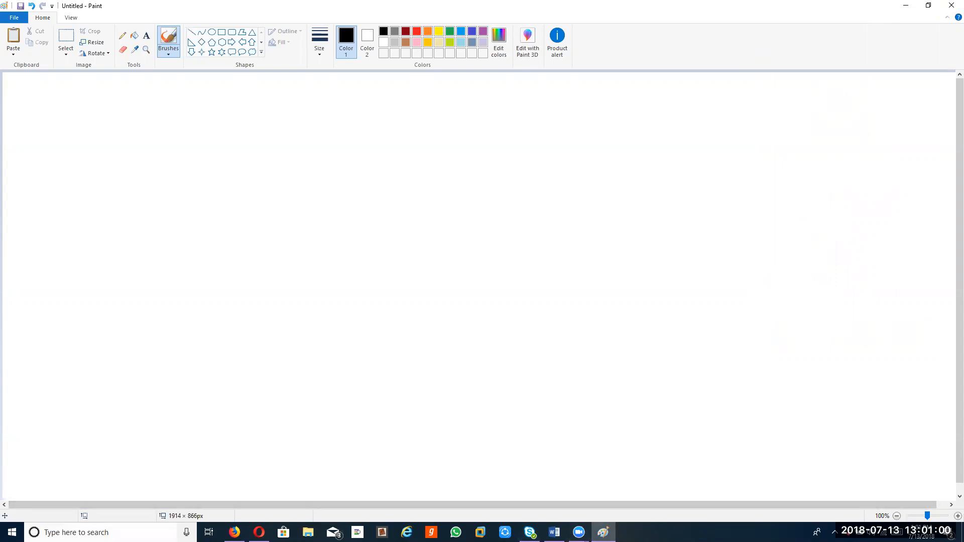
Launch Epic Pen from Windows Search ('epi') and select its pen tool over the Paint canvas
key("super+s")
type("e")
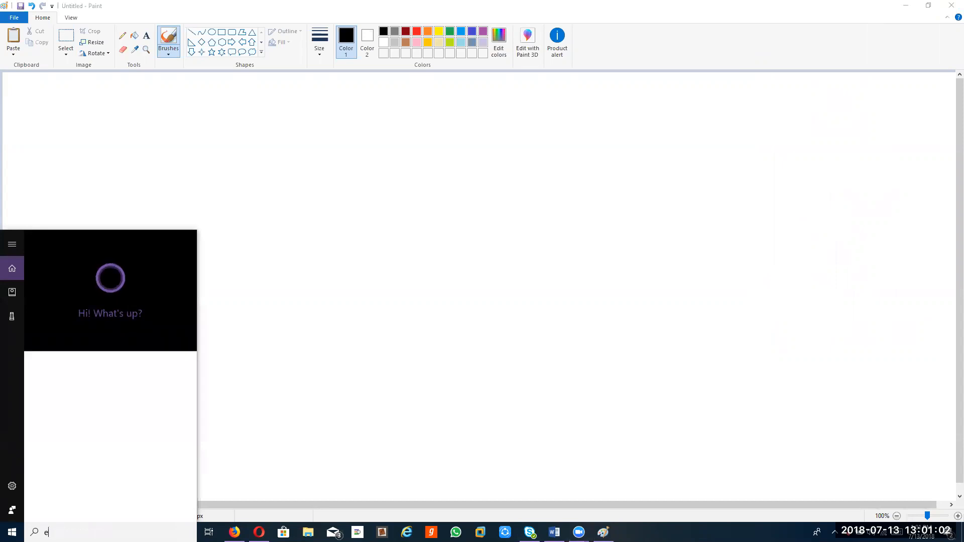
type("pi")
left_click(54, 285)
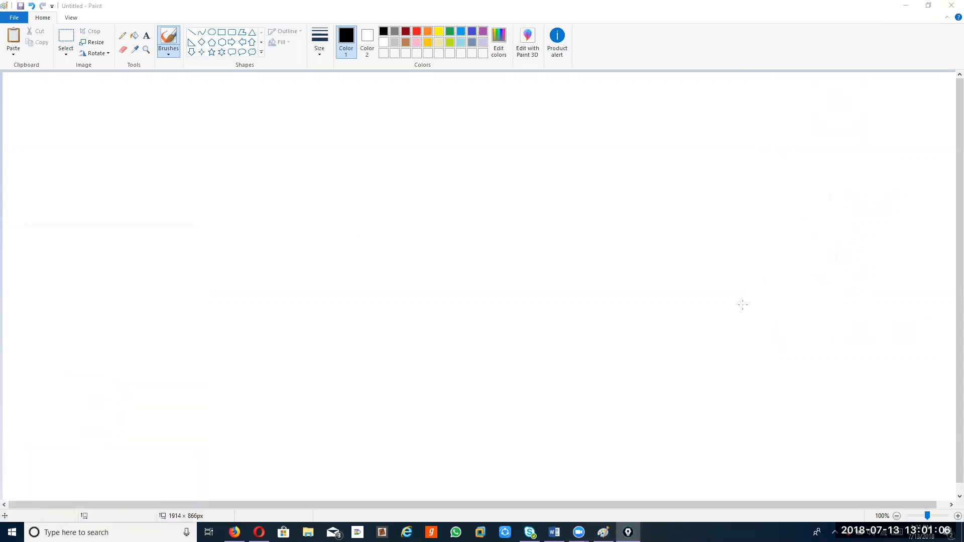
left_click(953, 109)
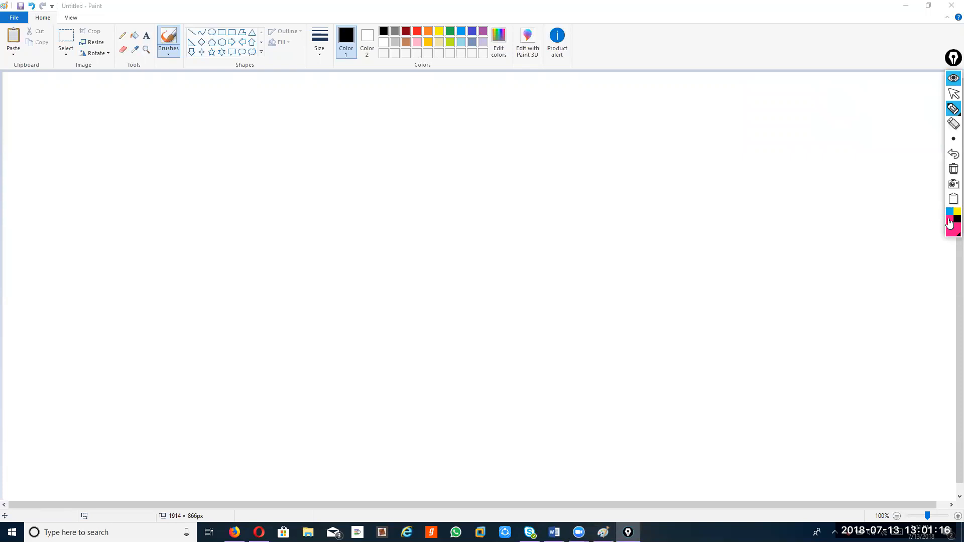
Choose the plain freehand pen type and pick pink from the pen colour palette
mouse_move(953, 108)
left_click(921, 110)
left_click(951, 232)
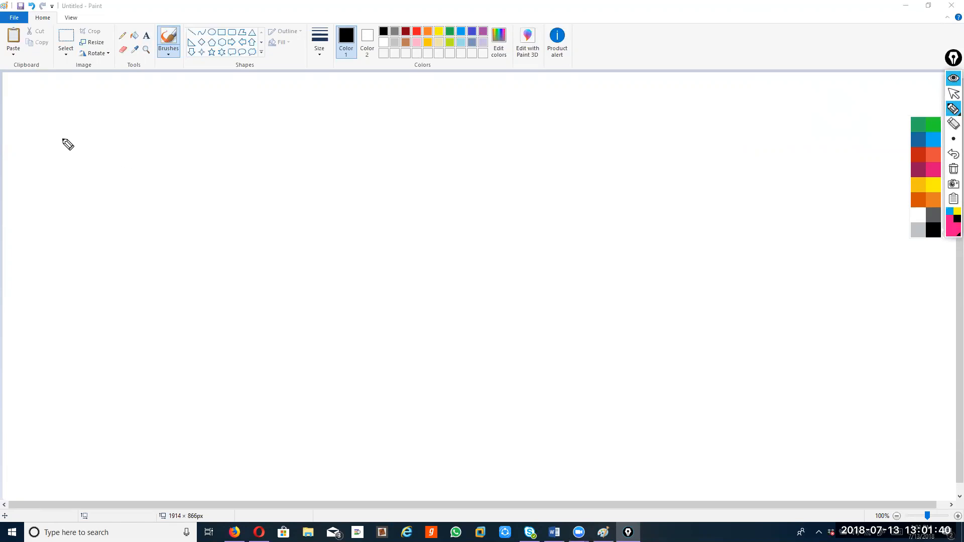
Draw a GUI-HQ monitor, an SMS-HQ server box, and a third monitor labelled AD below them
mouse_move(70, 163)
left_mouse_down()
mouse_move(66, 140)
mouse_move(97, 135)
mouse_move(73, 159)
mouse_move(80, 165)
left_mouse_up()
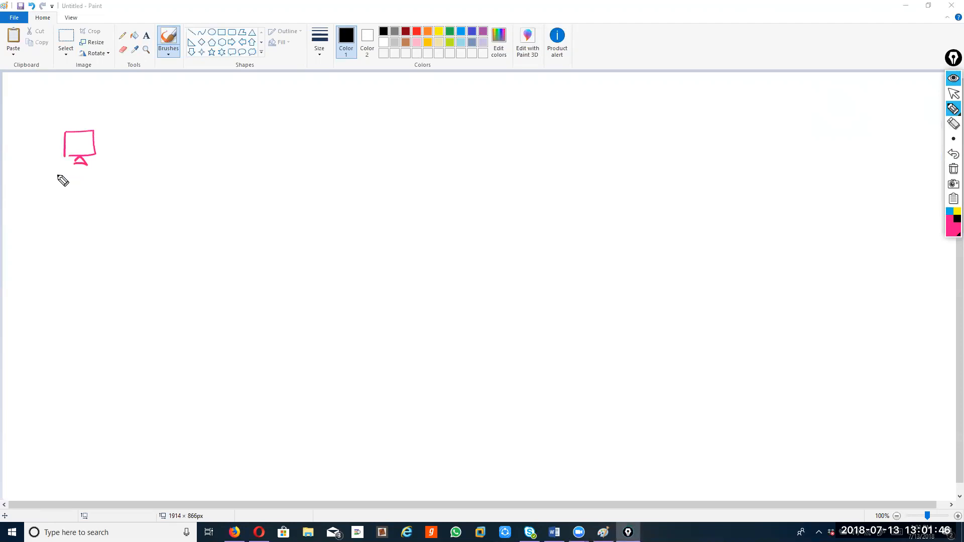
left_click_drag(65, 178, 117, 182)
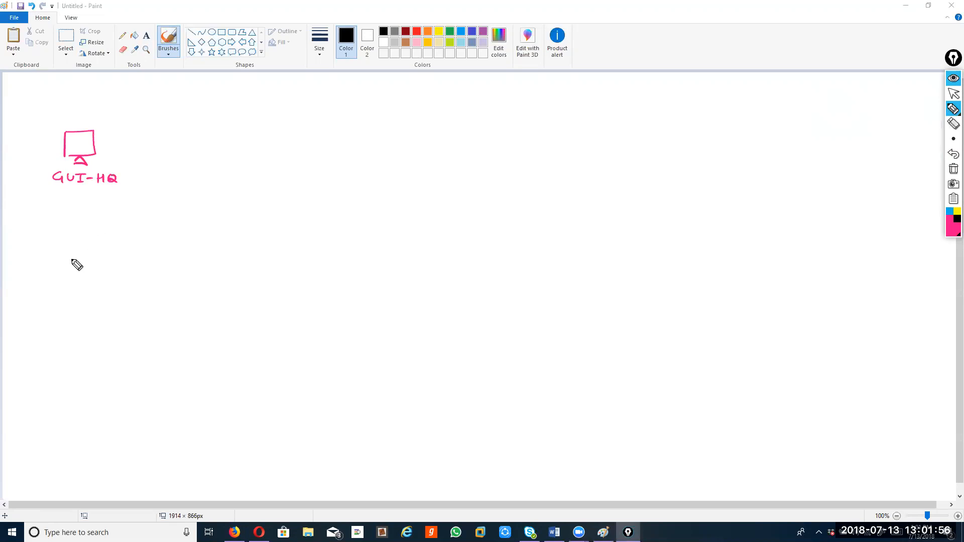
mouse_move(64, 230)
left_mouse_down()
mouse_move(65, 261)
mouse_move(65, 232)
mouse_move(103, 254)
mouse_move(72, 262)
left_mouse_up()
mouse_move(66, 229)
left_mouse_down()
mouse_move(104, 222)
mouse_move(111, 258)
mouse_move(102, 220)
left_mouse_up()
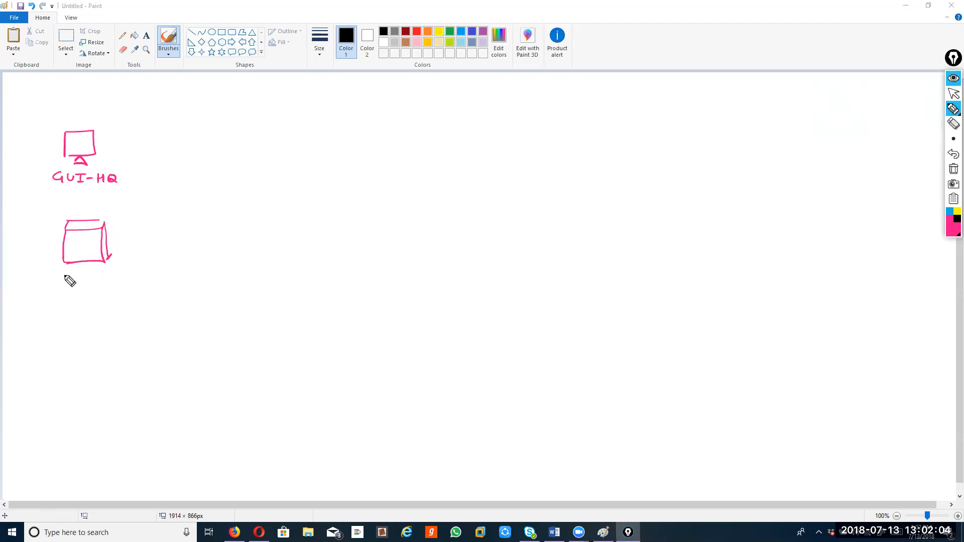
mouse_move(70, 270)
left_mouse_down()
mouse_move(63, 278)
mouse_move(95, 280)
left_mouse_up()
left_click_drag(103, 276, 123, 275)
left_click_drag(123, 271, 134, 277)
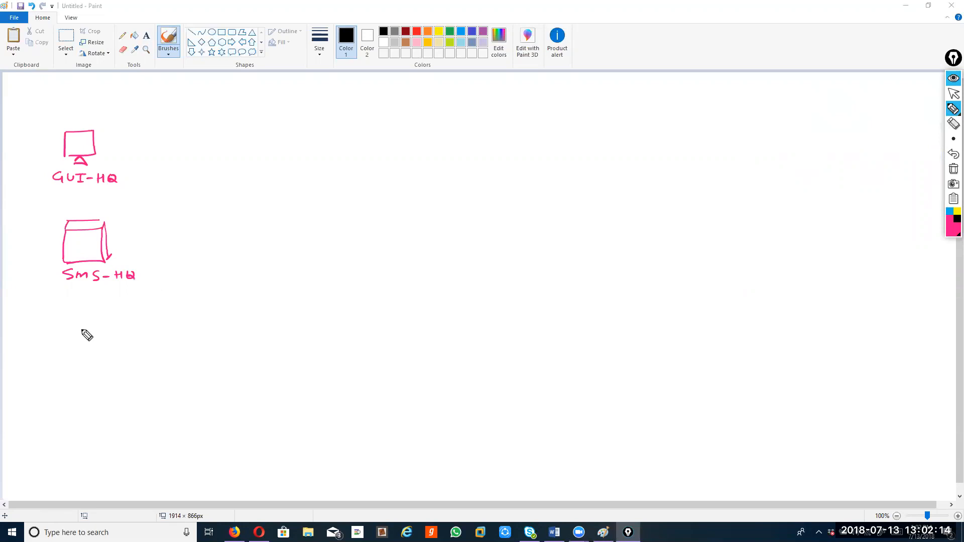
mouse_move(72, 318)
left_mouse_down()
mouse_move(71, 337)
mouse_move(113, 314)
mouse_move(110, 349)
mouse_move(71, 354)
mouse_move(112, 352)
mouse_move(84, 363)
left_mouse_up()
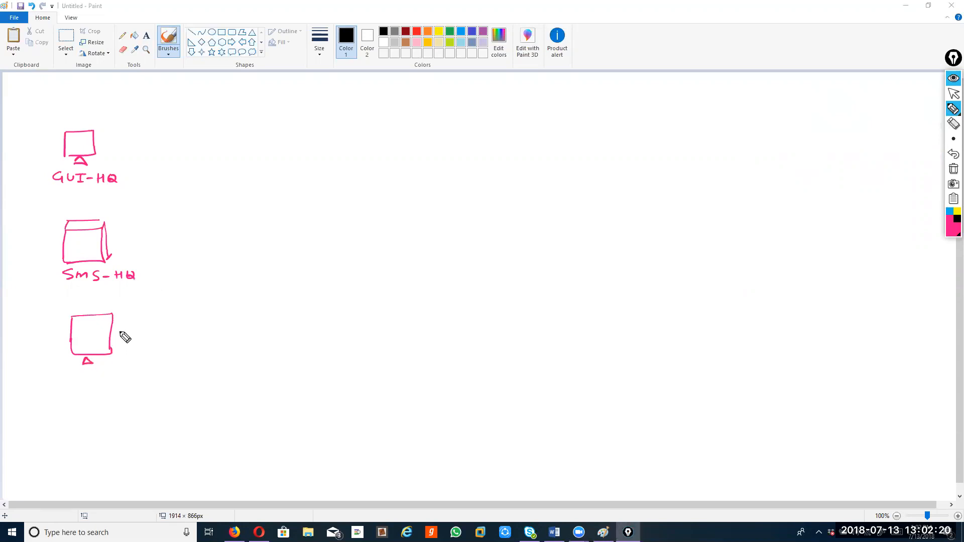
left_click_drag(119, 334, 130, 334)
Draw a fourth monitor labelled ADC and write 192.168.1.10/24 beside GUI-HQ
mouse_move(74, 400)
left_mouse_down()
mouse_move(73, 428)
mouse_move(128, 395)
mouse_move(124, 422)
left_mouse_up()
mouse_move(125, 421)
left_mouse_down()
mouse_move(73, 433)
mouse_move(99, 438)
mouse_move(144, 412)
left_mouse_up()
left_click_drag(138, 409, 147, 412)
left_click_drag(147, 404, 161, 412)
left_click(160, 403)
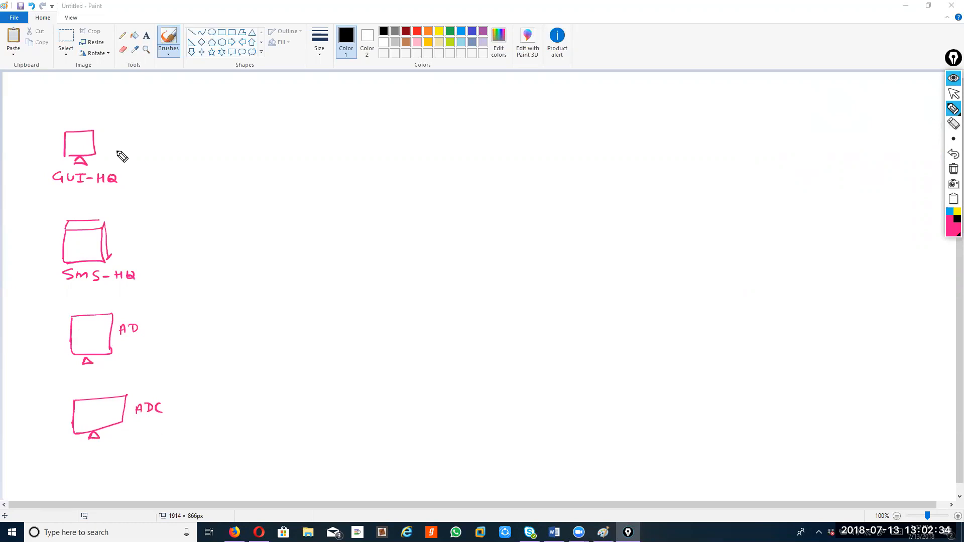
left_click_drag(109, 142, 195, 150)
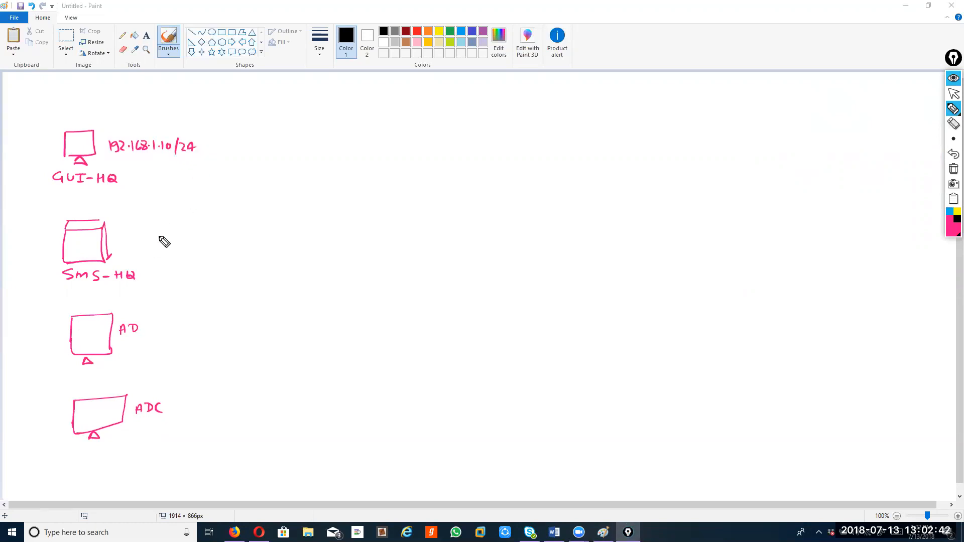
left_click_drag(118, 238, 170, 244)
Write 192.168.1.1/24 beside SMS-HQ and 192.168.1.100/24 beside AD
left_click(165, 241)
left_click(173, 241)
mouse_move(177, 238)
left_mouse_down()
mouse_move(184, 250)
mouse_move(203, 244)
left_mouse_up()
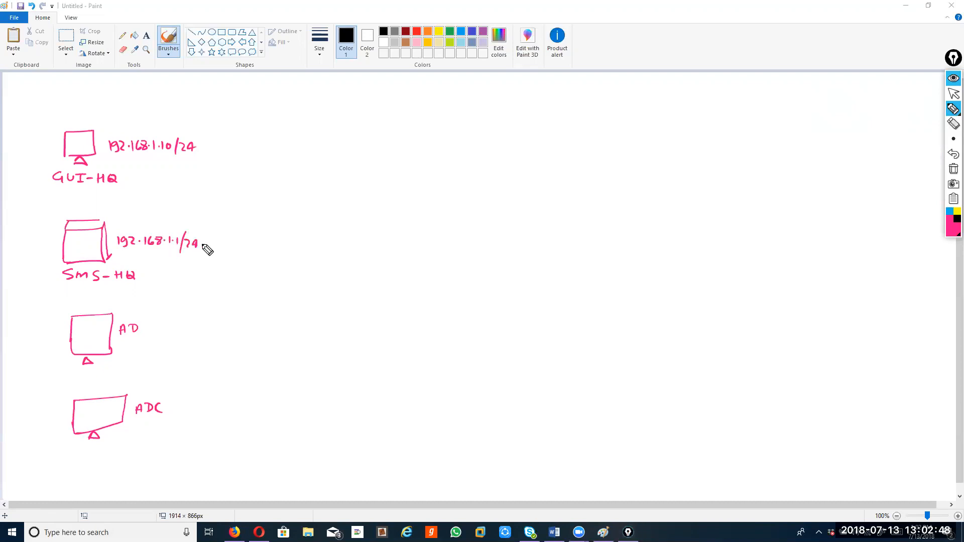
left_click_drag(126, 351, 210, 360)
left_click(146, 355)
left_click(170, 355)
left_click(183, 356)
left_click_drag(216, 352, 226, 360)
Write 192.168.1.101/24 beside ADC and draw a vertical network line right of the devices
mouse_move(142, 427)
left_mouse_down()
mouse_move(142, 434)
mouse_move(176, 435)
left_mouse_up()
left_click(164, 433)
mouse_move(184, 427)
left_mouse_down()
mouse_move(183, 435)
mouse_move(217, 427)
left_mouse_up()
left_click(192, 431)
left_click(203, 432)
mouse_move(224, 426)
left_mouse_down()
mouse_move(226, 437)
mouse_move(245, 435)
left_mouse_up()
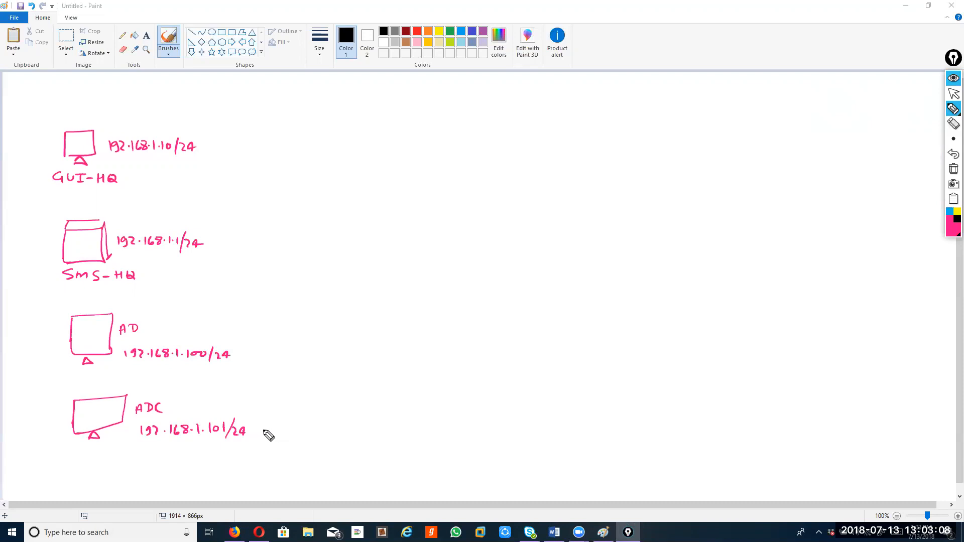
left_click_drag(255, 147, 271, 402)
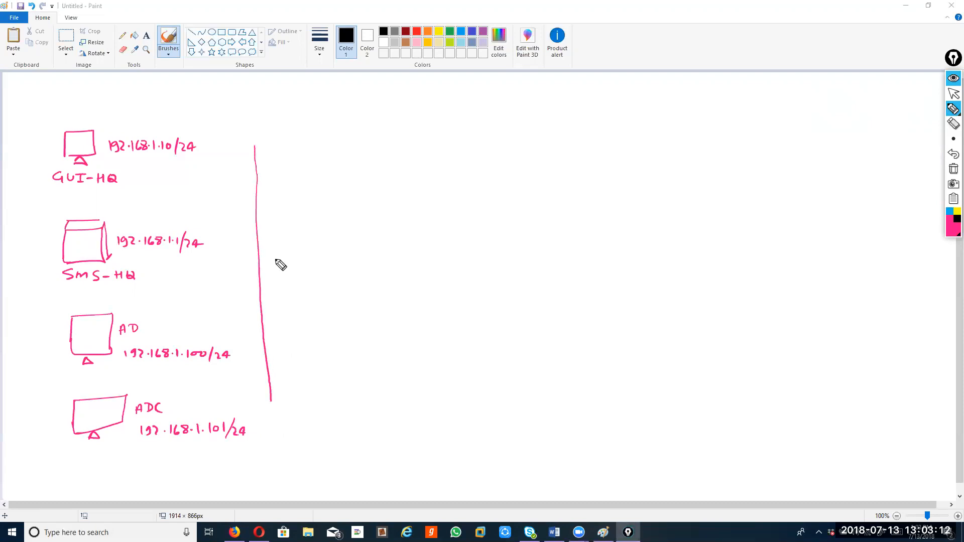
Branch a line off the network line to a 3D firewall box
mouse_move(260, 259)
left_mouse_down()
mouse_move(321, 258)
mouse_move(314, 273)
left_mouse_up()
left_click_drag(318, 240, 357, 238)
left_click_drag(315, 274, 357, 281)
left_click_drag(357, 239, 357, 280)
left_click_drag(319, 239, 361, 233)
left_click_drag(360, 272, 353, 279)
left_click_drag(360, 233, 360, 275)
mouse_move(322, 235)
left_mouse_down()
mouse_move(361, 234)
mouse_move(329, 222)
left_mouse_up()
Label the box SG-HQ, mark it F, and draw interface lines right of and below it
left_click_drag(323, 219, 330, 218)
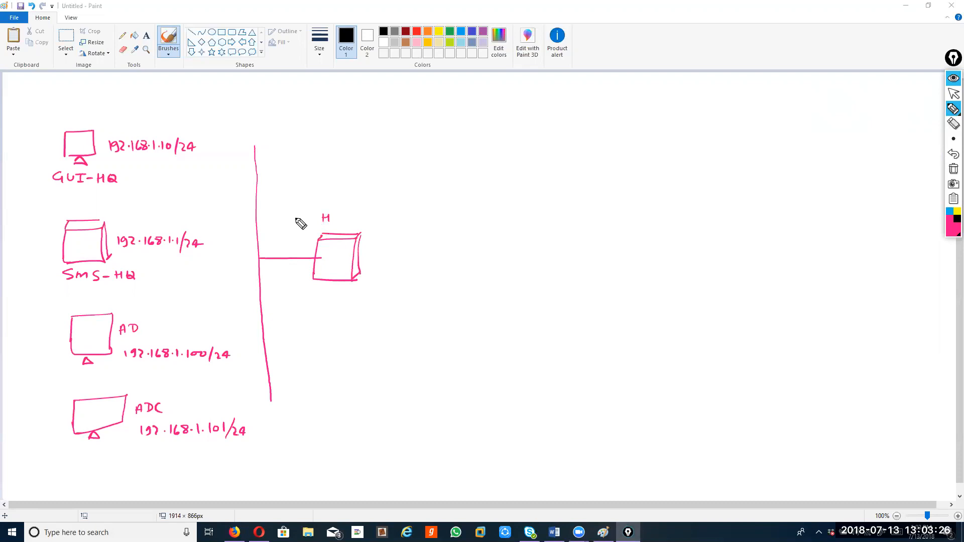
mouse_move(296, 216)
left_mouse_down()
mouse_move(281, 226)
mouse_move(339, 223)
left_mouse_up()
mouse_move(332, 253)
left_mouse_down()
mouse_move(331, 263)
mouse_move(338, 253)
mouse_move(369, 252)
left_mouse_up()
left_click_drag(334, 282, 334, 299)
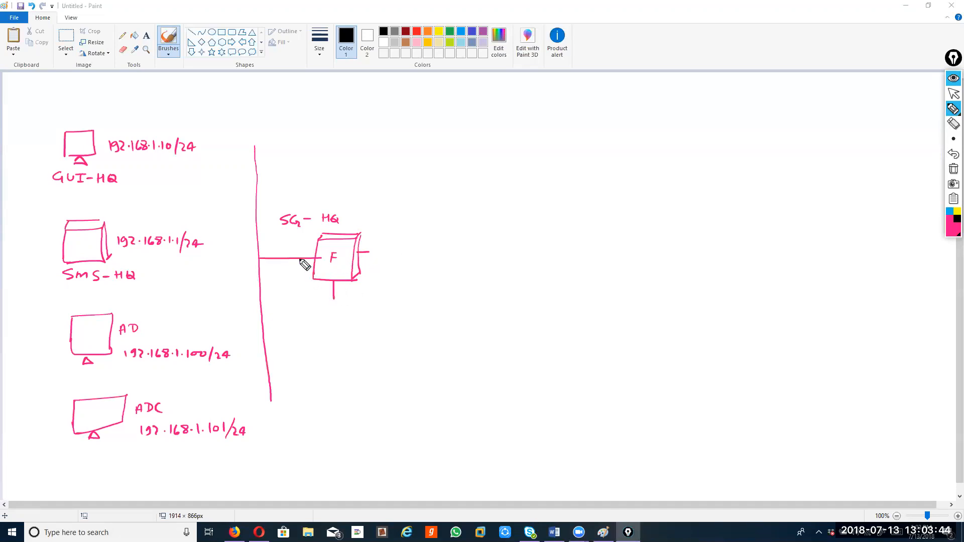
Add arrows to the firewall interfaces and write the inside address 192.168.1.254
left_click_drag(298, 270, 309, 264)
left_click_drag(264, 283, 310, 293)
left_click(296, 287)
left_click(302, 287)
left_click_drag(316, 283, 320, 291)
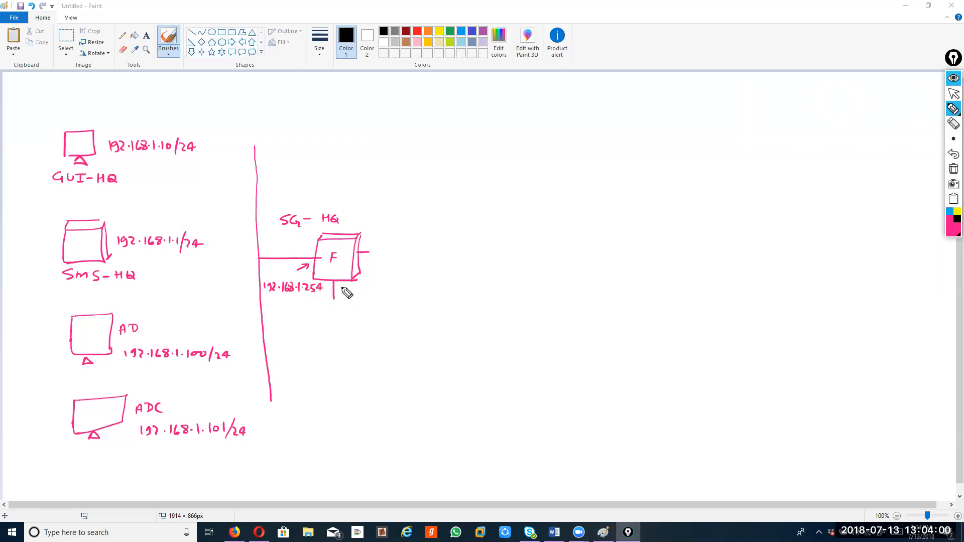
left_click_drag(356, 291, 341, 285)
mouse_move(347, 285)
left_mouse_down()
mouse_move(342, 293)
mouse_move(359, 305)
mouse_move(431, 308)
left_mouse_up()
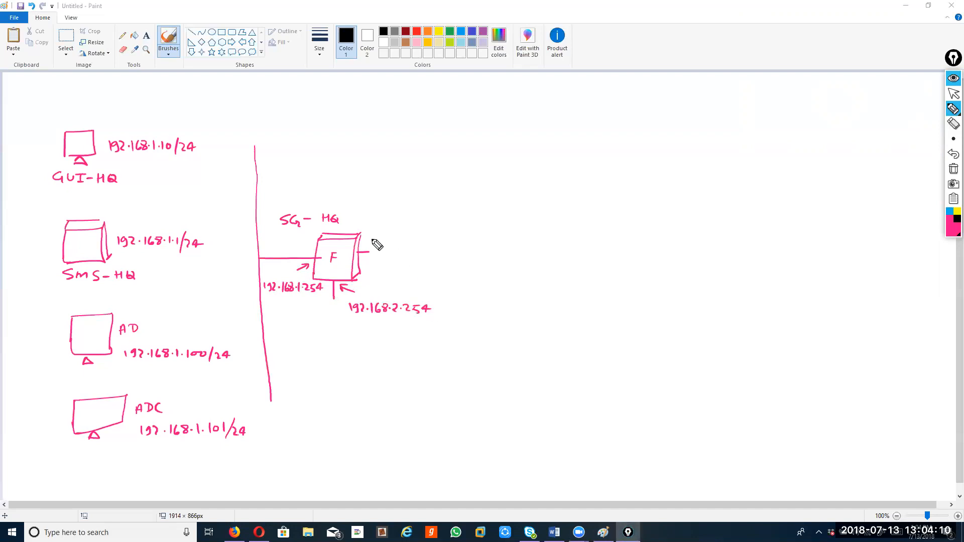
left_click_drag(377, 235, 366, 242)
left_click_drag(365, 237, 372, 243)
Write 200.20.2.254 at the right interface and label the interfaces eth0, eth1 and eth2
left_click_drag(371, 217, 442, 210)
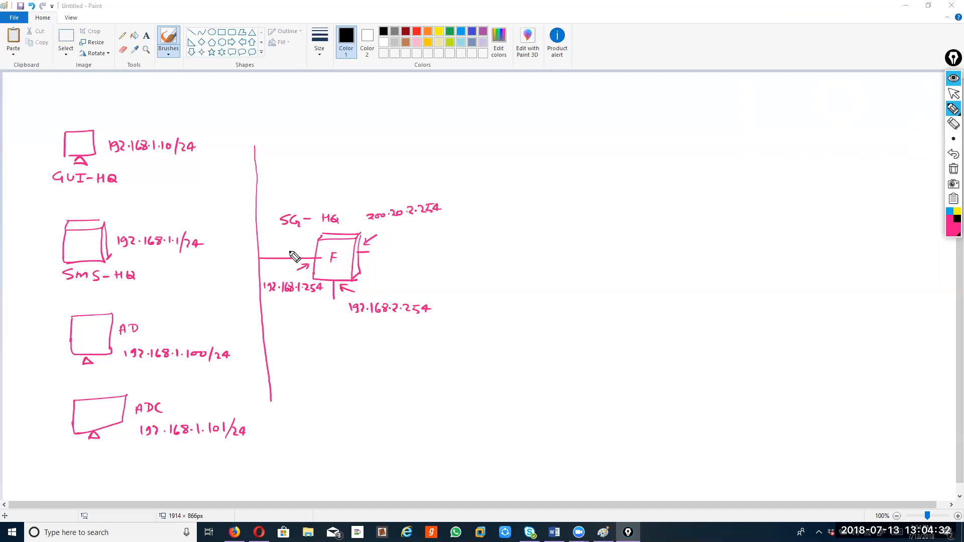
left_click_drag(288, 248, 309, 249)
left_click_drag(378, 239, 390, 241)
left_click_drag(385, 238, 402, 242)
left_click_drag(355, 298, 363, 298)
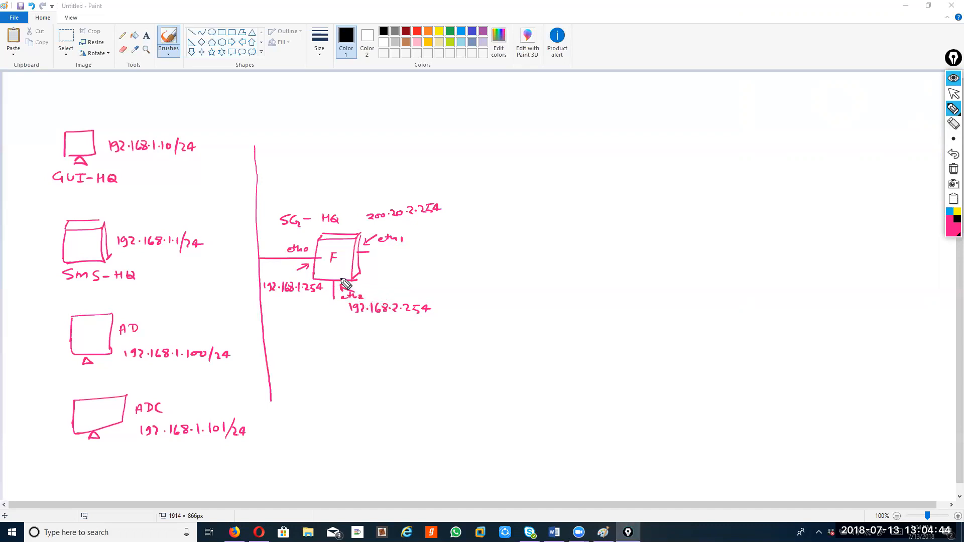
In blue ink, number the eth0, eth1 and eth2 interfaces 1, 2 and 3
left_click(950, 212)
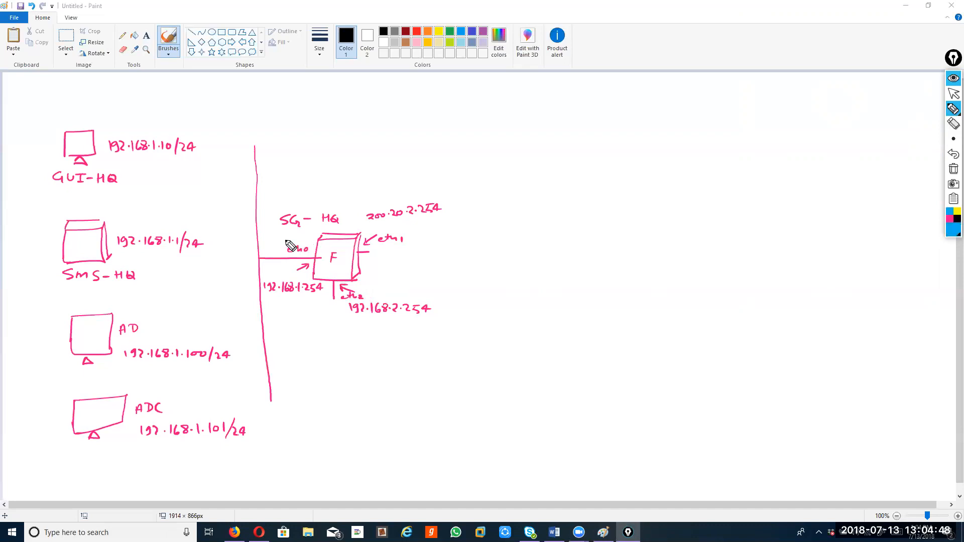
left_click_drag(281, 242, 281, 246)
left_click_drag(383, 227, 388, 232)
left_click_drag(355, 284, 355, 289)
Switch to black ink and draw a link from the firewall to the router
left_click(949, 219)
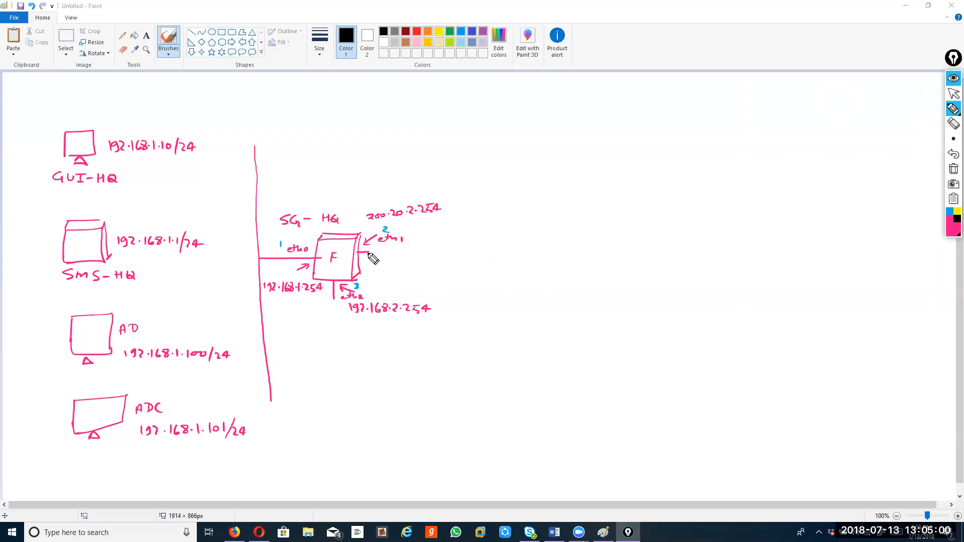
left_click(957, 219)
mouse_move(370, 252)
left_mouse_down()
mouse_move(504, 255)
mouse_move(484, 266)
mouse_move(468, 249)
mouse_move(549, 249)
left_mouse_up()
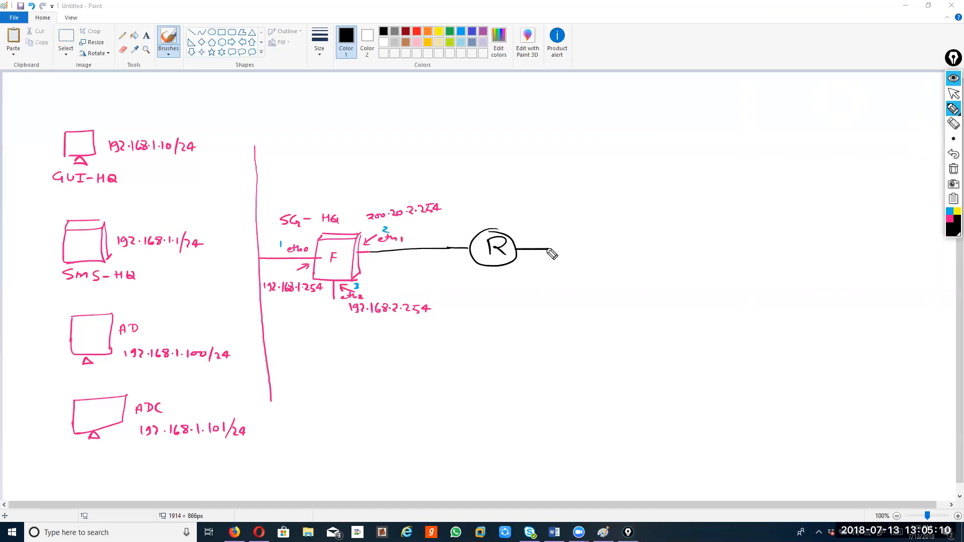
Draw a public computer below the router and write the router address 200.20.2.1
left_click_drag(495, 267, 487, 354)
mouse_move(488, 337)
left_mouse_down()
mouse_move(501, 335)
mouse_move(511, 352)
left_mouse_up()
mouse_move(486, 355)
left_mouse_down()
mouse_move(512, 352)
mouse_move(495, 373)
mouse_move(519, 377)
left_mouse_up()
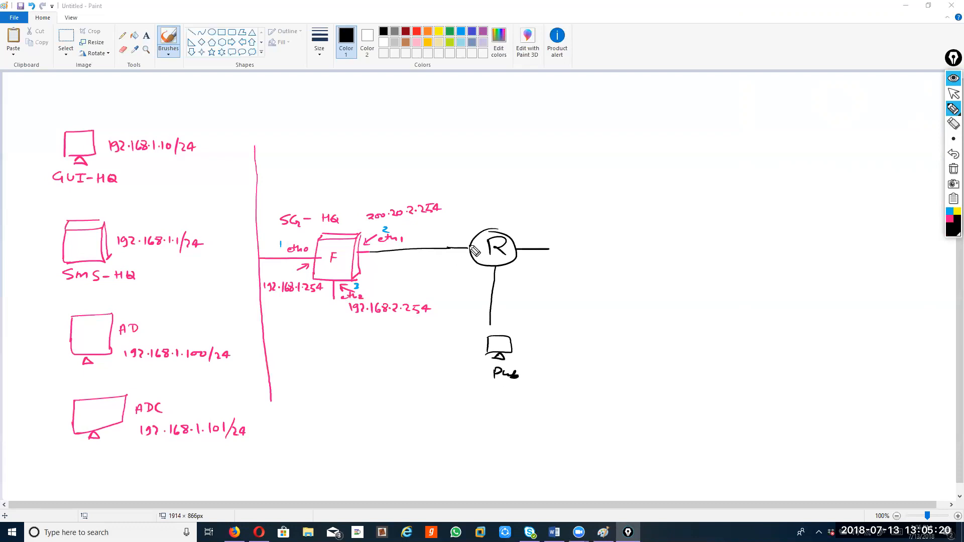
left_click_drag(470, 219, 469, 237)
left_click_drag(457, 195, 506, 200)
left_click(502, 198)
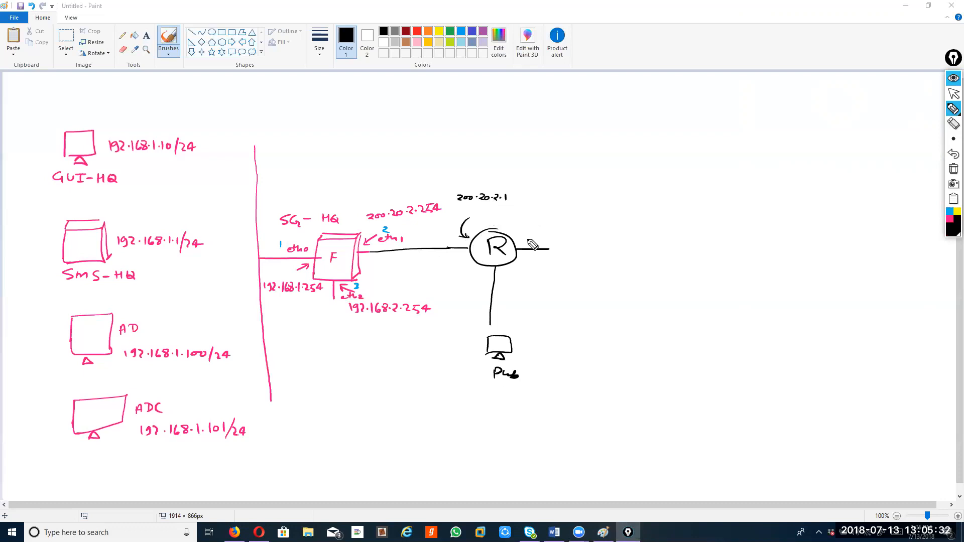
Add arrows to the router's other interfaces, a /24 note, and the Pub address 200.20.4.10
mouse_move(521, 231)
left_mouse_down()
mouse_move(519, 246)
mouse_move(503, 219)
mouse_move(539, 220)
left_mouse_up()
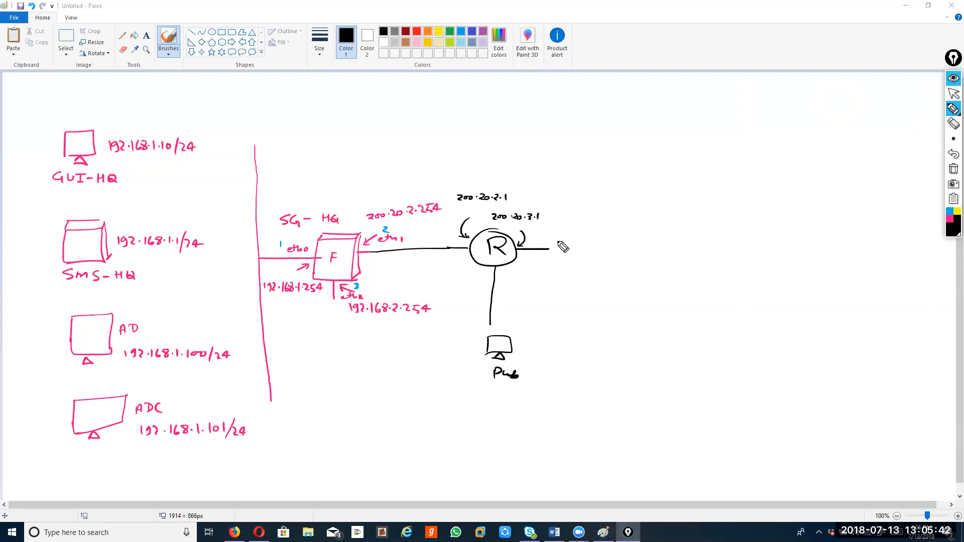
mouse_move(510, 278)
left_mouse_down()
mouse_move(501, 270)
mouse_move(511, 292)
mouse_move(555, 289)
left_mouse_up()
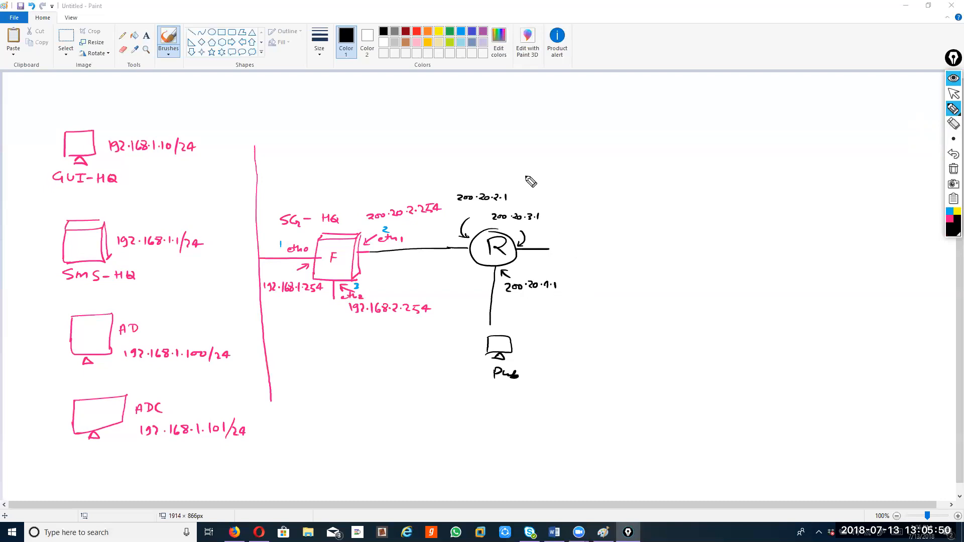
mouse_move(478, 95)
left_mouse_down()
mouse_move(475, 110)
mouse_move(490, 105)
left_mouse_up()
left_click_drag(487, 100, 486, 109)
left_click_drag(468, 391, 528, 400)
left_click(522, 397)
left_click_drag(536, 394, 535, 395)
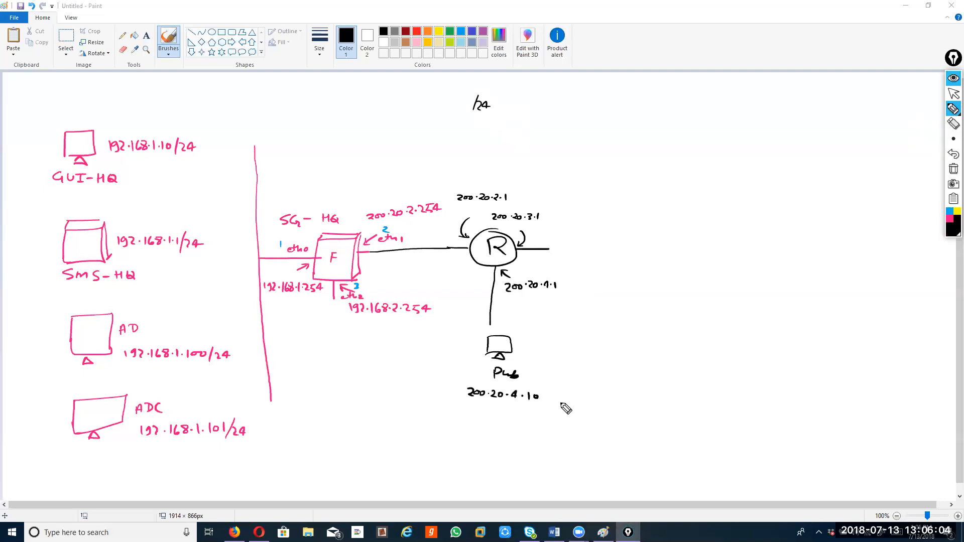
left_click(949, 219)
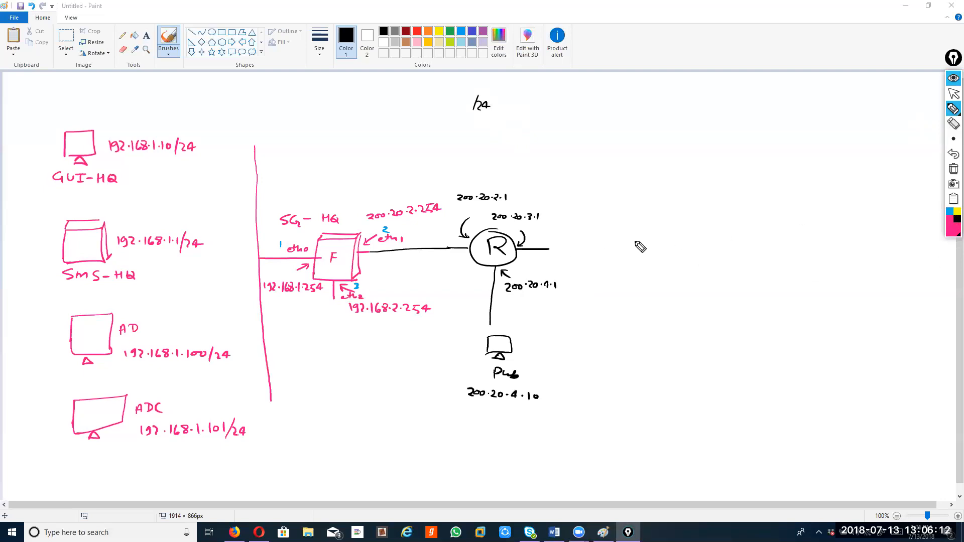
Draw a second firewall box F with eth1 at 200.20.3.1 and eth0 at 192.168.3.254
mouse_move(631, 232)
left_mouse_down()
mouse_move(631, 258)
mouse_move(658, 257)
mouse_move(639, 258)
left_mouse_up()
left_click_drag(640, 248, 646, 248)
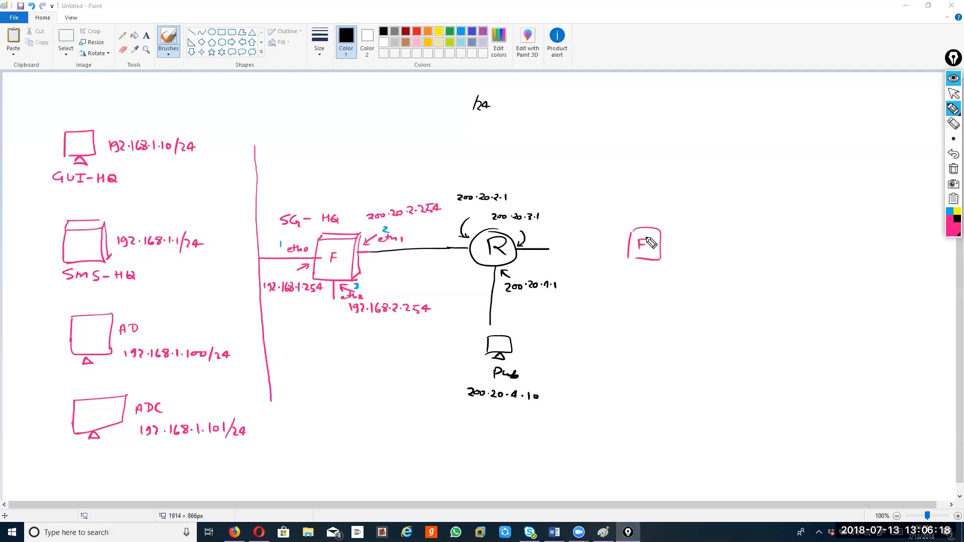
mouse_move(661, 244)
left_mouse_down()
mouse_move(671, 243)
mouse_move(616, 245)
left_mouse_up()
left_click_drag(666, 232, 689, 229)
left_click_drag(605, 232, 622, 232)
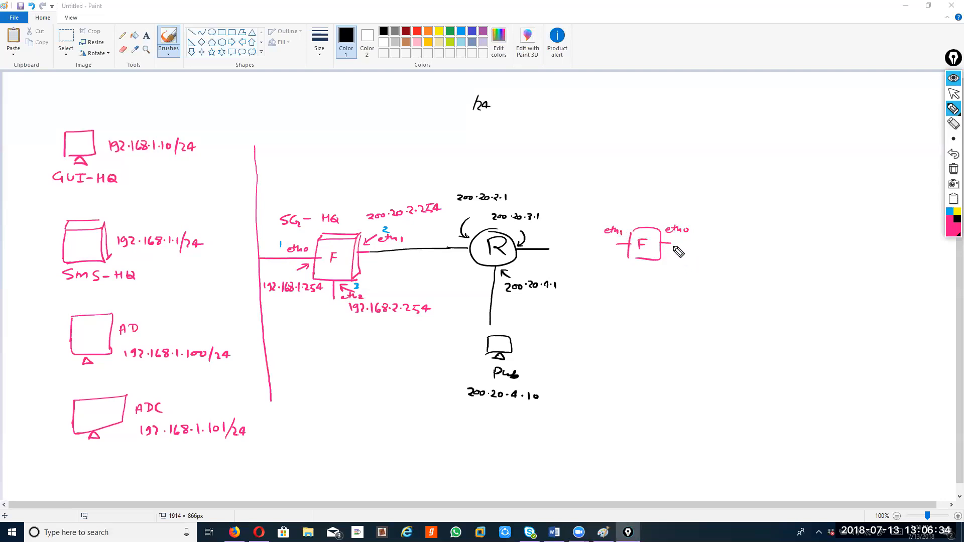
mouse_move(699, 220)
left_mouse_down()
mouse_move(694, 234)
mouse_move(777, 243)
left_mouse_up()
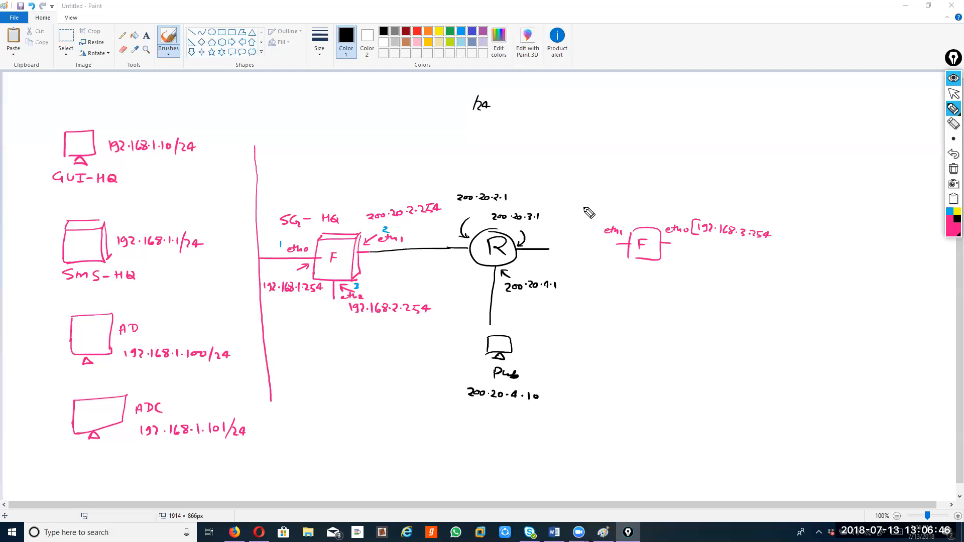
mouse_move(580, 206)
left_mouse_down()
mouse_move(632, 212)
mouse_move(567, 208)
mouse_move(602, 216)
mouse_move(617, 243)
left_mouse_up()
left_click(620, 207)
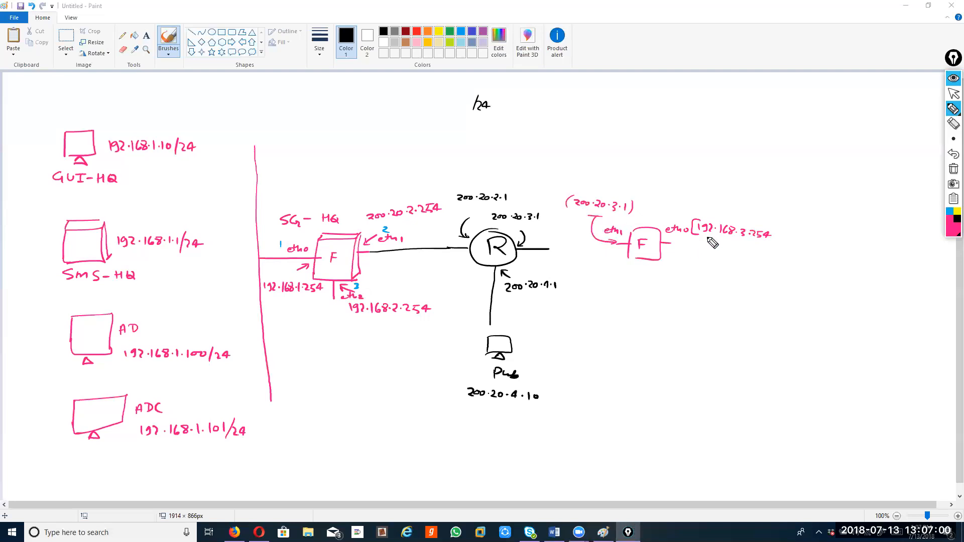
mouse_move(730, 240)
left_mouse_down()
mouse_move(669, 243)
mouse_move(678, 247)
left_mouse_up()
Link the branch firewall down to a Br-GUI monitor at 192.168.3.10
mouse_move(663, 245)
left_mouse_down()
mouse_move(729, 271)
mouse_move(759, 304)
mouse_move(754, 329)
left_mouse_up()
mouse_move(752, 315)
left_mouse_down()
mouse_move(753, 331)
mouse_move(765, 338)
mouse_move(786, 324)
left_mouse_up()
left_click_drag(793, 319, 831, 320)
left_click_drag(835, 318, 836, 327)
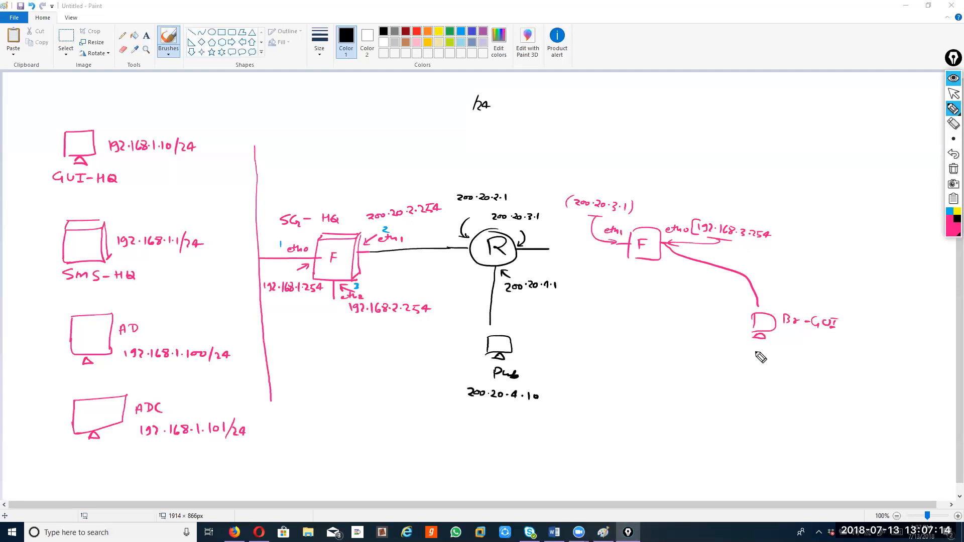
left_click_drag(754, 352, 821, 362)
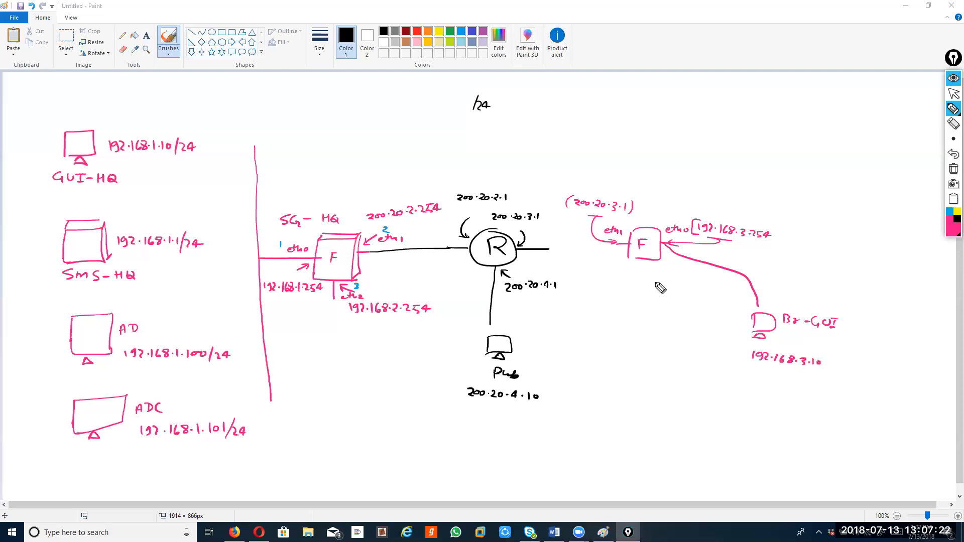
left_click(955, 219)
Draw a black line from the branch firewall to the router, then a blue DMZ link down from eth2
left_click_drag(621, 245, 540, 249)
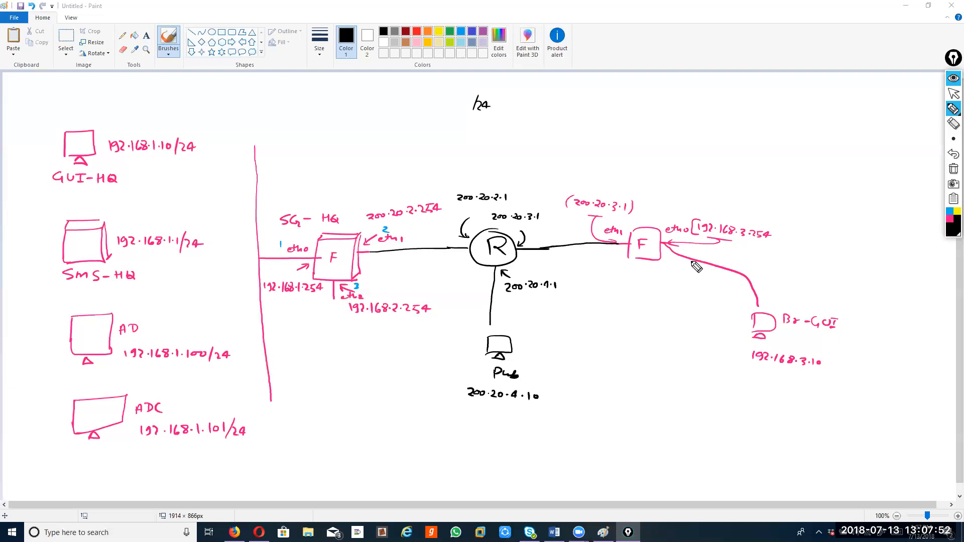
left_click(949, 213)
mouse_move(333, 301)
left_mouse_down()
mouse_move(331, 350)
mouse_move(313, 367)
mouse_move(344, 380)
mouse_move(312, 380)
mouse_move(331, 393)
mouse_move(304, 423)
mouse_move(333, 429)
mouse_move(300, 444)
mouse_move(338, 444)
left_mouse_up()
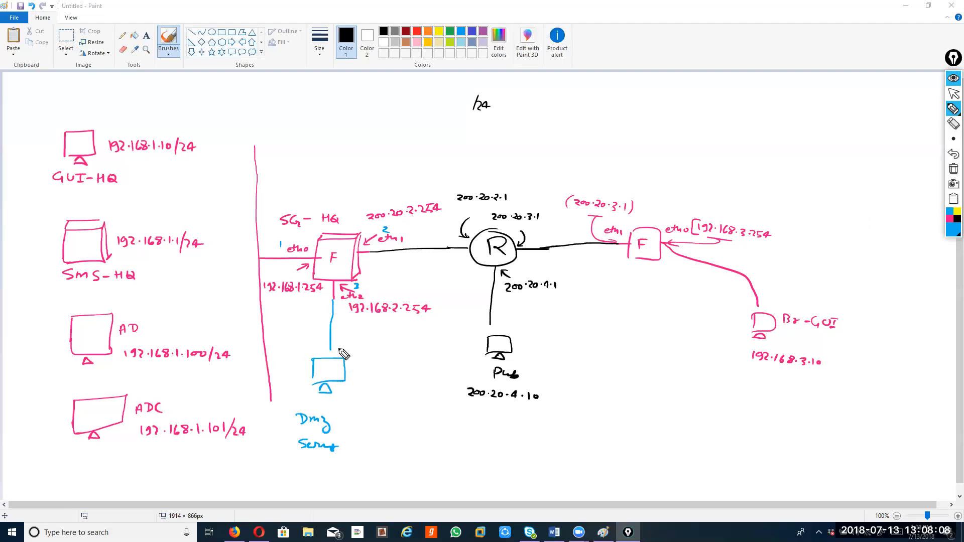
Write 197.168.2.10 beside the DMZ server and draw a yellow circled 1 above GUI-HQ
mouse_move(346, 435)
left_mouse_down()
mouse_move(354, 444)
mouse_move(410, 441)
left_mouse_up()
left_click(390, 444)
left_click(402, 443)
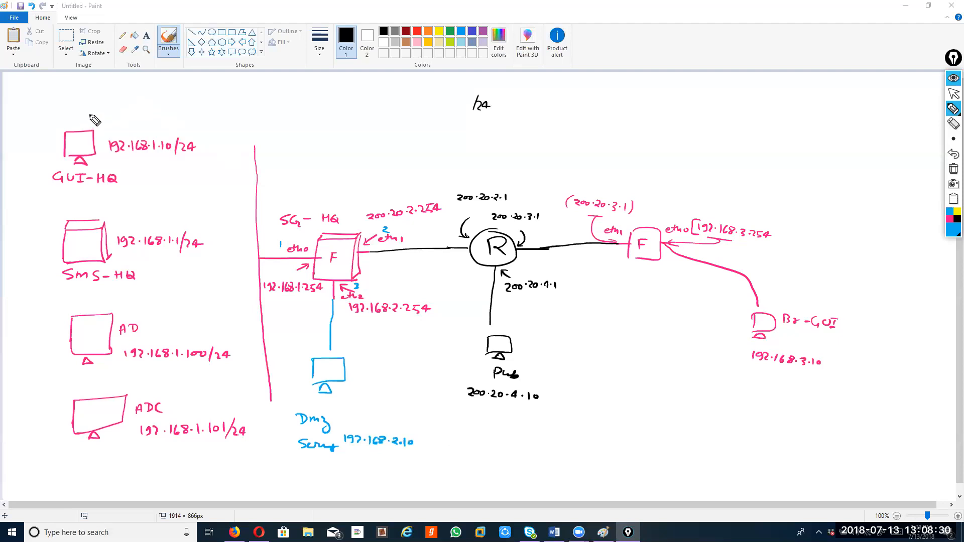
left_click(956, 211)
left_click_drag(61, 105, 61, 117)
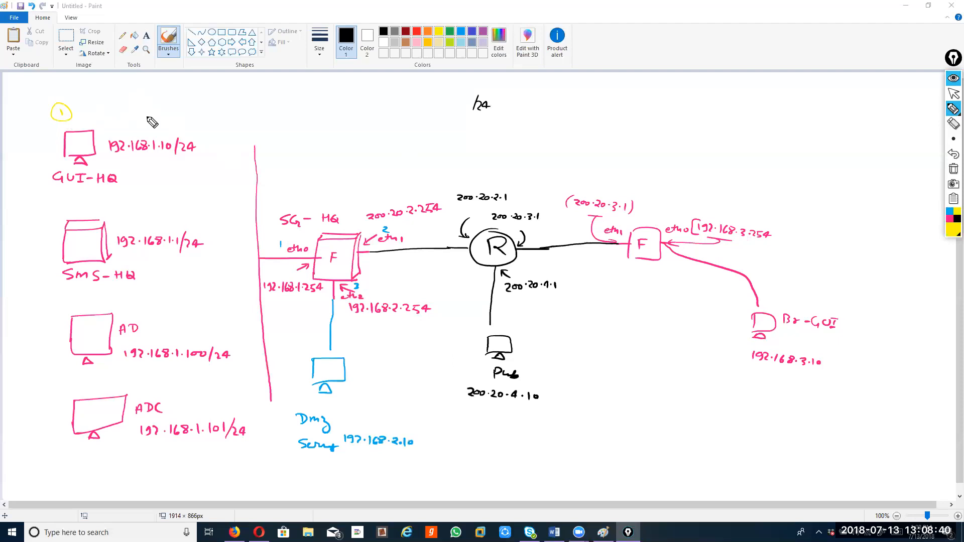
Hide all ink annotations in Paint and minimize the windows to reveal the desktop
left_click(953, 81)
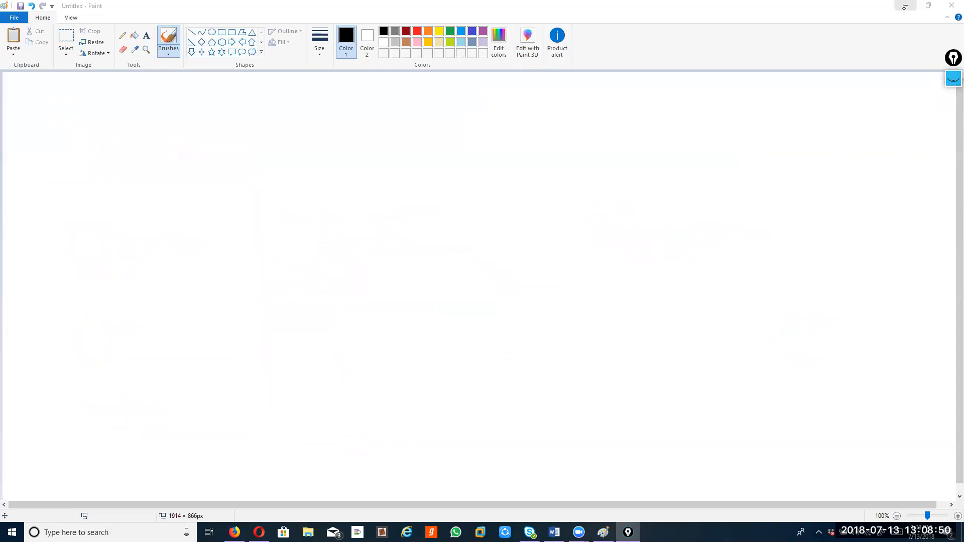
left_click(904, 7)
left_click(905, 6)
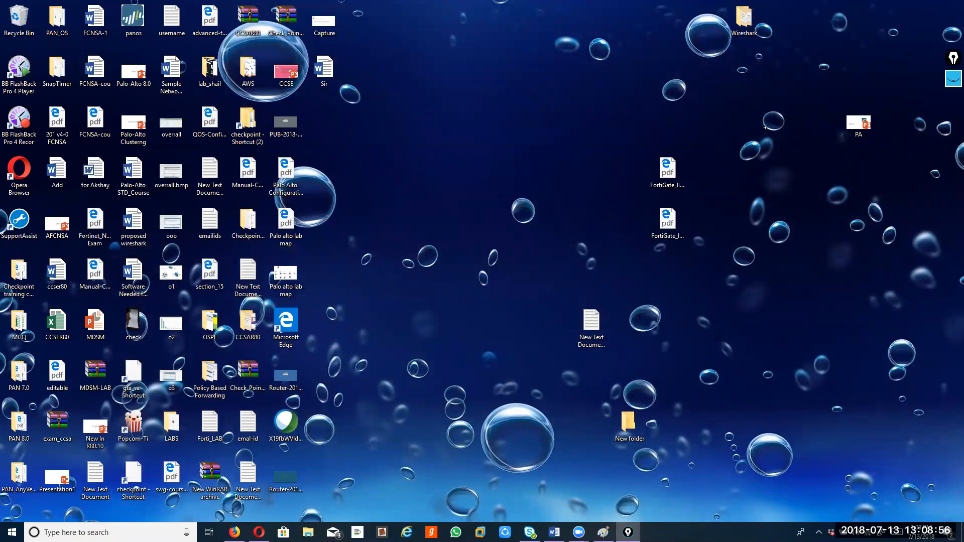
Launch a program from the Run prompt, edit the saved Remote Desktop computer address, then close without connecting
key("super+r")
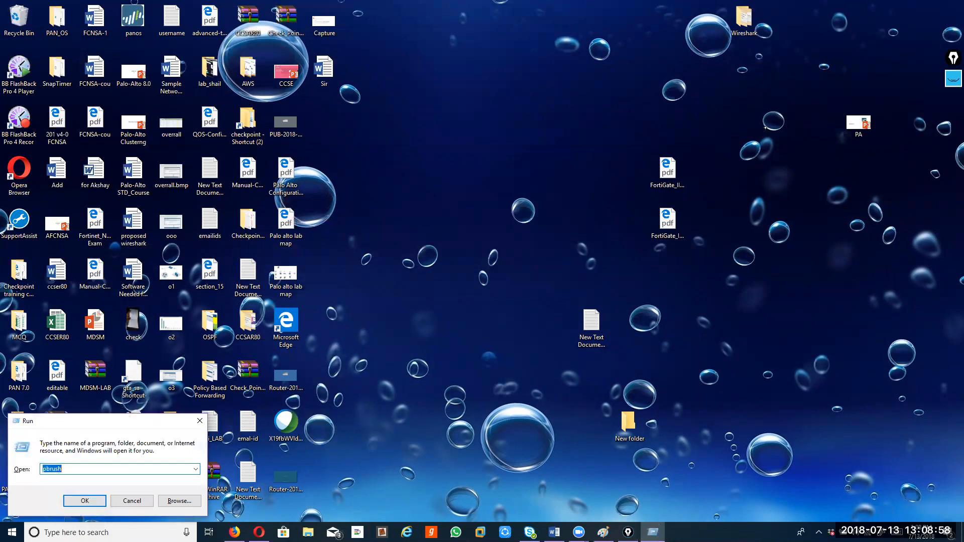
type("calc")
key("Return")
left_click(504, 164)
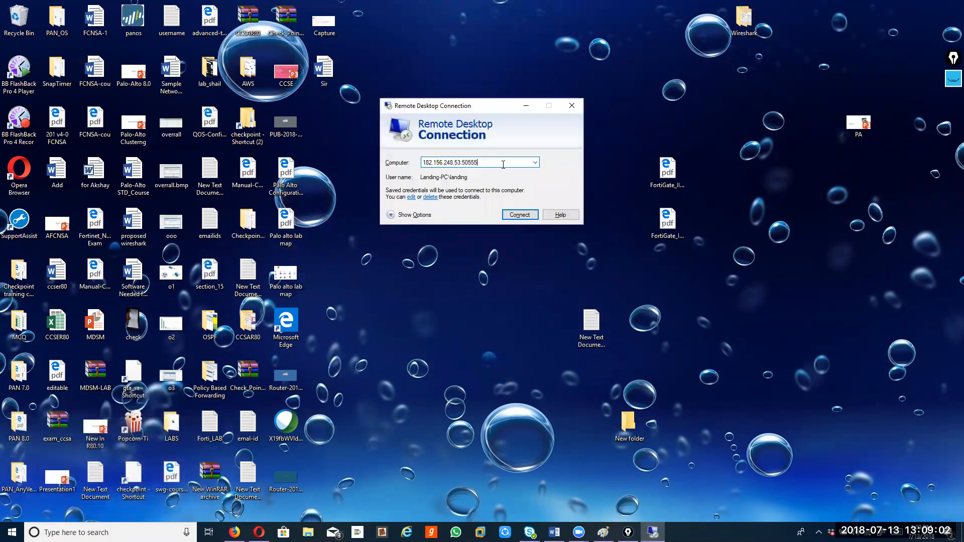
key("BackSpace")
key("BackSpace")
key("BackSpace")
key("BackSpace")
key("BackSpace")
key("BackSpace")
key("BackSpace")
key("BackSpace")
key("BackSpace")
key("BackSpace")
key("BackSpace")
key("BackSpace")
key("BackSpace")
key("BackSpace")
key("BackSpace")
key("BackSpace")
key("BackSpace")
key("BackSpace")
key("BackSpace")
key("BackSpace")
key("BackSpace")
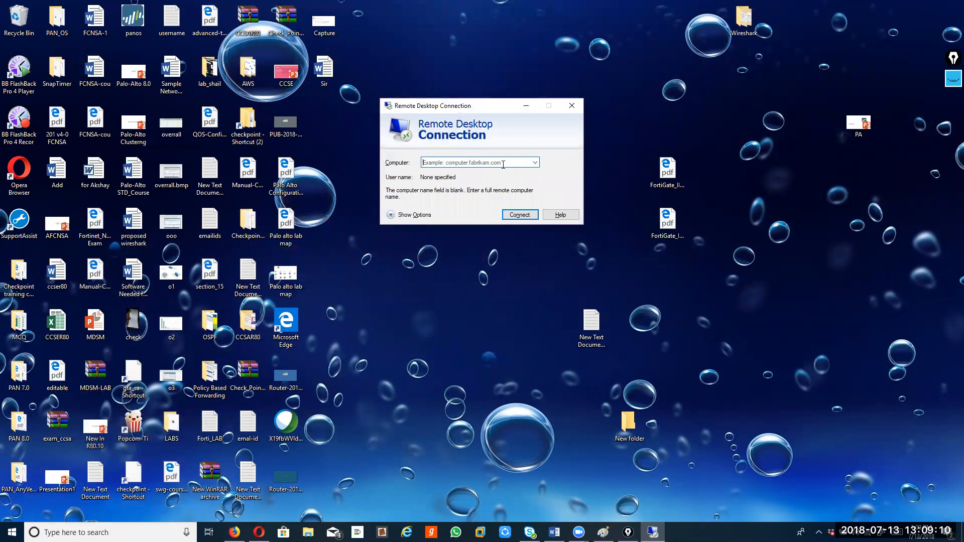
type("54")
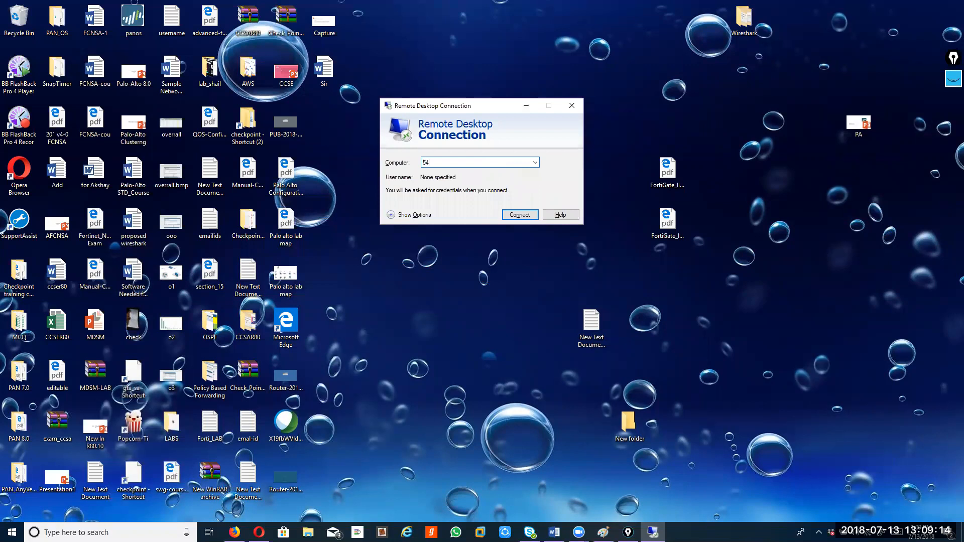
left_click(572, 105)
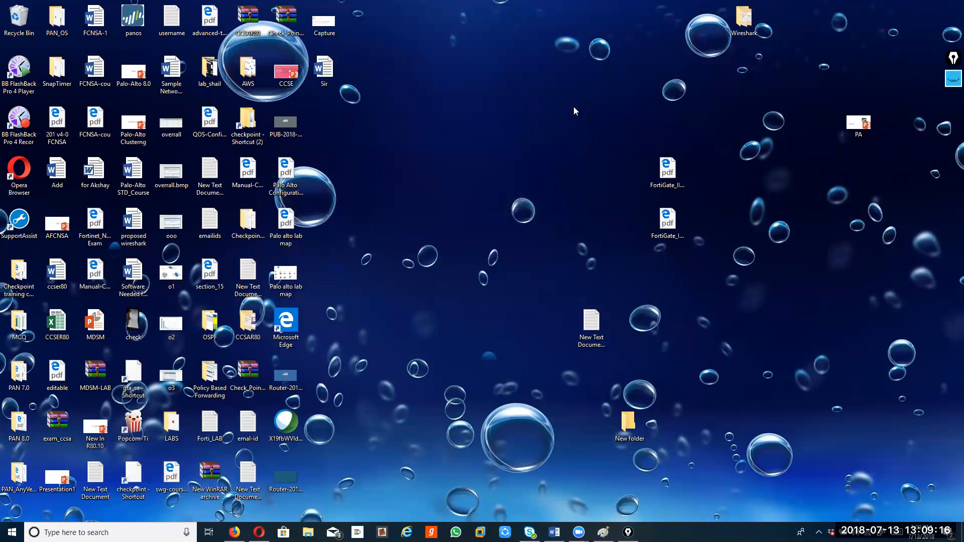
Relaunch mstsc, clear the computer address, close it unconnected, and bring up Windows search
key("super+r")
type("mstsc")
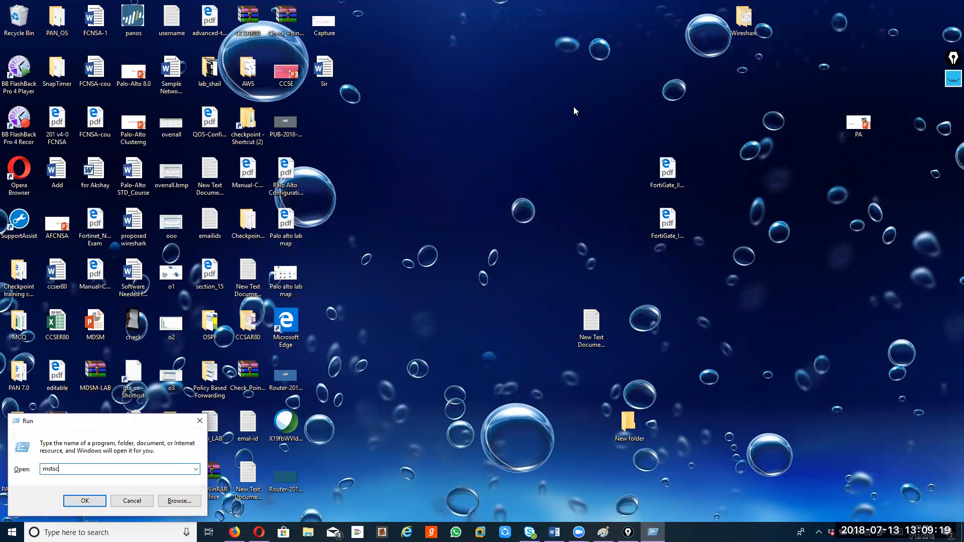
key("Return")
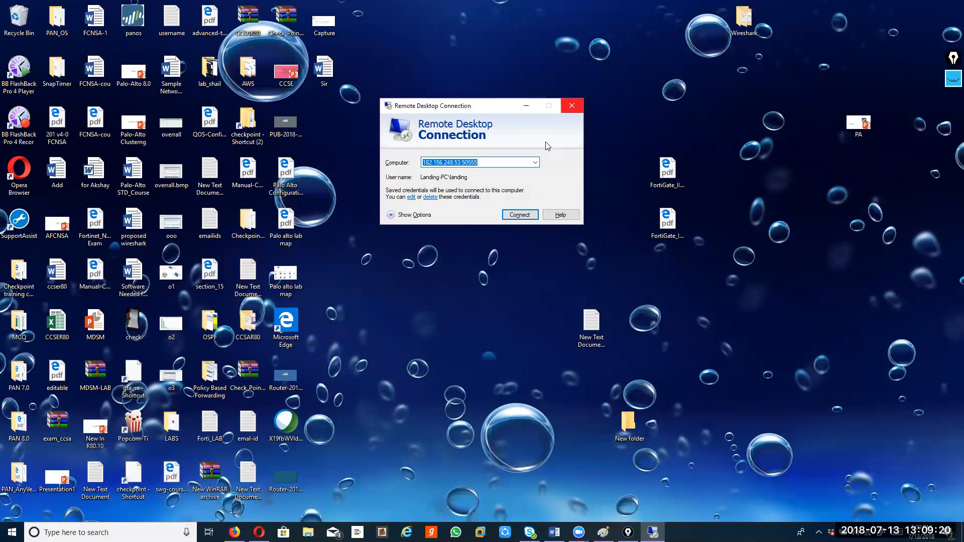
left_click(498, 163)
key("BackSpace")
key("BackSpace")
key("BackSpace")
key("BackSpace")
key("BackSpace")
key("BackSpace")
key("BackSpace")
key("BackSpace")
key("BackSpace")
key("BackSpace")
key("BackSpace")
key("BackSpace")
key("BackSpace")
key("BackSpace")
key("BackSpace")
key("BackSpace")
key("BackSpace")
key("BackSpace")
key("BackSpace")
key("BackSpace")
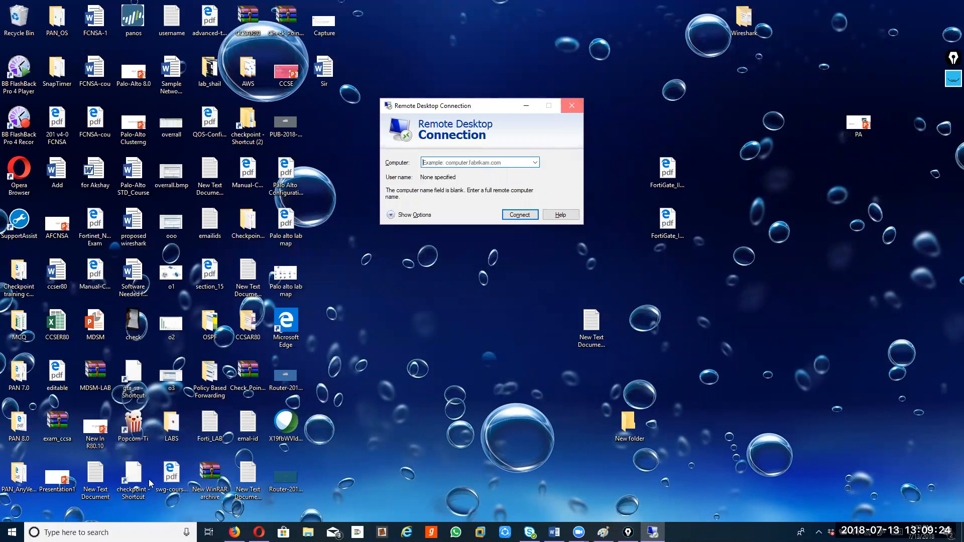
left_click(572, 105)
left_click(75, 532)
Launch TeamViewer 13, connect to KOENIG's partner ID with its password, and maximize the session window
type("team")
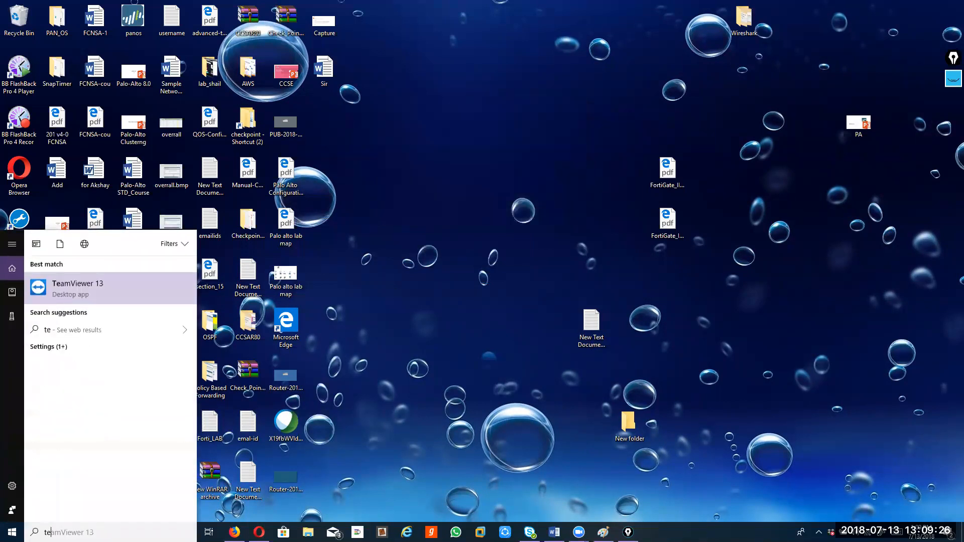
left_click(95, 290)
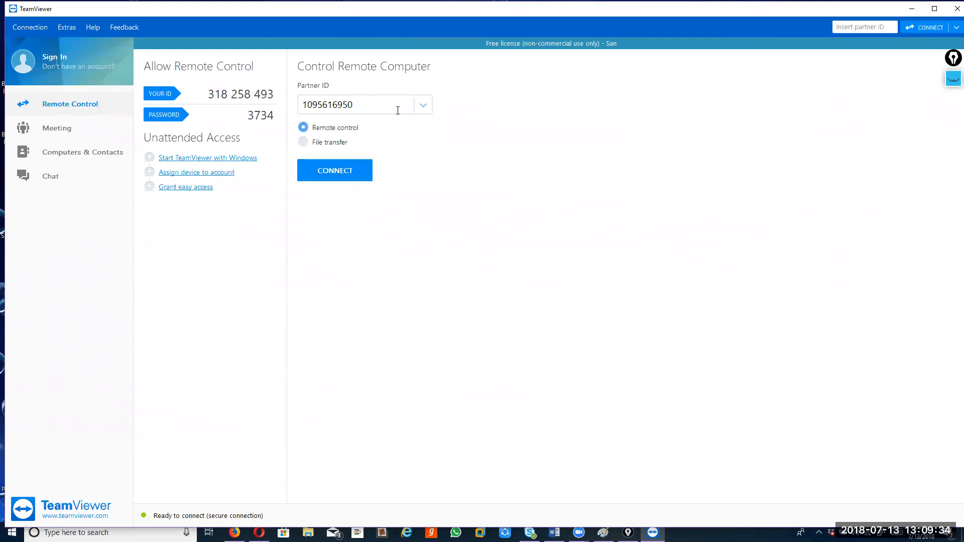
double_click(397, 110)
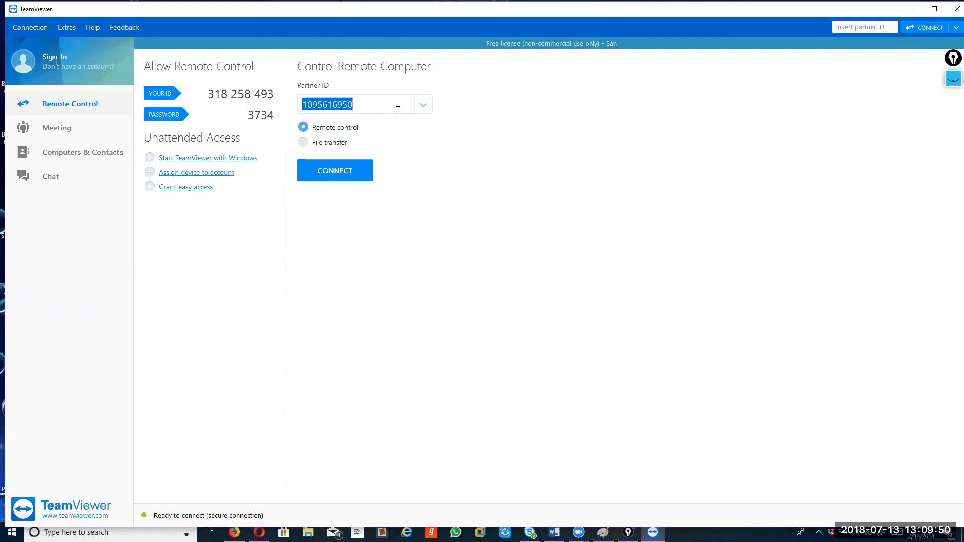
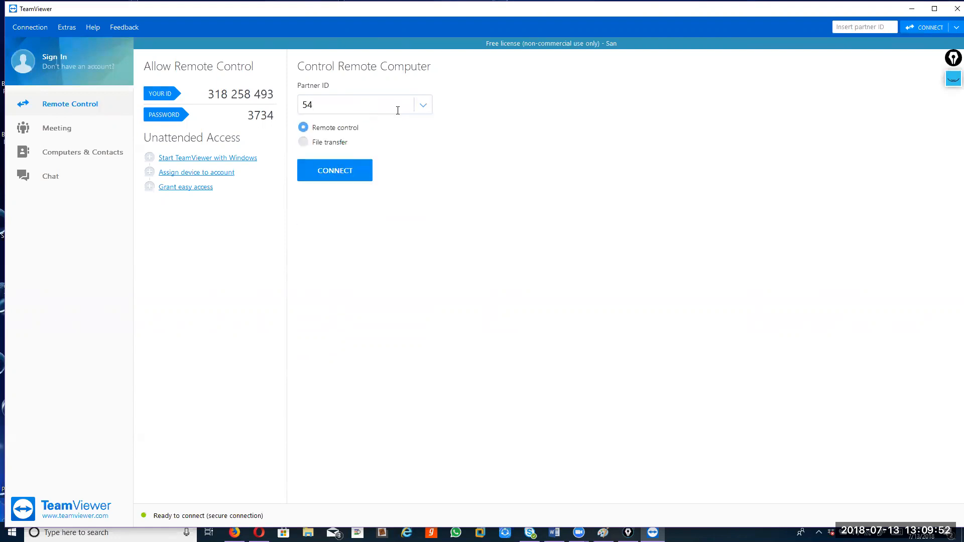
key("Return")
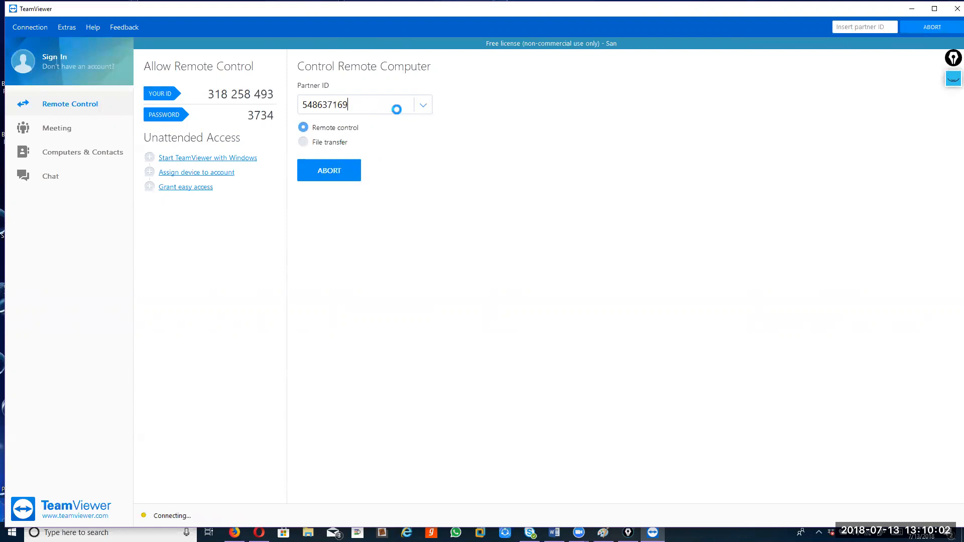
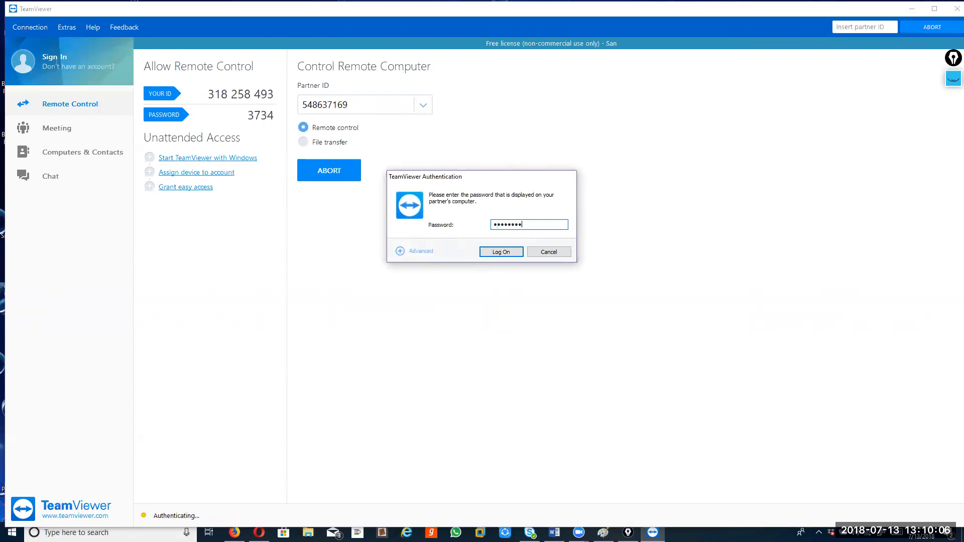
key("Return")
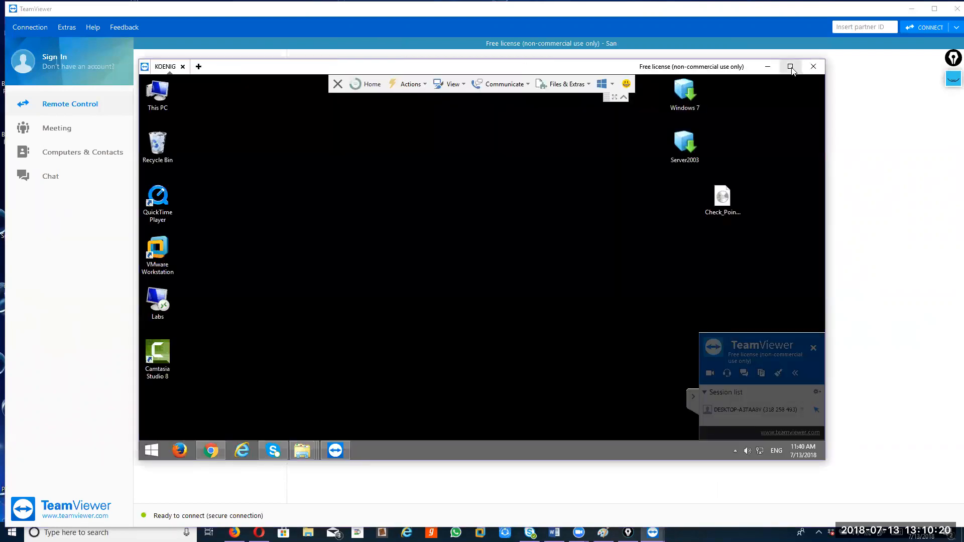
left_click(791, 66)
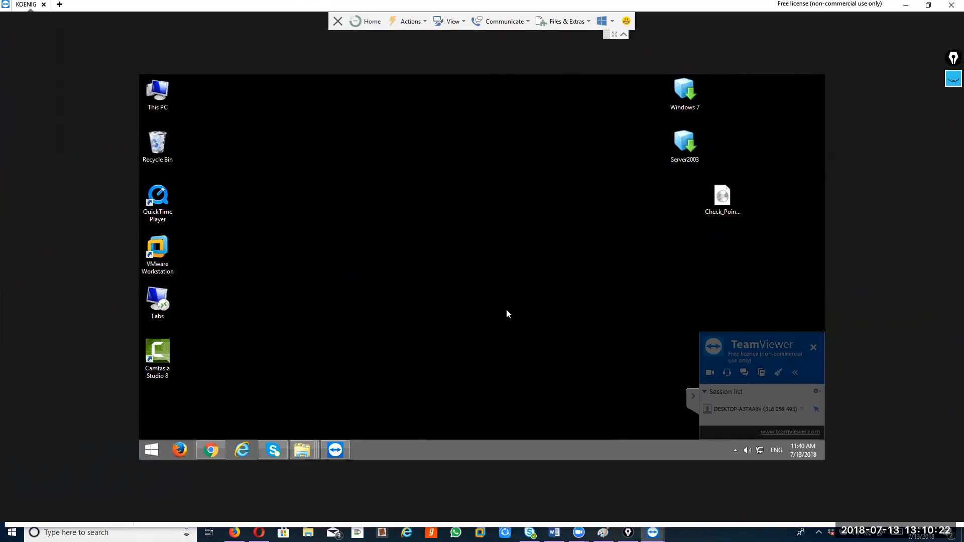
Collapse the session list panel and switch the TeamViewer session to full screen
left_click(691, 401)
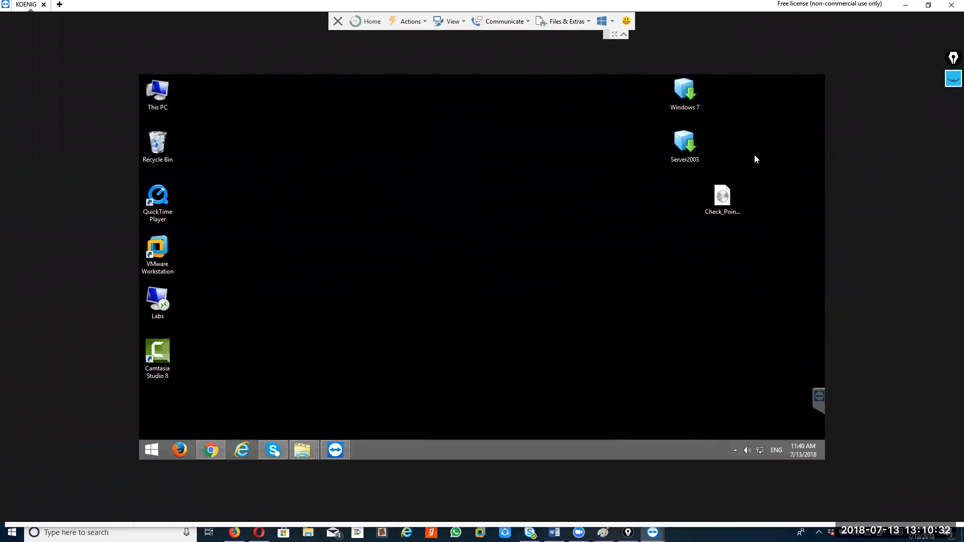
left_click(930, 6)
left_click(791, 71)
left_click(614, 35)
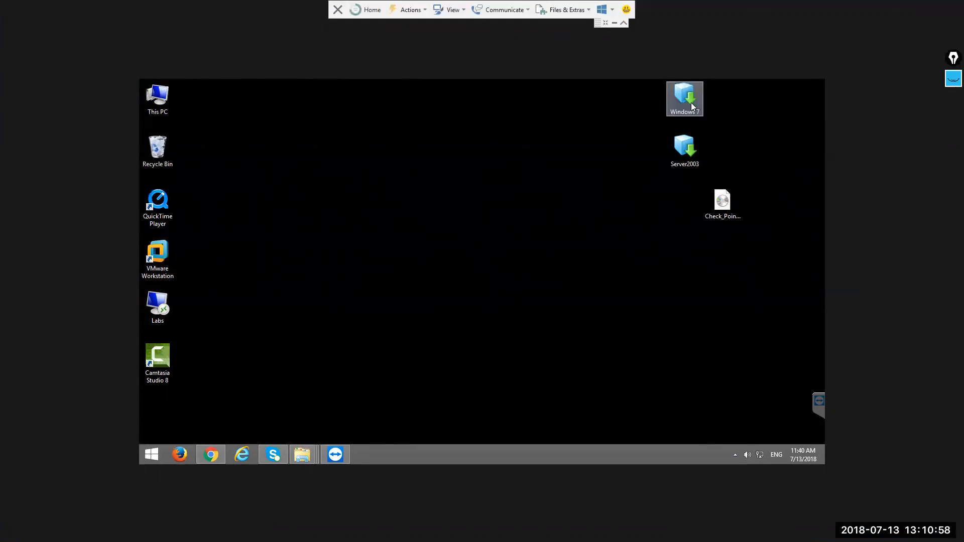
Set the remote view to Scaled so it fills the display, and open the Windows 7 appliance
mouse_move(691, 103)
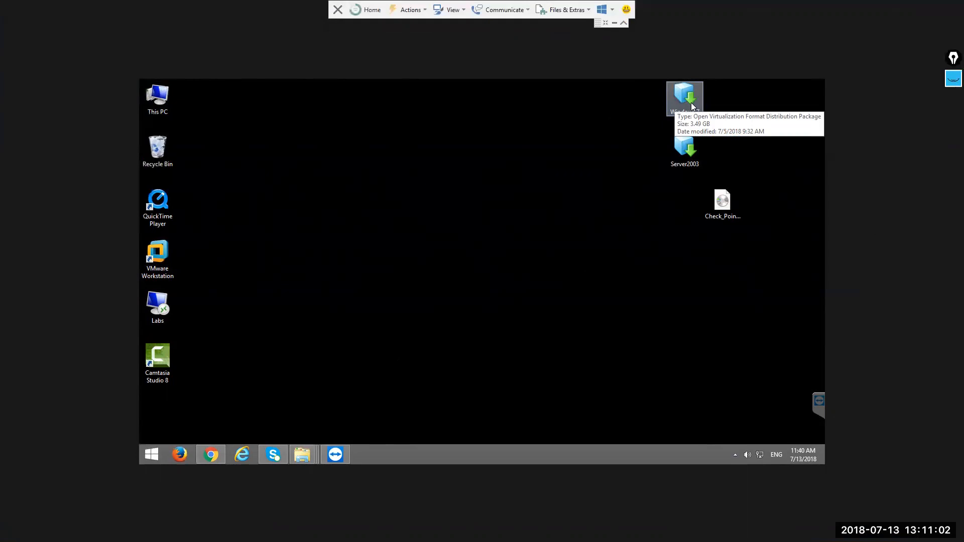
left_click(461, 11)
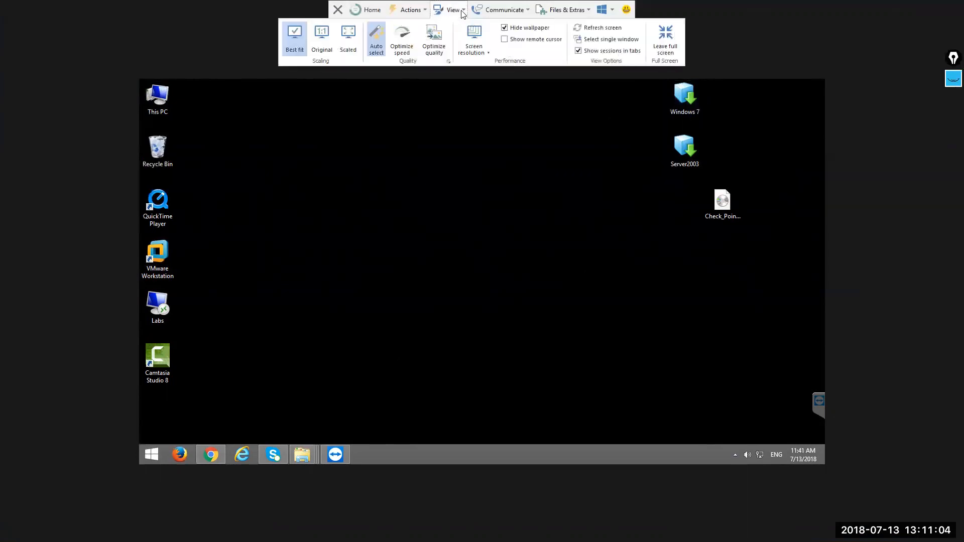
left_click(408, 10)
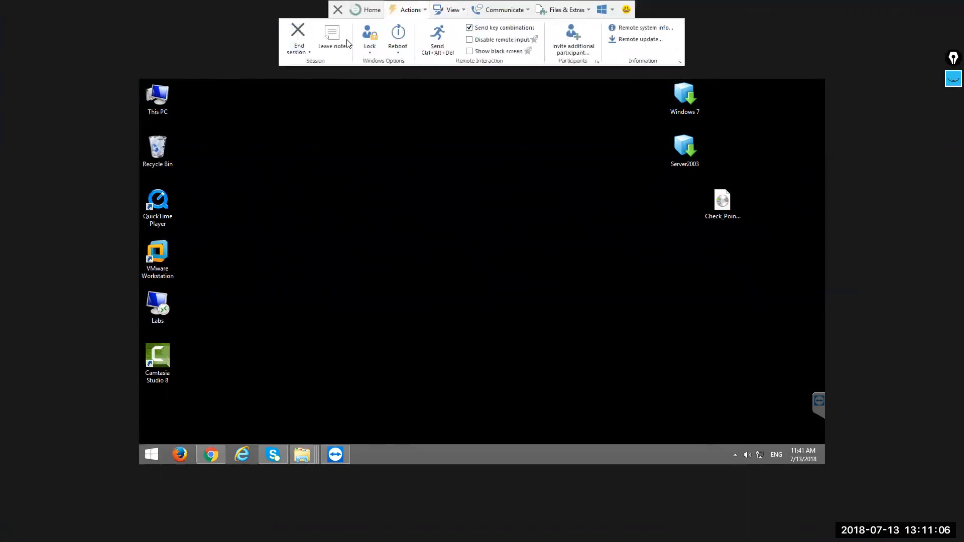
left_click(445, 11)
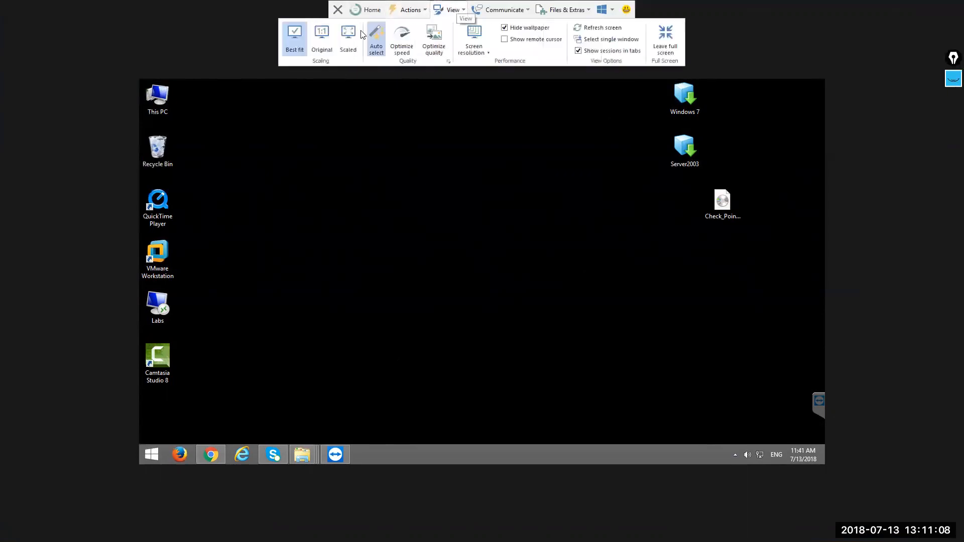
left_click(348, 39)
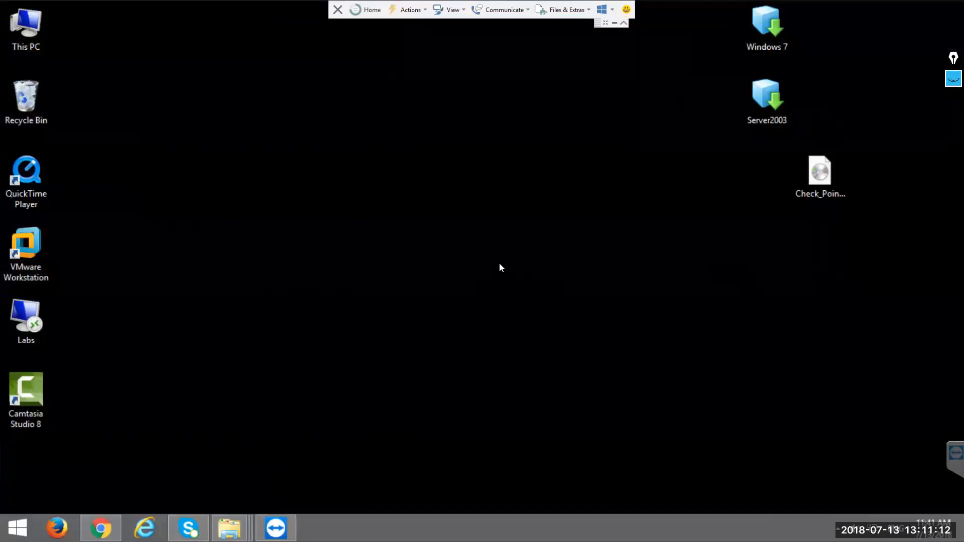
double_click(775, 25)
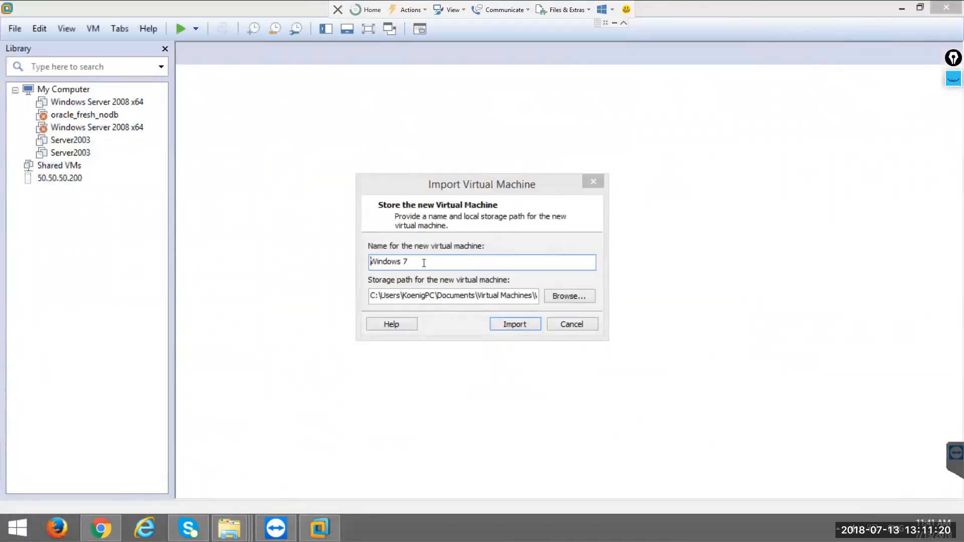
Import the Windows 7 appliance, suppressing the compliance warning and retrying with relaxed checks
left_click(526, 326)
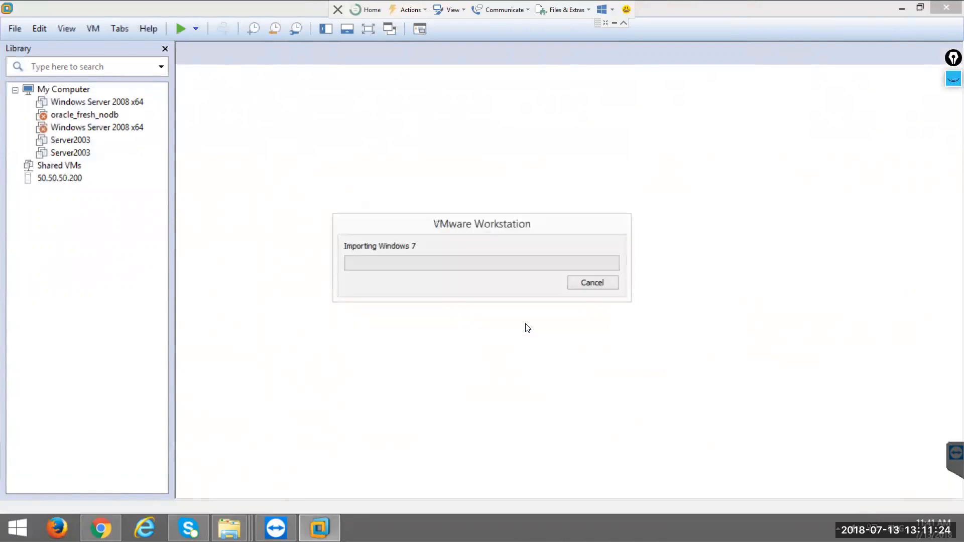
left_click(498, 303)
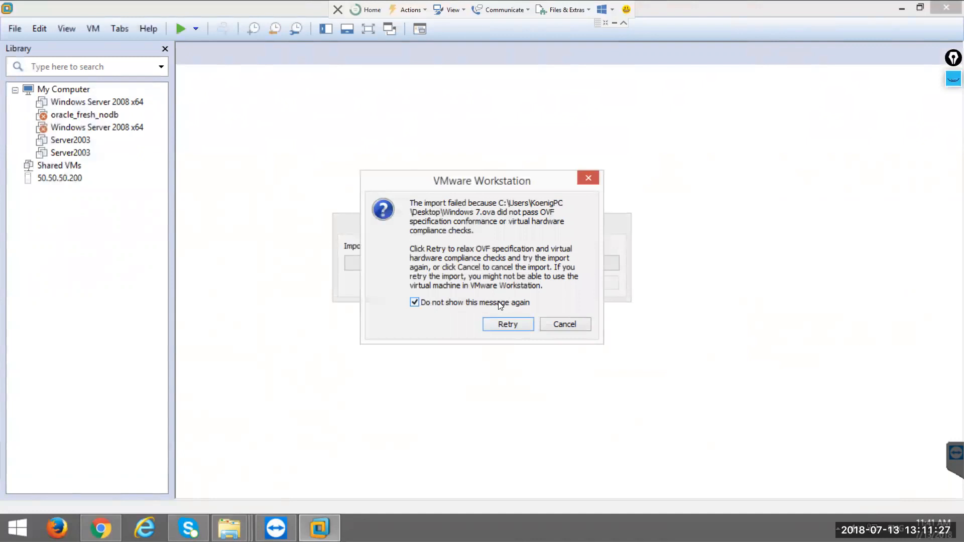
left_click(511, 325)
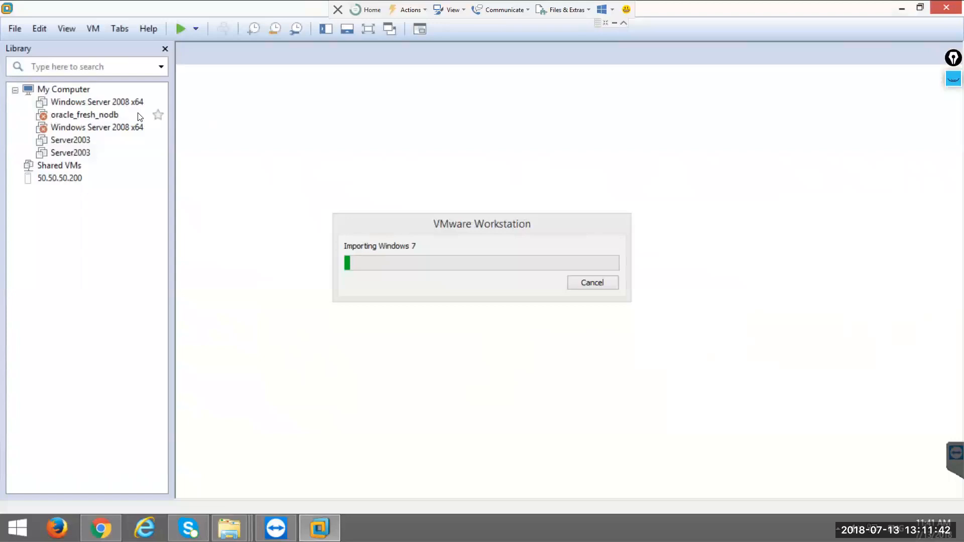
Remove both Server2003 entries and one Windows Server 2008 x64 from the library
right_click(71, 156)
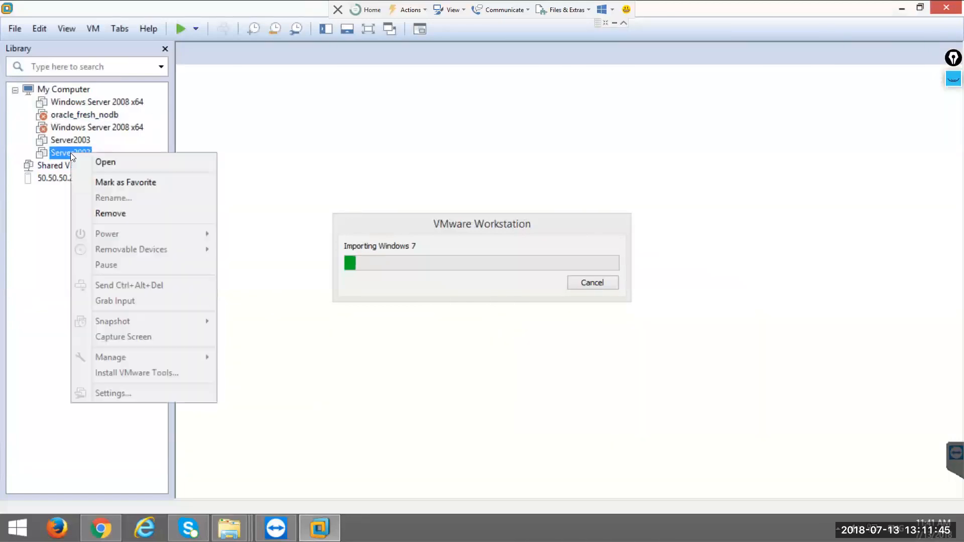
left_click(97, 216)
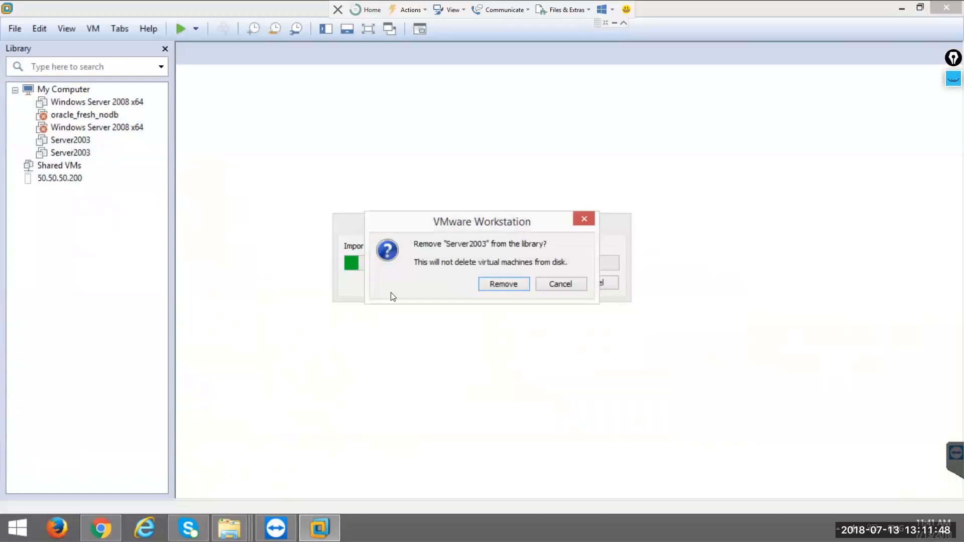
left_click(487, 284)
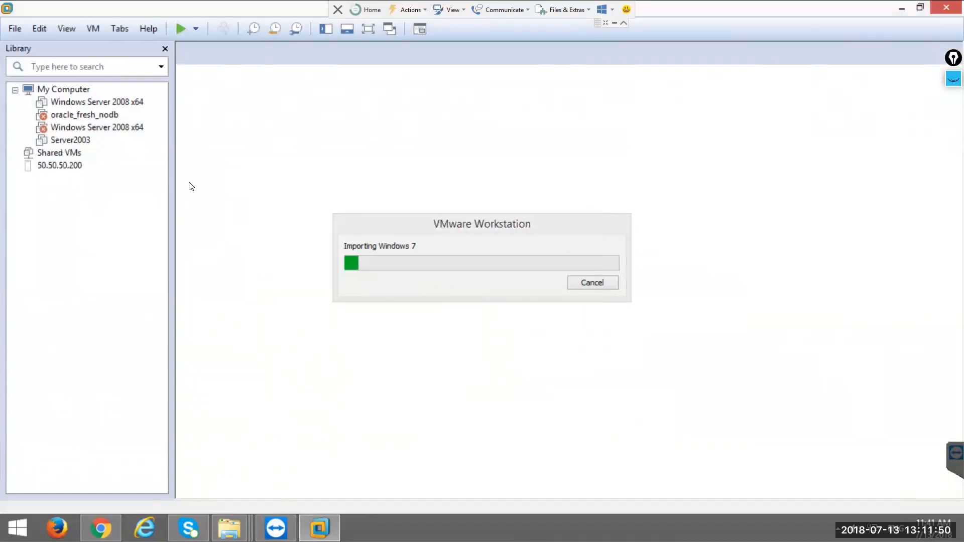
right_click(86, 140)
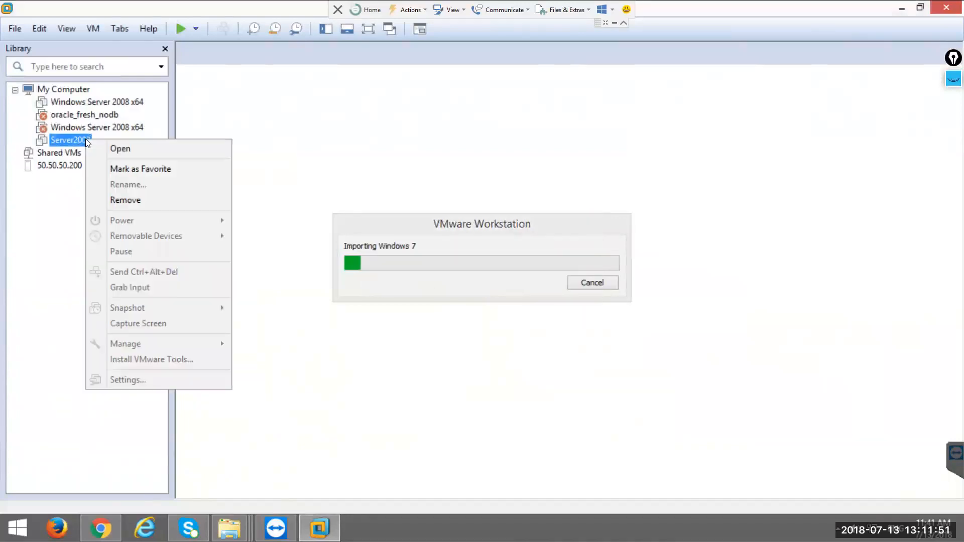
left_click(122, 202)
left_click(501, 284)
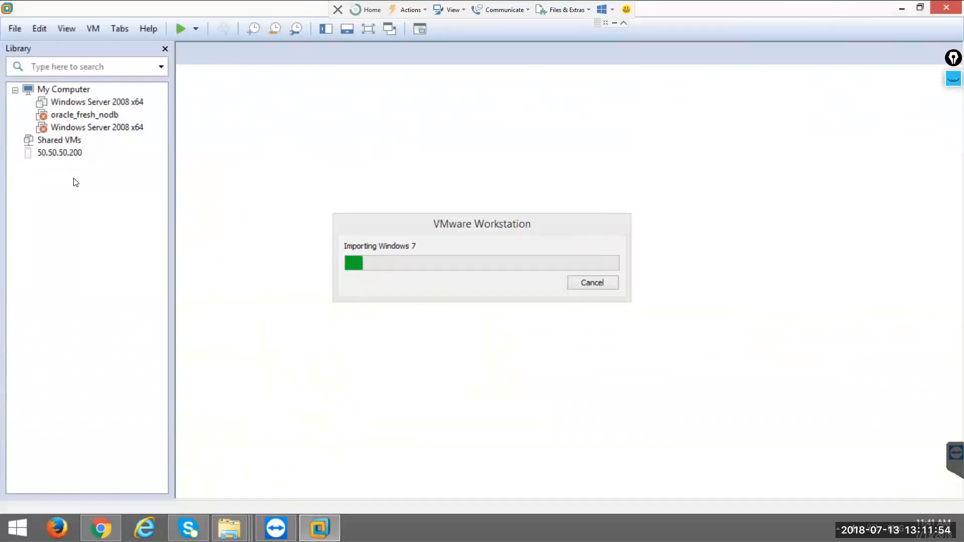
right_click(101, 129)
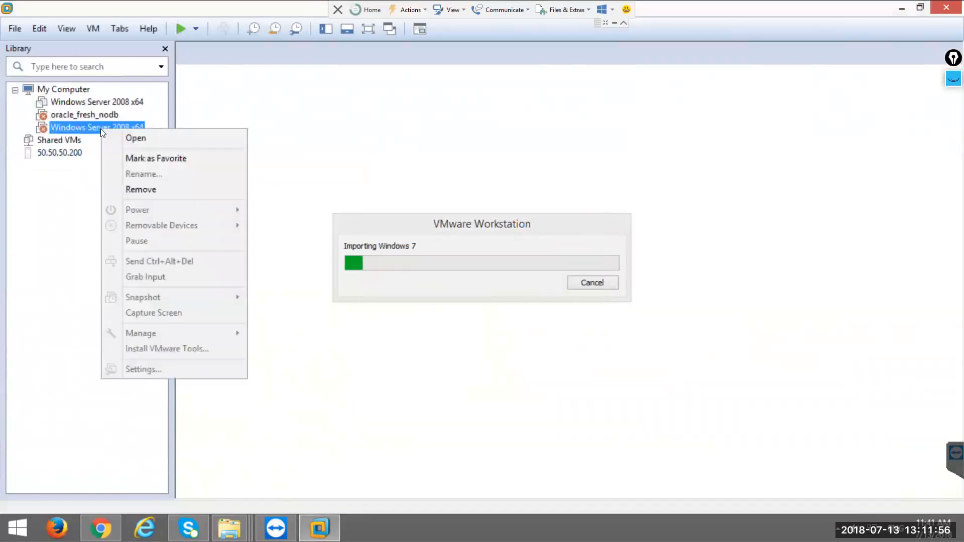
left_click(139, 191)
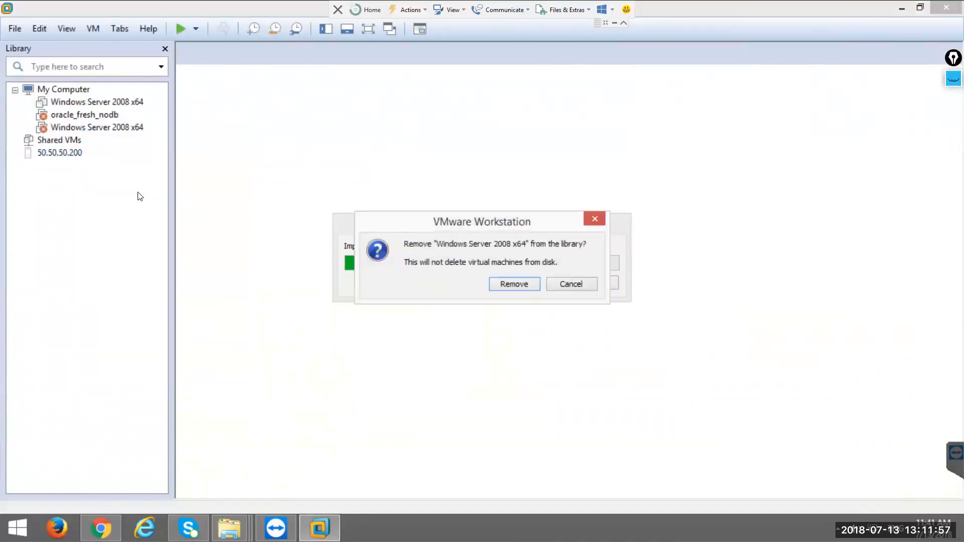
left_click(527, 289)
Remove oracle_fresh_nodb and the last Windows Server 2008 x64 from the library
left_click(105, 114)
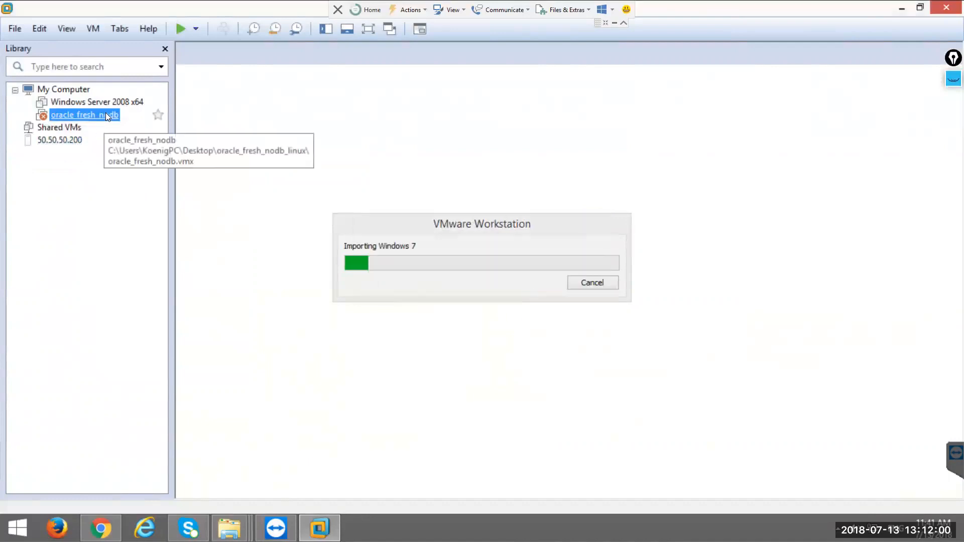
right_click(105, 114)
left_click(145, 174)
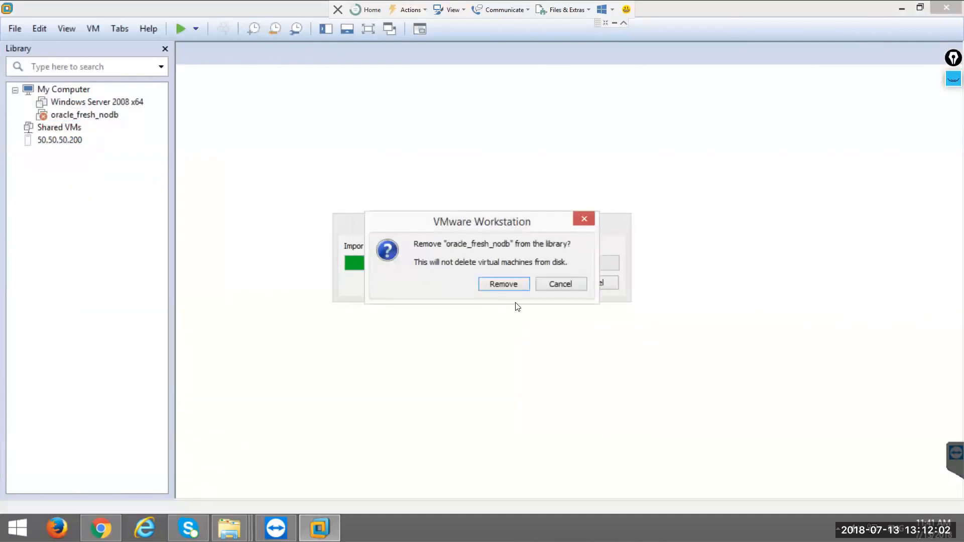
left_click(521, 286)
left_click(132, 103)
right_click(132, 104)
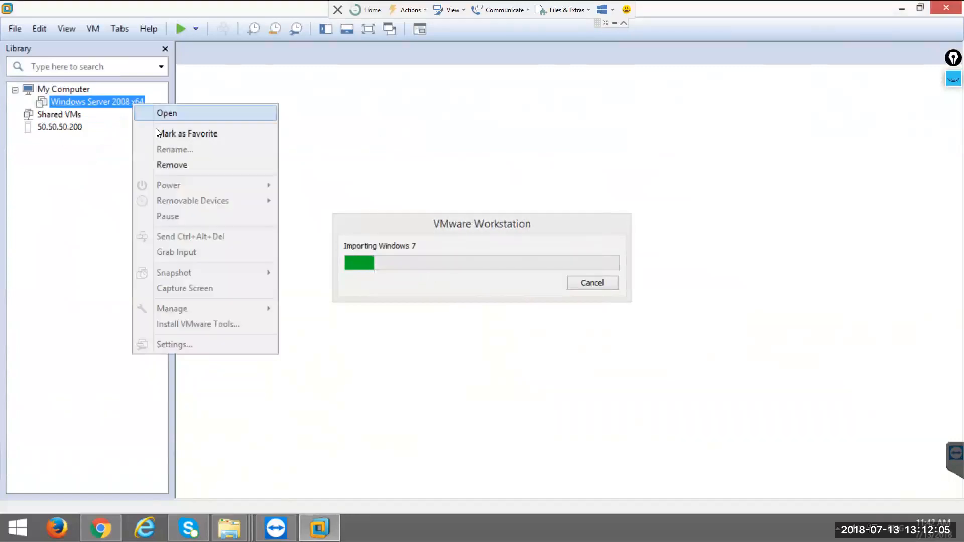
left_click(173, 167)
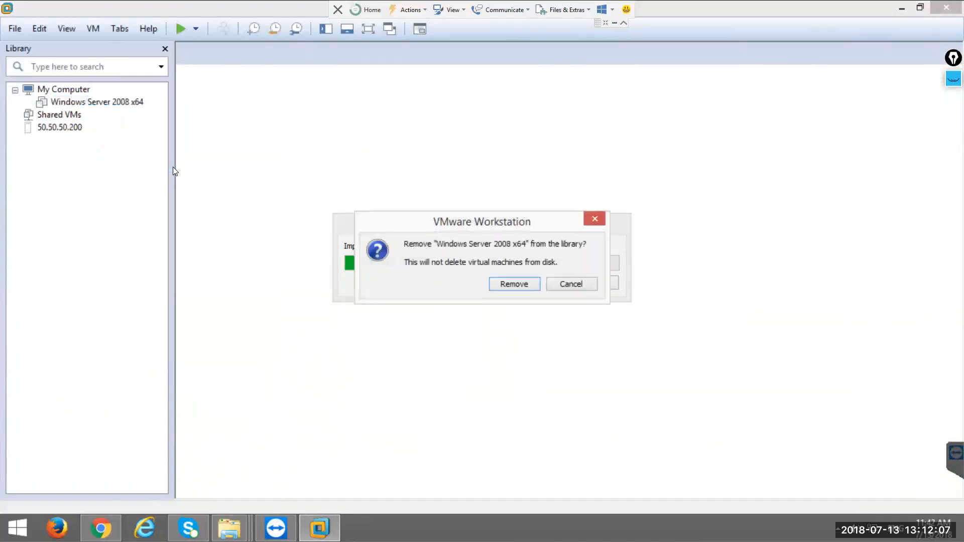
left_click(524, 285)
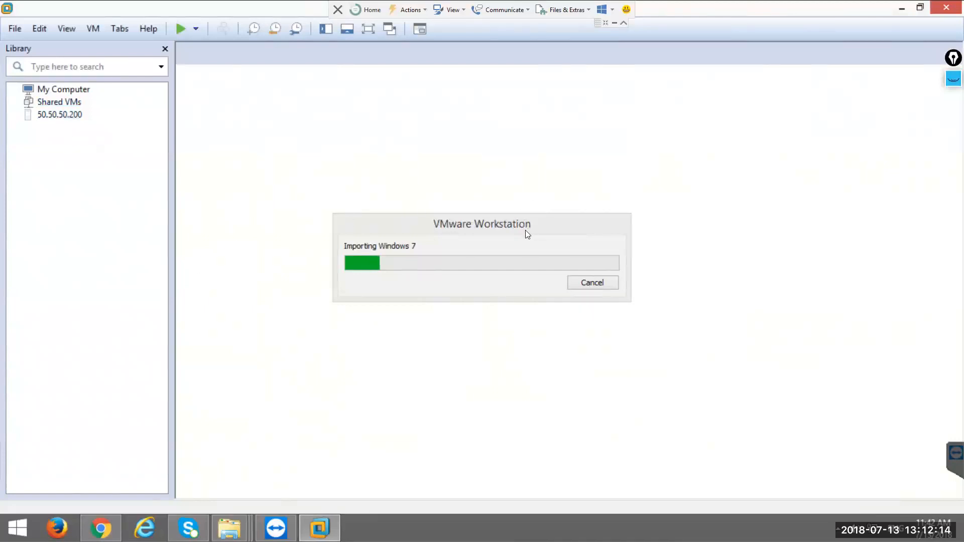
Move the import progress box higher and, once imported, open the Windows 7 VM's settings
left_click_drag(526, 225, 520, 142)
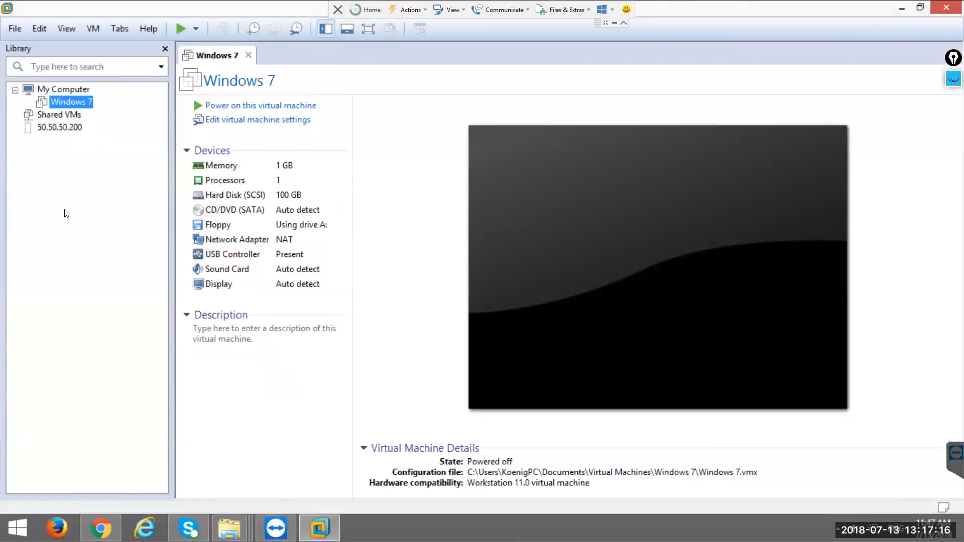
left_click(268, 120)
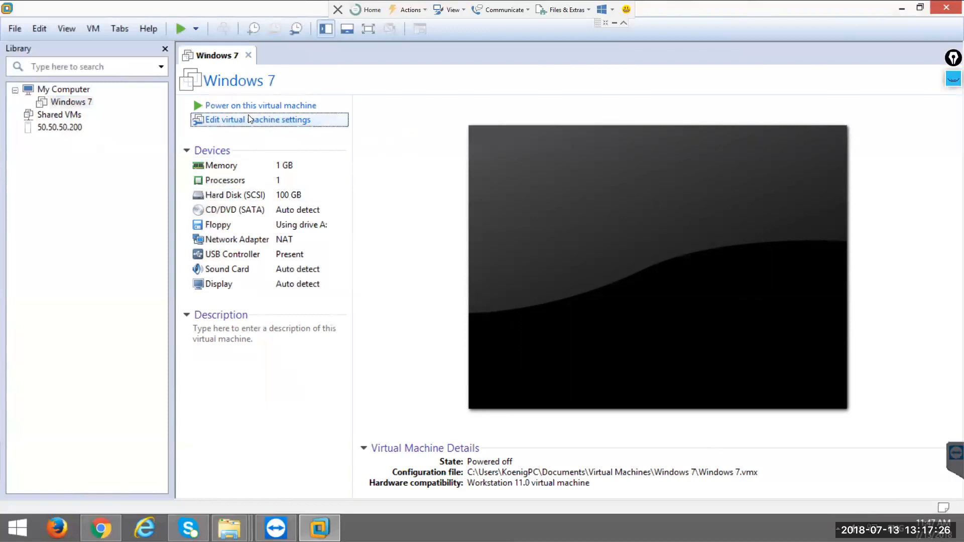
Rename the virtual machine to GUI-HQ, check its NAT network adapter, and save the settings
left_click(303, 70)
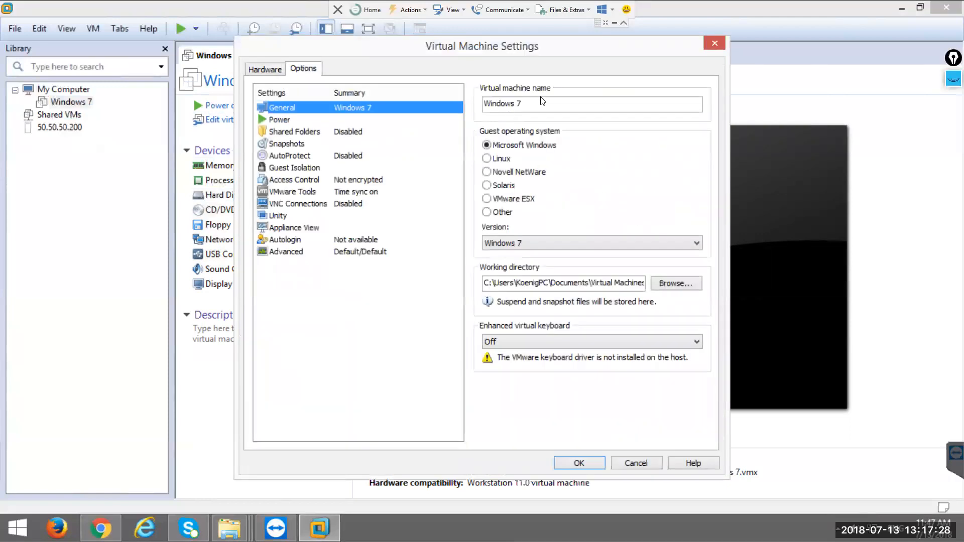
left_click_drag(533, 102, 339, 110)
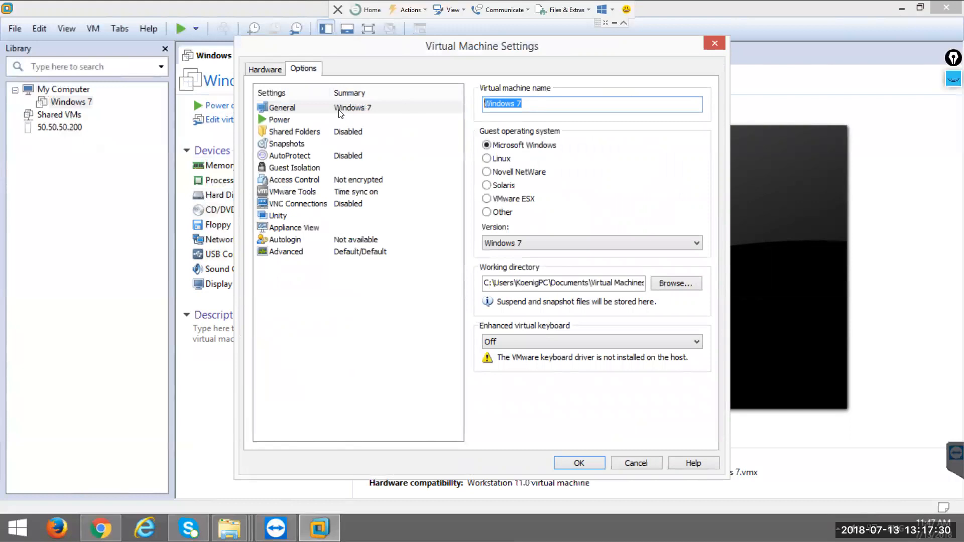
type("GUI-HQ")
left_click(264, 68)
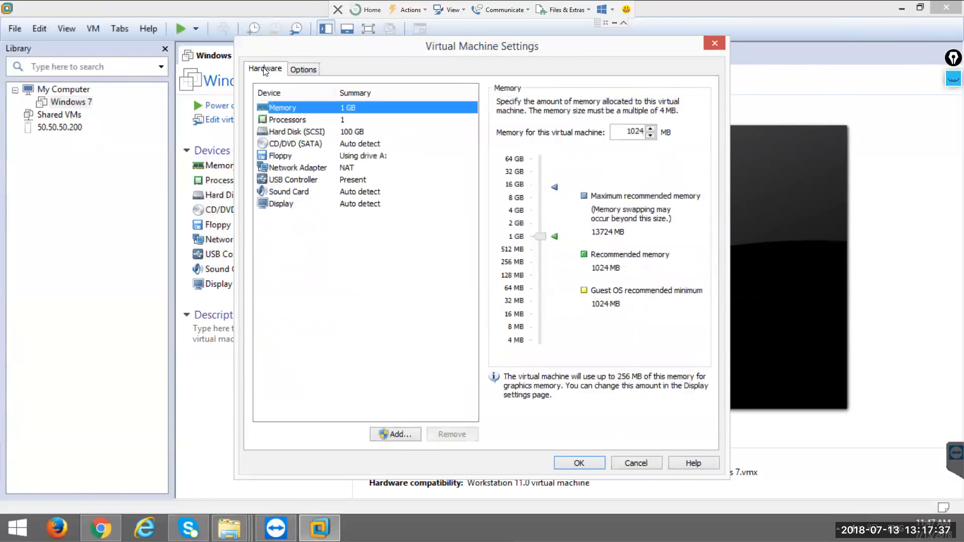
left_click(315, 169)
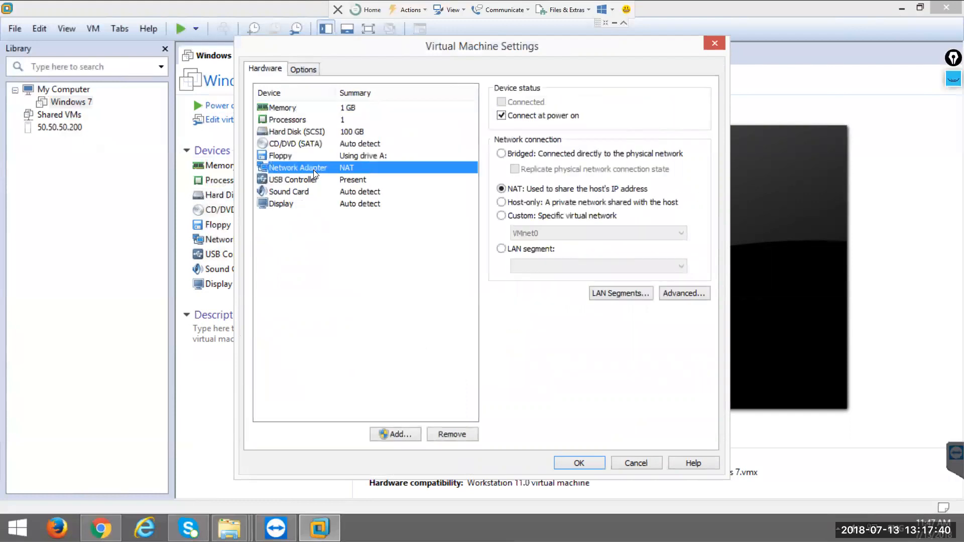
left_click(572, 462)
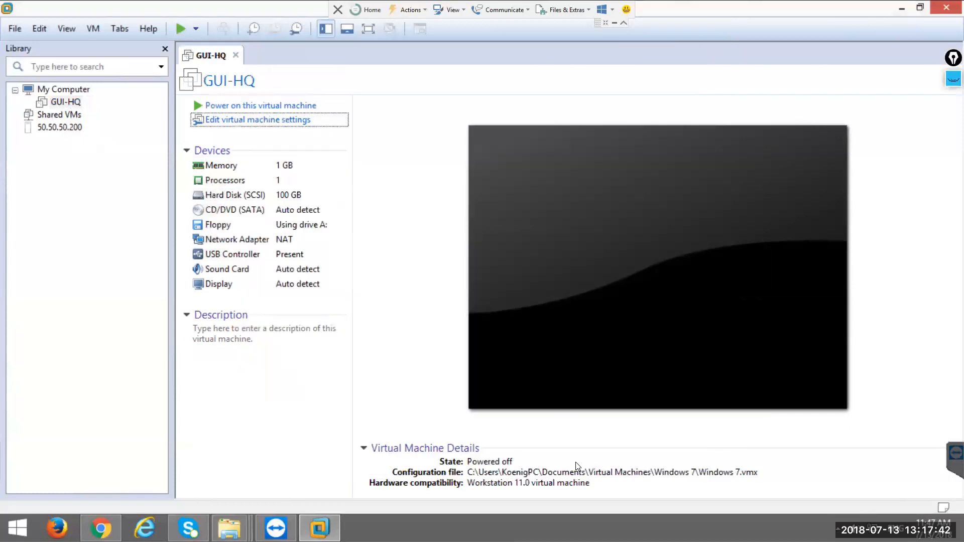
Power on GUI-HQ, permanently dismiss the removable devices hint, and choose Start Windows Normally
left_click(281, 107)
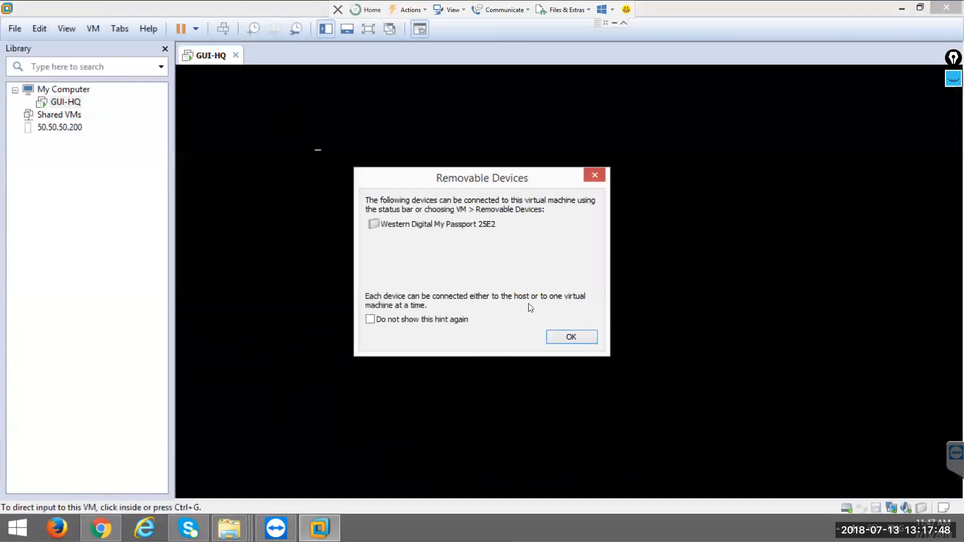
left_click(428, 323)
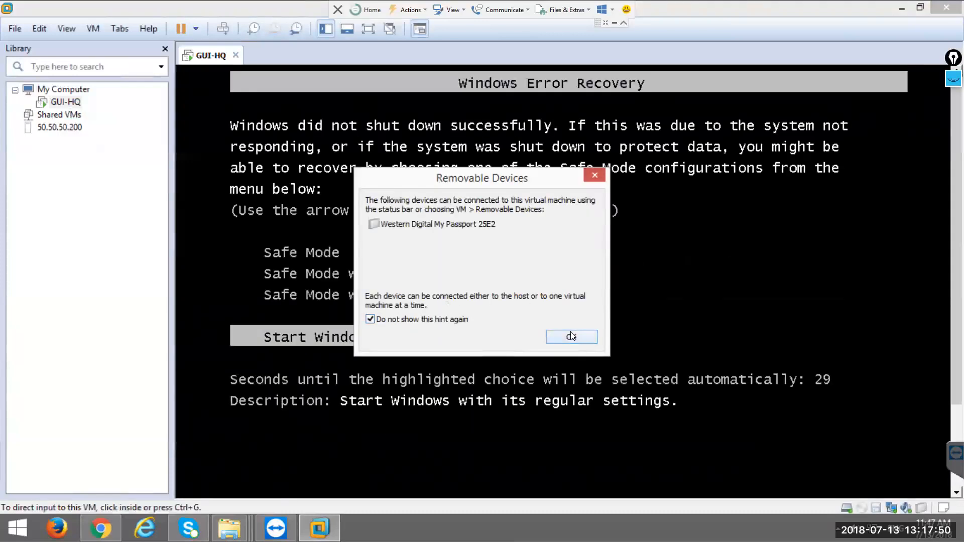
left_click(582, 342)
left_click(350, 337)
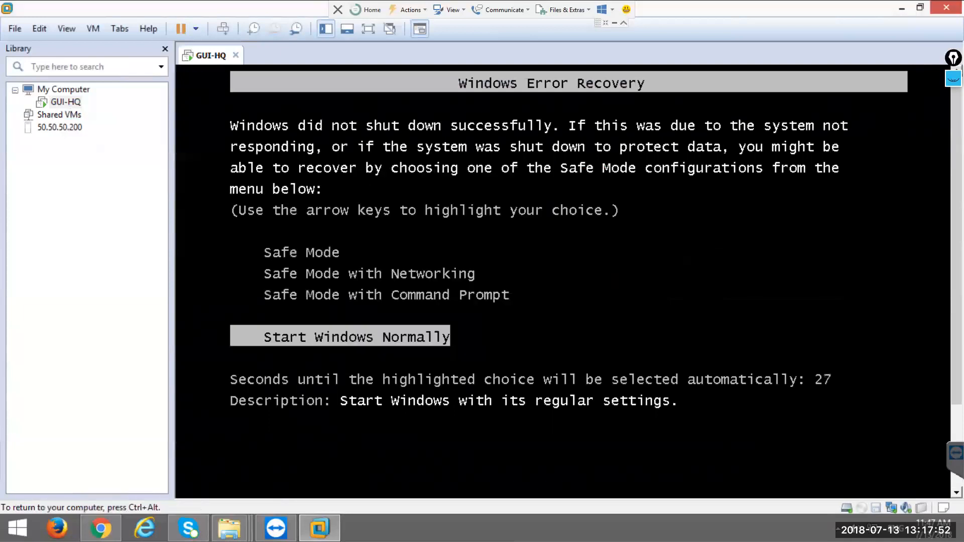
key("Return")
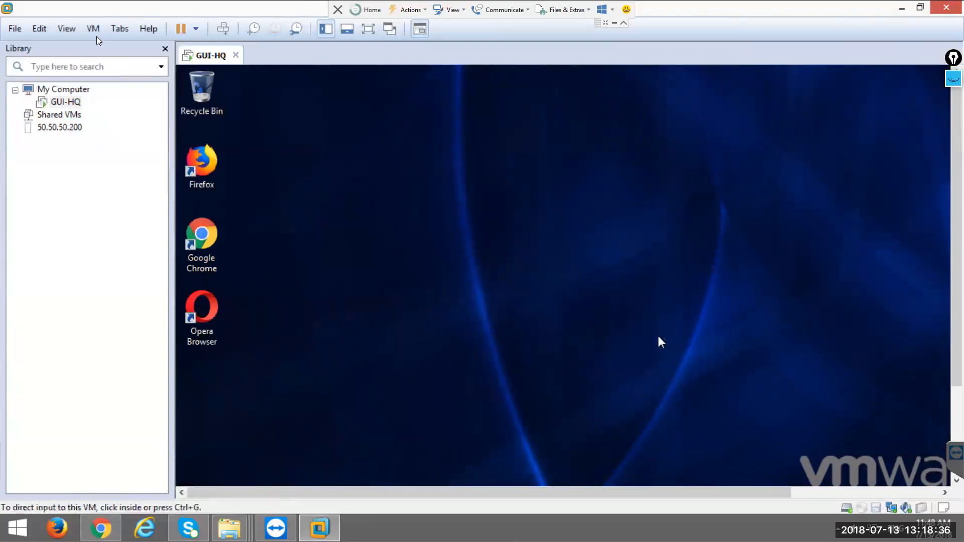
Hide the Library pane and cancel out of Edit > Preferences without changes
left_click(165, 51)
left_click(94, 29)
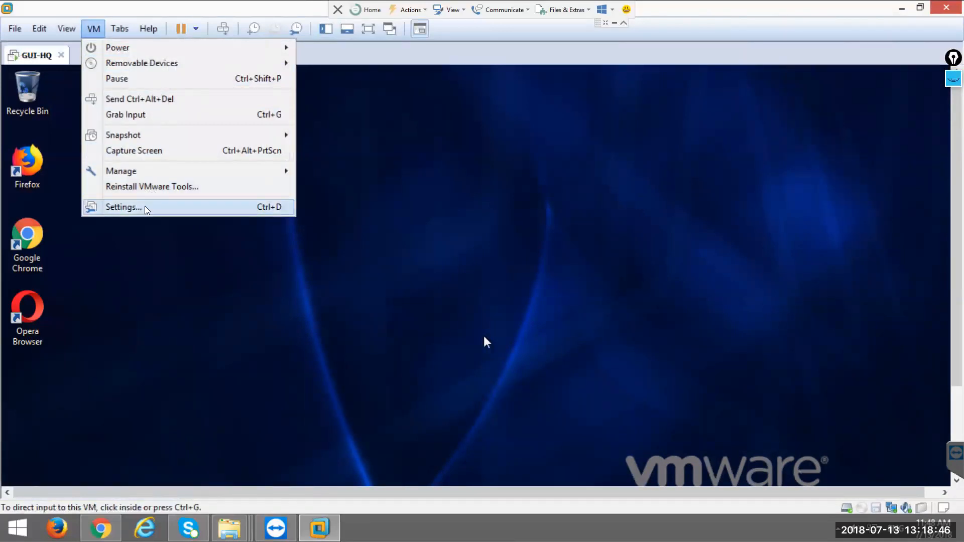
left_click(40, 29)
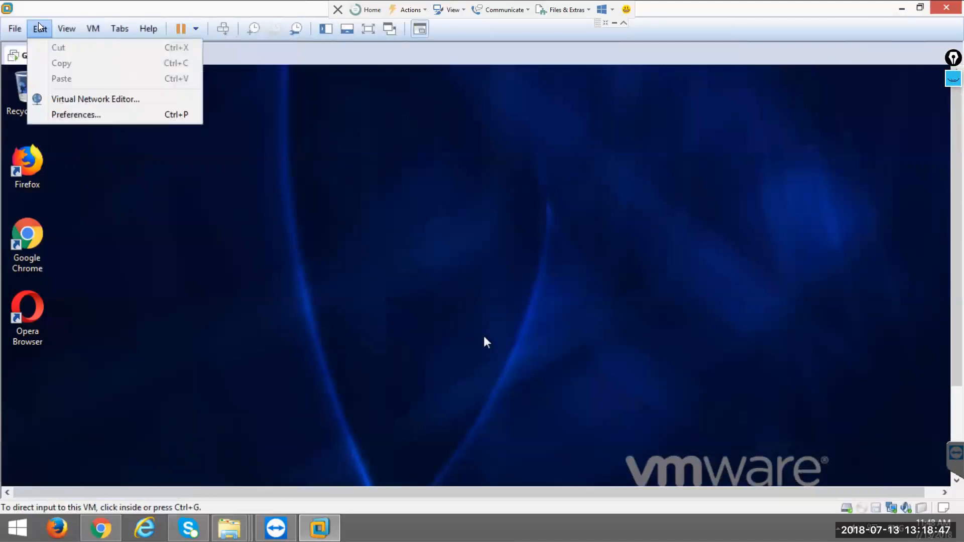
left_click(58, 116)
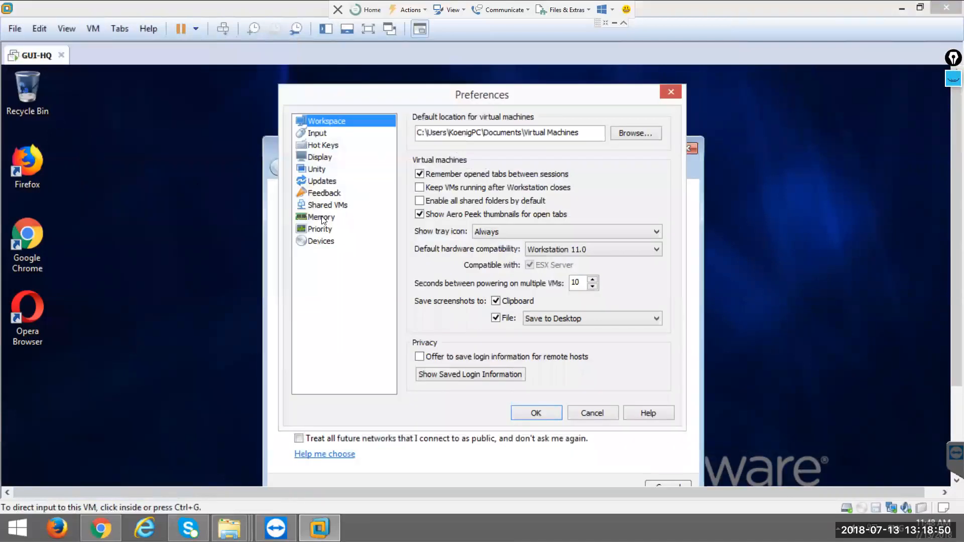
left_click(598, 413)
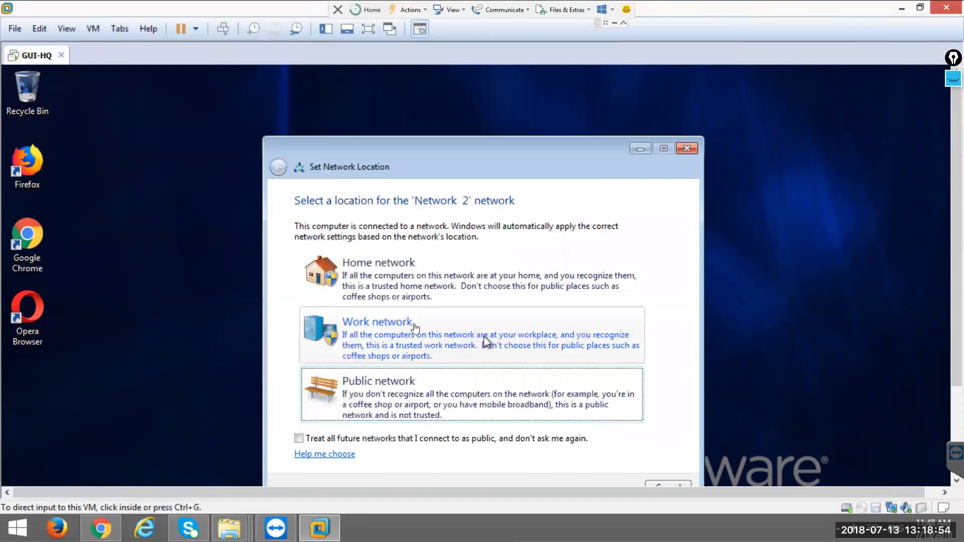
Dismiss the guest's Set Network Location prompt and postpone the restart with Restart Later
left_click(693, 150)
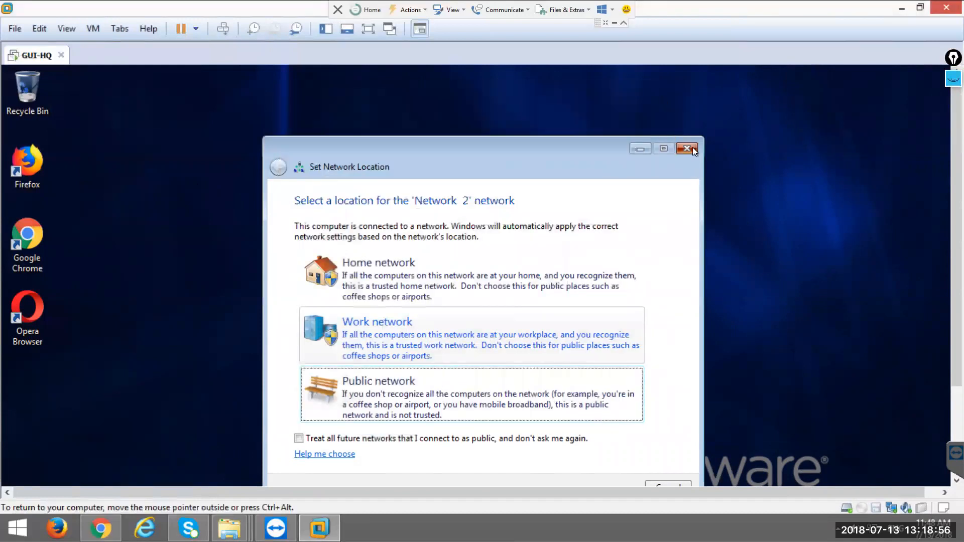
left_click(686, 149)
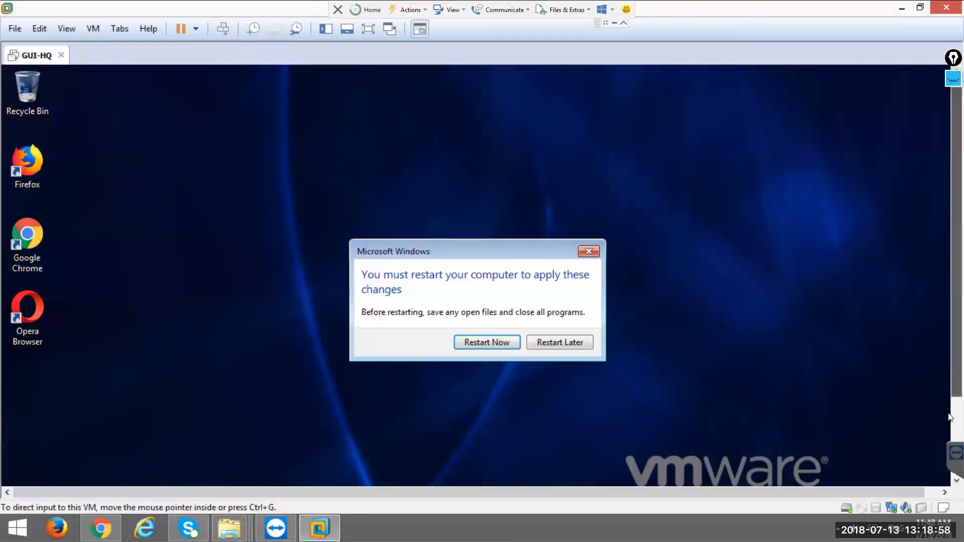
left_click(563, 271)
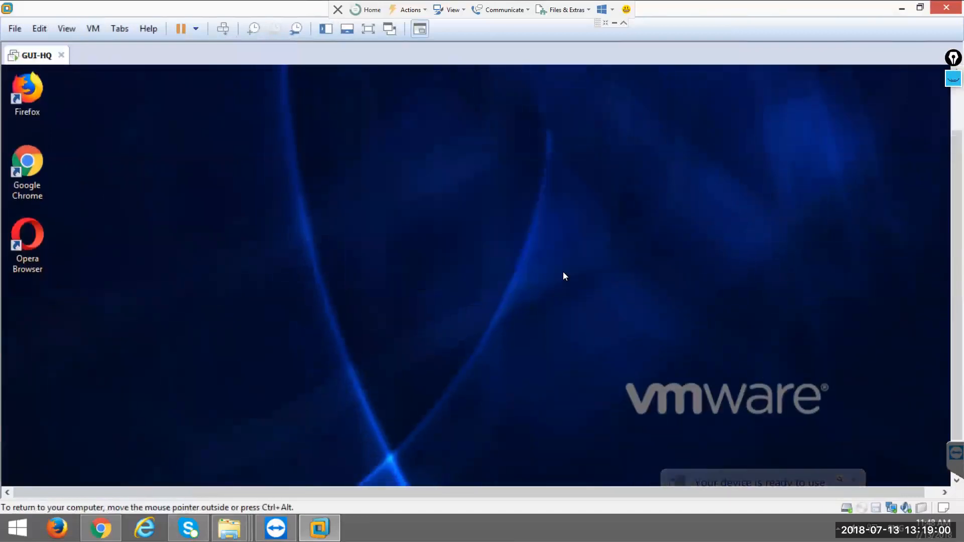
Open Local Area Connection 2's TCP/IPv4 properties and select Use the following IP address
left_click_drag(952, 372, 952, 406)
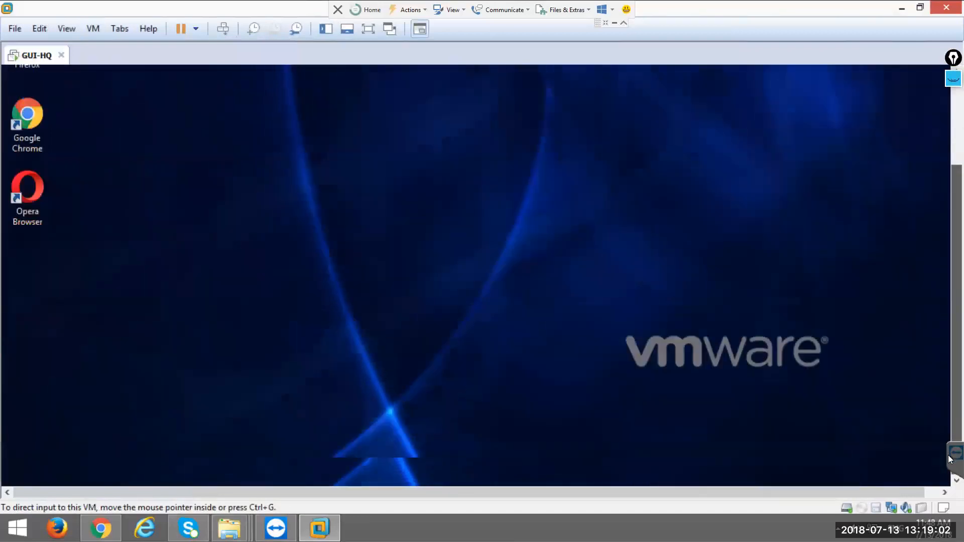
left_click(875, 474)
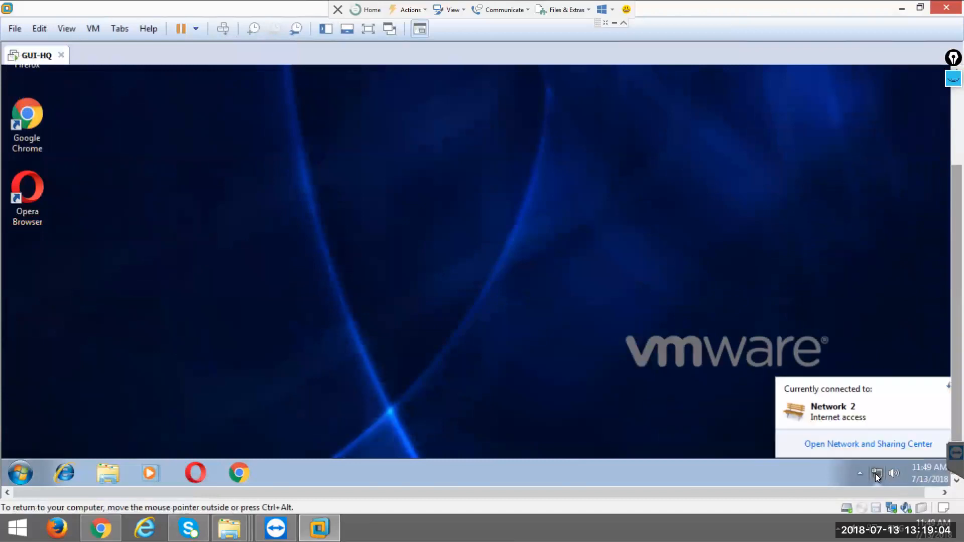
left_click(839, 446)
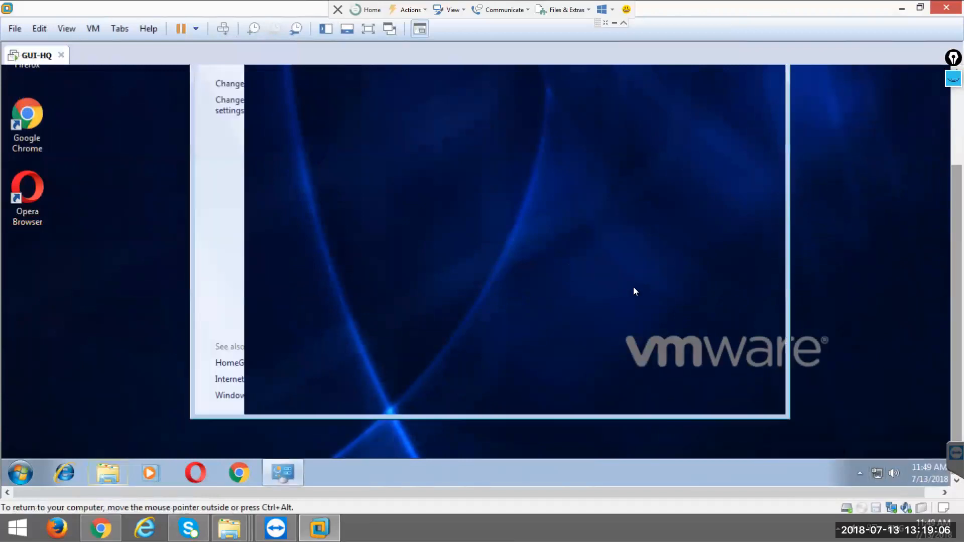
left_click_drag(951, 285, 950, 227)
left_click(652, 225)
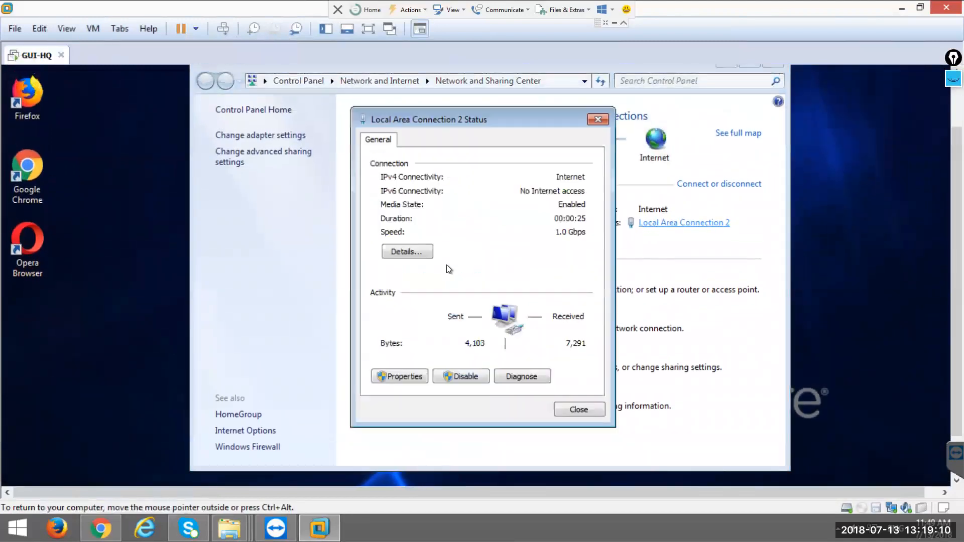
left_click(405, 376)
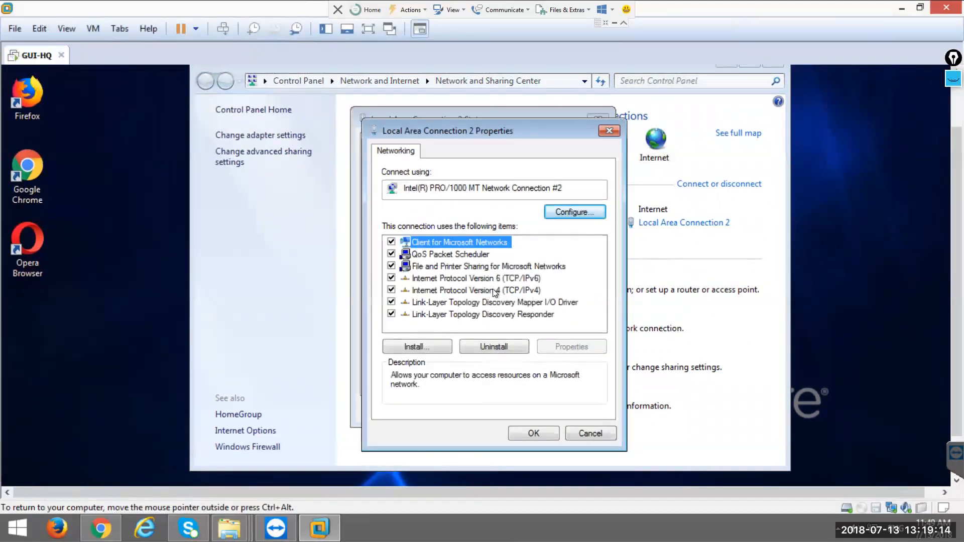
left_click(492, 289)
left_click(586, 348)
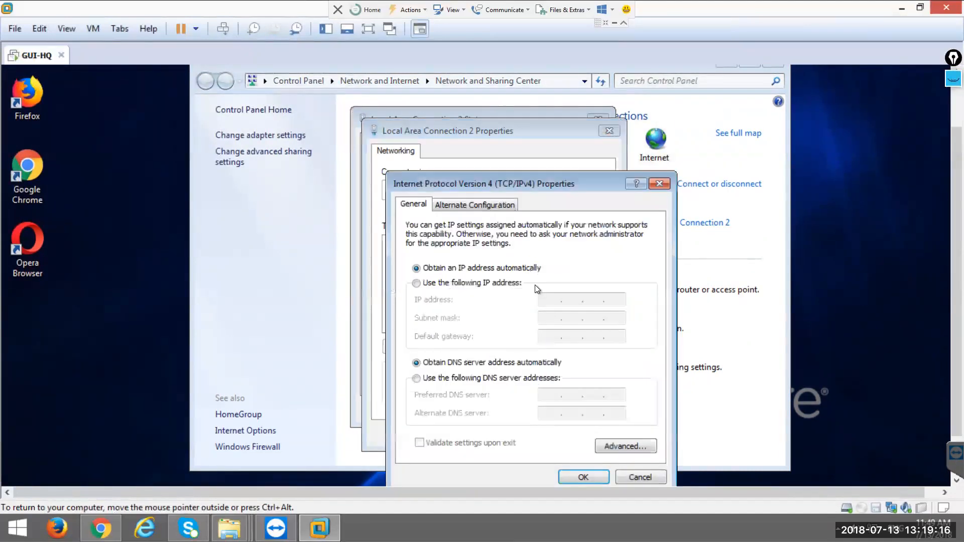
left_click(474, 282)
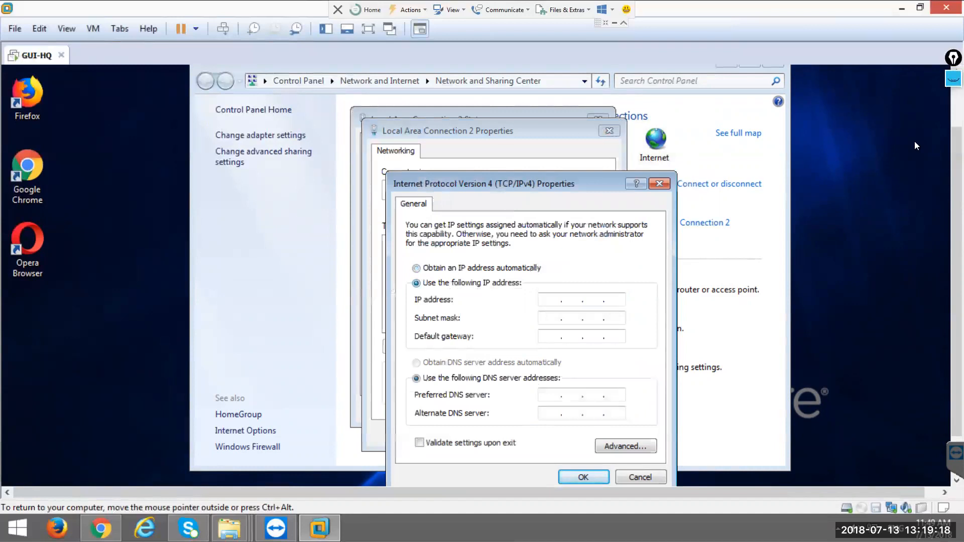
left_click(953, 80)
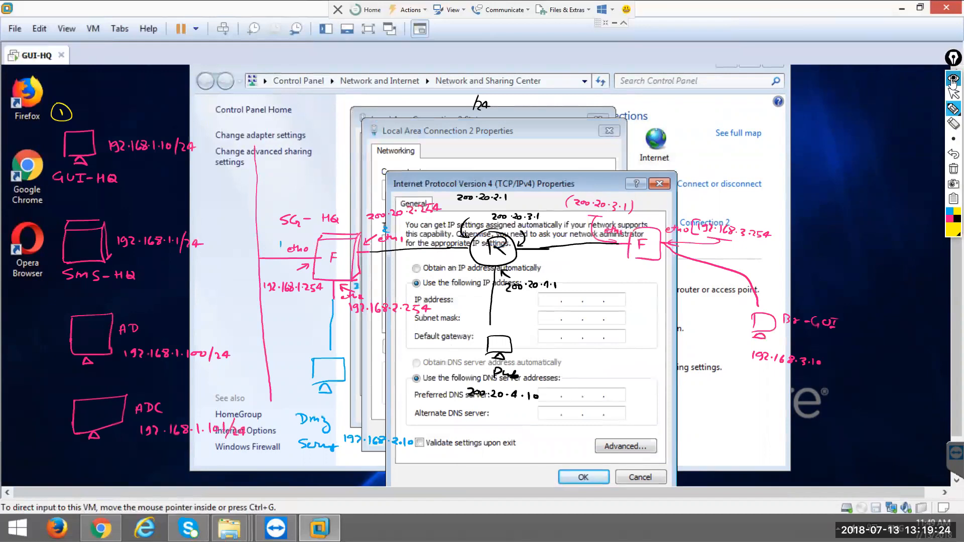
Set Local Area Connection 2 to 192.168.1.10/255.255.255.0, gateway 192.168.1.254, DNS 8.8.8.8, and save
left_click(953, 80)
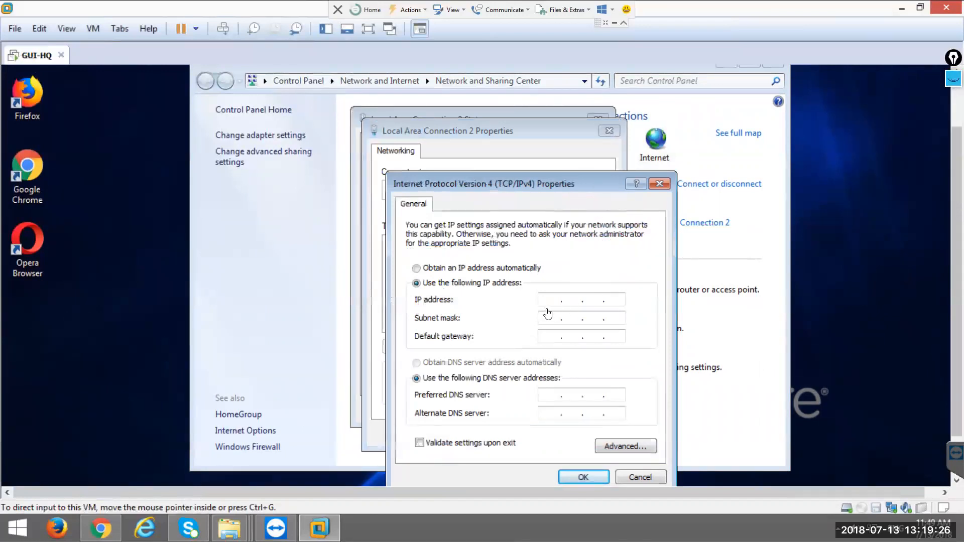
left_click(547, 300)
type("192 . 168 . 1 . 10")
key("Tab")
key("Tab")
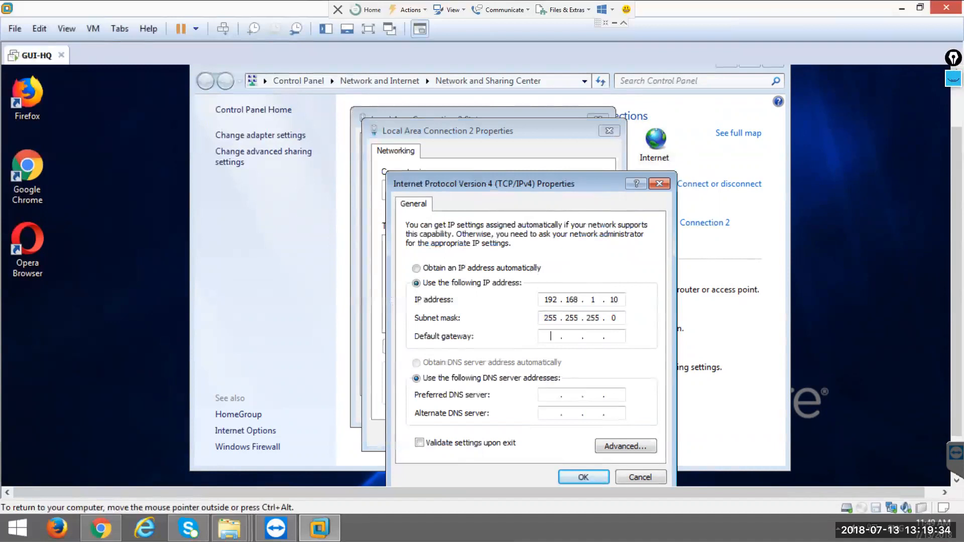
type("192 . 168 . 1 . 254")
key("Tab")
key("Tab")
type("8.8.8.8")
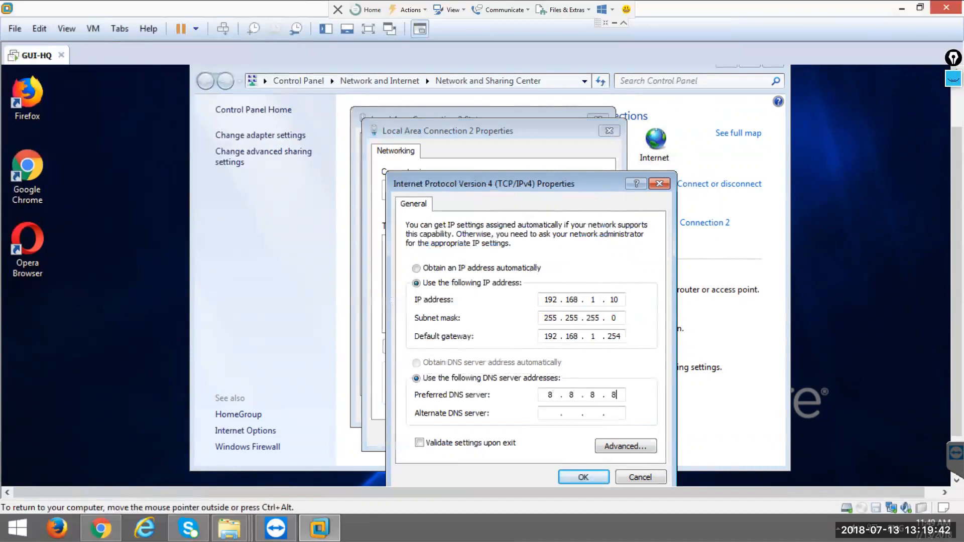
left_click(584, 478)
left_click(538, 433)
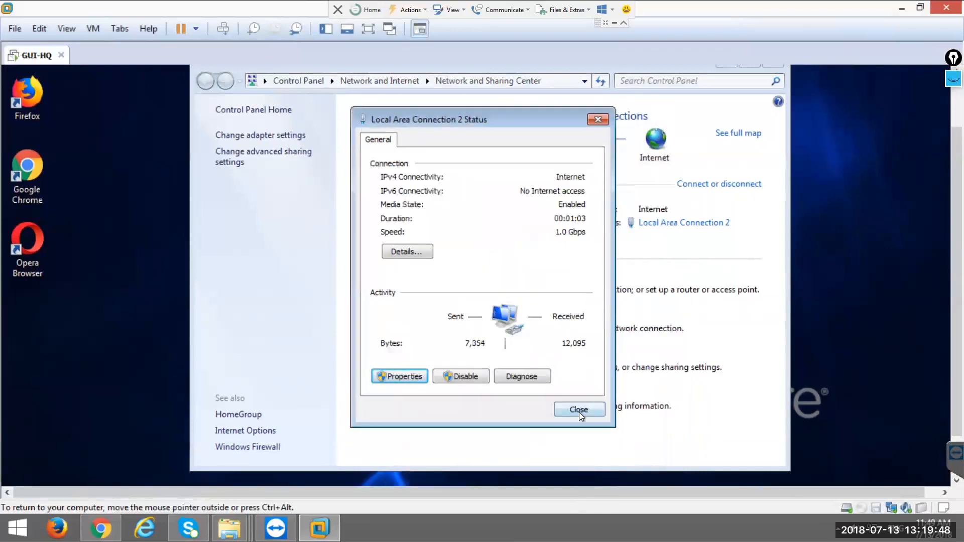
Close the connection status, fit the guest display to the window, and close the Network and Sharing Center
left_click(579, 411)
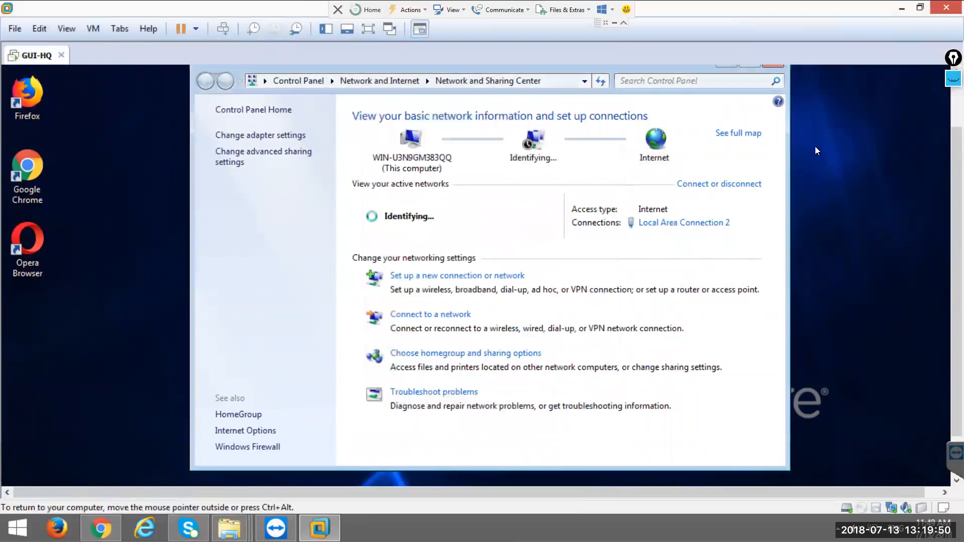
left_click(65, 34)
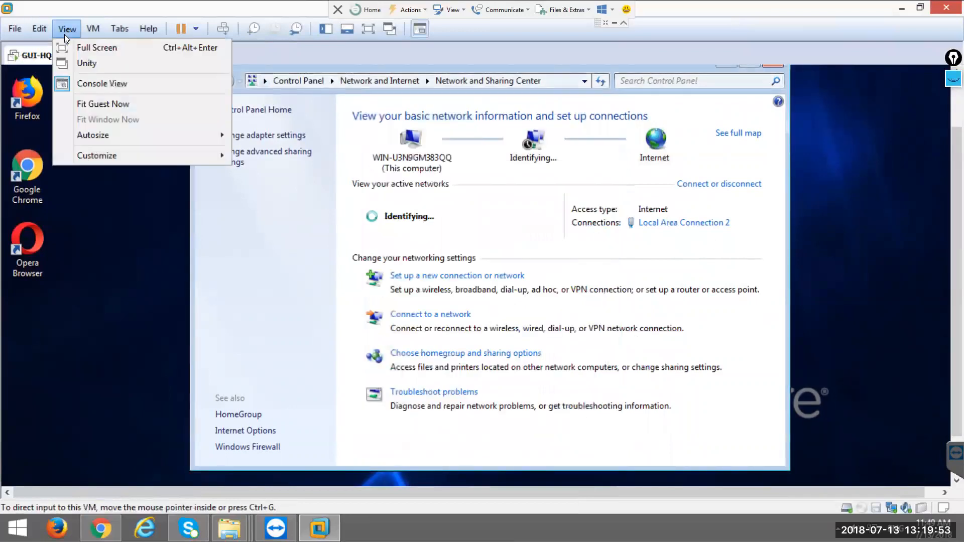
left_click(98, 102)
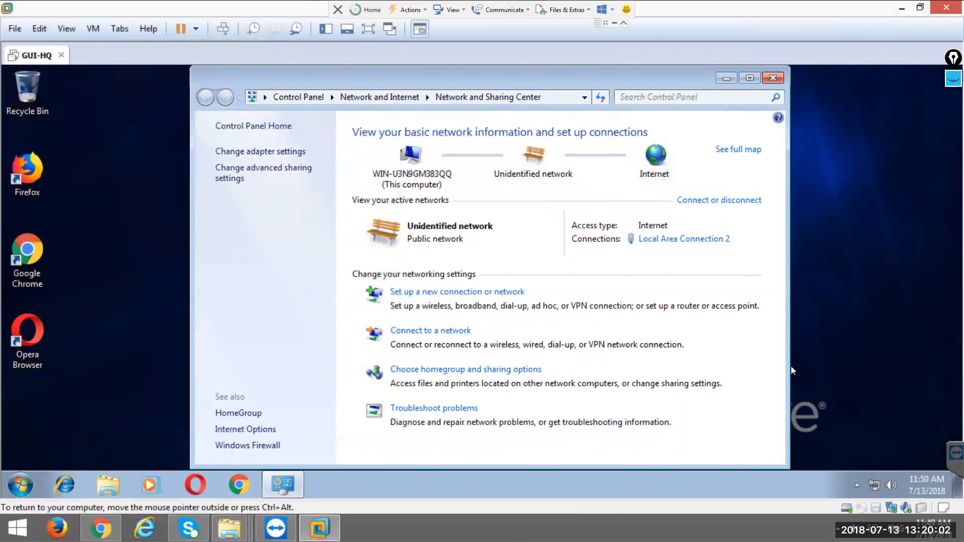
left_click(777, 81)
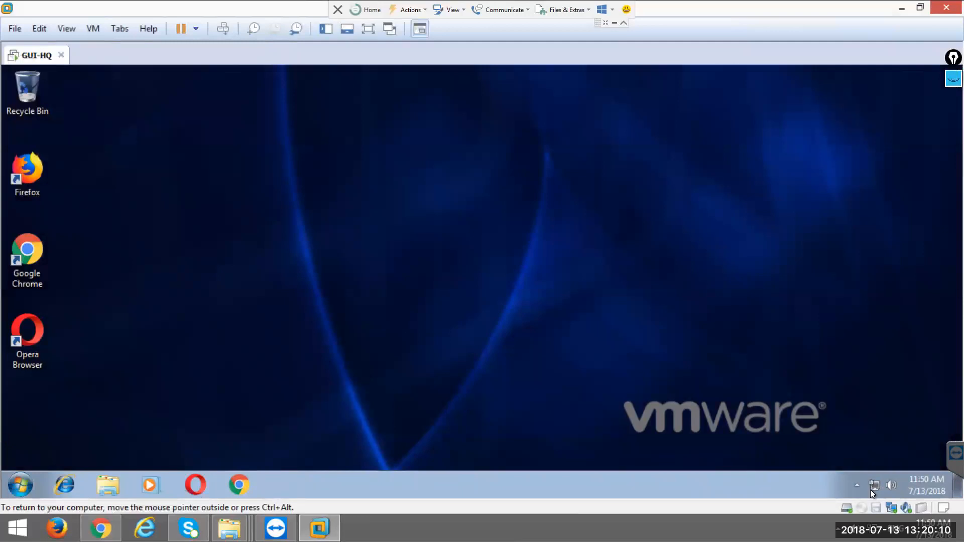
Run ipconfig in a command prompt to confirm 192.168.1.10, then close it
left_click(34, 476)
left_click(48, 450)
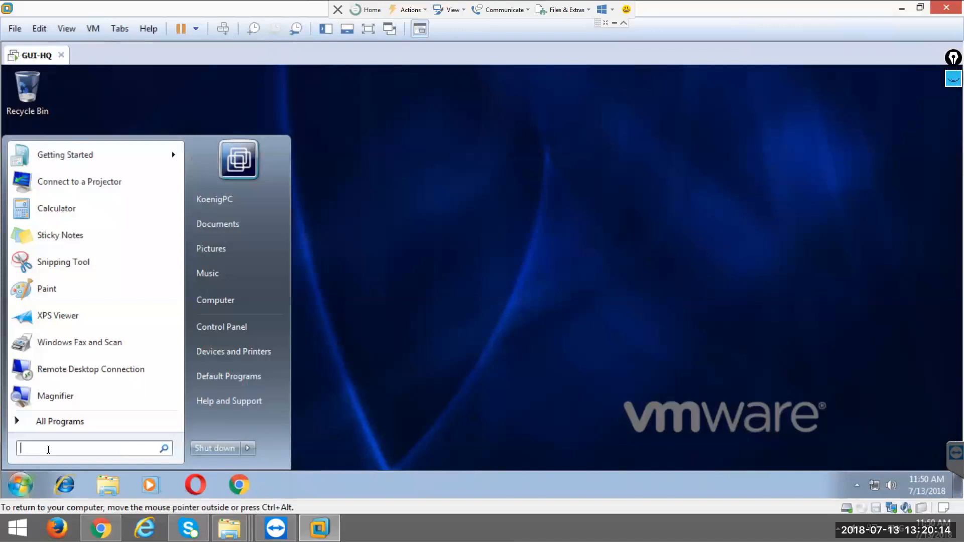
type("cmd")
key("Return")
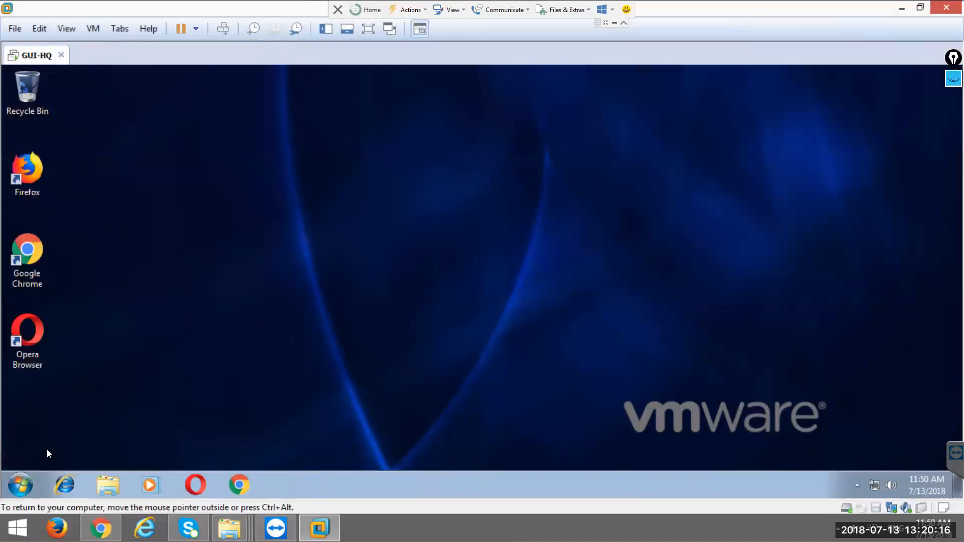
type("ipconfig")
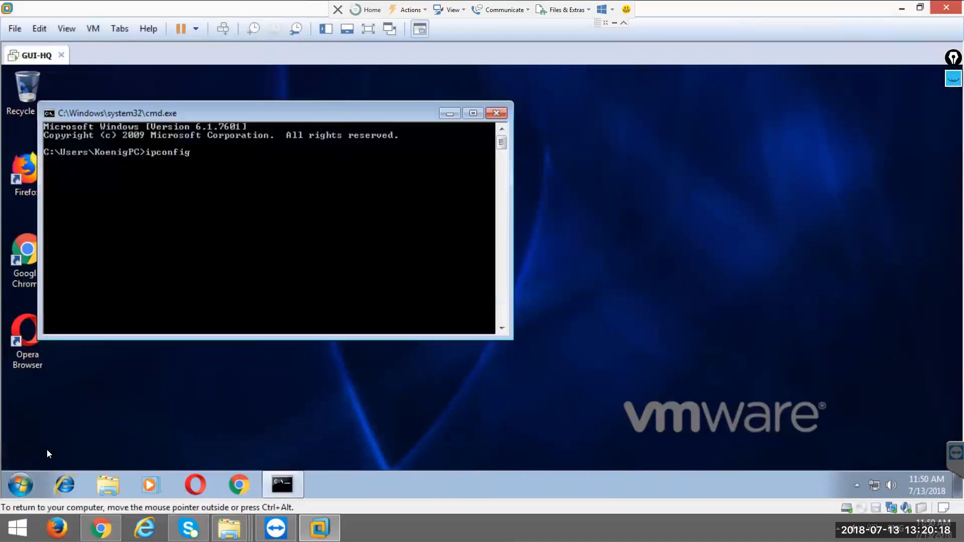
key("Return")
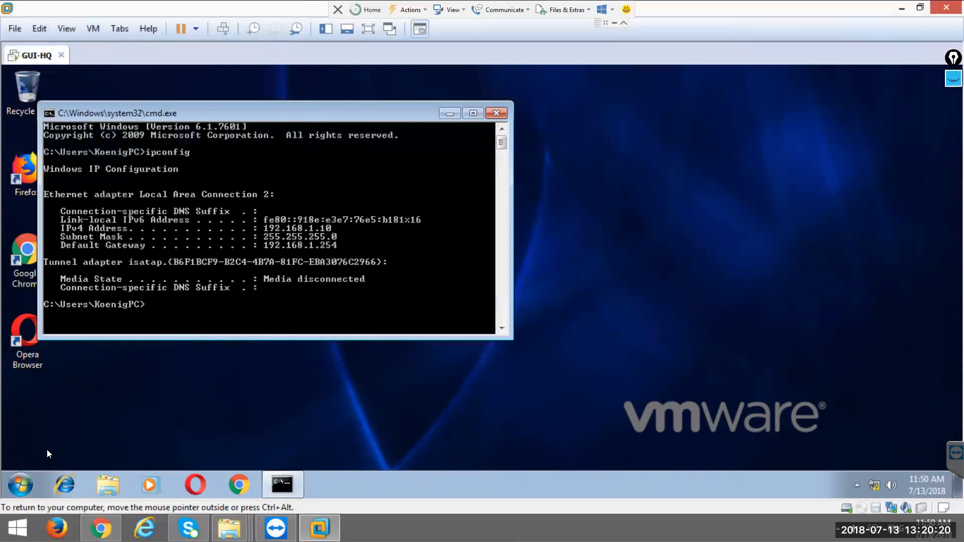
left_click(496, 114)
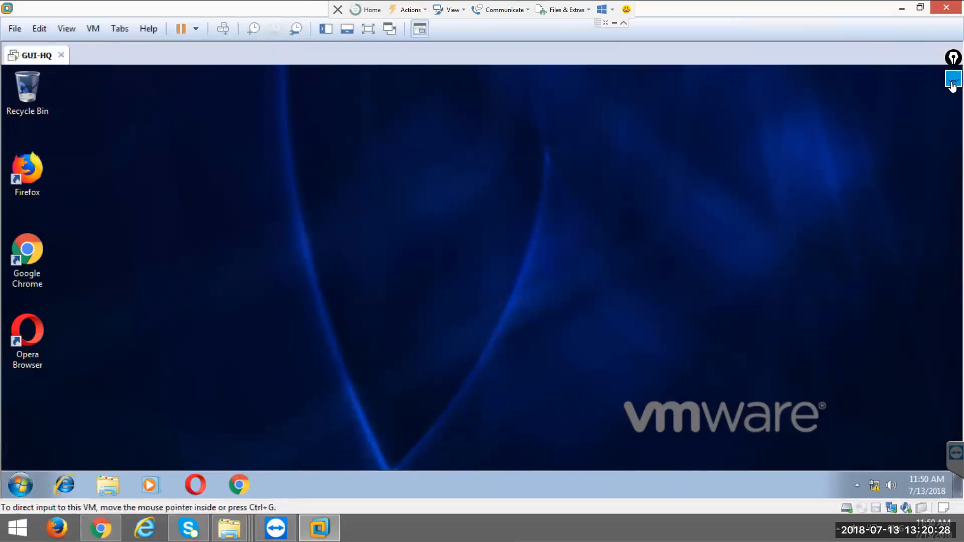
left_click(953, 59)
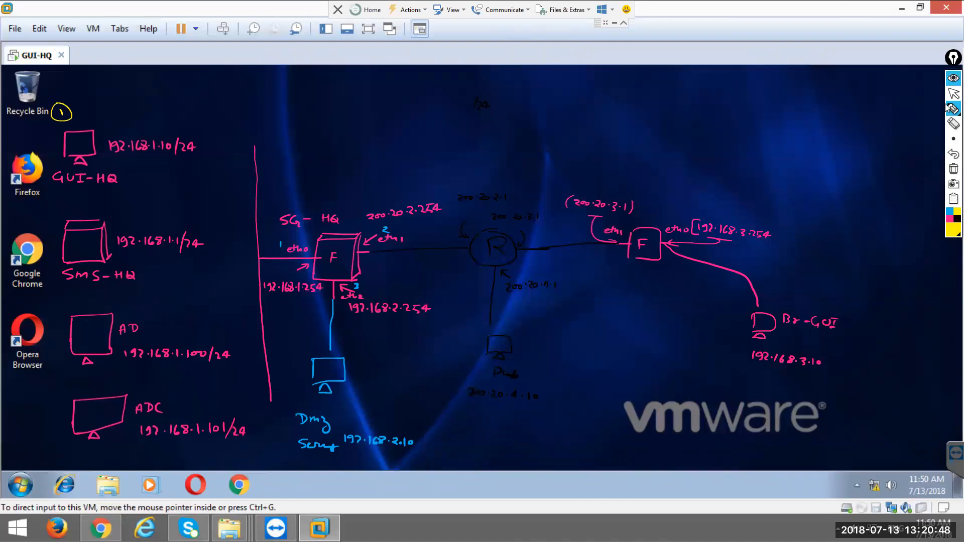
left_click(953, 81)
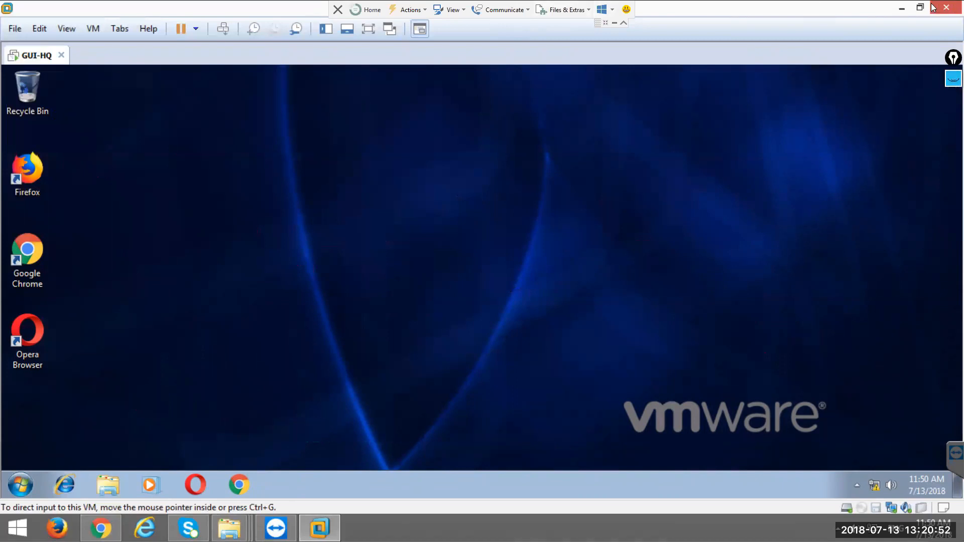
left_click(902, 8)
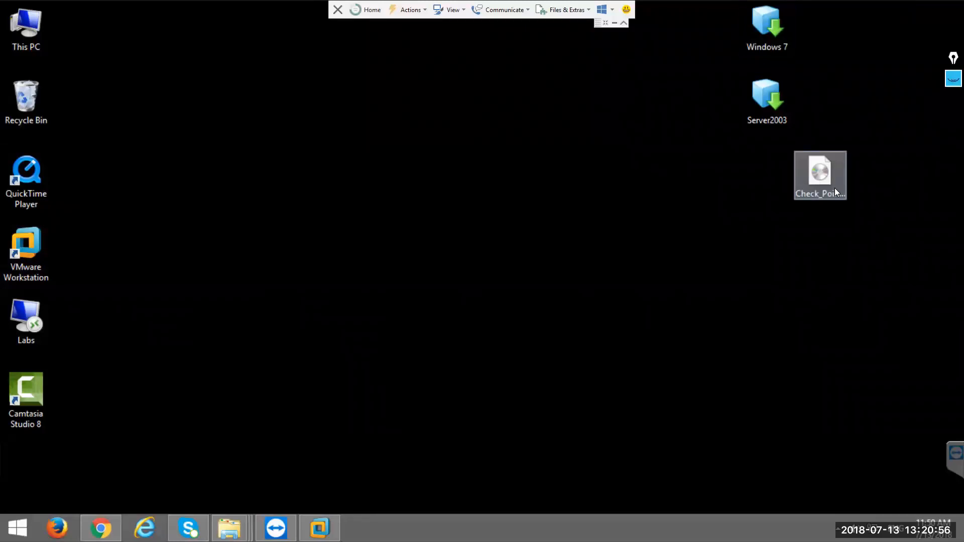
left_click(825, 175)
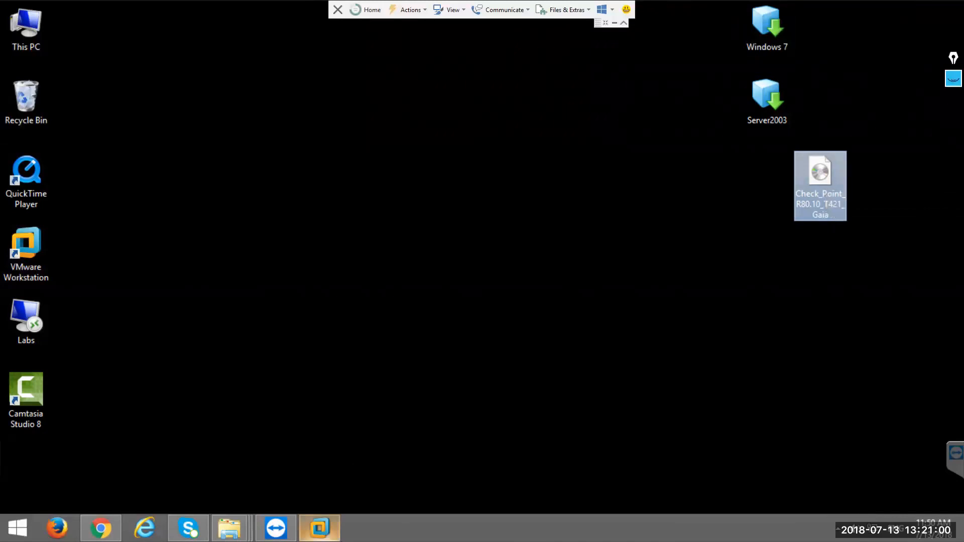
mouse_move(319, 527)
left_click(324, 442)
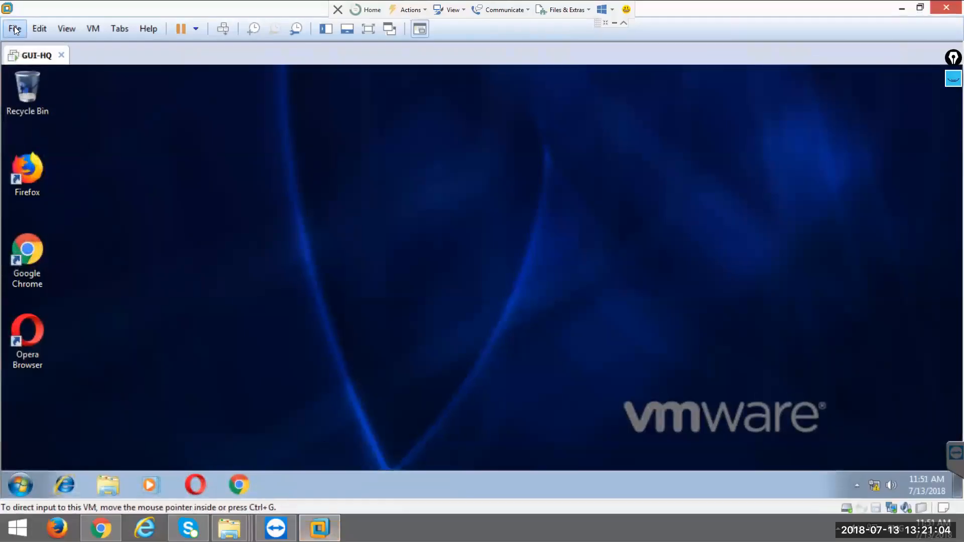
Start a Typical new virtual machine from the Check_Point_R80.10_T421_Gaia ISO with Linux as guest OS
left_click(14, 29)
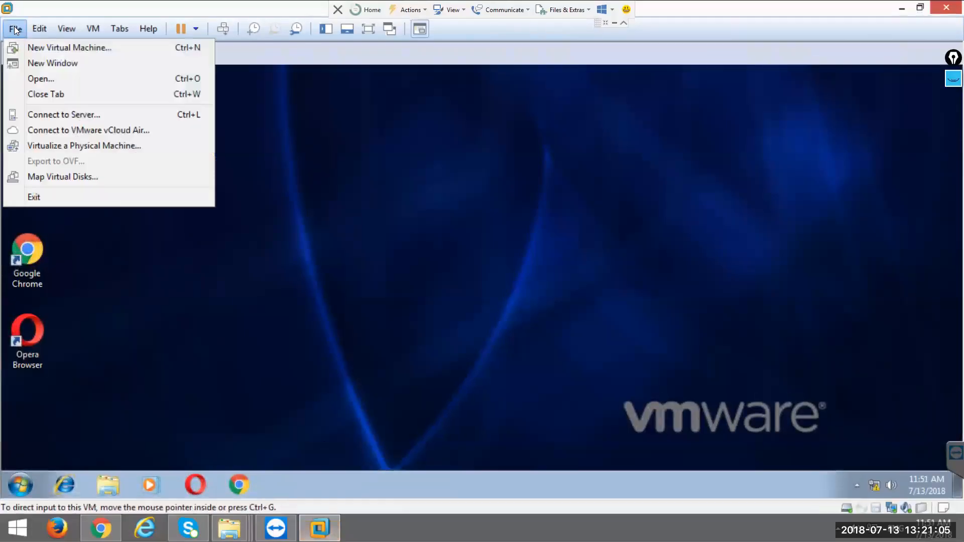
left_click(42, 48)
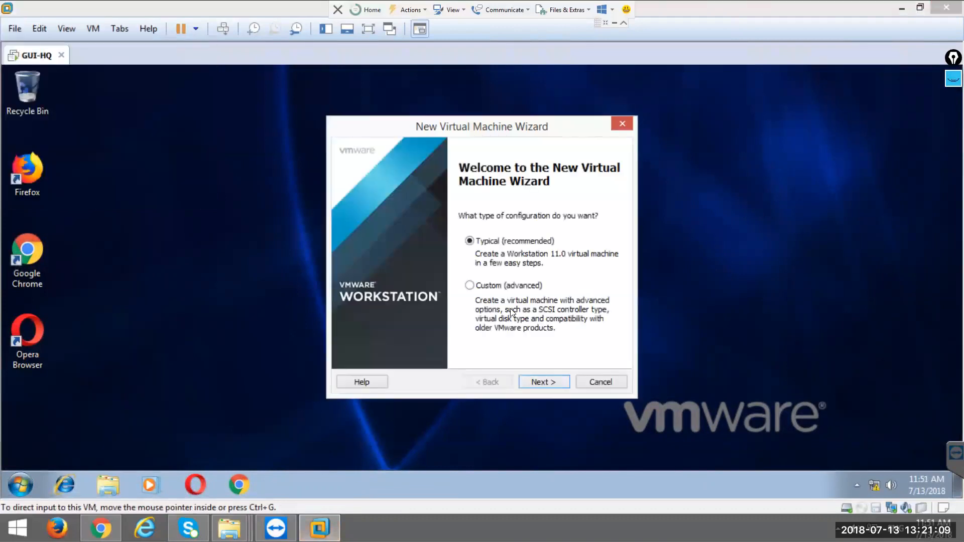
left_click(543, 383)
left_click(394, 271)
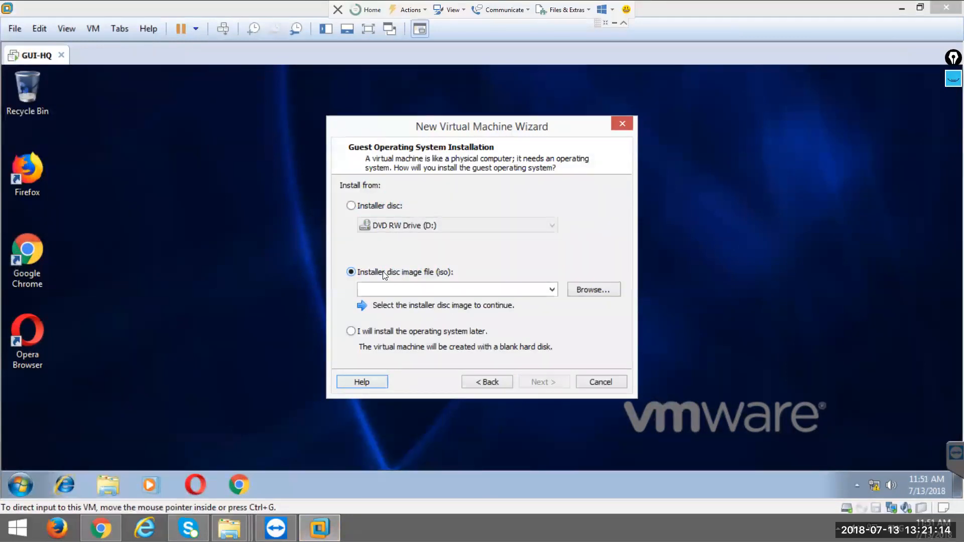
left_click(599, 289)
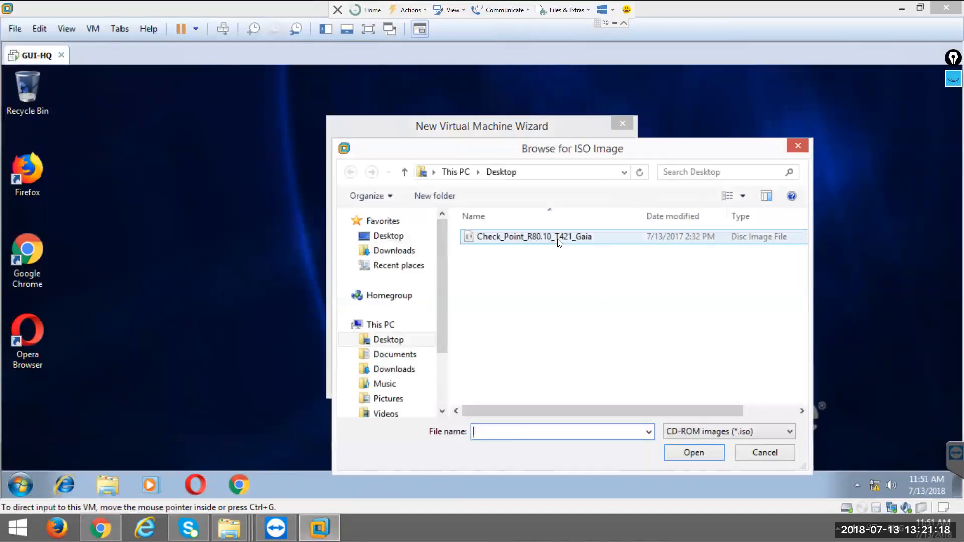
left_click(559, 243)
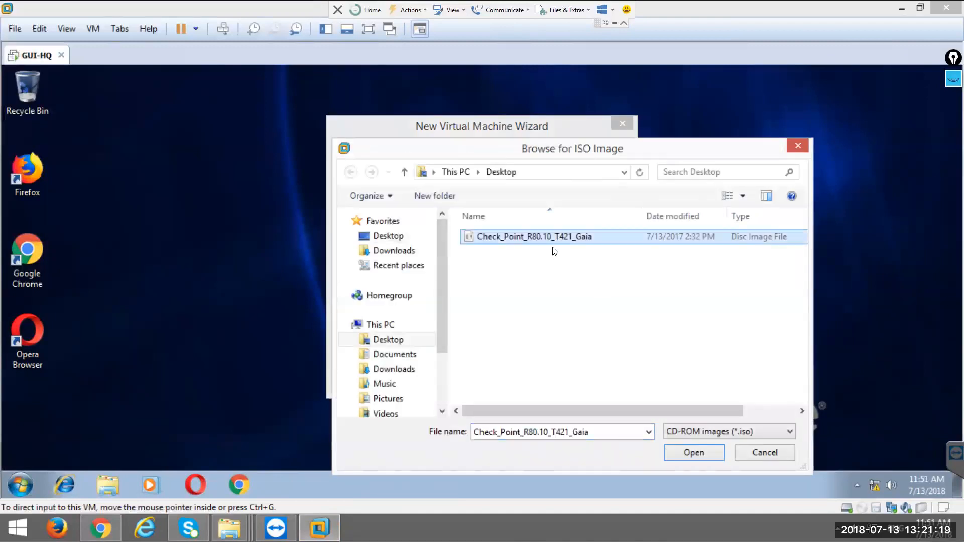
left_click(689, 455)
left_click(562, 382)
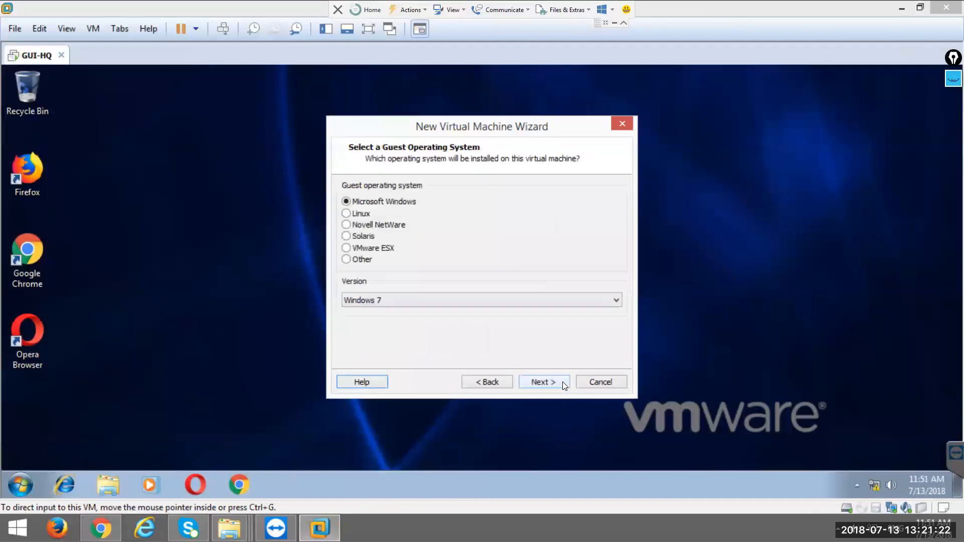
left_click(353, 215)
left_click(553, 382)
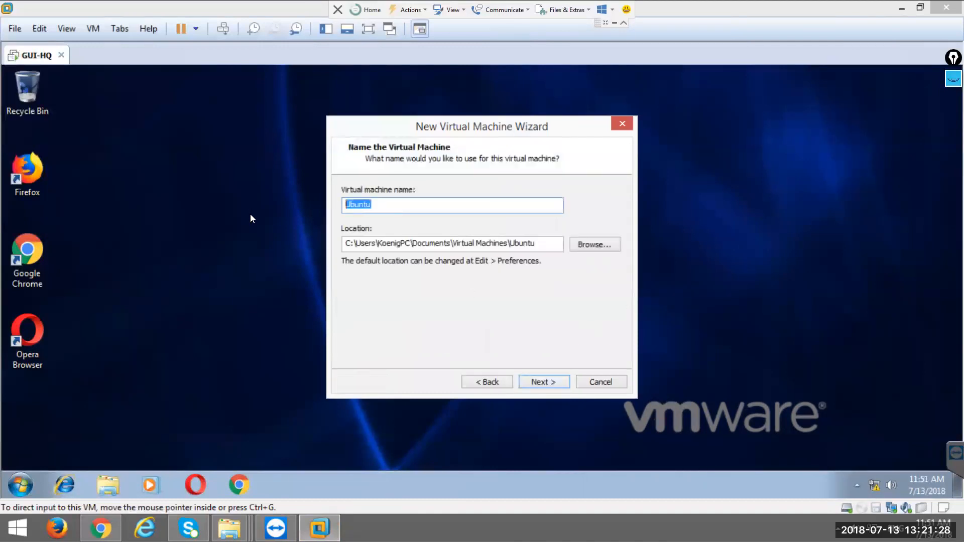
Name the machine SG-HQ, give it a 100 GB disk, and open Customize Hardware
type("SG-HQ")
left_click(543, 381)
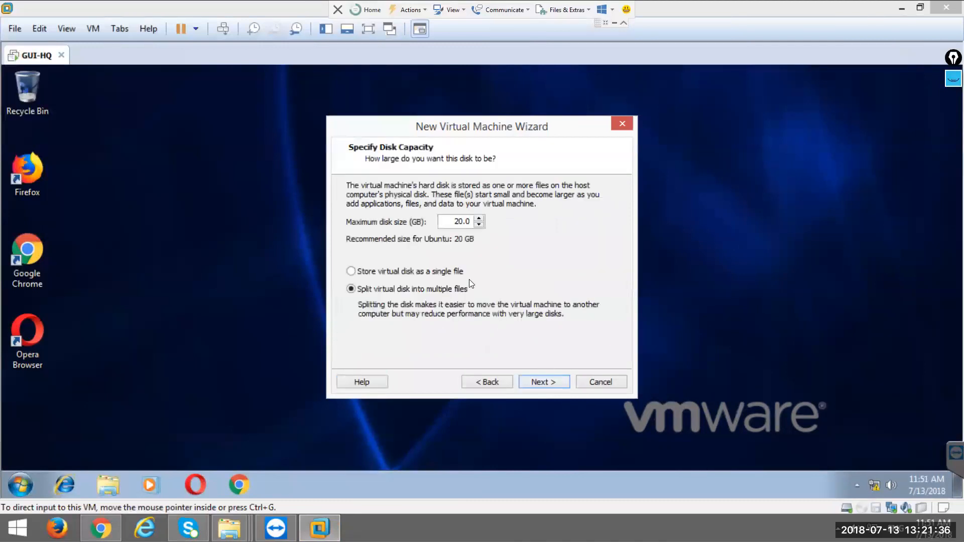
left_click(442, 226)
left_click_drag(441, 226, 504, 222)
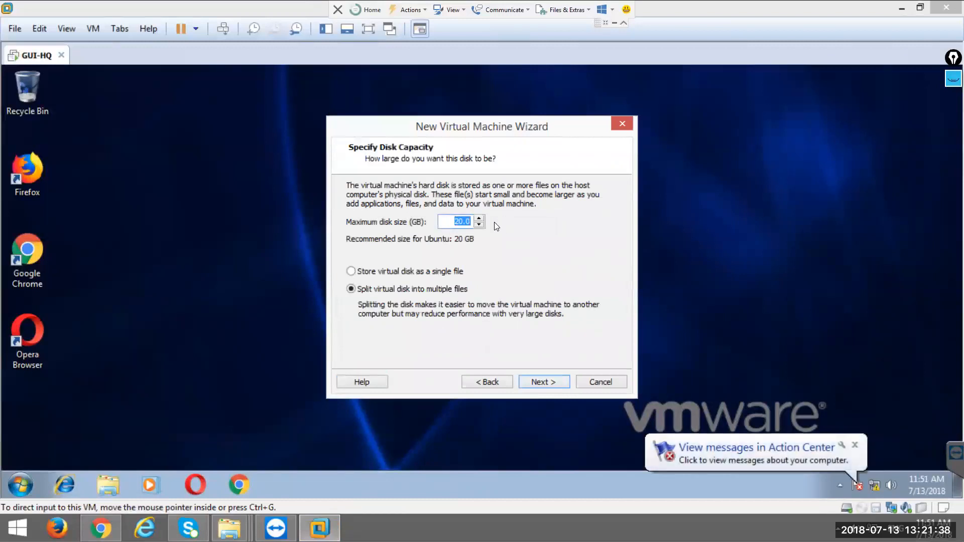
type("100")
left_click(557, 382)
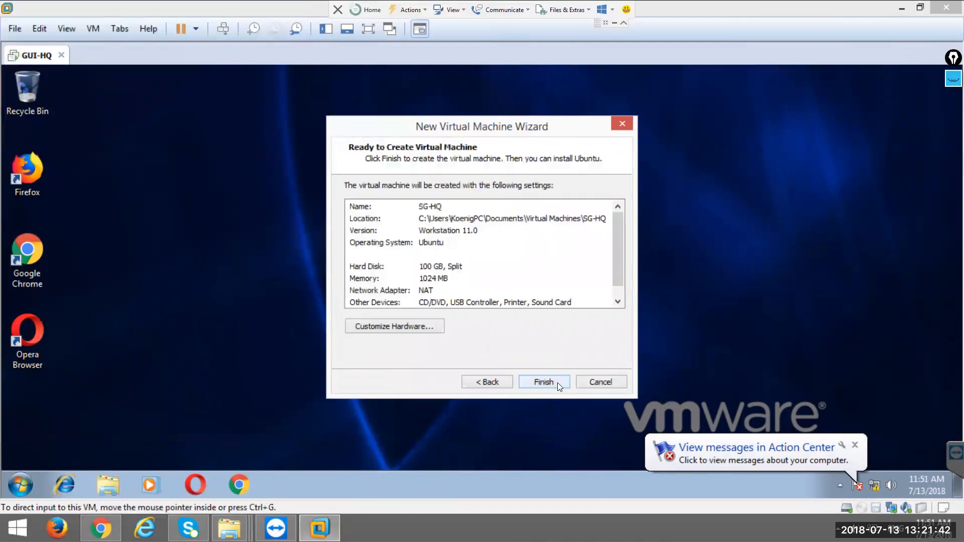
left_click(412, 327)
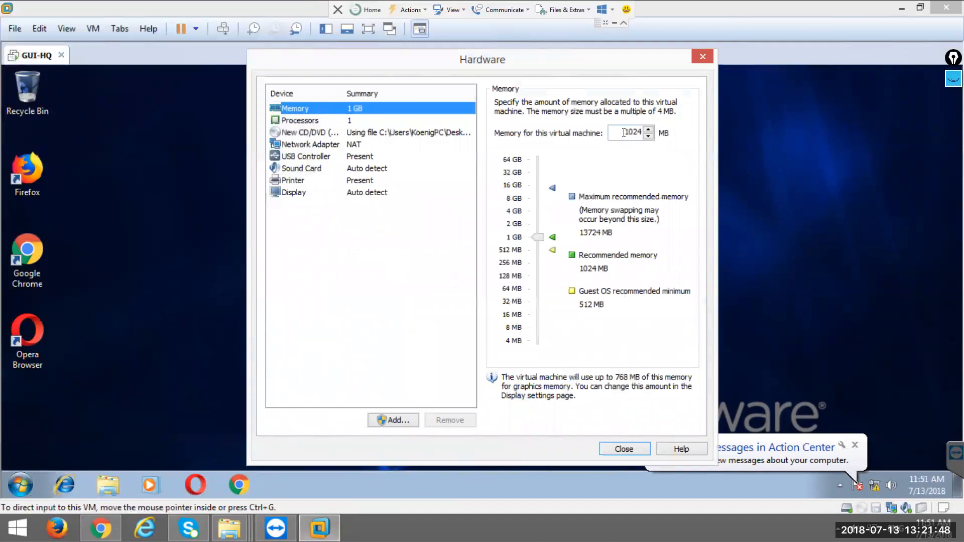
Set the VM's memory to 2048 MB and processors to 2 cores per processor
double_click(623, 132)
type("2048")
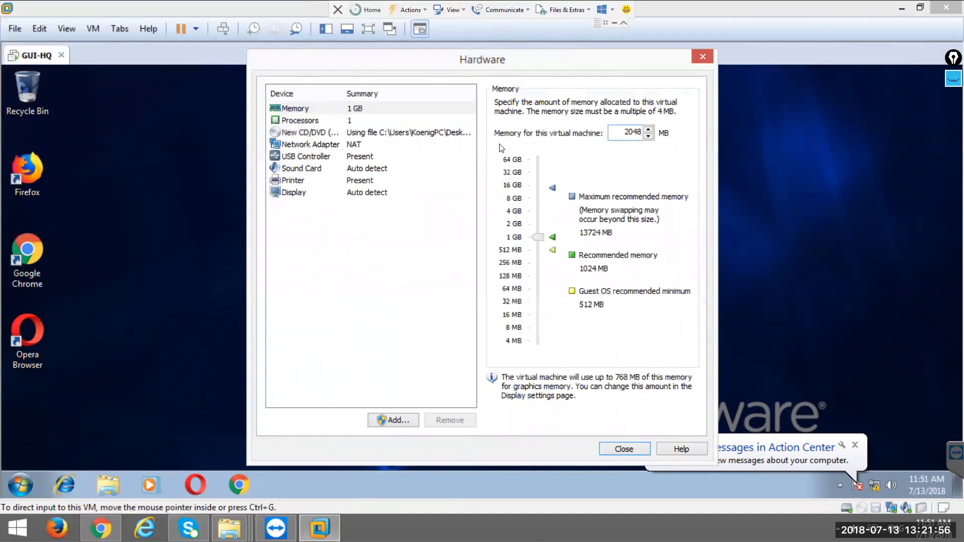
left_click(359, 121)
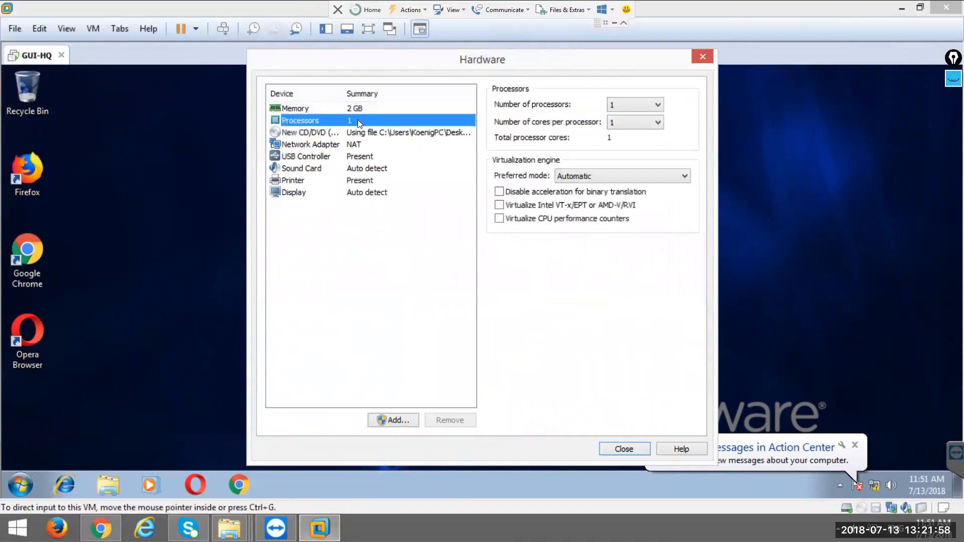
left_click(658, 123)
left_click(633, 144)
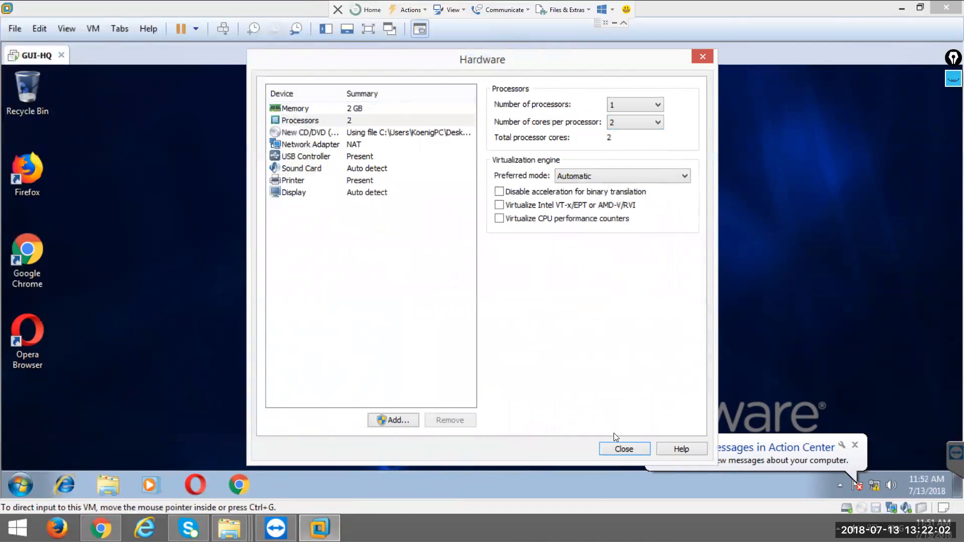
left_click(624, 449)
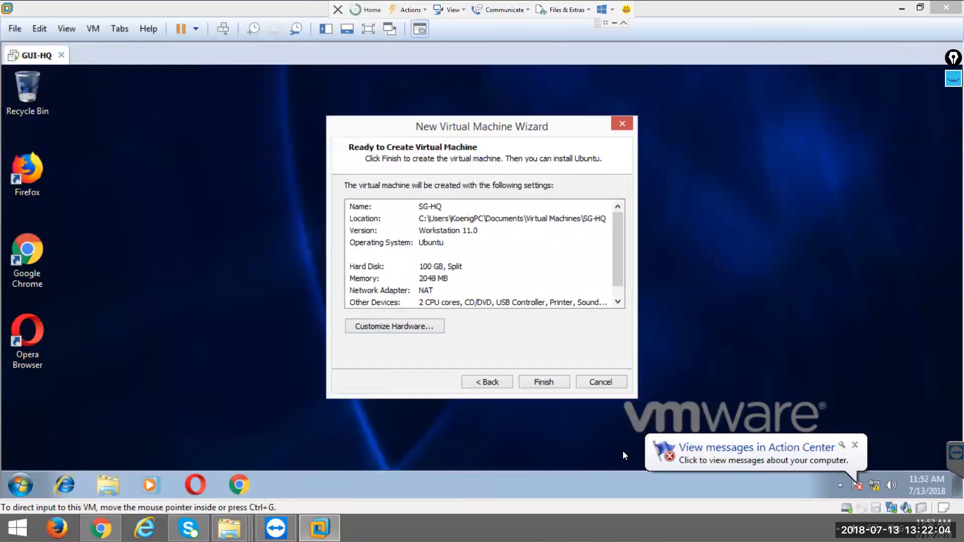
Confirm the Network Adapter uses NAT and finish creating SG-HQ
left_click(430, 327)
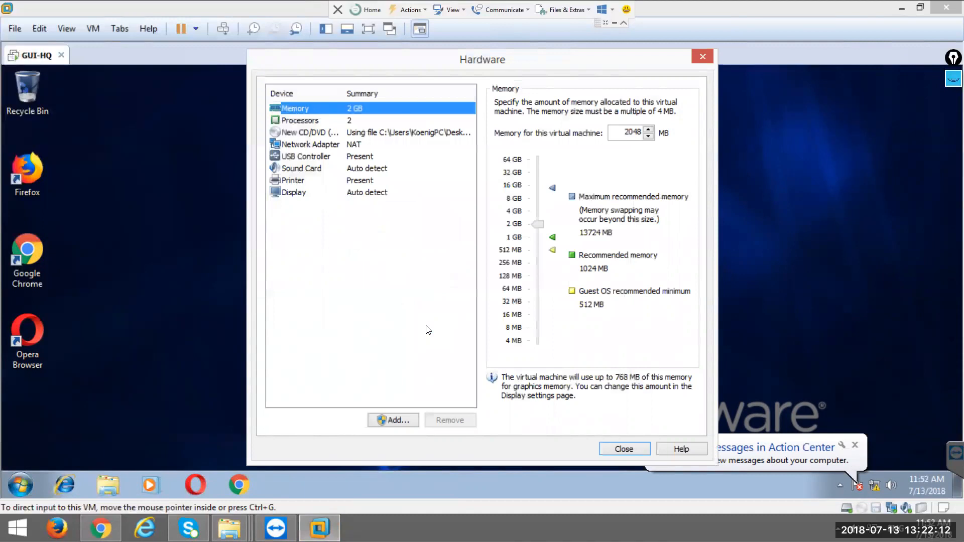
left_click(346, 144)
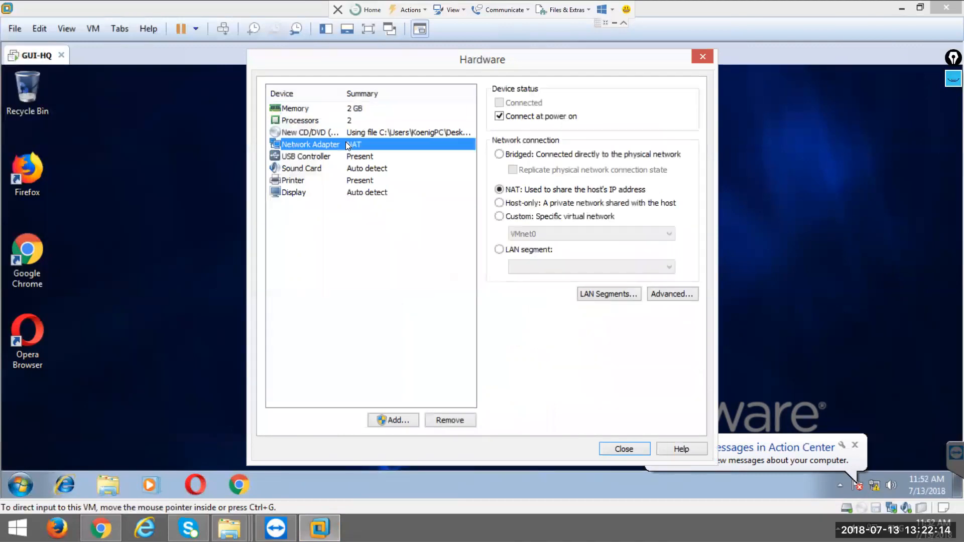
left_click(627, 449)
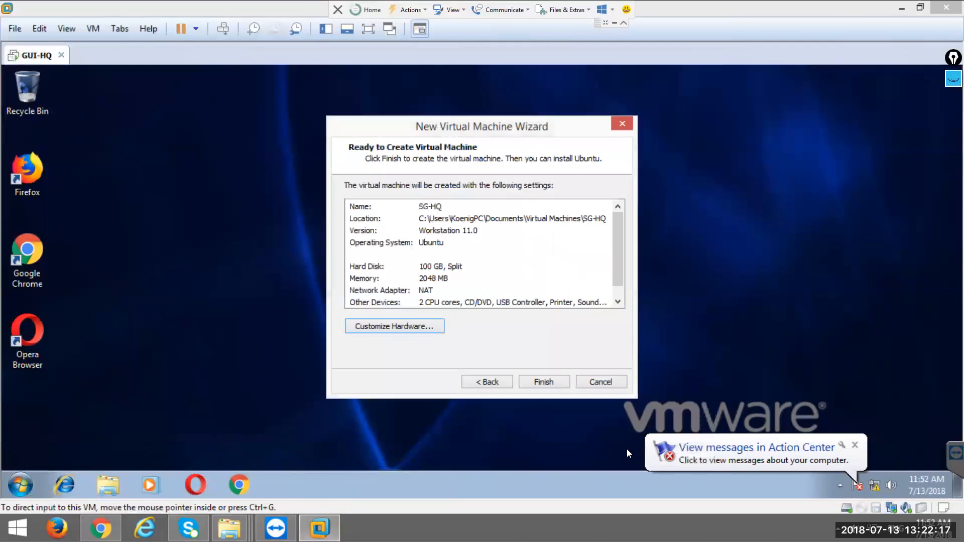
left_click(545, 380)
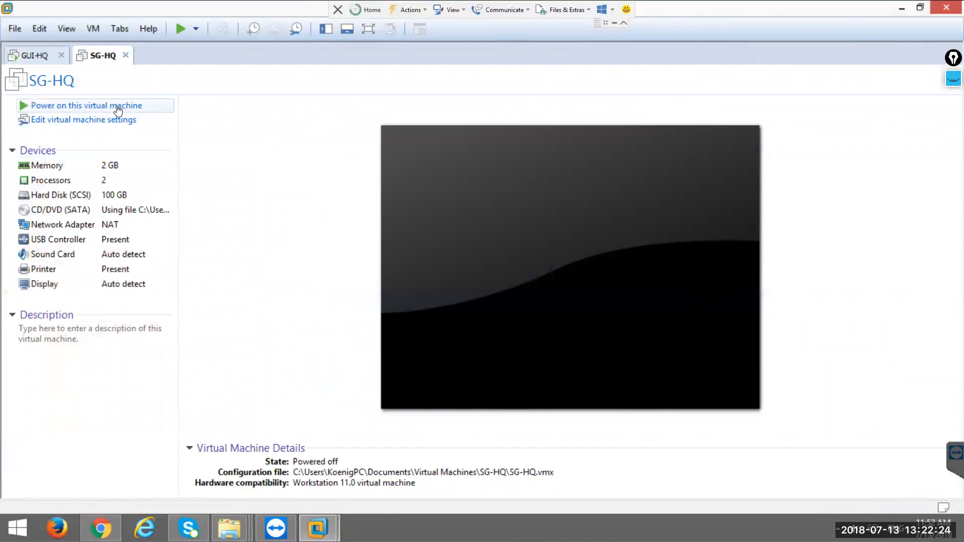
Change the virtual machine name under Options > General to SMS-HQ
left_click(79, 122)
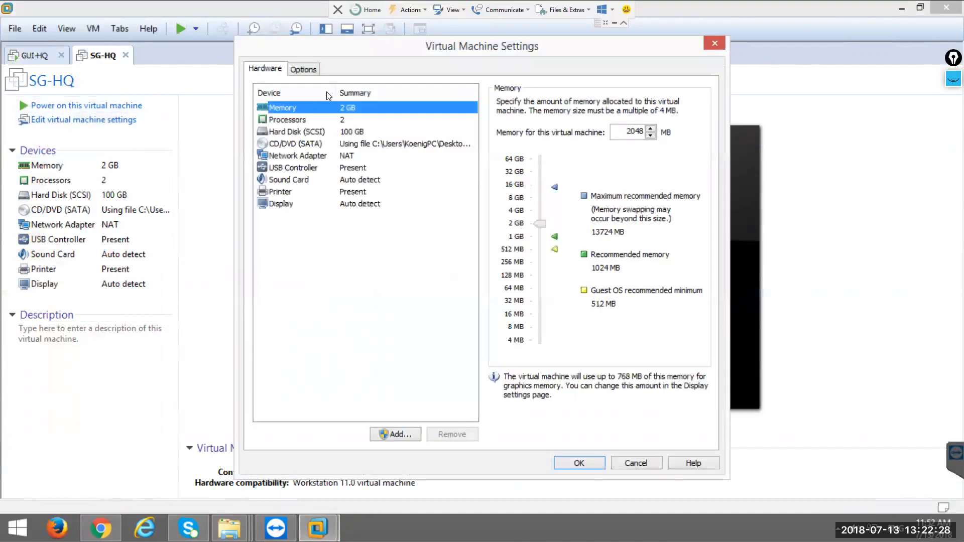
left_click(307, 70)
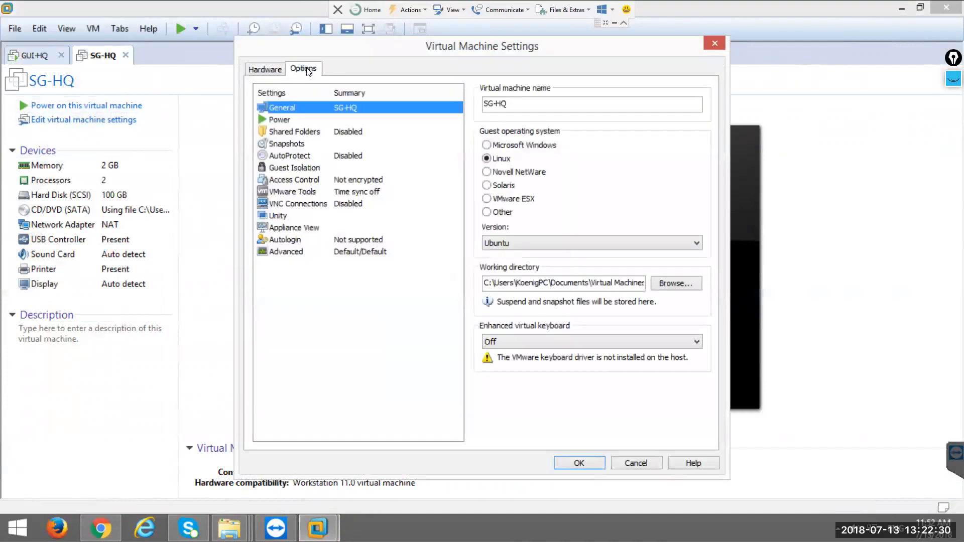
left_click(510, 103)
key("BackSpace")
key("BackSpace")
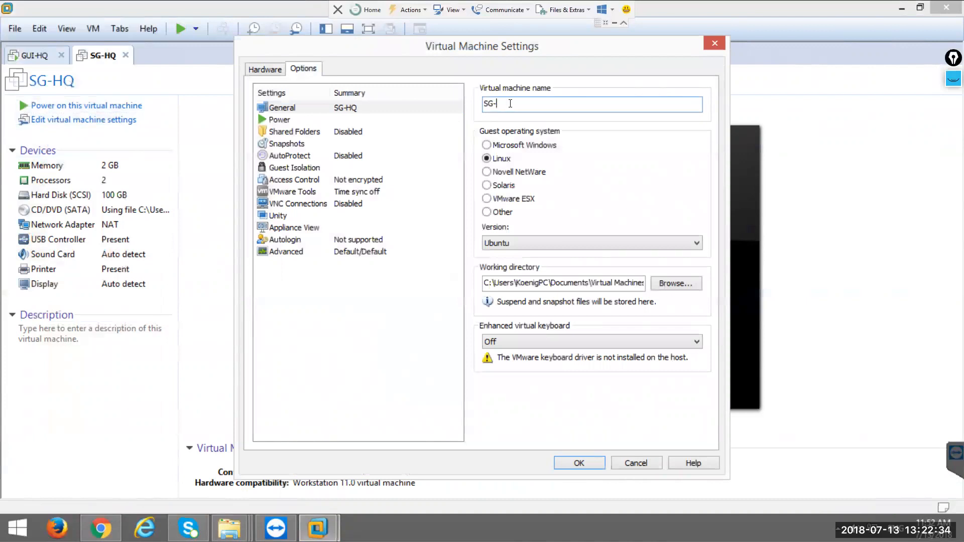
key("BackSpace")
key("BackSpace")
key("BackSpace")
type("SMS-HQ")
Mark SMS-HQ and 192.168.1.1/24 on the network diagram, save the rename, and power the VM on
left_click(953, 79)
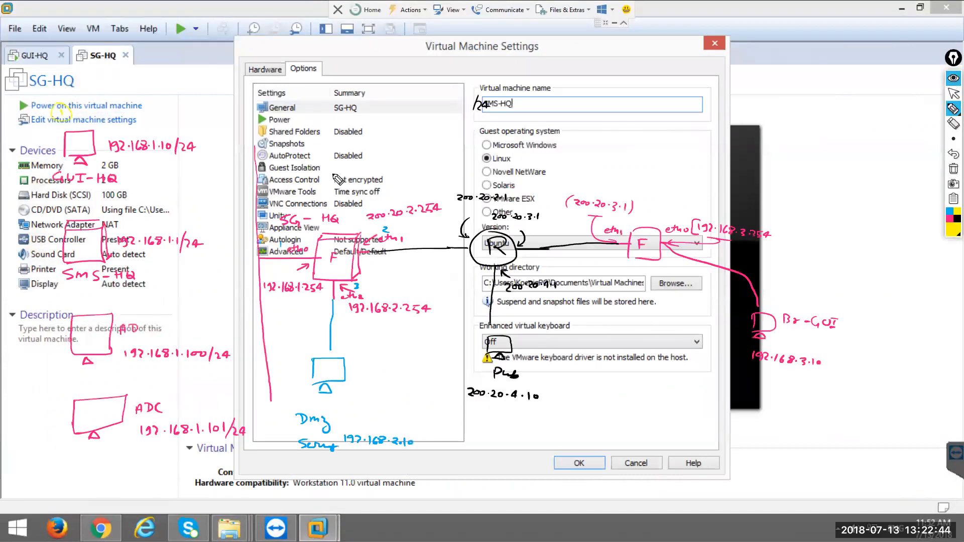
left_click_drag(70, 285, 143, 284)
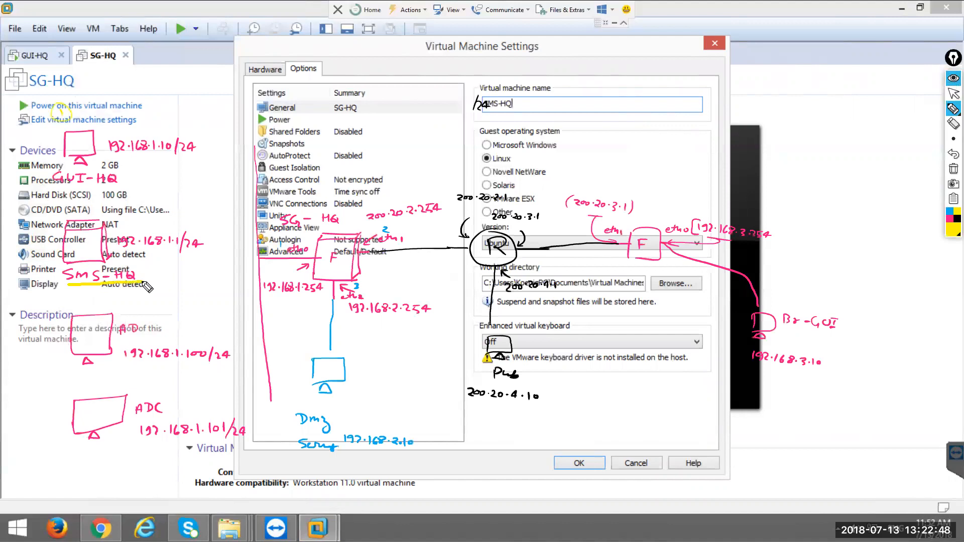
left_click_drag(124, 253, 180, 256)
left_click(953, 80)
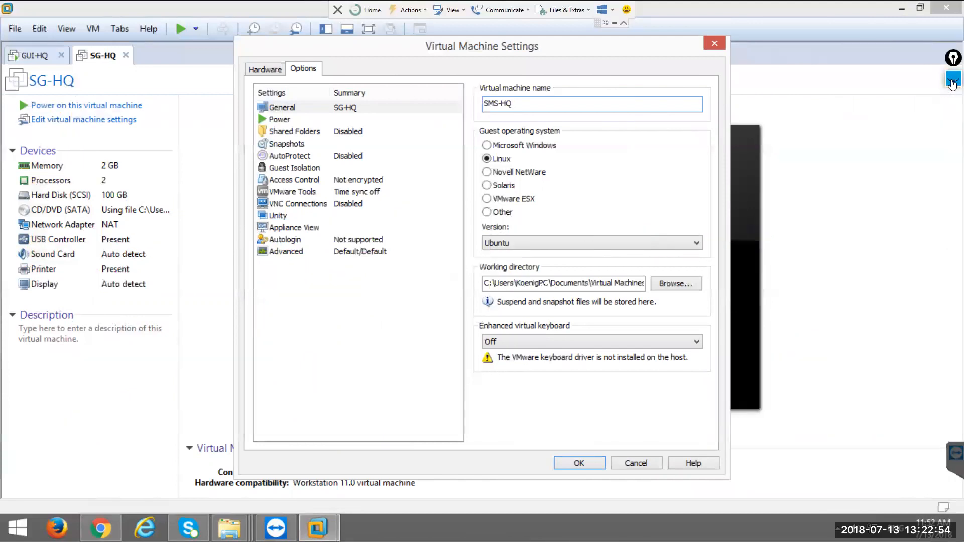
left_click(579, 463)
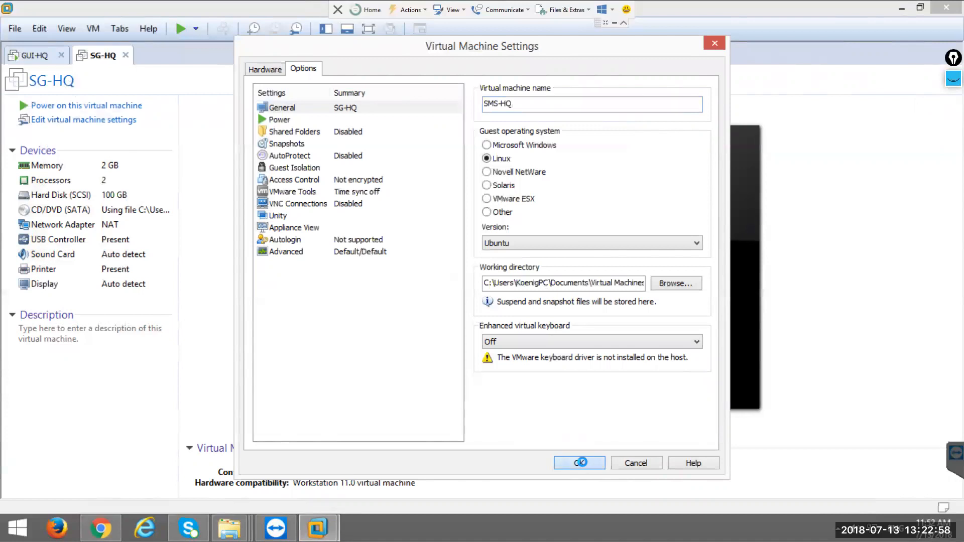
left_click(57, 107)
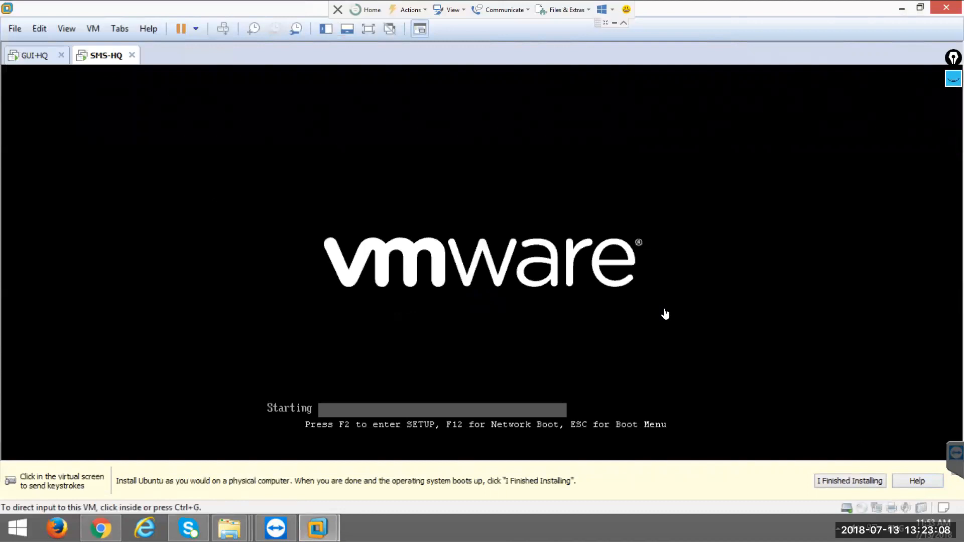
Choose 'Install Gaia on this system' in the SMS-HQ boot menu and start the installation
left_click(403, 242)
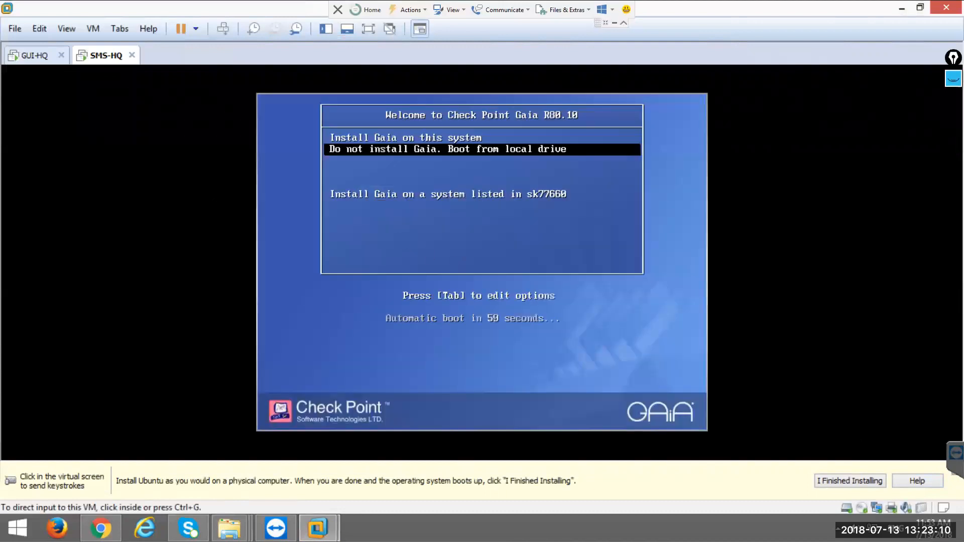
key("Up")
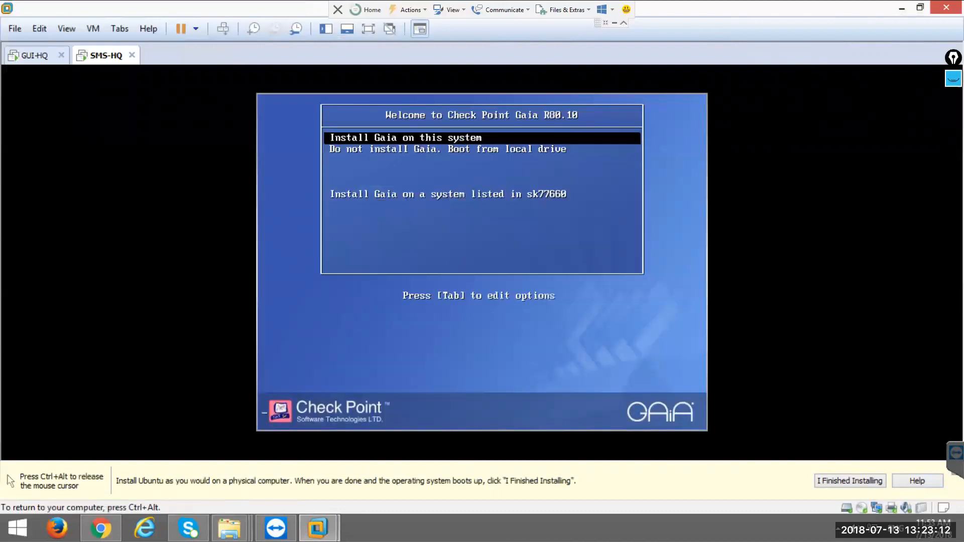
key("Return")
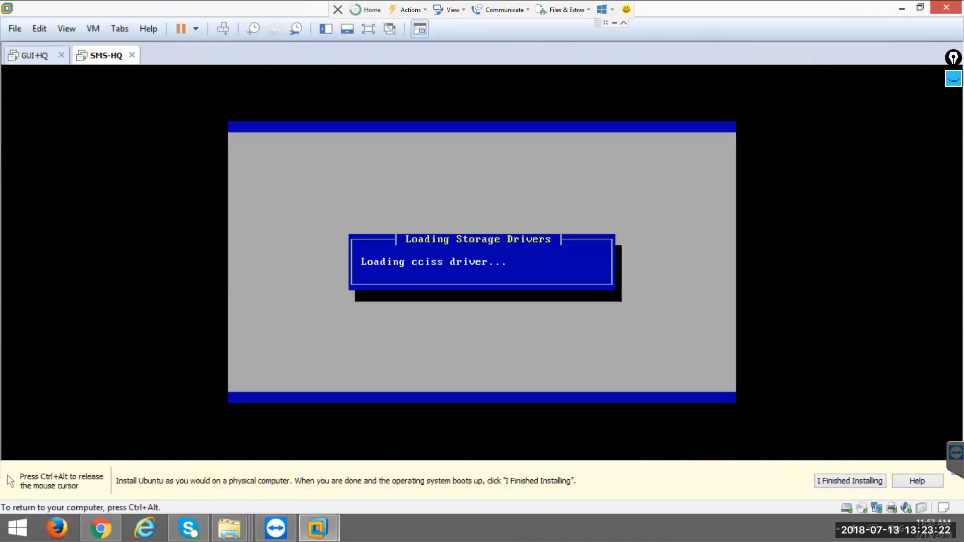
key("ctrl+alt")
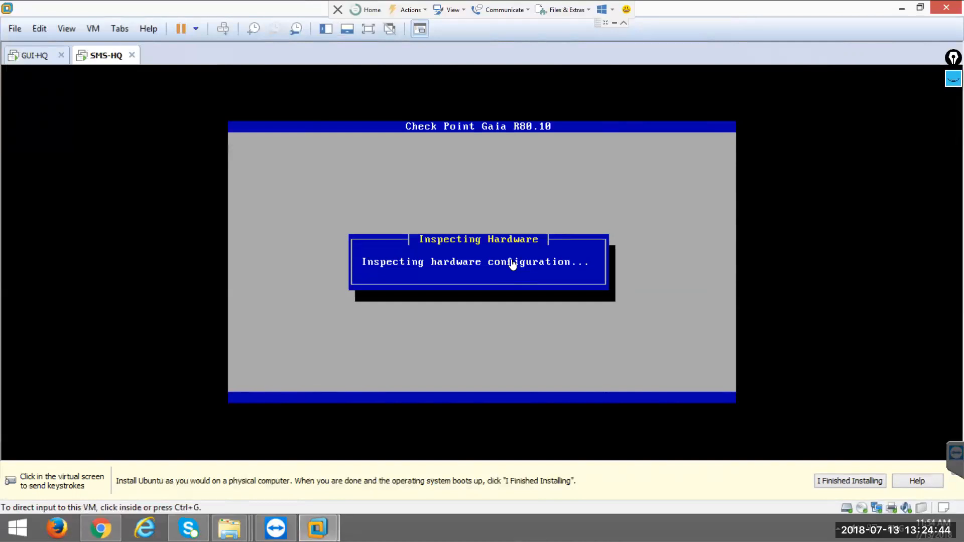
Wait for the Gaia installer to finish inspecting hardware, then return input to the VM console
left_click(355, 287)
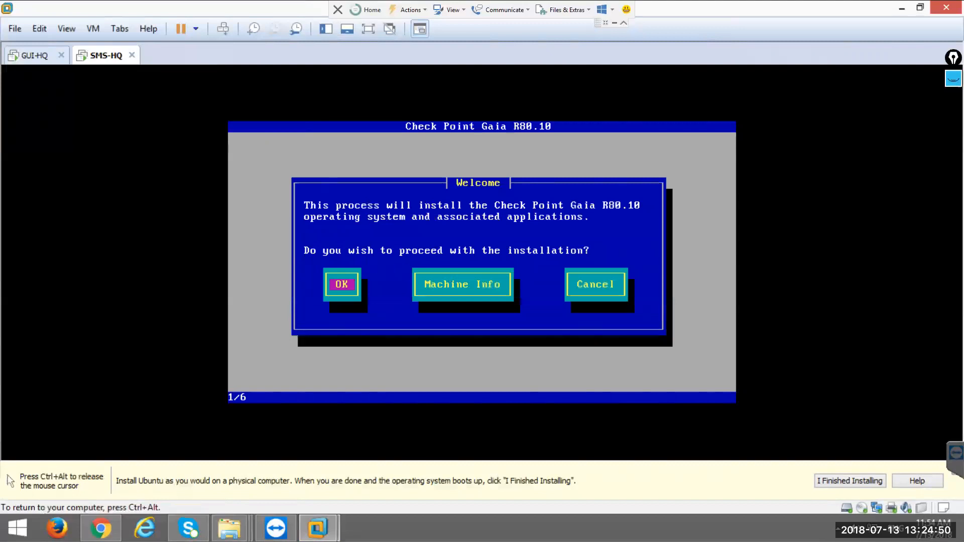
Proceed past the Gaia Welcome screen, confirm the US keyboard, and accept the default partitions
key("Return")
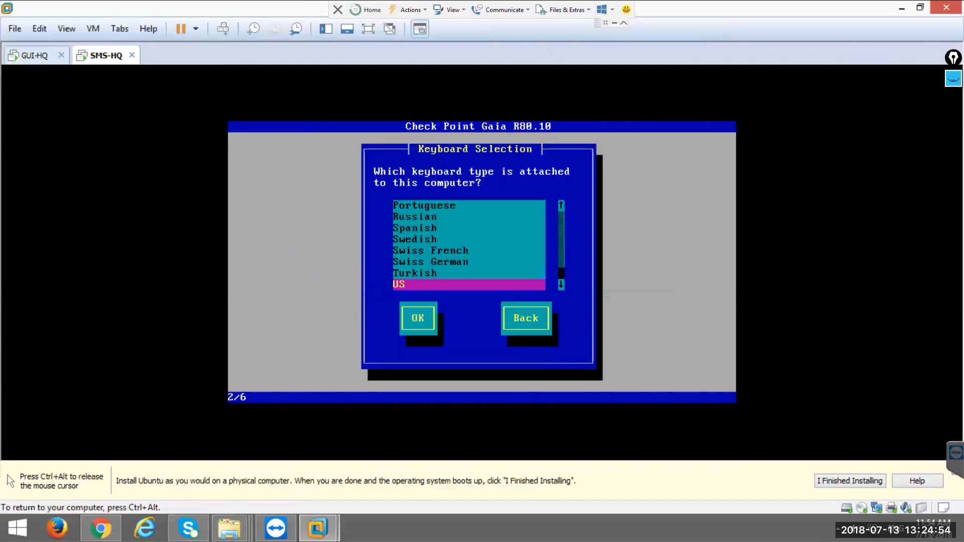
key("Tab")
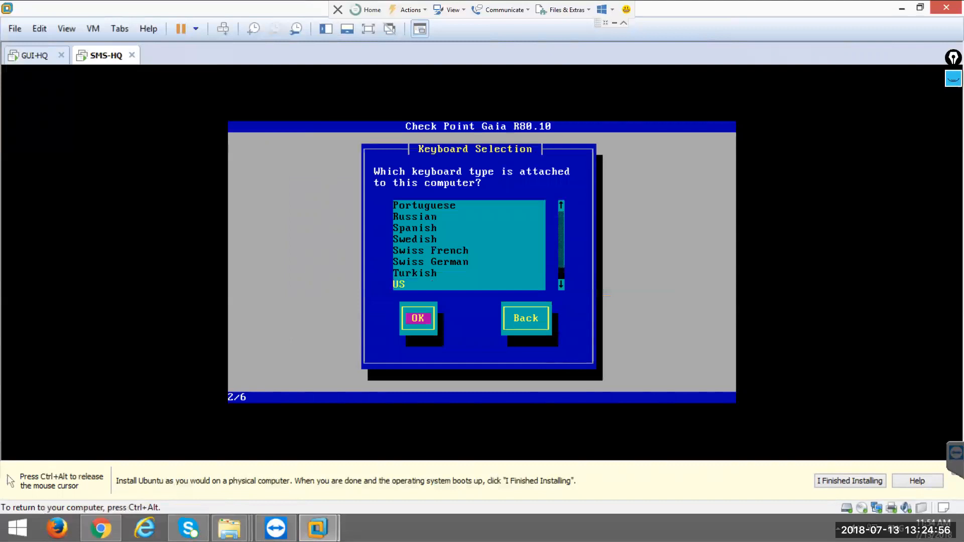
key("Return")
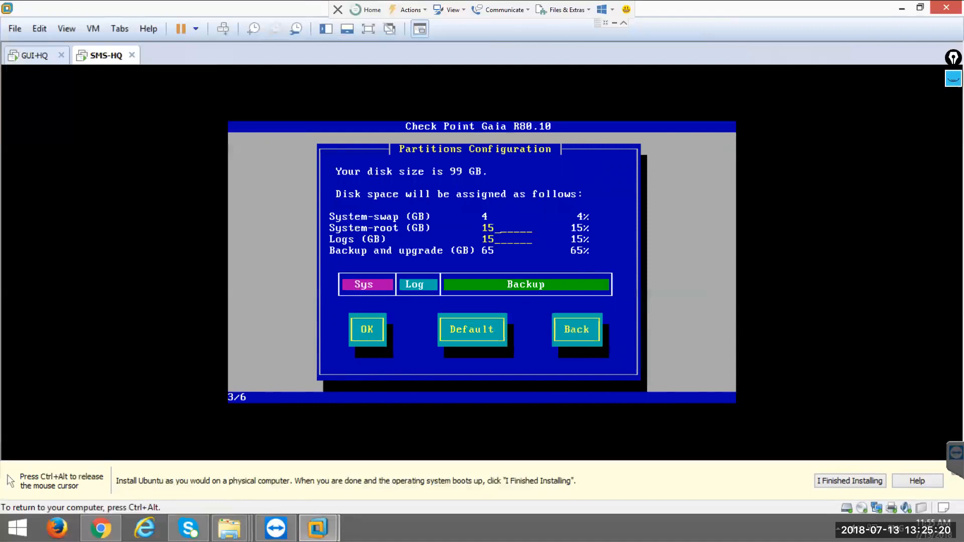
key("Tab")
key("Return")
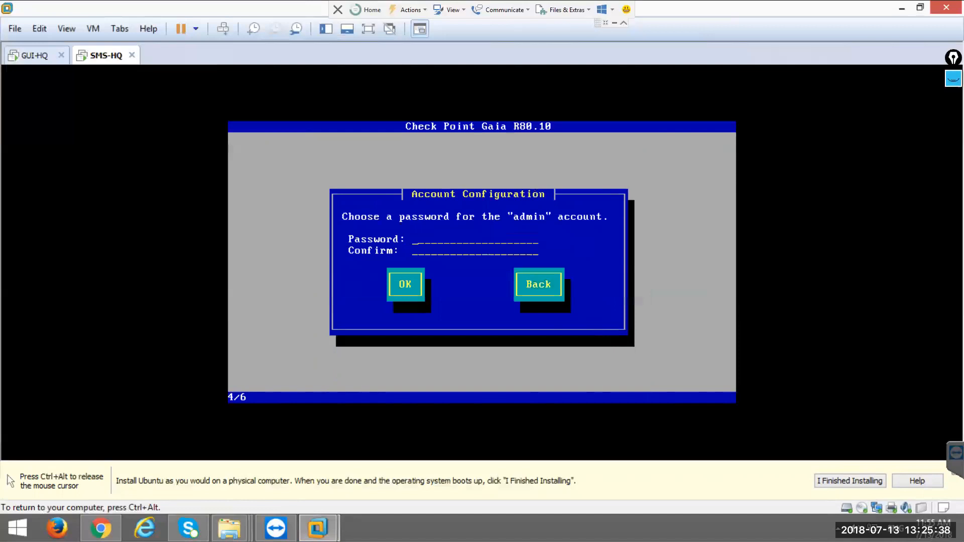
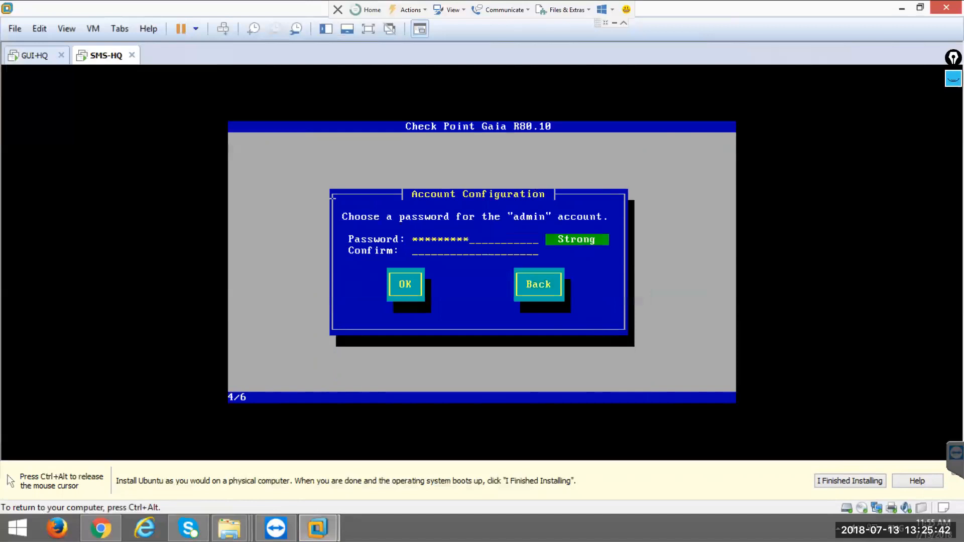
Enter and confirm the admin password, set gateway 192.168.1.254, and continue to disk formatting
key("Tab")
key("Return")
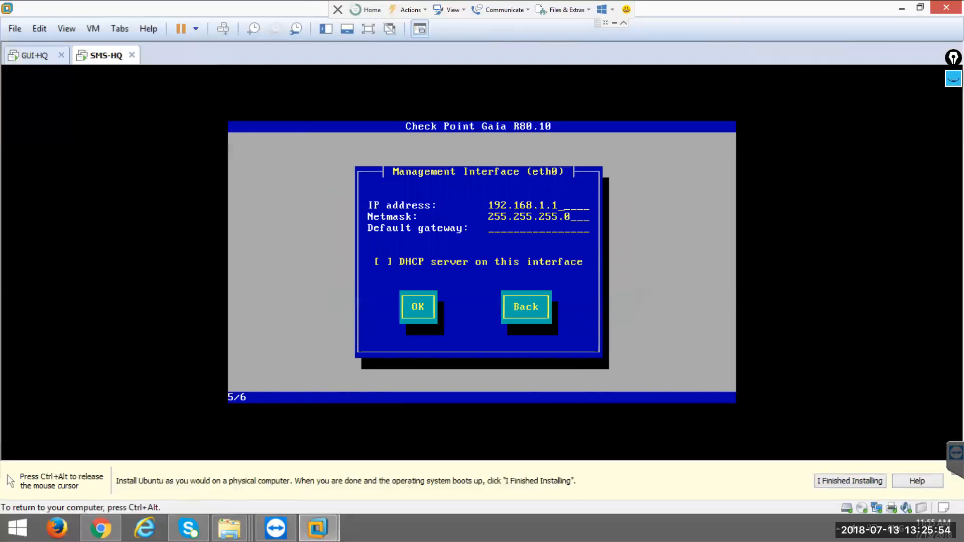
type("192.168.1.254")
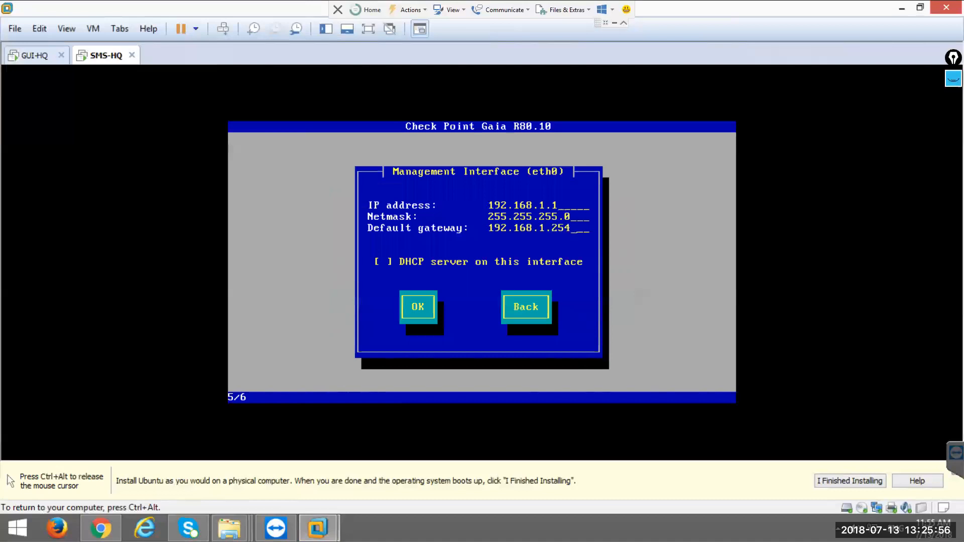
key("Tab")
key("Tab")
key("Return")
key("Tab")
Confirm formatting to begin SMS-HQ's Gaia R80.10 installation, then release input from the VM
key("Return")
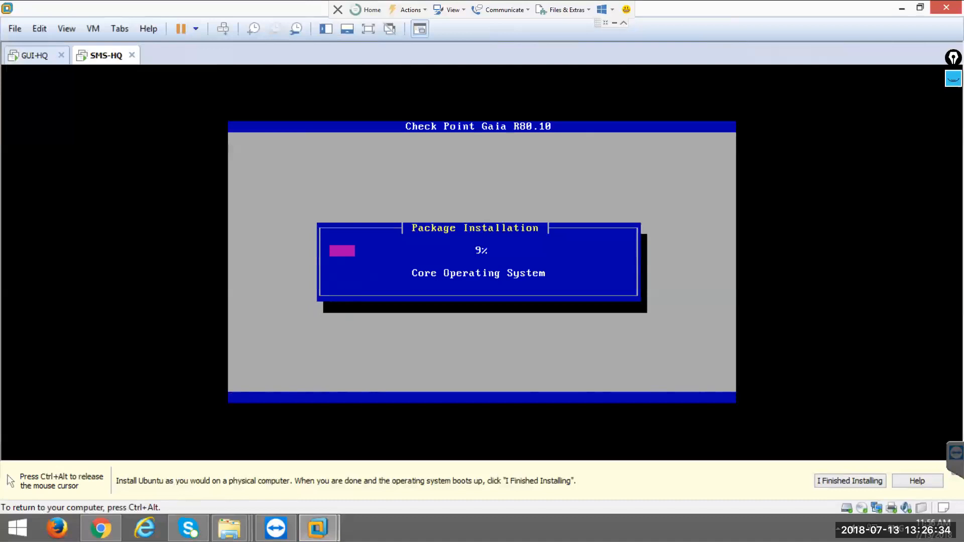
key("ctrl+alt")
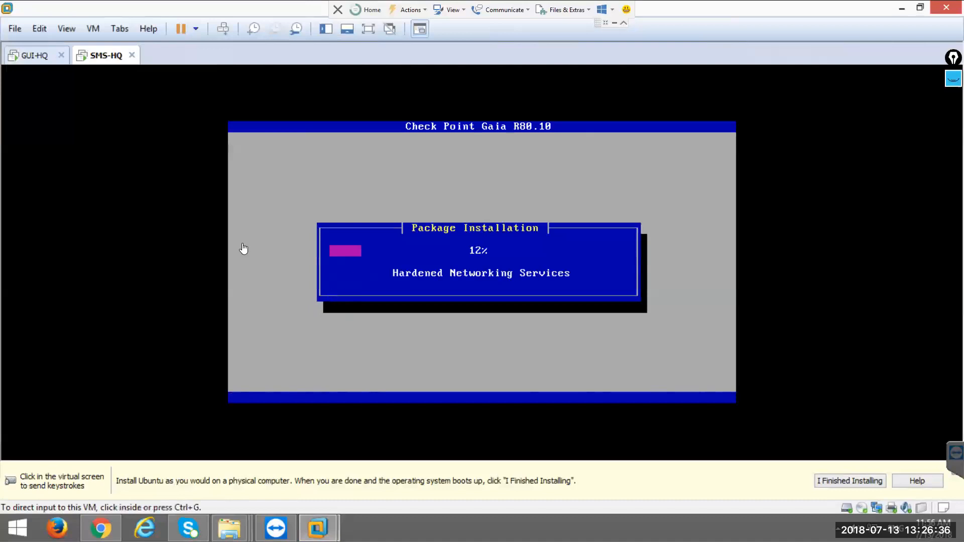
Start a Typical new virtual machine from the Check_Point_R80.10_T421_Gaia ISO image
left_click(15, 28)
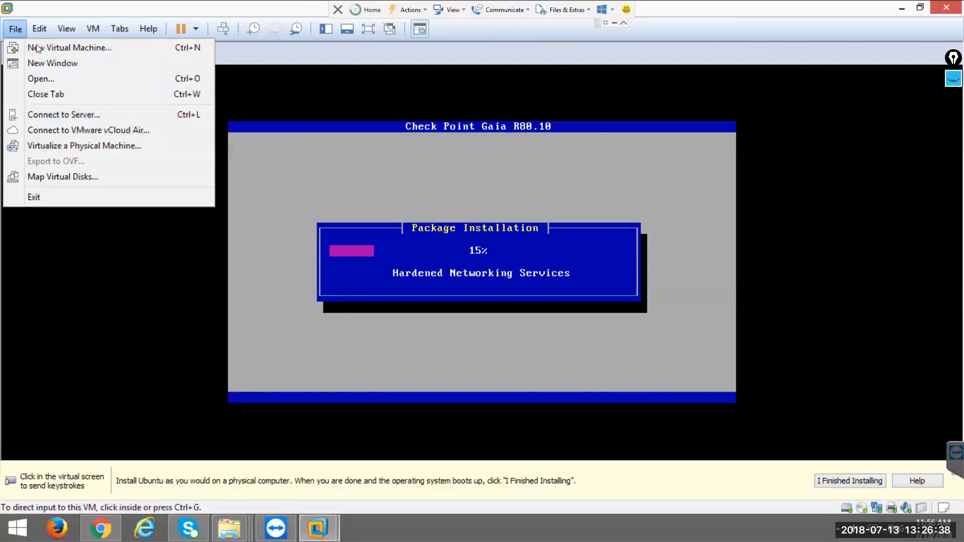
left_click(24, 46)
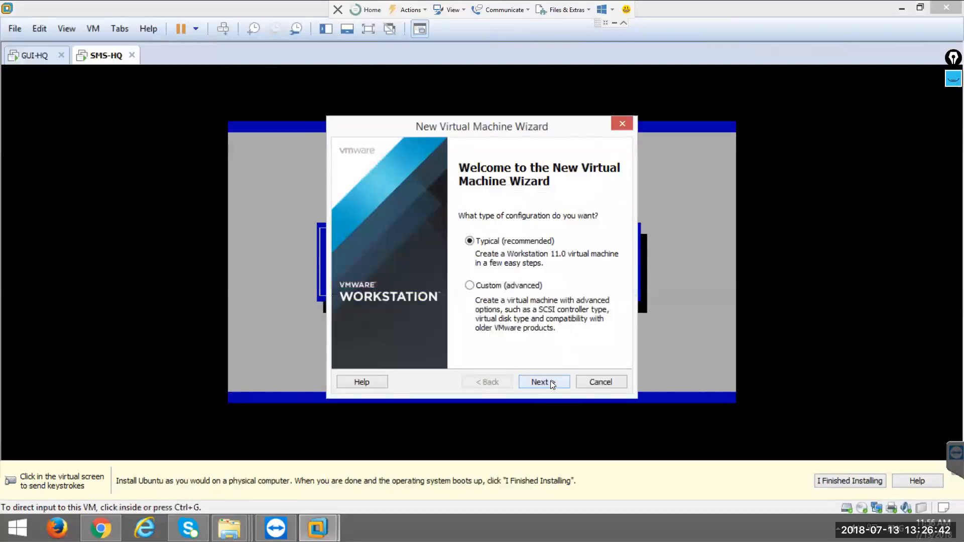
left_click(550, 380)
left_click(400, 272)
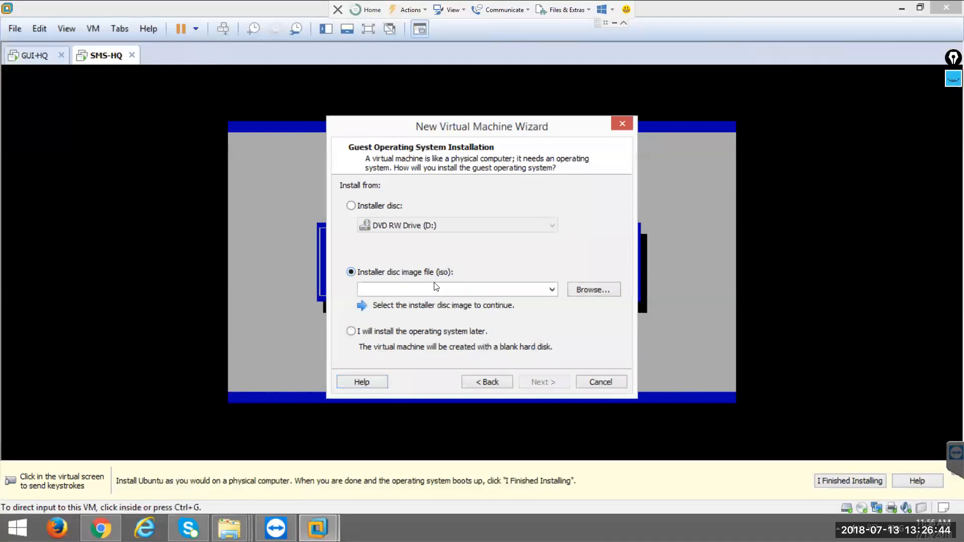
left_click(595, 293)
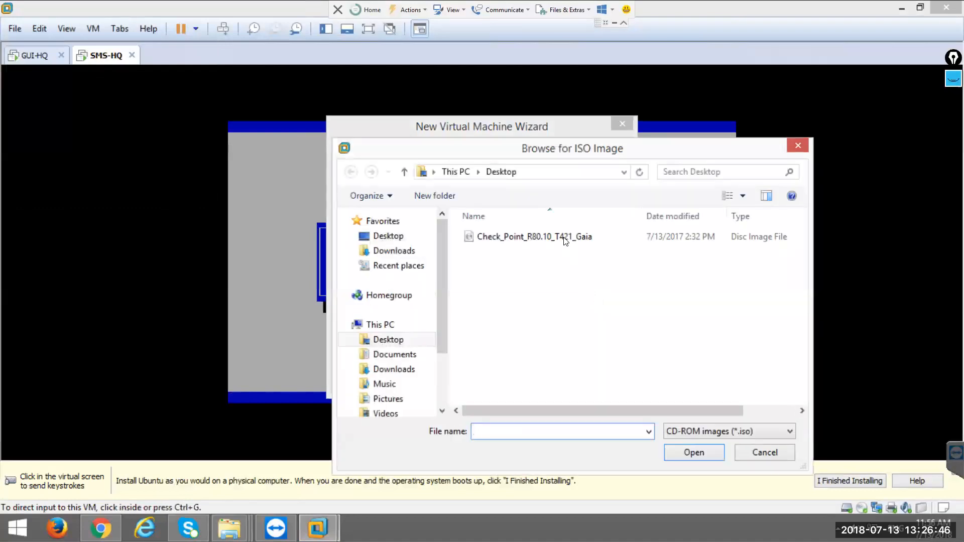
double_click(564, 237)
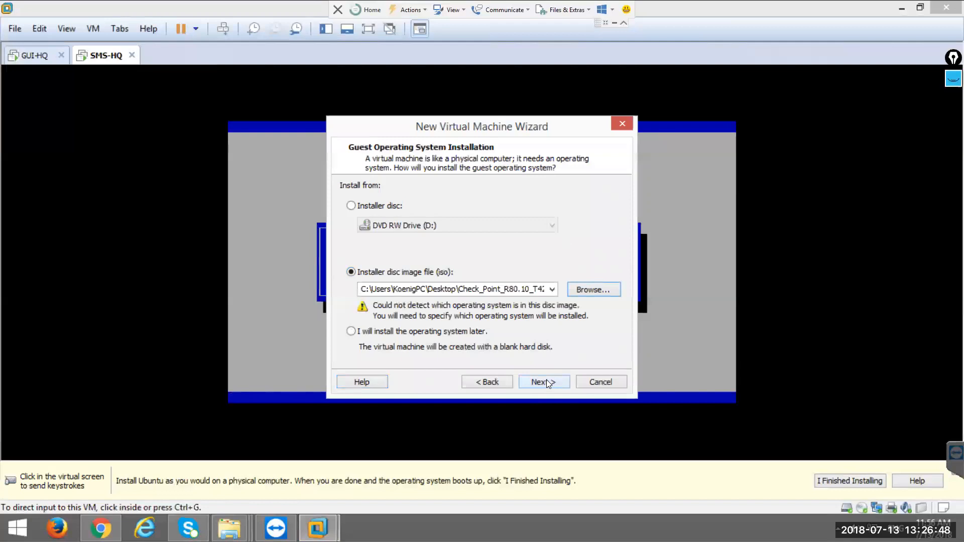
left_click(546, 383)
left_click(546, 382)
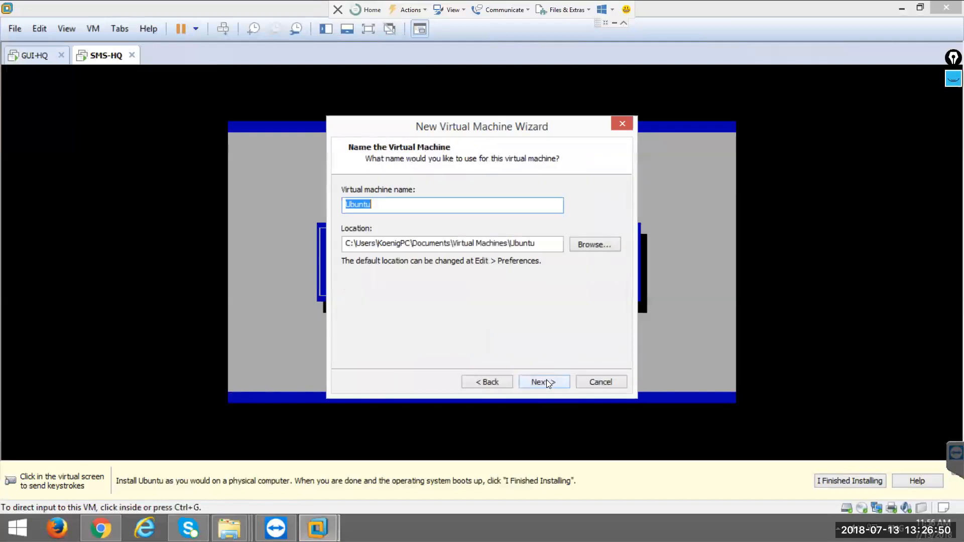
Name the machine SG-HQ, dismiss the path-exists error, and go to the Start screen
left_click(391, 203)
left_click_drag(391, 202, 168, 210)
type("SG-")
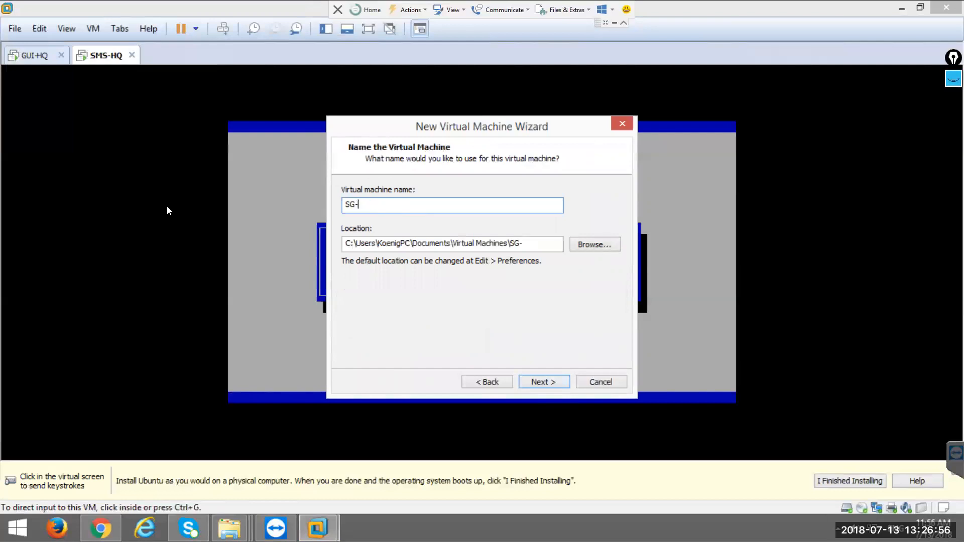
type("HQ")
left_click(541, 381)
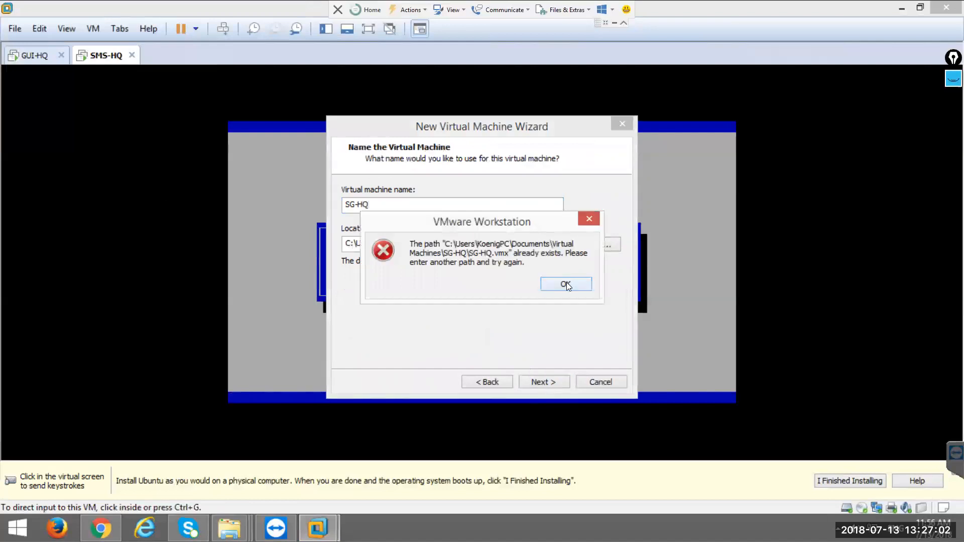
left_click(567, 285)
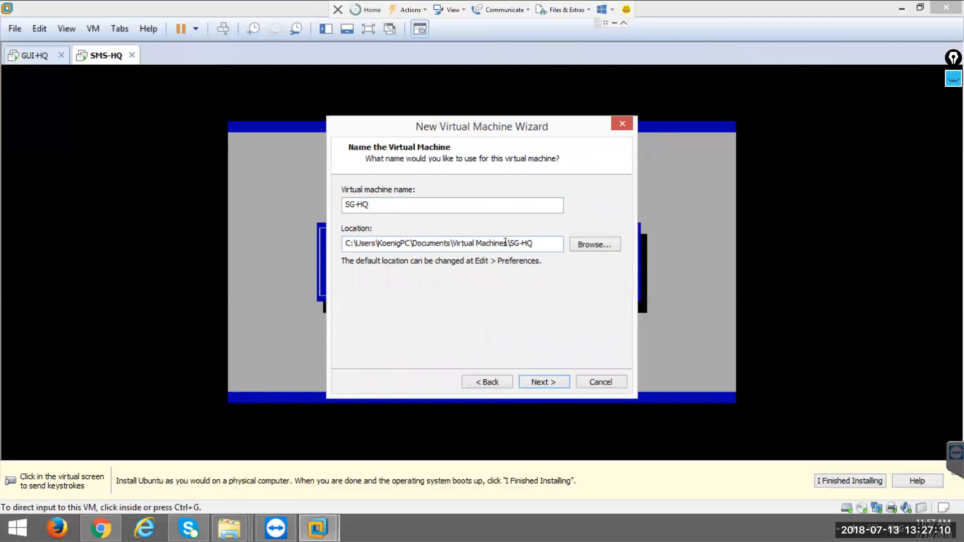
left_click_drag(506, 243, 327, 252)
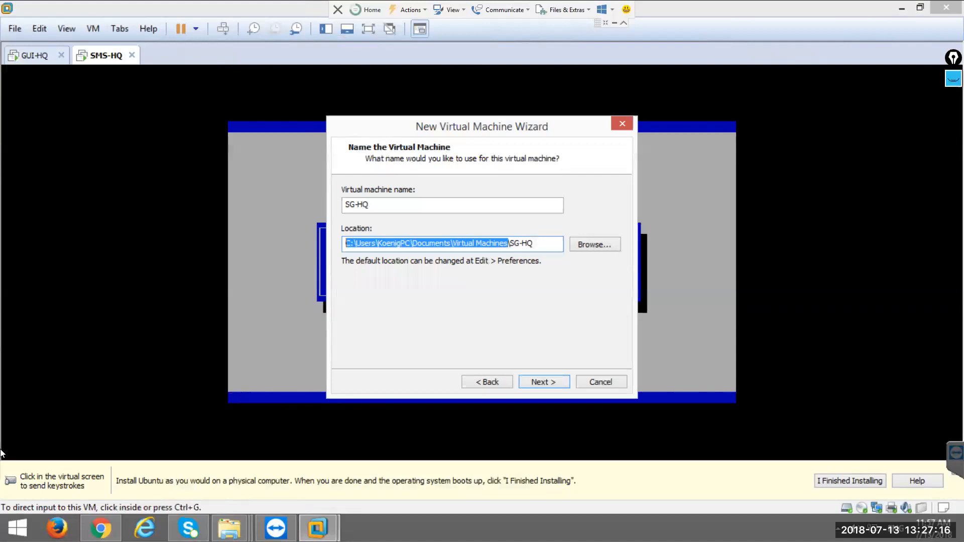
key("super")
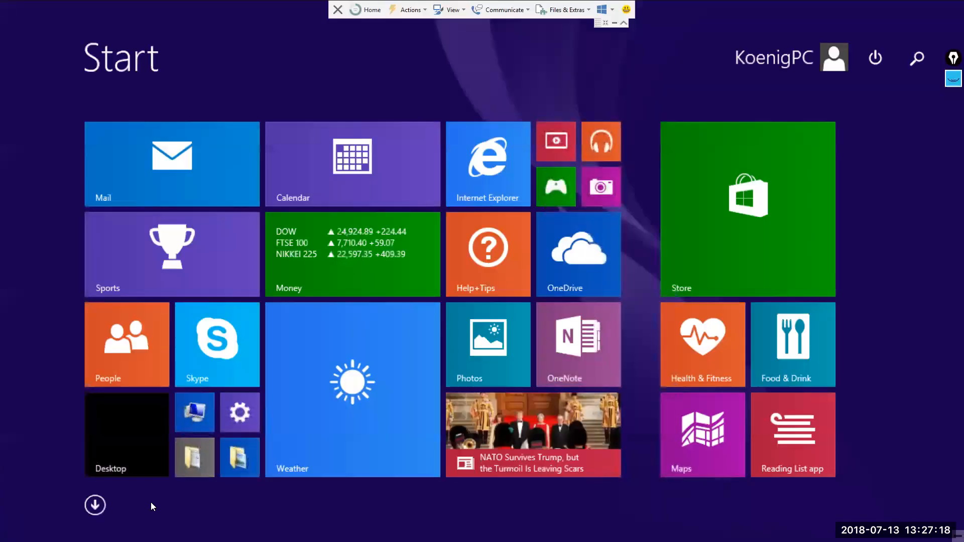
Browse to the Documents\Virtual Machines folder in File Explorer
left_click(198, 458)
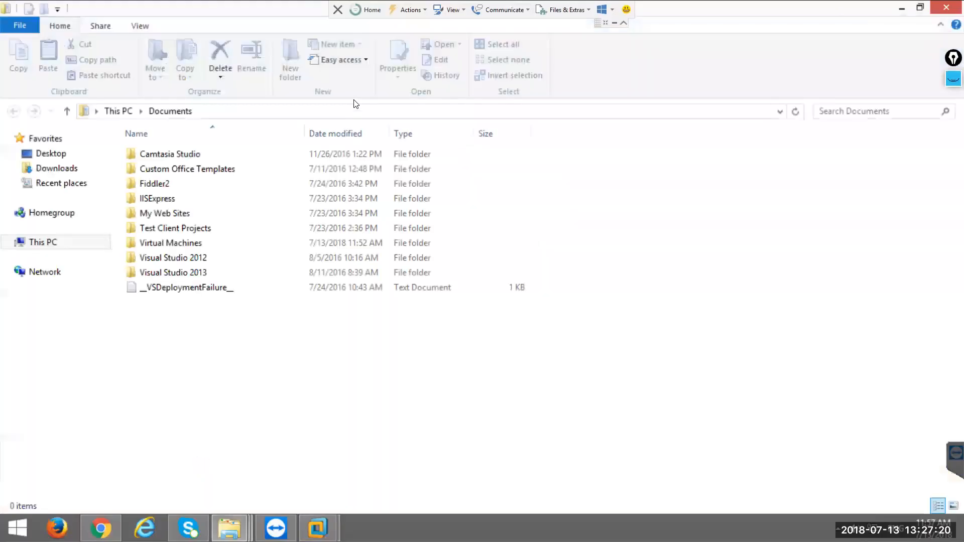
left_click(290, 115)
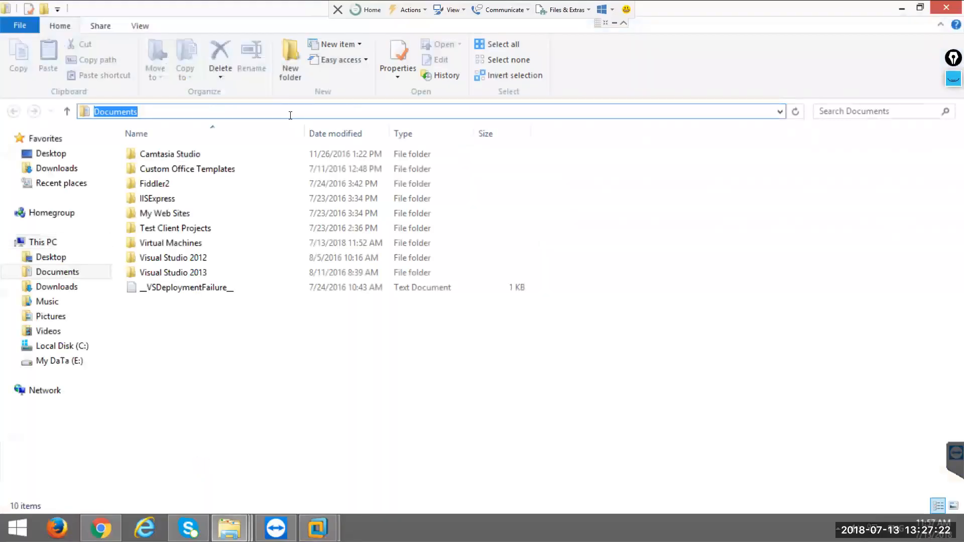
left_click(171, 245)
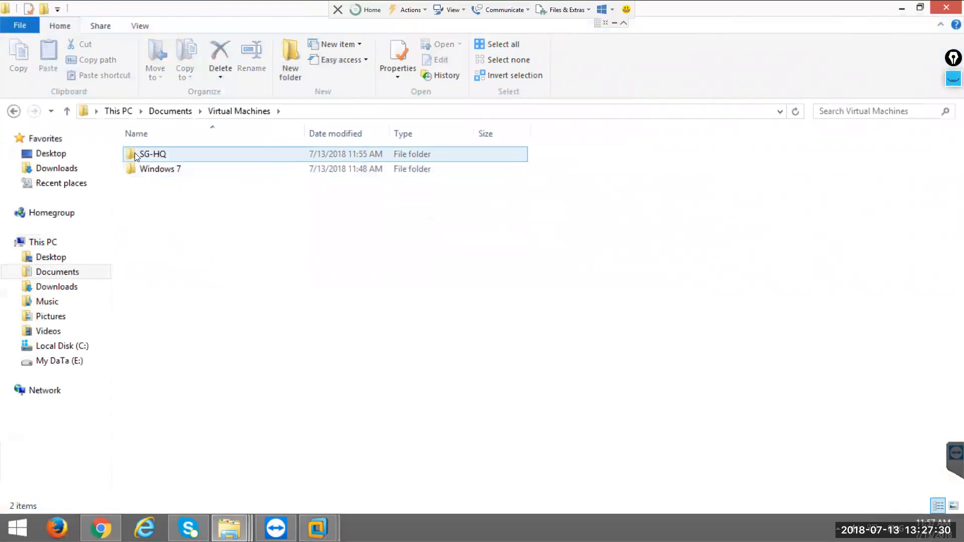
left_click(312, 110)
left_click(311, 108)
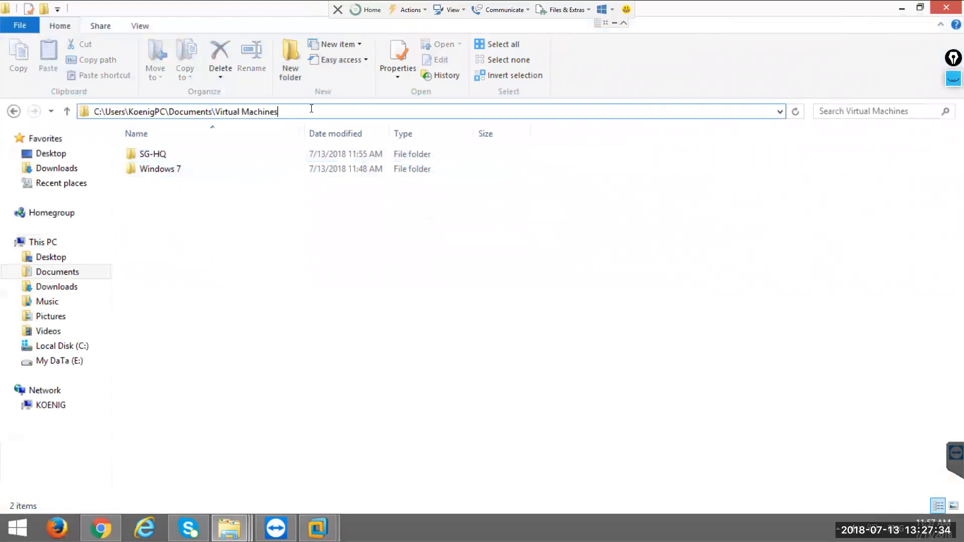
key("Return")
Inspect the SG-HQ folder without deleting it, then return to the VMware wizard window
left_click(140, 155)
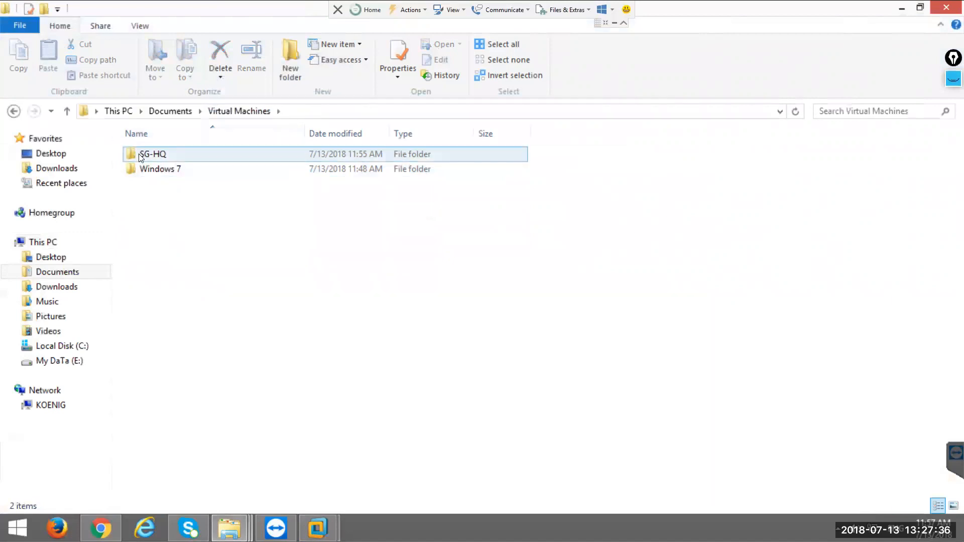
right_click(140, 155)
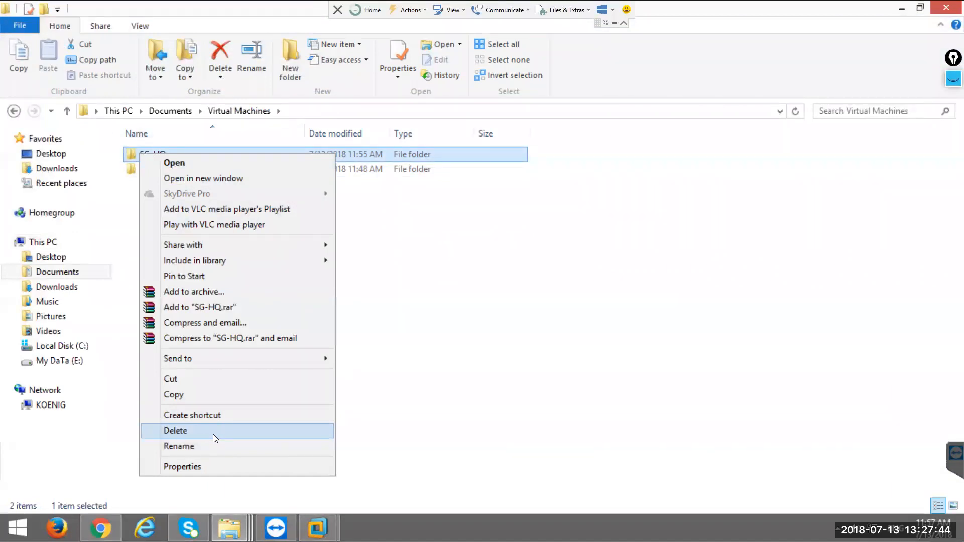
left_click(471, 399)
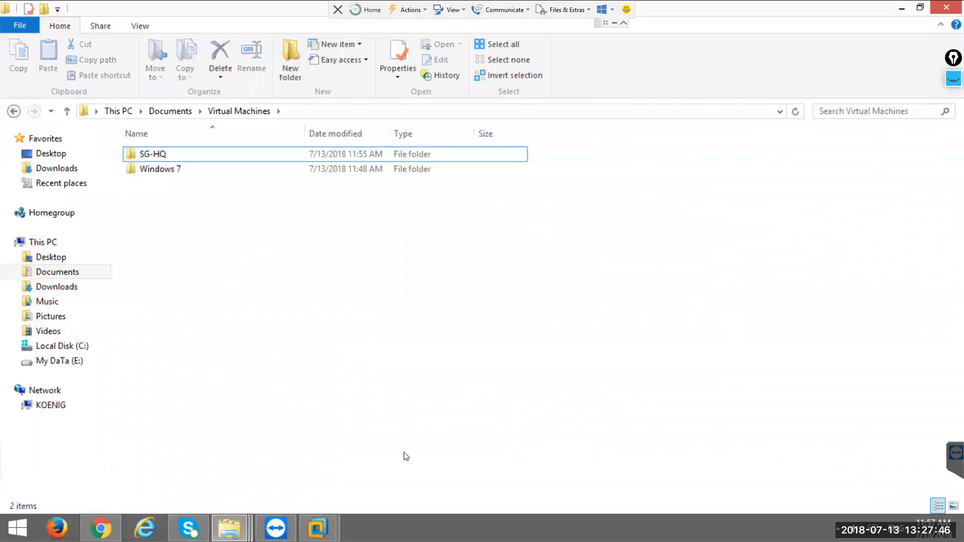
left_click(317, 527)
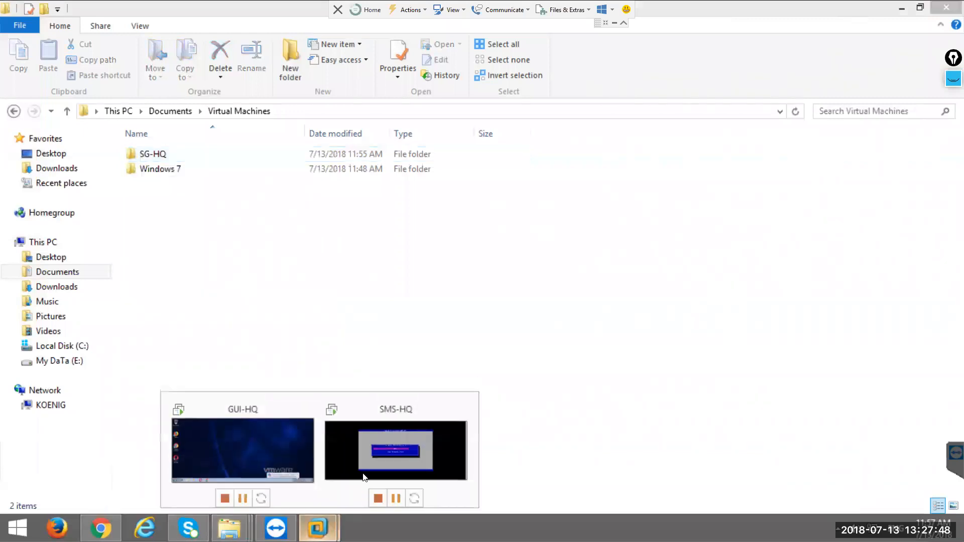
left_click(402, 445)
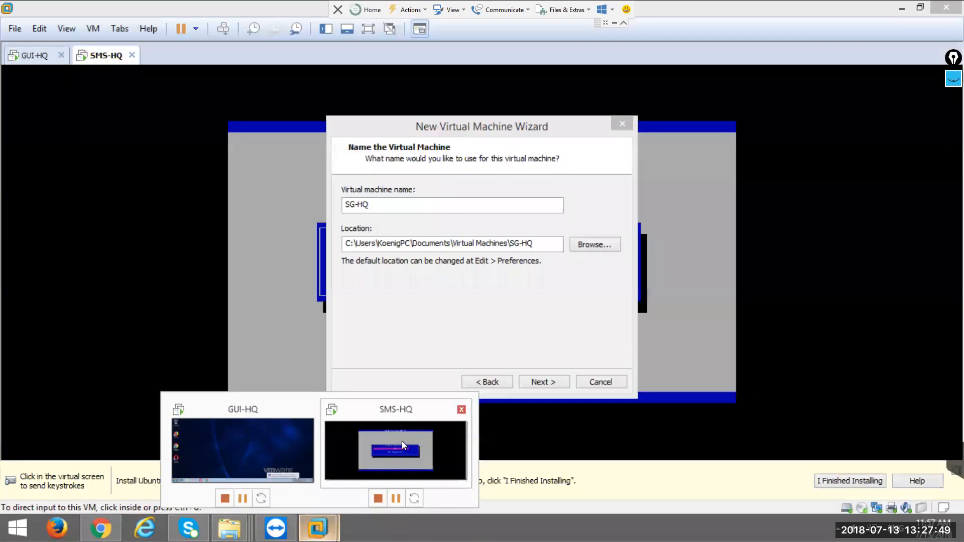
Rename the machine SG-HQ1 and set its maximum disk size to 100 GB
left_click(376, 205)
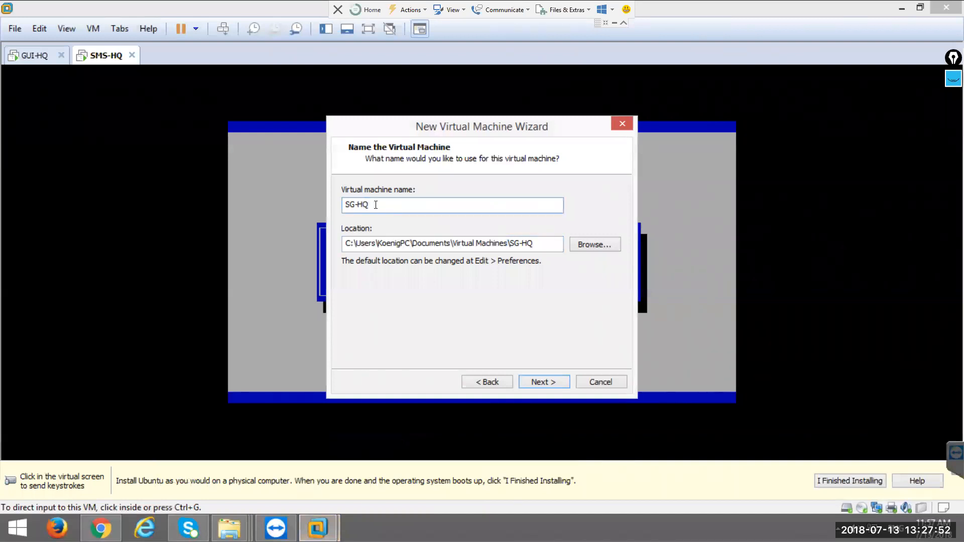
type("1")
left_click(549, 381)
left_click_drag(448, 225, 485, 223)
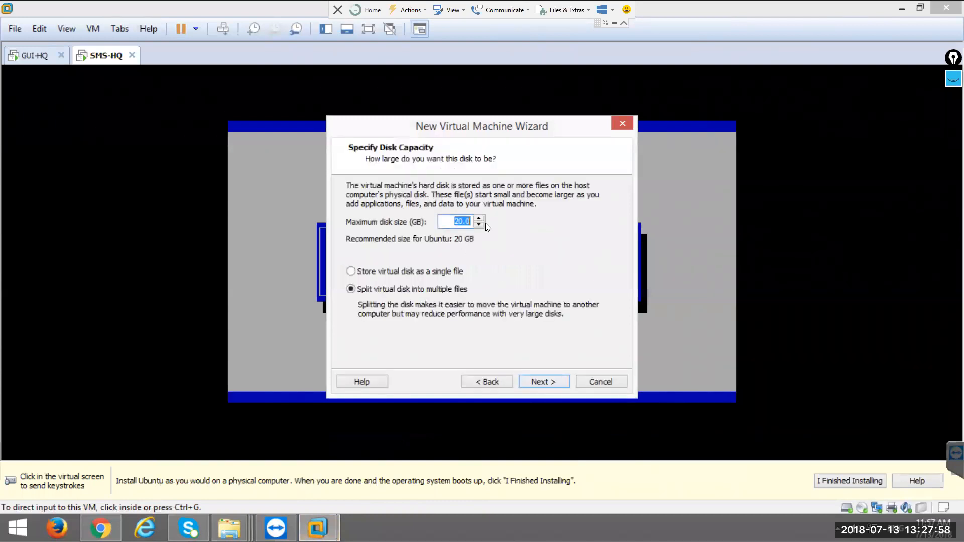
type("100")
left_click(559, 383)
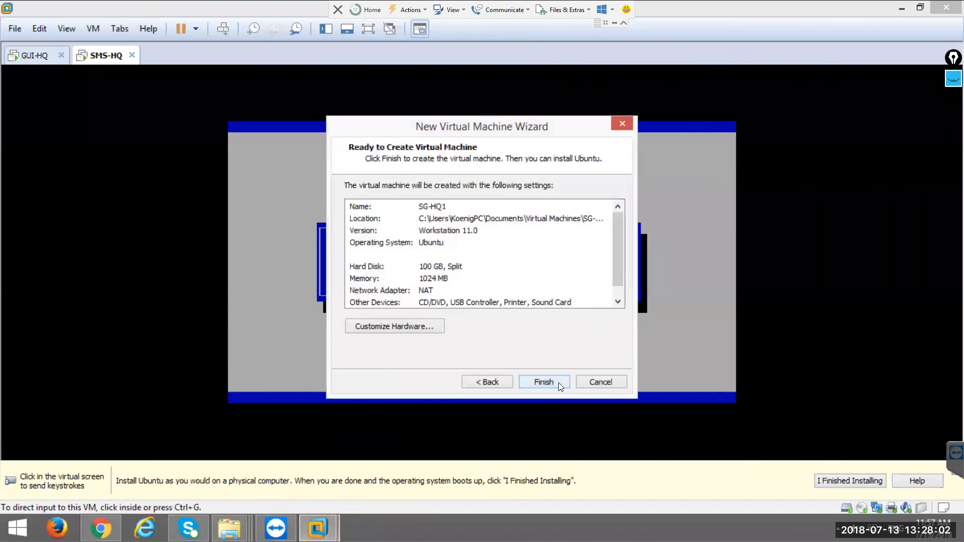
left_click(422, 328)
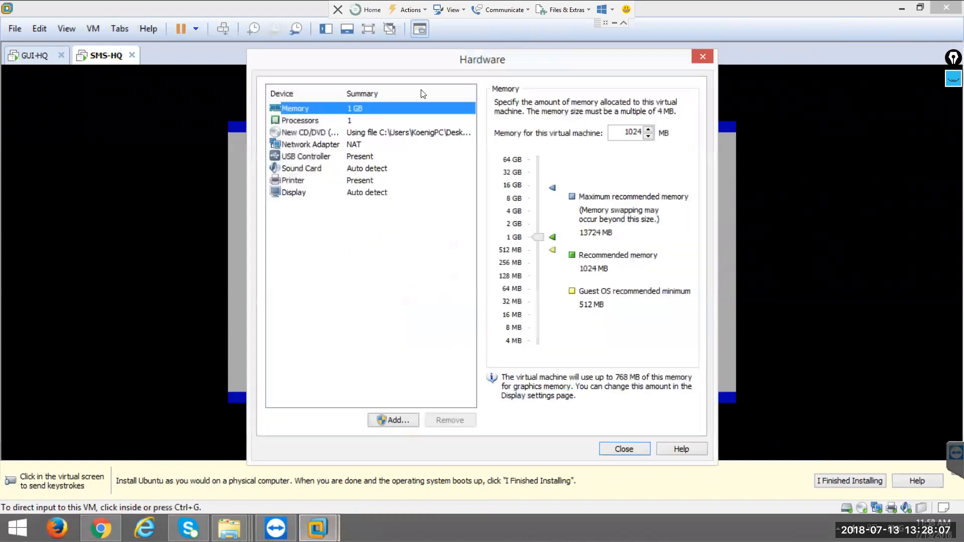
Set SG-HQ1's memory to 2048 MB and its processor to 2 cores
double_click(628, 132)
type("2048")
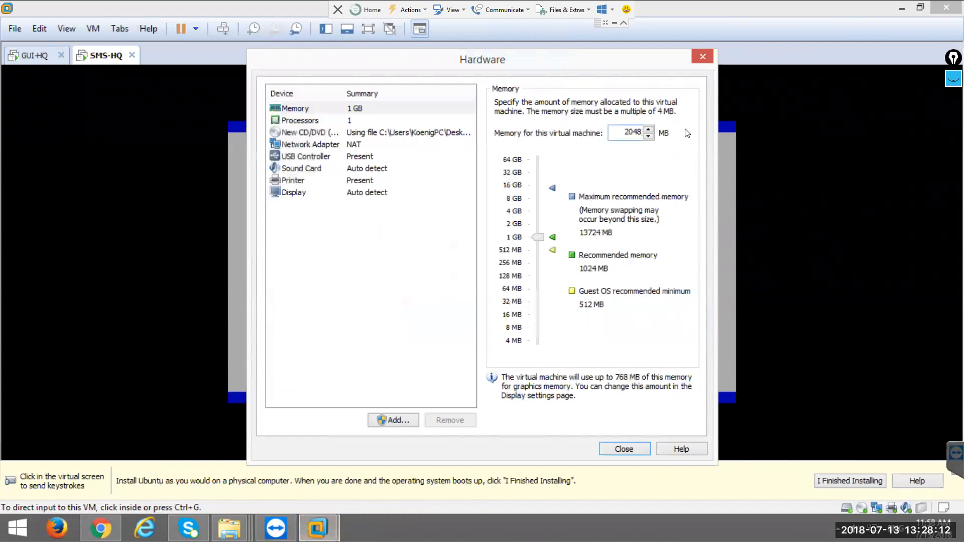
left_click(352, 121)
left_click(657, 121)
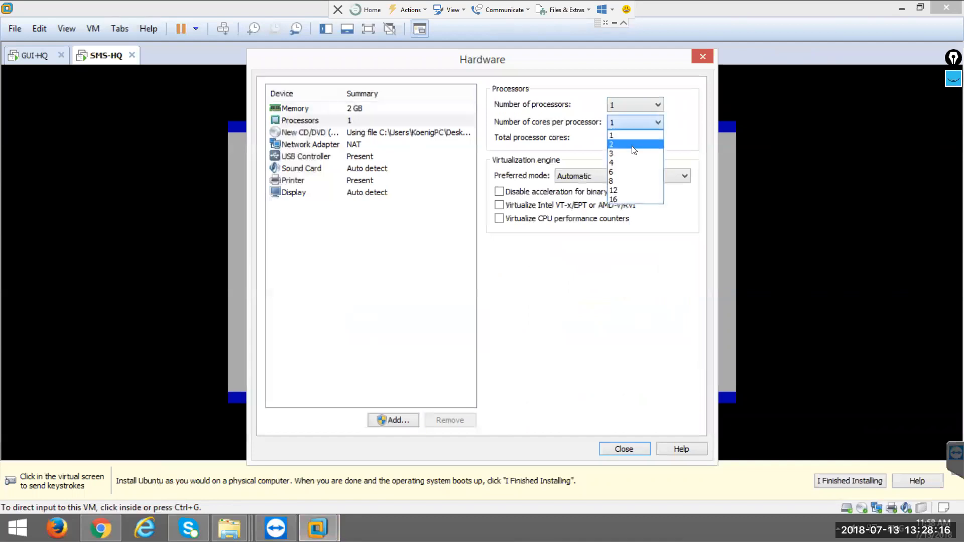
left_click(632, 146)
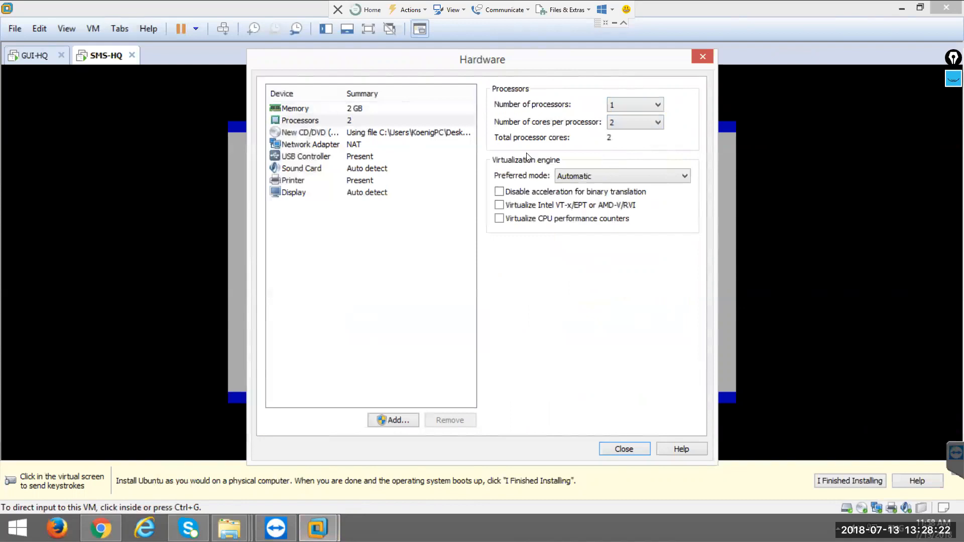
left_click(953, 78)
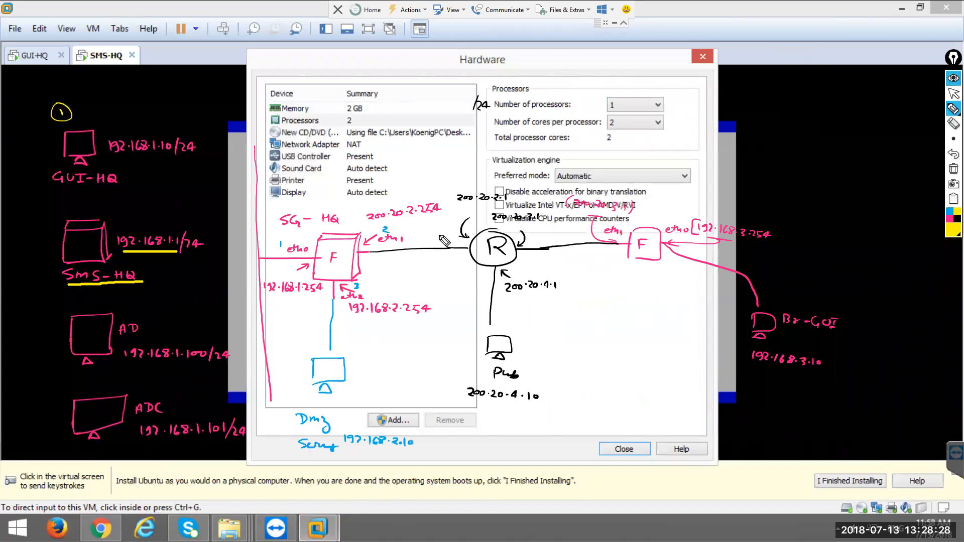
left_click(953, 79)
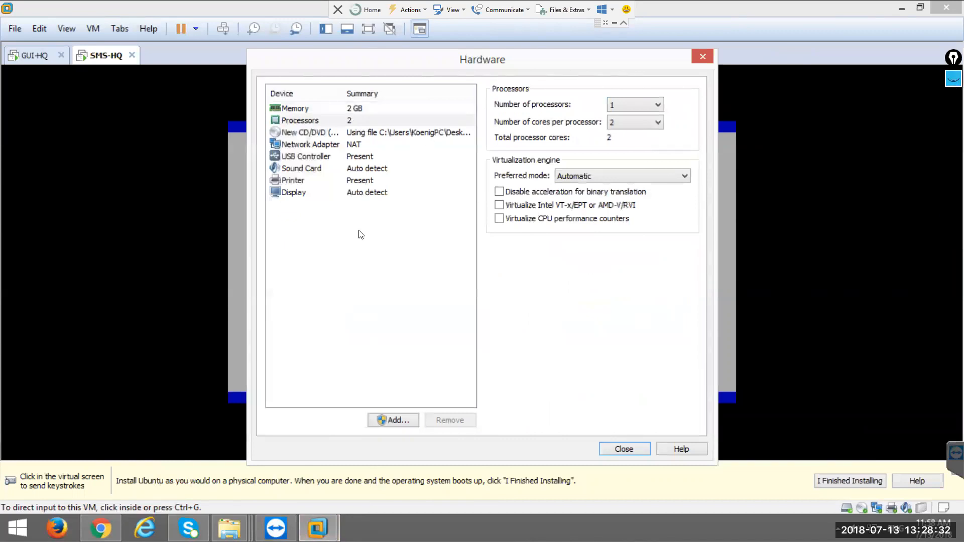
Add two more NAT network adapters to SG-HQ1
left_click(401, 422)
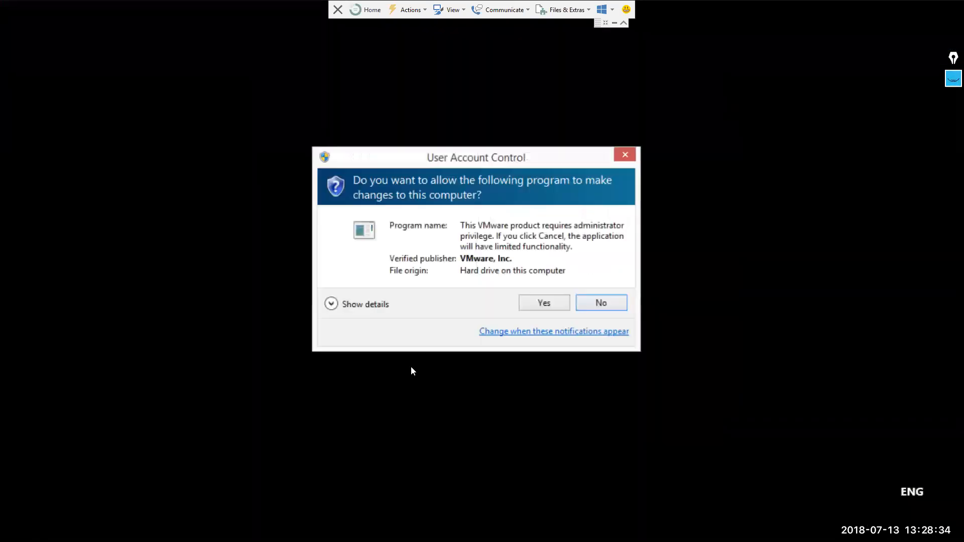
left_click(535, 303)
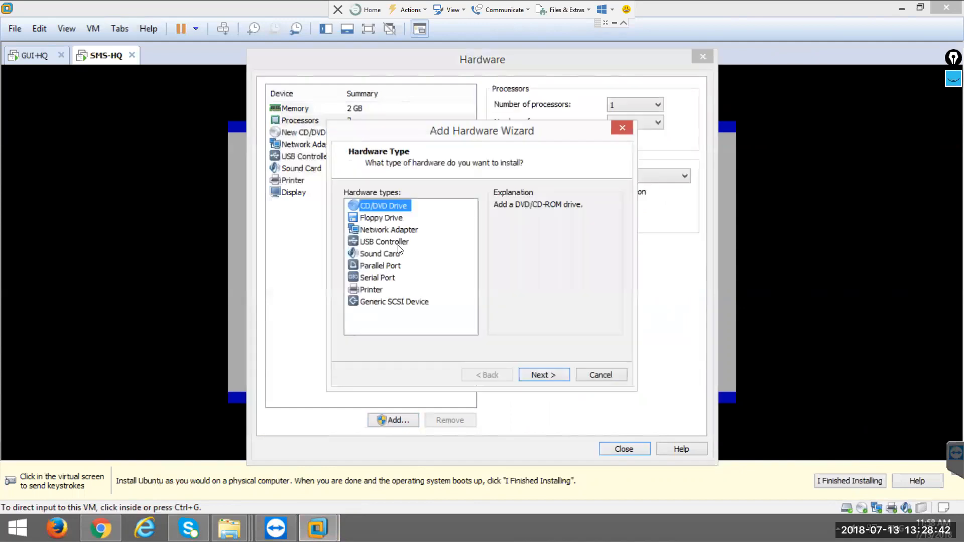
left_click(400, 232)
left_click(544, 379)
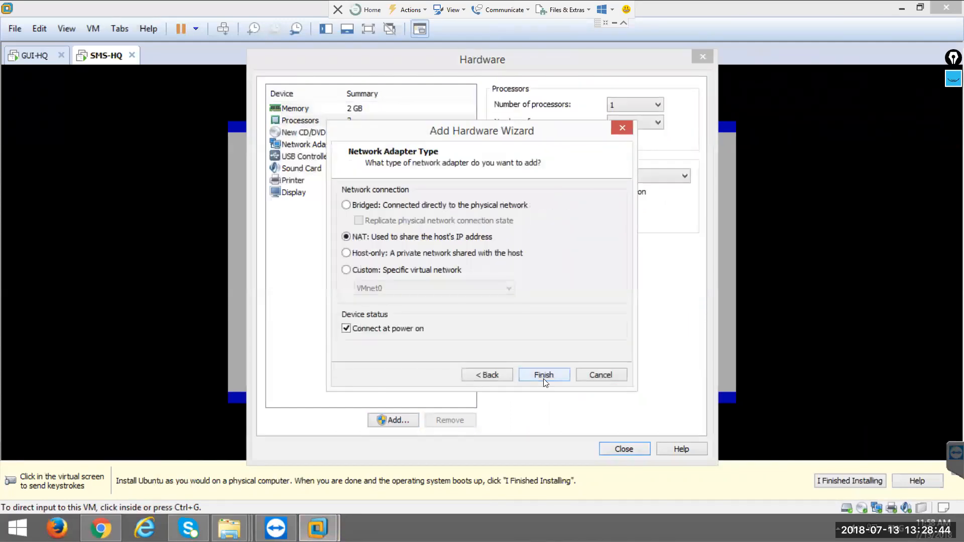
left_click(539, 377)
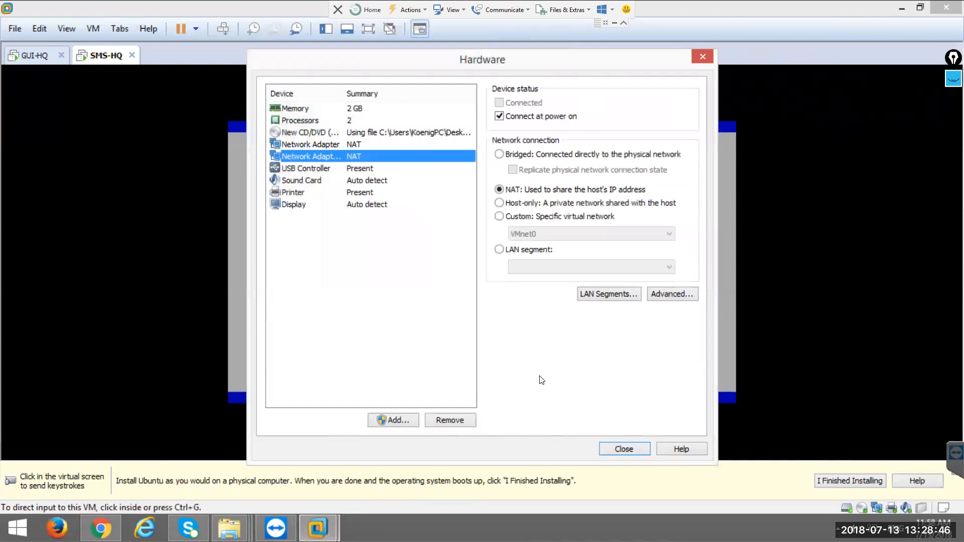
left_click(397, 421)
left_click(402, 229)
left_click(542, 375)
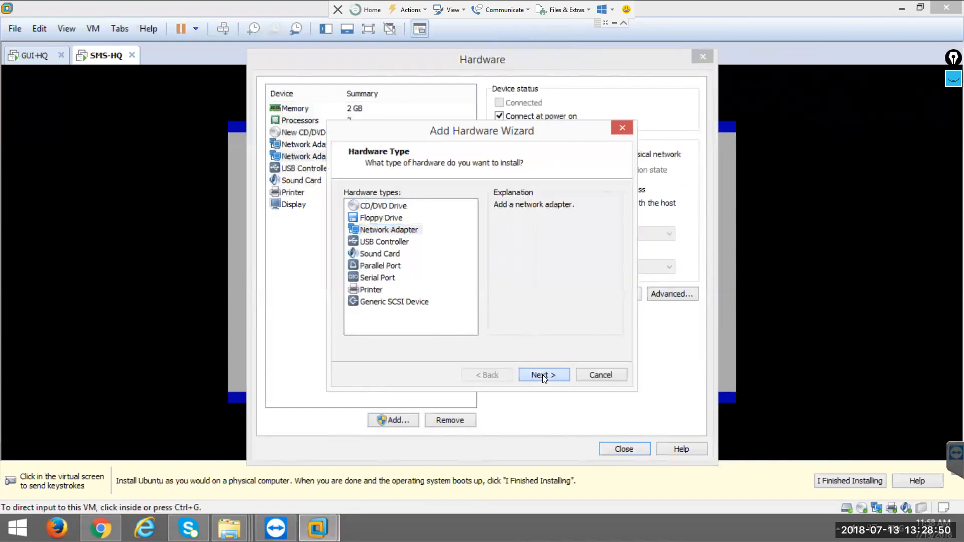
left_click(542, 375)
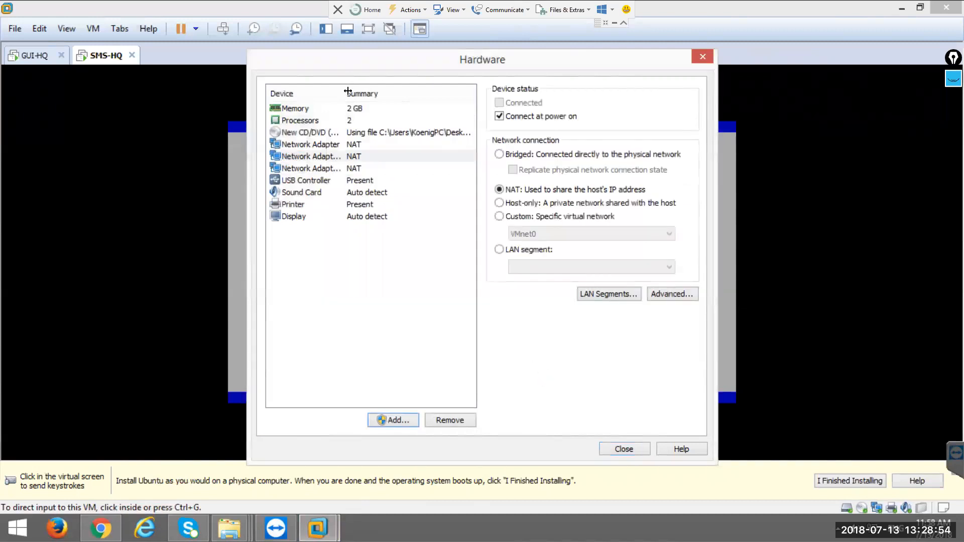
Review the network adapters' settings and close the Hardware dialog
left_click_drag(344, 95, 362, 97)
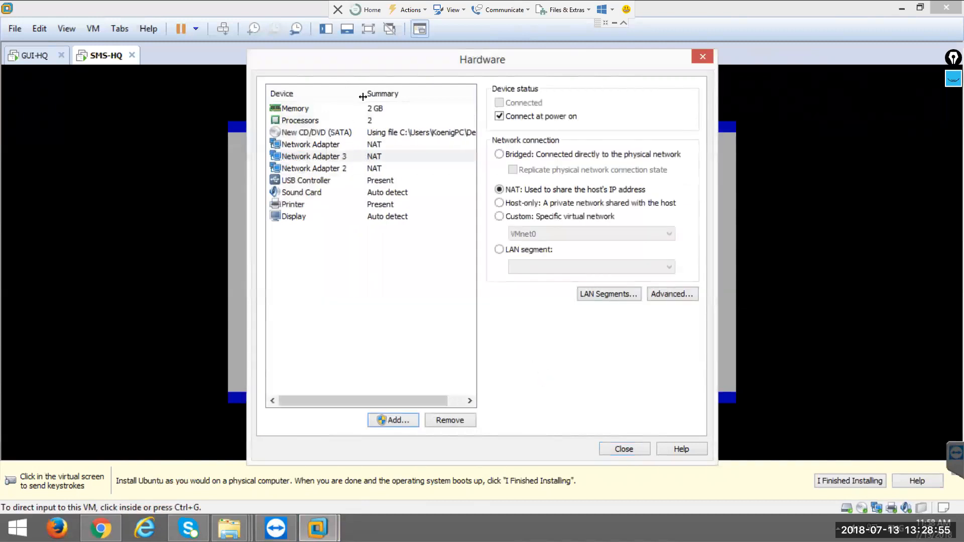
left_click(329, 143)
left_click(333, 165)
left_click(329, 155)
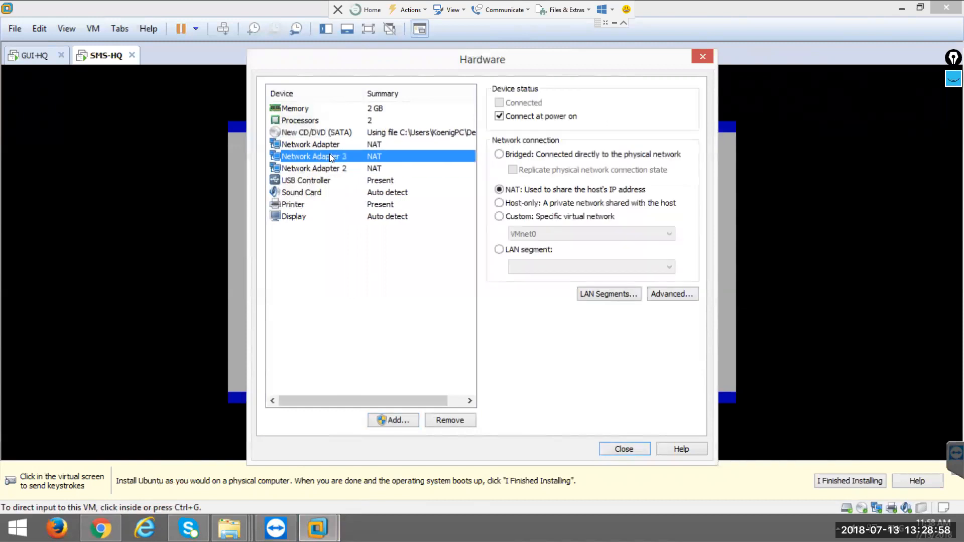
left_click(624, 448)
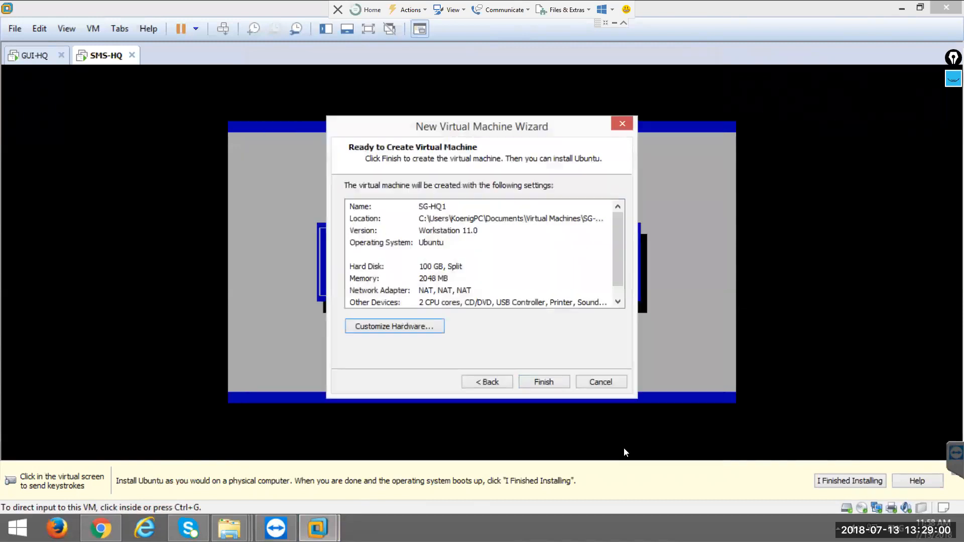
Finish creating SG-HQ1 and power it on to the Gaia R80.10 boot menu
left_click(553, 383)
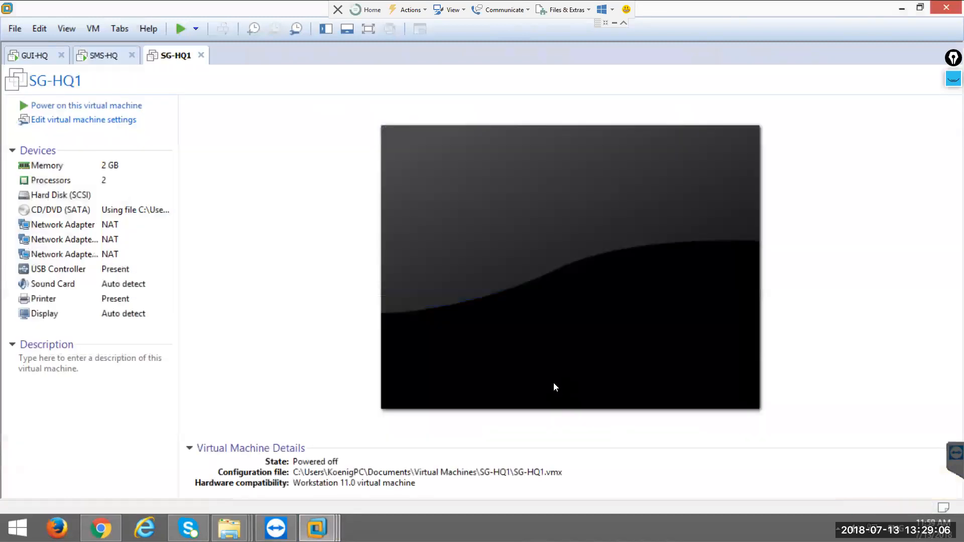
left_click(94, 107)
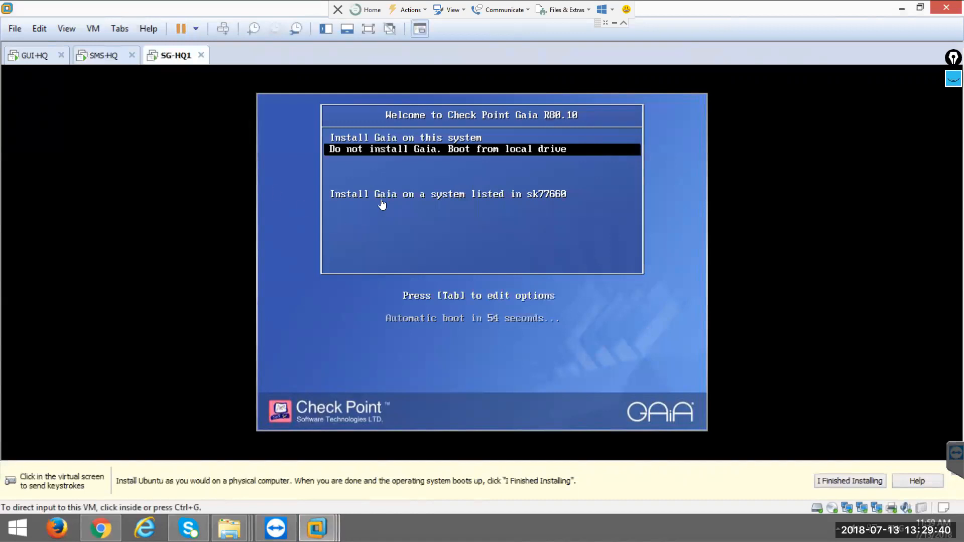
Choose 'Install Gaia on this system' in SG-HQ1's boot menu to start the installer
left_click(397, 189)
key("Up")
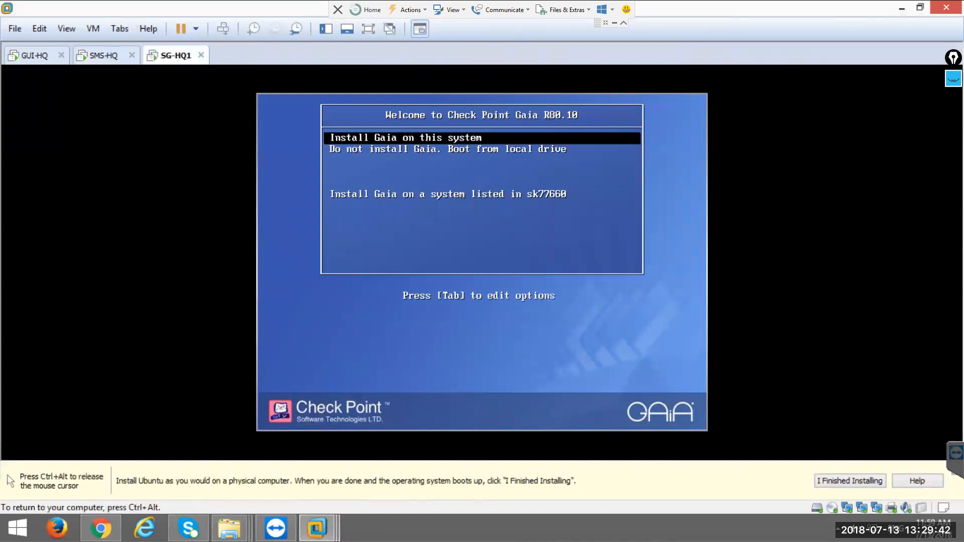
key("Return")
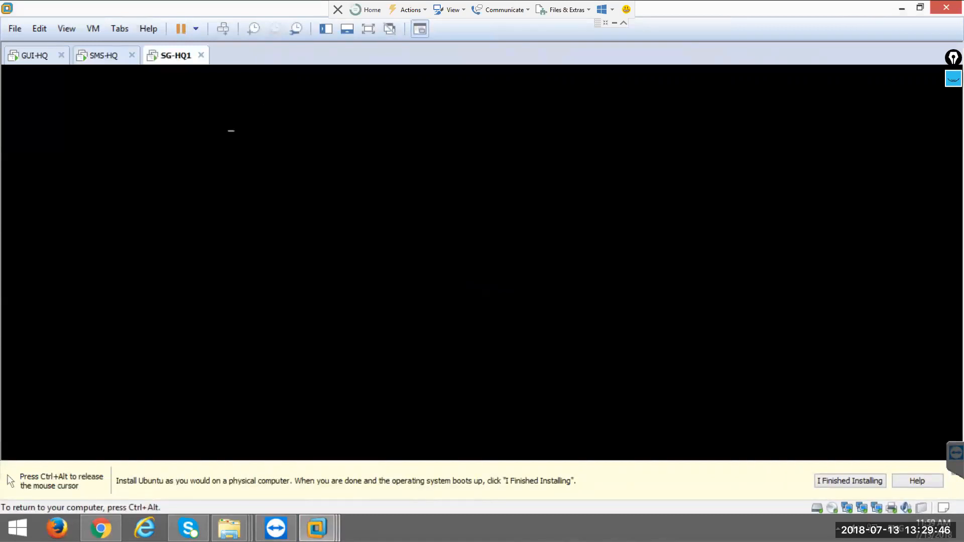
Check SMS-HQ's installation progress, then return input to SG-HQ1
key("ctrl+alt")
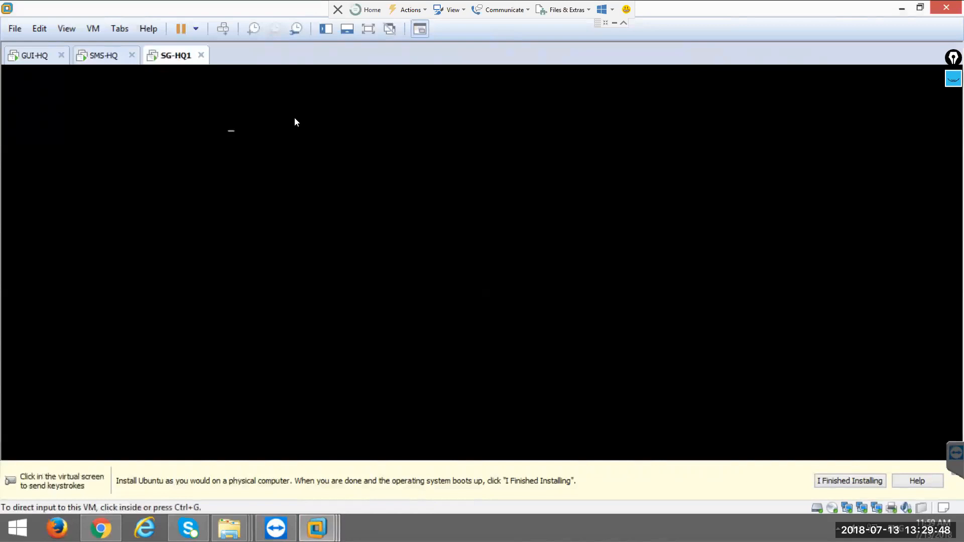
left_click(101, 56)
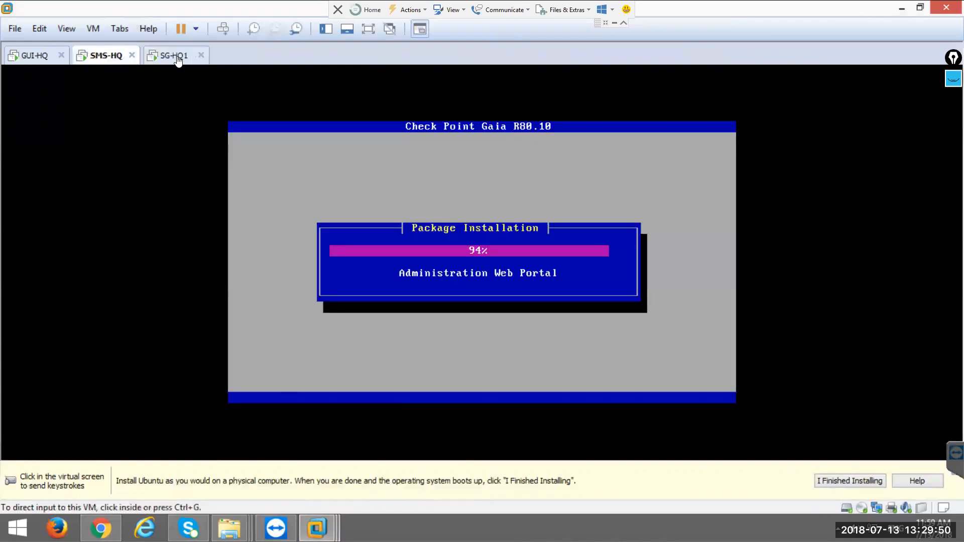
left_click(173, 55)
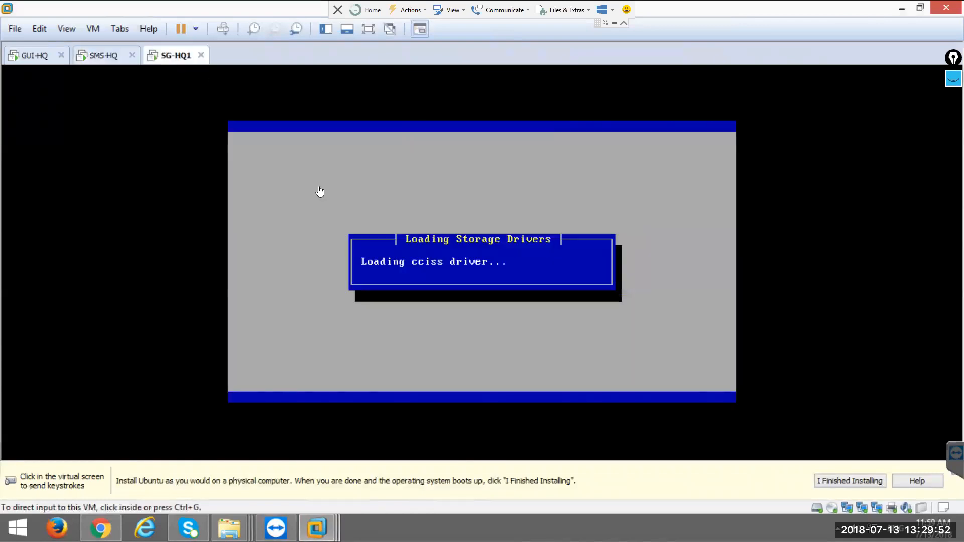
left_click(489, 285)
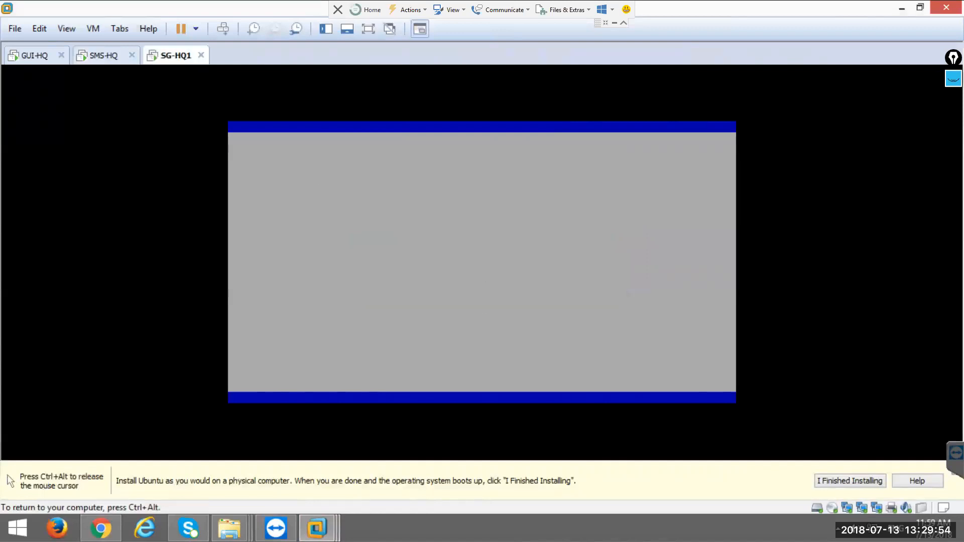
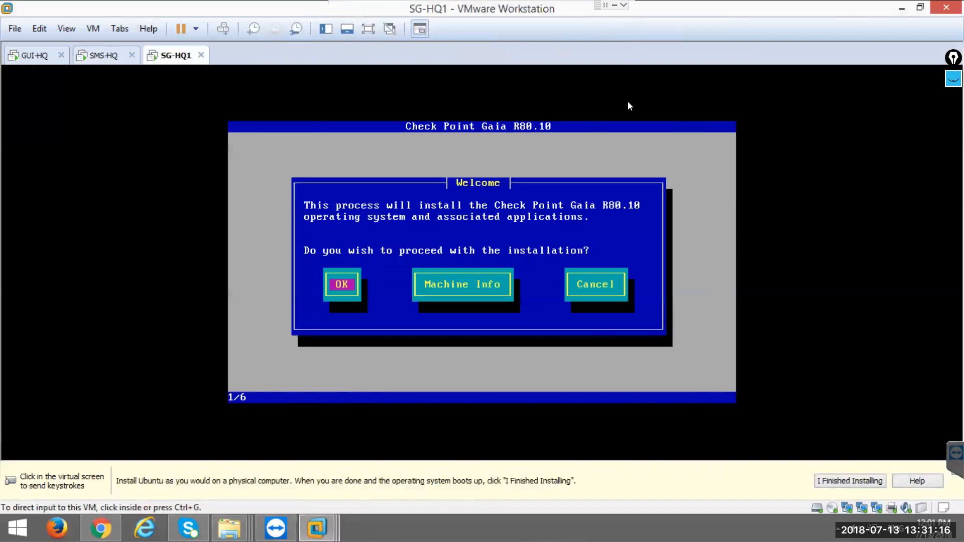
Get SG-HQ1's Gaia installer past the welcome screen with the US keyboard and default partitions
left_click(352, 287)
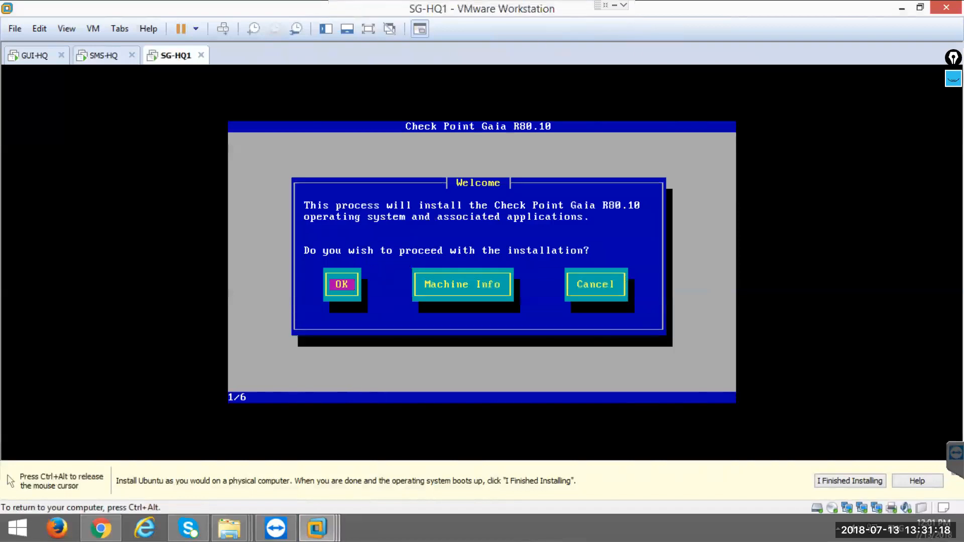
key("Return")
key("Tab")
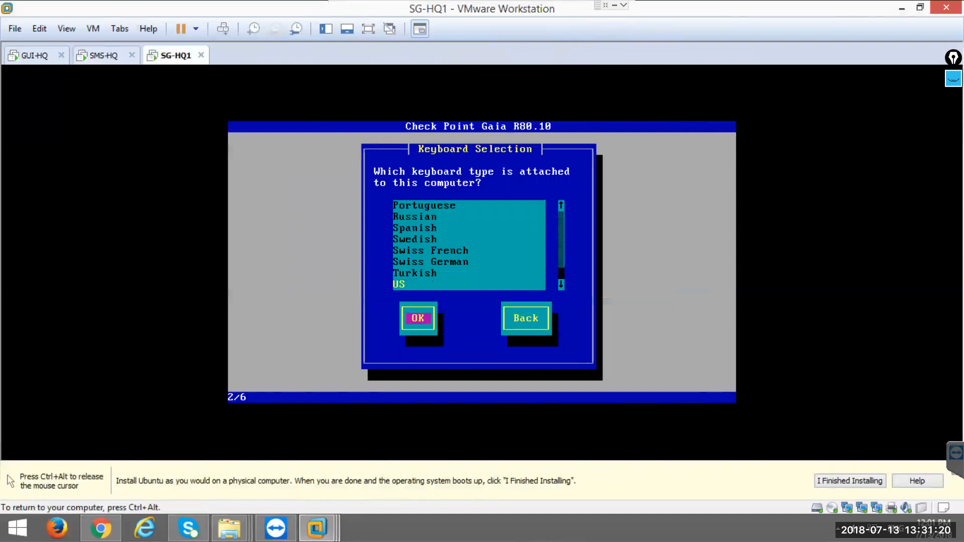
key("Return")
key("Tab")
key("Tab")
key("Return")
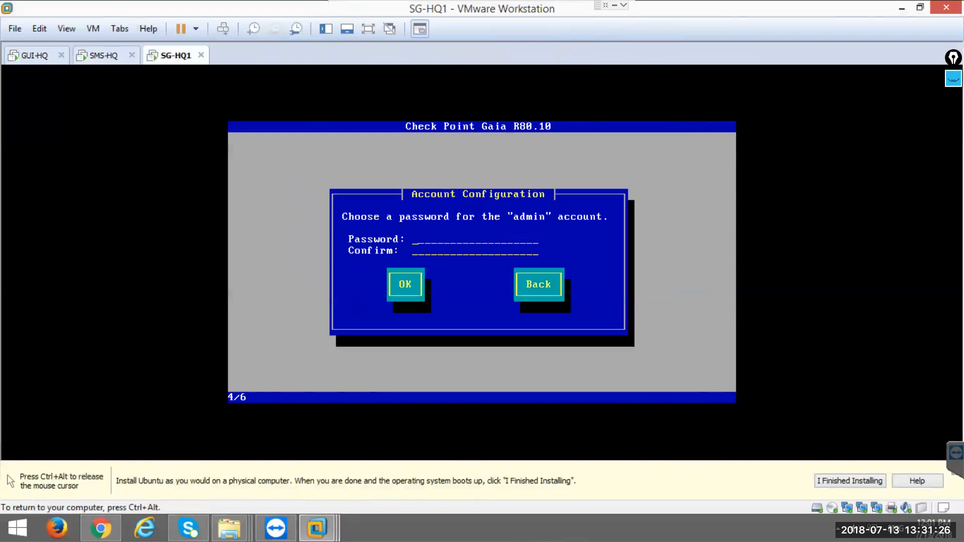
Enter and confirm the Gaia admin password
type("******************")
key("Tab")
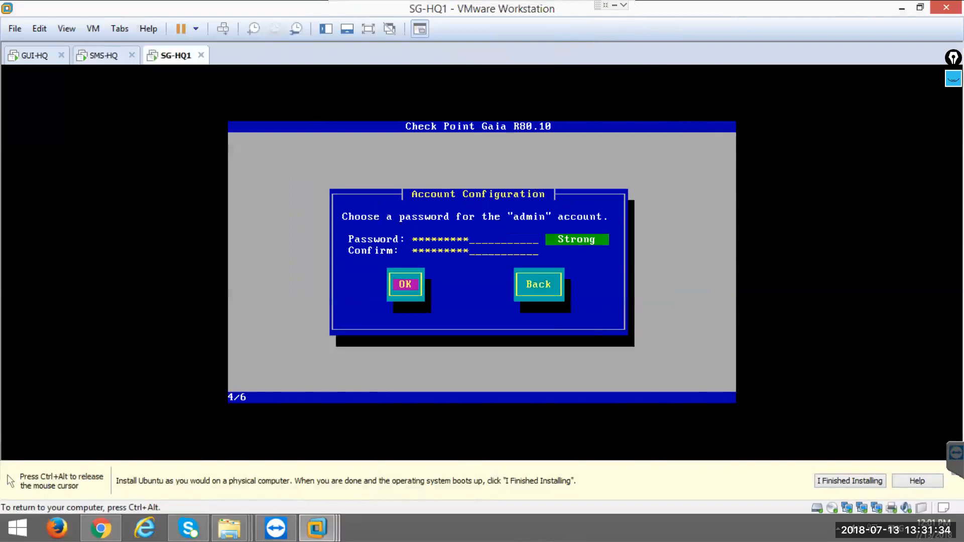
key("Return")
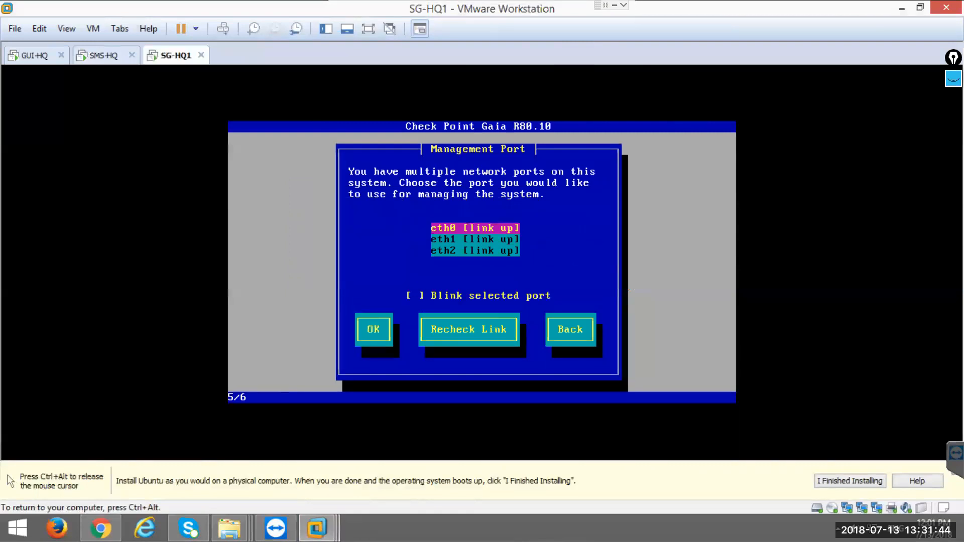
Consult the hand-drawn network diagram for SG-HQ1's addressing, then hide it
key("ctrl+alt")
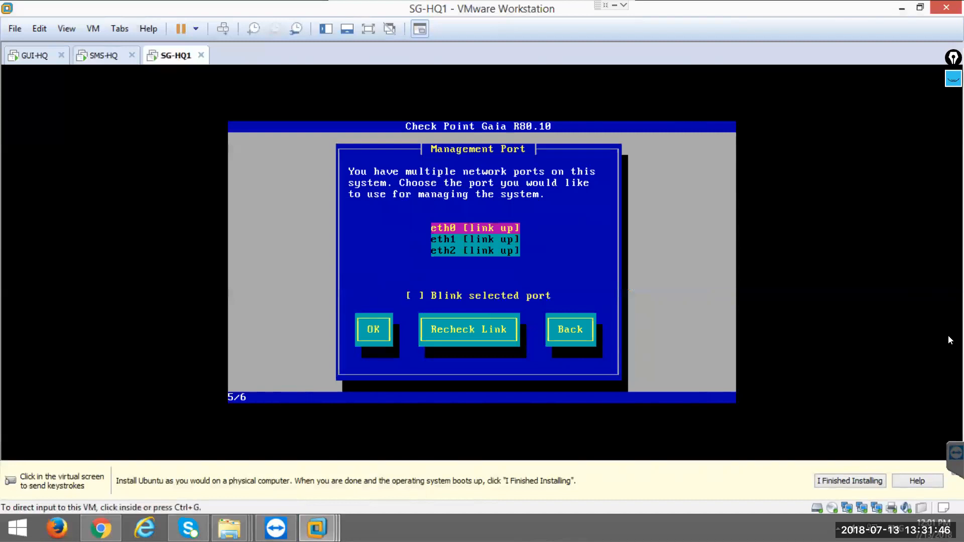
left_click(953, 79)
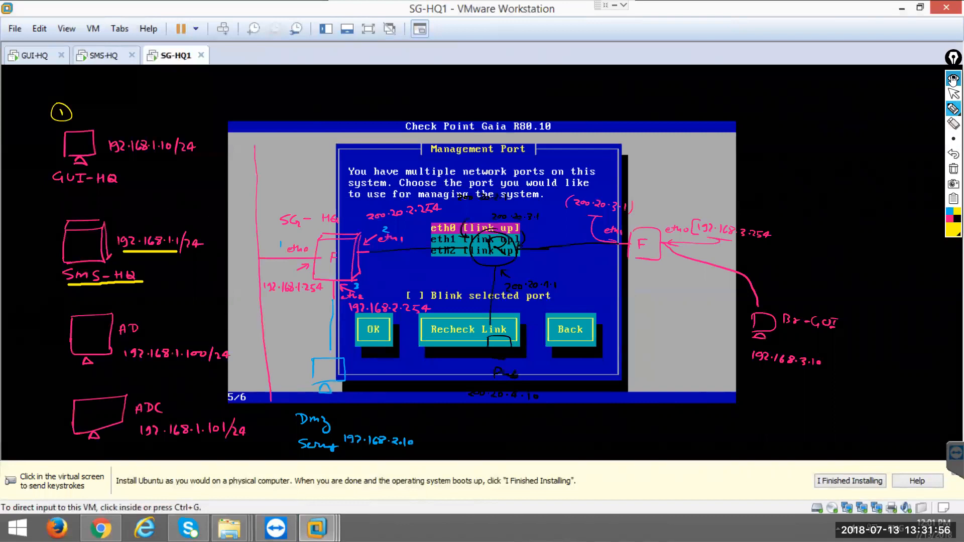
left_click(952, 79)
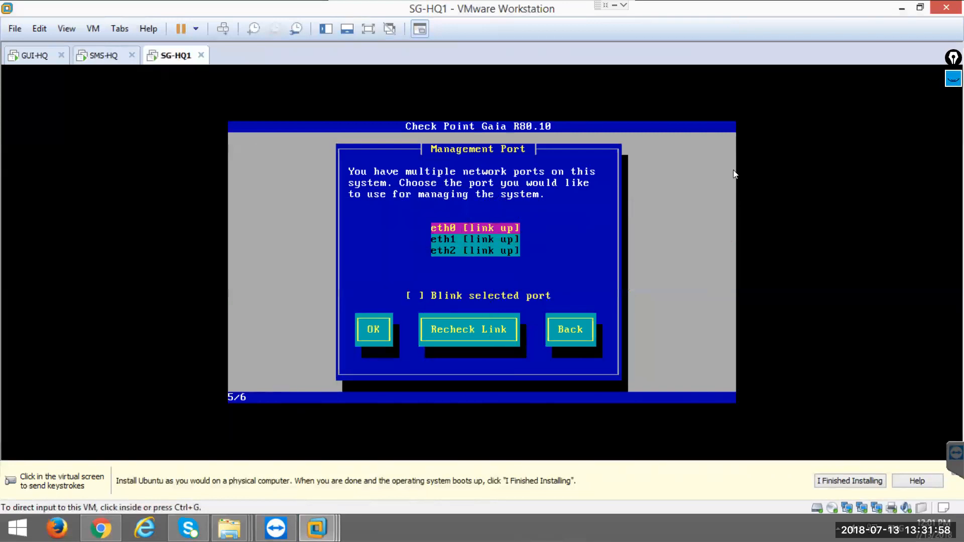
Choose eth0 as SG-HQ1's management port
left_click(372, 333)
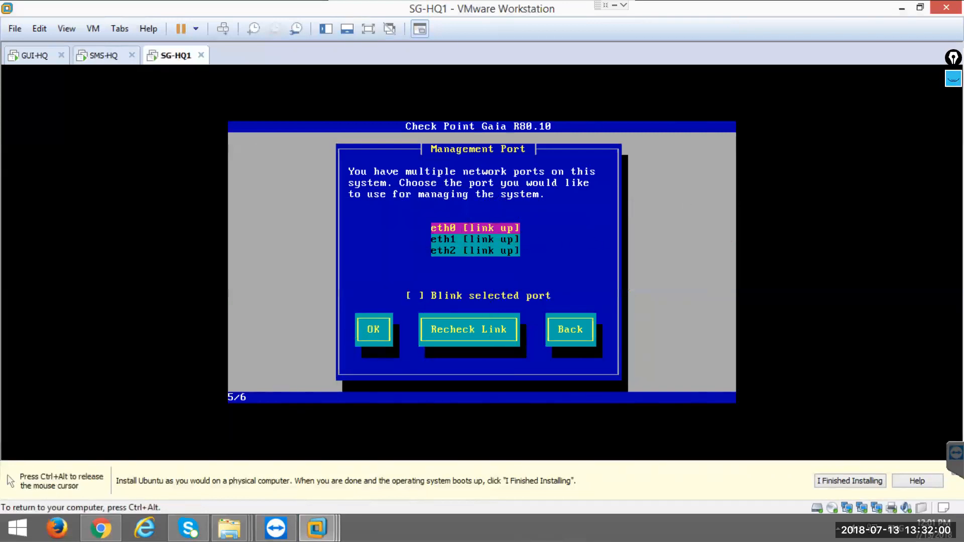
key("Tab")
key("Tab")
key("Return")
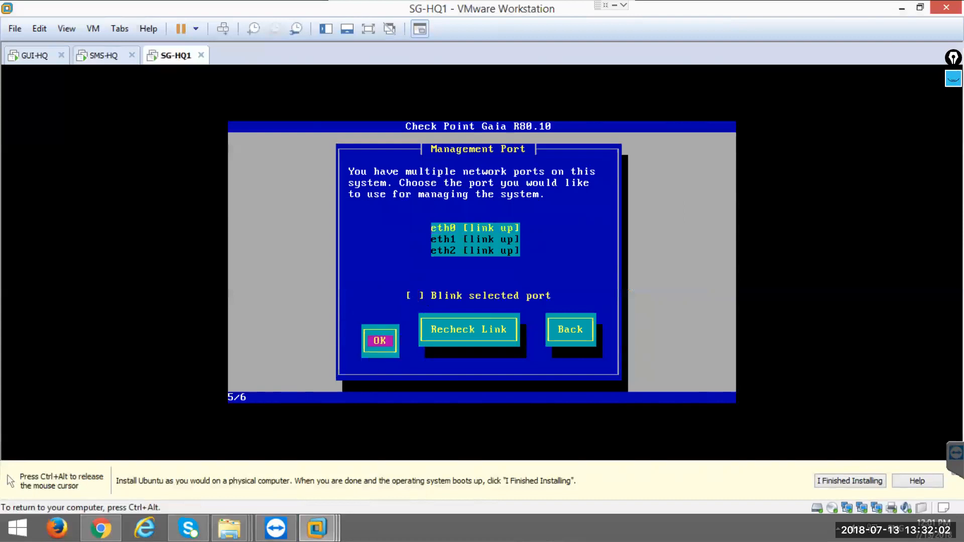
Give eth0 IP 192.168.1.254 with no default gateway, then approve formatting to start installing
key("BackSpace")
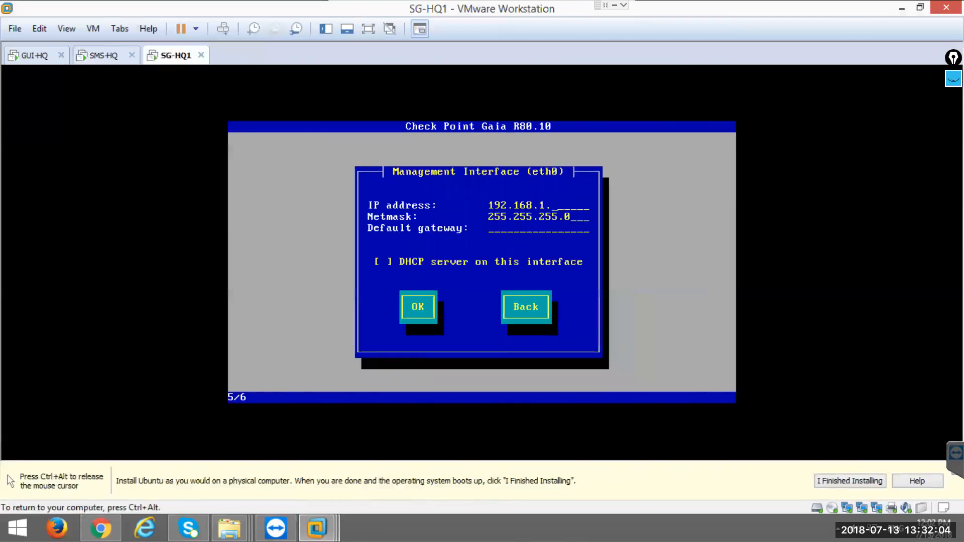
type("254")
key("Tab")
key("Tab")
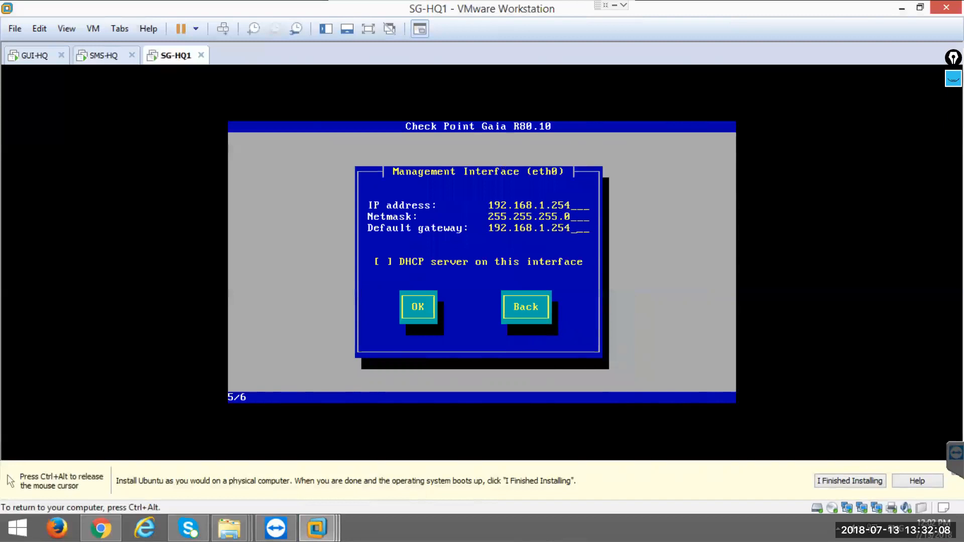
key("BackSpace")
key("BackSpace")
key("BackSpace")
key("BackSpace")
key("BackSpace")
key("BackSpace")
key("BackSpace")
key("BackSpace")
key("BackSpace")
key("BackSpace")
key("BackSpace")
key("BackSpace")
key("BackSpace")
key("Tab")
key("Tab")
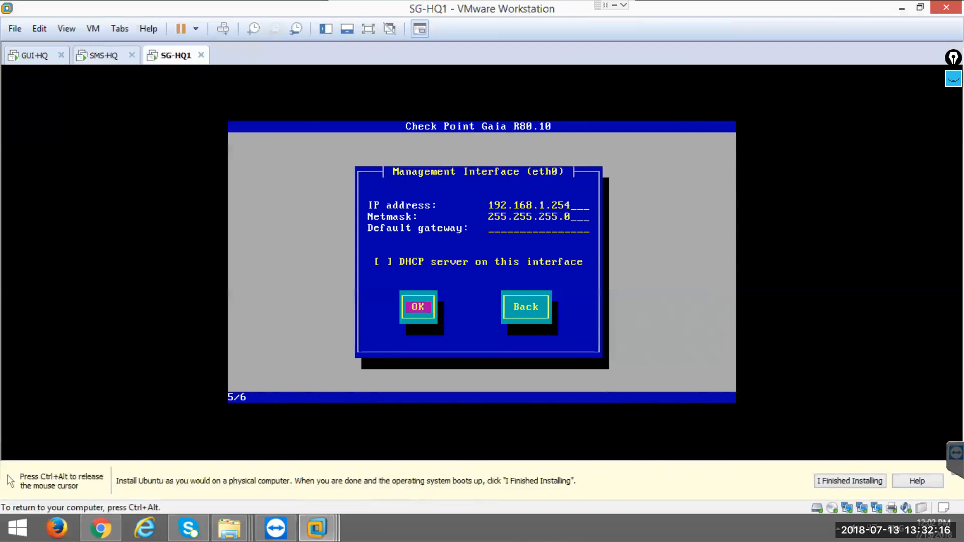
key("Return")
key("Tab")
key("Return")
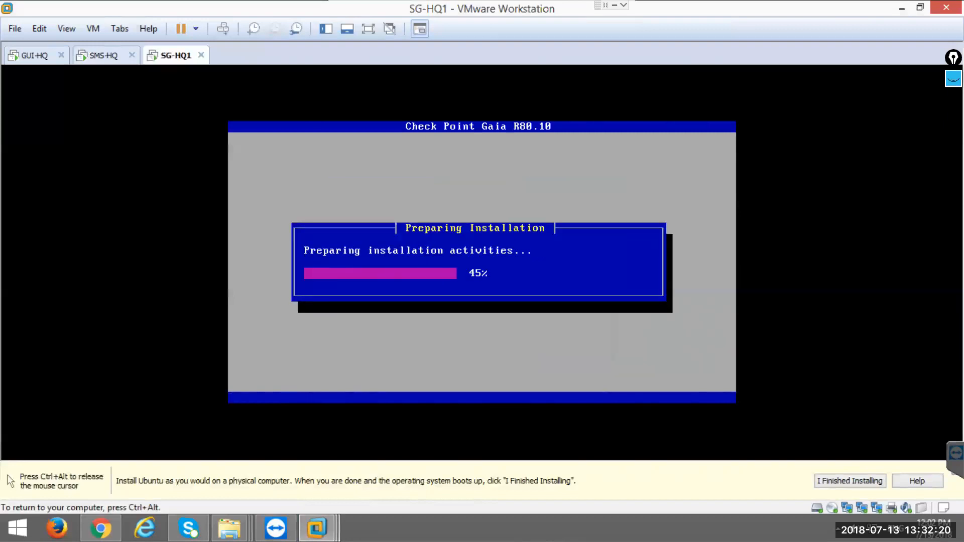
Reboot the newly installed SMS-HQ machine
key("ctrl+alt")
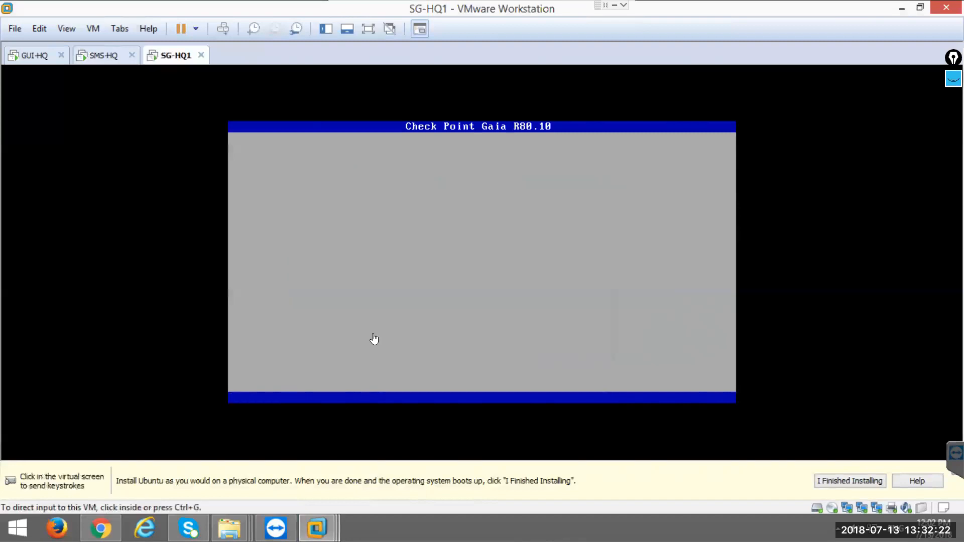
left_click(108, 56)
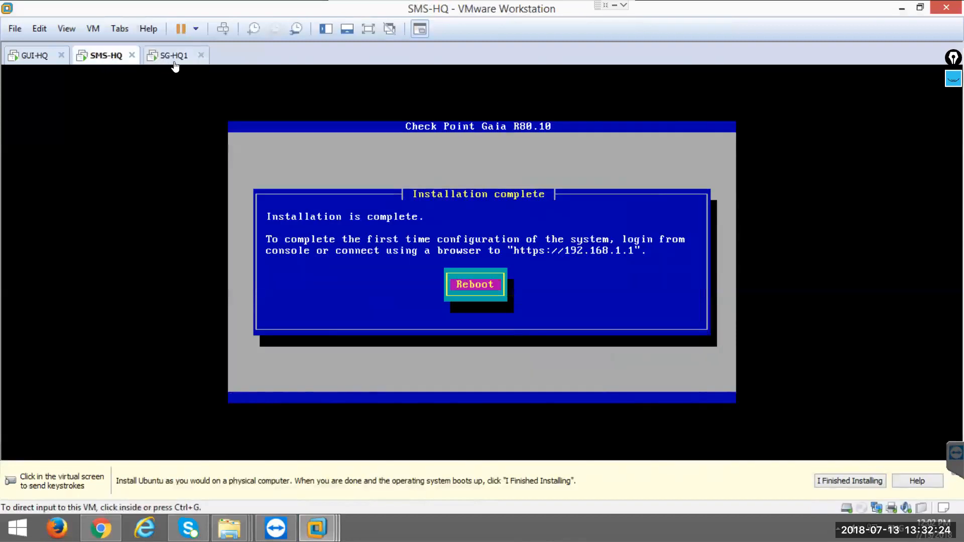
left_click(482, 286)
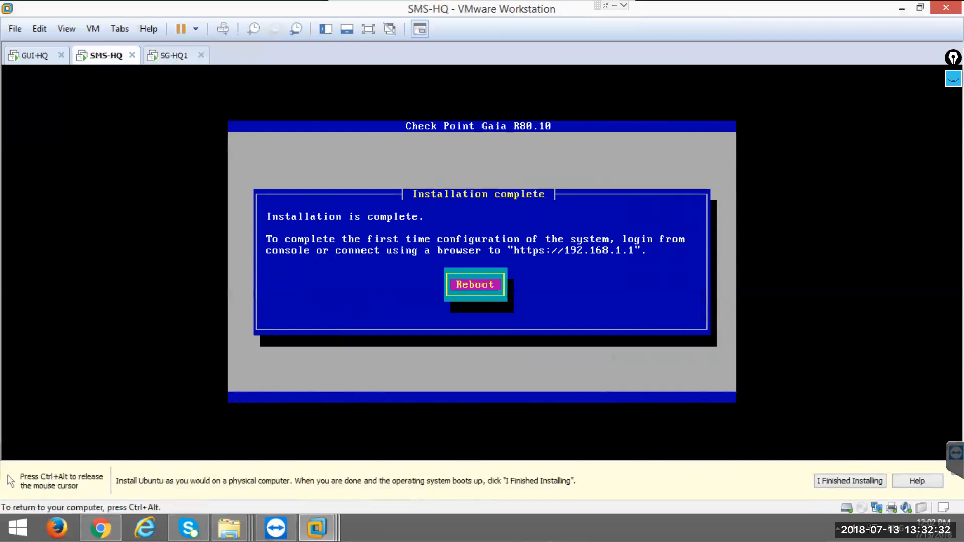
key("Return")
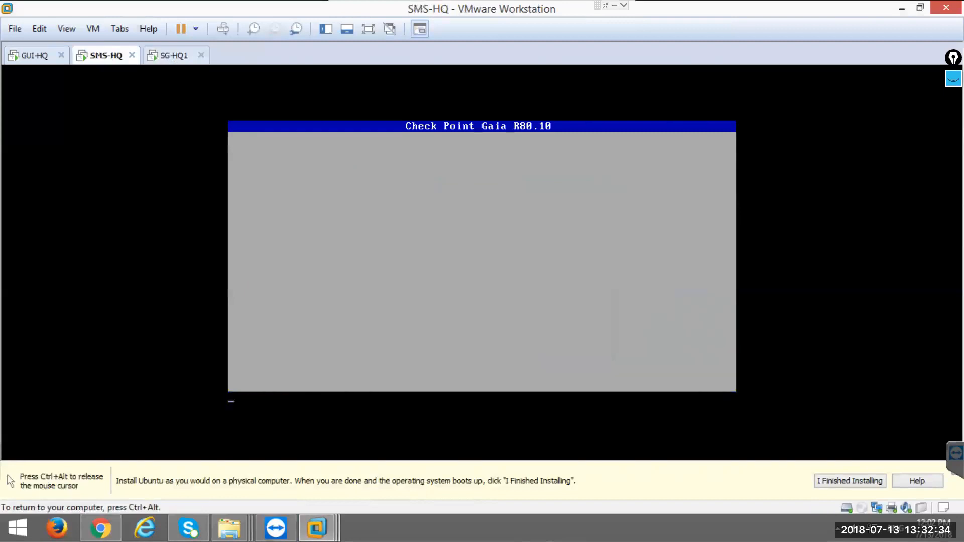
Check SG-HQ1's package installation progress, then return to SMS-HQ
key("ctrl+alt")
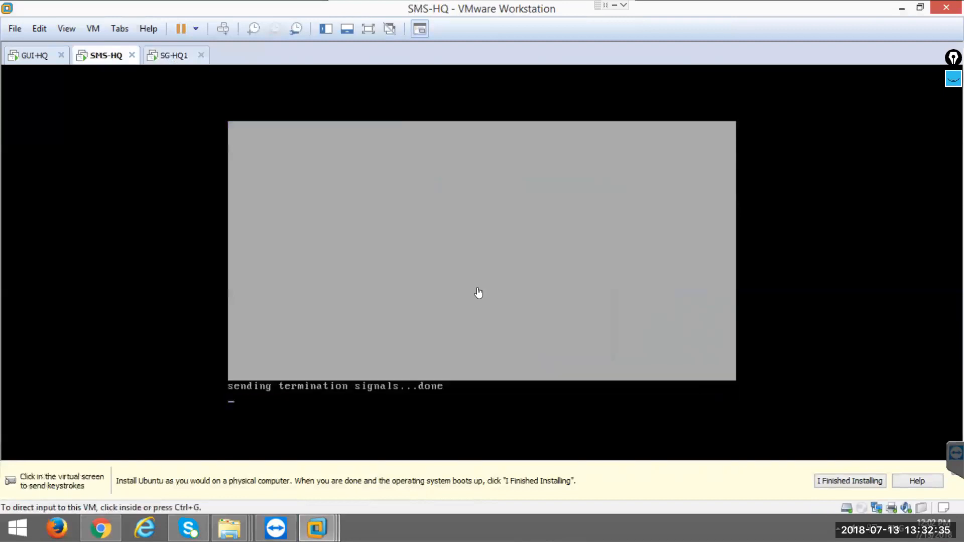
left_click(181, 56)
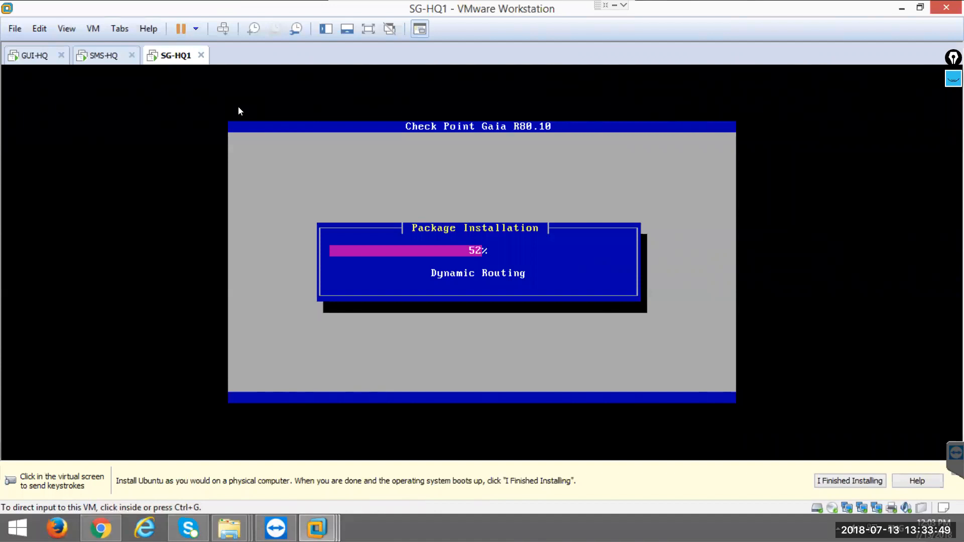
left_click(101, 50)
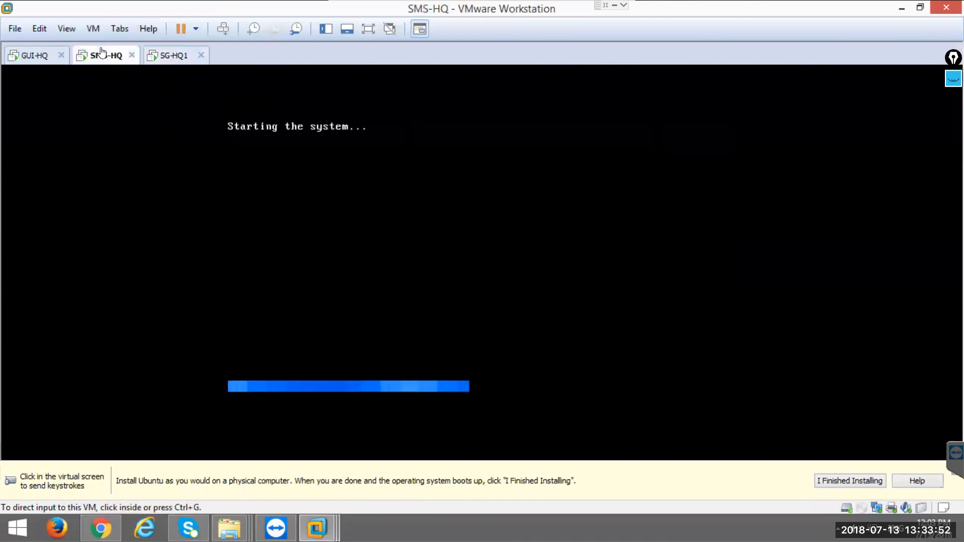
Watch SG-HQ1's package installation reach 92%, then return to SMS-HQ's login prompt
left_click(180, 56)
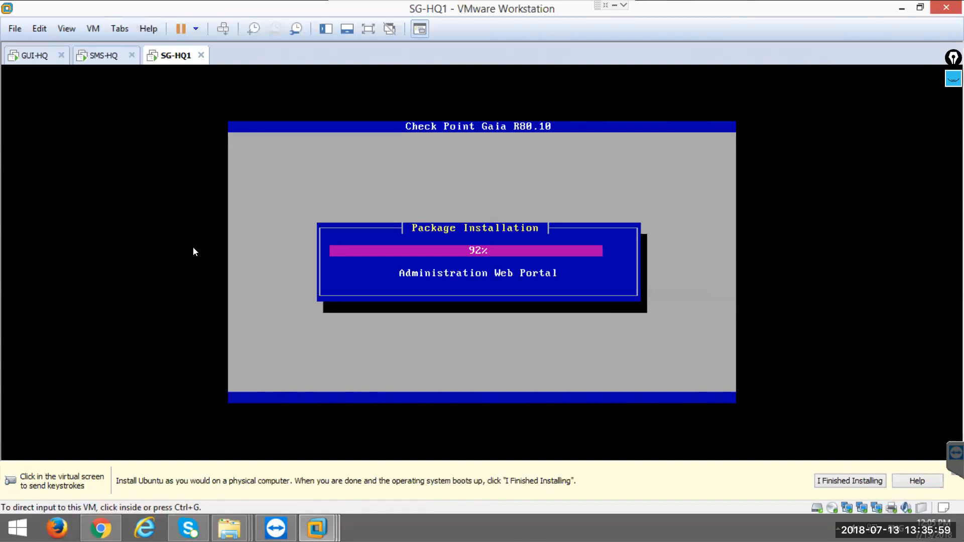
left_click(111, 57)
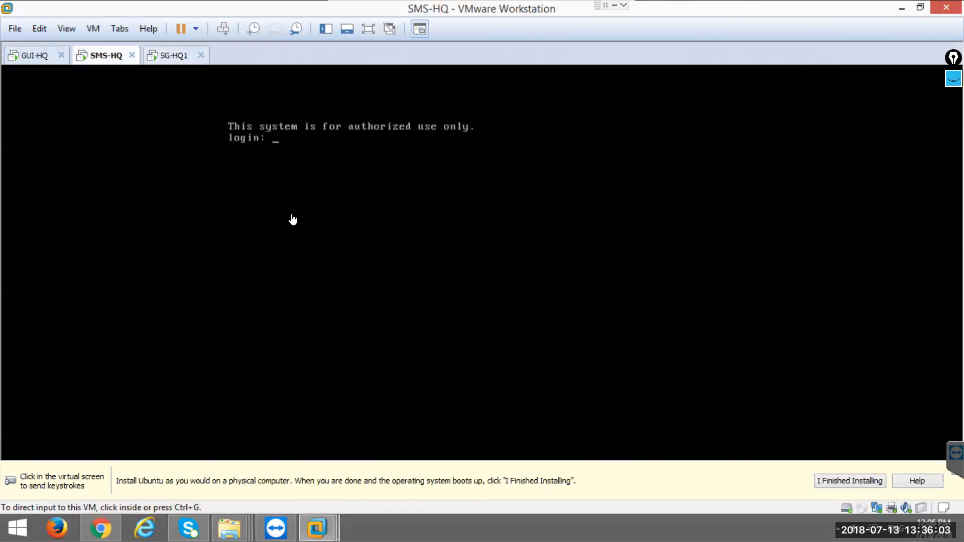
left_click(181, 61)
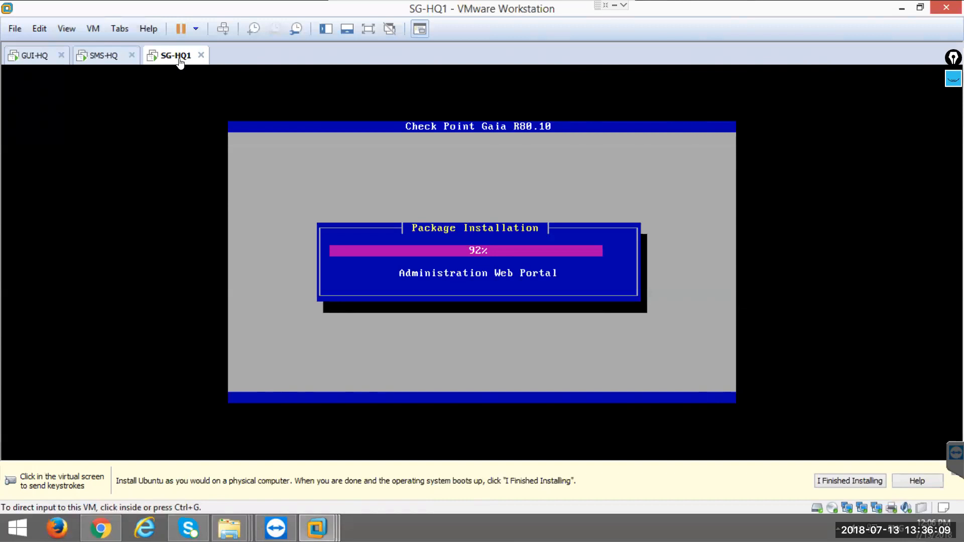
left_click(104, 57)
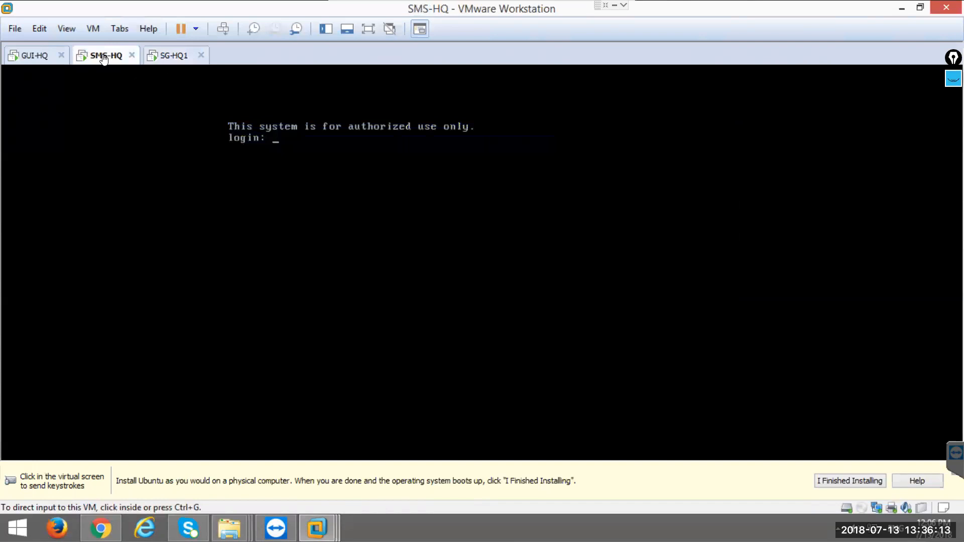
Sign in to the SMS-HQ console with the admin username and password
left_click(362, 141)
type("admin")
key("Return")
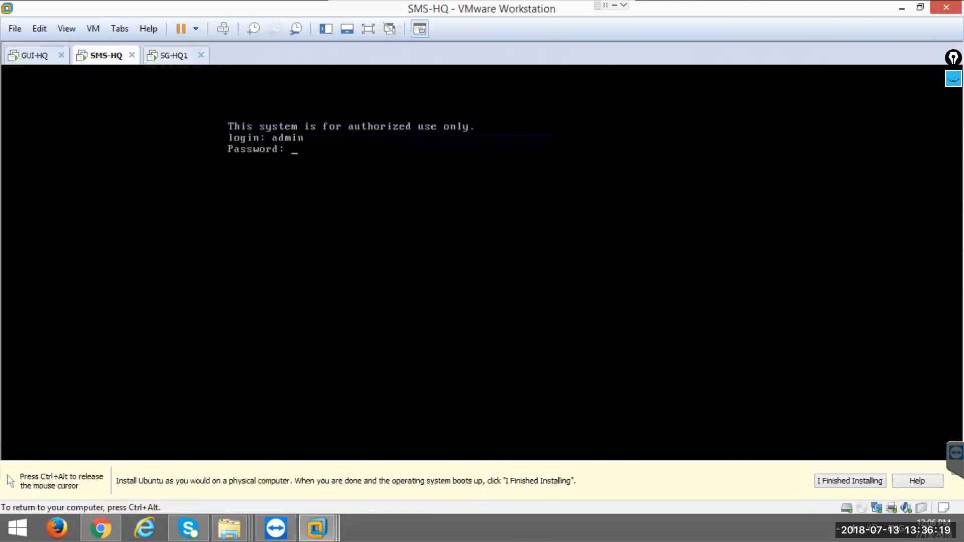
key("Return")
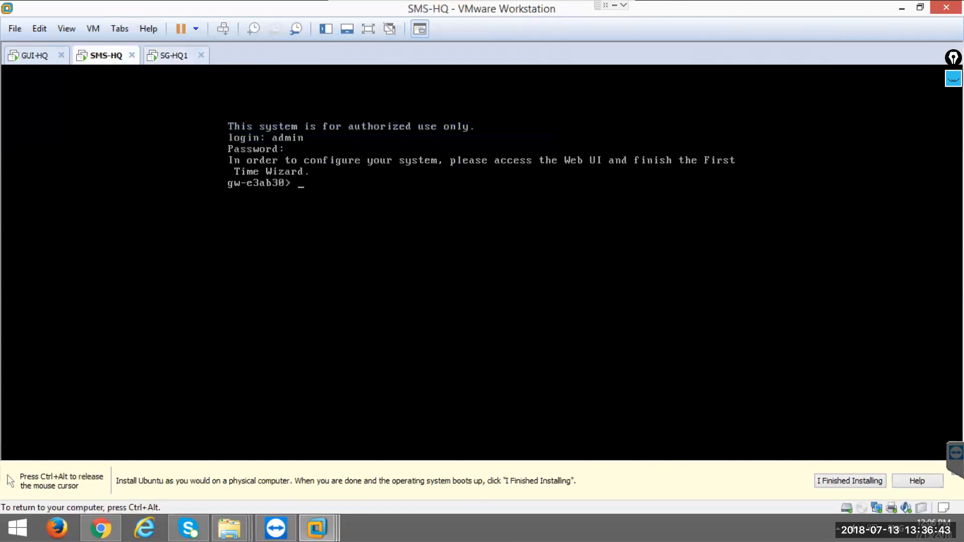
Run ping 192.168.1.10 from the SMS-HQ console
type("ping 192.168.1.10")
key("Return")
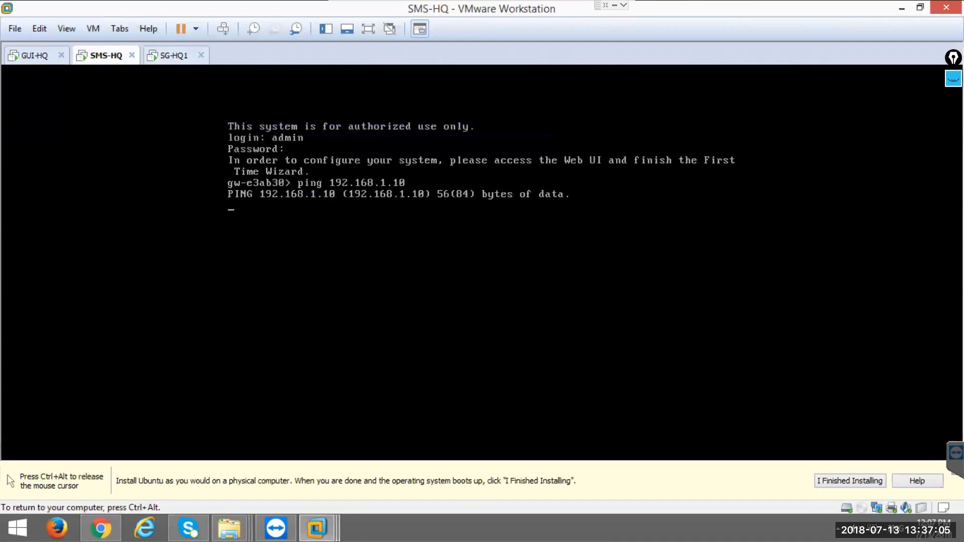
key("ctrl+alt")
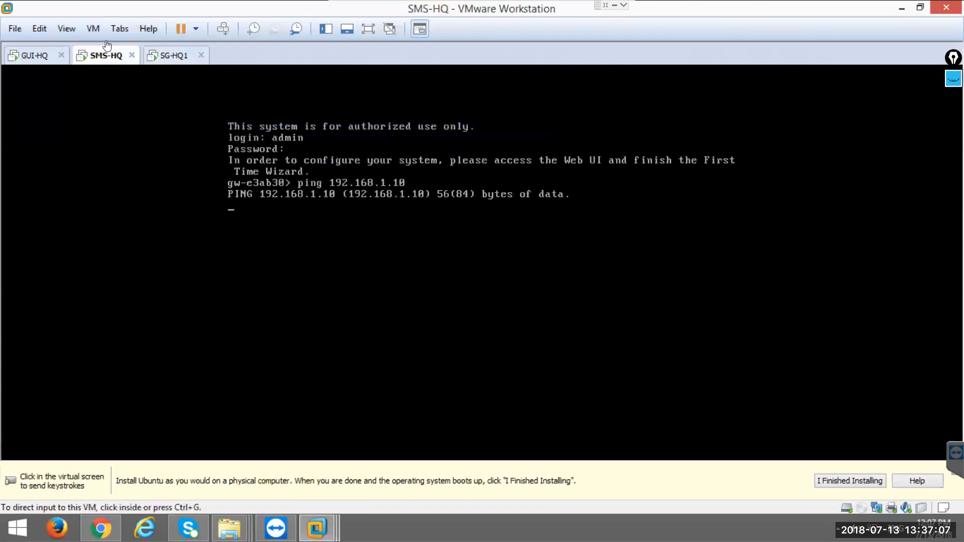
left_click(91, 29)
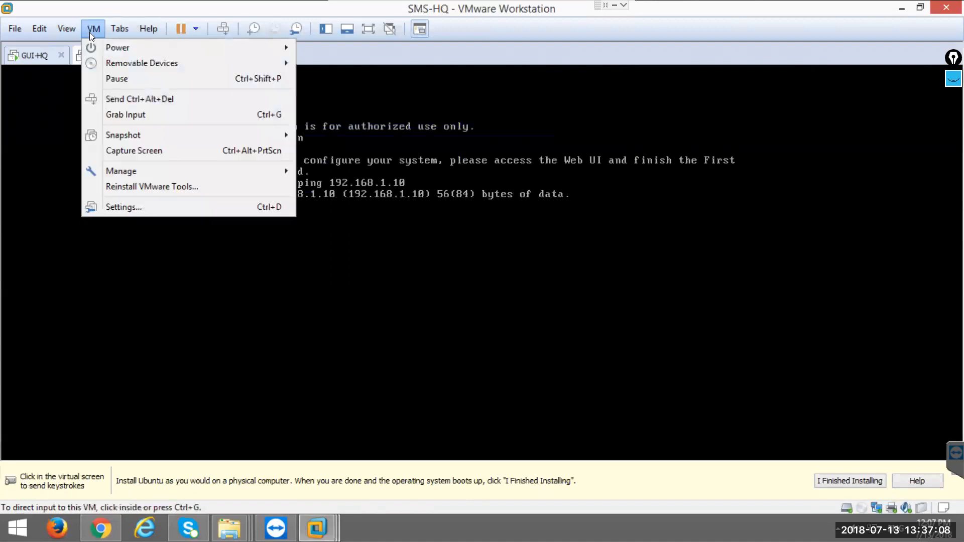
Bring up SMS-HQ's Network Adapter settings, still on NAT, and its Global LAN Segments list
left_click(133, 208)
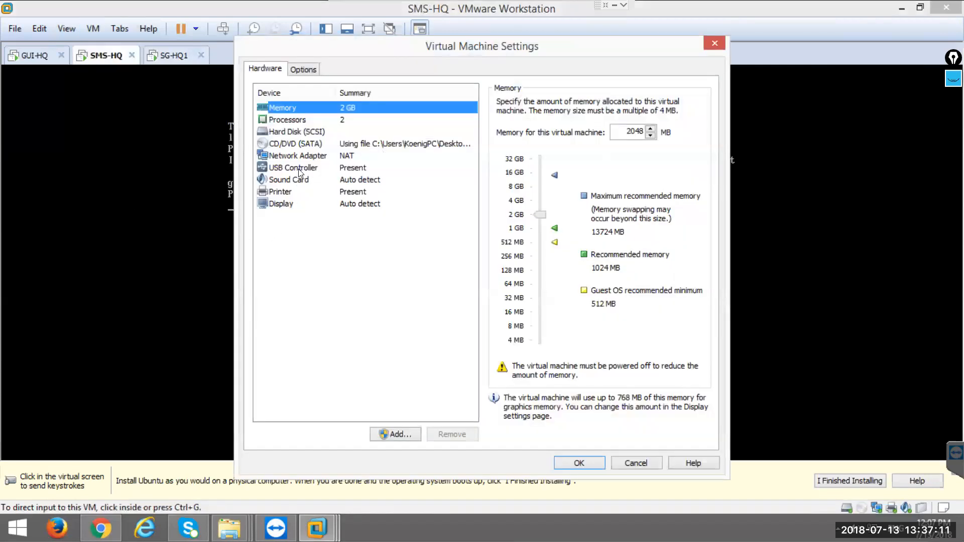
left_click(300, 158)
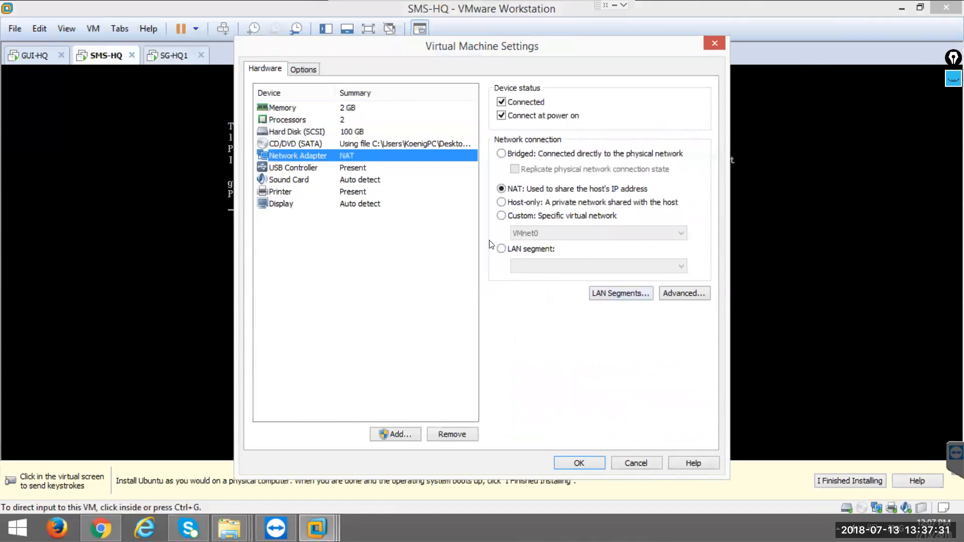
left_click(626, 298)
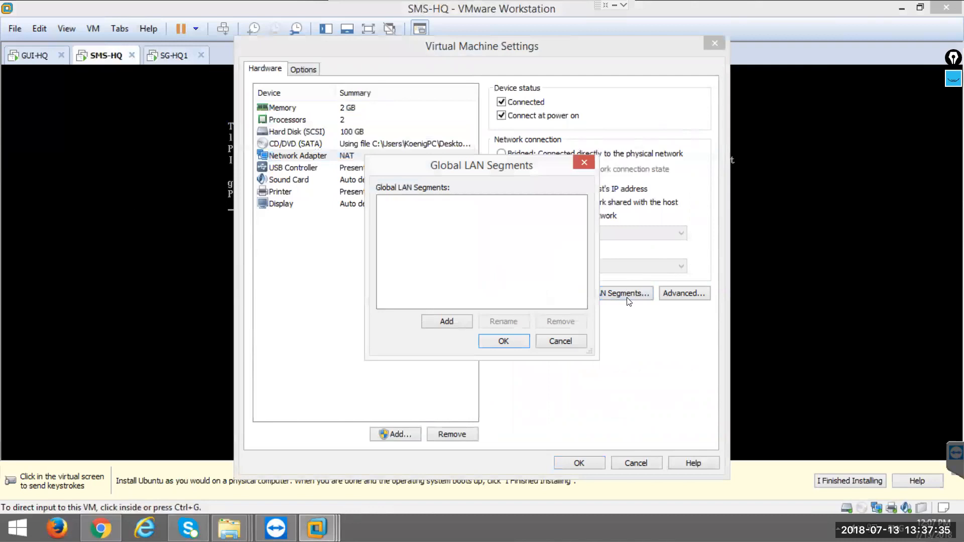
Add LAN segments HQ-IN, HQ-OUT and BR-IN
left_click(445, 321)
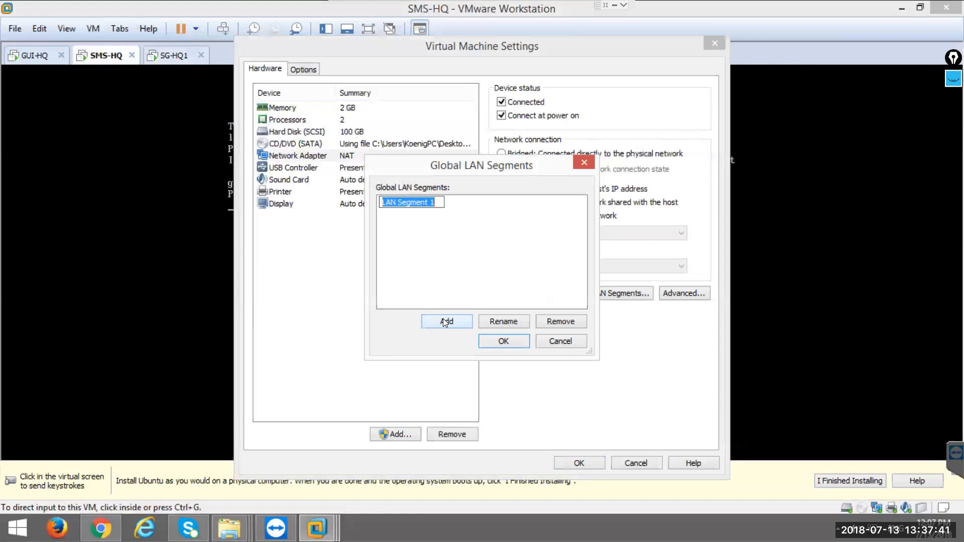
type("HQ")
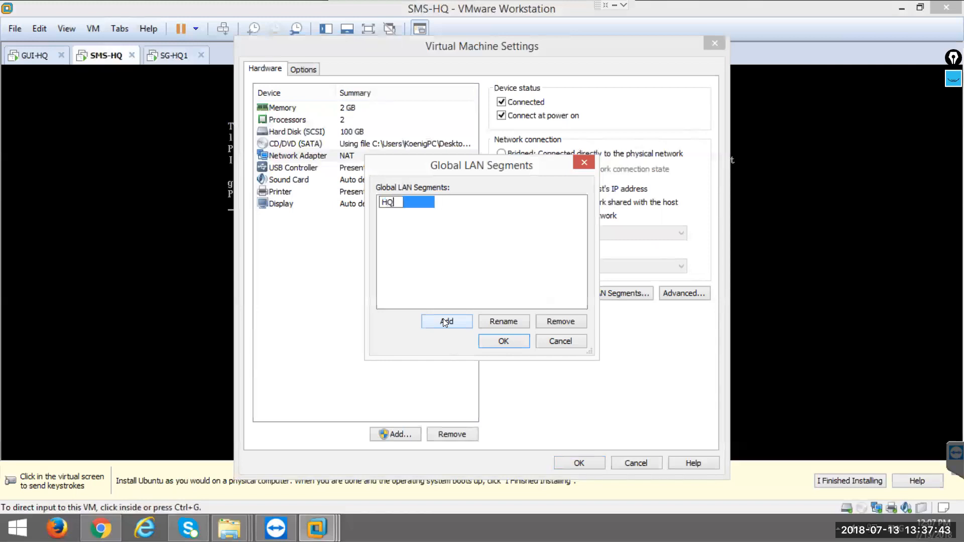
type("-IN")
left_click(442, 321)
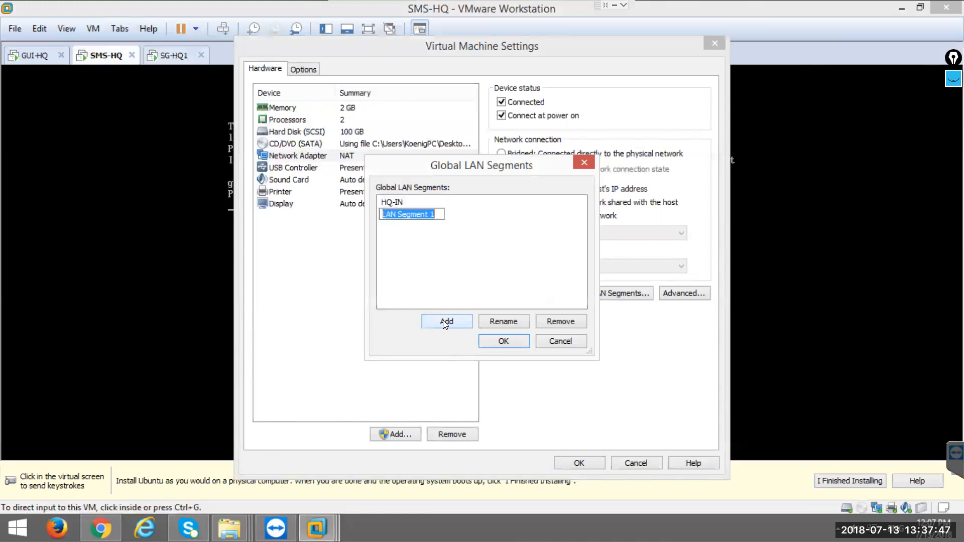
type("H")
type("-OUT")
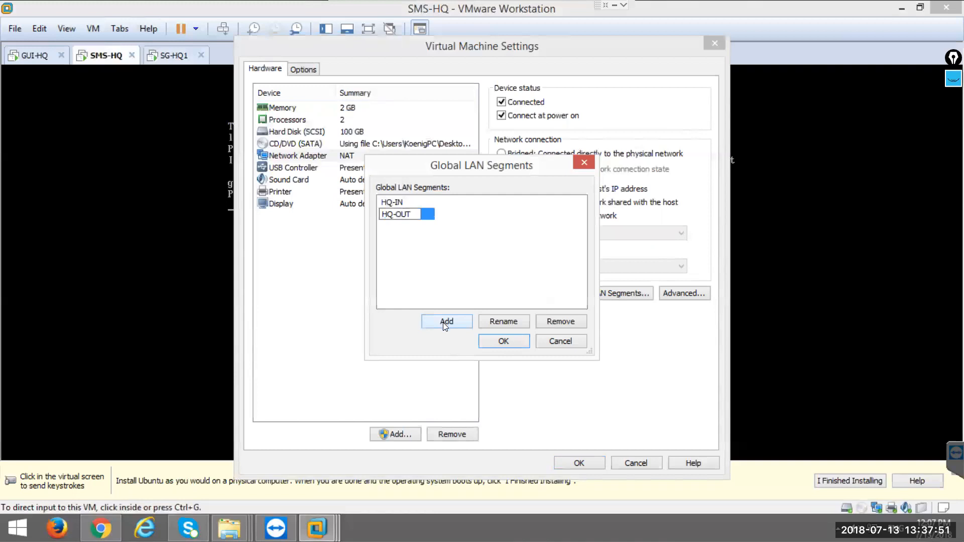
left_click(443, 322)
type("BR-IJ")
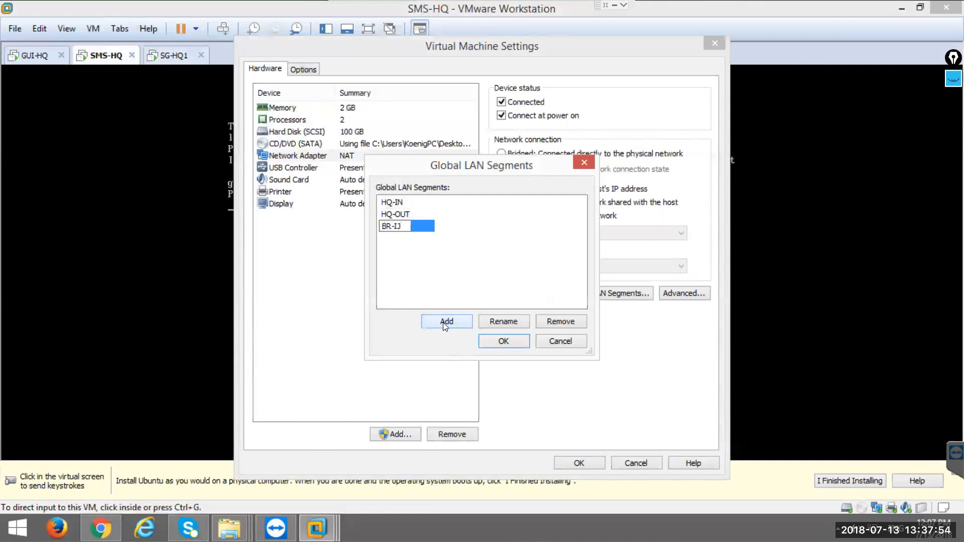
key("BackSpace")
type("N")
Add LAN segments BR-OUT, PUB and DMZ, then save the list and SMS-HQ settings
left_click(444, 322)
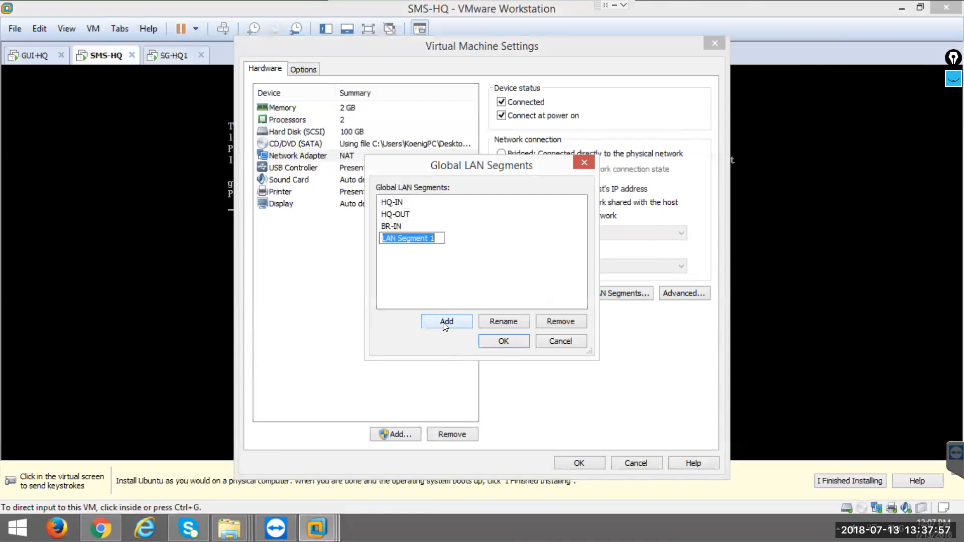
type("BR-")
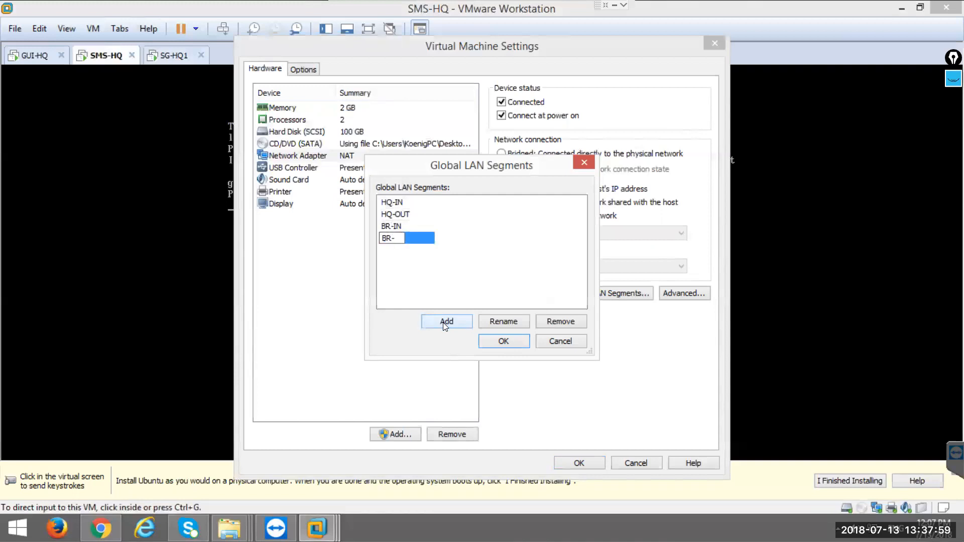
type("OUT")
left_click(443, 325)
type("PUB")
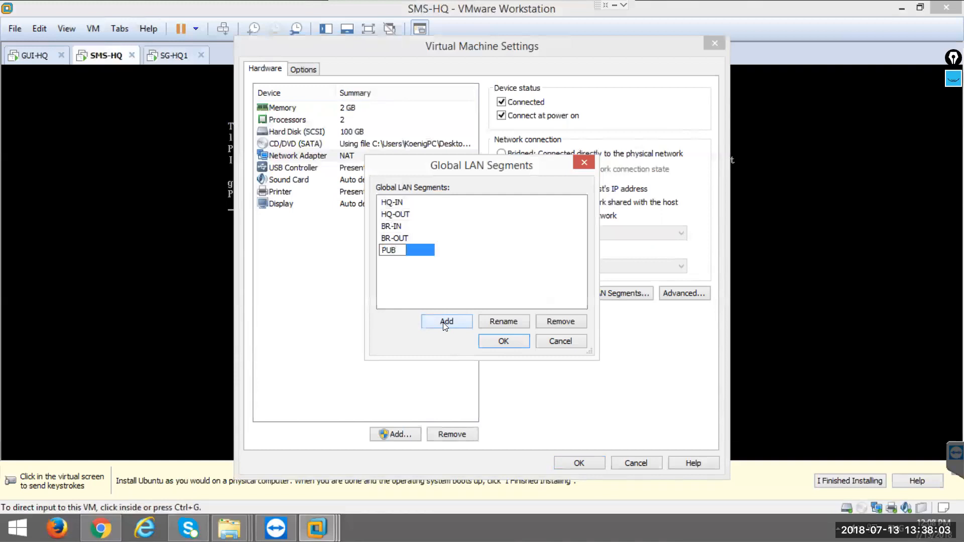
left_click(444, 324)
type("DMZ")
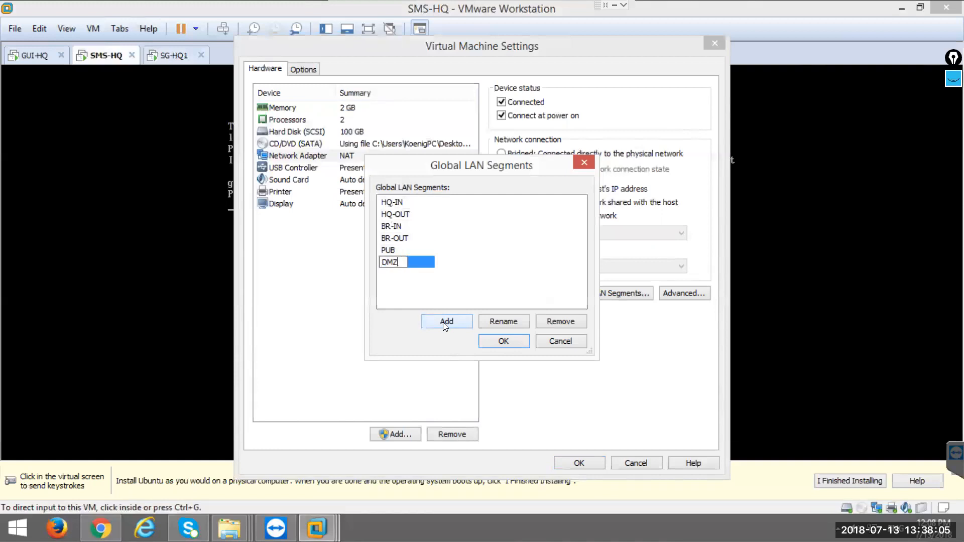
key("Return")
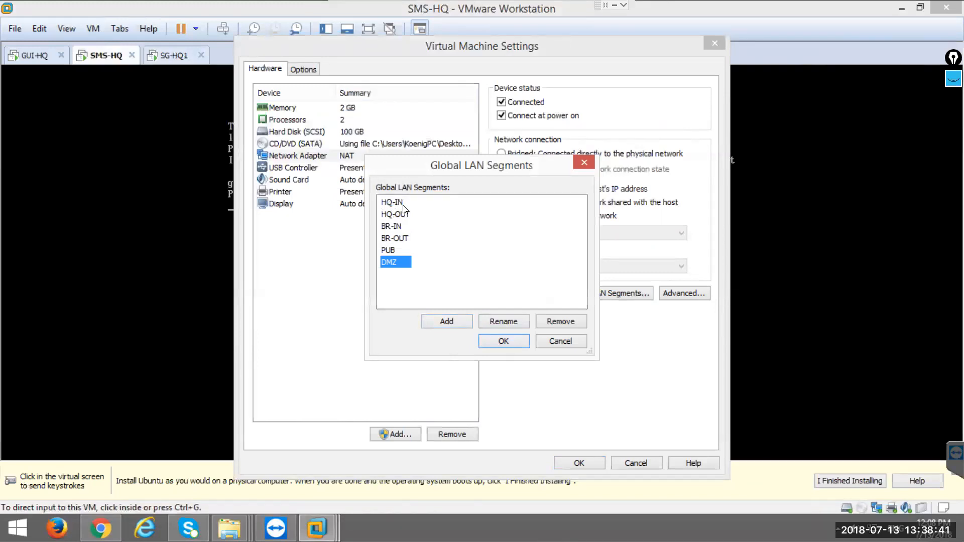
left_click(506, 341)
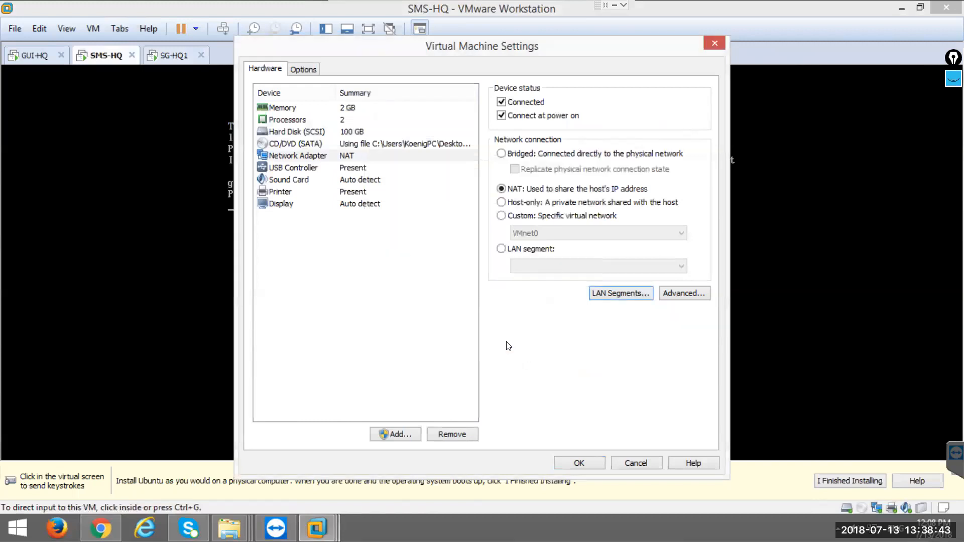
left_click(580, 463)
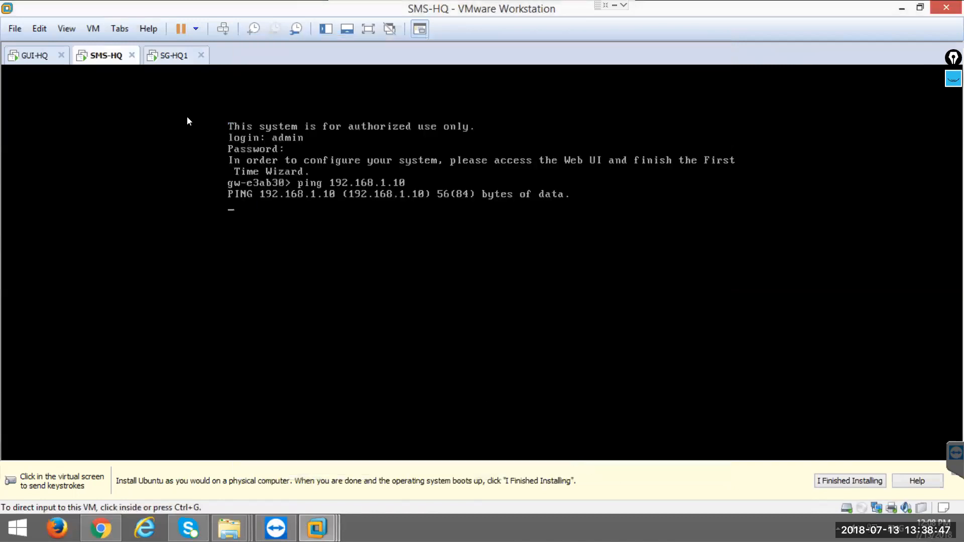
Put SMS-HQ's network adapter on LAN segment HQ-IN and save the settings
right_click(111, 60)
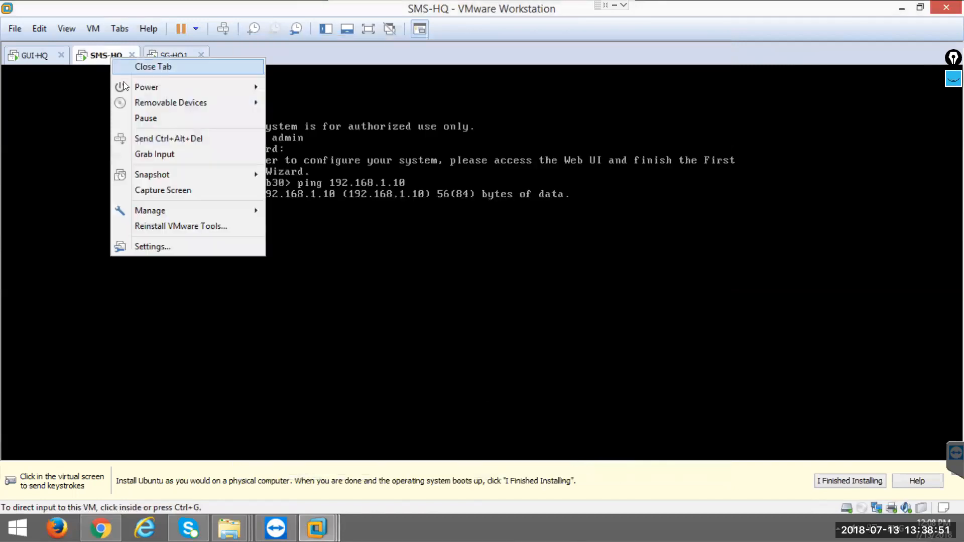
left_click(153, 247)
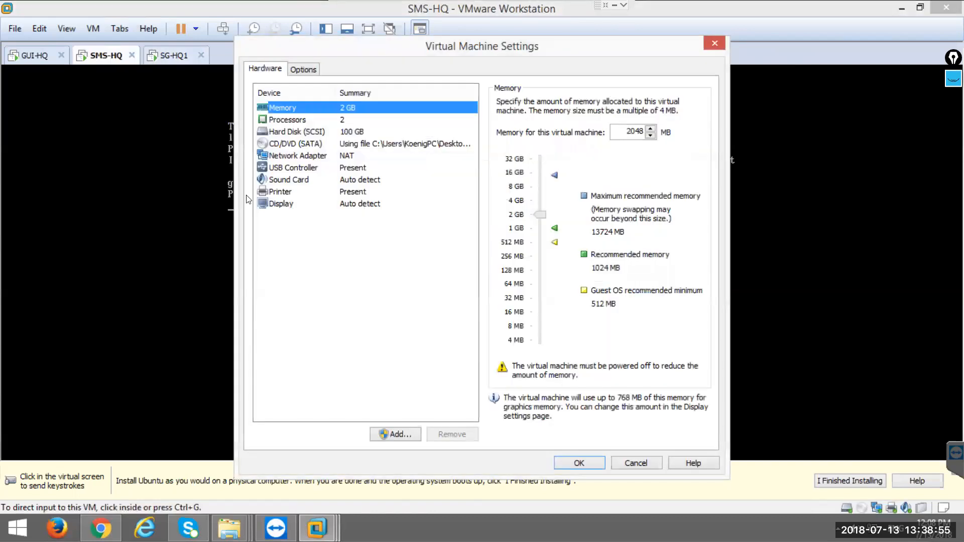
left_click(299, 157)
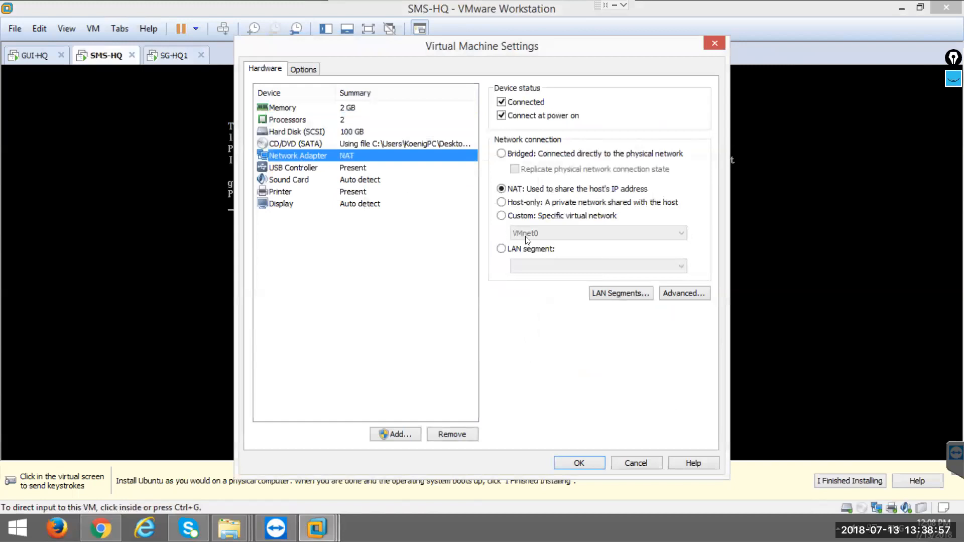
left_click(502, 250)
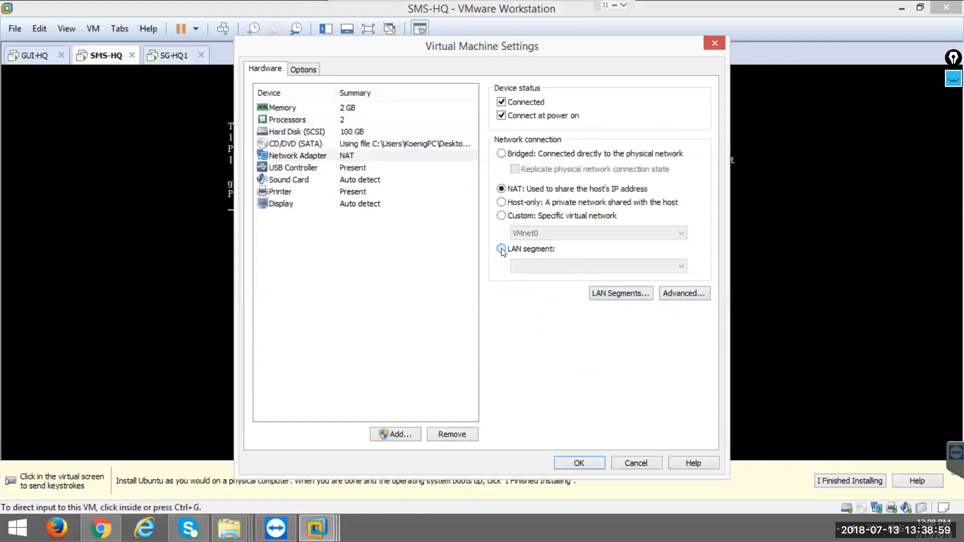
left_click(680, 268)
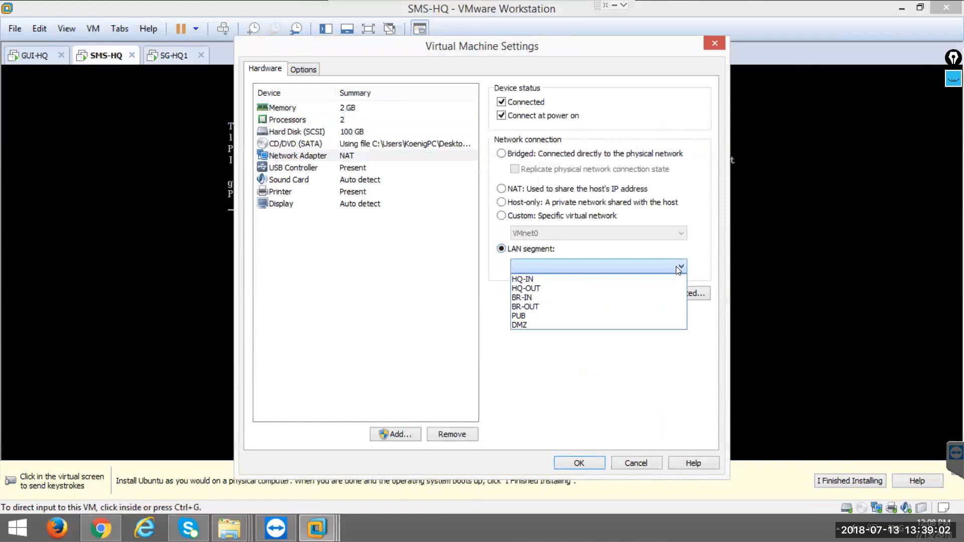
left_click(526, 279)
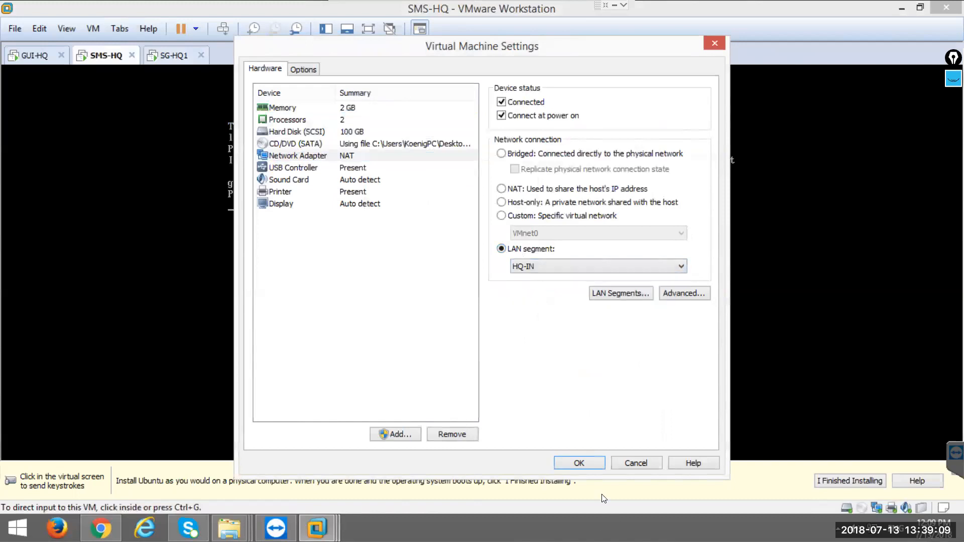
left_click(581, 463)
left_click(34, 60)
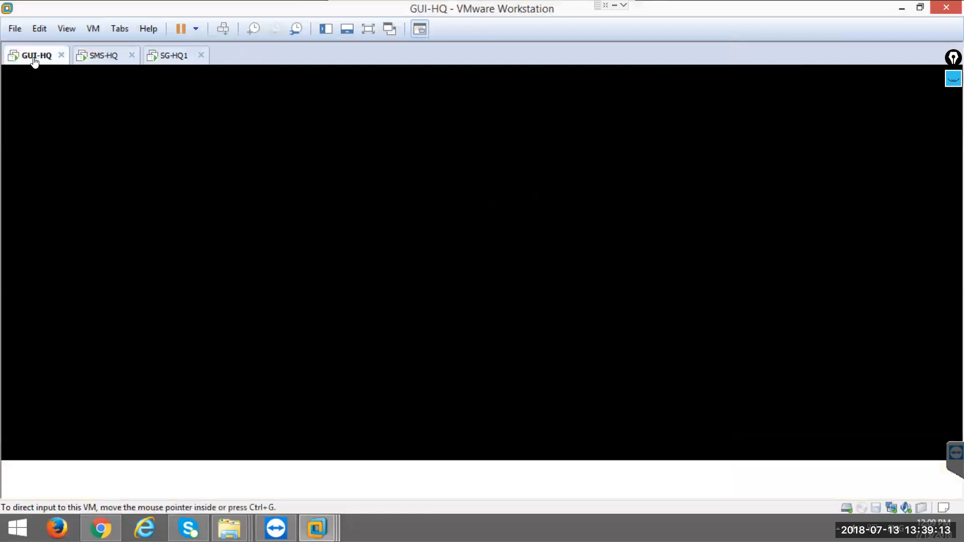
Switch GUI-HQ's network adapter from NAT to LAN segment HQ-IN
right_click(33, 58)
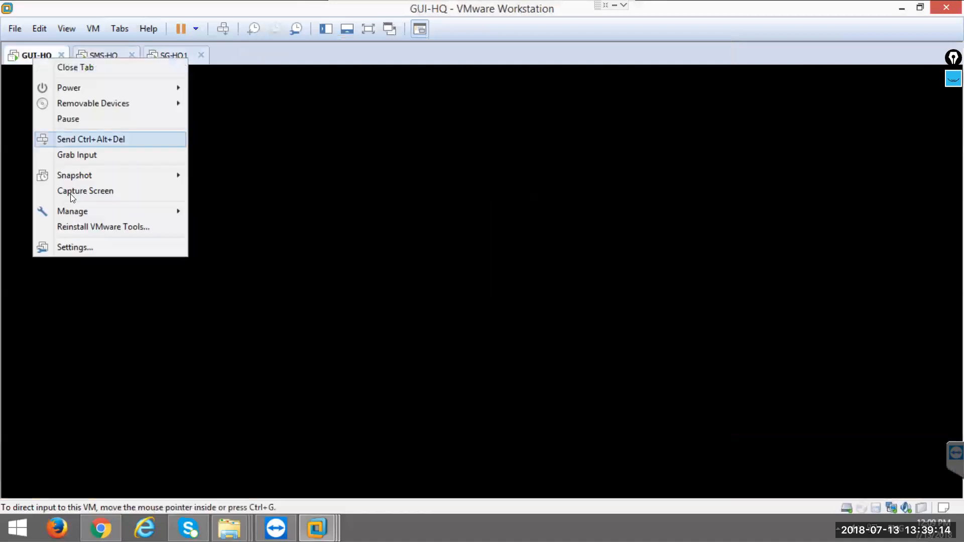
left_click(74, 247)
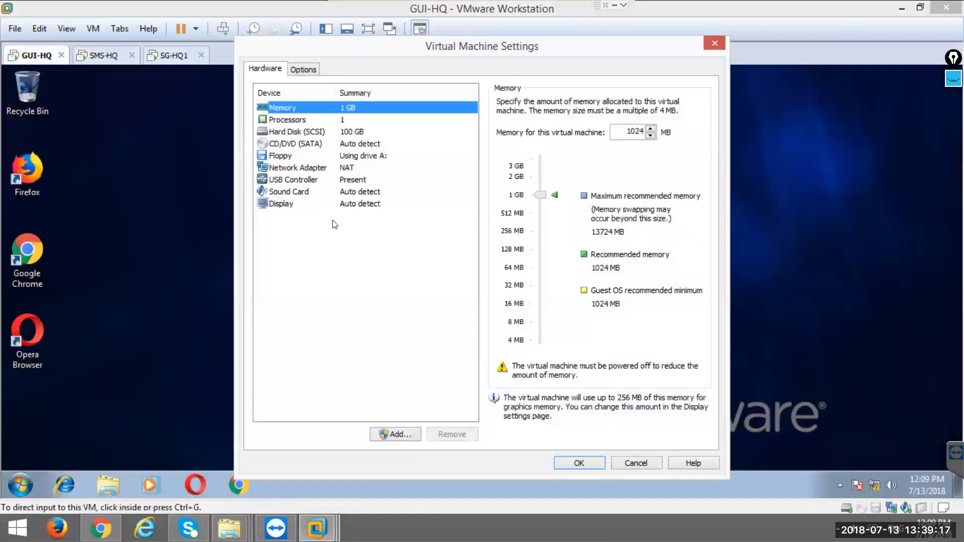
left_click(321, 169)
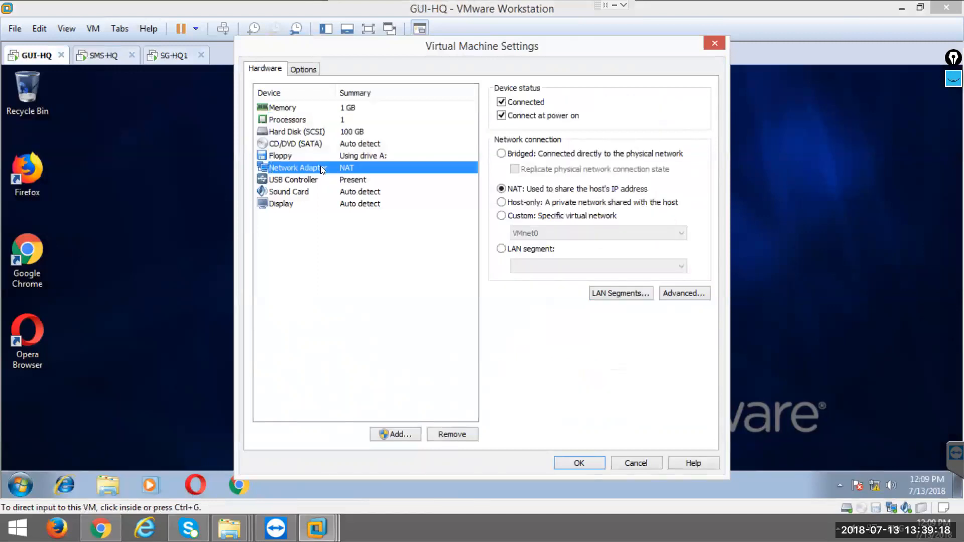
left_click(501, 249)
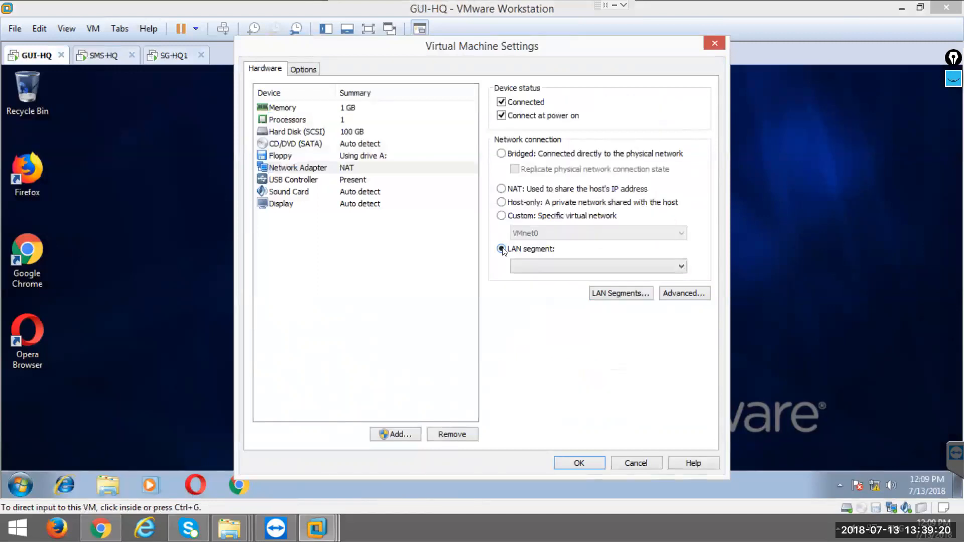
left_click(534, 267)
left_click(528, 279)
left_click(577, 462)
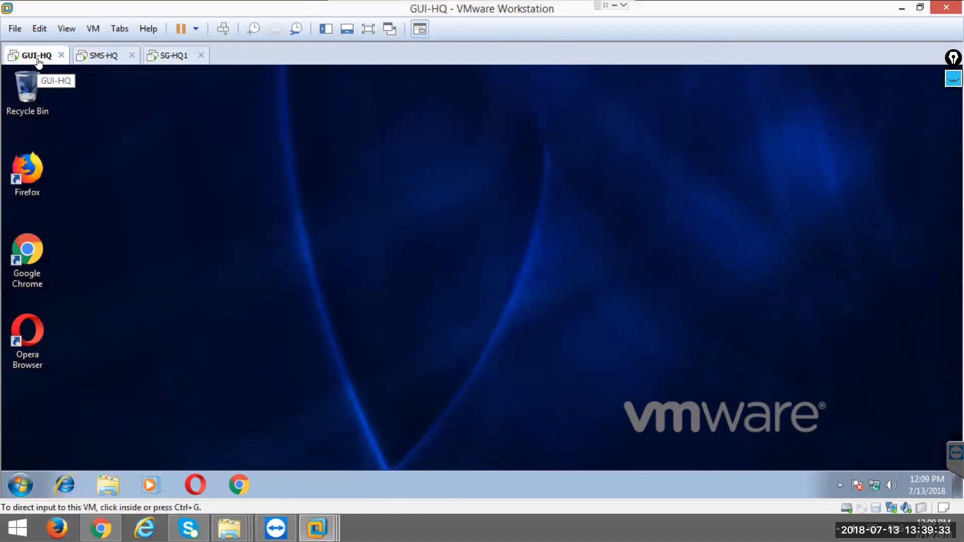
left_click(118, 56)
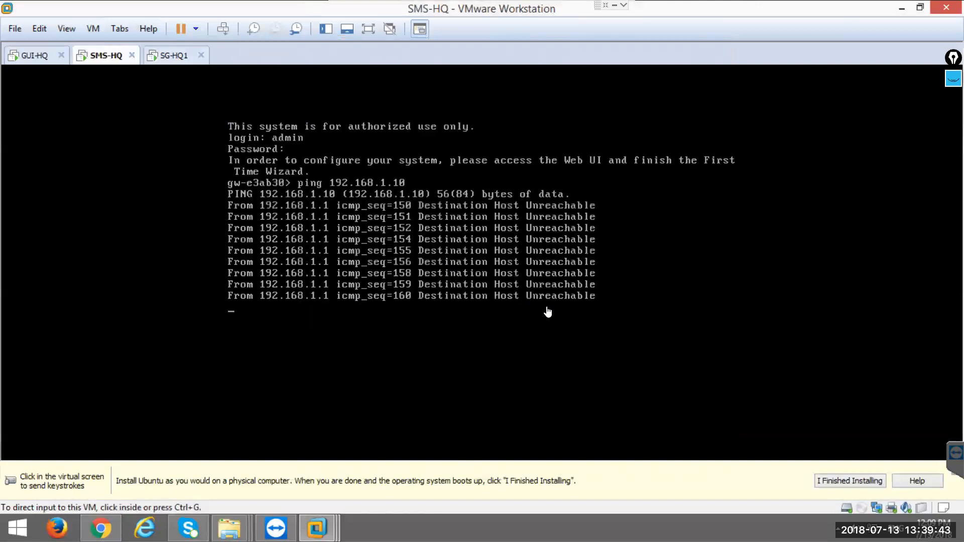
Stop the failing ping on SMS-HQ and rerun ping 192.168.1.10
left_click(372, 206)
key("ctrl+c")
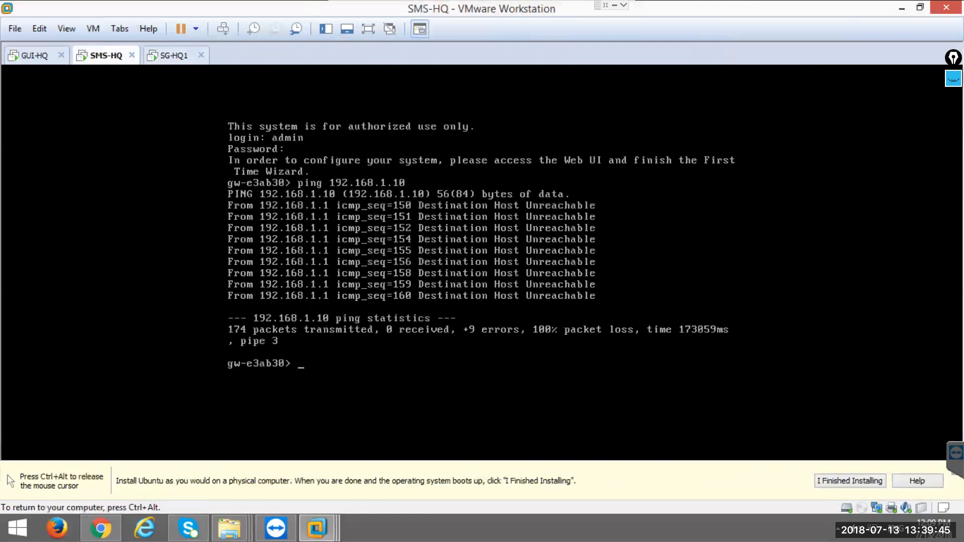
key("Up")
key("Return")
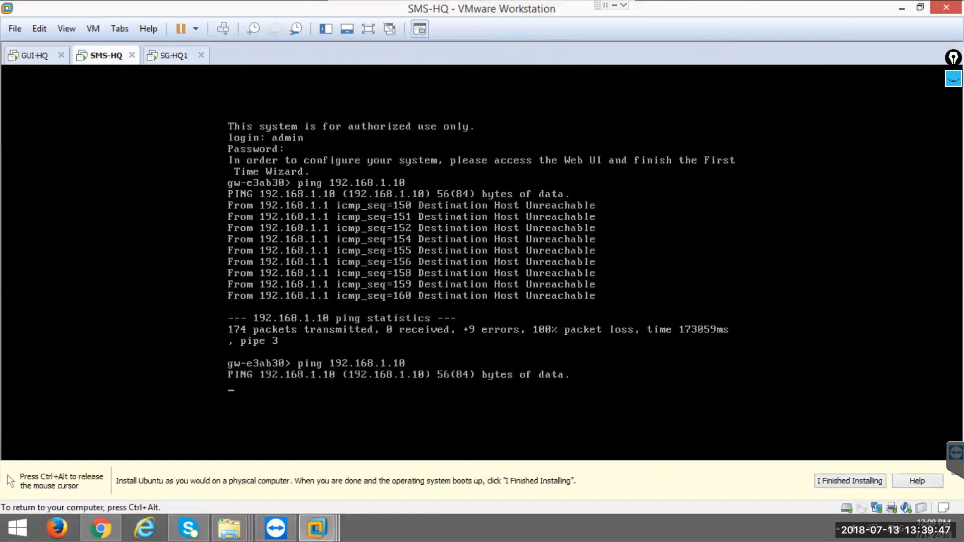
key("ctrl+alt")
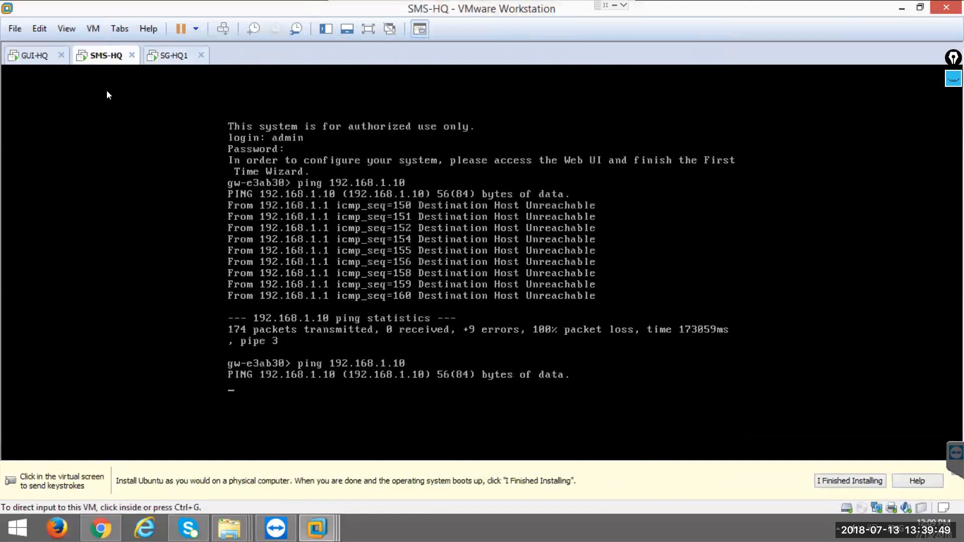
Review SMS-HQ's network adapter settings and close them
right_click(113, 59)
left_click(168, 244)
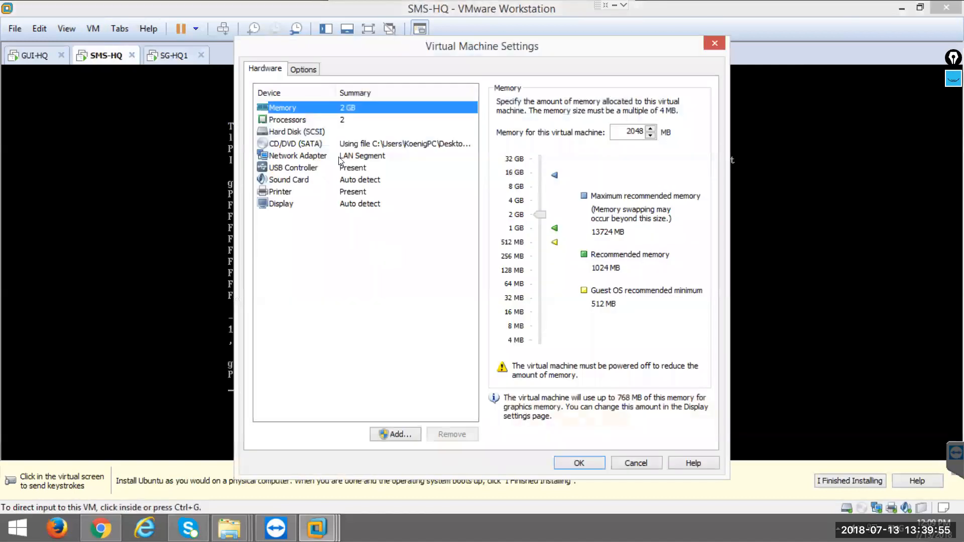
left_click(312, 156)
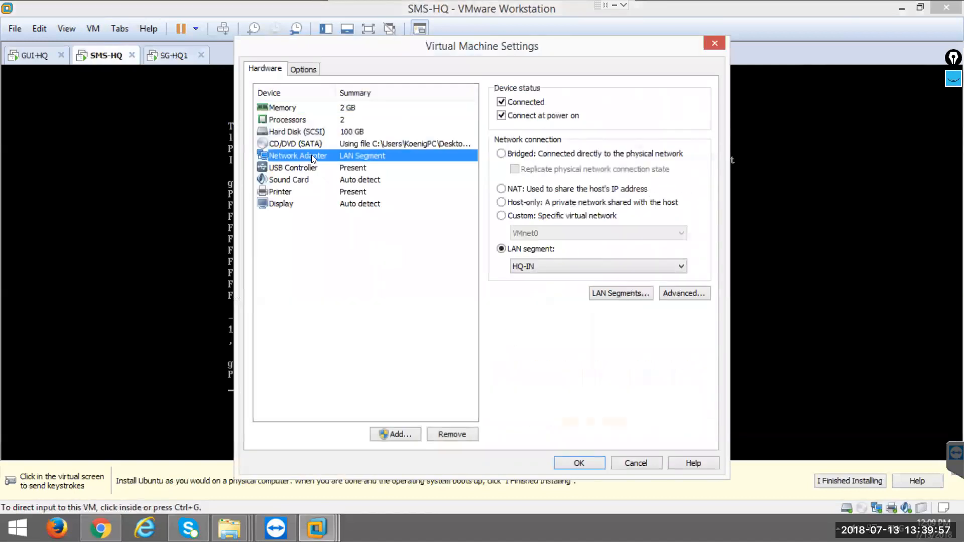
left_click(579, 463)
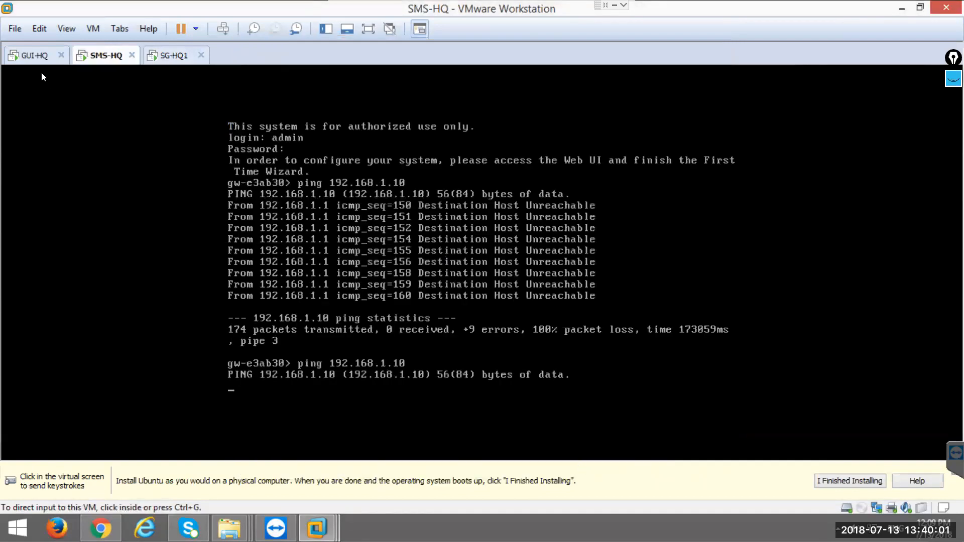
Confirm GUI-HQ's network adapter is on LAN segment HQ-IN
left_click(39, 57)
right_click(39, 57)
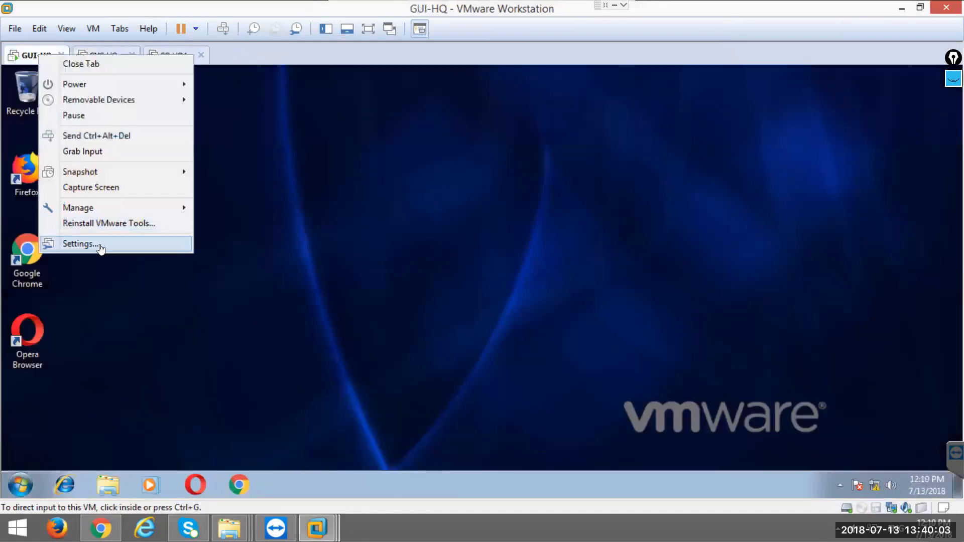
left_click(99, 244)
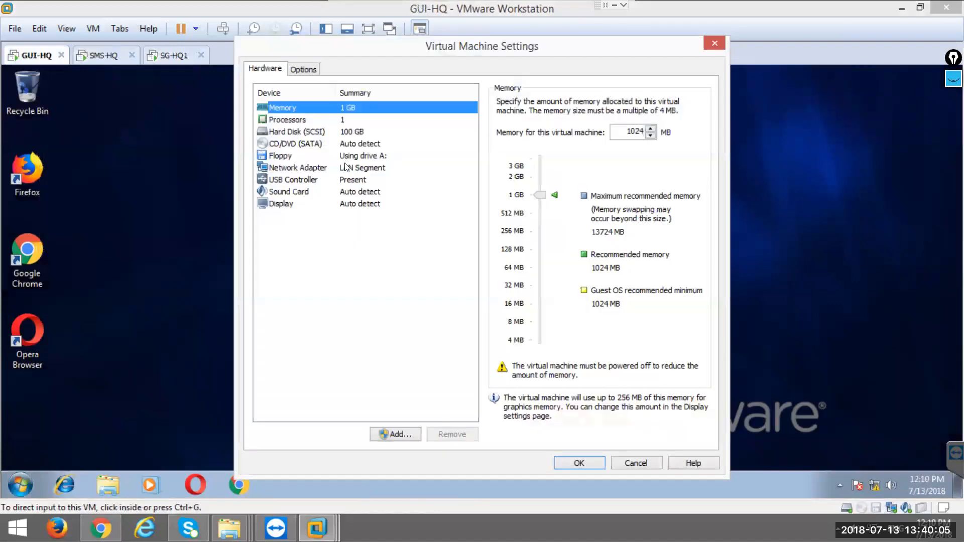
left_click(346, 168)
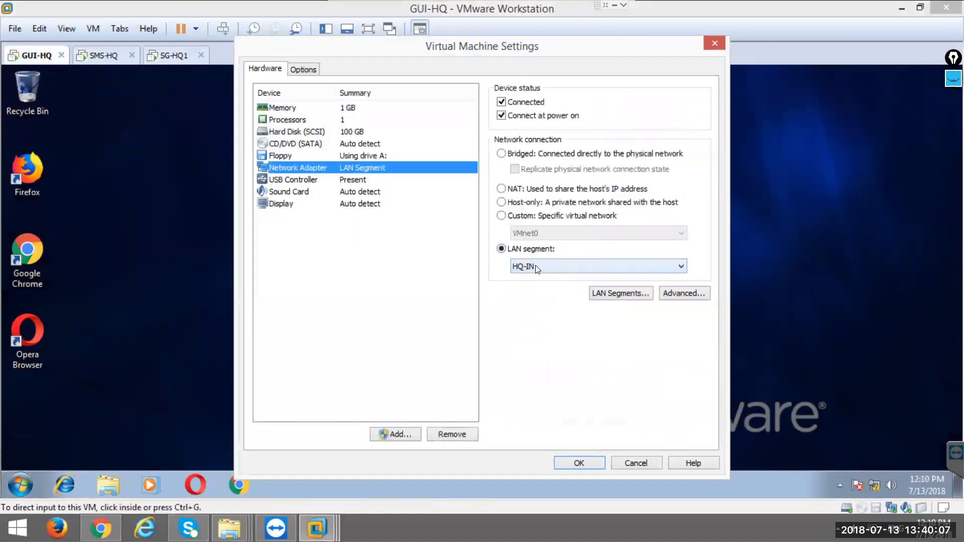
left_click(580, 463)
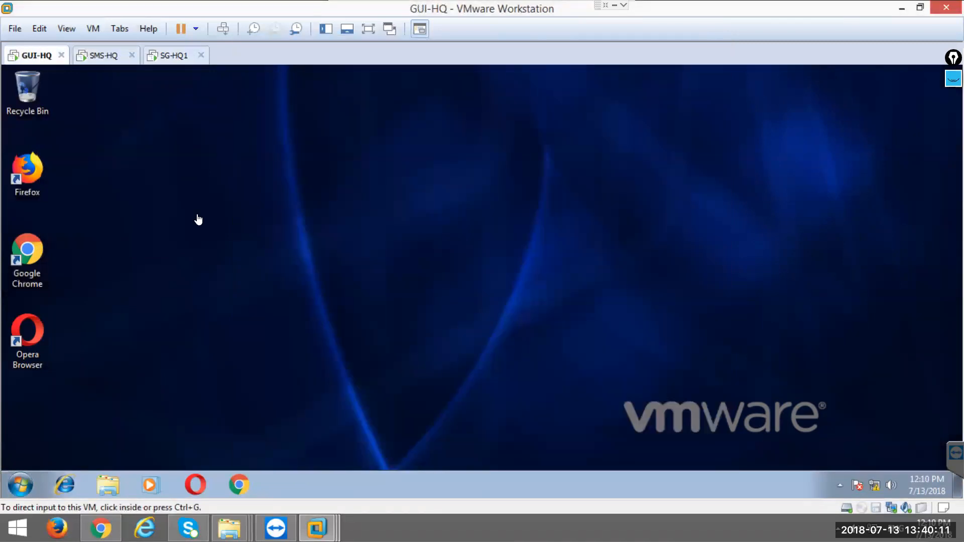
On GUI-HQ, turn off Windows Firewall for both private and public networks
left_click(26, 483)
left_click(26, 483)
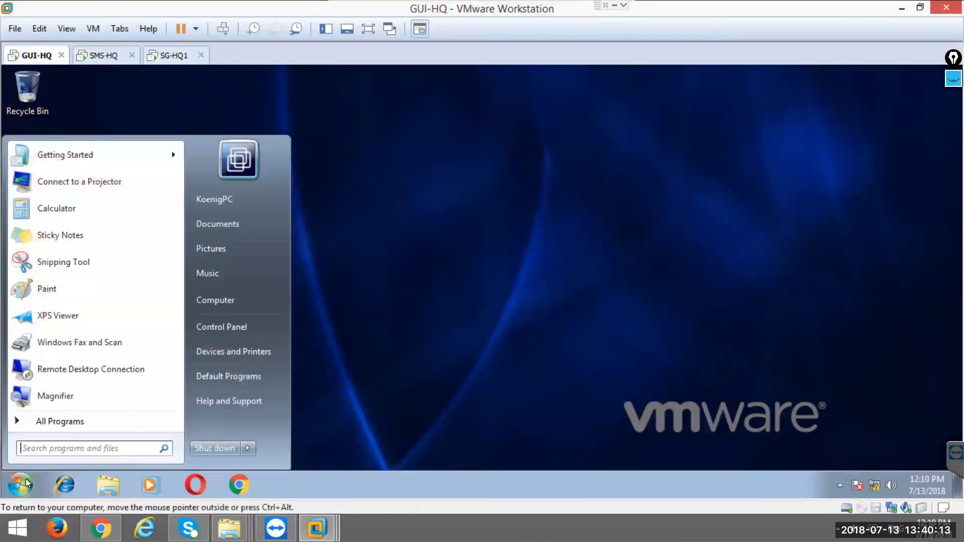
left_click(69, 445)
left_click(232, 324)
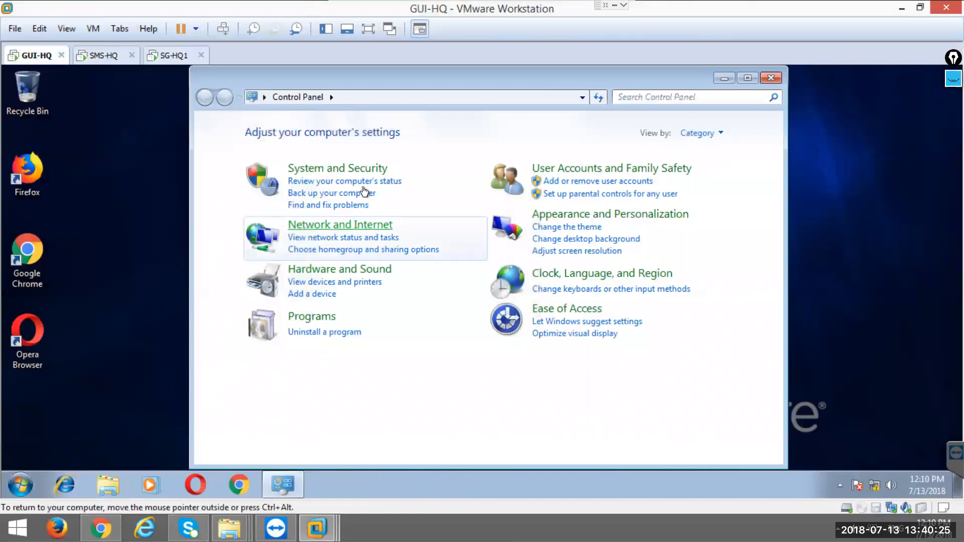
left_click(341, 170)
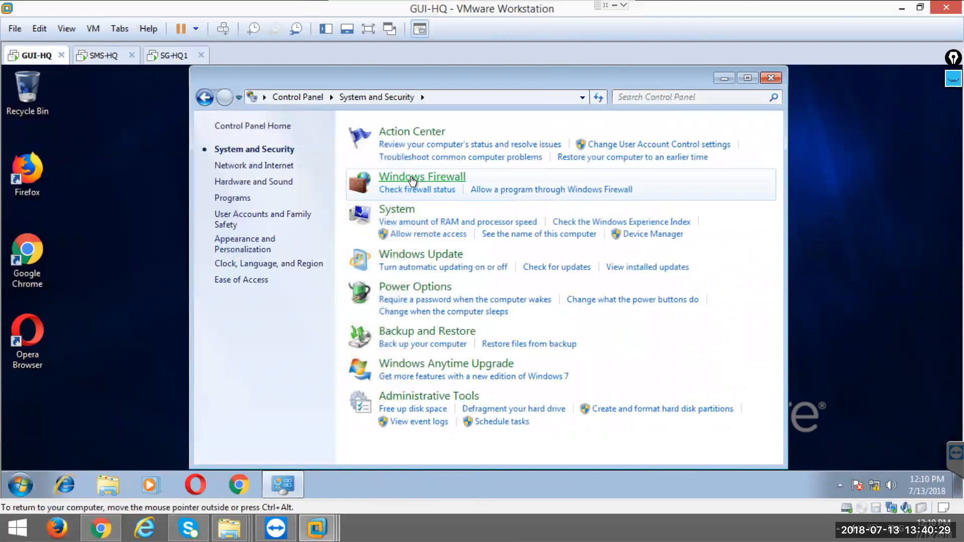
left_click(412, 178)
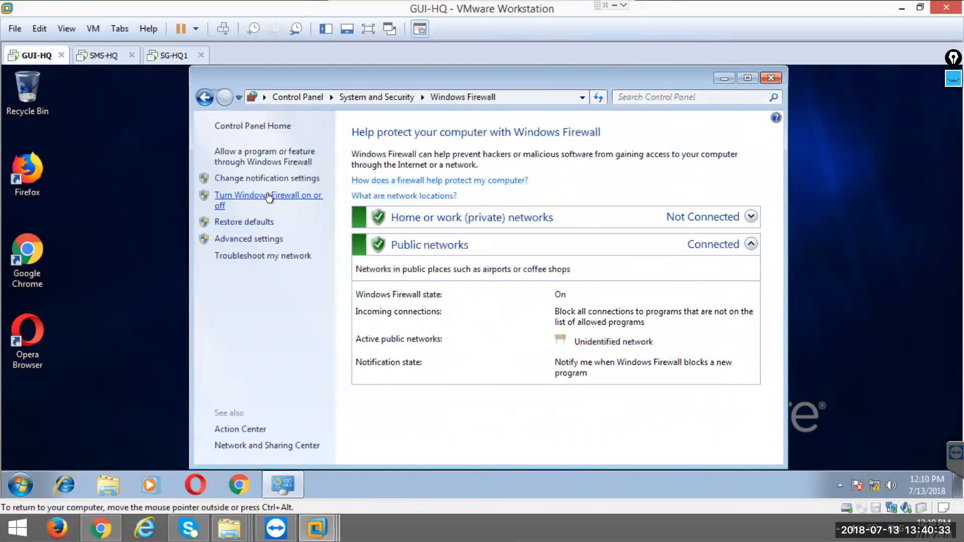
left_click(268, 196)
left_click(326, 241)
left_click(327, 327)
left_click(605, 451)
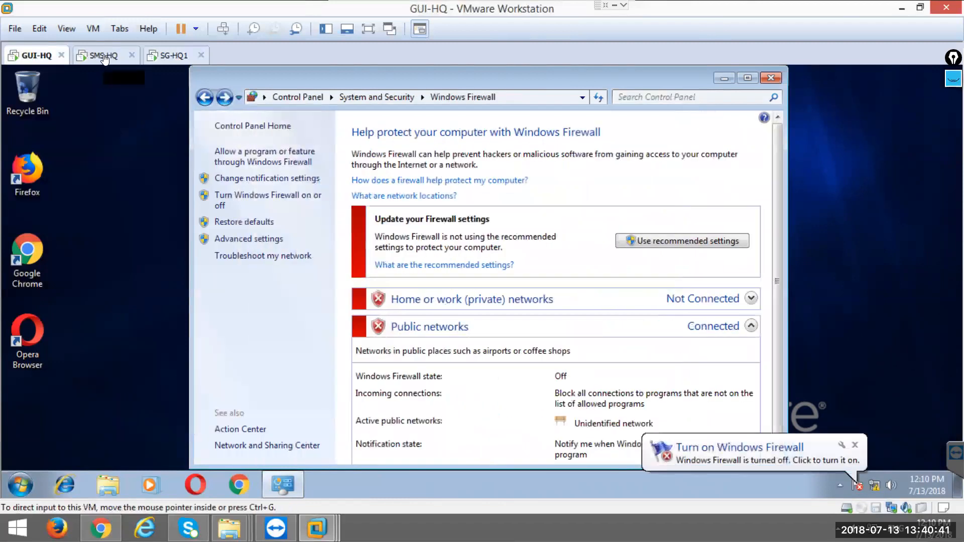
Stop the now-succeeding ping on SMS-HQ and close GUI-HQ's Windows Firewall window
left_click(104, 56)
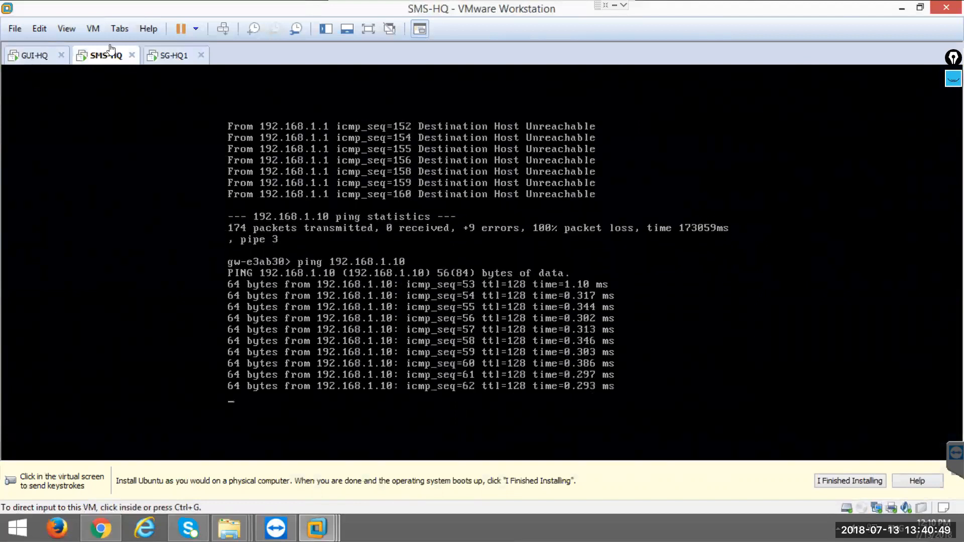
left_click(390, 348)
key("ctrl+c")
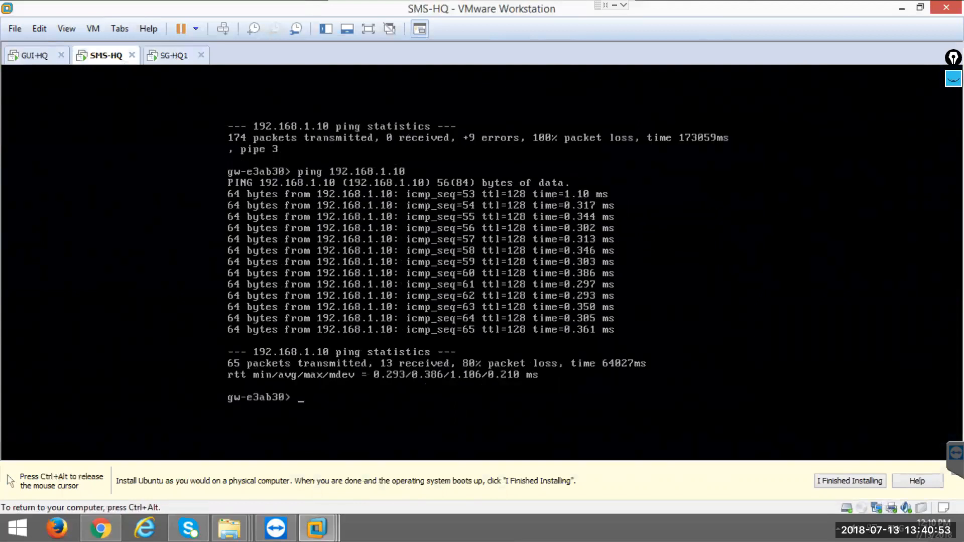
key("ctrl+alt")
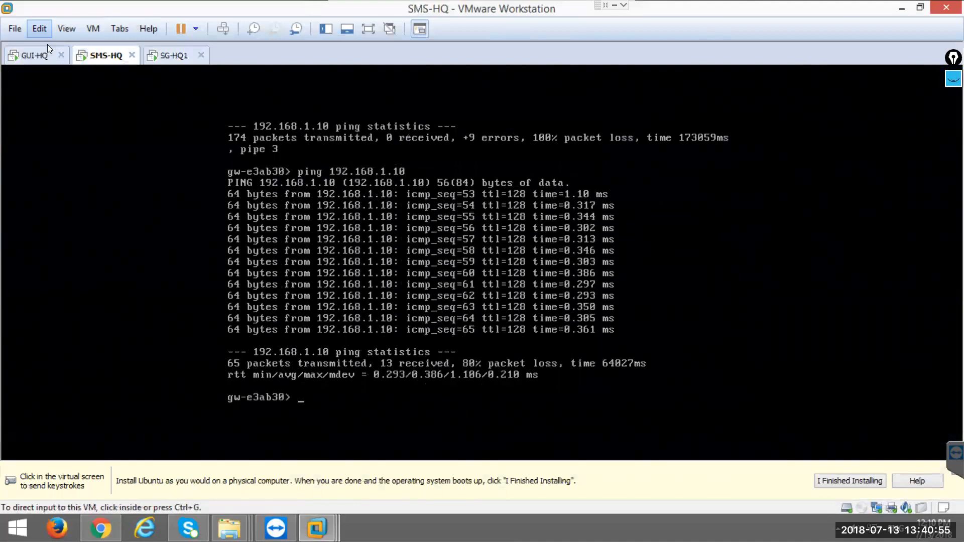
left_click(39, 59)
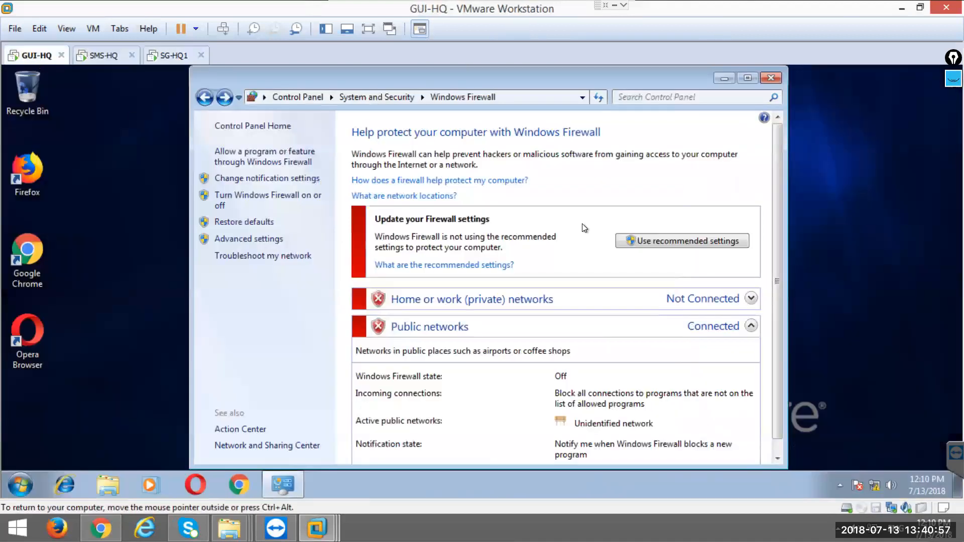
left_click(770, 78)
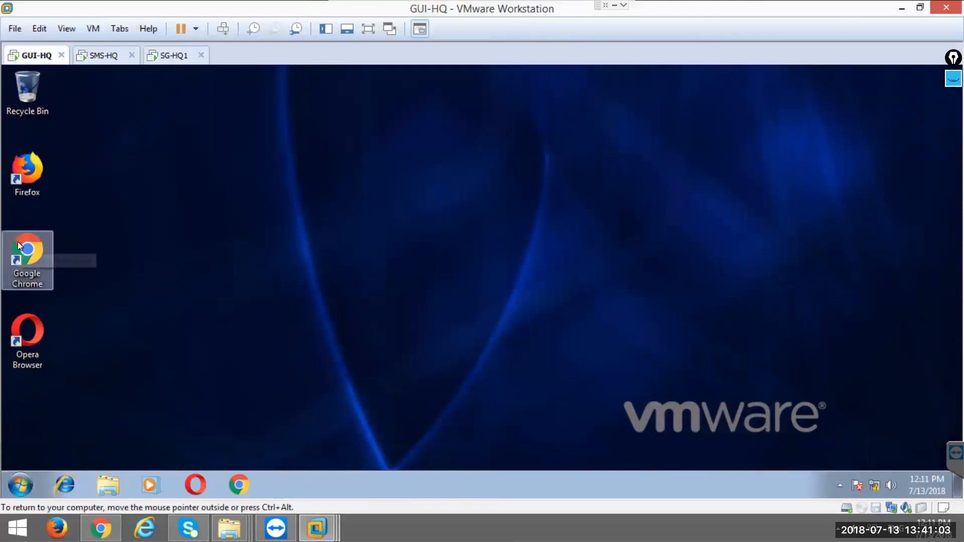
double_click(26, 336)
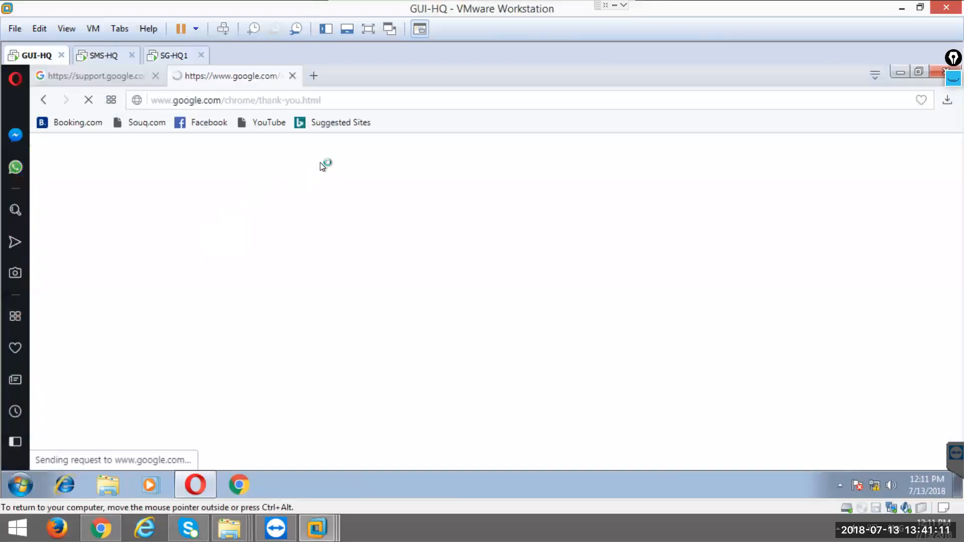
left_click(293, 76)
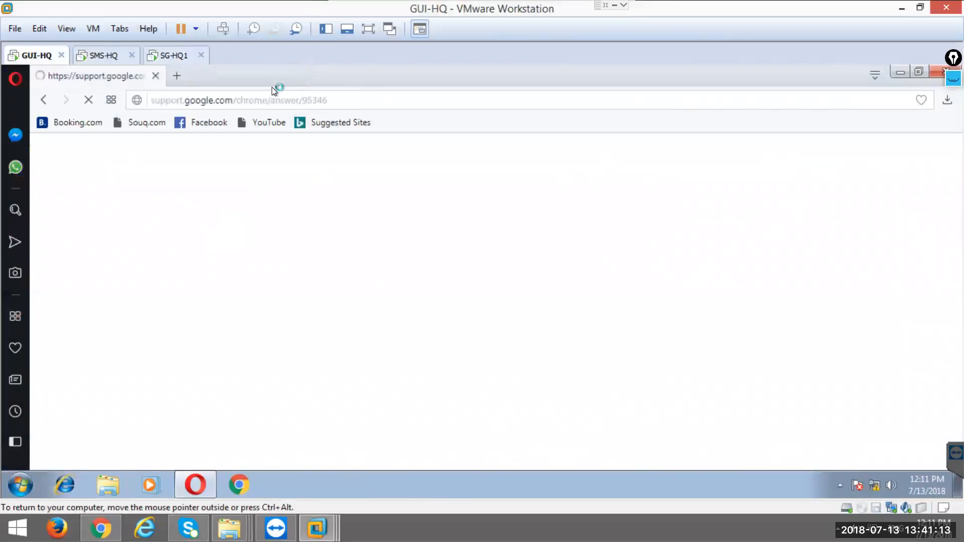
left_click_drag(354, 100, 7, 109)
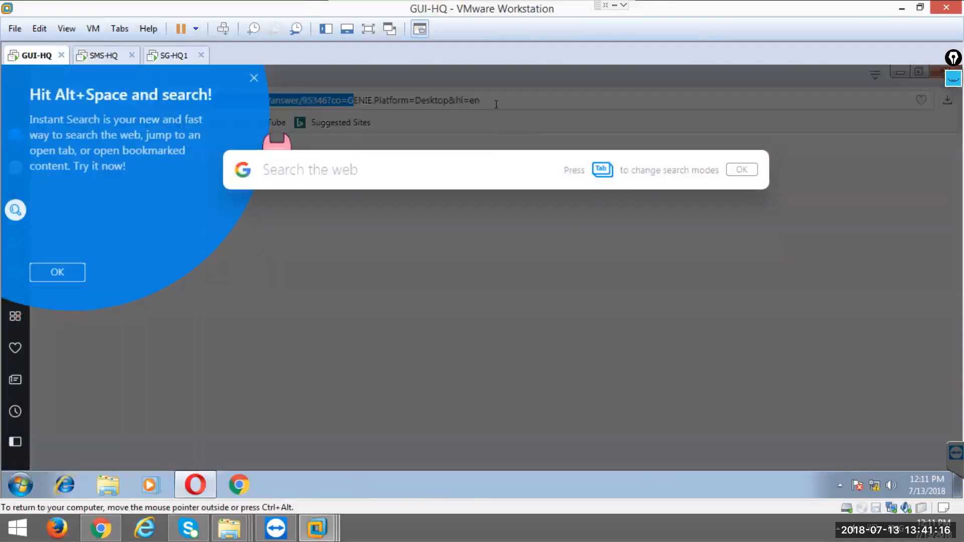
left_click(63, 272)
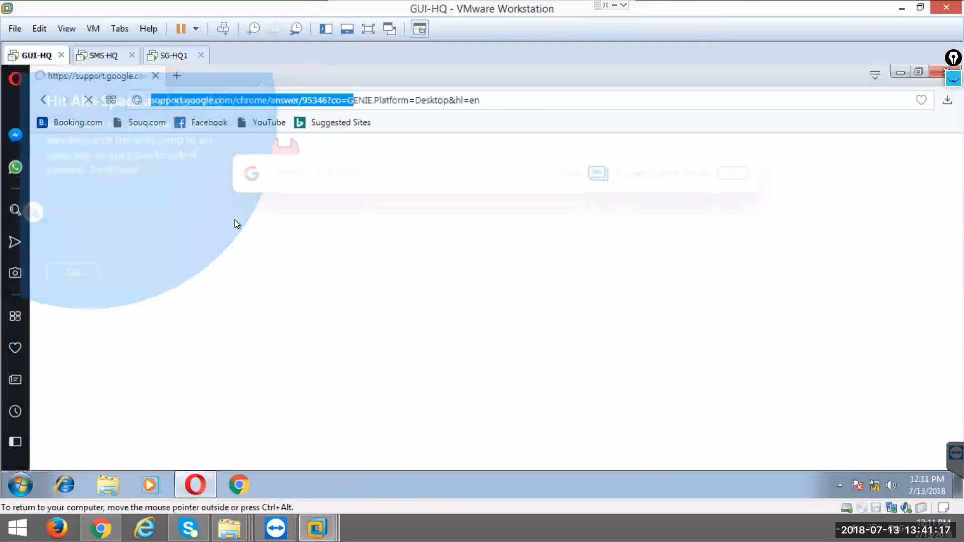
left_click_drag(481, 100, 179, 124)
key("BackSpace")
key("BackSpace")
key("BackSpace")
key("BackSpace")
key("BackSpace")
key("BackSpace")
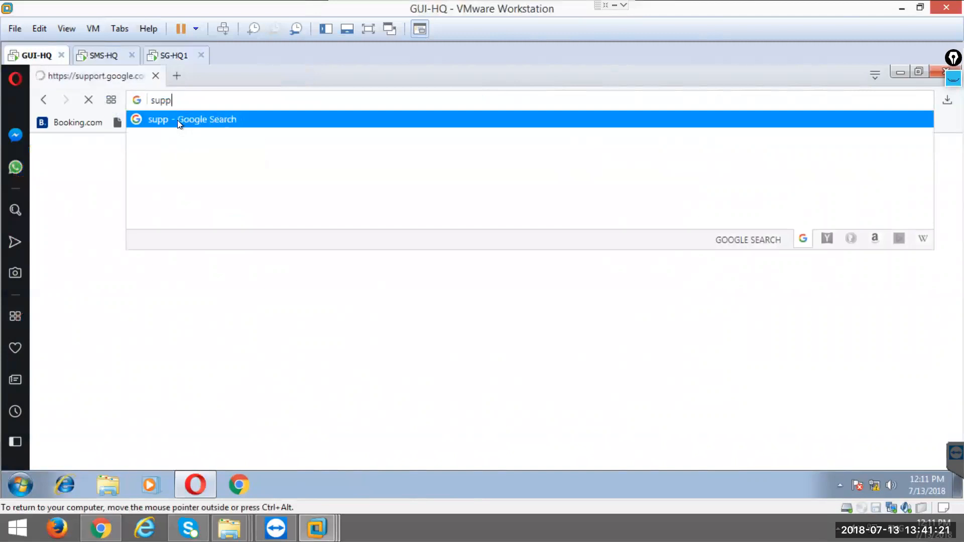
type("https")
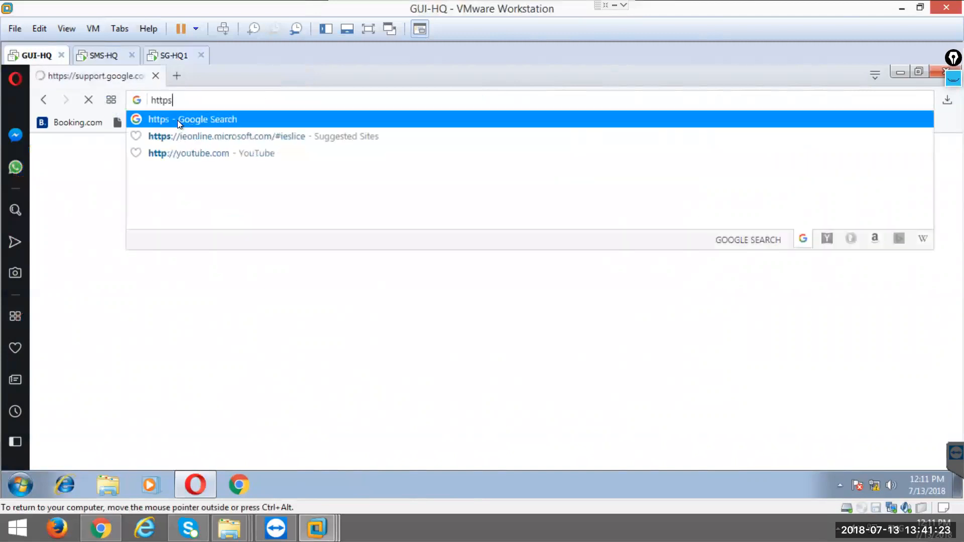
type("://192.")
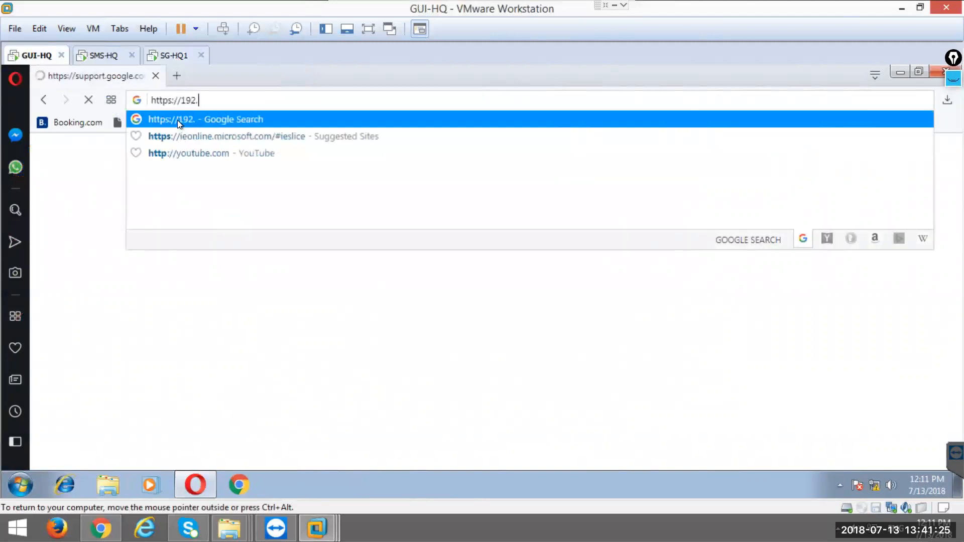
type("168.1.1")
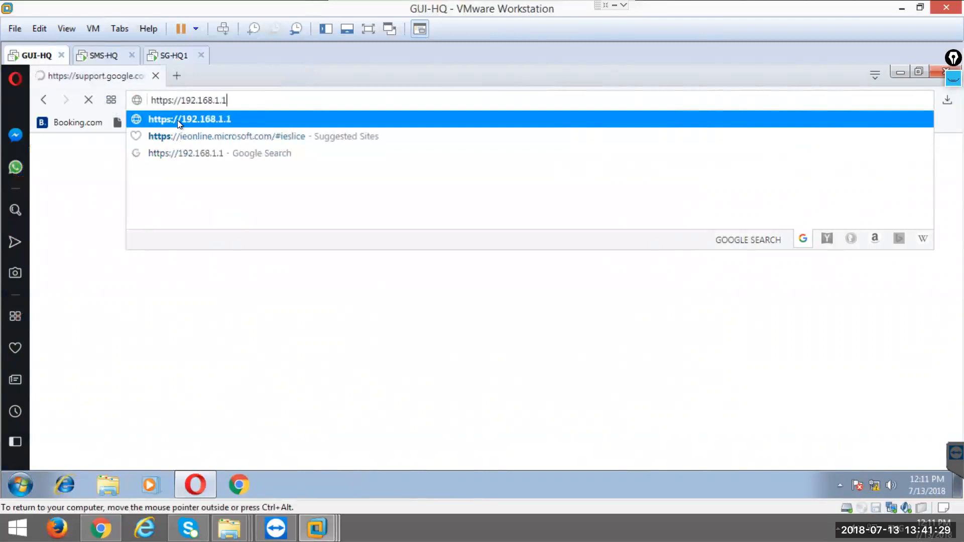
left_click(177, 120)
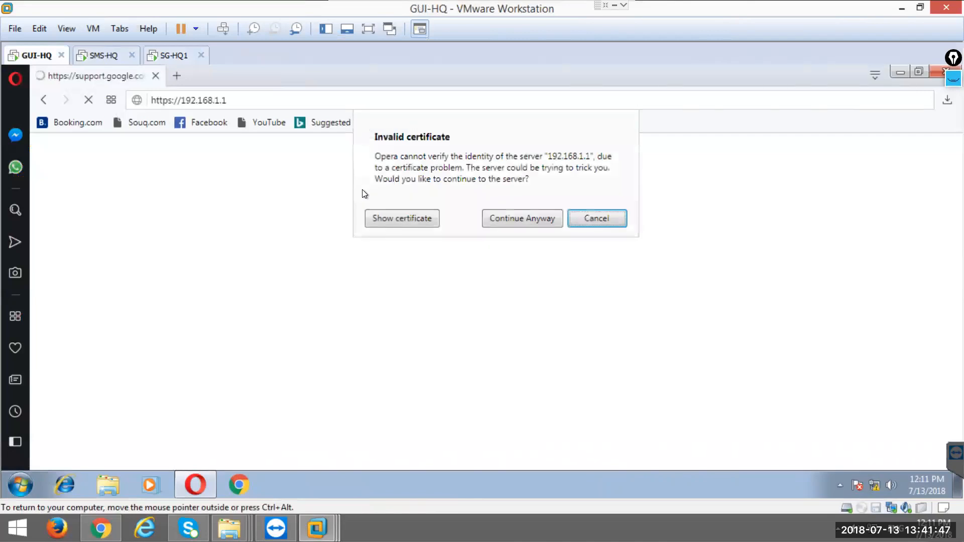
left_click(516, 228)
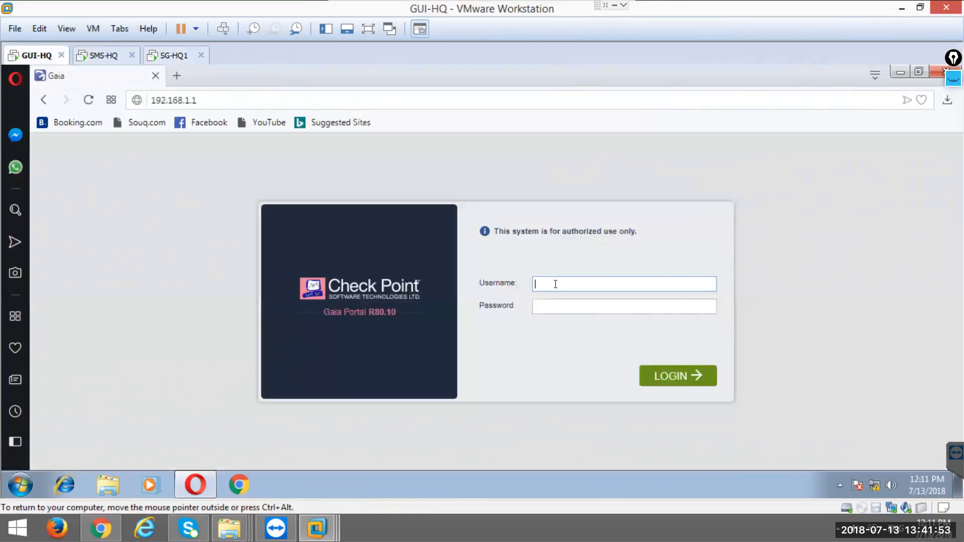
Sign in to the Gaia Portal as admin with the account password
type("admin")
key("Tab")
key("Return")
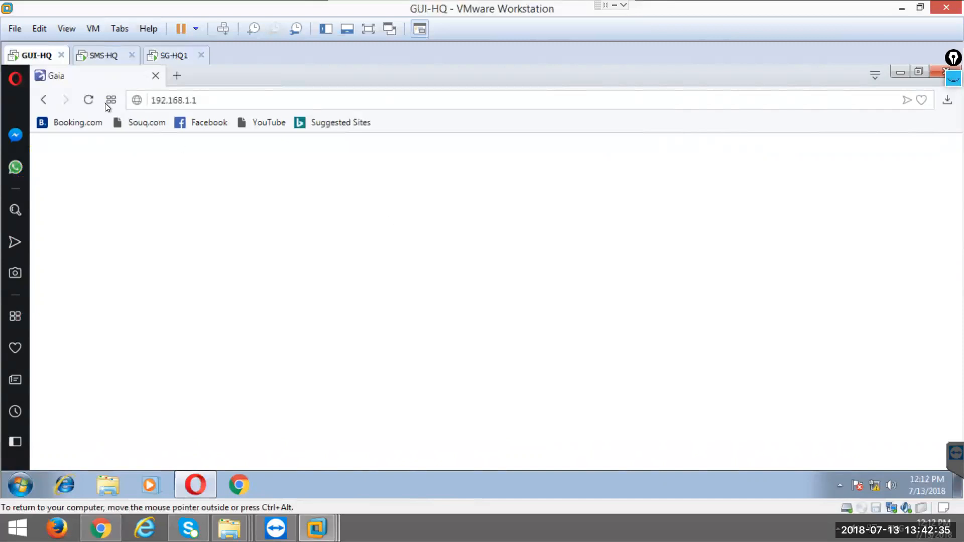
Reload the blank Gaia page twice, then close Opera
left_click(89, 100)
left_click(87, 100)
left_click(933, 73)
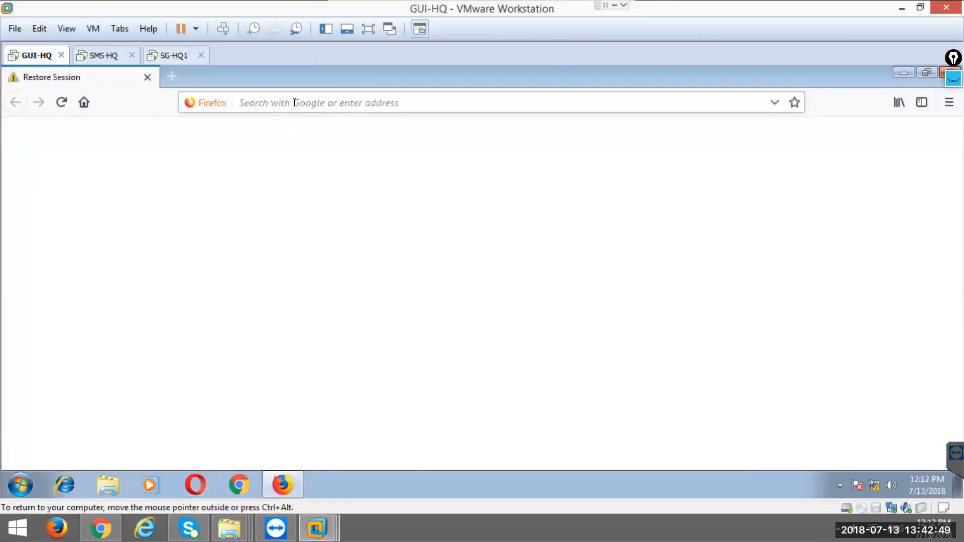
left_click(390, 100)
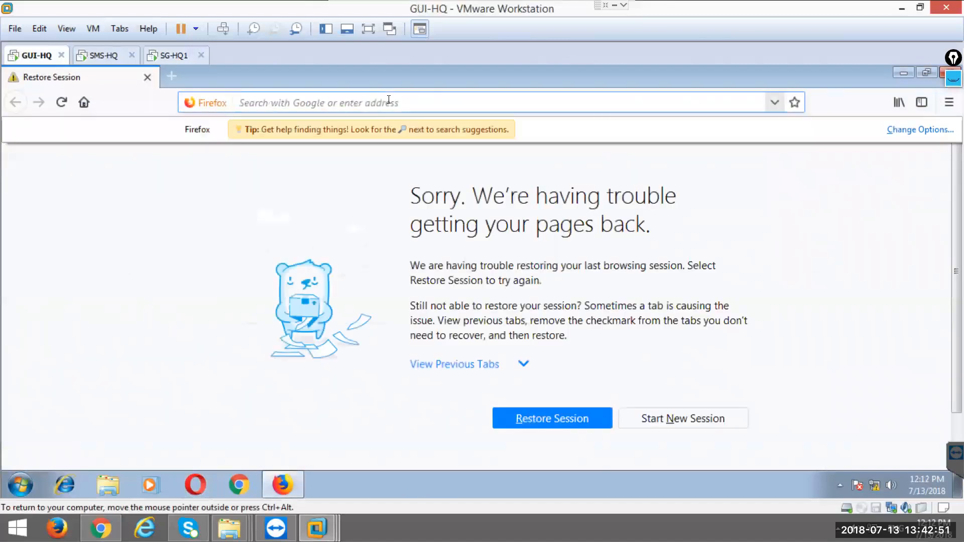
type("https:/")
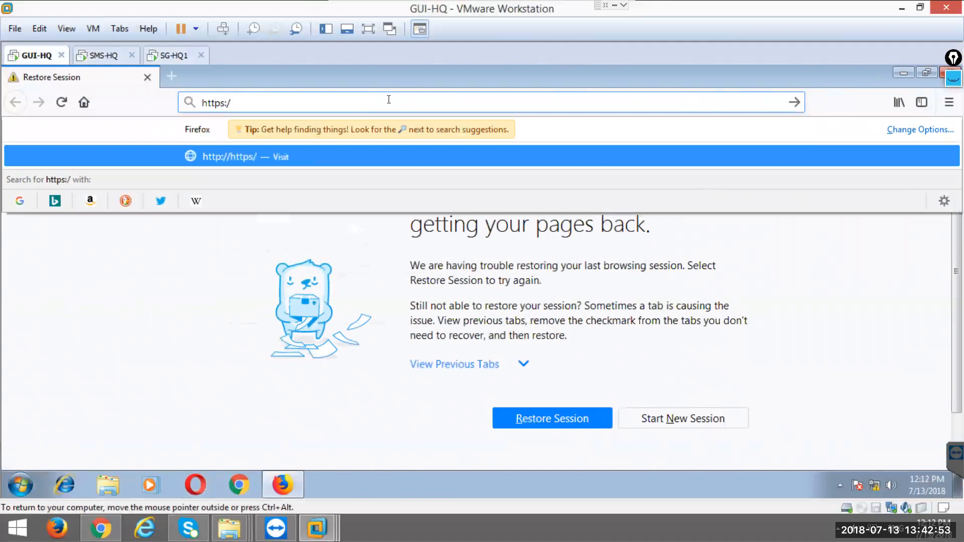
type("/192.168")
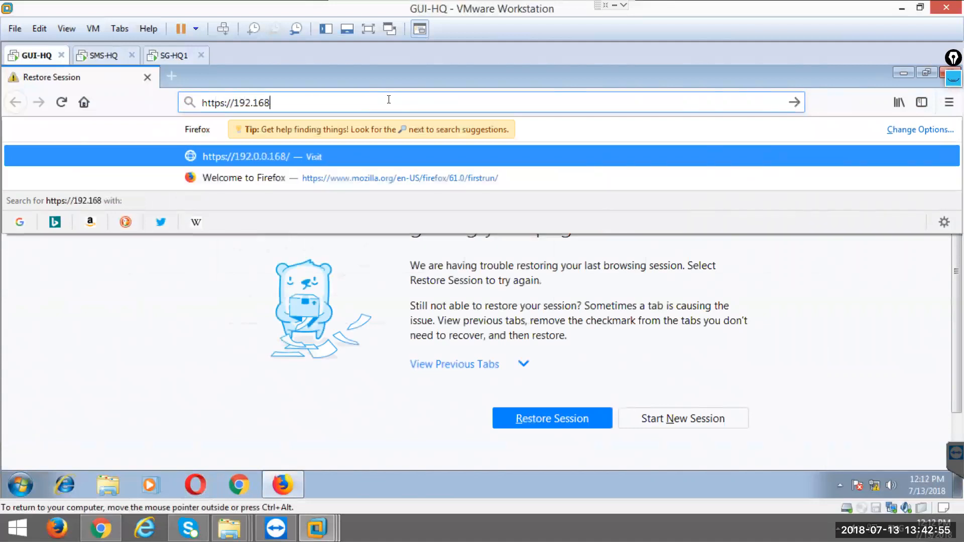
type(".1.1.")
key("Return")
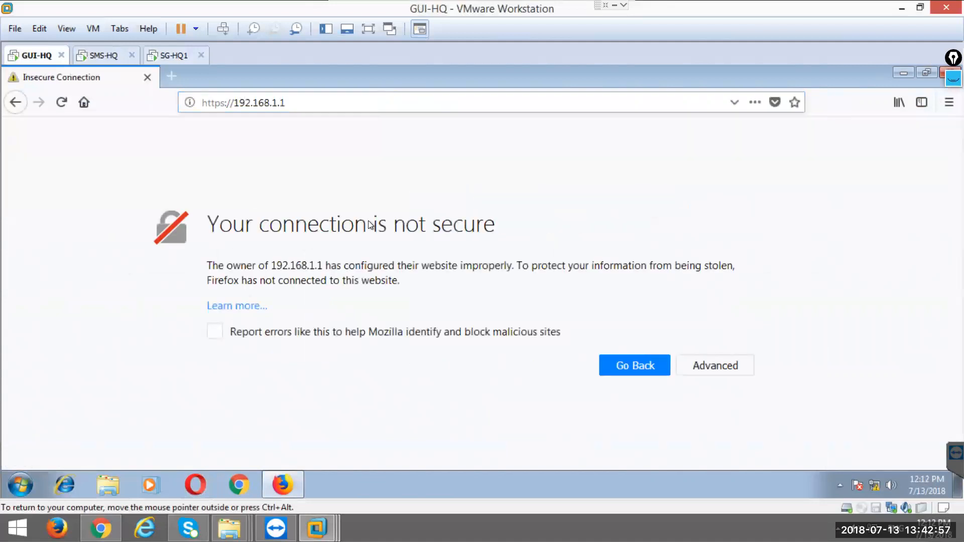
left_click(730, 366)
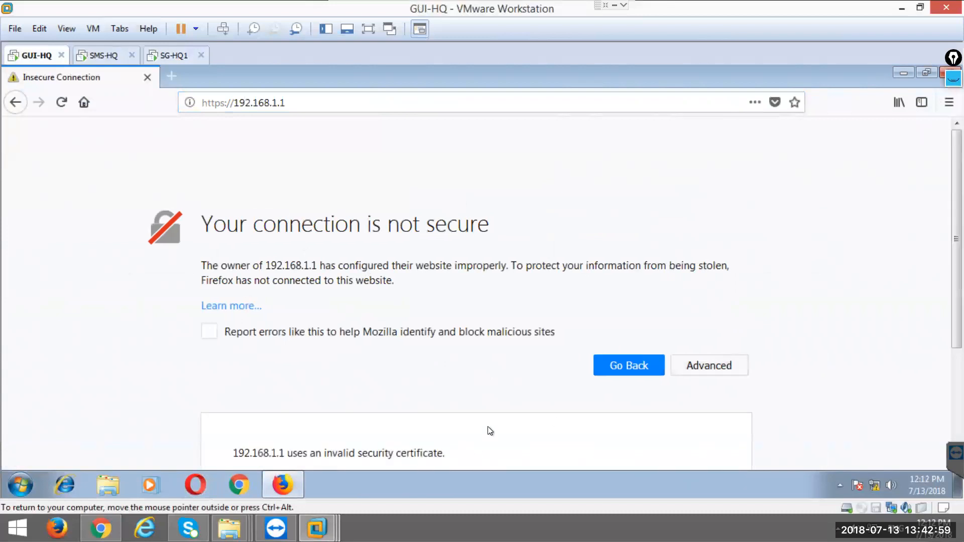
scroll(577, 400, "down", 3)
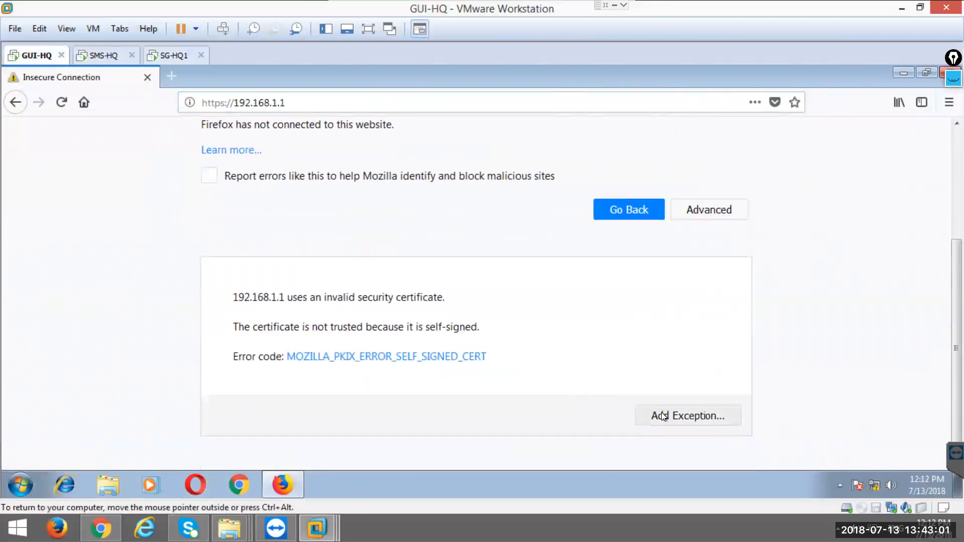
left_click(680, 418)
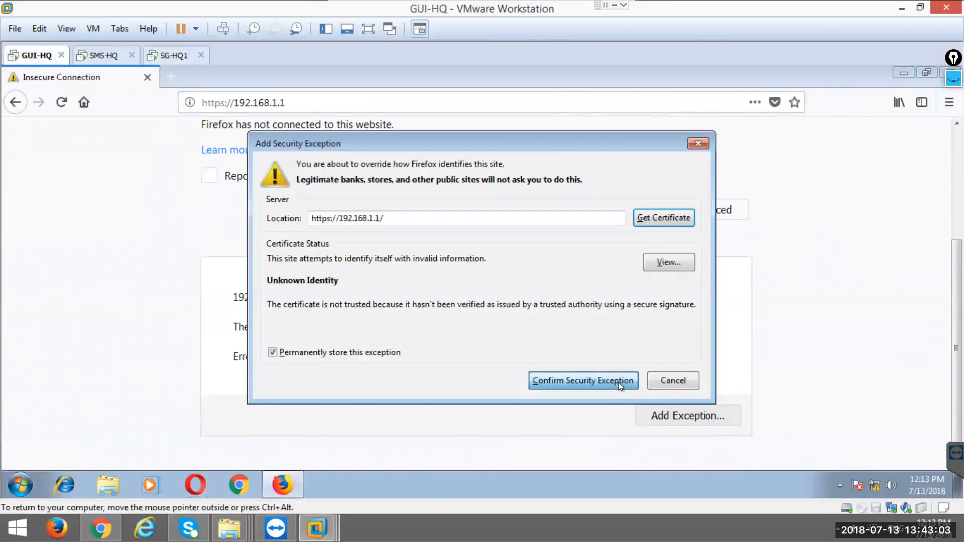
left_click(618, 381)
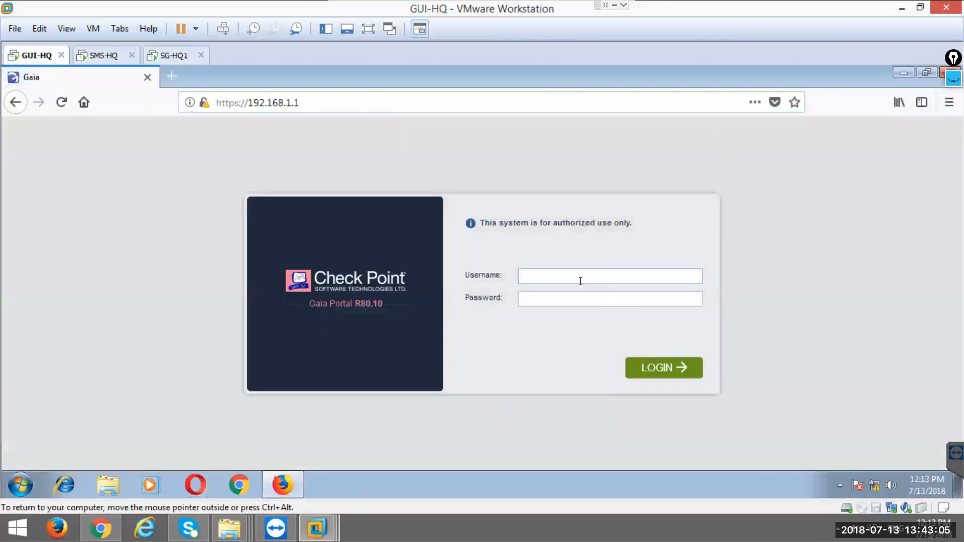
Log in to the Gaia portal as admin with the password, declining to save the login
type("admin")
key("Tab")
type("a")
key("BackSpace")
type("••••")
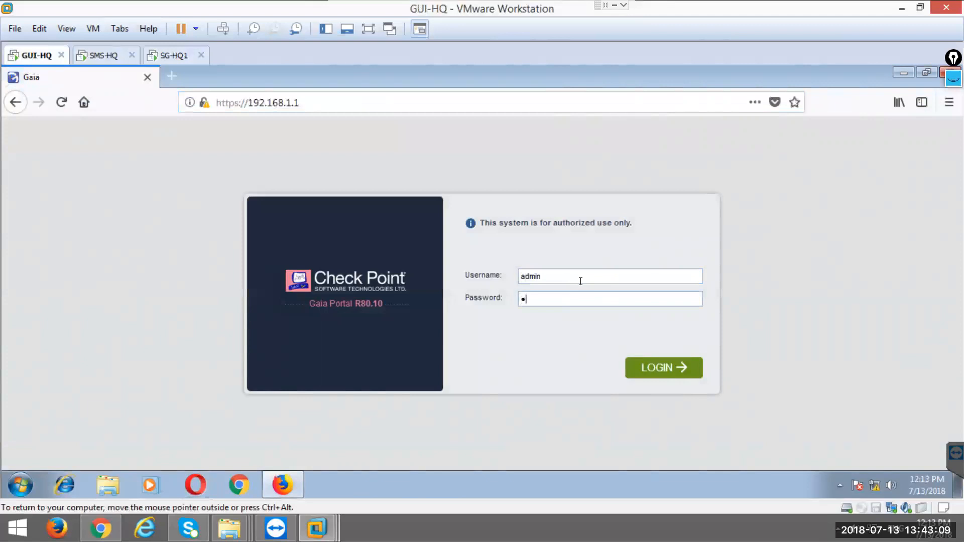
type("••••••")
key("Return")
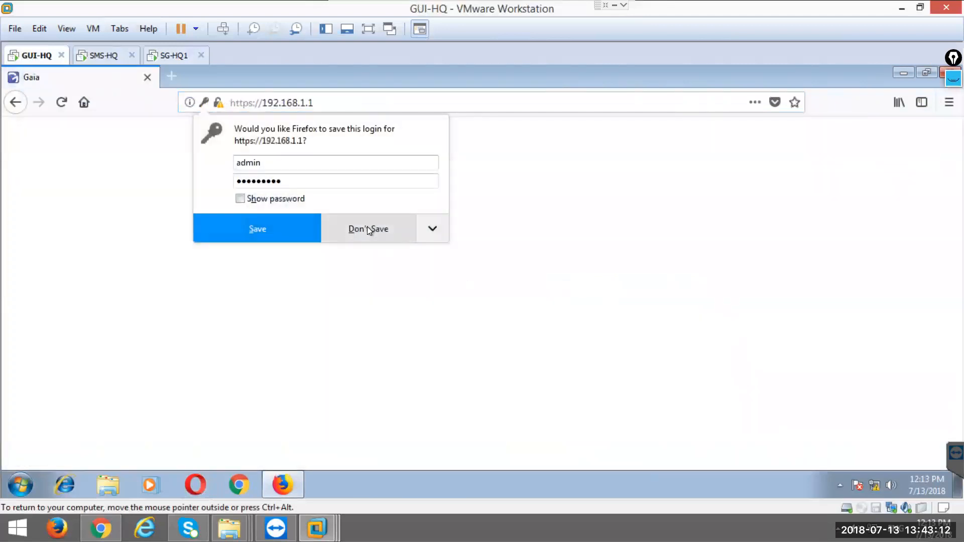
left_click(367, 228)
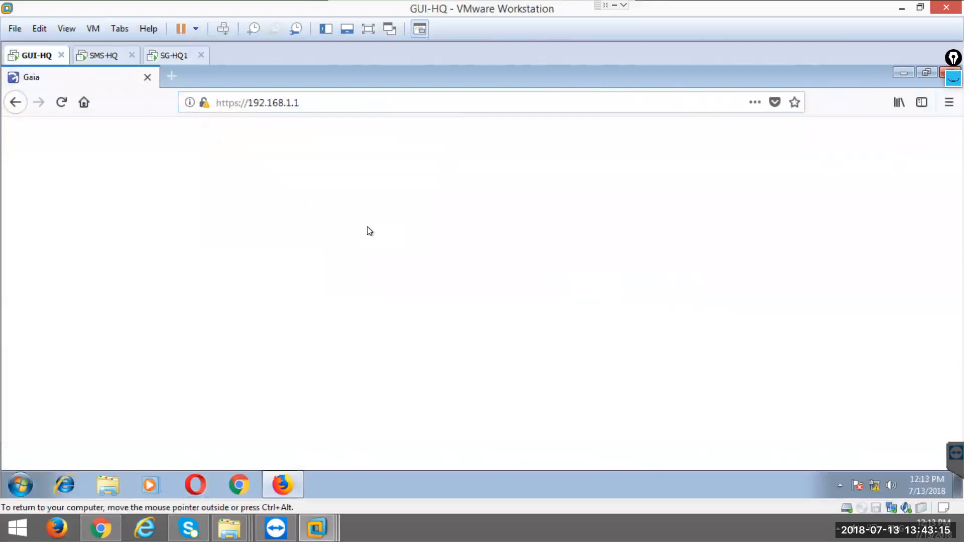
Reload the blank portal page twice, resending the form data each time
left_click(62, 103)
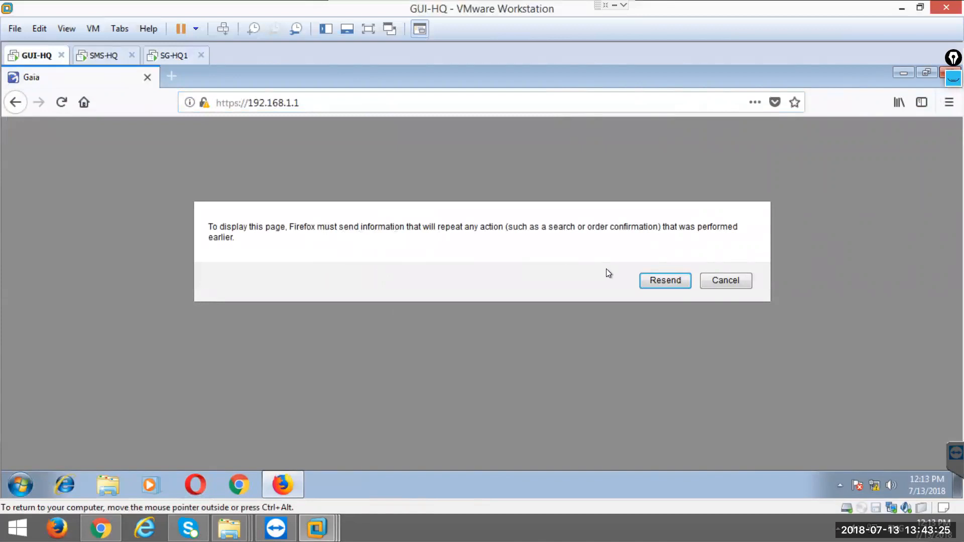
left_click(661, 284)
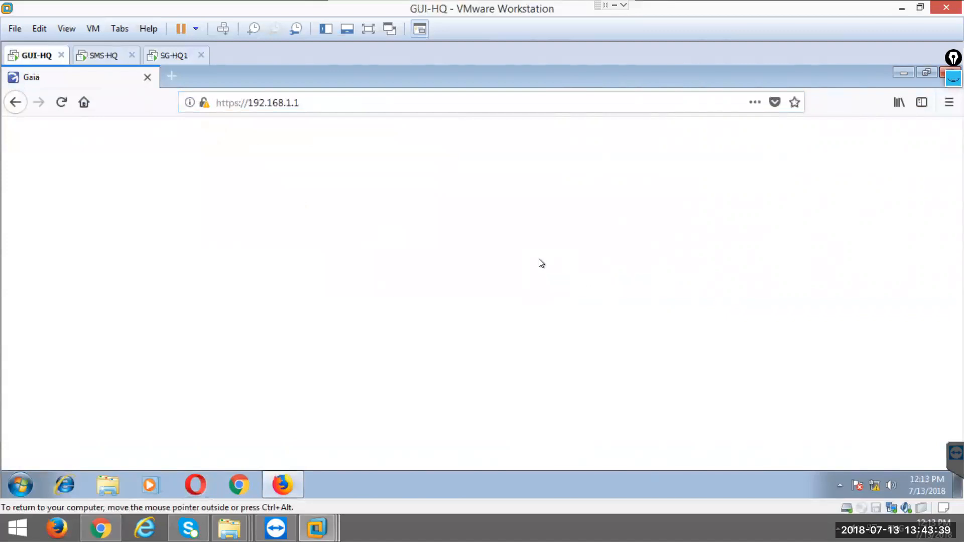
left_click(60, 102)
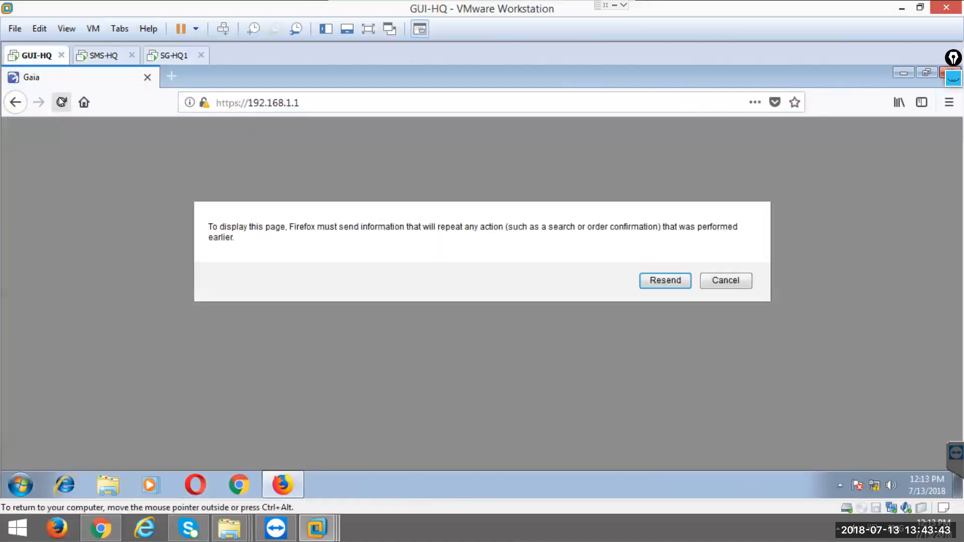
left_click(667, 280)
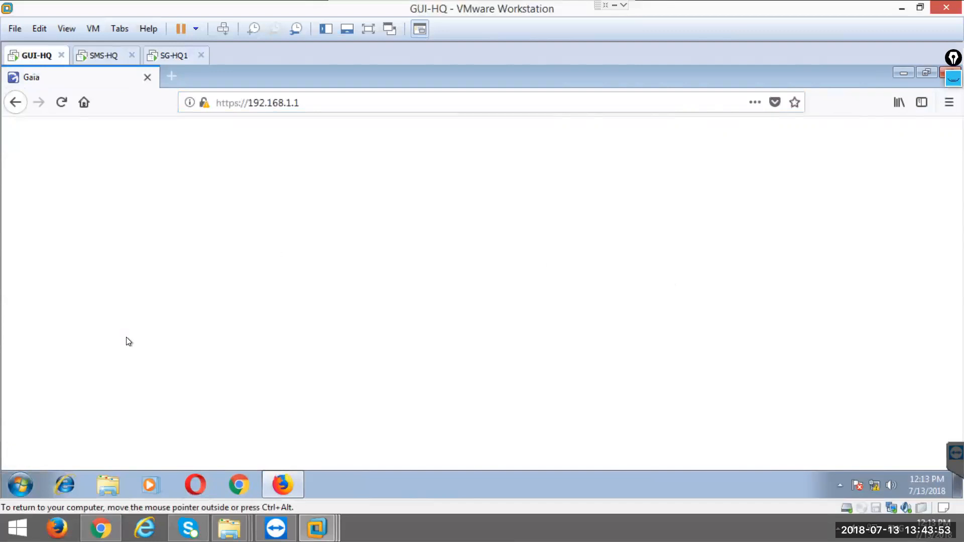
Run ping 192.168.1.1 in Command Prompt to confirm it replies, then stop it
left_click(20, 484)
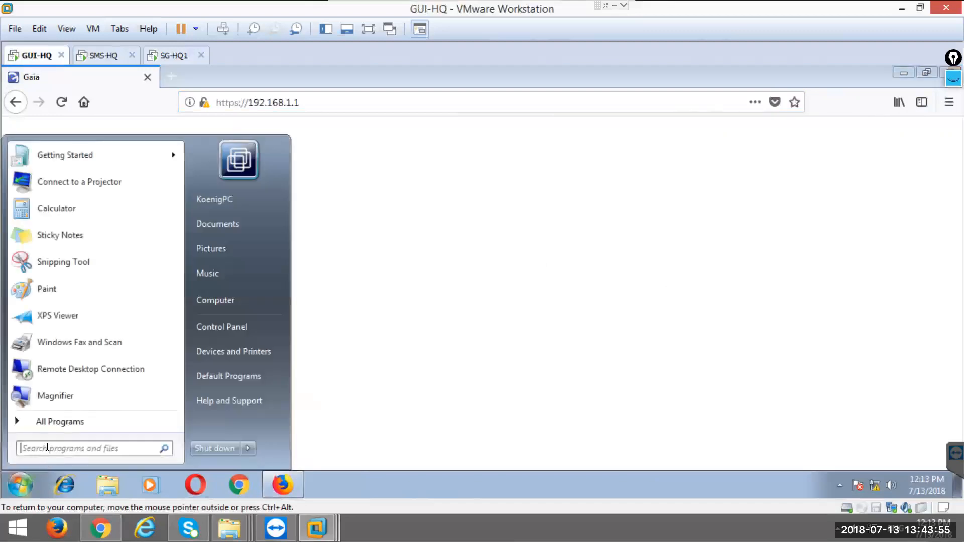
type("cmd")
key("Return")
type("ping 192")
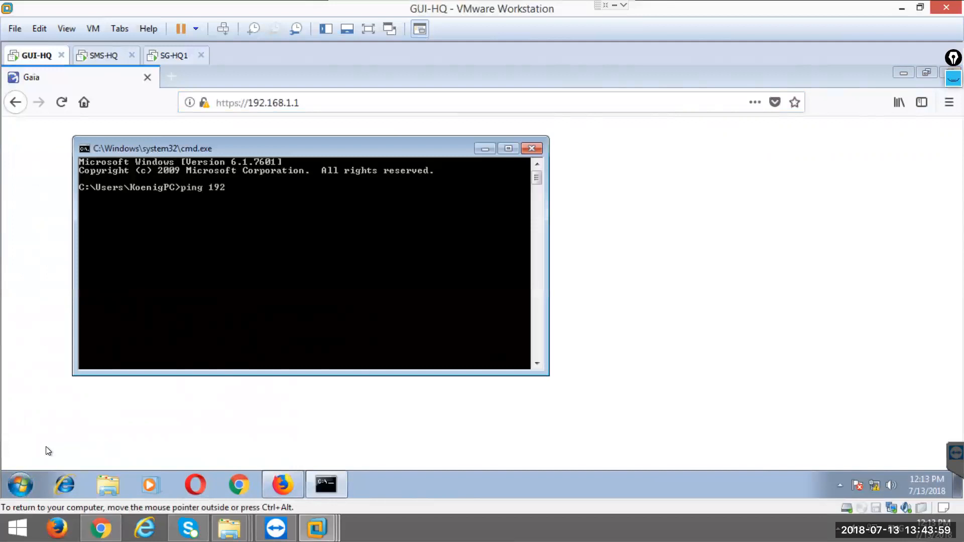
type(".168.1.1")
key("Return")
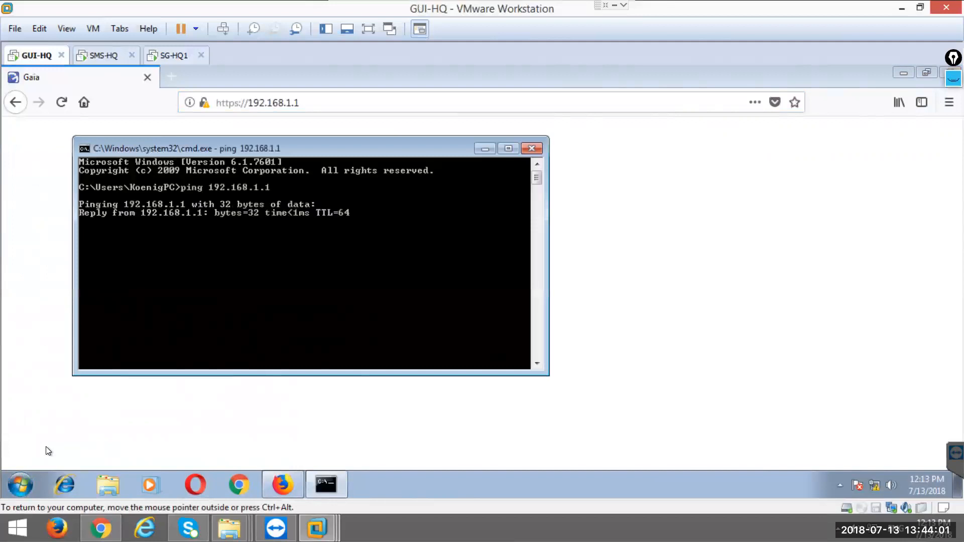
key("ctrl+c")
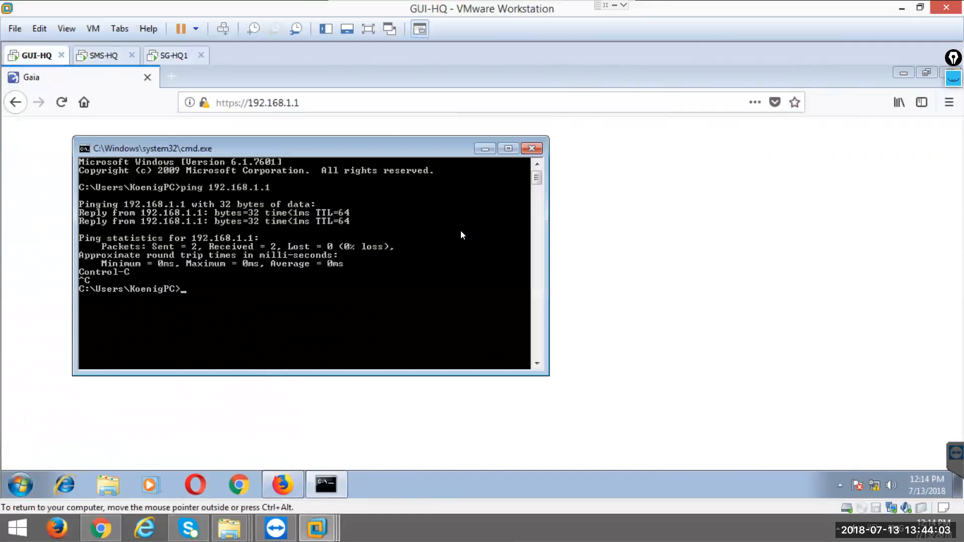
Close Command Prompt and reload the Gaia page in Firefox, resending the form
left_click(532, 148)
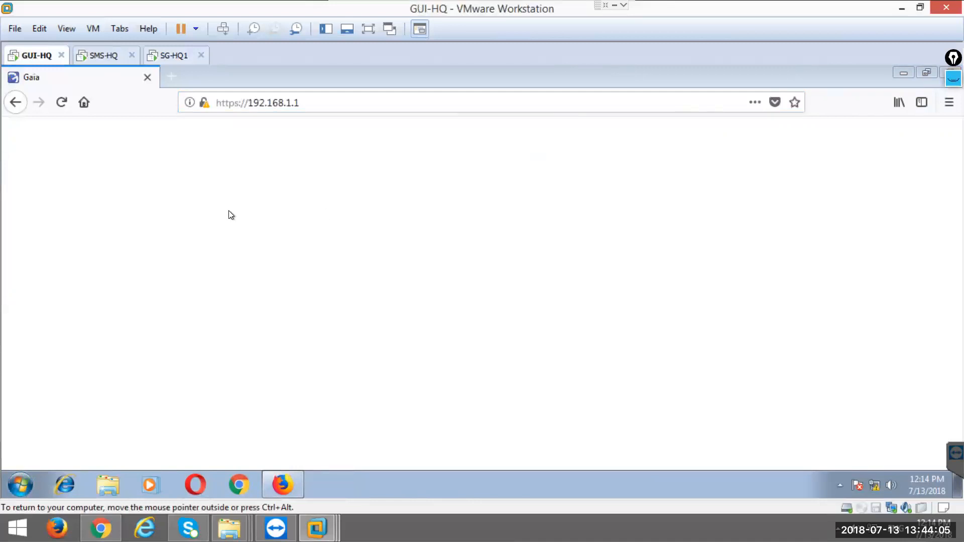
left_click(61, 103)
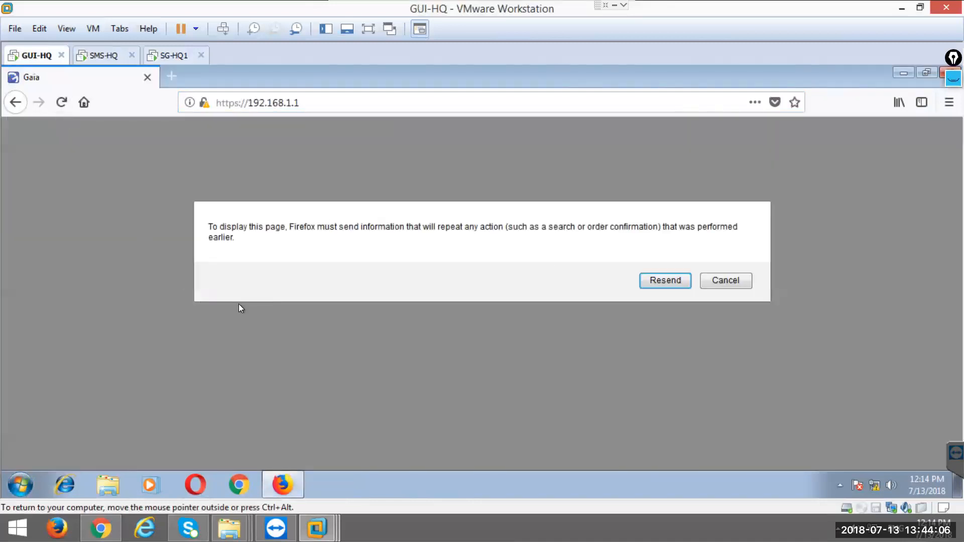
left_click(660, 281)
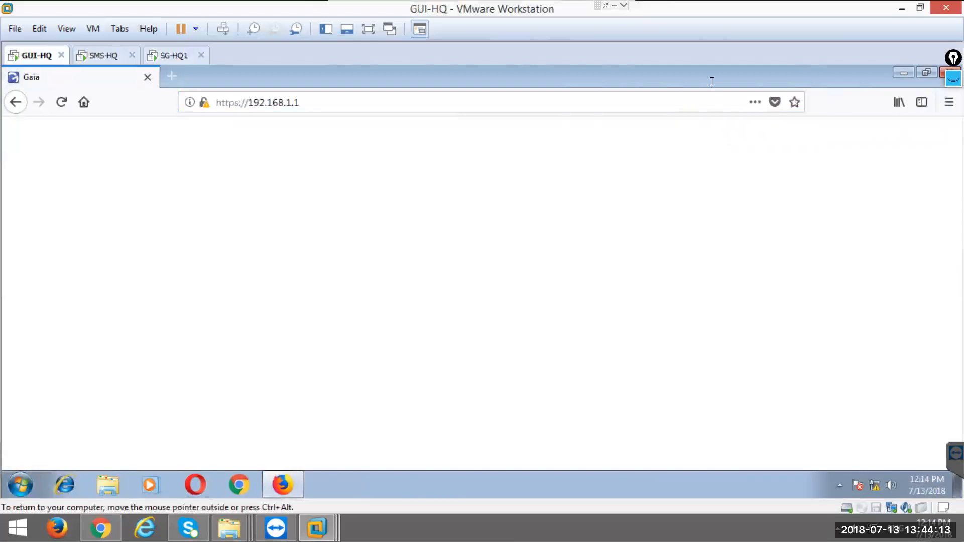
double_click(628, 89)
left_click(874, 83)
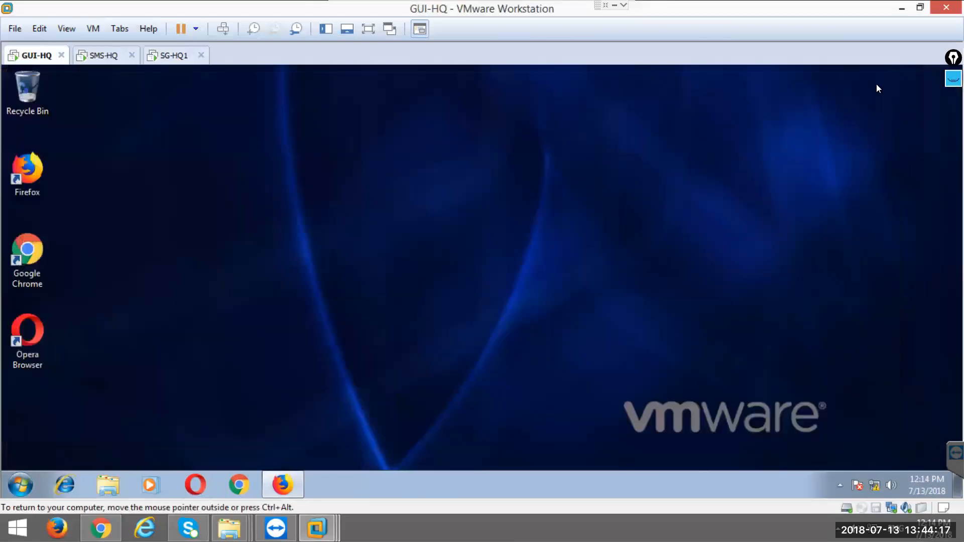
double_click(38, 246)
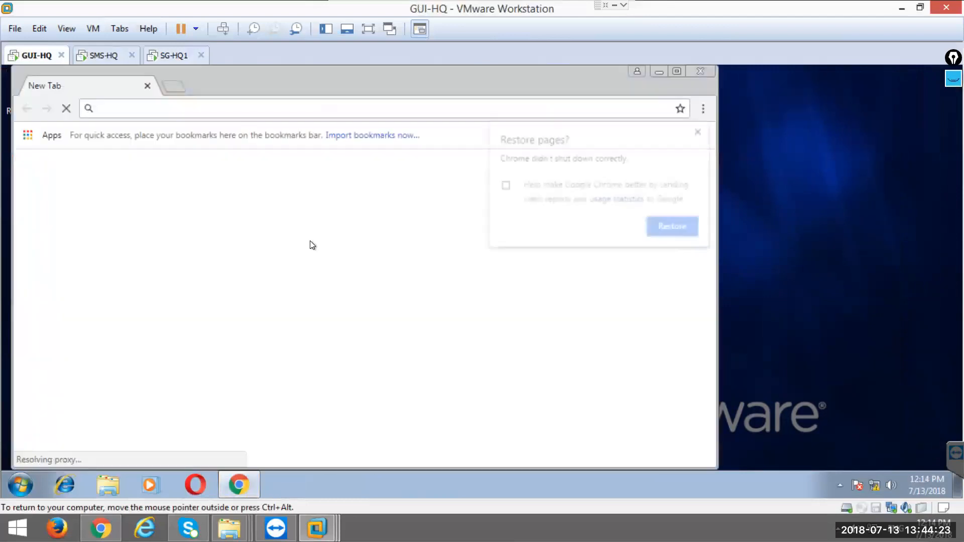
left_click(702, 129)
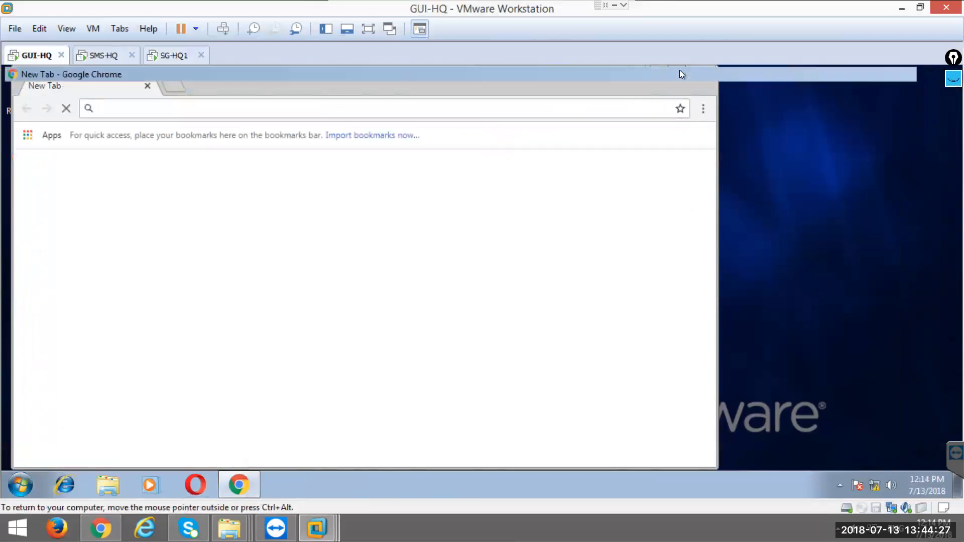
left_click(678, 70)
type("ht")
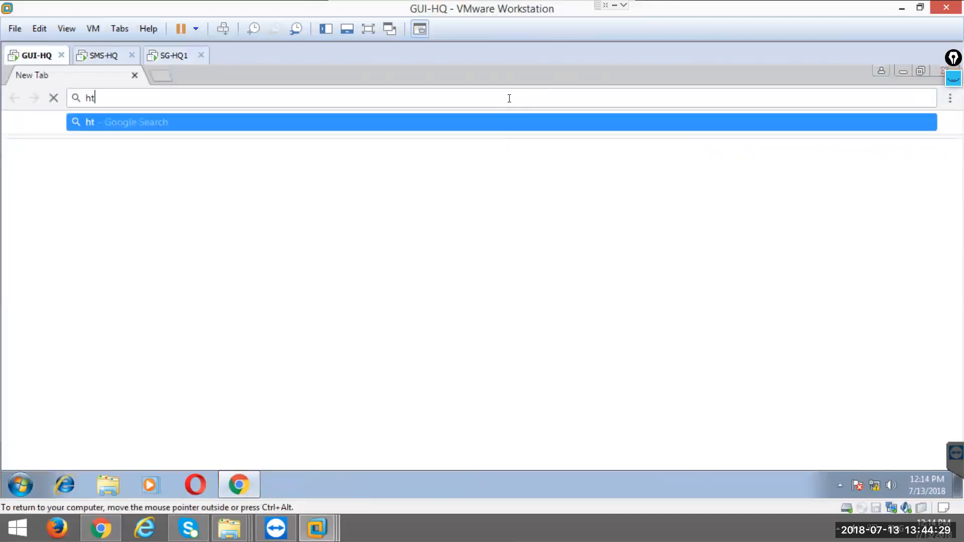
type("tps://")
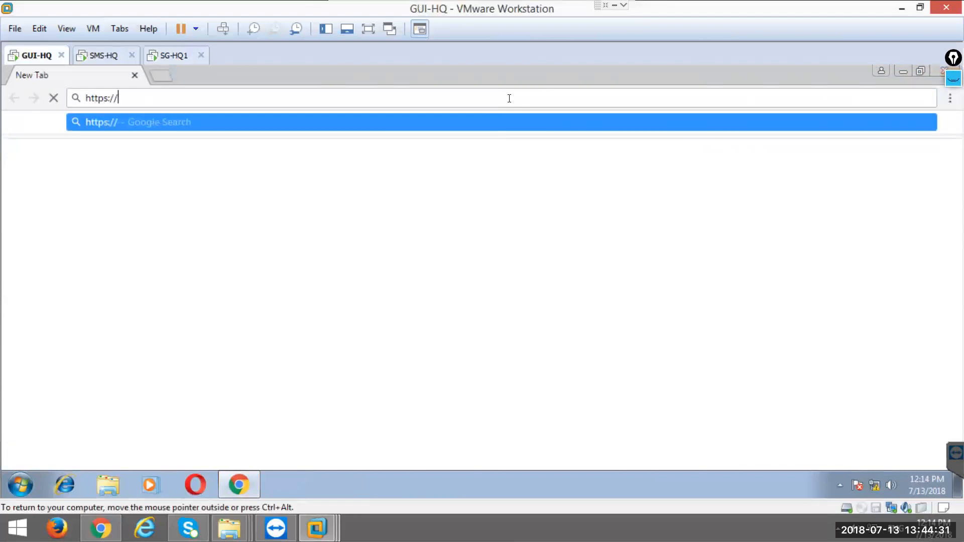
type("192.168.1.1")
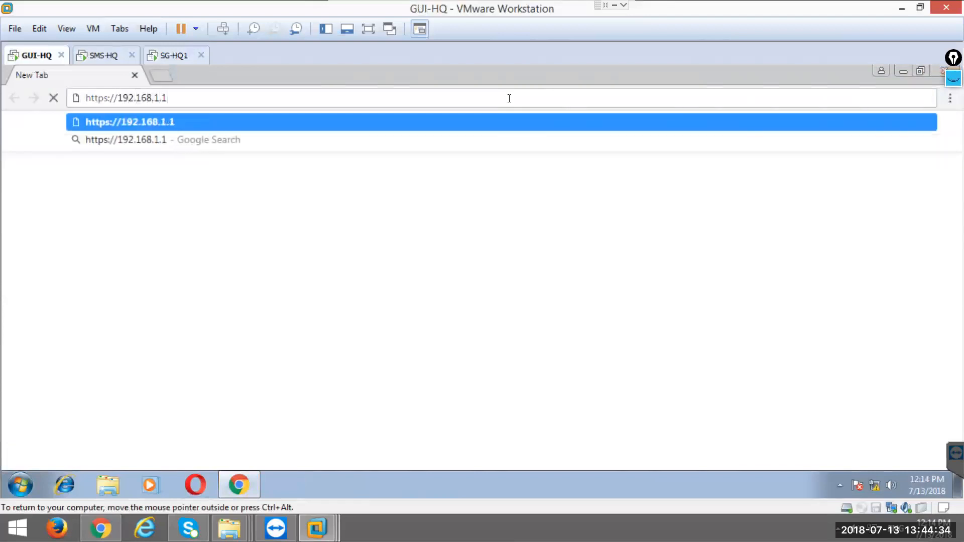
key("Return")
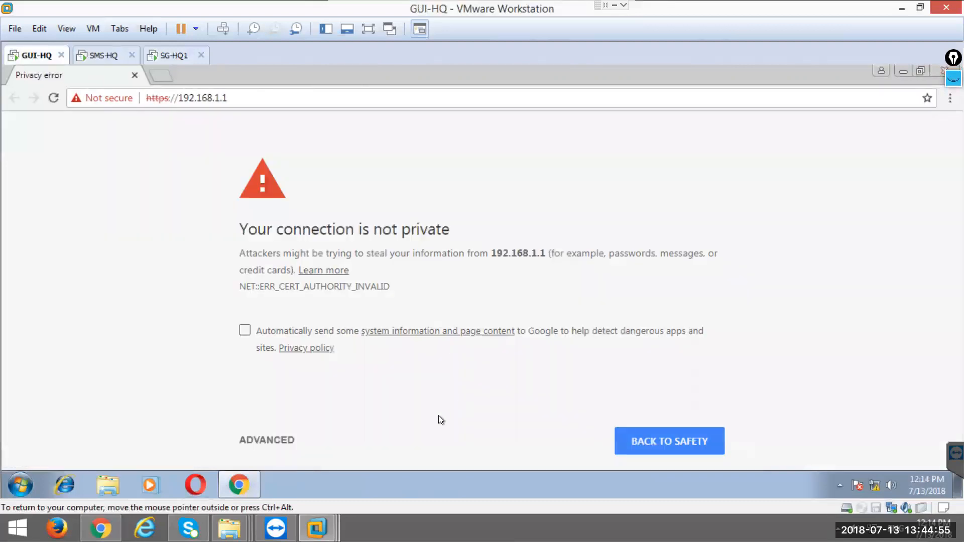
Proceed to 192.168.1.1 despite the warning and log in as admin with the password
left_click(275, 441)
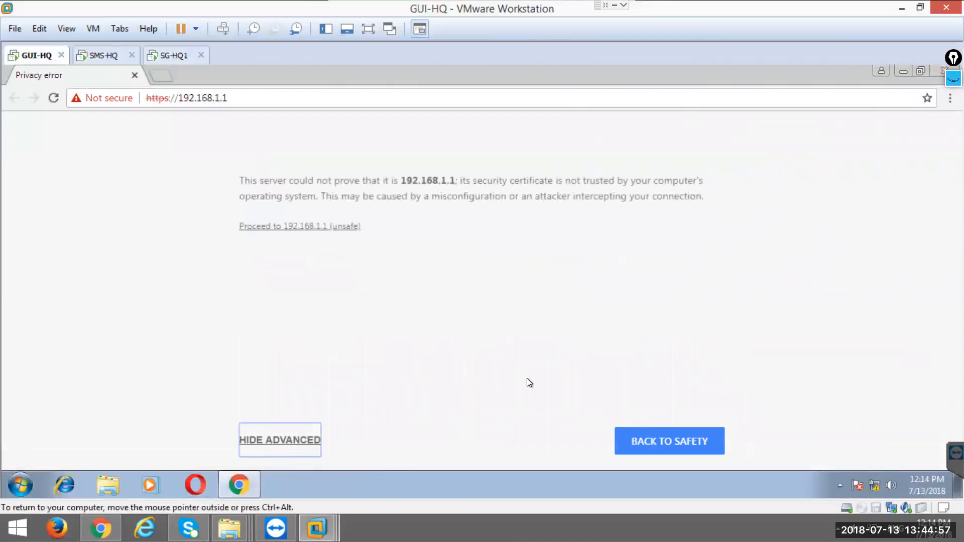
left_click(340, 226)
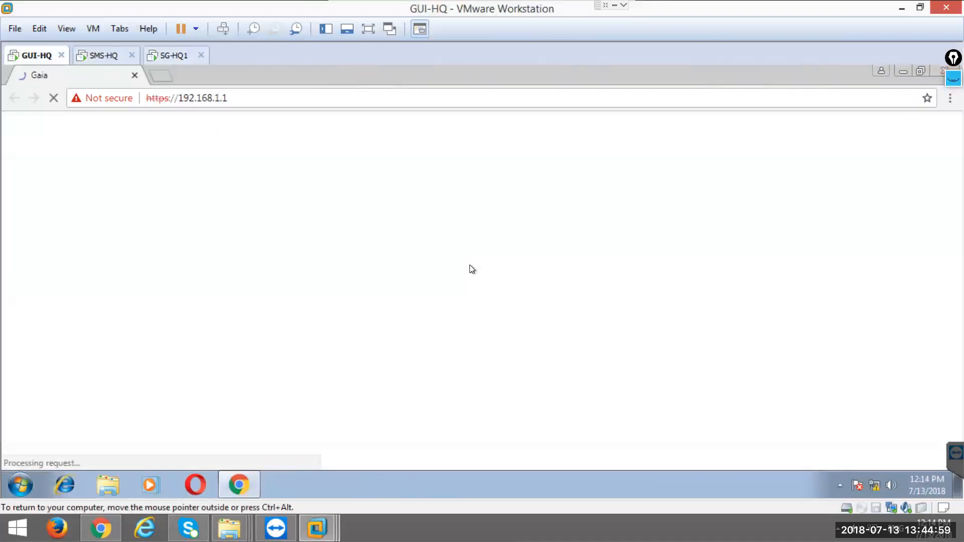
key("Tab")
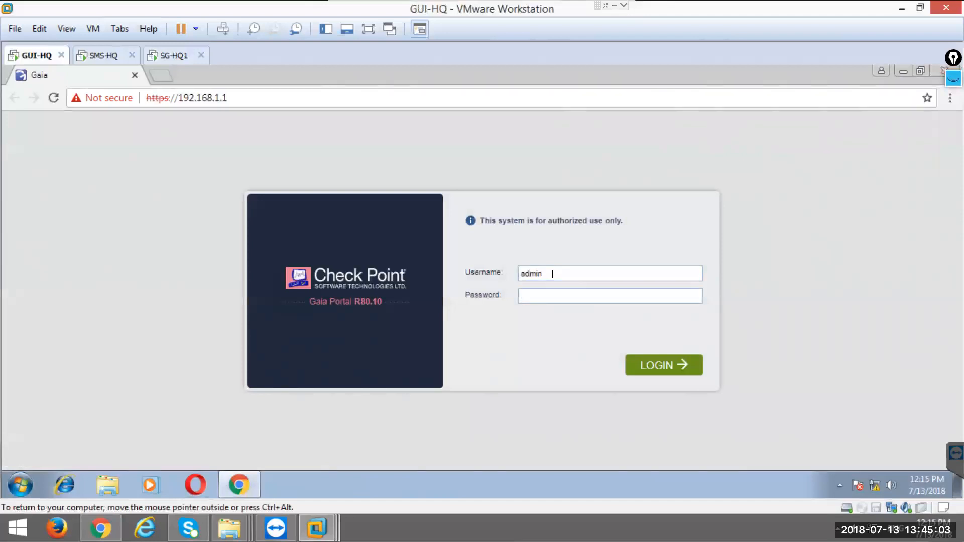
key("Return")
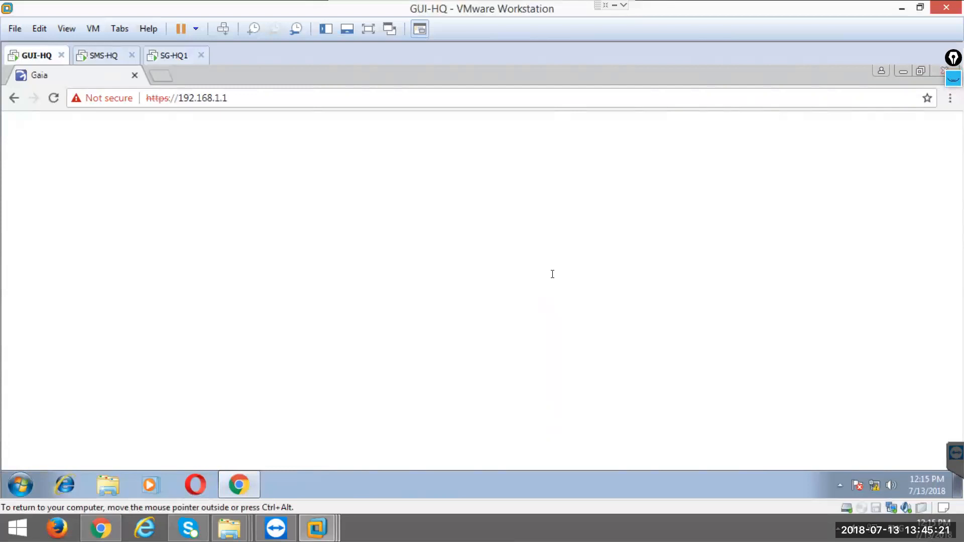
Reload the blank portal, confirm form resubmission, then close Chrome
left_click(50, 100)
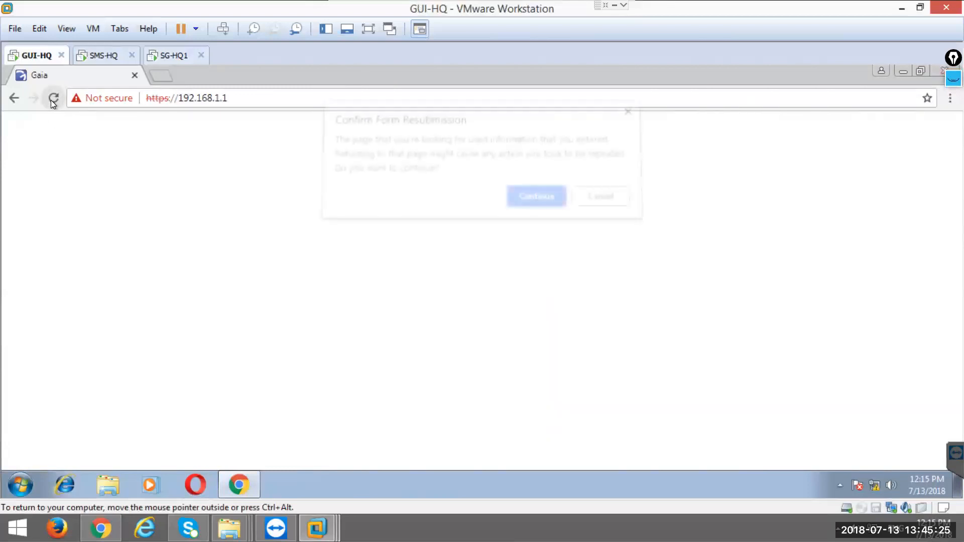
left_click(541, 204)
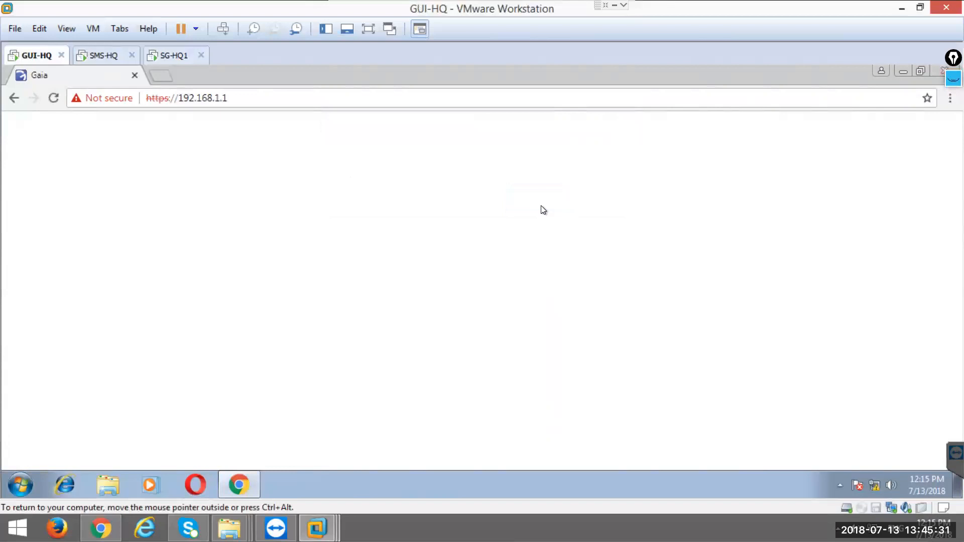
left_click(936, 73)
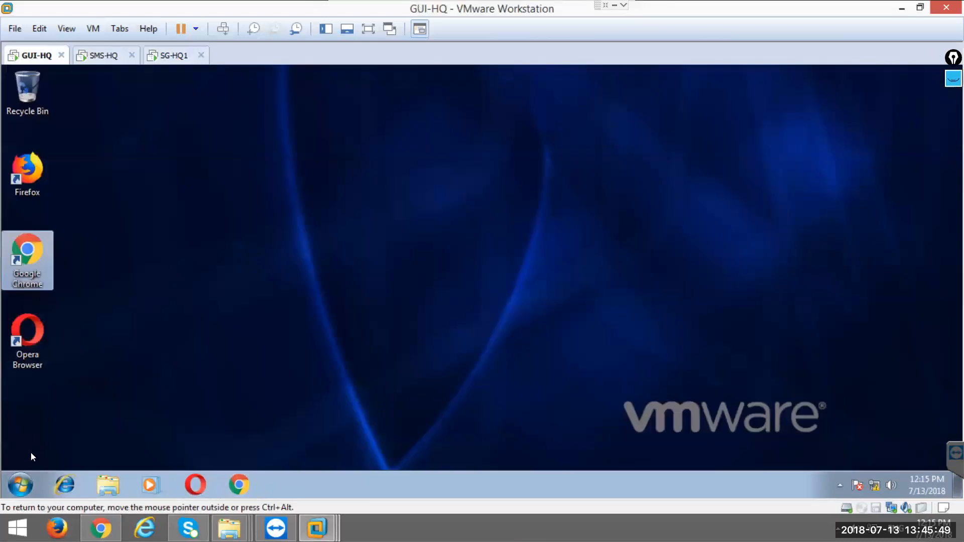
left_click(65, 489)
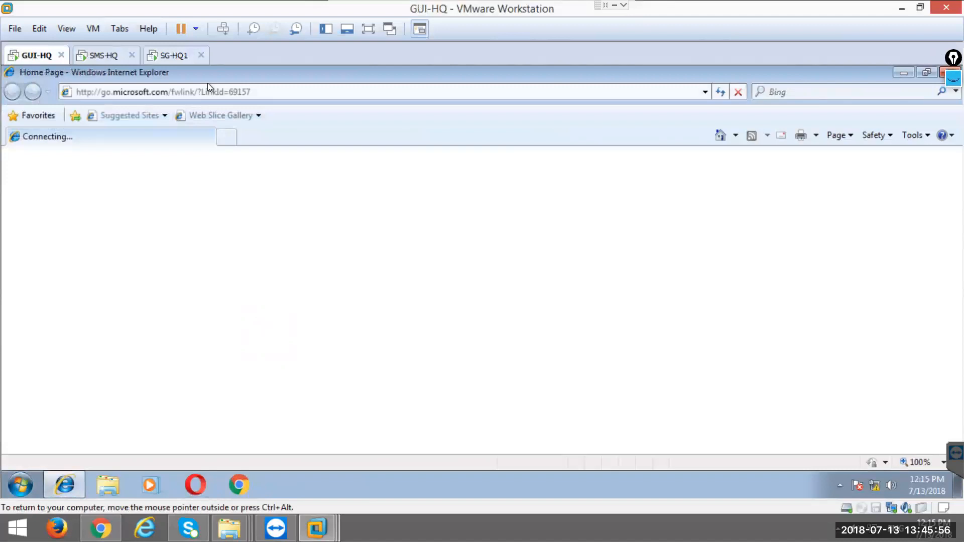
left_click(208, 92)
type("https")
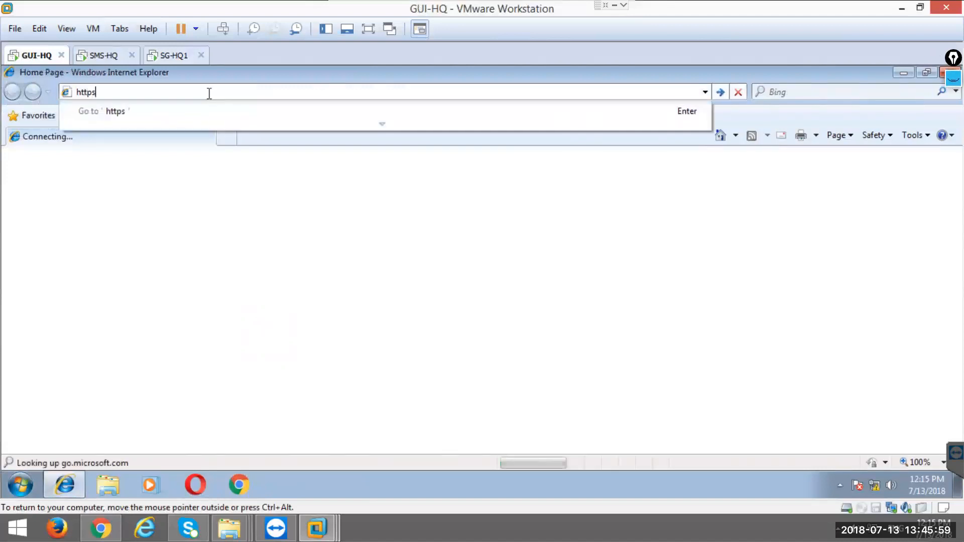
type("://192.168.1.1")
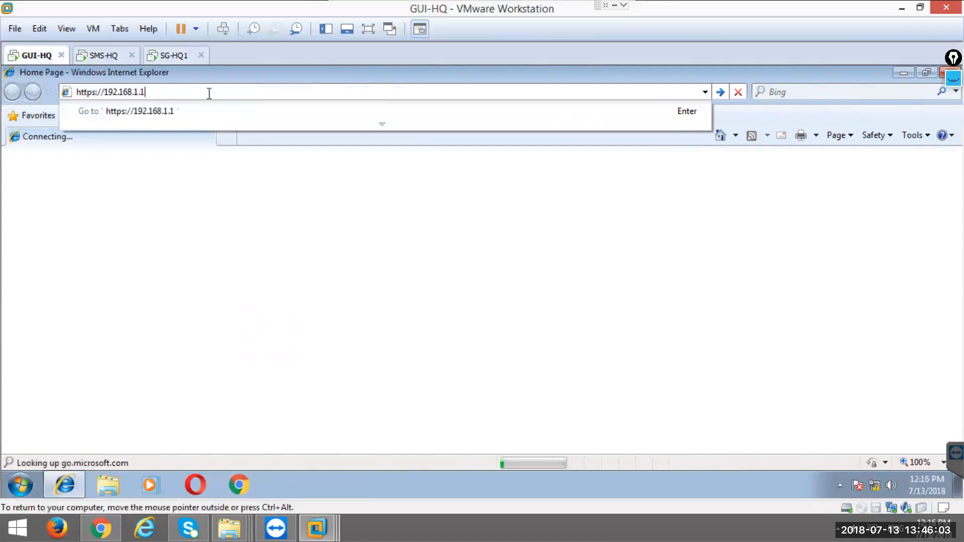
key("Return")
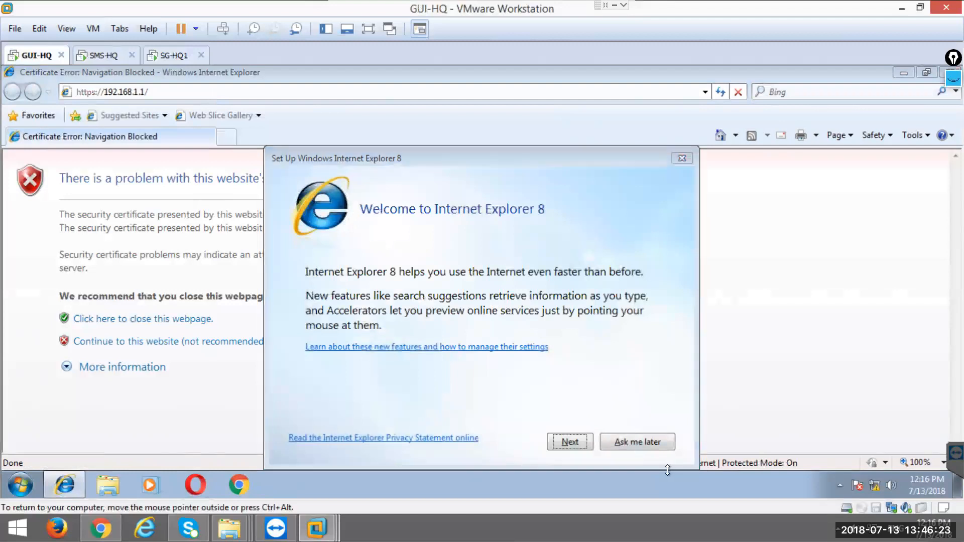
left_click(643, 443)
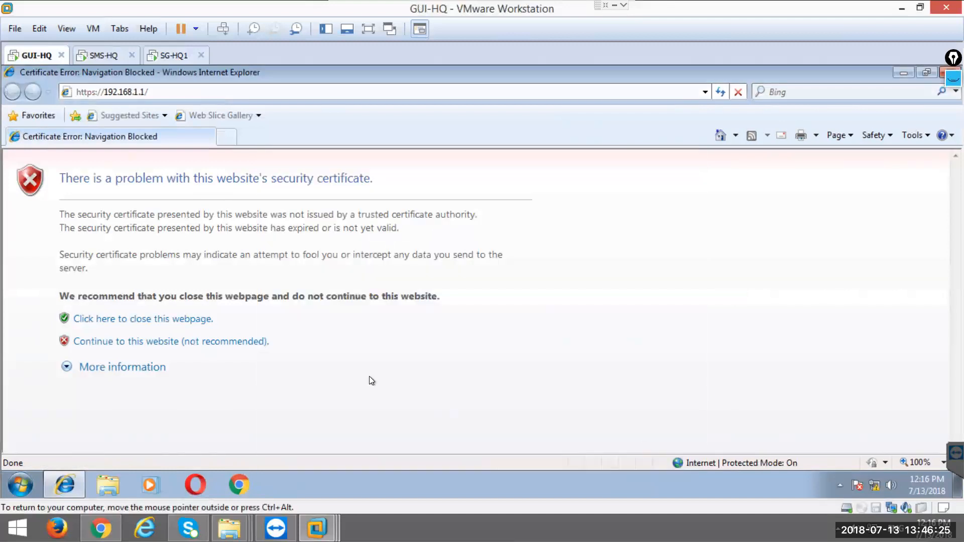
left_click(198, 343)
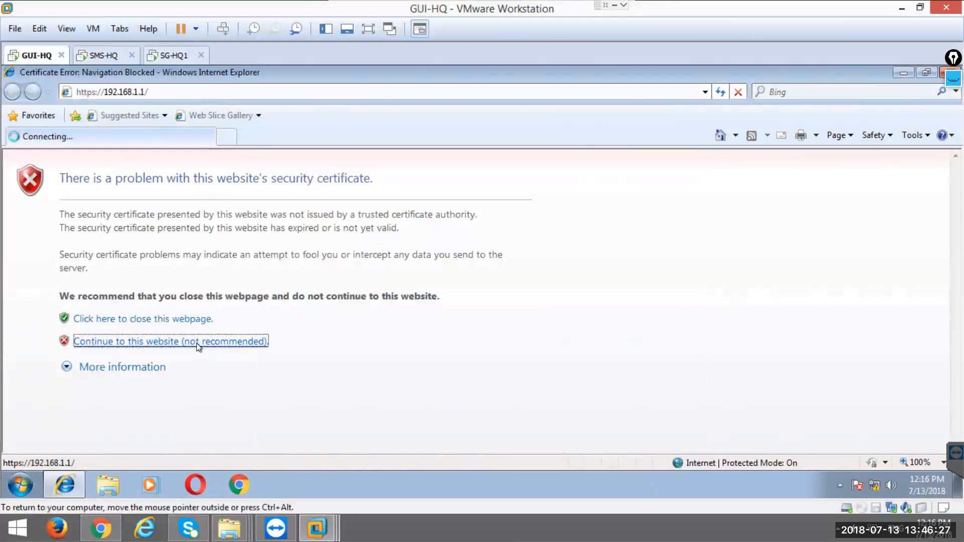
Log in to the Gaia portal as admin with the account password
type("admin")
key("Tab")
type("**********")
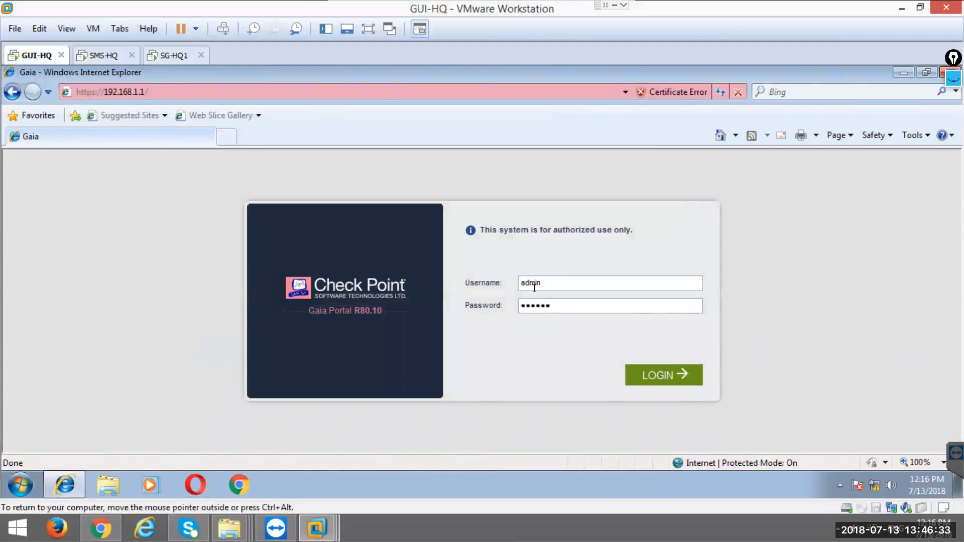
key("Return")
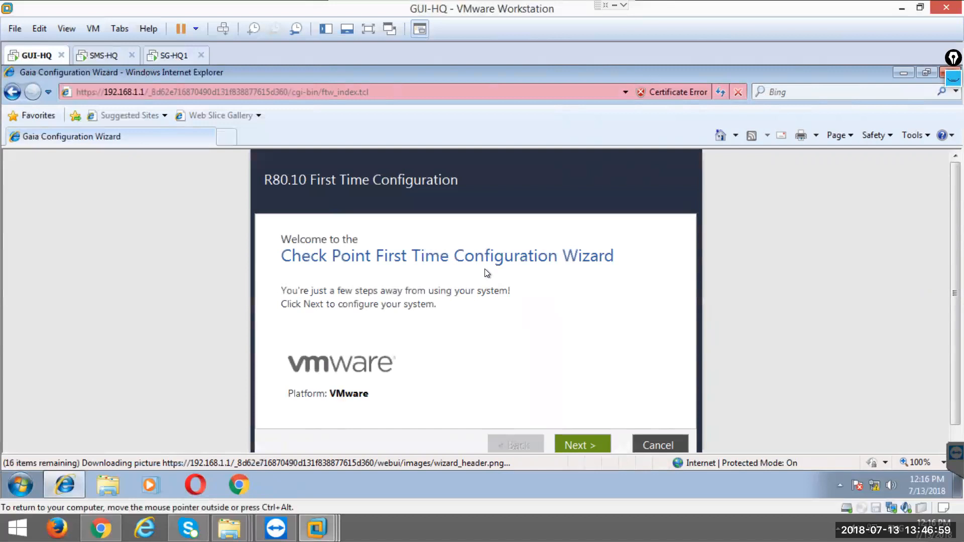
Advance past the Welcome, Deployment Options and eth0 Management Connection pages
left_click(575, 445)
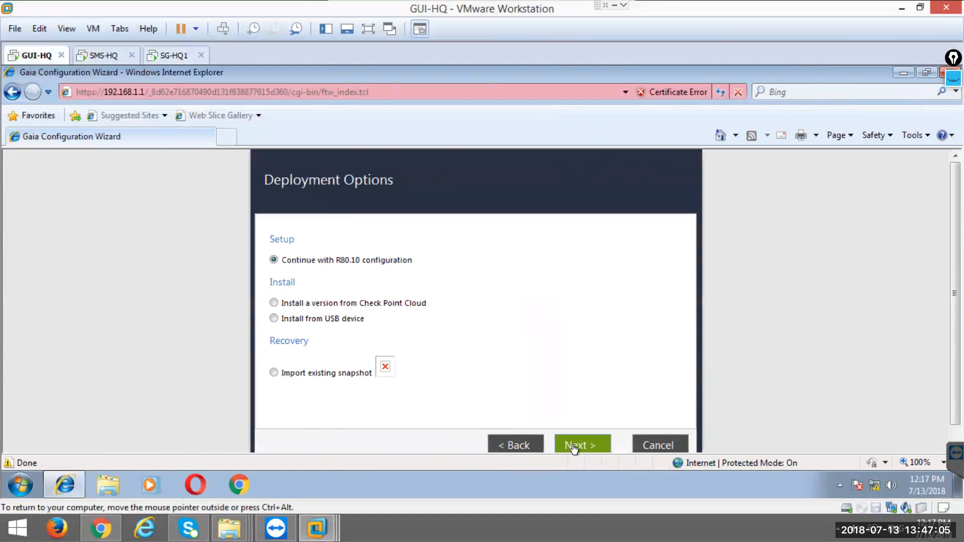
left_click(574, 446)
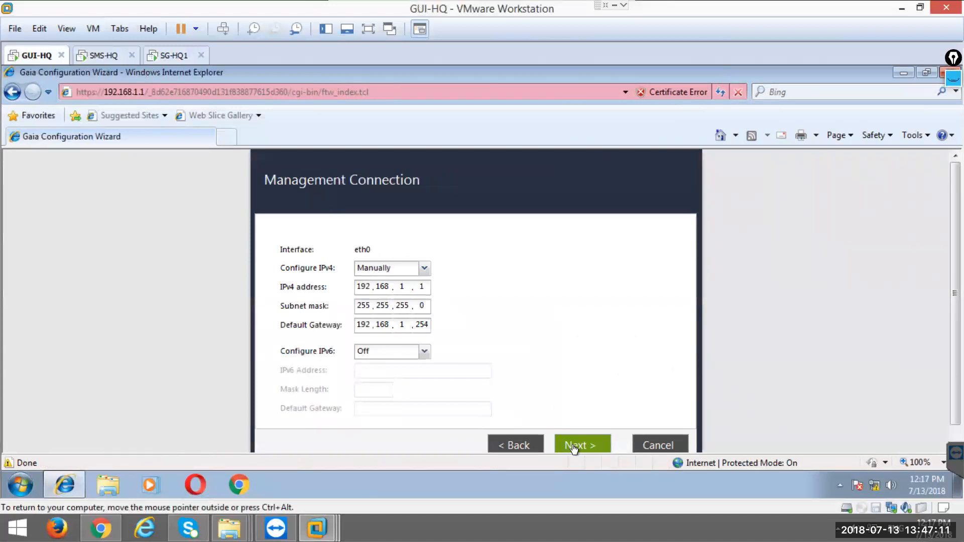
left_click(574, 446)
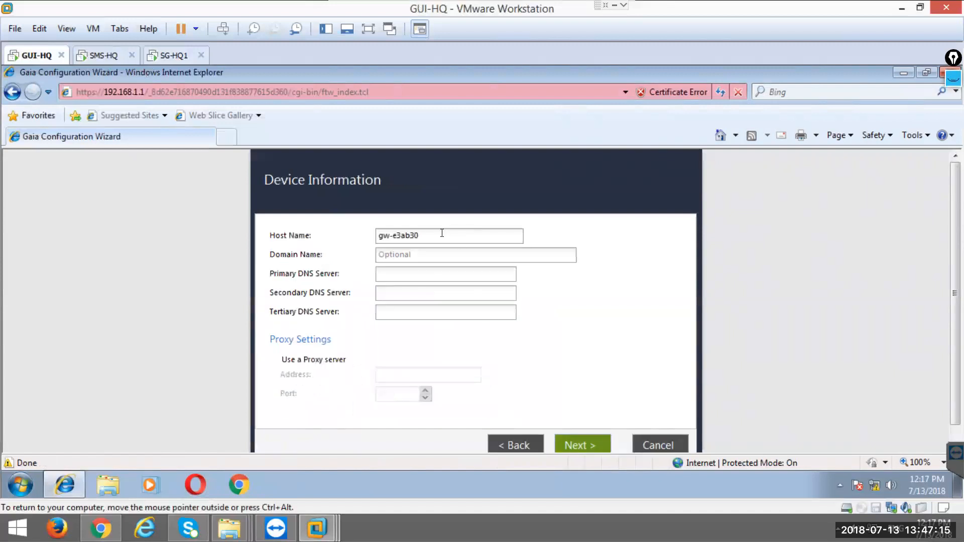
Set the host name to SMS-HQ and continue through Date and Time and installation type
left_click_drag(441, 232, 216, 244)
type("SMS-S")
key("BackSpace")
type("HQ")
left_click(587, 445)
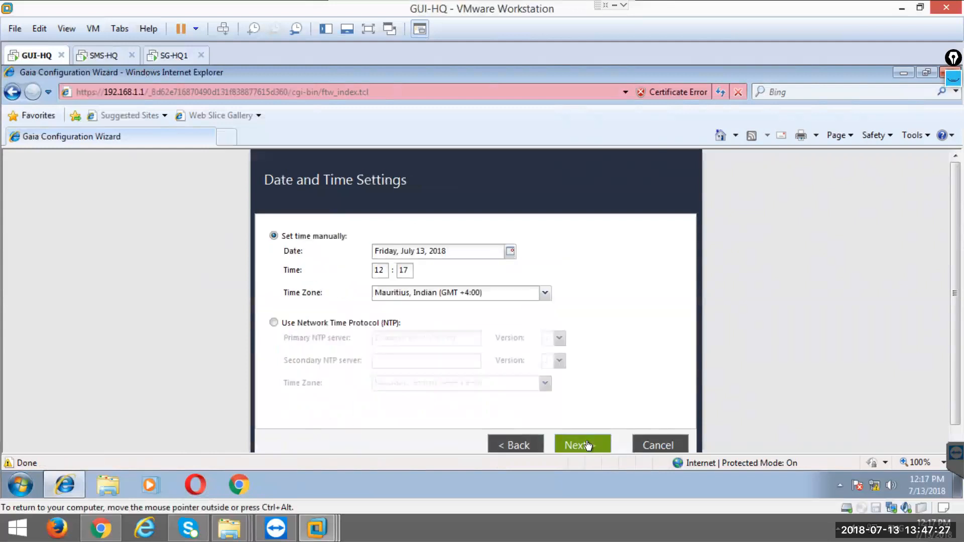
left_click(588, 445)
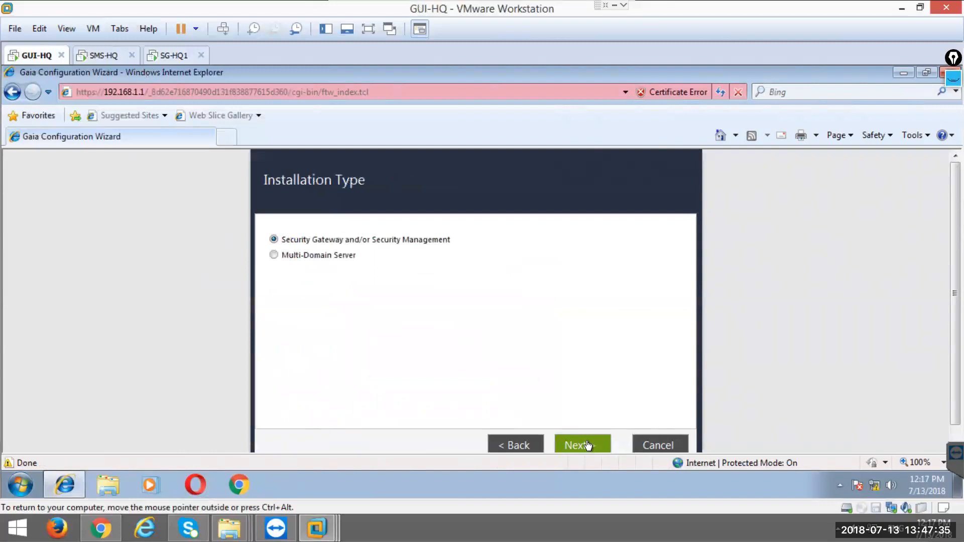
left_click(588, 446)
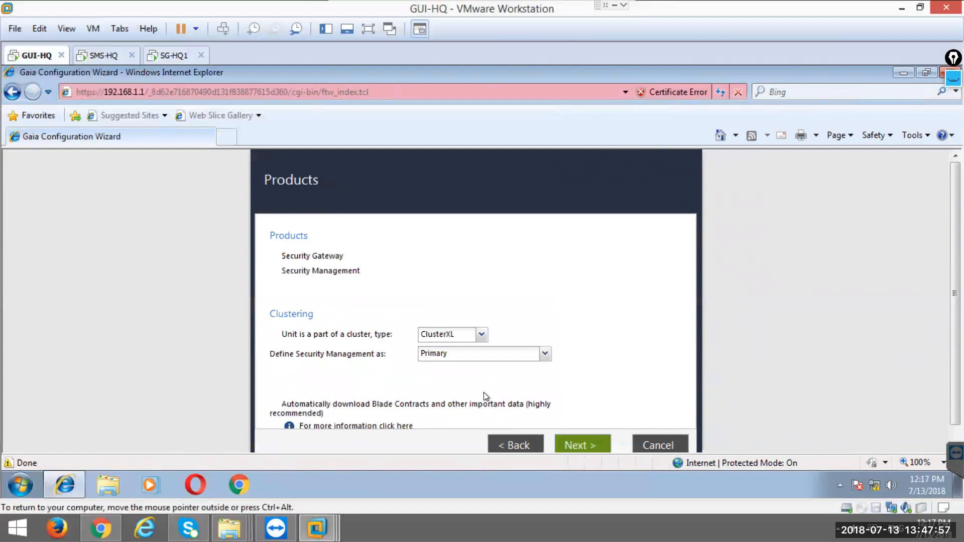
Uncheck Security Gateway, keeping Security Management as Primary, and choose to define a new administrator
left_click(583, 446)
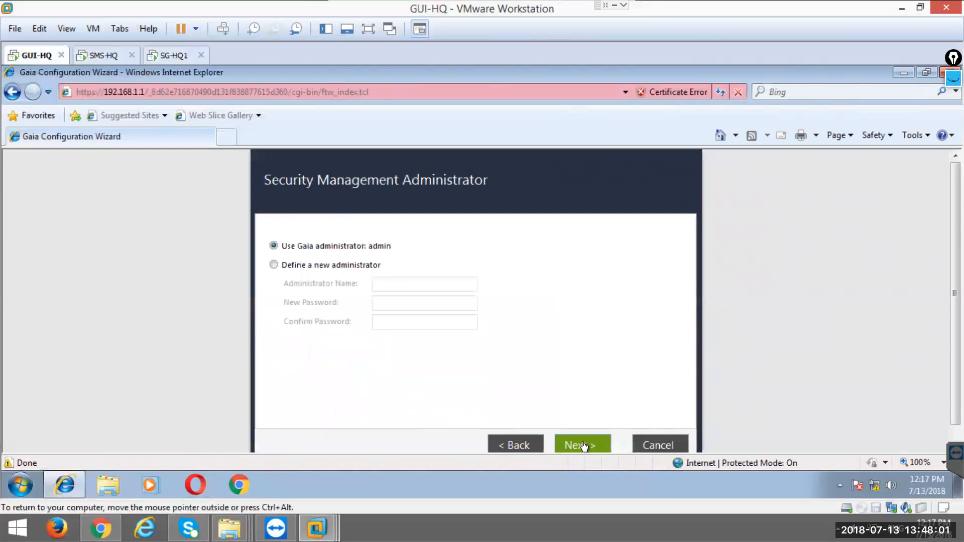
left_click(517, 447)
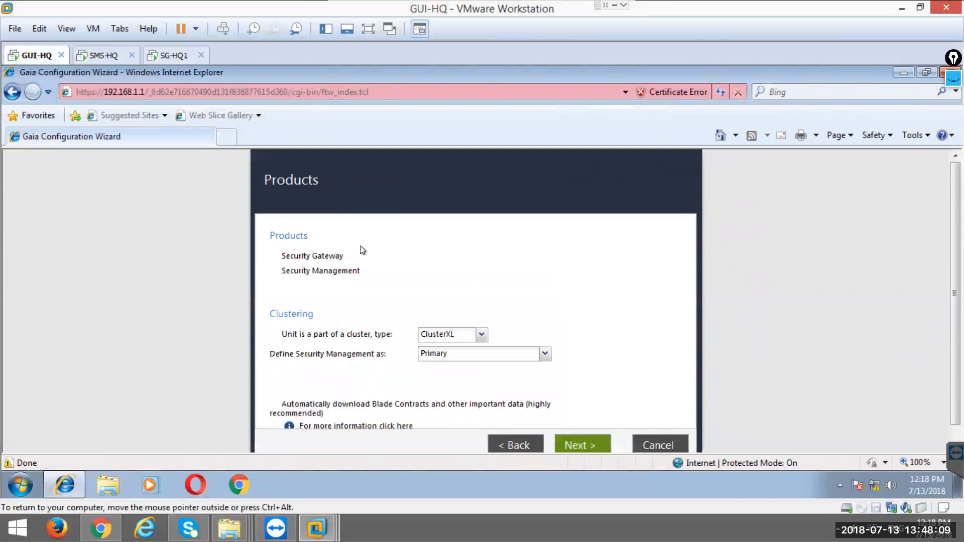
left_click(335, 255)
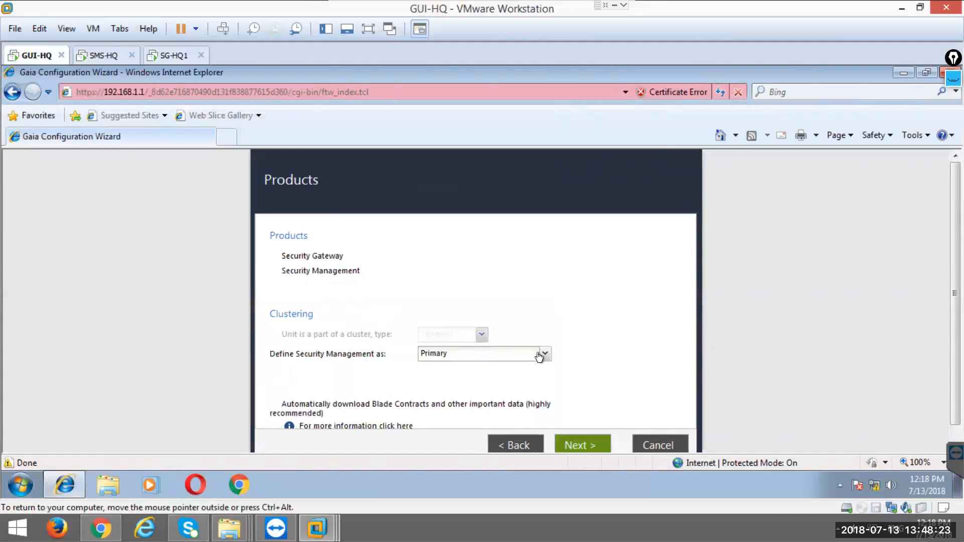
left_click(580, 445)
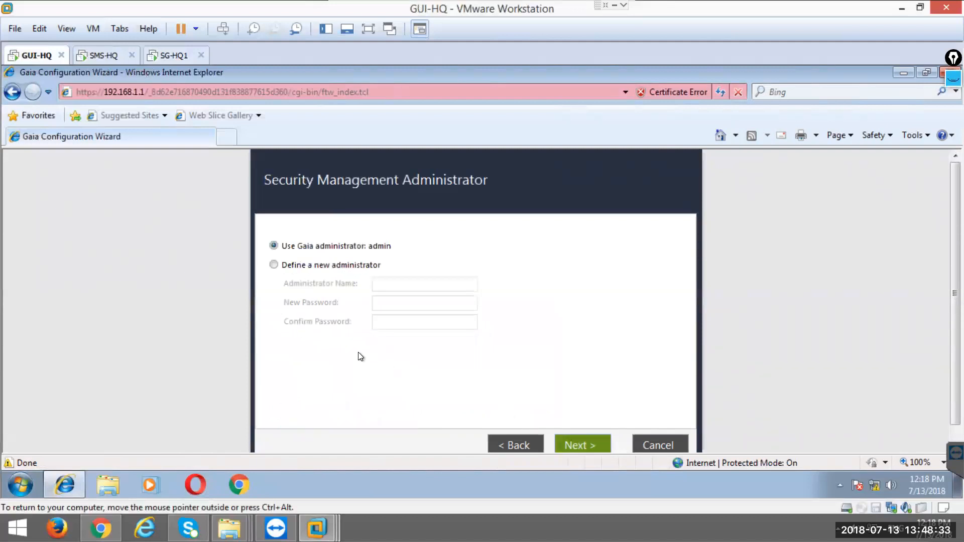
left_click(273, 265)
Define a new administrator named 'admini1' with its own password and continue to GUI Clients
left_click(391, 280)
type("admin")
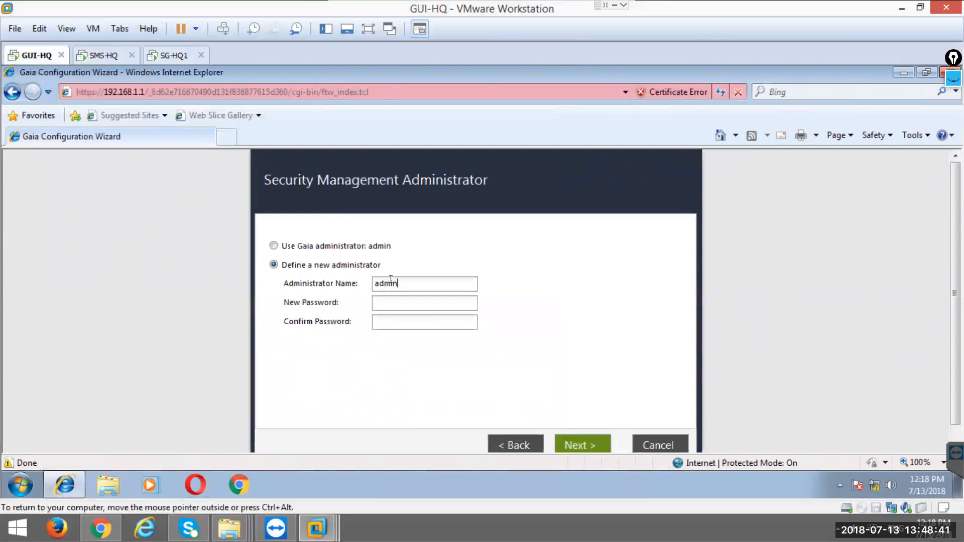
type("i1")
left_click(395, 300)
type("•••")
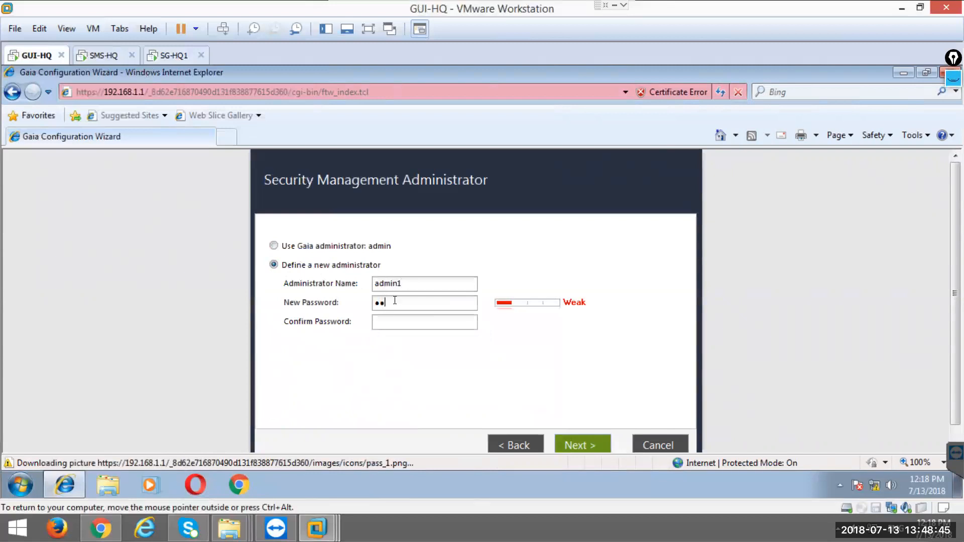
key("BackSpace")
key("BackSpace")
key("BackSpace")
type("•••••••••••••••••")
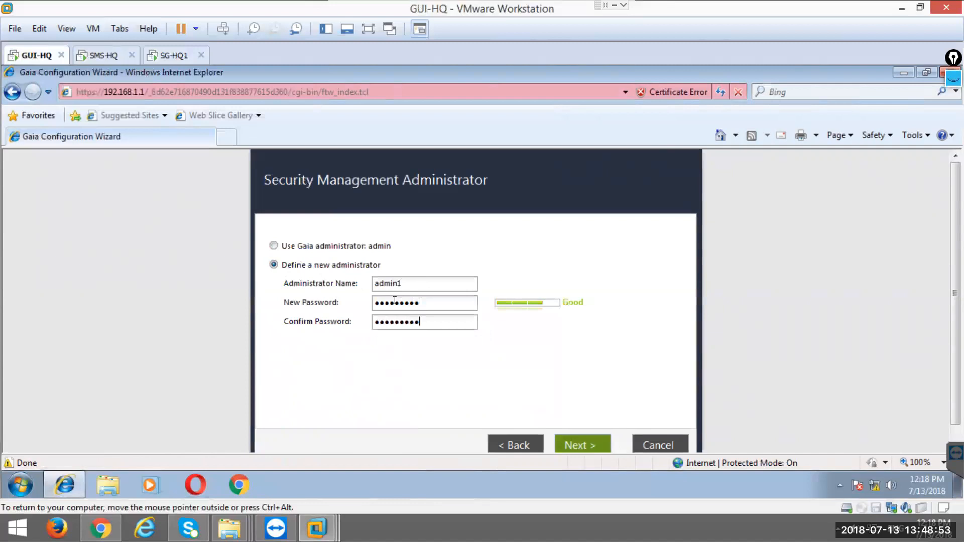
left_click(583, 446)
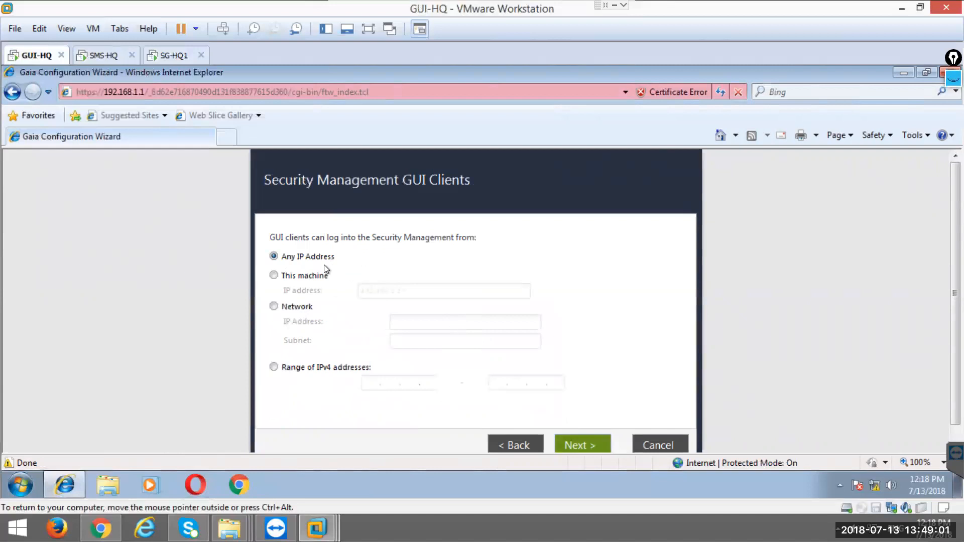
Allow GUI clients from Any IP Address, finish the wizard and confirm starting configuration
left_click(581, 446)
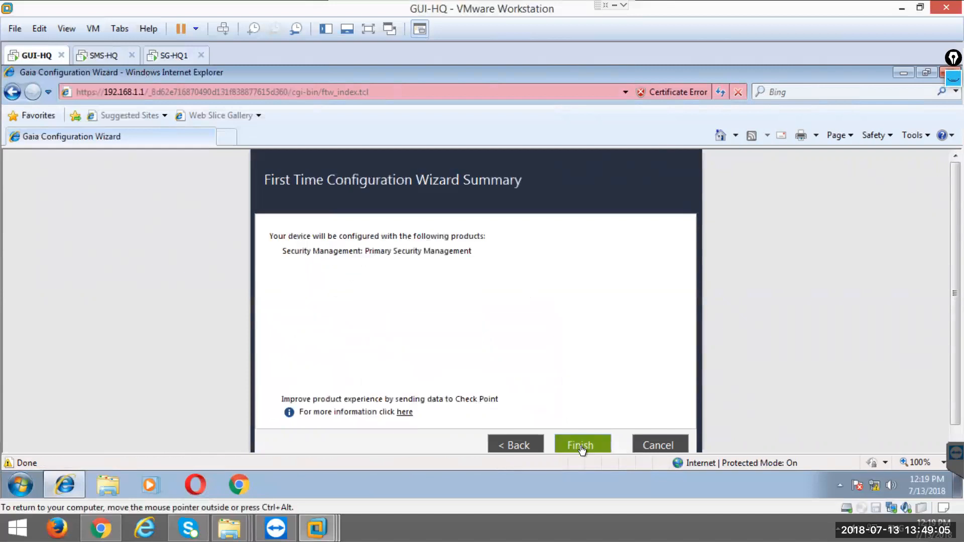
left_click(580, 445)
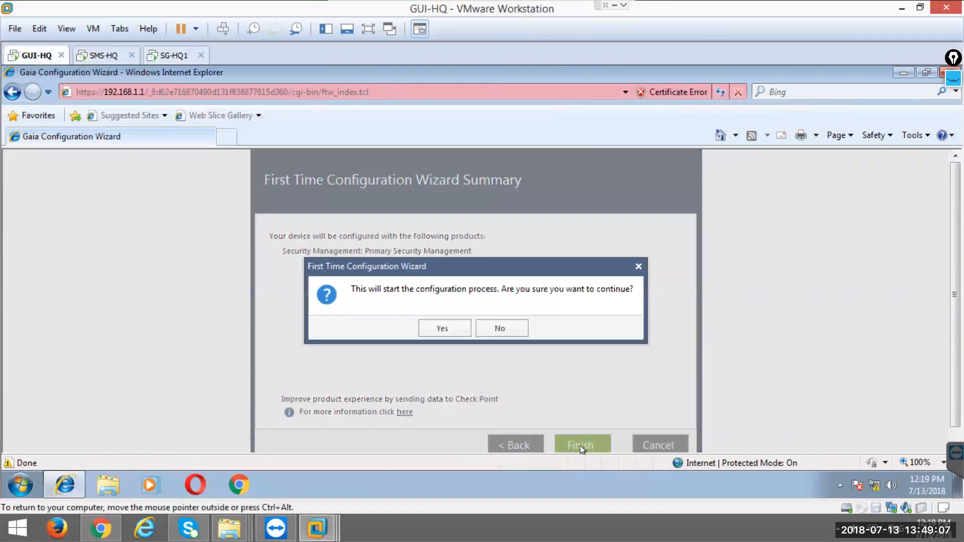
left_click(444, 332)
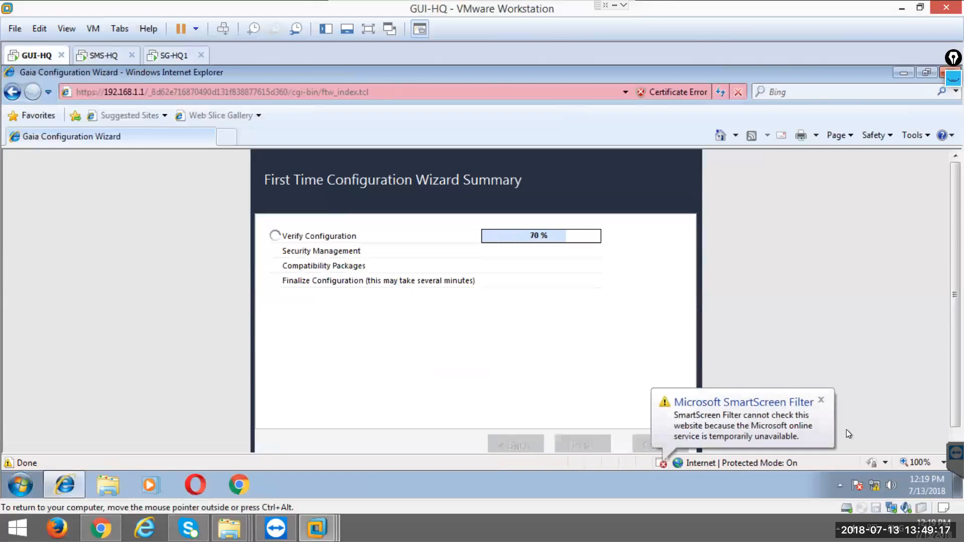
left_click(826, 403)
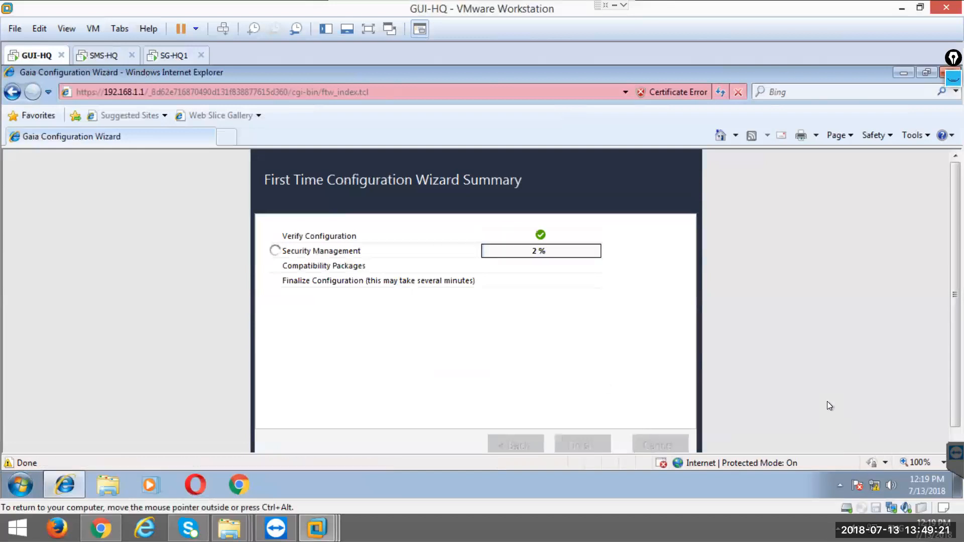
Reboot the newly installed SG-HQ1 gateway from its console and wait for the login prompt
left_click(179, 57)
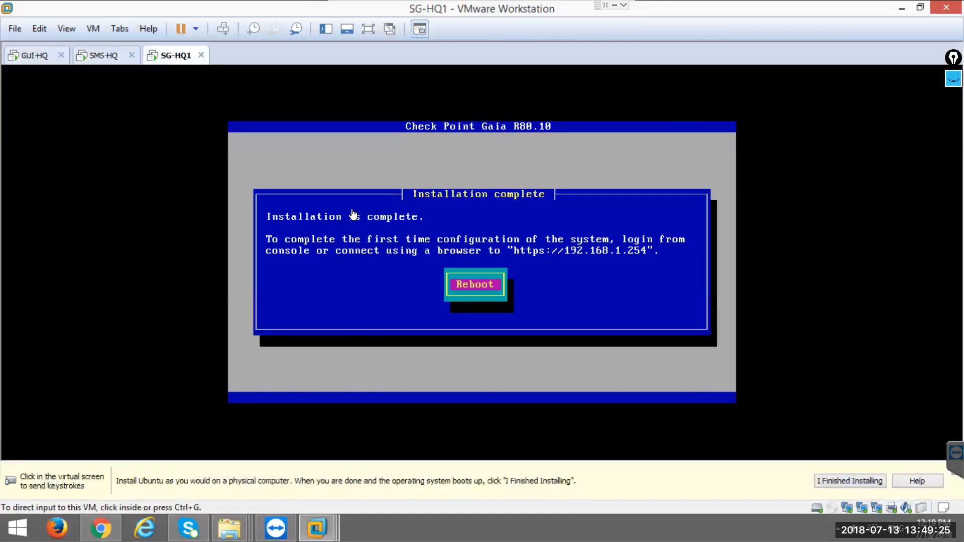
left_click(485, 280)
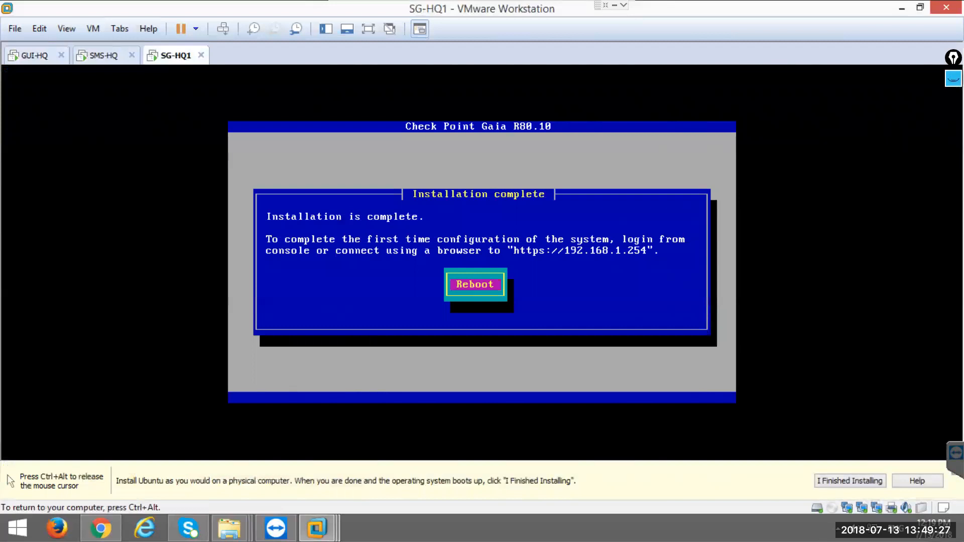
key("Return")
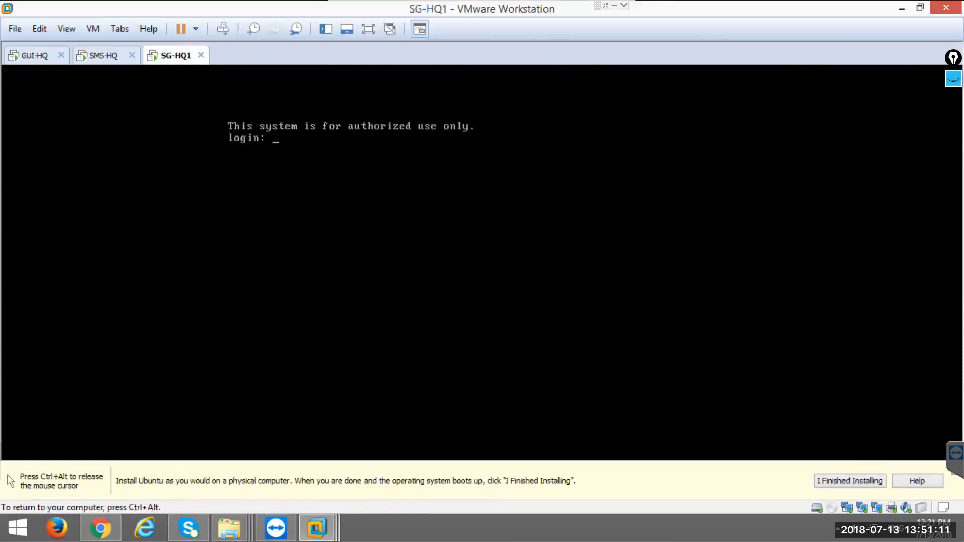
key("ctrl+alt")
Log in to the SG-HQ1 console as admin with the account password, reaching the gw-159dbf shell
left_click(382, 357)
type("admin")
key("Return")
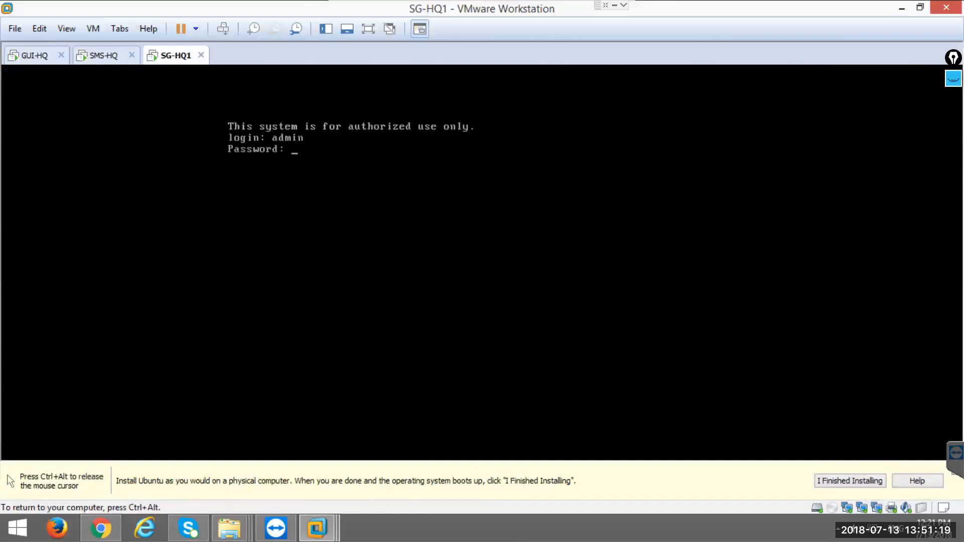
key("Return")
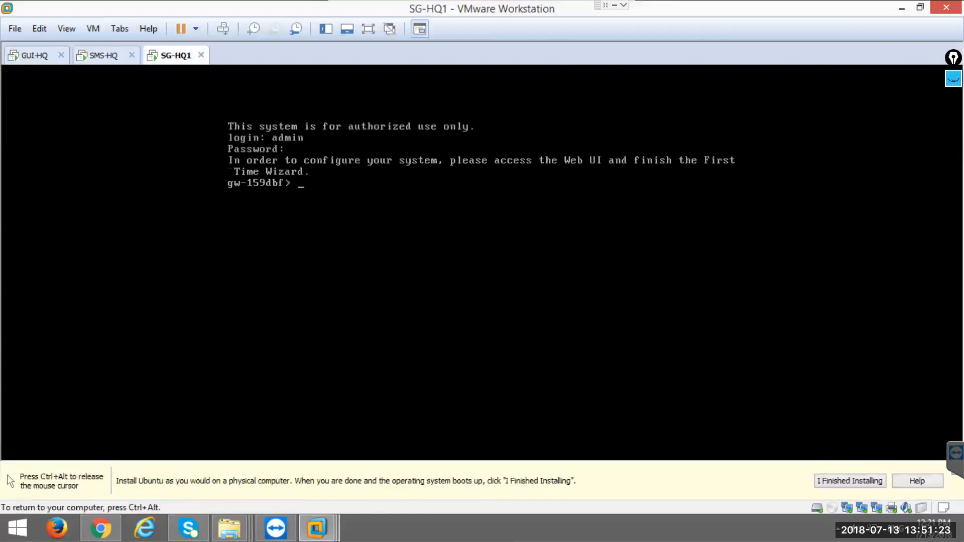
key("ctrl+alt")
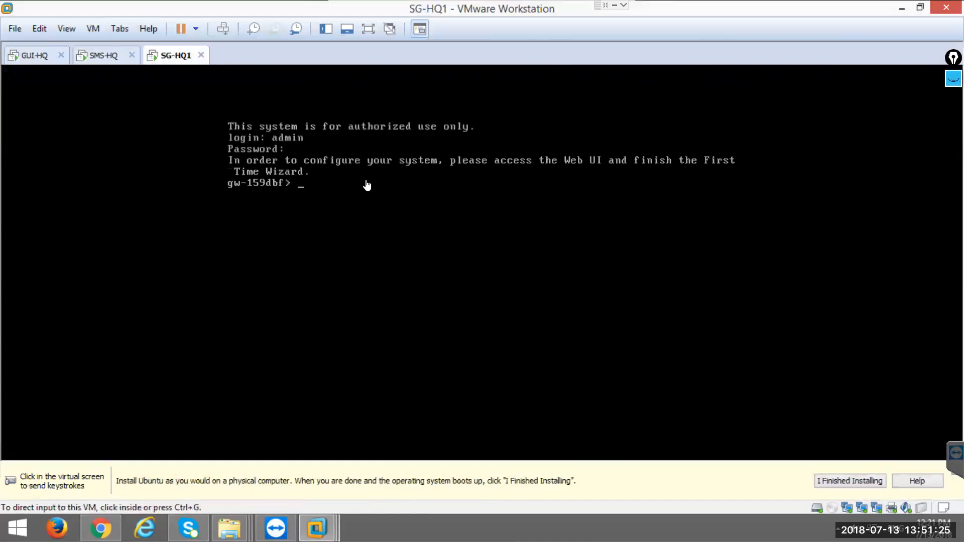
right_click(176, 54)
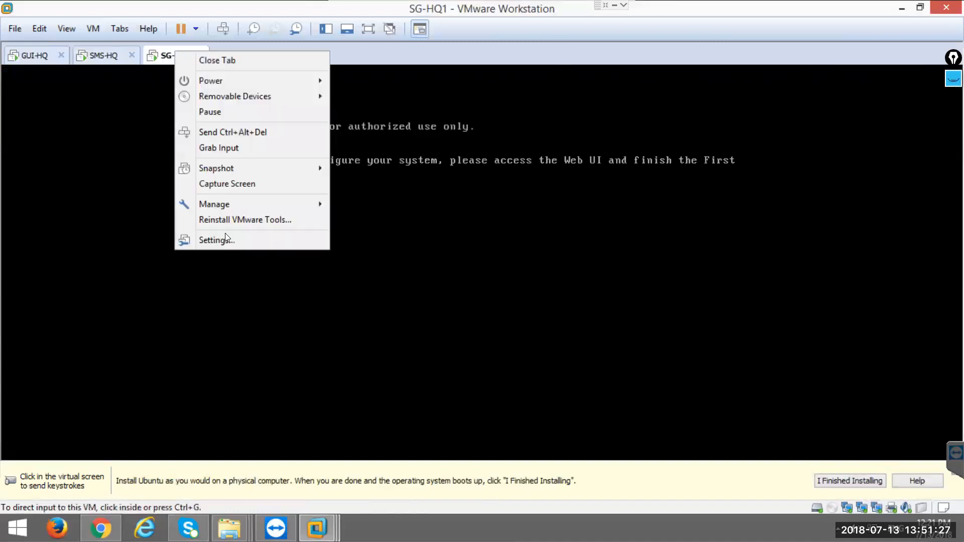
Attach SG-HQ1's first network adapter to LAN segment HQ-IN, then go to GUI-HQ
left_click(253, 241)
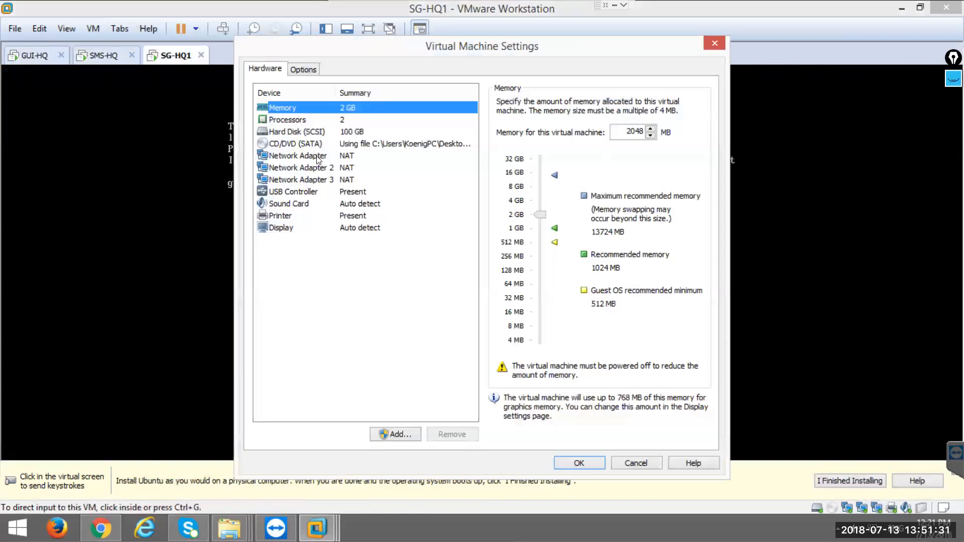
left_click(318, 157)
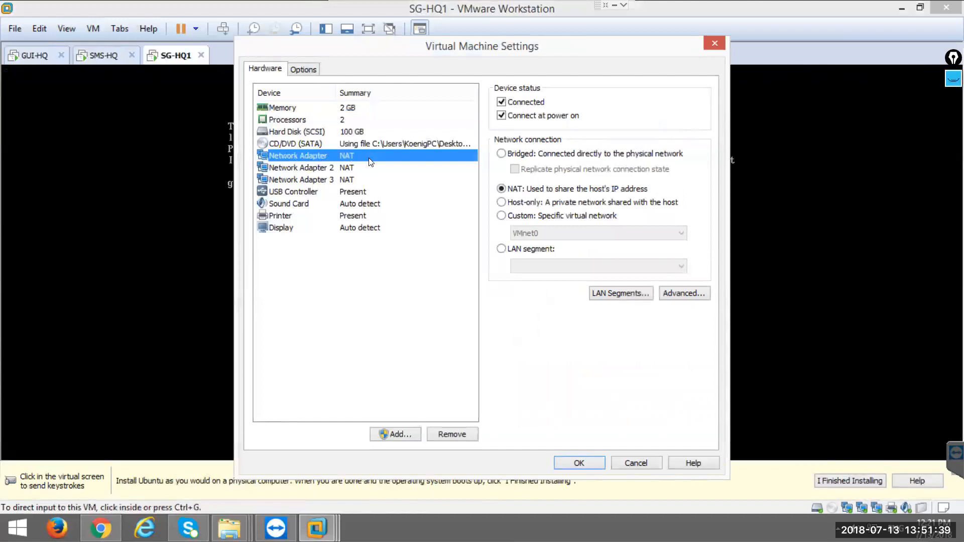
left_click(501, 250)
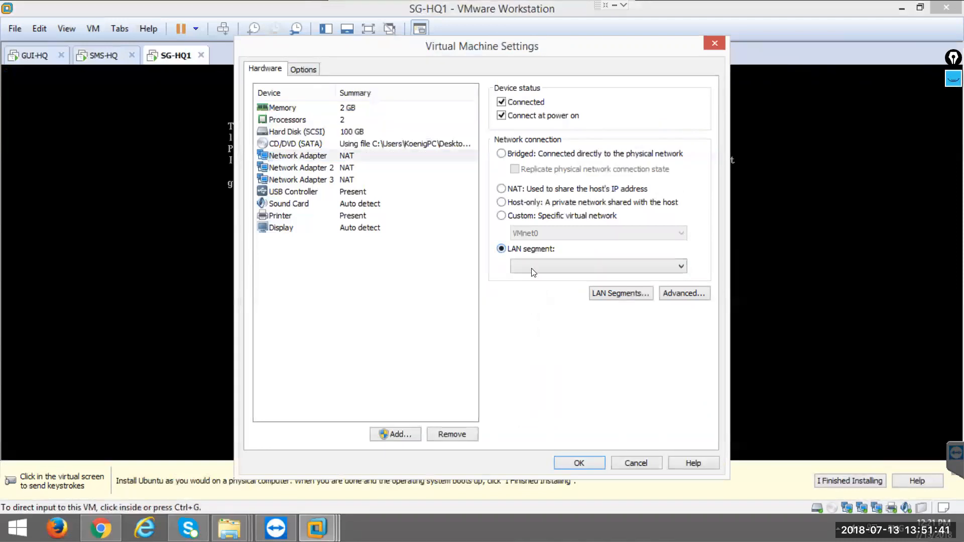
left_click(563, 263)
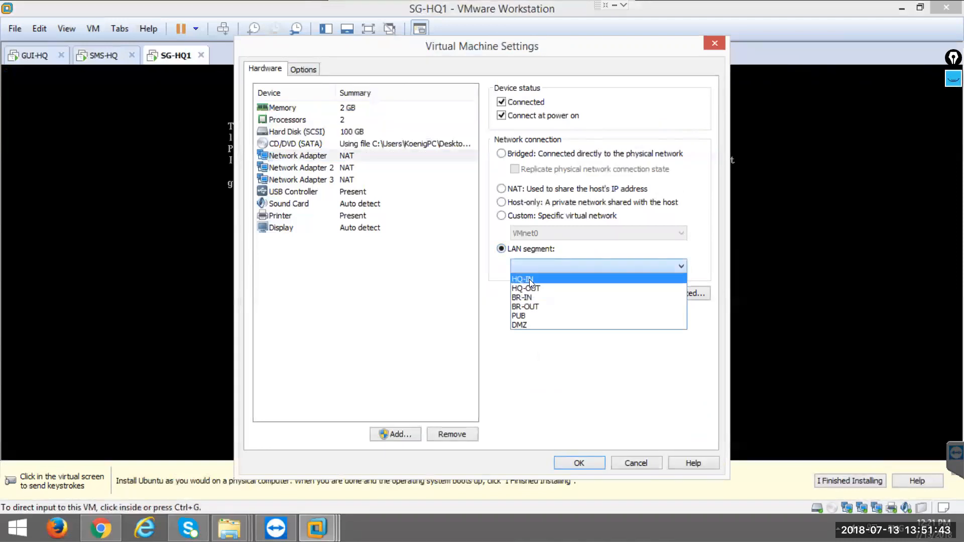
left_click(530, 279)
left_click(575, 464)
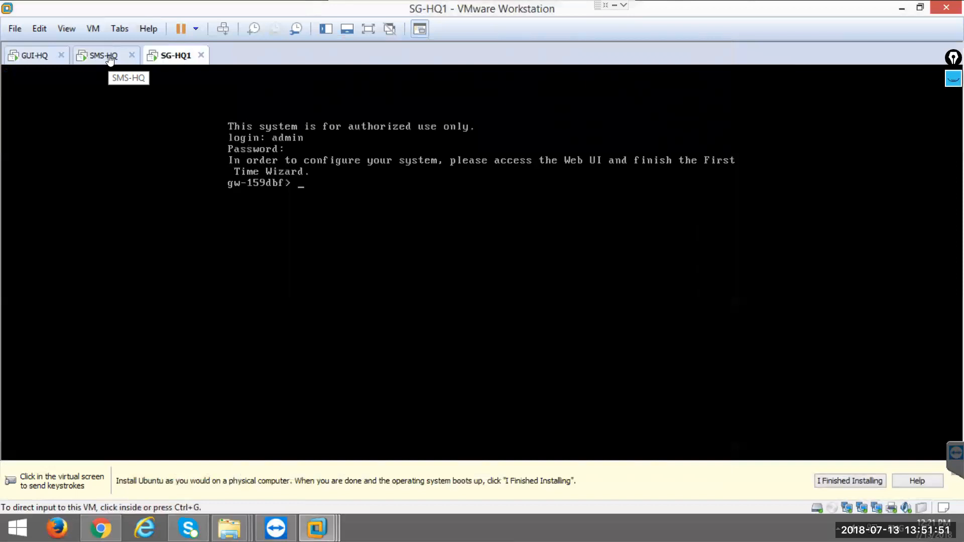
left_click(41, 59)
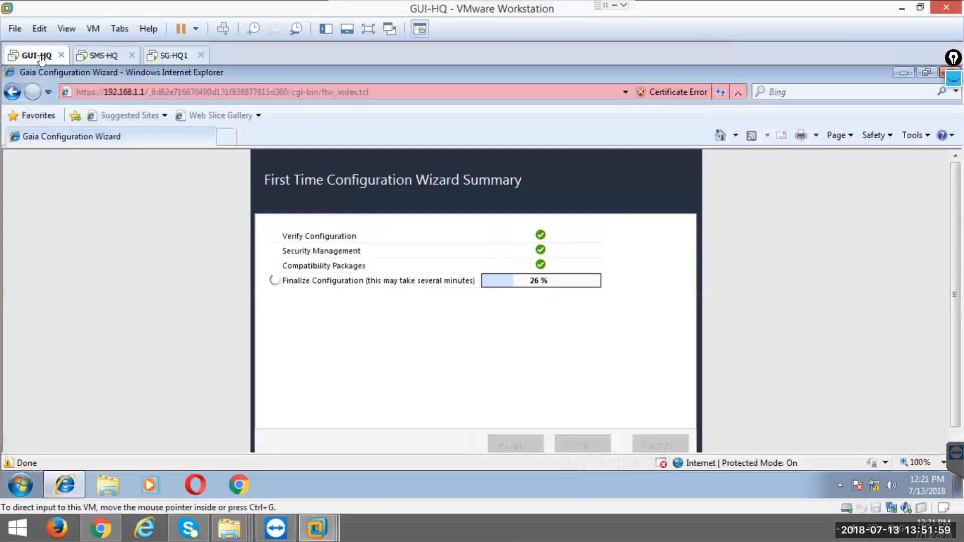
left_click(228, 134)
left_click(246, 91)
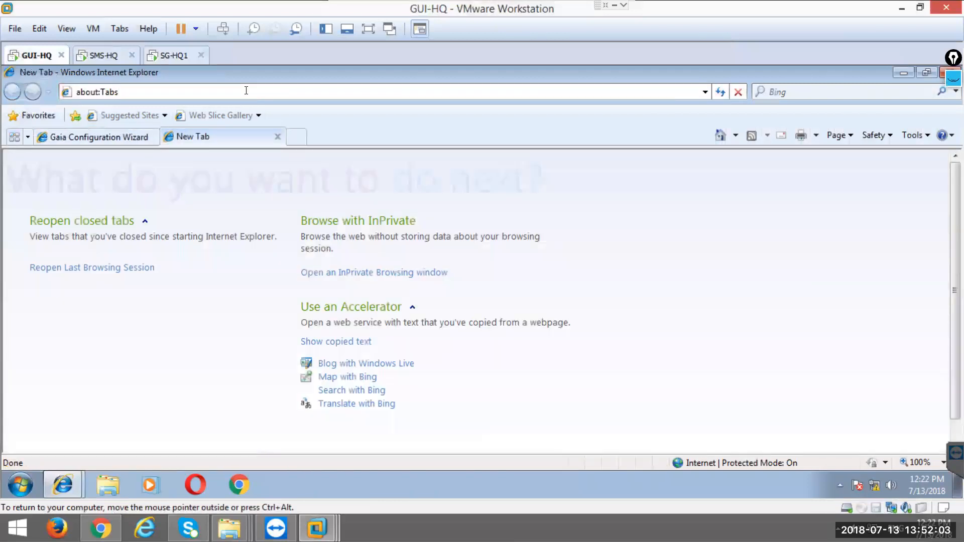
key("BackSpace")
key("BackSpace")
key("BackSpace")
key("BackSpace")
key("BackSpace")
key("BackSpace")
key("BackSpace")
key("BackSpace")
key("BackSpace")
key("BackSpace")
type("h")
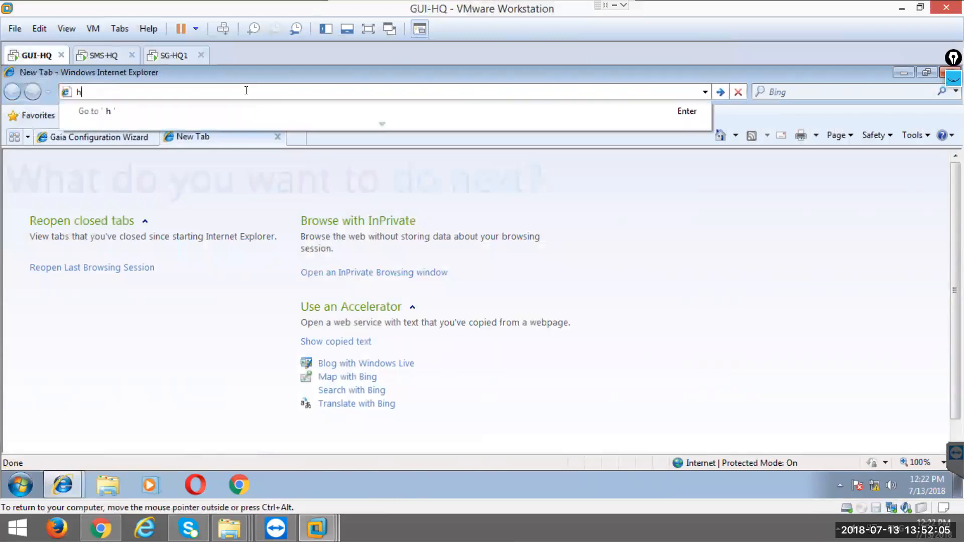
type("ttps://192.1")
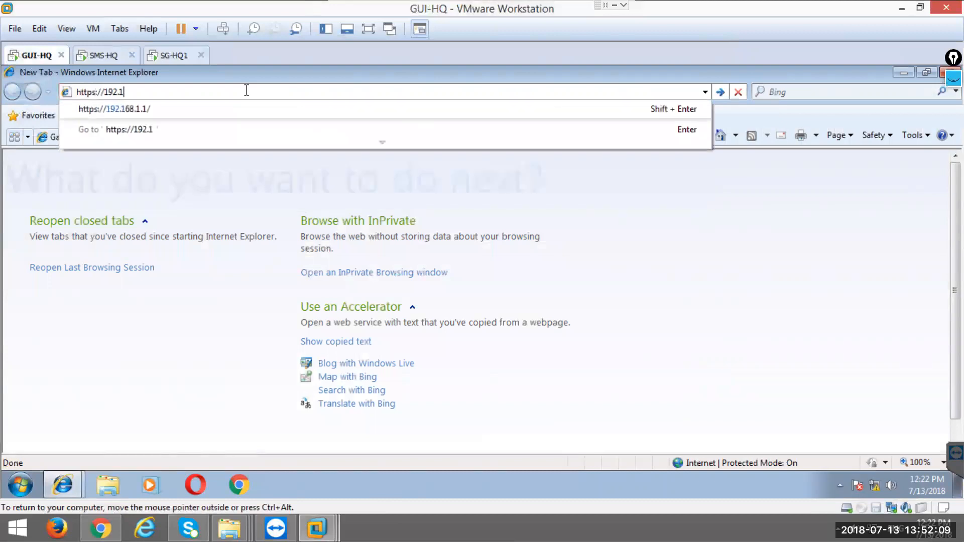
type("68.1.254")
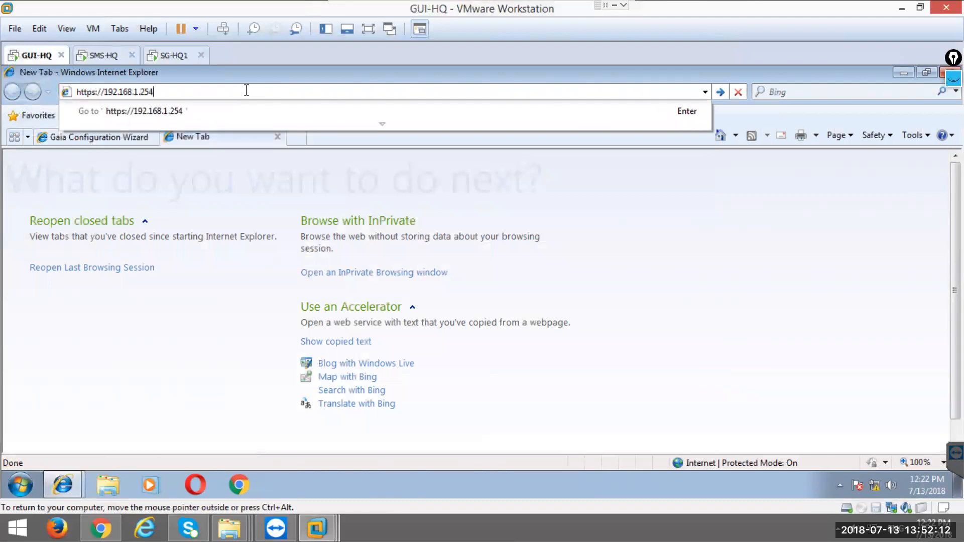
key("Return")
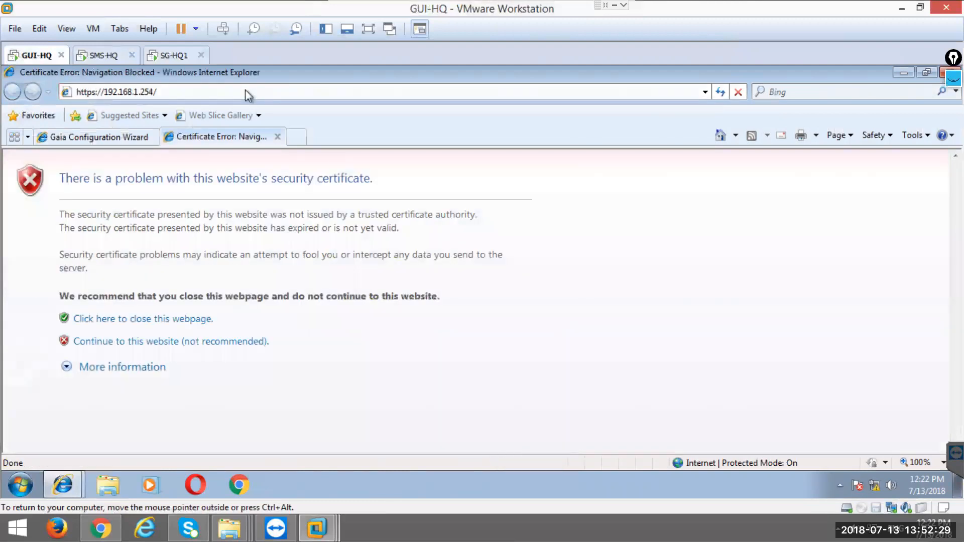
left_click(227, 343)
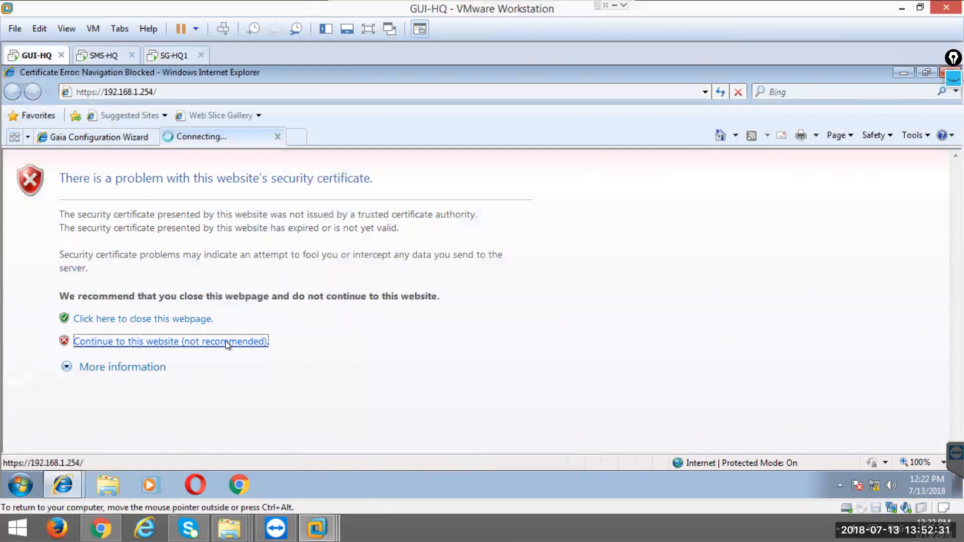
type("admin")
key("Tab")
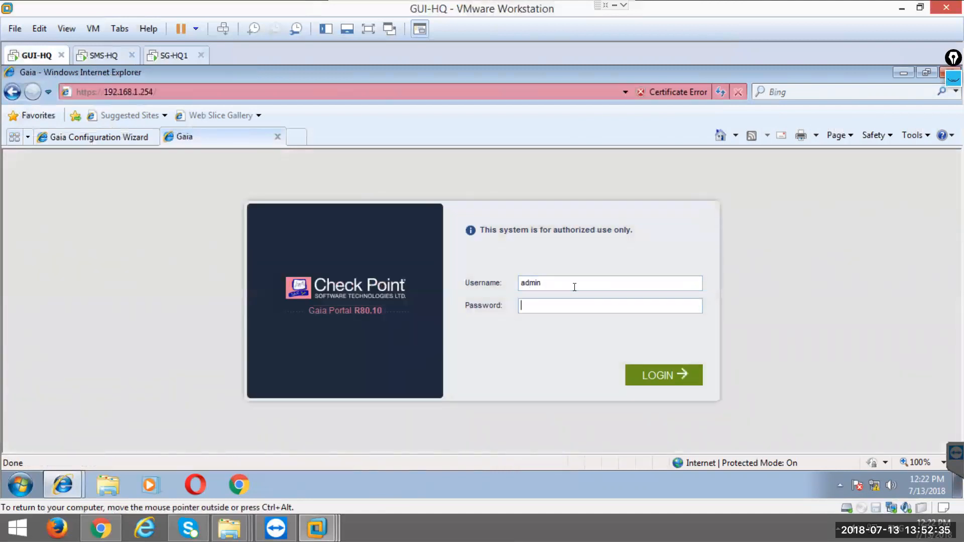
Sign in to the Gaia portal with the admin password and dismiss the Operation Failed error
key("Return")
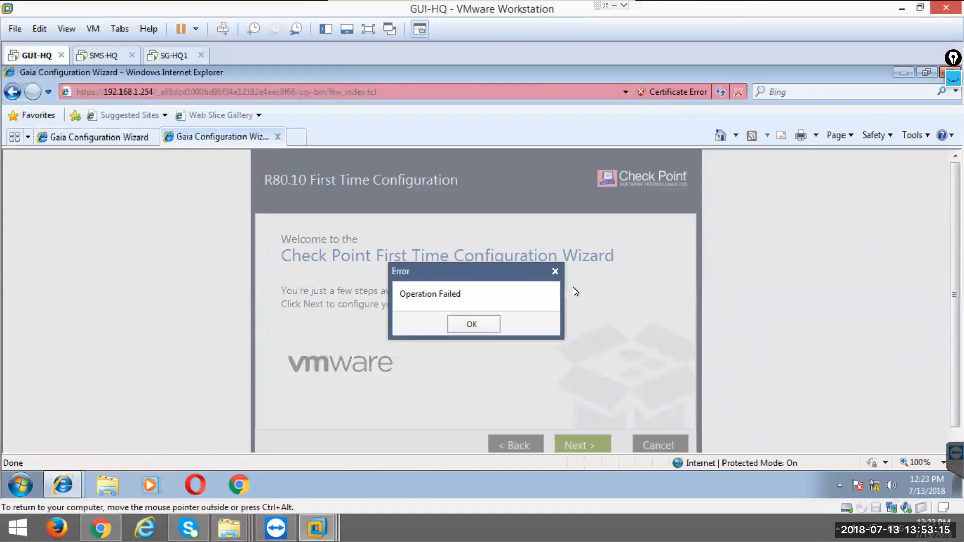
left_click(474, 323)
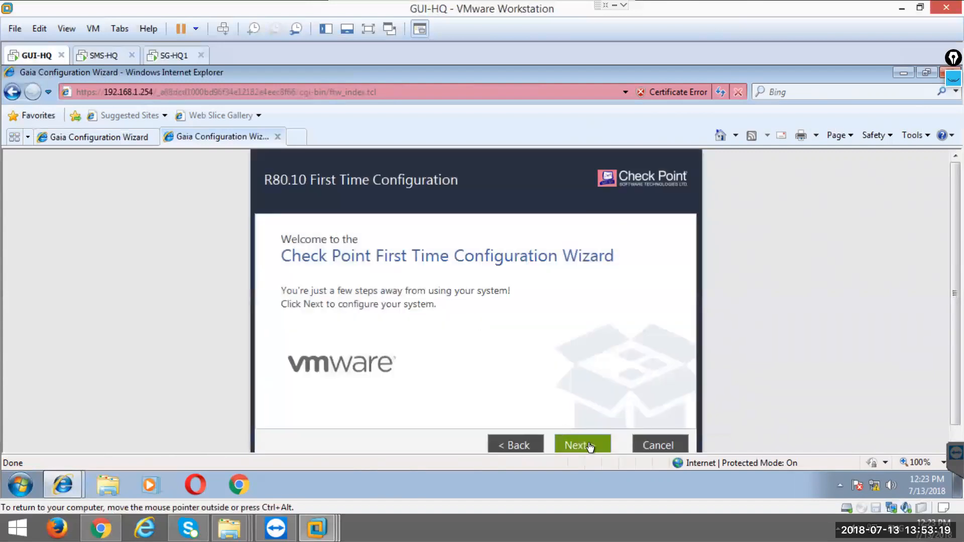
Advance through the Welcome, R80.10 deployment, eth0 management and internet connection pages
left_click(590, 448)
left_click(590, 447)
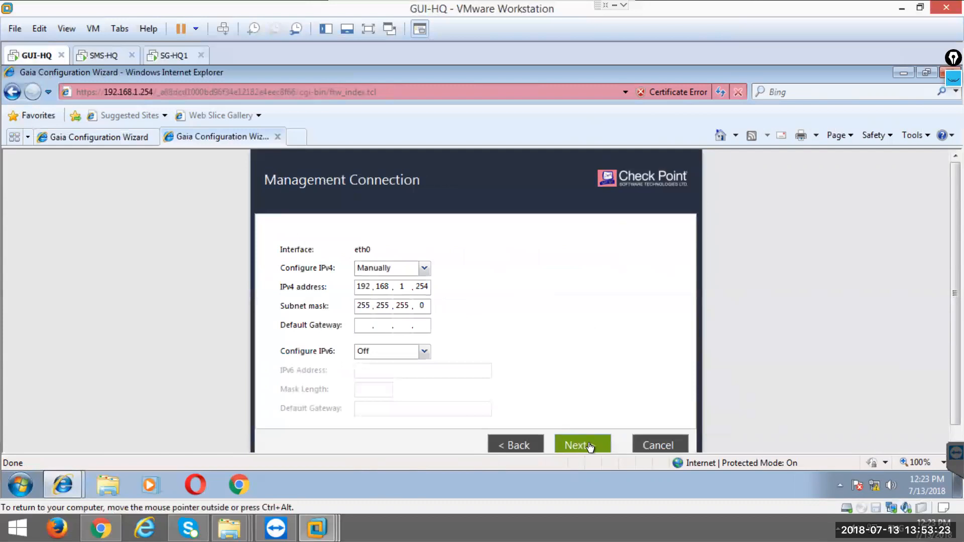
left_click(590, 447)
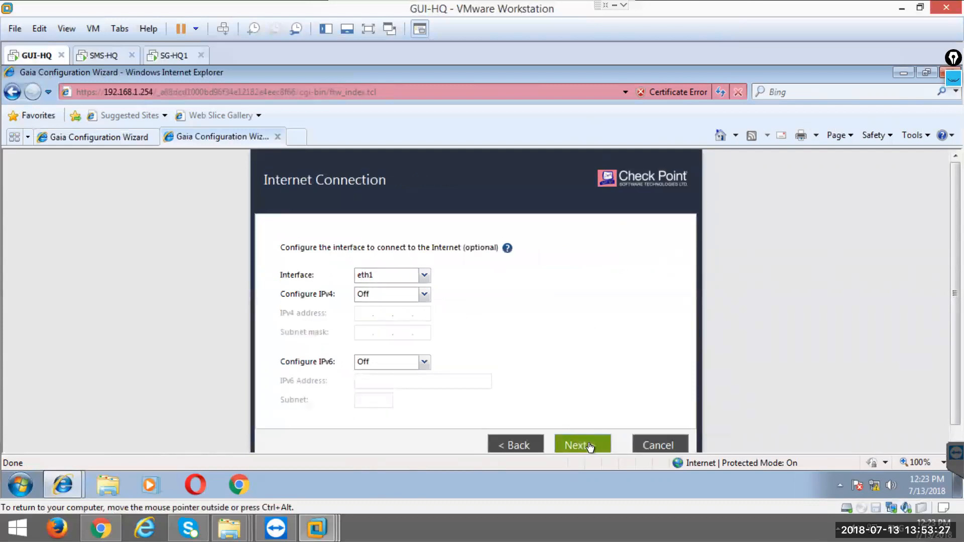
left_click(590, 448)
Rename the host from gw-159dbf to SG-HQ and accept the date and time settings
left_click(457, 235)
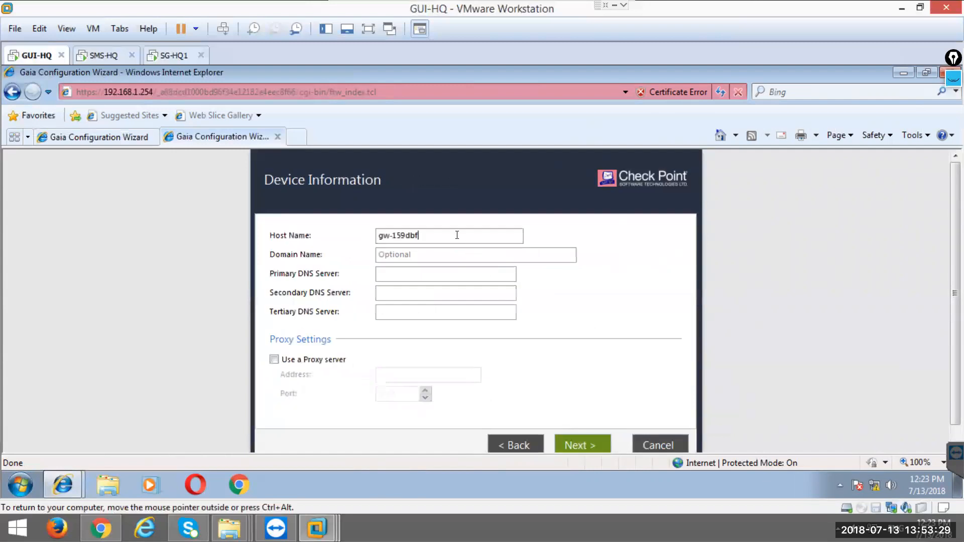
key("BackSpace")
key("BackSpace")
key("BackSpace")
key("BackSpace")
key("BackSpace")
key("BackSpace")
key("BackSpace")
key("BackSpace")
key("BackSpace")
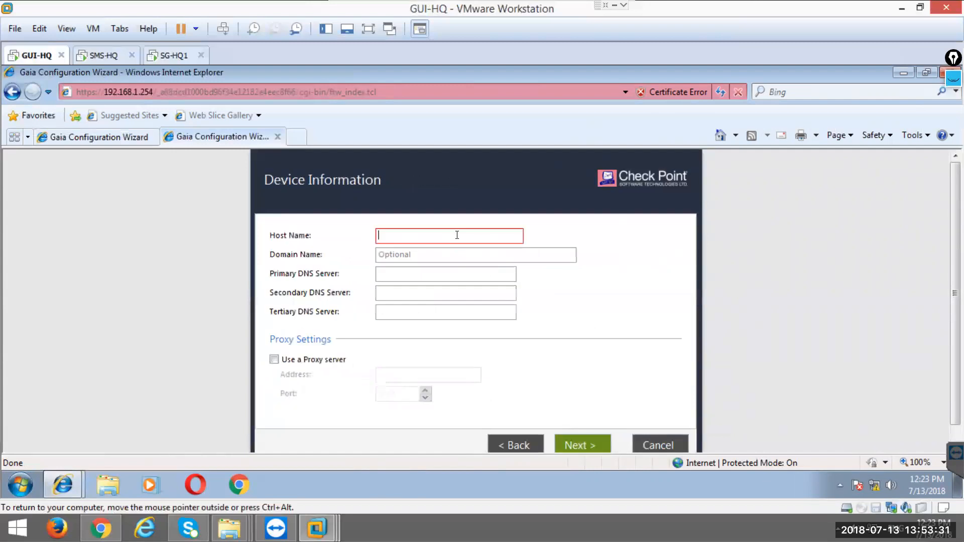
type("SG-HQ")
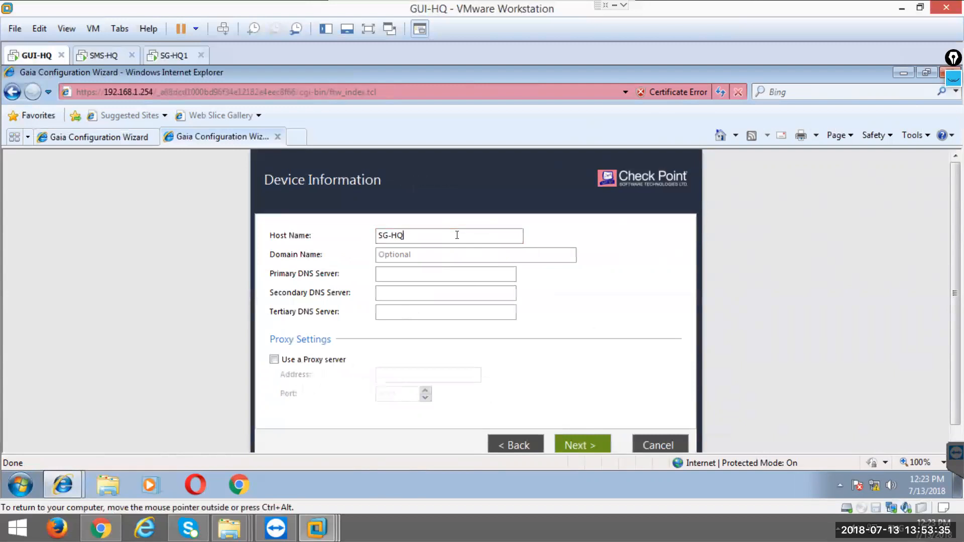
left_click(584, 443)
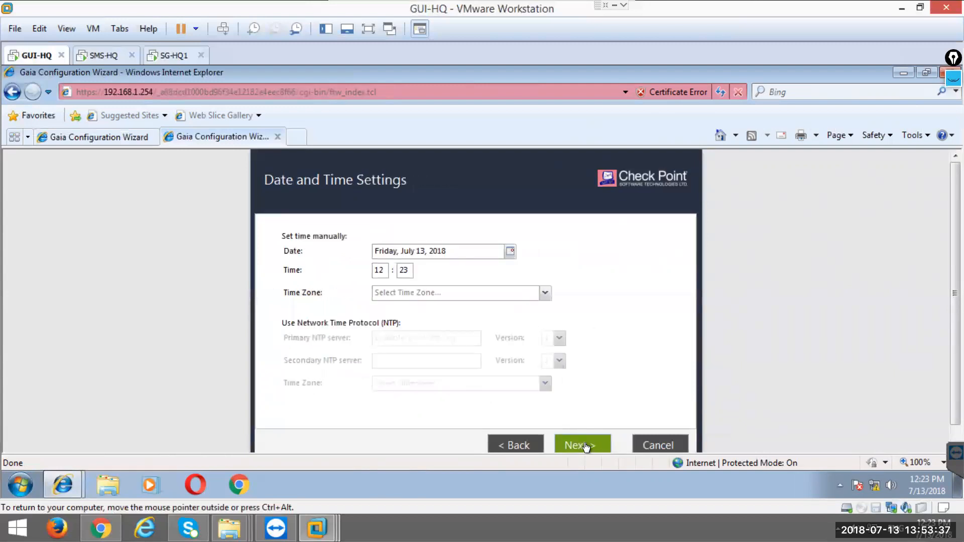
left_click(585, 446)
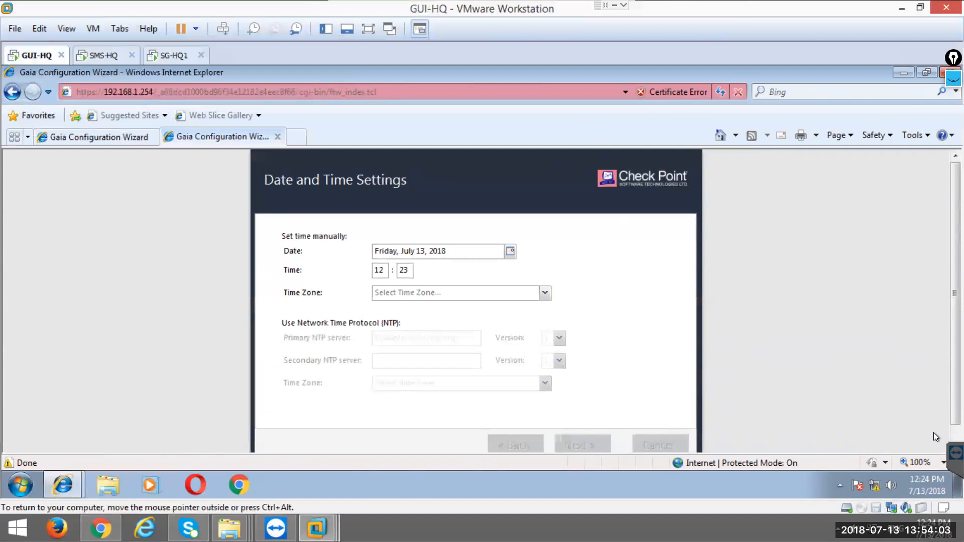
Refresh the stalled Gaia wizard page in Internet Explorer to restart it at Welcome
scroll(934, 434, "down", 1)
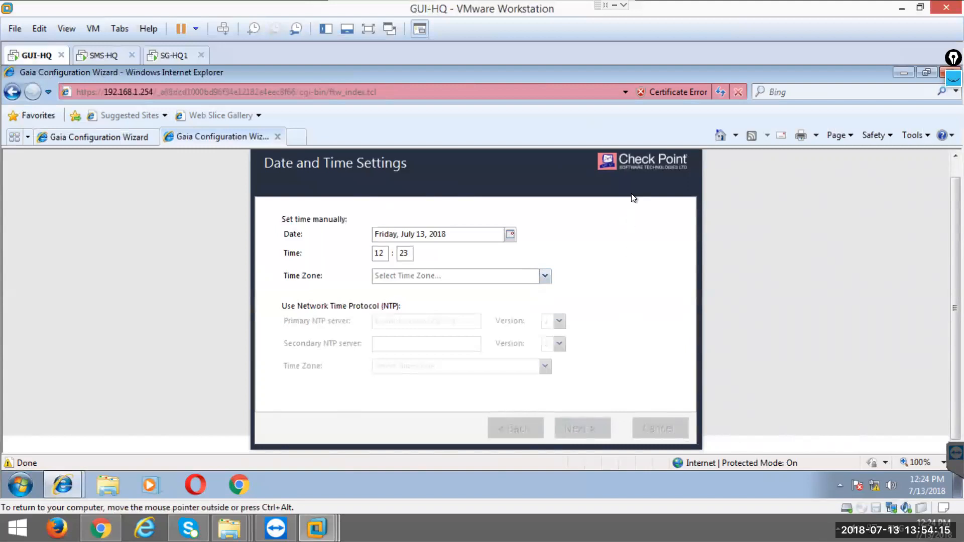
left_click(721, 91)
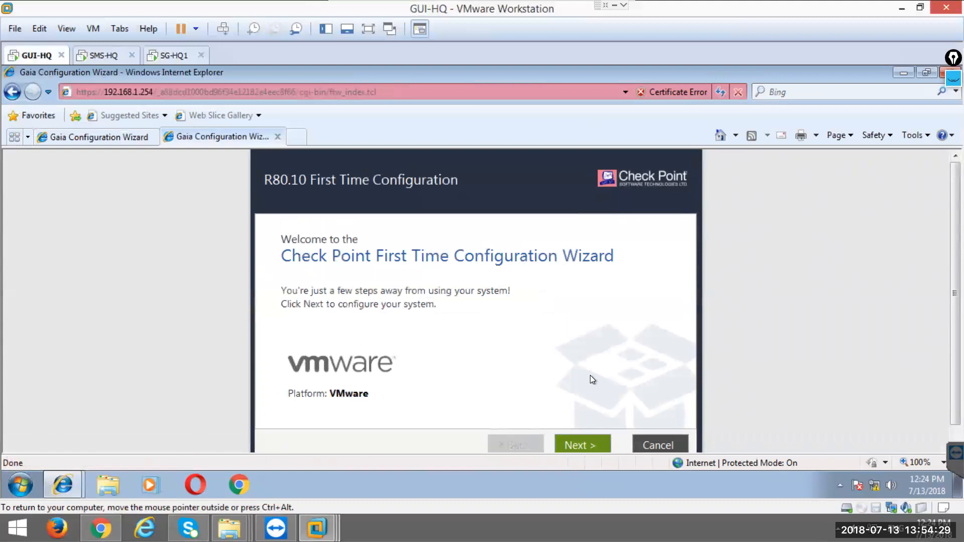
Accept the wizard defaults (eth0, host SG-HQ, Mauritius time), install only Security Gateway, no dynamic IP
left_click(582, 451)
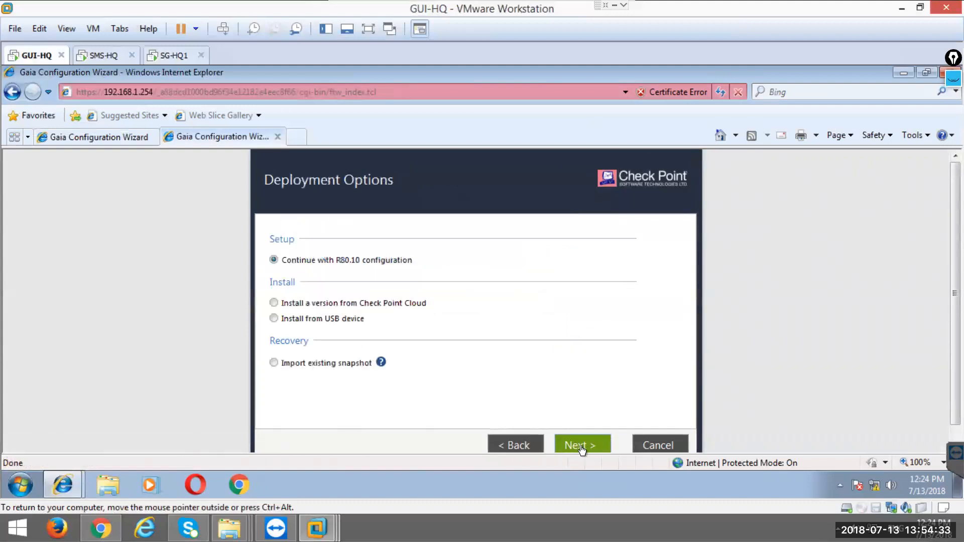
left_click(582, 450)
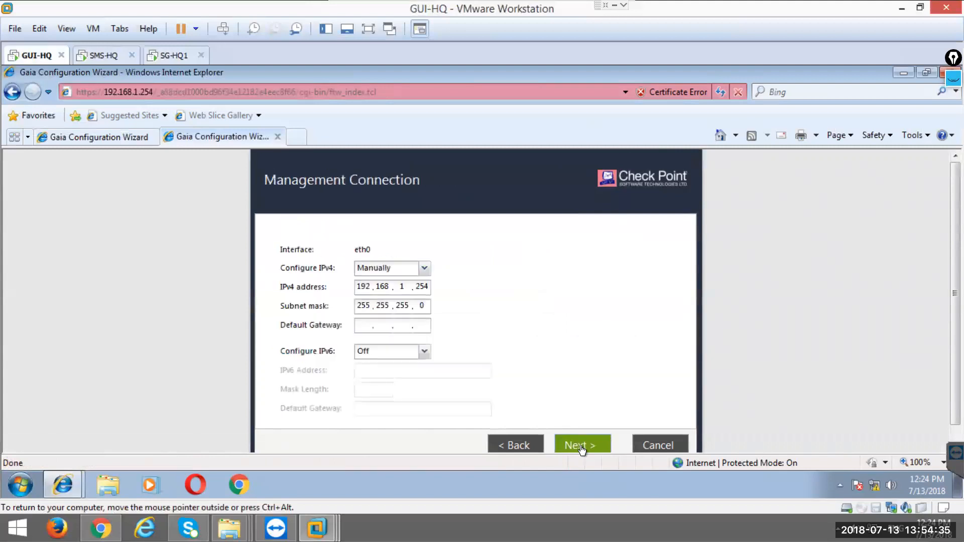
left_click(582, 450)
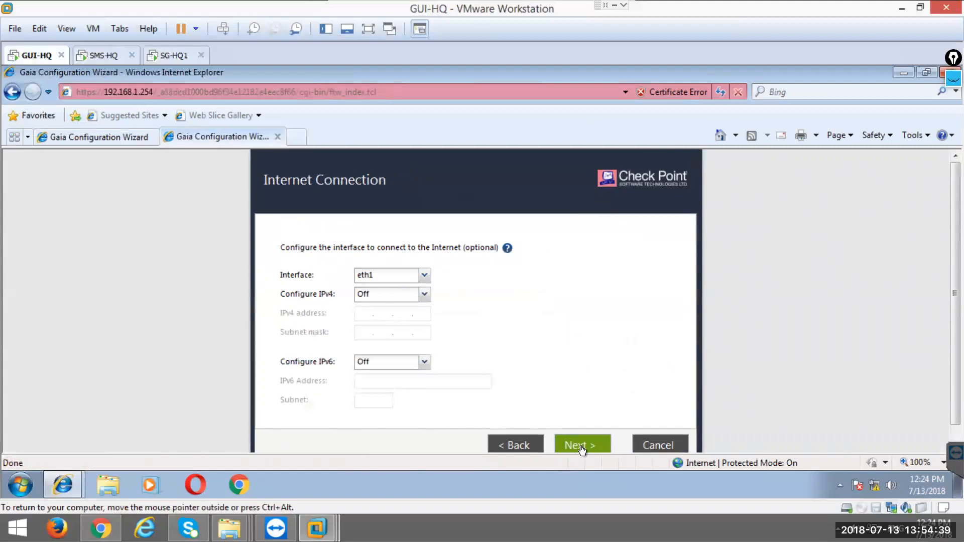
left_click(582, 451)
left_click(583, 446)
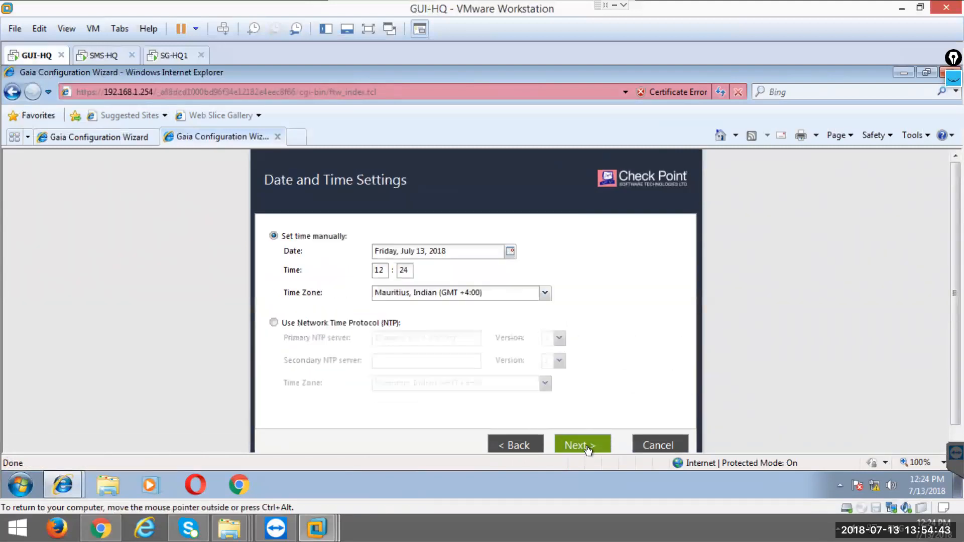
left_click(588, 447)
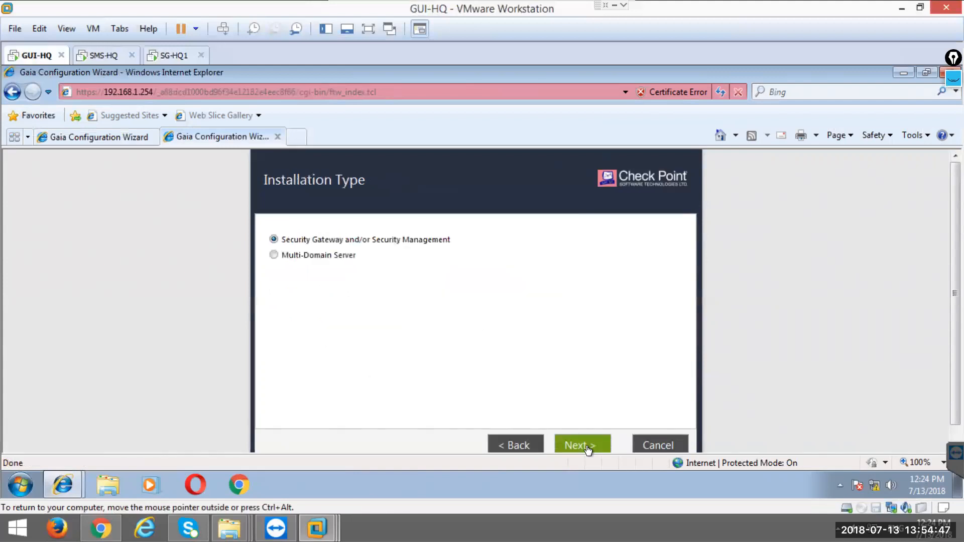
left_click(583, 446)
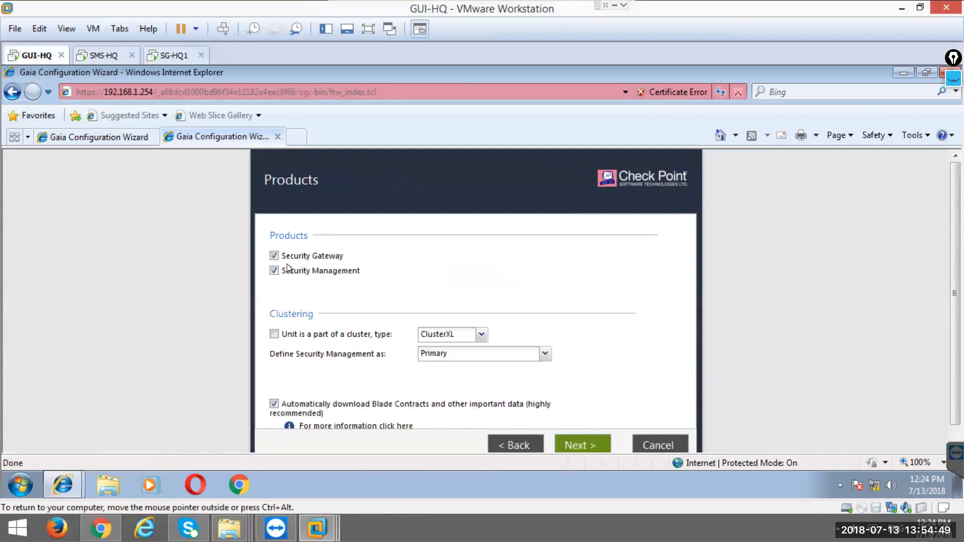
left_click(273, 271)
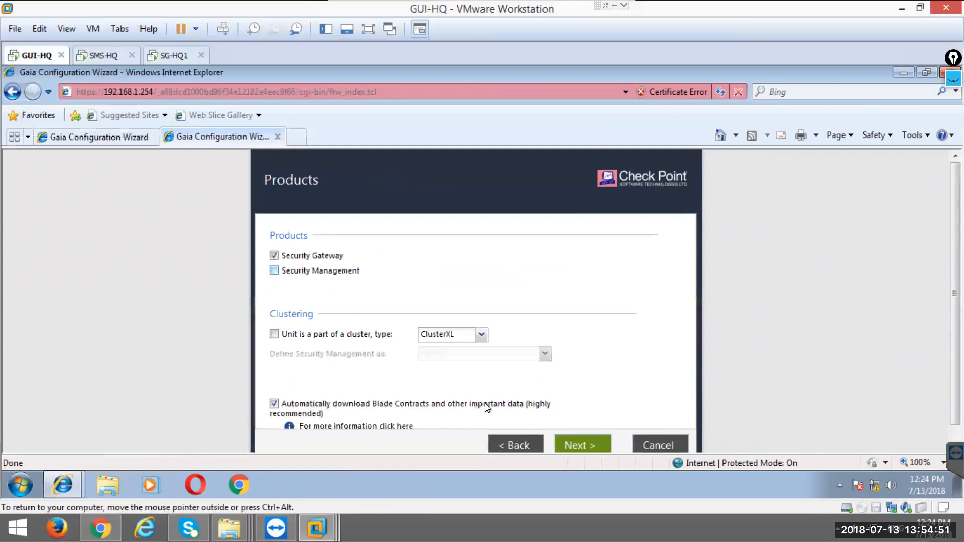
left_click(585, 450)
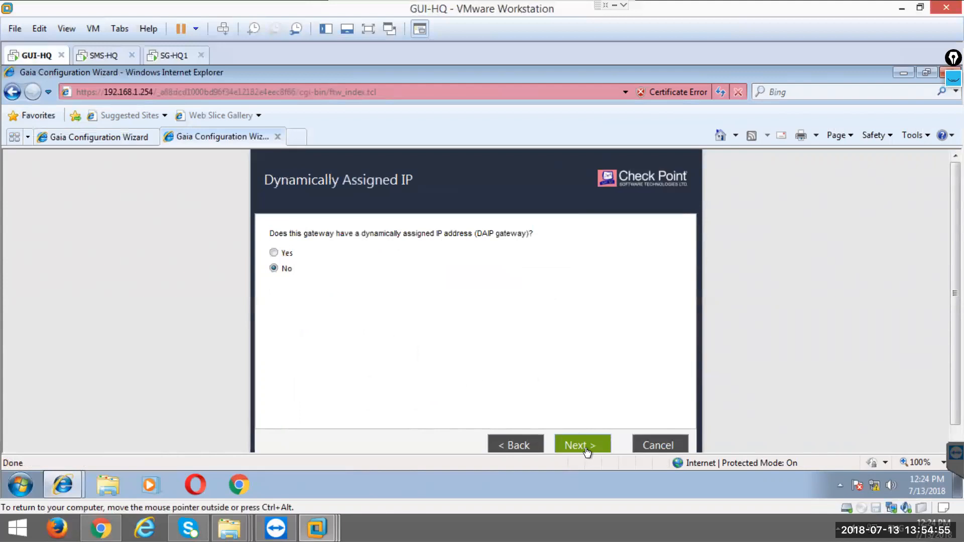
left_click(585, 447)
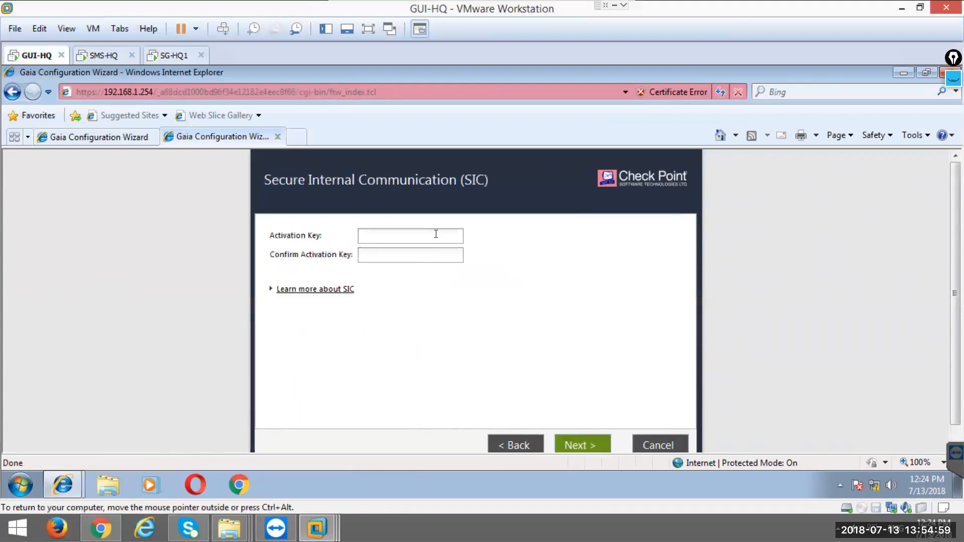
Enter and confirm the SIC activation key and advance to the wizard Summary
left_click(436, 234)
type("••••")
key("Tab")
type("••••")
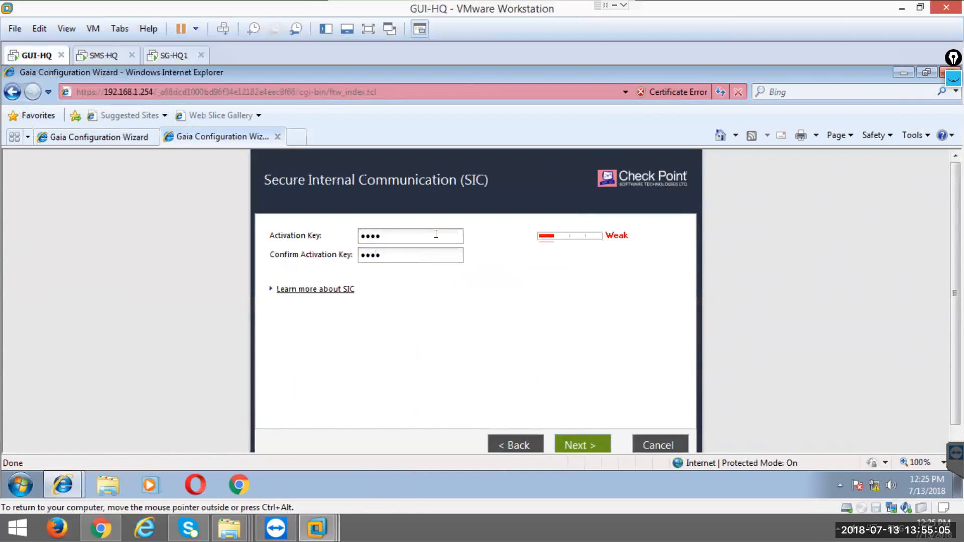
left_click(587, 445)
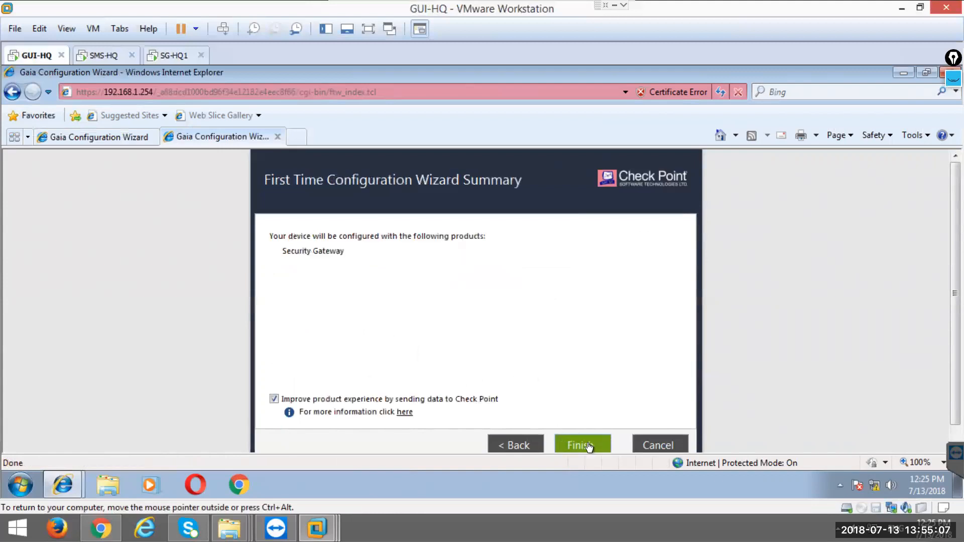
Finish and confirm the gateway wizard, then check SMS-HQ and both wizards' progress
left_click(588, 446)
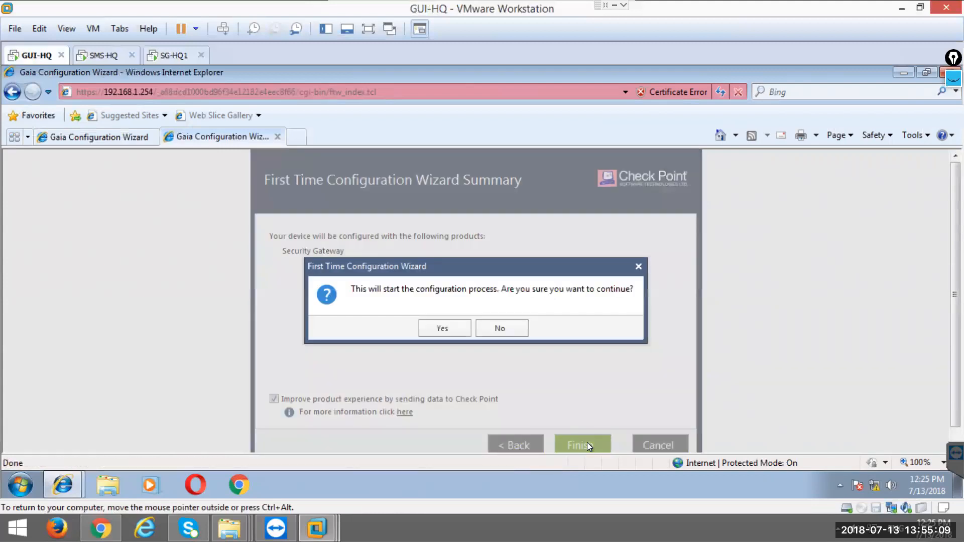
left_click(445, 328)
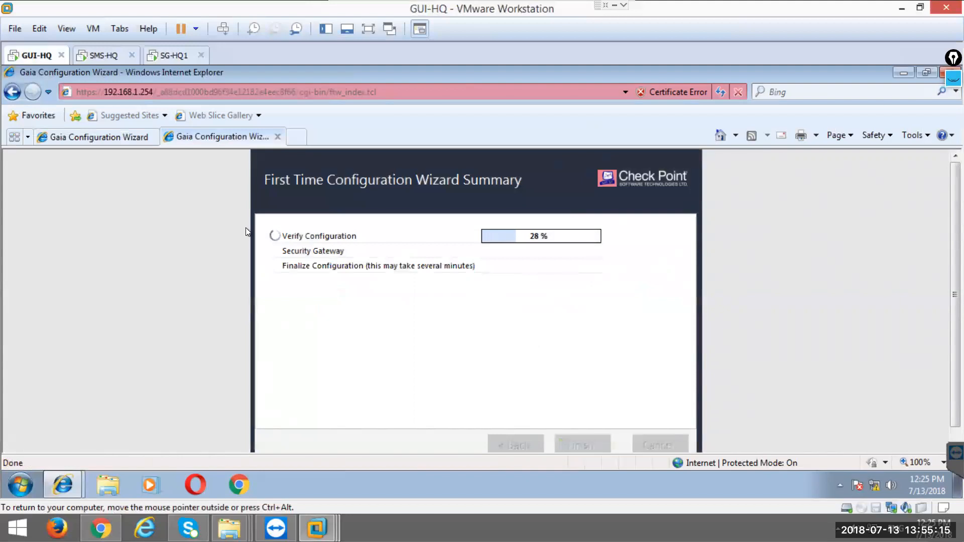
left_click(105, 57)
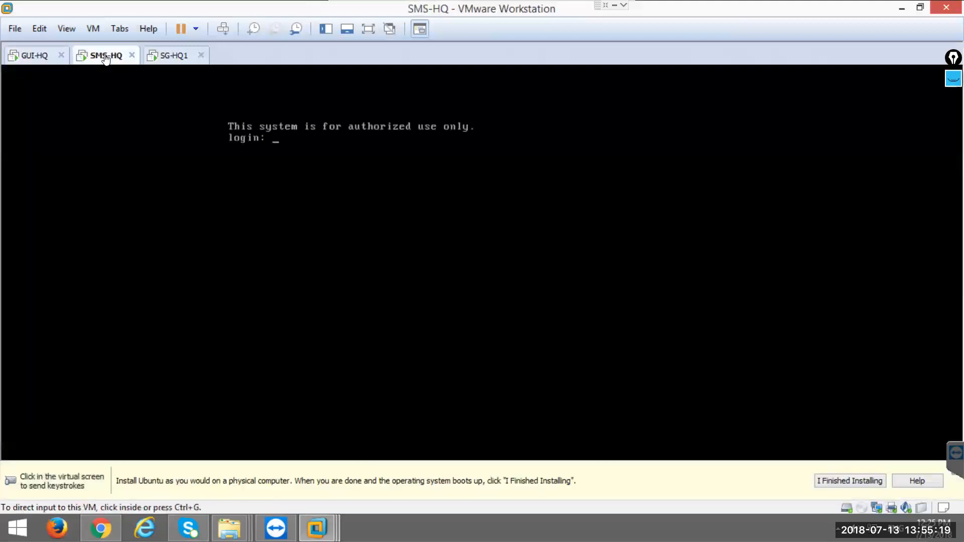
left_click(30, 55)
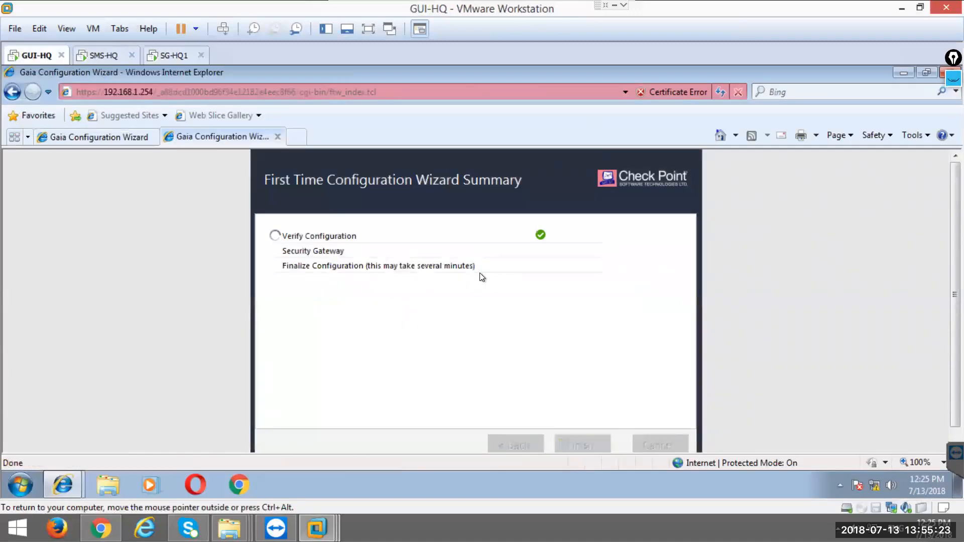
left_click(128, 140)
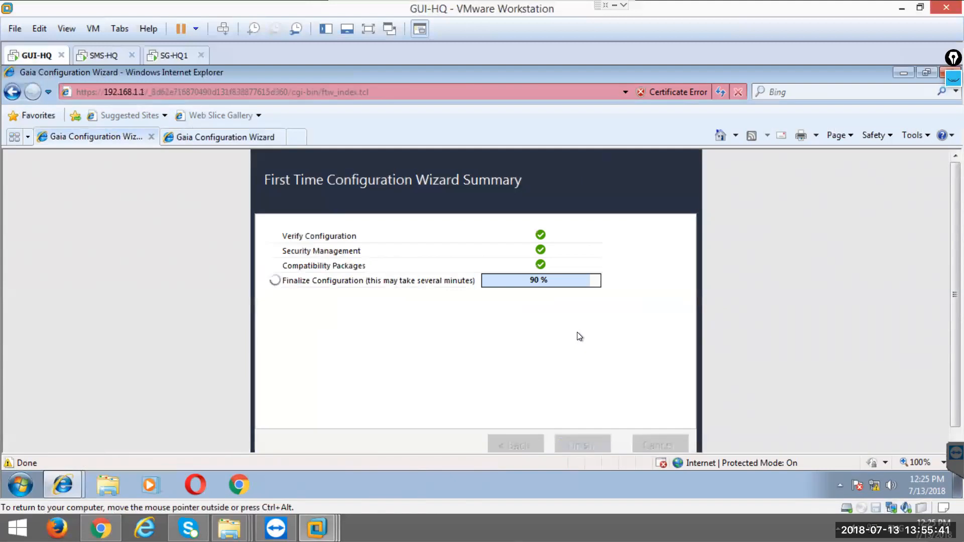
left_click(243, 134)
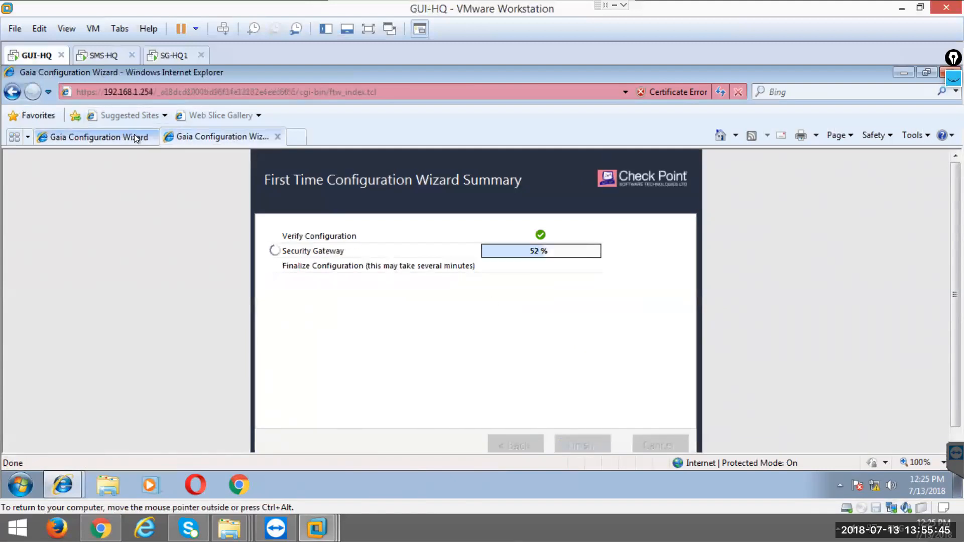
Monitor the gateway and management server progress, then accept restarting the gateway now
left_click(134, 135)
left_click(236, 137)
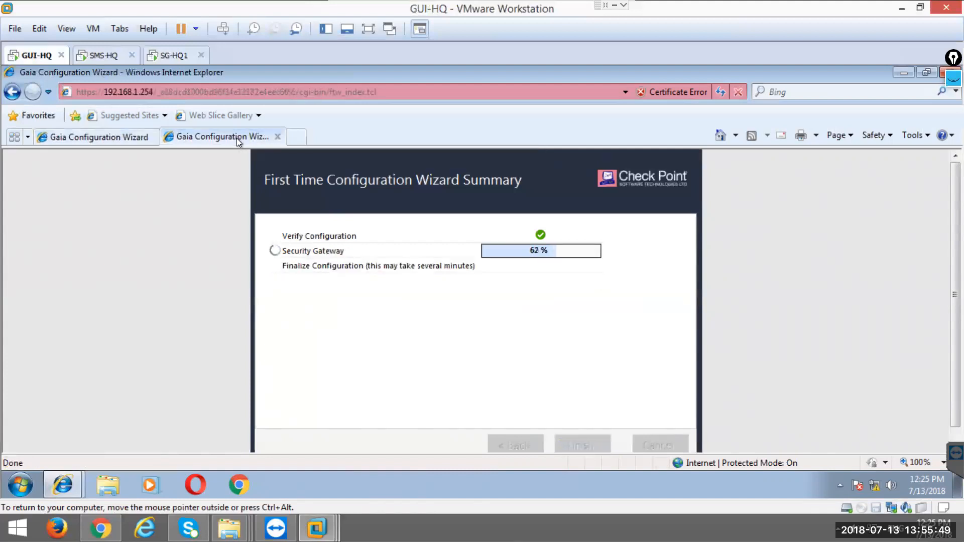
left_click(125, 134)
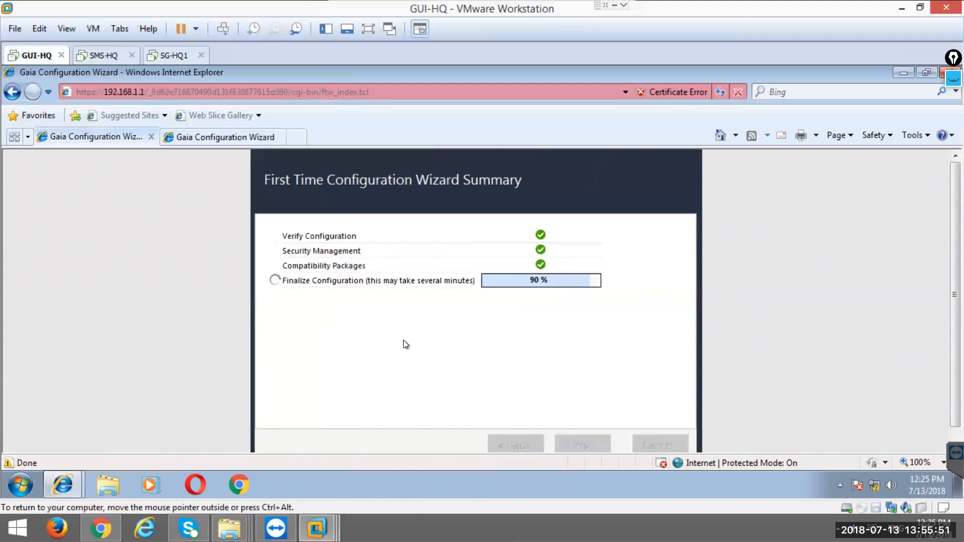
left_click(254, 136)
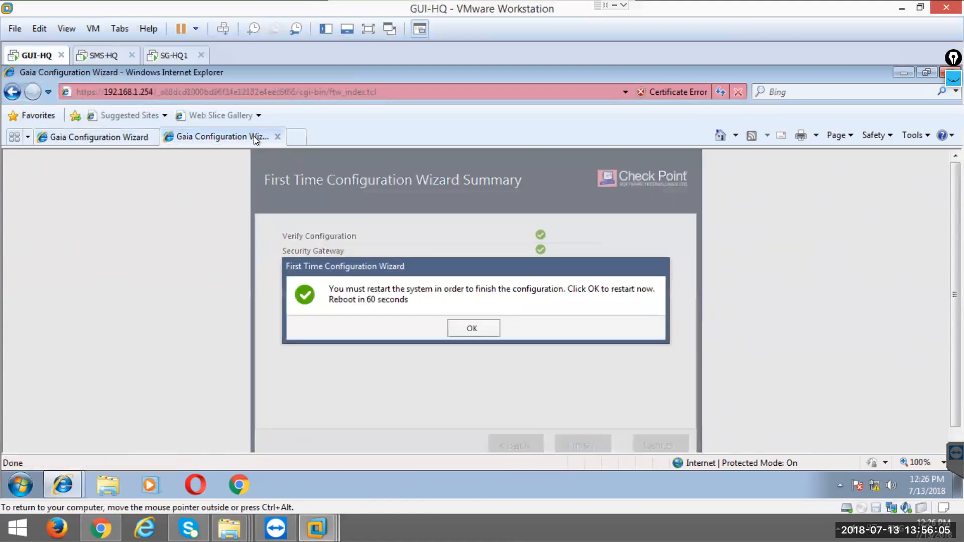
left_click(481, 330)
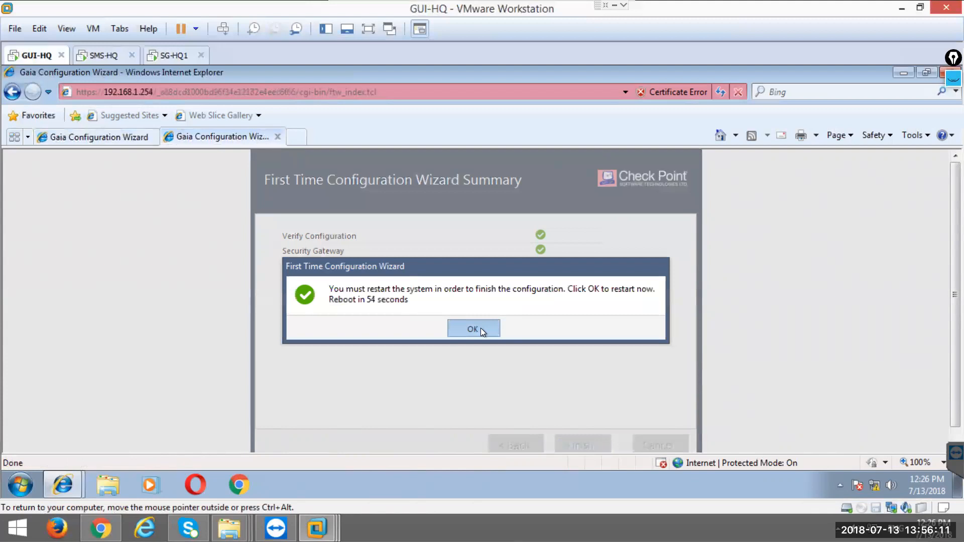
Acknowledge SMS-HQ's 'Configuration completed successfully' message
left_click(131, 137)
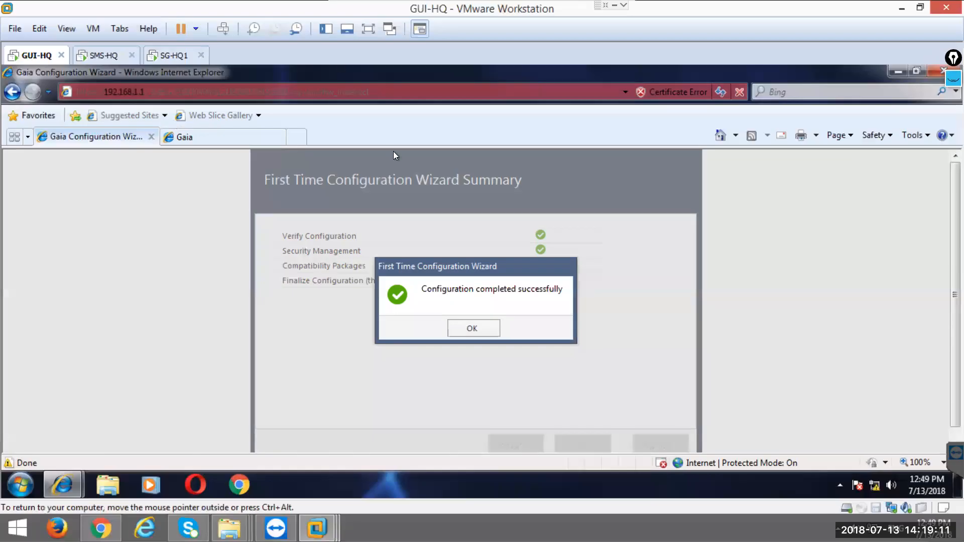
left_click(473, 330)
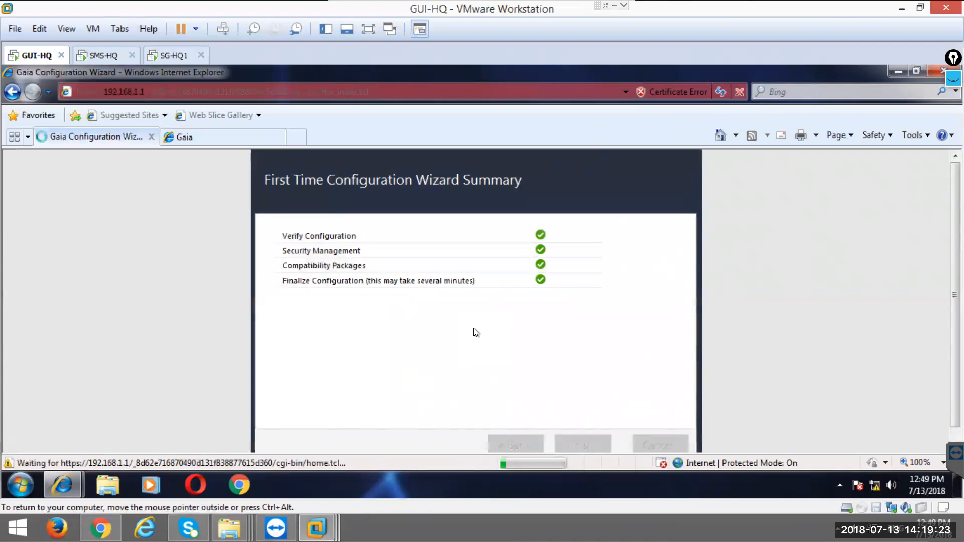
Log in to the SG-HQ Gaia Portal as admin with its password, then go full screen
left_click(231, 133)
type("admin")
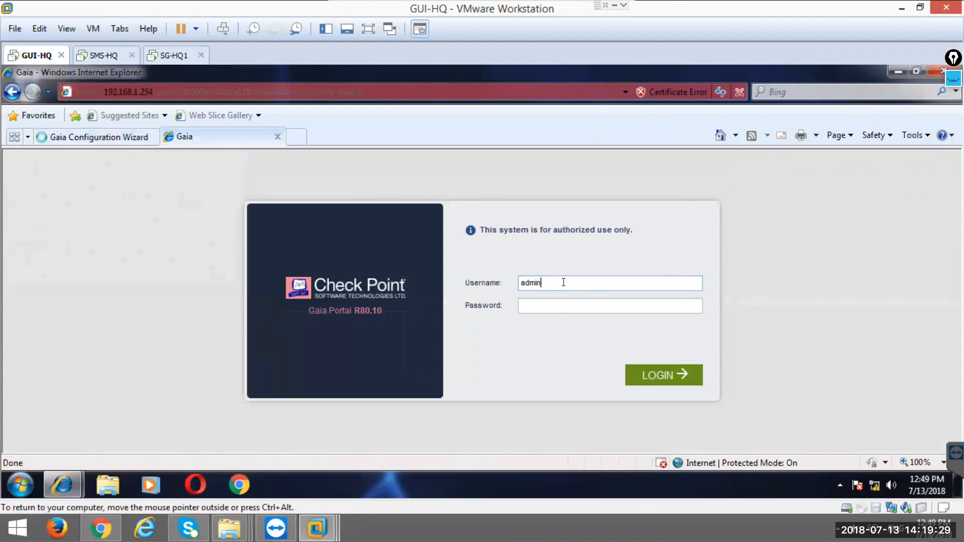
key("Tab")
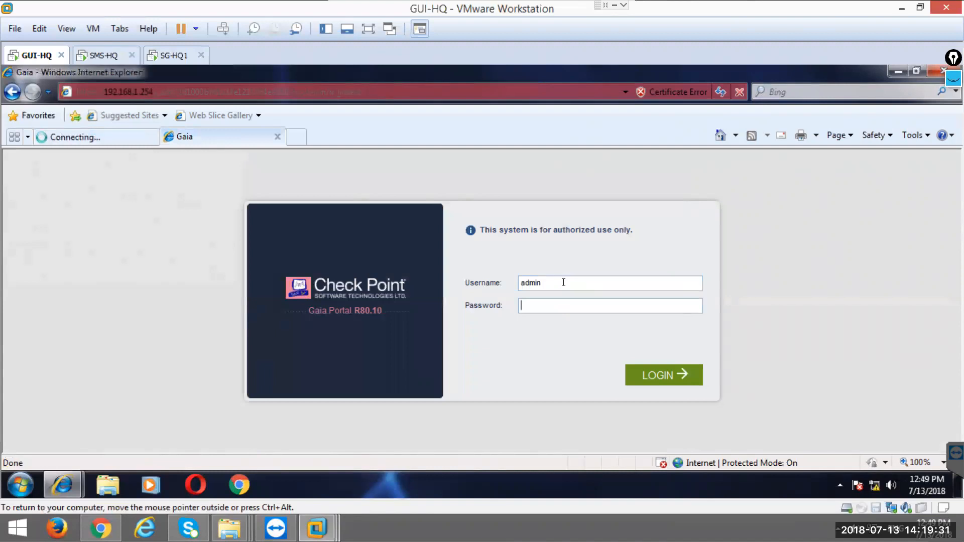
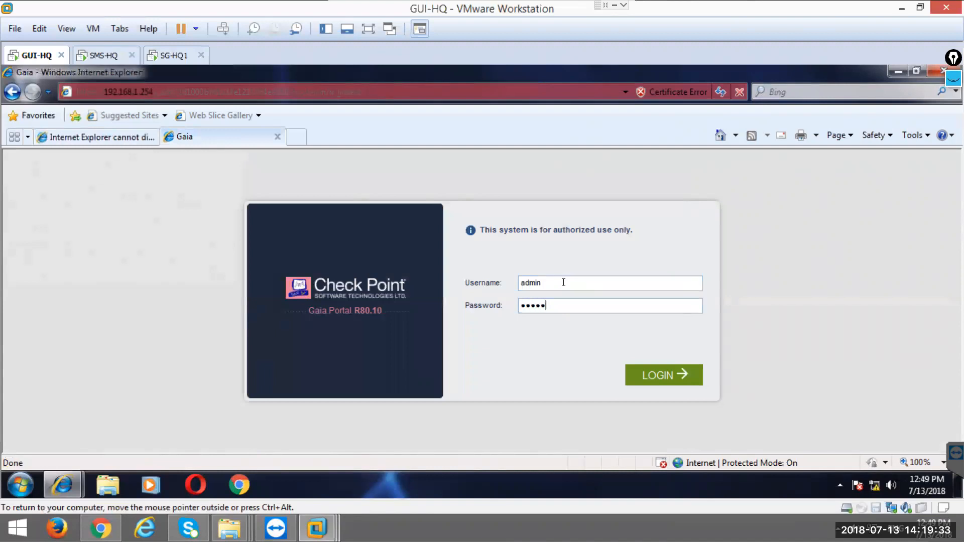
key("Return")
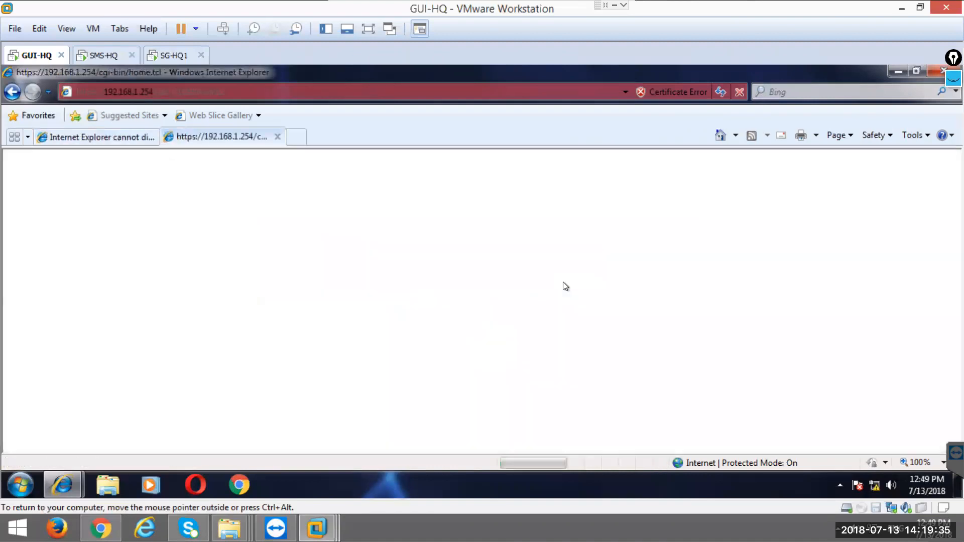
left_click(369, 26)
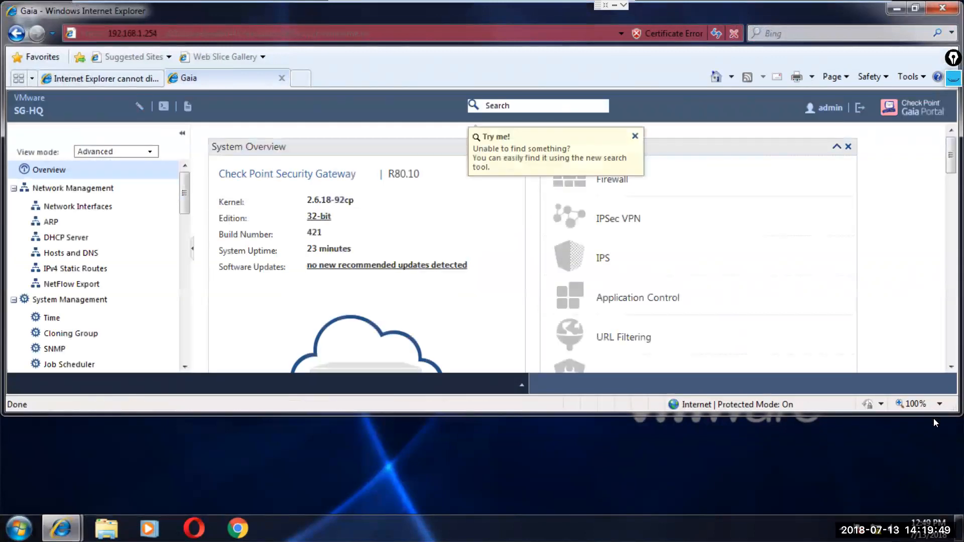
Restore down and re-maximize Internet Explorer showing the SG-HQ Overview
left_click(915, 8)
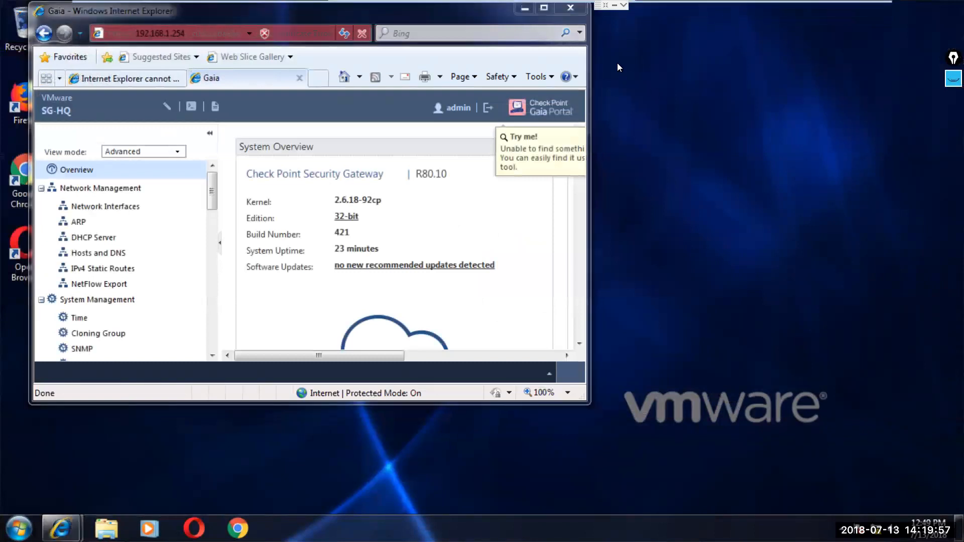
left_click(544, 7)
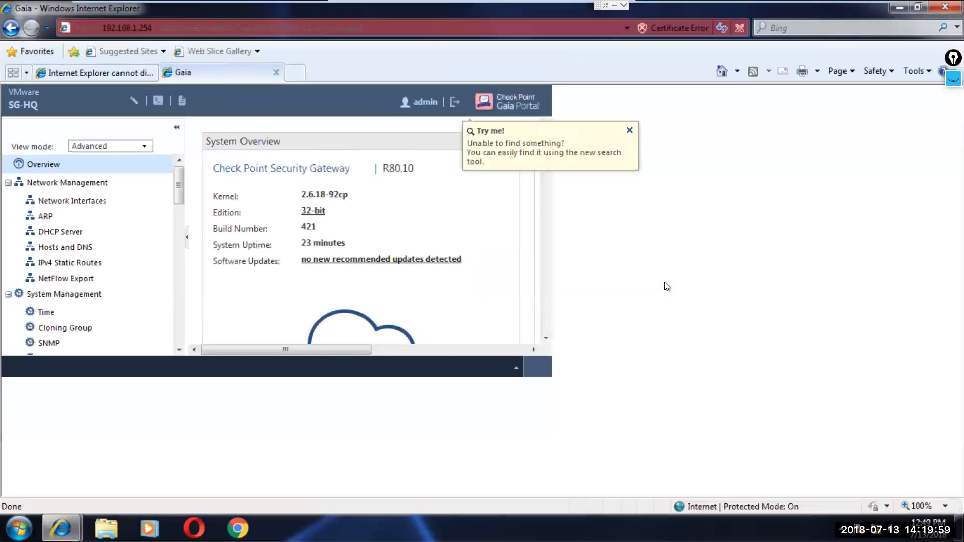
Enable eth1 with IPv4 200.20.2.254 and mask 255.255.255.0
left_click(87, 202)
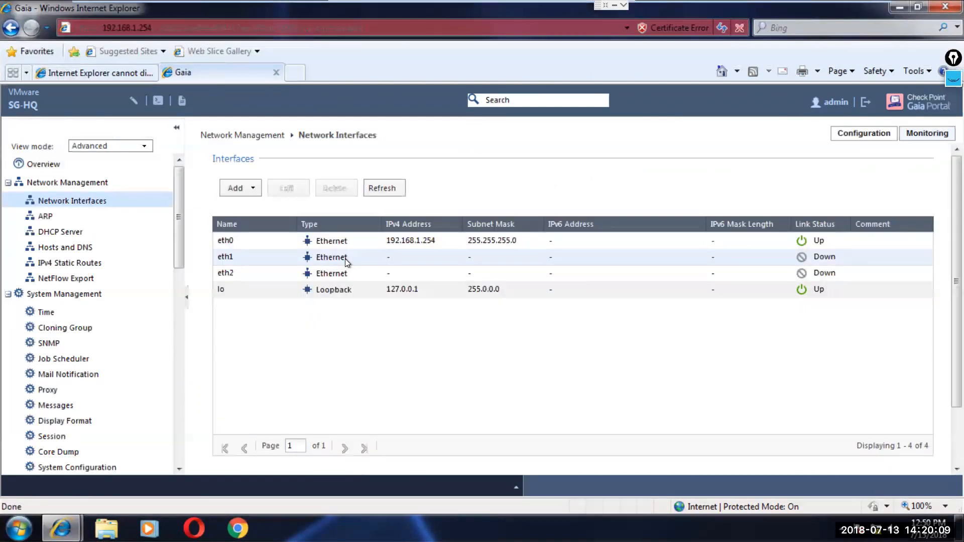
left_click(346, 259)
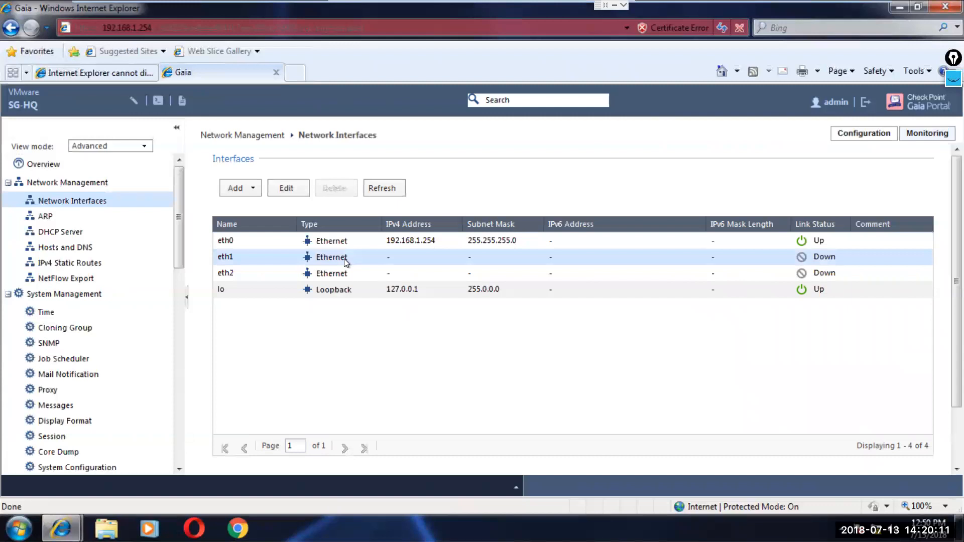
double_click(345, 259)
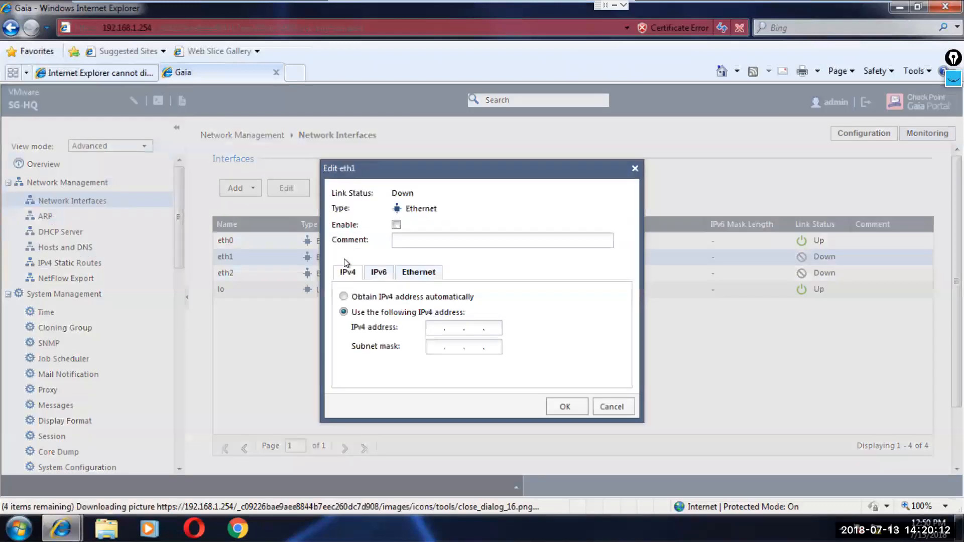
left_click(397, 226)
left_click(434, 329)
type("200.20.")
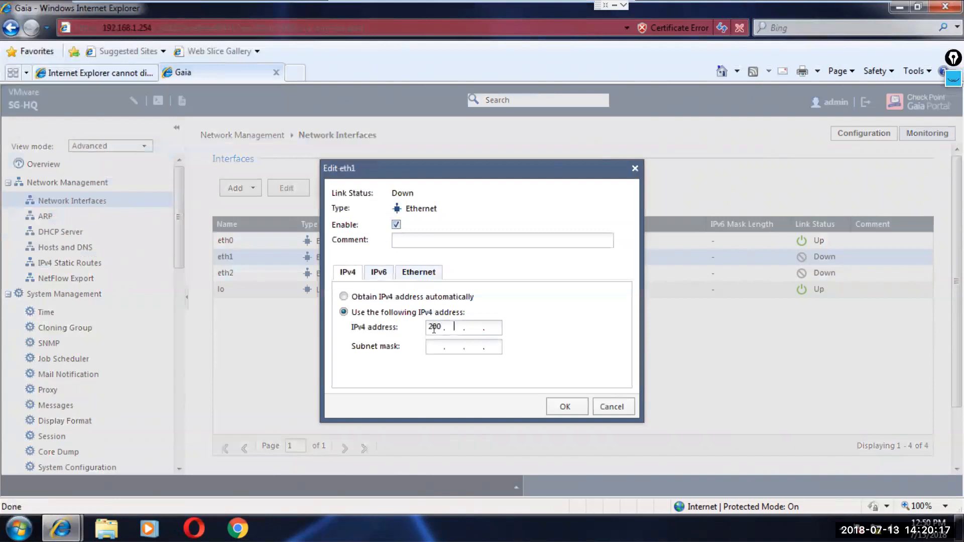
type("2.254")
key("Tab")
type("255.255.255.0")
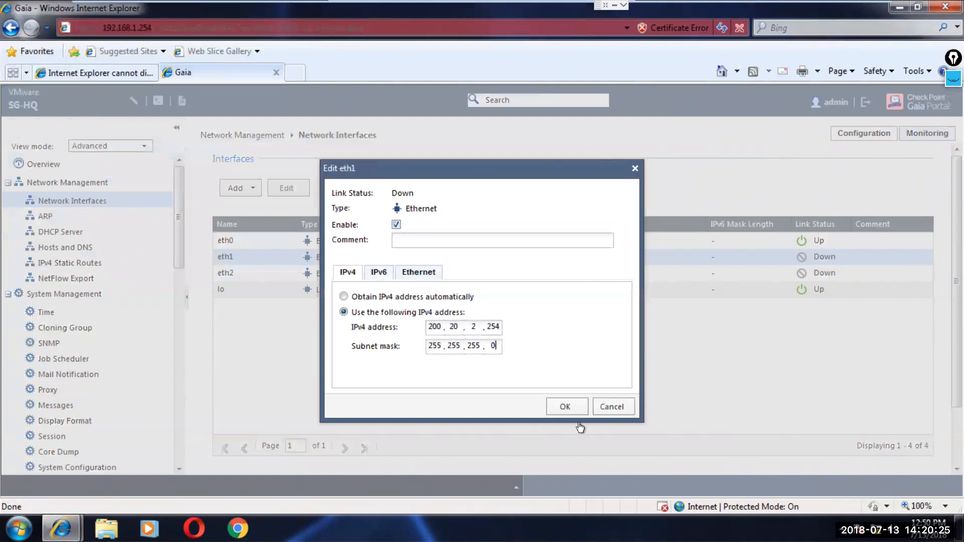
left_click(570, 407)
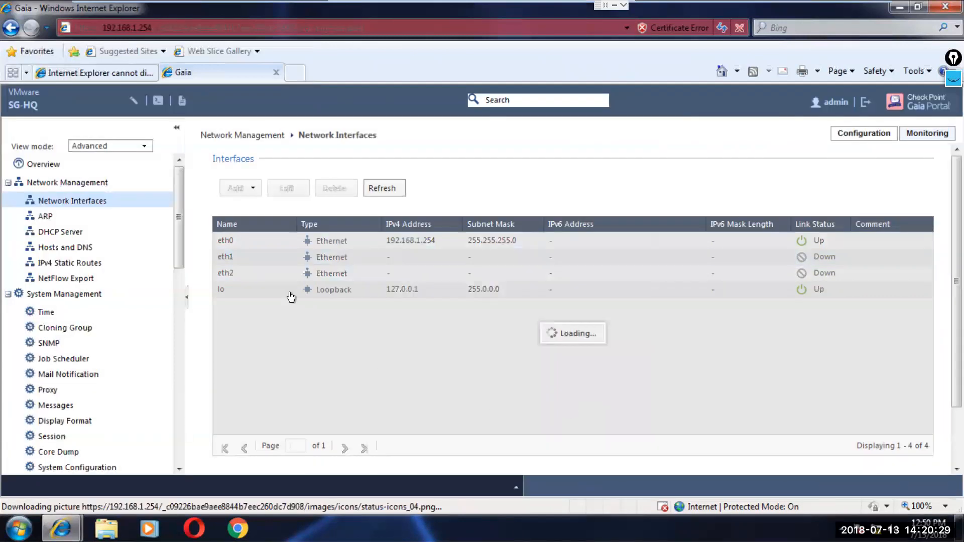
Enable eth2 with IPv4 192.168.2.254 and mask 255.255.255.0
left_click(284, 272)
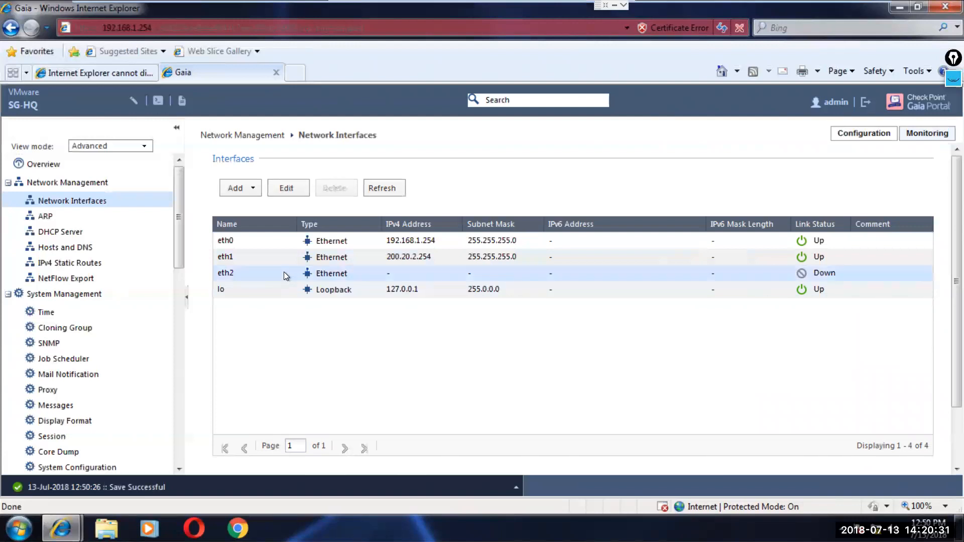
double_click(284, 272)
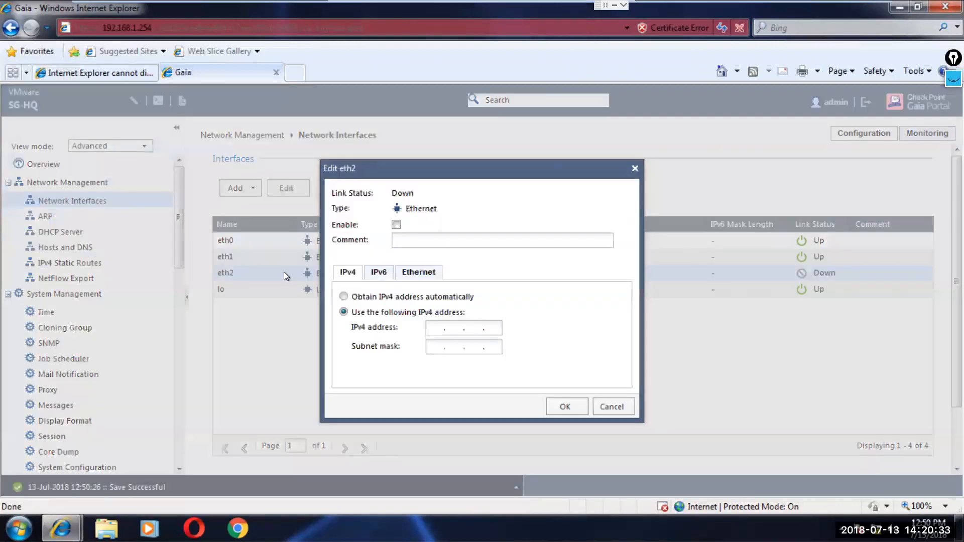
left_click(396, 224)
left_click(438, 332)
type("192.168.2.254")
key("Tab")
type("255.255.255.0")
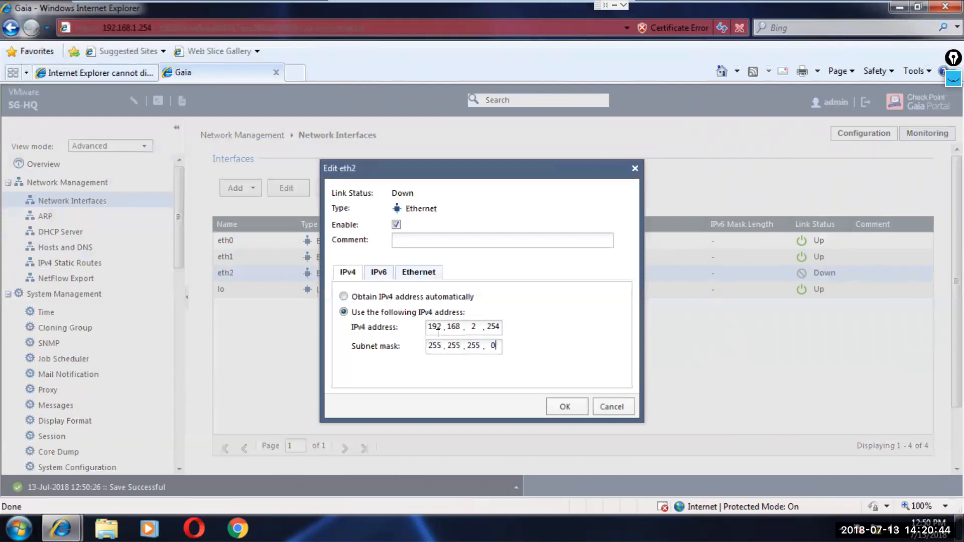
left_click(569, 409)
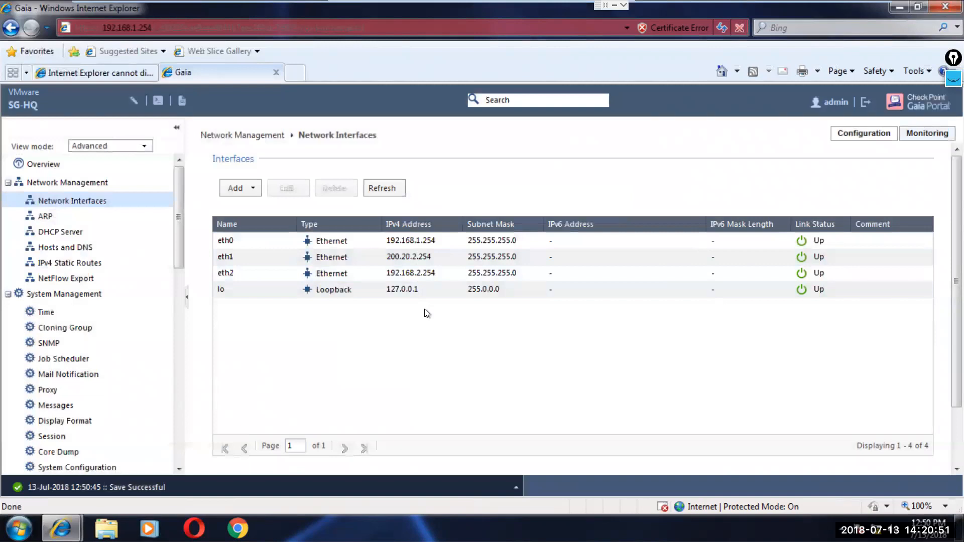
left_click(952, 79)
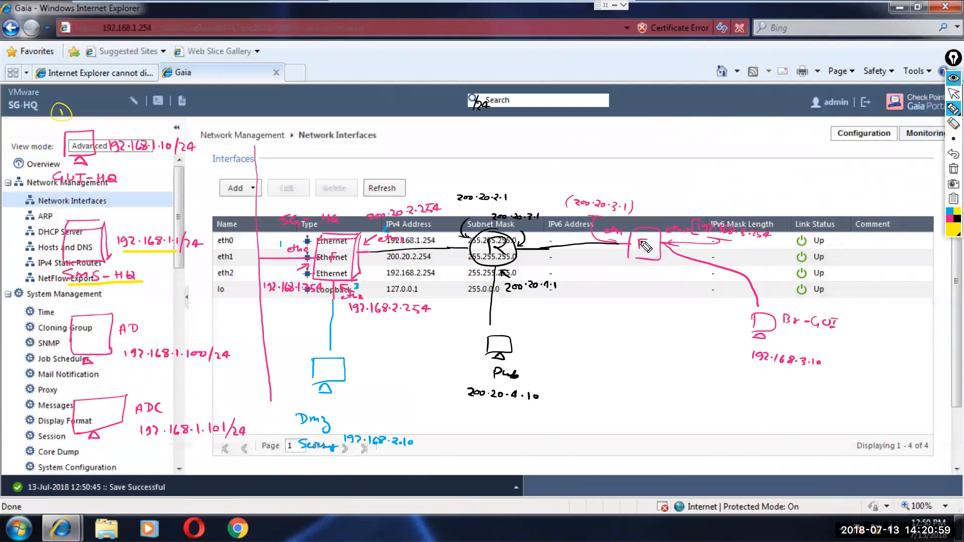
Launch Notepad via Start search, maximize it, then minimize it back to Gaia
left_click(953, 94)
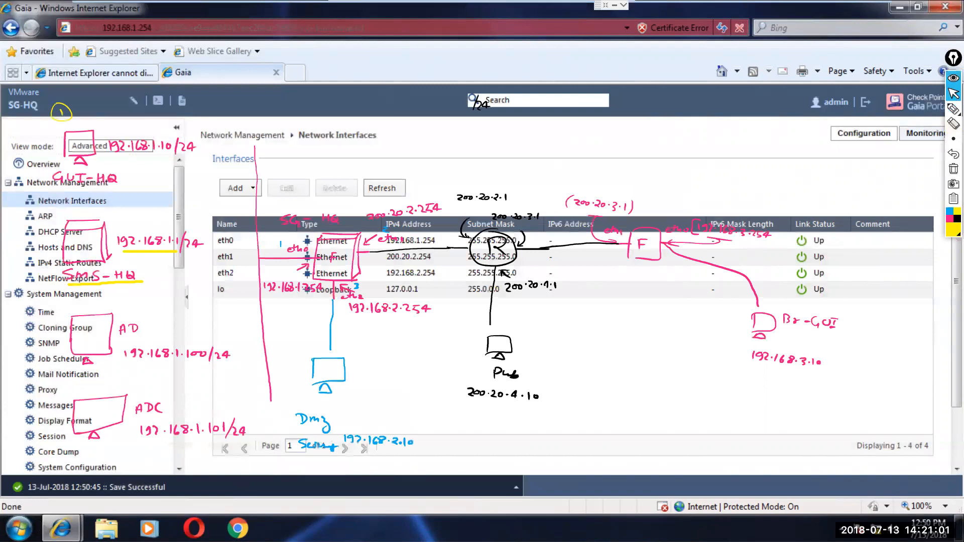
left_click(19, 528)
left_click(34, 492)
type("not")
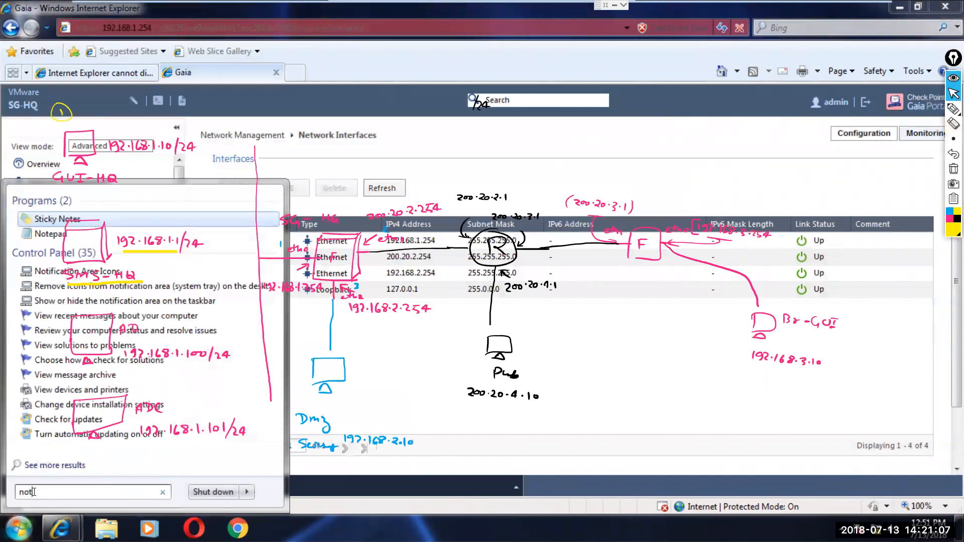
type("pad")
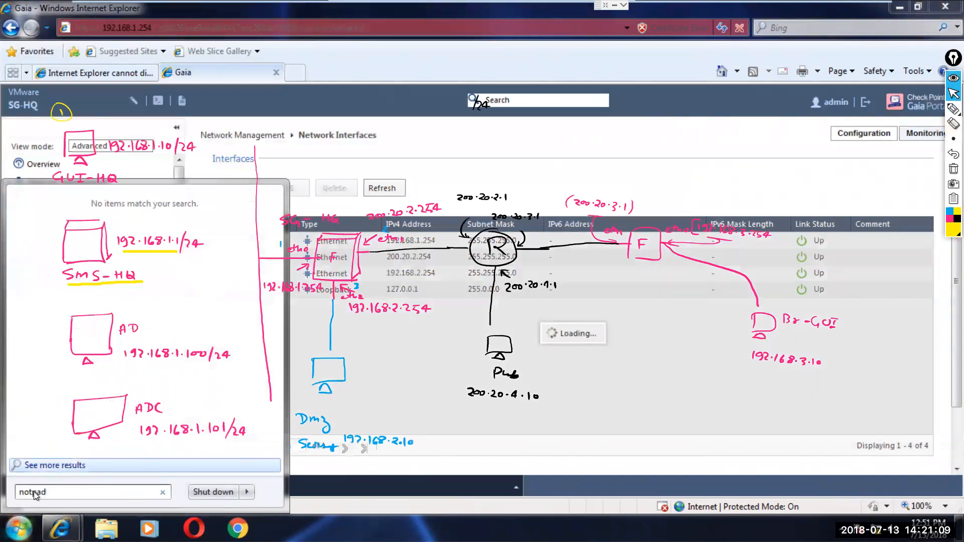
key("Return")
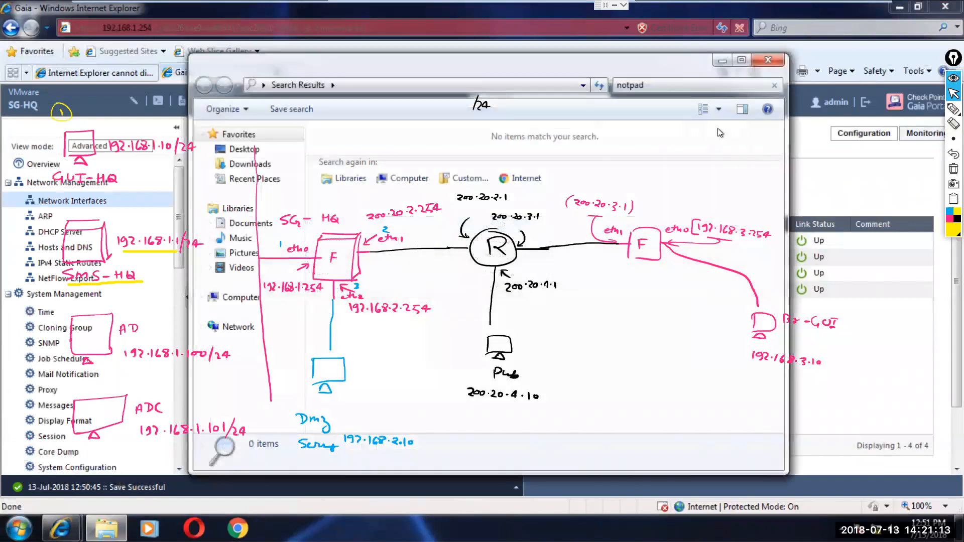
left_click(768, 60)
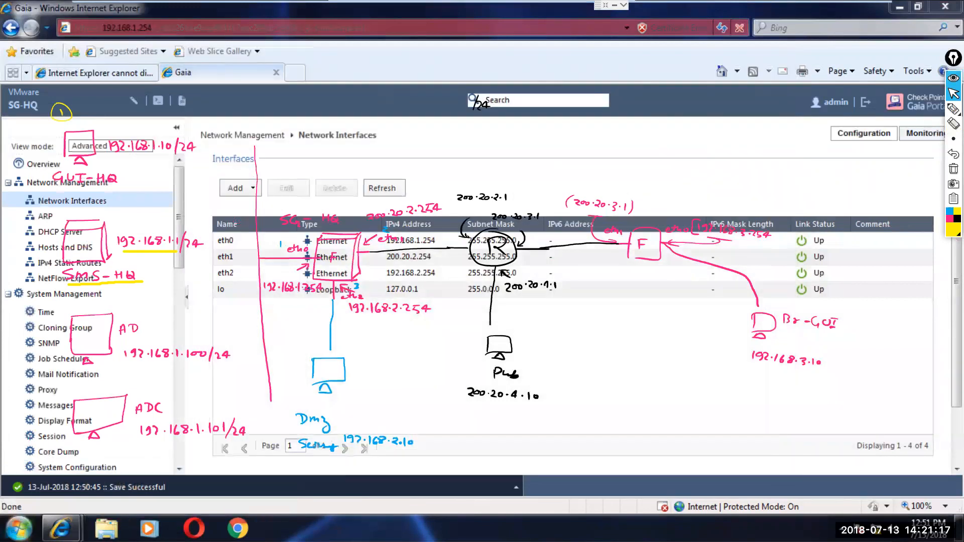
key("super")
type("notepad")
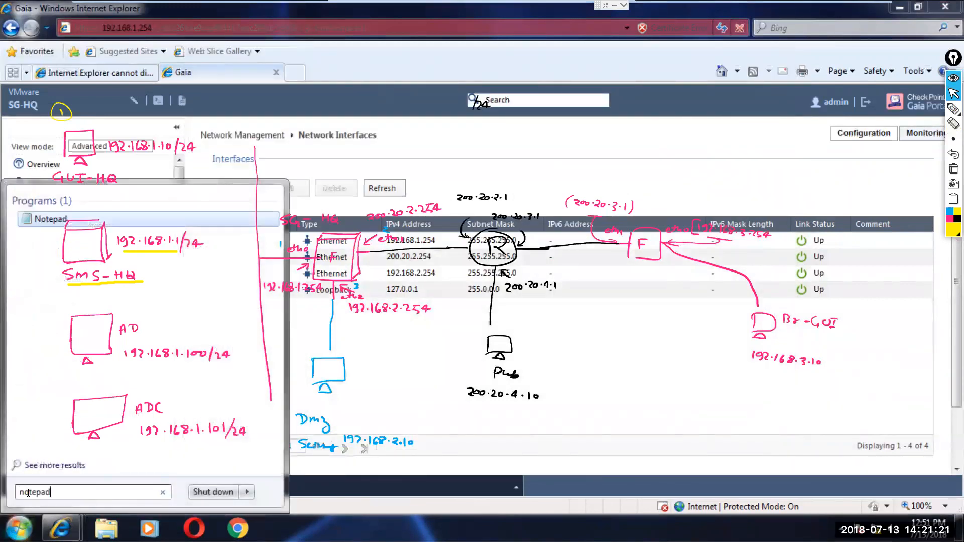
left_click(39, 219)
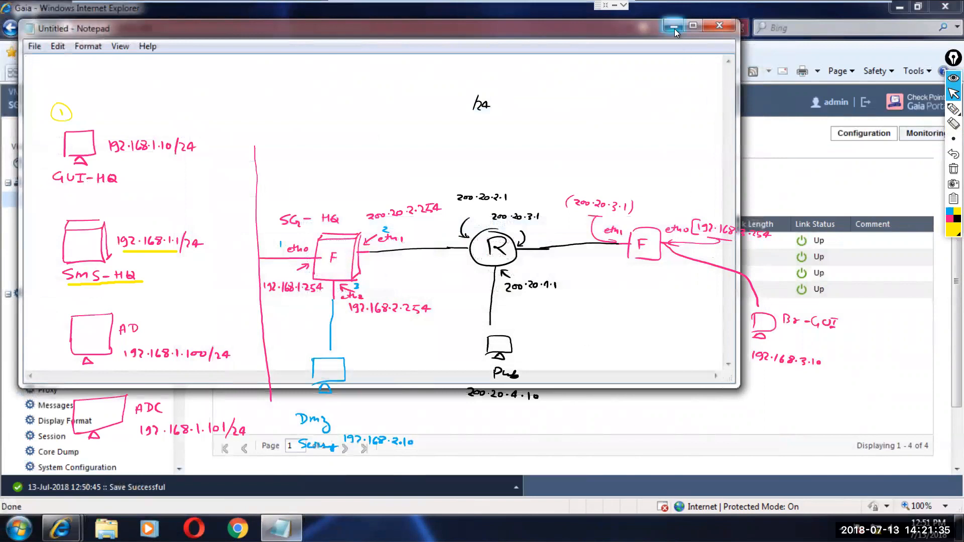
left_click(693, 26)
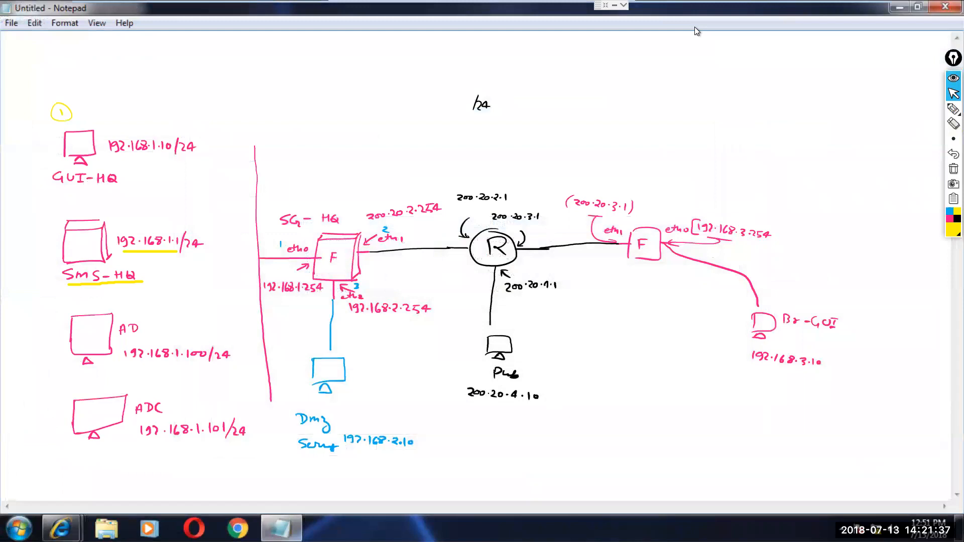
left_click(898, 11)
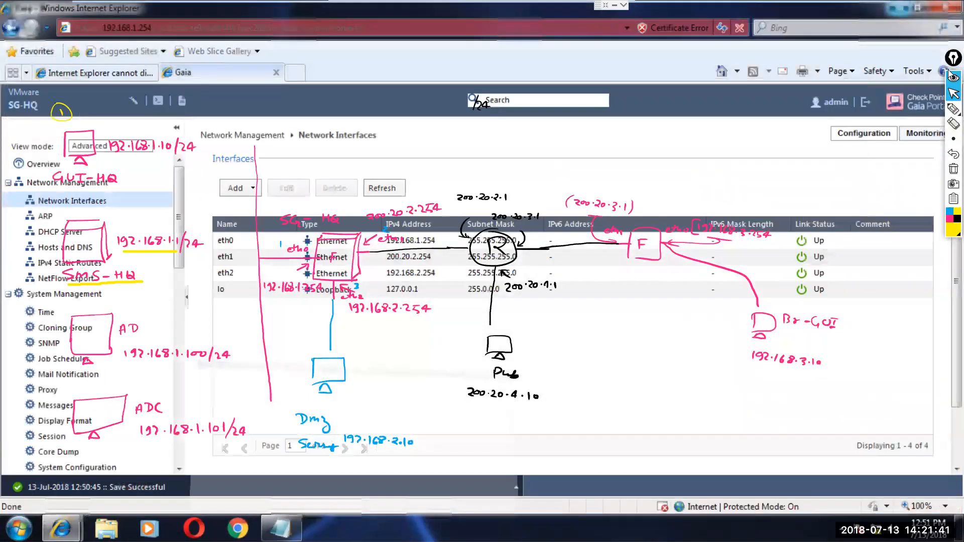
left_click(953, 78)
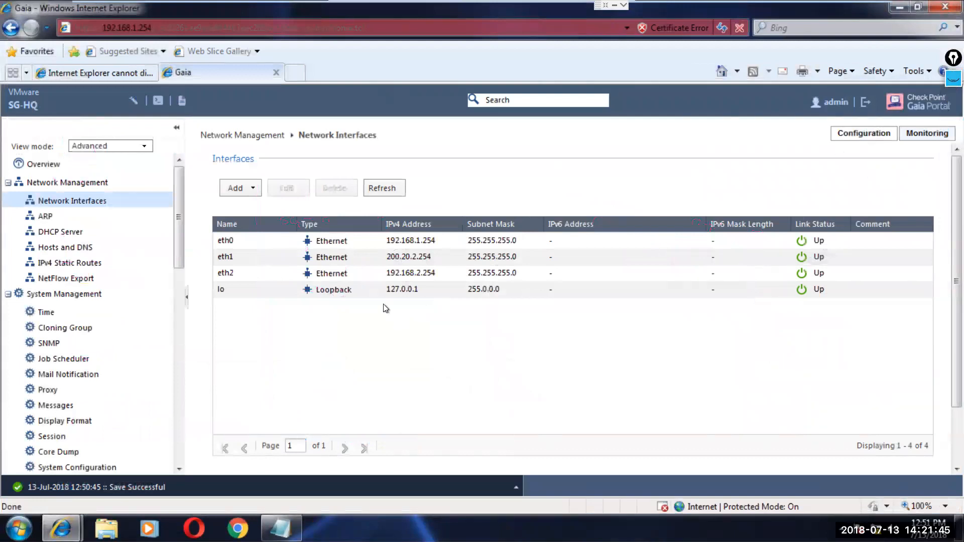
Edit the Default IPv4 static route and add gateway IP address 200.20.2.1
left_click(83, 266)
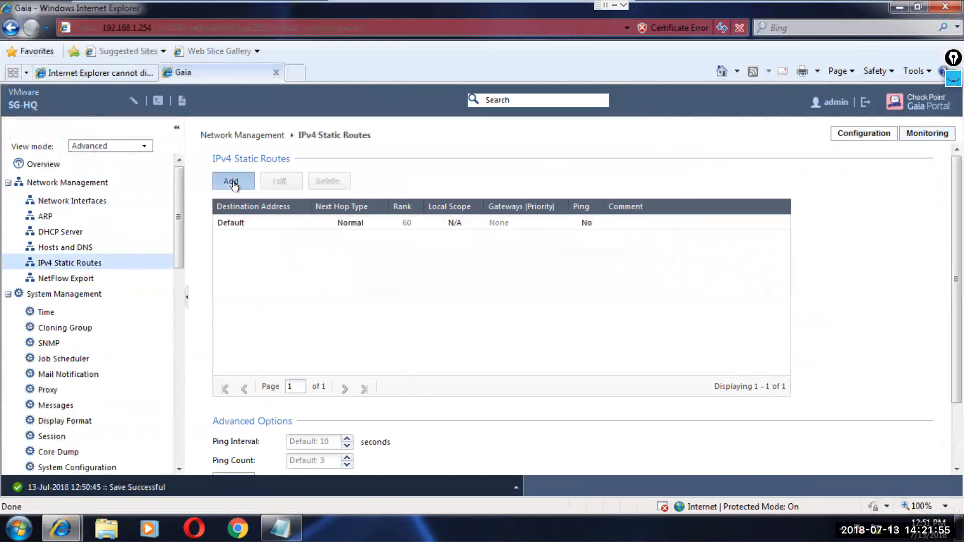
left_click(233, 182)
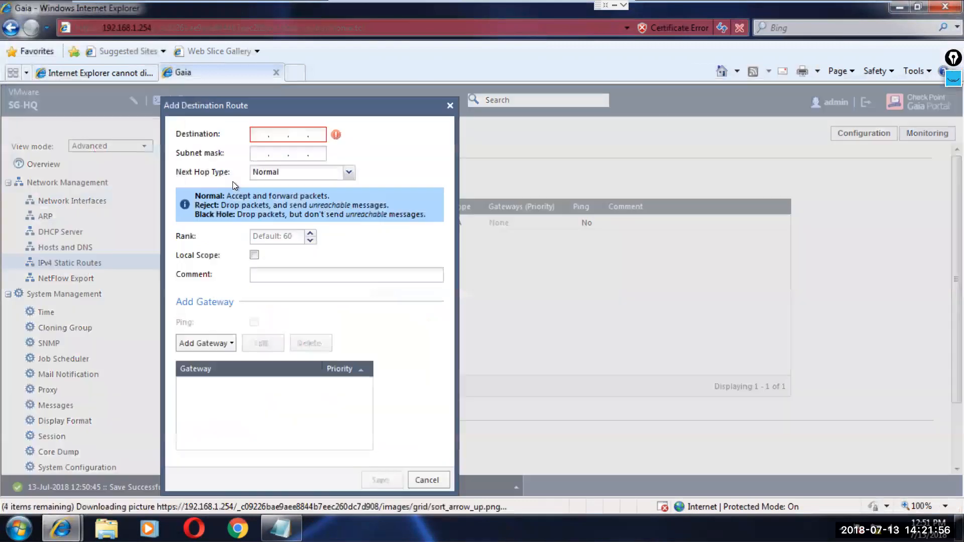
left_click(450, 107)
left_click(233, 222)
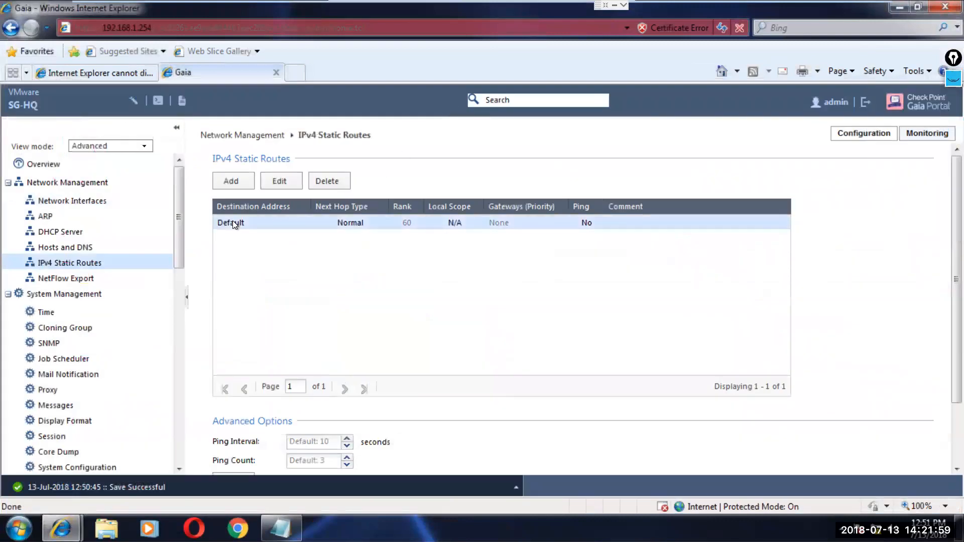
double_click(248, 224)
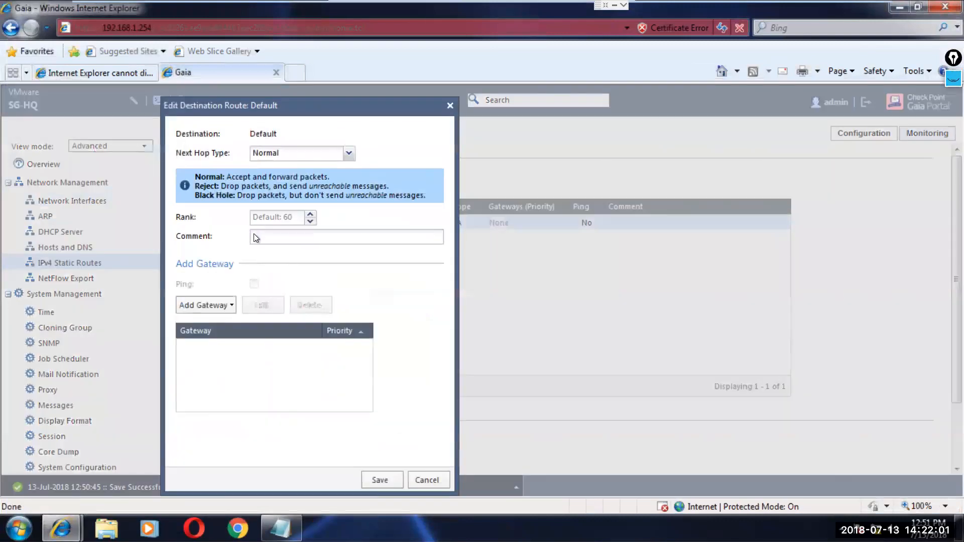
left_click(214, 308)
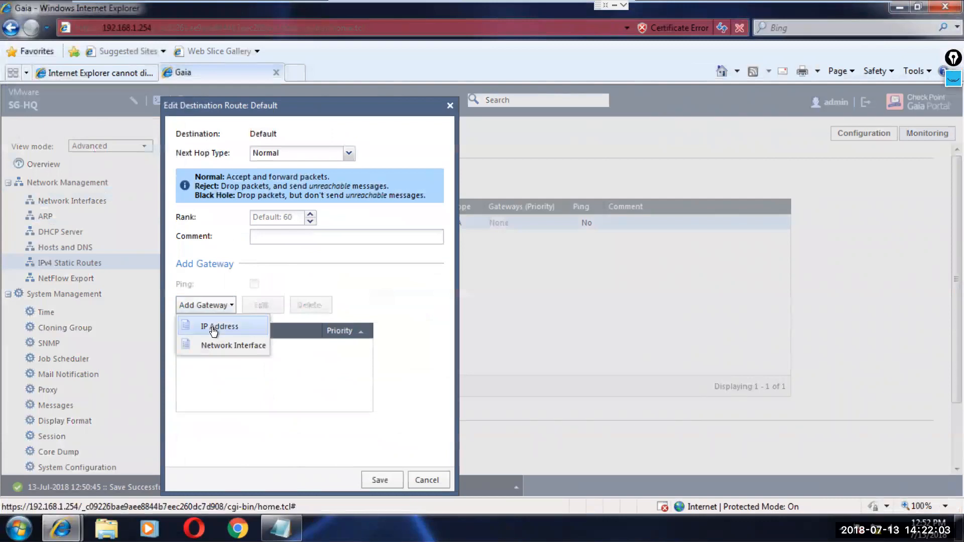
left_click(212, 325)
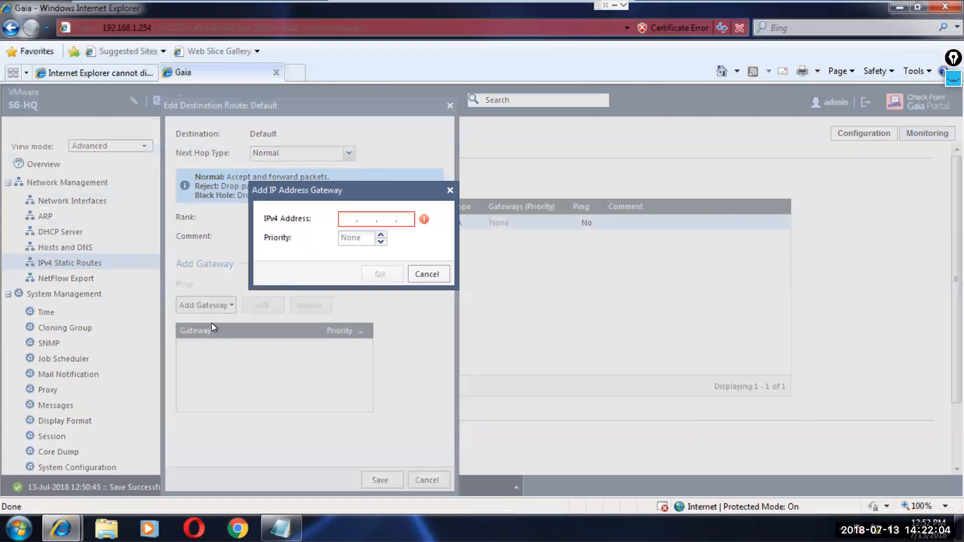
left_click(346, 221)
type("200.20.")
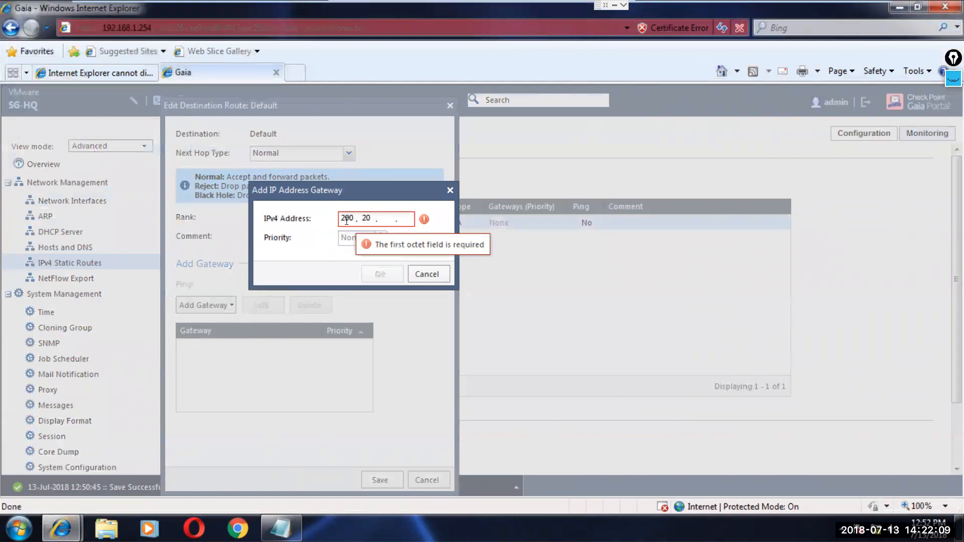
type("2.1")
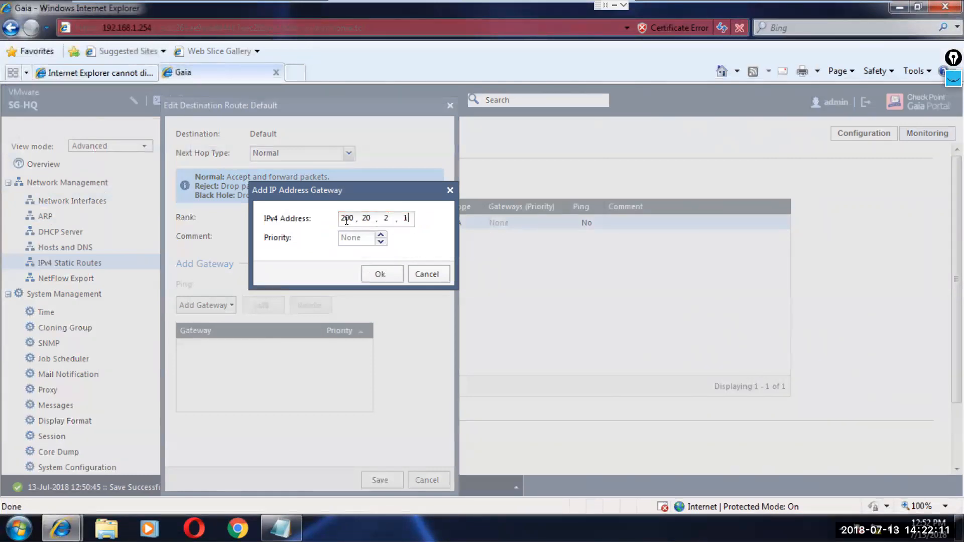
left_click(387, 276)
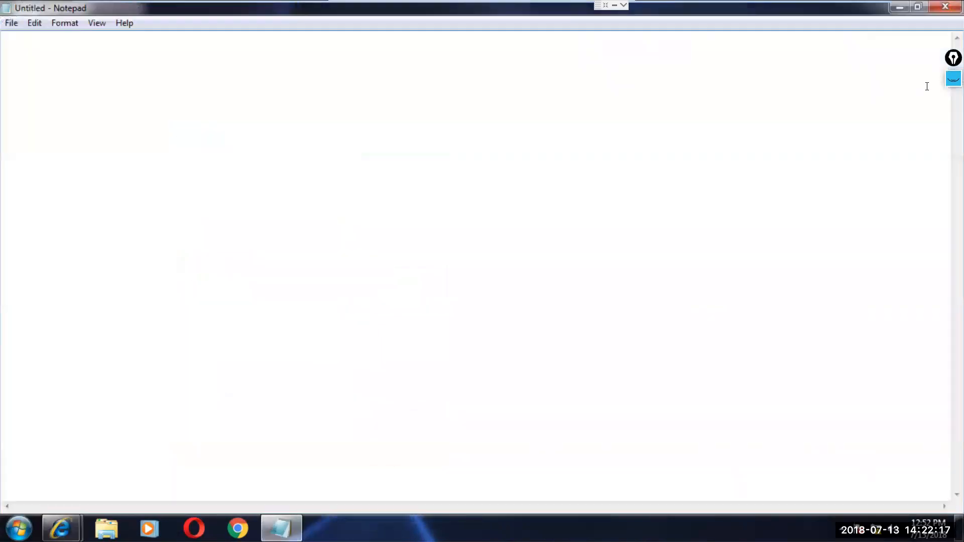
left_click(953, 81)
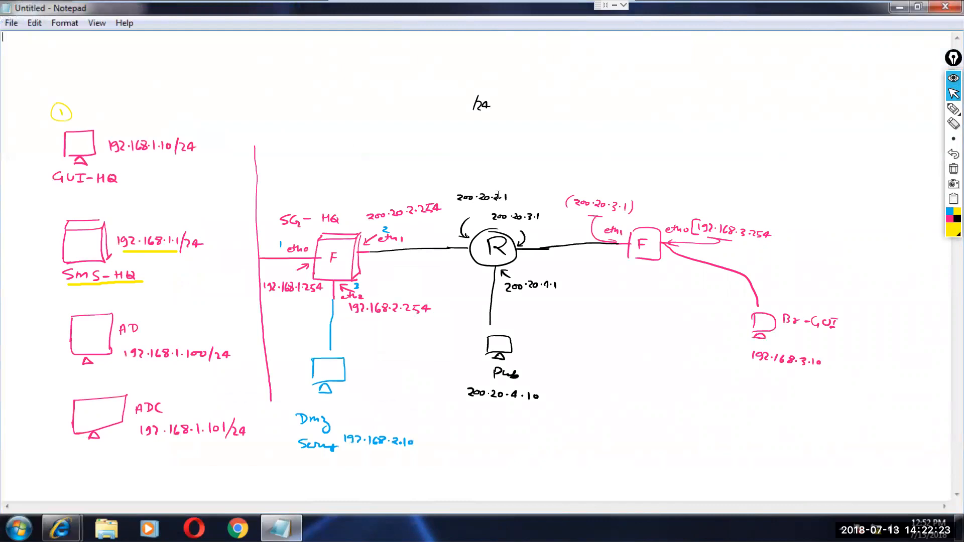
Underline 200.20.2.1 on the diagram, then minimize Notepad and the browser
mouse_move(952, 110)
left_click(921, 111)
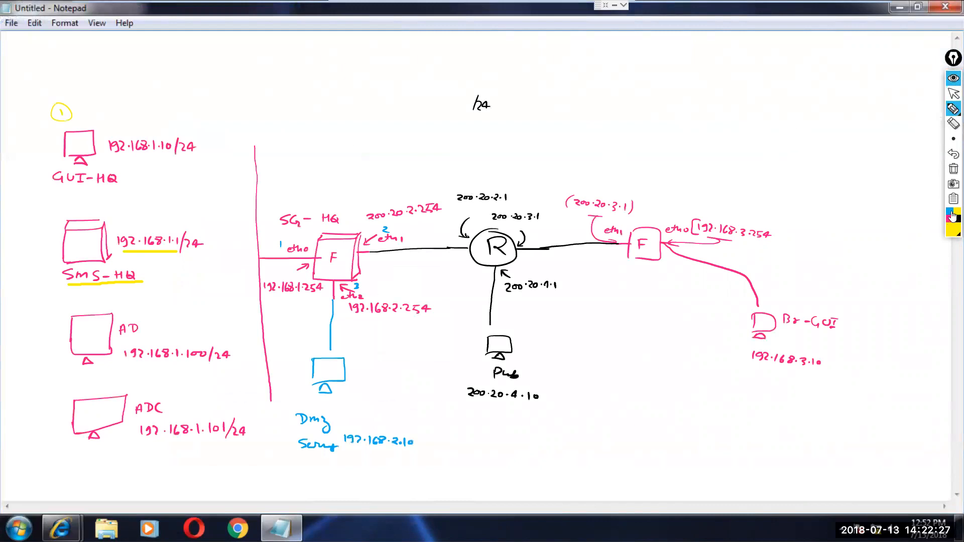
left_click_drag(458, 203, 509, 205)
left_click(953, 79)
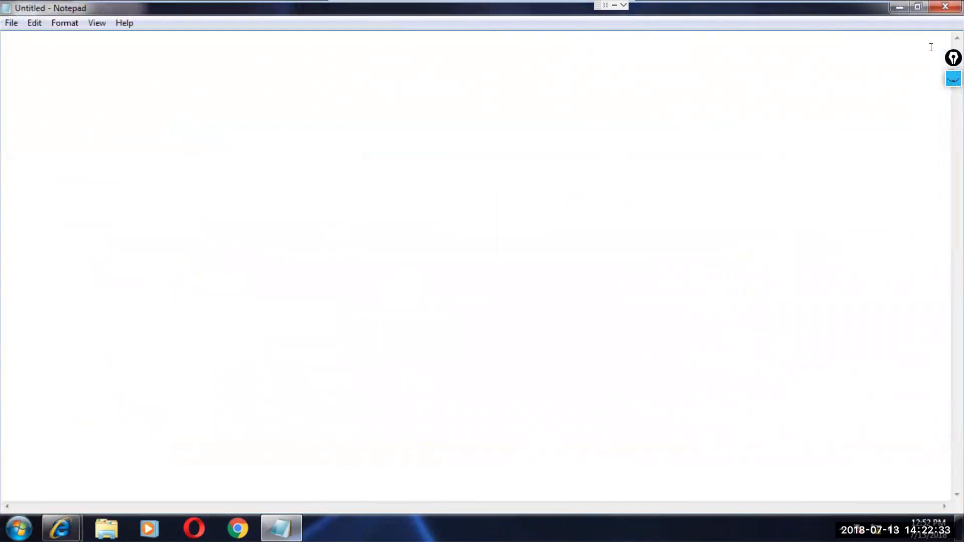
left_click(898, 7)
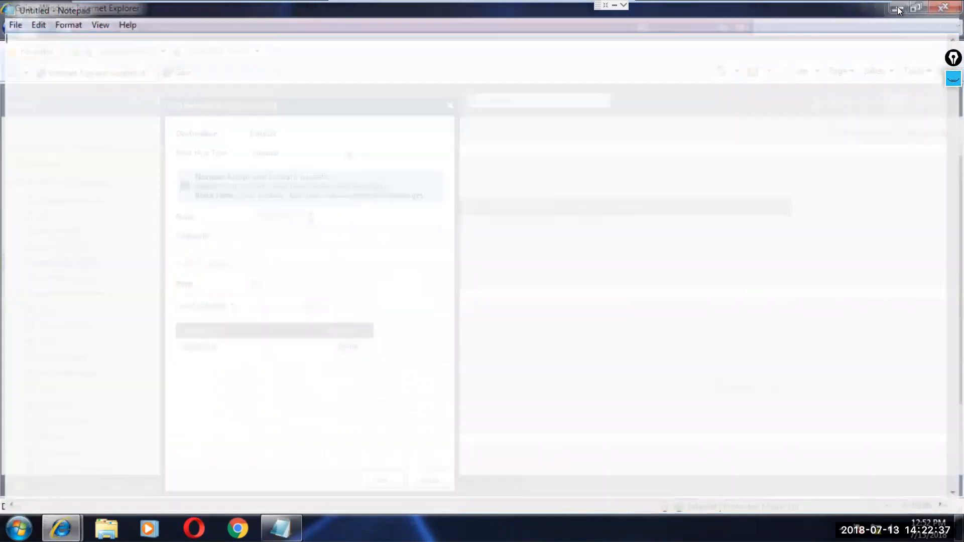
left_click(897, 7)
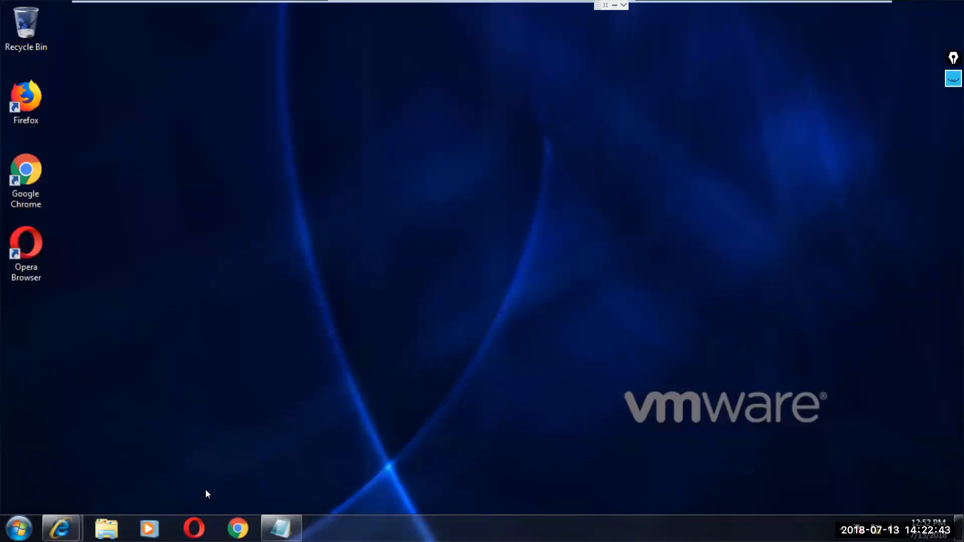
Restore the Gaia portal browser window showing the Default route edit with gateway 200.20.2.1
left_click(60, 528)
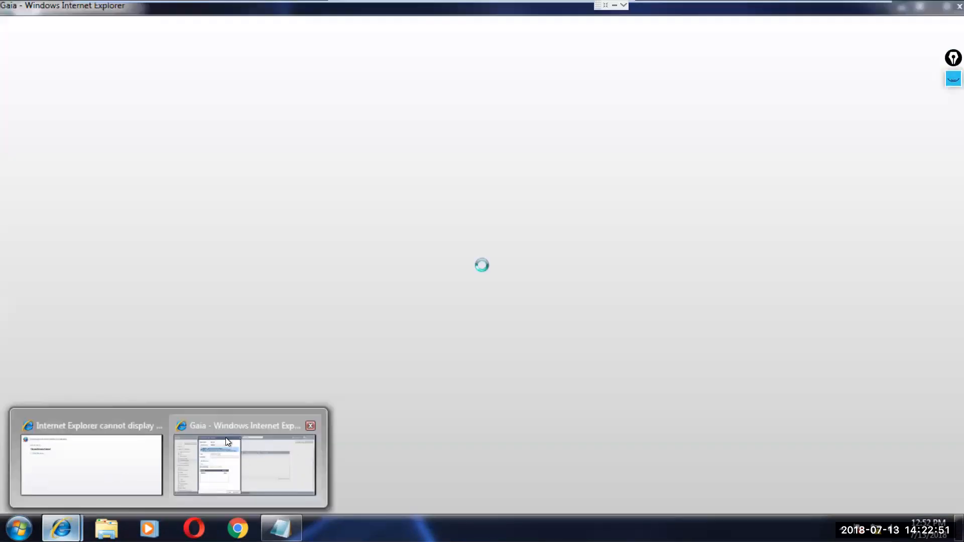
left_click(225, 438)
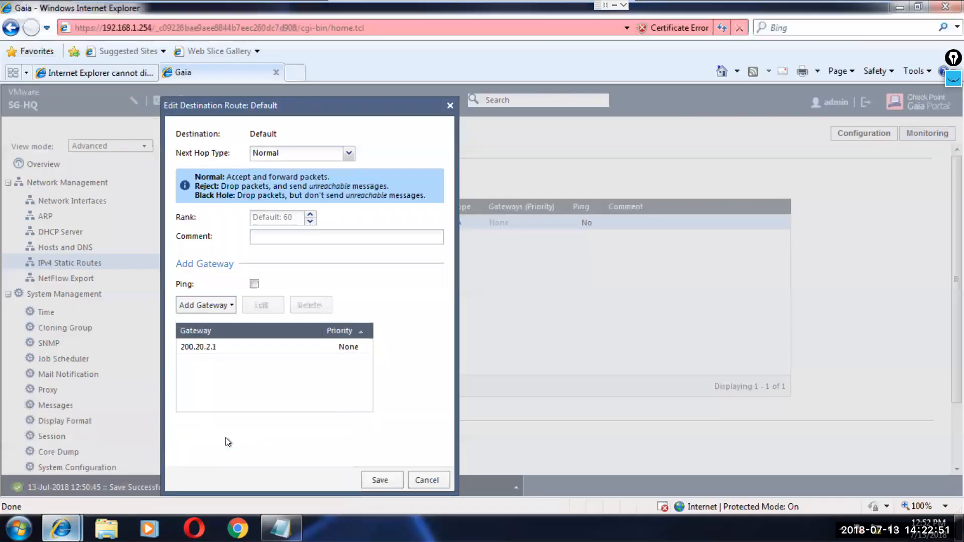
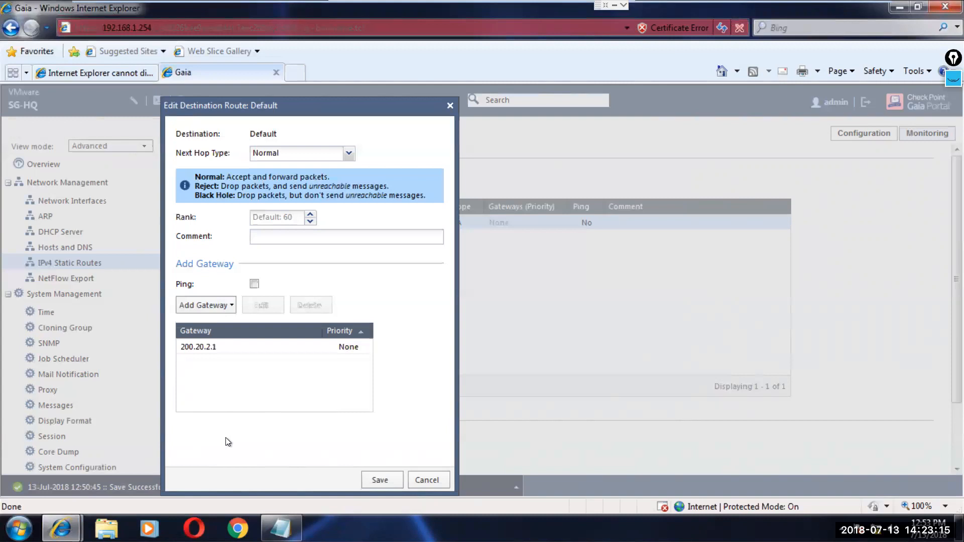
Save the default route, dismiss the error, re-add gateway 200.20.2.1 and save again
left_click(385, 481)
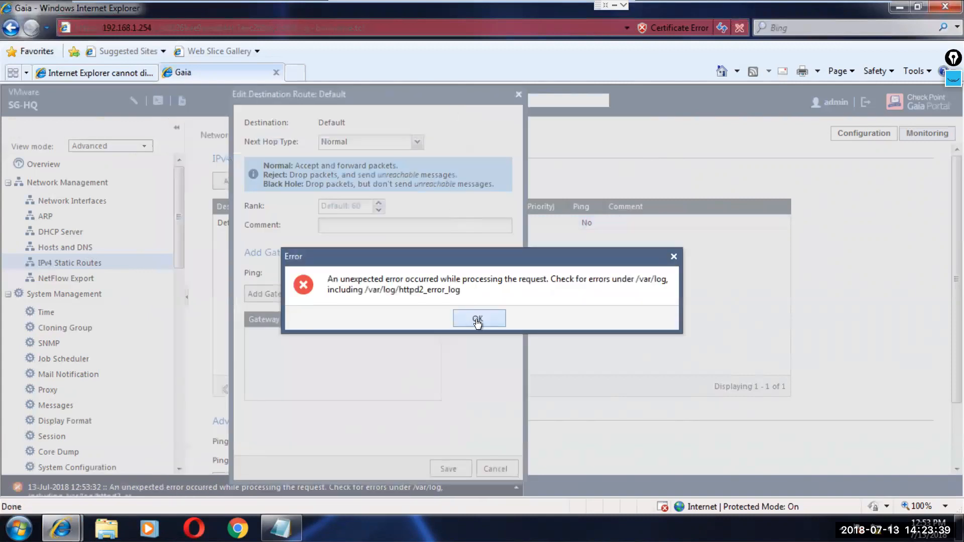
left_click(477, 320)
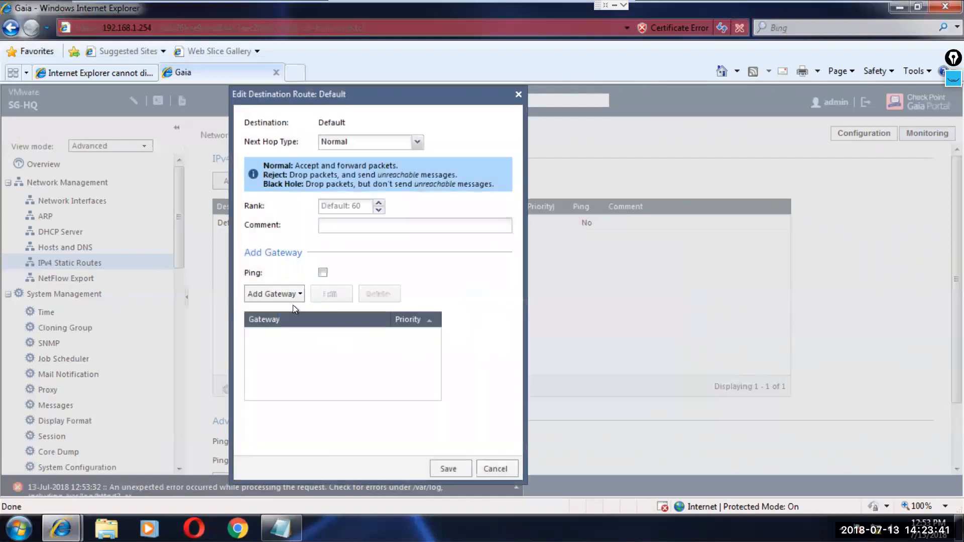
left_click(280, 294)
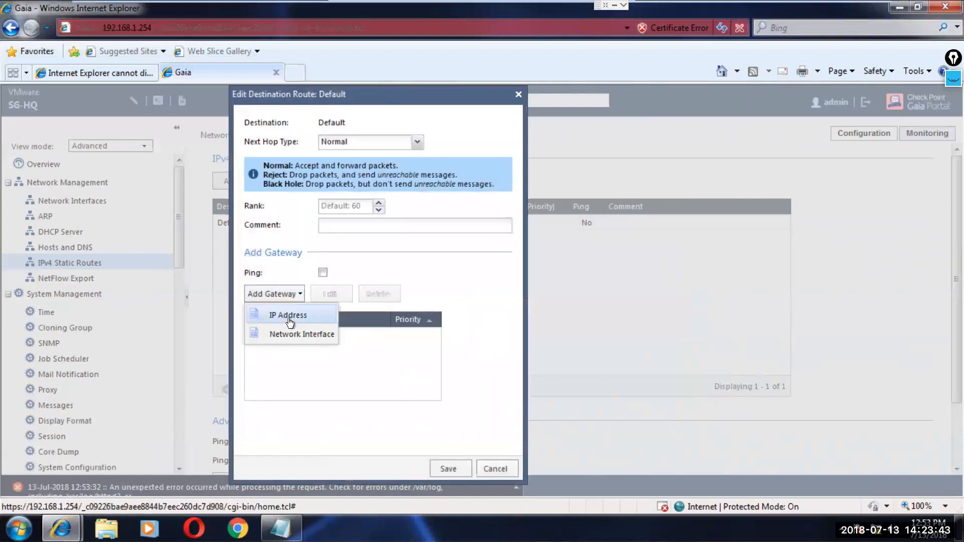
left_click(289, 317)
left_click(412, 210)
type("192")
key("BackSpace")
key("BackSpace")
key("BackSpace")
key("BackSpace")
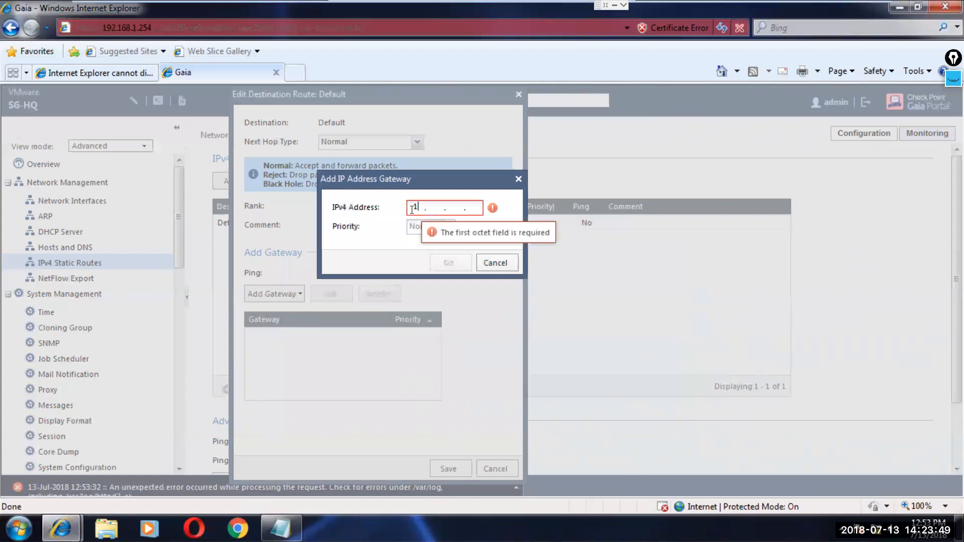
type("20")
type("0.2.1")
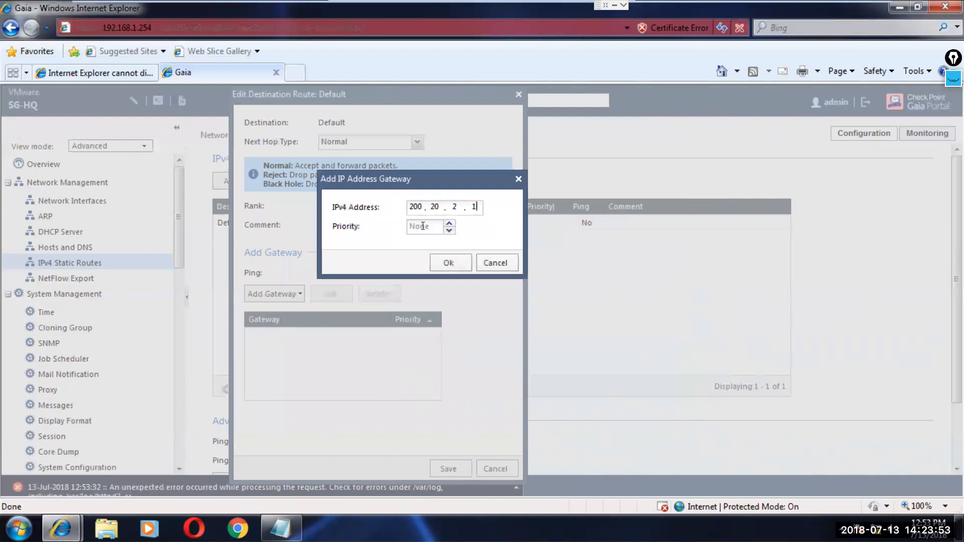
left_click(448, 263)
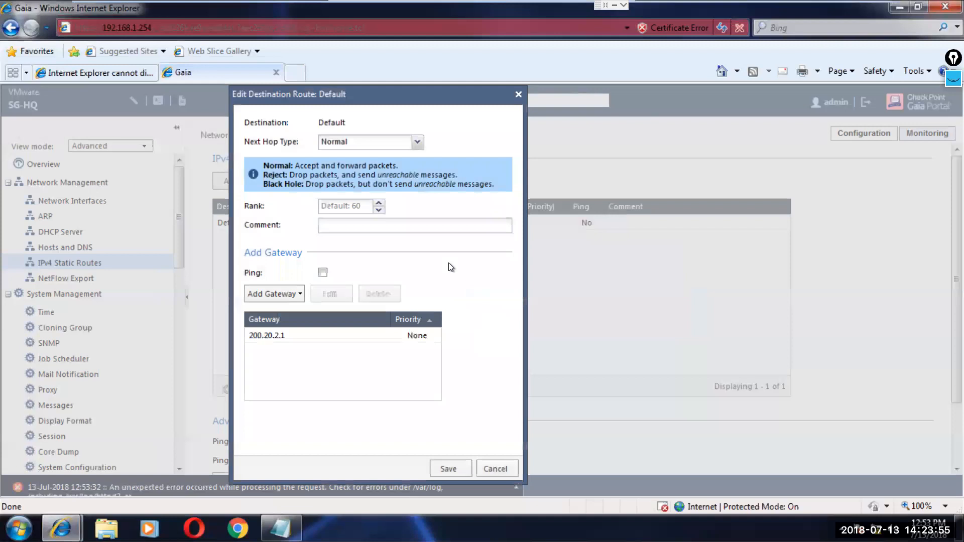
left_click(446, 470)
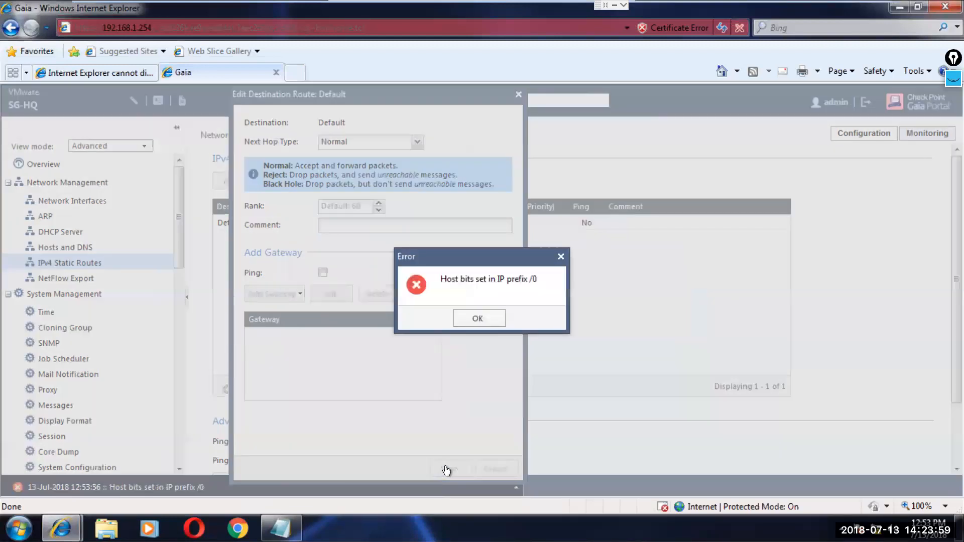
After dismissing the host bits error, add gateway 200.20.2.1 with priority 1 to the default route
left_click(489, 319)
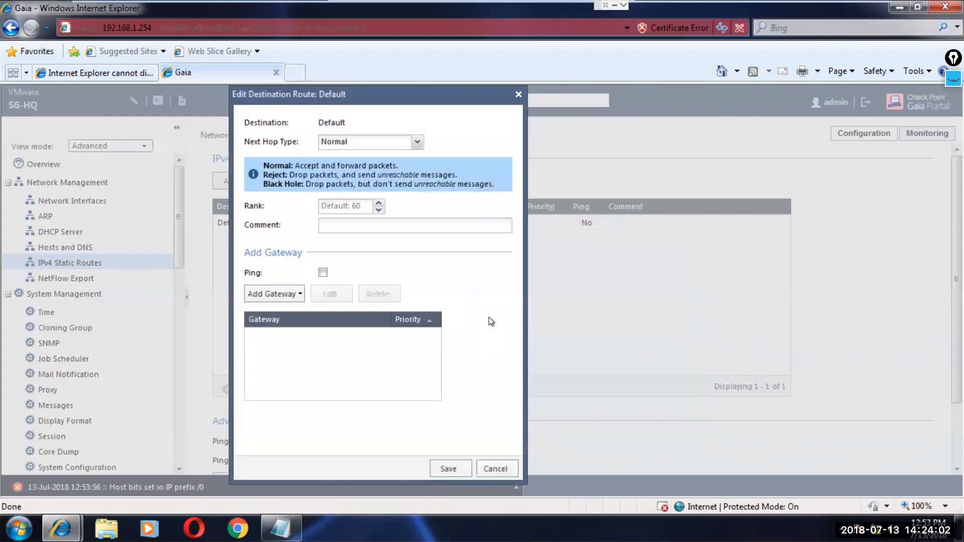
left_click(280, 296)
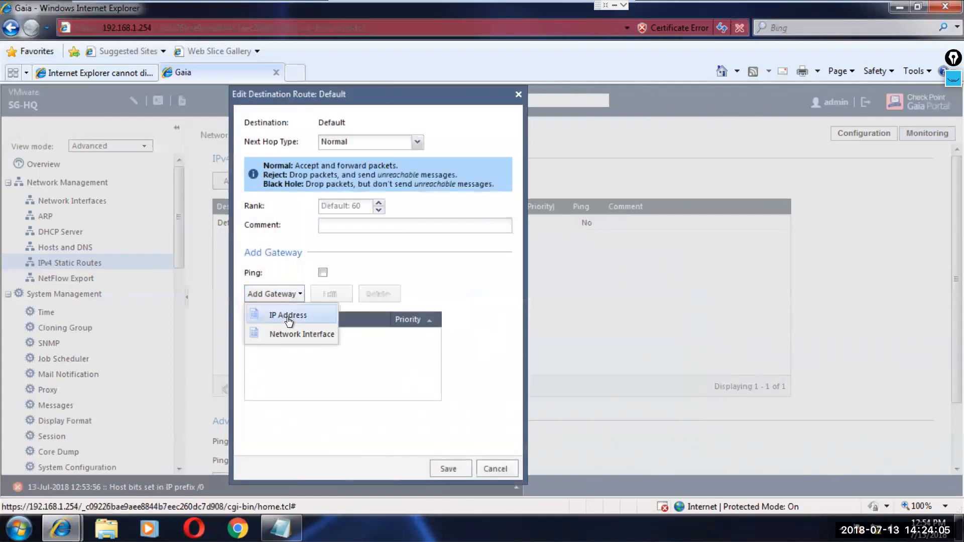
left_click(288, 317)
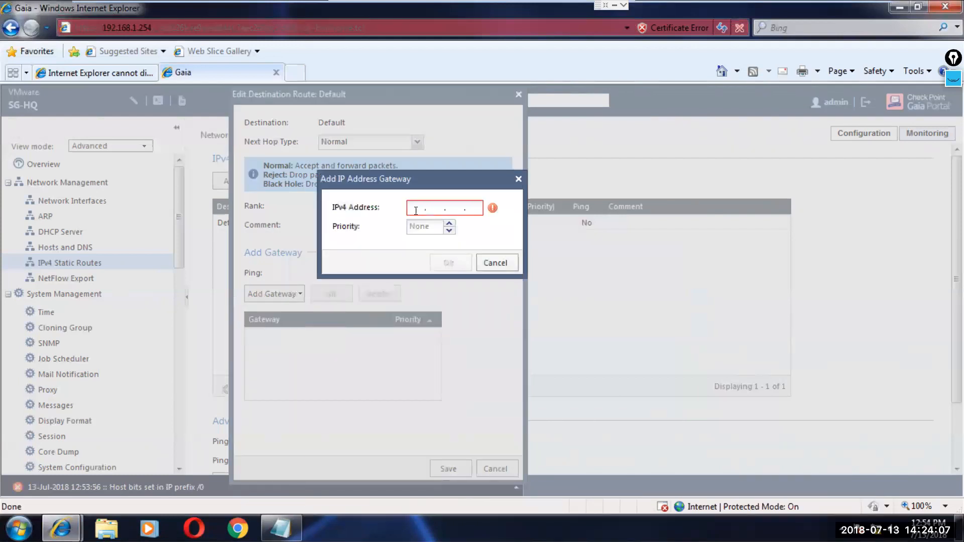
type("192.168.")
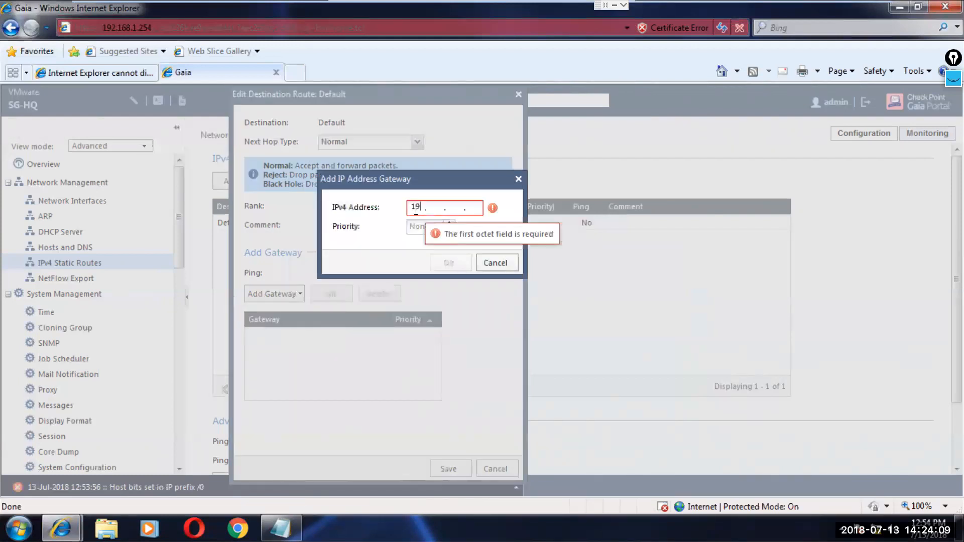
key("BackSpace")
key("BackSpace")
key("BackSpace")
key("BackSpace")
key("BackSpace")
key("BackSpace")
type("200.20.2.1")
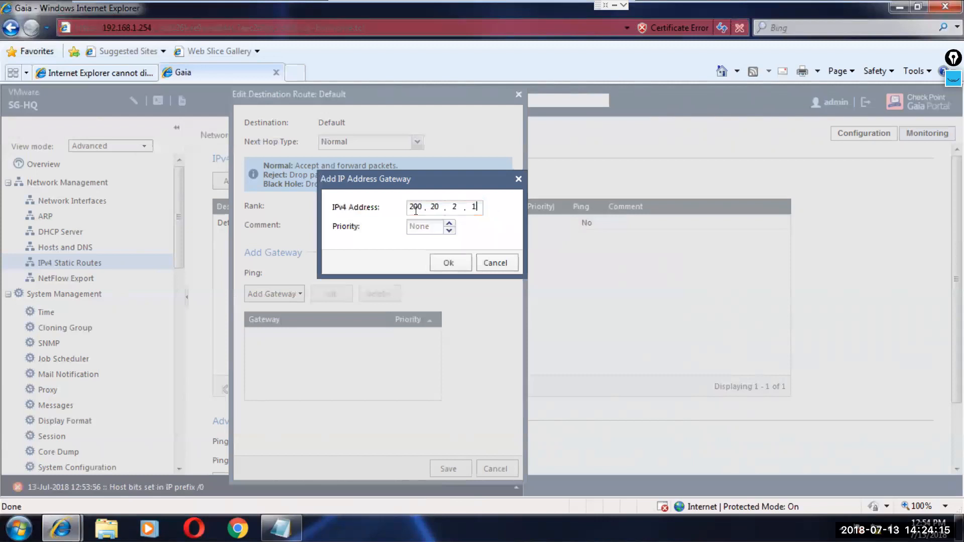
left_click(431, 225)
type("1")
left_click(453, 265)
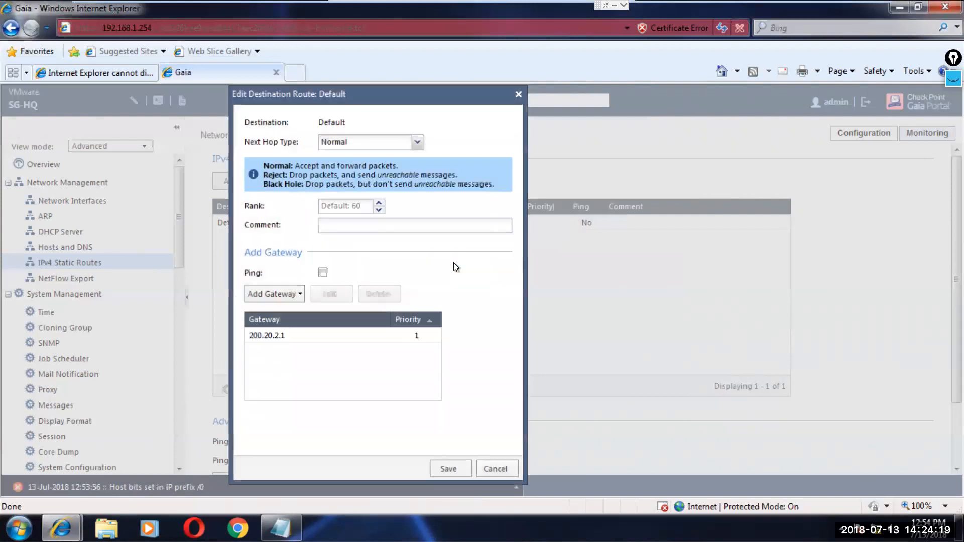
Retry saving, dismiss the host bits error again, and cancel the route edit
left_click(458, 469)
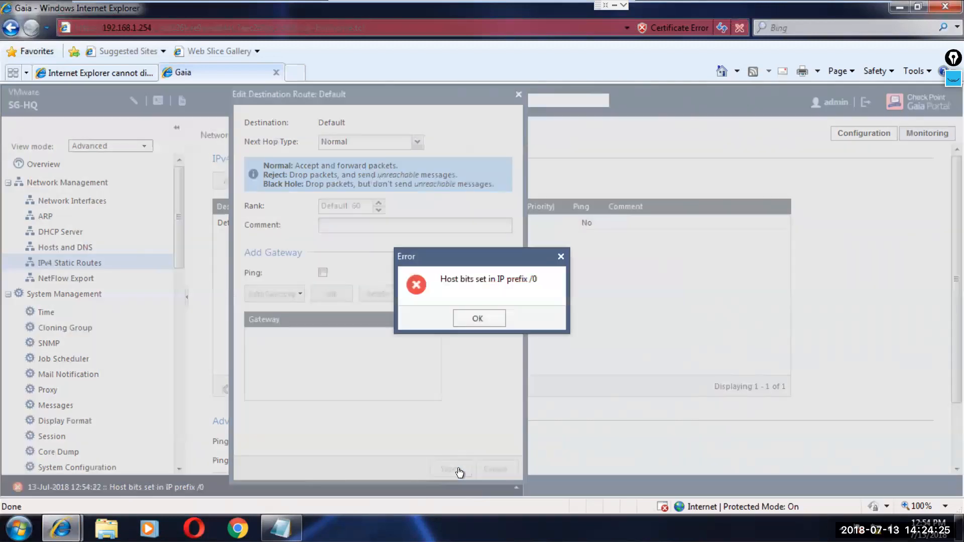
left_click(482, 320)
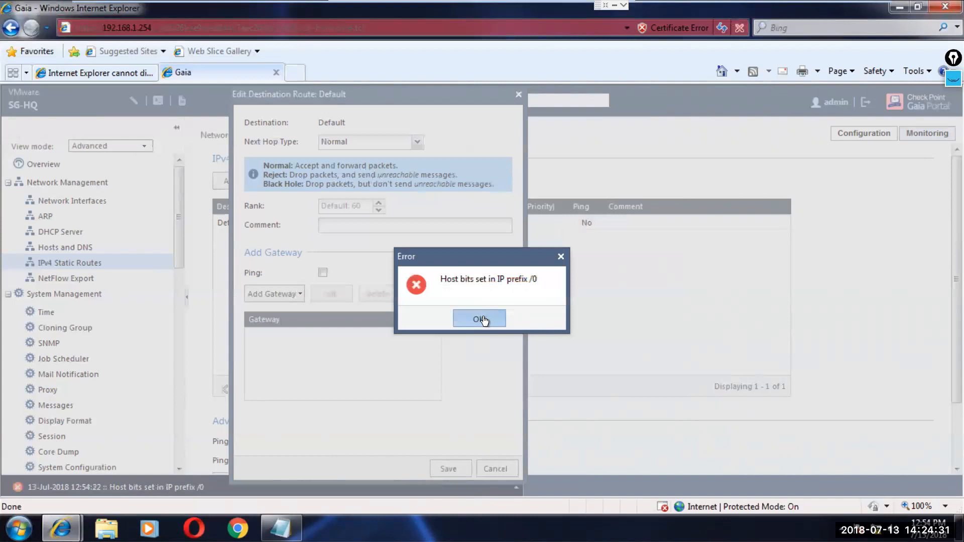
left_click(496, 469)
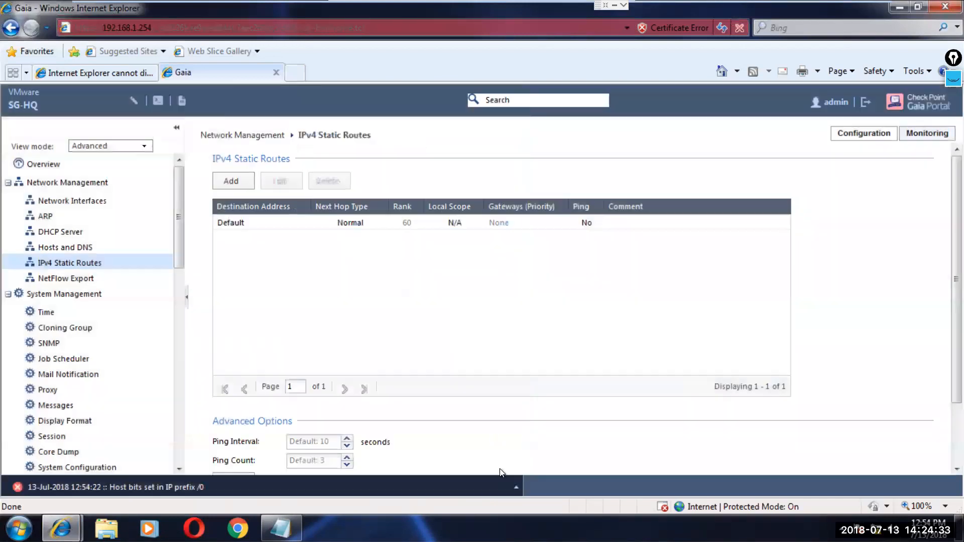
left_click(75, 202)
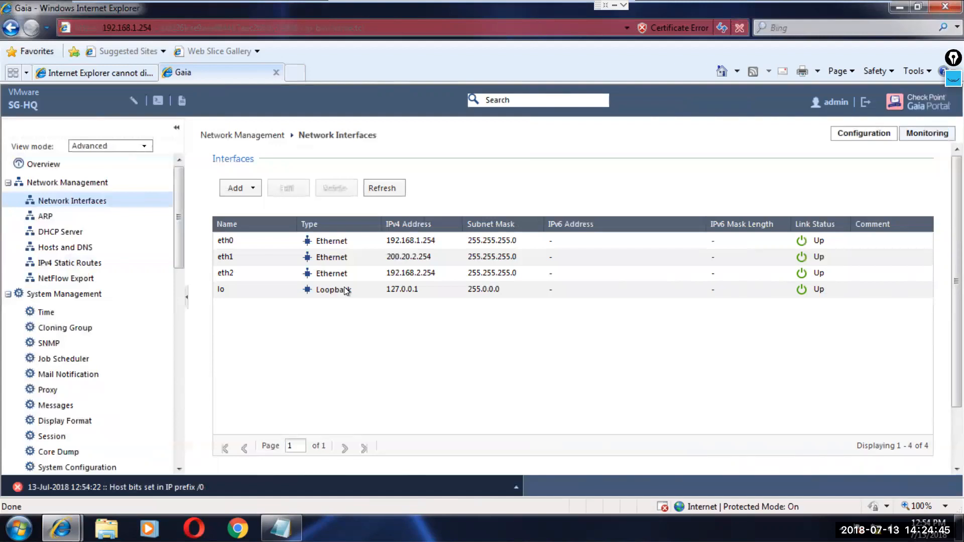
Reopen the Default route from the IPv4 Static Routes page for editing
left_click(80, 263)
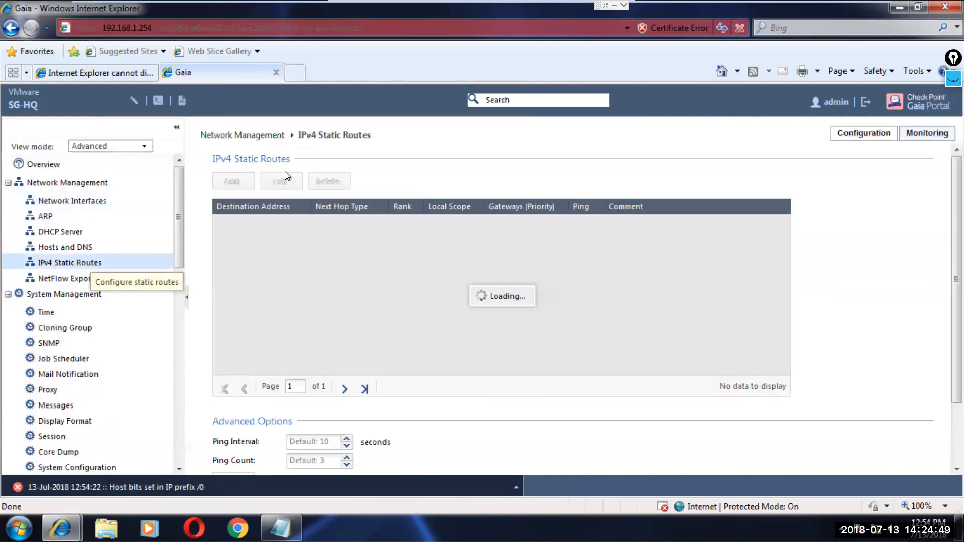
left_click(245, 227)
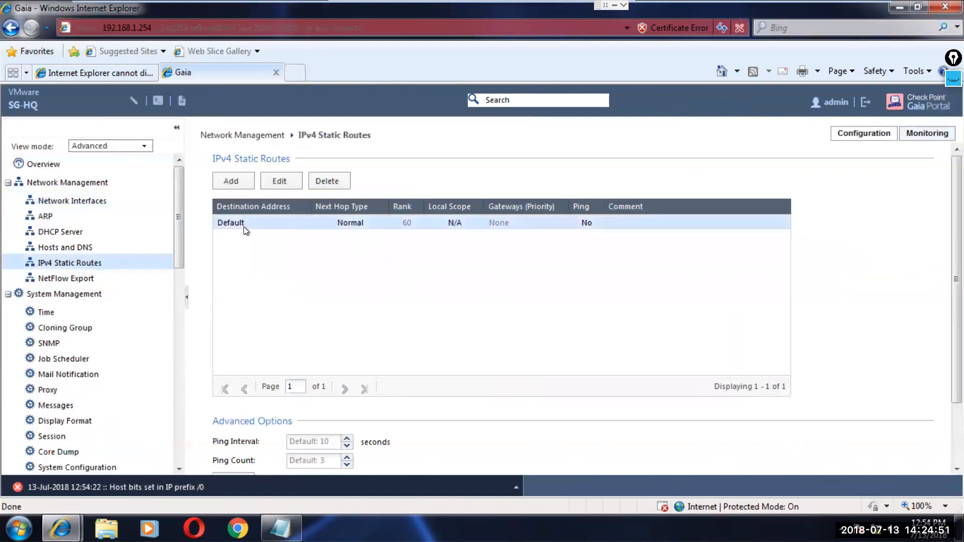
double_click(244, 227)
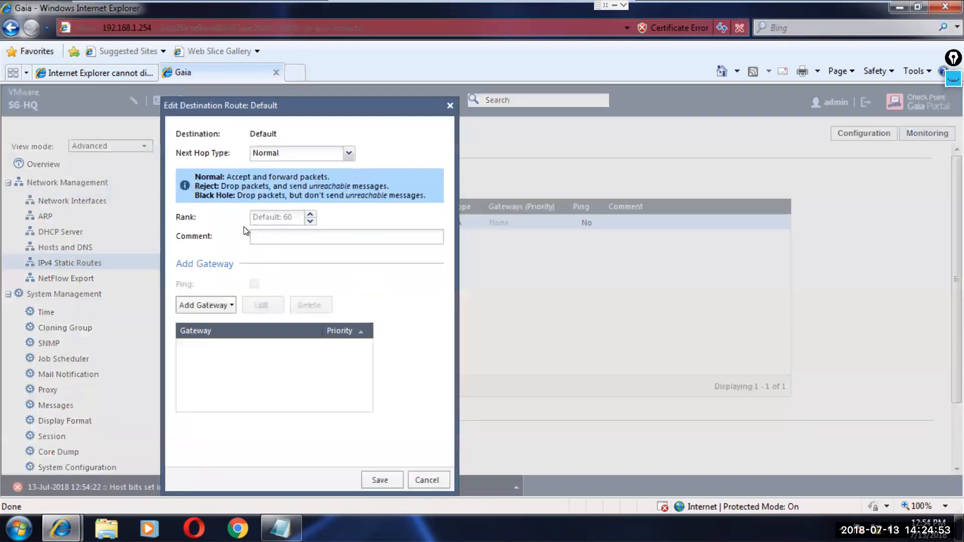
Add gateway 200.20.2.1 to the Default route and save it successfully
left_click(215, 307)
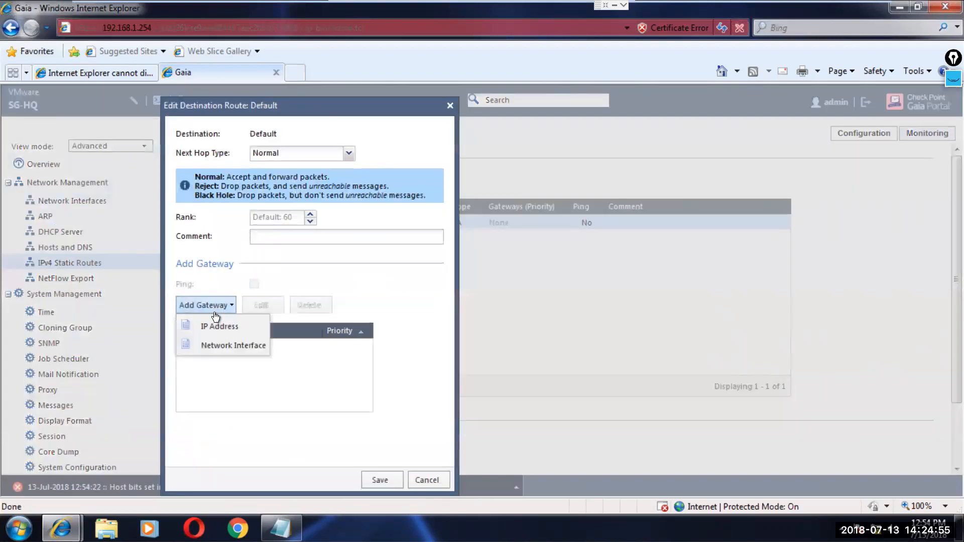
left_click(212, 327)
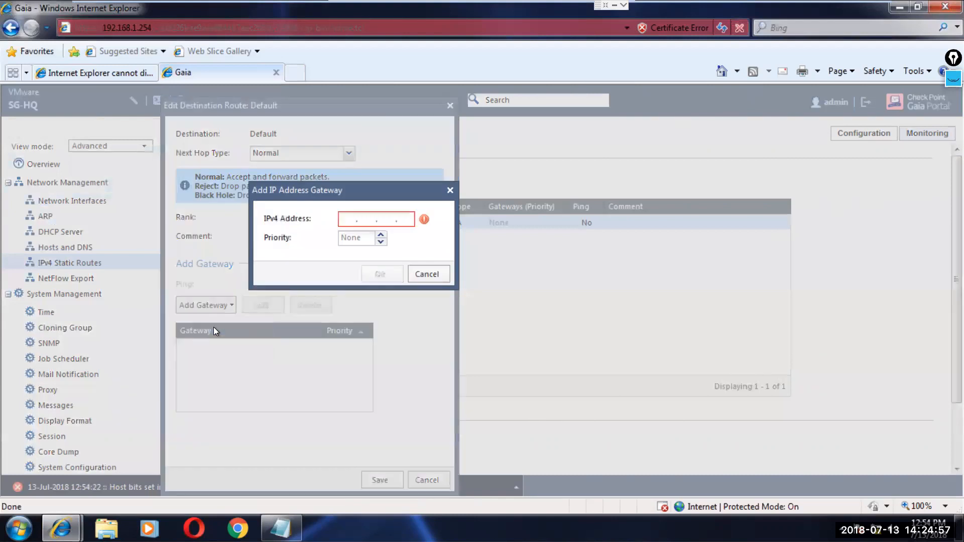
left_click(346, 222)
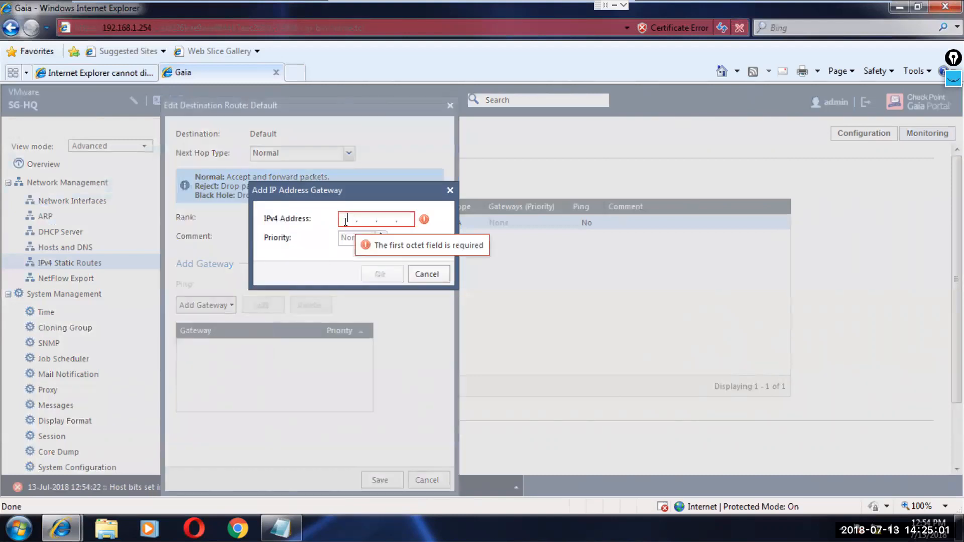
type("200.20.2.1")
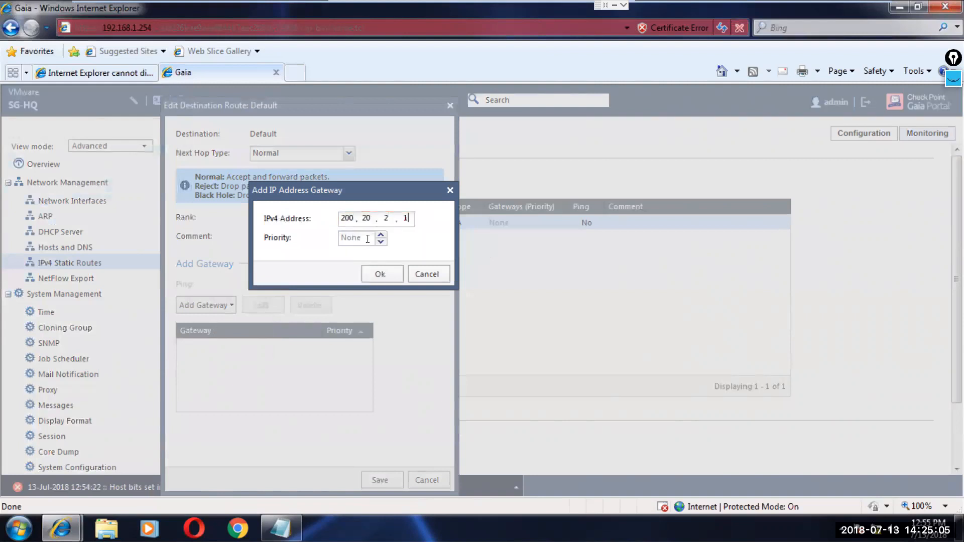
left_click(381, 275)
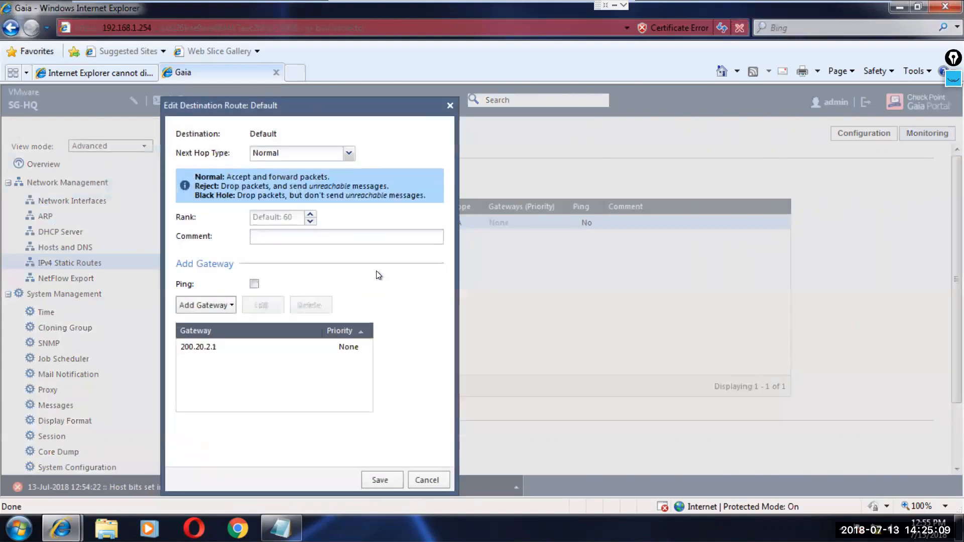
left_click(380, 481)
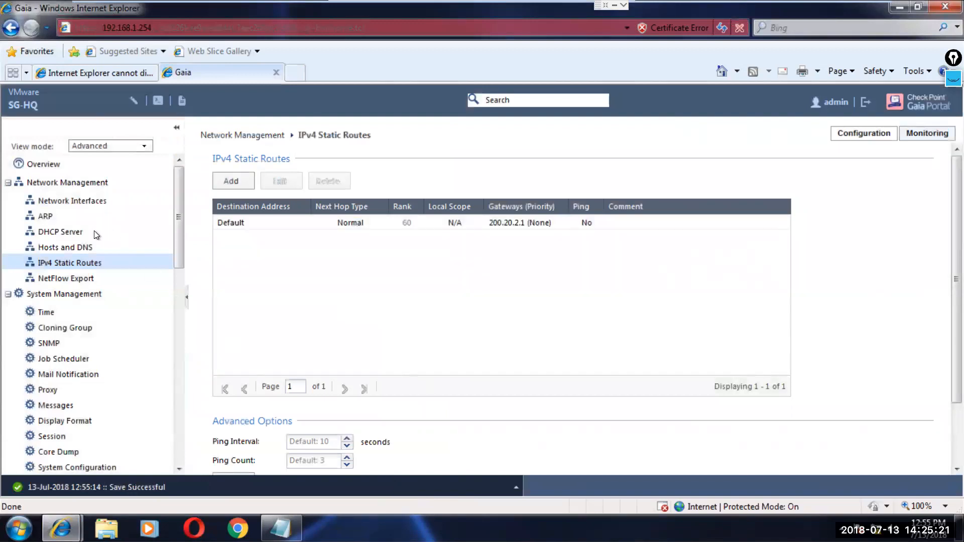
left_click(80, 249)
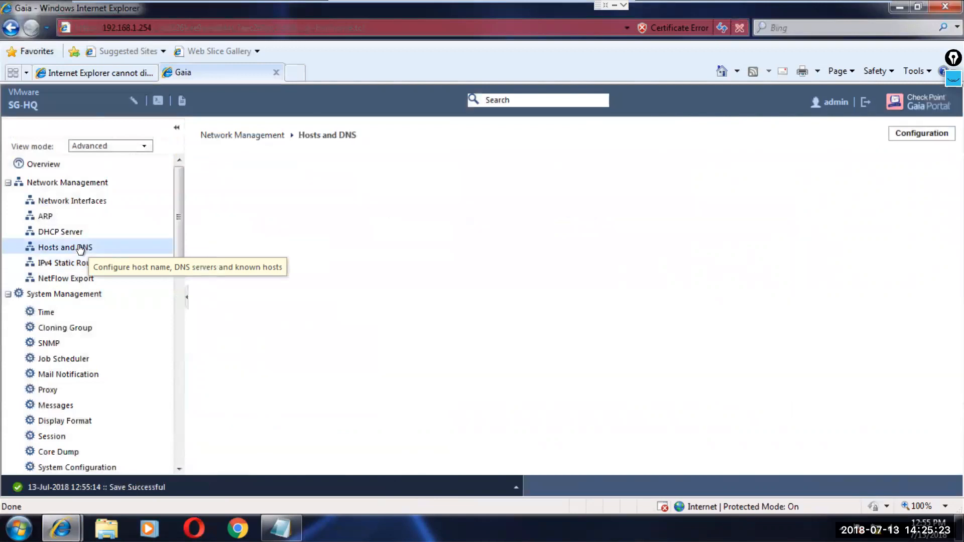
Enter 8.8.8.8 as the SG-HQ primary DNS server and apply the change
left_click(345, 289)
type("8.8.8.8")
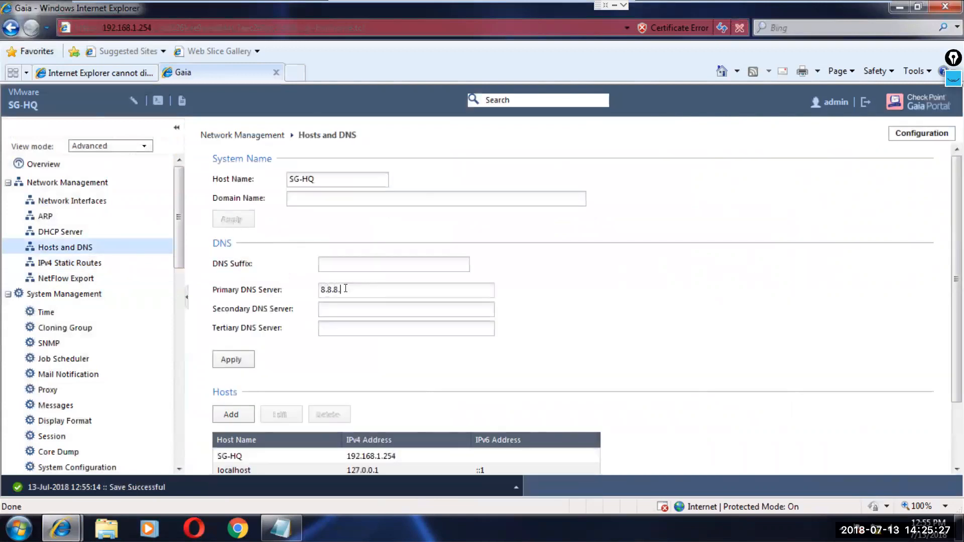
left_click(234, 363)
Reload the SMS-HQ portal tab, log in with the admin username and password, and open Network Interfaces
left_click(122, 71)
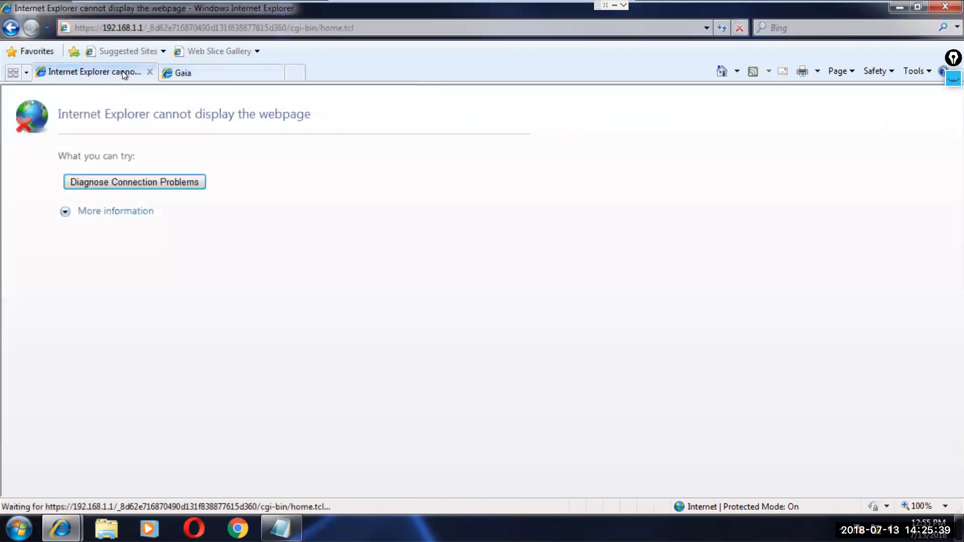
left_click(725, 29)
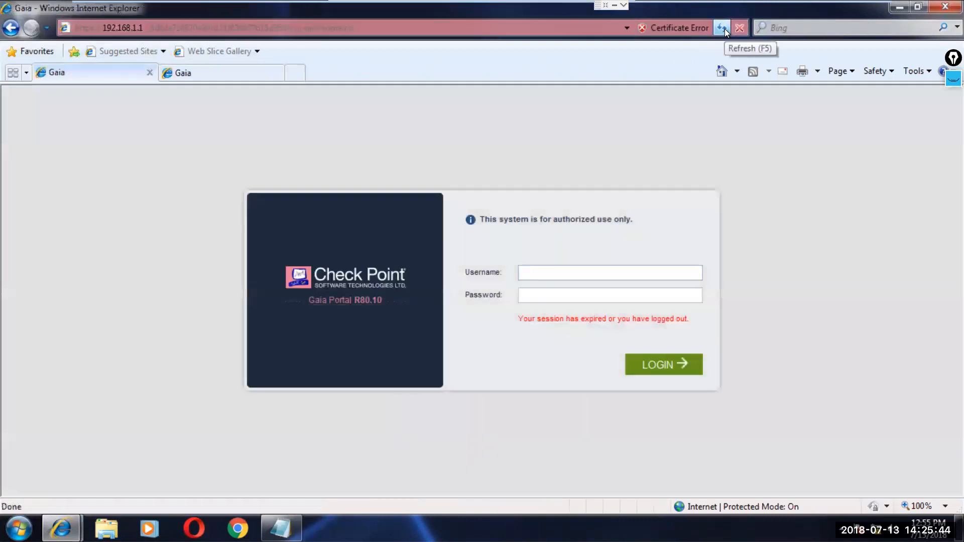
left_click(553, 272)
type("admin")
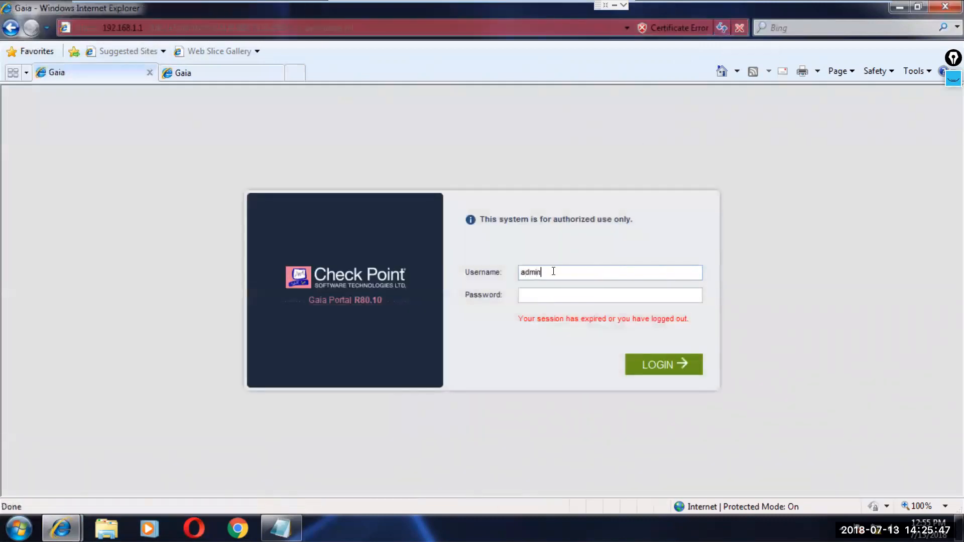
key("Tab")
key("Return")
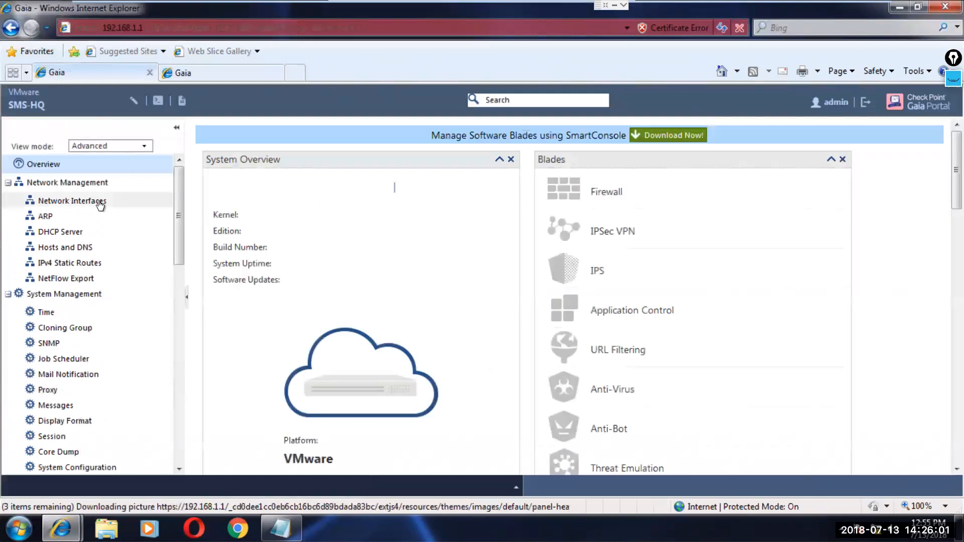
left_click(100, 203)
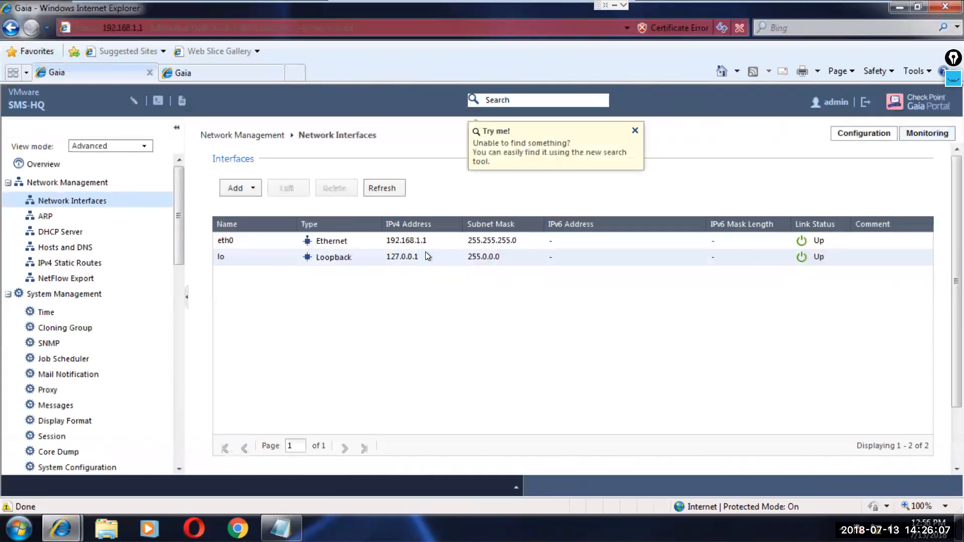
Enter 8.8.8.8 as SMS-HQ's primary DNS server, keep the change, and apply it
left_click(115, 252)
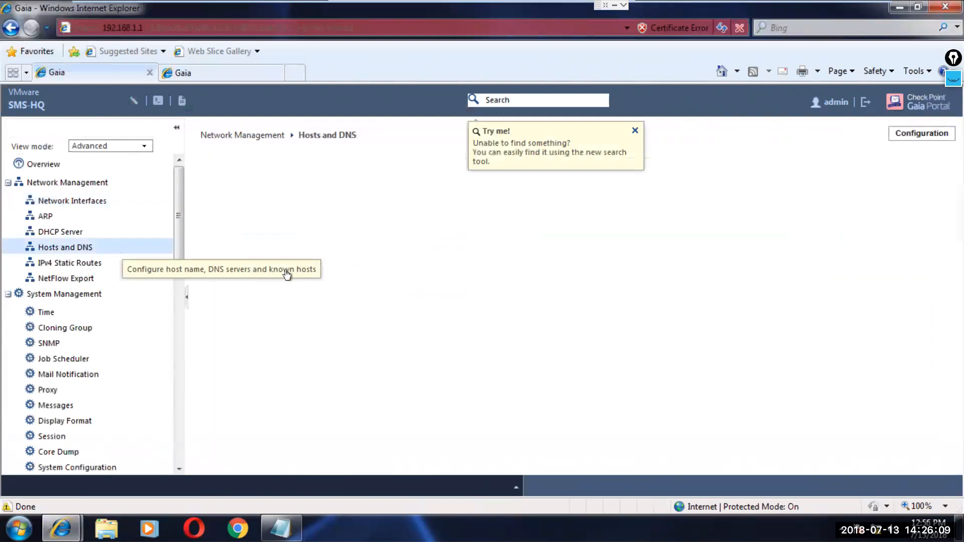
left_click(359, 291)
type("8.8.8.8")
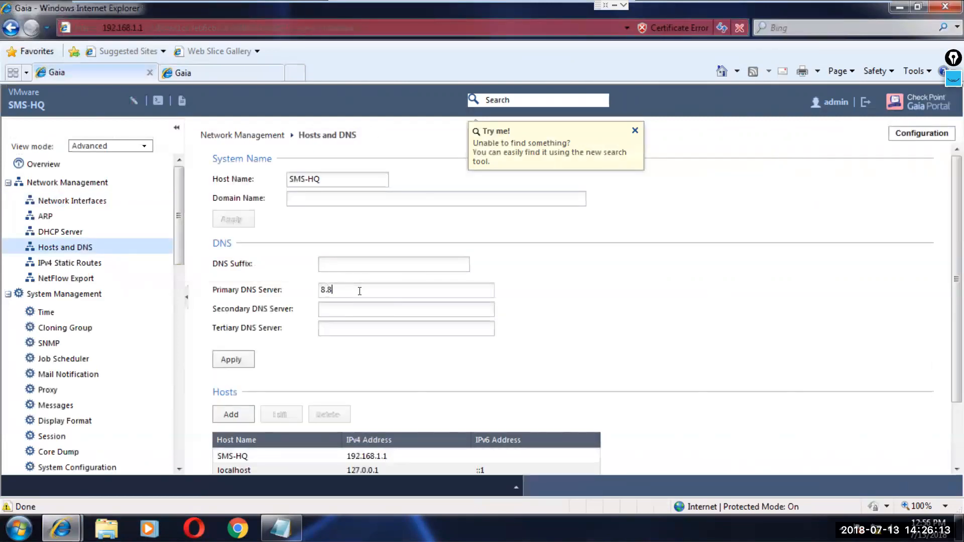
left_click(97, 264)
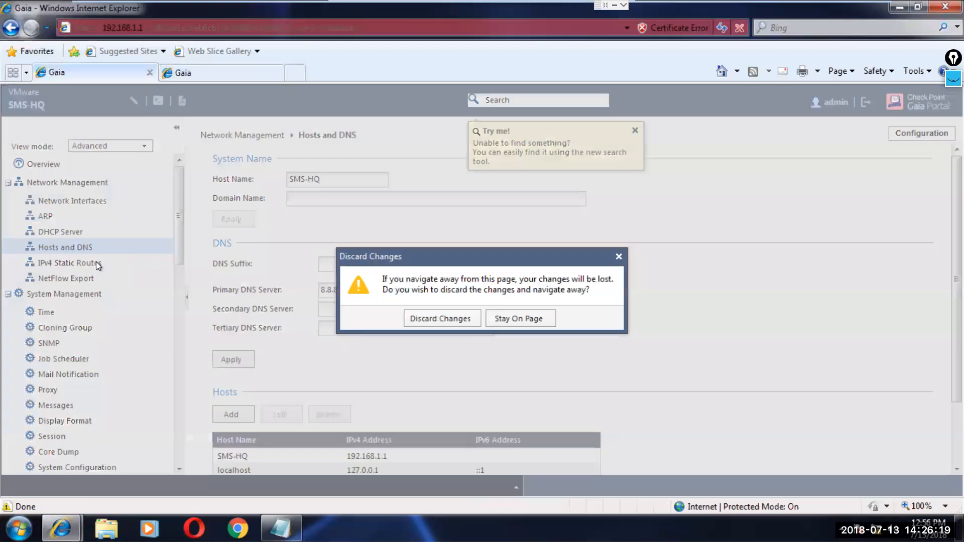
left_click(540, 324)
left_click(234, 360)
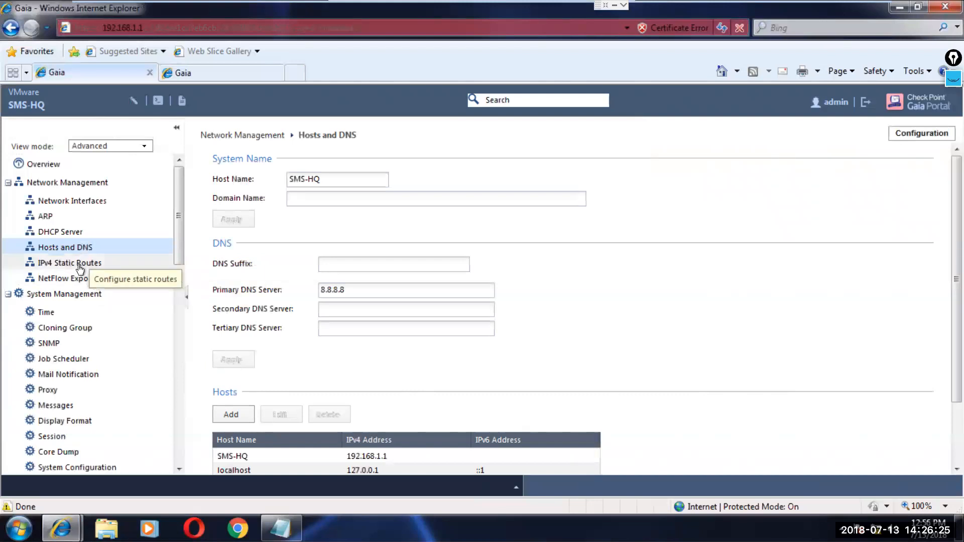
left_click(79, 269)
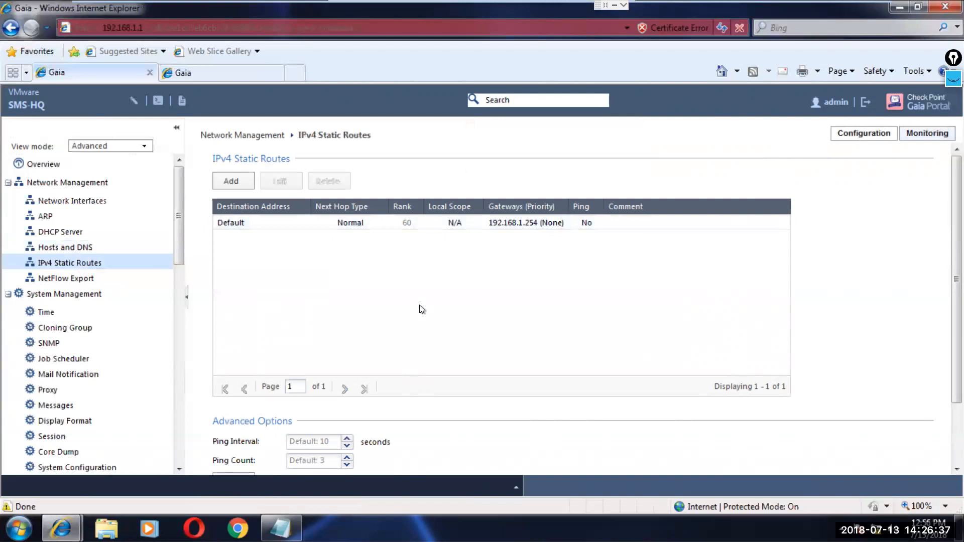
View SMS-HQ's Default static route via 192.168.1.254 and scroll the tree toward Maintenance
left_click(179, 470)
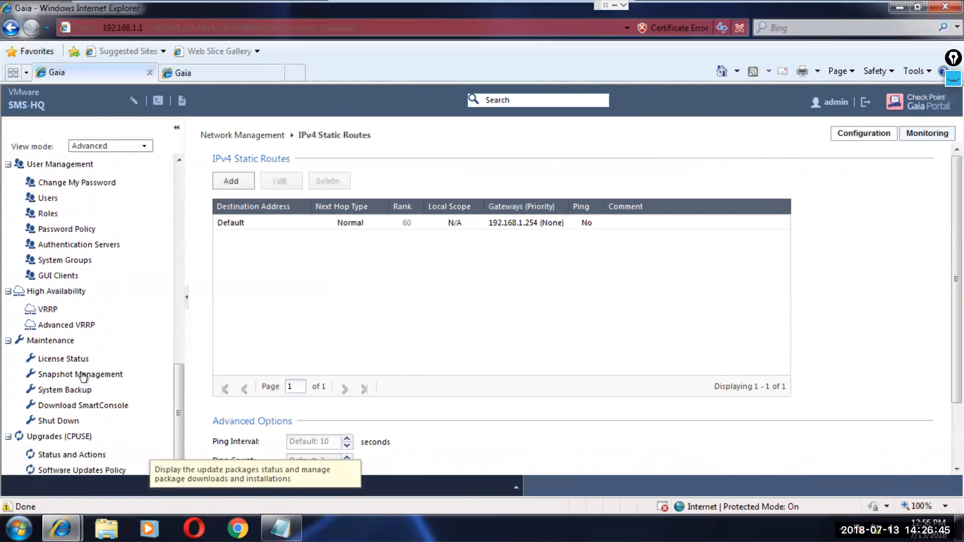
Download SmartConsole.exe from Maintenance > Download SmartConsole and save it to the Desktop
left_click(69, 406)
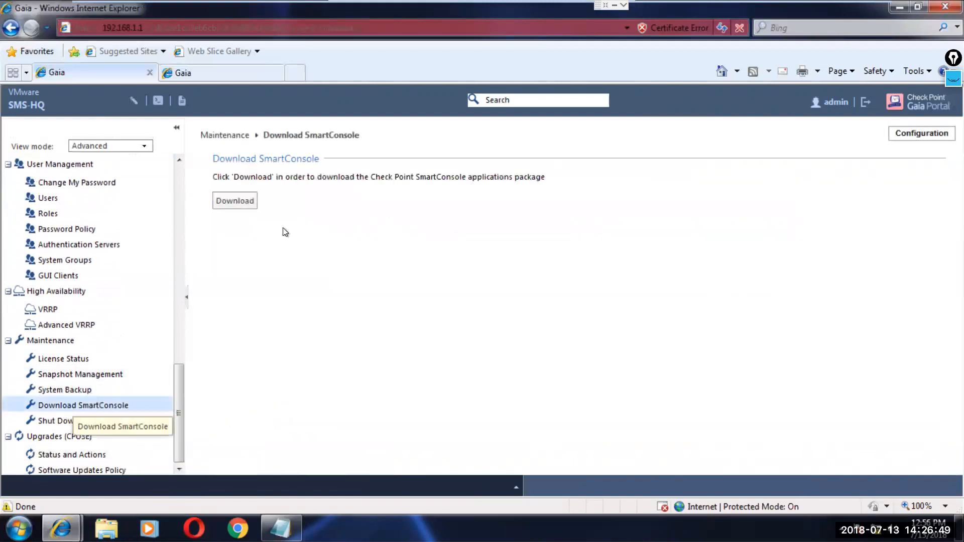
left_click(234, 201)
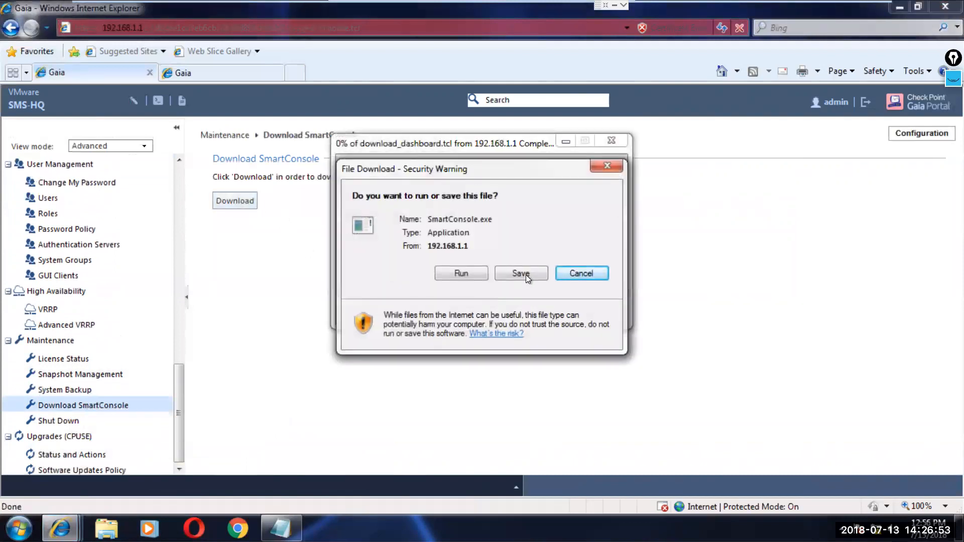
left_click(529, 277)
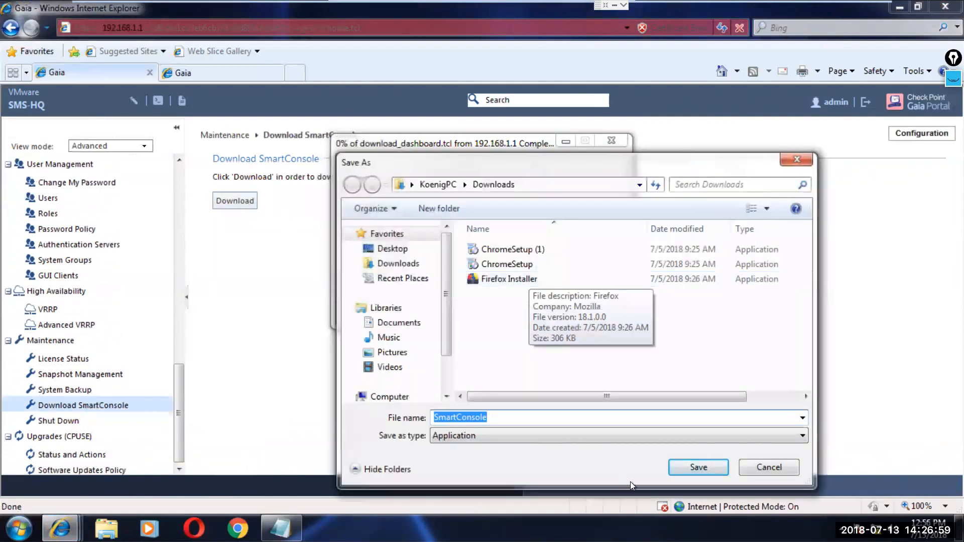
left_click(399, 250)
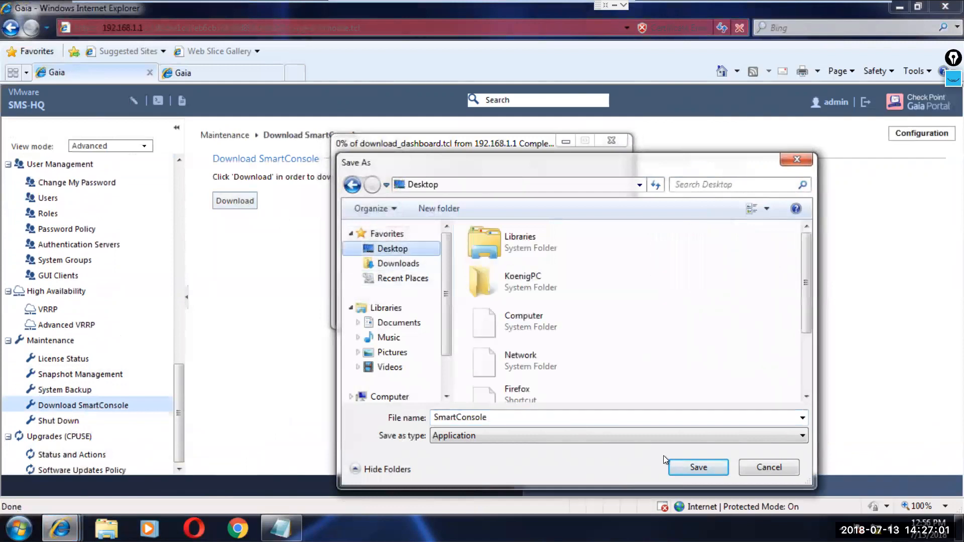
left_click(703, 469)
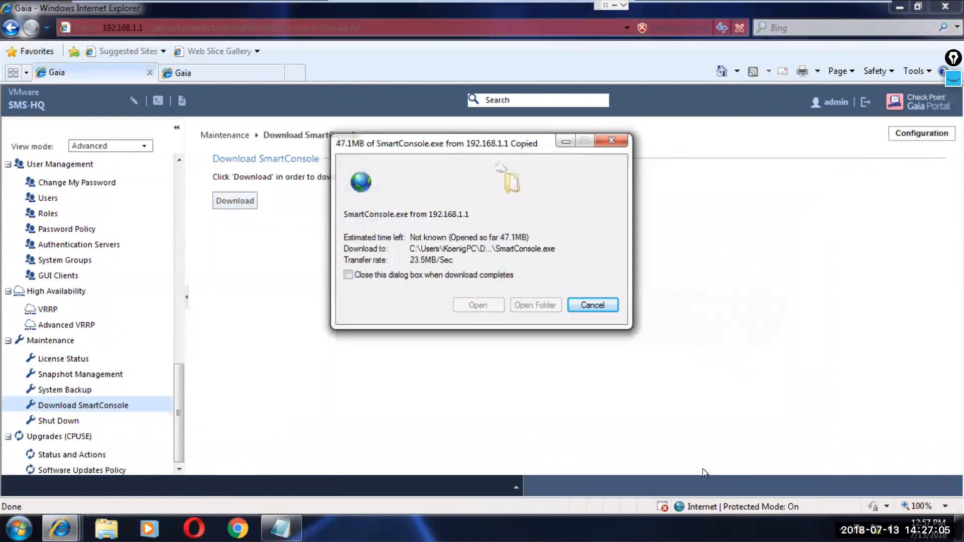
mouse_move(187, 5)
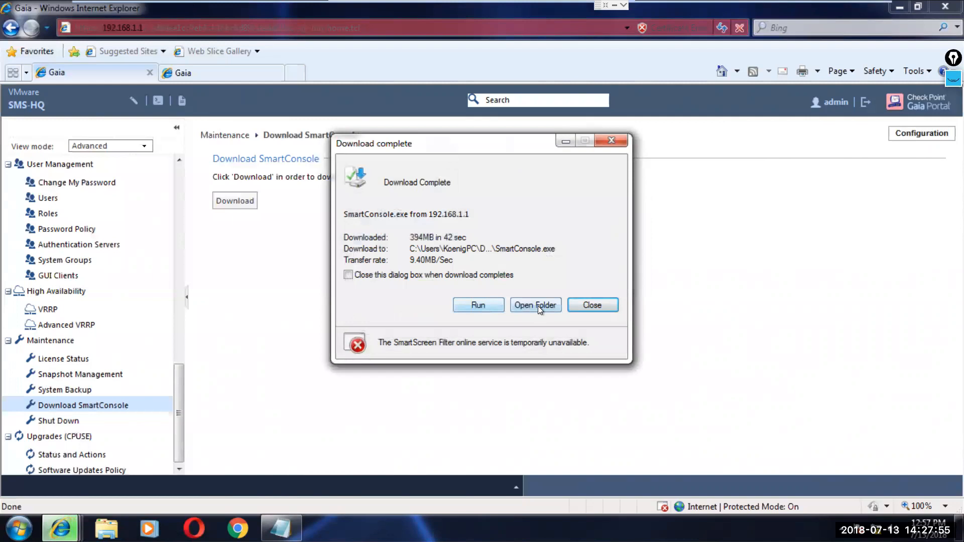
left_click(611, 140)
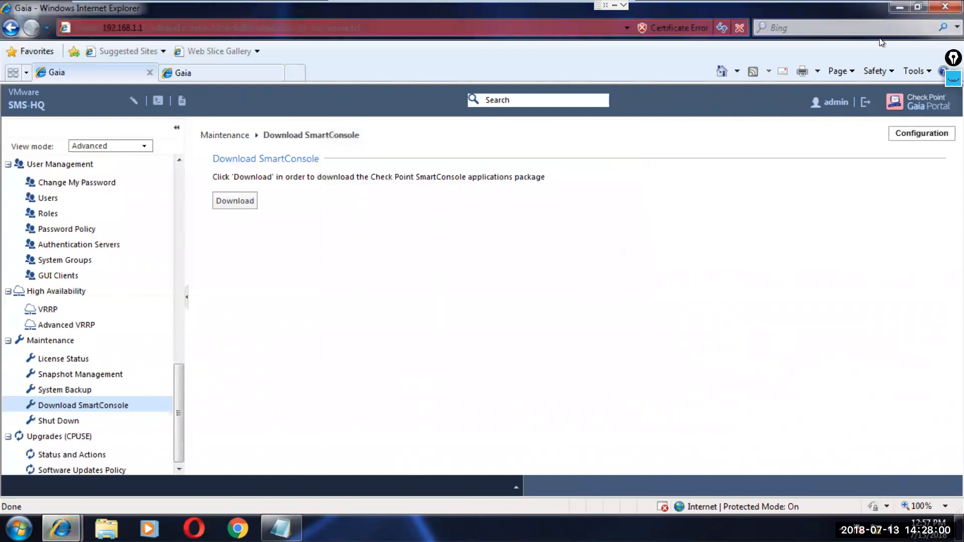
left_click(900, 7)
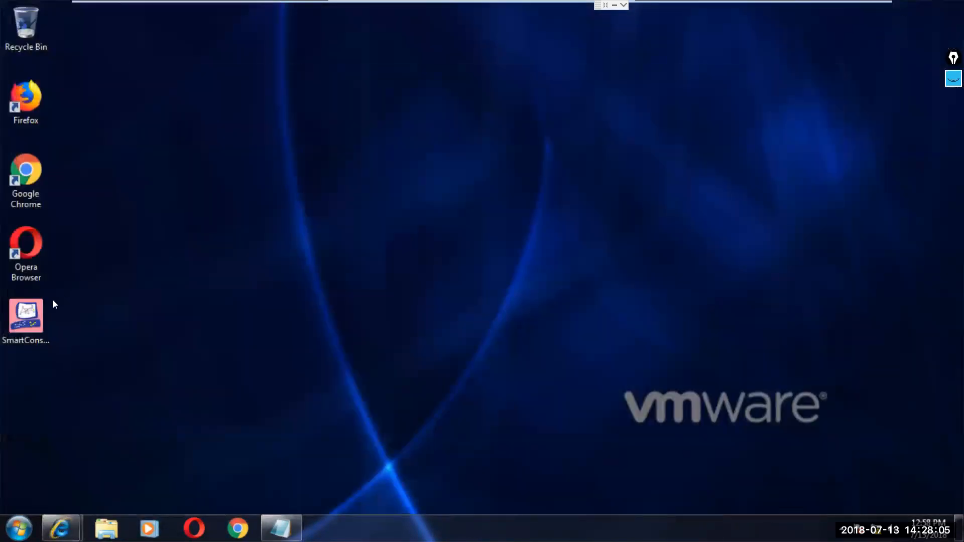
Launch the downloaded SmartConsole installer from the GUI-HQ desktop
double_click(32, 318)
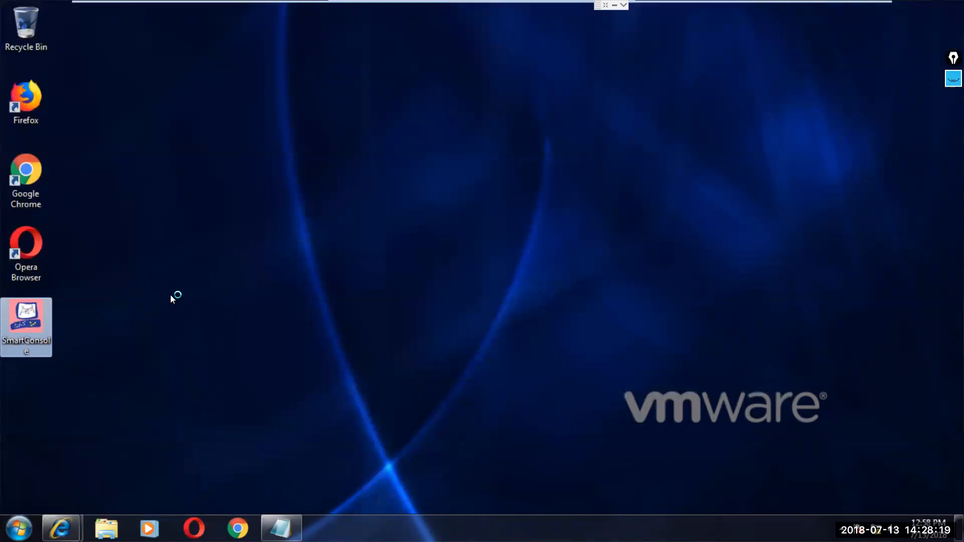
Open GUI-HQ's VM settings and try switching its network adapter to NAT, then cancel
mouse_move(229, 9)
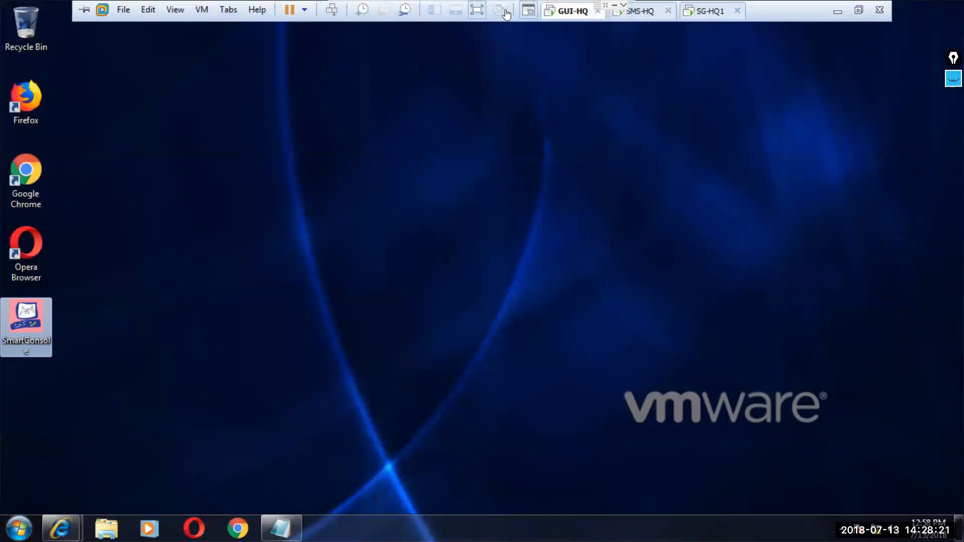
right_click(573, 14)
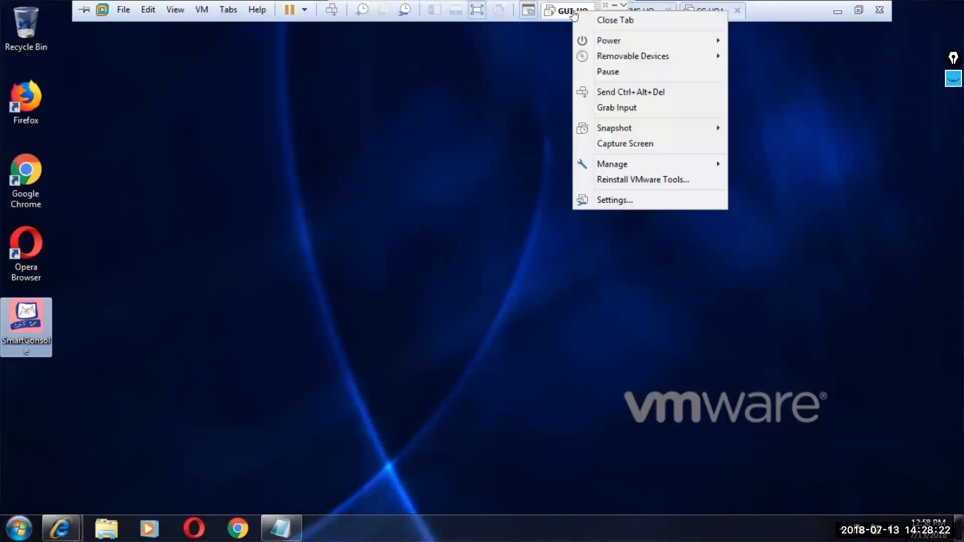
left_click(615, 201)
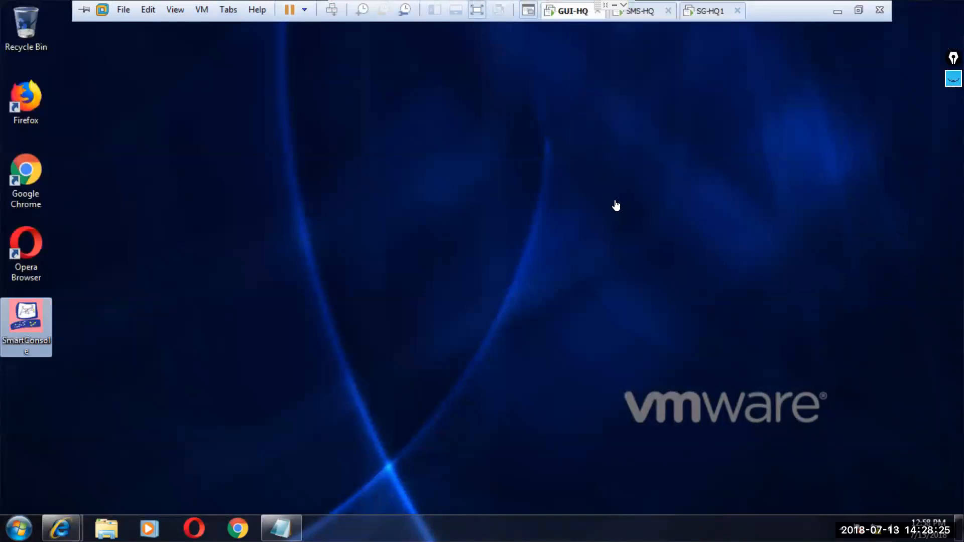
left_click(327, 184)
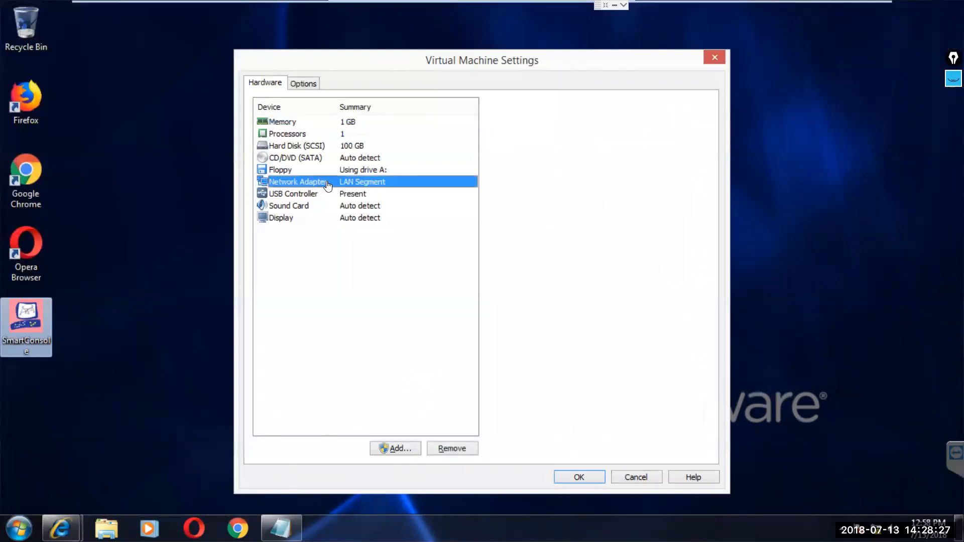
left_click(501, 204)
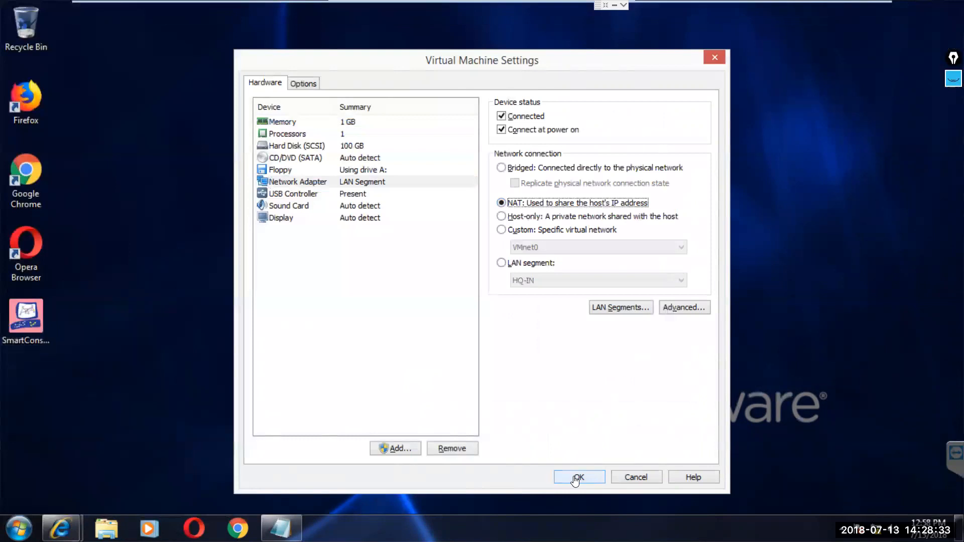
left_click(640, 475)
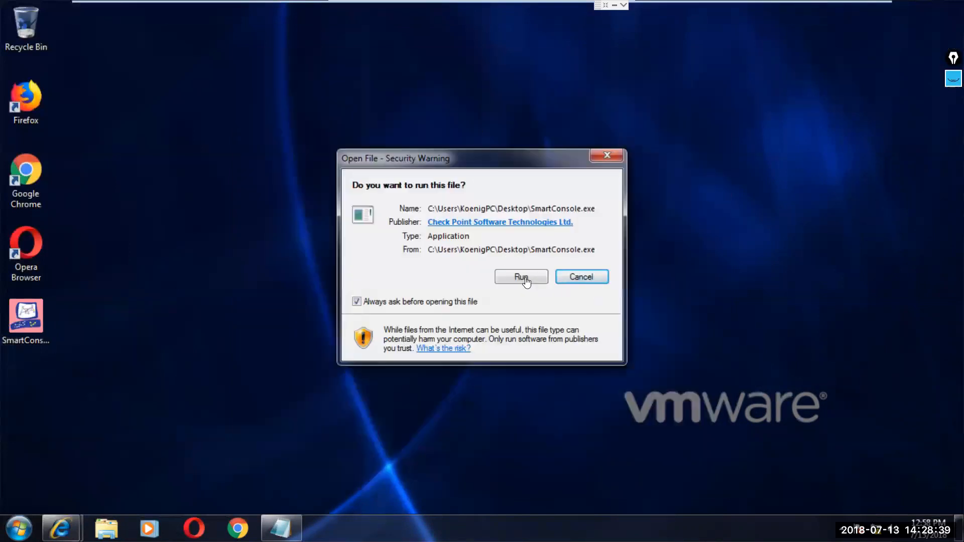
Disconnect GUI-HQ's LAN-segment adapter, add a second NAT network adapter, and save the settings
mouse_move(635, 5)
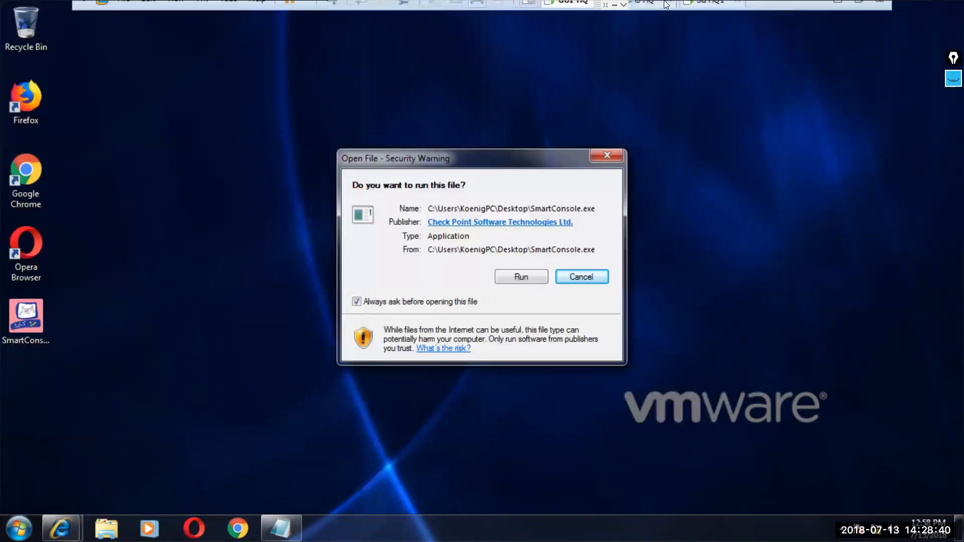
right_click(570, 11)
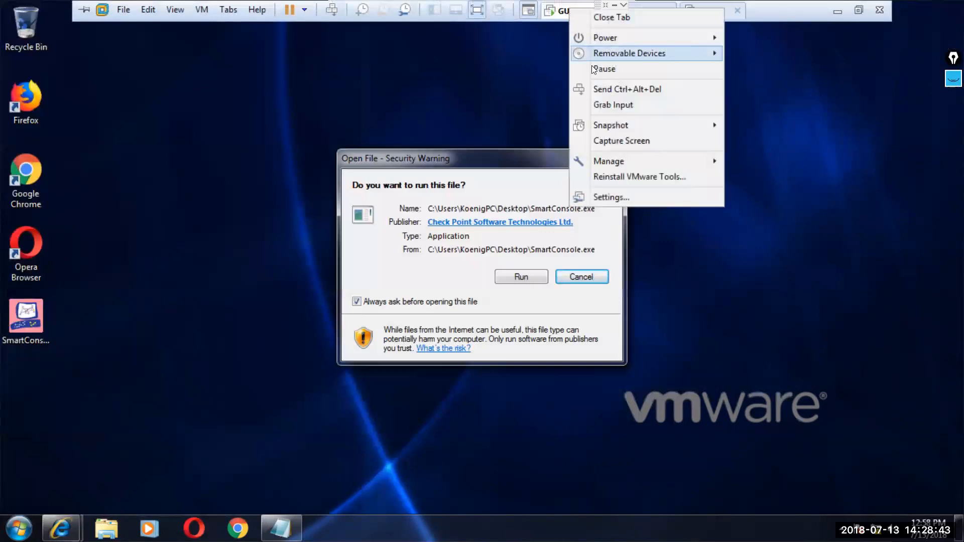
left_click(603, 196)
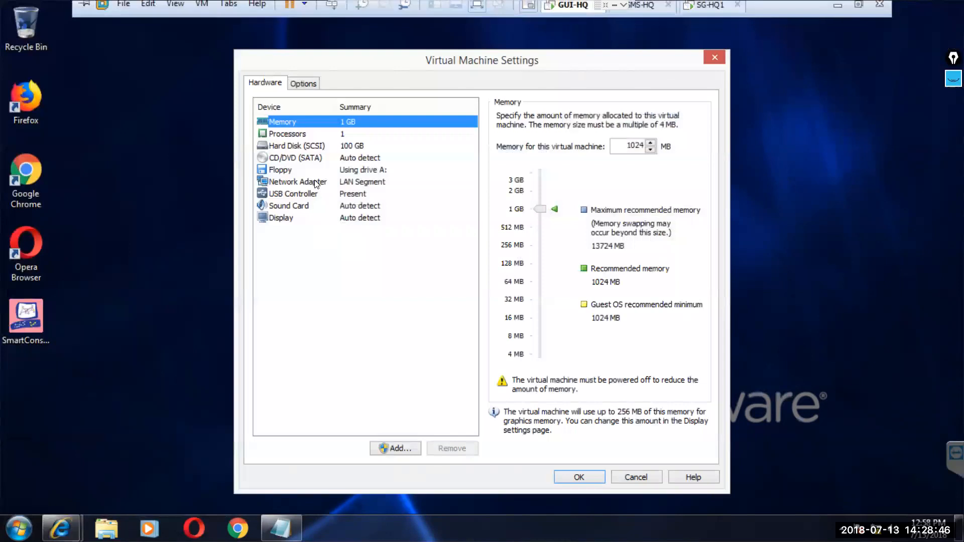
left_click(316, 184)
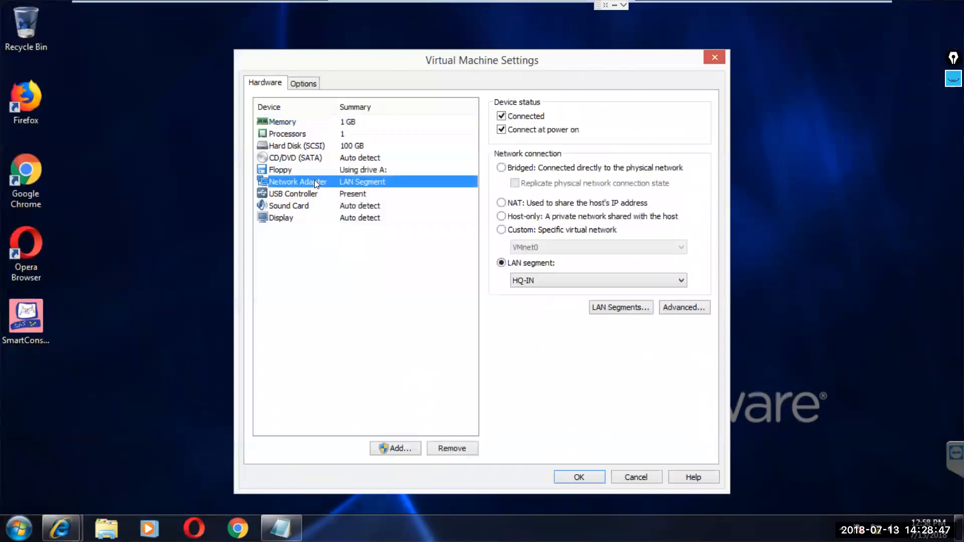
left_click(502, 116)
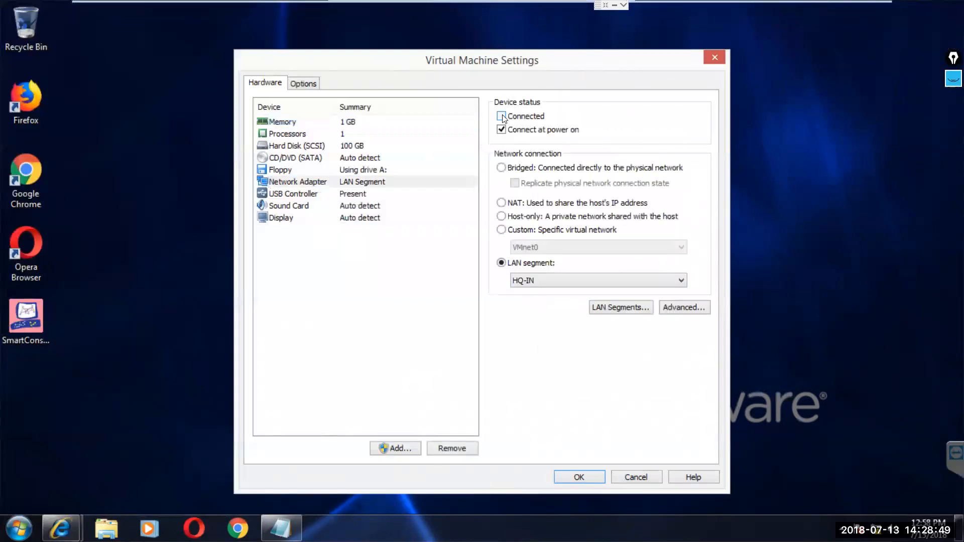
left_click(393, 448)
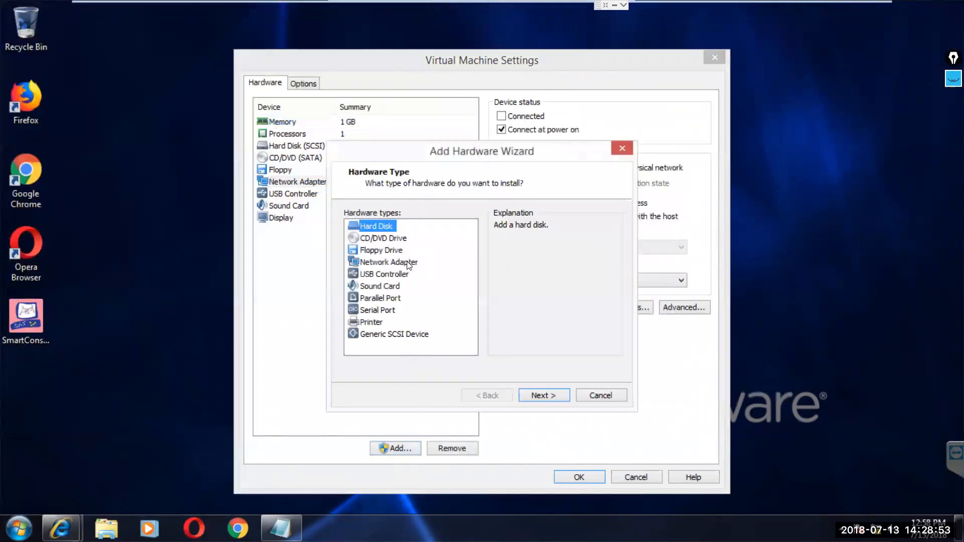
left_click(409, 262)
left_click(545, 396)
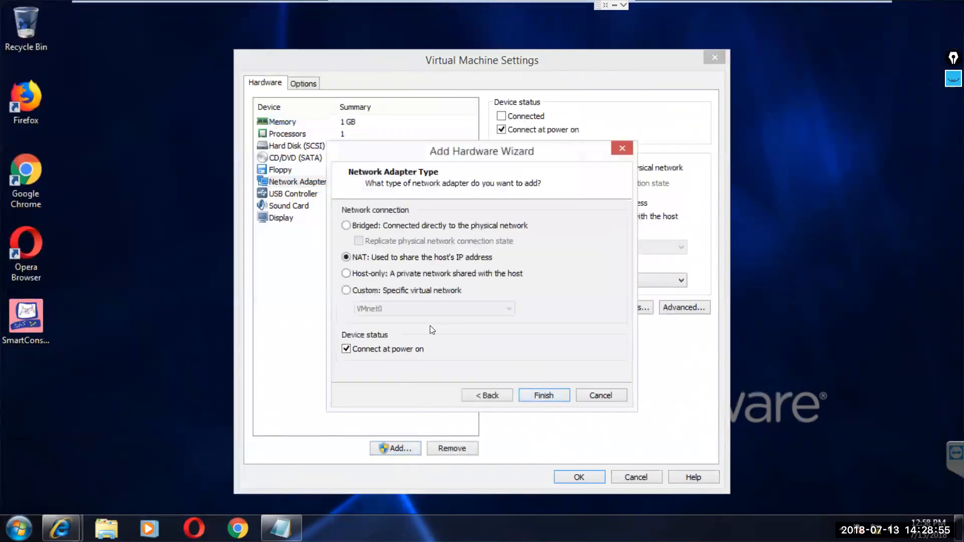
left_click(545, 397)
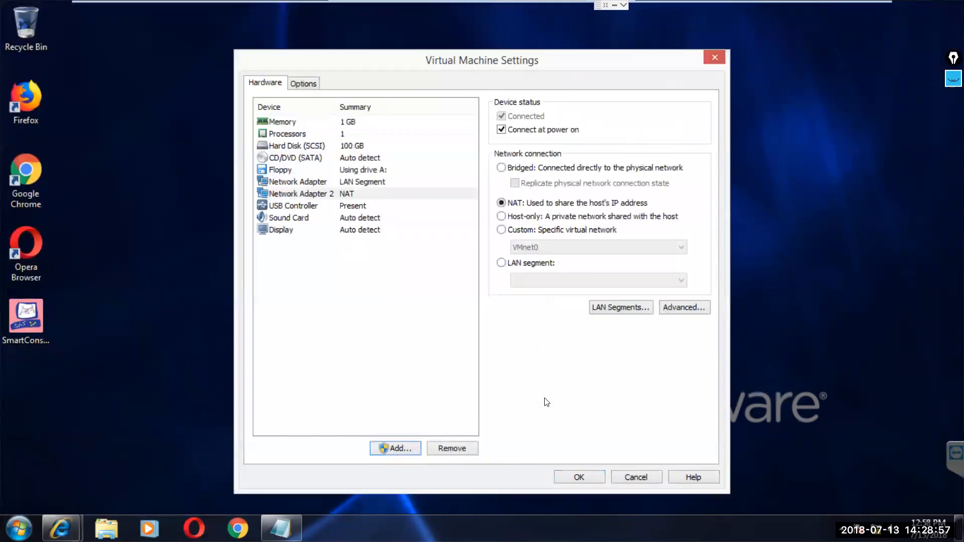
left_click(578, 477)
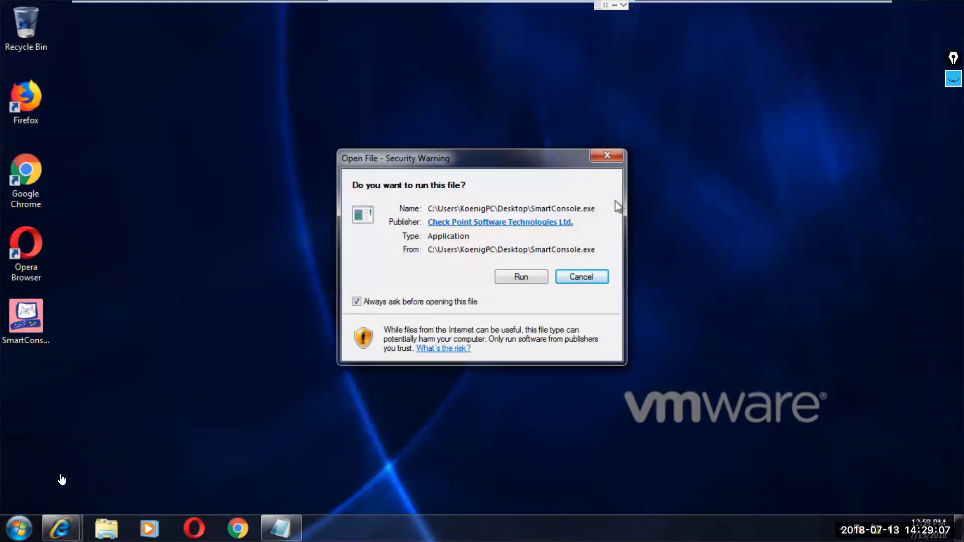
Open a command prompt, ping 8.8.8.8 to confirm replies, then stop the ping and close the window
left_click(20, 528)
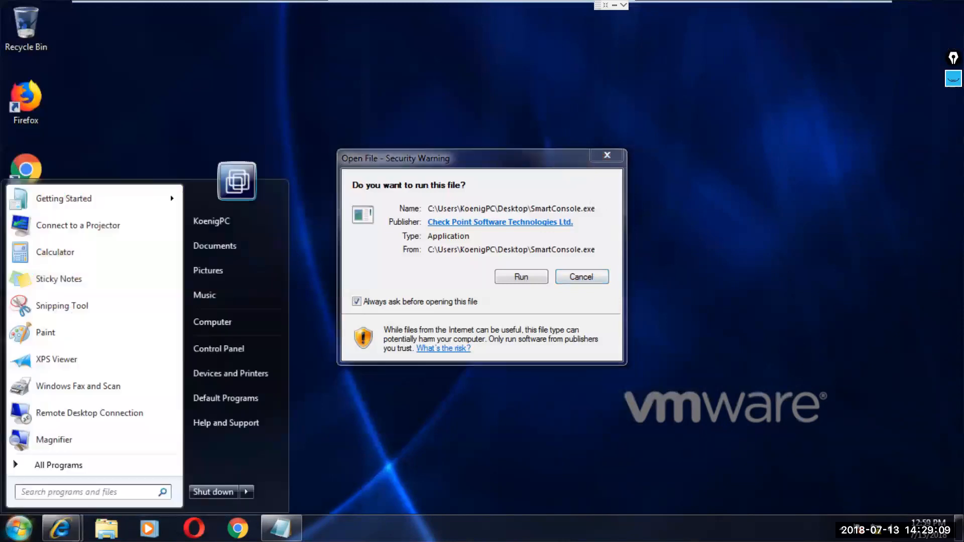
type("cmd")
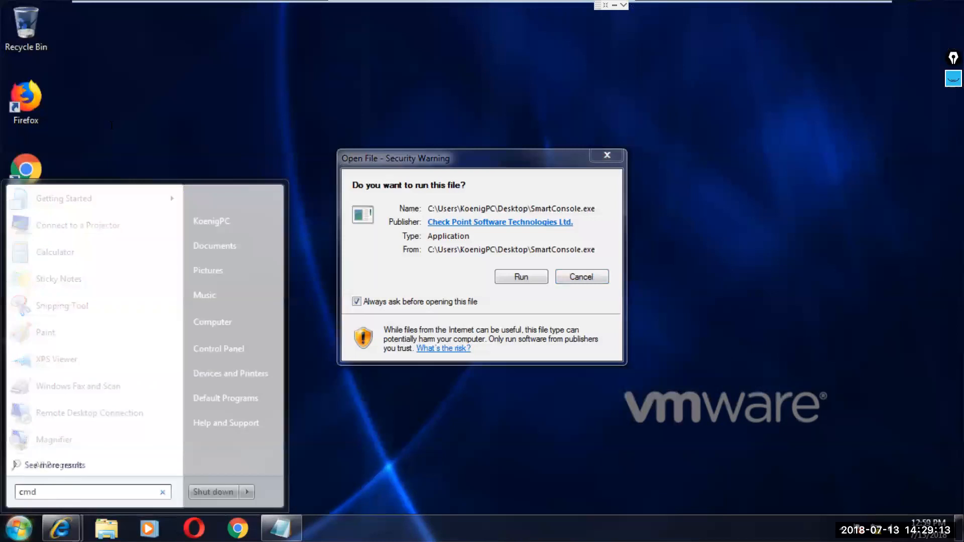
key("Return")
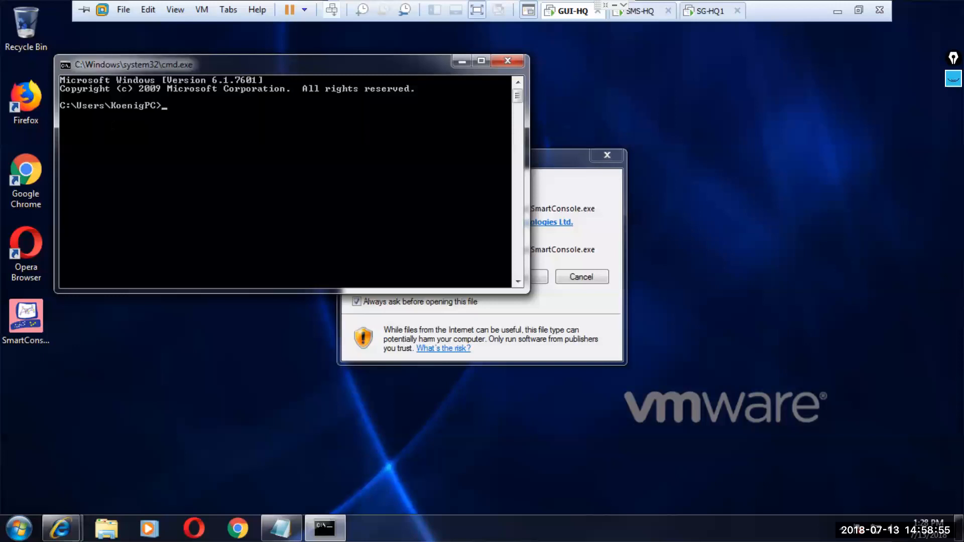
type("p")
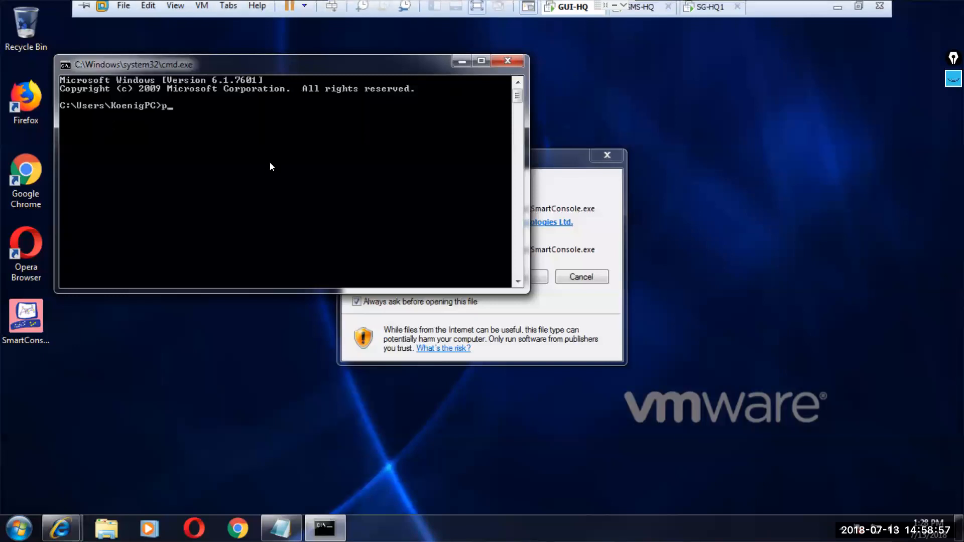
type("ing 8.8.8.8")
key("Return")
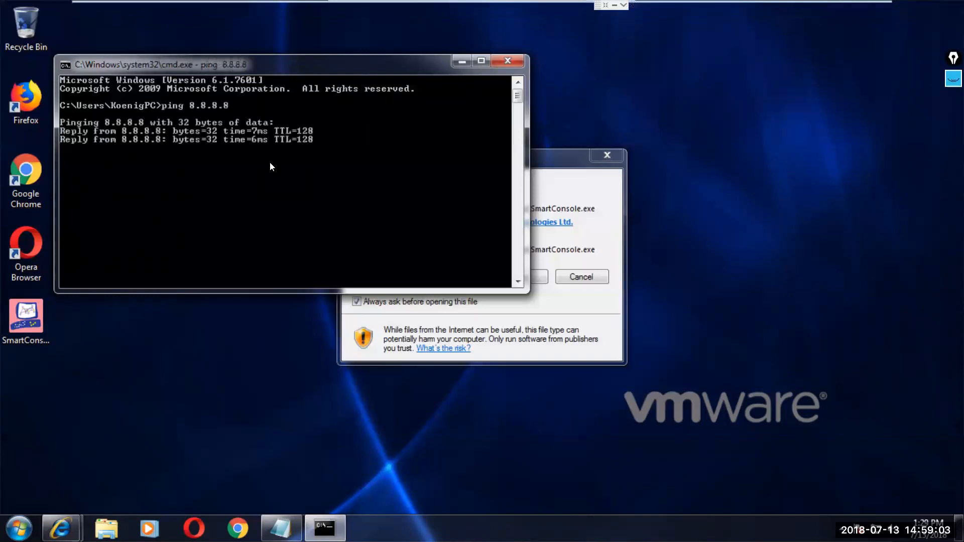
key("ctrl+c")
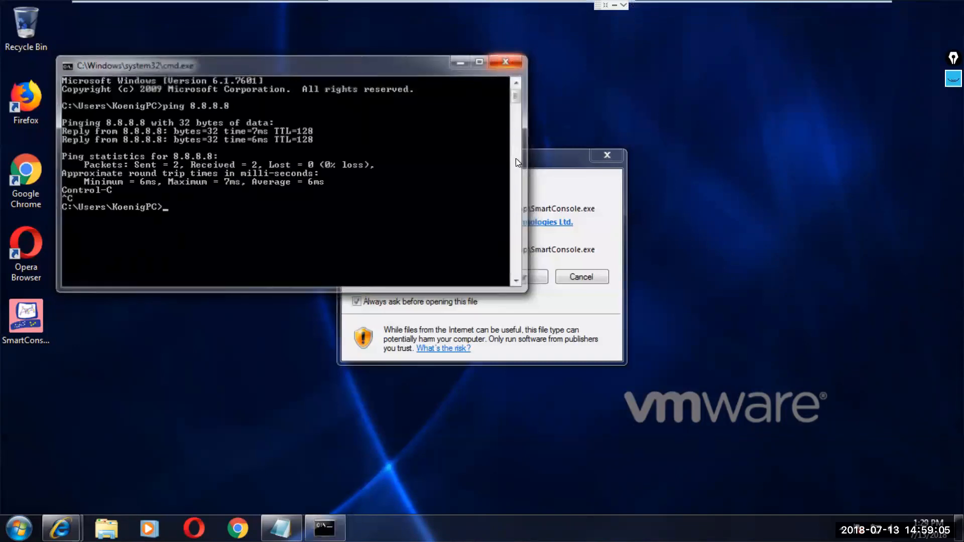
left_click(504, 60)
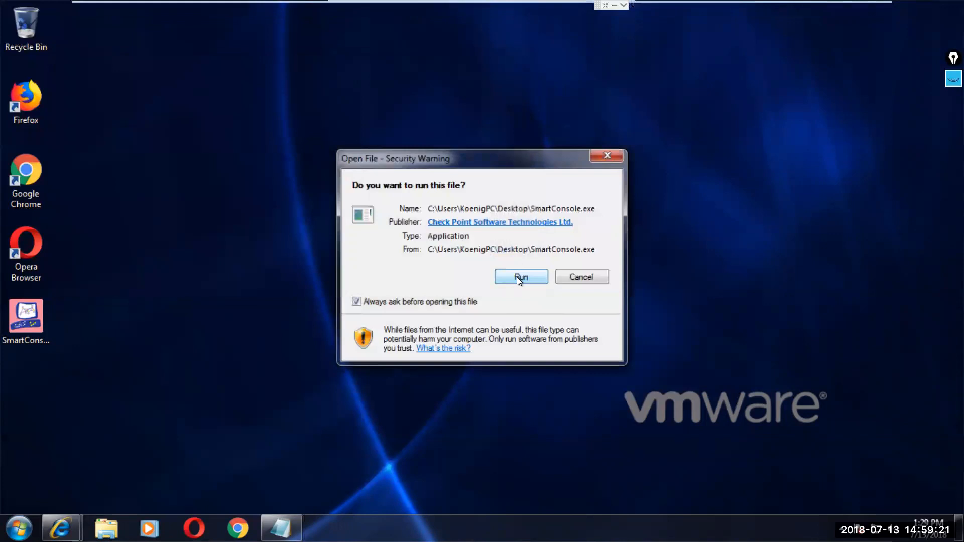
Allow SmartConsole.exe to run past the Open File security warning
left_click(521, 276)
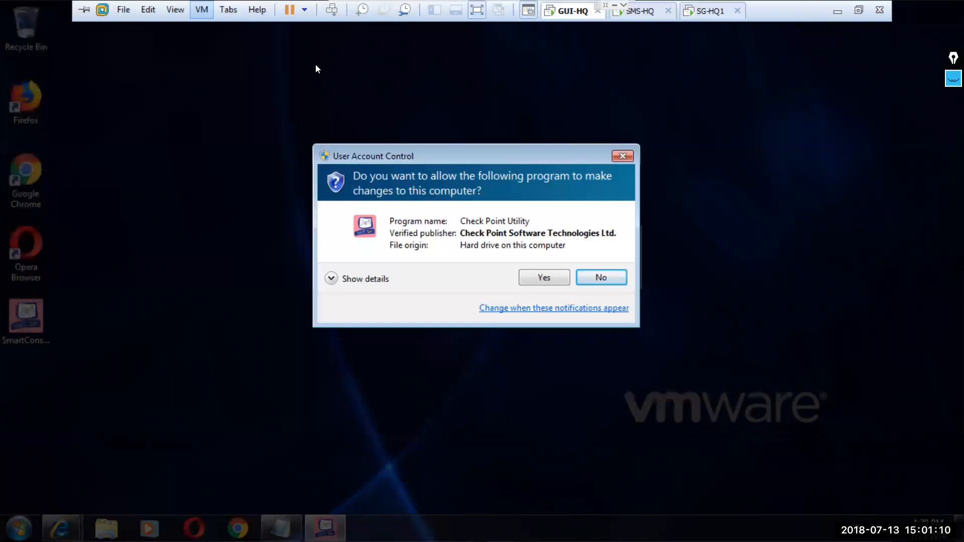
Approve Check Point Utility in the User Account Control prompt
left_click(545, 279)
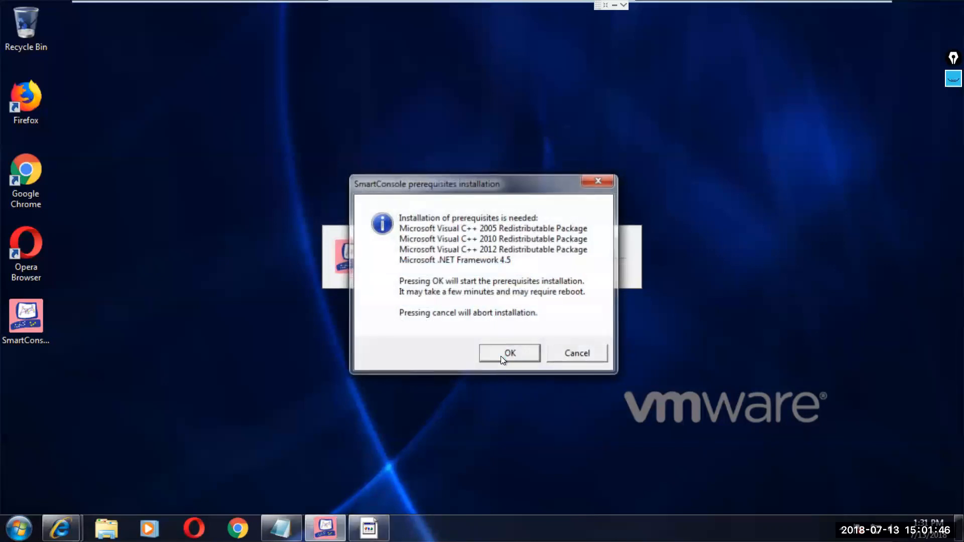
Install the Visual C++ and .NET Framework 4.5 prerequisites, then accept the Check Point license agreement
left_click(501, 356)
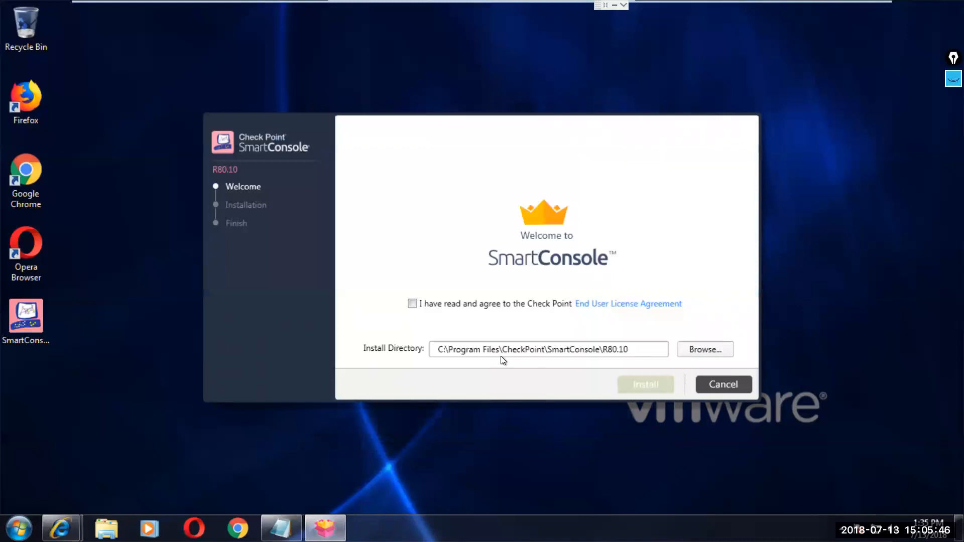
left_click(413, 303)
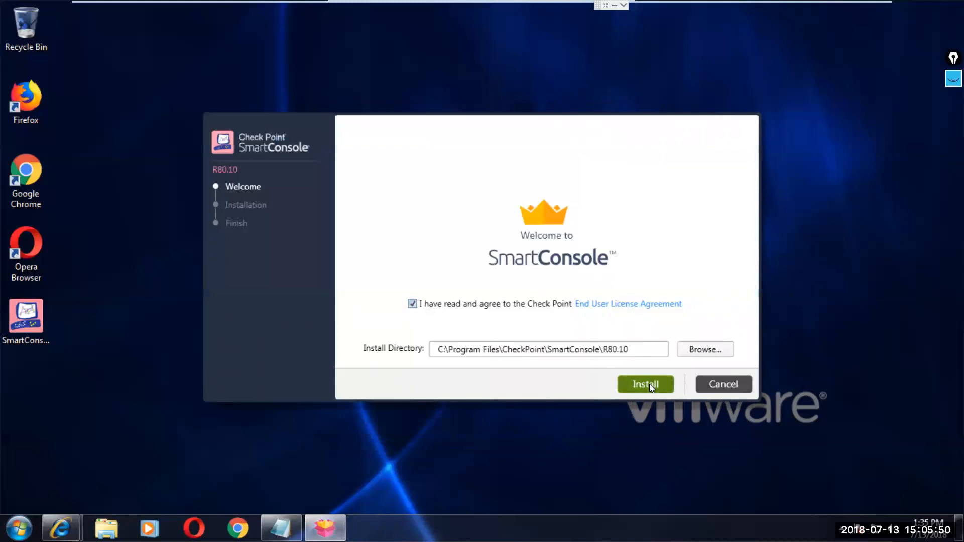
Run the SmartConsole R80.10 installation through to the finish page with Launch SmartConsole ticked
left_click(650, 384)
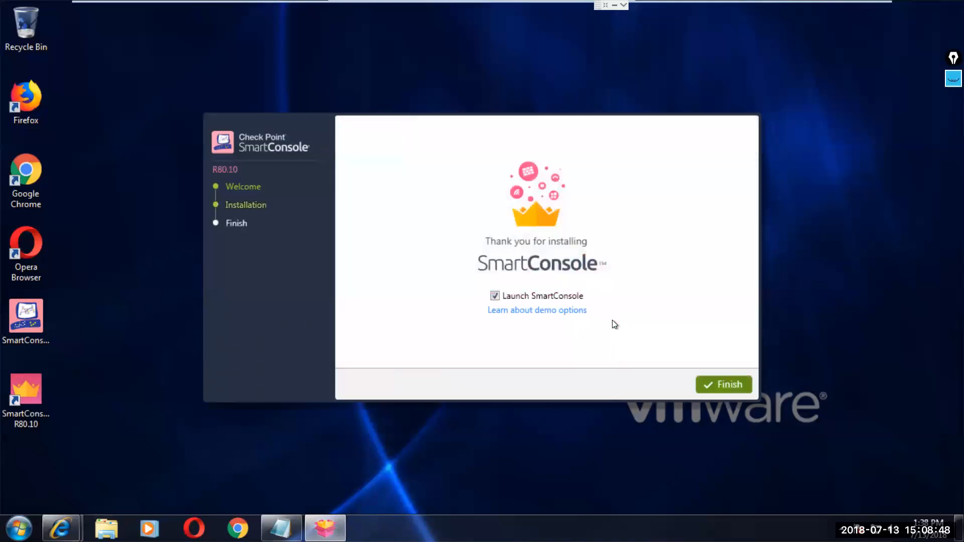
Finish the installer and log in to server 192.168.1.1 with the administrator username and password; connection fails
left_click(723, 384)
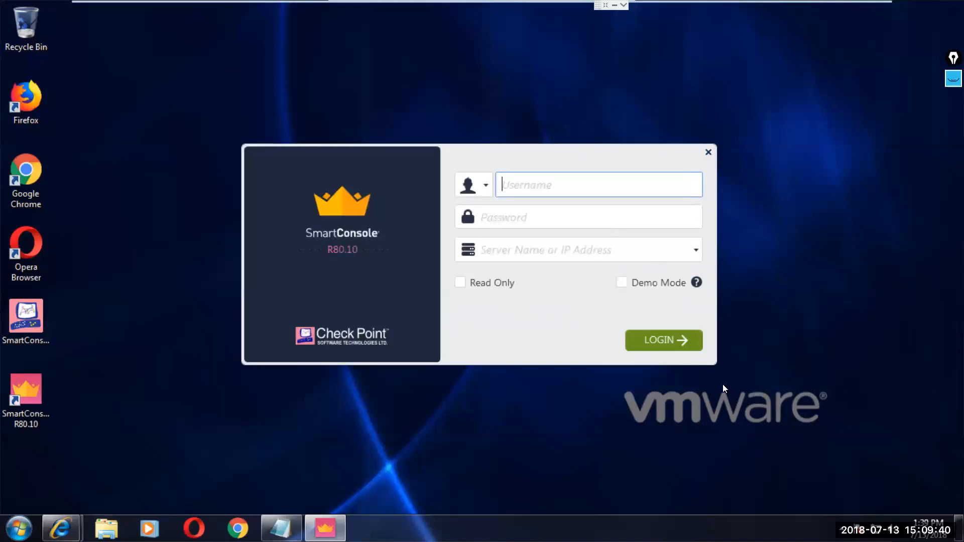
type("admin1")
key("Tab")
type("•••••••")
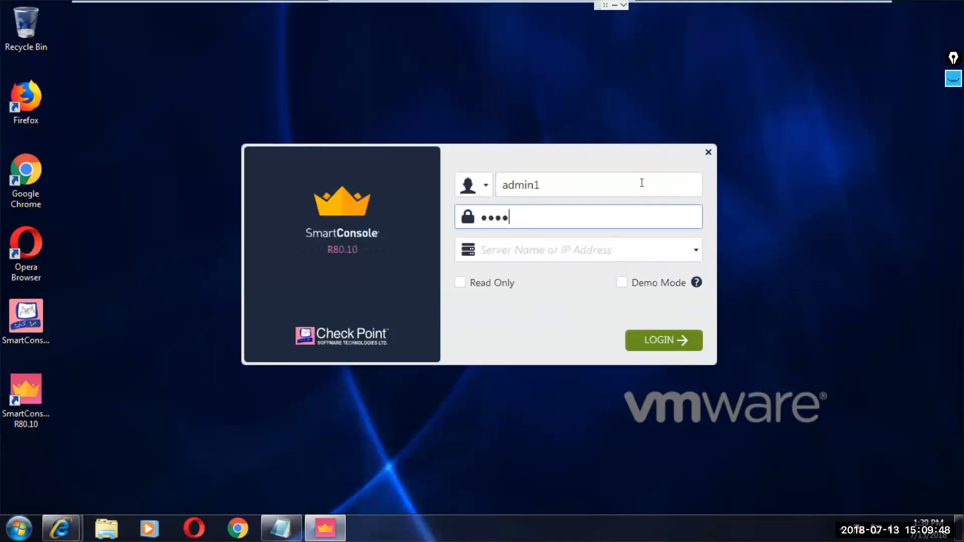
type("••")
key("Tab")
type("192")
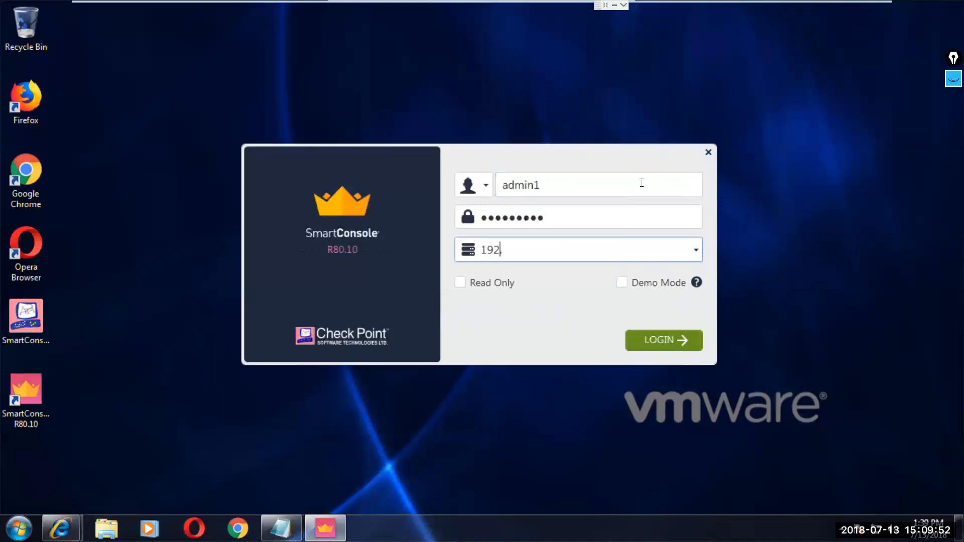
type(".168.1.1")
left_click(659, 342)
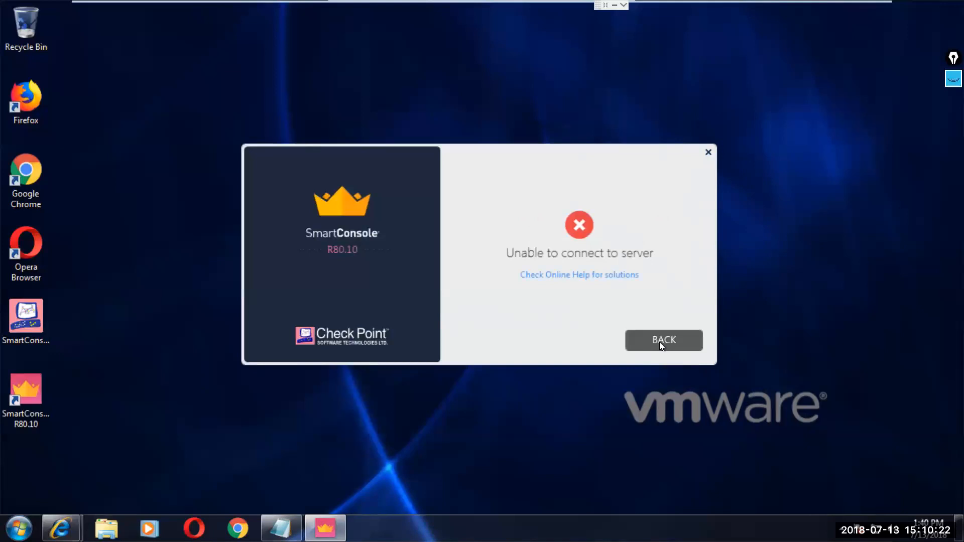
left_click(661, 341)
Retype the administrator password and resubmit the login to 192.168.1.1
left_click(533, 219)
type("********")
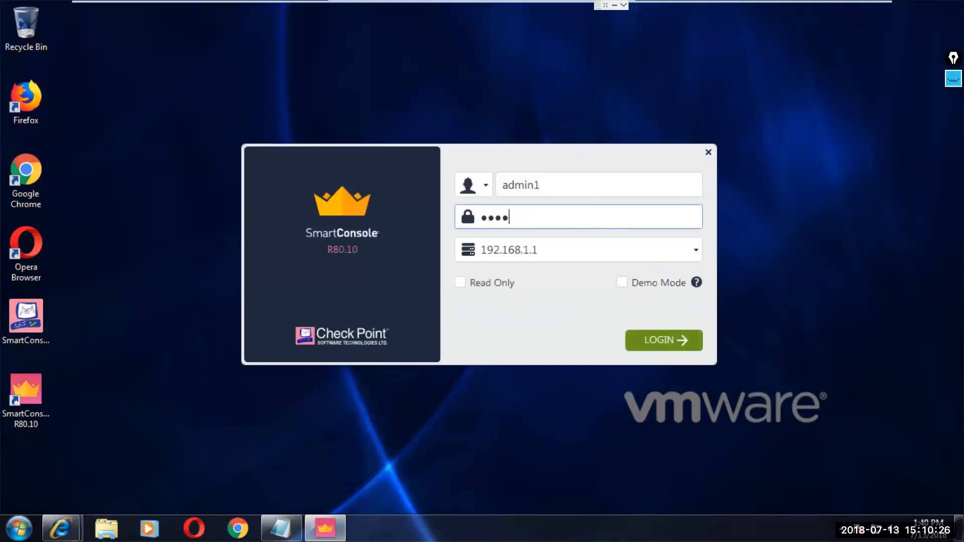
key("Return")
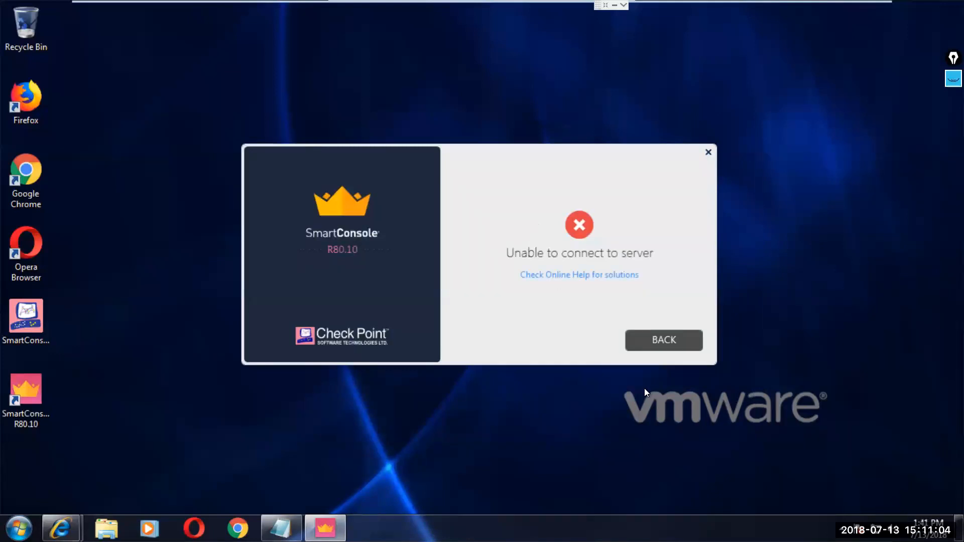
Ping 192.168.1.1 from a command prompt, getting 'Destination net unreachable'
left_click(661, 342)
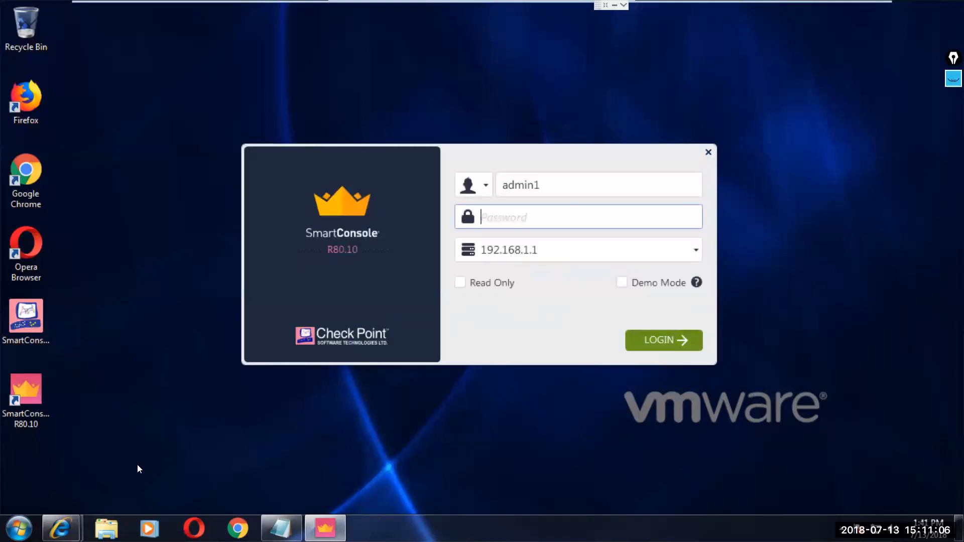
left_click(19, 528)
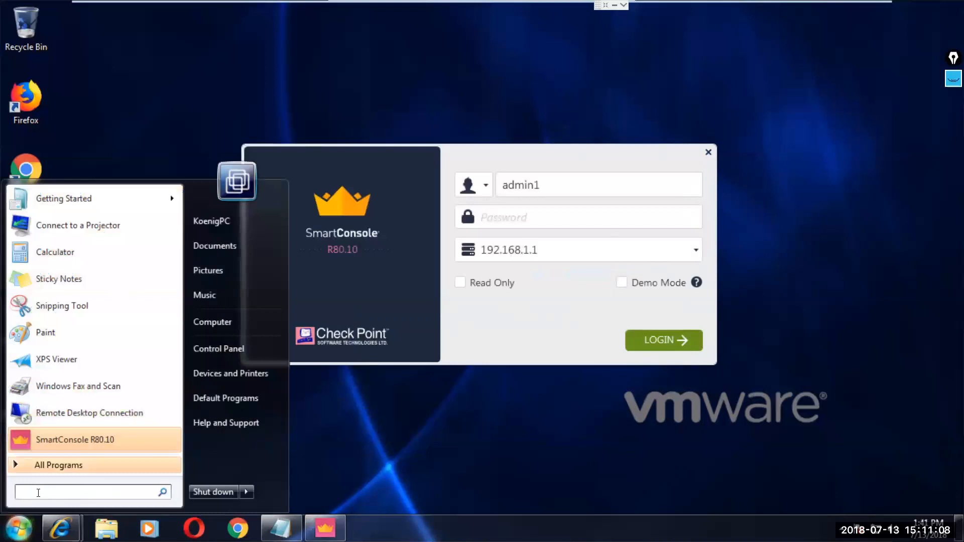
type("cmd")
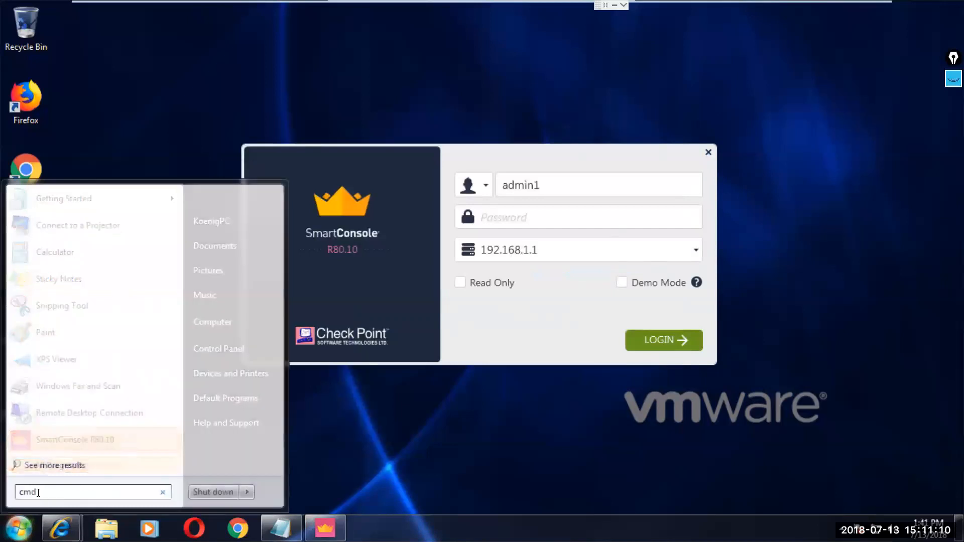
key("Return")
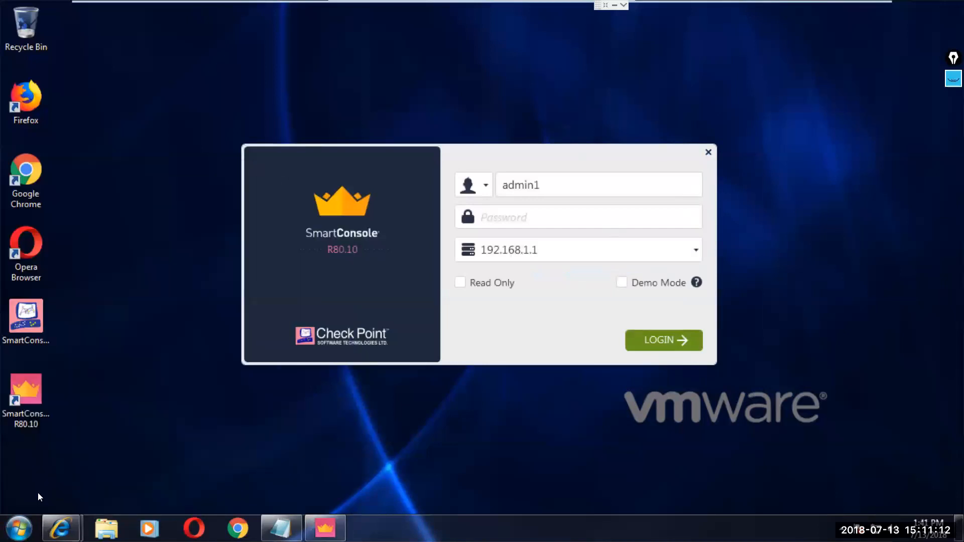
type("ping ")
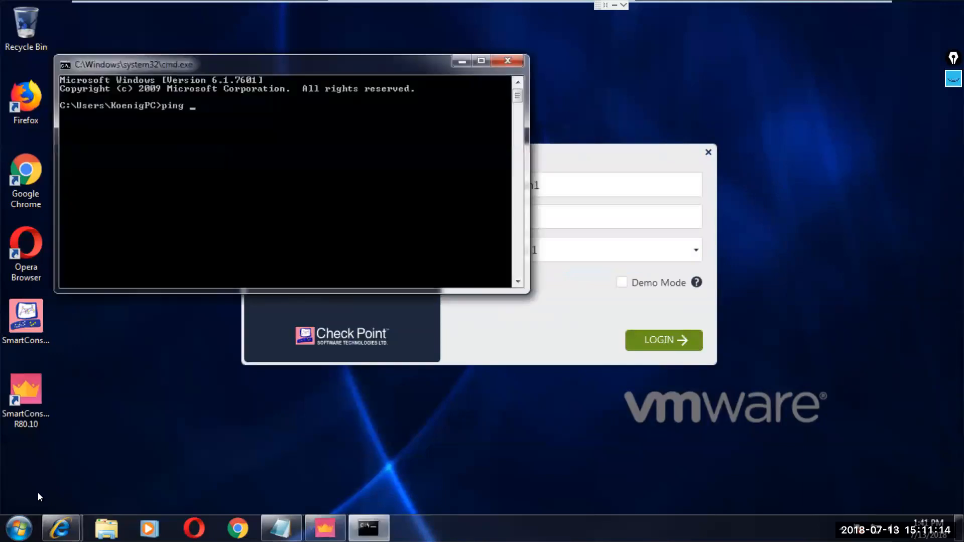
type("192.168.1.1")
key("Return")
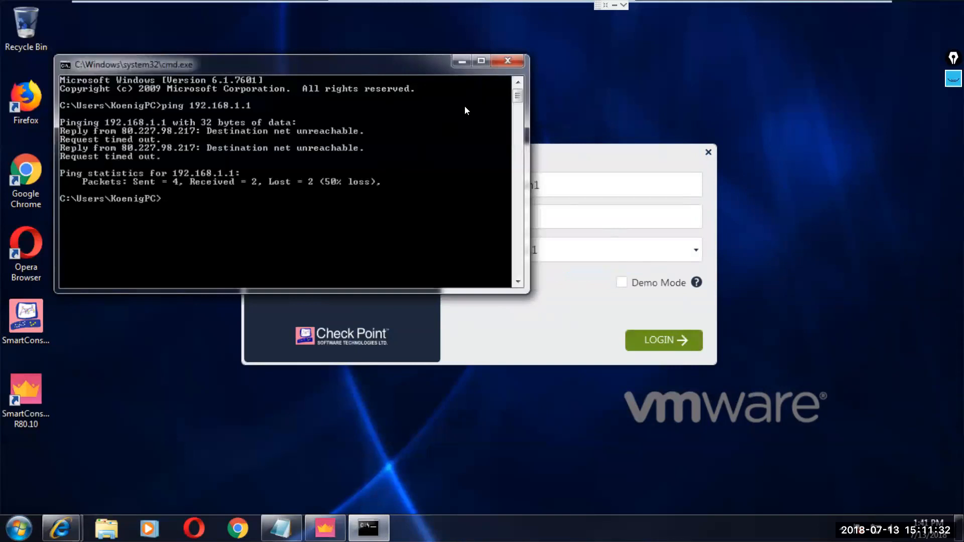
Close the command prompt and exit VMware full-screen mode
left_click(507, 61)
mouse_move(799, 4)
left_click(859, 10)
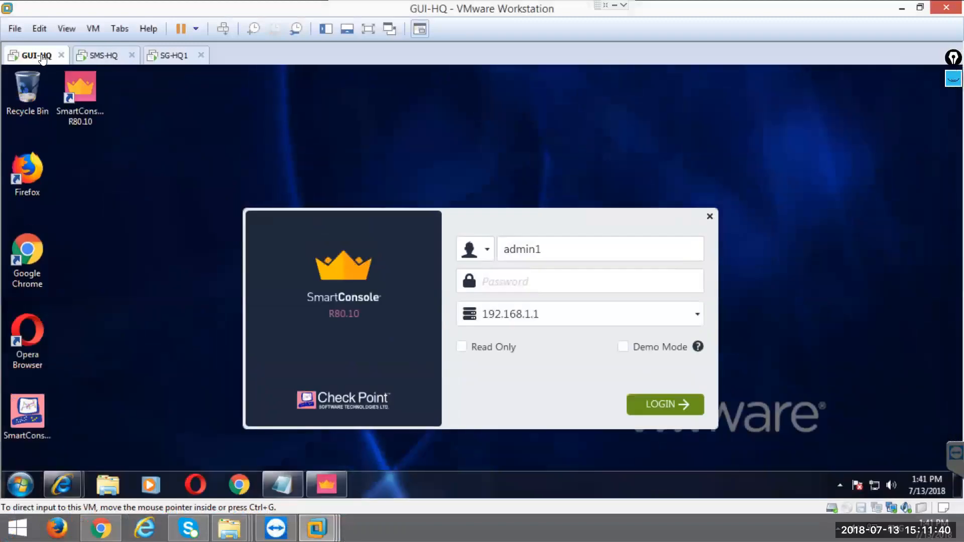
Mark GUI-HQ's HQ-IN LAN-segment network adapter as Connected and apply the VM settings
right_click(42, 59)
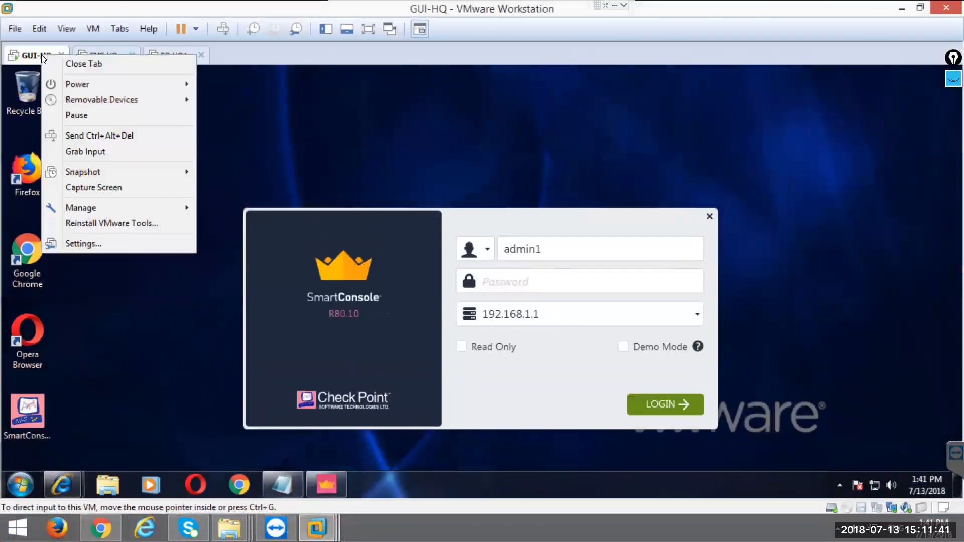
left_click(98, 243)
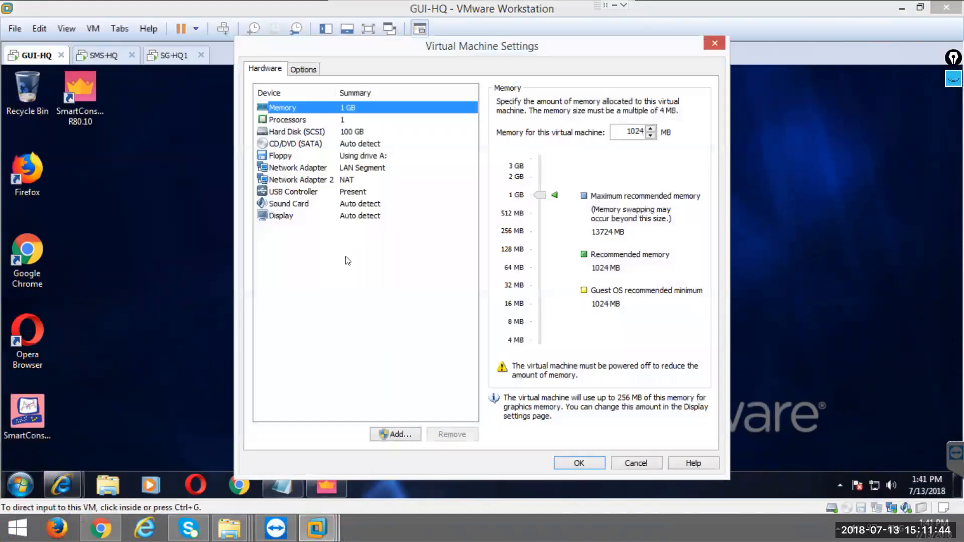
left_click(347, 169)
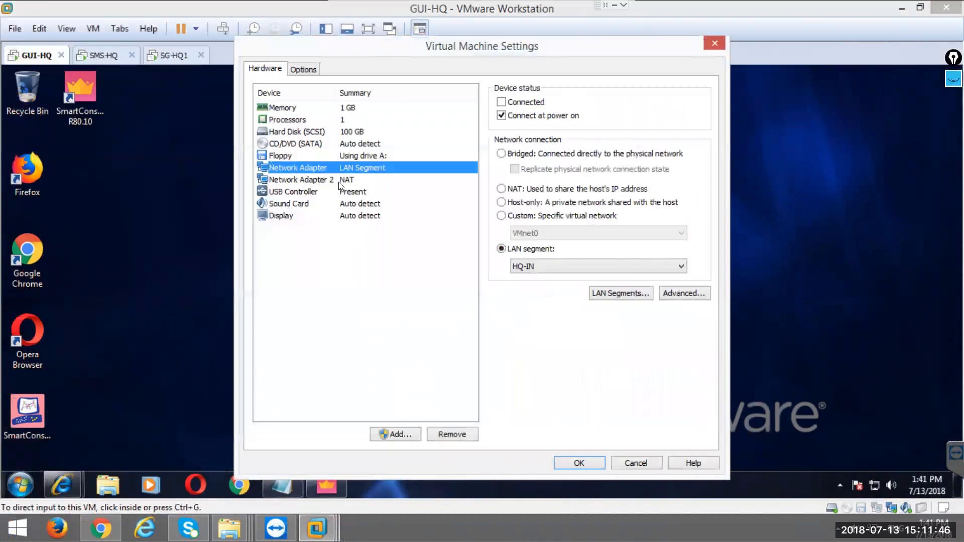
left_click(339, 182)
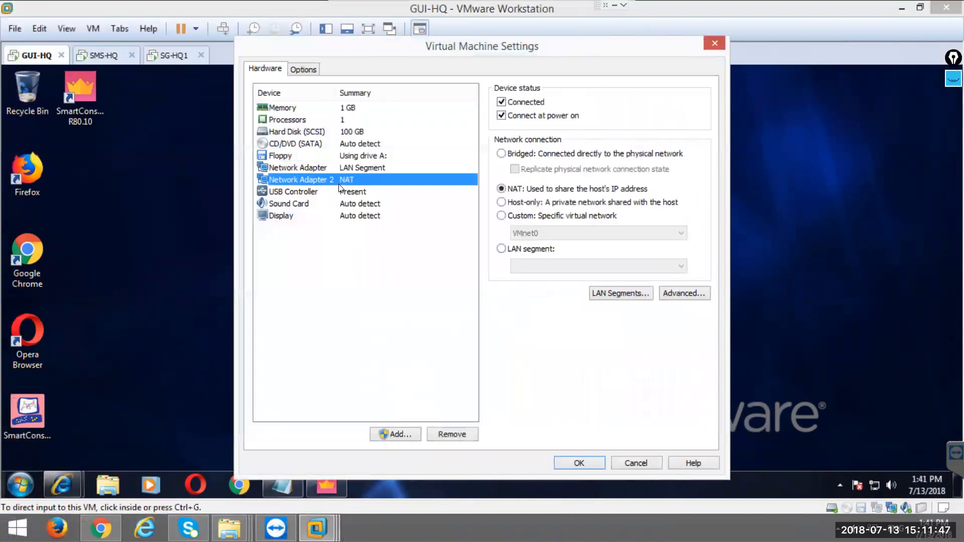
left_click(501, 102)
left_click(379, 172)
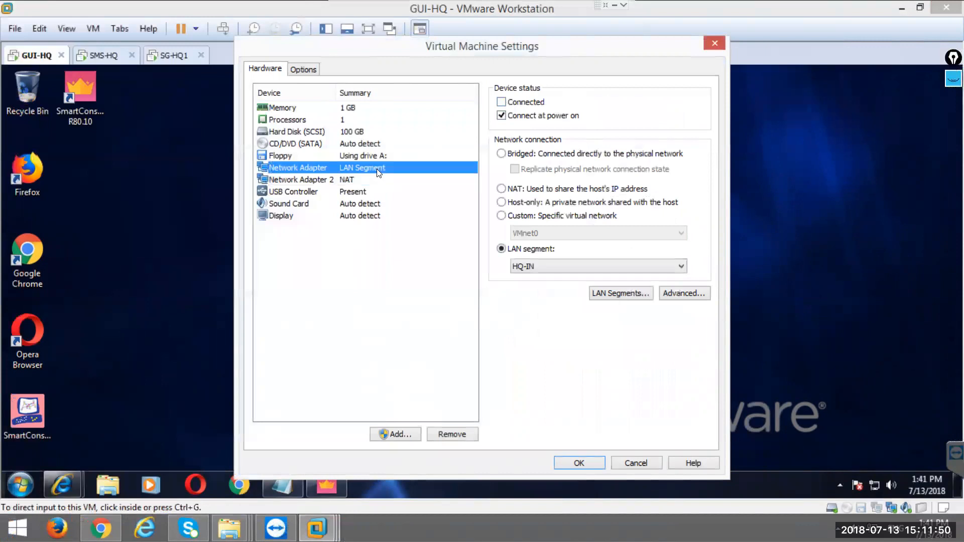
left_click(579, 462)
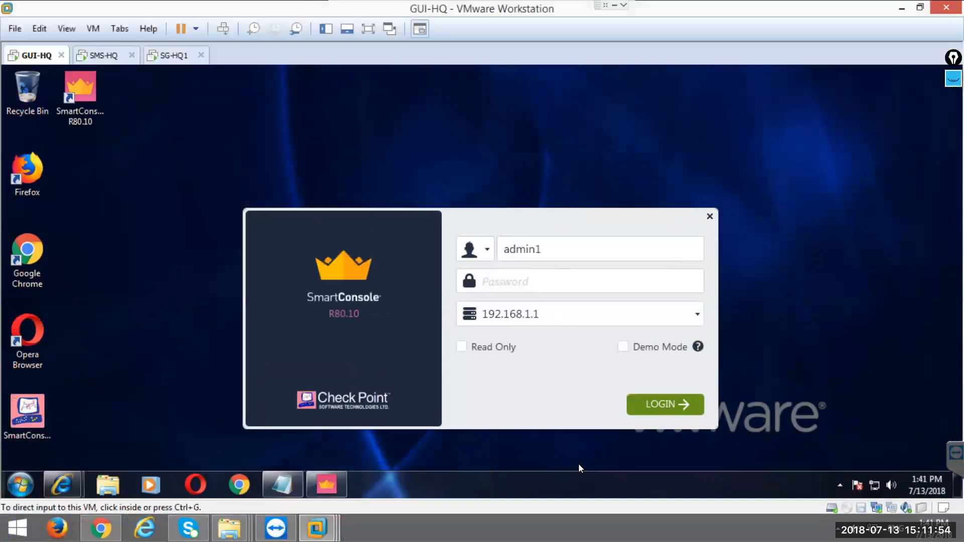
Re-enter the administrator password and log in to the management server at 192.168.1.1
left_click(499, 281)
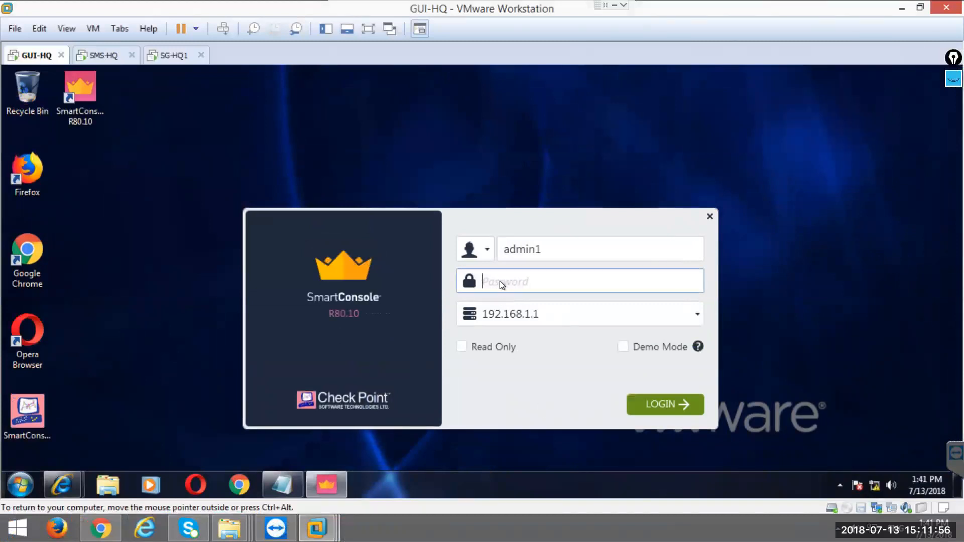
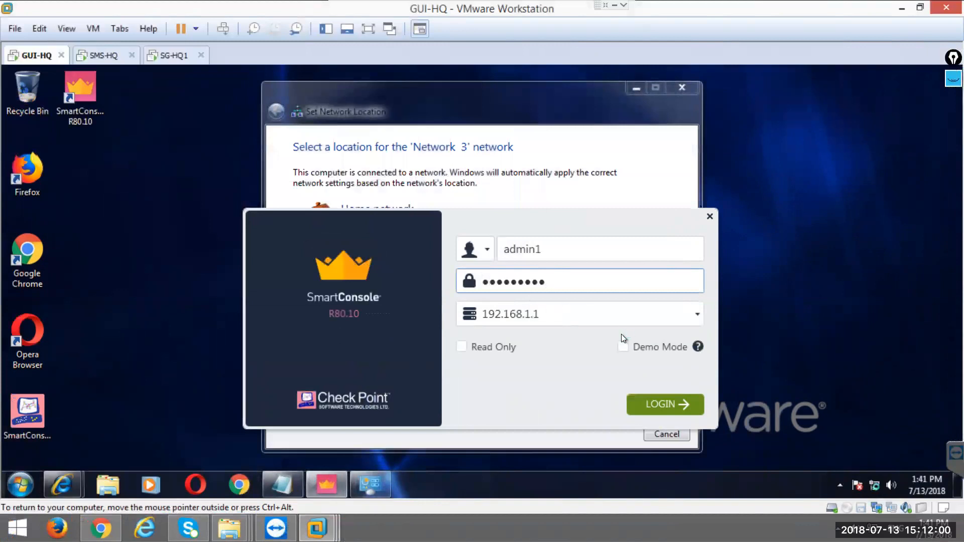
left_click(668, 403)
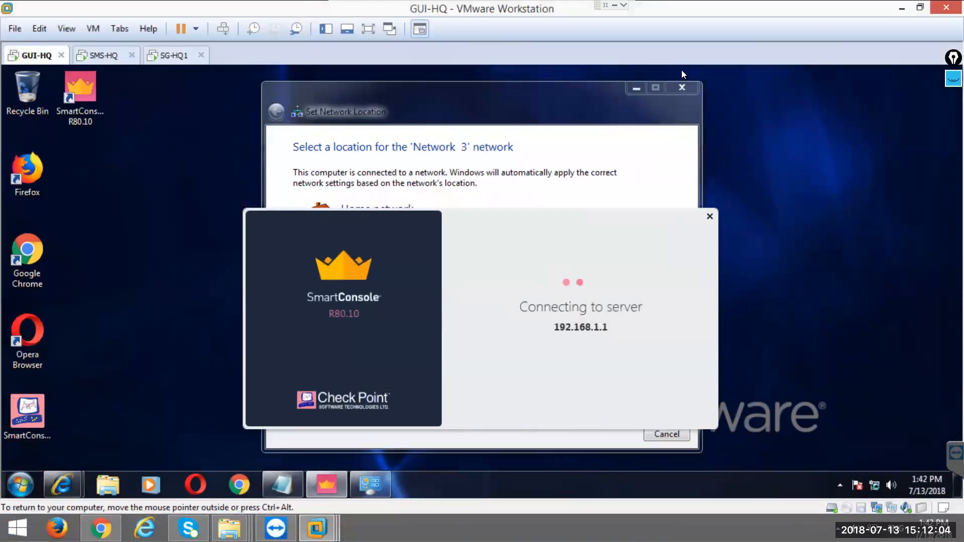
Close the Set Network Location window and PROCEED past the SmartConsole server fingerprint prompt
left_click(686, 89)
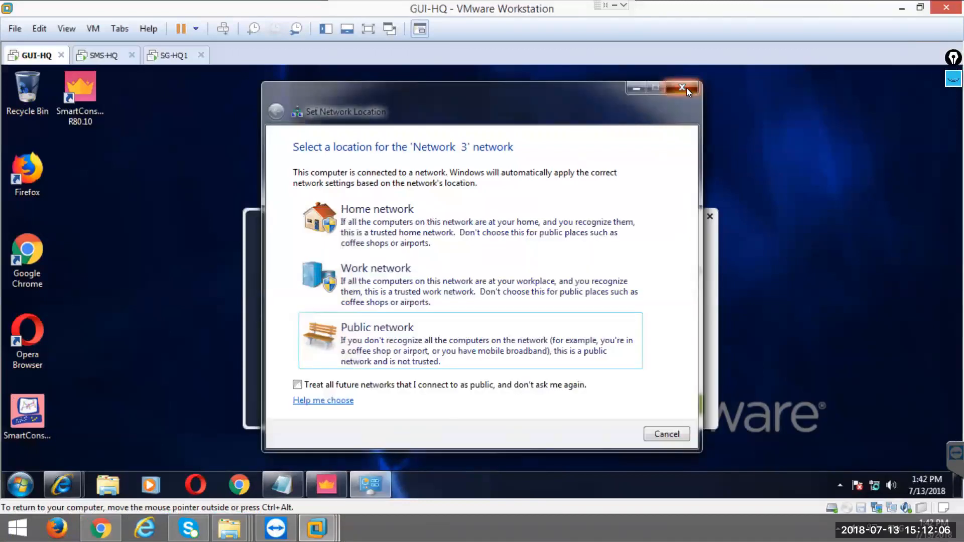
left_click(682, 92)
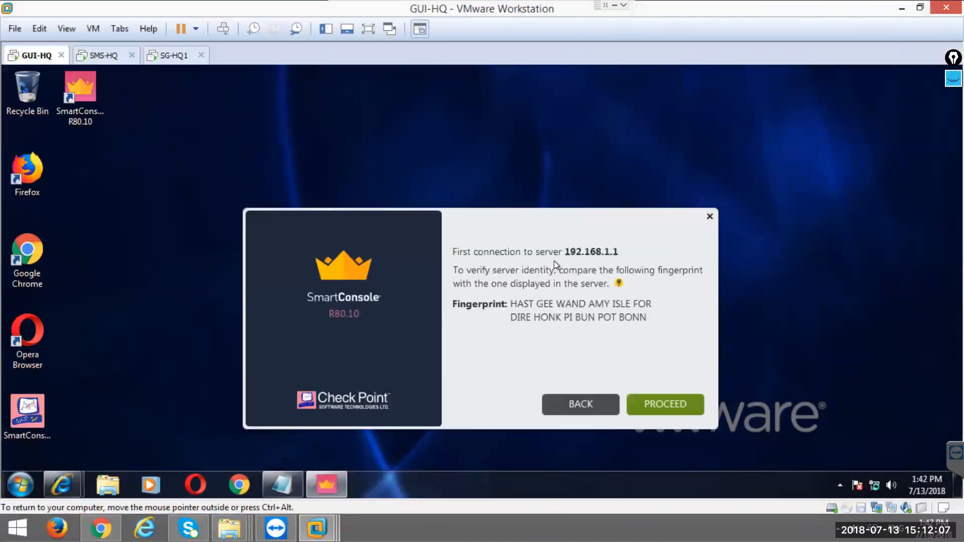
left_click(674, 408)
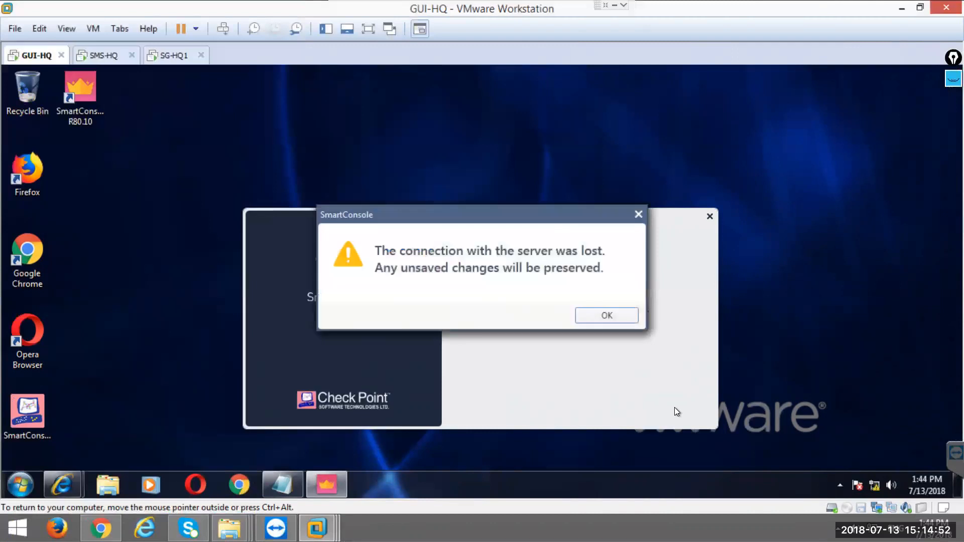
Dismiss the connection-lost warning and close the What's New welcome window
key("Return")
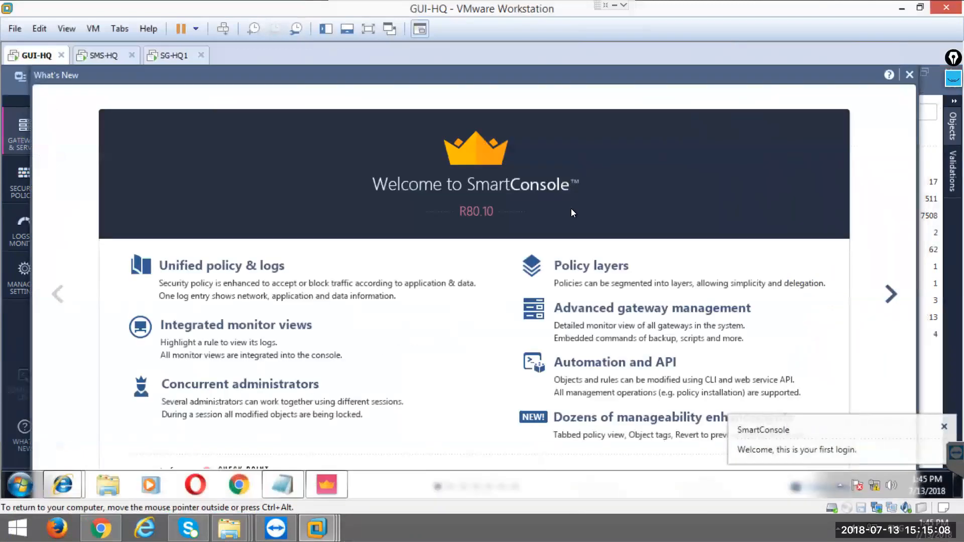
left_click(910, 75)
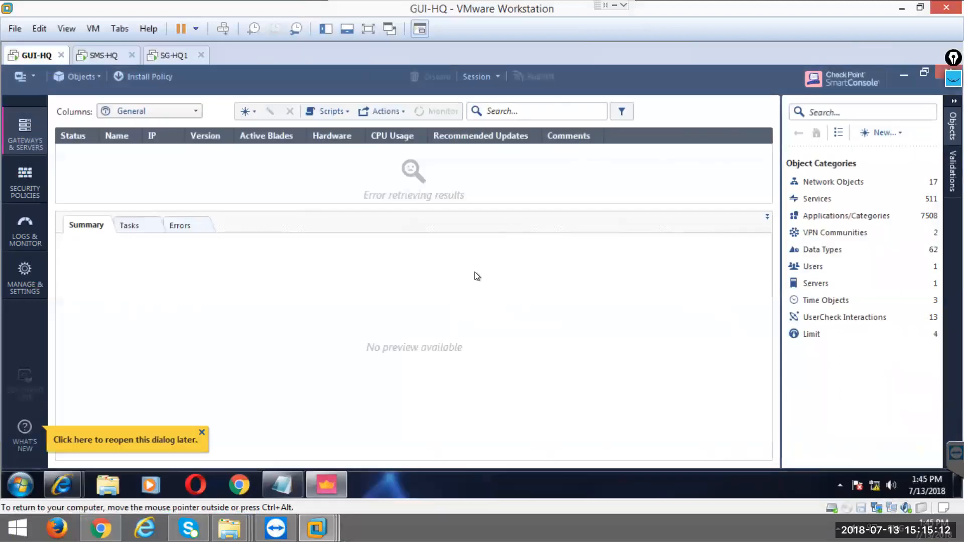
Collapse the Summary panel, try Security Policies, dismiss the rulebase error, and refocus SmartConsole
left_click(767, 216)
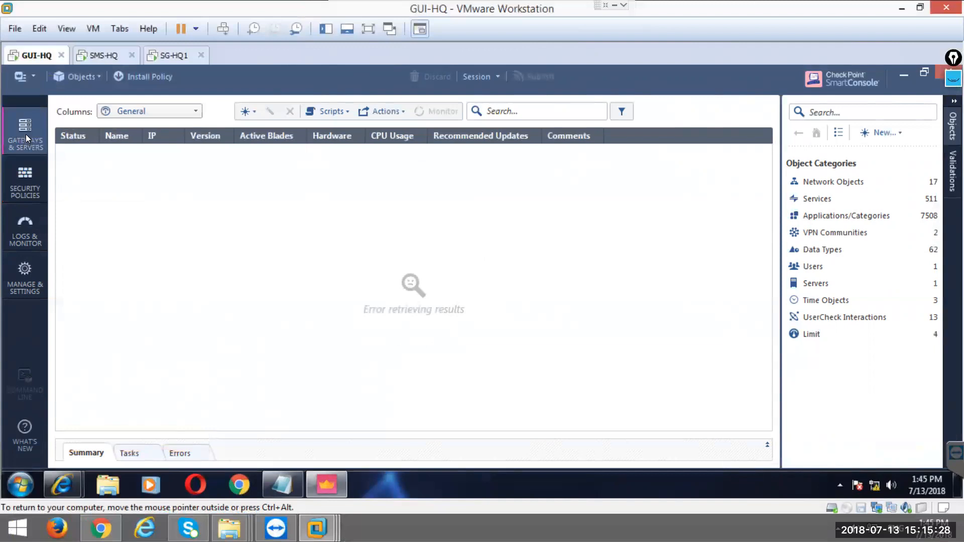
left_click(25, 179)
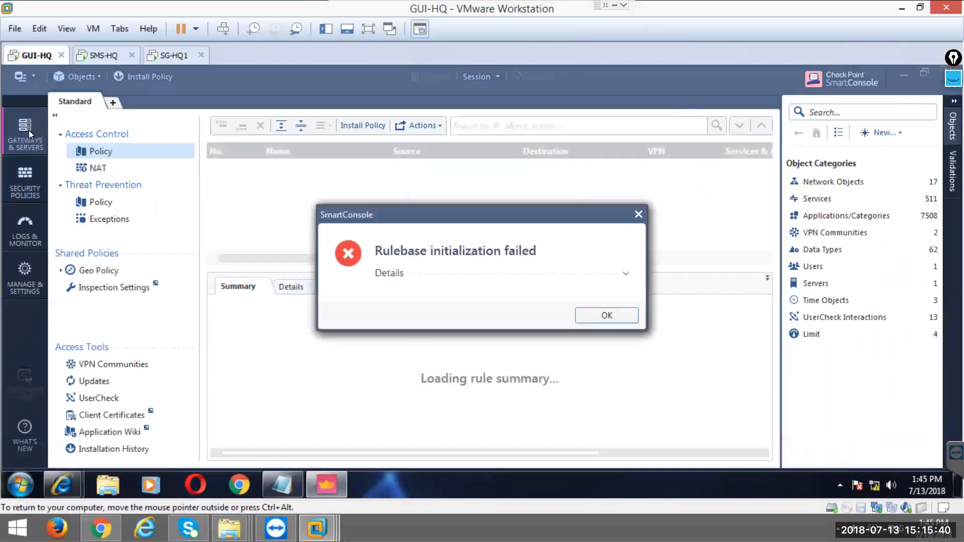
left_click(634, 315)
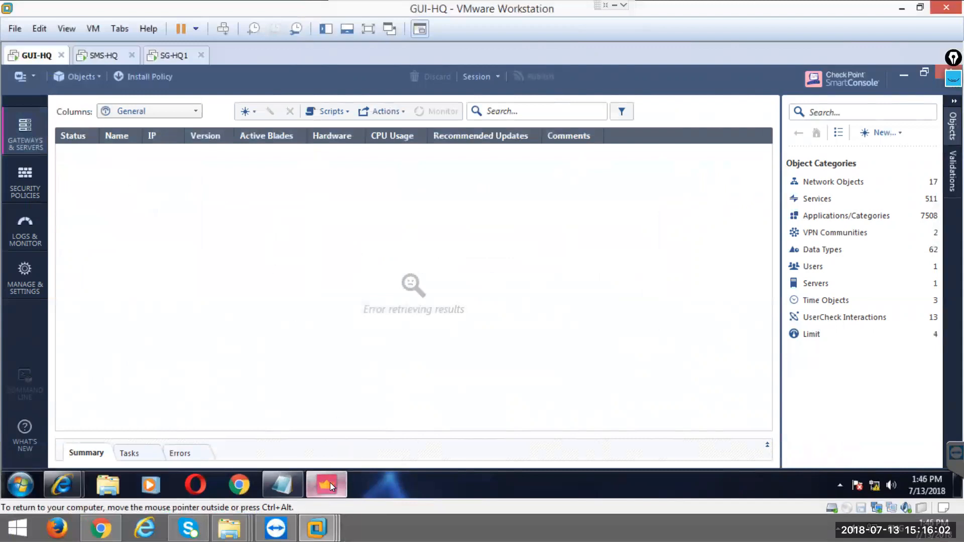
mouse_move(330, 483)
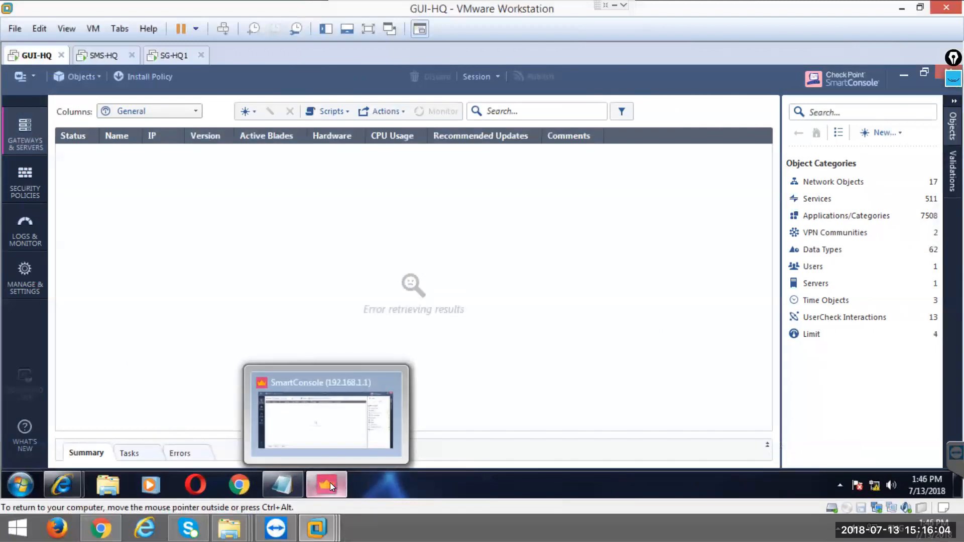
left_click(328, 411)
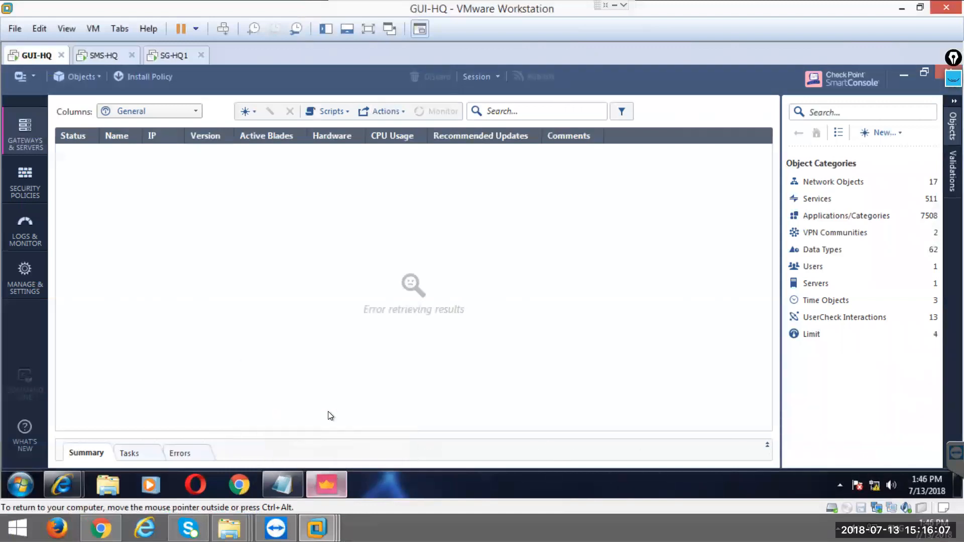
Try creating a new gateway object from the New menu and dismiss the failure error
left_click(252, 112)
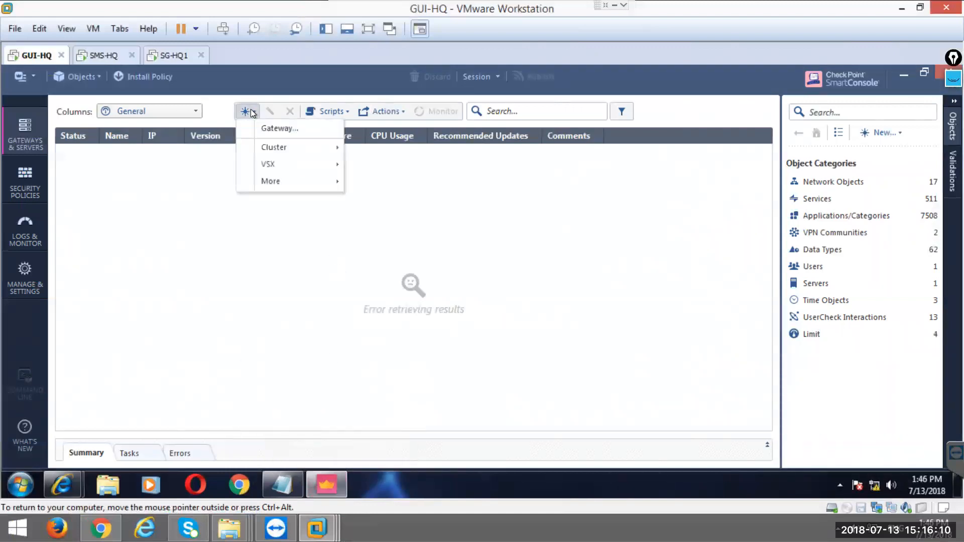
left_click(289, 129)
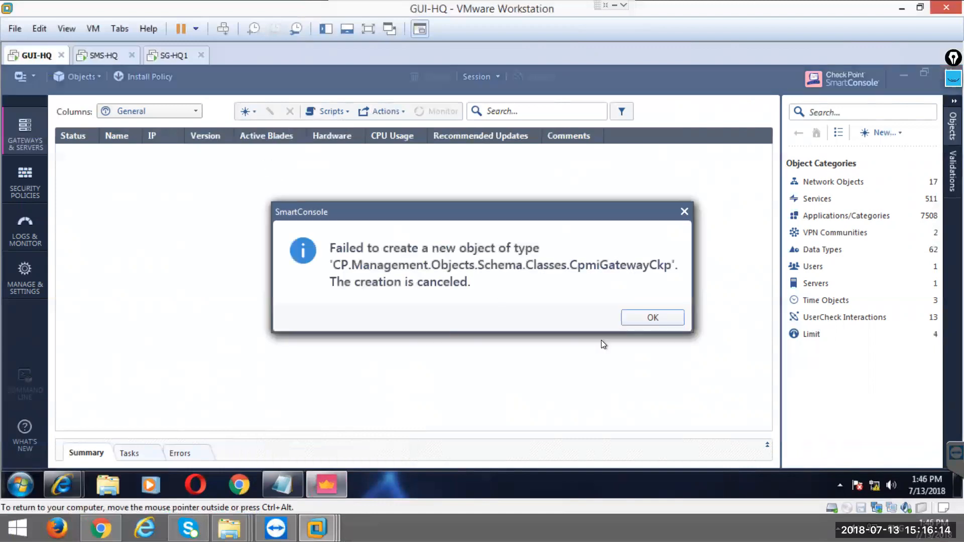
left_click(665, 320)
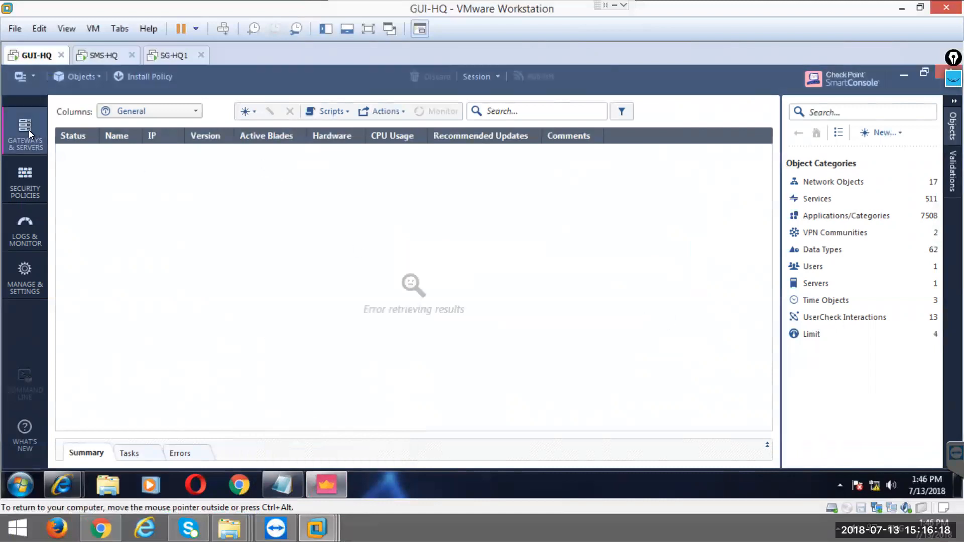
Switch between Security Policies, Gateways & Servers and Logs & Monitor, dismissing repeated rulebase errors
left_click(23, 192)
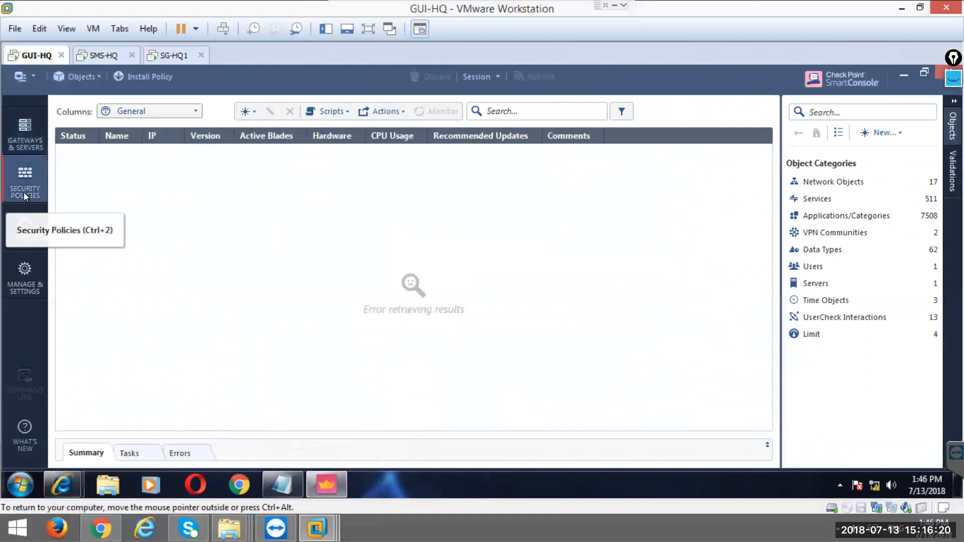
left_click(606, 316)
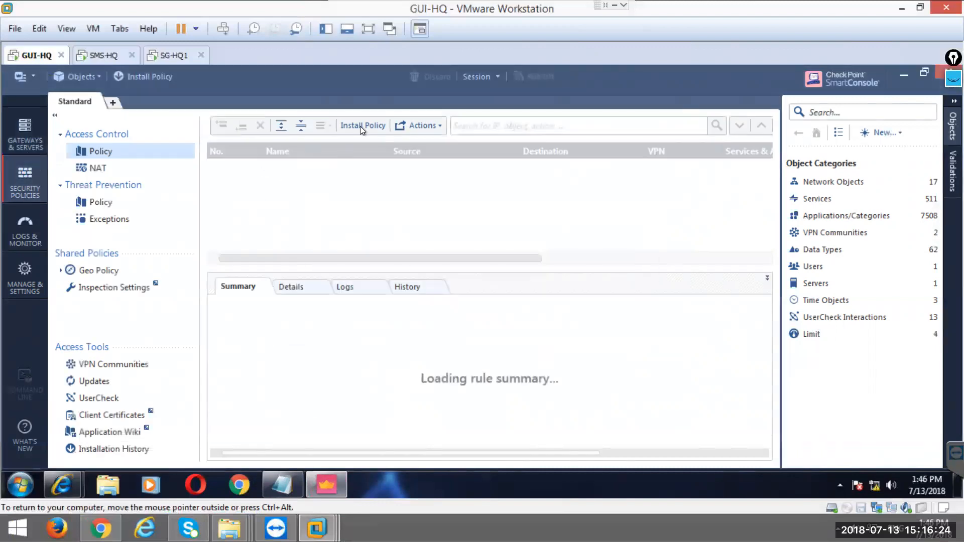
left_click(16, 140)
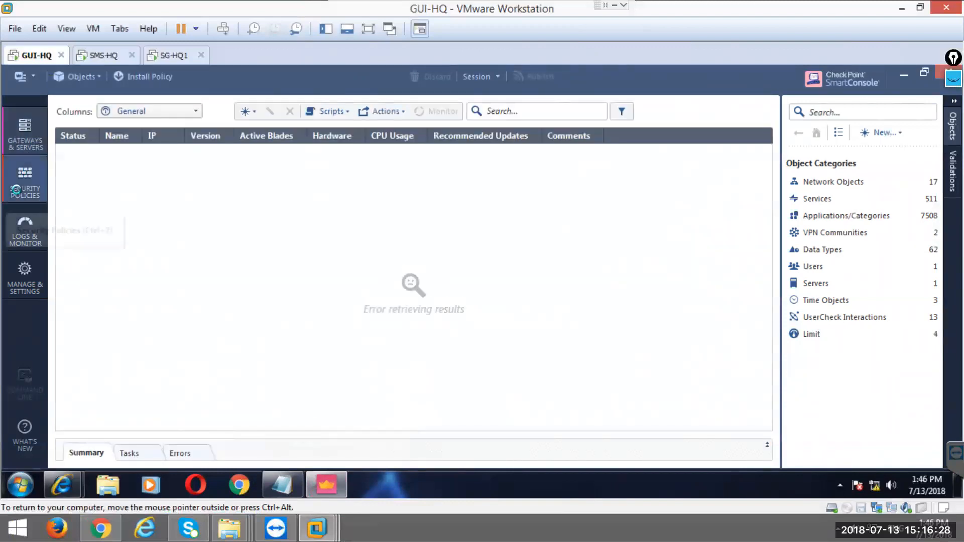
left_click(16, 190)
left_click(604, 316)
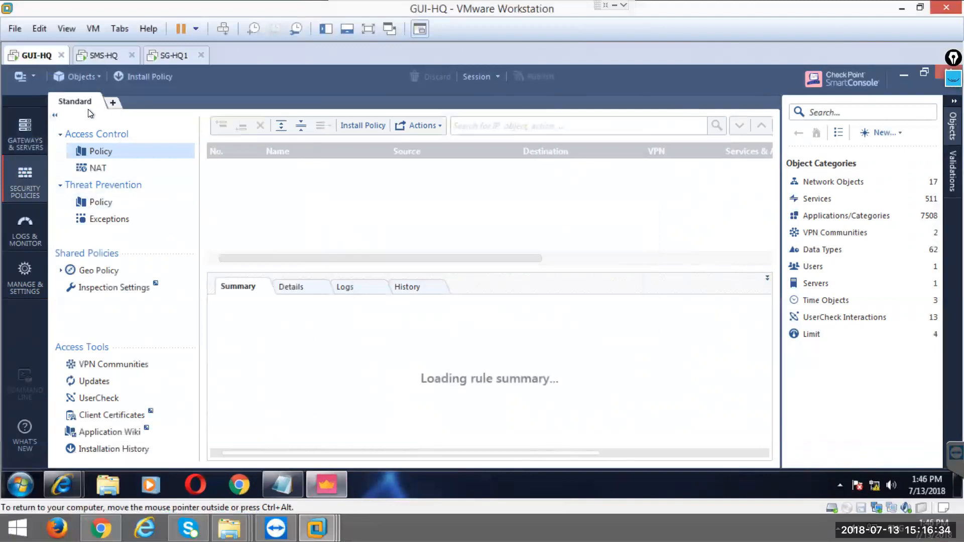
left_click(21, 237)
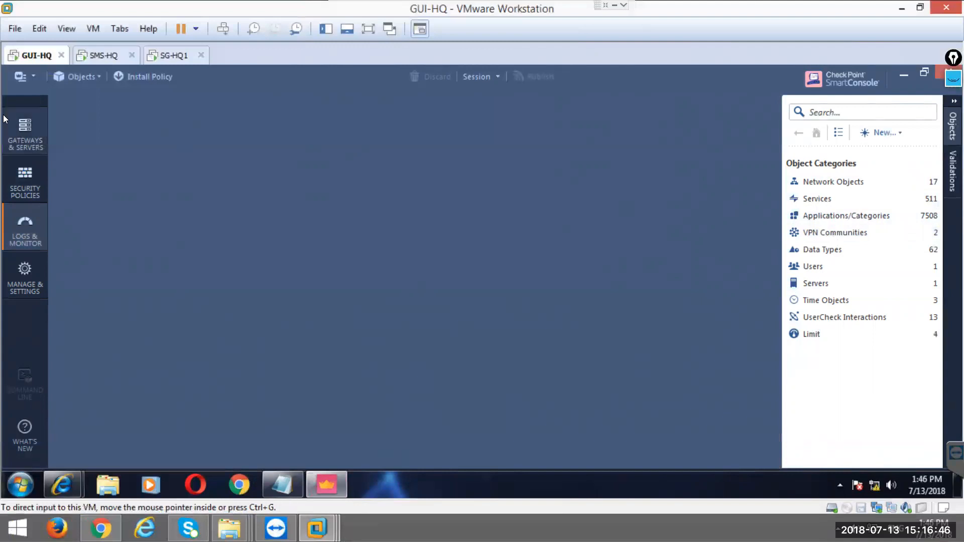
left_click(23, 127)
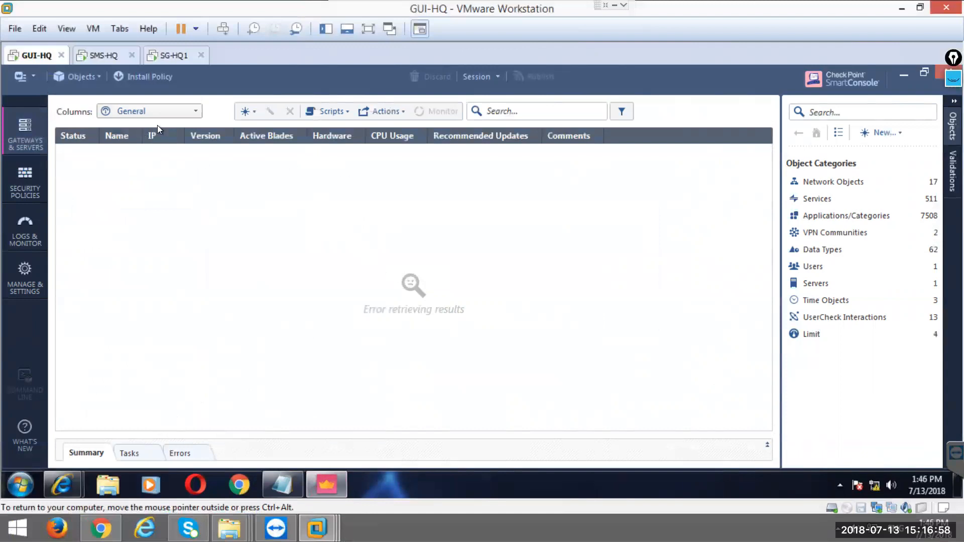
Show the Management column set, retry Security Policies, then return to Gateways & Servers
left_click(191, 113)
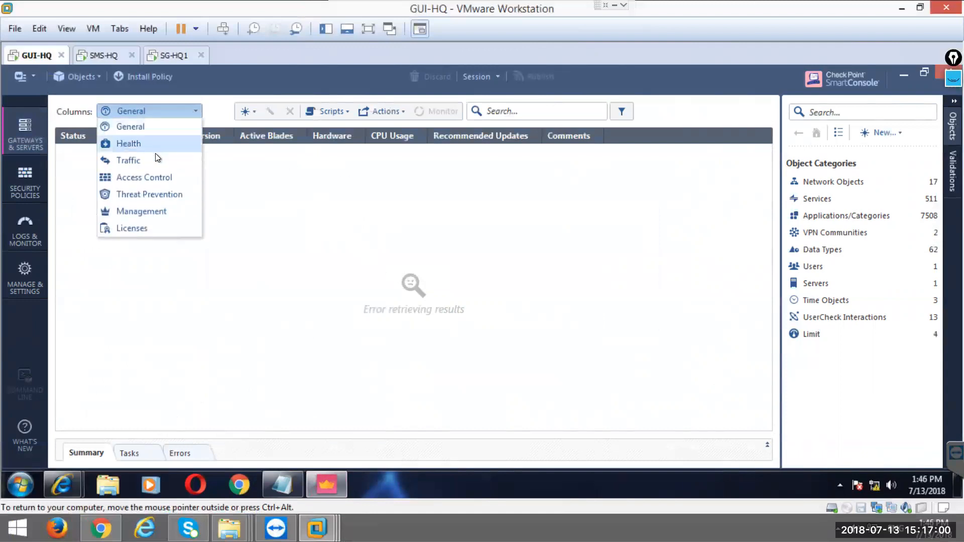
left_click(145, 213)
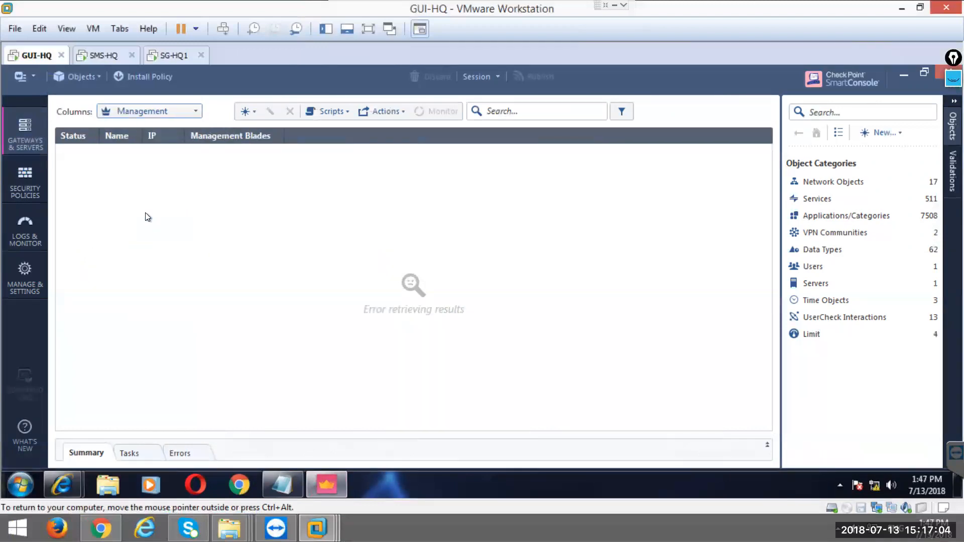
left_click(19, 179)
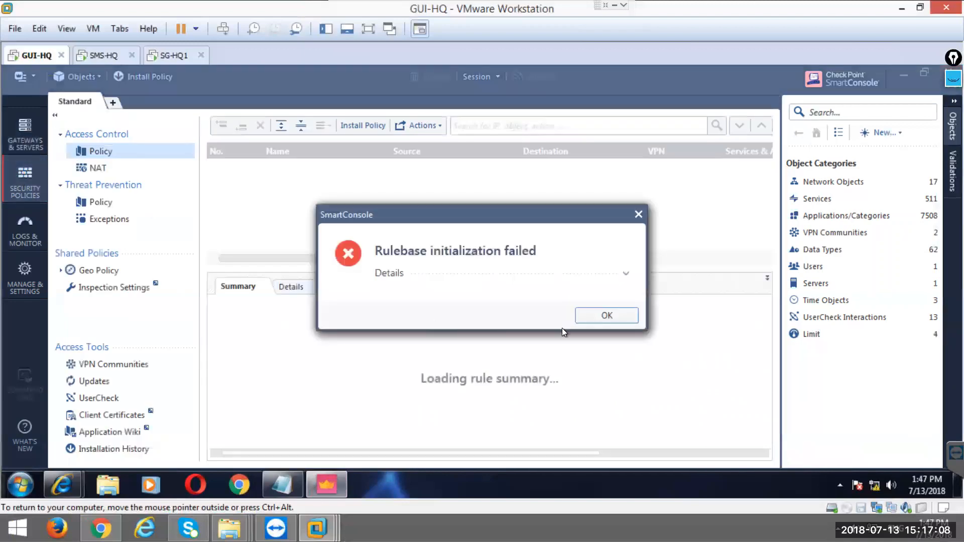
left_click(613, 315)
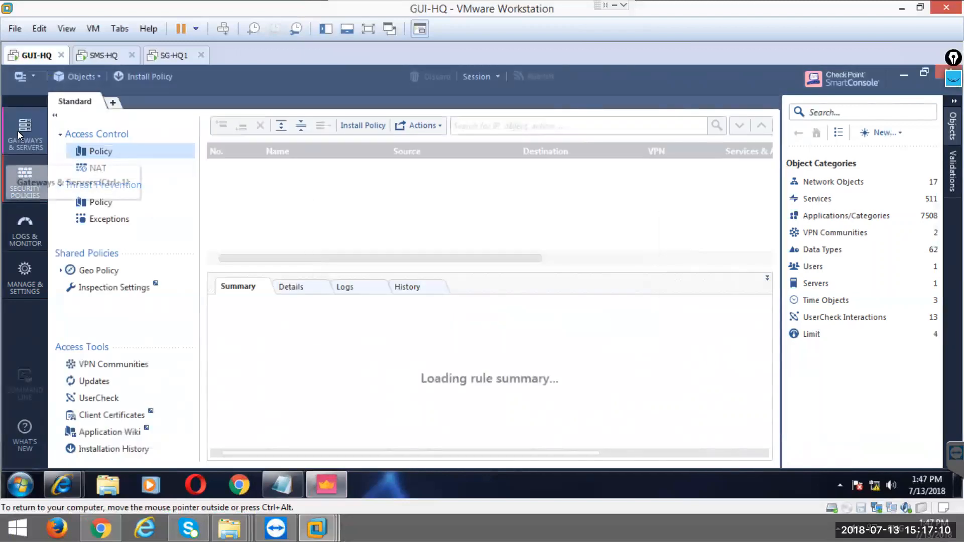
left_click(18, 132)
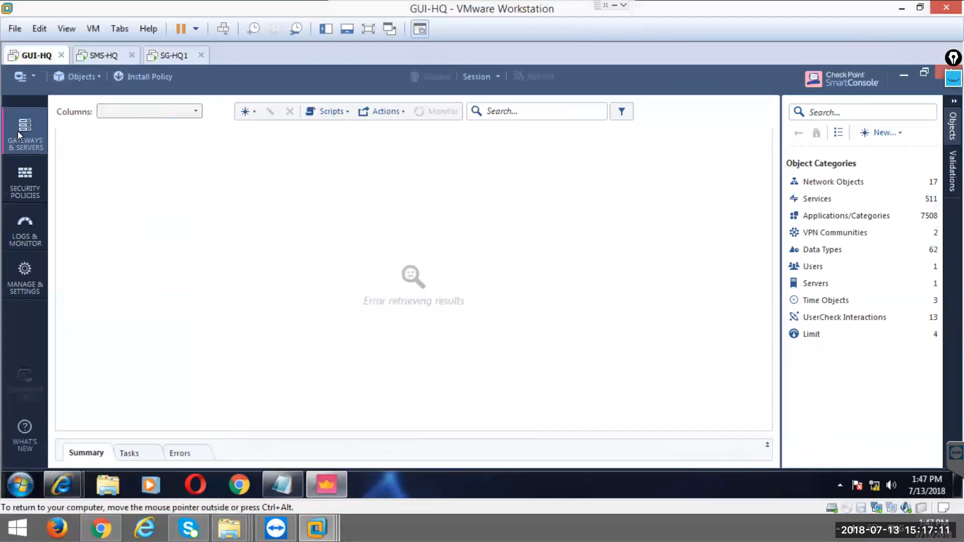
Log in to the SMS-HQ virtual machine console with the admin account
left_click(113, 60)
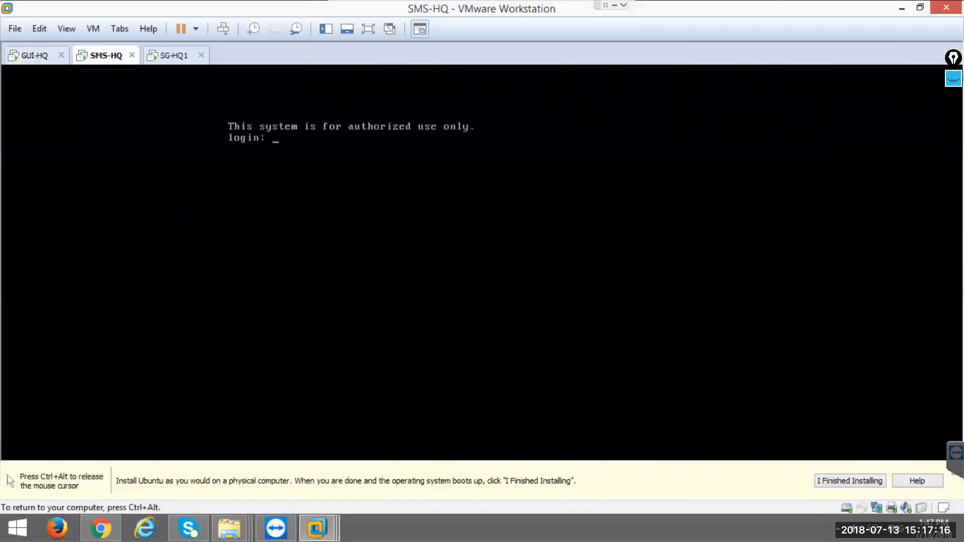
type("admin")
key("Return")
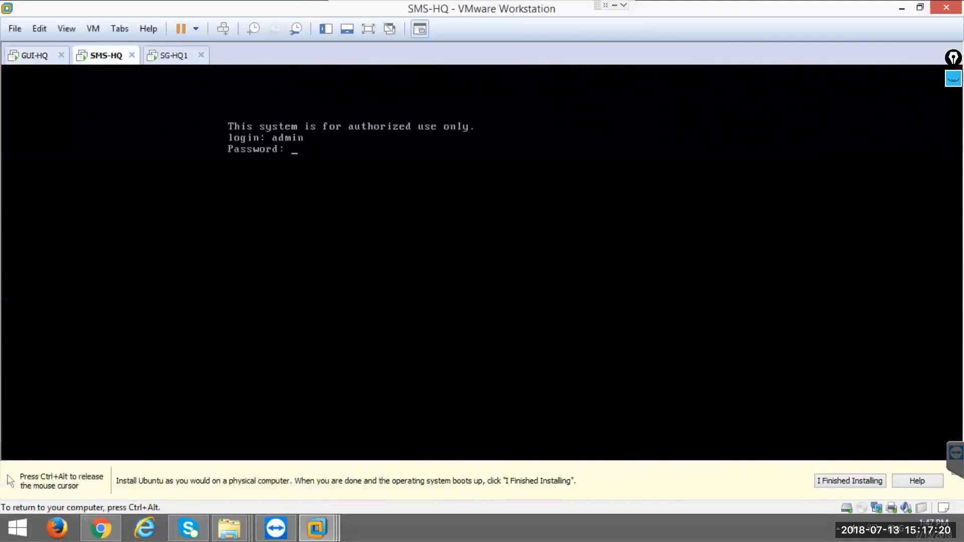
key("Return")
Run cpstat twice to check the Check Point process status
type("cpstat")
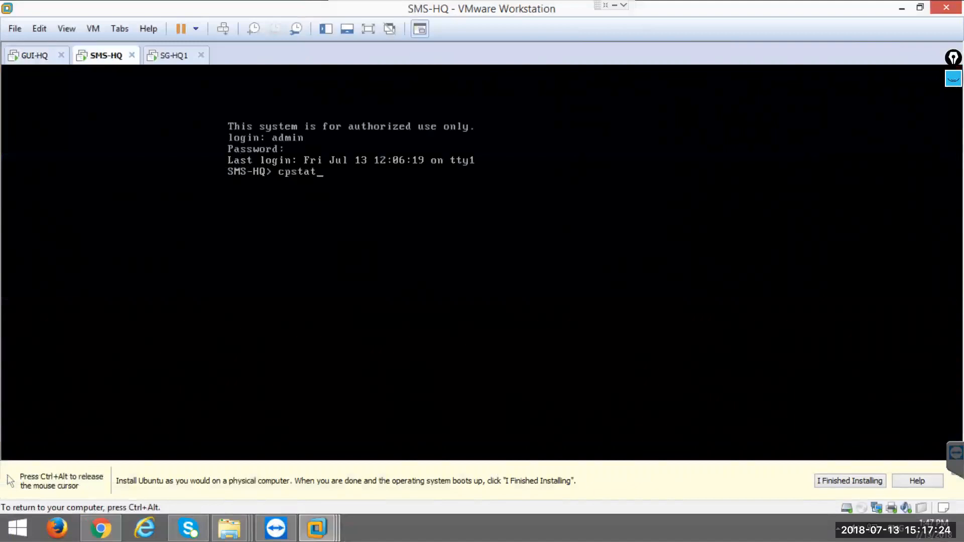
key("Return")
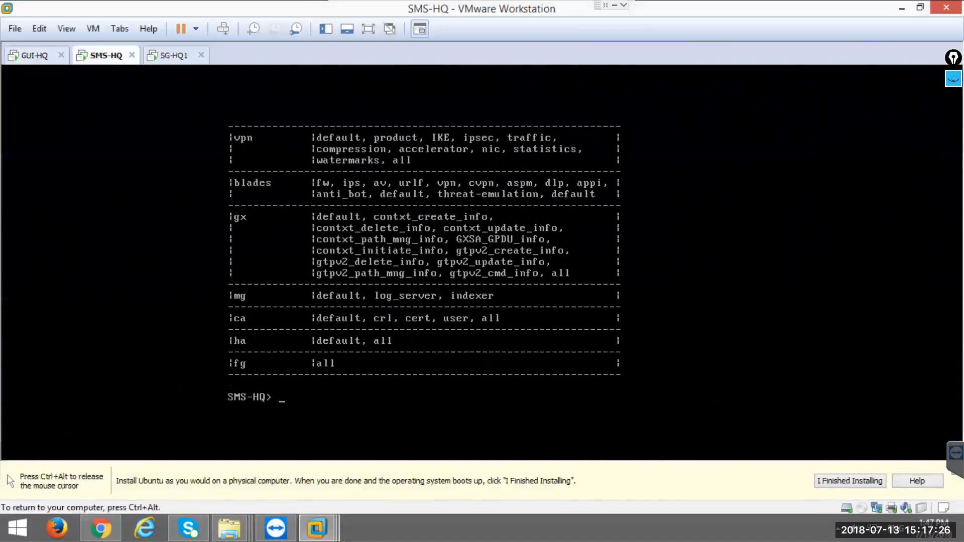
type("cp")
type("stat")
key("Tab")
key("Tab")
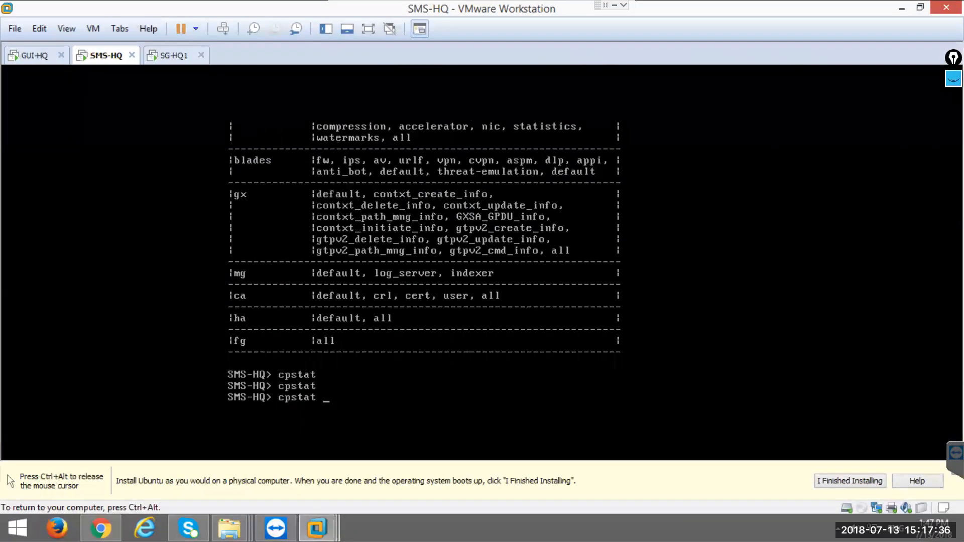
key("Return")
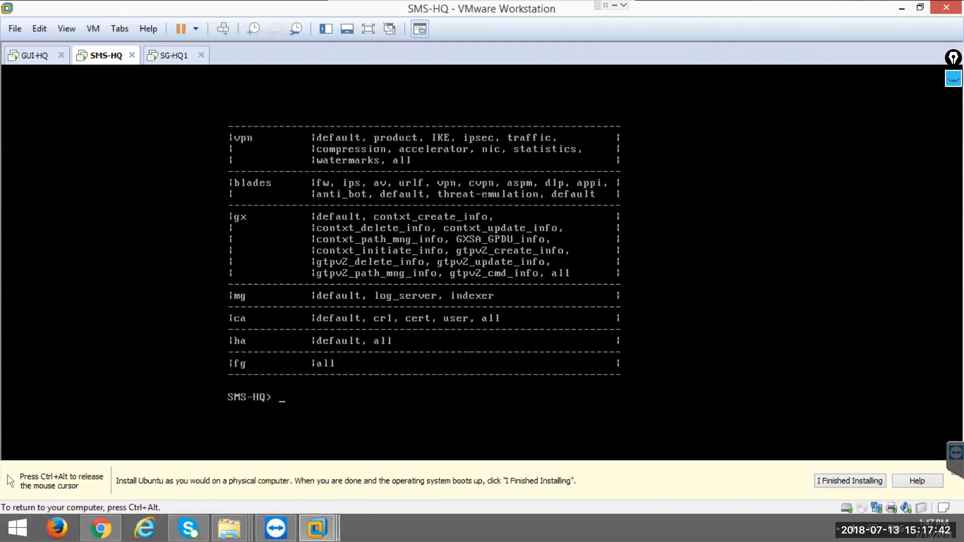
Run cpstart to start the Check Point services, then release input from the VM
type("cpstat")
key("BackSpace")
type("rt")
key("Return")
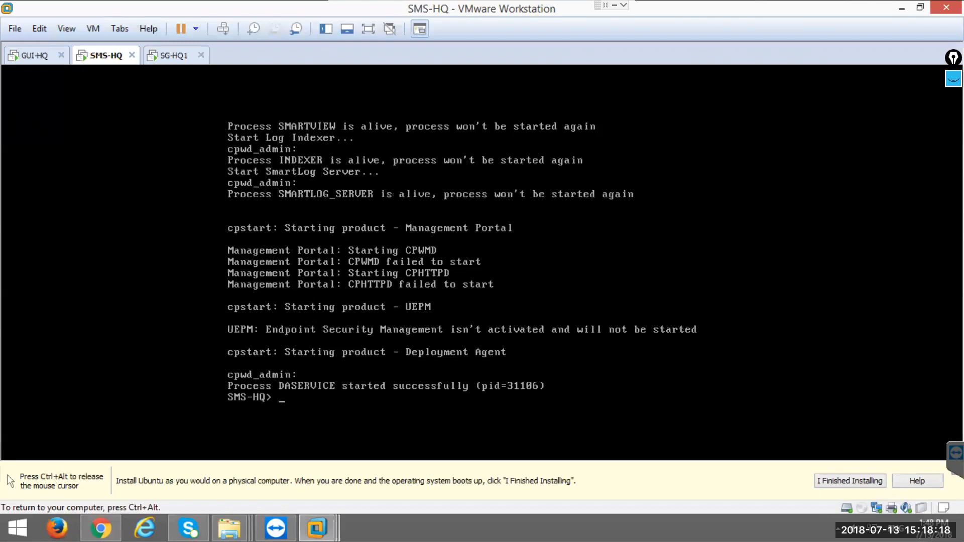
key("ctrl+alt")
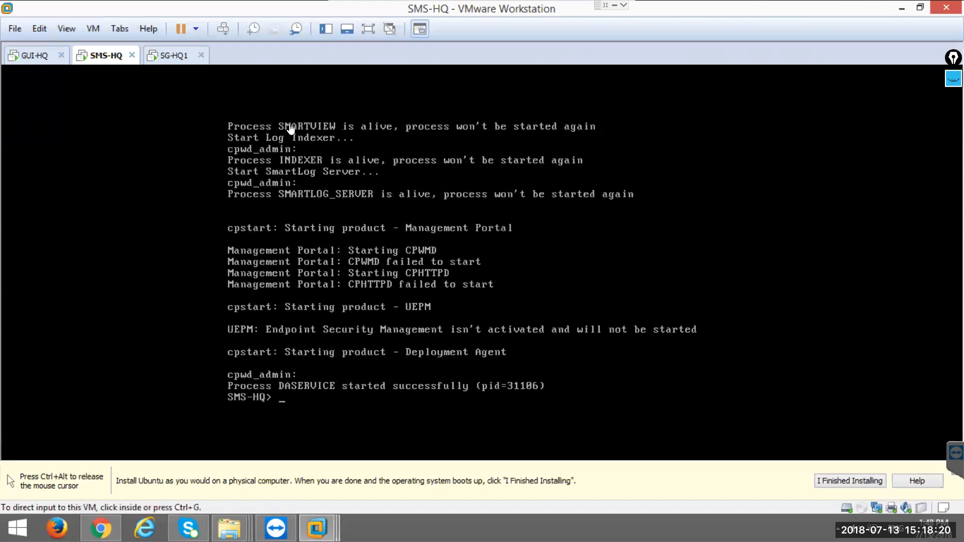
On GUI-HQ, close SmartConsole from its taskbar button's Close window option
left_click(36, 54)
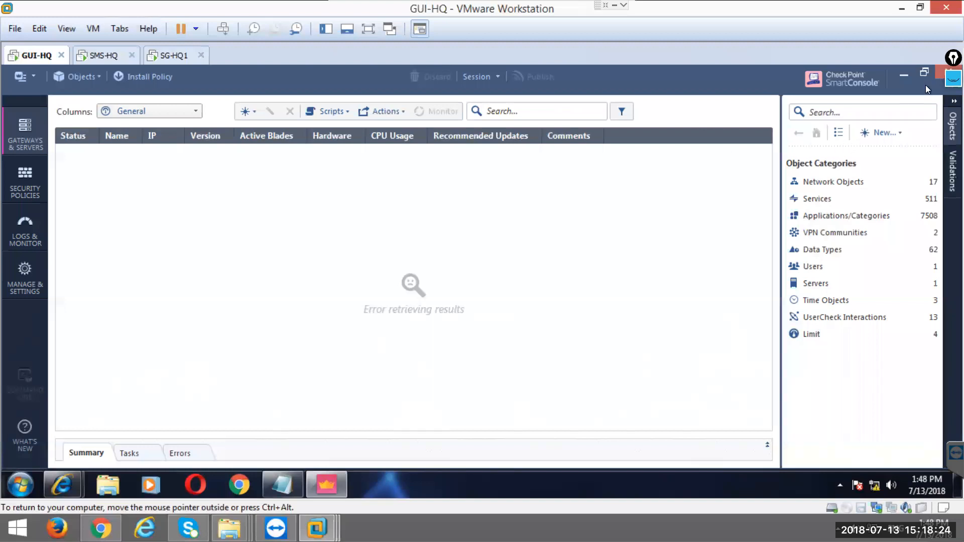
left_click(330, 487)
right_click(330, 486)
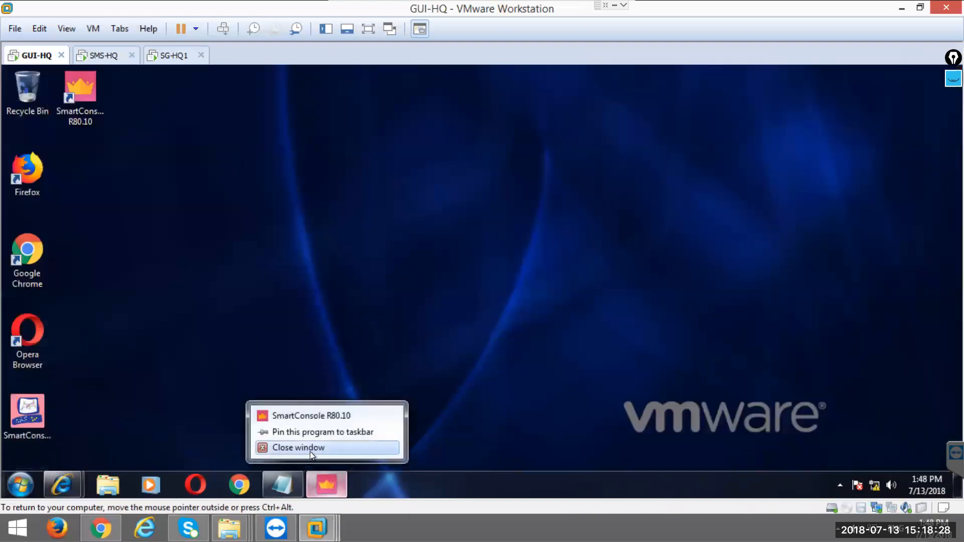
left_click(309, 448)
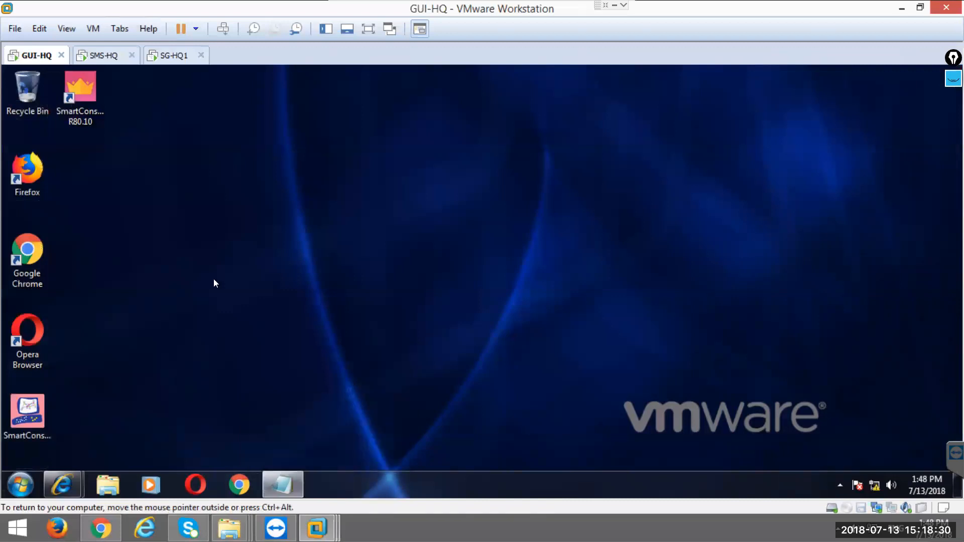
Check that the SMS-HQ console responds, then return to the GUI-HQ desktop
left_click(108, 55)
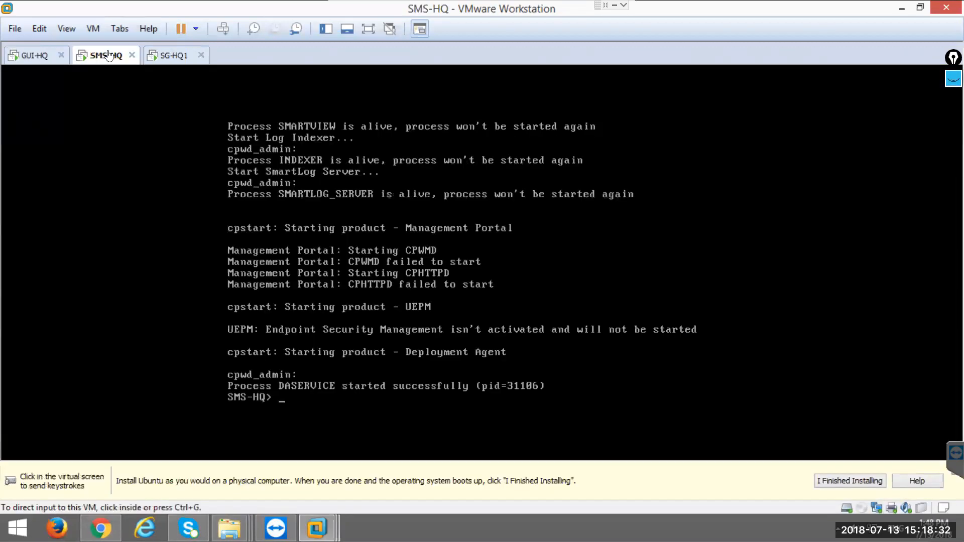
left_click(434, 349)
key("Return")
key("Return")
key("Return")
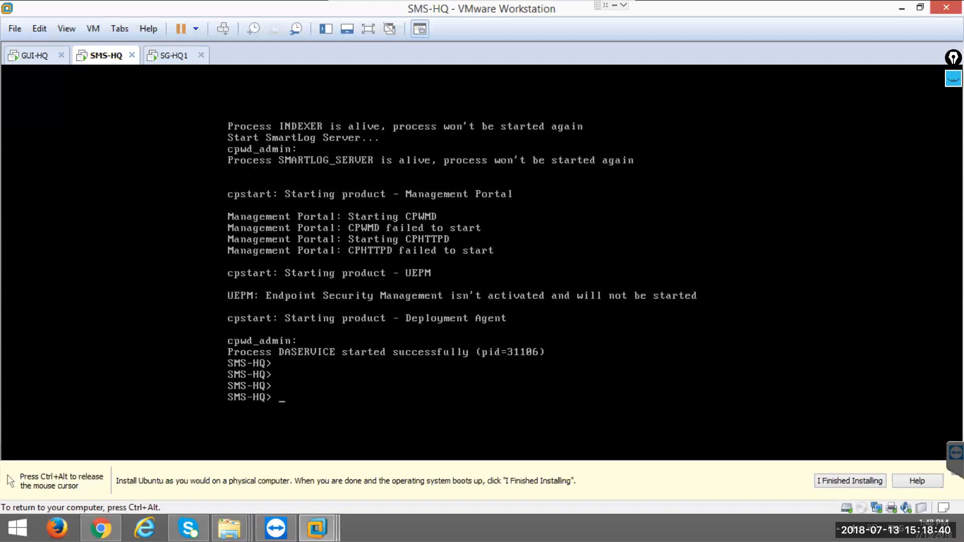
key("ctrl+alt")
left_click(42, 56)
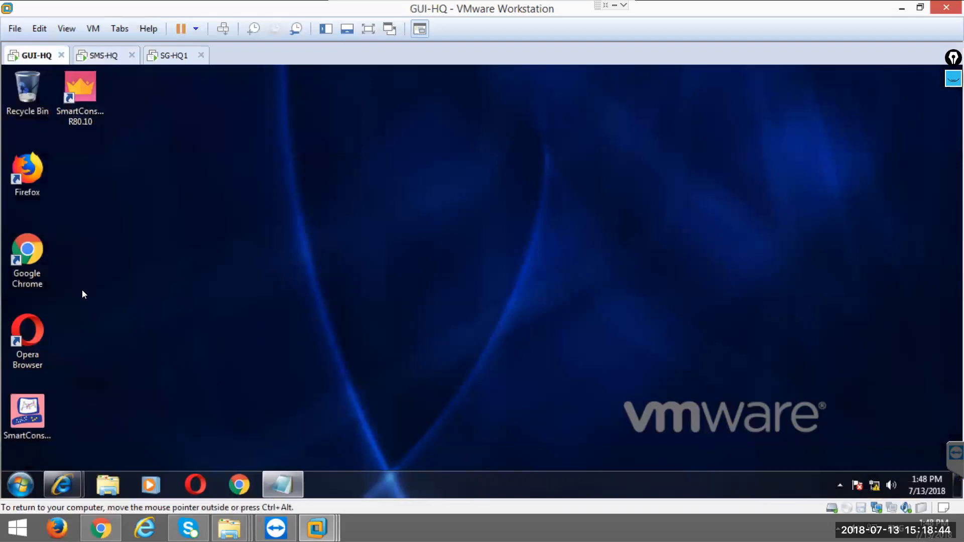
Launch SmartConsole R80.10 and log in with the administrator password
double_click(83, 98)
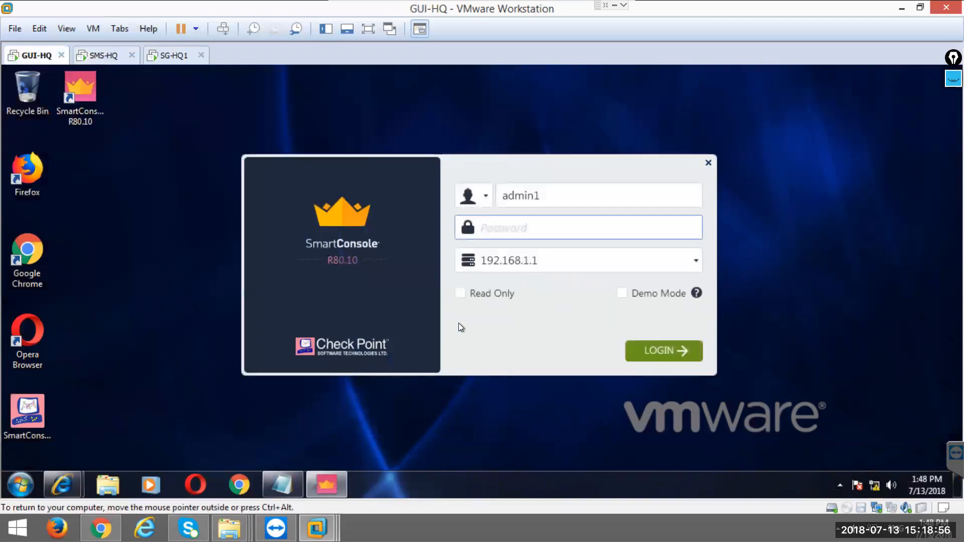
left_click(686, 351)
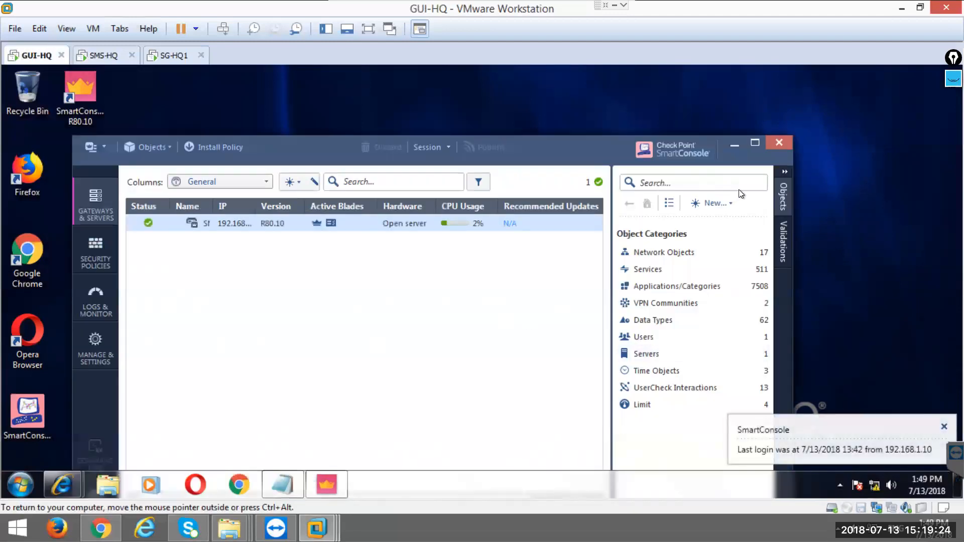
Collapse the object categories, maximize the window, and widen the Name column to show SMS-HQ
left_click(785, 172)
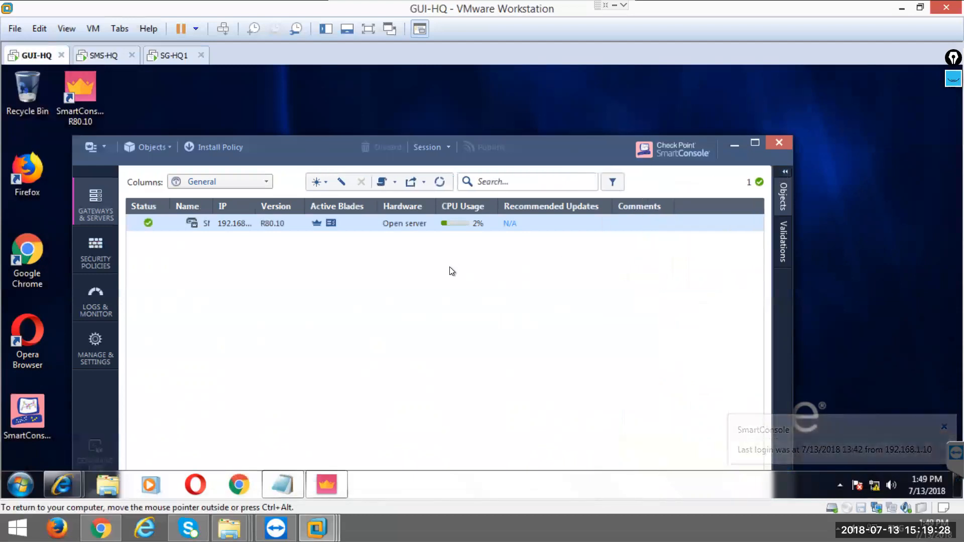
left_click(753, 145)
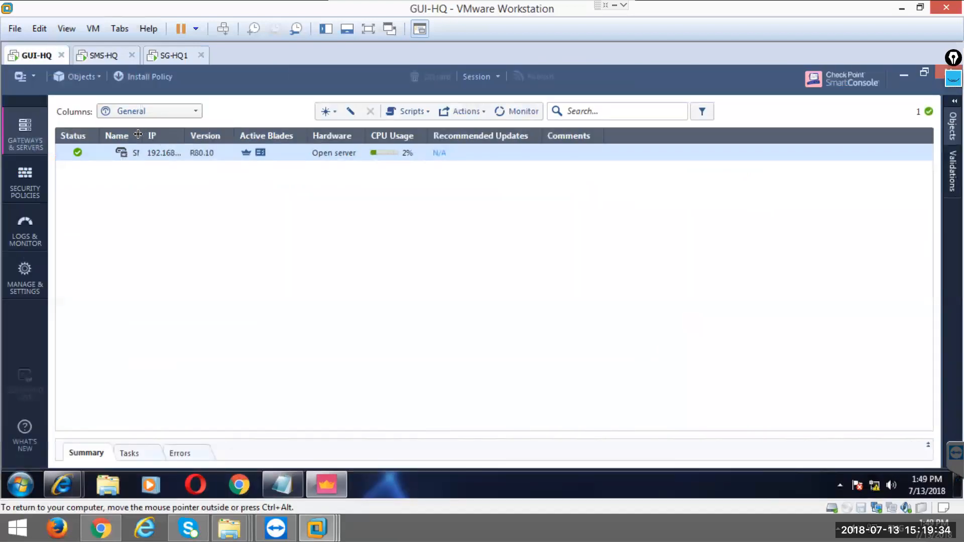
left_click_drag(140, 135, 234, 131)
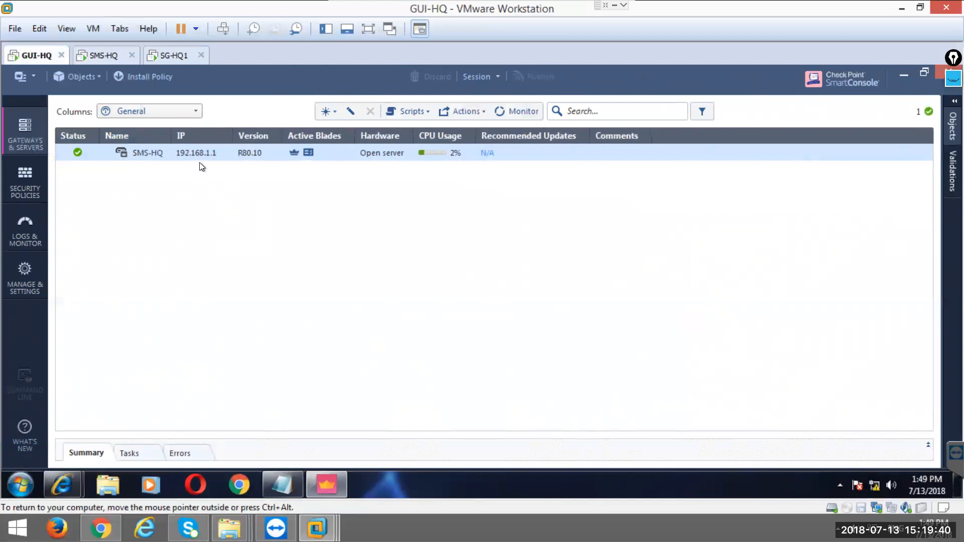
left_click(334, 111)
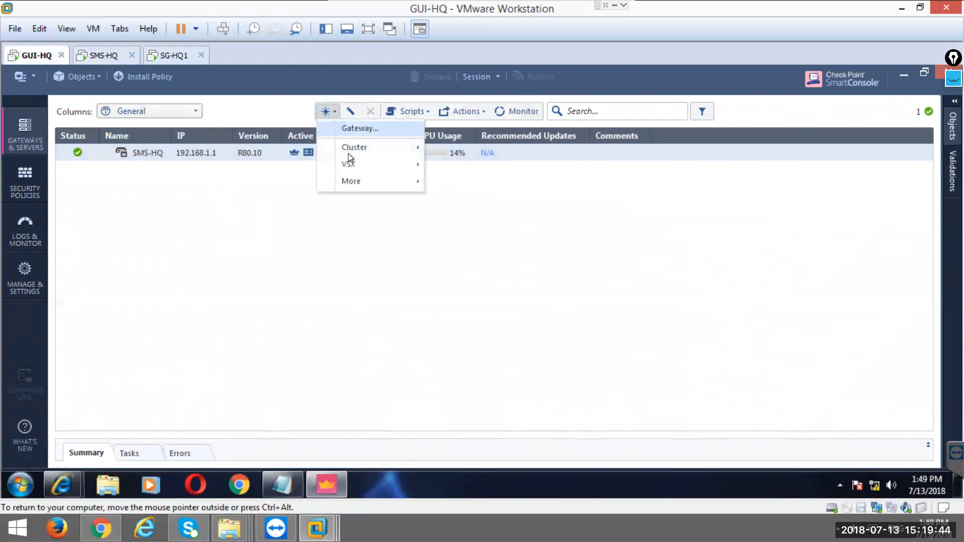
Create a classic-mode Security Gateway named SG-HQ with IPv4 address 192.168.1.254
left_click(367, 129)
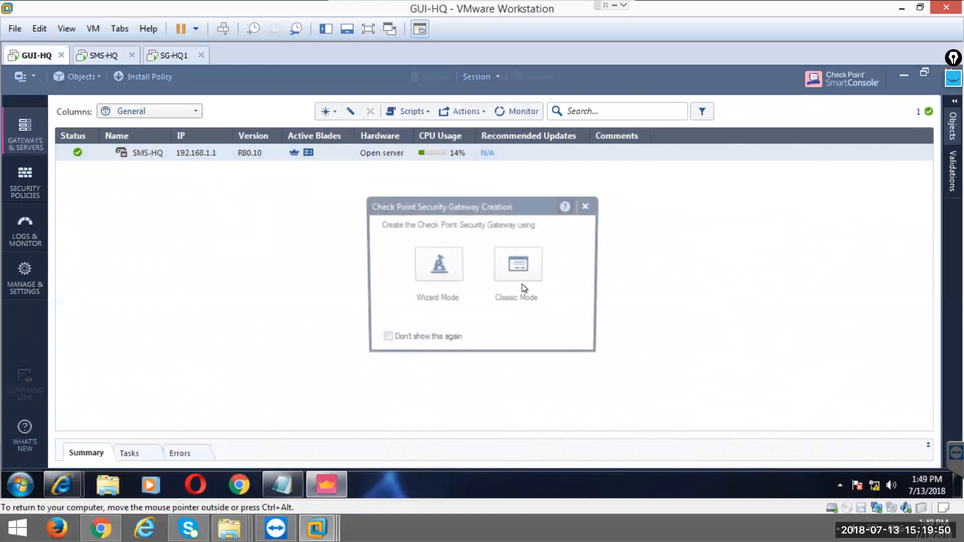
left_click(510, 272)
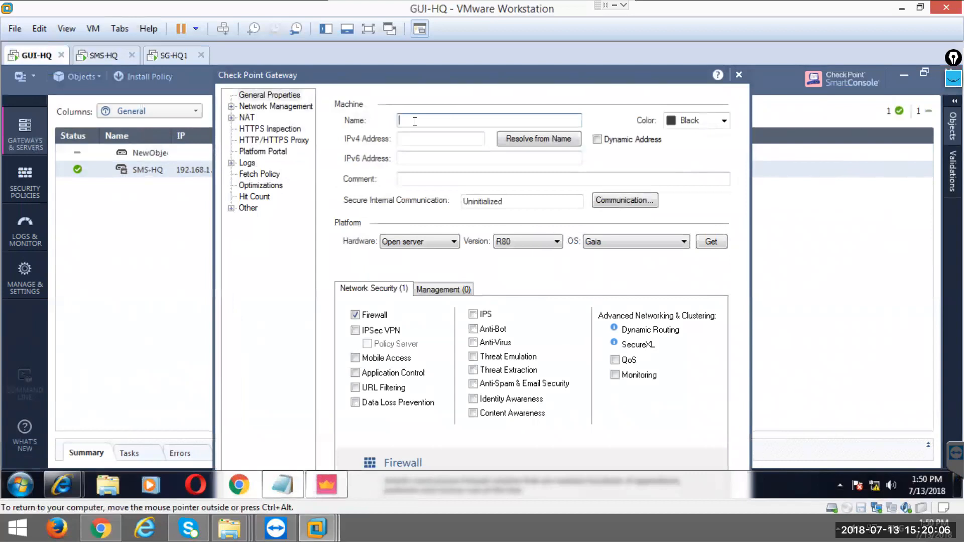
type("SG-HQ")
left_click(425, 142)
type("192.168.1.254")
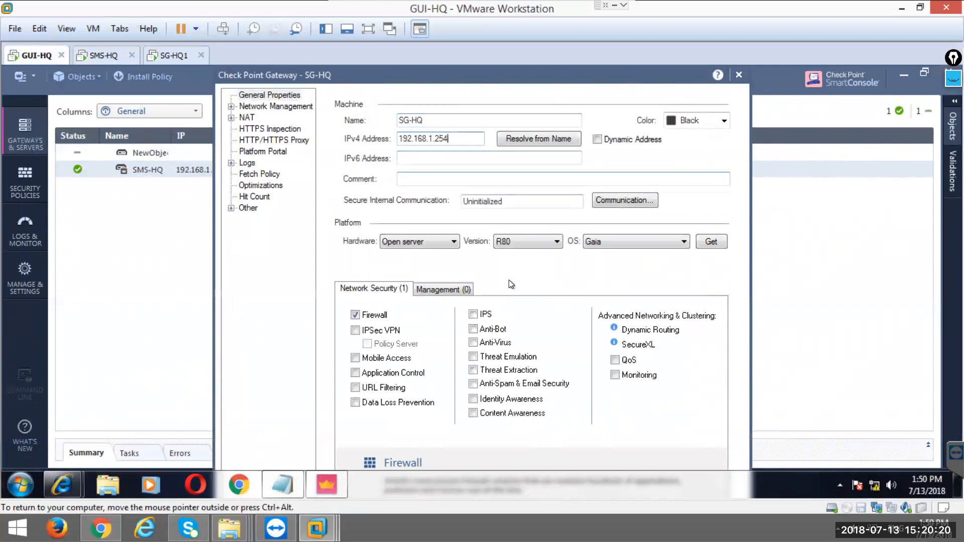
Enter and confirm the one-time SIC password in SG-HQ's trusted communication settings
left_click(621, 200)
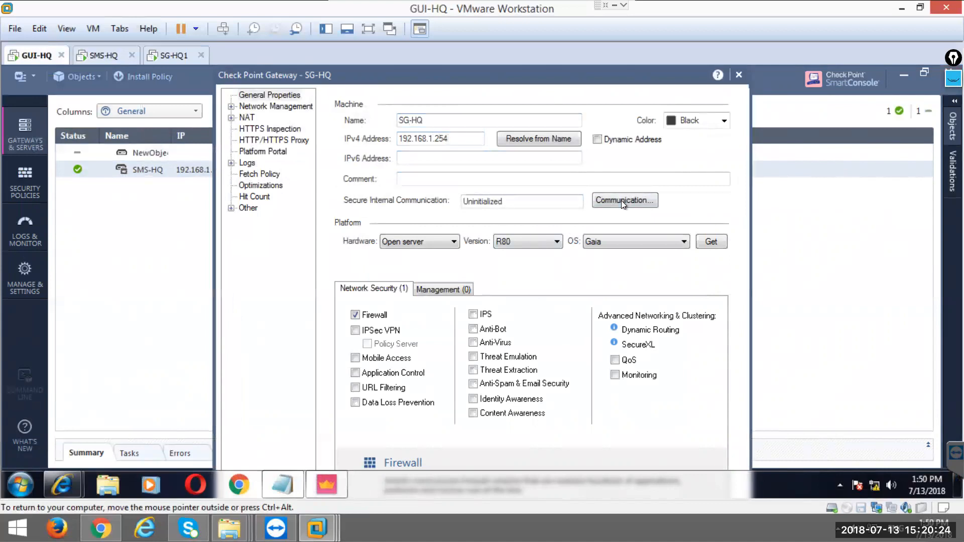
left_click(476, 229)
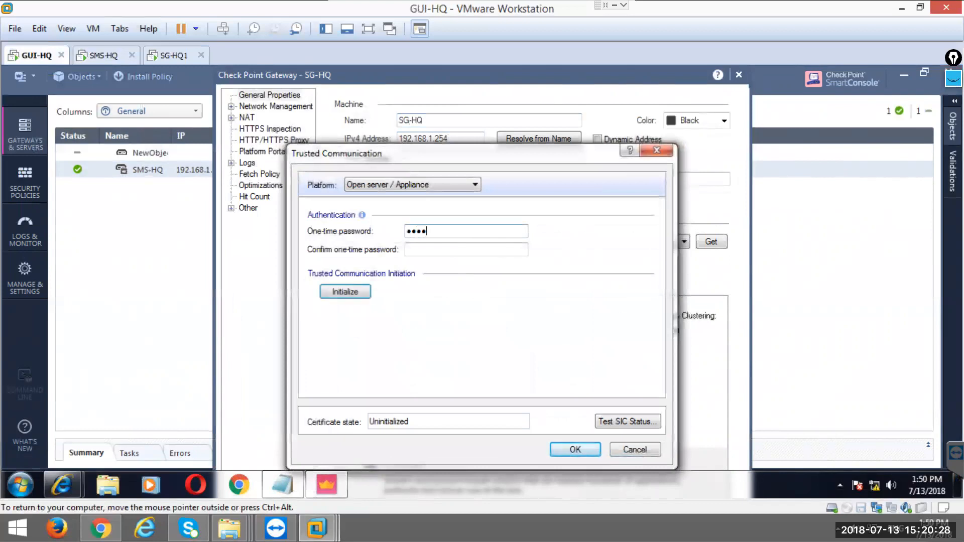
key("Tab")
left_click(580, 450)
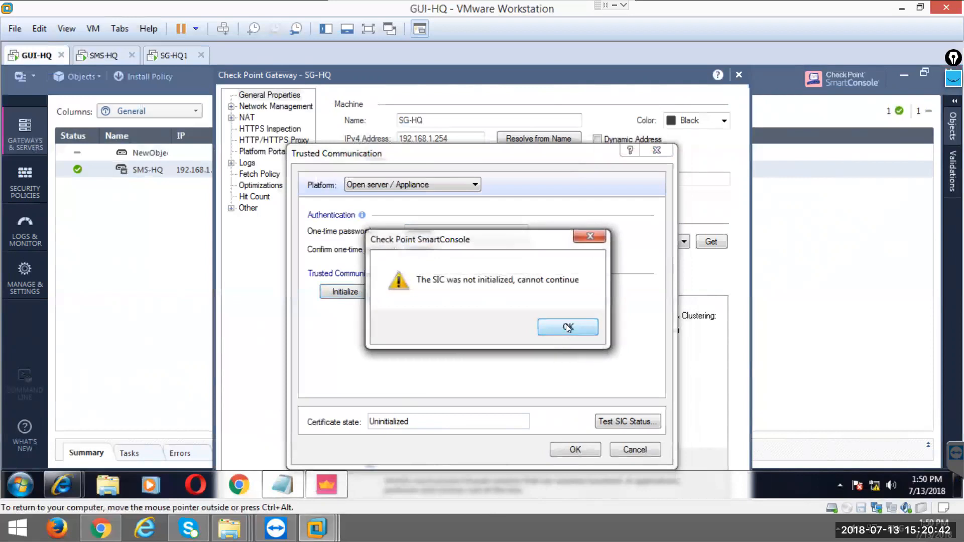
left_click(579, 327)
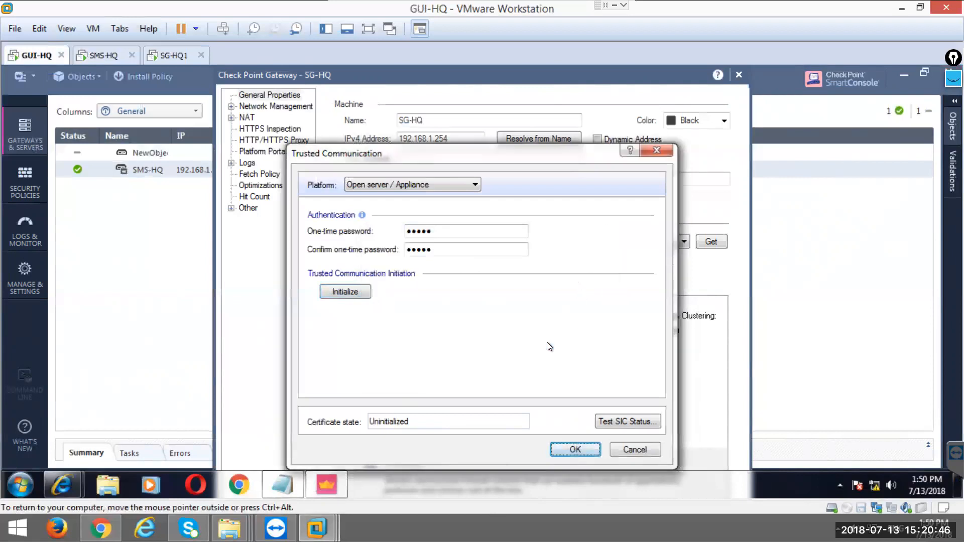
Initialize trust with SG-HQ and close the retrieved topology results (eth0–eth2)
left_click(351, 291)
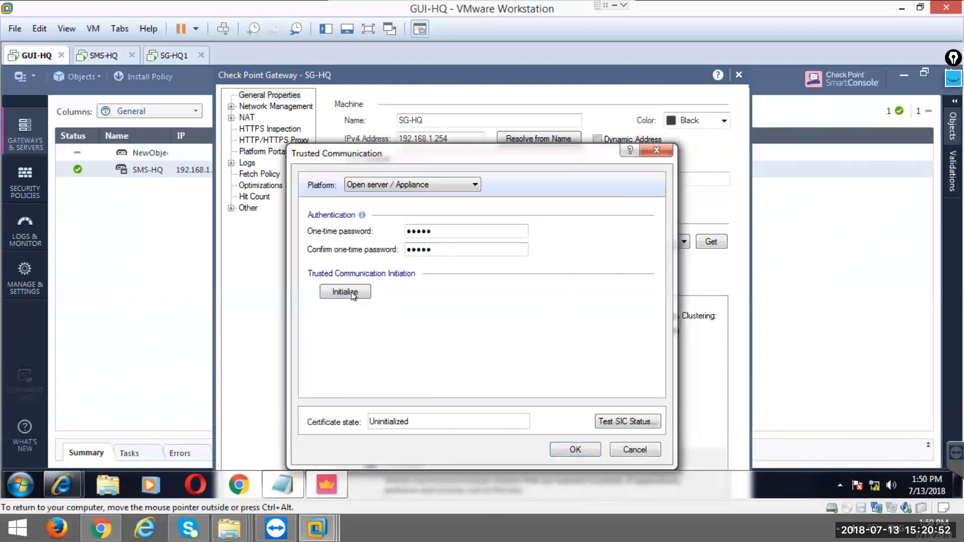
left_click(585, 450)
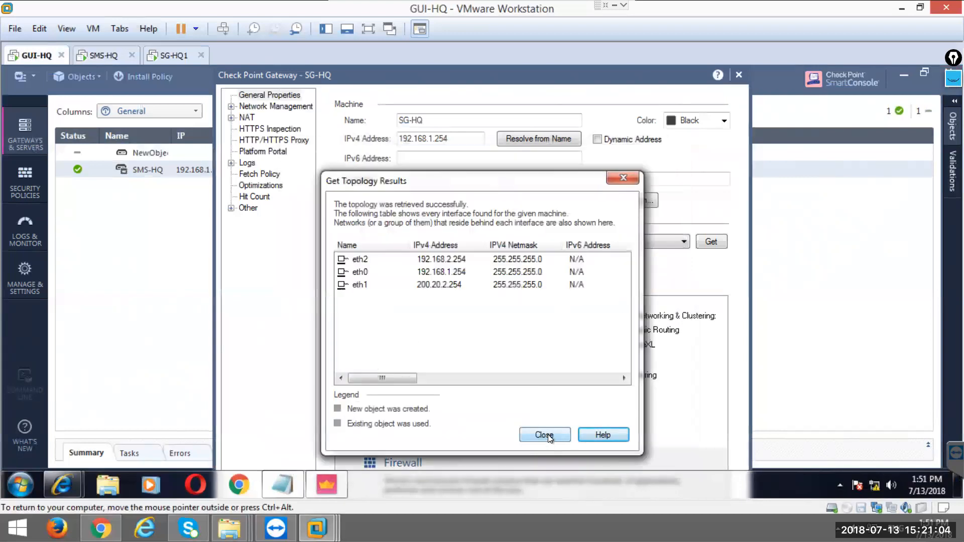
left_click(548, 436)
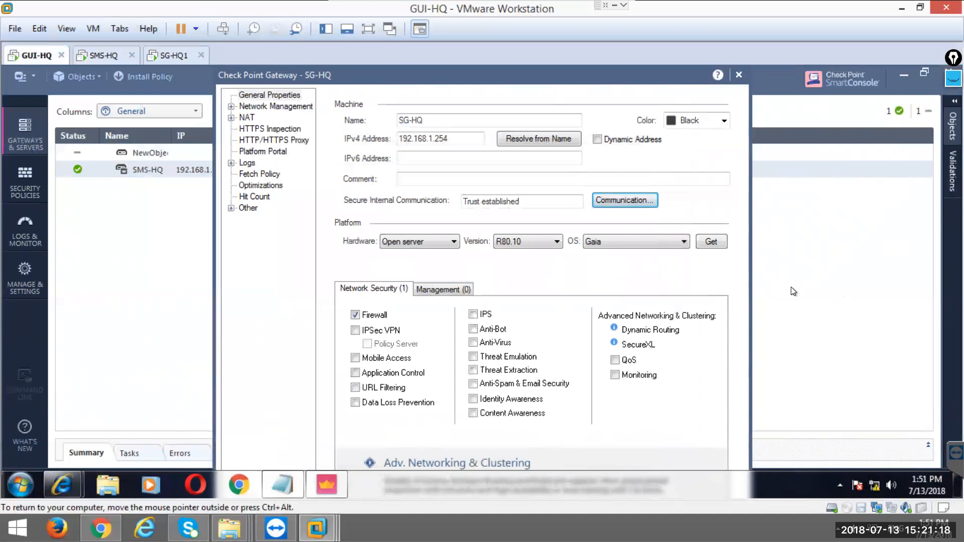
Switch VMware to full screen, save the SG-HQ gateway, and open the Security Policies rulebase
left_click(370, 29)
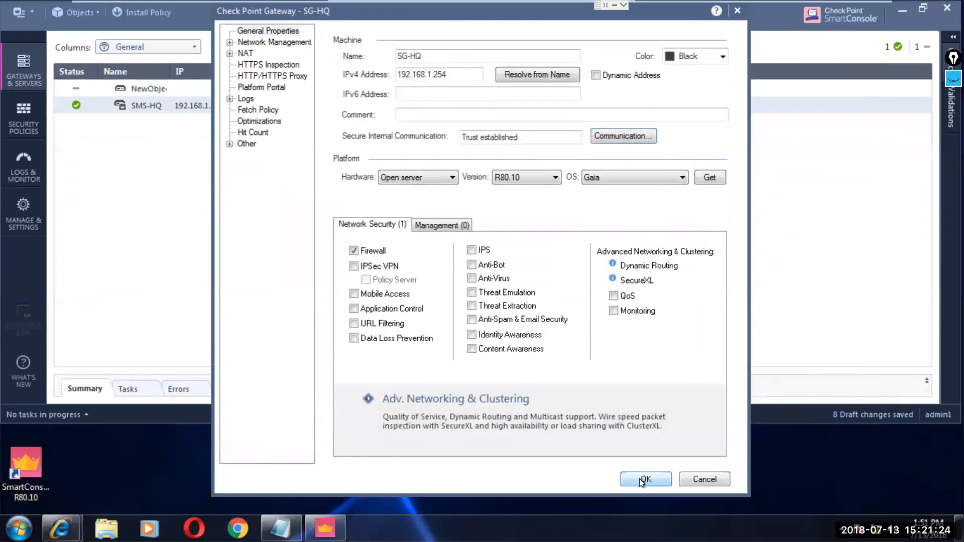
left_click(641, 479)
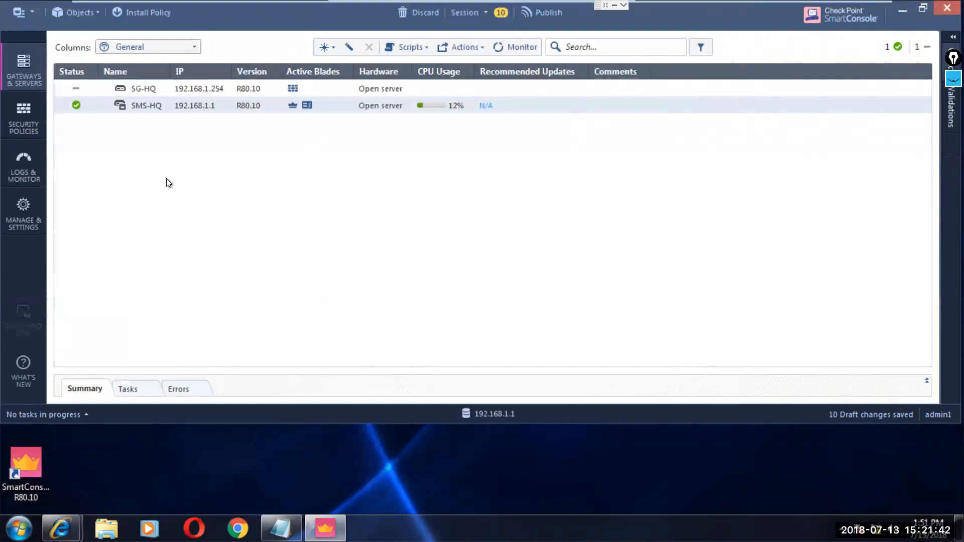
left_click(23, 114)
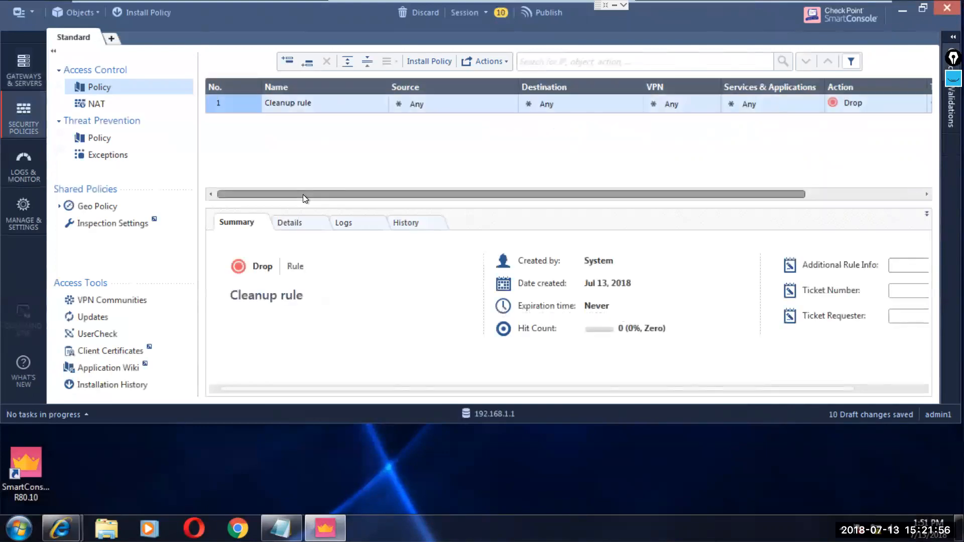
Set the Cleanup rule's Action to Accept and its Track to Log
left_click(904, 101)
left_click(861, 113)
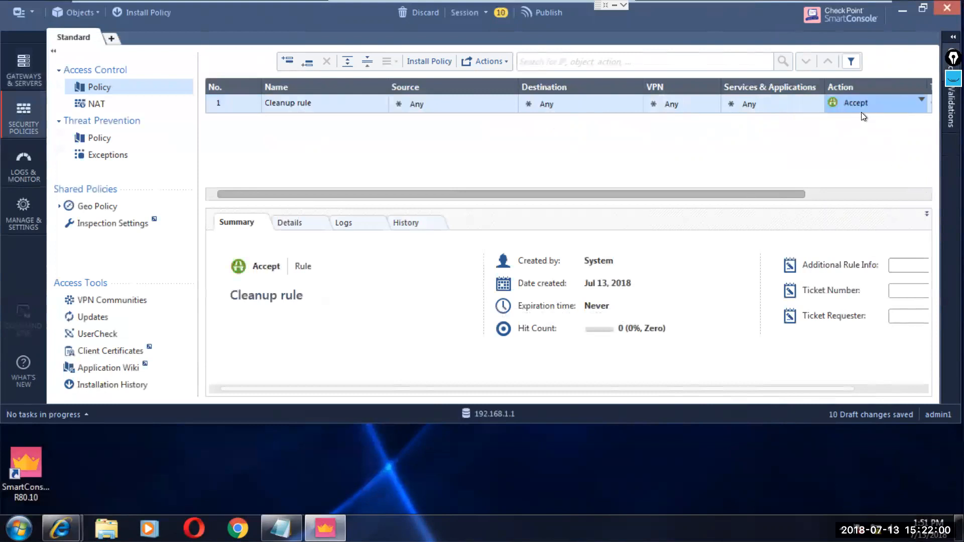
left_click(911, 189)
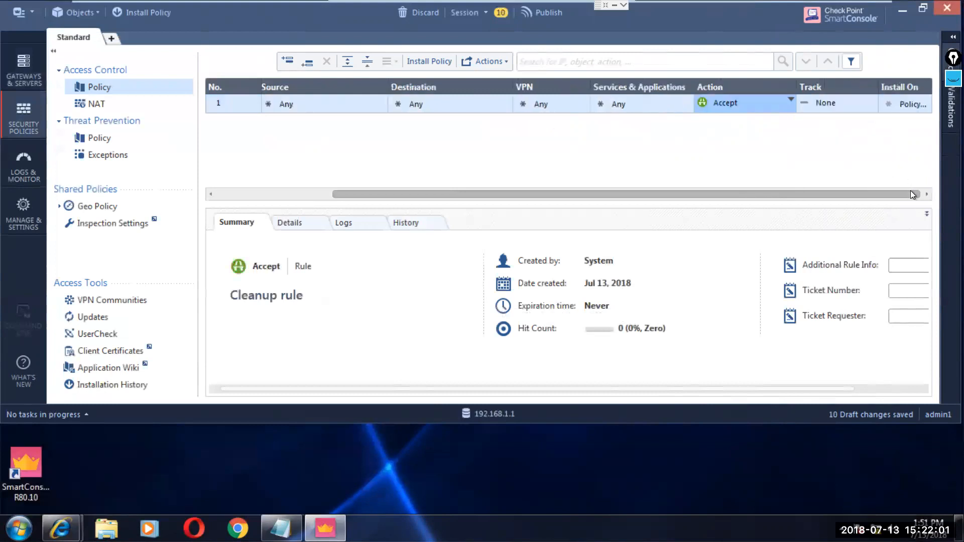
left_click(872, 99)
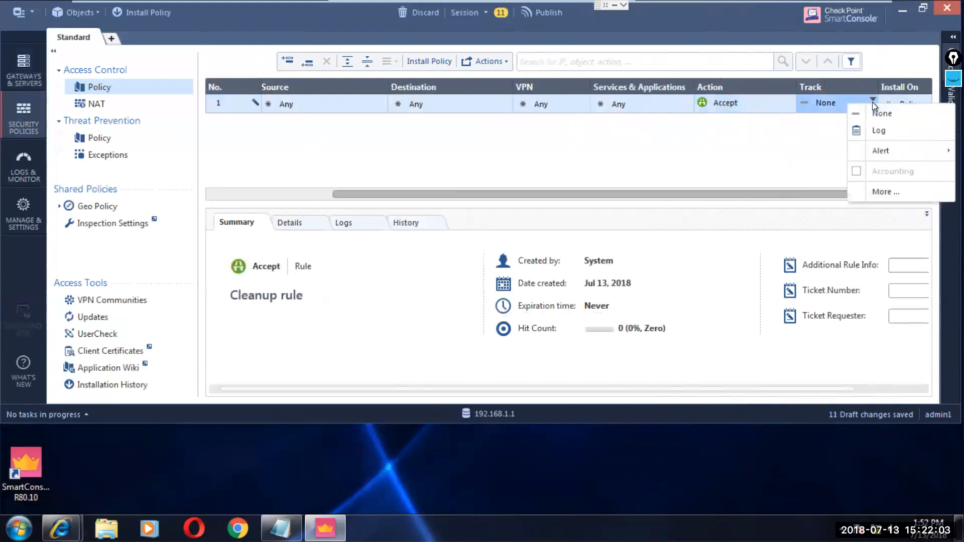
left_click(875, 132)
Publish the pending changes and bring up the Install Policy dialog for Standard
left_click_drag(849, 195, 584, 203)
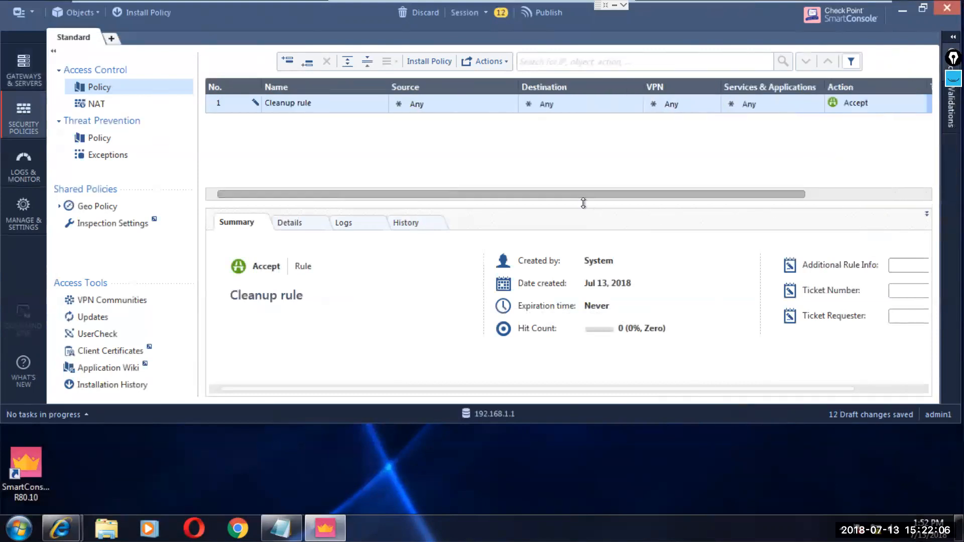
left_click(432, 64)
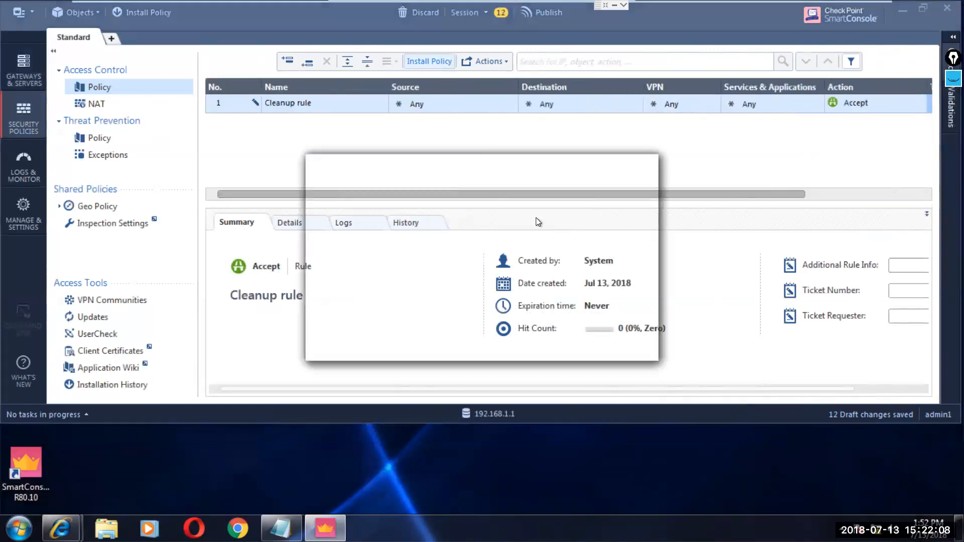
left_click(538, 345)
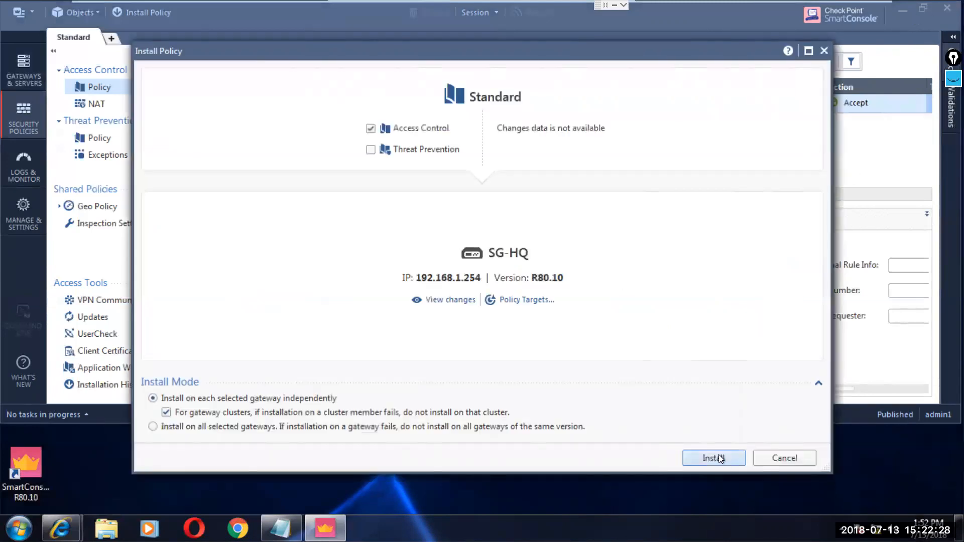
Start installing the Standard policy on SG-HQ, then restore and re-maximize the SmartConsole window
left_click(720, 458)
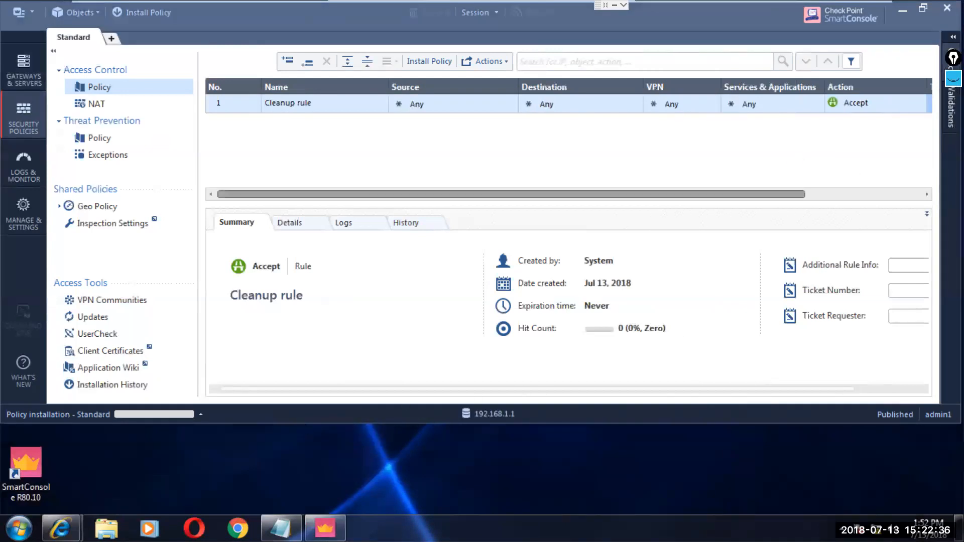
left_click(923, 8)
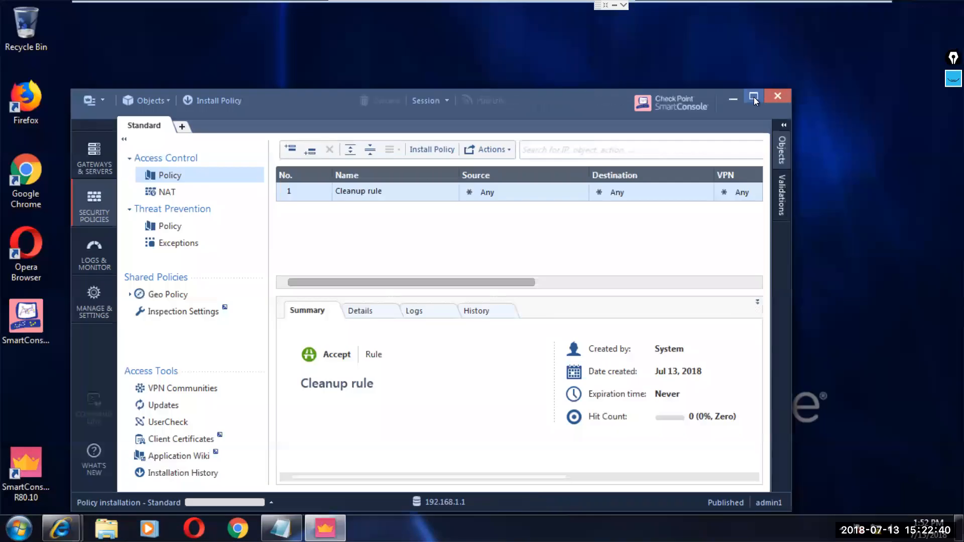
left_click(753, 97)
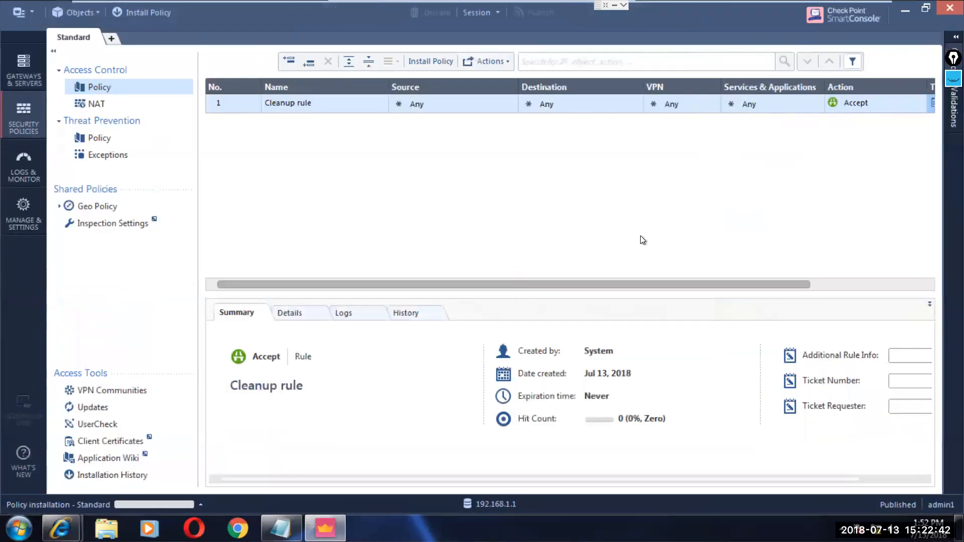
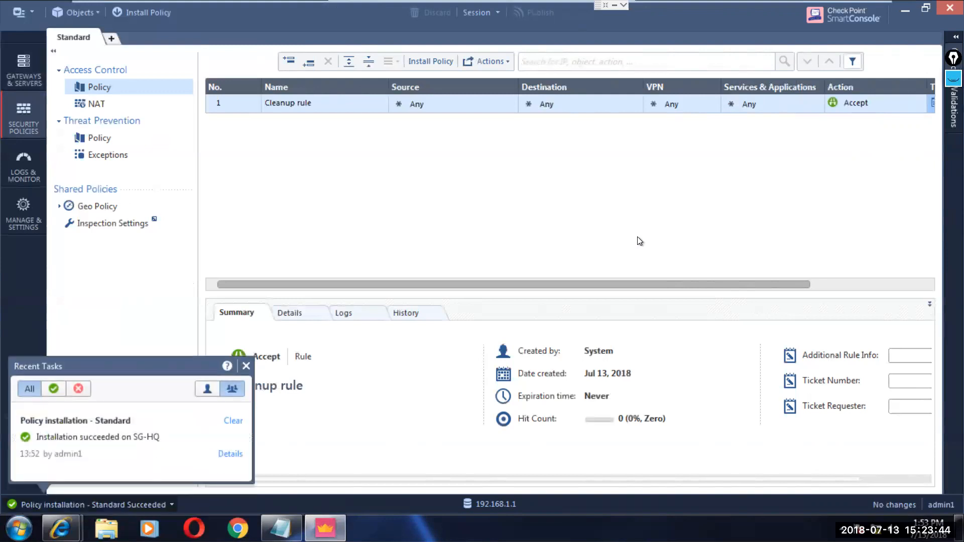
Dismiss SmartConsole's Recent Tasks notice and switch to the empty Untitled Notepad window
left_click(246, 365)
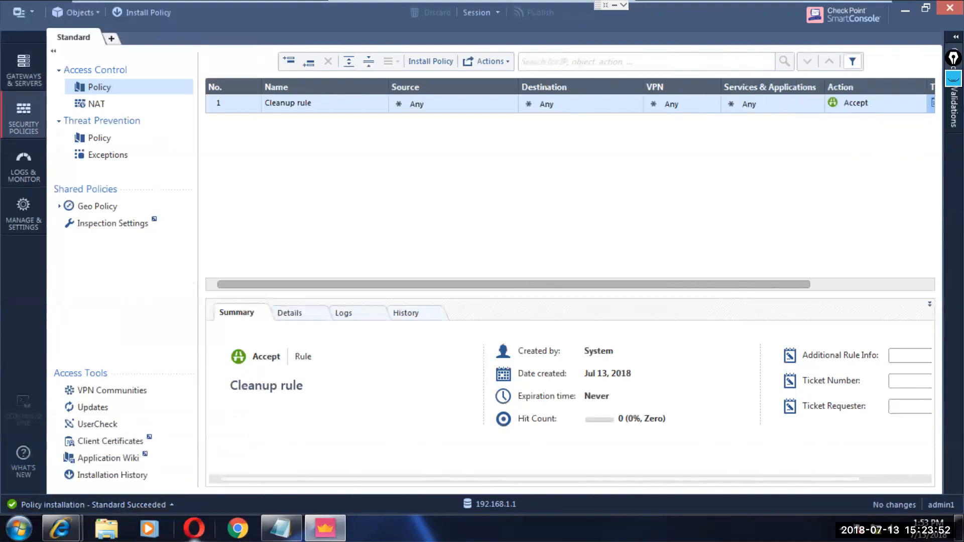
left_click(281, 529)
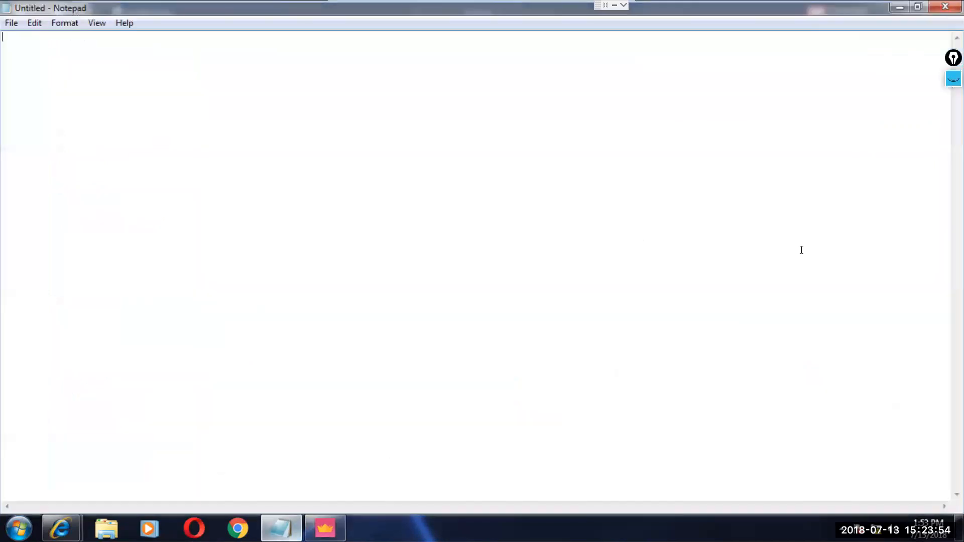
With the yellow pen, circle steps 2 and 3 on the diagram and label the branch gateway SG-Br
left_click(953, 79)
left_click(953, 79)
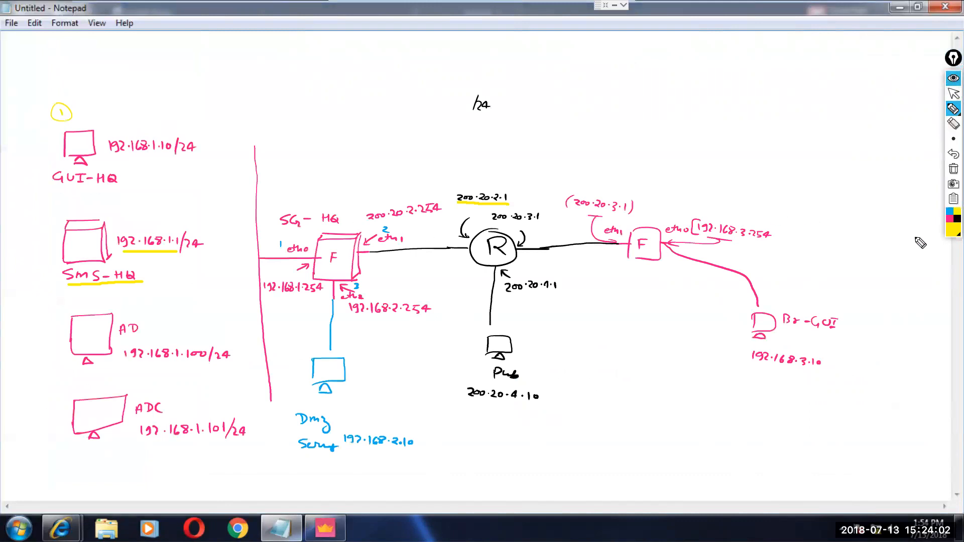
left_click(953, 112)
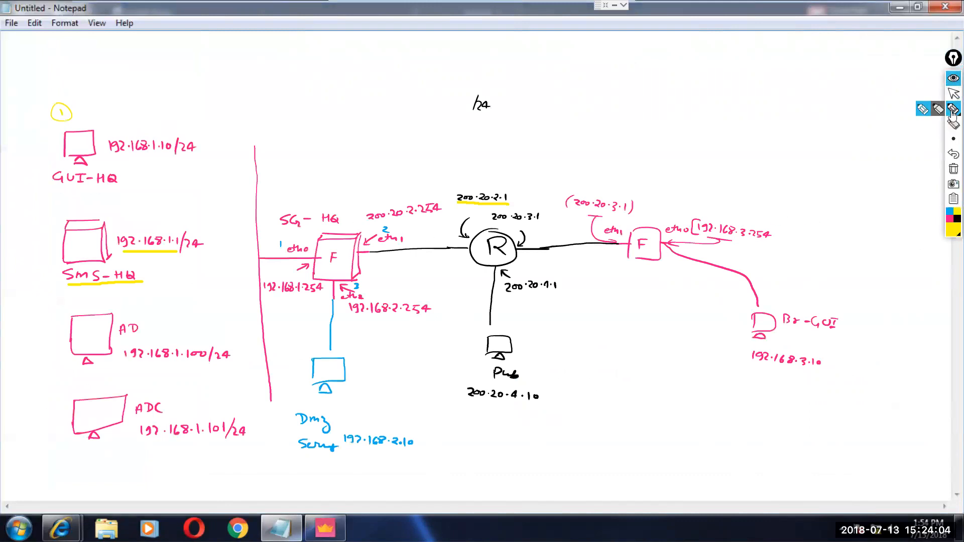
left_click(923, 109)
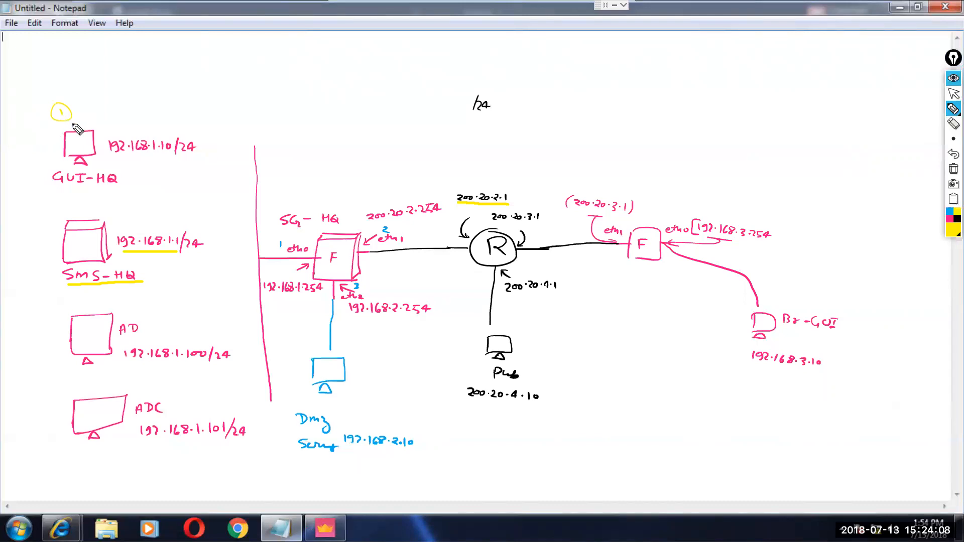
left_click_drag(45, 222, 57, 213)
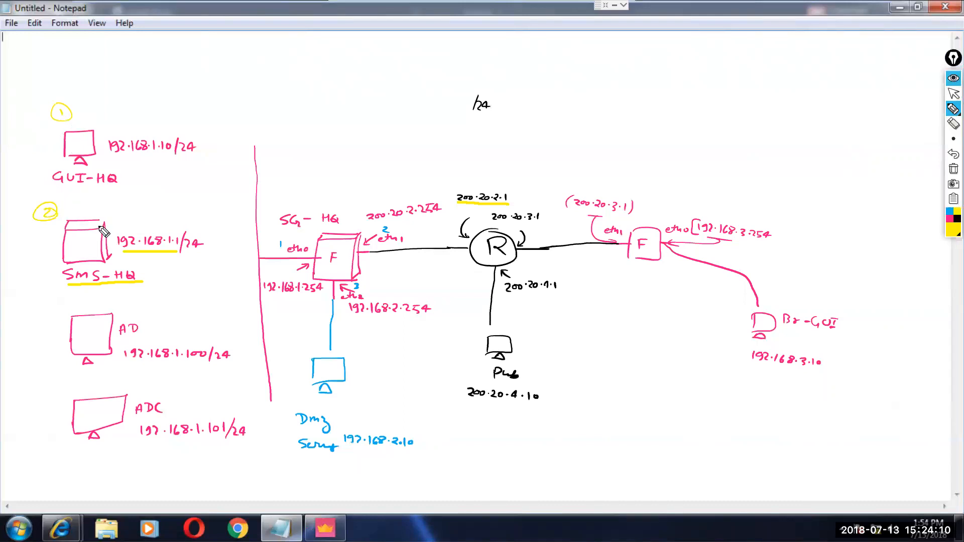
left_click_drag(353, 211, 361, 219)
mouse_move(649, 193)
left_mouse_down()
mouse_move(697, 200)
mouse_move(681, 209)
left_mouse_up()
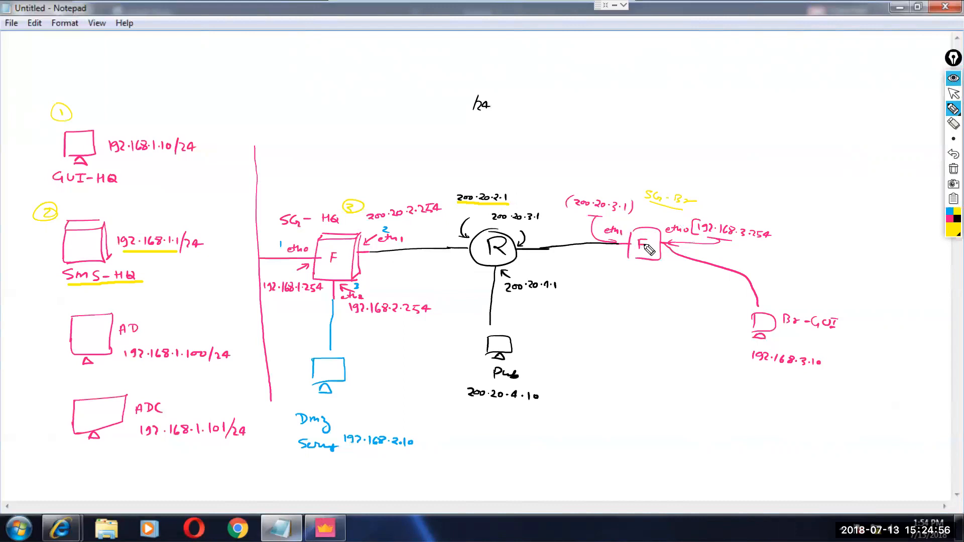
Clear and restore the ink, hide all annotations, and minimize Notepad
left_click(953, 171)
left_click(953, 154)
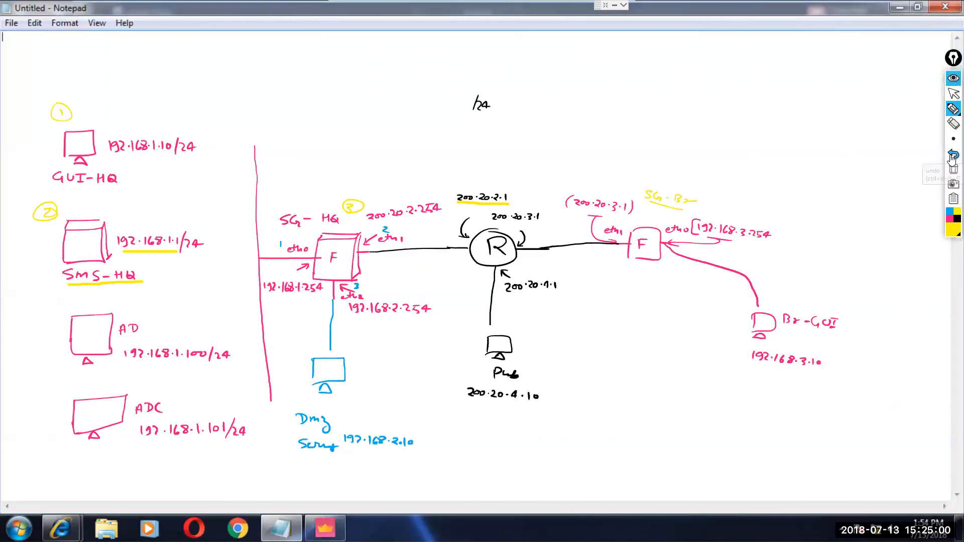
left_click(954, 78)
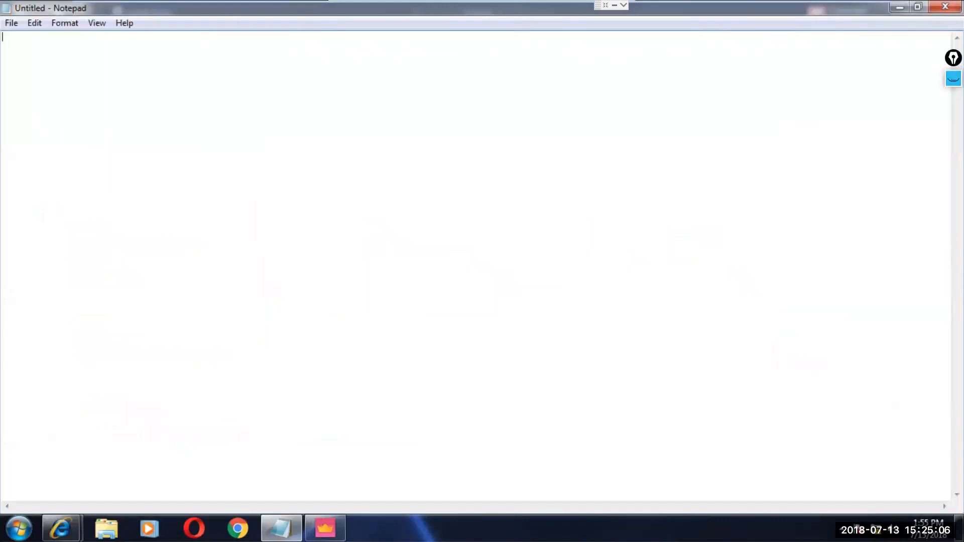
left_click(898, 8)
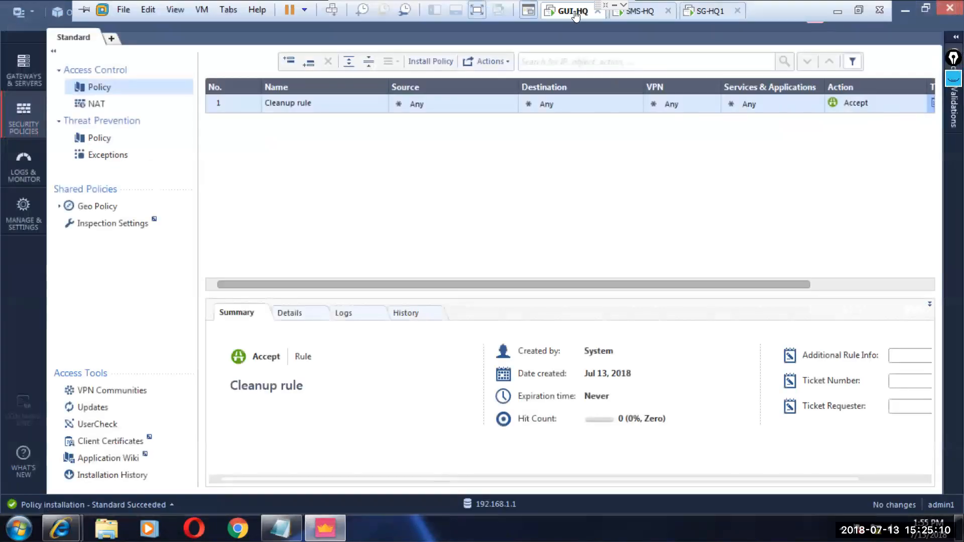
Start a typical new virtual machine from the Check_Point_R80.10_T421_Gaia ISO with a Linux Ubuntu guest
left_click(122, 12)
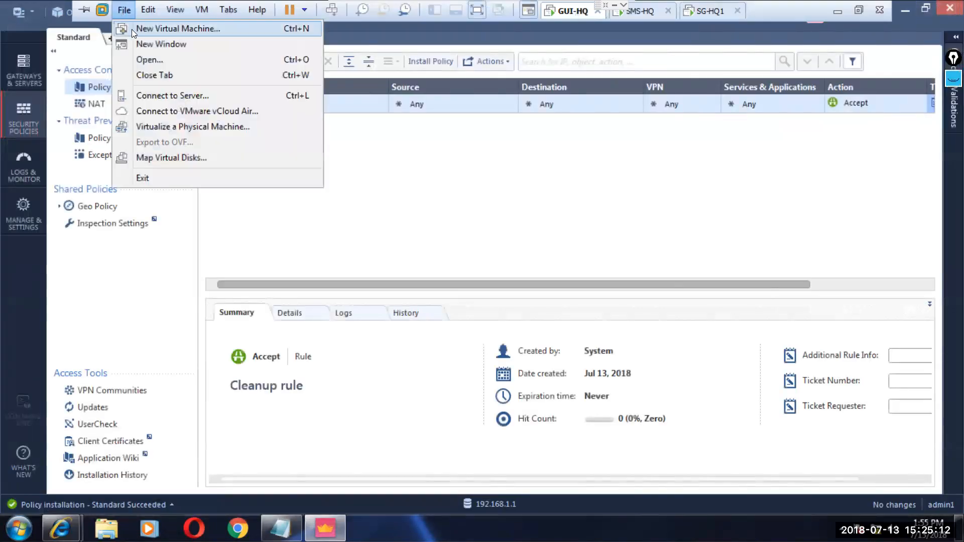
left_click(134, 29)
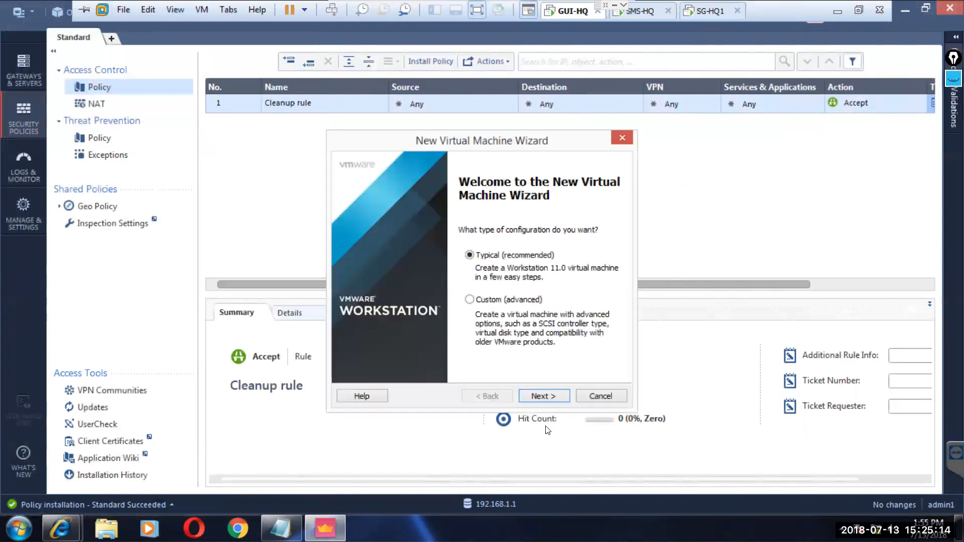
left_click(545, 395)
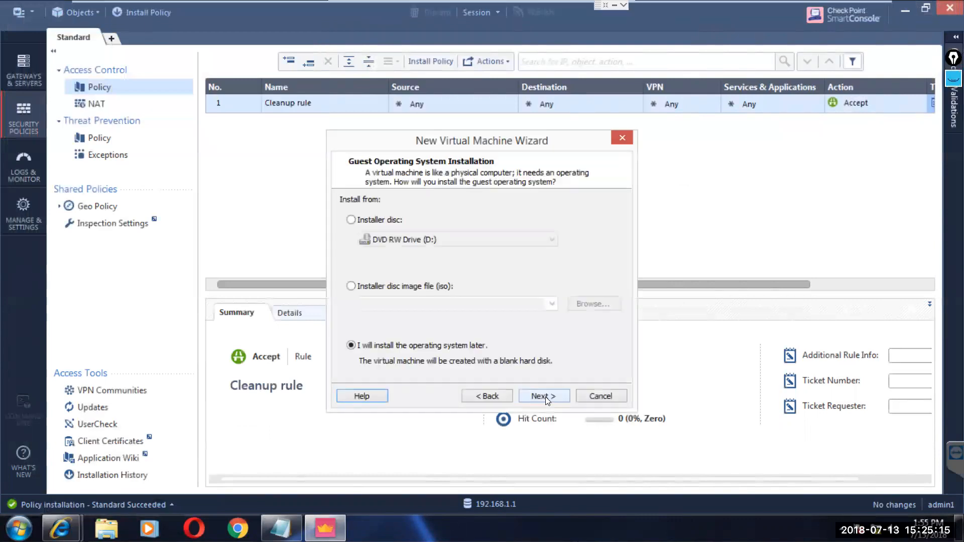
left_click(438, 288)
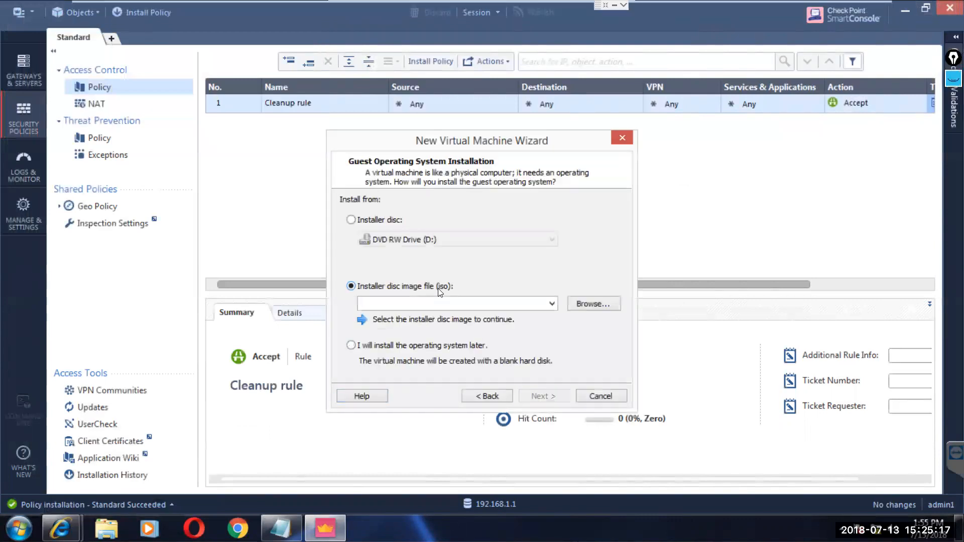
left_click(609, 304)
left_click(534, 251)
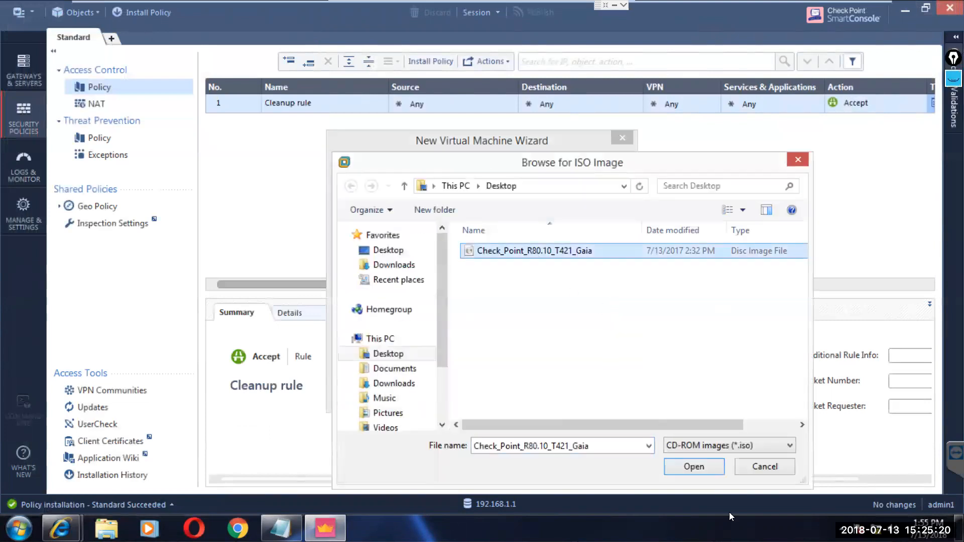
left_click(694, 467)
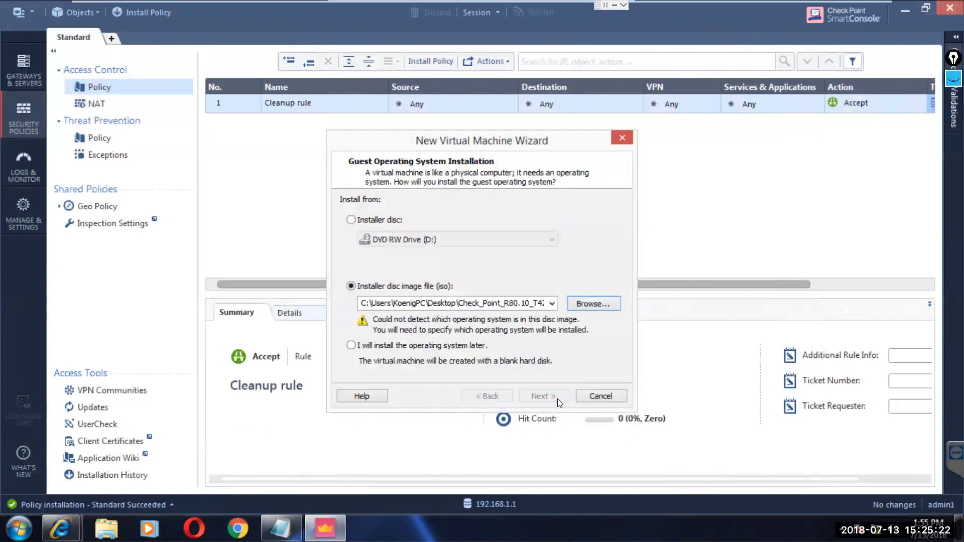
left_click(557, 398)
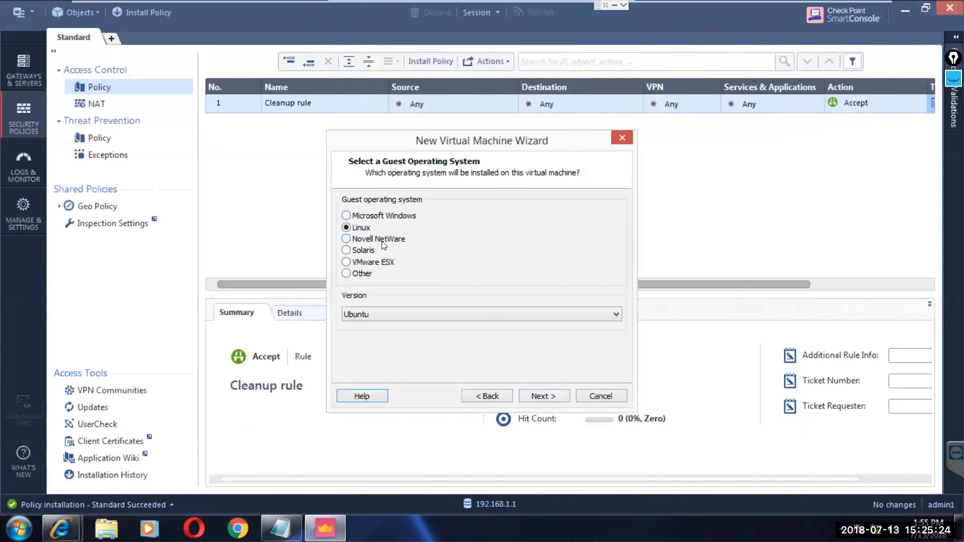
left_click(542, 397)
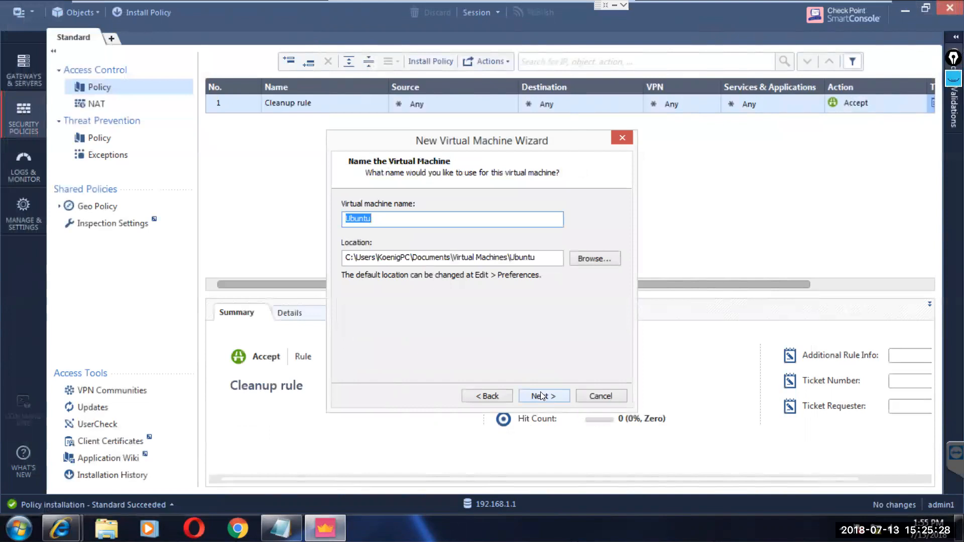
Name the machine SG-BR with a 100 GB disk and open Customize Hardware
key("BackSpace")
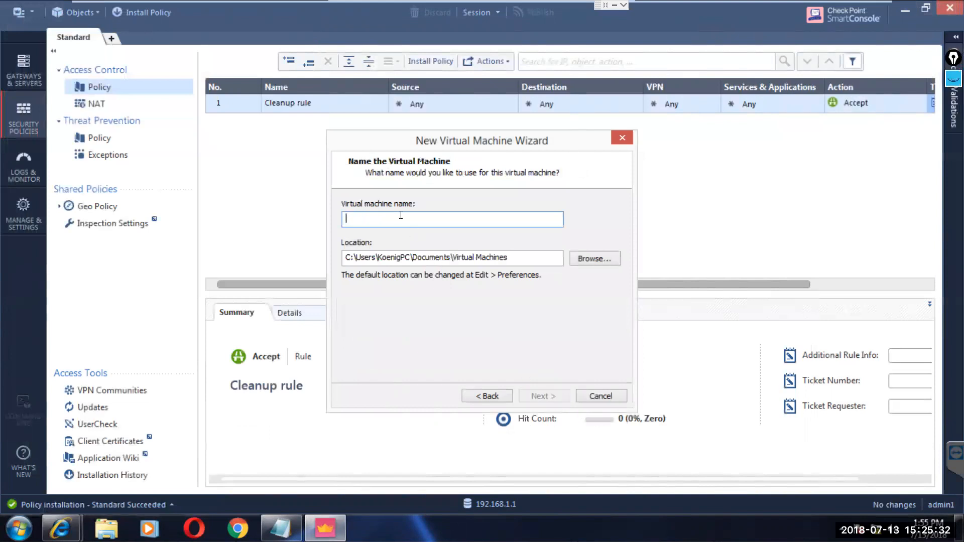
type("S")
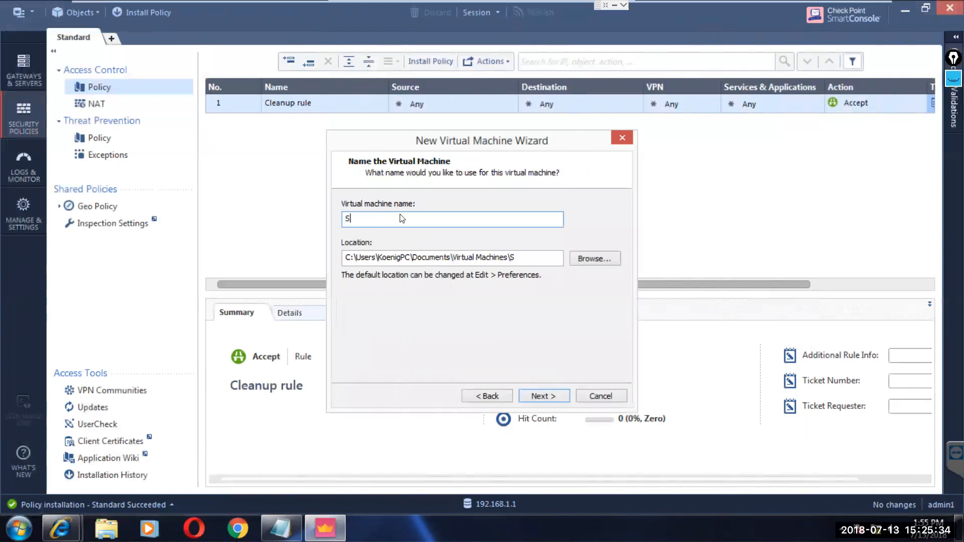
type("G-BR")
left_click(542, 396)
left_click_drag(455, 235, 504, 238)
type("100")
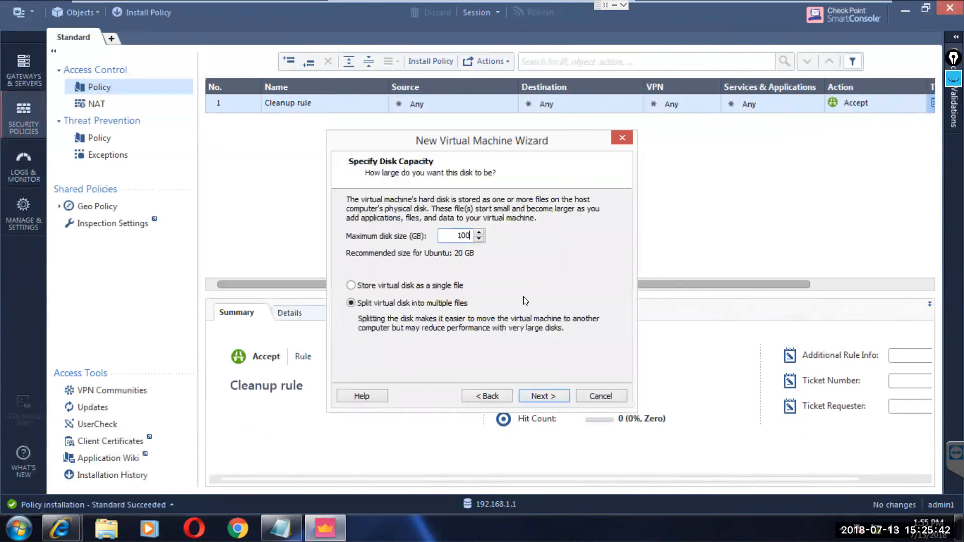
left_click(544, 398)
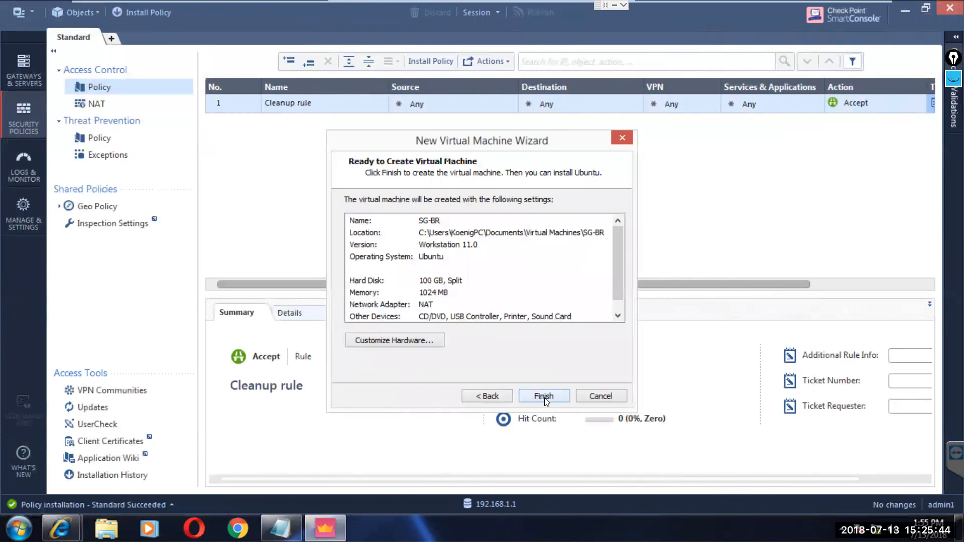
left_click(433, 341)
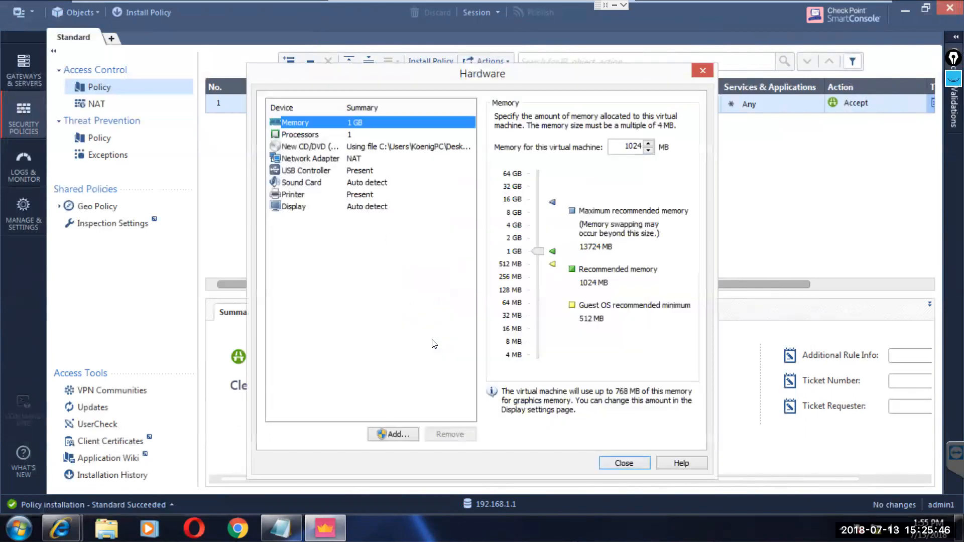
Add a second NAT network adapter to SG-BR's hardware
left_click(393, 432)
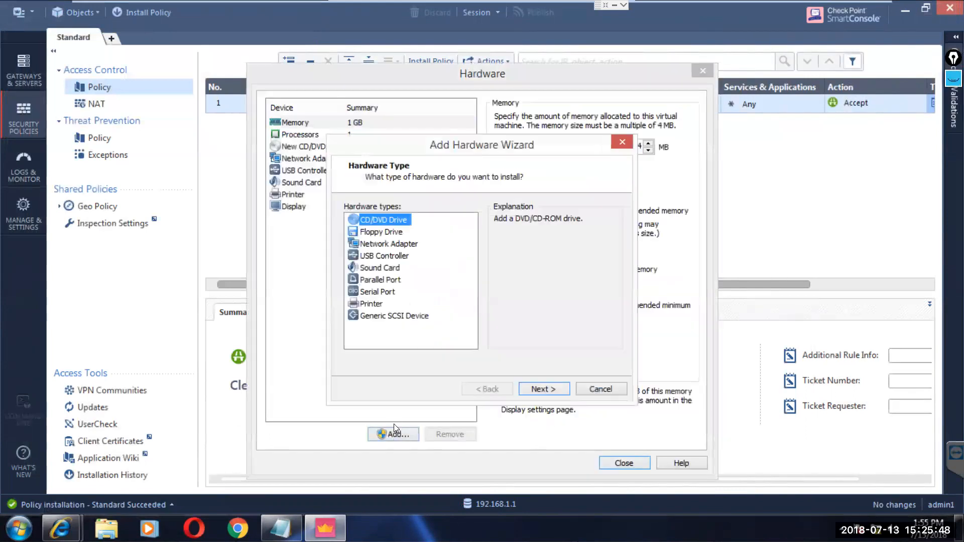
left_click(411, 245)
left_click(552, 388)
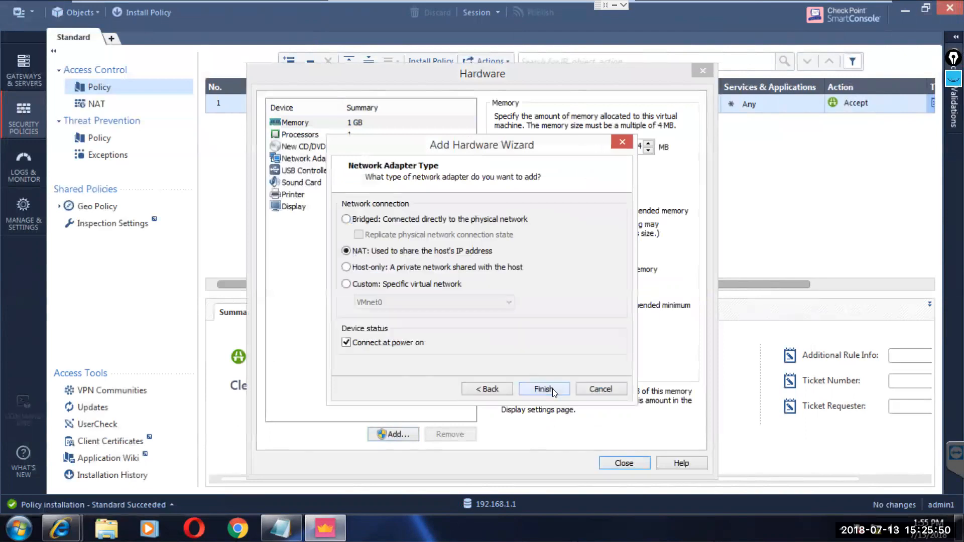
left_click(552, 389)
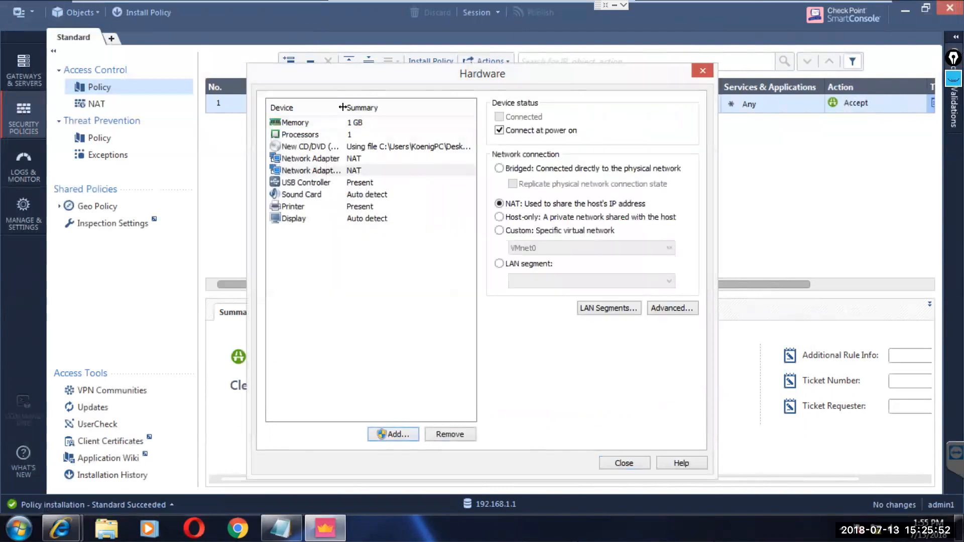
left_click_drag(343, 107, 363, 107)
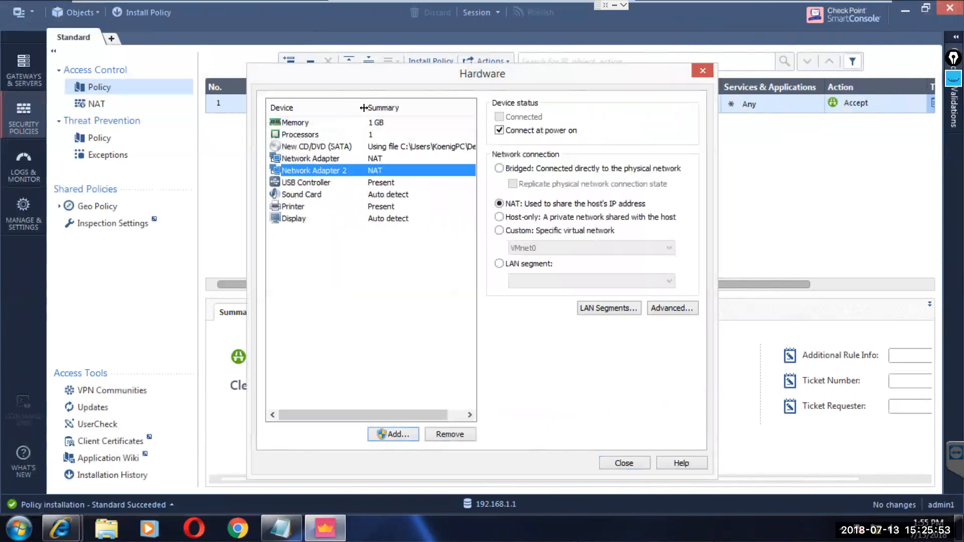
Set 2 cores per processor and 2048 MB memory, then create the SG-BR machine
left_click(358, 134)
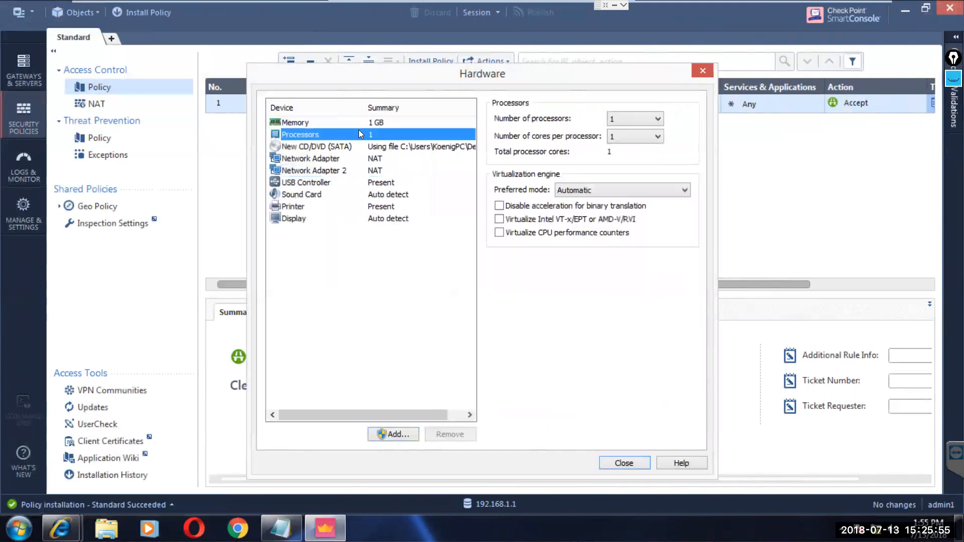
left_click(653, 136)
left_click(641, 154)
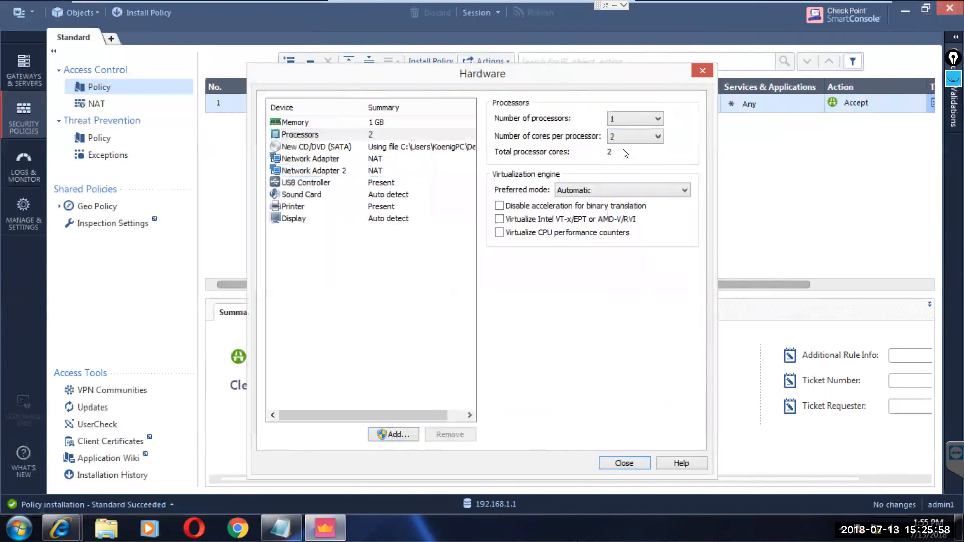
left_click(430, 123)
left_click_drag(623, 146, 661, 143)
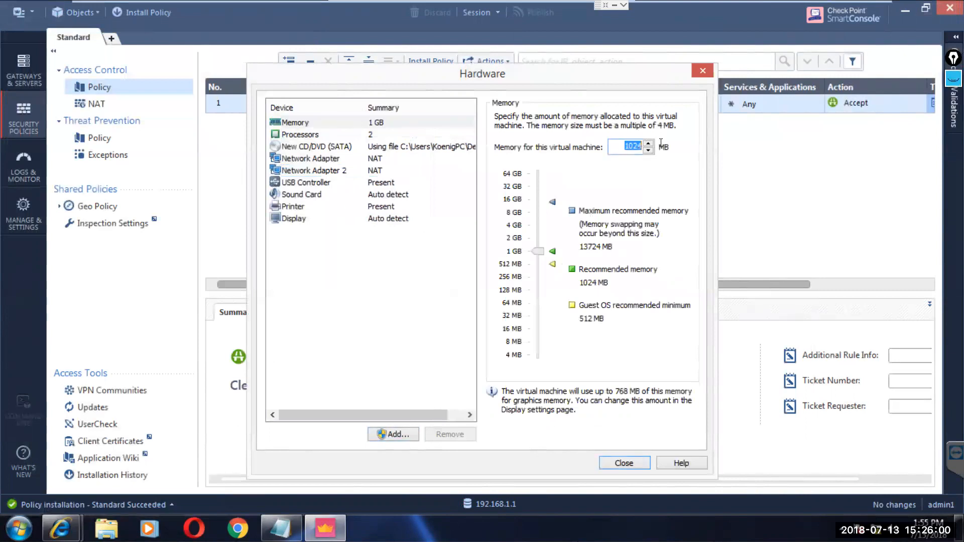
type("2048")
left_click(624, 463)
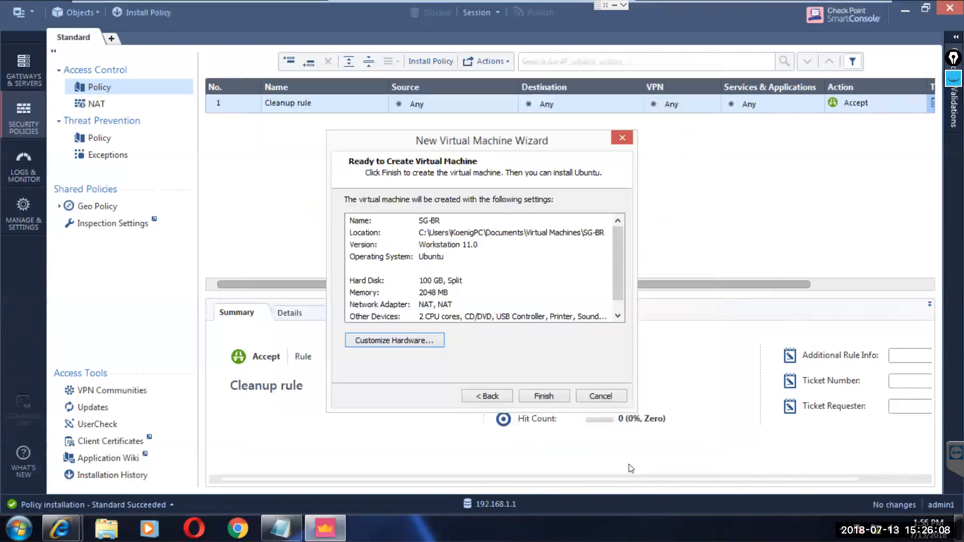
left_click(555, 396)
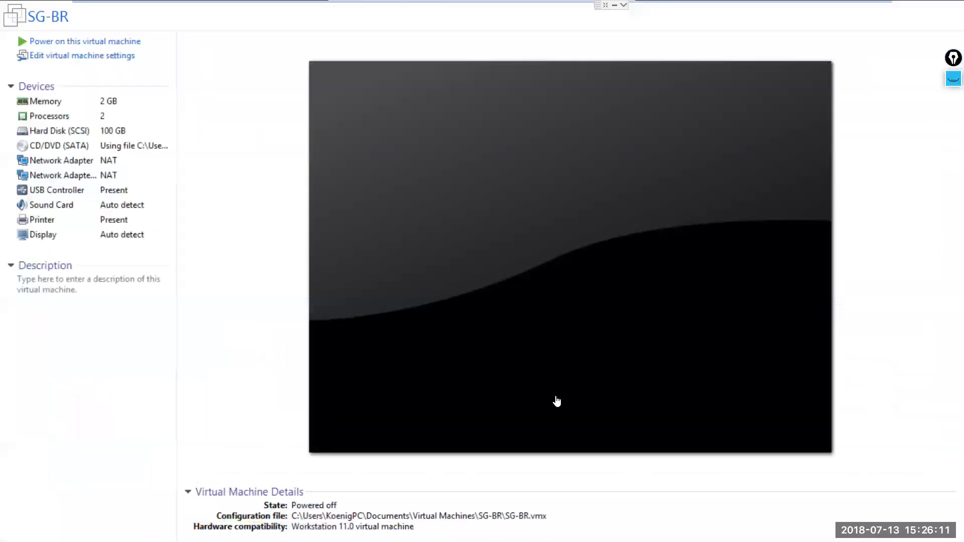
Power on SG-BR and choose Install Gaia on this system at the boot menu
left_click(97, 43)
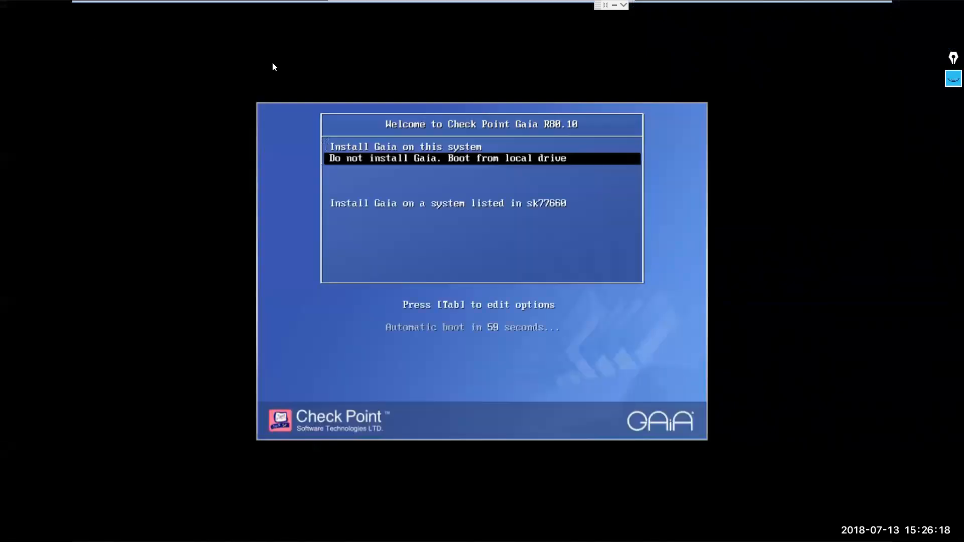
left_click(441, 190)
key("Up")
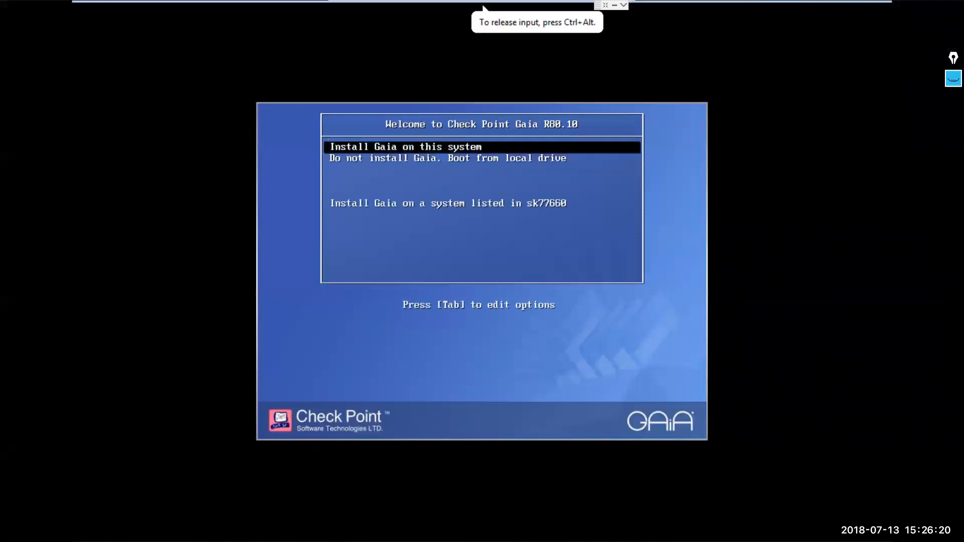
key("Return")
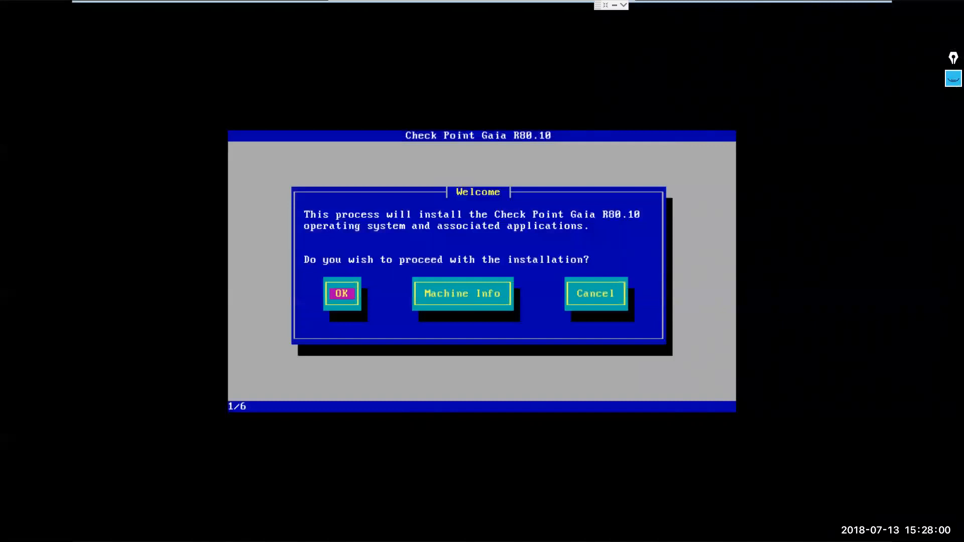
Keep the US keyboard and default partitions, then set and confirm the admin password
key("Return")
key("Tab")
key("Return")
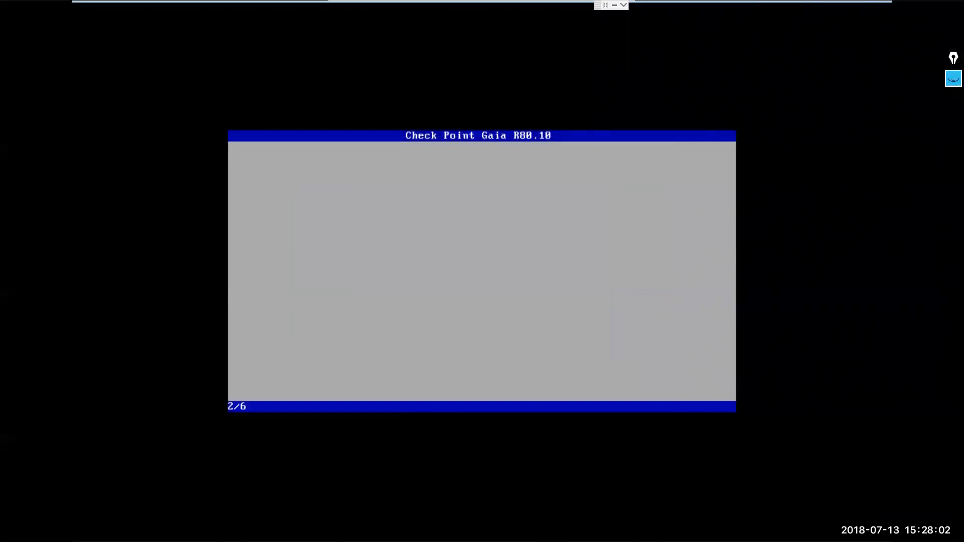
key("Return")
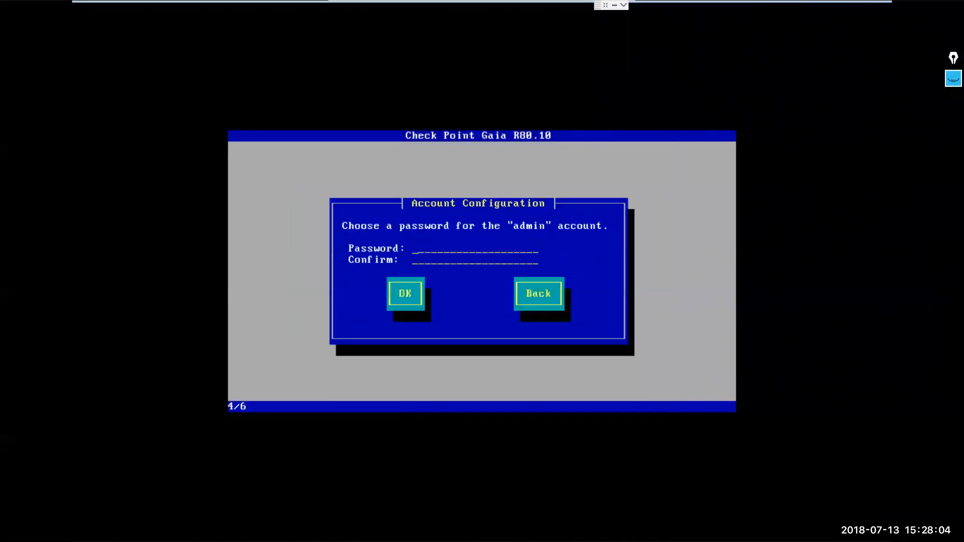
type("*********")
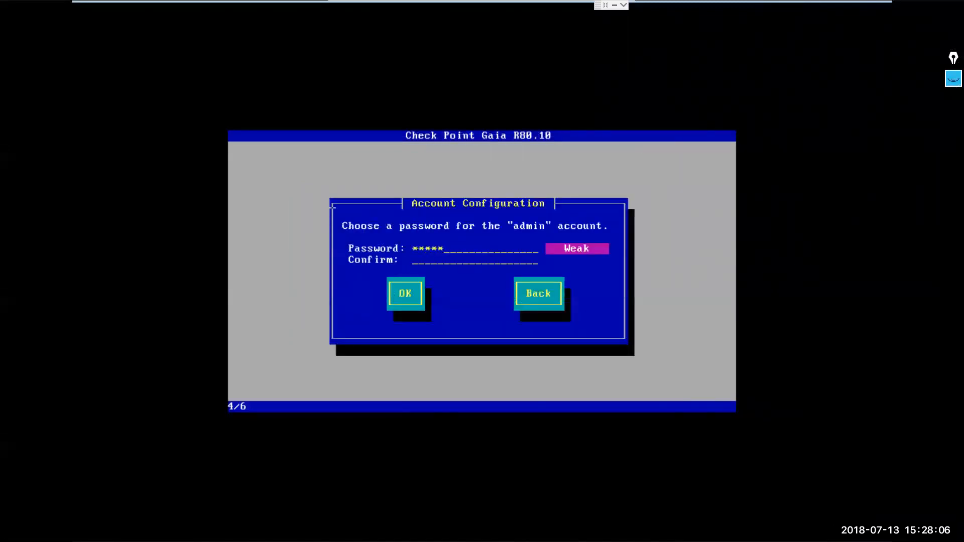
key("Tab")
type("*********")
key("Tab")
key("Return")
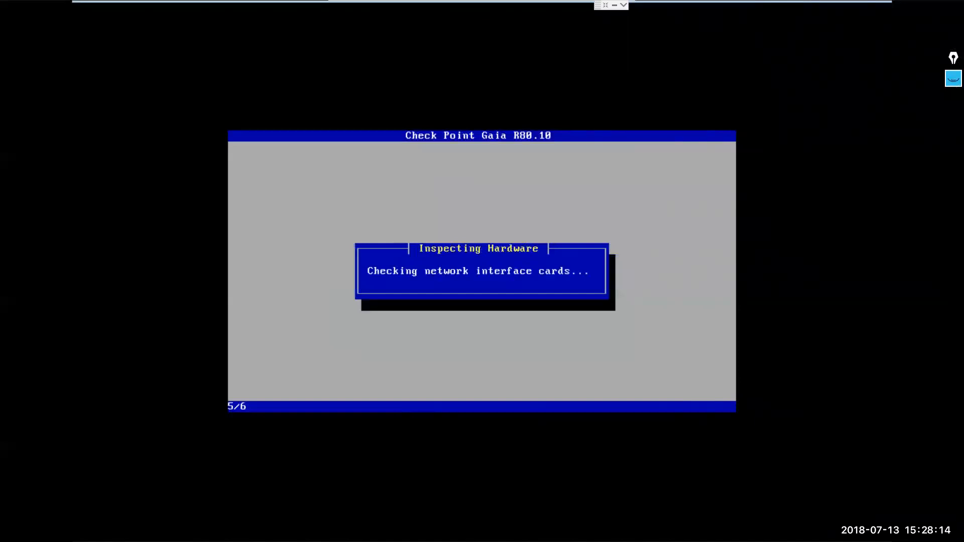
Use eth0 as management port at 192.168.3.254 with no default gateway, and accept drive formatting
key("Tab")
key("Tab")
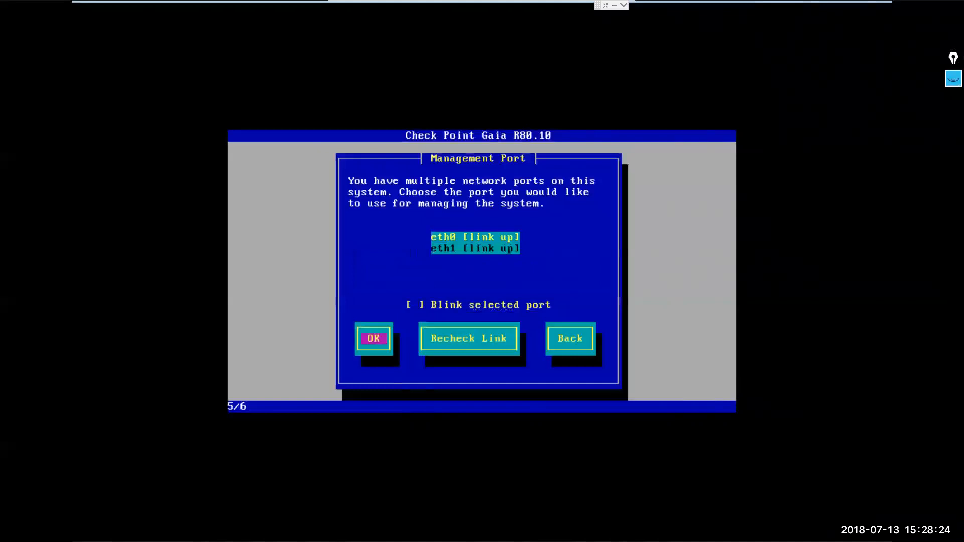
key("Return")
key("BackSpace")
key("BackSpace")
key("BackSpace")
type("3.254")
key("Tab")
key("Tab")
key("BackSpace")
key("BackSpace")
key("BackSpace")
key("BackSpace")
key("BackSpace")
key("BackSpace")
key("BackSpace")
key("BackSpace")
key("BackSpace")
key("BackSpace")
key("BackSpace")
key("BackSpace")
key("BackSpace")
key("Tab")
key("Tab")
key("Return")
key("Tab")
key("Return")
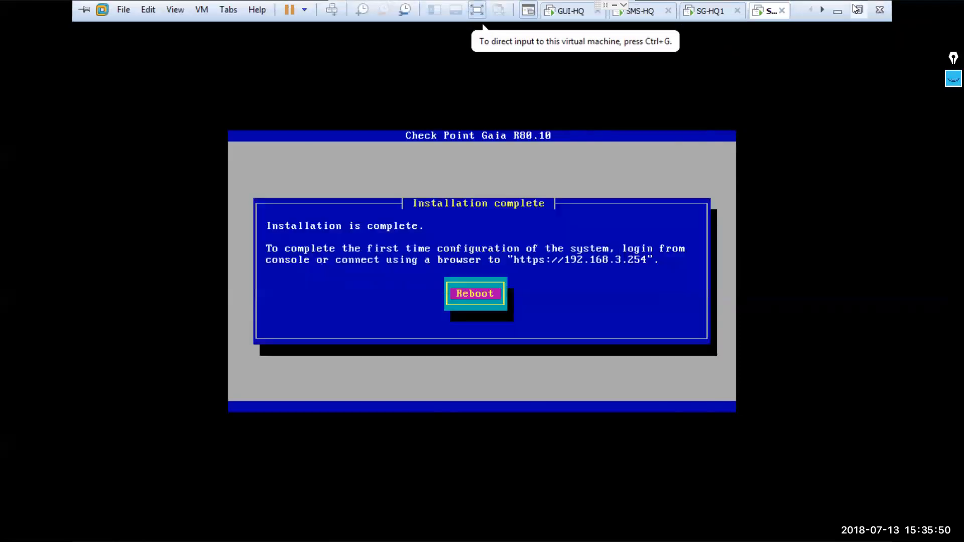
Reboot the freshly installed Gaia gateway and bring SG-BR's console up full screen
left_click(486, 303)
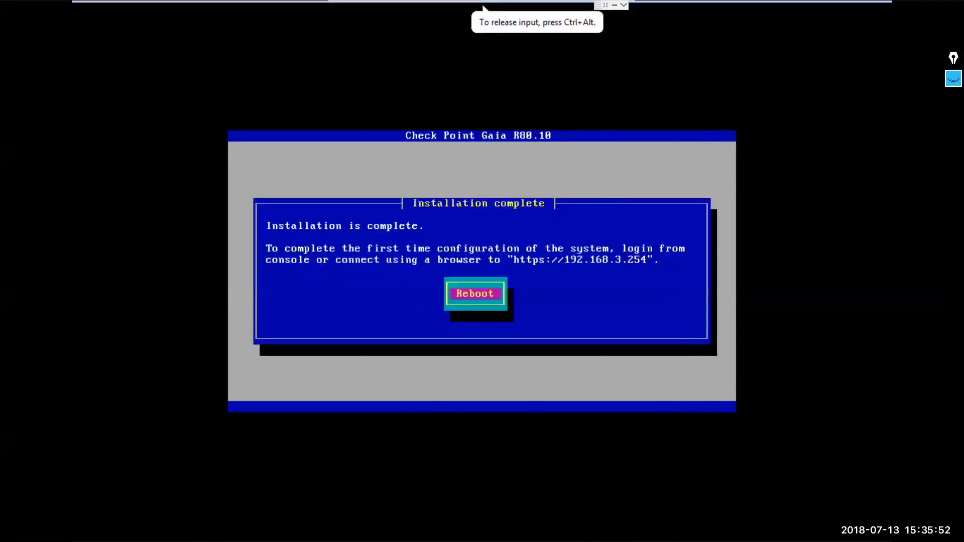
key("Return")
mouse_move(836, 5)
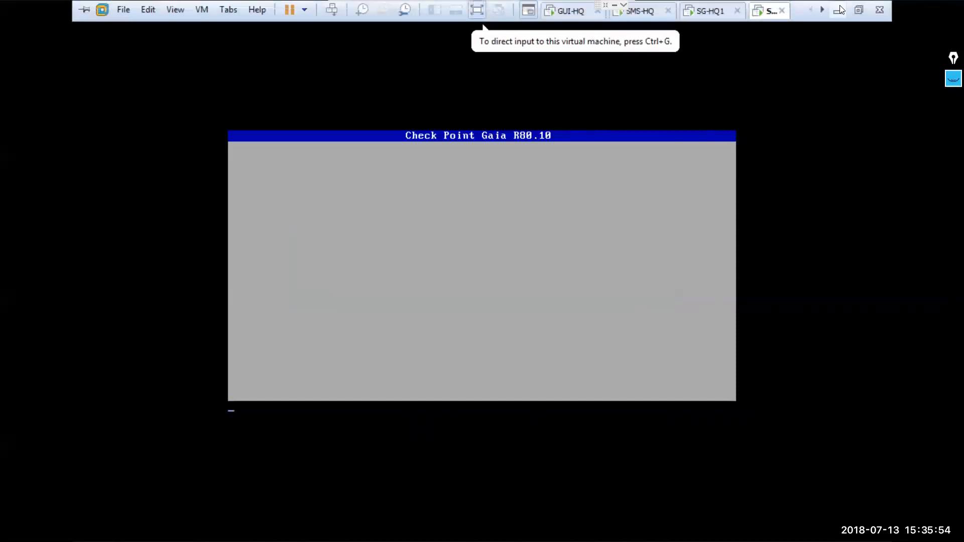
left_click(837, 10)
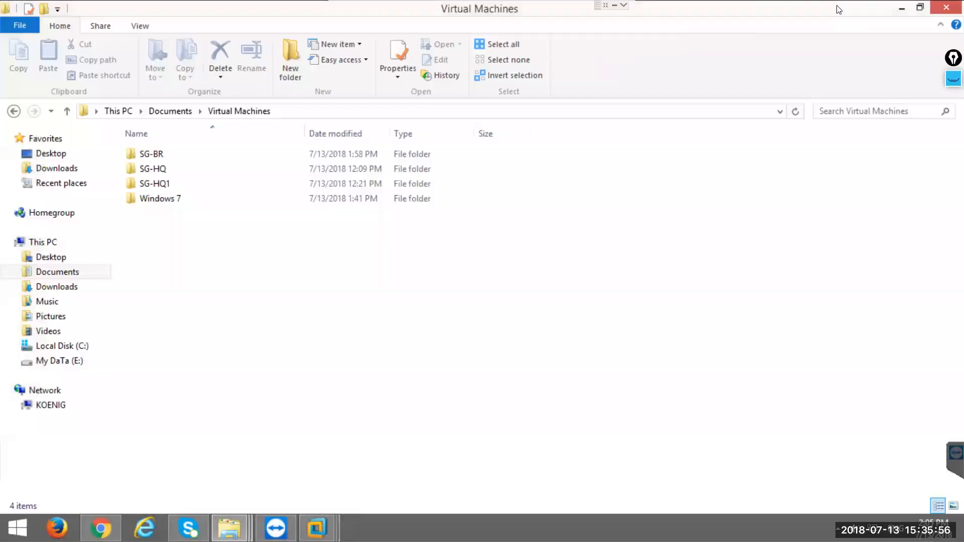
left_click(317, 528)
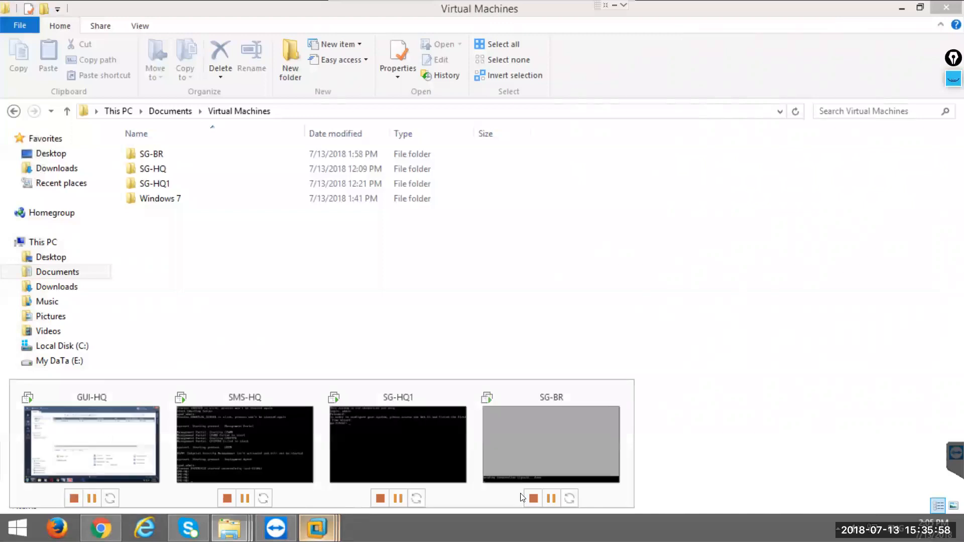
left_click(558, 437)
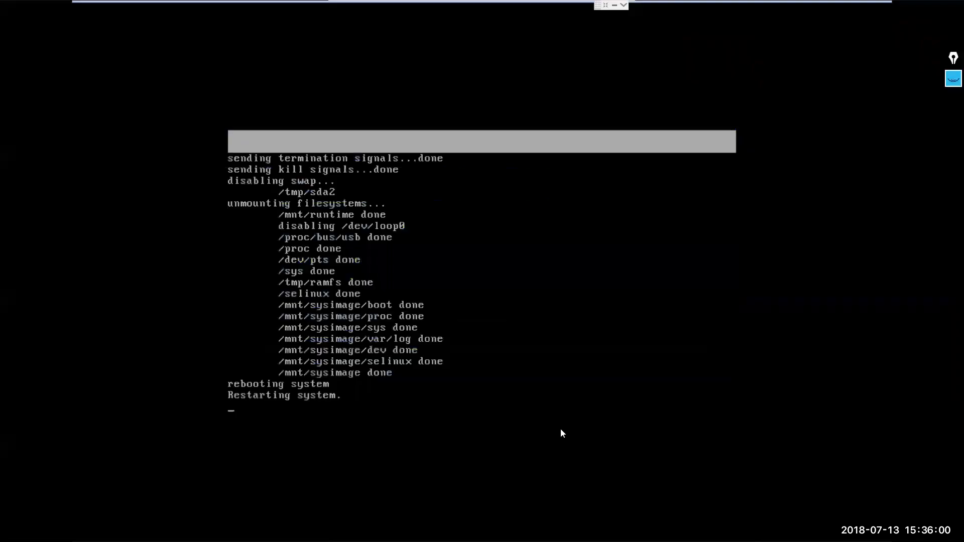
Underline the Br-GUI address 192.168.3.10 on the network diagram, then hide the annotations
left_click(953, 79)
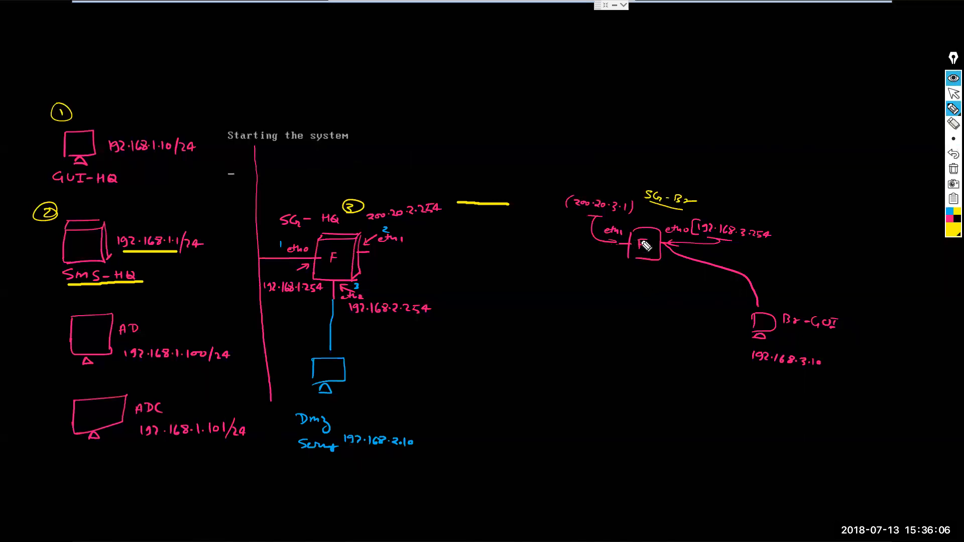
left_click_drag(758, 369, 828, 379)
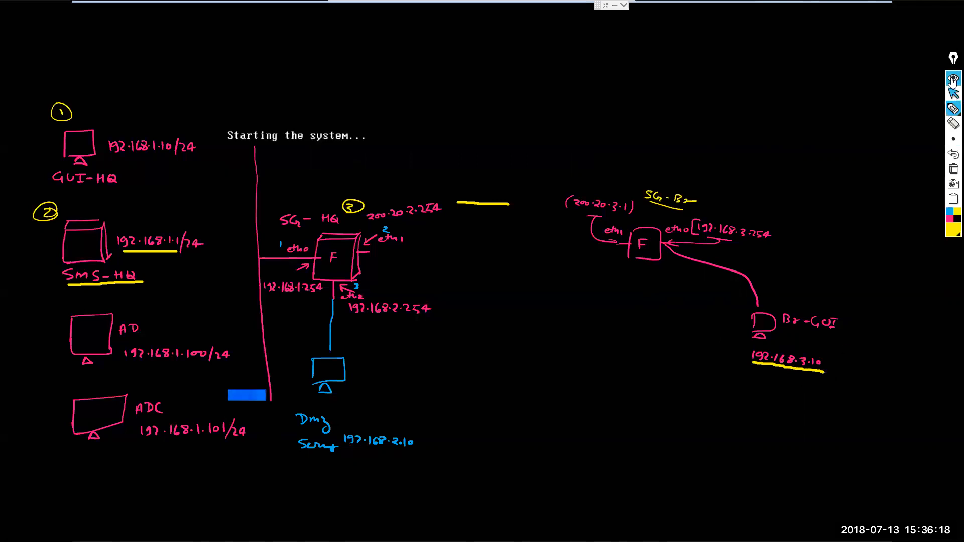
left_click(953, 79)
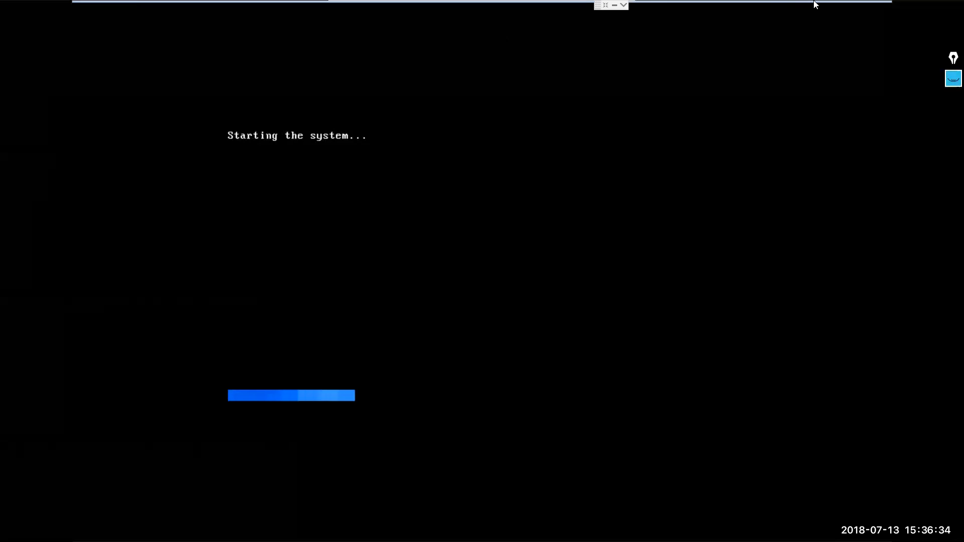
Exit full screen and return to the windowed VMware Workstation showing GUI-HQ
mouse_move(870, 5)
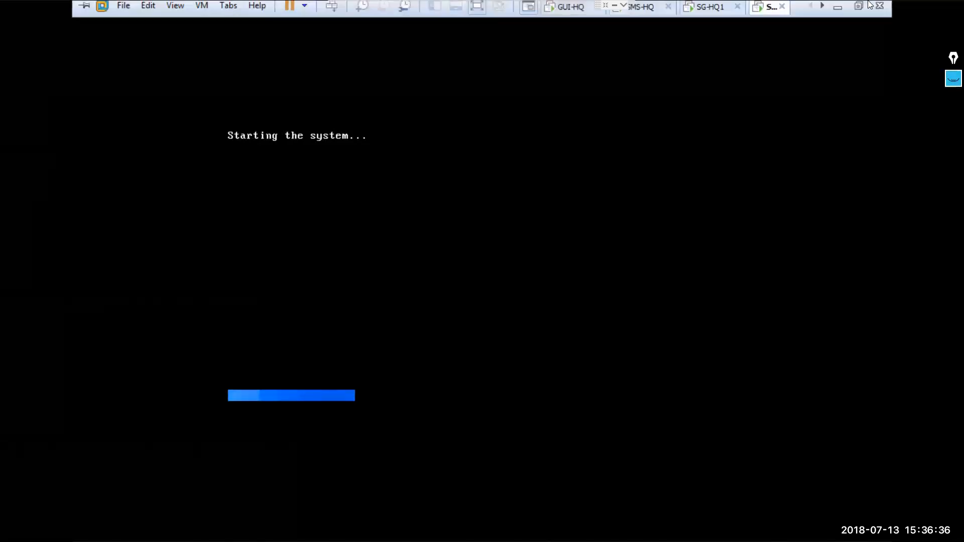
left_click(859, 6)
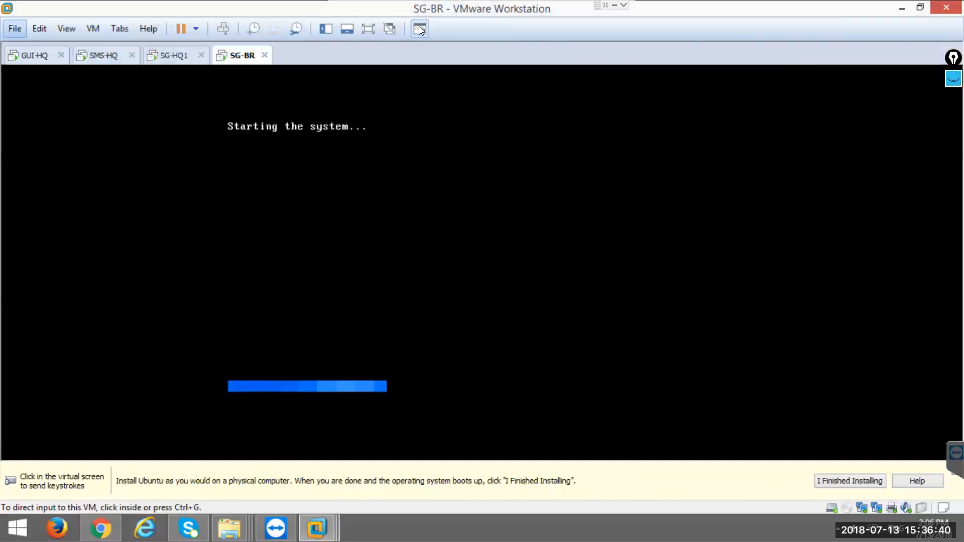
left_click(902, 8)
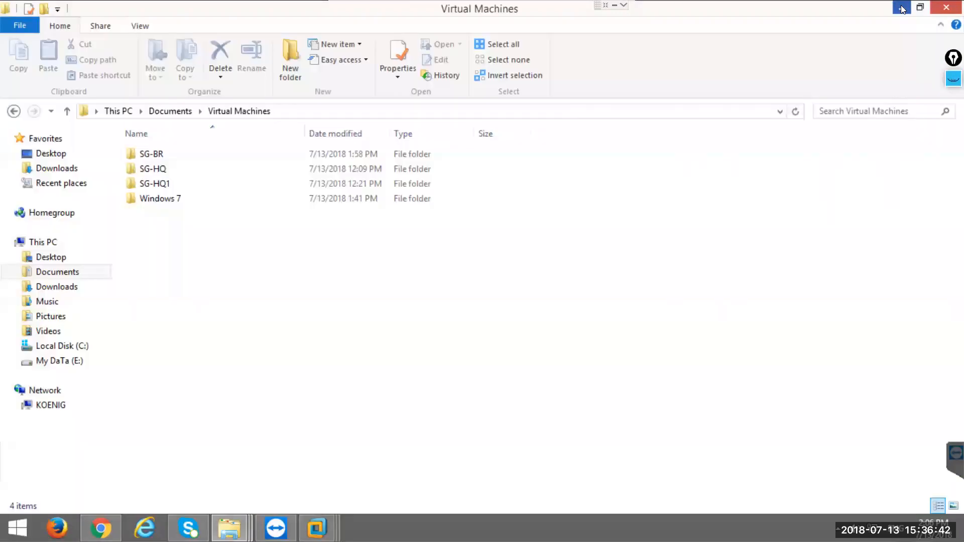
left_click(902, 8)
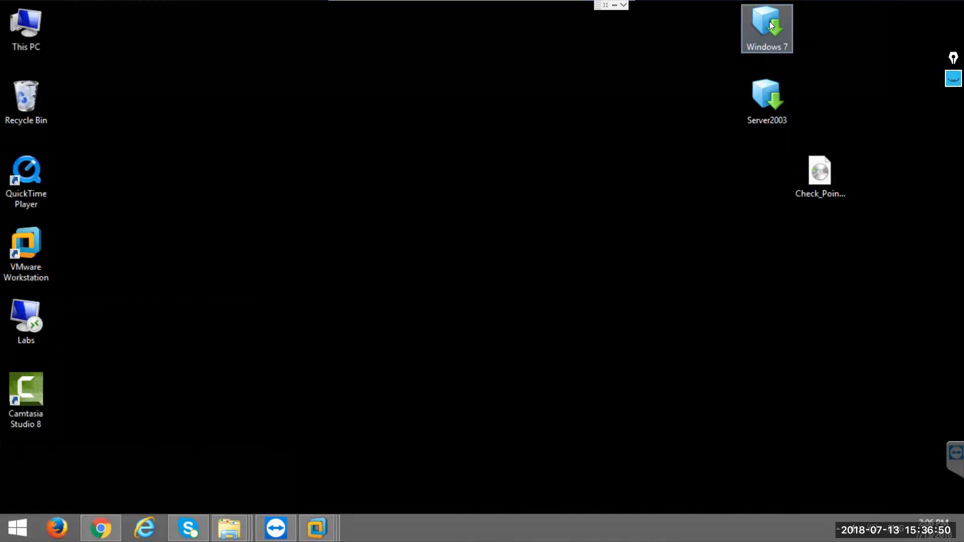
mouse_move(317, 527)
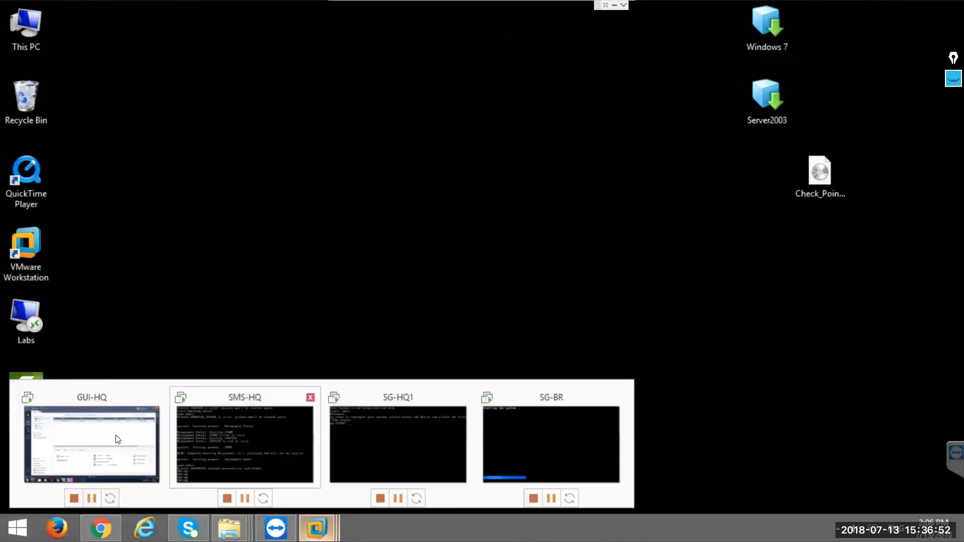
left_click(98, 400)
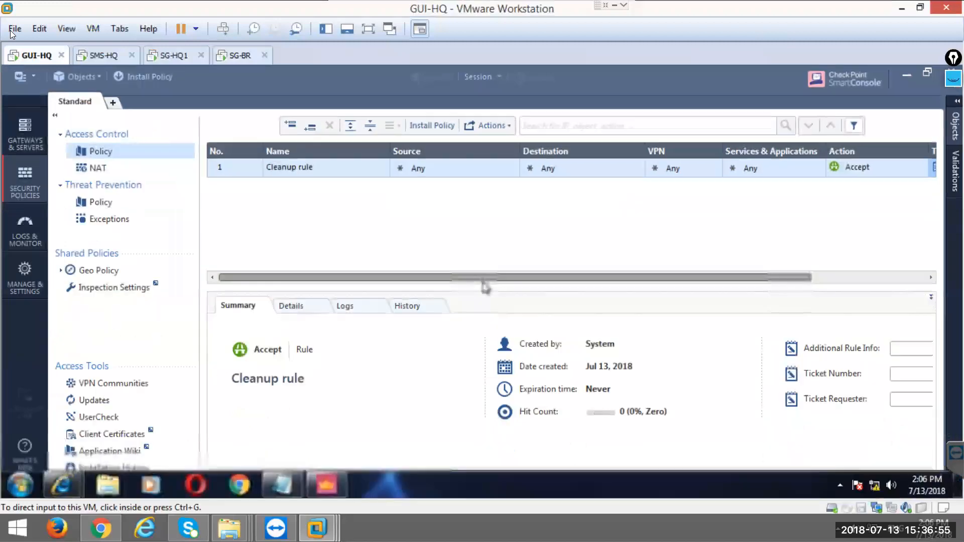
Import the Windows 7 appliance renamed GUI-BR, then go back to the SG-BR console tab
left_click(13, 32)
left_click(31, 78)
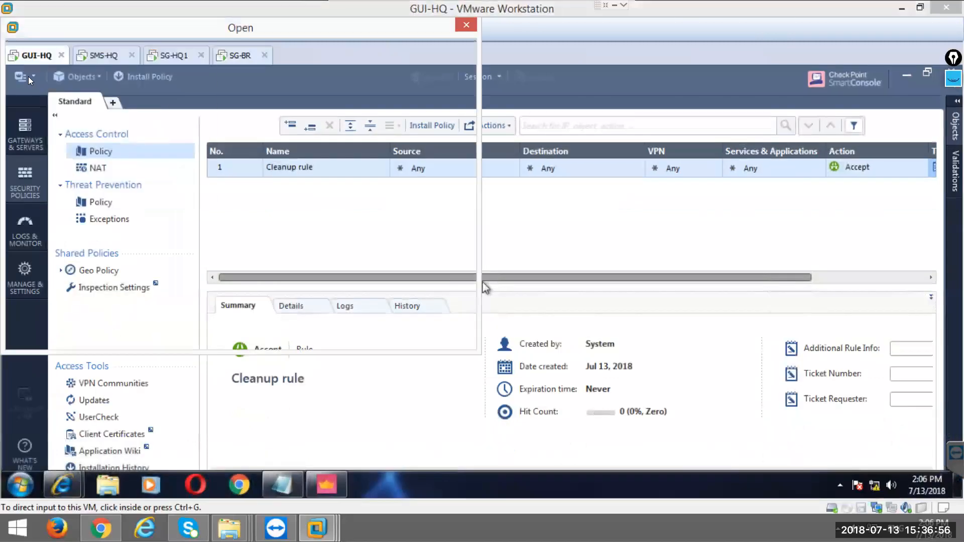
double_click(178, 138)
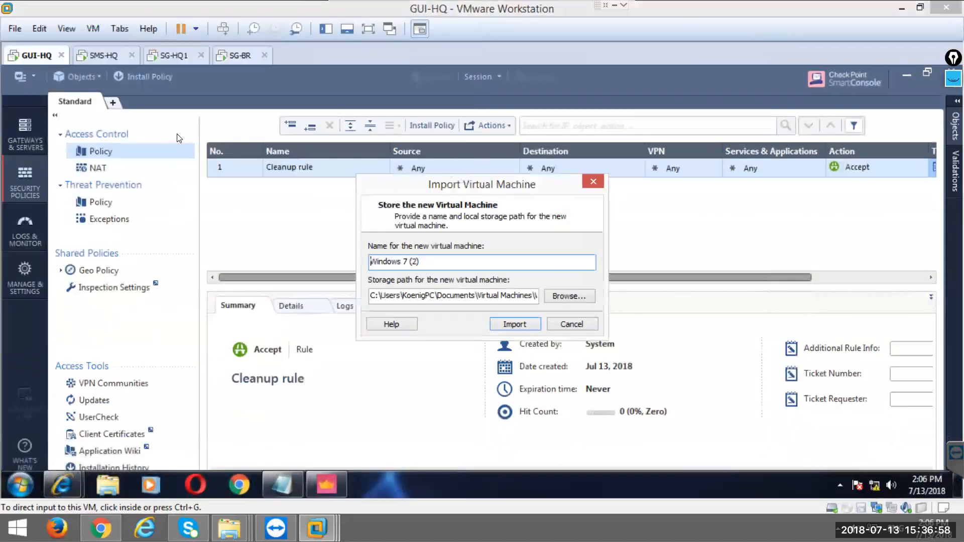
left_click_drag(424, 260, 370, 261)
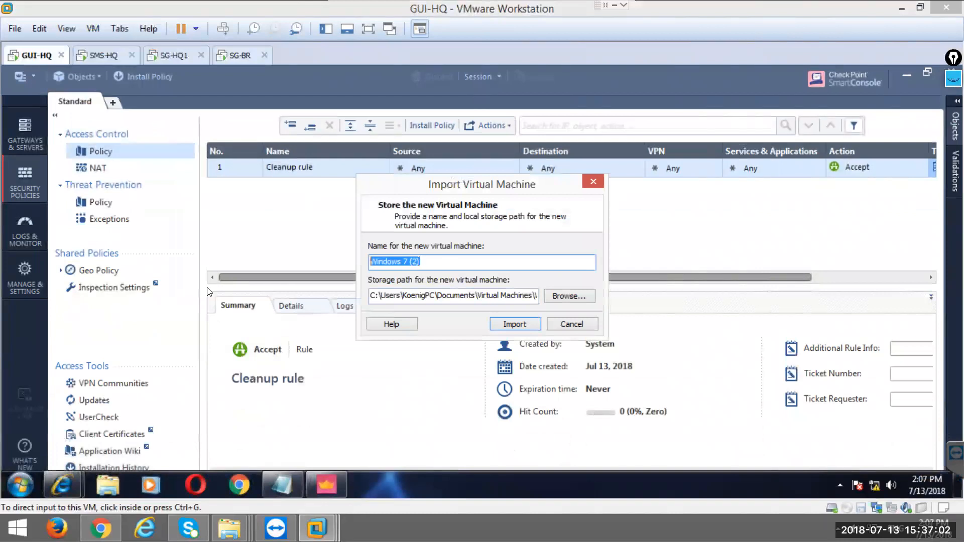
type("GUI")
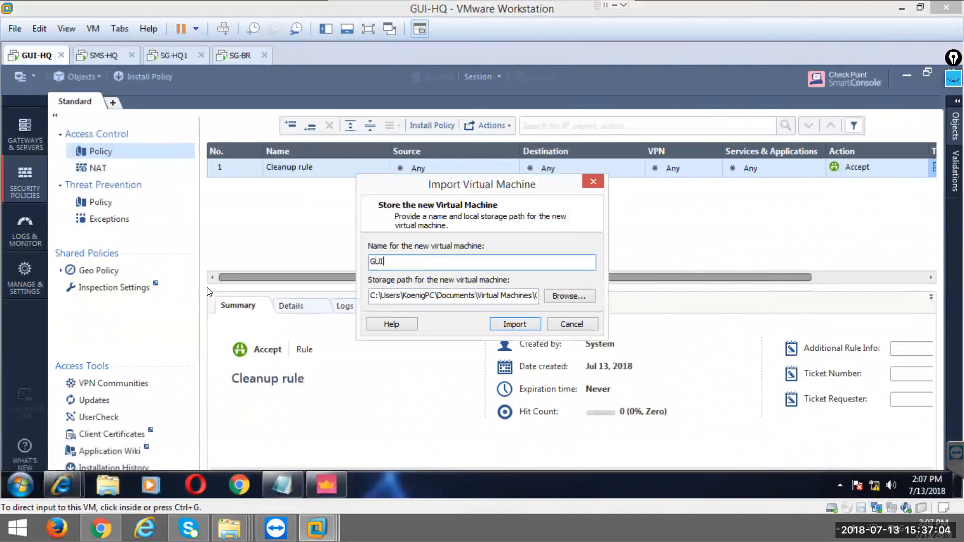
type("-BR")
left_click(514, 324)
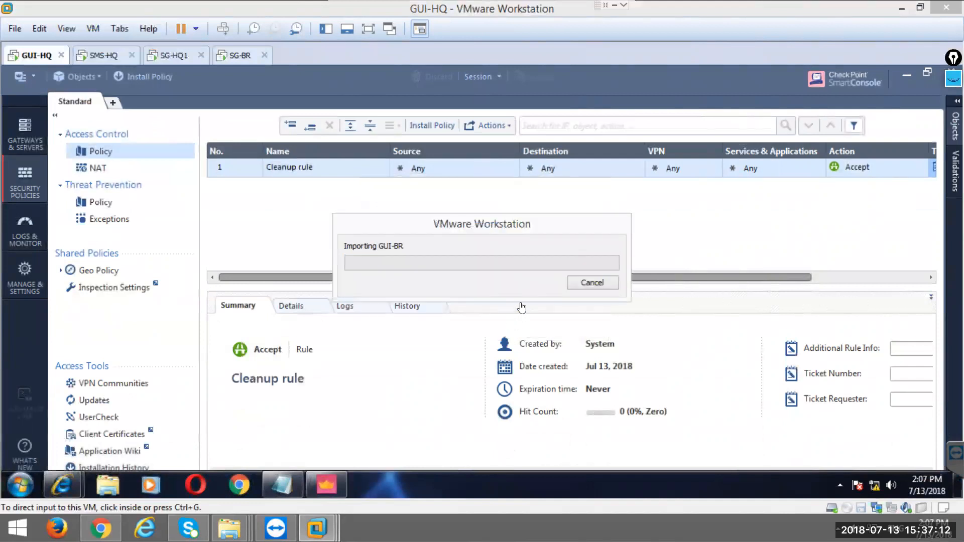
left_click(234, 56)
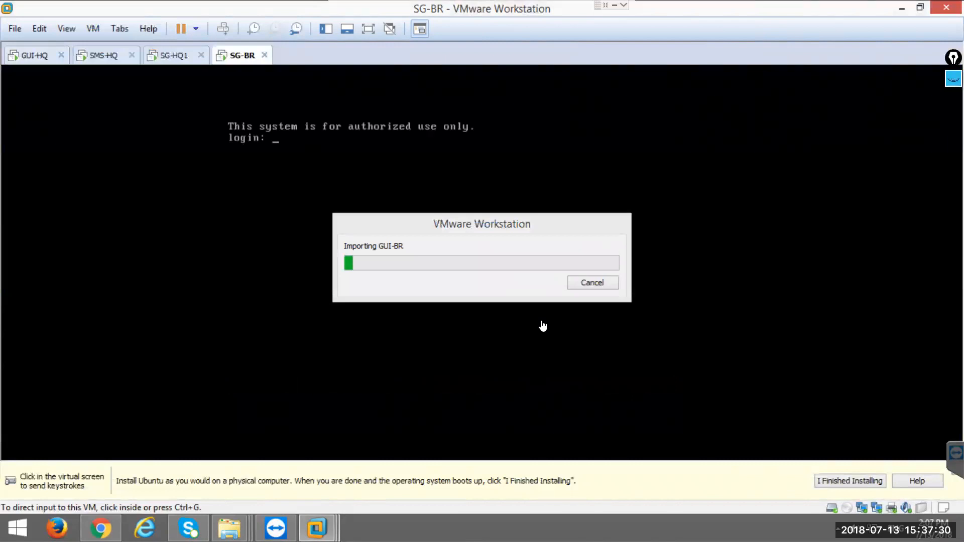
Enter the user name admin at the SG-BR console login prompt
left_click(301, 141)
type("ad")
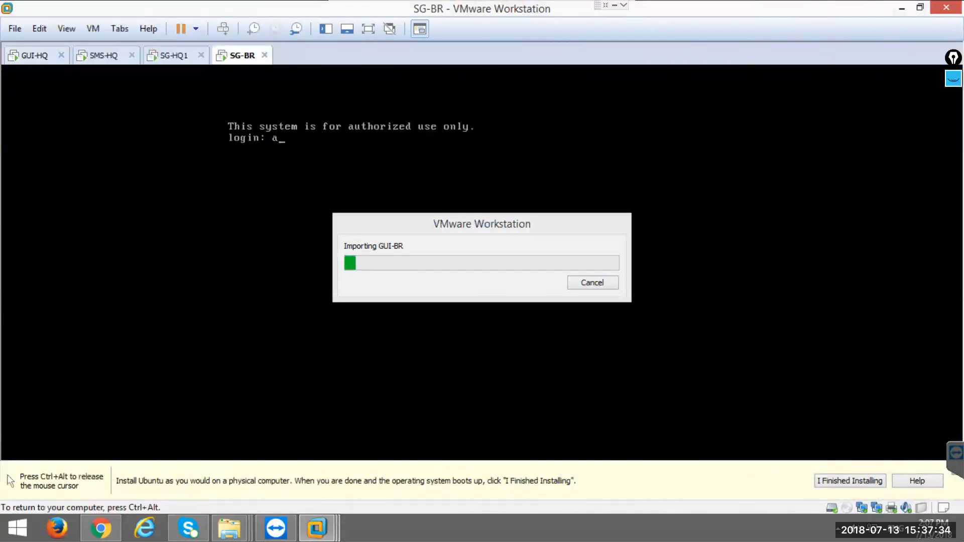
type("min")
key("Return")
key("Return")
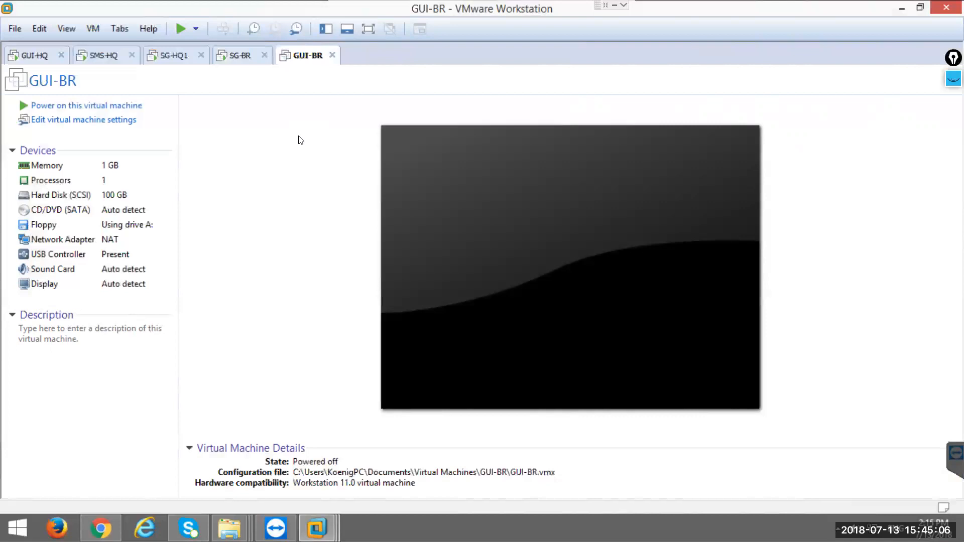
Power on the GUI-BR virtual machine from its summary page
left_click(108, 106)
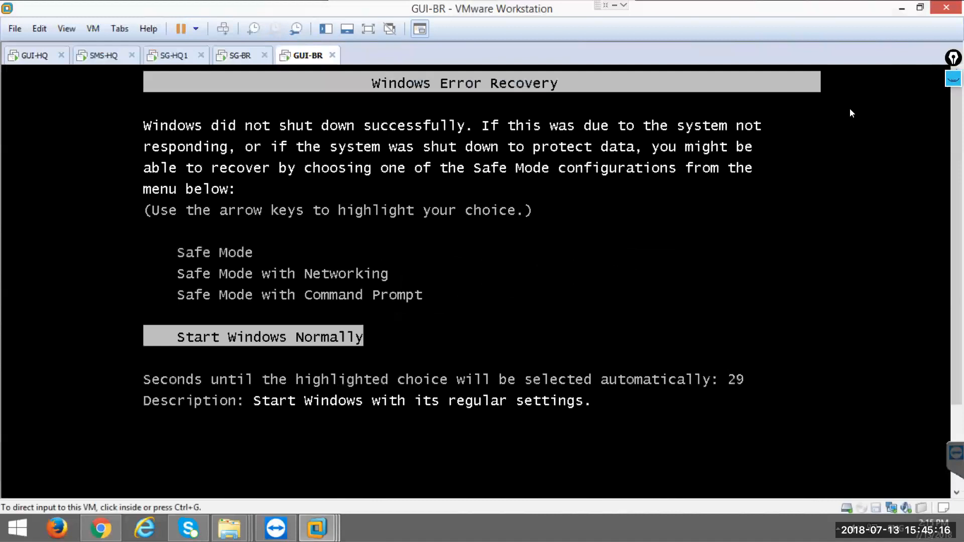
Boot GUI-BR with 'Start Windows Normally' to its desktop, then release input to the host
left_click(299, 345)
key("Return")
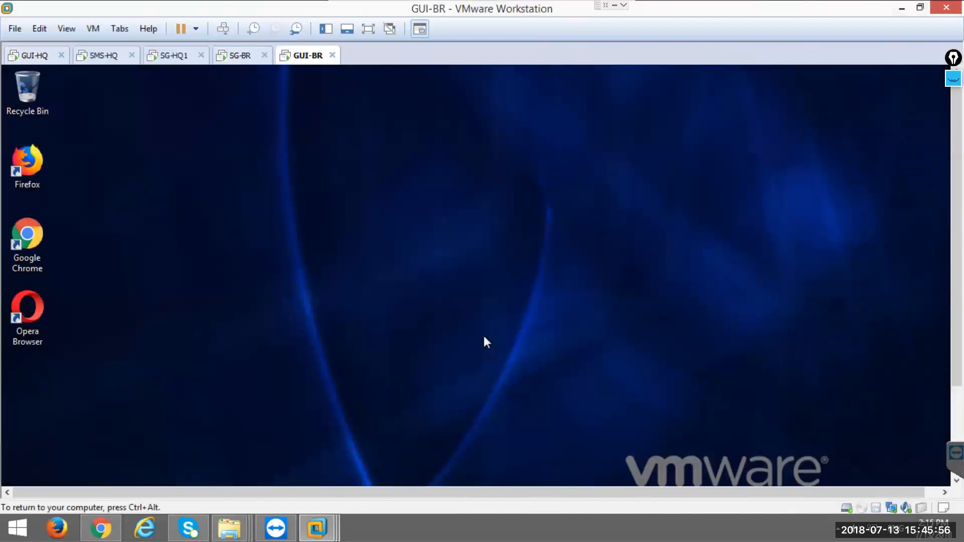
key("ctrl+alt")
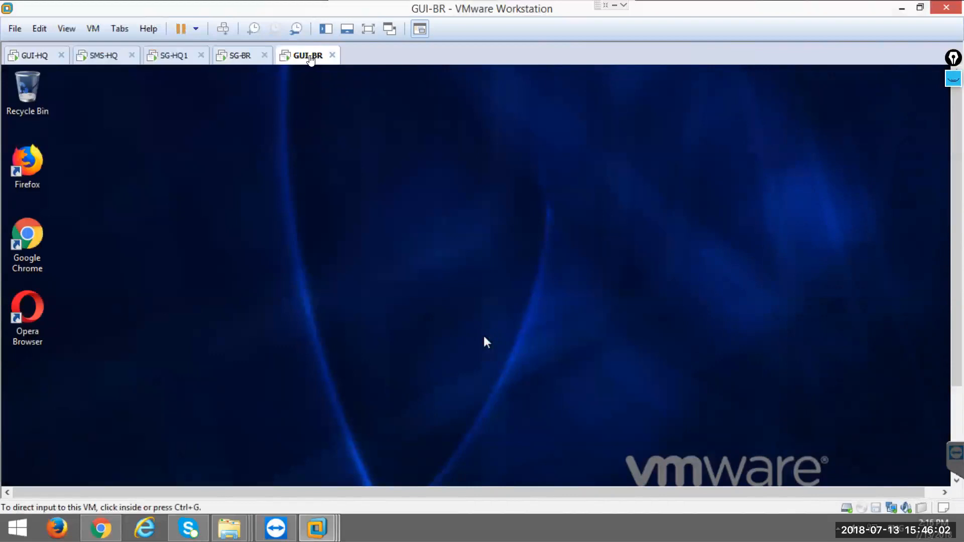
Fit the guest display to the window and set Network 2 as a Work network
left_click(70, 31)
mouse_move(113, 156)
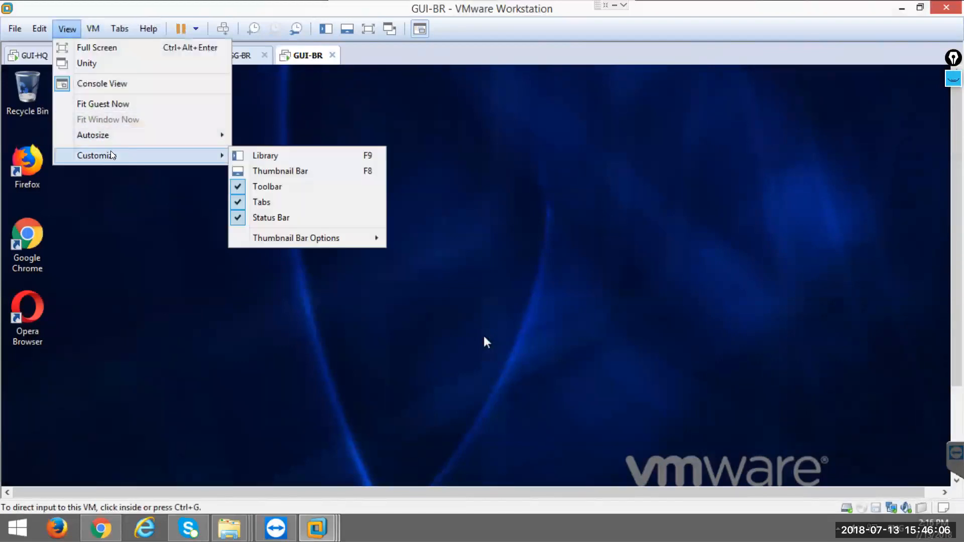
left_click(133, 104)
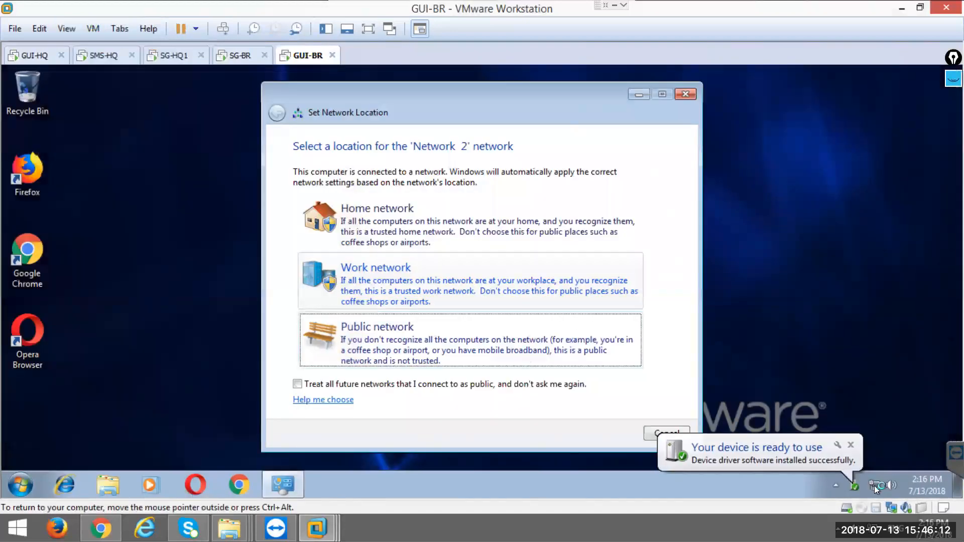
left_click(432, 282)
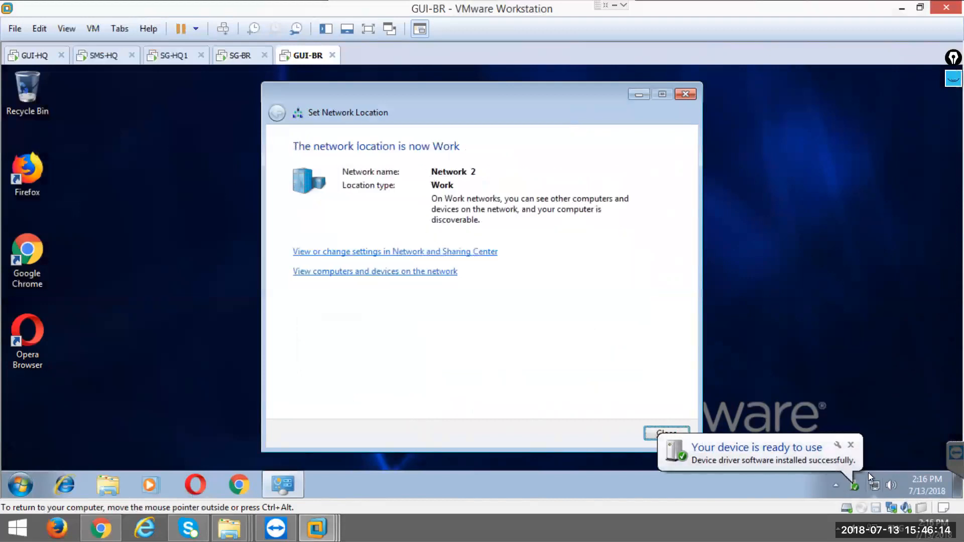
Open the Network and Sharing Center and show Local Area Connection 2's status
left_click(875, 489)
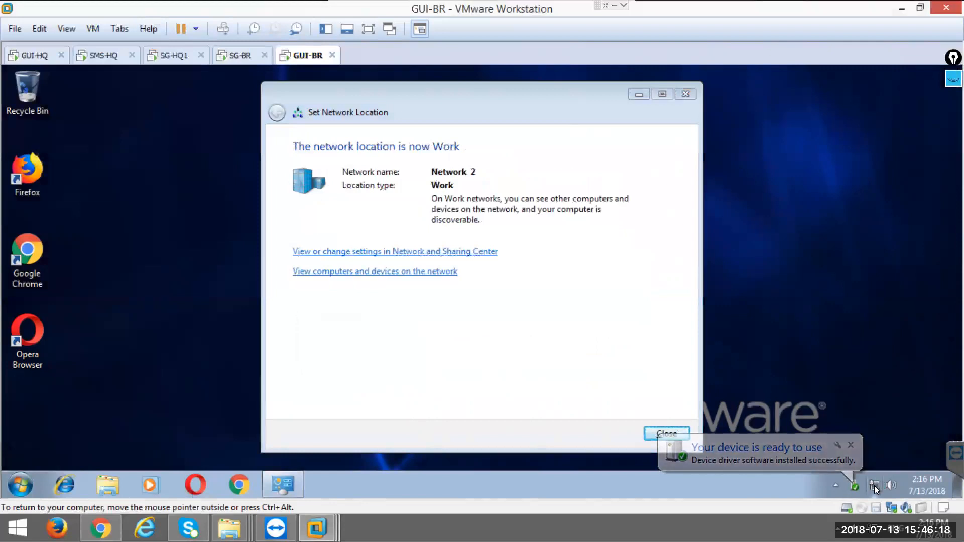
right_click(874, 486)
left_click(856, 475)
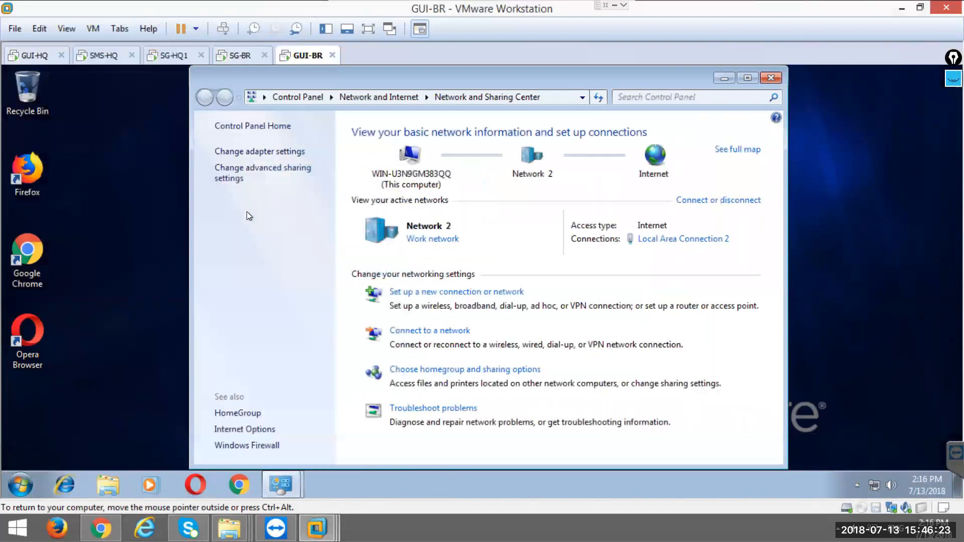
left_click(683, 241)
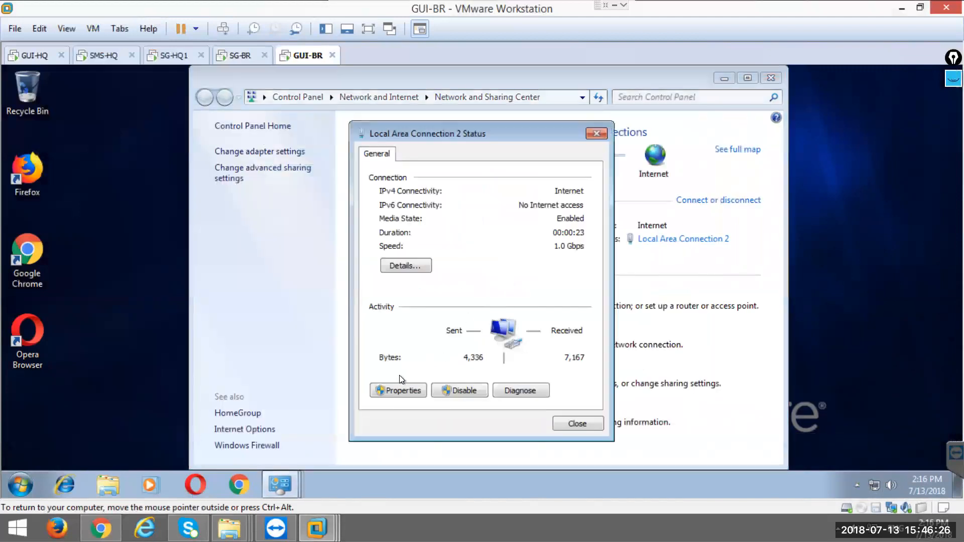
Give IPv4 static IP 192.168.3.10, mask 255.255.255.0, gateway 192.168.3.254, DNS 8.8.8.8
left_click(398, 390)
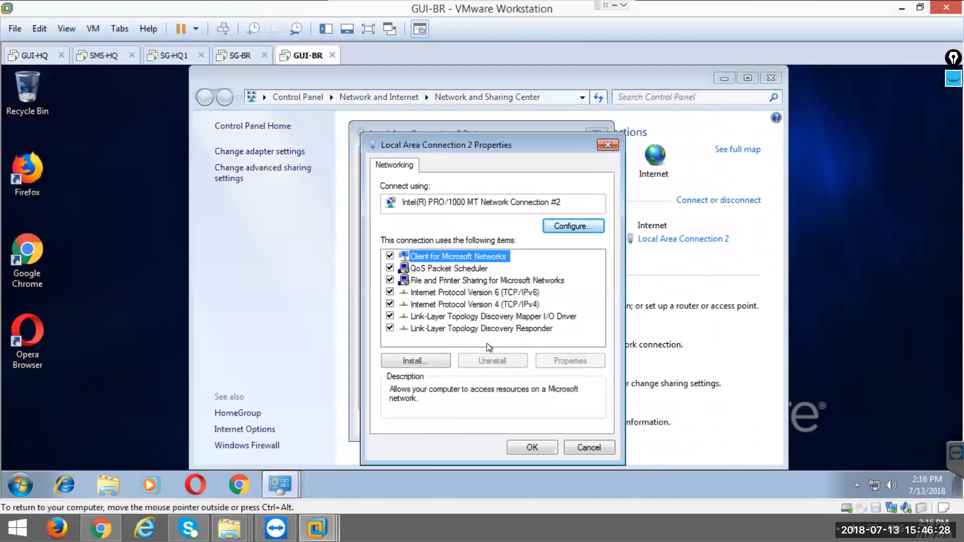
left_click(519, 304)
left_click(576, 362)
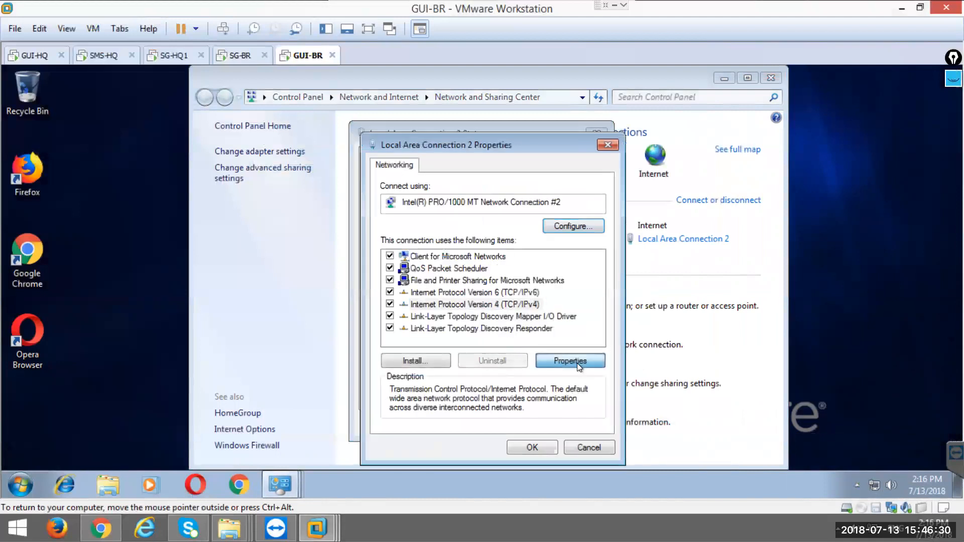
left_click(500, 255)
left_click(544, 269)
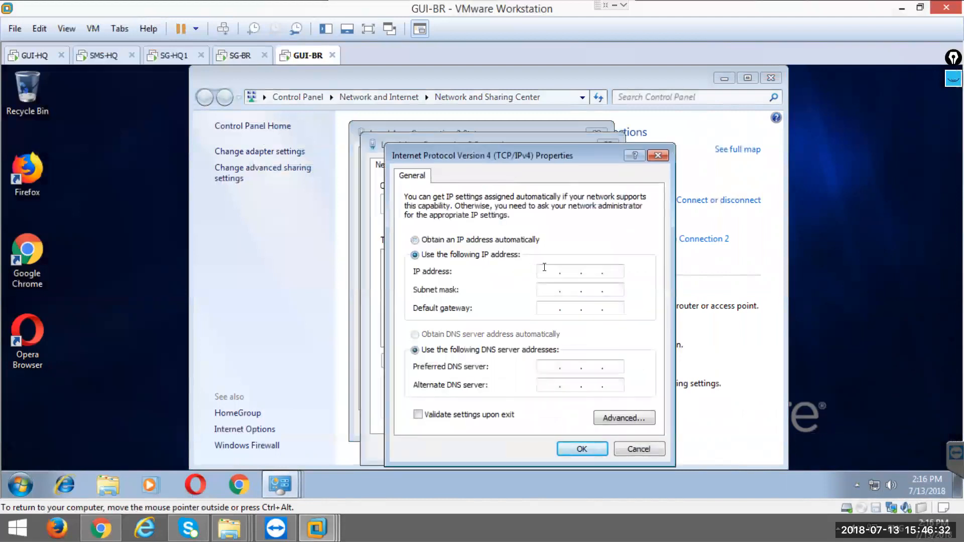
type("192 . 168 . 3 . 10")
key("Tab")
key("Tab")
type("192 . 168 . 2")
key("BackSpace")
type("3.254")
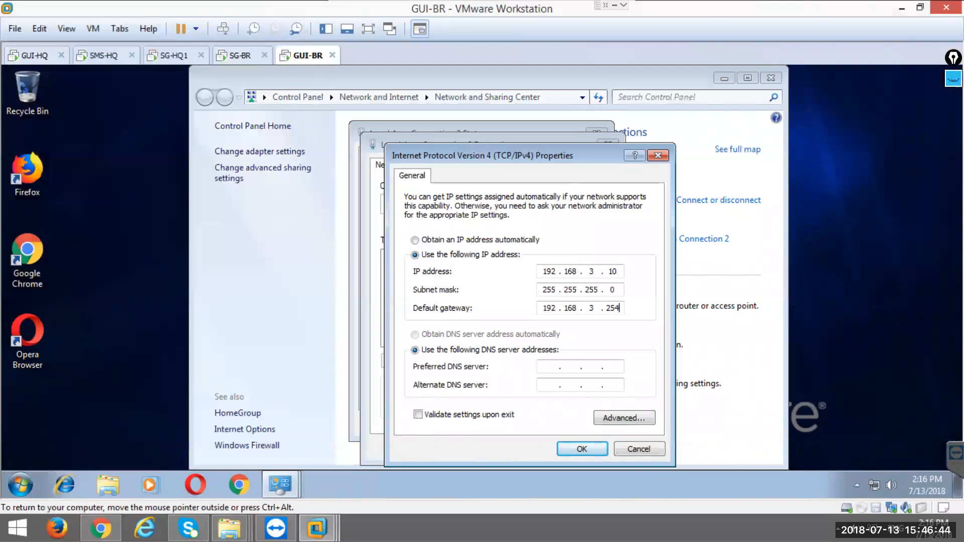
key("Tab")
key("Tab")
type("8.8.8.8")
Confirm the IPv4 settings, close the network dialogs, and choose Restart Later
left_click(585, 448)
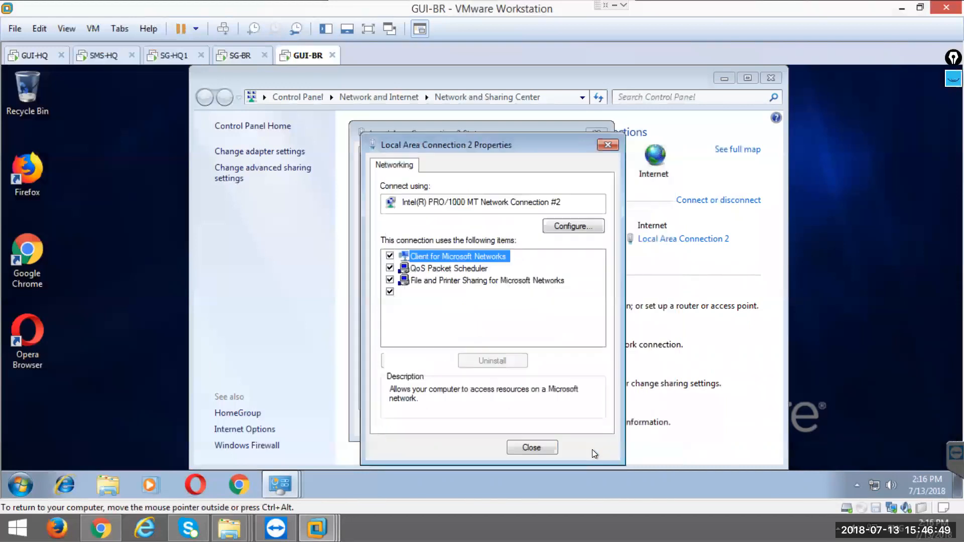
left_click(529, 448)
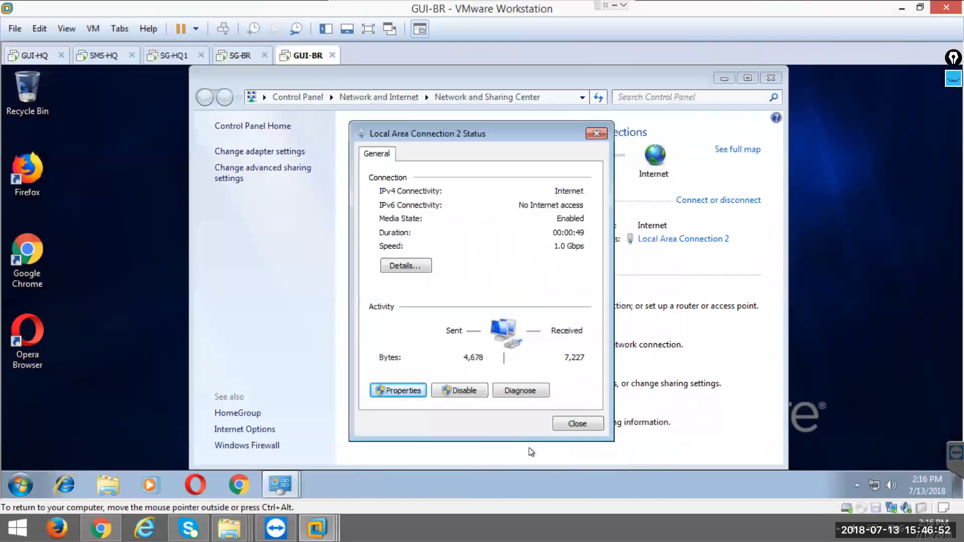
left_click(583, 424)
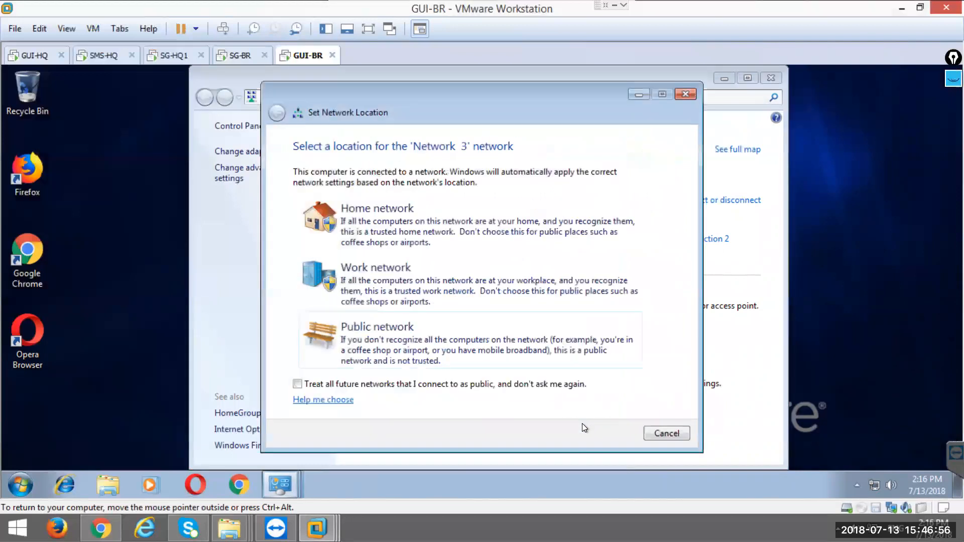
left_click(677, 432)
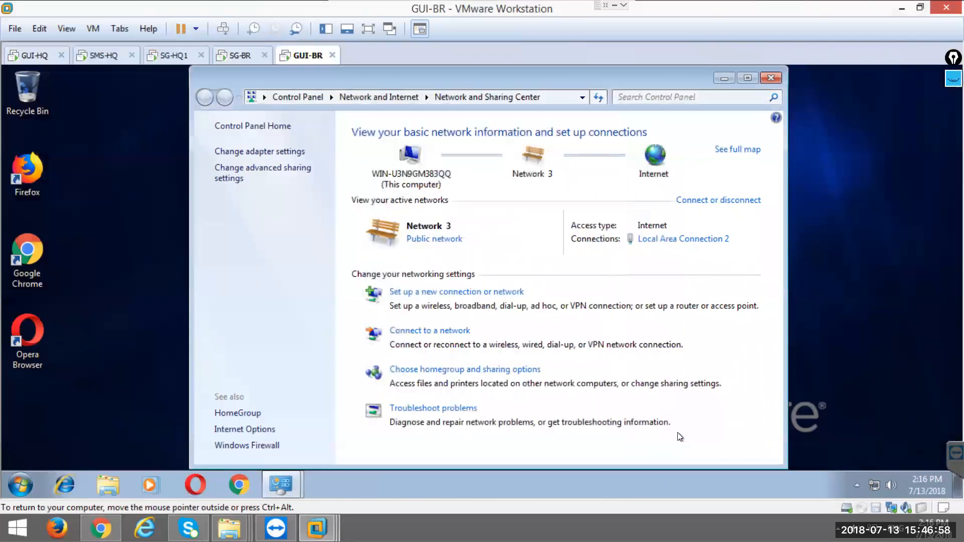
left_click(775, 82)
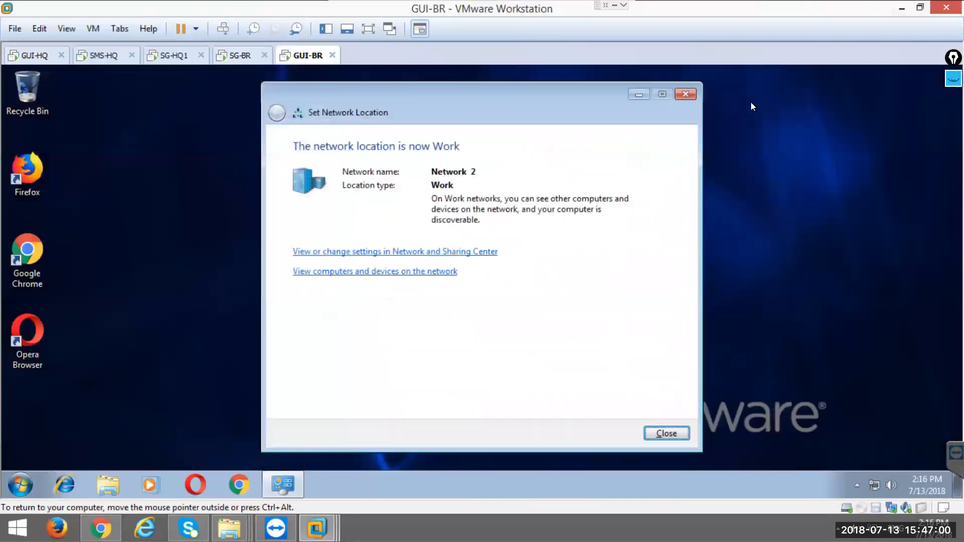
left_click(691, 95)
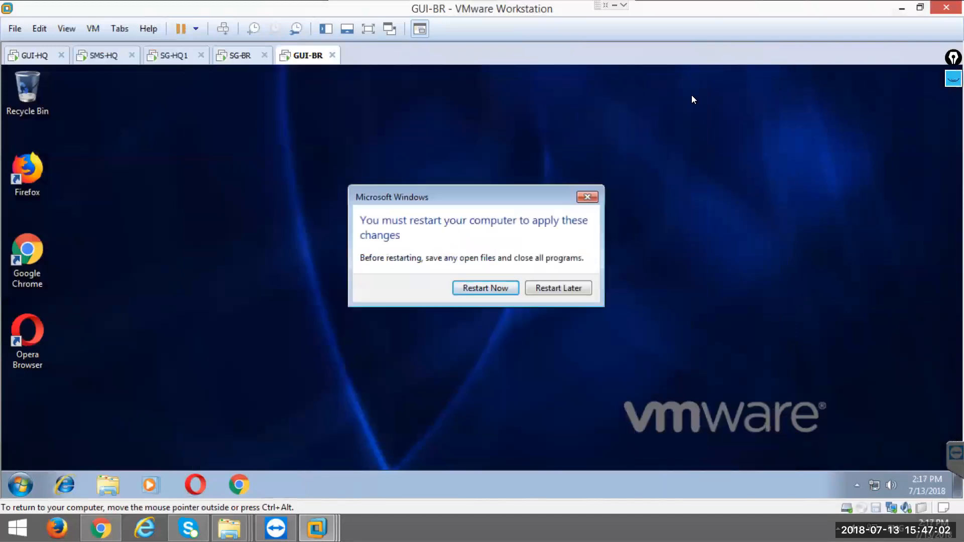
left_click(571, 292)
left_click(245, 57)
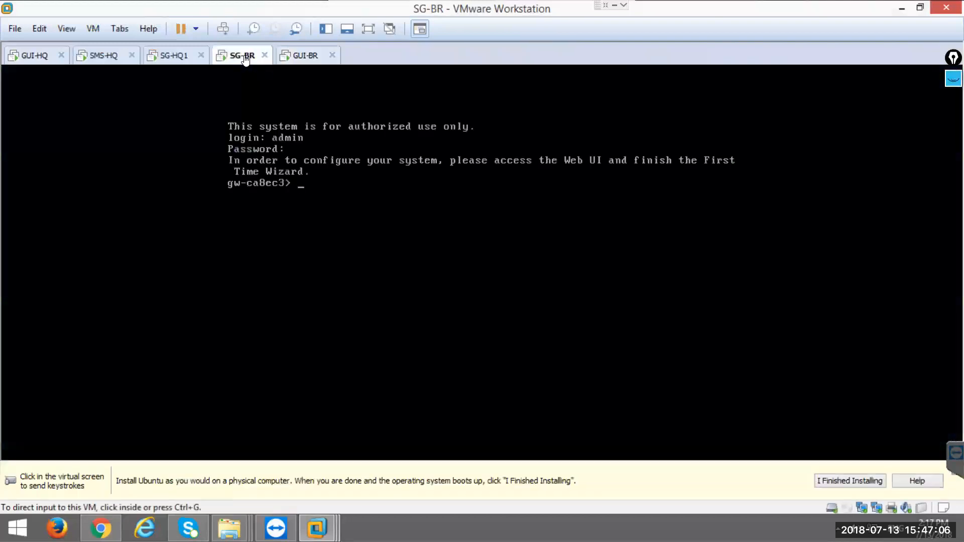
Check SG-BR's first network adapter connection type in its virtual machine settings
right_click(245, 57)
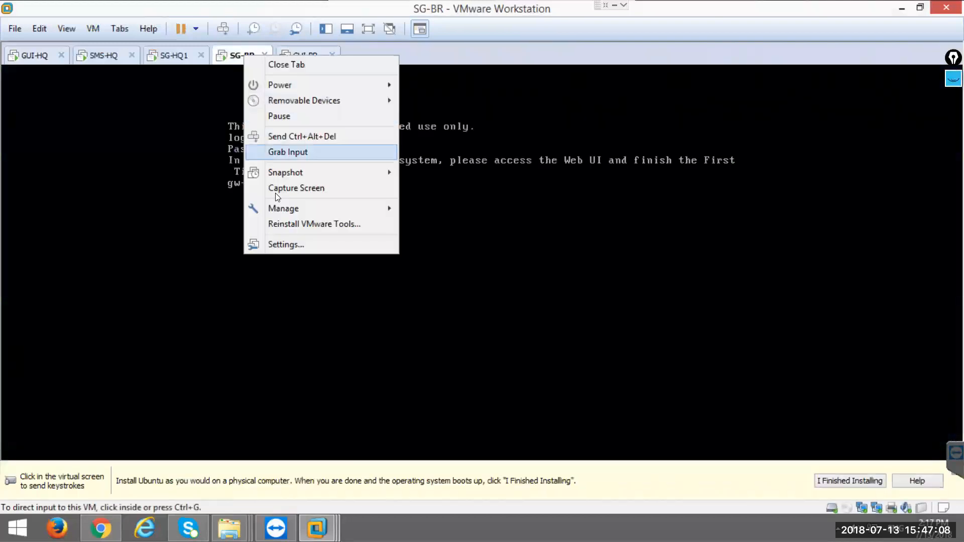
left_click(288, 245)
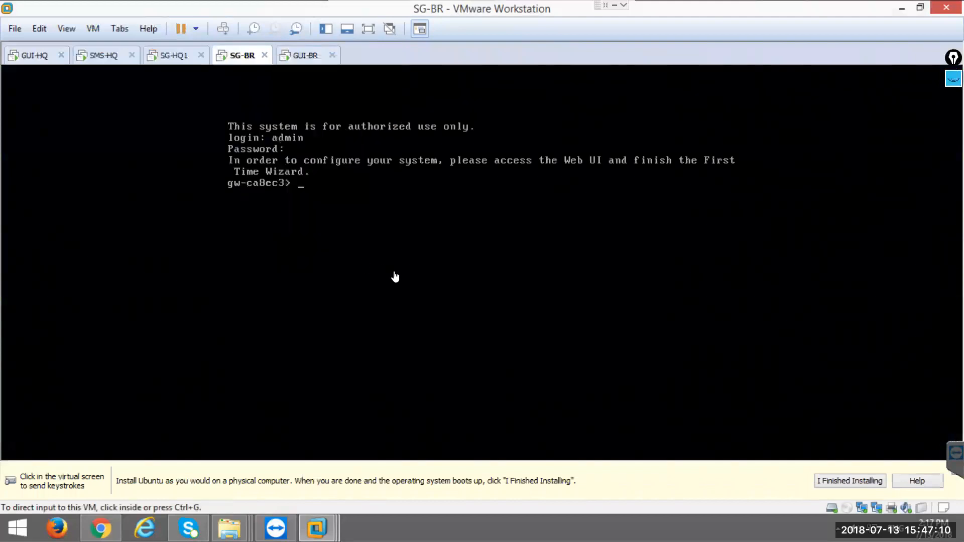
left_click(332, 157)
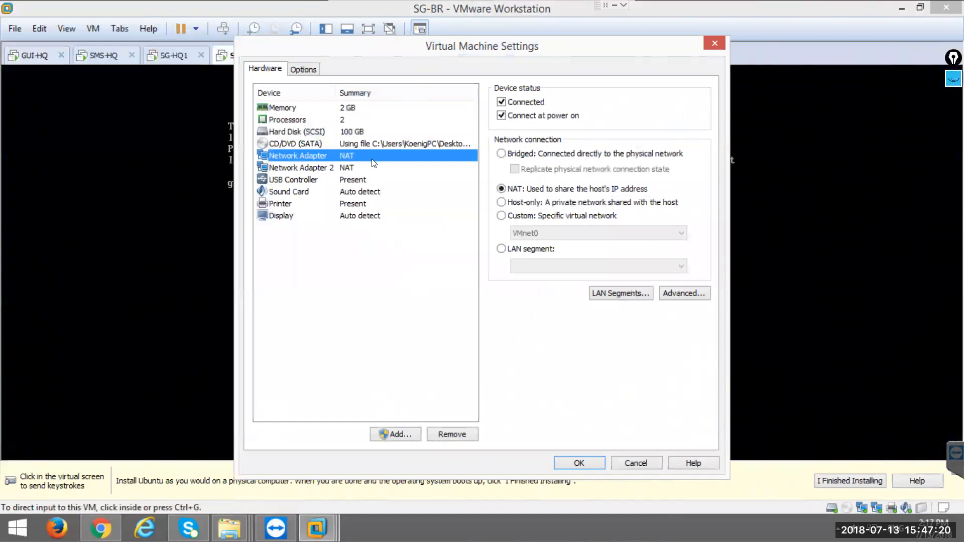
left_click(625, 462)
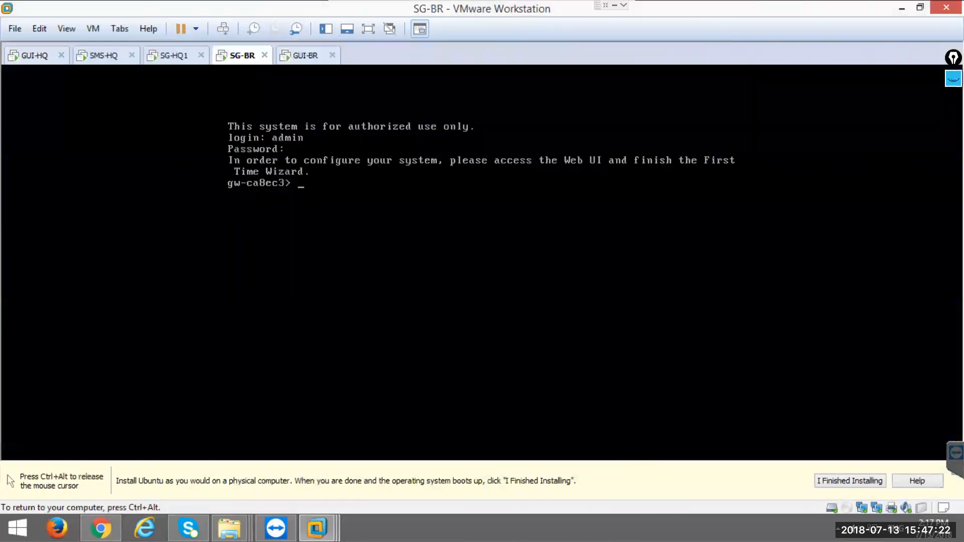
Run 'show interface eth0' on the SG-BR gateway, then release input to the host
key("Return")
key("Return")
type("show")
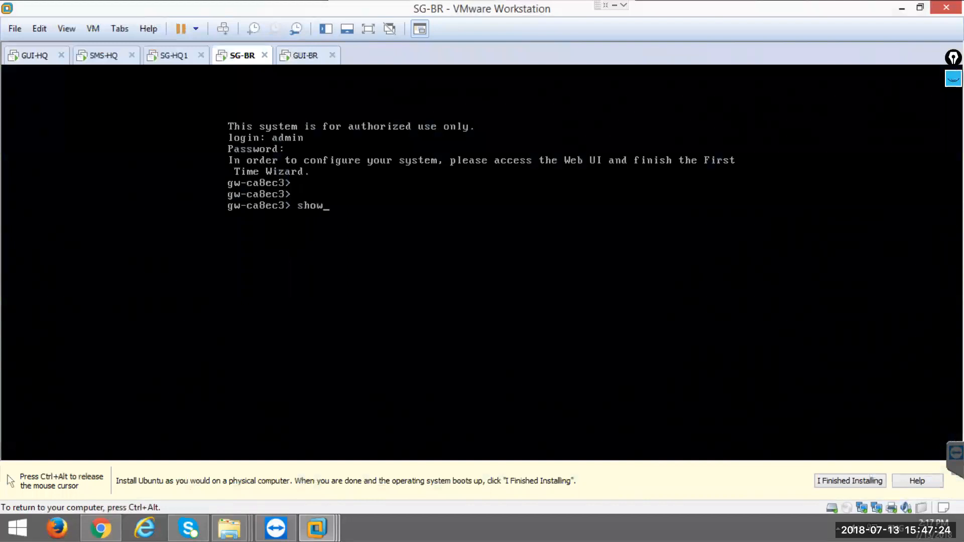
type(" interface eth0")
key("Return")
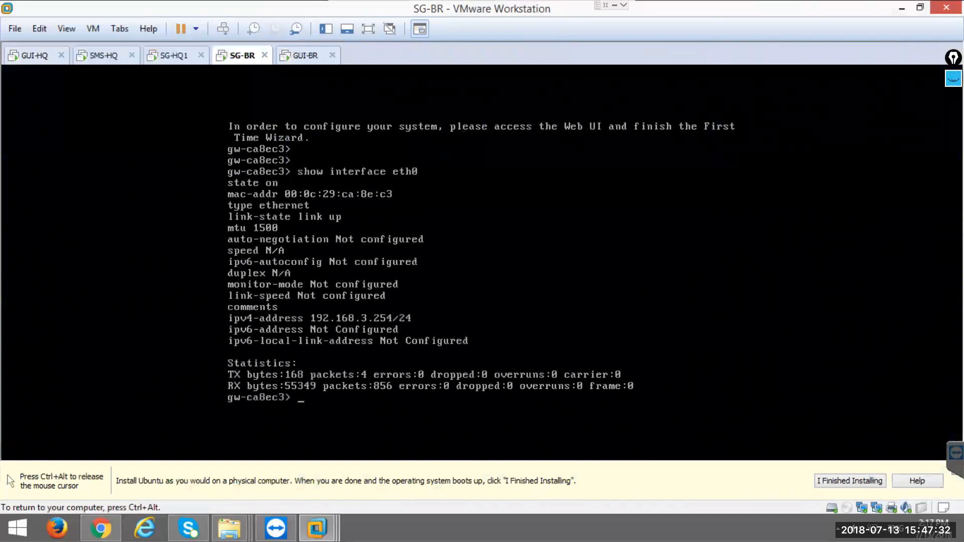
key("ctrl+alt")
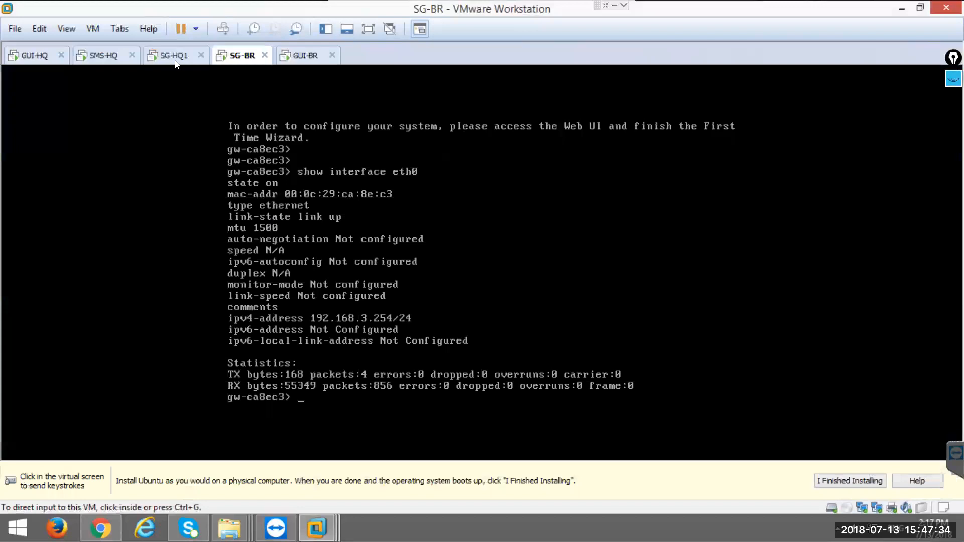
Connect SG-BR's first network adapter to the BR-IN LAN segment
right_click(235, 52)
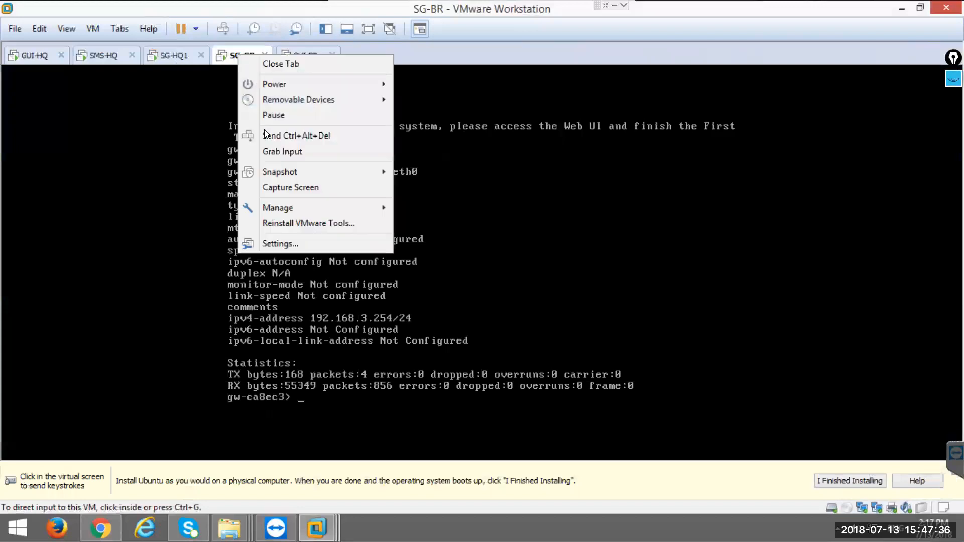
left_click(283, 240)
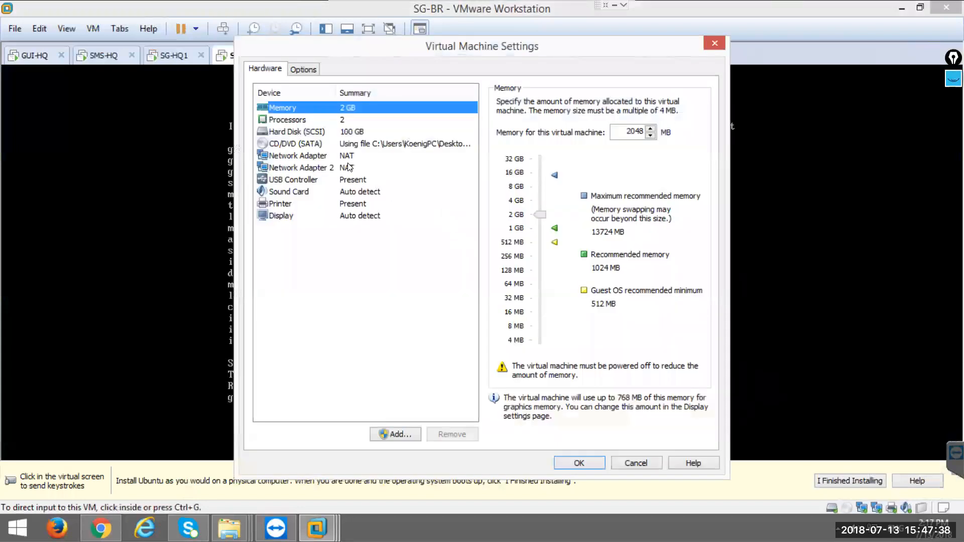
left_click(335, 156)
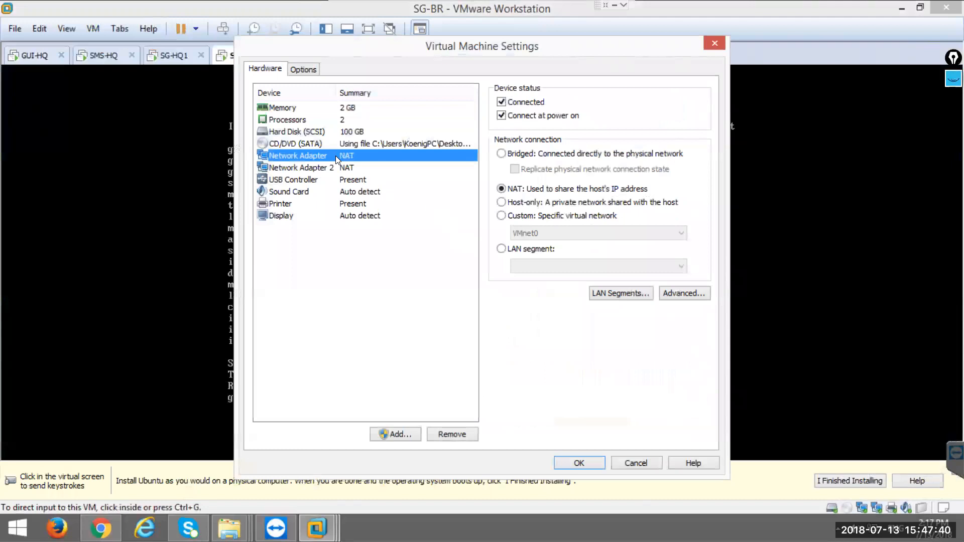
left_click(502, 249)
left_click(521, 261)
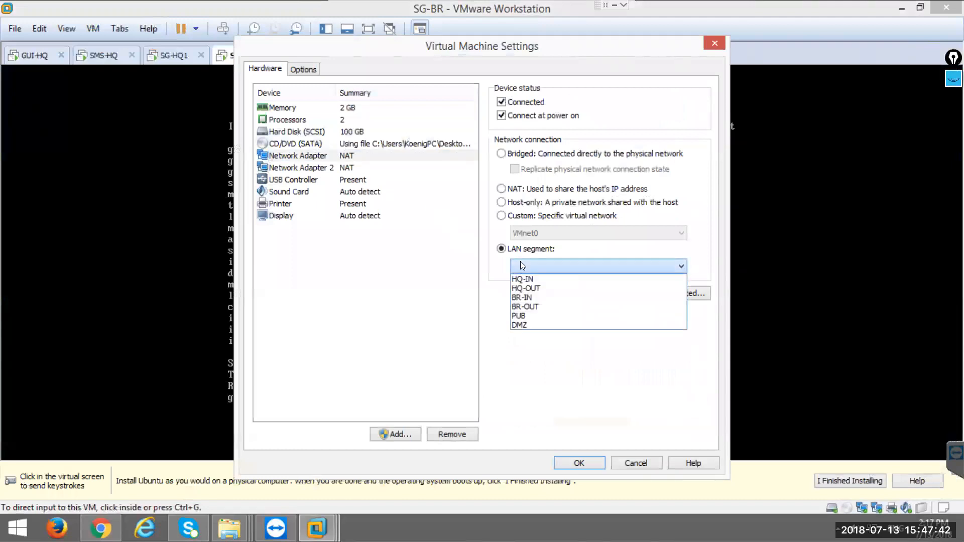
left_click(536, 297)
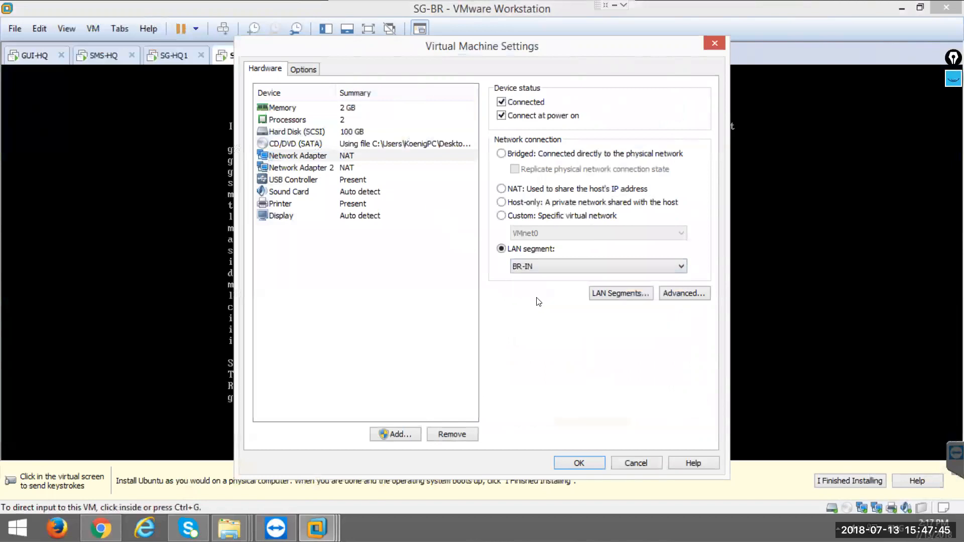
left_click(571, 463)
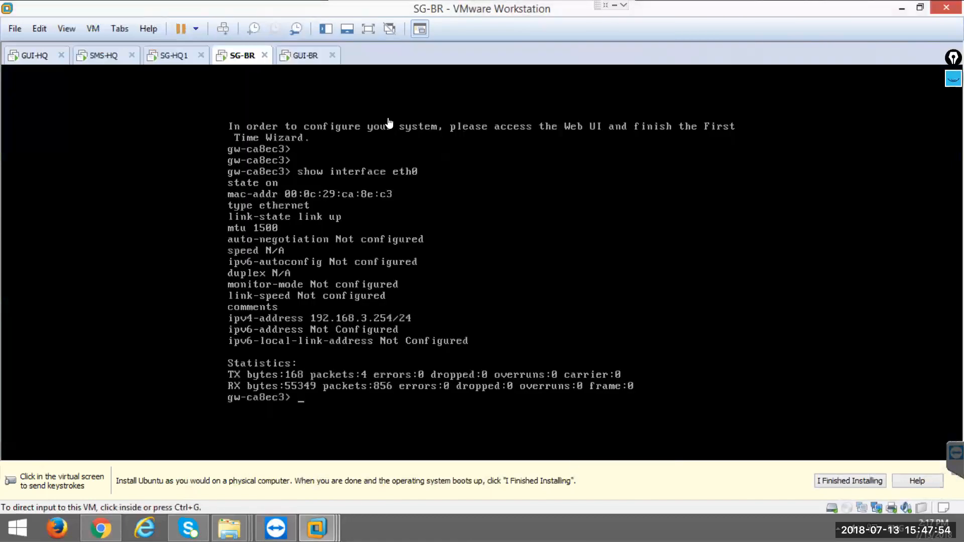
left_click(308, 56)
Connect GUI-BR's network adapter to the BR-IN LAN segment
right_click(312, 58)
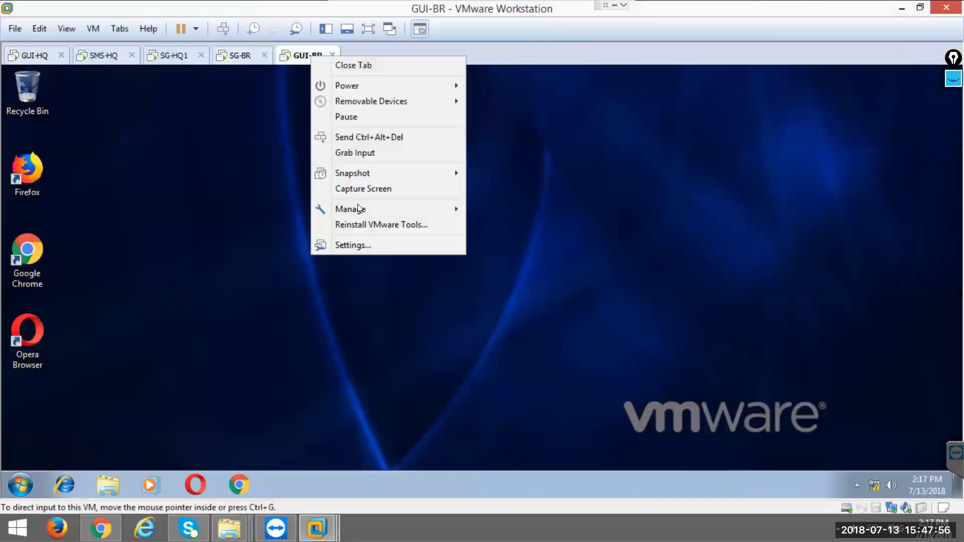
left_click(363, 248)
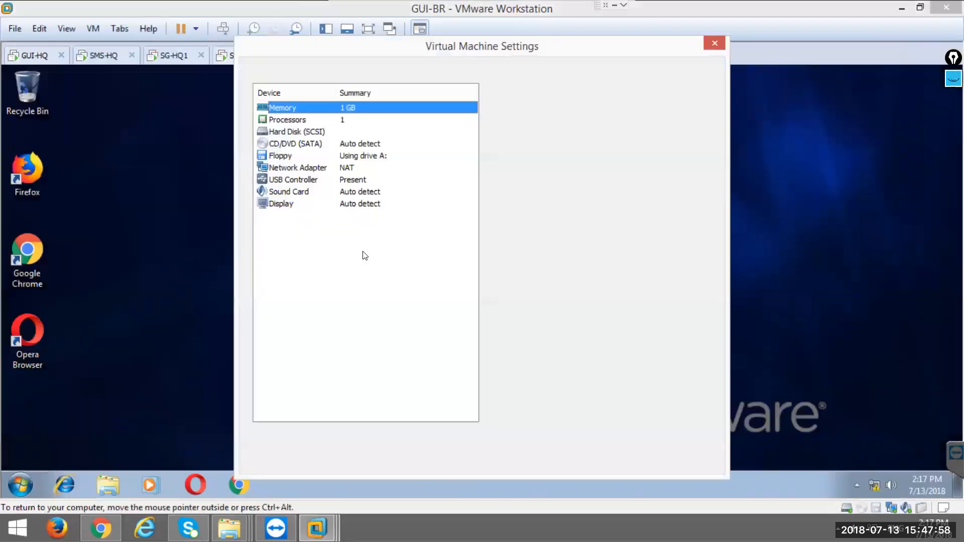
left_click(288, 171)
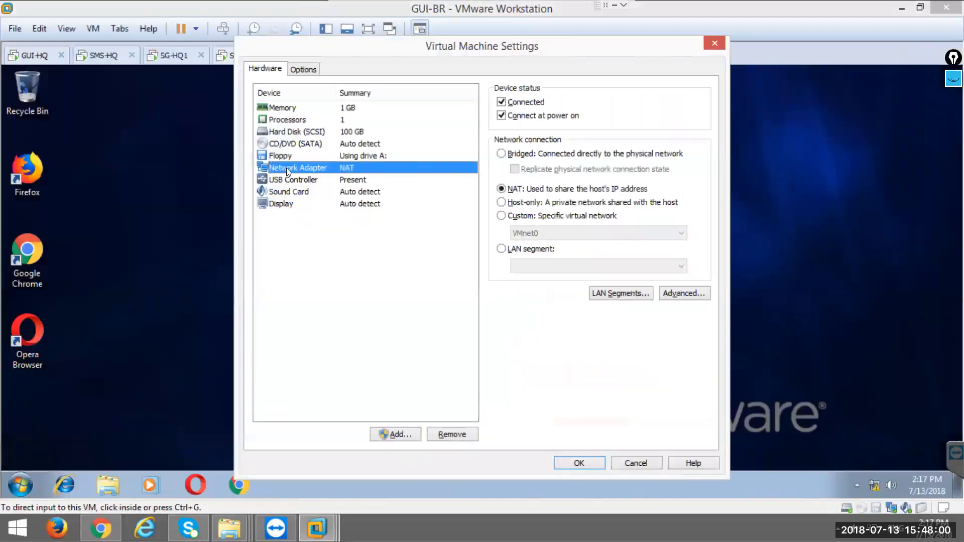
left_click(513, 249)
left_click(519, 269)
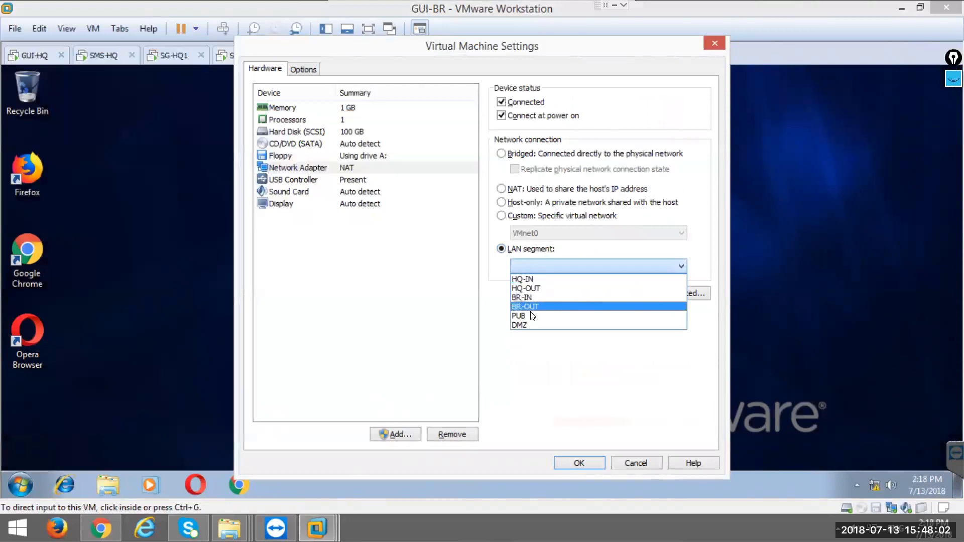
left_click(536, 300)
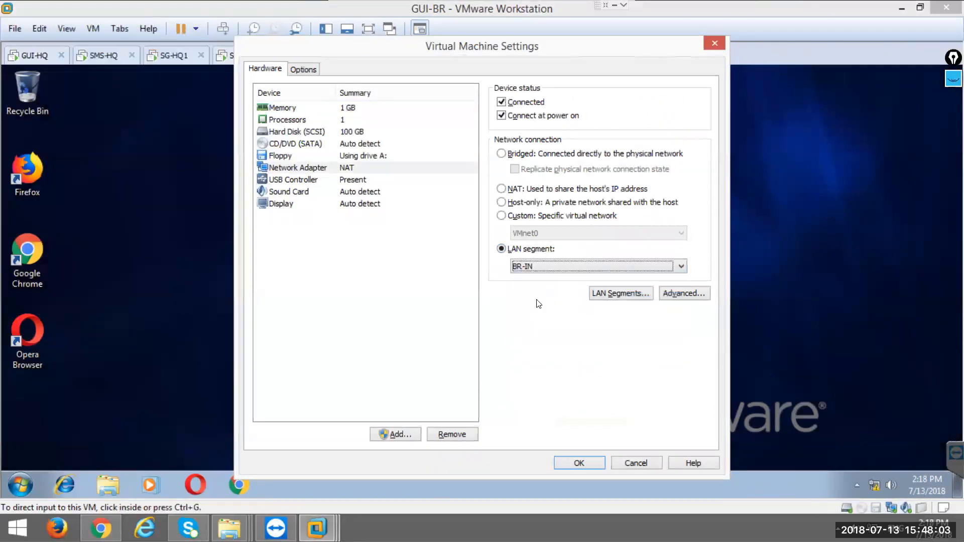
left_click(579, 462)
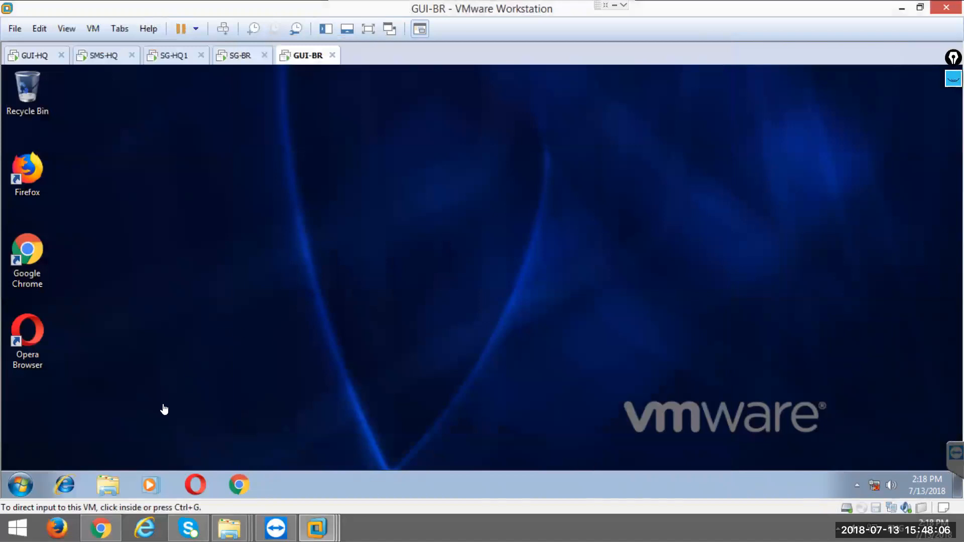
left_click(65, 485)
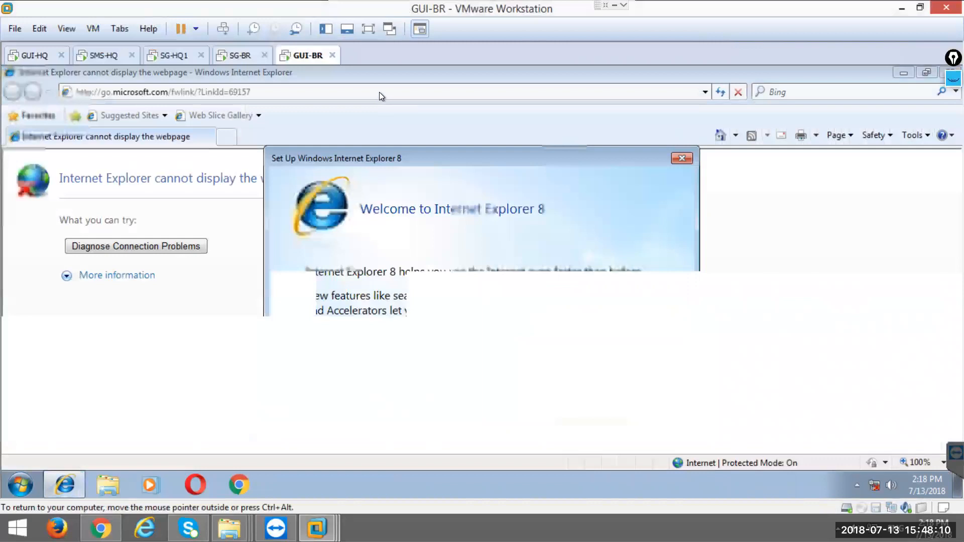
left_click(638, 438)
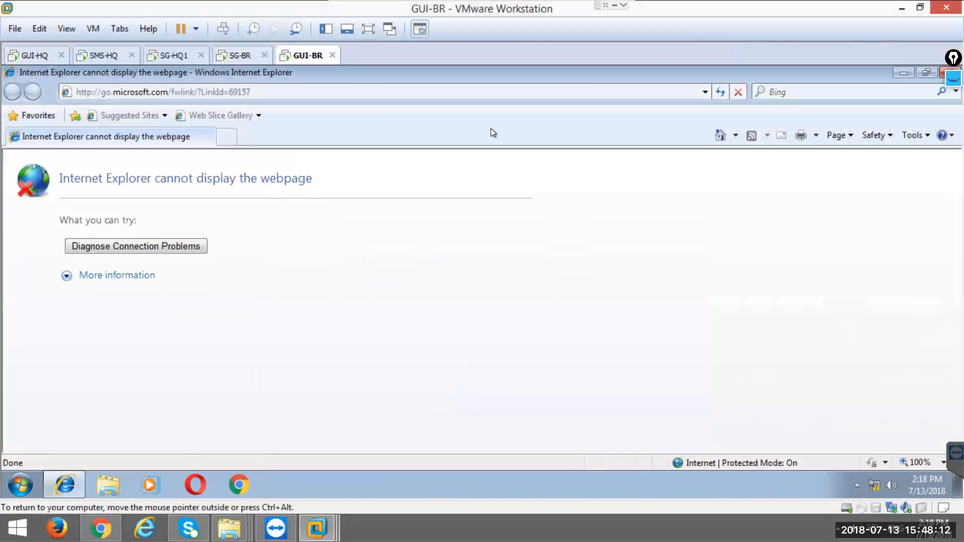
left_click(472, 92)
type("http")
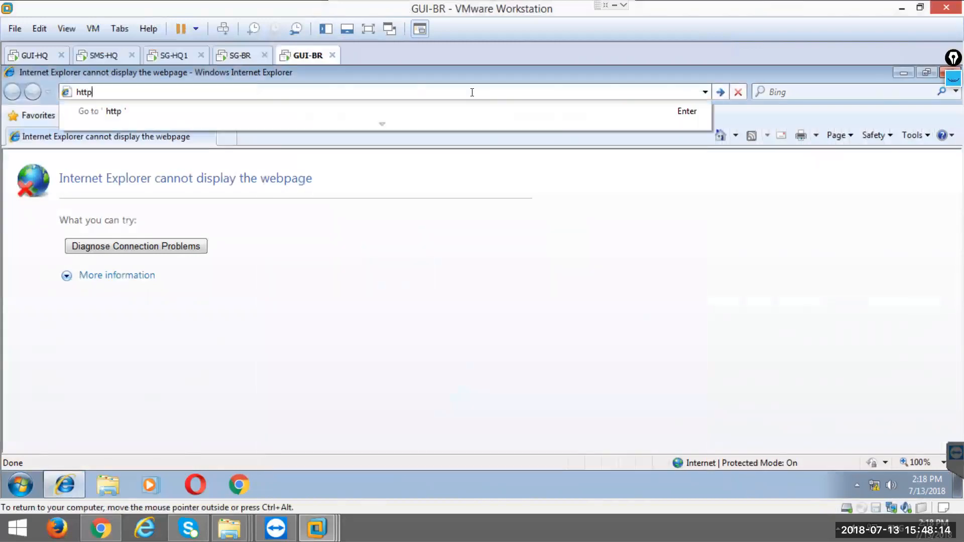
type("s://192.168.")
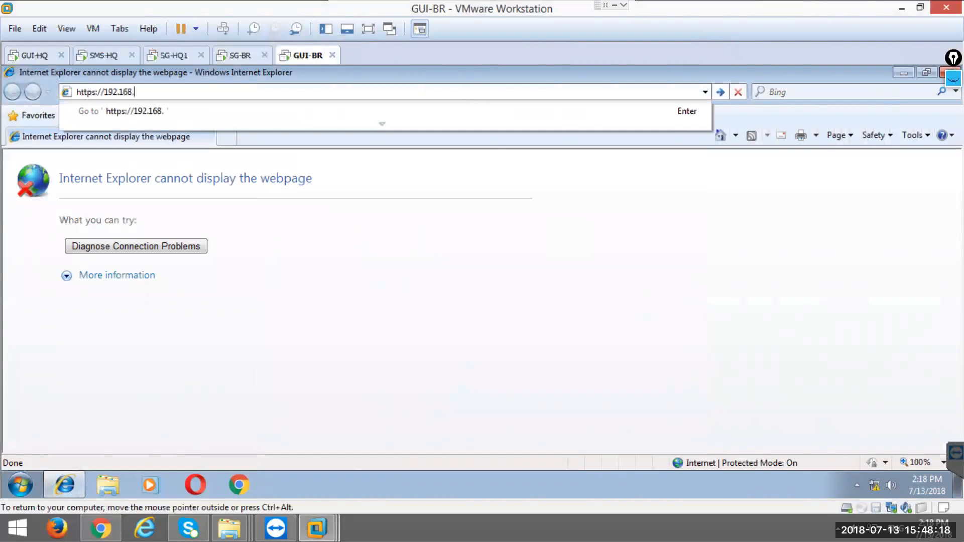
type("3.254")
key("Return")
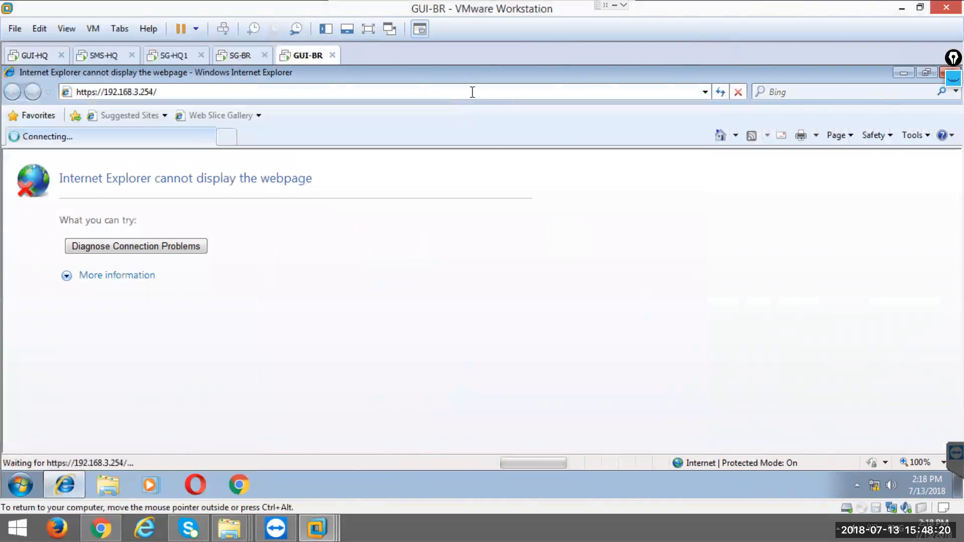
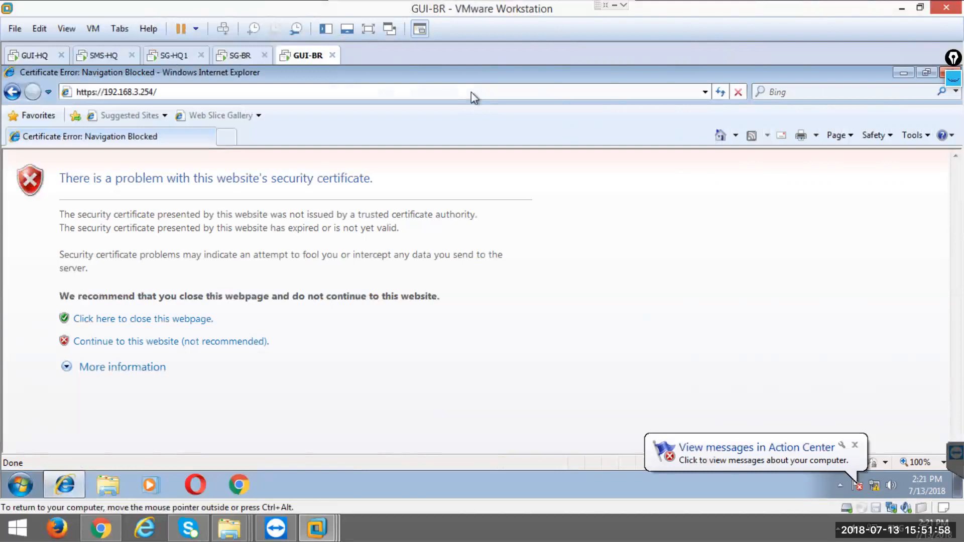
left_click(207, 342)
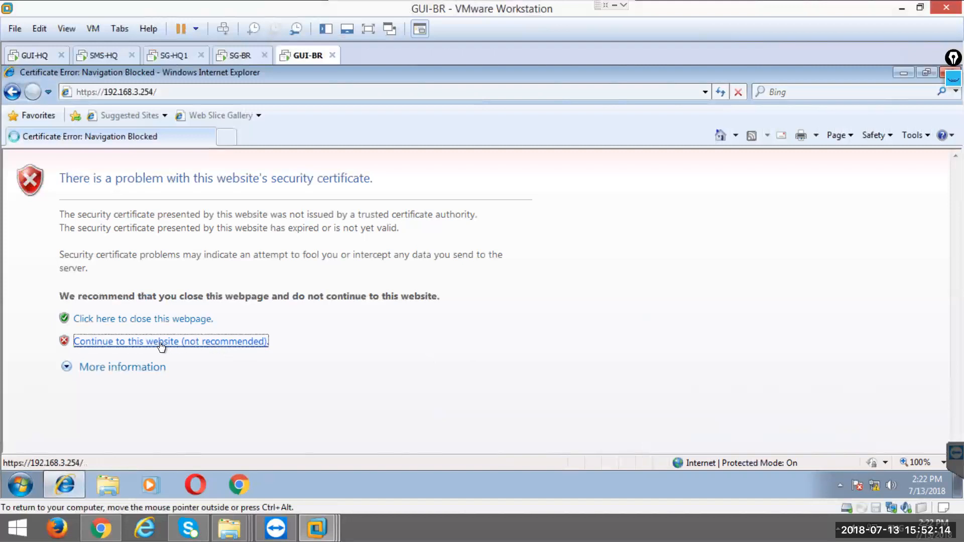
left_click(101, 341)
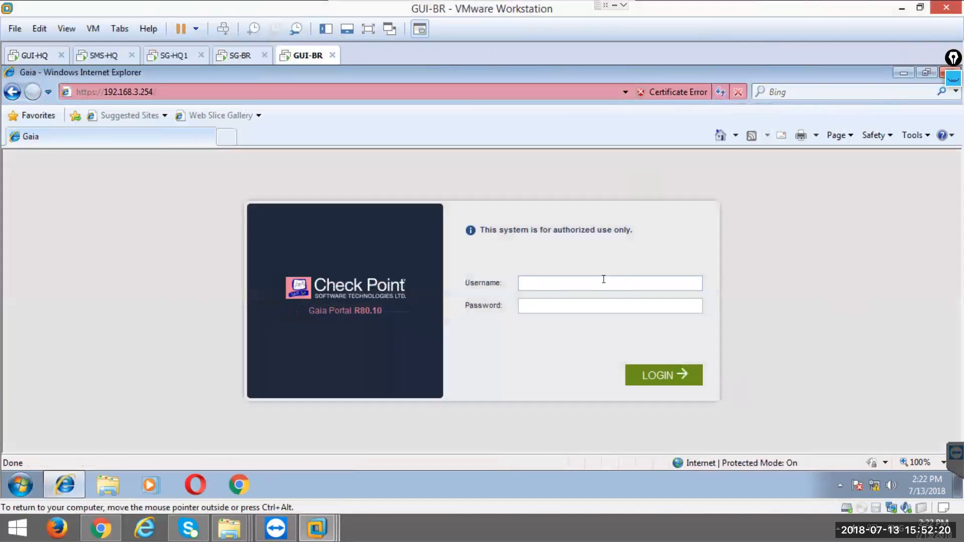
Sign in to the Gaia Portal as admin with the account password and start the First Time Configuration Wizard
left_click(593, 282)
key("BackSpace")
key("BackSpace")
key("BackSpace")
key("Tab")
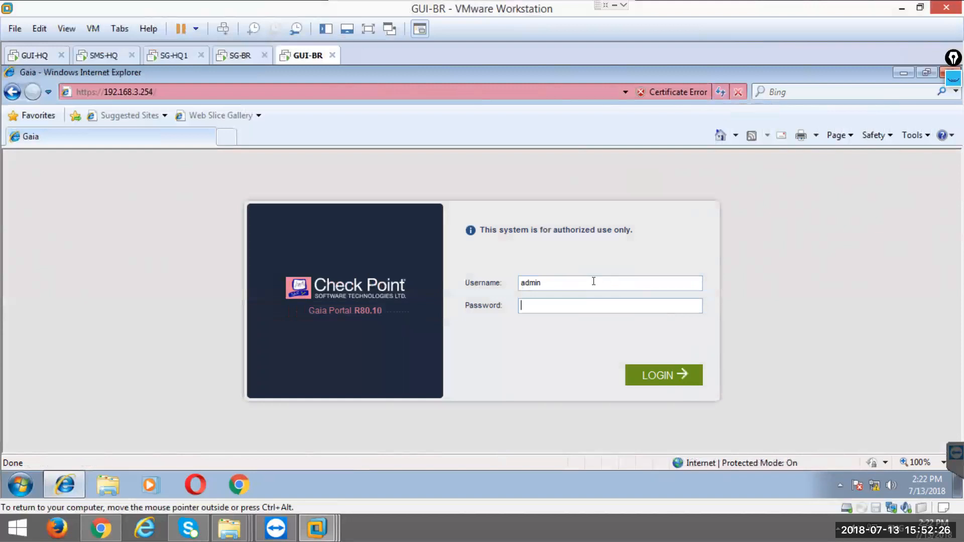
key("Return")
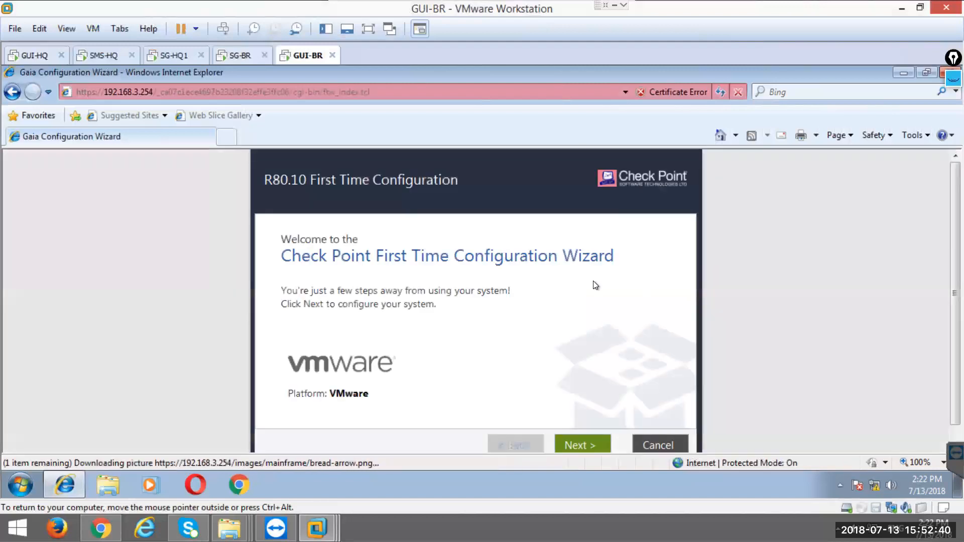
left_click(583, 446)
Enter 200.20.3.254 as the default gateway on the Management Connection page
left_click(583, 445)
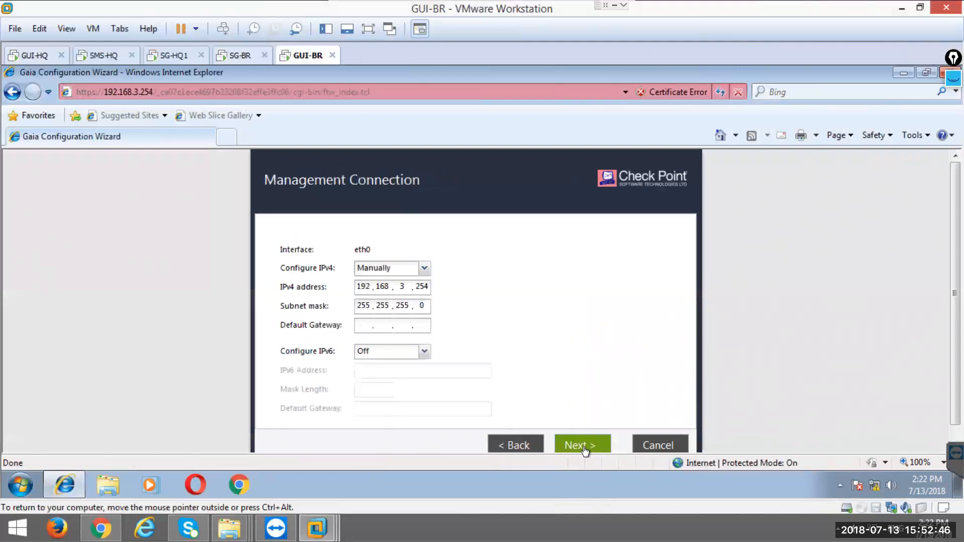
left_click(362, 326)
type("200.20.")
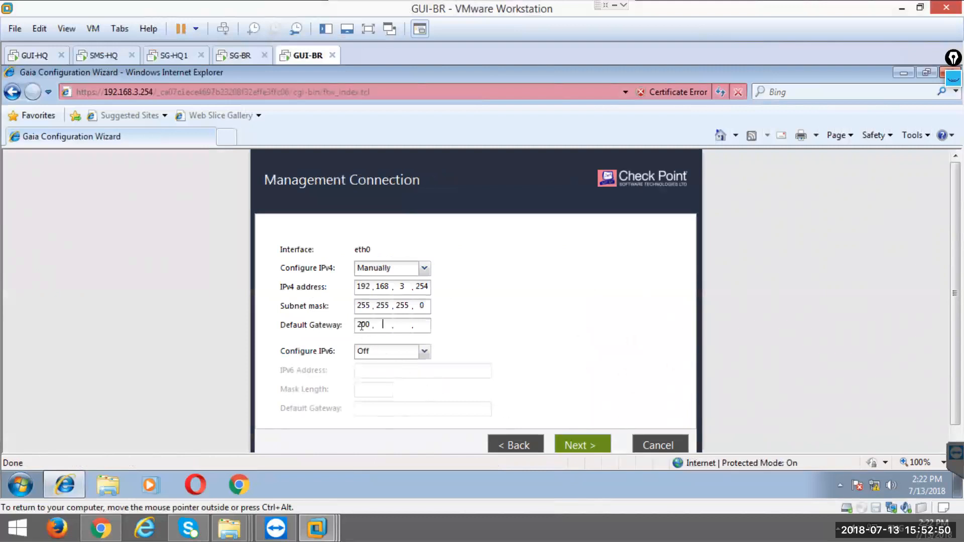
type("3.254")
left_click(582, 437)
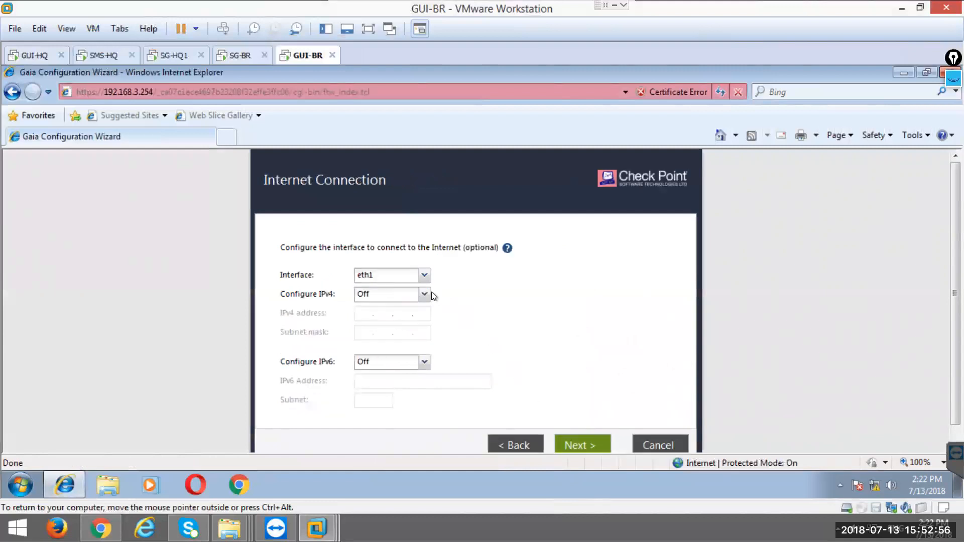
Set eth1's IPv4 manually to 200.20.3.254 with subnet mask 255.255.255.0
left_click(422, 295)
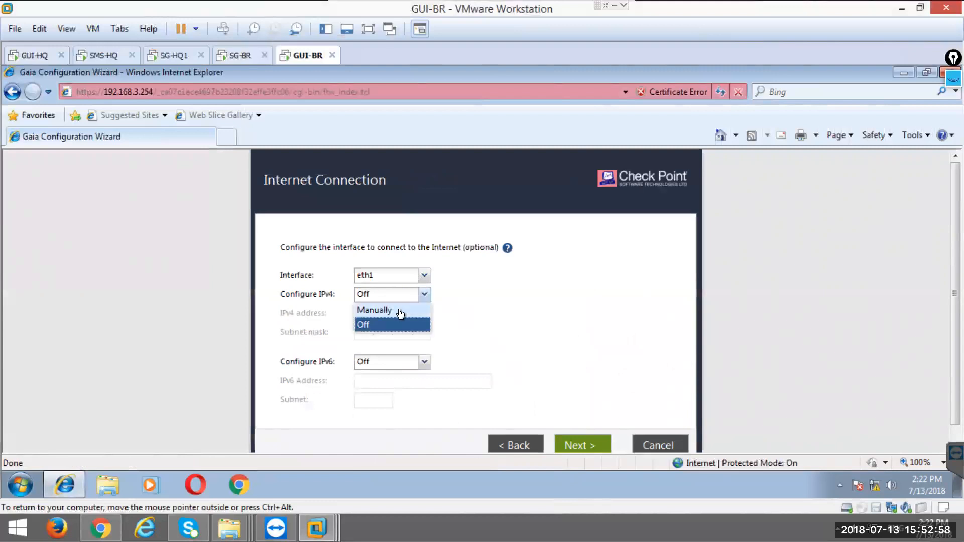
left_click(398, 308)
left_click(362, 308)
type("200.")
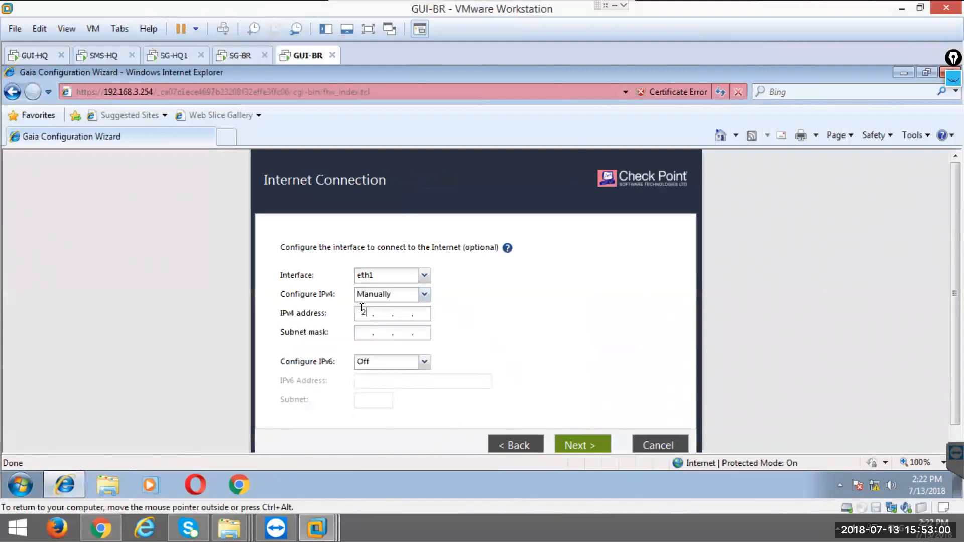
type("20.3.254")
left_click(367, 333)
type("255 . 255 . 255 . 0")
Go back and correct the default gateway to 200.20.3.1
left_click(517, 445)
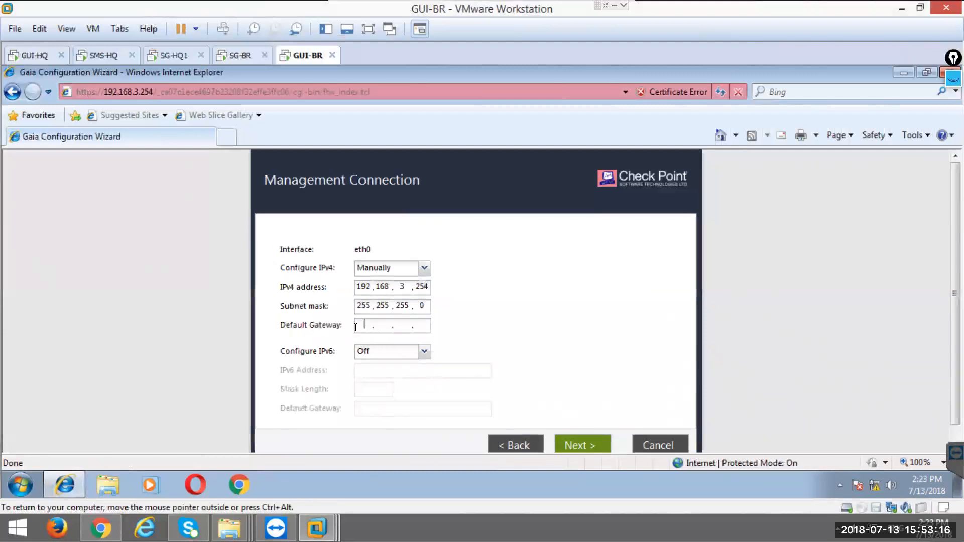
type("203")
key("BackSpace")
type("0.20.3.1")
left_click(581, 445)
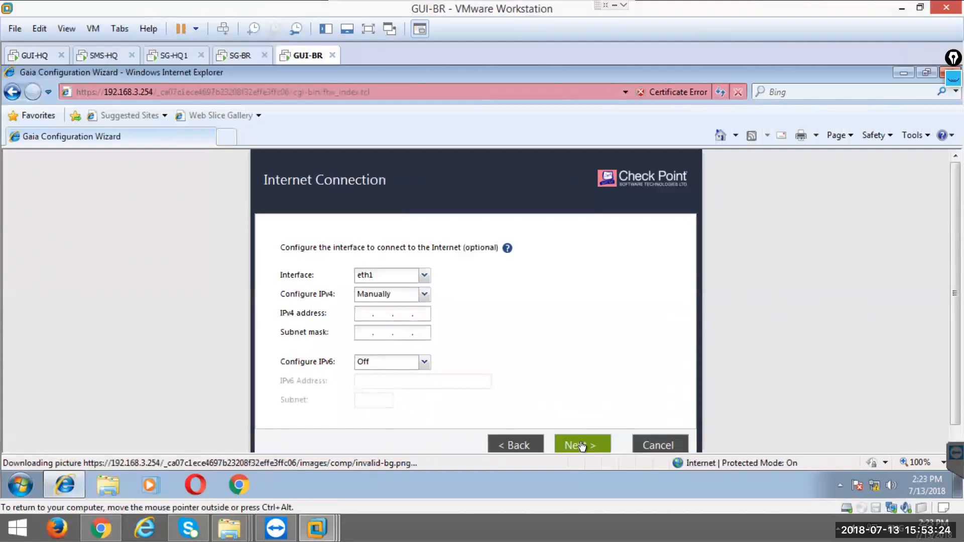
Re-enter eth1's address 200.20.3.254 and mask 255.255.255.0, then continue
left_click(362, 313)
type("200.20.3.254")
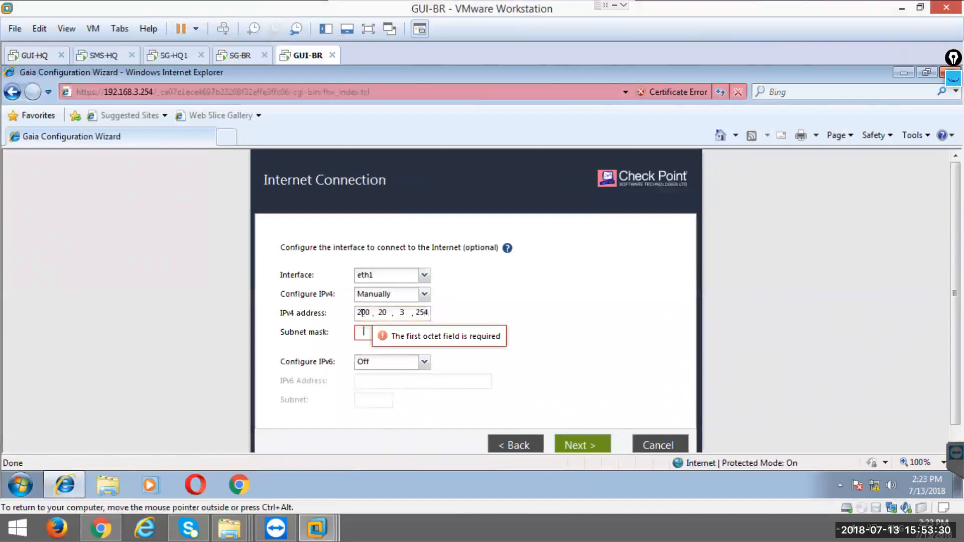
type("255.255.255.0")
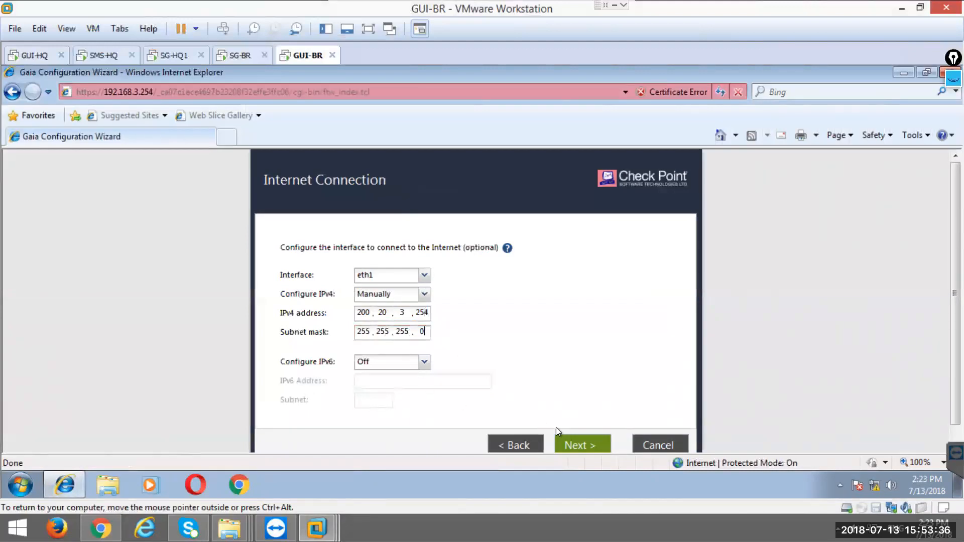
left_click(593, 447)
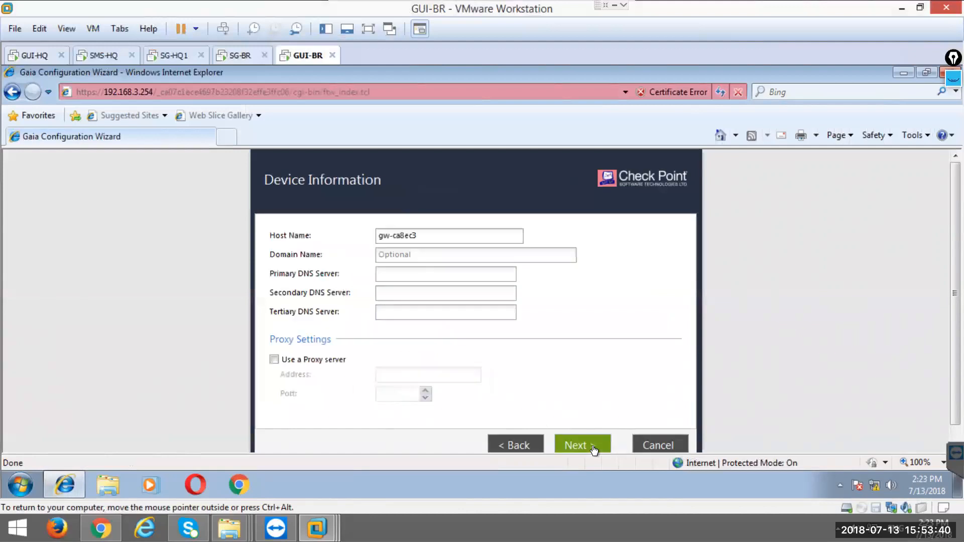
Set the host name to SG-BR and move past the Date and Time page
left_click_drag(439, 236, 2, 252)
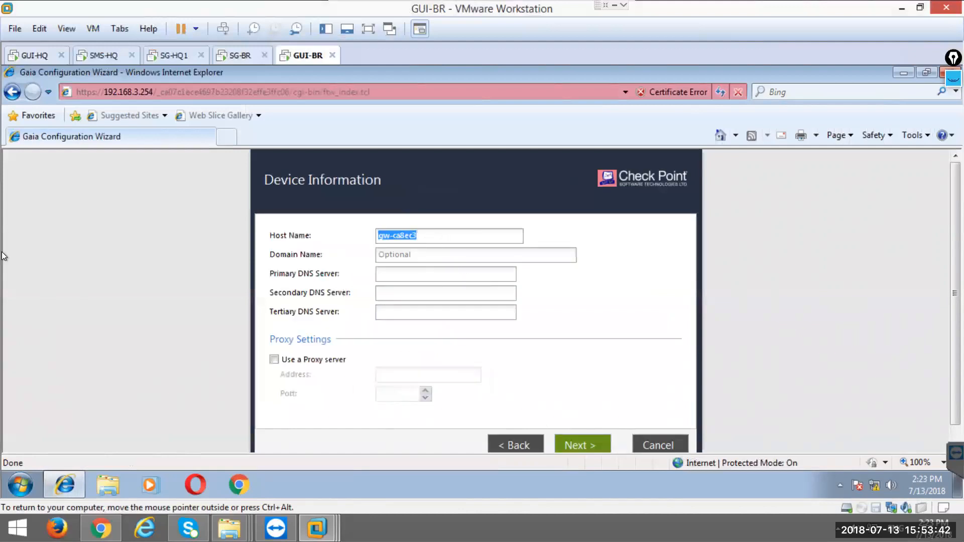
type("S")
key("BackSpace")
type("SG_")
key("BackSpace")
type("-BR")
left_click(590, 447)
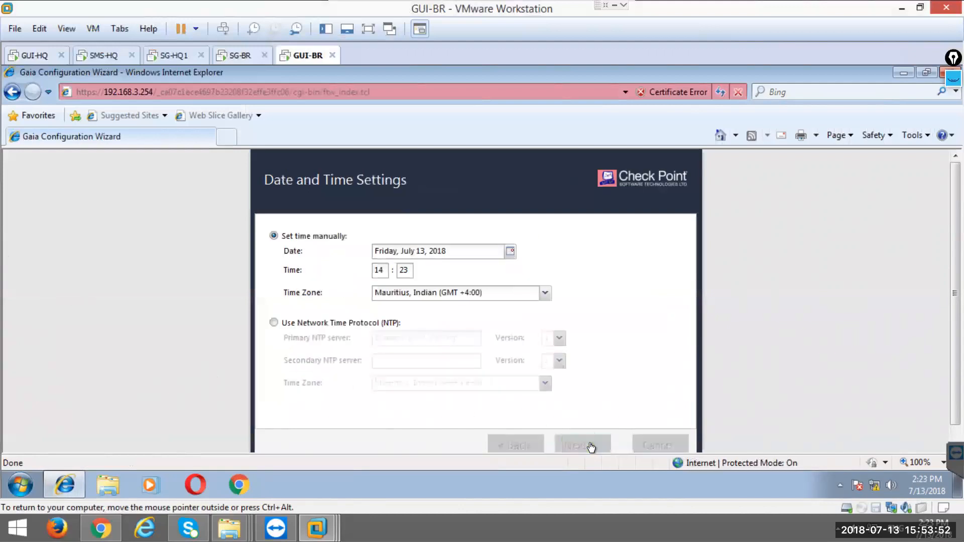
left_click(590, 446)
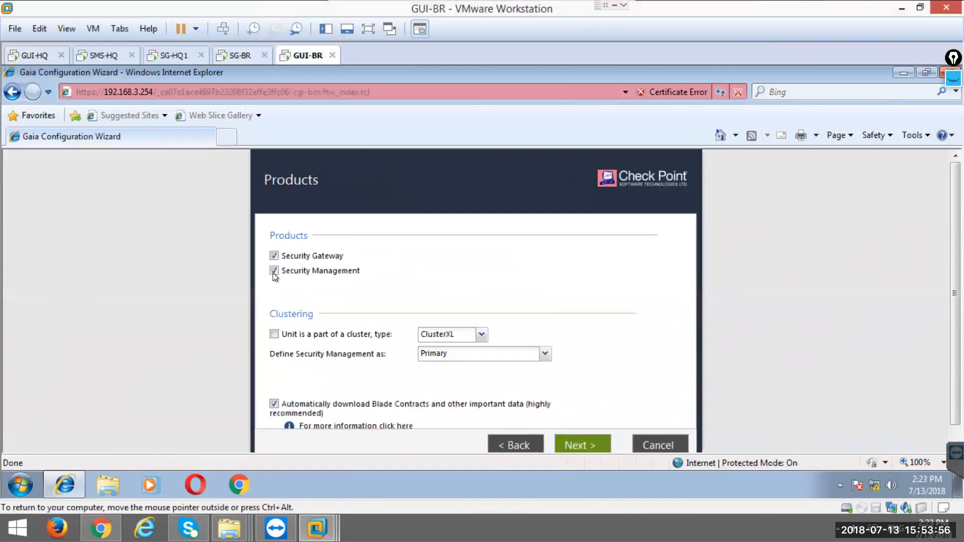
Keep only Security Gateway, enter and confirm the SIC activation key, and finish the wizard
left_click(274, 273)
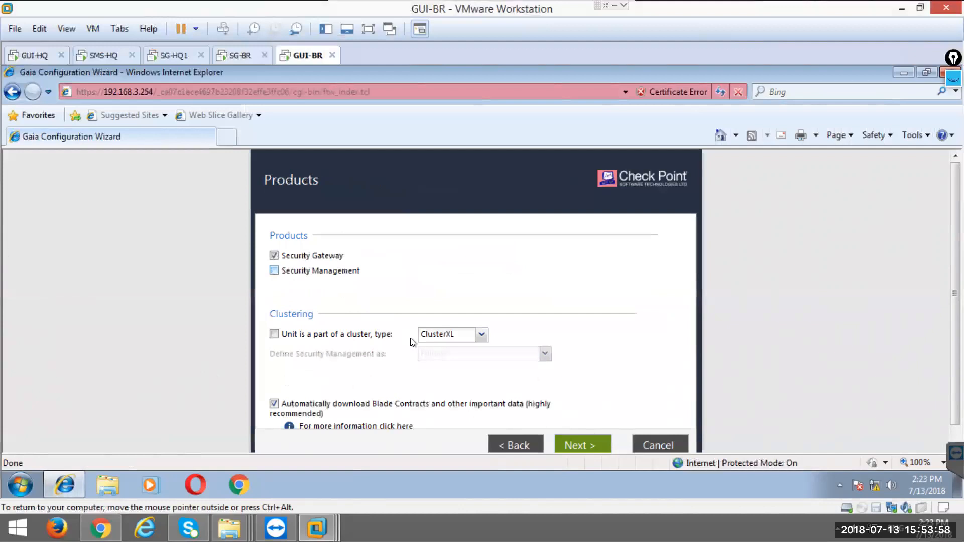
left_click(581, 446)
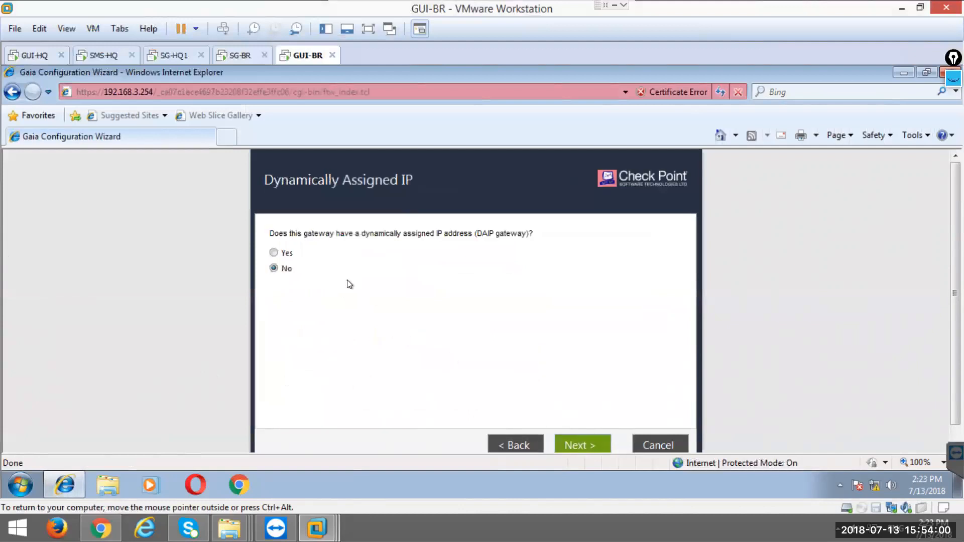
left_click(579, 445)
left_click(359, 236)
type("••••")
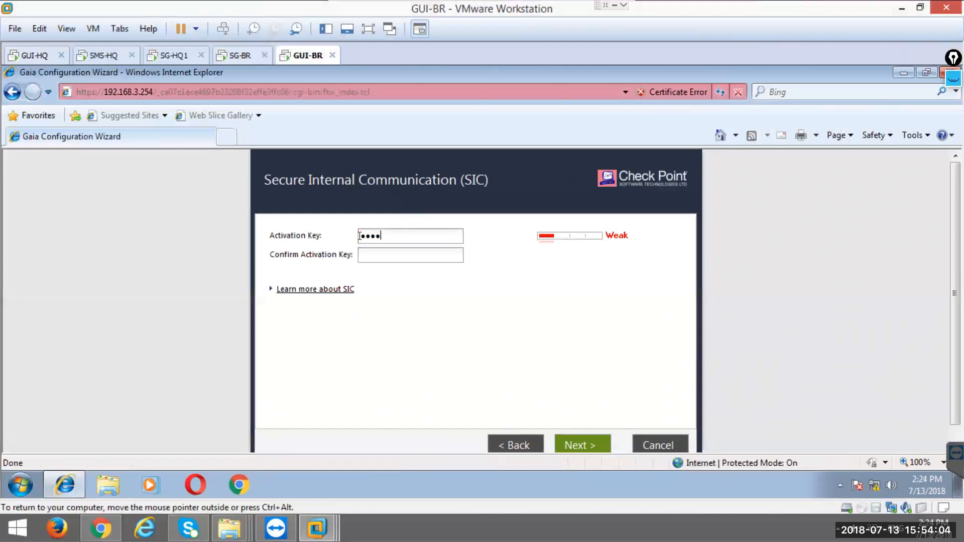
key("Tab")
type("••••")
left_click(593, 446)
left_click(593, 445)
Confirm applying the configuration, then restart the gateway once it completes
left_click(444, 329)
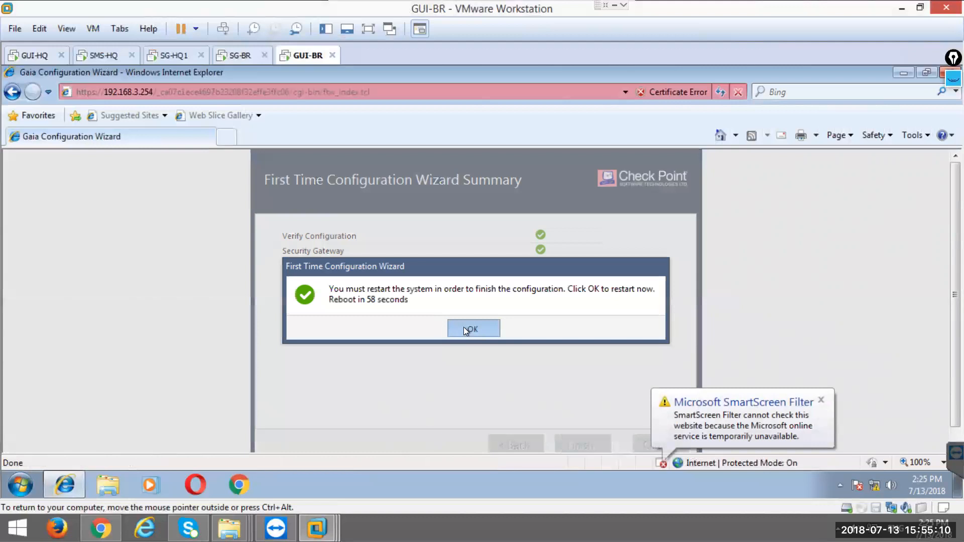
left_click(463, 327)
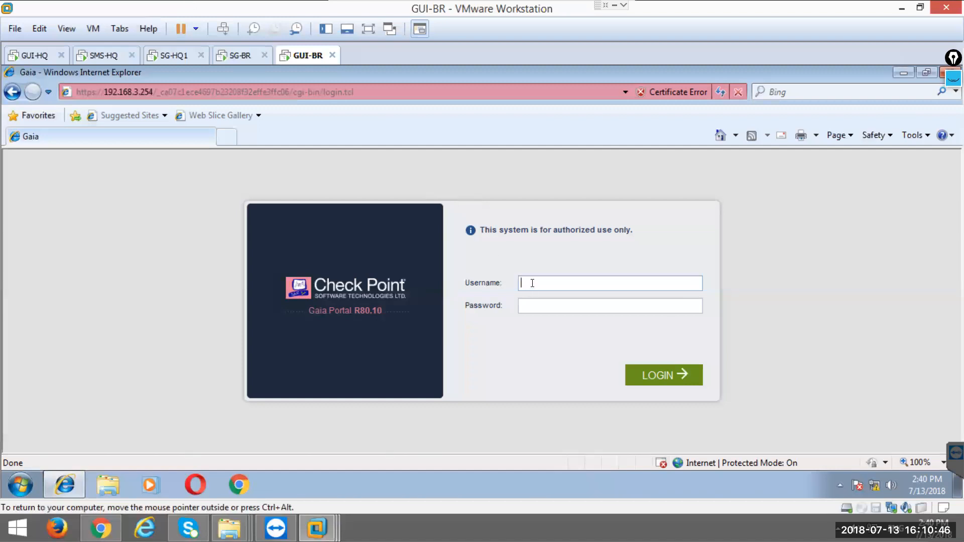
Log in to the Gaia Portal as admin with the account password
type("admin")
key("Tab")
type("•••••••")
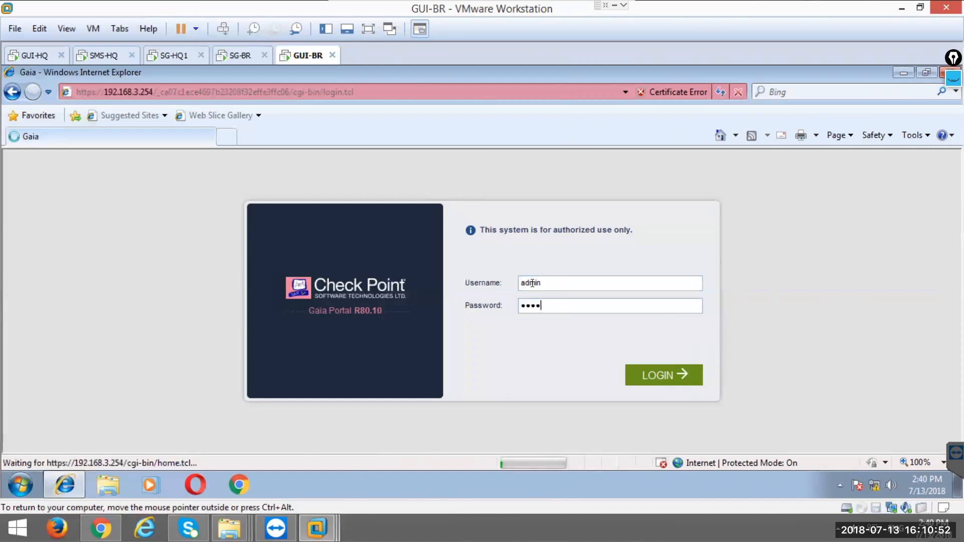
type("•••")
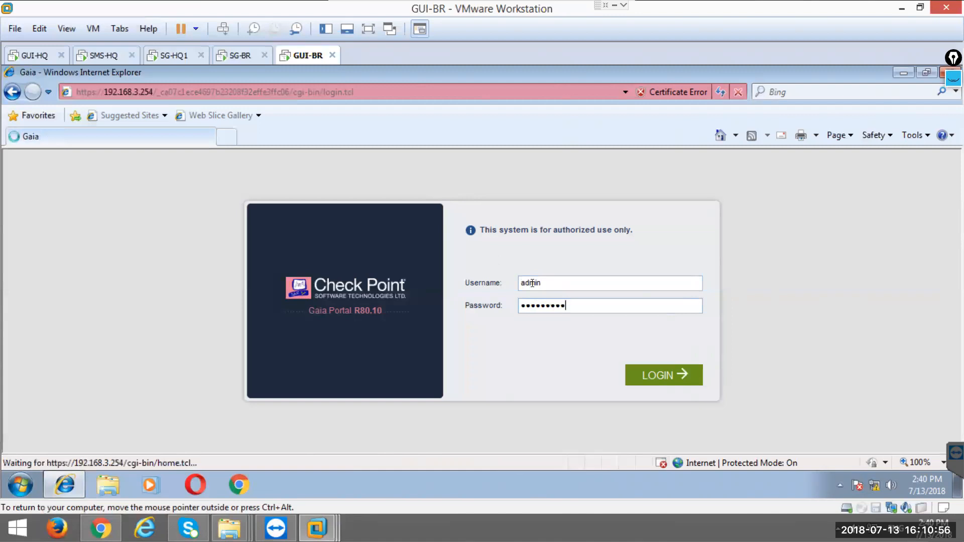
left_click(683, 381)
Reload the stalled login page and sign in again as admin
left_click(721, 92)
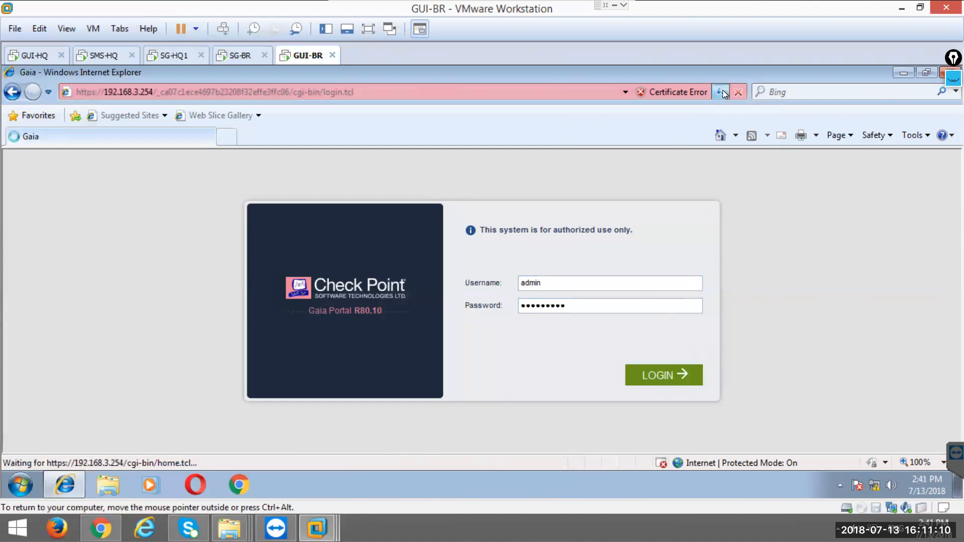
left_click(621, 283)
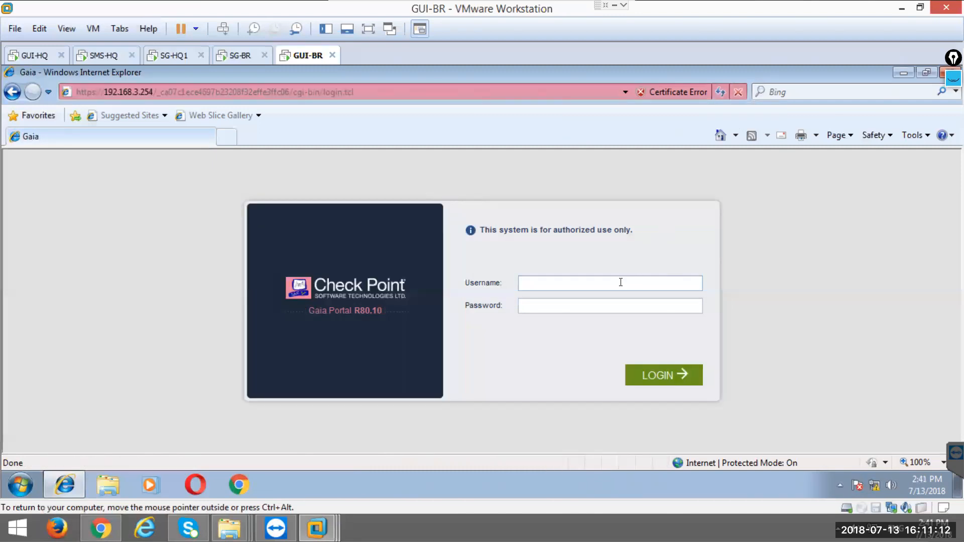
type("admin")
key("Tab")
key("Return")
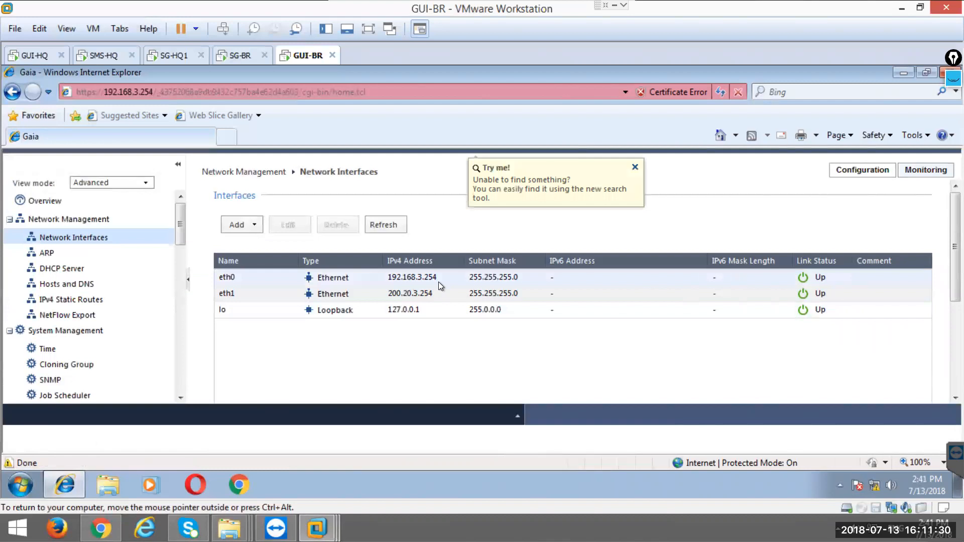
Set the primary DNS server to 8.8.8.8, apply it, and view the IPv4 static routes
left_click(70, 287)
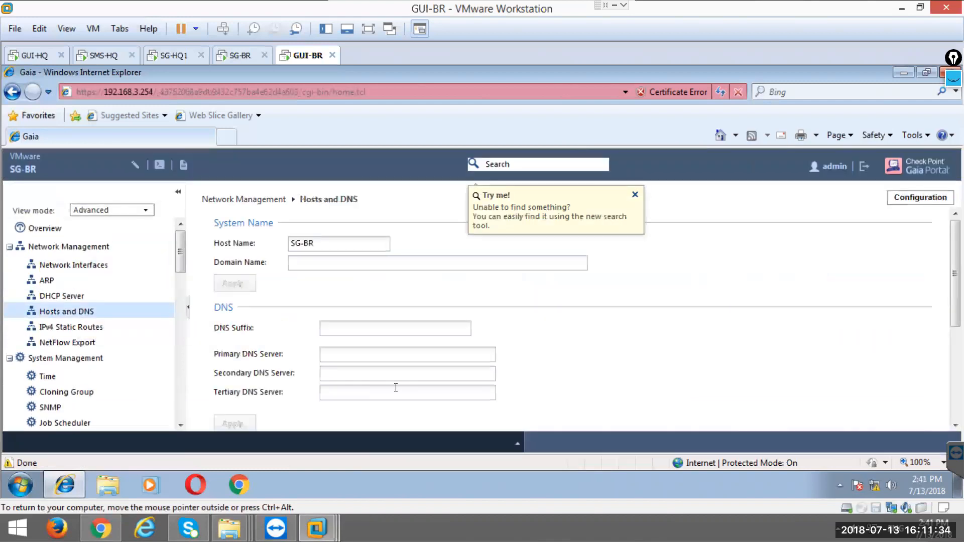
left_click(373, 356)
type("8.8.8.8")
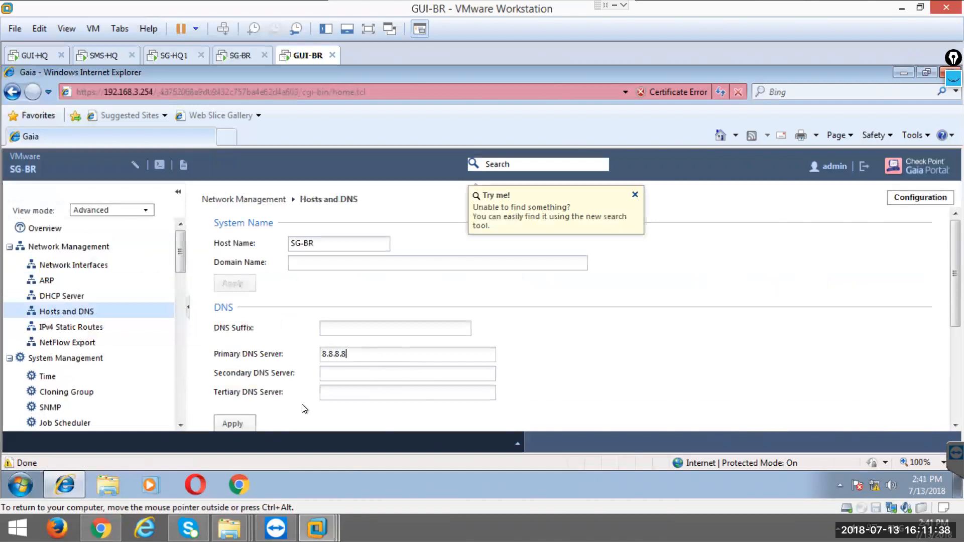
left_click(237, 423)
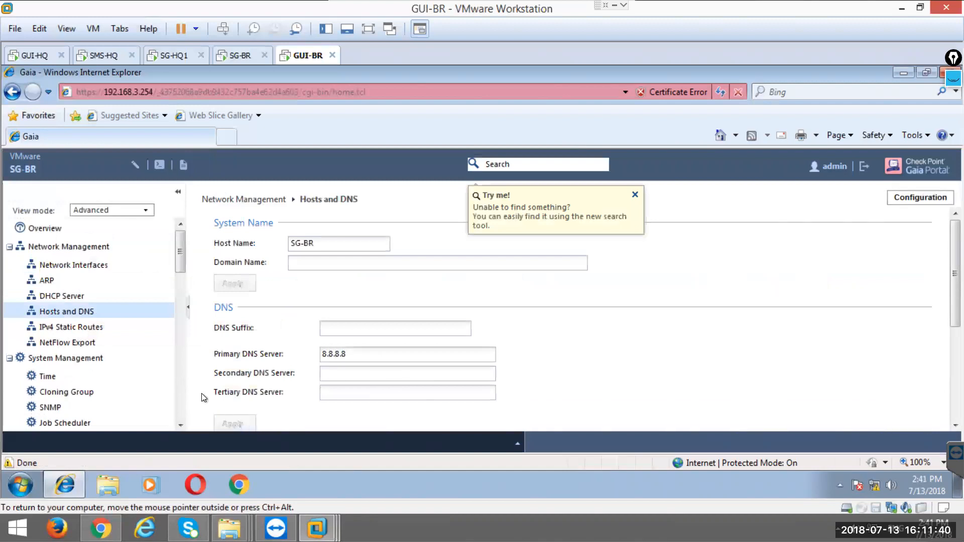
left_click(93, 328)
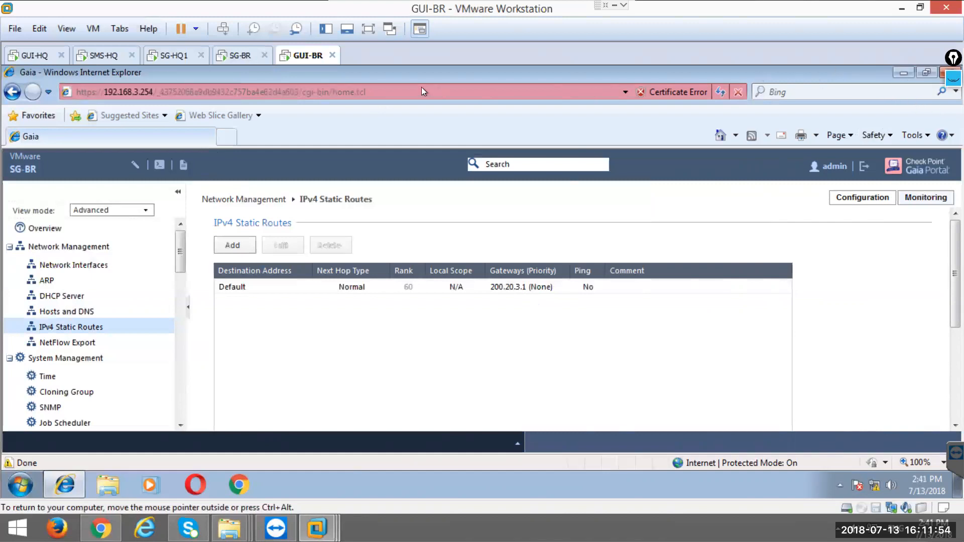
Minimize the VMware Workstation window to reveal the host desktop
left_click(899, 7)
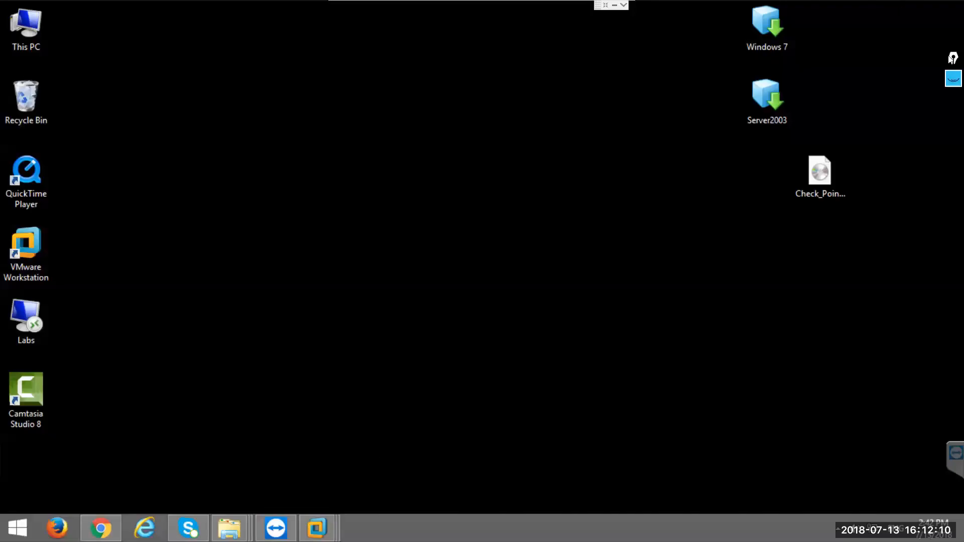
Toggle the annotation overlay to show the hidden network diagram again
left_click(953, 79)
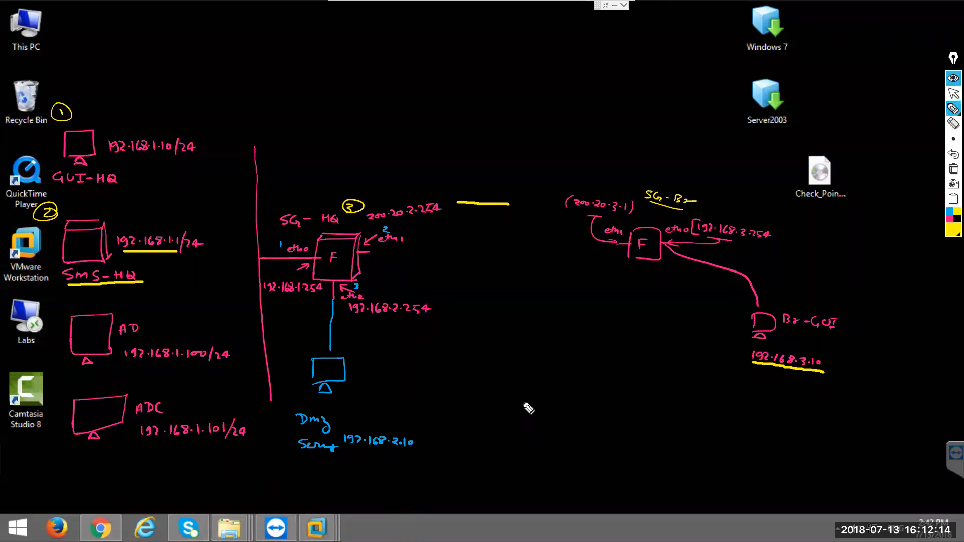
left_click(636, 211)
In yellow, tick GUI-HQ, SMS-HQ, SG-HQ, the branch firewall and Br-GUI, and arrow the DMZ server
left_click(953, 232)
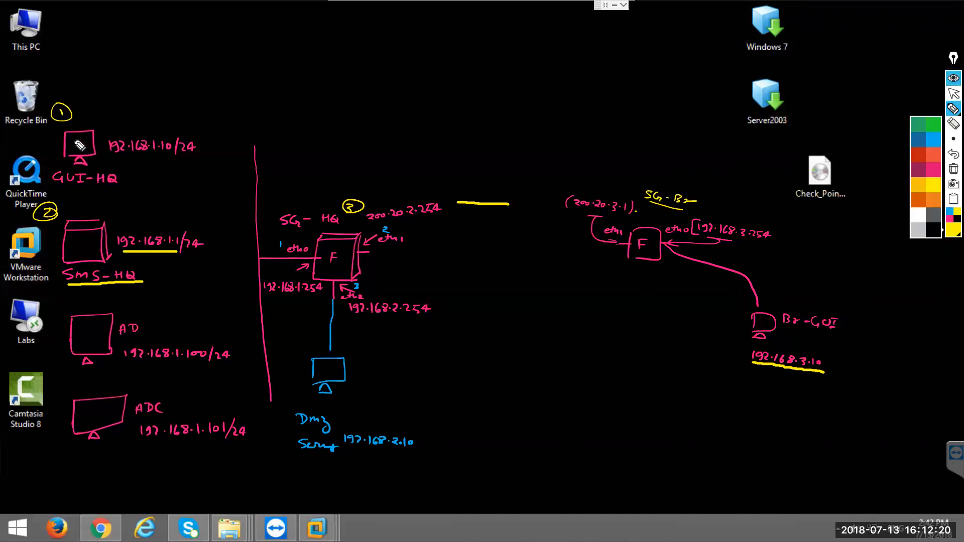
left_click_drag(74, 143, 93, 140)
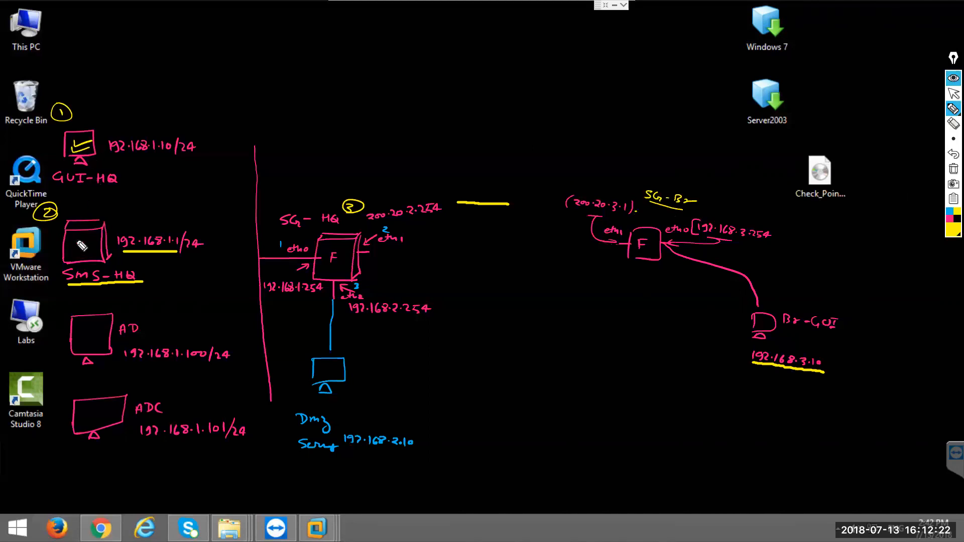
left_click_drag(74, 246, 95, 240)
left_click_drag(322, 267, 341, 271)
left_click_drag(643, 252, 653, 253)
left_click_drag(760, 322, 772, 326)
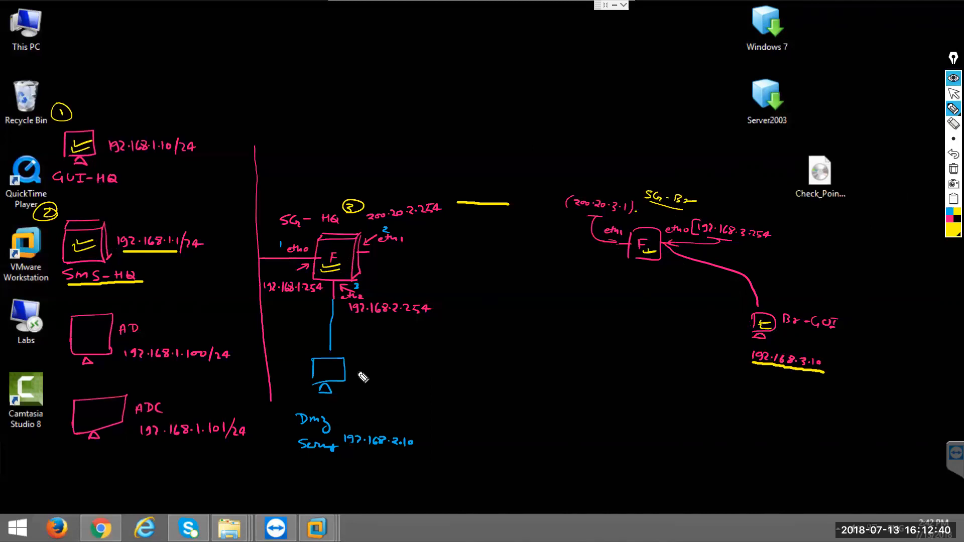
left_click_drag(371, 373, 363, 376)
left_click(953, 94)
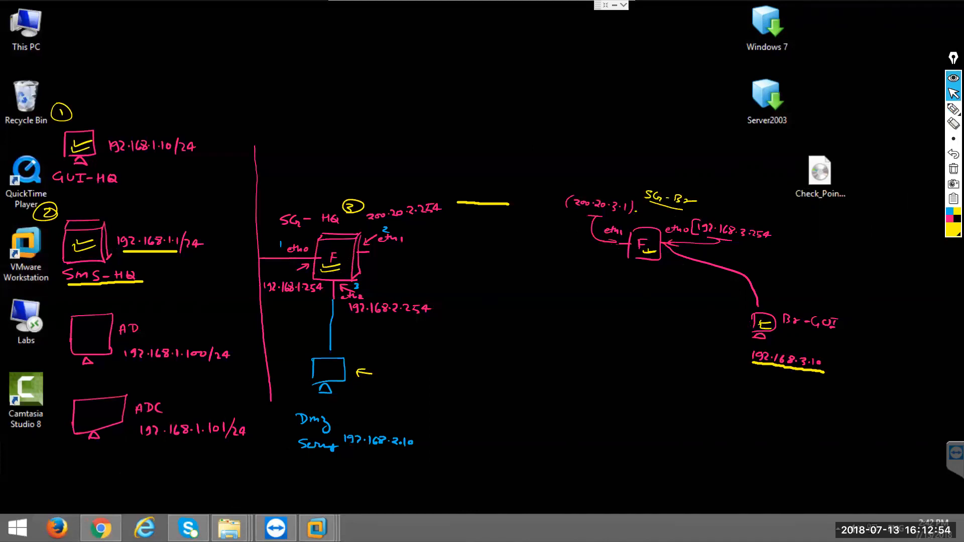
key("super+r")
Launch Notepad with the notepad command and maximize it to full screen
type("notepad")
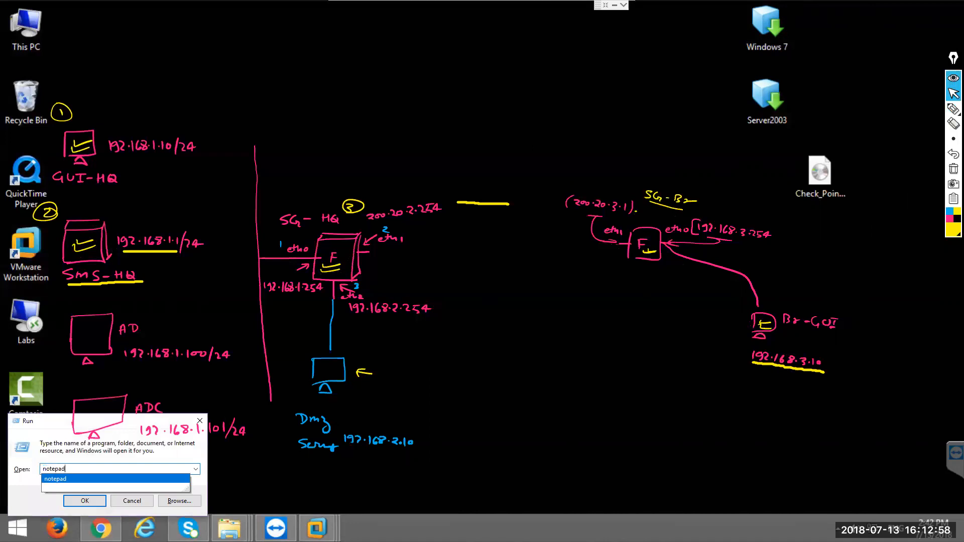
key("Return")
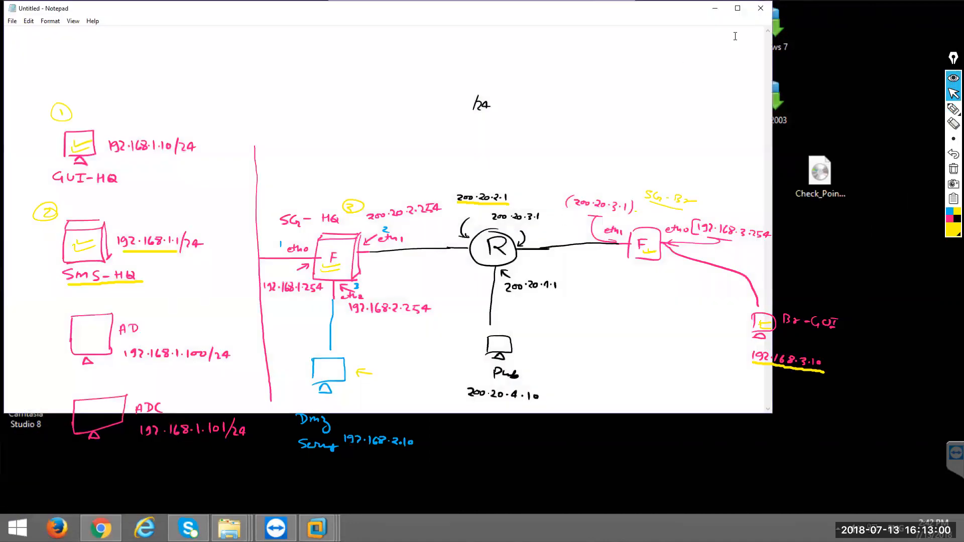
left_click(737, 8)
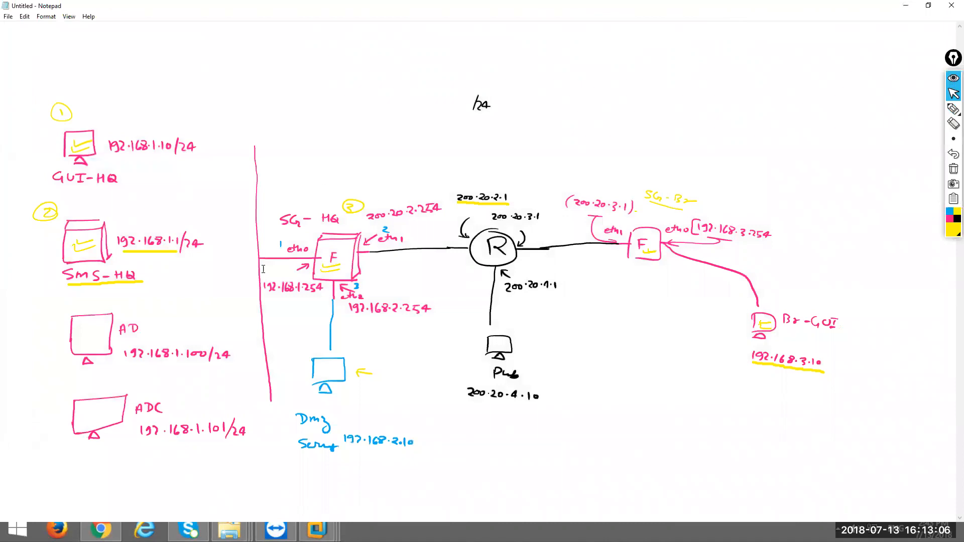
Tick the DMZ server, Pub machine and router on the diagram, then hide the drawings
left_click(953, 108)
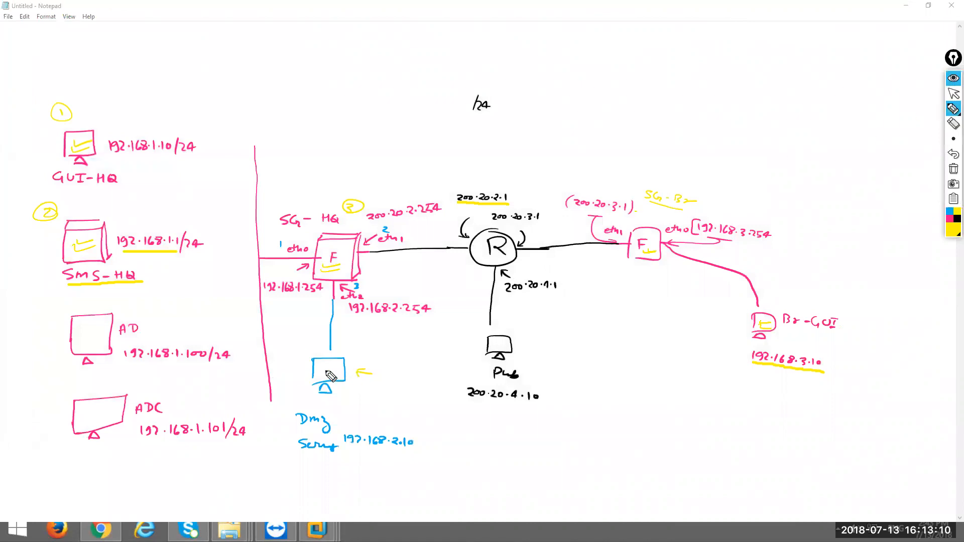
left_click_drag(323, 371, 334, 378)
left_click_drag(494, 343, 510, 345)
left_click_drag(488, 258, 499, 259)
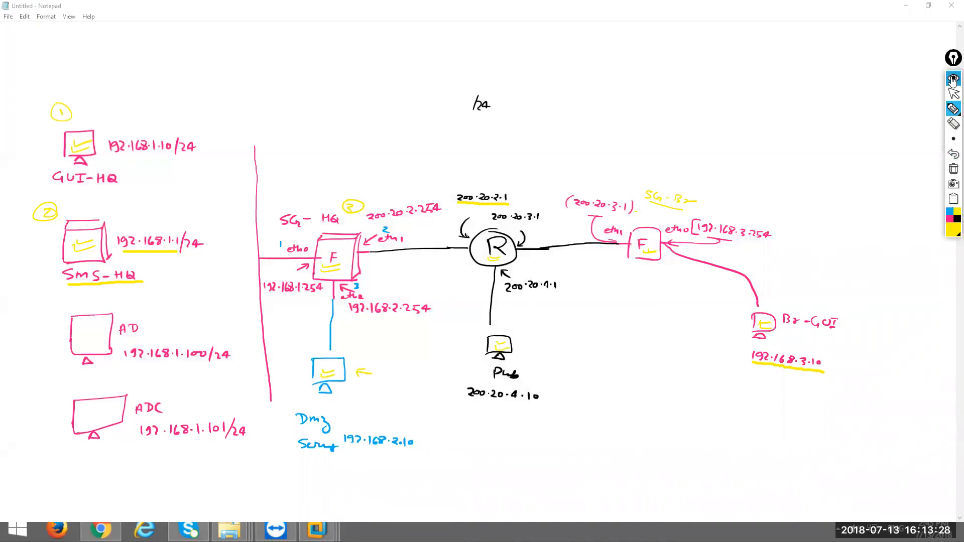
left_click(952, 78)
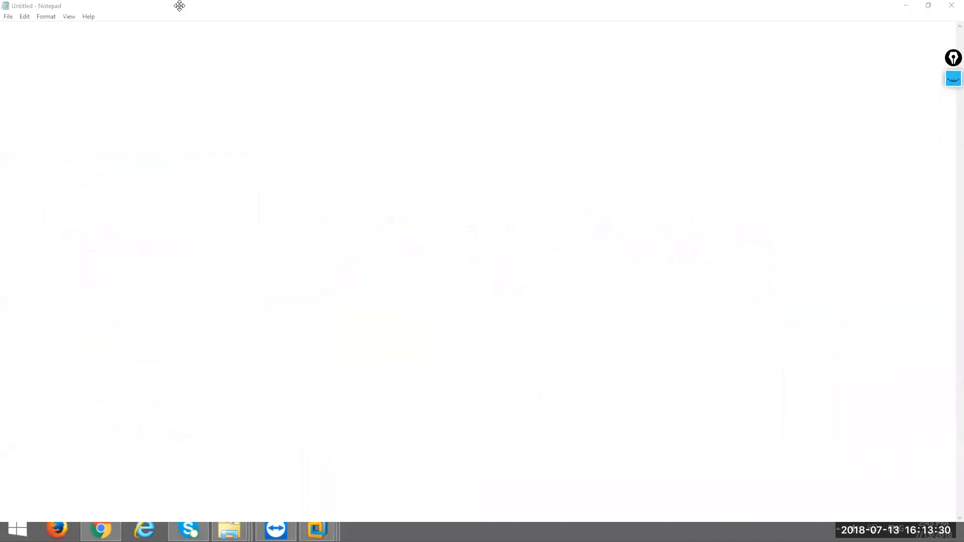
From the GUI-HQ window, open the Windows 7 appliance and import it under the name DMZ
left_click(318, 530)
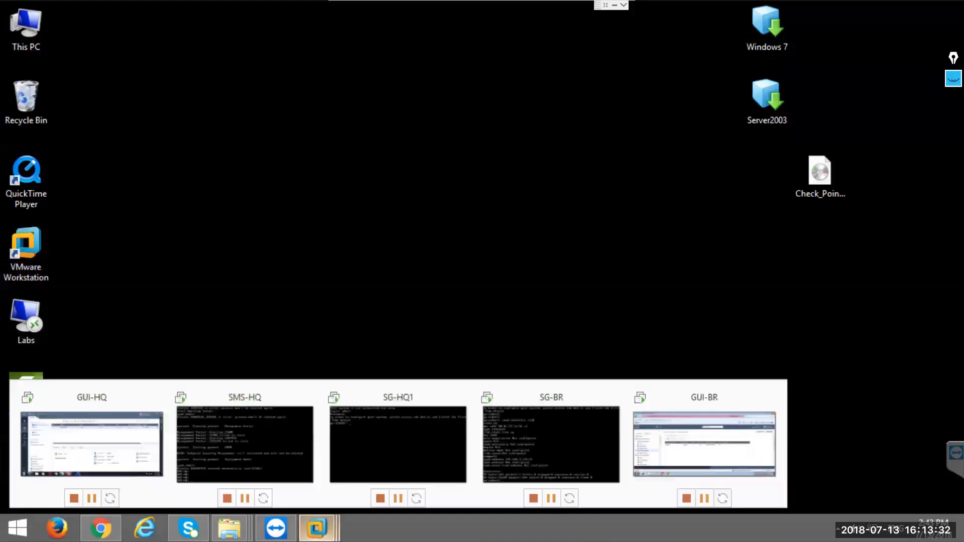
left_click(121, 394)
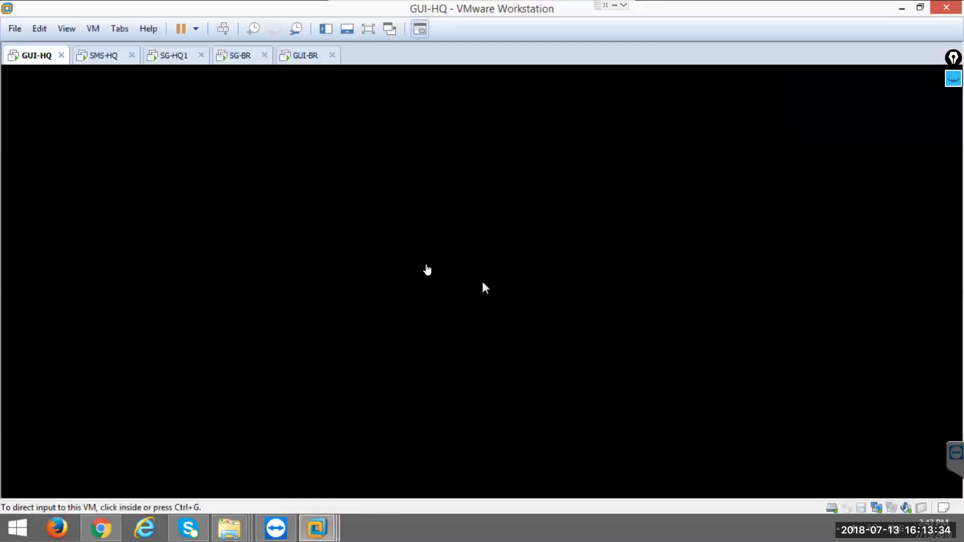
left_click(16, 29)
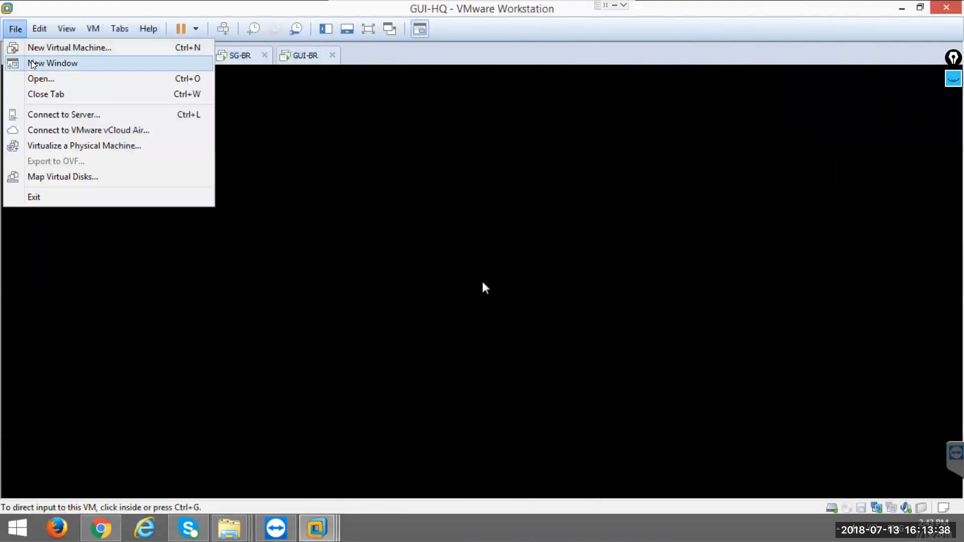
left_click(40, 79)
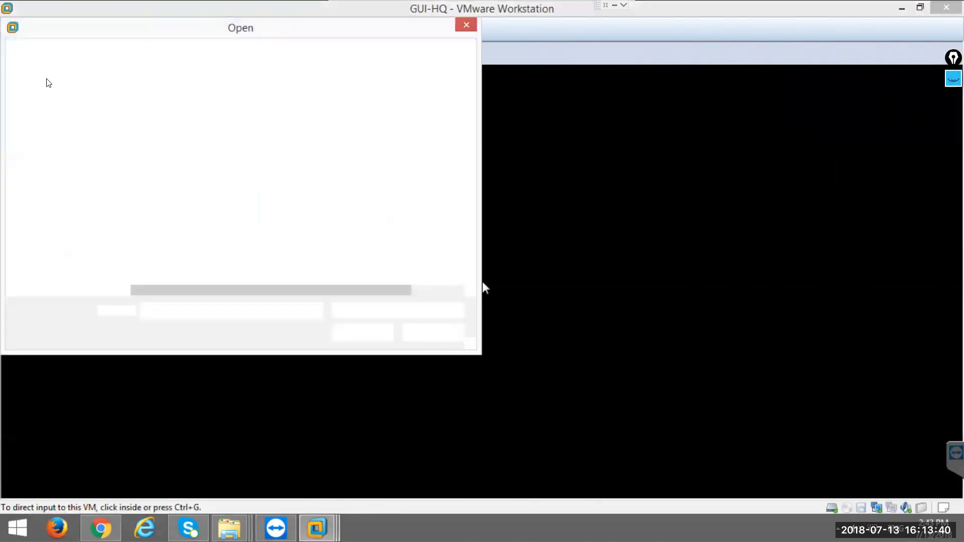
double_click(166, 131)
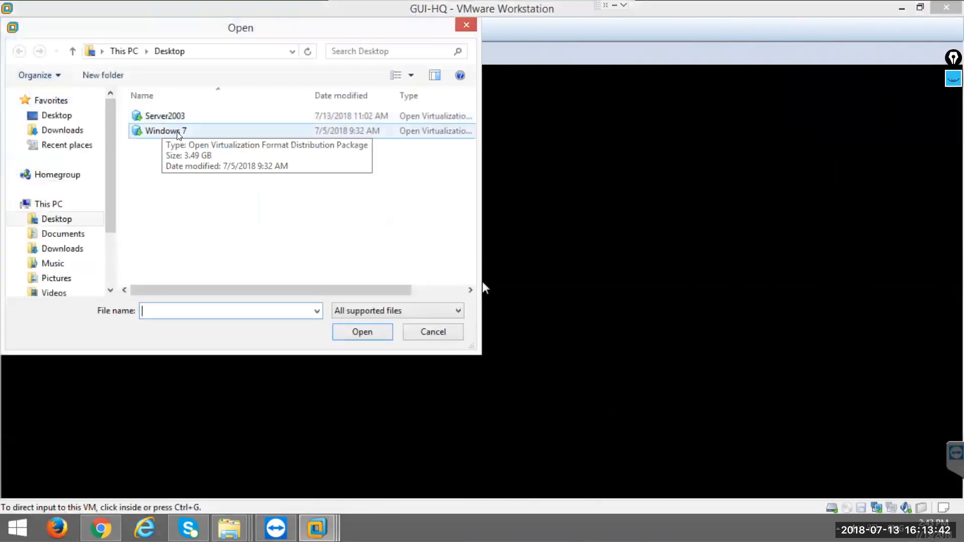
left_click(452, 262)
key("BackSpace")
key("BackSpace")
key("BackSpace")
key("BackSpace")
key("BackSpace")
key("BackSpace")
key("BackSpace")
key("BackSpace")
key("BackSpace")
key("BackSpace")
key("BackSpace")
key("BackSpace")
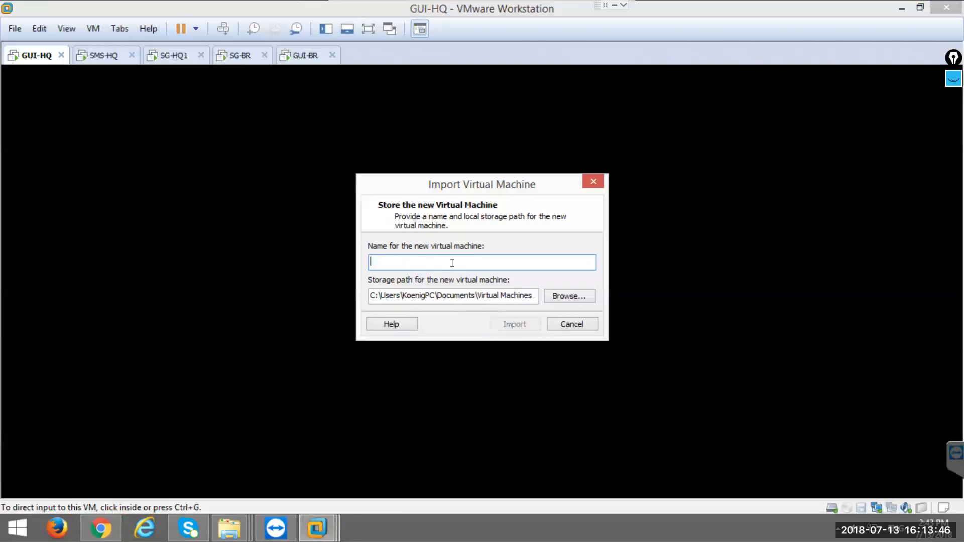
type("DMZ")
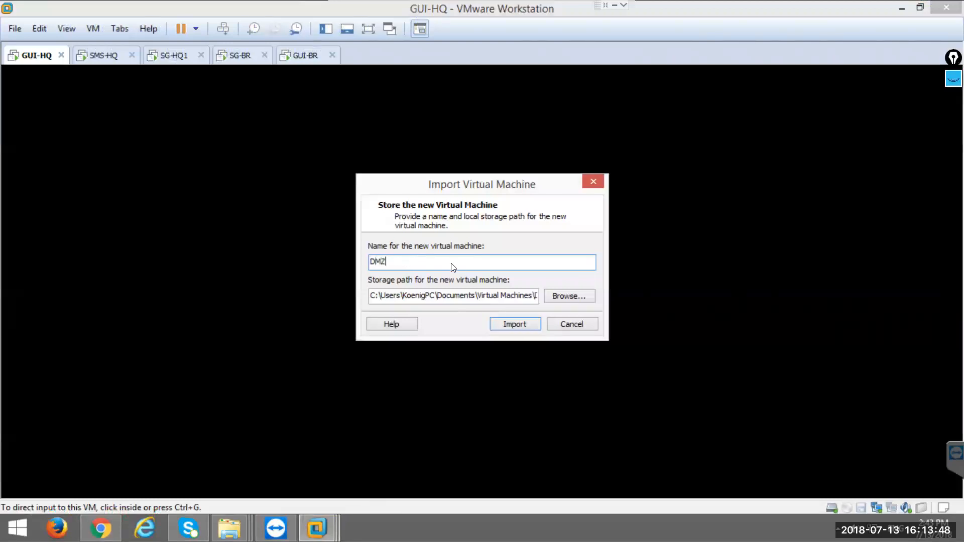
left_click(522, 326)
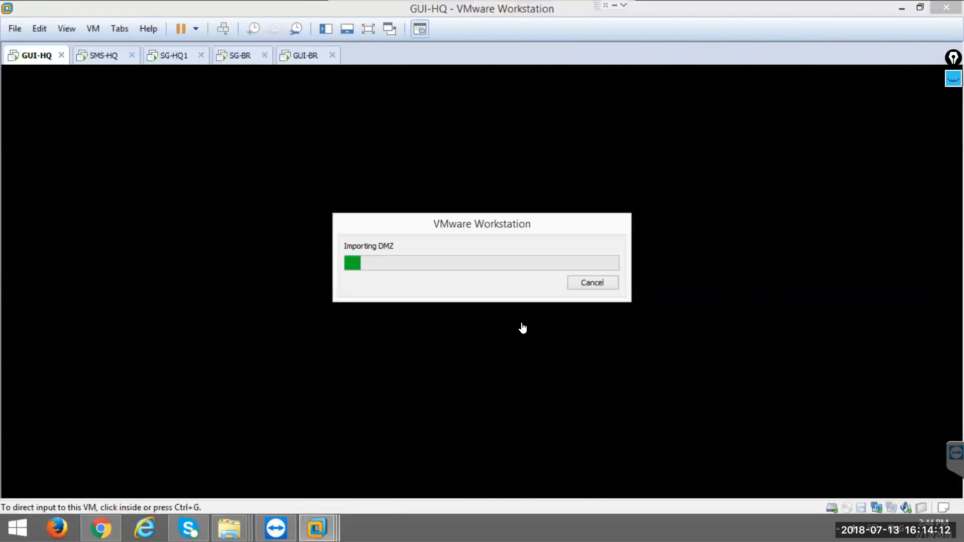
In My DaTa (E:) > MY_forti_doc, copy the INITPUBwithEicar disc image
left_click(901, 9)
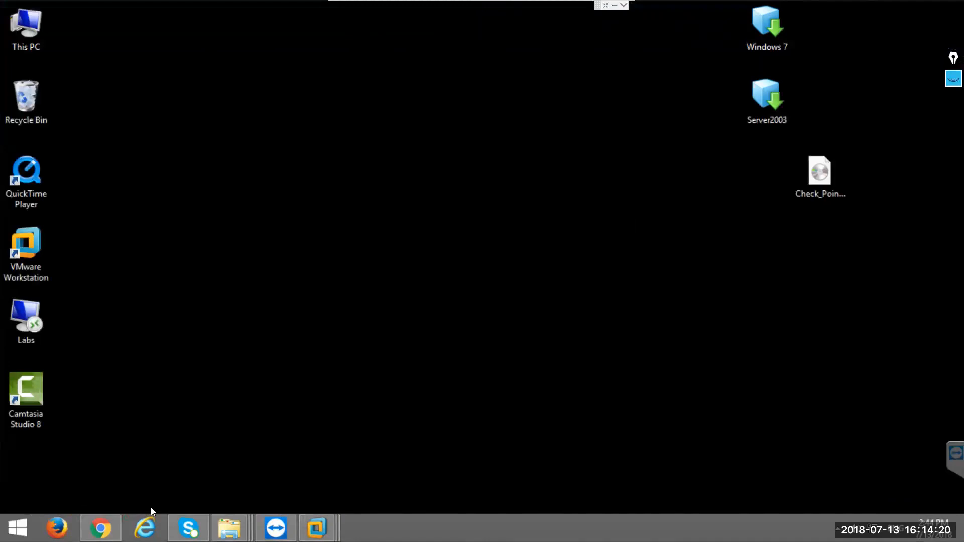
mouse_move(230, 527)
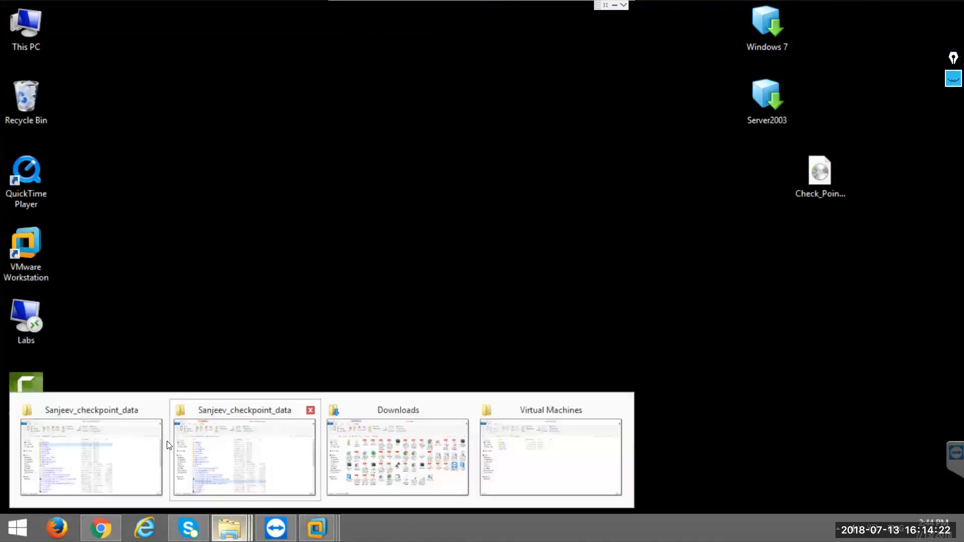
left_click(253, 418)
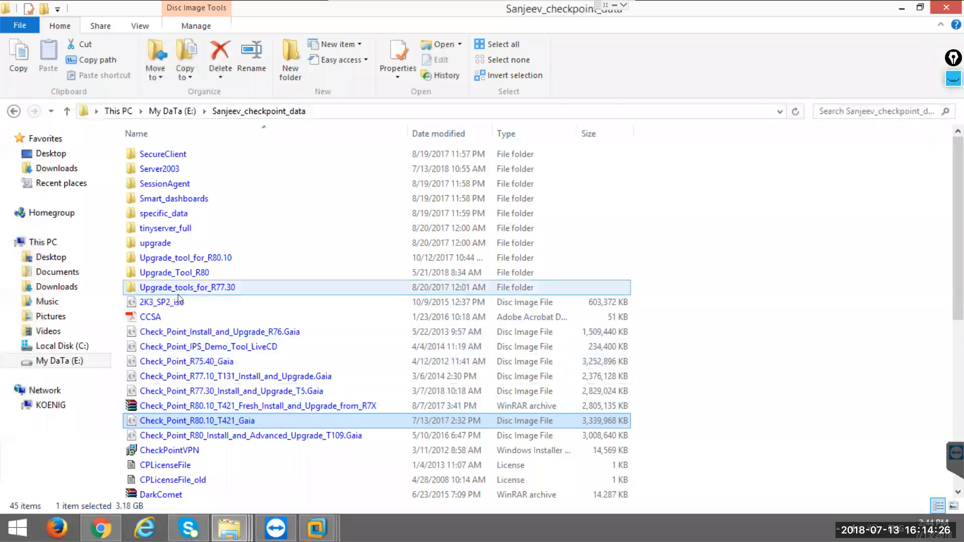
left_click(191, 112)
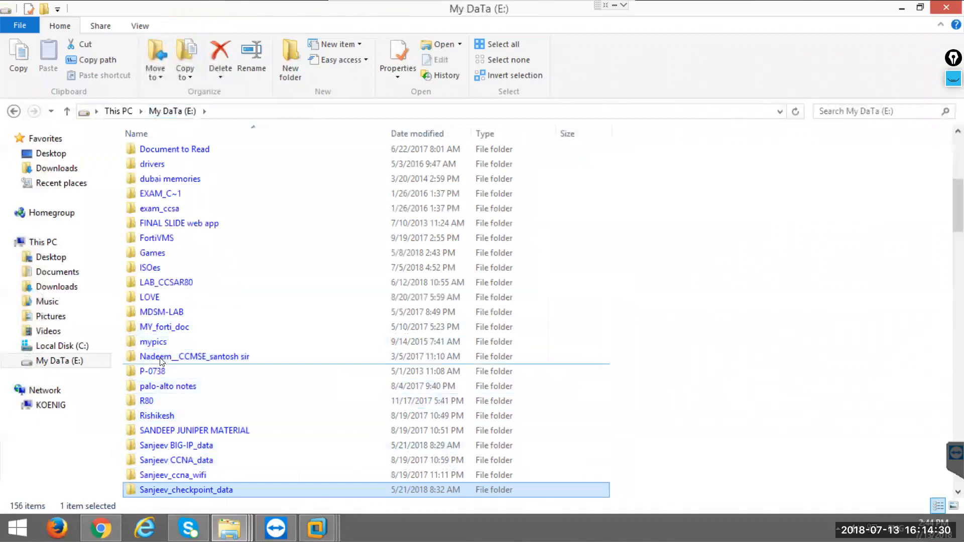
double_click(164, 326)
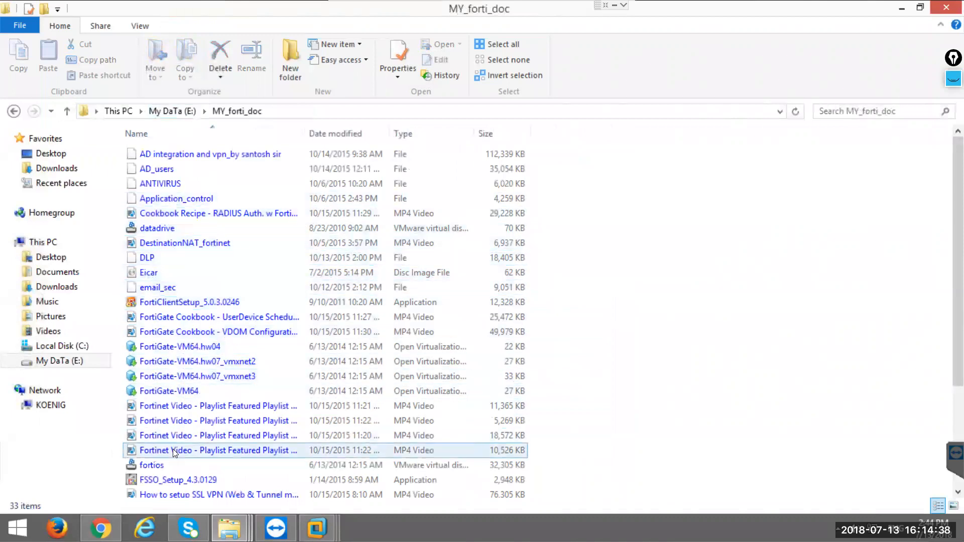
scroll(173, 449, "down", 3)
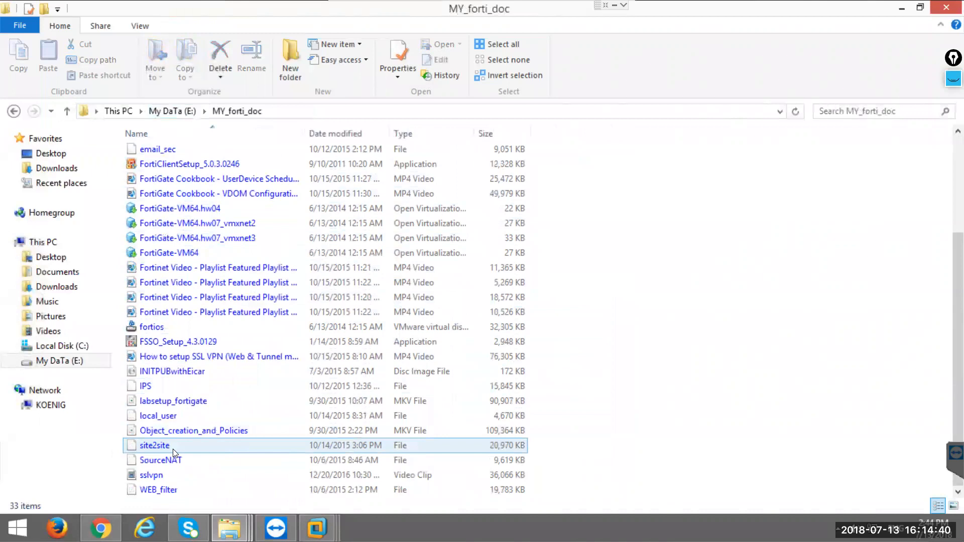
left_click(181, 375)
key("ctrl+c")
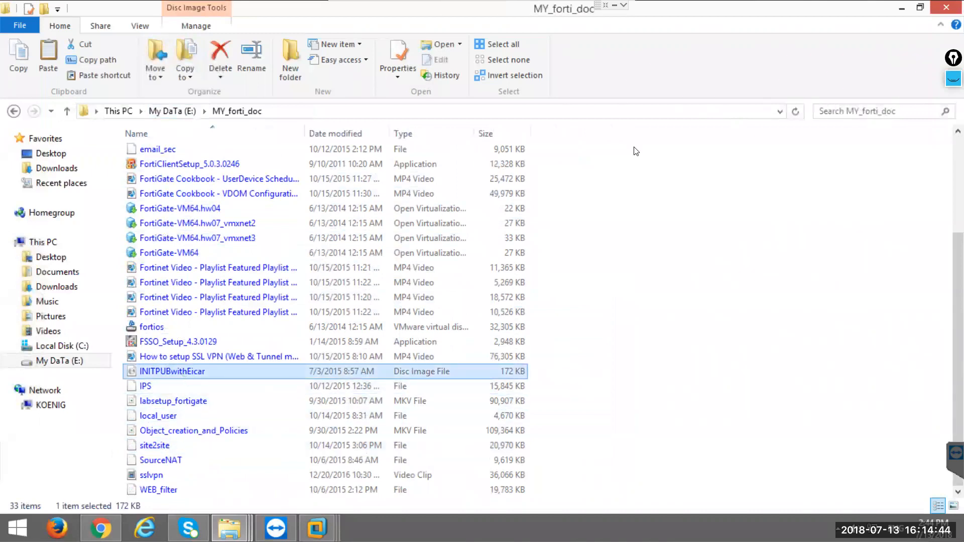
Paste INITPUBwithEicar onto the host desktop
left_click(908, 10)
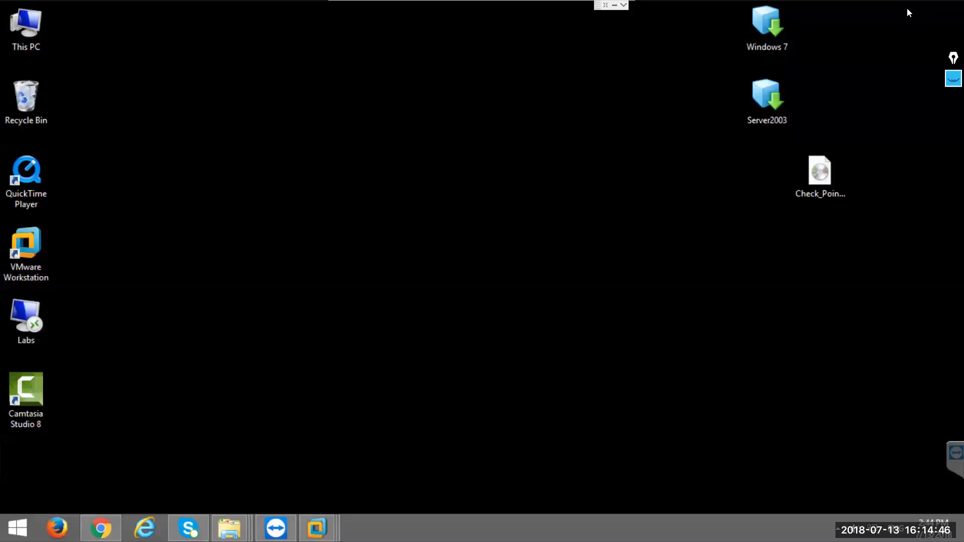
right_click(705, 155)
left_click(738, 216)
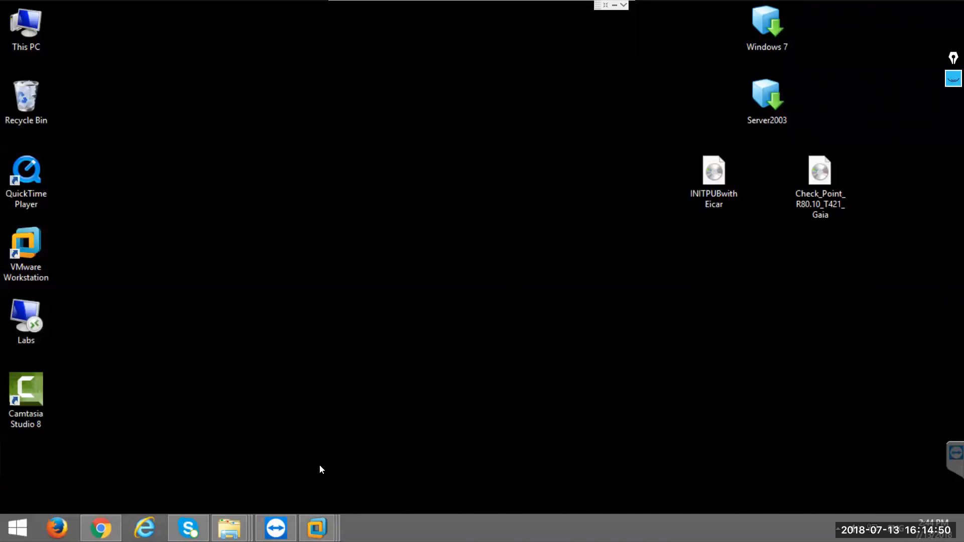
left_click(318, 529)
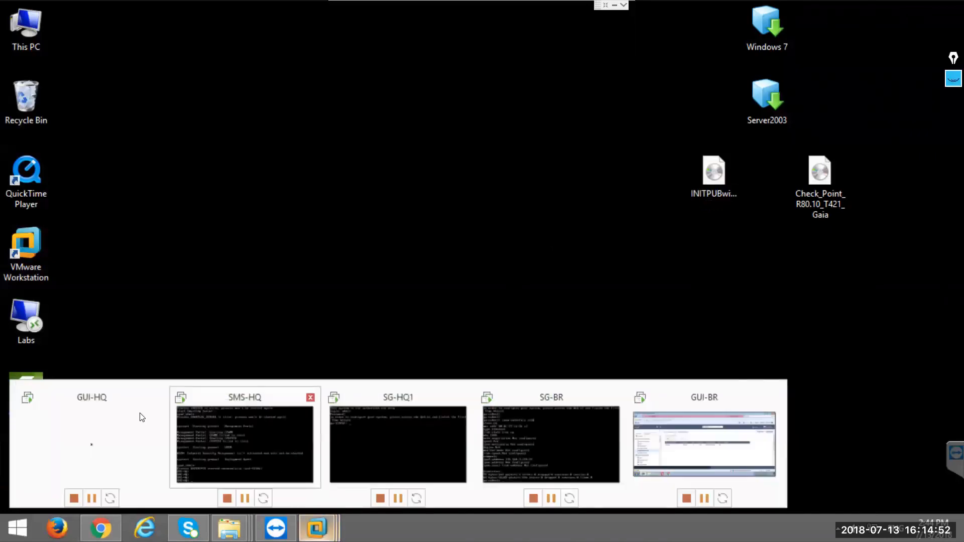
Restore the GUI-HQ VMware window and focus the Importing DMZ progress dialog
left_click(123, 413)
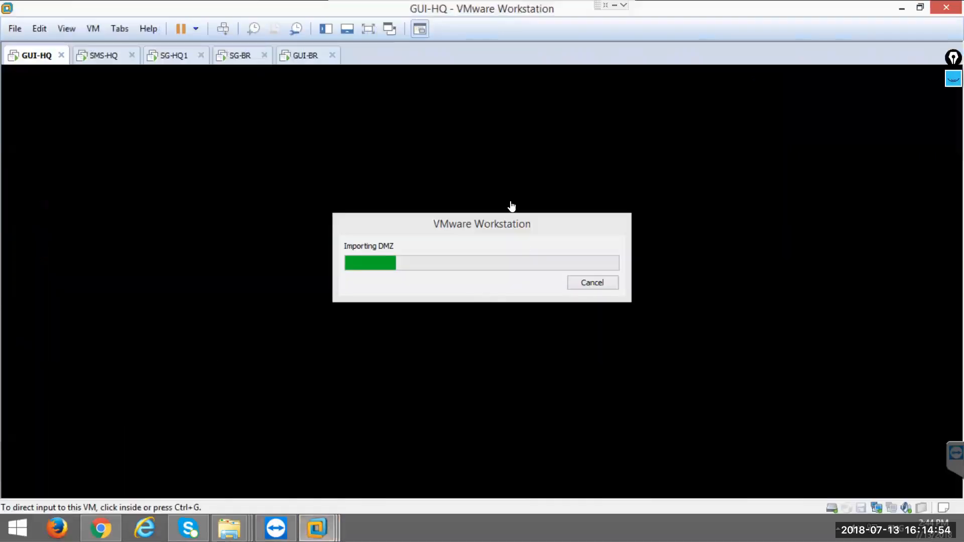
left_click(483, 225)
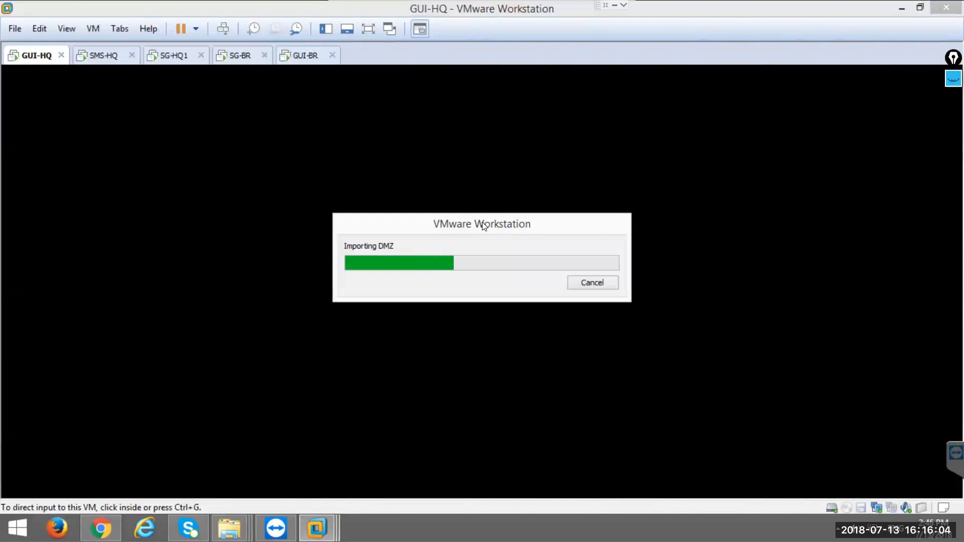
Import the Windows 7 appliance again as PUBLIC and arrange both import progress dialogs apart
left_click(16, 28)
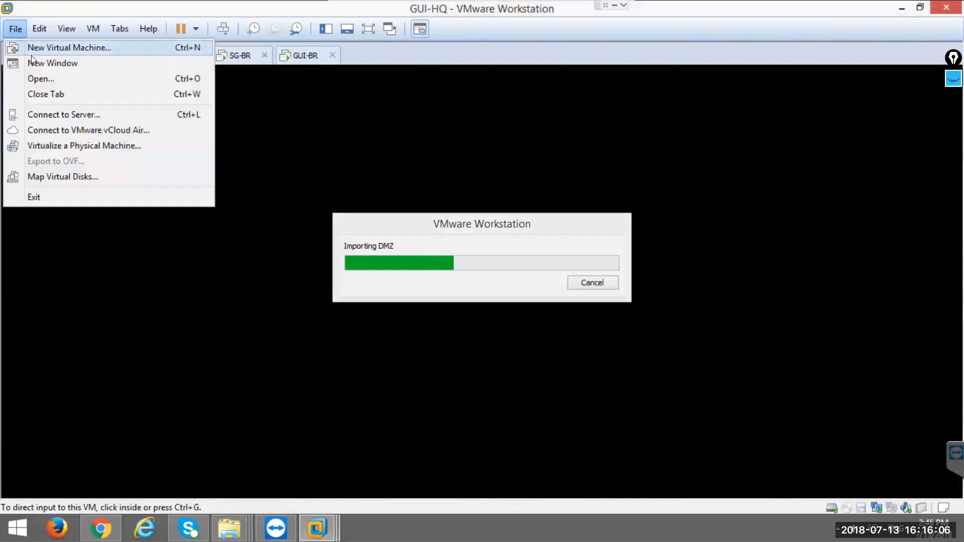
left_click(35, 78)
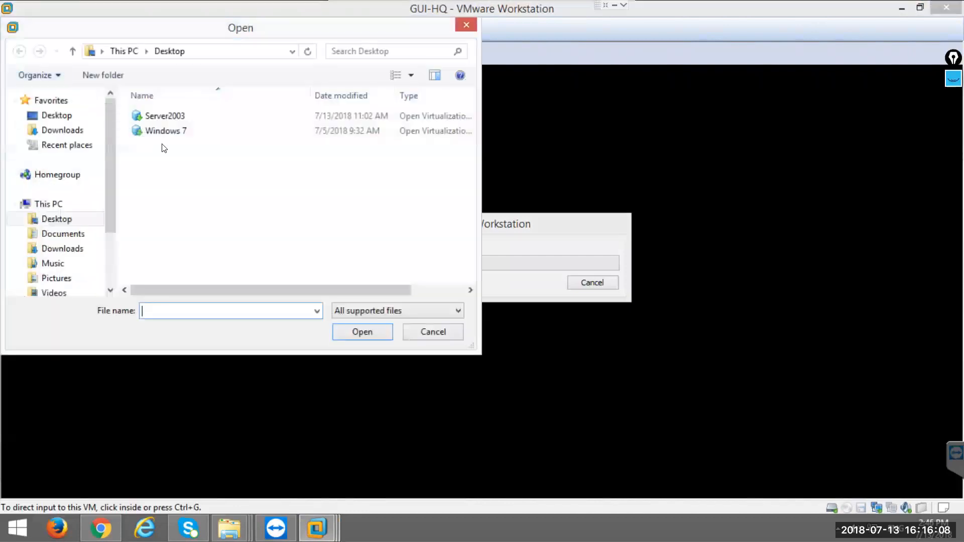
double_click(175, 130)
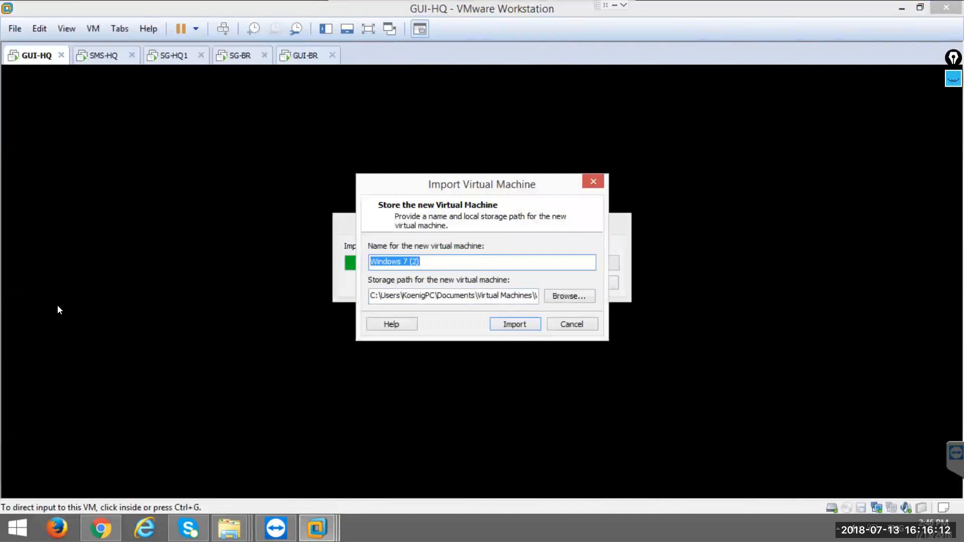
type("PUB")
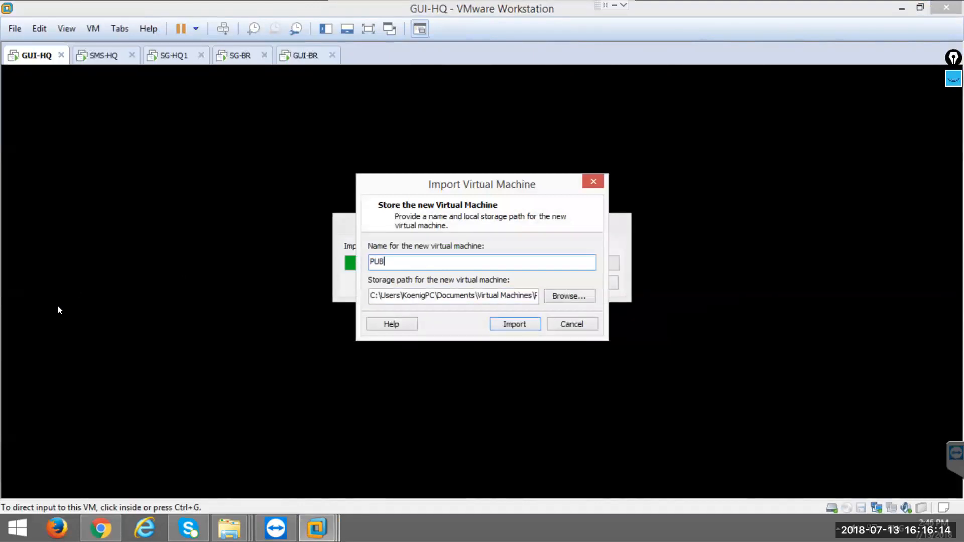
type("LIC")
left_click(510, 324)
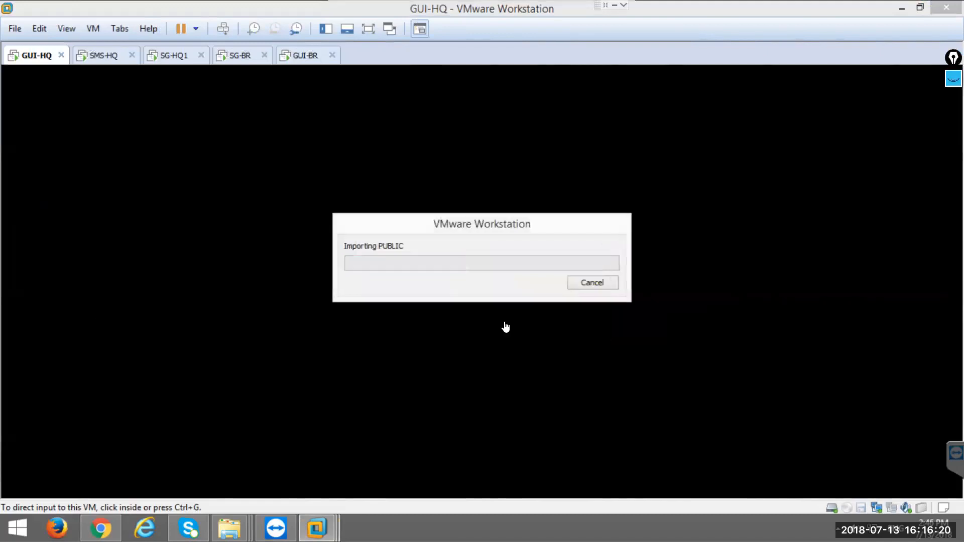
left_click_drag(499, 222, 816, 177)
left_click_drag(596, 220, 289, 221)
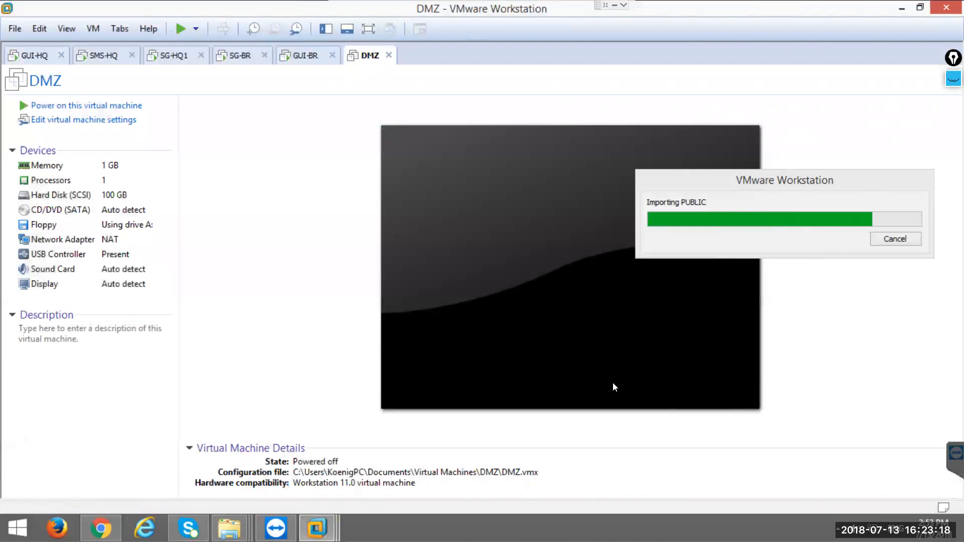
Power on the DMZ machine and choose Start Windows Normally
left_click(100, 106)
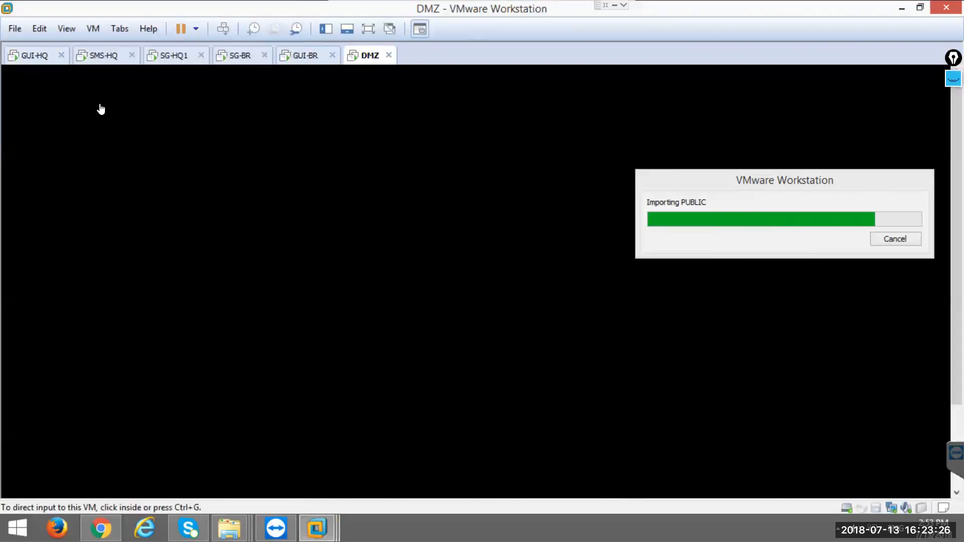
left_click(290, 335)
key("Return")
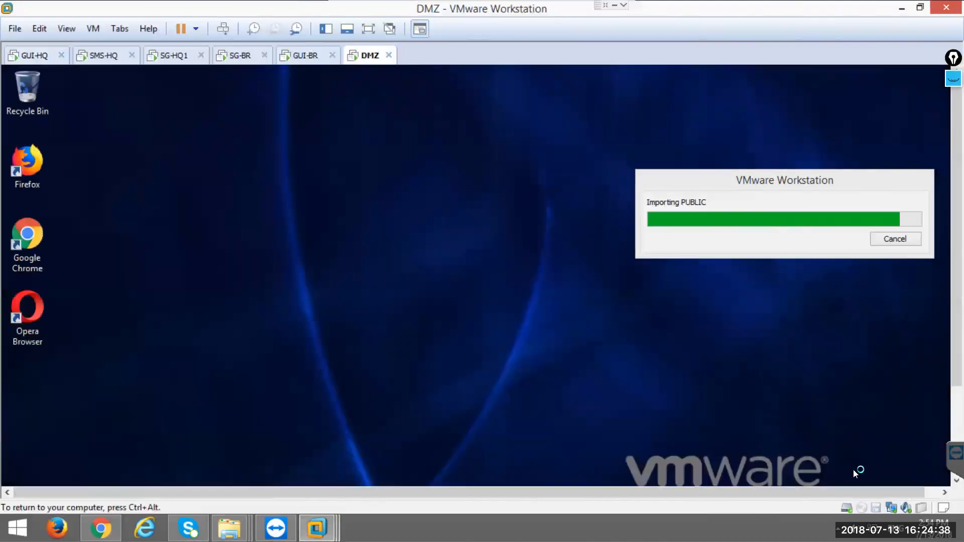
Set the DMZ guest display to View > Autosize > Autofit Guest
left_click(954, 481)
left_click(954, 481)
left_click(954, 481)
left_click(954, 481)
left_click(954, 481)
left_click(954, 481)
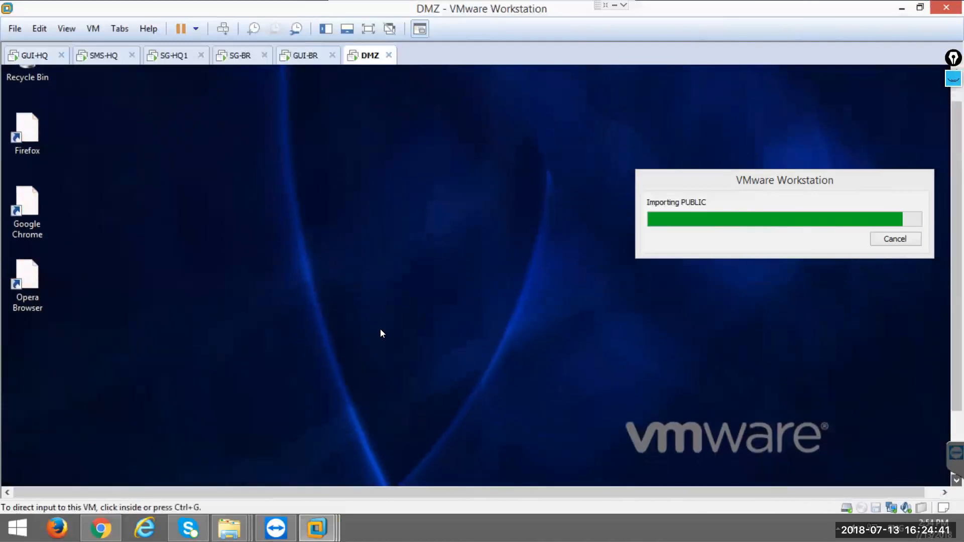
left_click(67, 28)
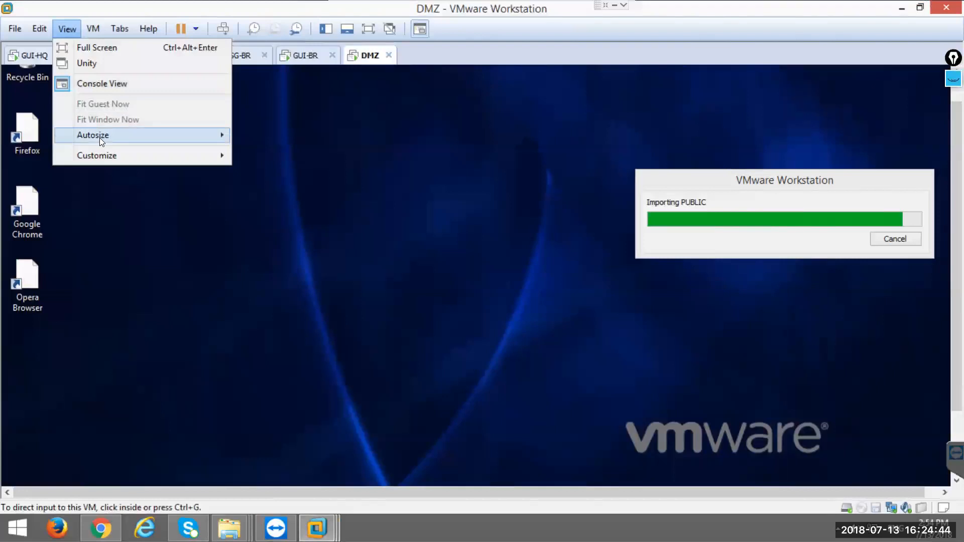
mouse_move(99, 137)
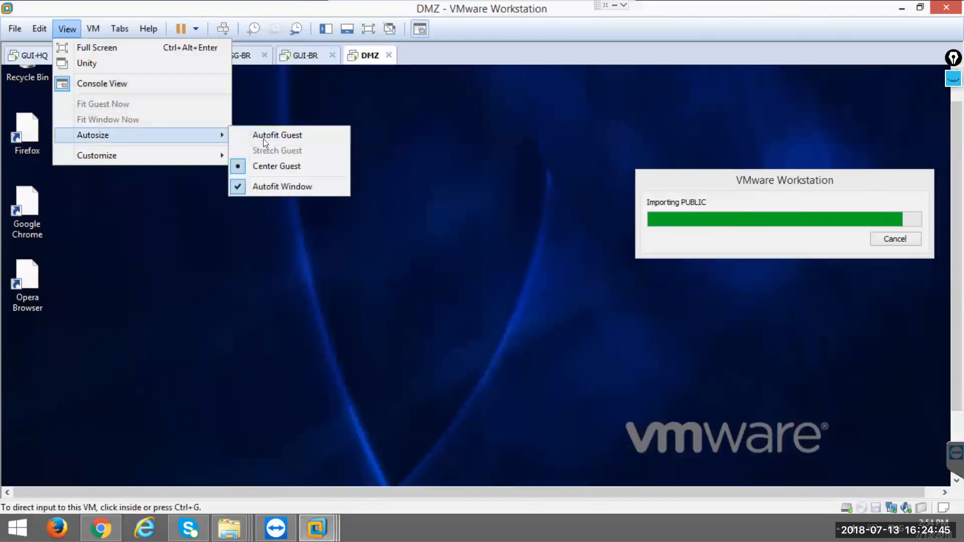
left_click(290, 135)
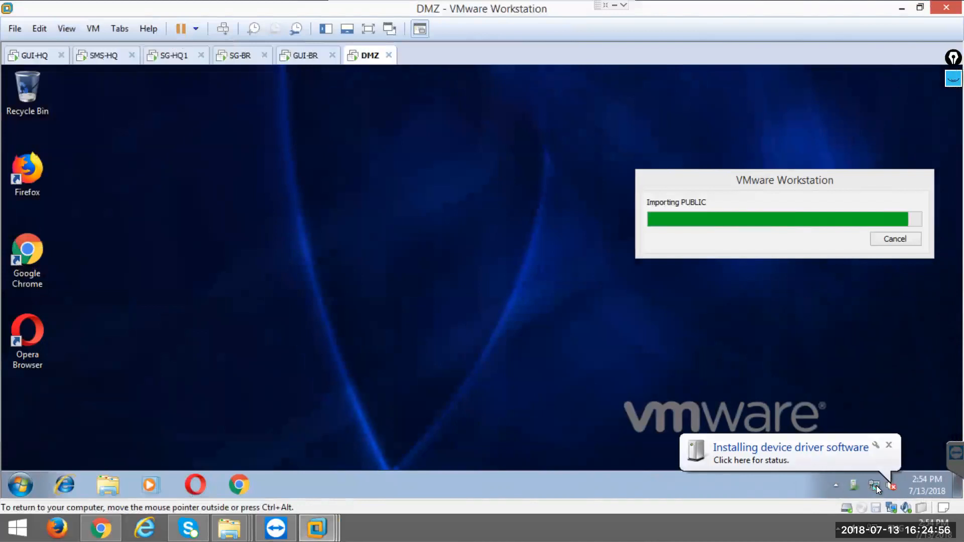
Open the guest's Network and Sharing Center and go to its adapter settings
right_click(876, 486)
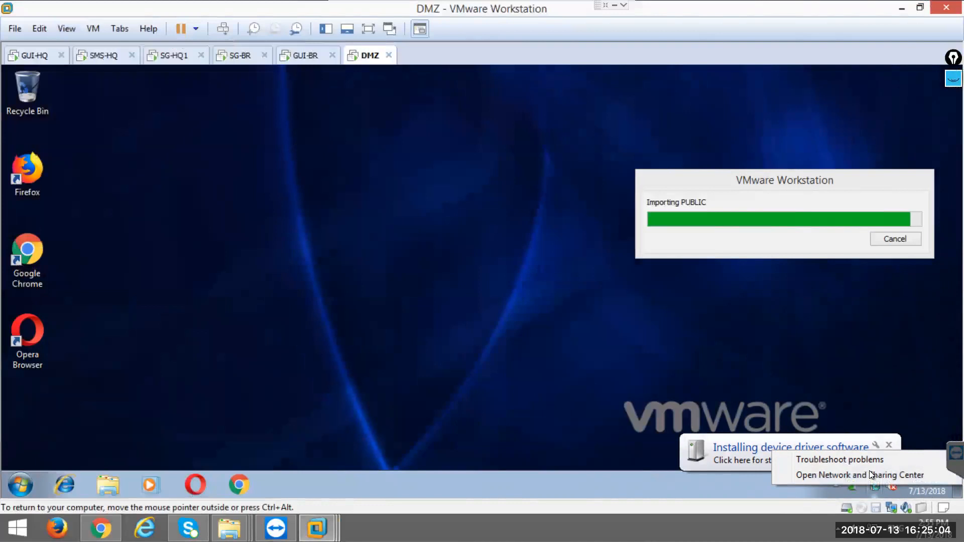
left_click(869, 471)
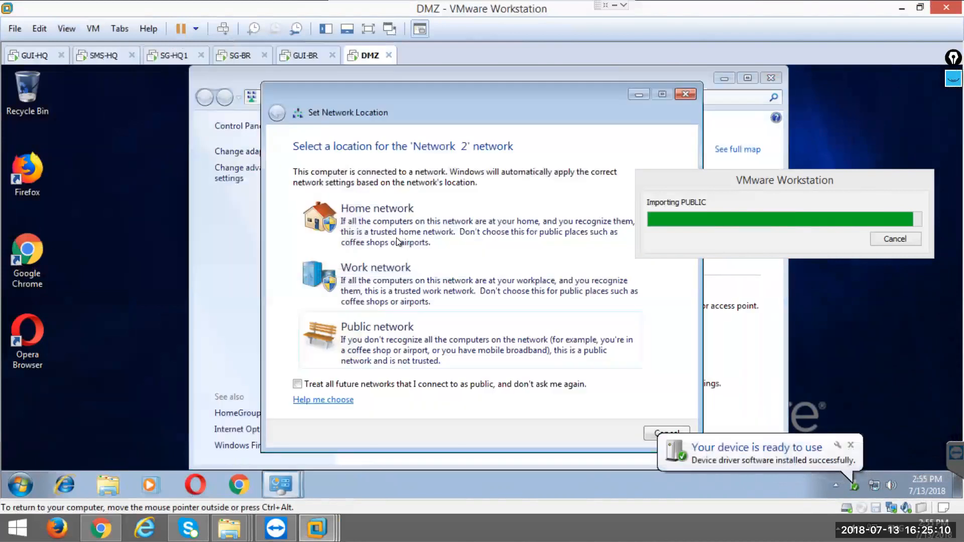
left_click(663, 432)
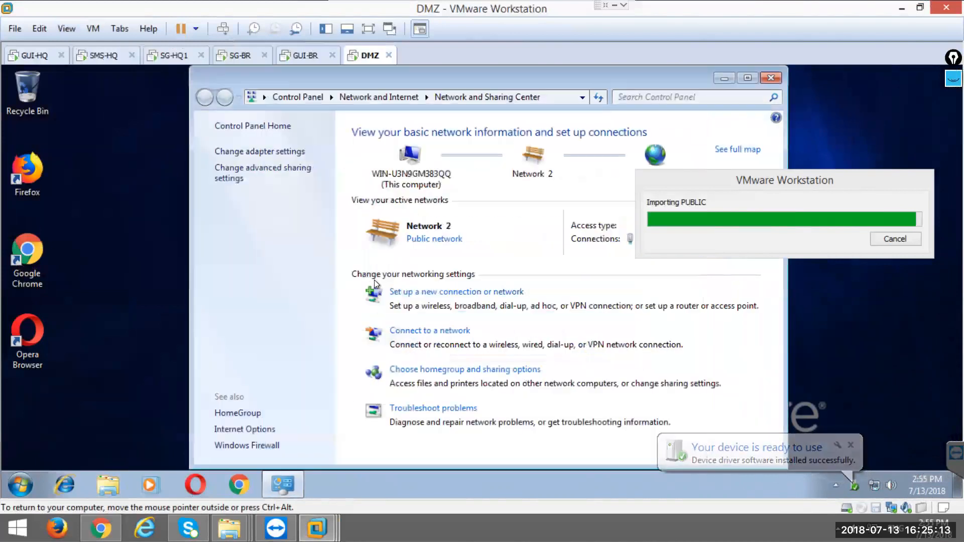
left_click(232, 152)
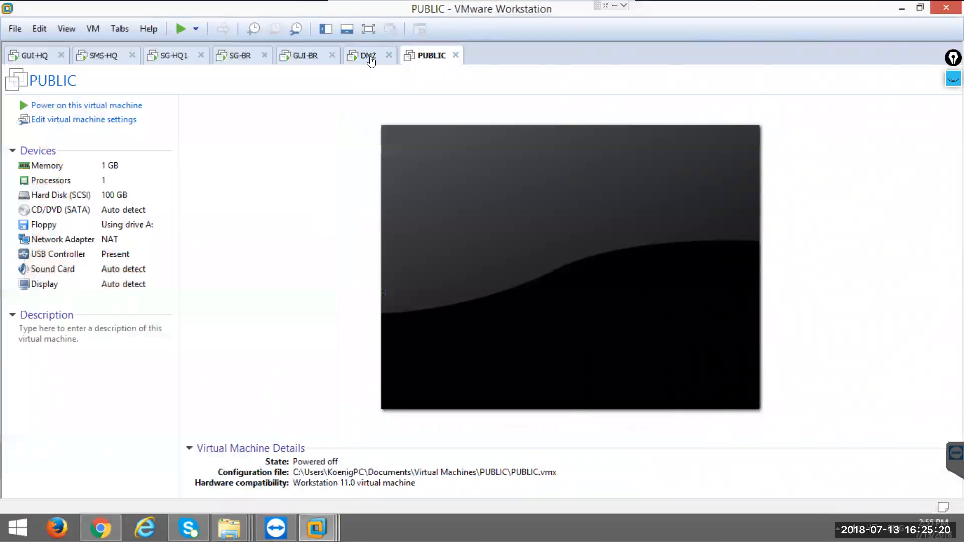
left_click(383, 52)
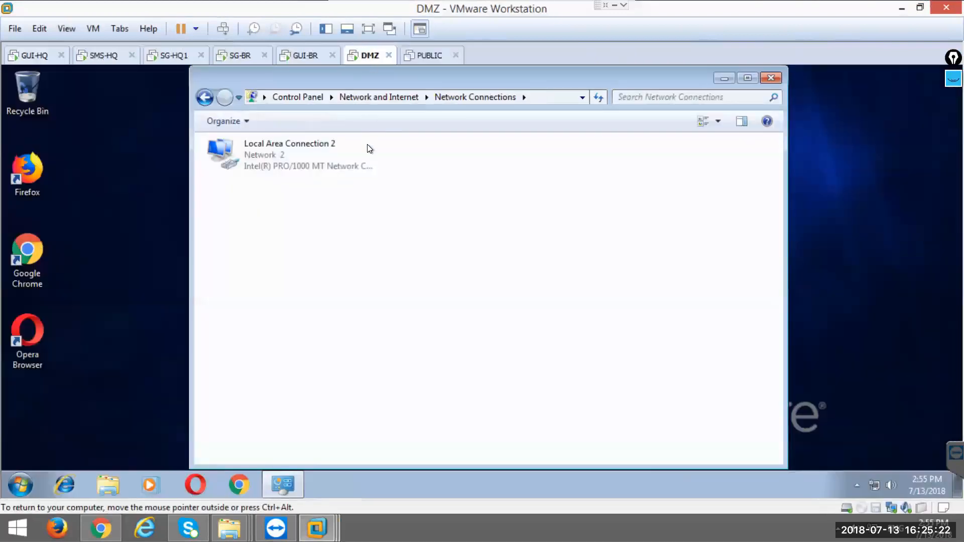
Give Local Area Connection 2 IPv4 192.168.2.10/255.255.255.0, gateway 192.168.2.254, DNS 8.8.8.8
right_click(264, 151)
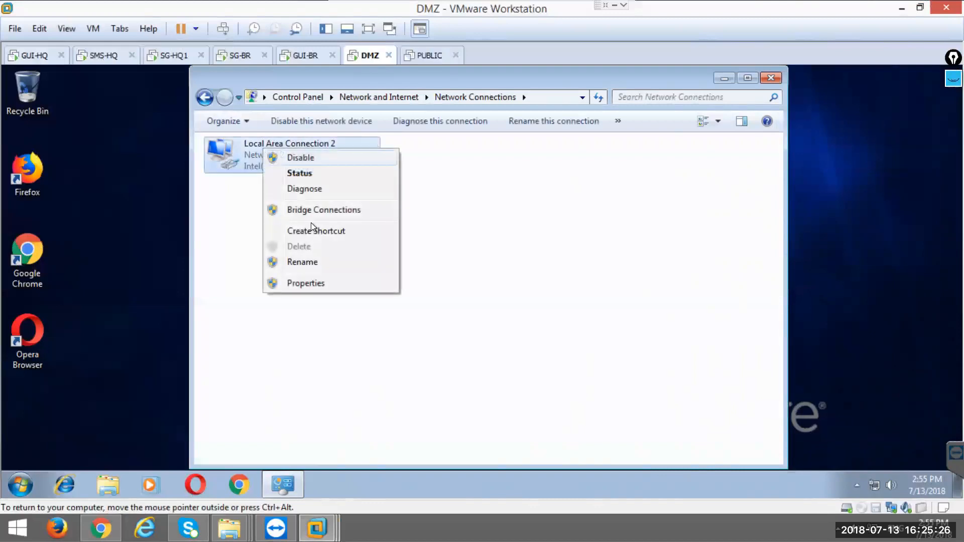
left_click(300, 282)
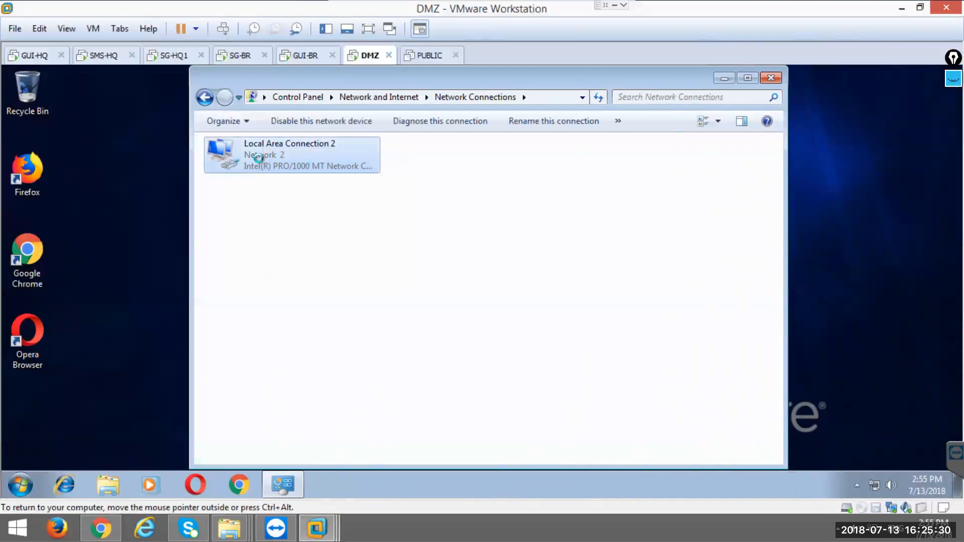
left_click(346, 294)
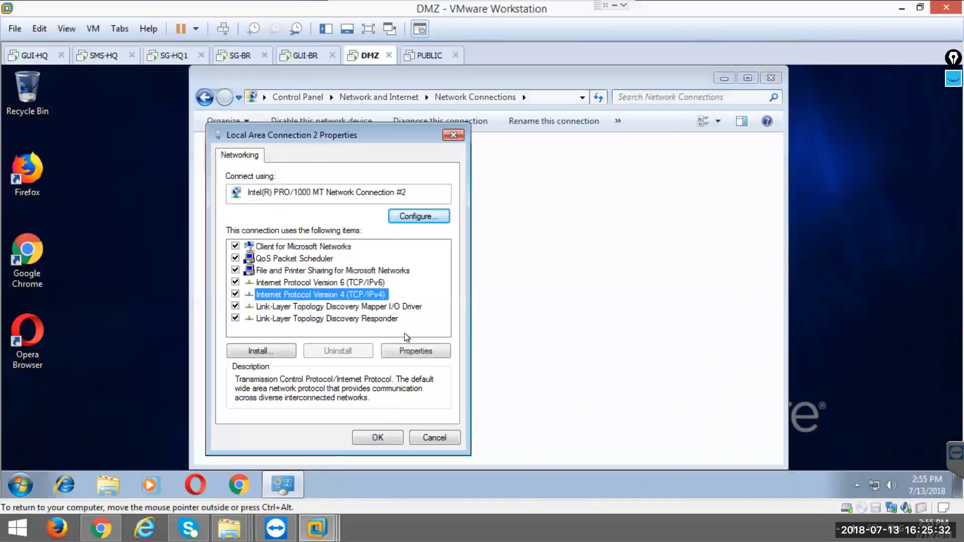
left_click(424, 353)
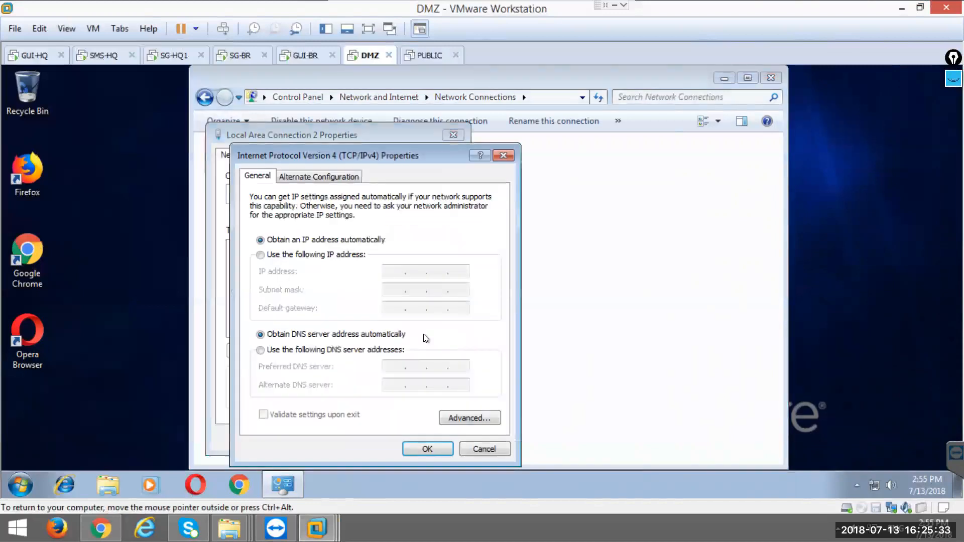
left_click(356, 256)
type("192 . 168 . 2 .")
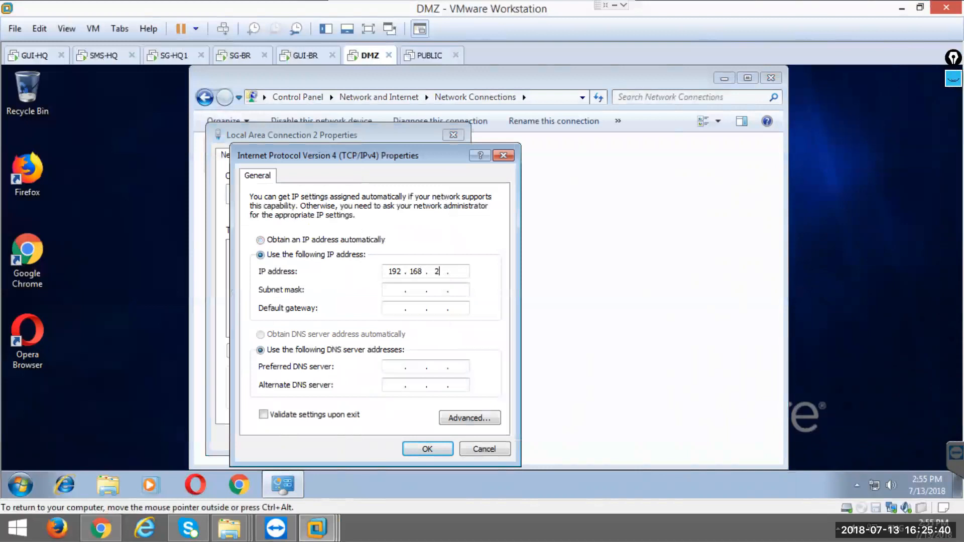
key("Tab")
key("Tab")
type("192 . 168 . 2 . 254")
key("Tab")
key("Tab")
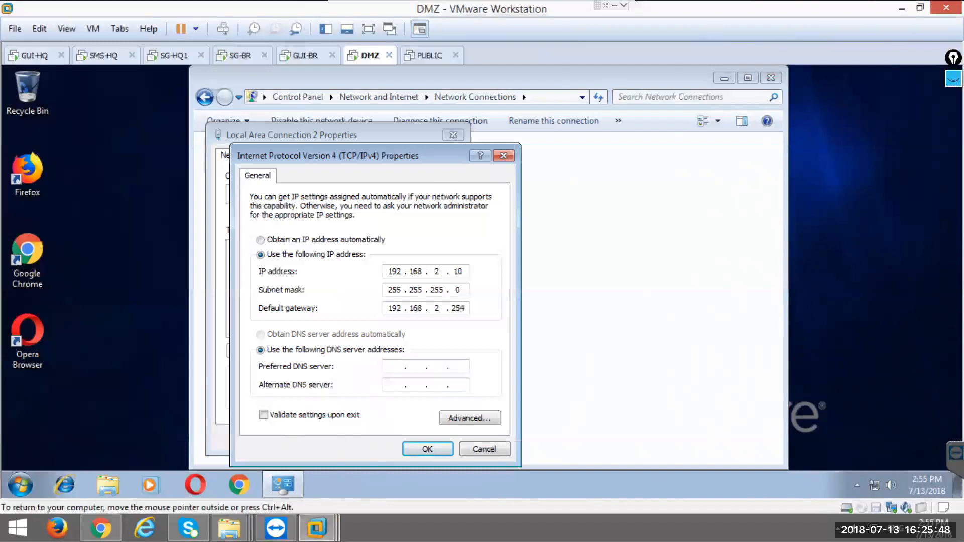
type("8.8.8.8")
left_click(428, 449)
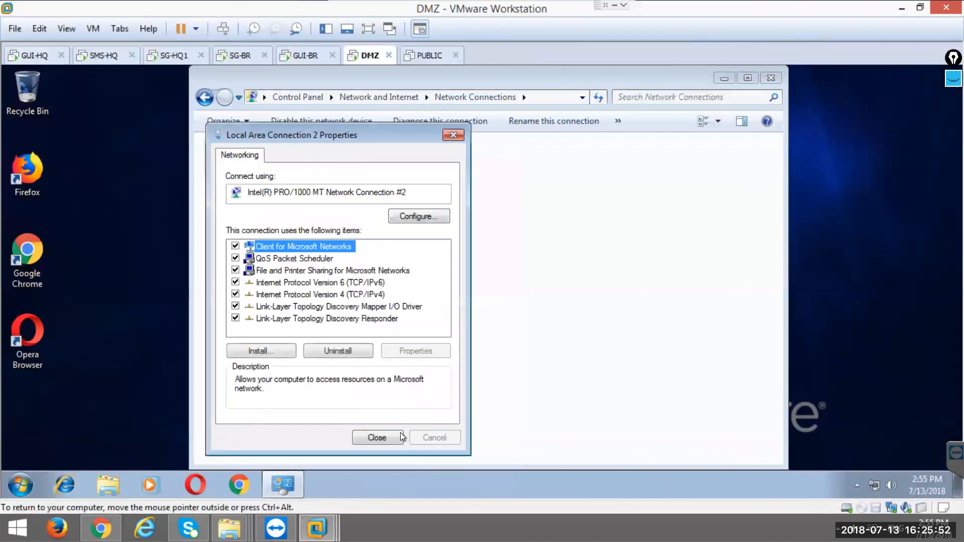
Close the connection properties and Network Connections windows, postponing the restart
left_click(388, 436)
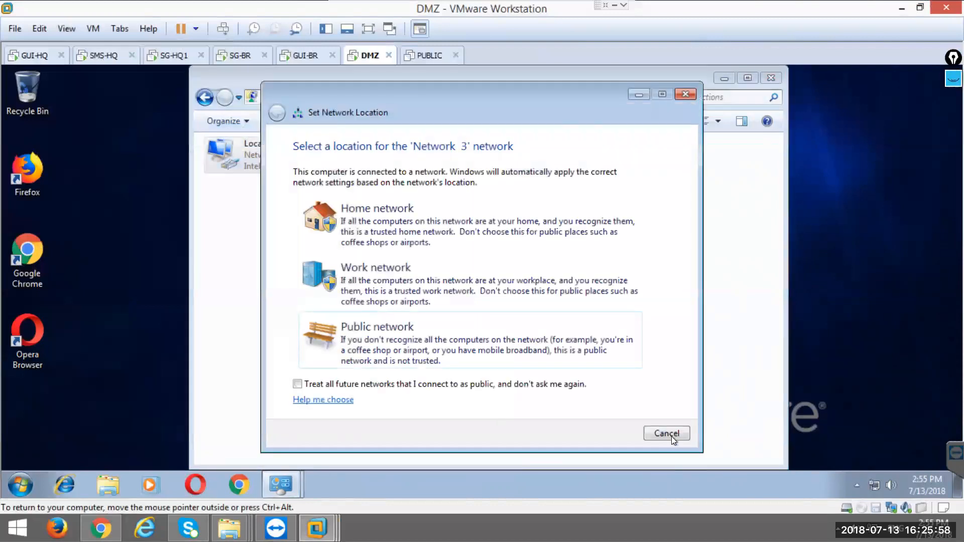
left_click(671, 434)
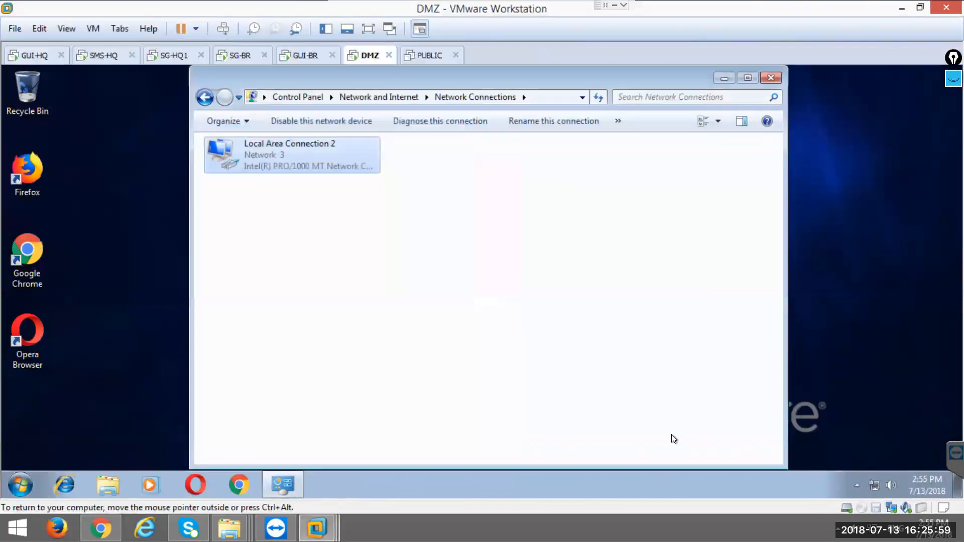
left_click(772, 78)
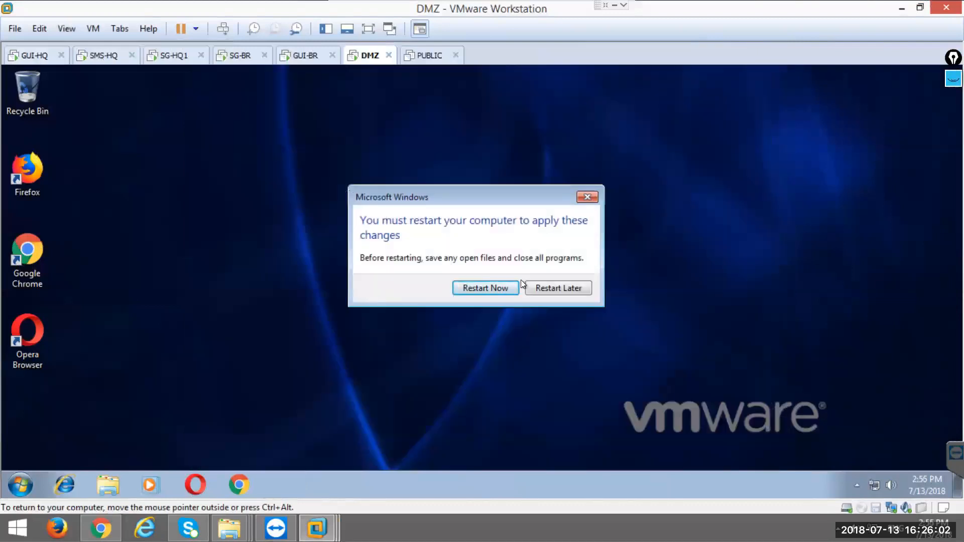
left_click(581, 287)
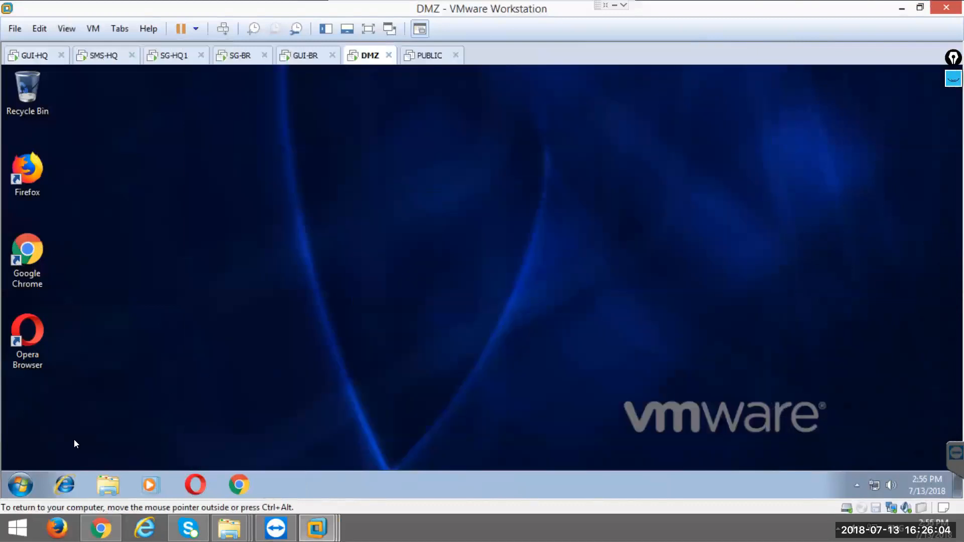
Open Windows Features from the guest's Control Panel Programs page
left_click(27, 480)
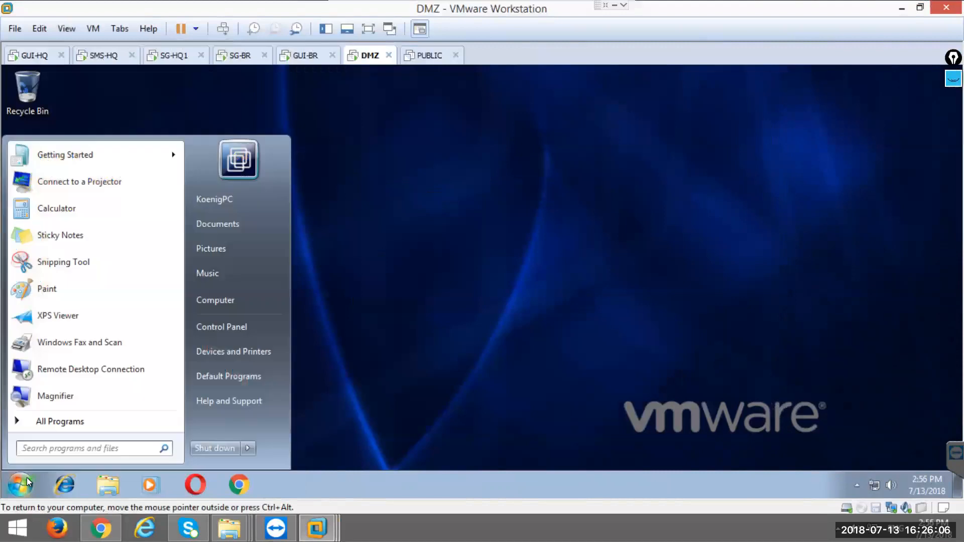
left_click(245, 329)
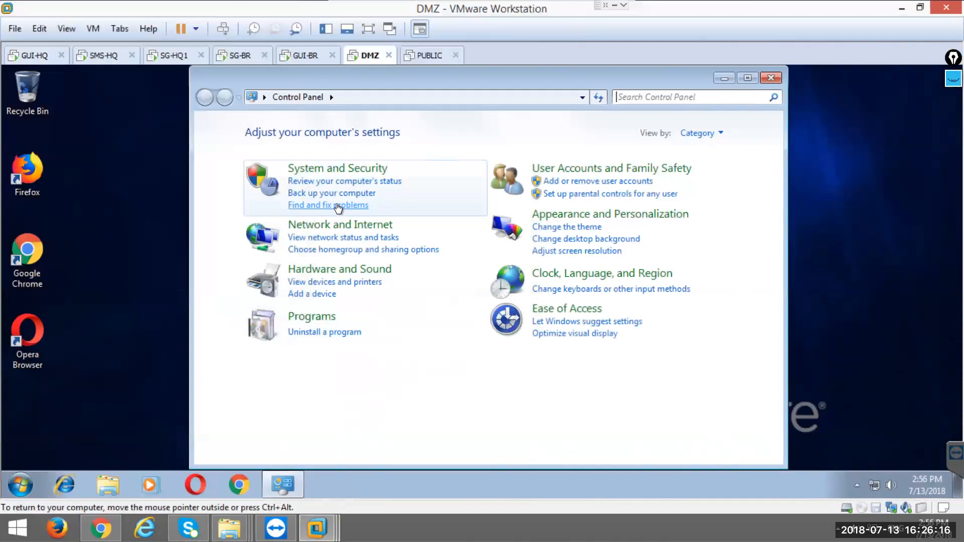
left_click(315, 315)
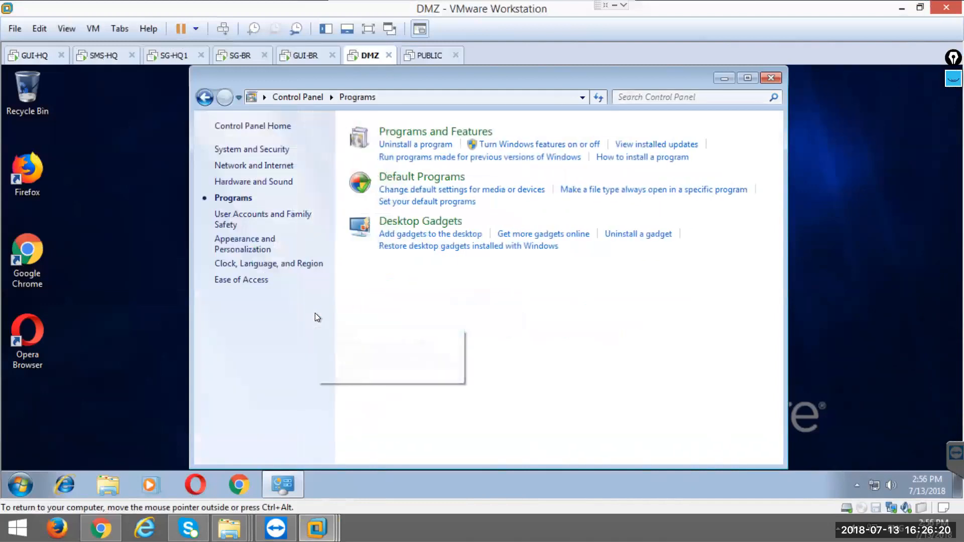
left_click(510, 148)
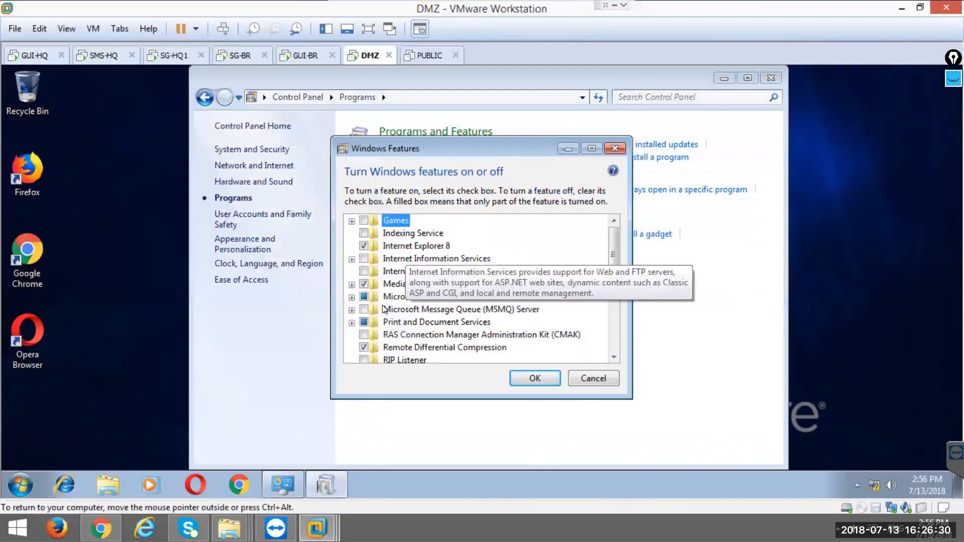
Turn on Internet Information Services with FTP Server, FTP Extensibility and FTP Service
left_click(614, 357)
left_click(613, 357)
left_click(614, 357)
left_click(616, 358)
left_click(616, 357)
left_click(617, 357)
left_click(616, 358)
left_click(616, 357)
left_click(616, 357)
left_click(617, 357)
left_click(616, 357)
left_click(616, 357)
left_click(616, 357)
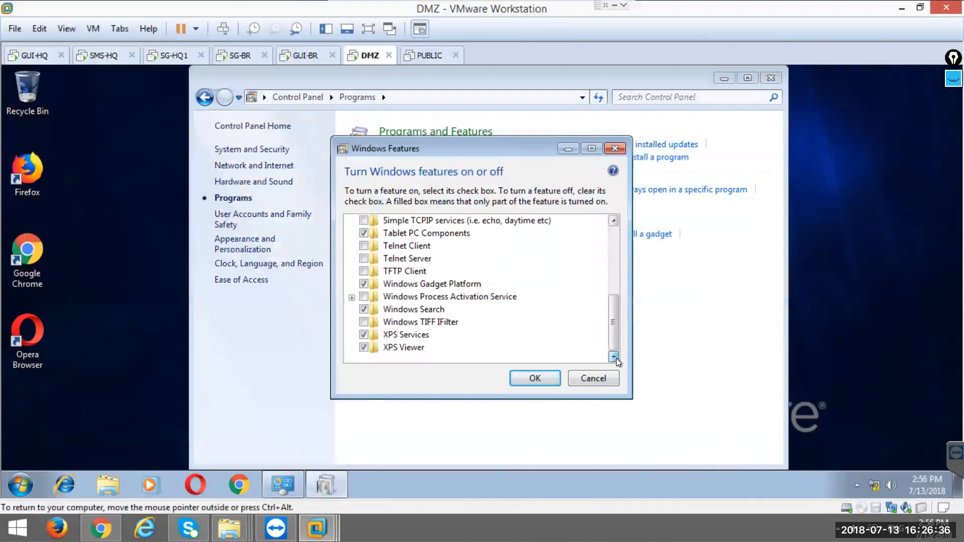
left_click_drag(615, 332, 607, 233)
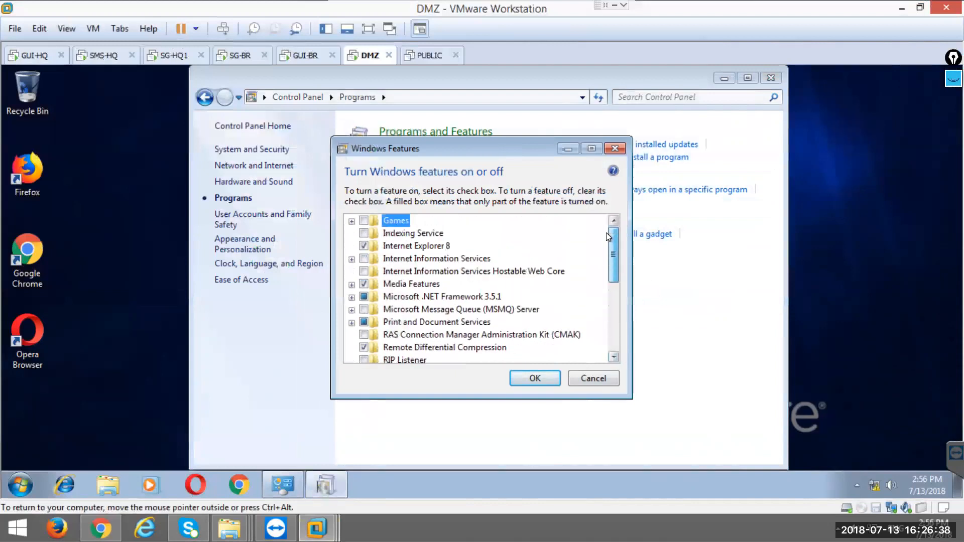
left_click(352, 259)
left_click(365, 259)
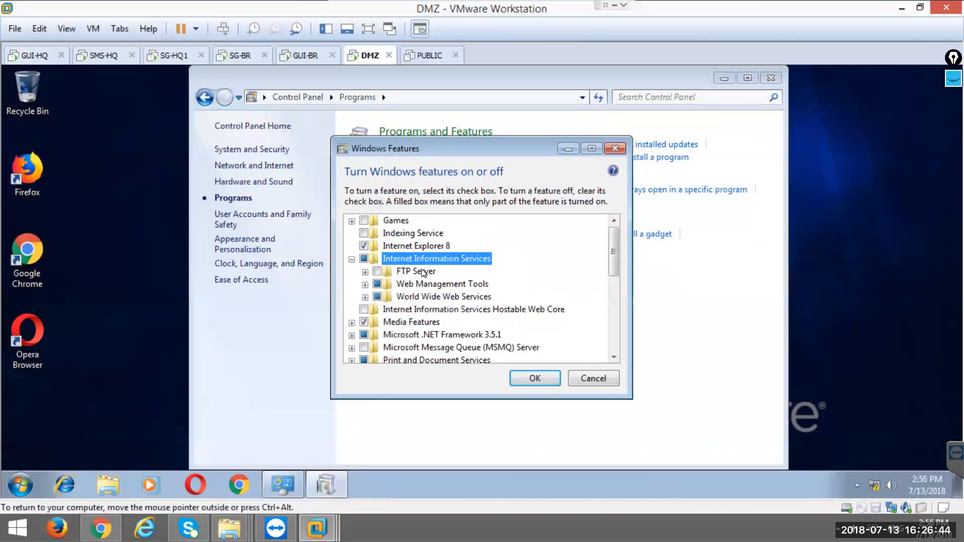
left_click(378, 272)
left_click(365, 271)
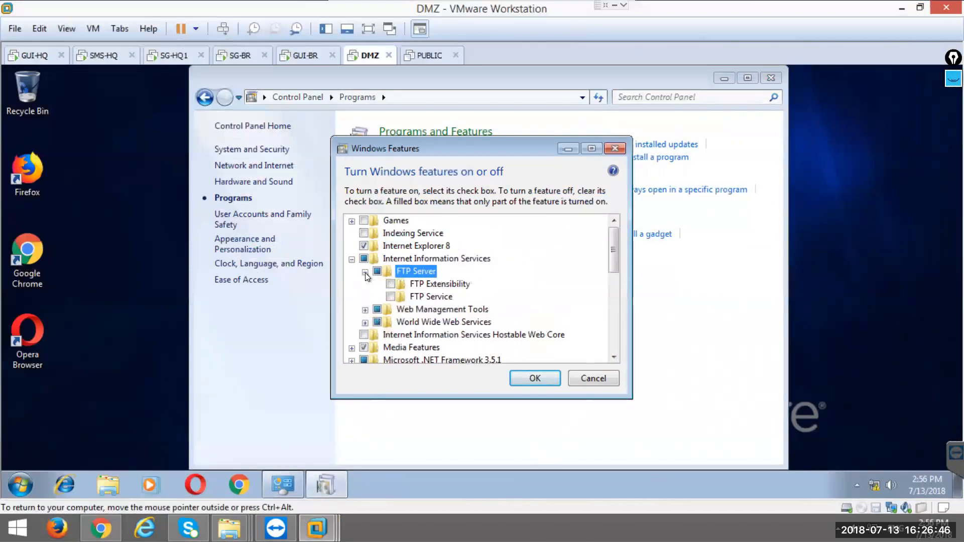
left_click(391, 284)
left_click(391, 298)
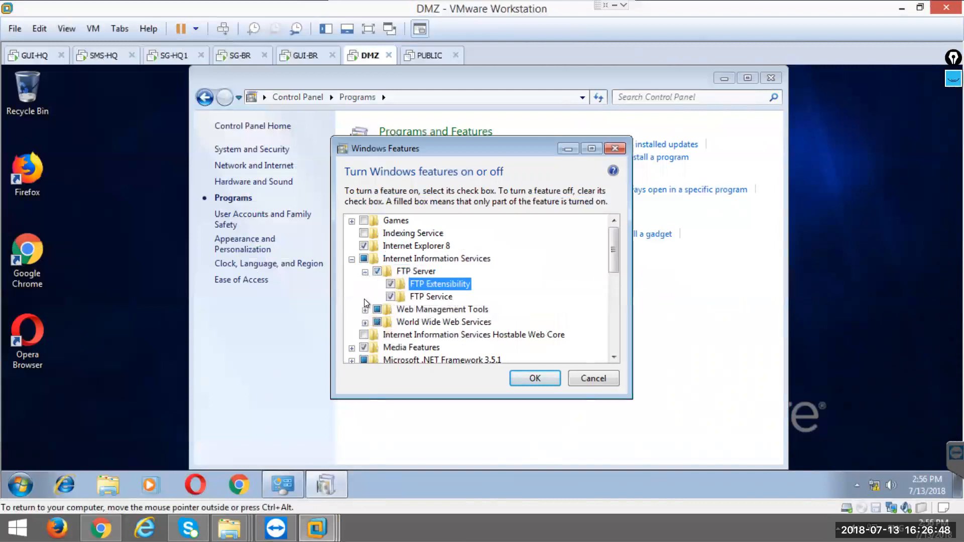
Enable IIS 6 Management Compatibility, IIS Management Scripts and Tools, and IIS Management Service
left_click(365, 309)
left_click(392, 311)
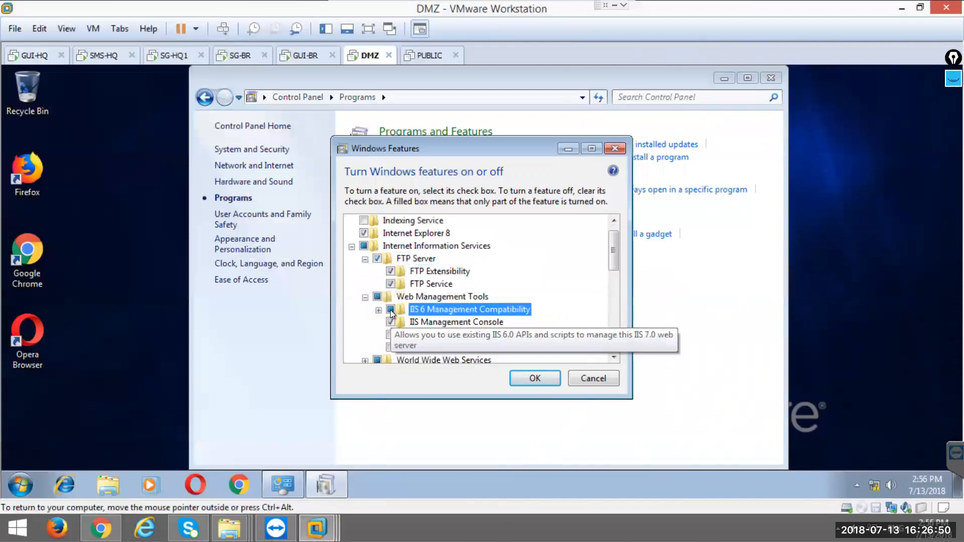
left_click(391, 335)
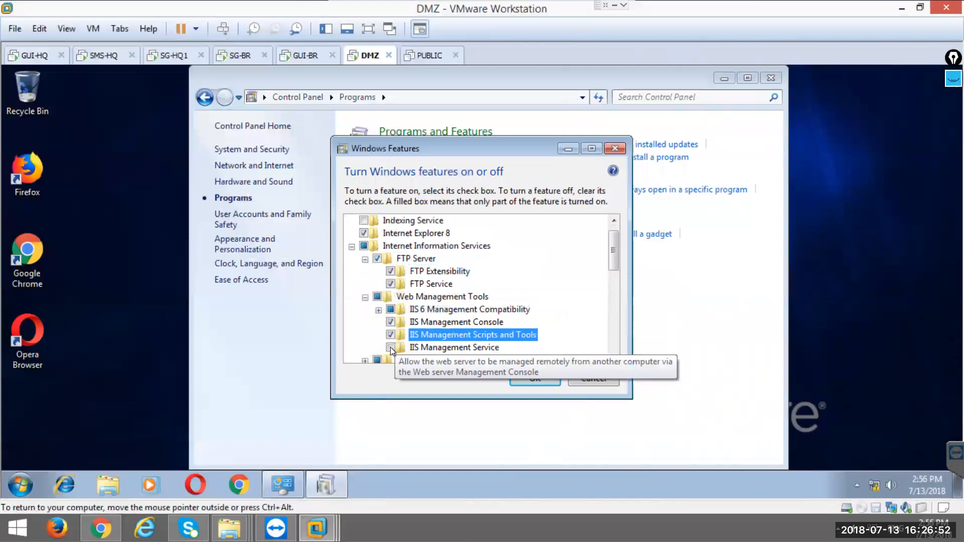
left_click(391, 348)
left_click(613, 358)
left_click(614, 358)
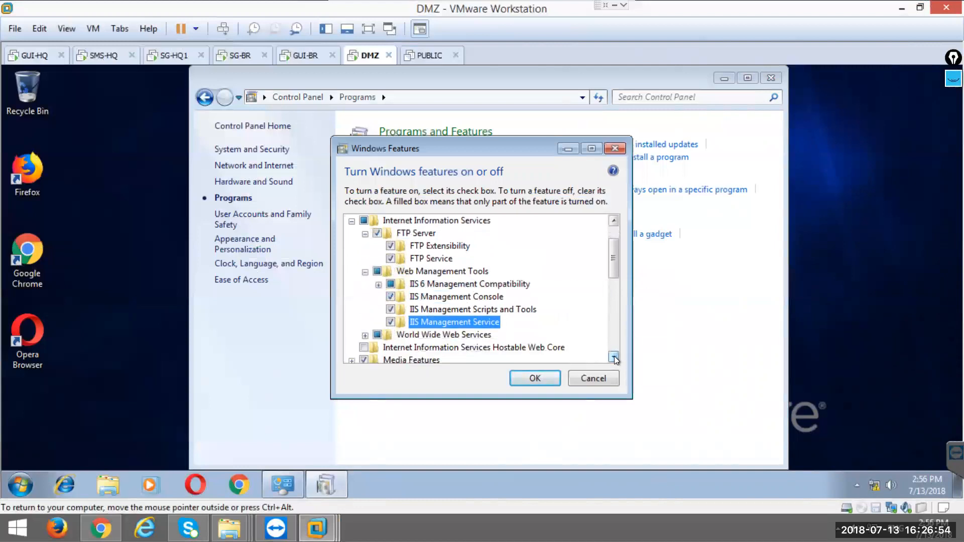
left_click(613, 358)
left_click(613, 358)
Enable .NET Extensibility, ASP, ASP.NET, CGI and Server-Side Includes under World Wide Web Services, then apply
left_click(365, 309)
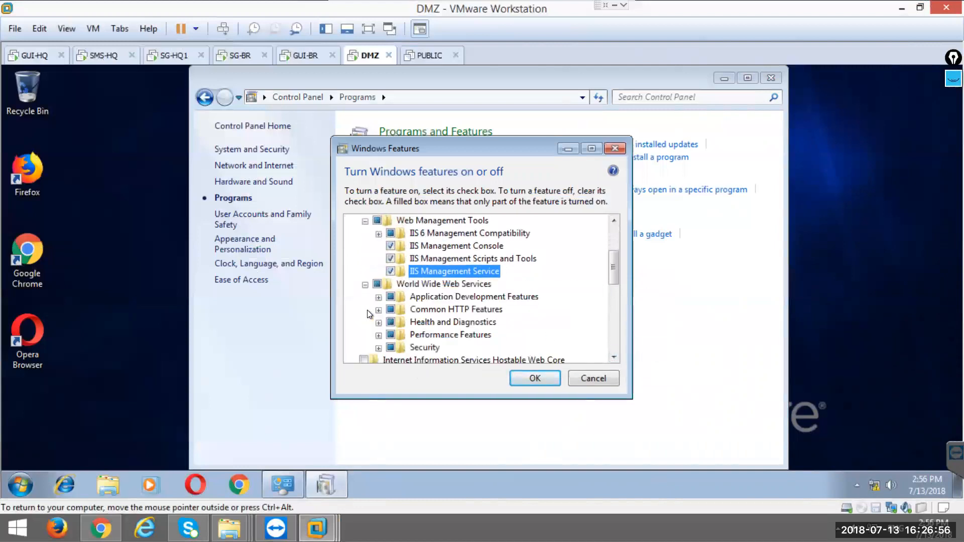
left_click(377, 284)
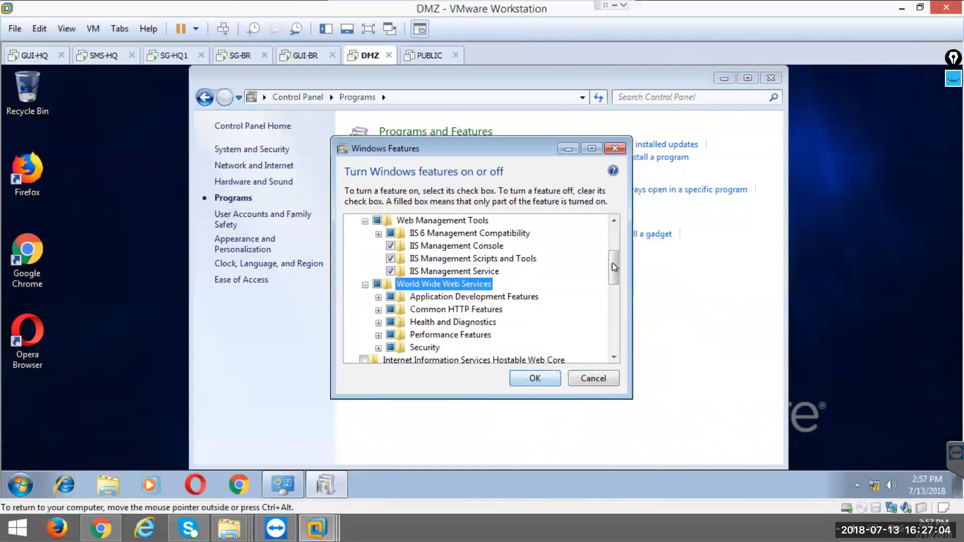
left_click(614, 220)
left_click(613, 220)
left_click(613, 221)
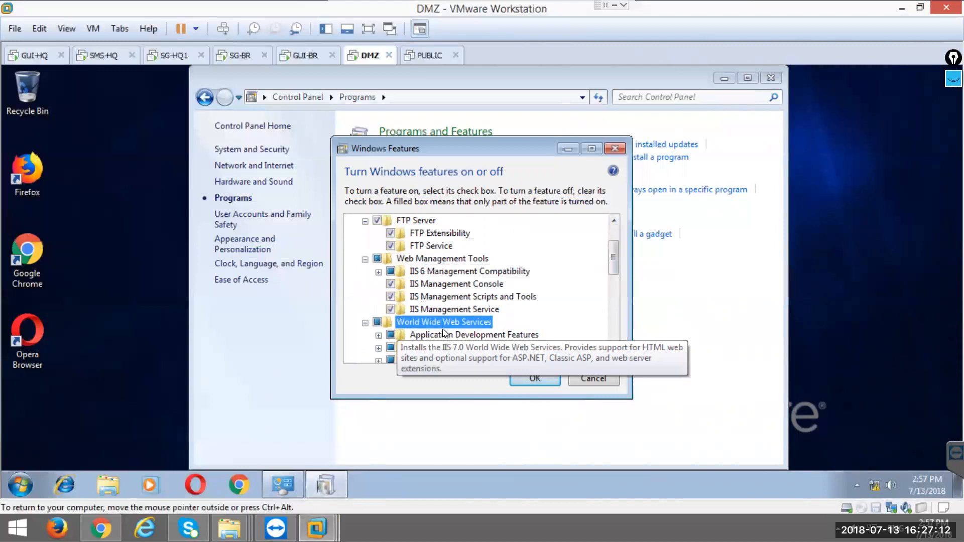
scroll(477, 301, "down", 2)
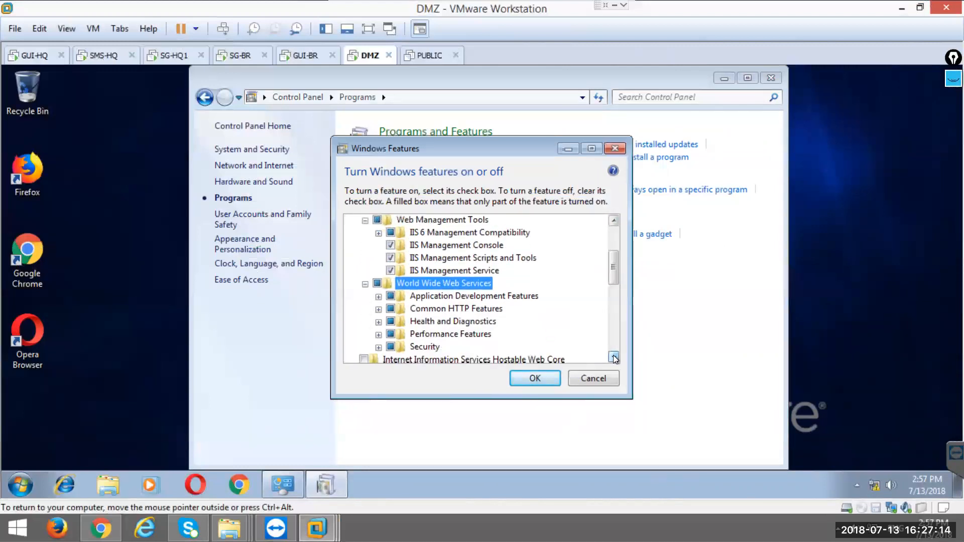
left_click(378, 284)
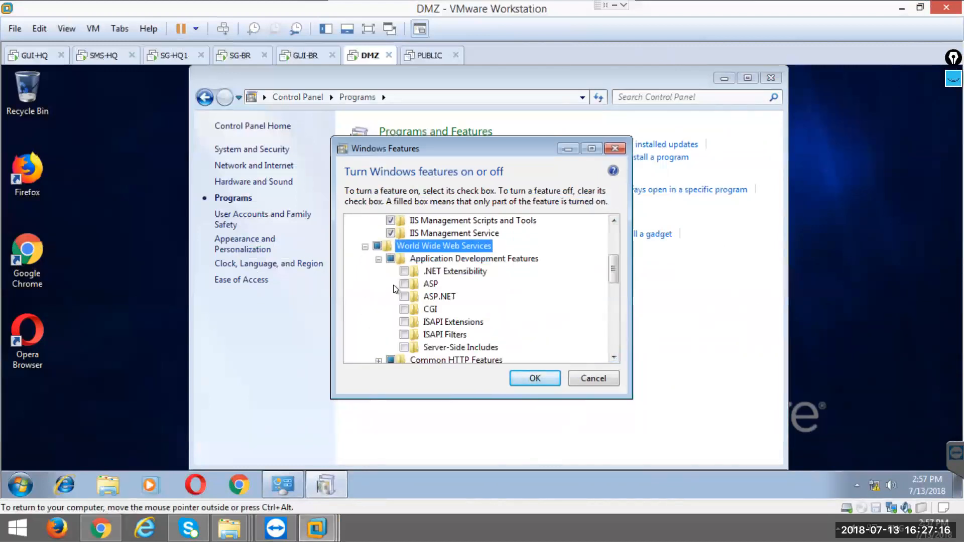
left_click(406, 271)
left_click(404, 284)
left_click(404, 296)
left_click(405, 309)
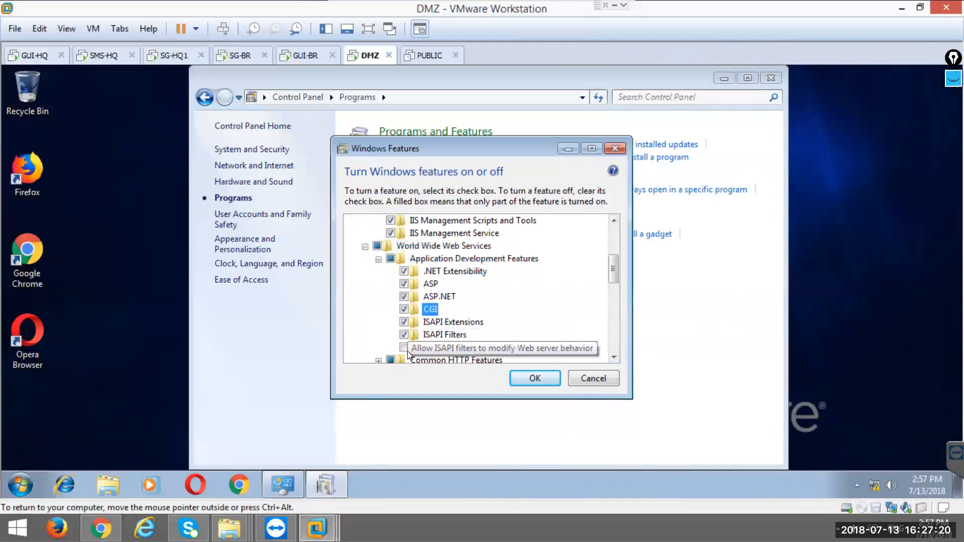
left_click(405, 347)
left_click(614, 357)
left_click(614, 357)
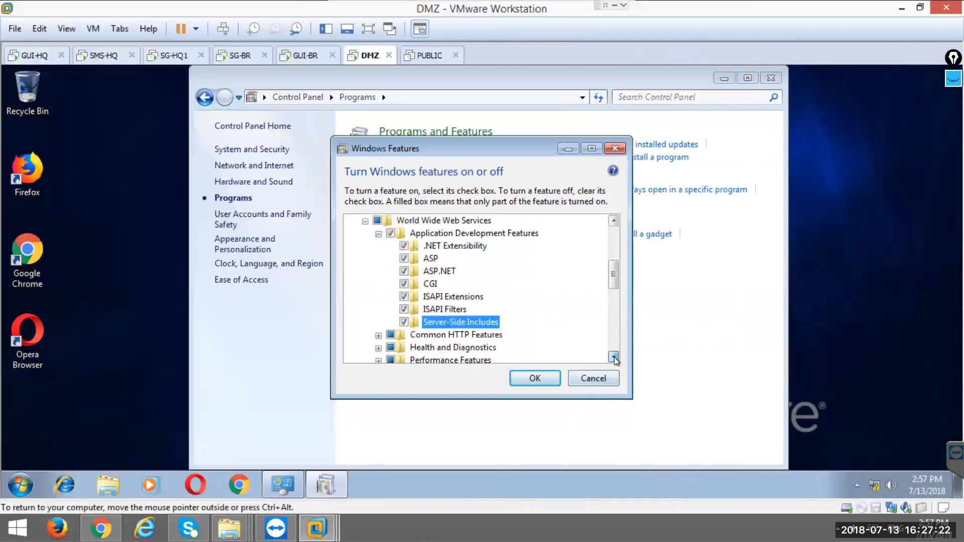
left_click(614, 357)
left_click(613, 358)
left_click(614, 357)
left_click(614, 357)
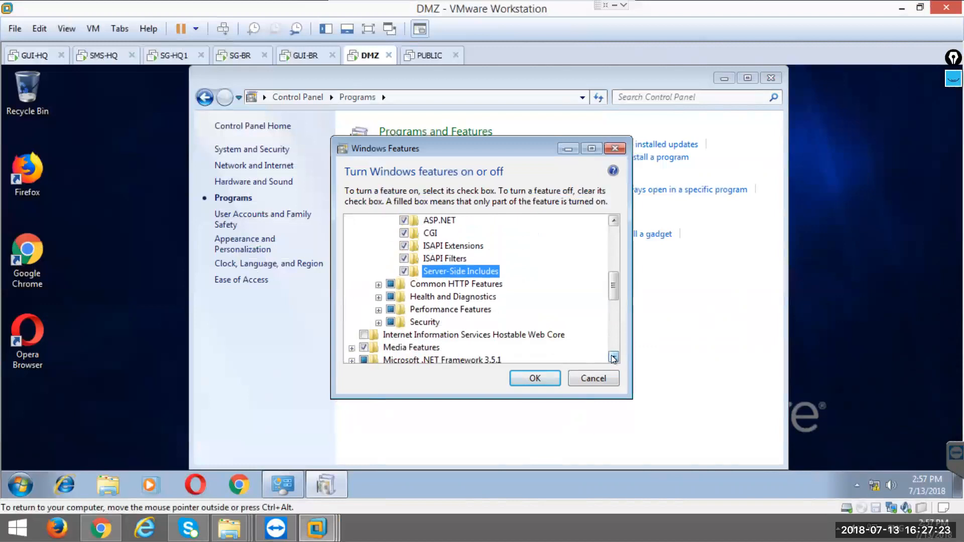
left_click(379, 289)
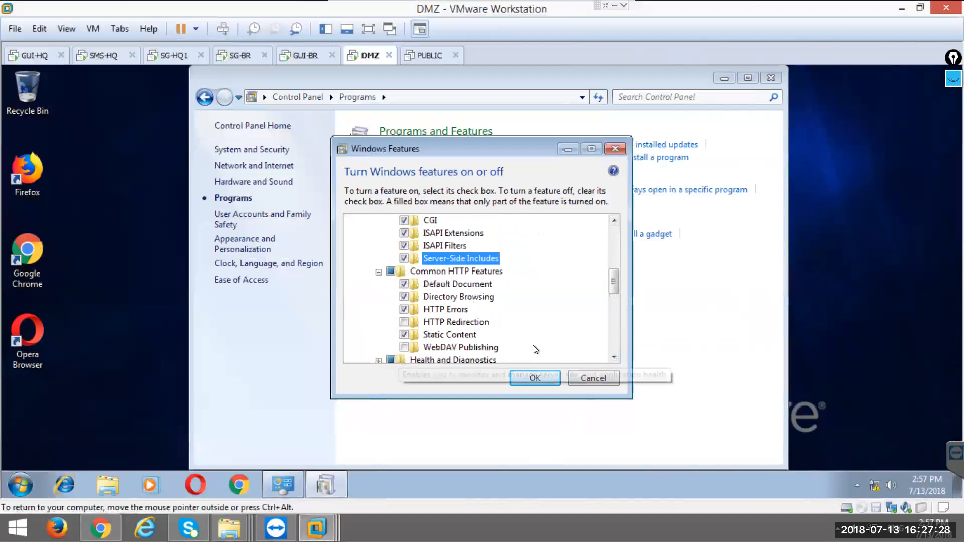
left_click(537, 379)
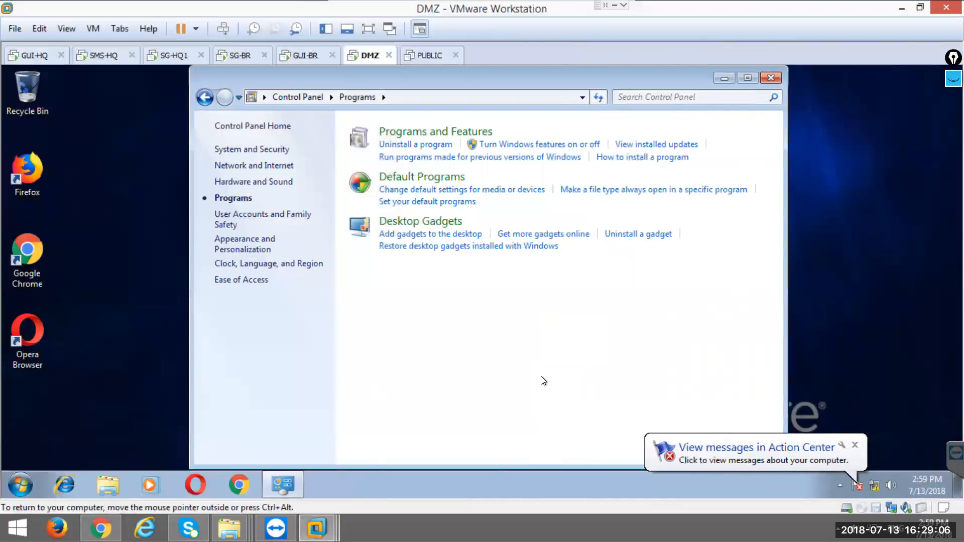
Close the Control Panel window once the features finish installing
left_click(771, 79)
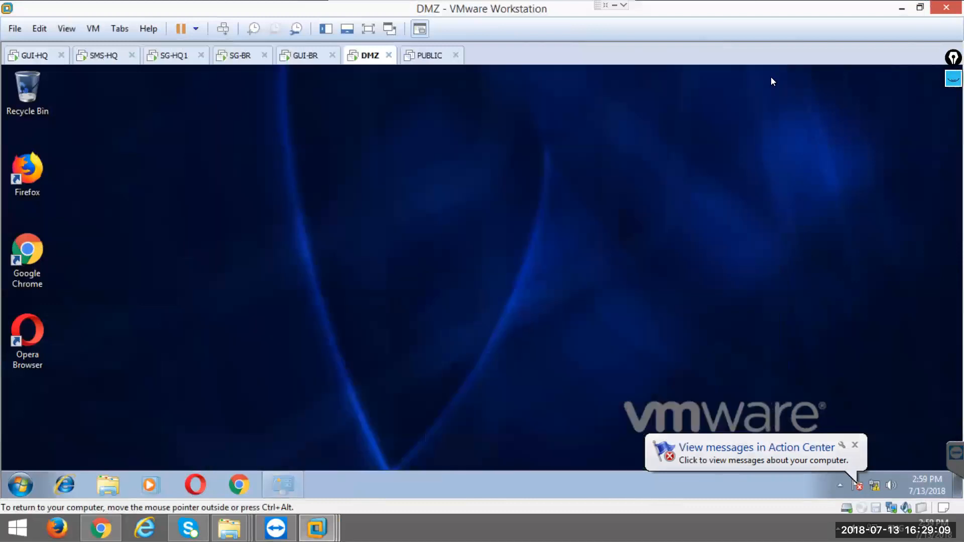
Browse to C:\inetpub\wwwroot to confirm iisstart and welcome, then close Explorer
left_click(20, 482)
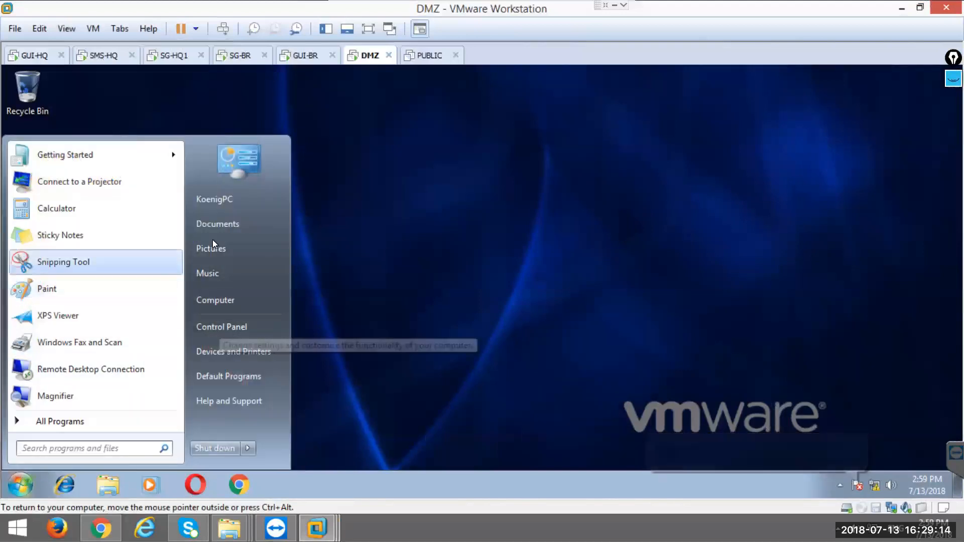
left_click(216, 226)
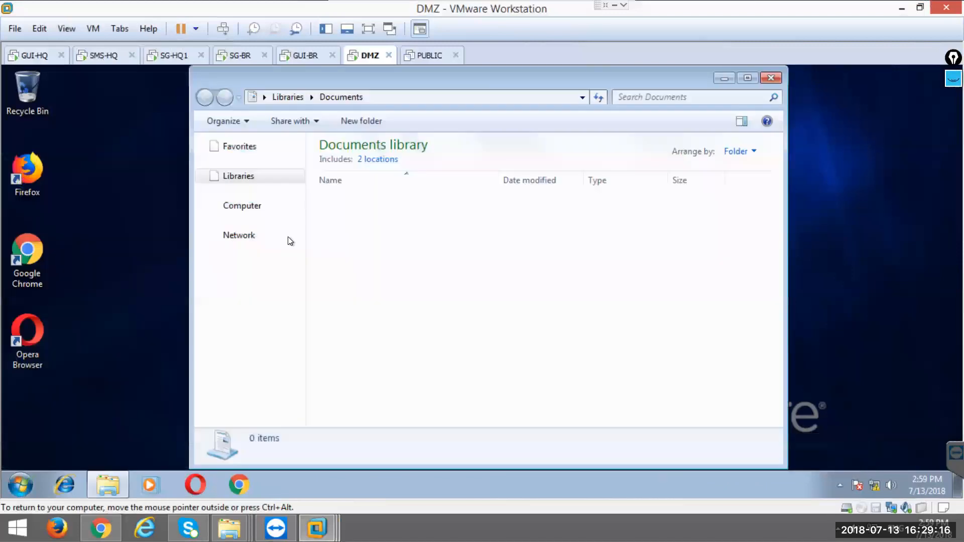
left_click(203, 310)
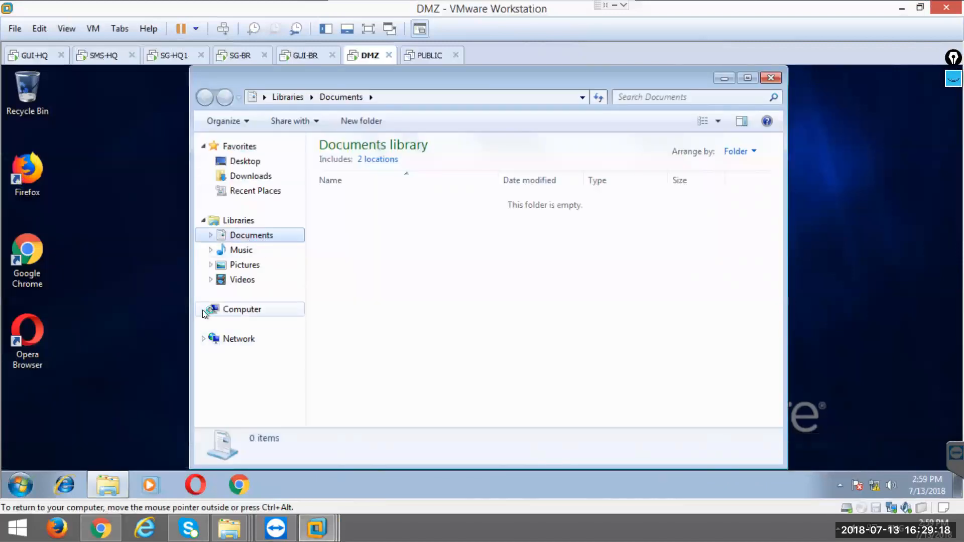
left_click(233, 327)
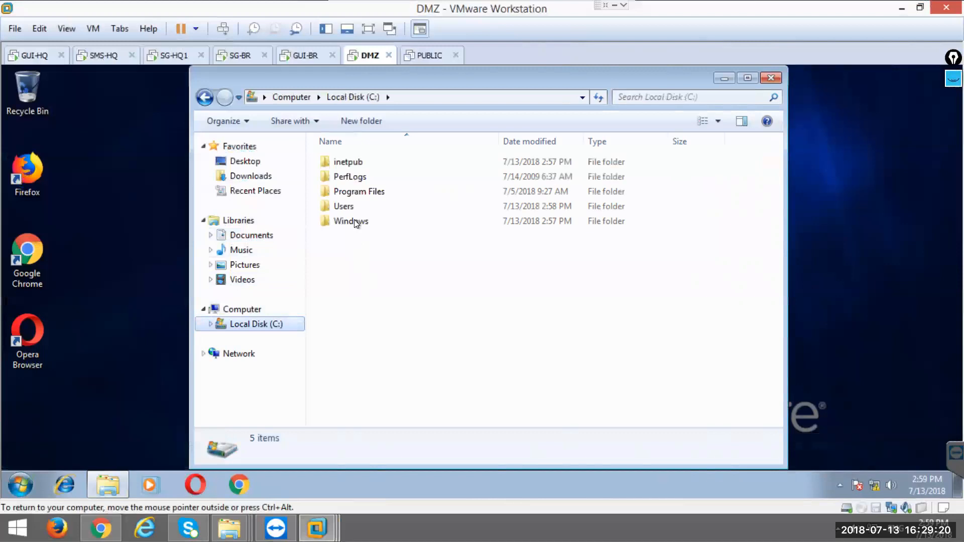
left_click(348, 164)
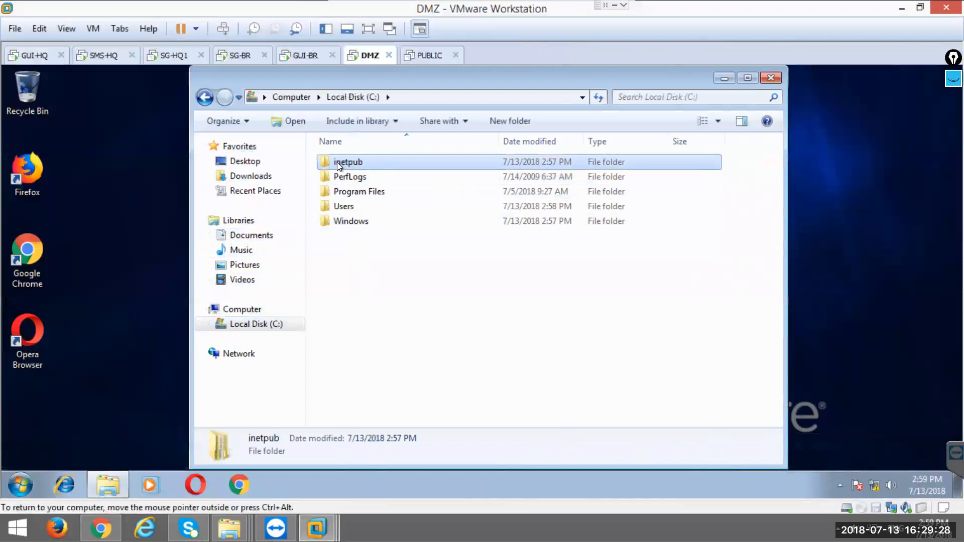
double_click(336, 162)
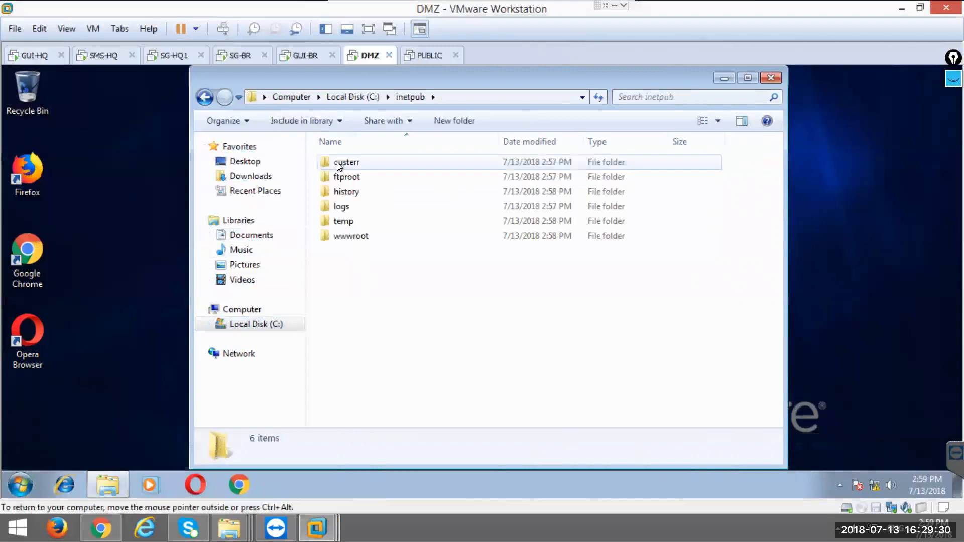
double_click(350, 237)
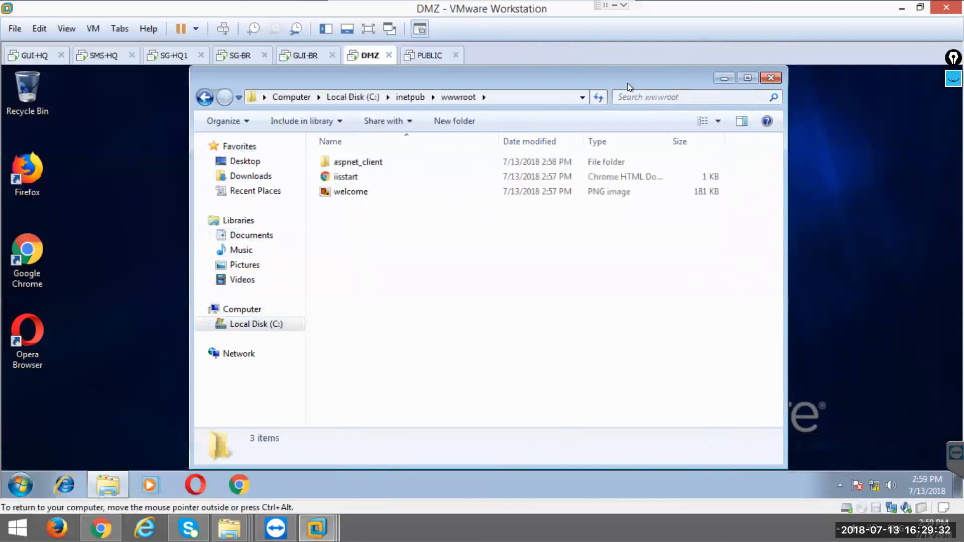
left_click(772, 78)
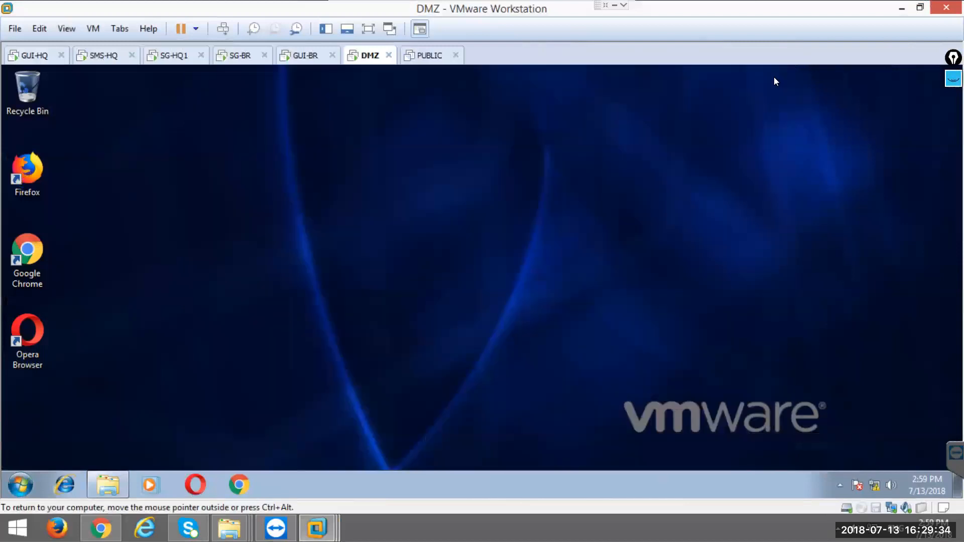
Set the DMZ VM's CD/DVD drive to Connected and Connect at power on, using an ISO image file
left_click(901, 8)
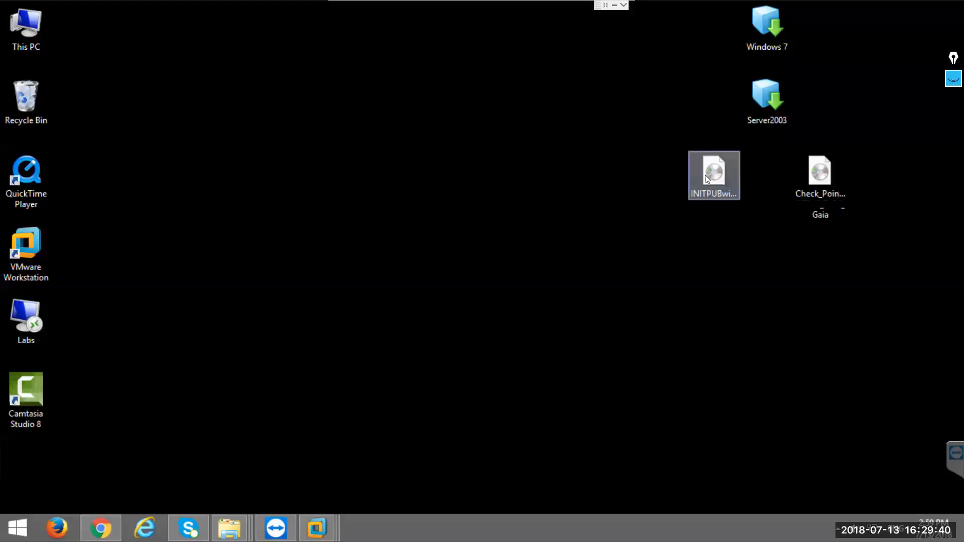
left_click(726, 174)
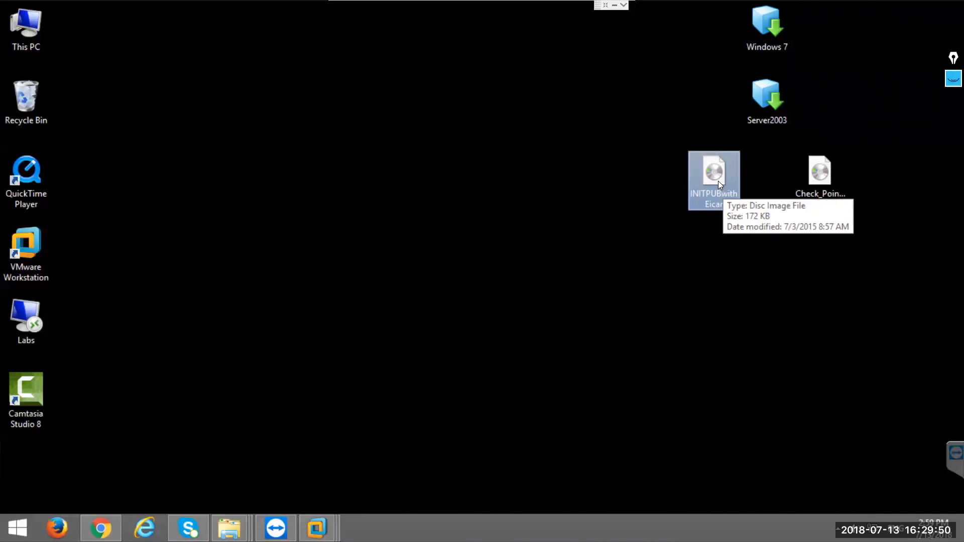
left_click(318, 529)
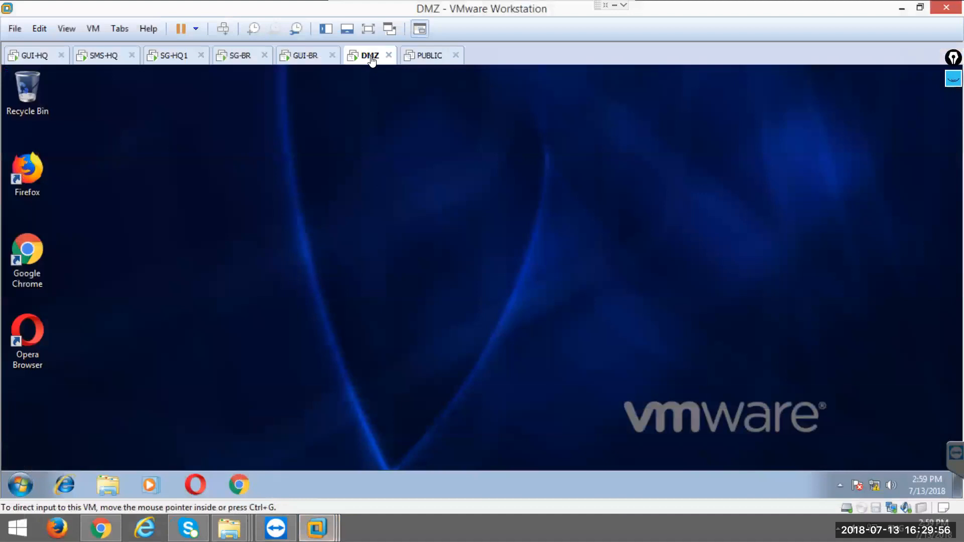
right_click(371, 58)
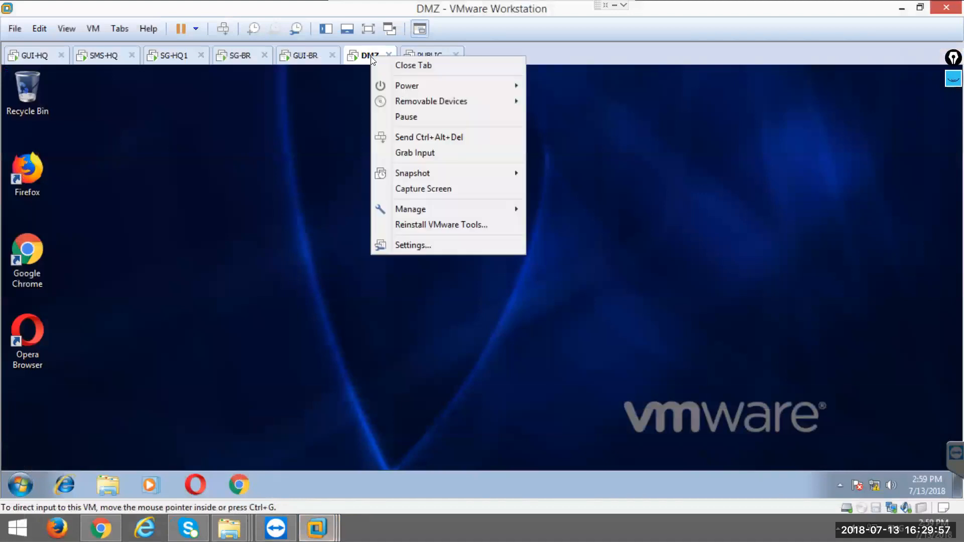
left_click(412, 246)
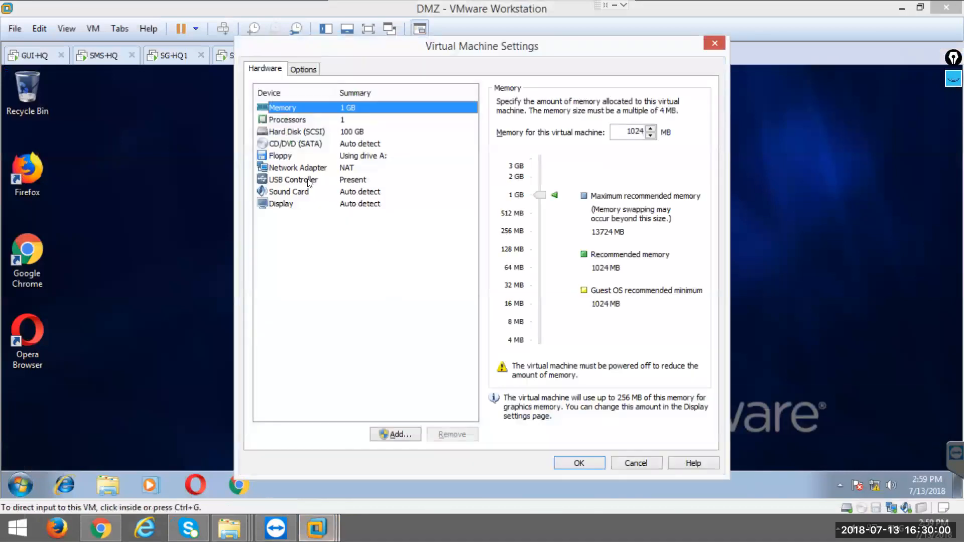
left_click(296, 144)
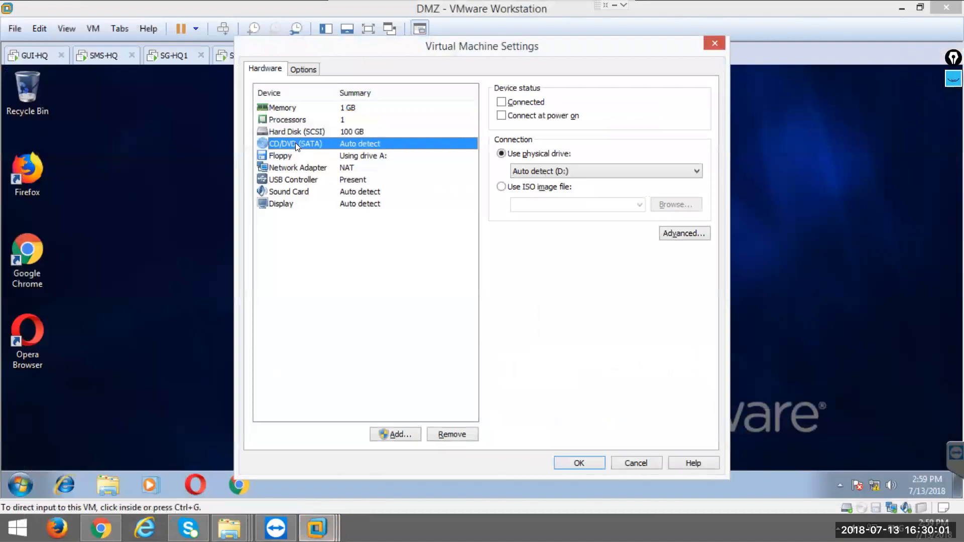
left_click(501, 102)
left_click(501, 115)
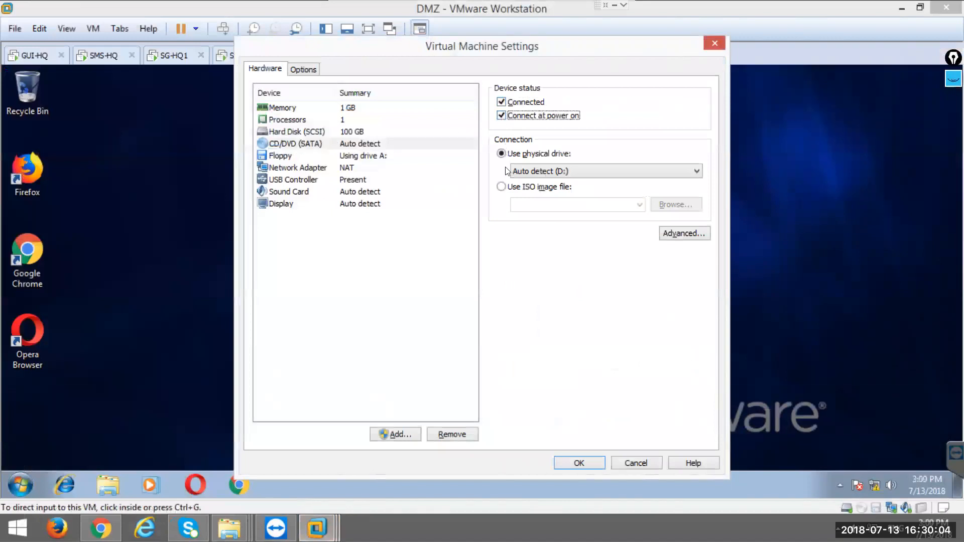
left_click(507, 188)
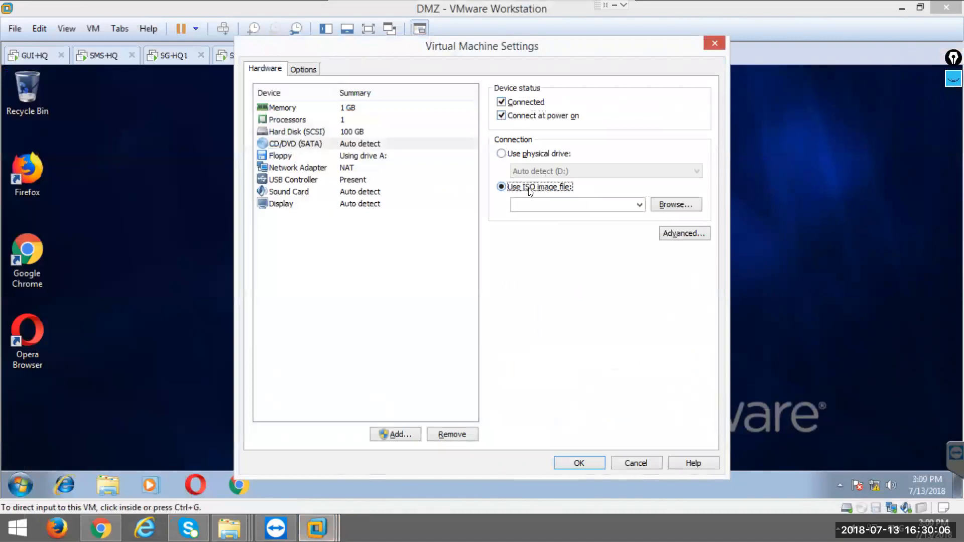
Load Desktop\INITPUBwithEicar as the DVD's ISO image and apply the settings
left_click(677, 205)
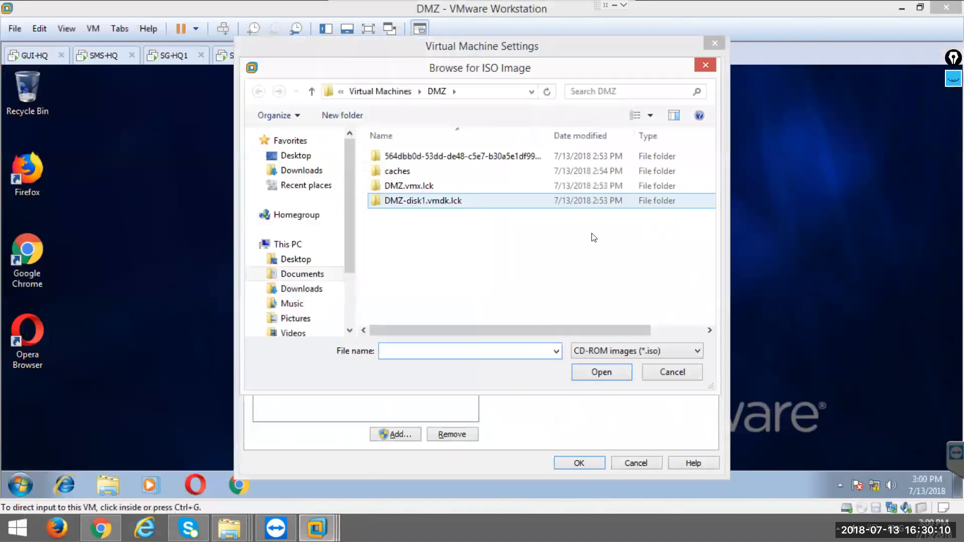
left_click(322, 157)
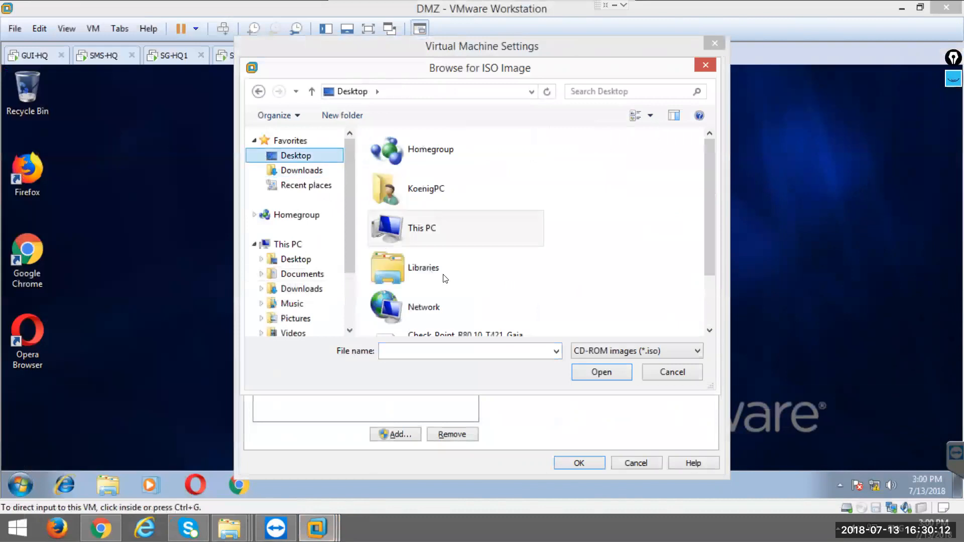
left_click(709, 332)
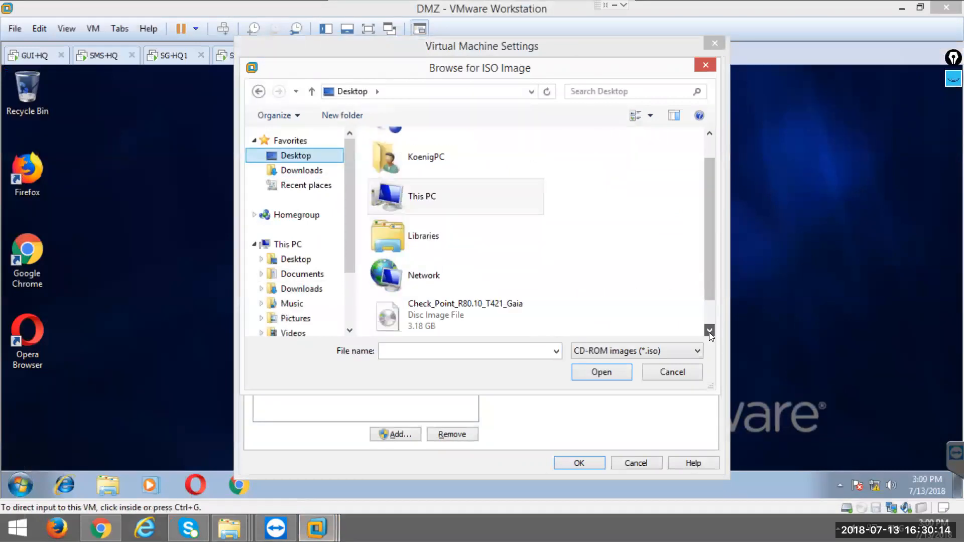
left_click(709, 332)
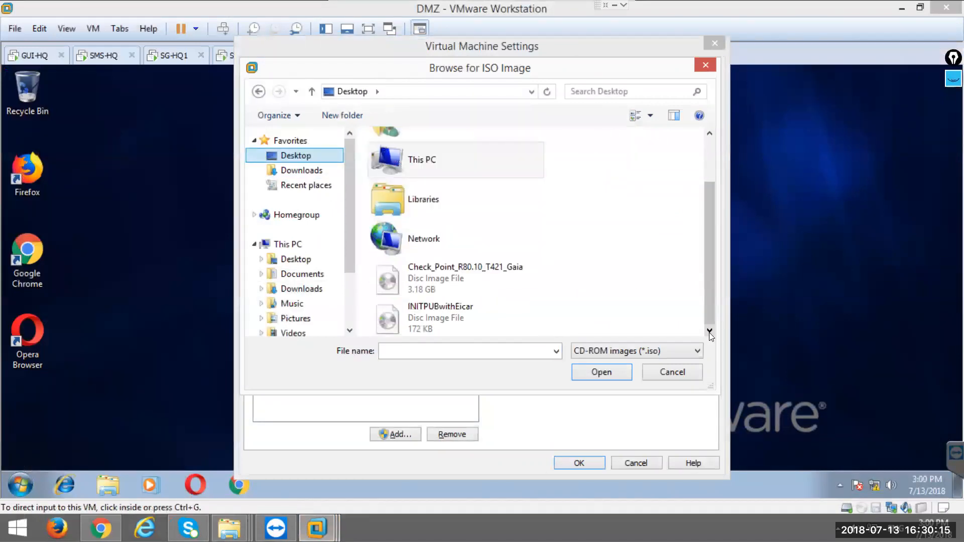
left_click(425, 312)
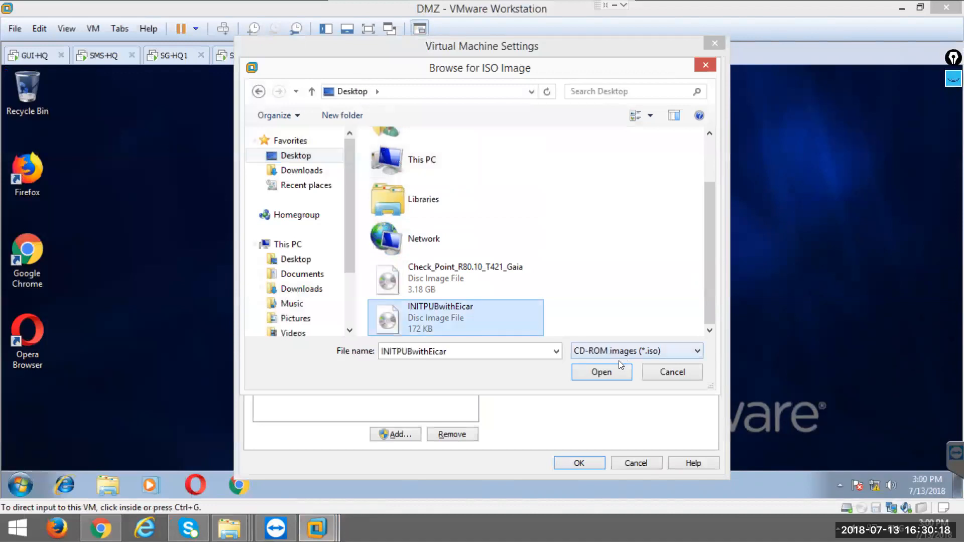
left_click(602, 372)
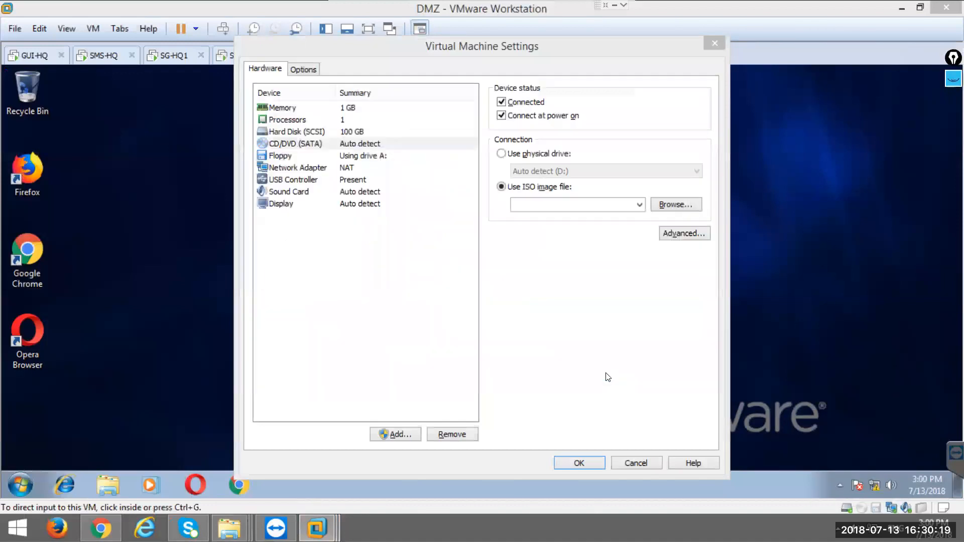
left_click(580, 463)
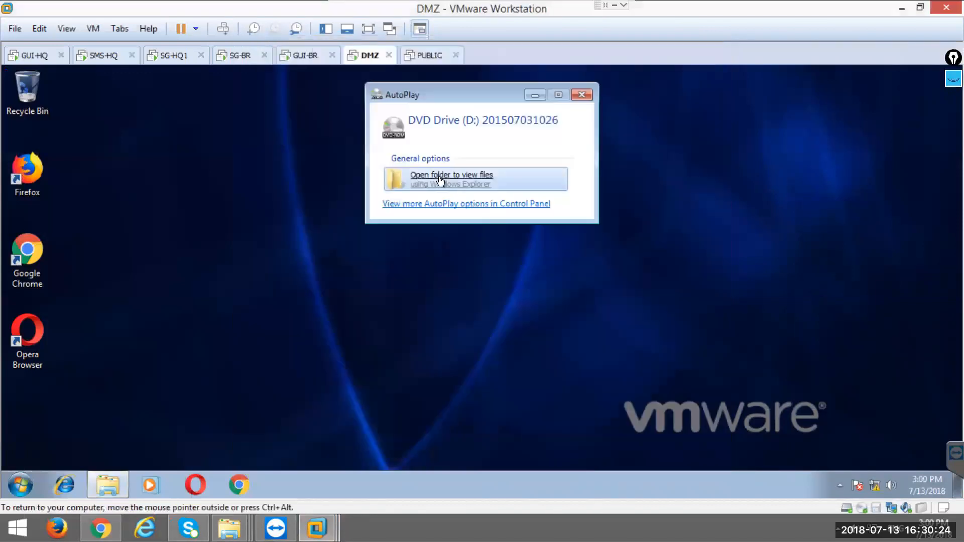
Open the mounted disc in the DMZ guest and select its Inetpub folder
left_click(440, 180)
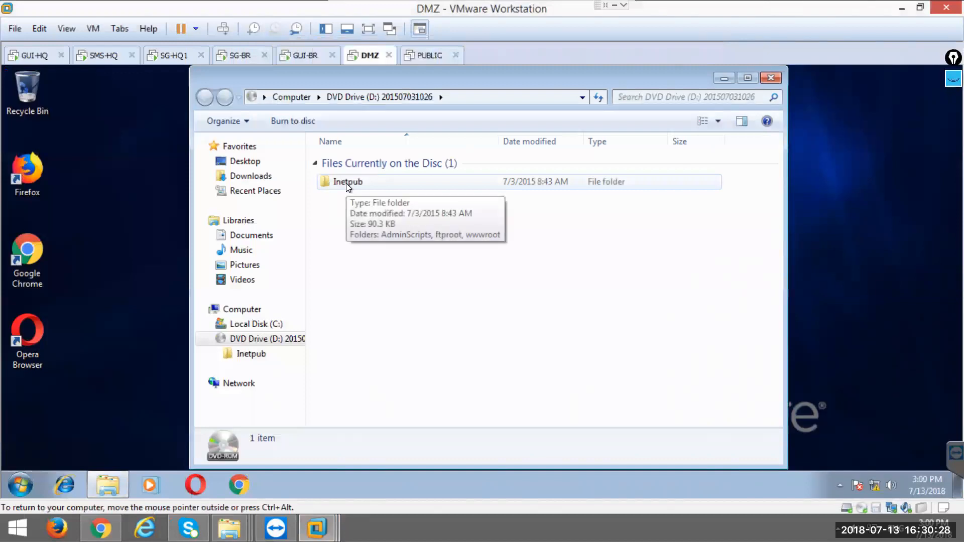
left_click(345, 183)
right_click(346, 183)
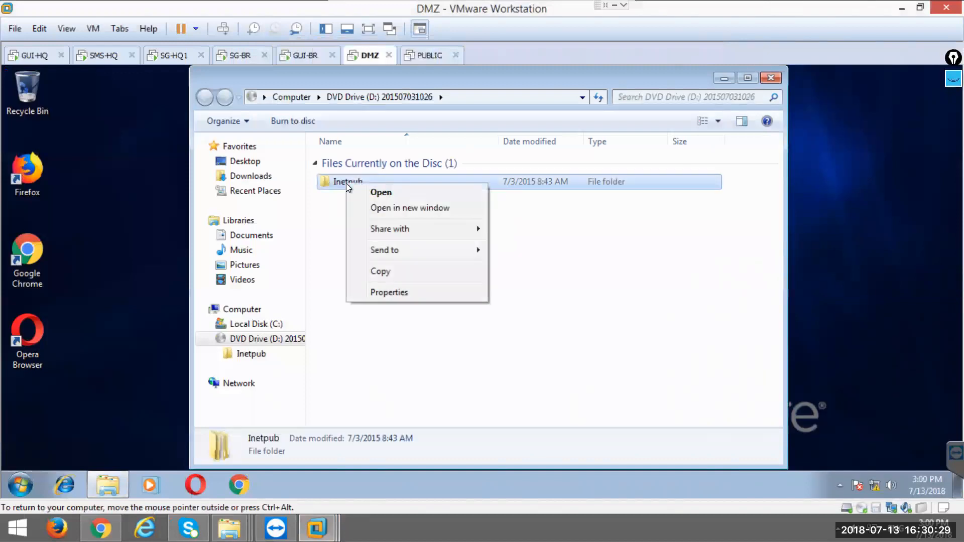
Copy Inetpub from the disc to Local Disk (C:), merging with the existing inetpub folder with administrator permission
left_click(377, 271)
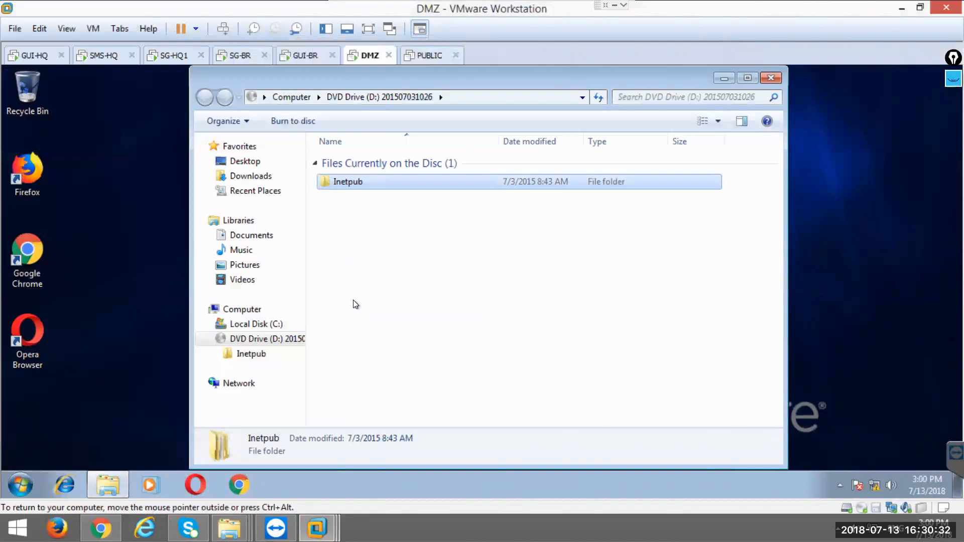
left_click(277, 325)
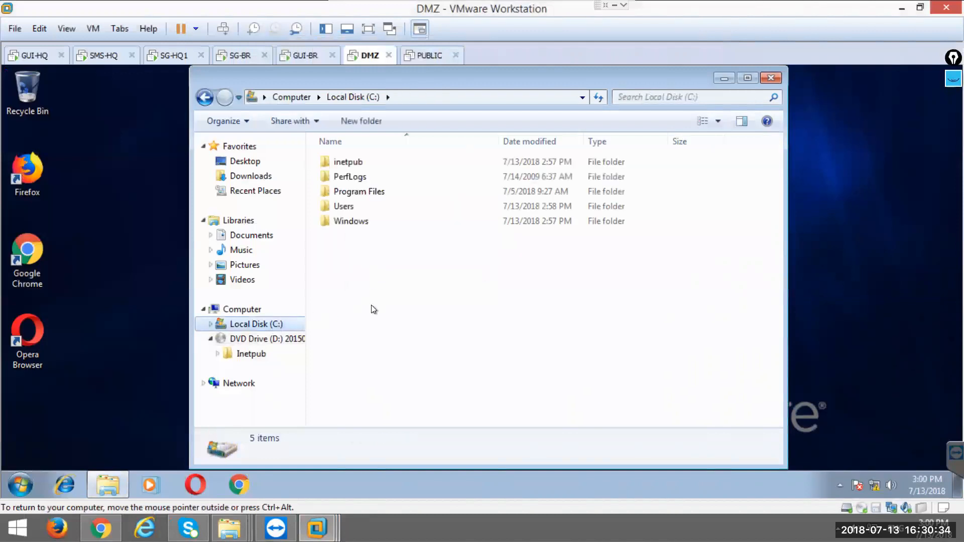
right_click(372, 305)
left_click(402, 216)
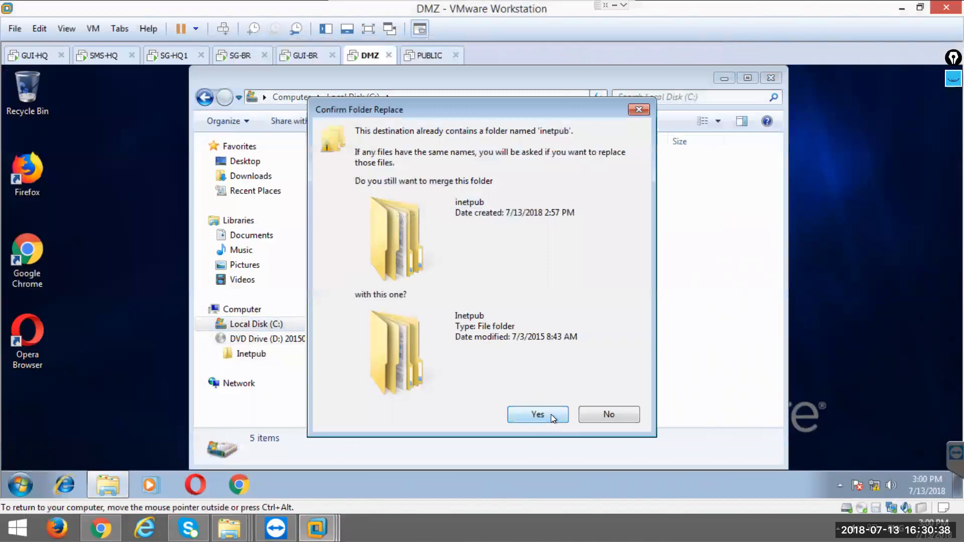
left_click(537, 414)
left_click(472, 322)
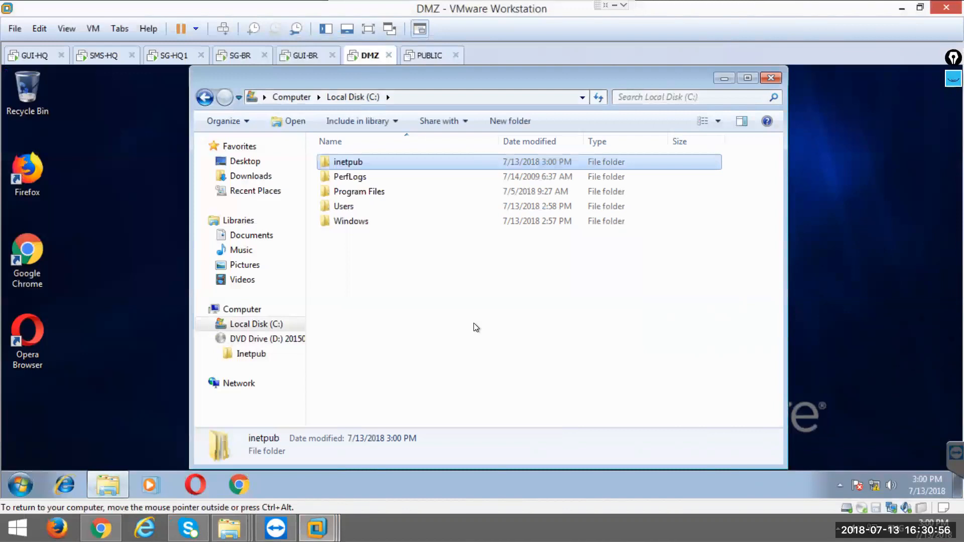
left_click(199, 488)
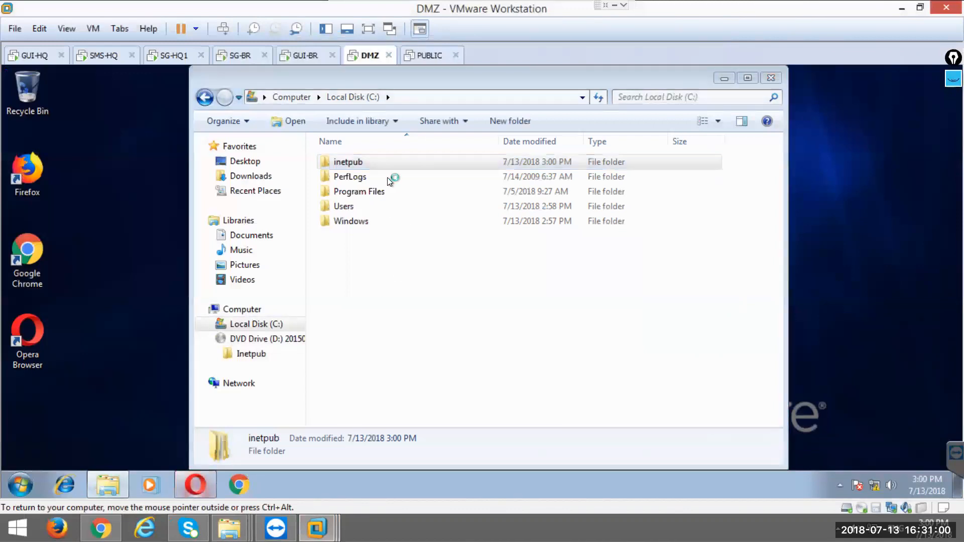
left_click(385, 164)
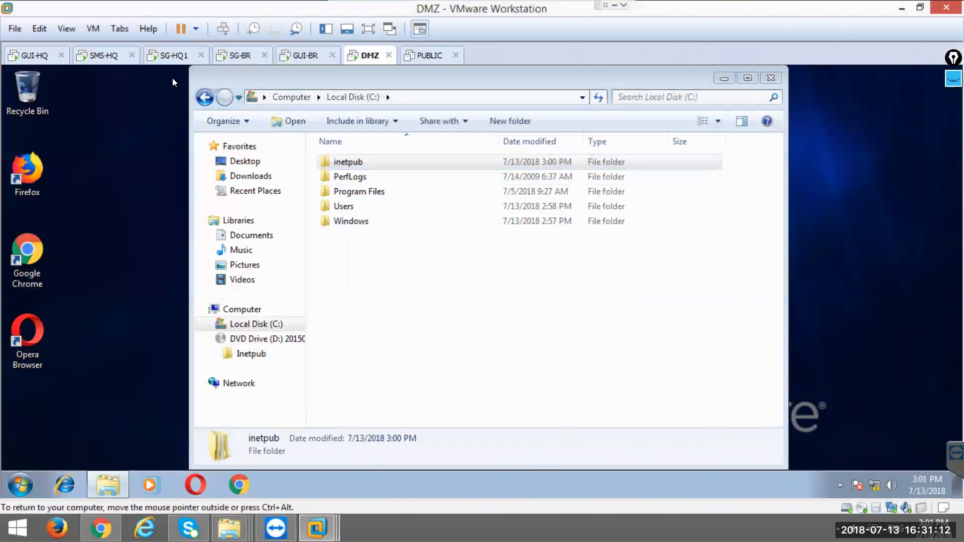
Load 192.168.2.10 in the DMZ VM's Opera browser
key("ctrl+alt")
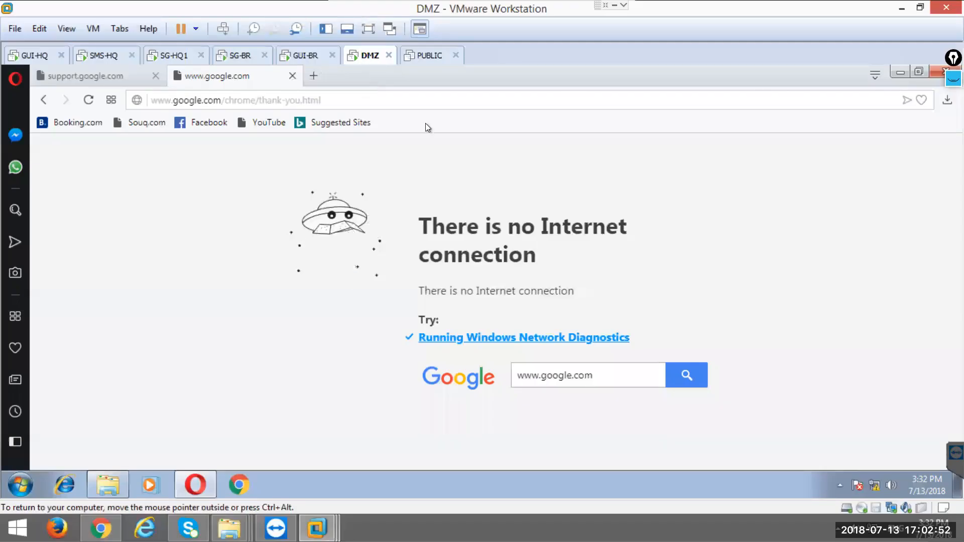
left_click(336, 98)
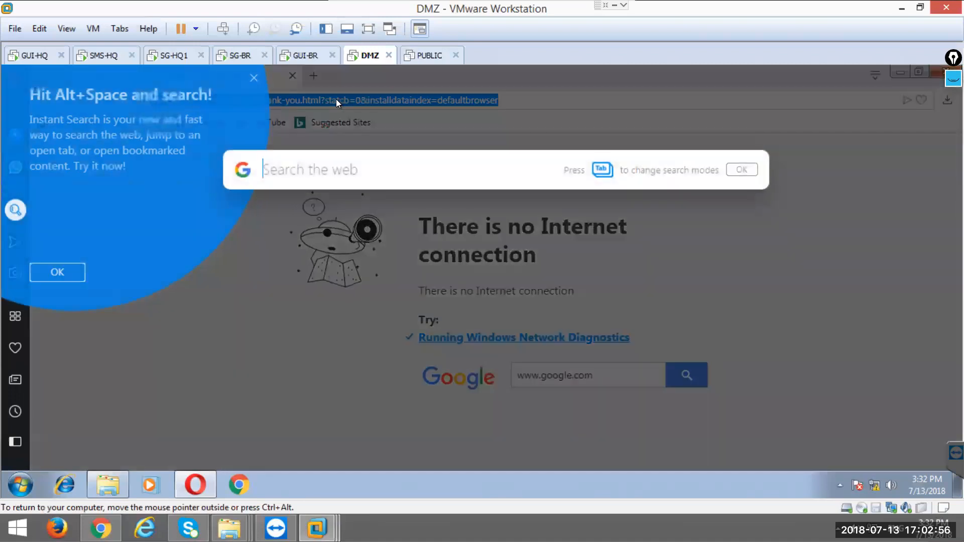
type("192")
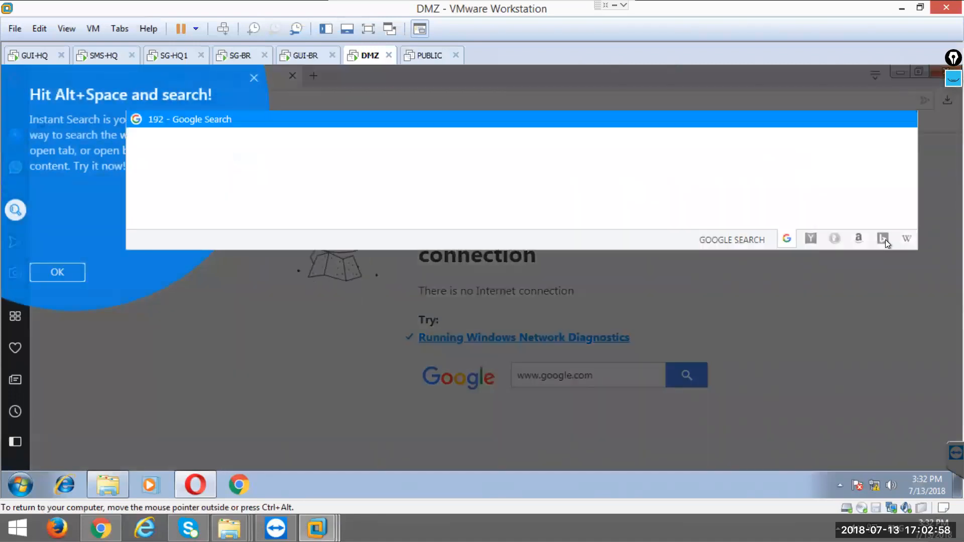
left_click(323, 336)
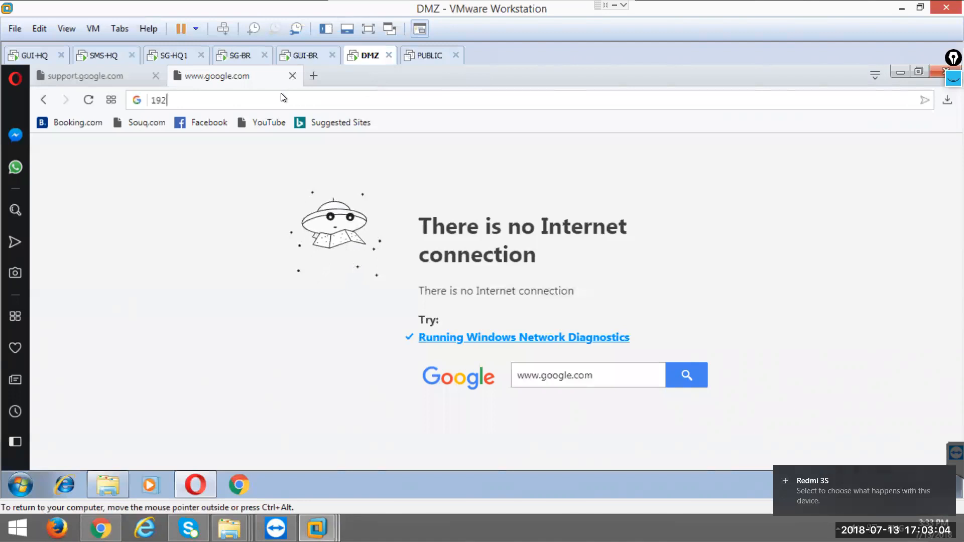
type(".168.2.10")
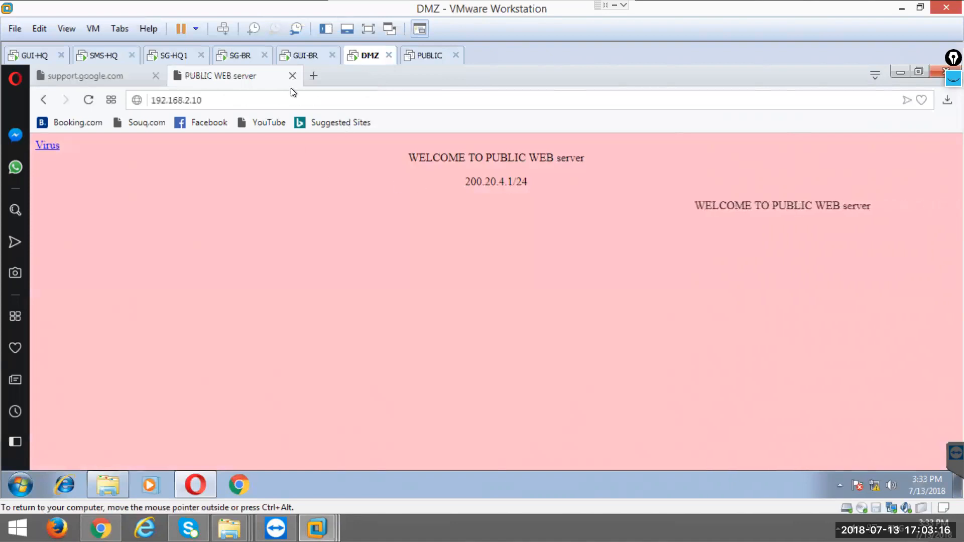
Try ftp://192.168.2.10, then close the refused FTP tab
left_click(269, 99)
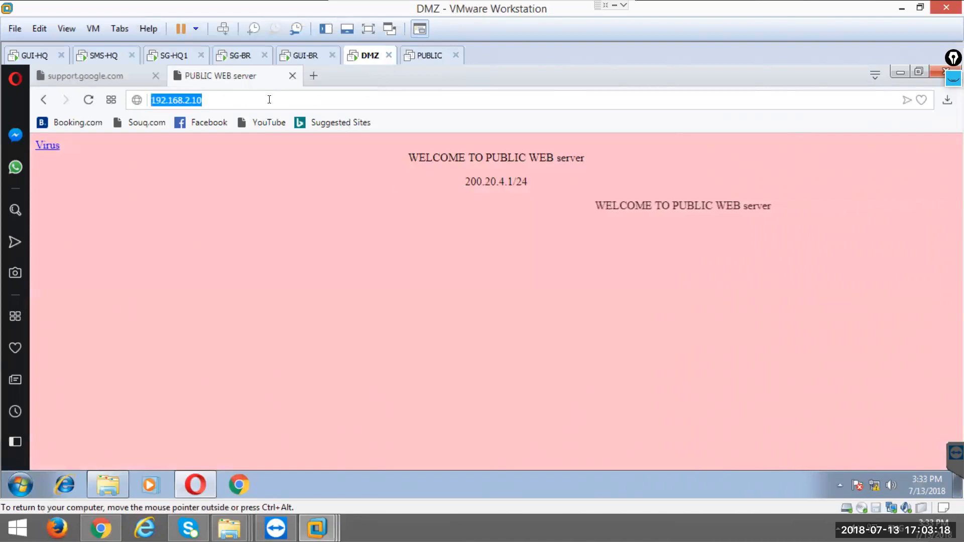
type("ftp://")
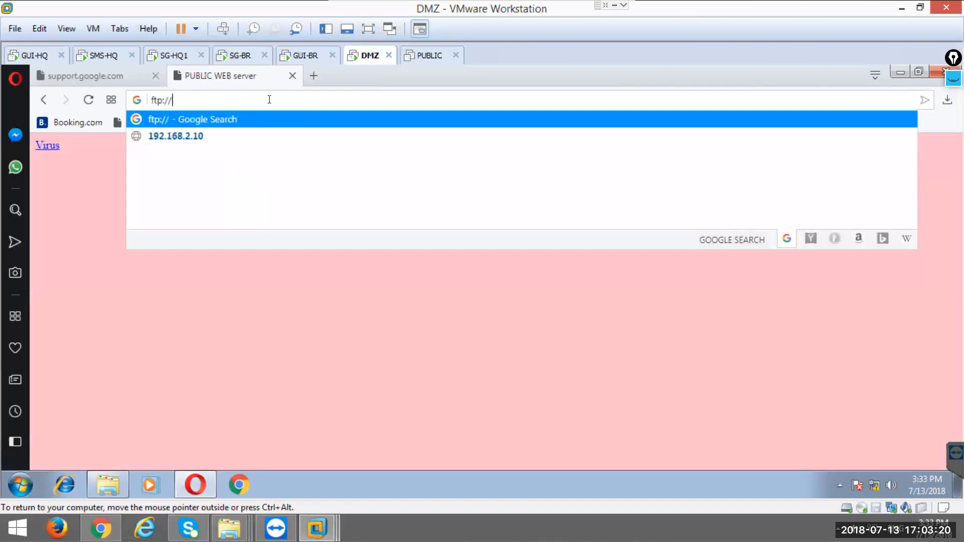
type("192.168")
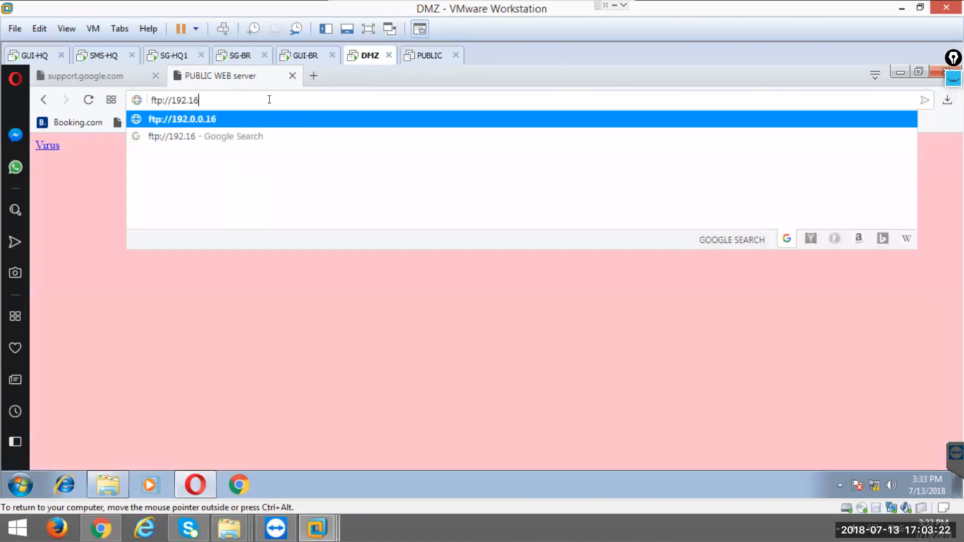
type(".2.10")
key("Return")
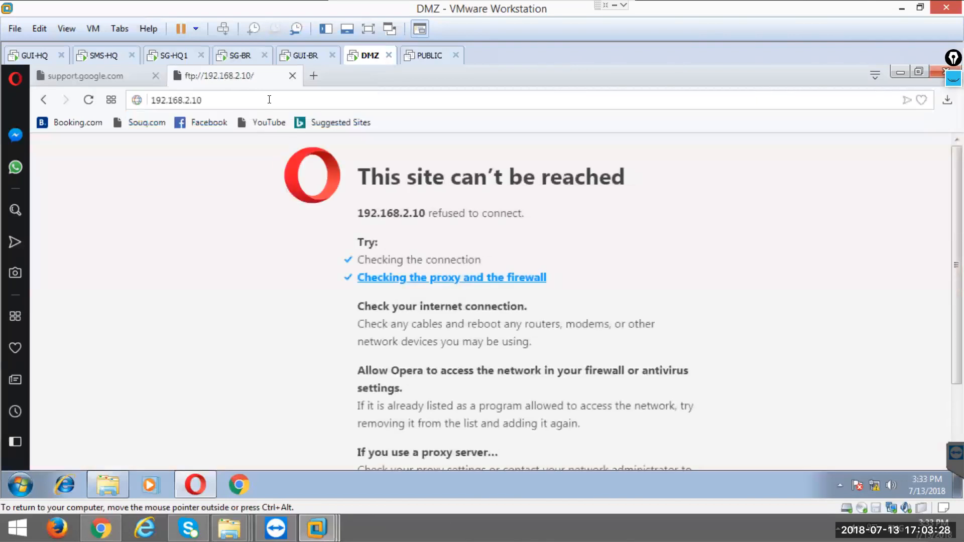
left_click(291, 77)
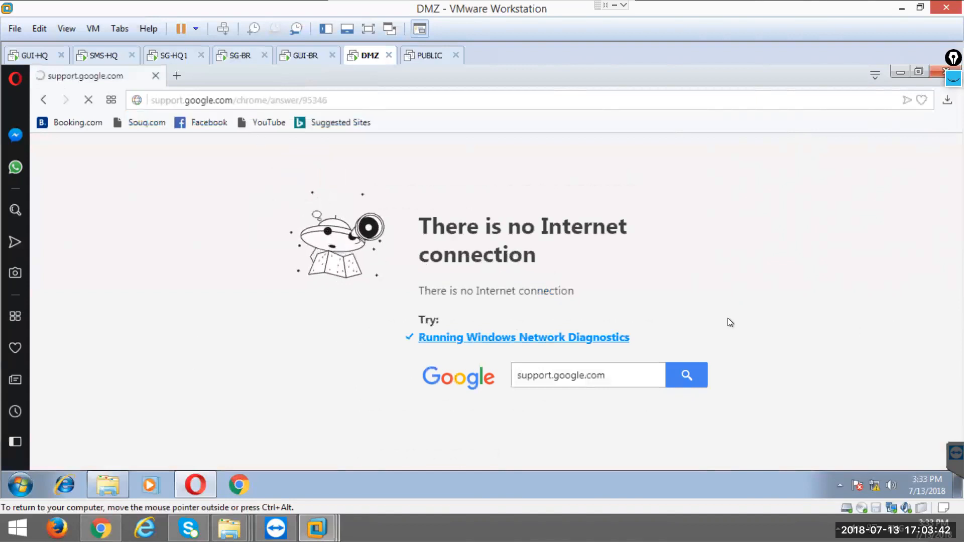
Open services.msc and browse services such as Fax and HomeGroup Provider
left_click(21, 485)
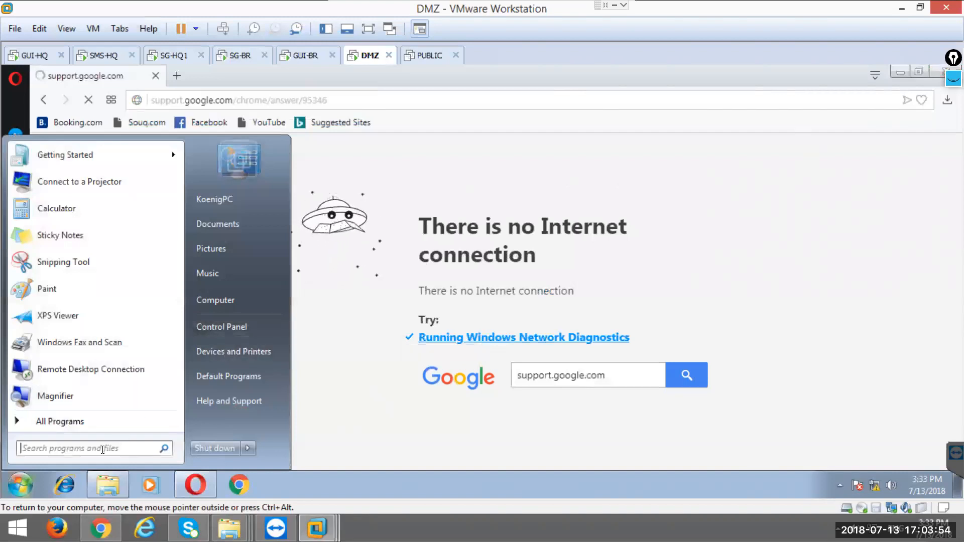
type("servic")
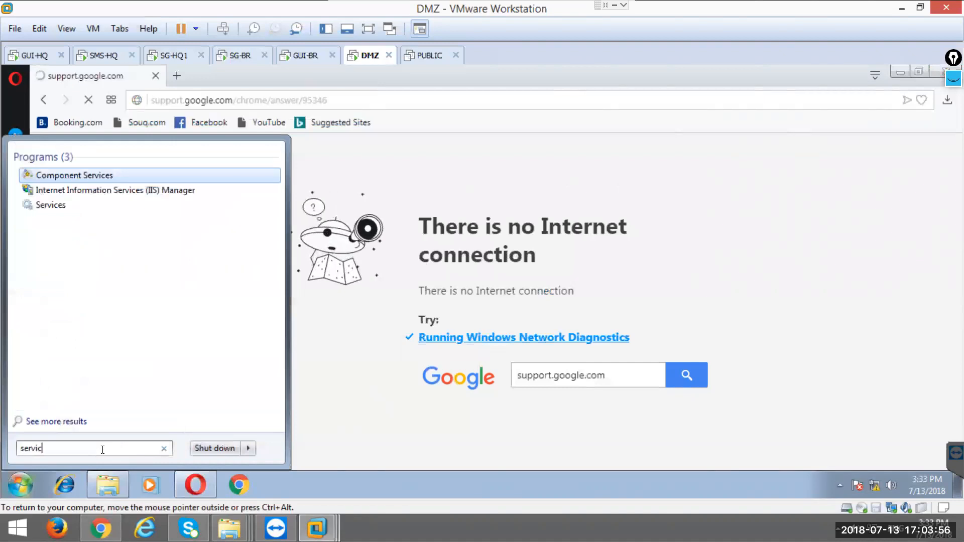
type("es.msc")
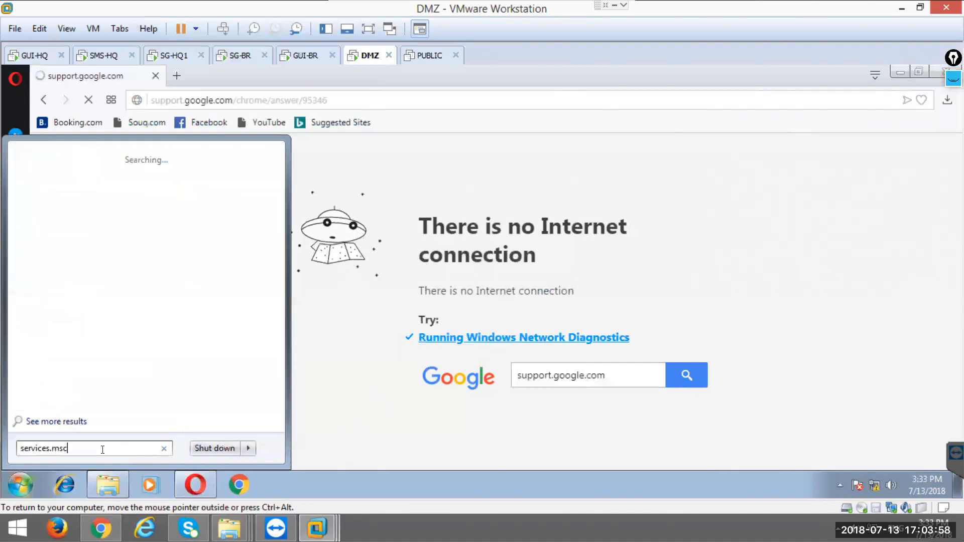
key("Return")
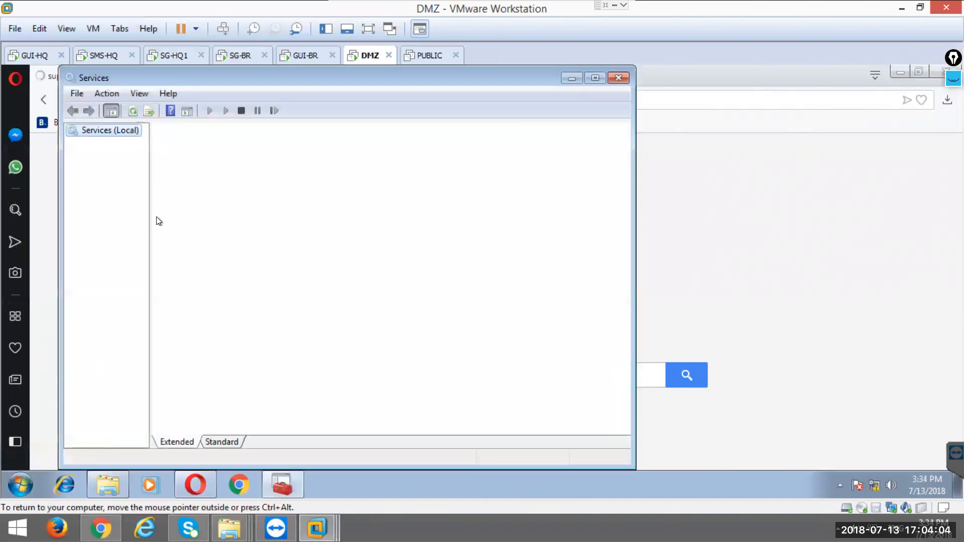
left_click(339, 206)
key("f")
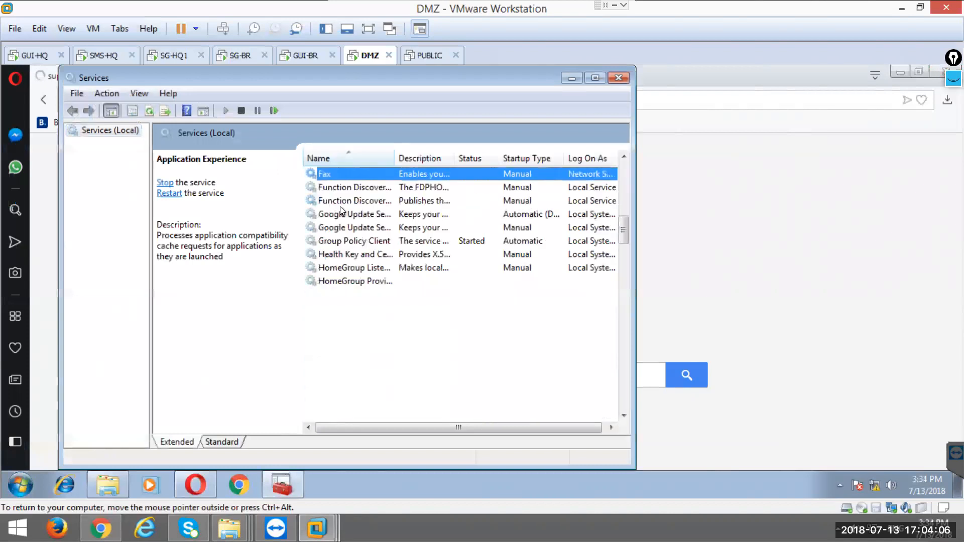
left_click(334, 286)
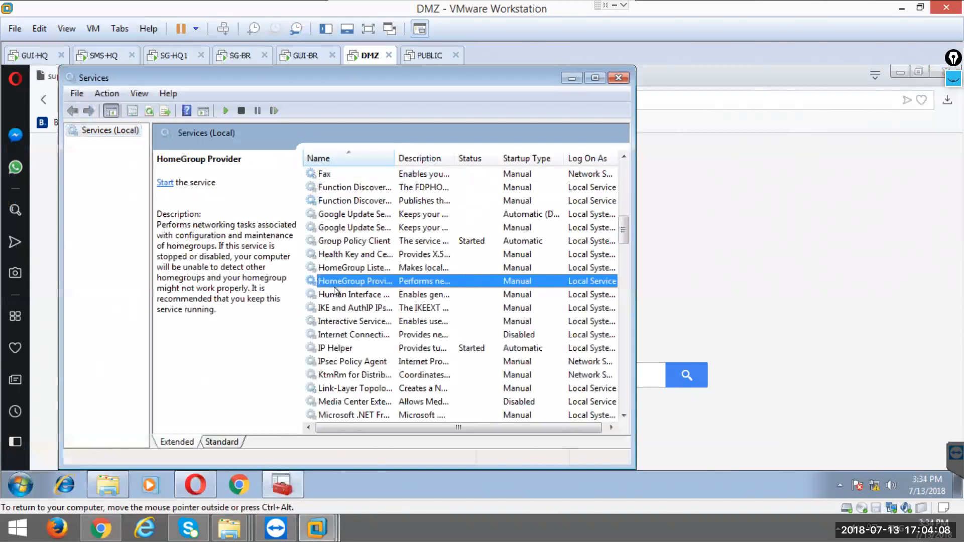
key("f")
key("f")
key("f")
key("f")
key("f")
key("f")
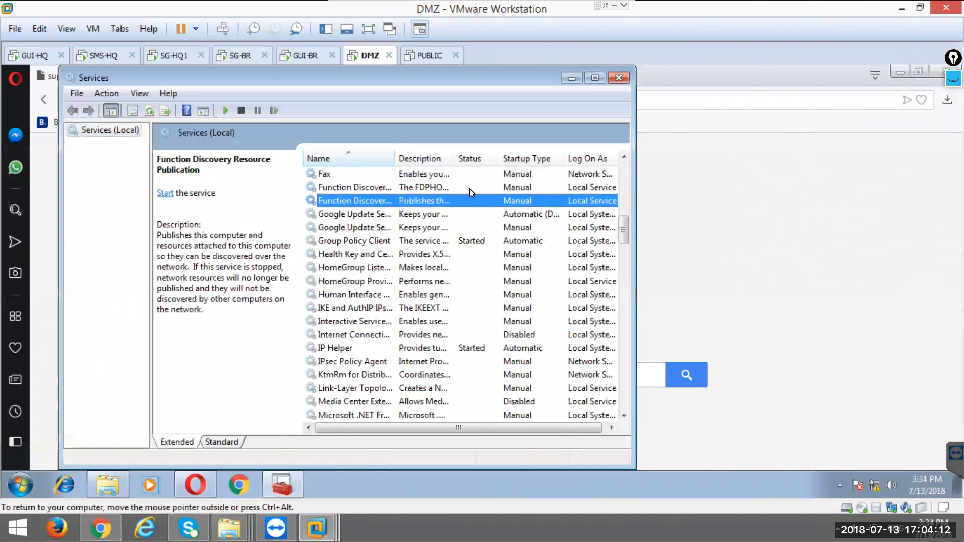
Close the Services console and the Opera browser
left_click(619, 78)
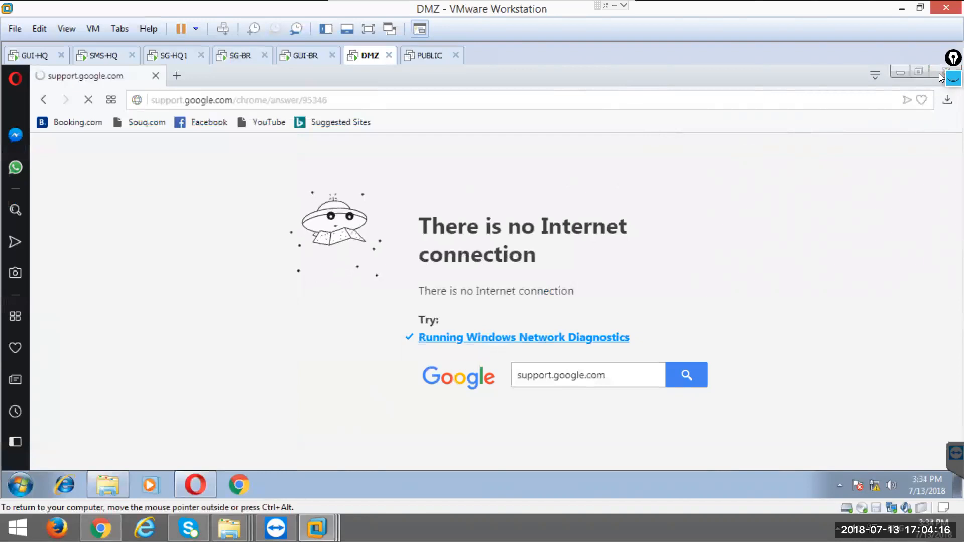
double_click(805, 74)
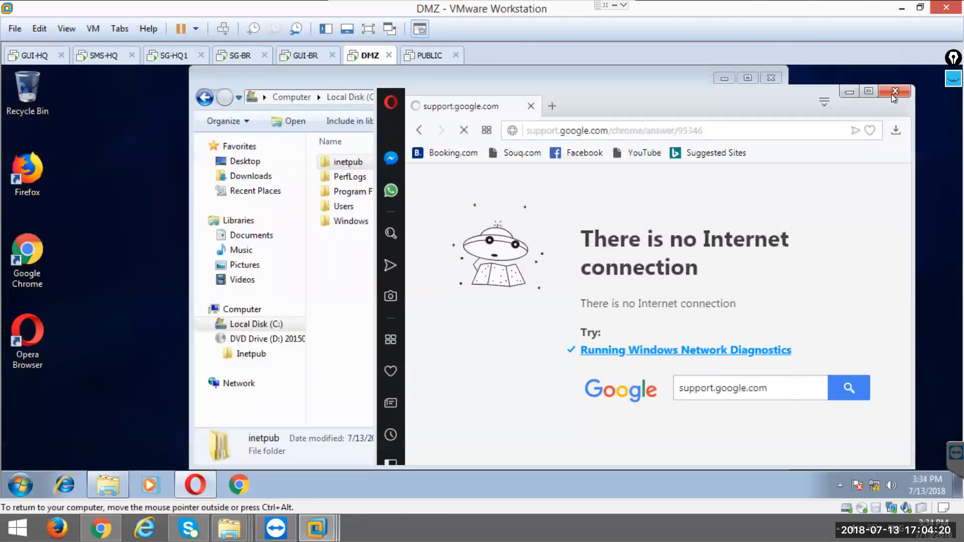
left_click(896, 93)
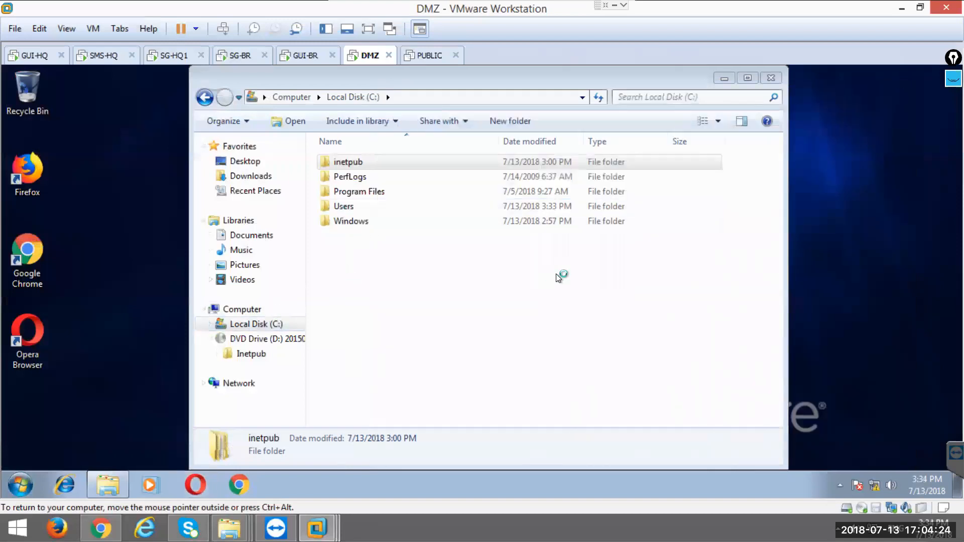
Close the C: Explorer window, then power on the PUBLIC VM choosing Start Windows Normally
left_click(776, 79)
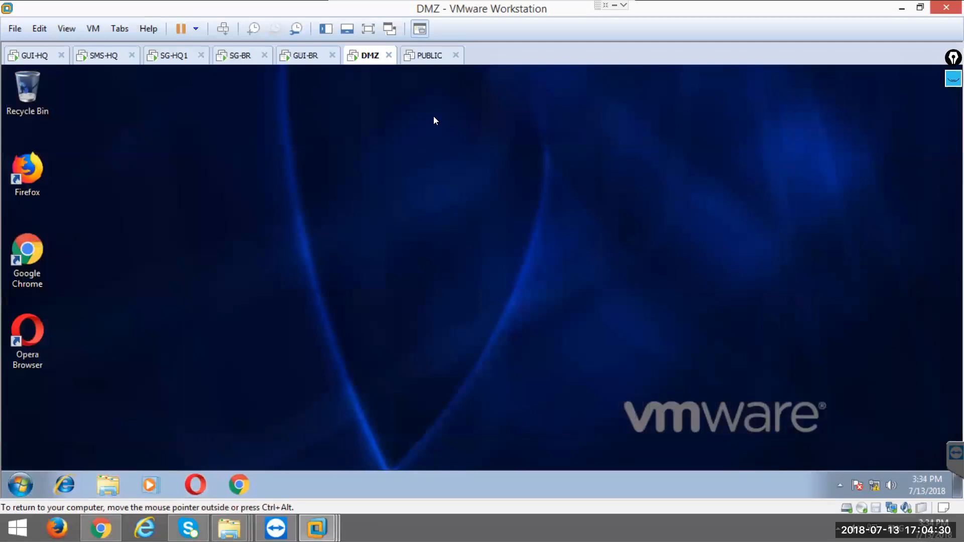
left_click(430, 57)
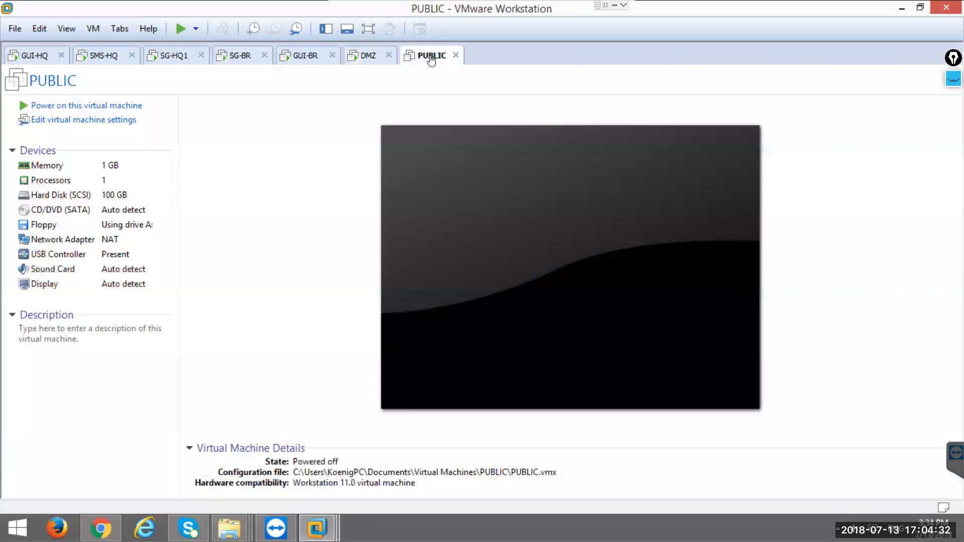
left_click(69, 106)
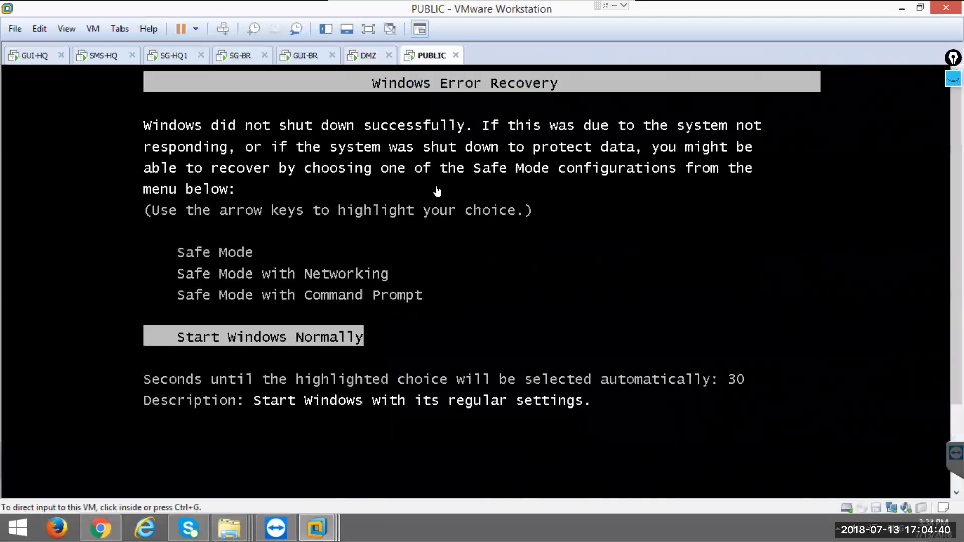
left_click(258, 340)
key("Return")
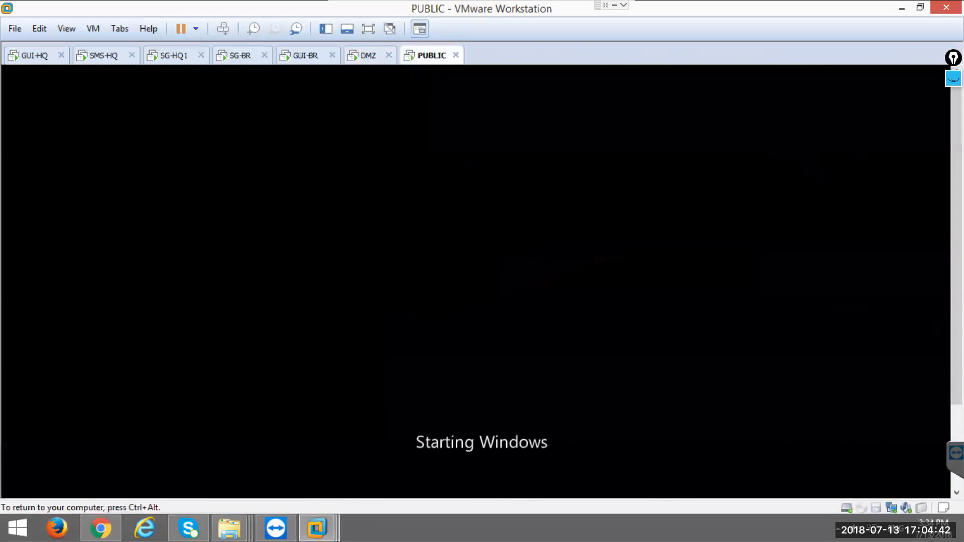
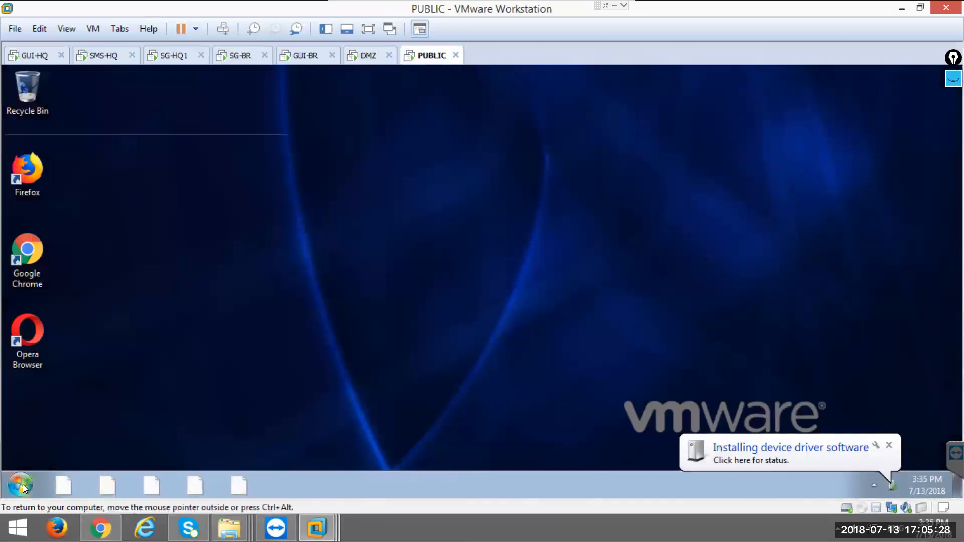
Open the Run dialog in the PUBLIC VM and dismiss the Set Network Location prompt
left_click(24, 488)
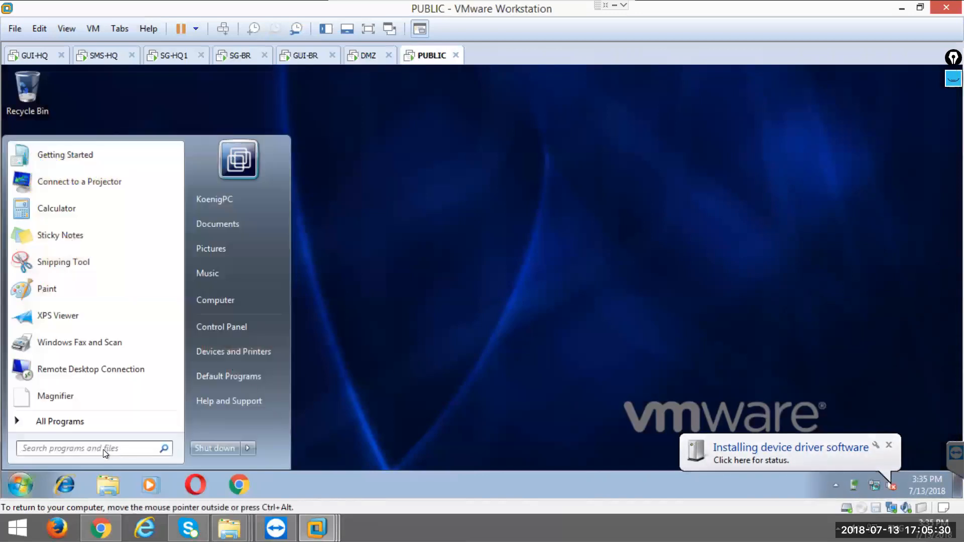
left_click(526, 395)
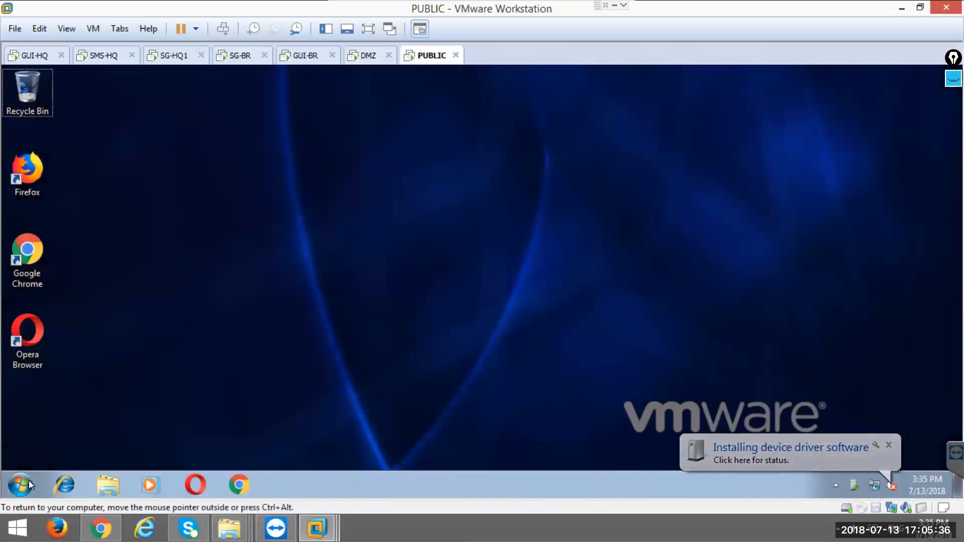
key("super+r")
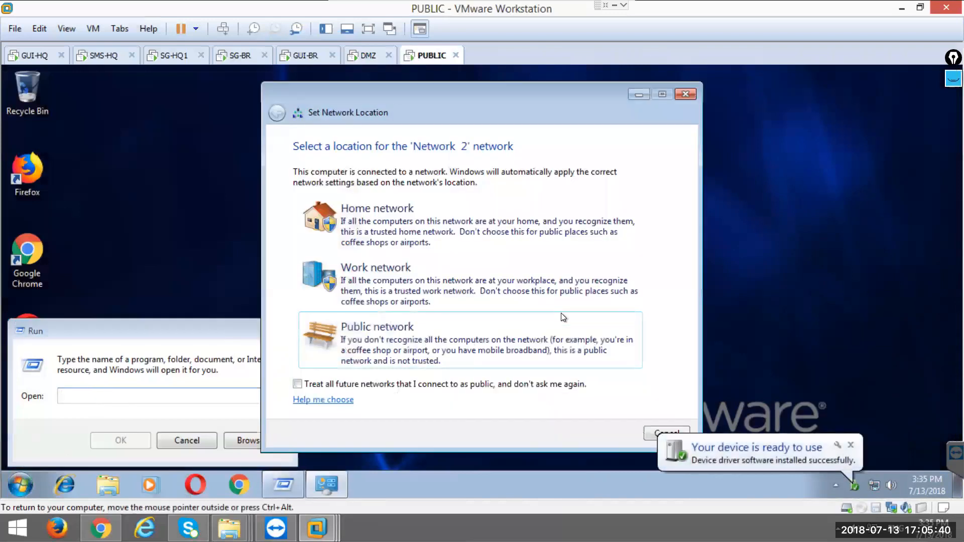
left_click(653, 435)
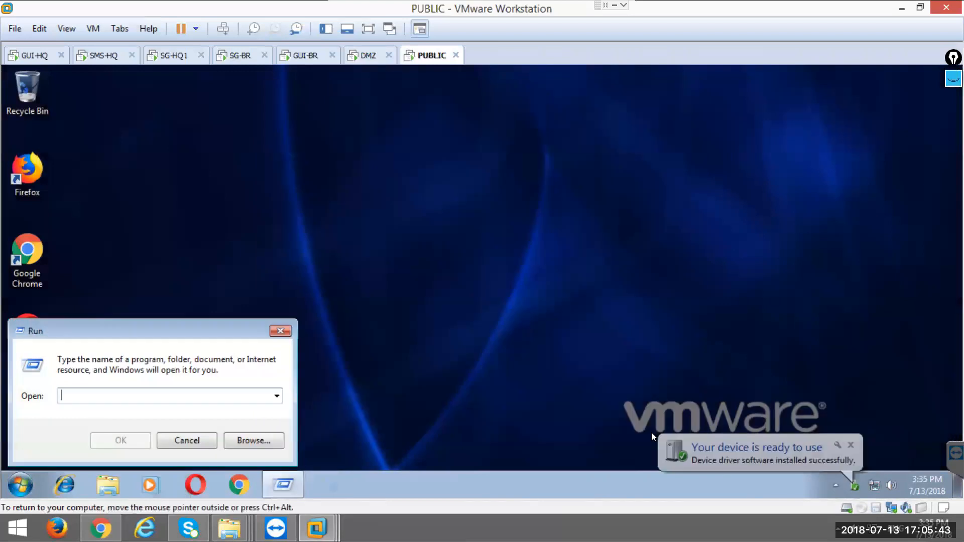
Run ncpa.cpl and open the IPv4 properties of Local Area Connection 2
left_click(171, 395)
type("ncpa.cpl")
key("Return")
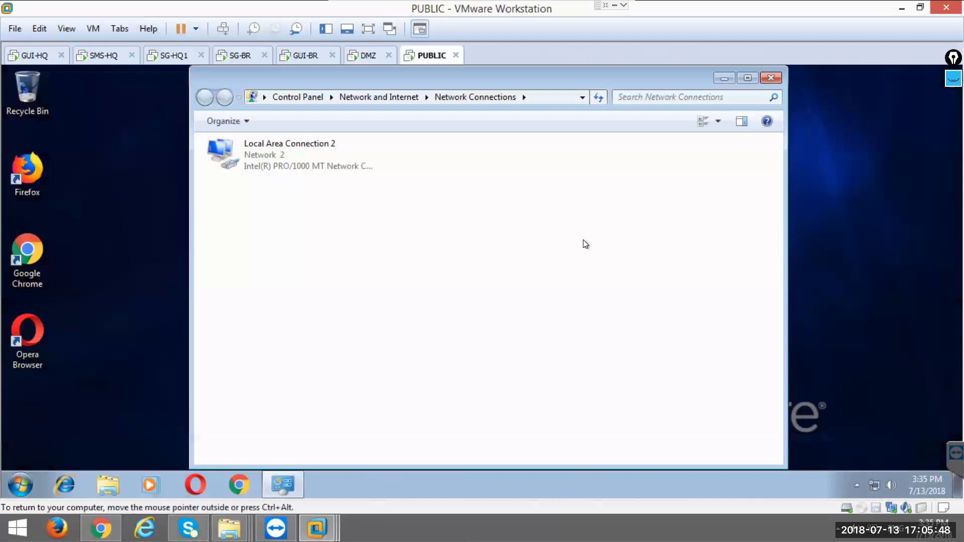
right_click(276, 158)
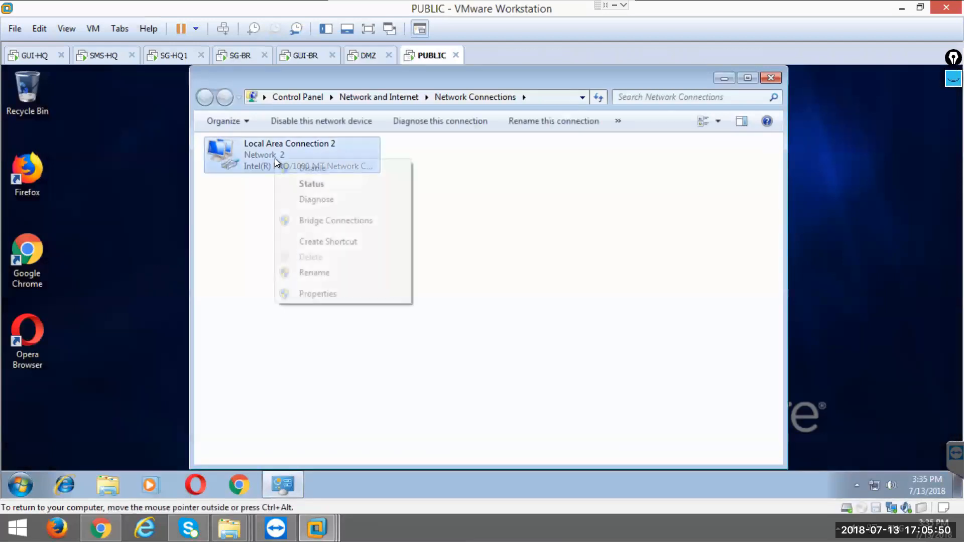
left_click(301, 294)
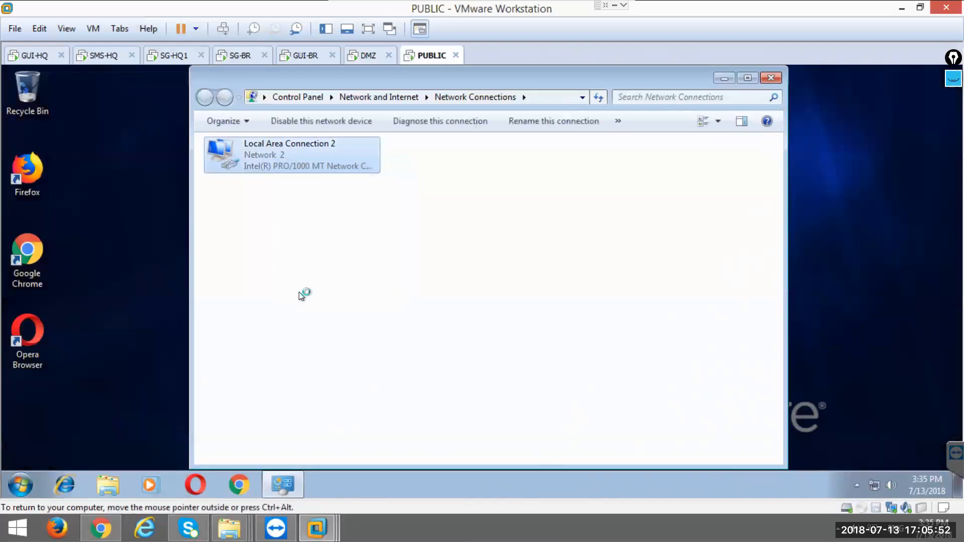
left_click(301, 297)
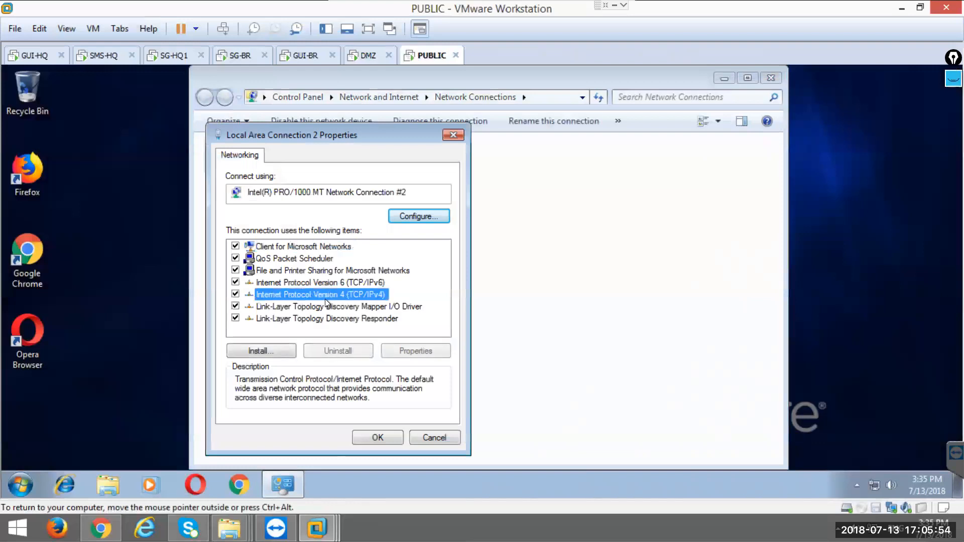
left_click(425, 351)
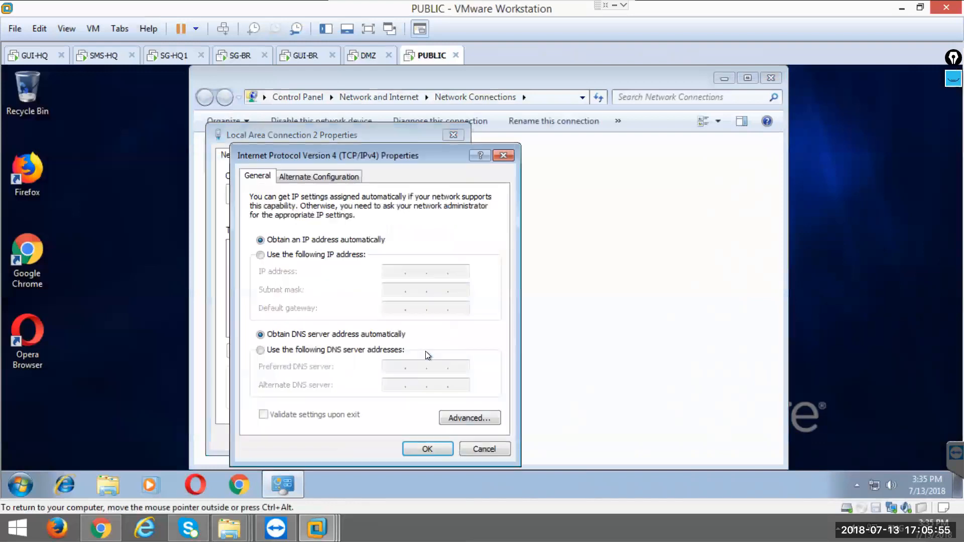
Save static IP 200.20.4.10, mask 255.255.255.0, gateway 200.20.4.1 and DNS 8.8.8.8
left_click(330, 255)
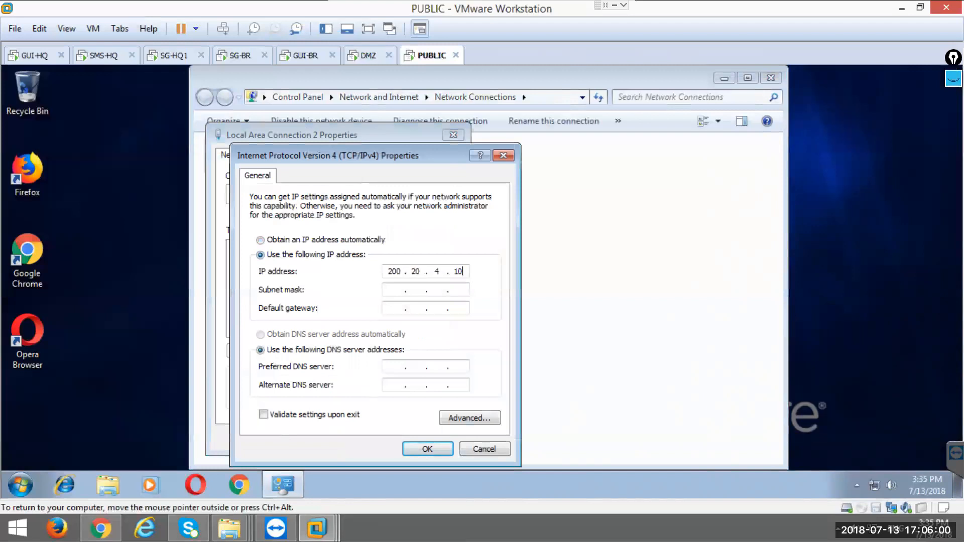
key("Tab")
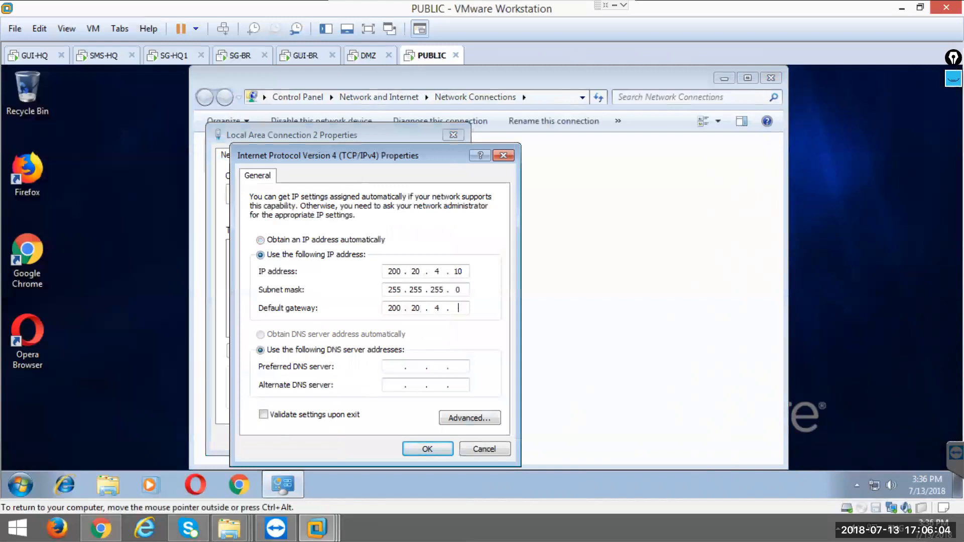
key("Tab")
key("Tab")
left_click(435, 448)
left_click(378, 438)
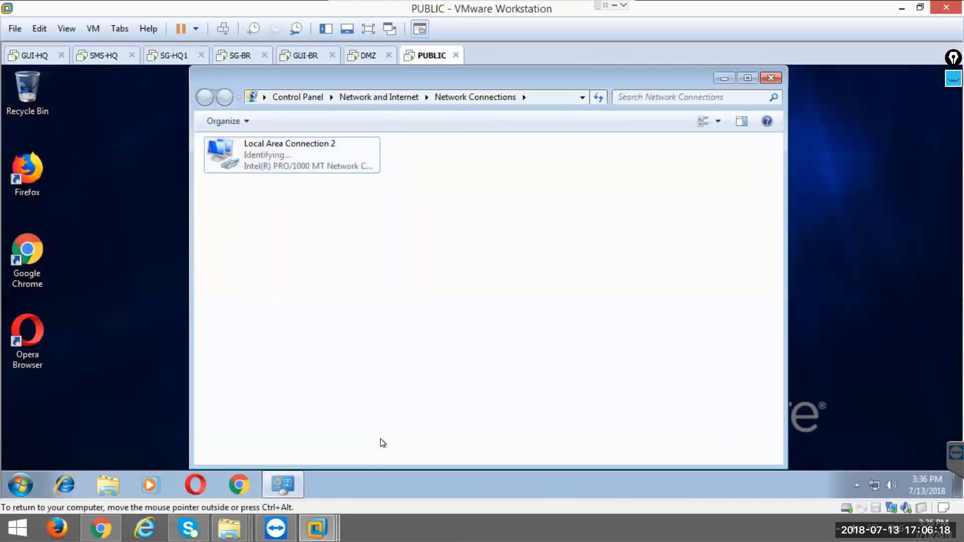
left_click(19, 487)
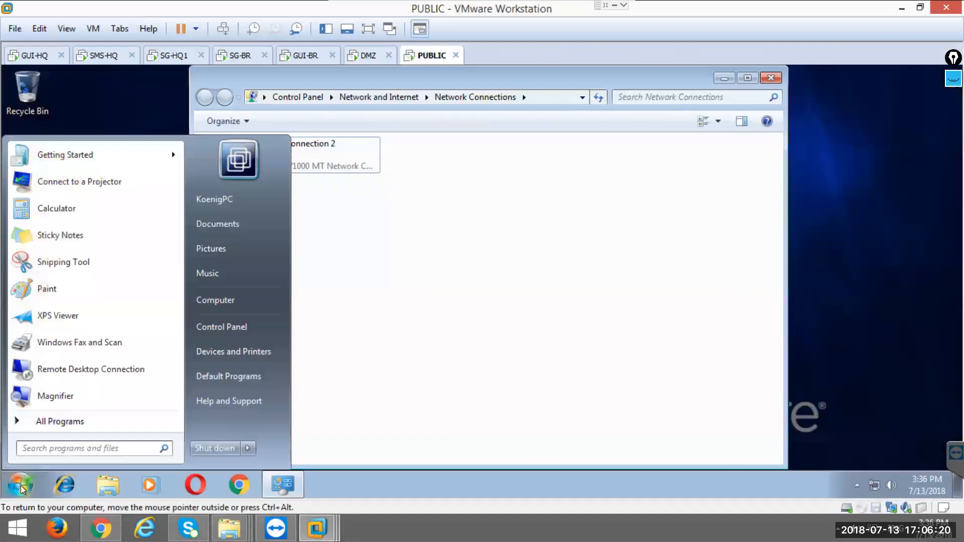
In Control Panel's Windows features, enable IIS FTP Server with FTP Service and FTP Extensibility
left_click(227, 332)
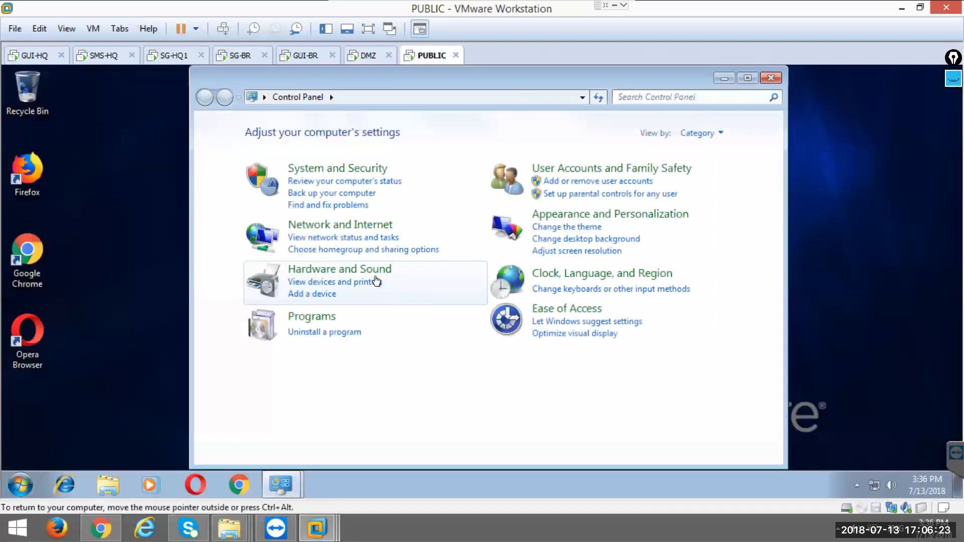
left_click(306, 316)
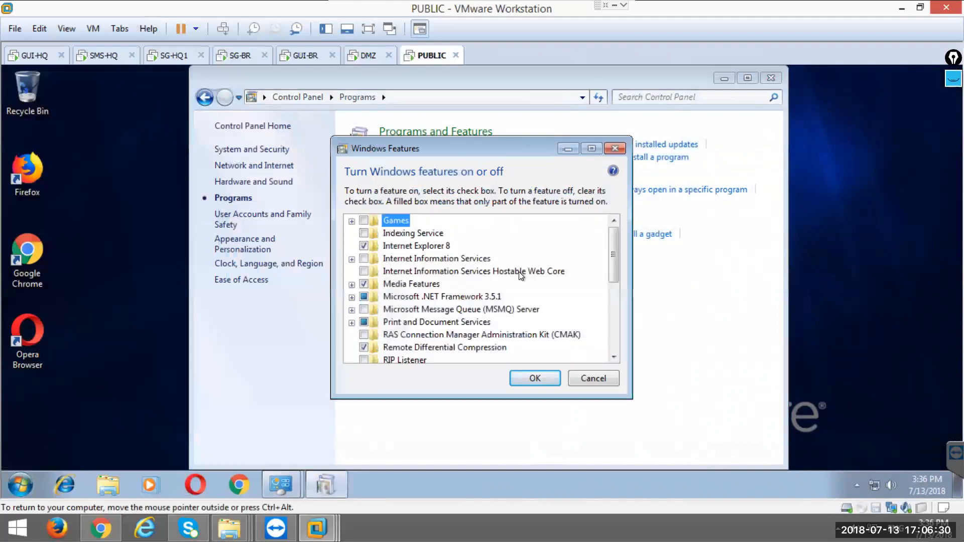
left_click(351, 260)
left_click(364, 259)
left_click(377, 271)
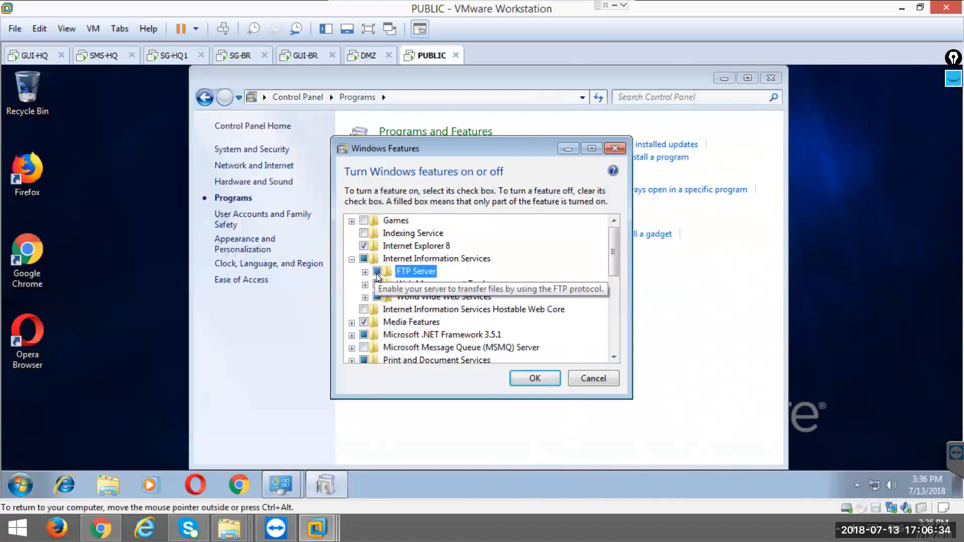
left_click(365, 273)
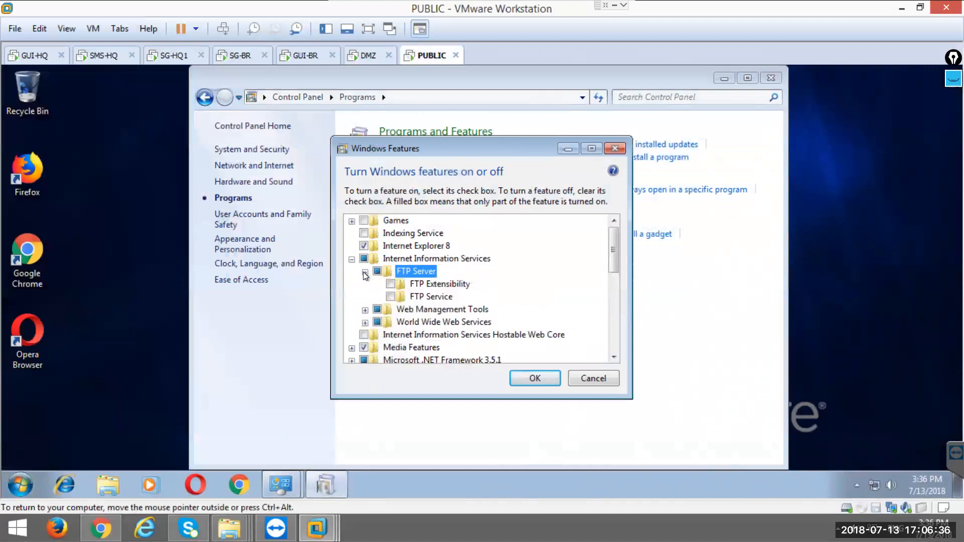
left_click(391, 284)
left_click(390, 296)
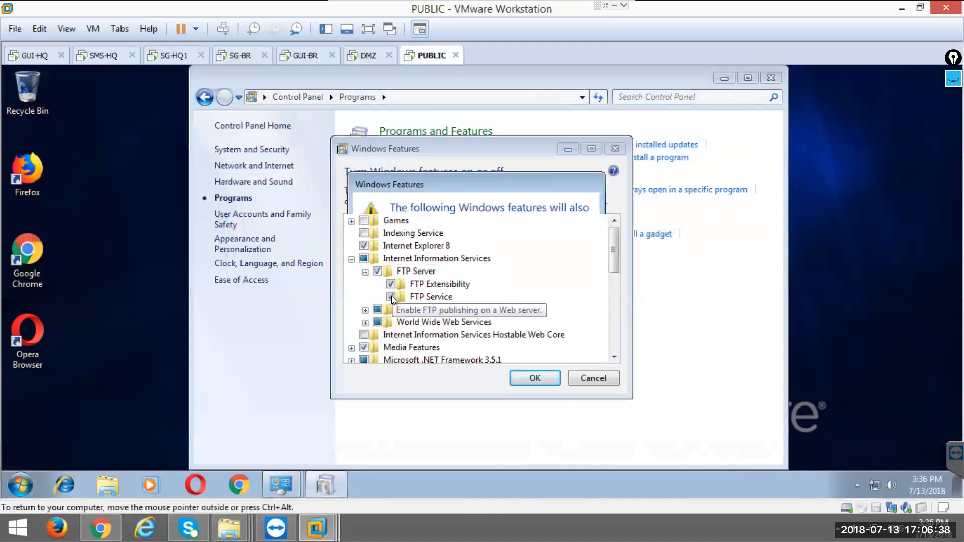
left_click(510, 300)
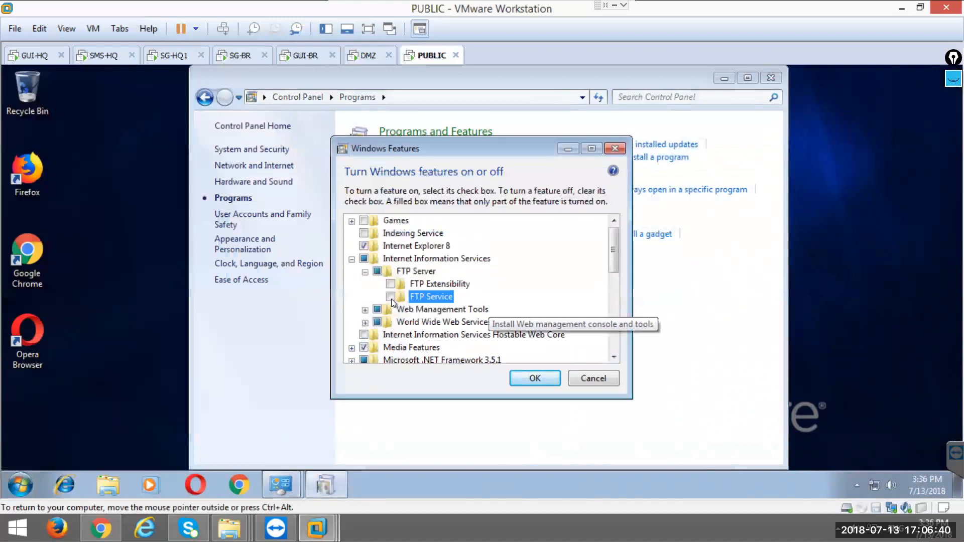
left_click(391, 284)
Enable IIS 6 Management Compatibility, Management Scripts and Tools, and Management Service, then confirm
left_click(365, 310)
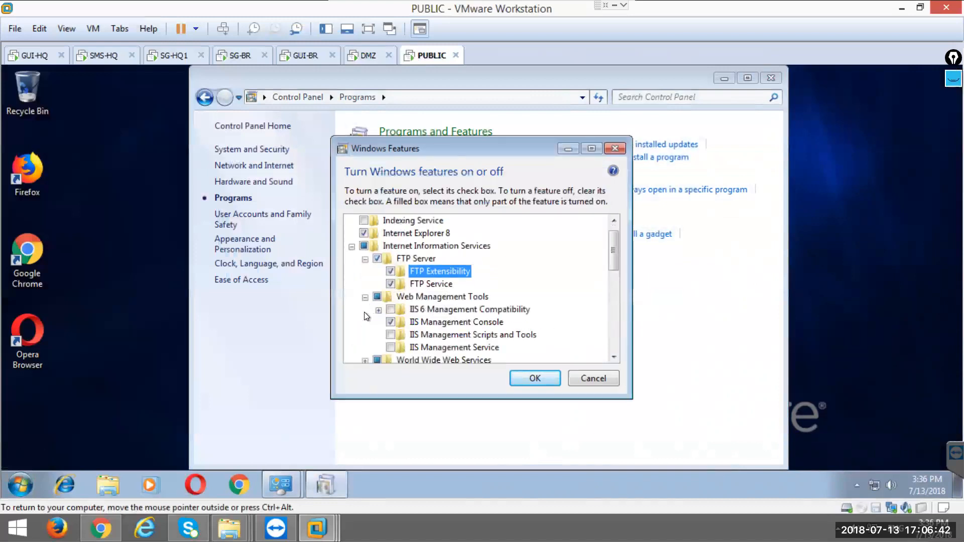
left_click(390, 309)
left_click(391, 335)
left_click(391, 347)
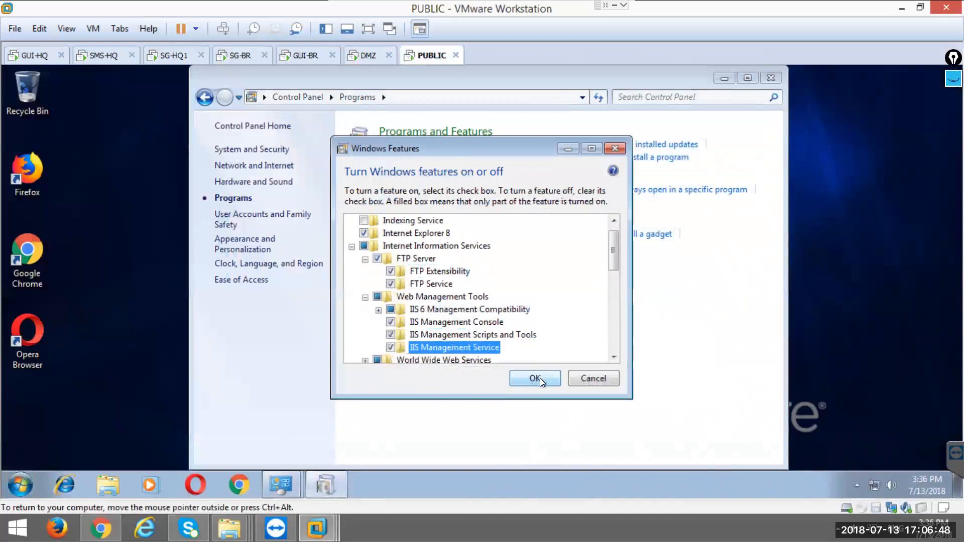
left_click(536, 378)
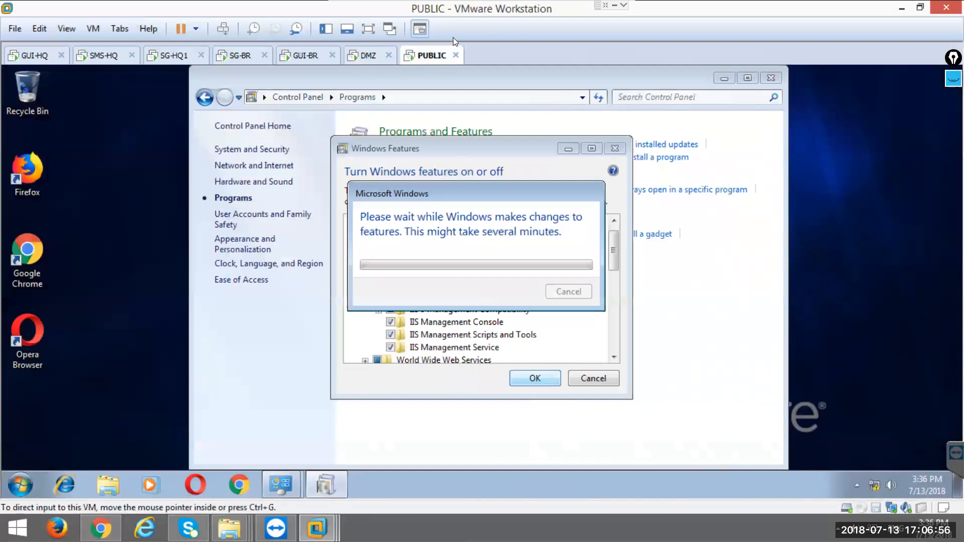
Connect PUBLIC's CD/DVD drive to the INITPUBwithEicar ISO from the Desktop and view its files
right_click(431, 57)
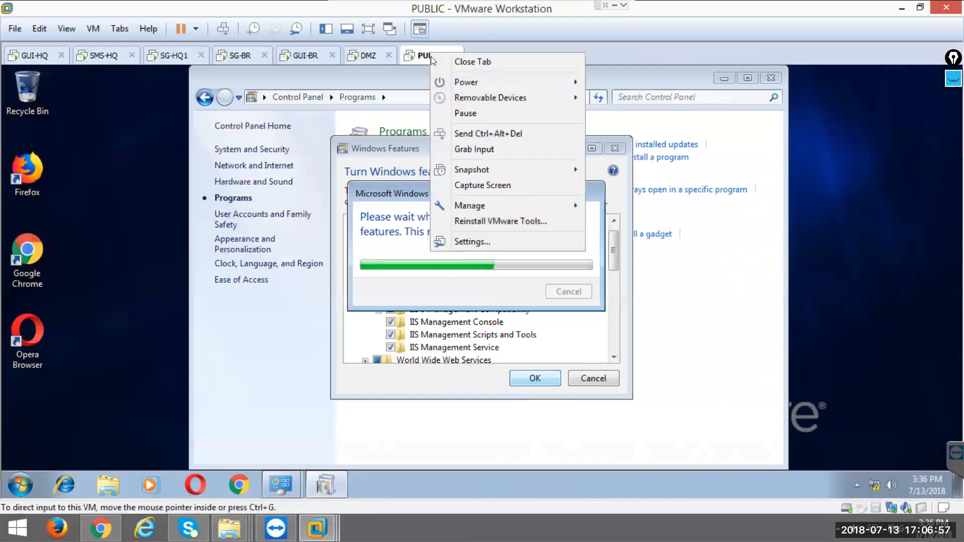
left_click(470, 241)
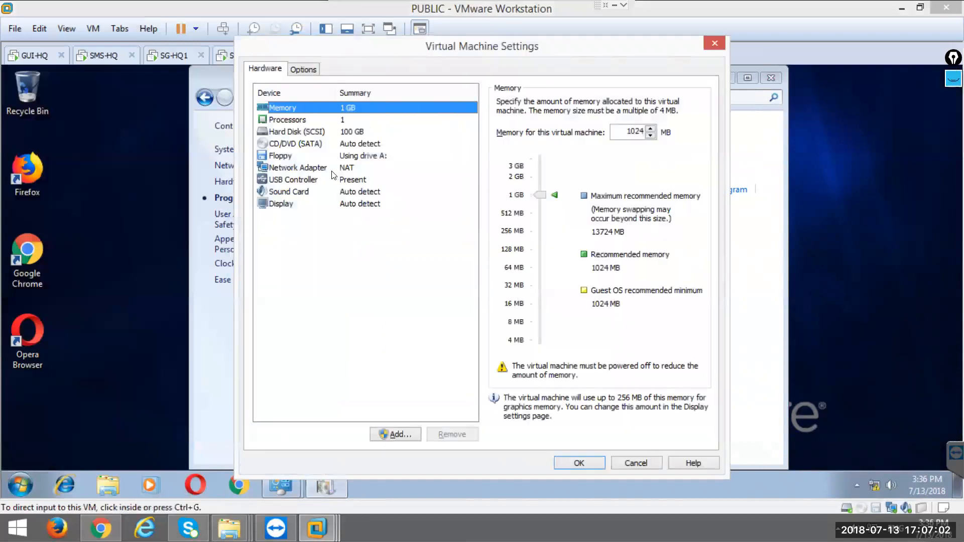
left_click(297, 146)
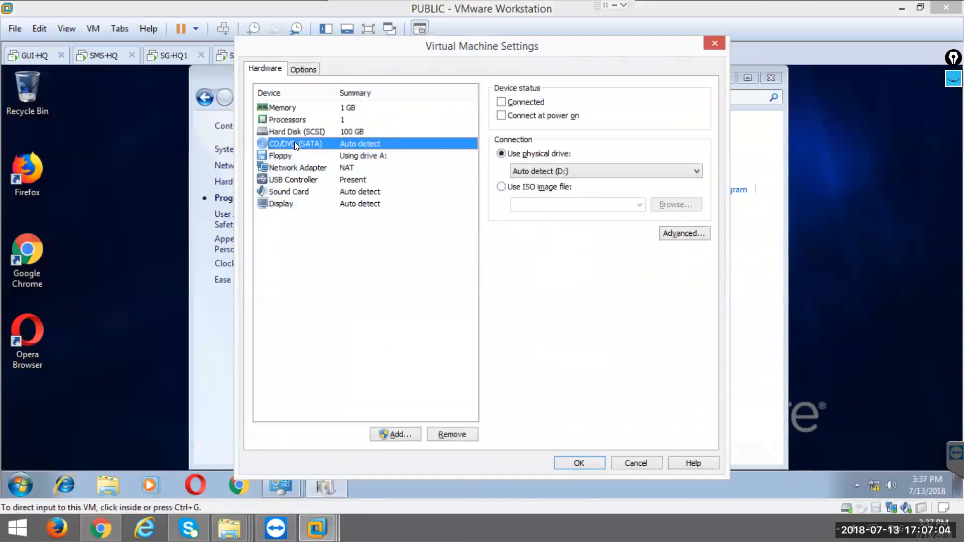
left_click(502, 103)
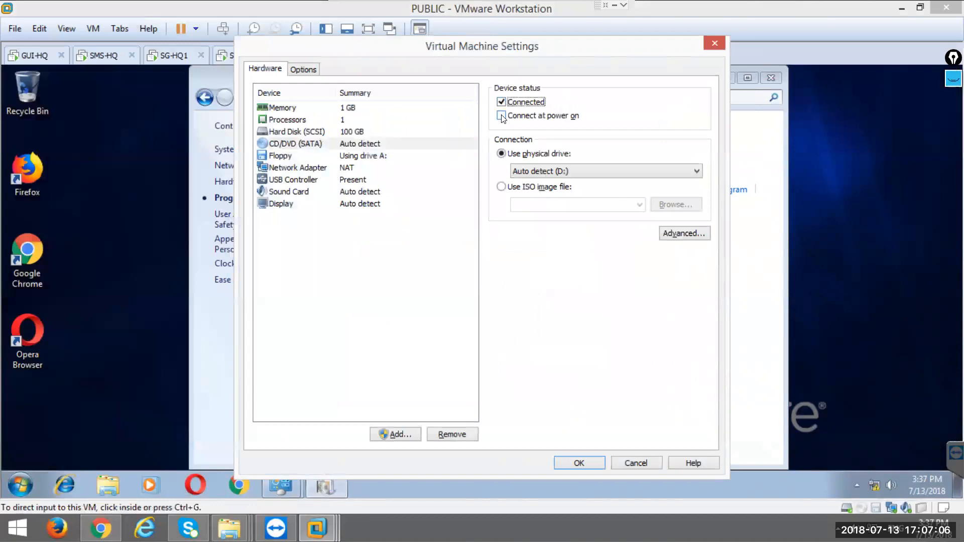
left_click(502, 187)
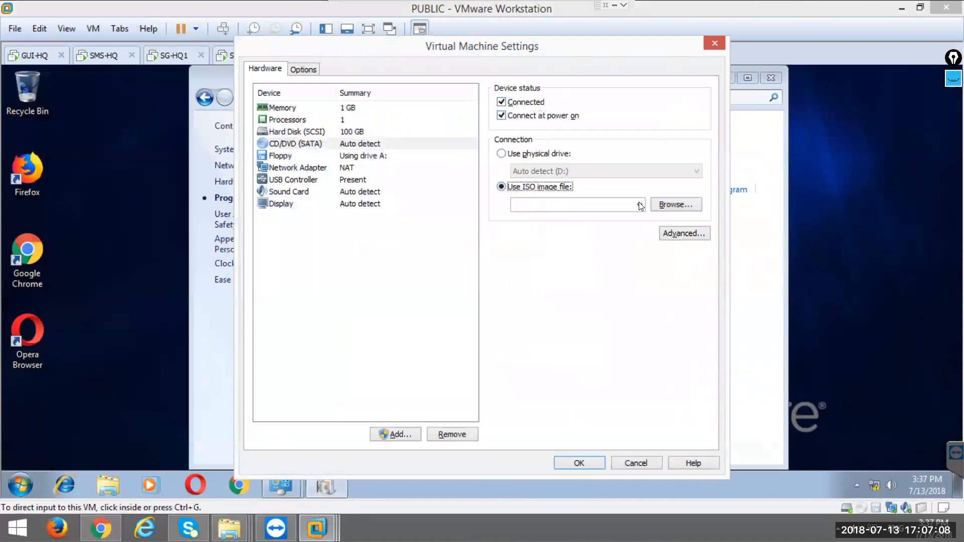
left_click(676, 205)
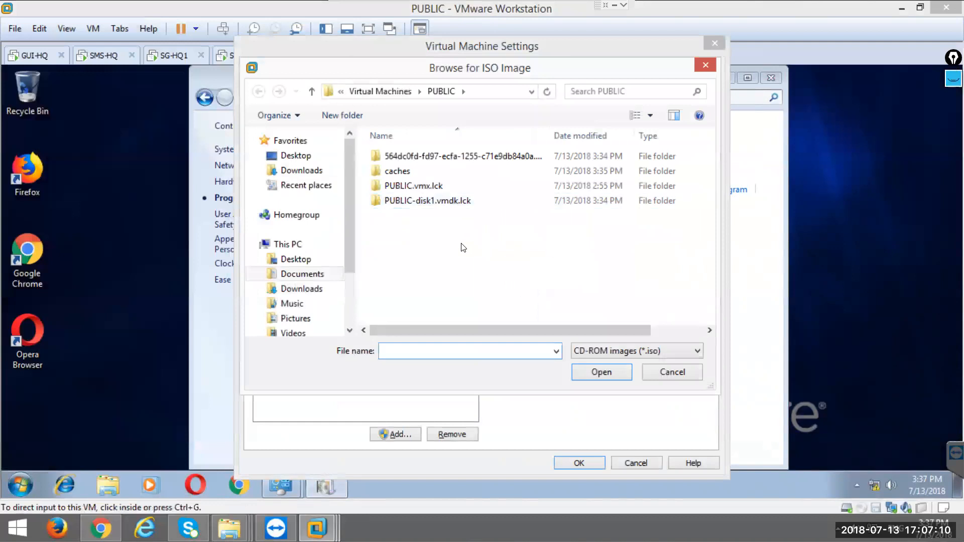
left_click(295, 261)
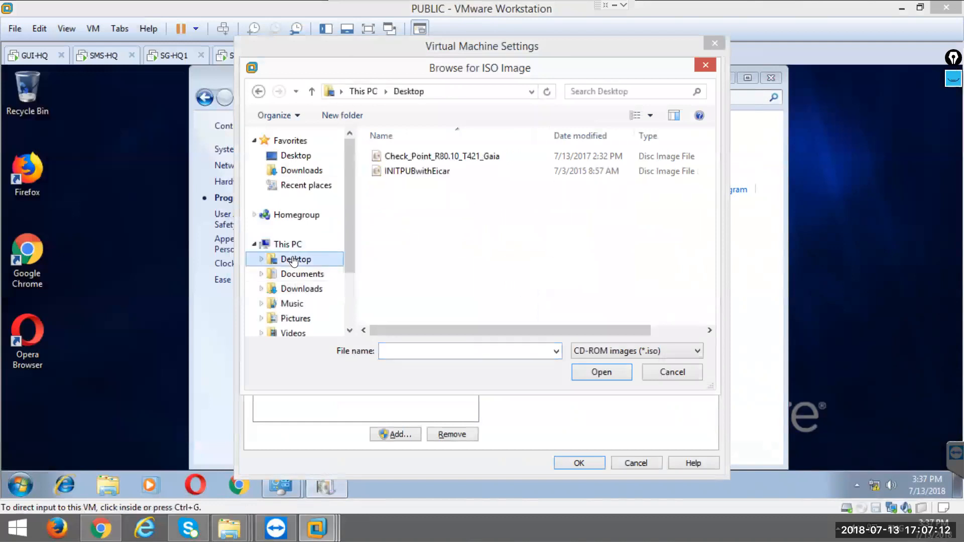
double_click(424, 170)
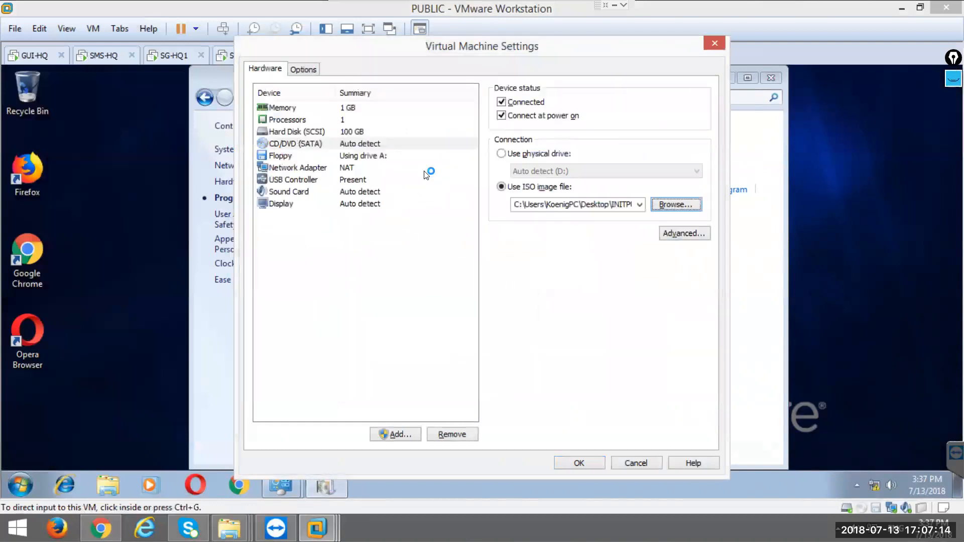
left_click(580, 463)
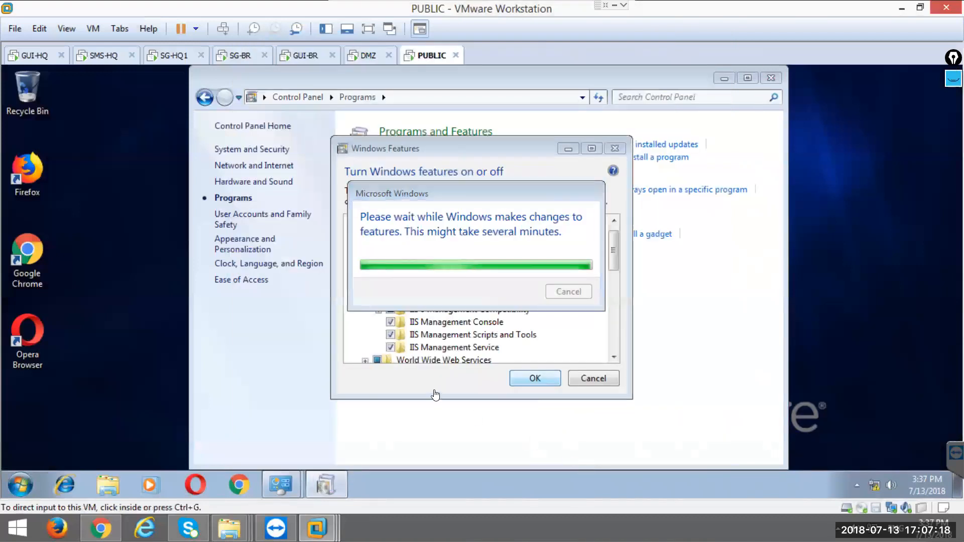
left_click(441, 175)
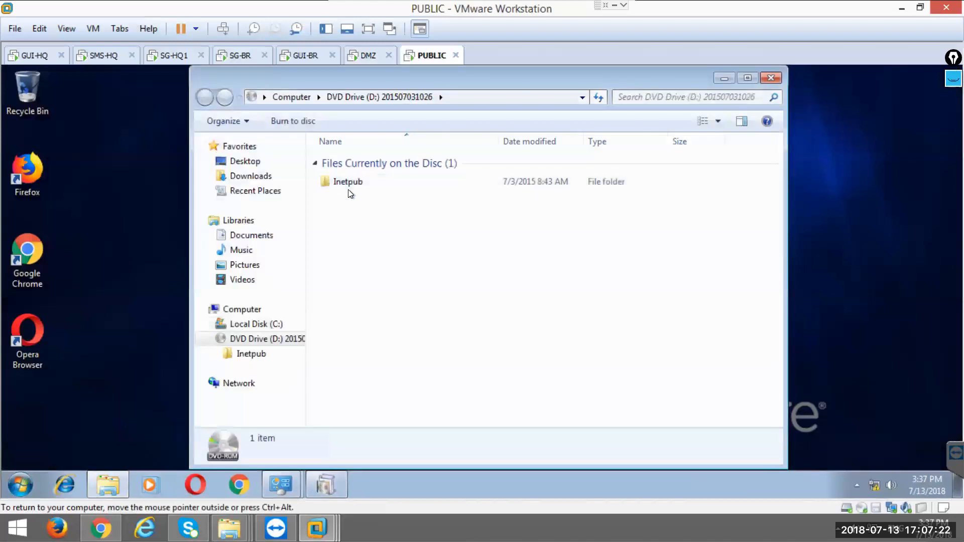
Paste the disc's Inetpub folder into C:, merging with the existing inetpub with admin permission
left_click(345, 181)
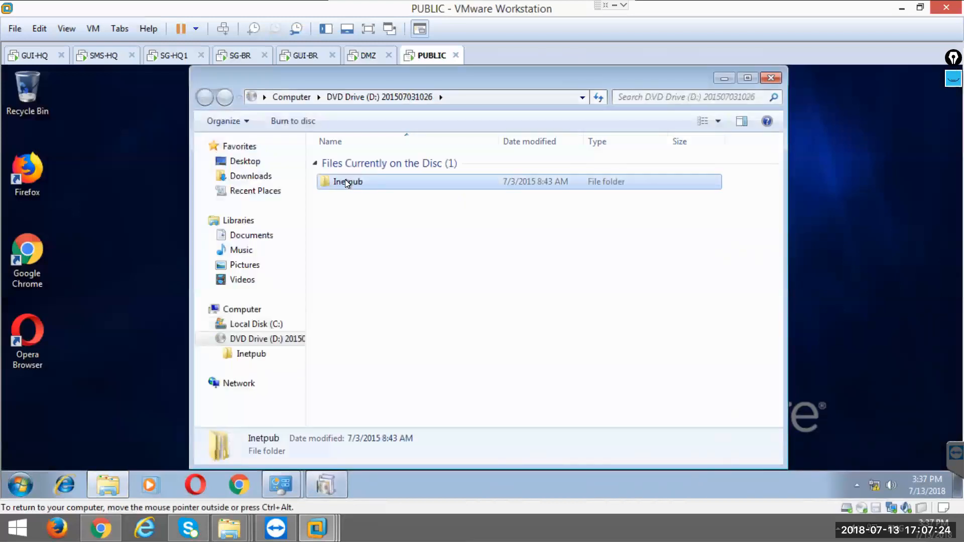
left_click(266, 327)
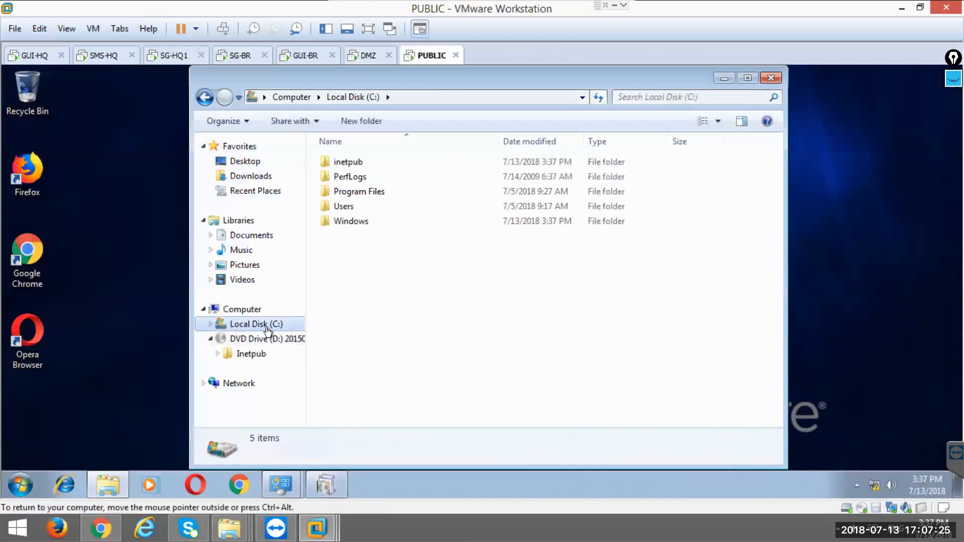
right_click(387, 345)
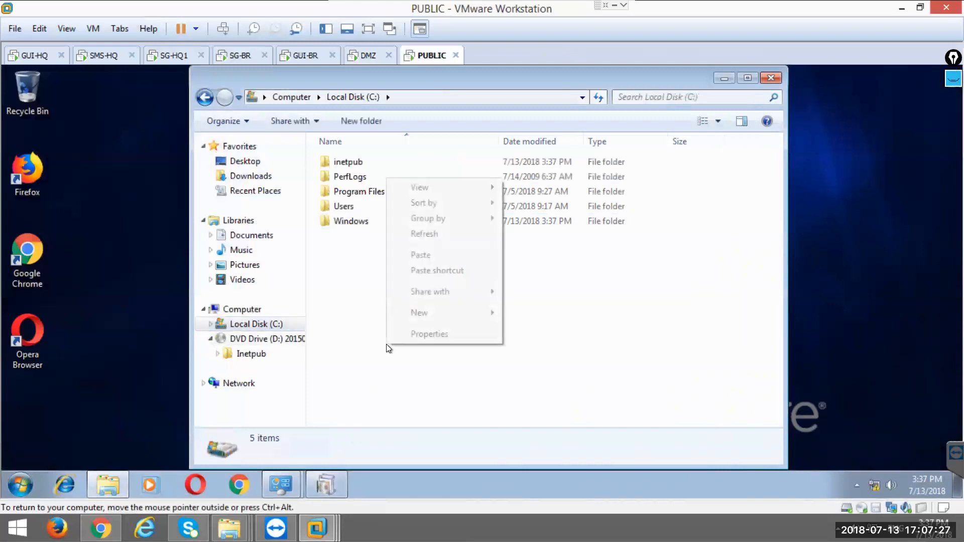
left_click(426, 255)
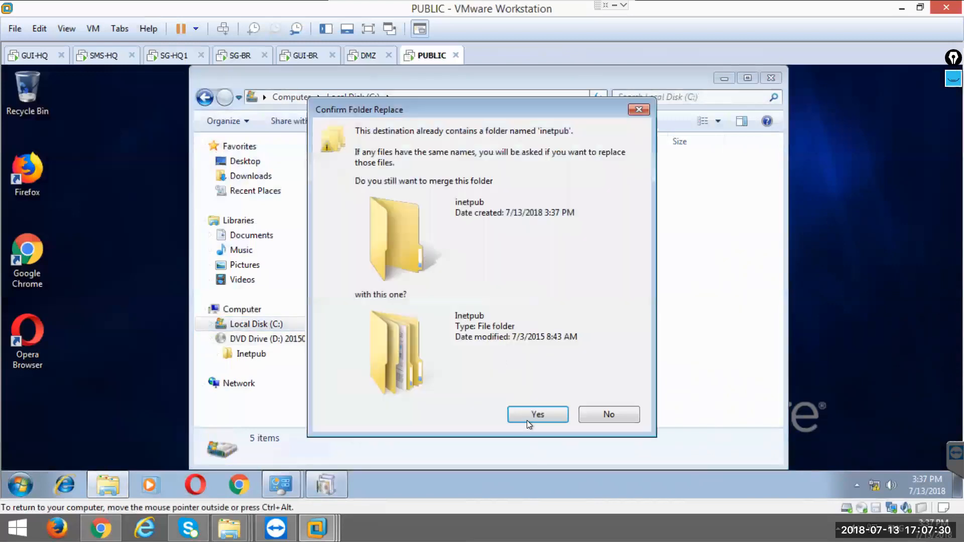
left_click(535, 415)
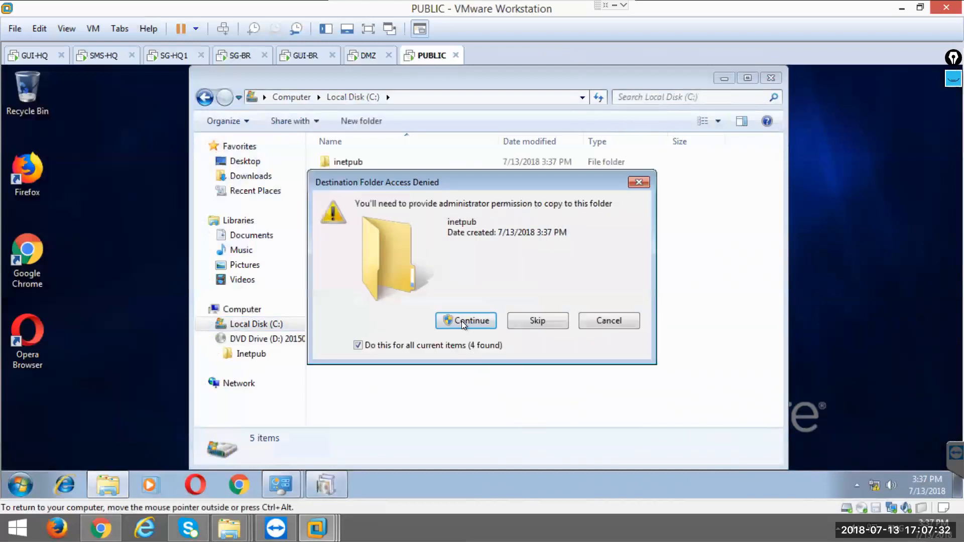
left_click(462, 322)
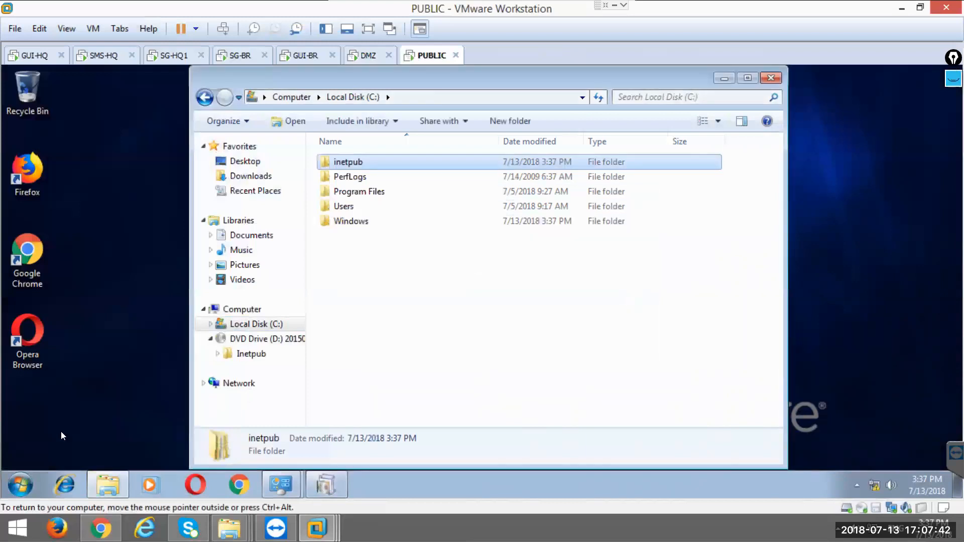
left_click(63, 485)
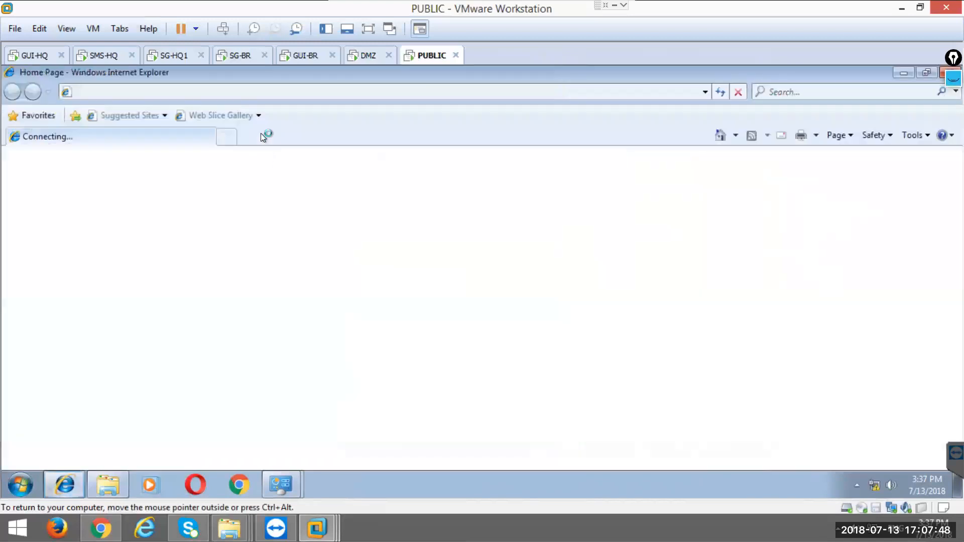
Browse to 200.20.4.10 in Internet Explorer and dismiss the IE8 setup prompt
left_click(243, 95)
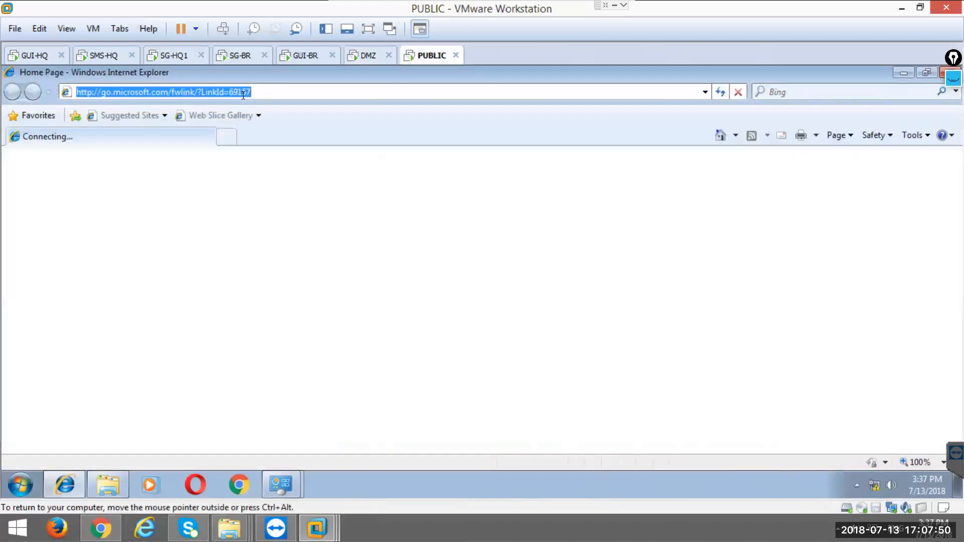
type("200.20.4.10")
key("Return")
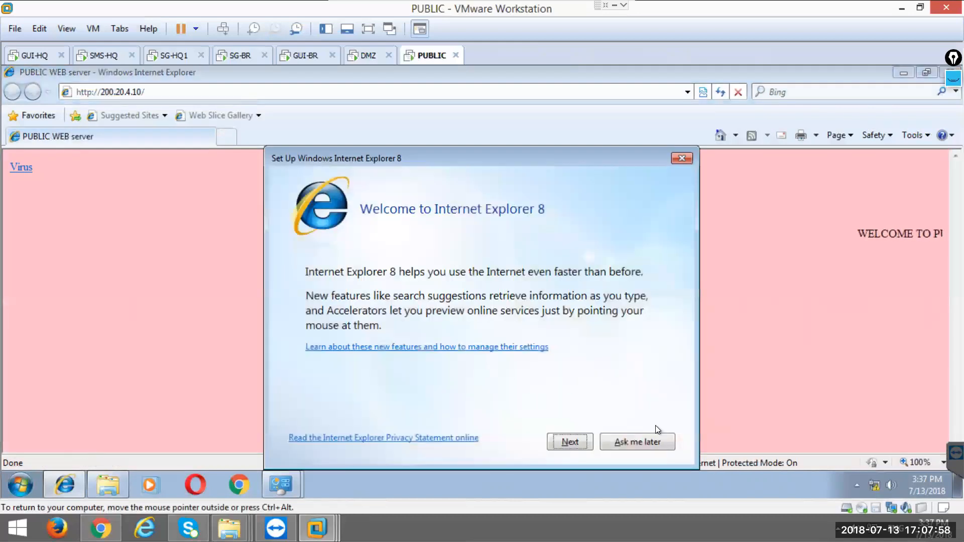
left_click(682, 159)
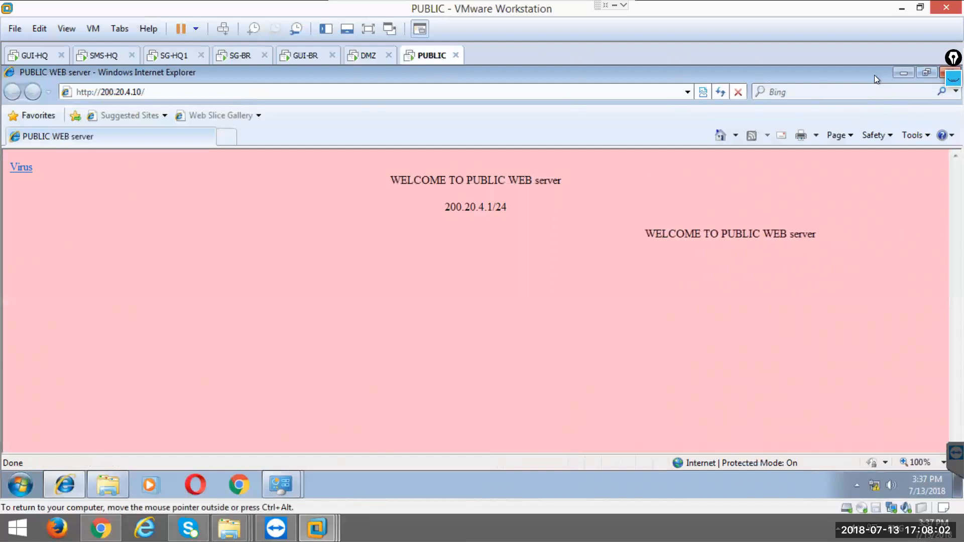
Open the Windows 7 appliance and import it under the name Router
left_click(16, 29)
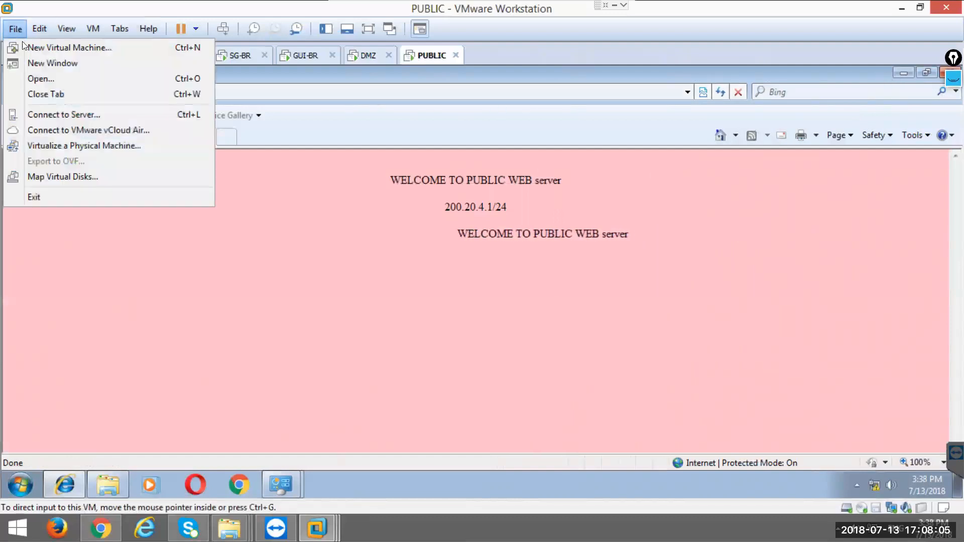
left_click(41, 79)
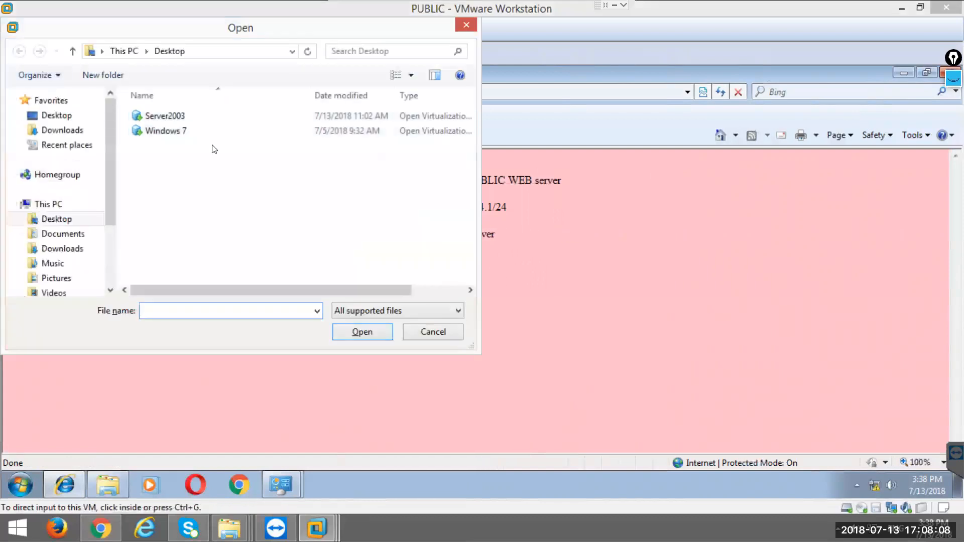
double_click(165, 132)
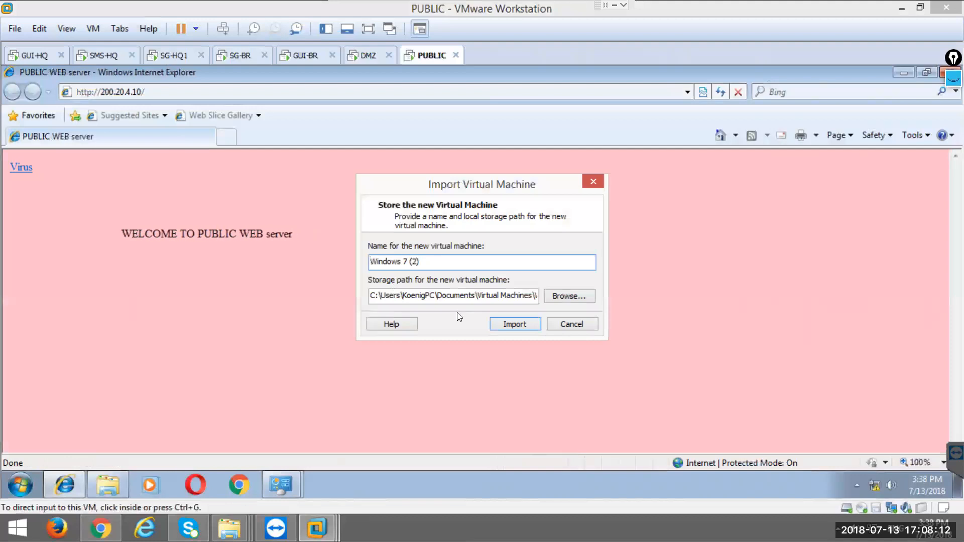
key("ctrl+a")
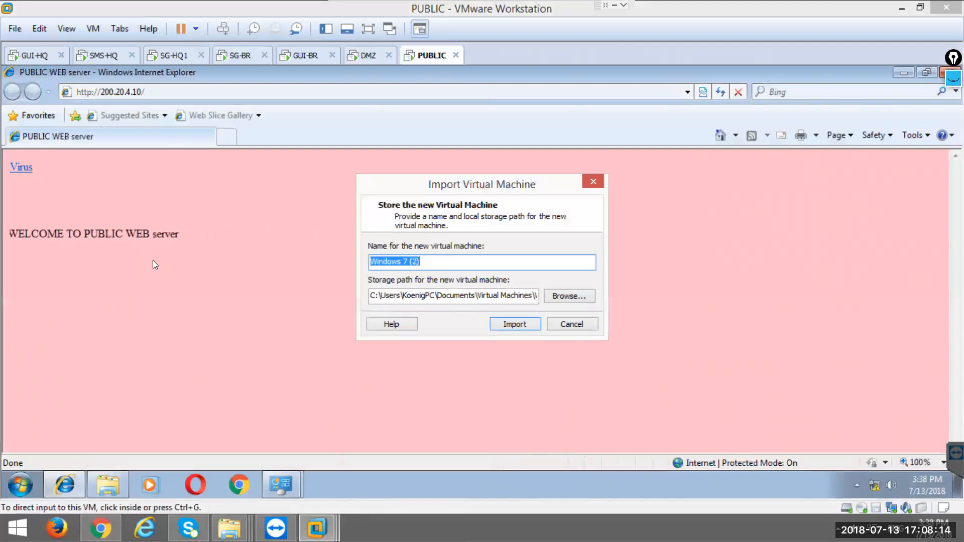
type("Router")
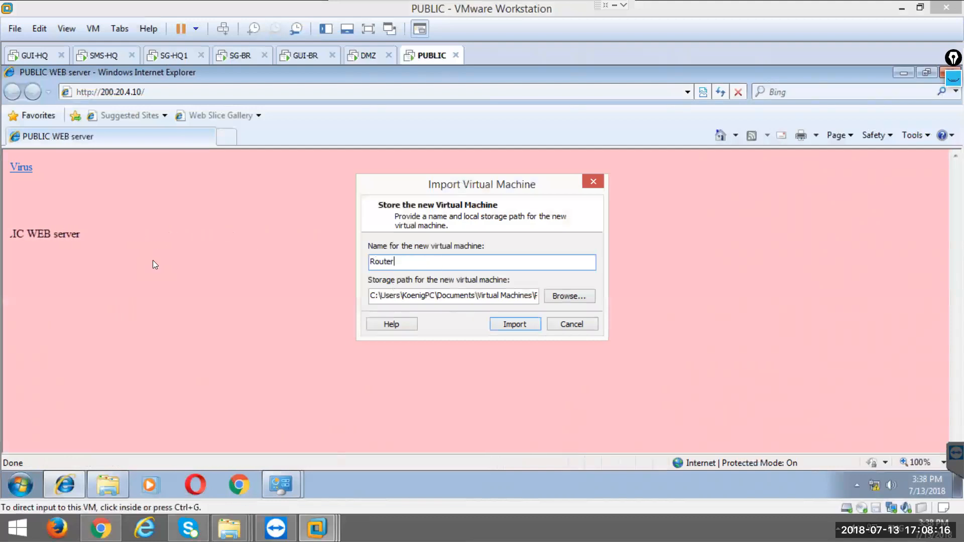
left_click(520, 324)
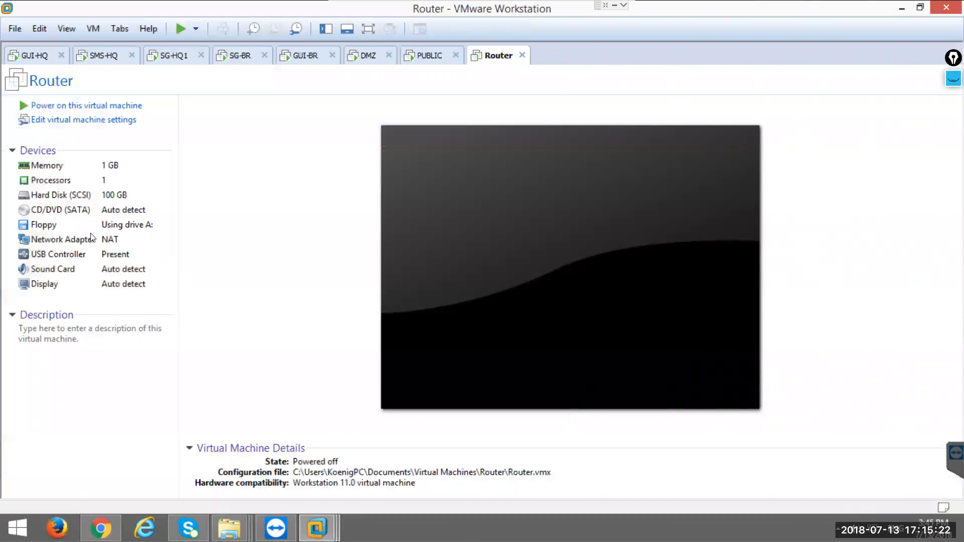
Add three network adapters to Router's hardware and save the settings
left_click(71, 125)
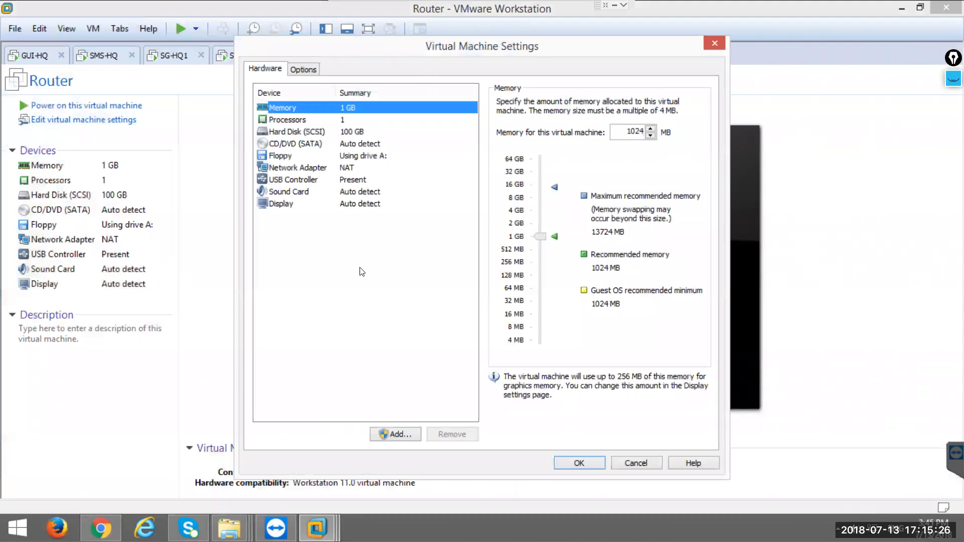
left_click(395, 436)
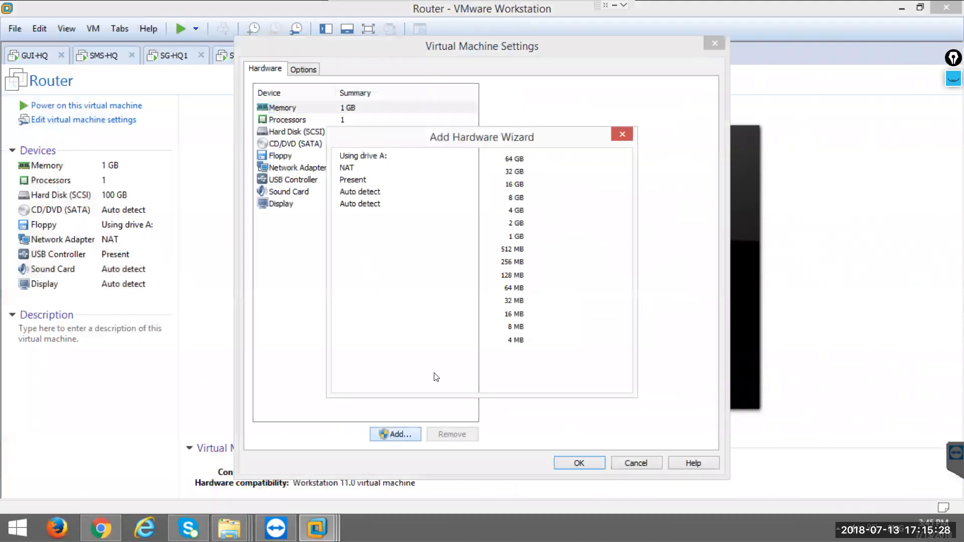
left_click(409, 249)
left_click(540, 381)
left_click(540, 381)
left_click(410, 434)
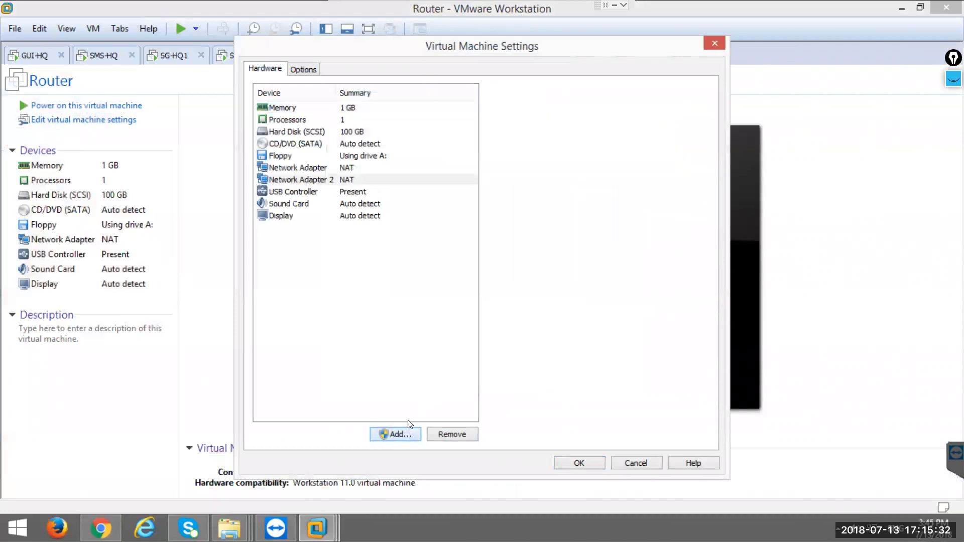
left_click(411, 249)
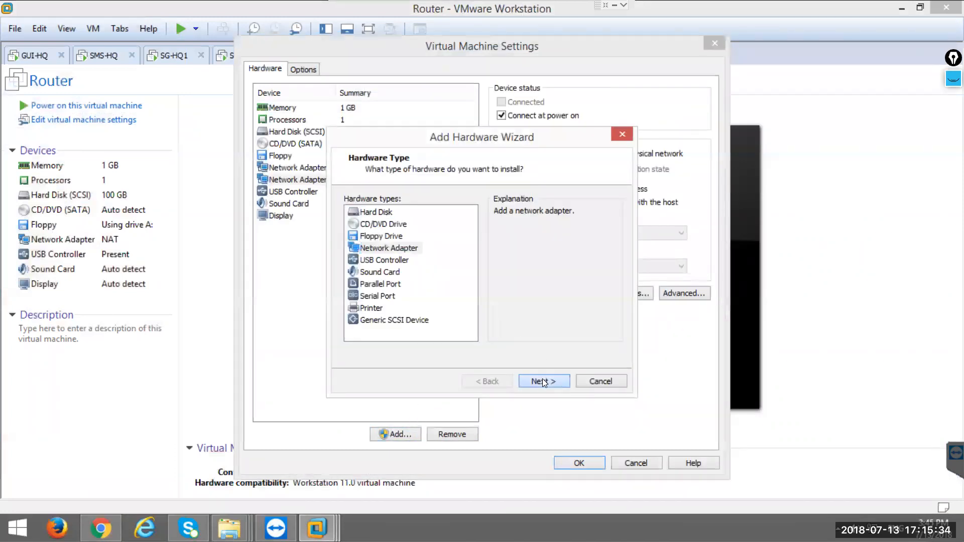
left_click(542, 380)
left_click(542, 380)
left_click(395, 434)
left_click(402, 248)
left_click(544, 385)
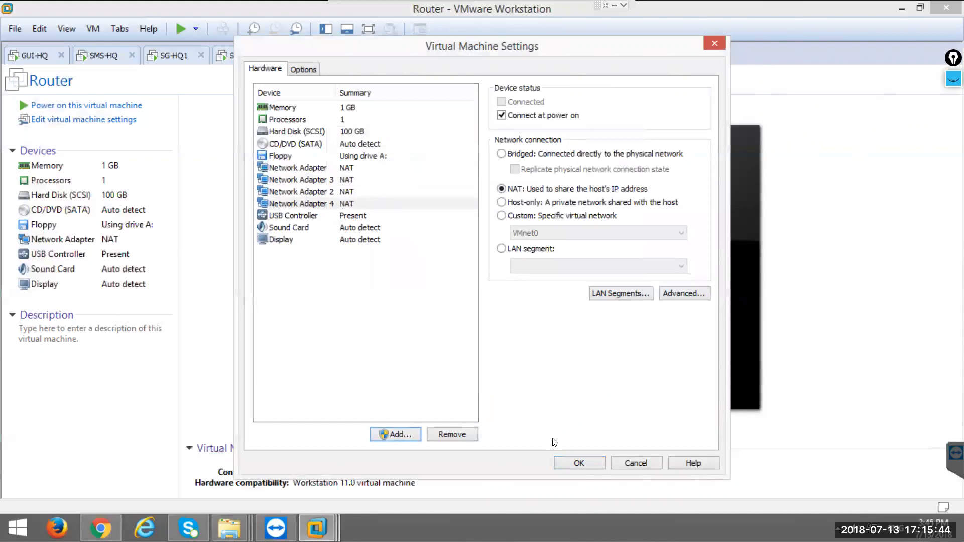
left_click(580, 463)
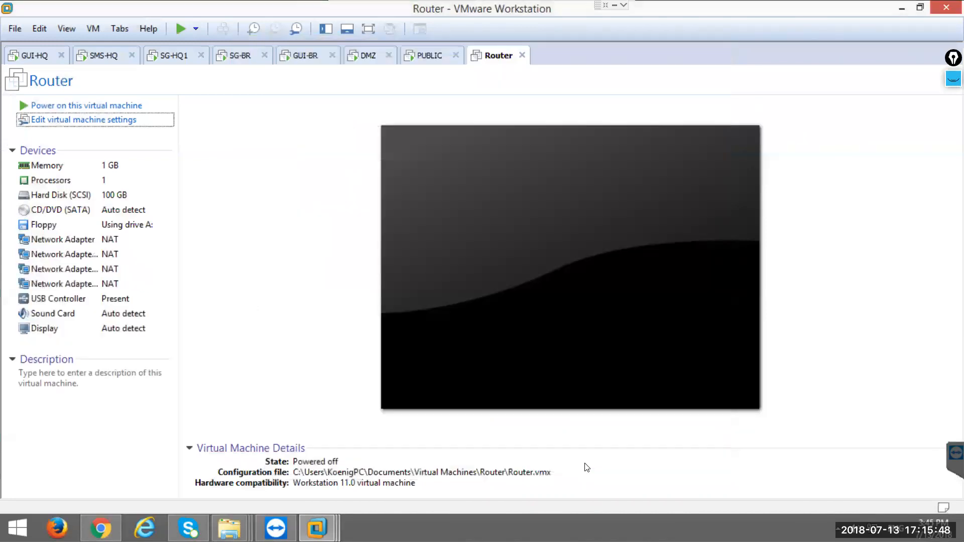
Power on Router and boot with Start Windows Normally
left_click(149, 106)
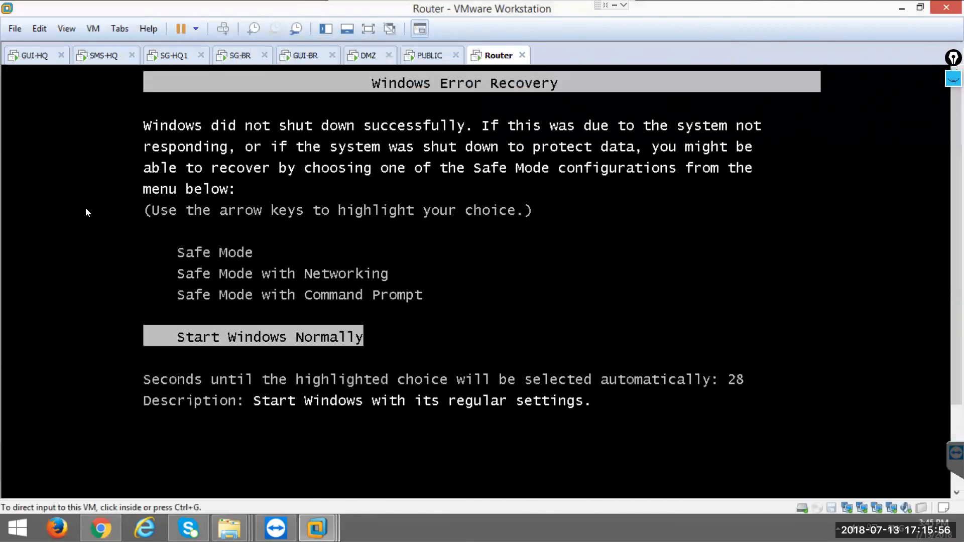
left_click(322, 337)
key("Return")
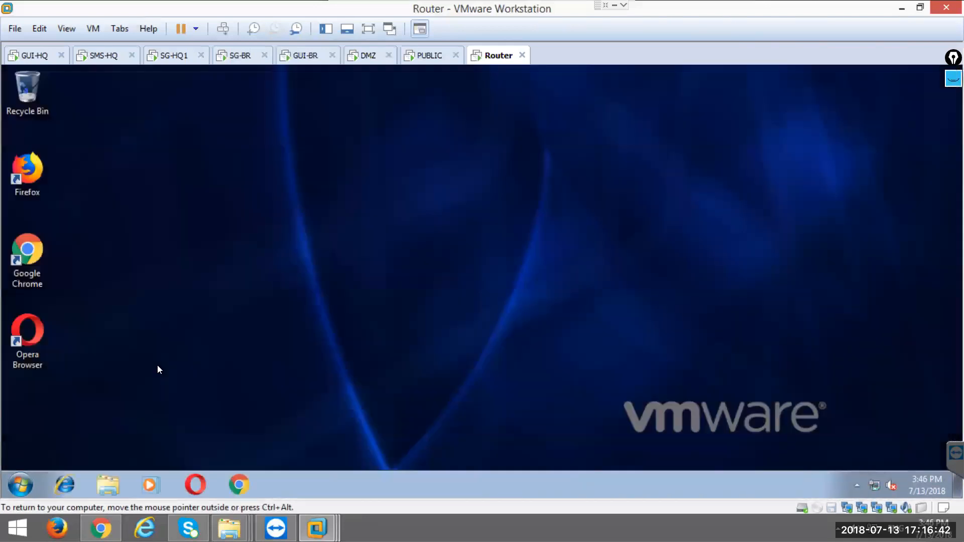
Dismiss the network location prompt and browse the Router's All Programs list
left_click(18, 485)
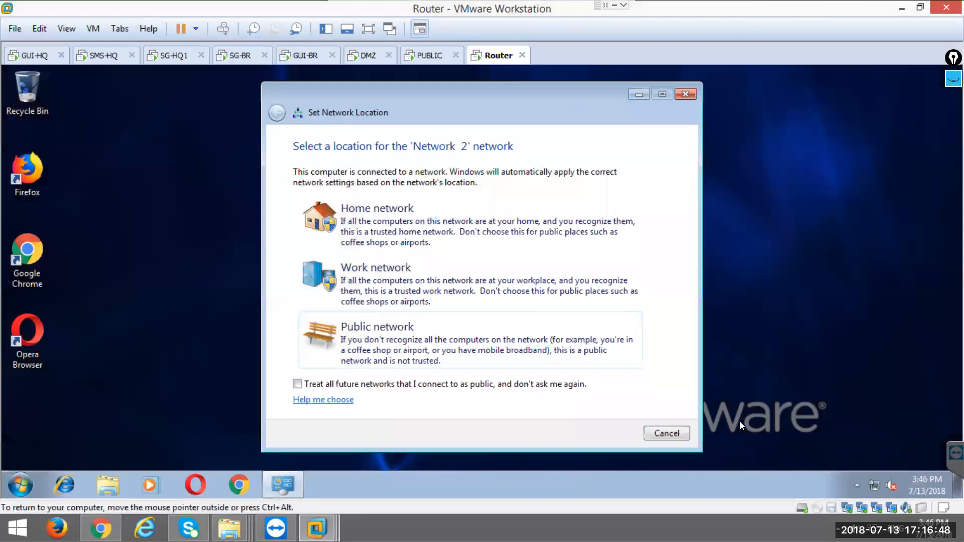
left_click(680, 431)
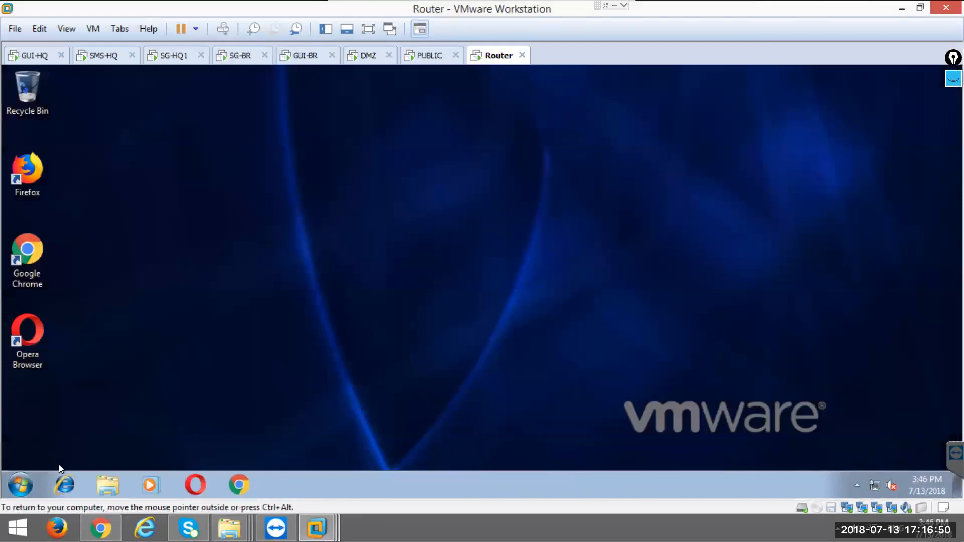
left_click(20, 485)
left_click(50, 423)
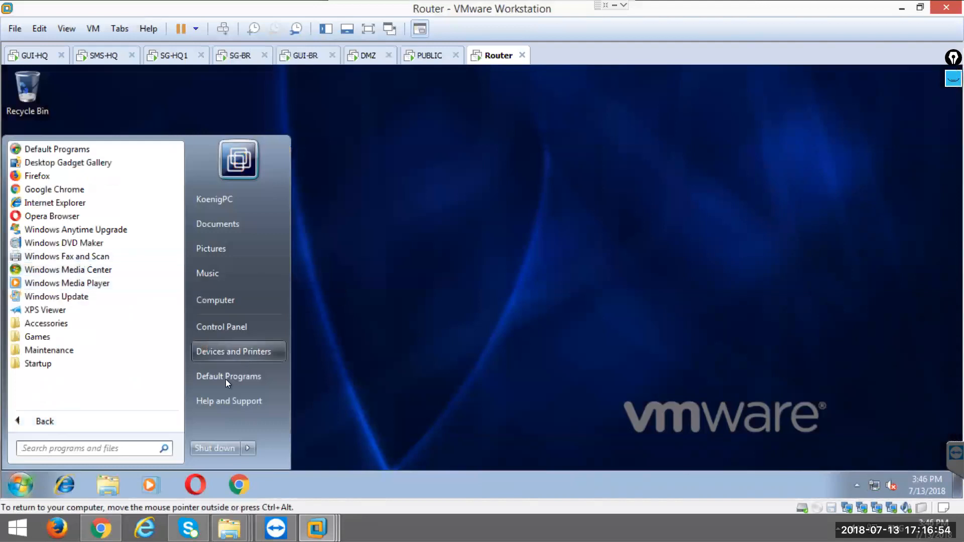
left_click(237, 327)
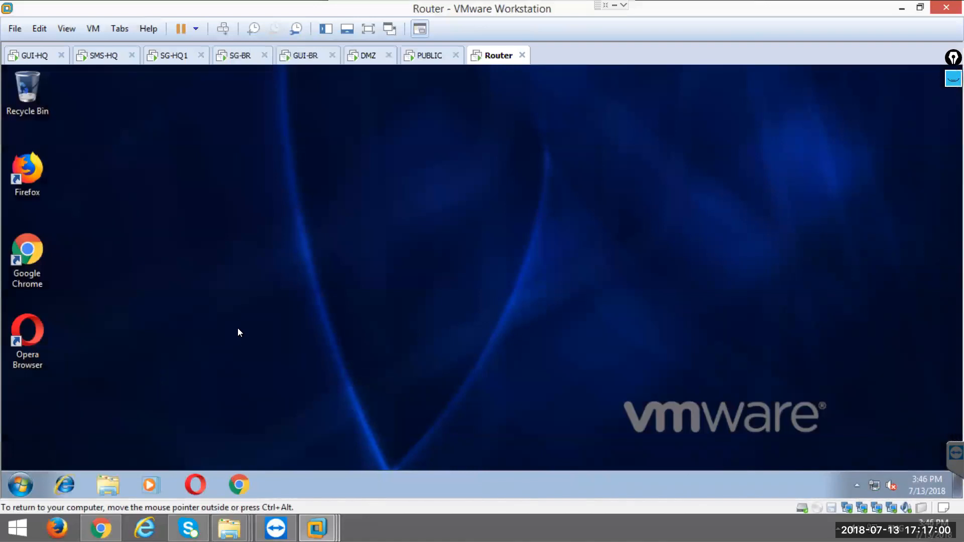
Reach the Windows Features list via Control Panel's Programs page
left_click(21, 485)
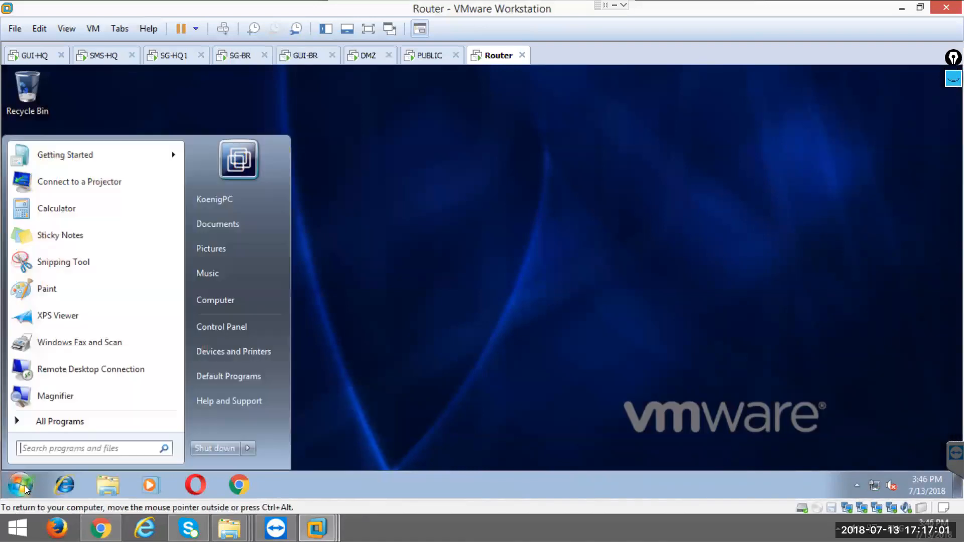
left_click(231, 326)
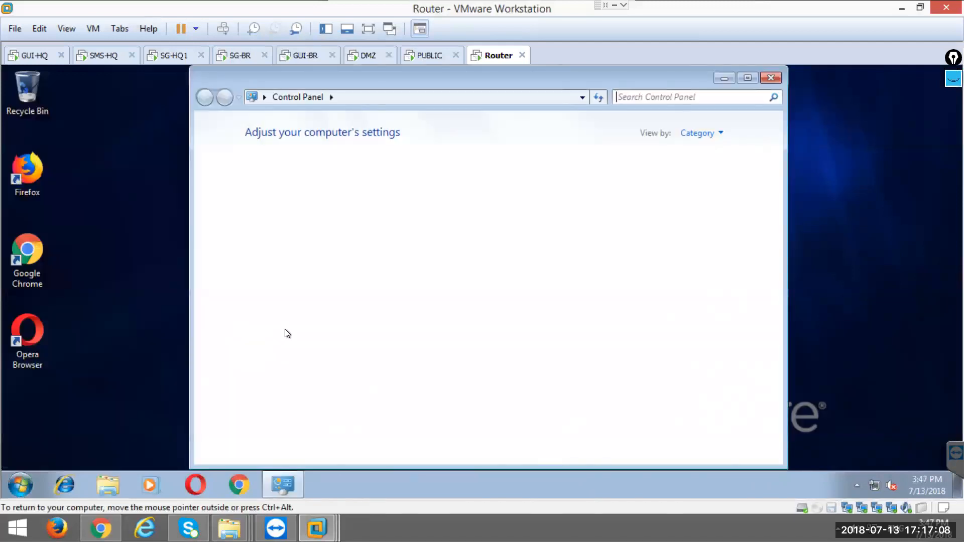
left_click(285, 327)
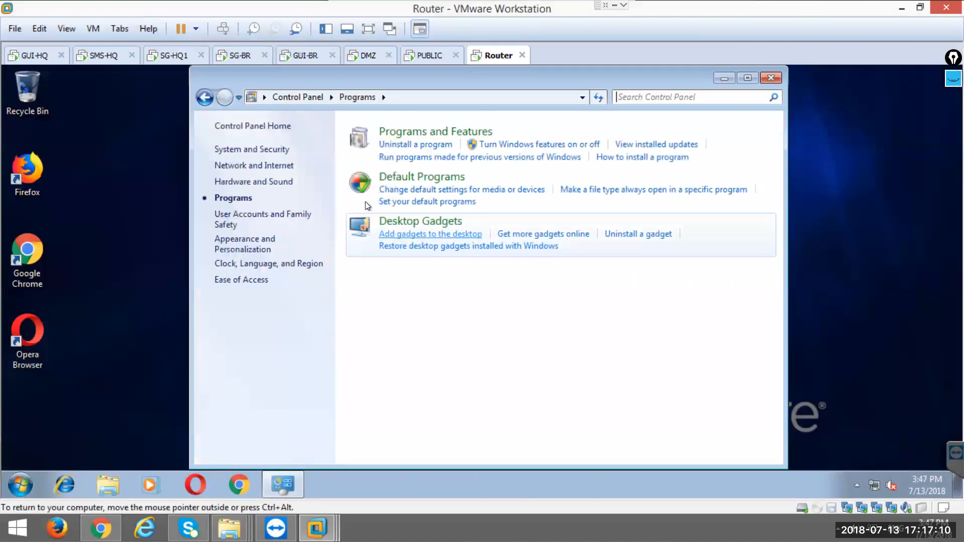
left_click(495, 142)
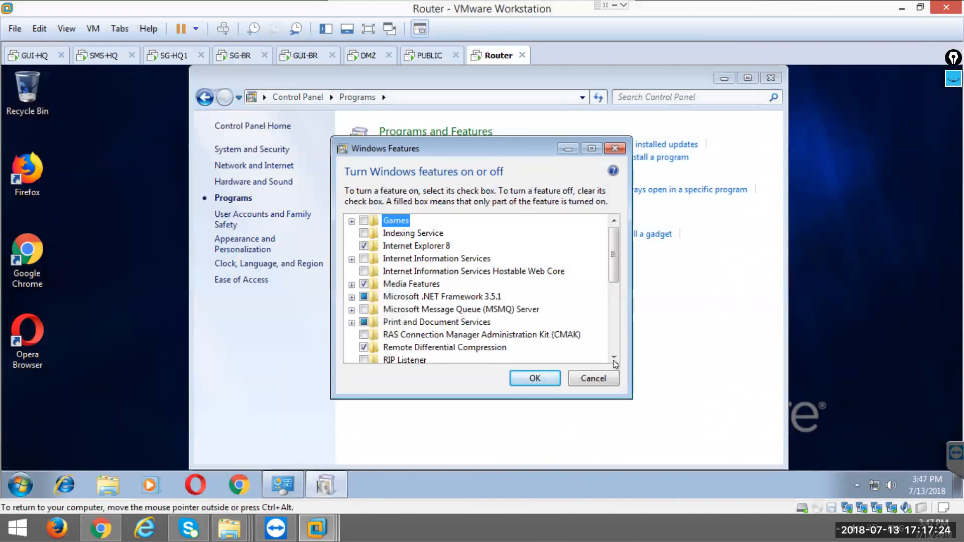
Scroll the Windows Features list and expand Print and Document Services
left_click(613, 358)
left_click(614, 358)
left_click(613, 358)
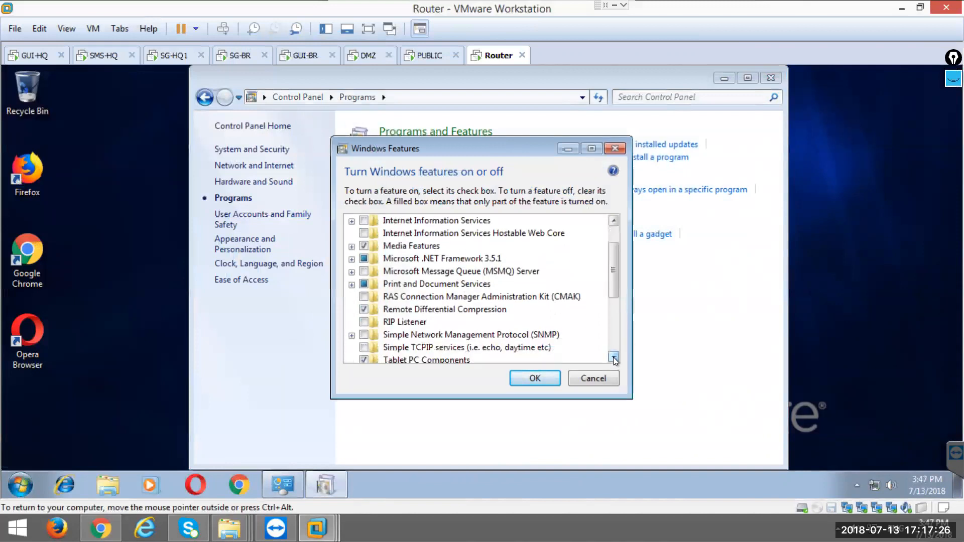
left_click(614, 358)
left_click(613, 358)
left_click(614, 358)
left_click(613, 358)
left_click(614, 358)
left_click(614, 358)
left_click(613, 358)
left_click(613, 357)
left_click(613, 358)
left_click(613, 357)
left_click_drag(613, 325, 604, 217)
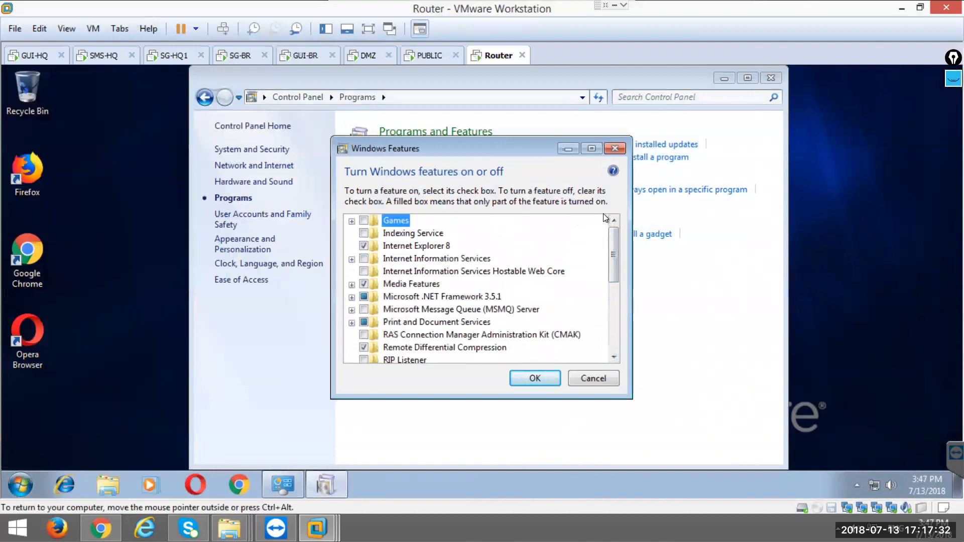
left_click(351, 323)
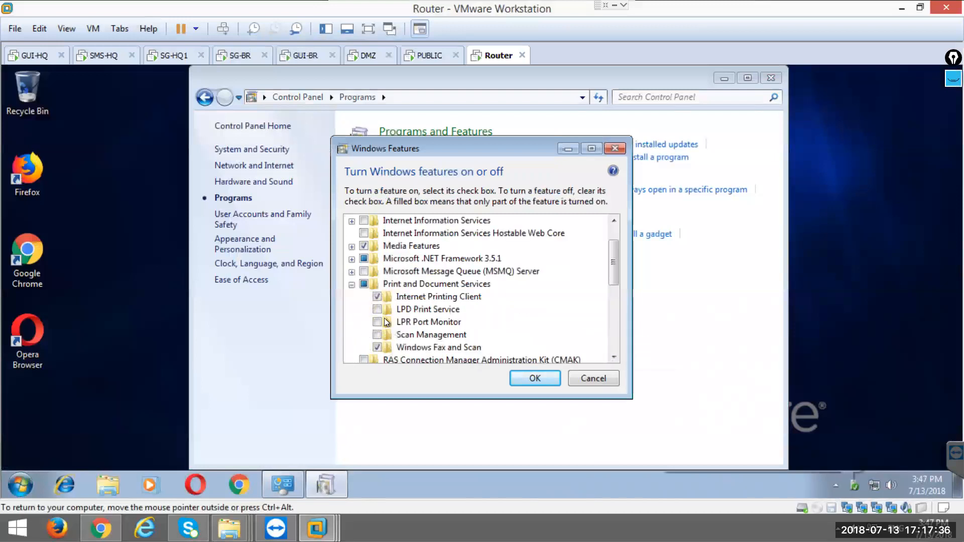
Tick RAS Connection Manager Administration Kit (CMAK), then untick it again
left_click(614, 357)
left_click(614, 357)
left_click(614, 357)
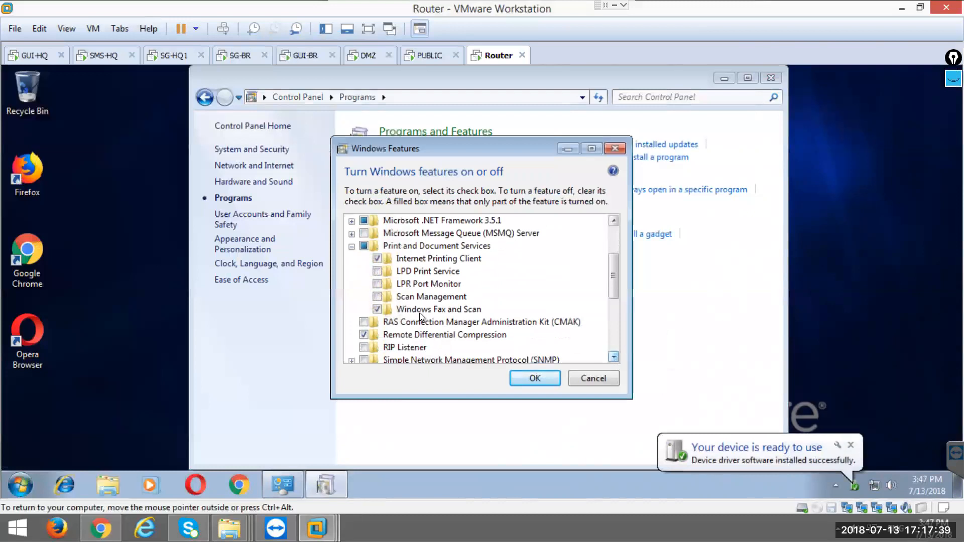
left_click(364, 323)
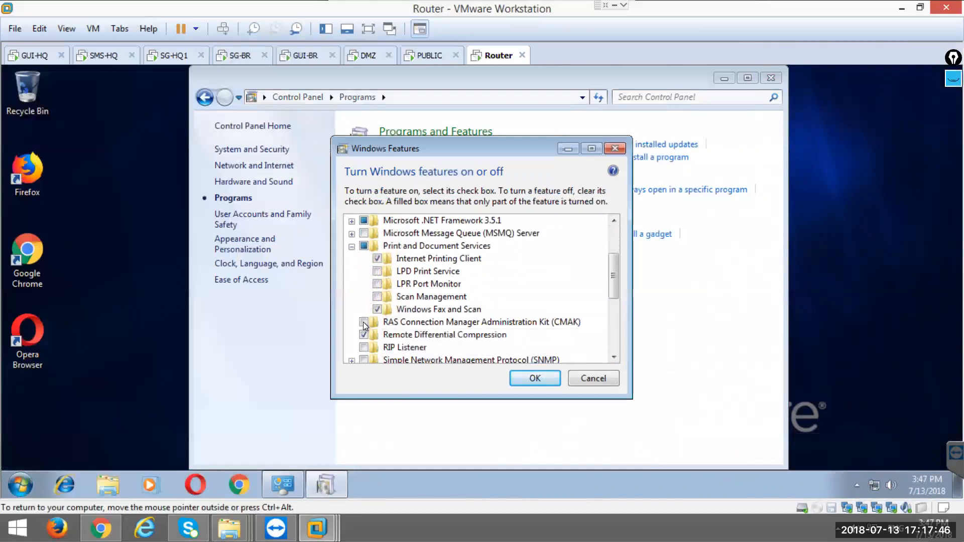
left_click(364, 321)
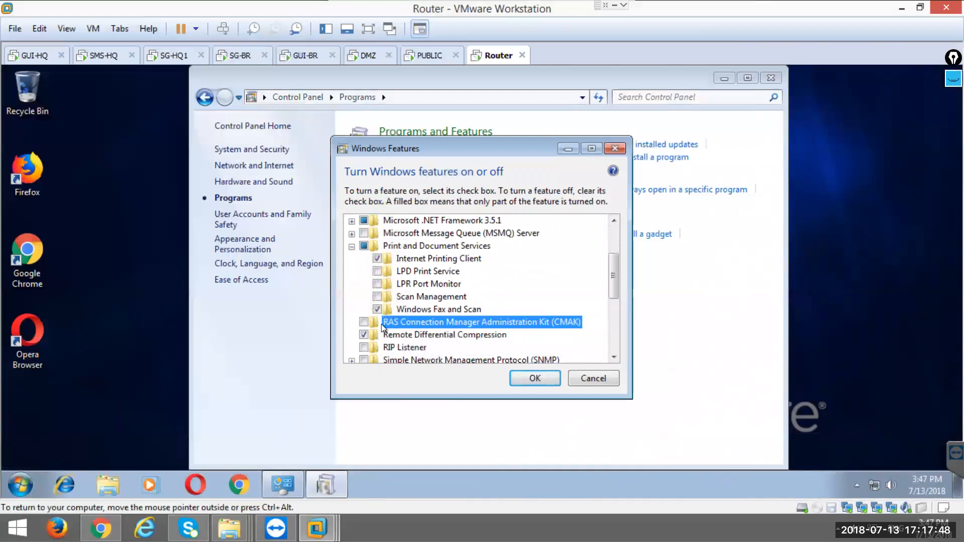
Scroll further, expand Windows Process Activation Service, and cancel Windows Features without changes
left_click(617, 357)
left_click(617, 356)
left_click(616, 356)
left_click(616, 356)
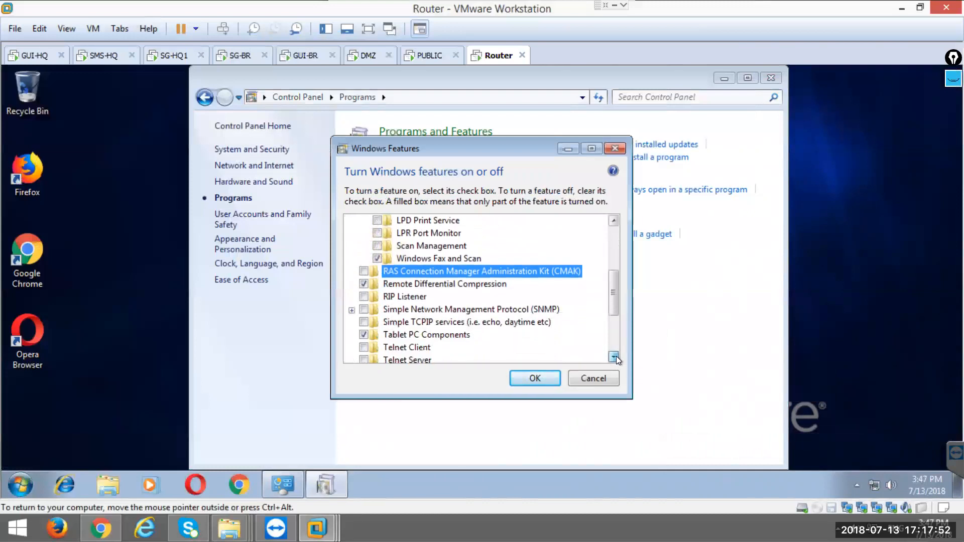
left_click(616, 357)
left_click(617, 356)
left_click(616, 356)
left_click(616, 357)
left_click(616, 356)
left_click(616, 357)
left_click(616, 357)
left_click(616, 357)
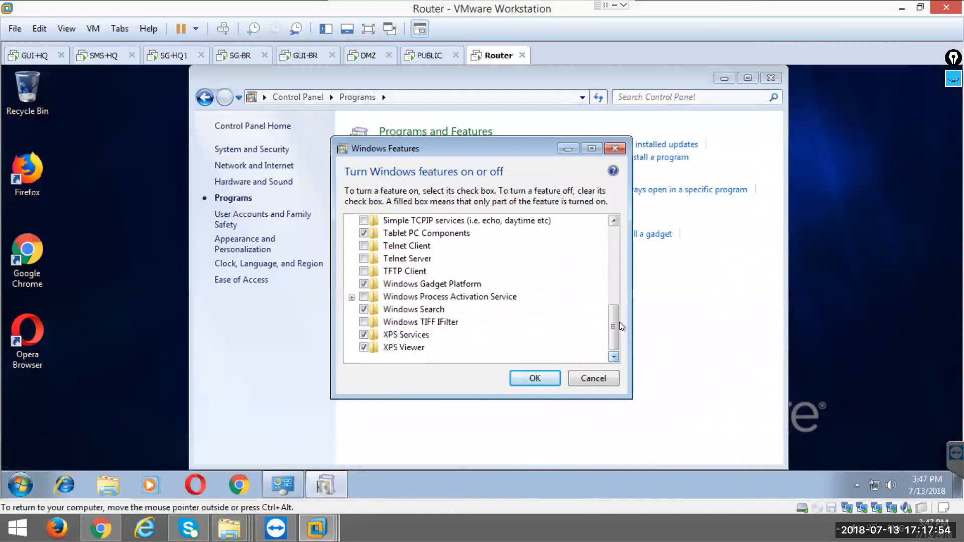
left_click_drag(614, 321, 612, 244)
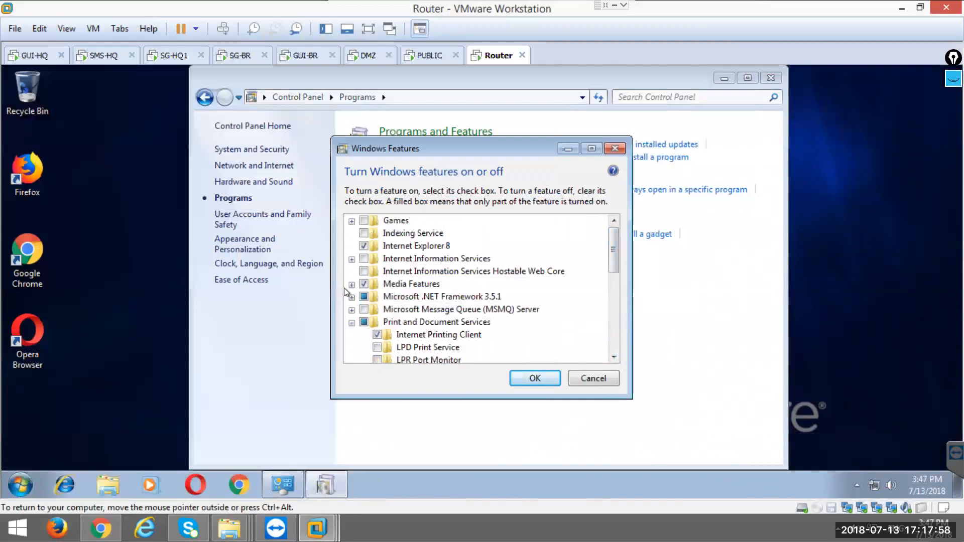
left_click(613, 360)
left_click(613, 359)
left_click(614, 359)
left_click(614, 359)
left_click(614, 359)
left_click(614, 360)
left_click(614, 360)
left_click(613, 359)
left_click(613, 359)
left_click(613, 360)
left_click(613, 359)
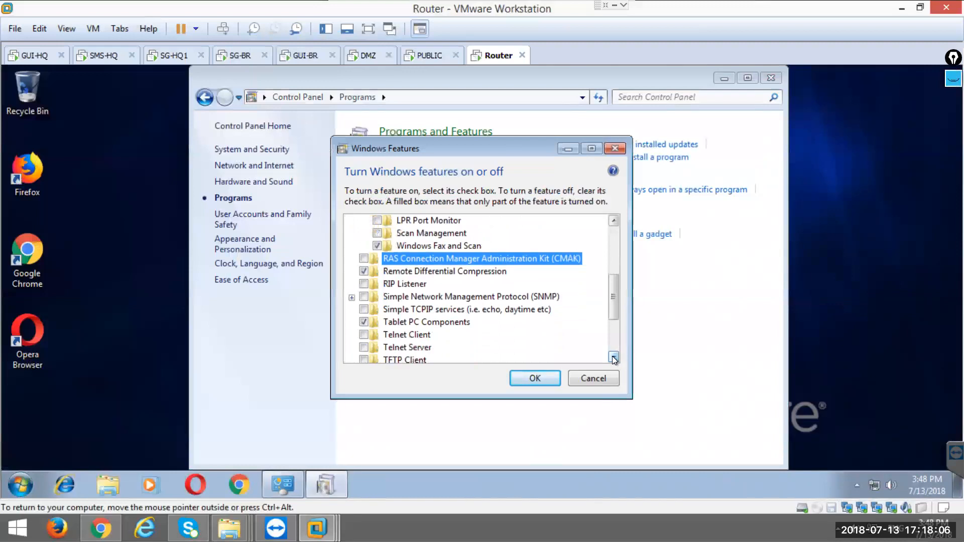
left_click(614, 359)
left_click(614, 360)
left_click(613, 360)
left_click(614, 359)
left_click(613, 359)
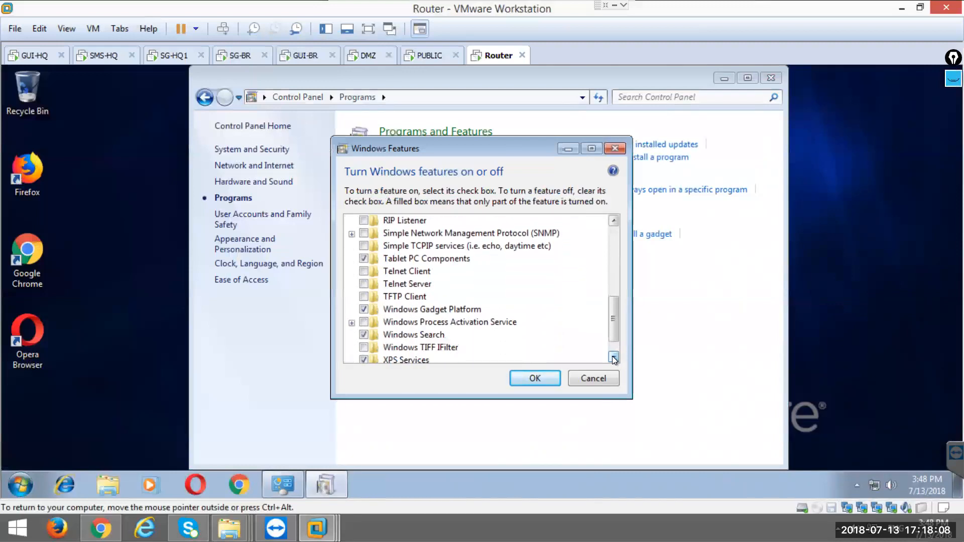
left_click(613, 359)
left_click(613, 359)
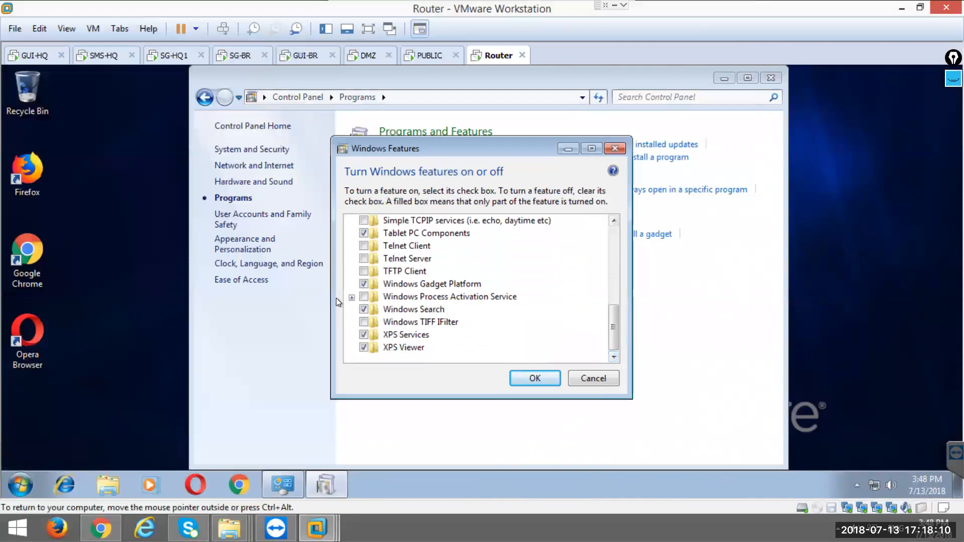
left_click(352, 298)
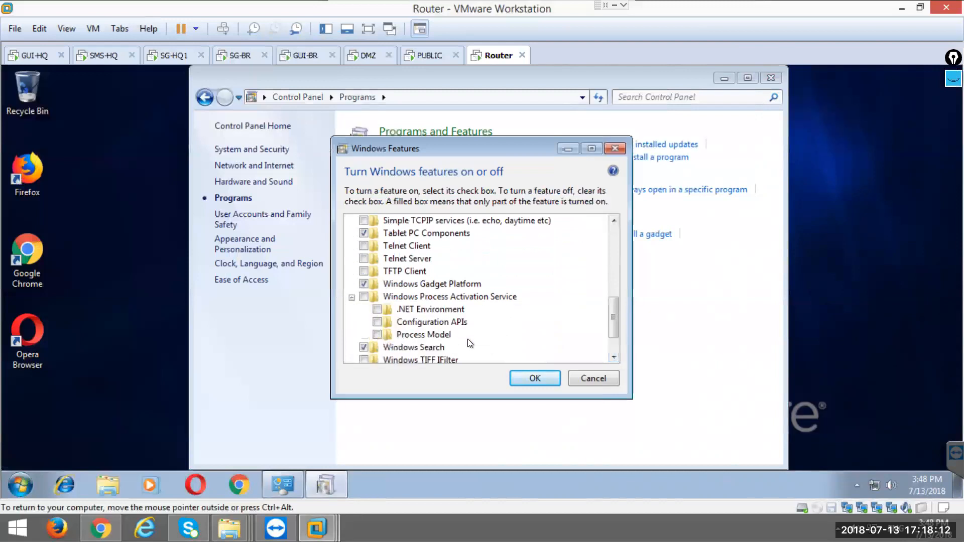
left_click(606, 378)
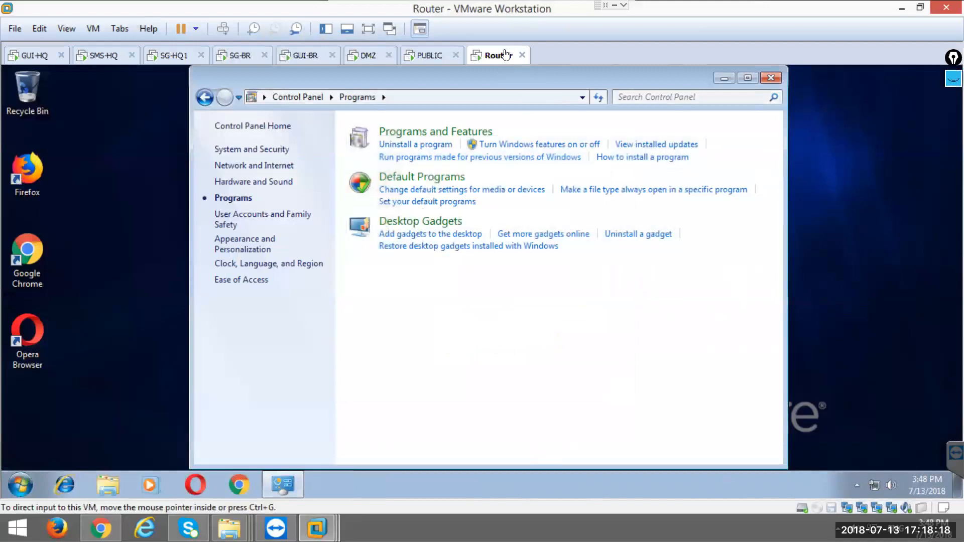
Close the Router tab with Power Off, then minimize VMware Workstation
left_click(523, 56)
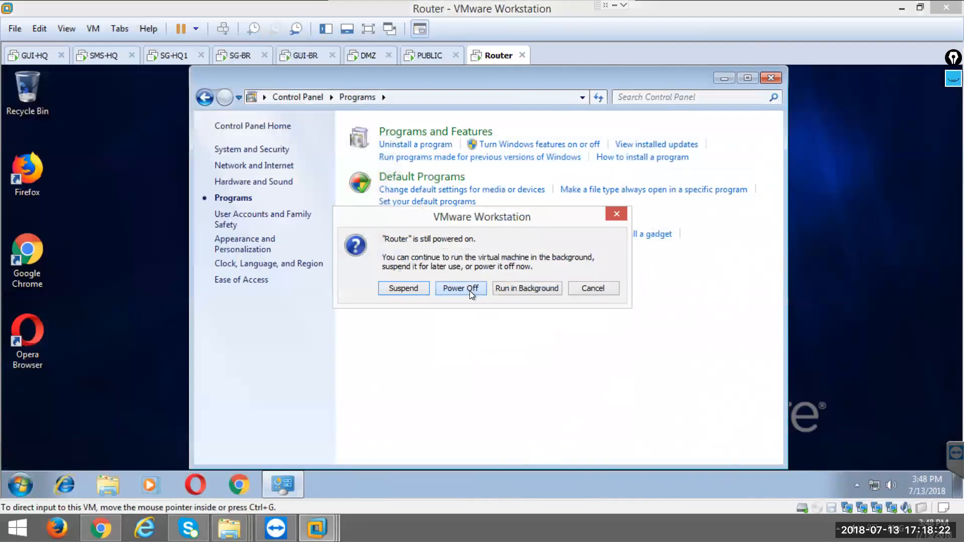
left_click(471, 291)
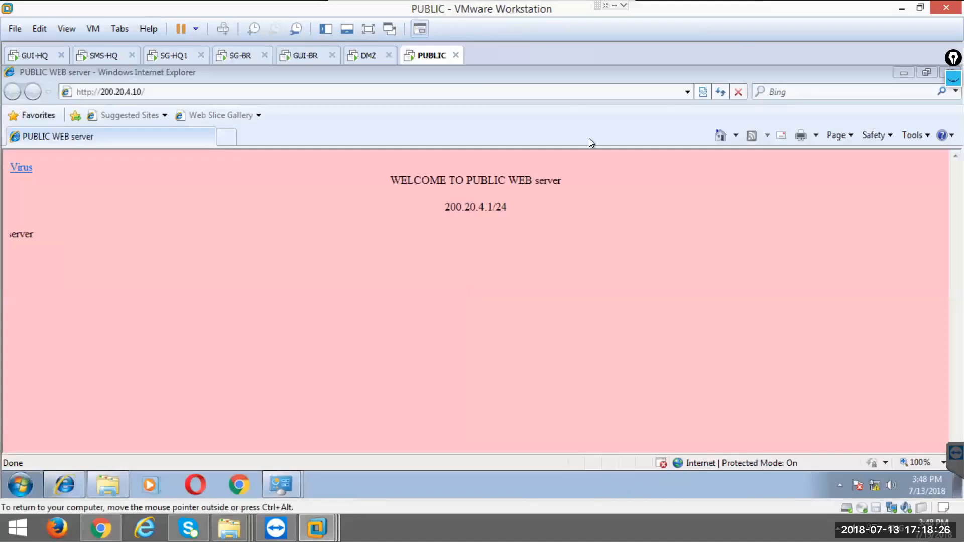
left_click(899, 9)
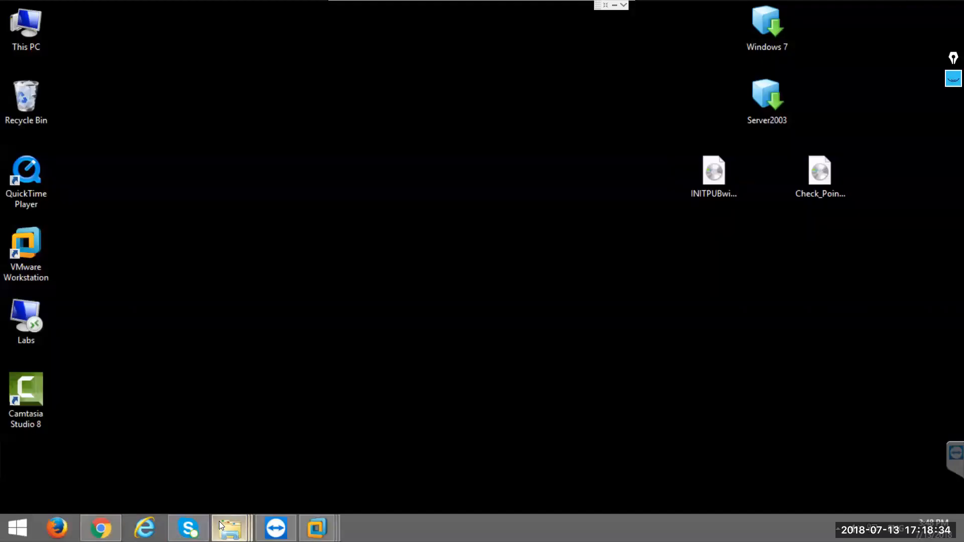
Delete the Router folder from Documents\Virtual Machines to the Recycle Bin
mouse_move(219, 521)
left_click(250, 445)
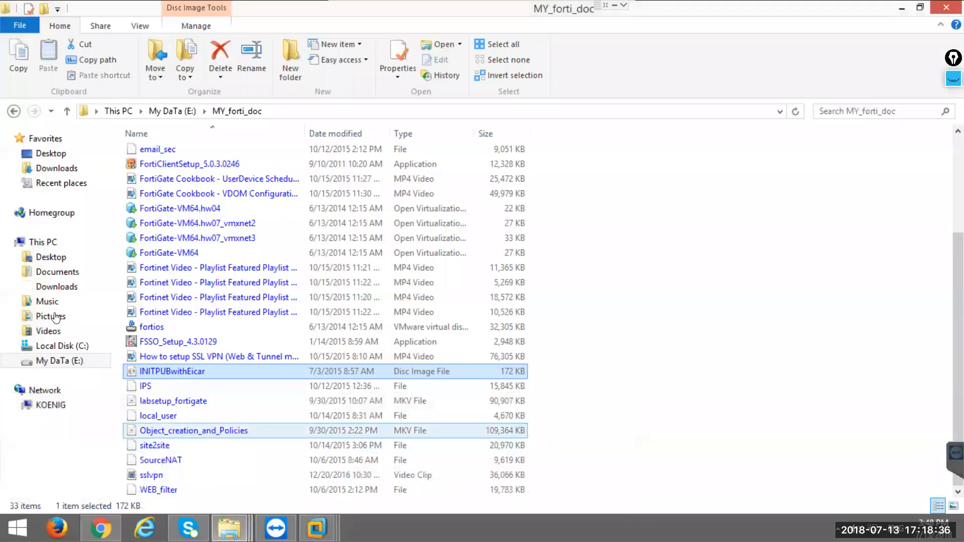
left_click(50, 274)
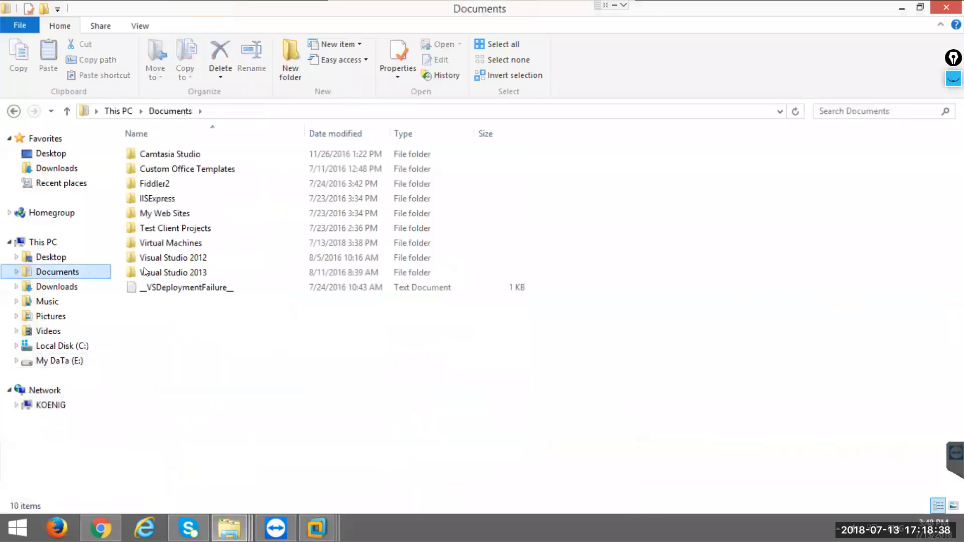
double_click(174, 243)
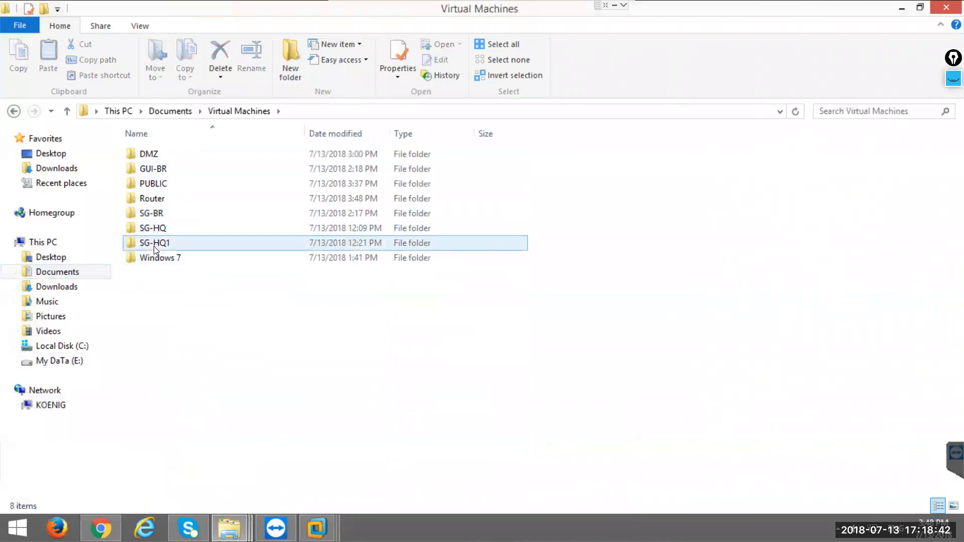
left_click(150, 201)
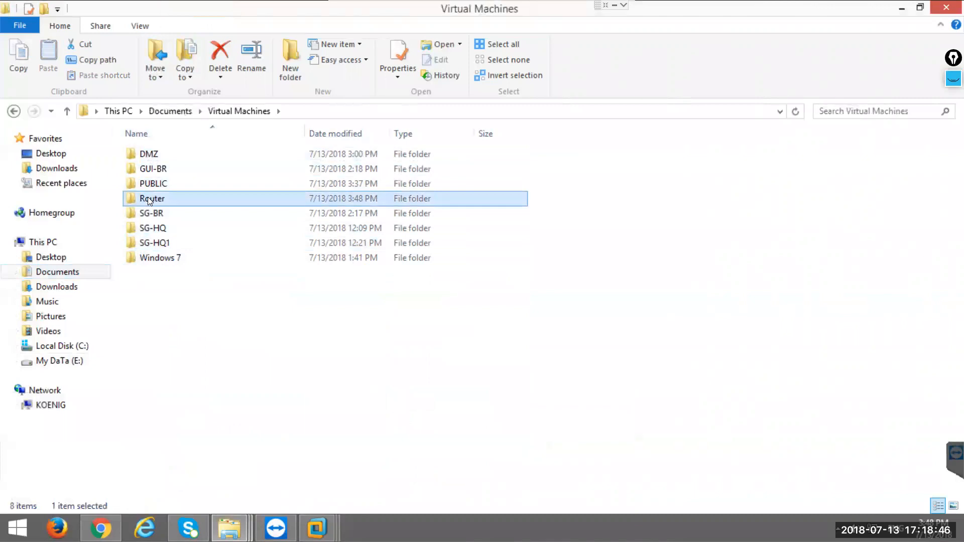
key("Delete")
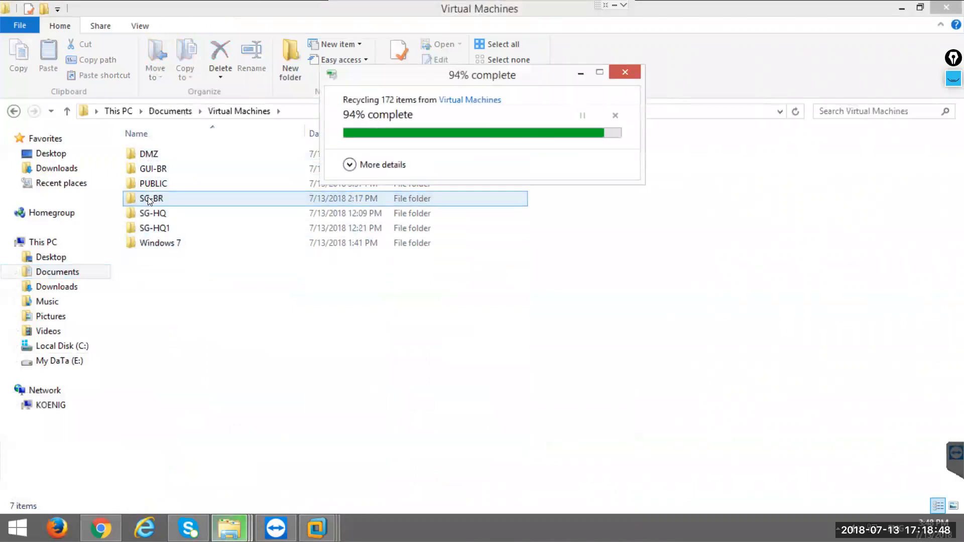
Switch back to the VMware Workstation window on GUI-HQ
left_click(309, 471)
mouse_move(317, 527)
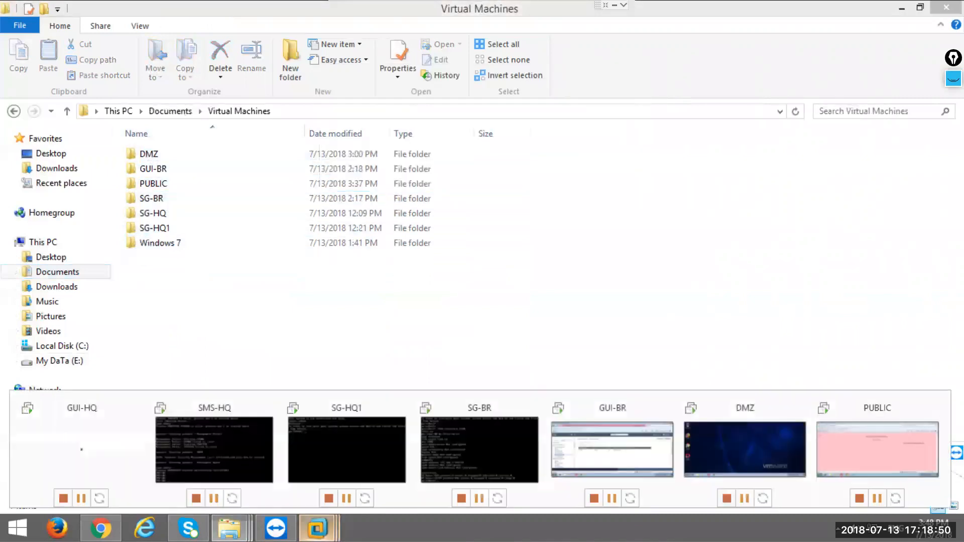
left_click(102, 411)
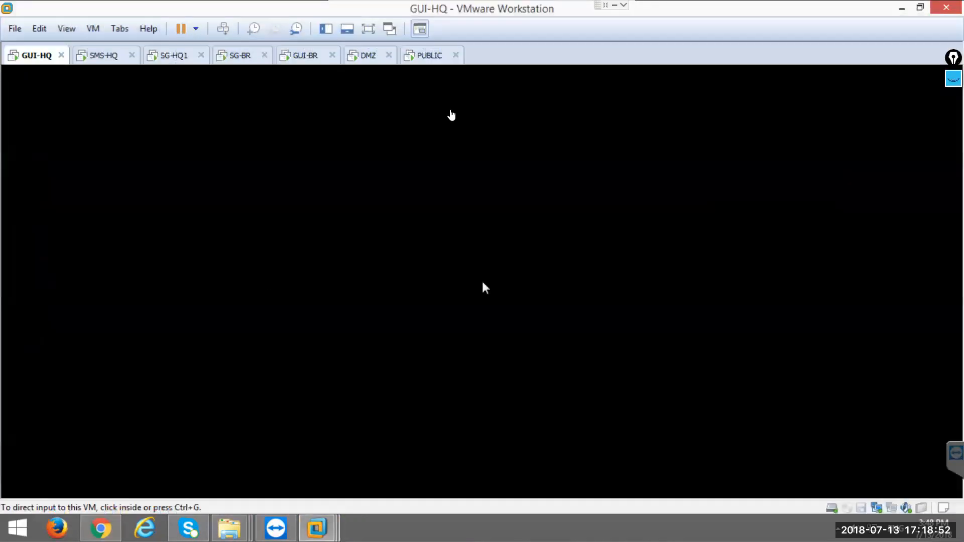
Import the Server2003 appliance from the Desktop as a virtual machine named 'Router'
left_click(15, 28)
left_click(33, 79)
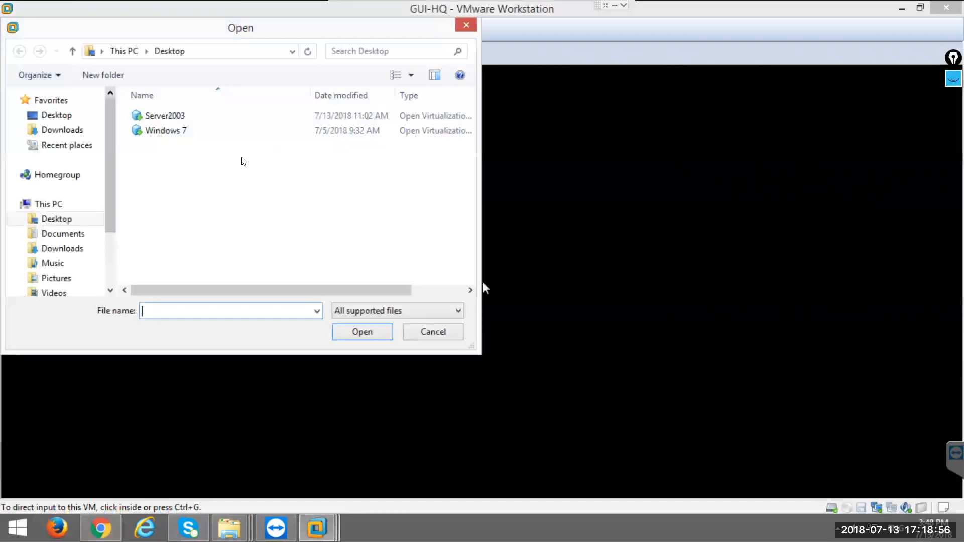
left_click(166, 116)
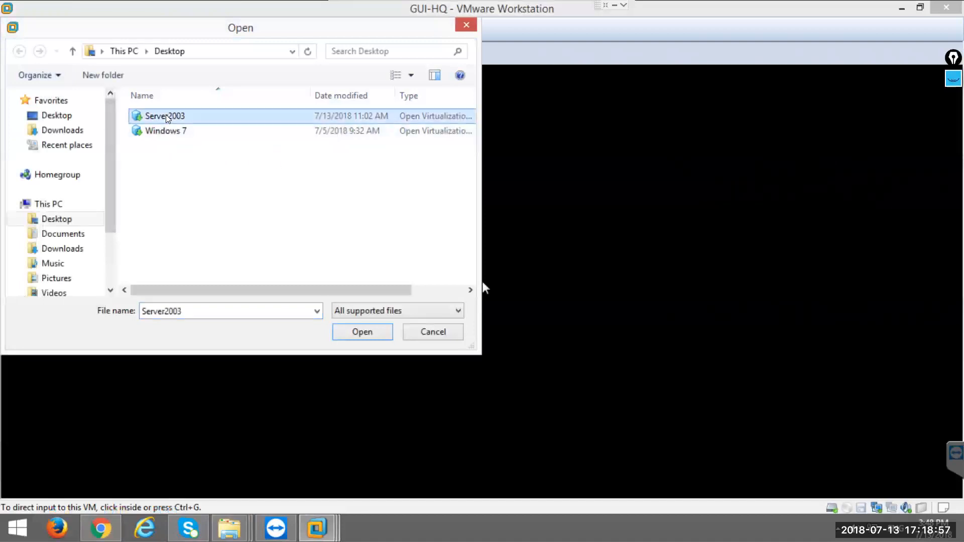
left_click(363, 332)
double_click(390, 262)
type("Rou")
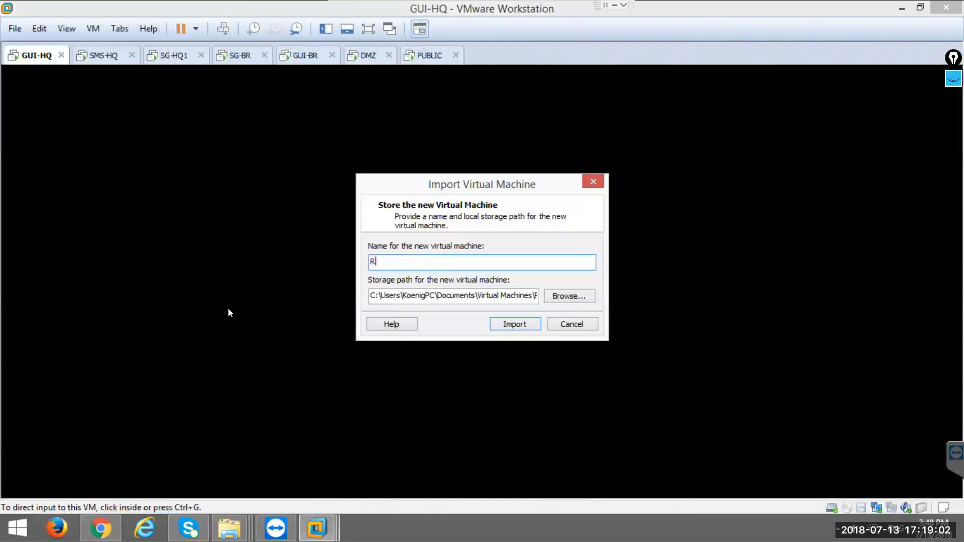
type("ter")
left_click(531, 328)
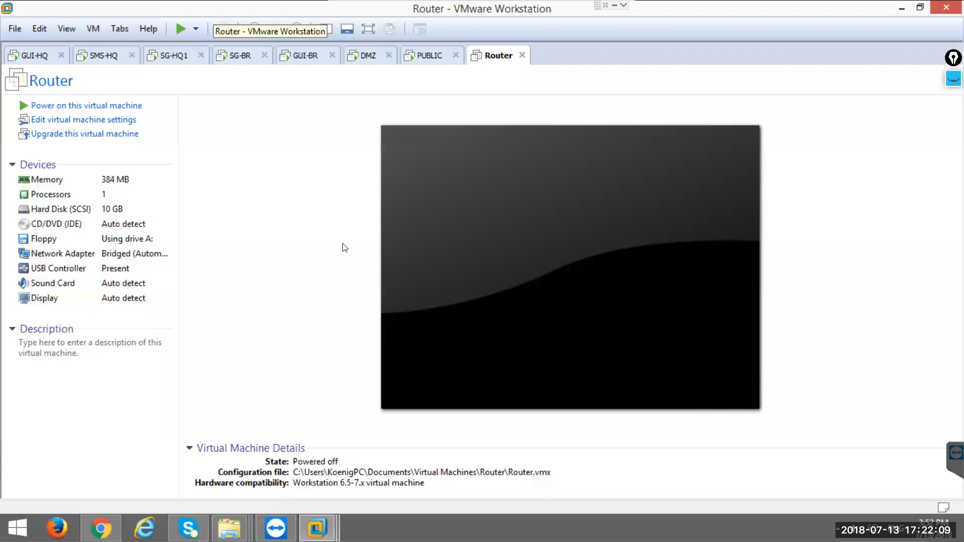
Add three more network adapters to the Router VM's hardware
left_click(84, 121)
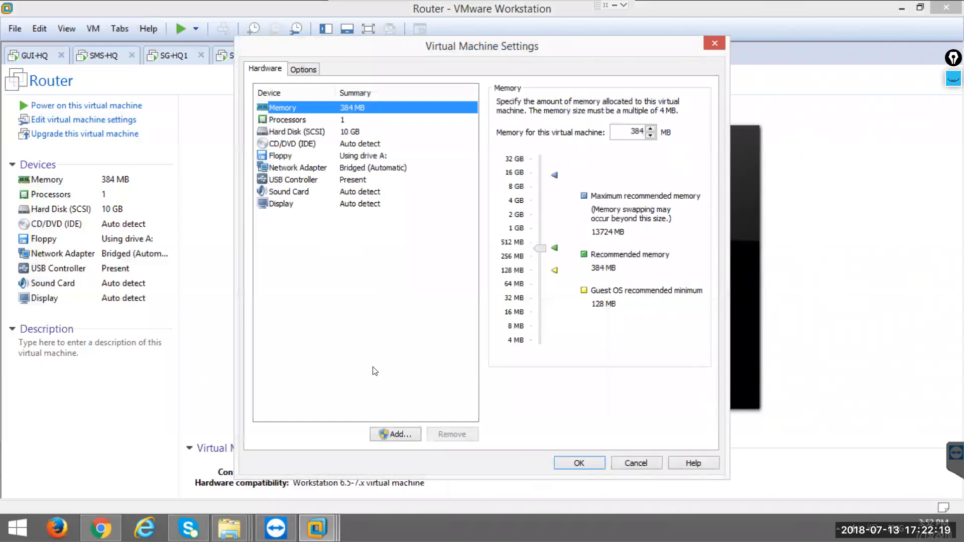
left_click(406, 436)
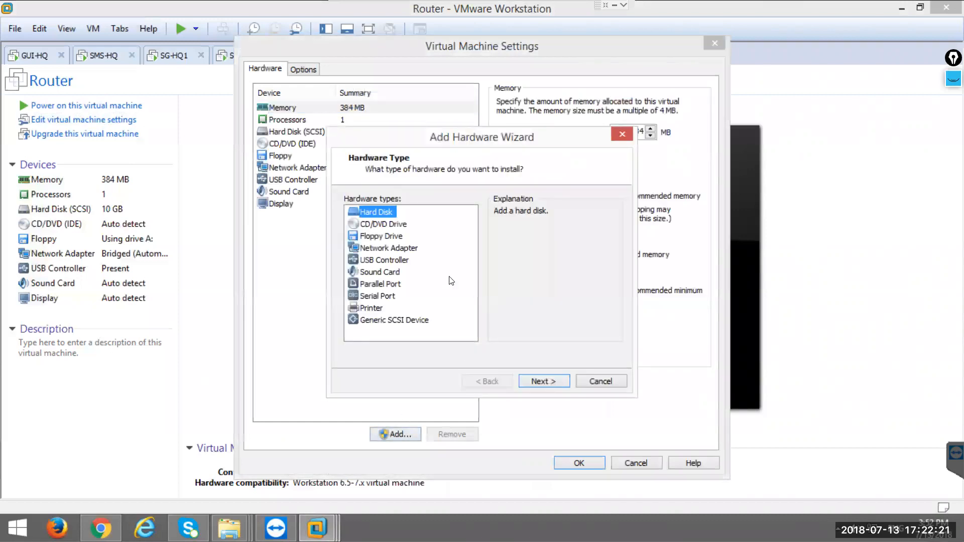
left_click(422, 249)
left_click(547, 383)
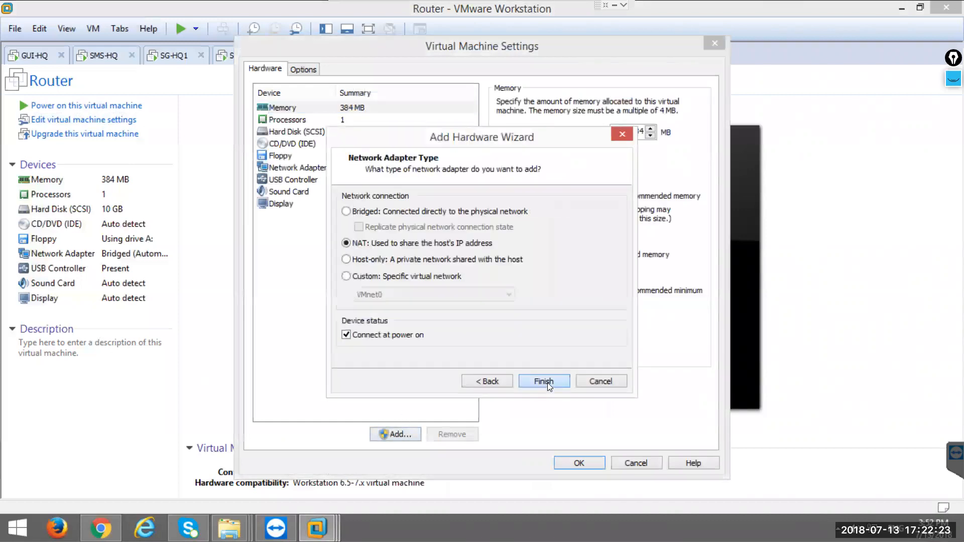
left_click(547, 382)
left_click(400, 435)
left_click(402, 249)
left_click(556, 384)
left_click(533, 386)
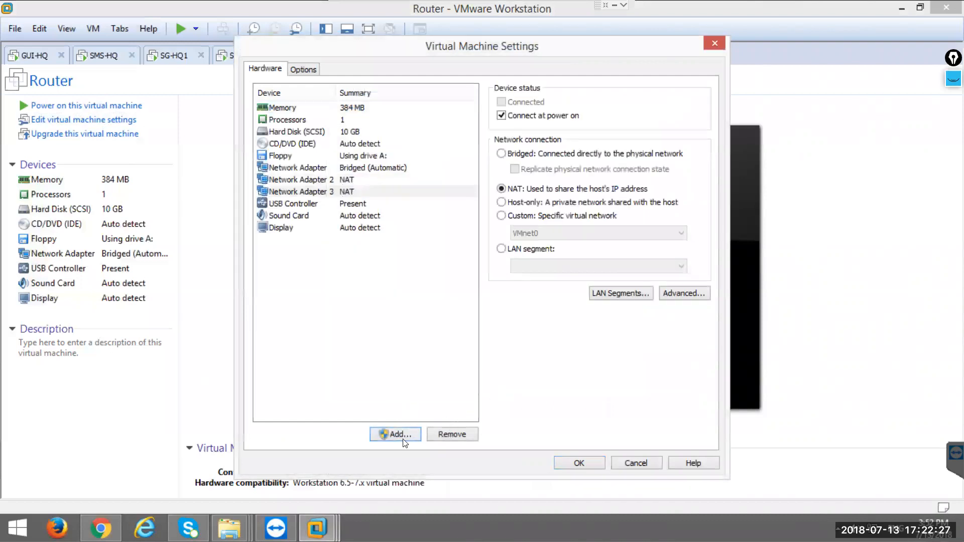
left_click(400, 434)
left_click(397, 249)
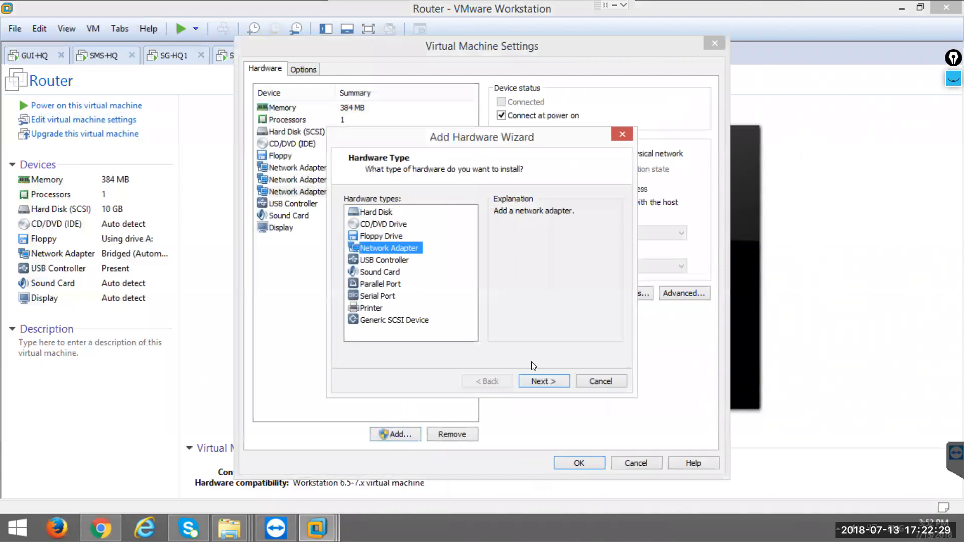
left_click(548, 383)
left_click(549, 384)
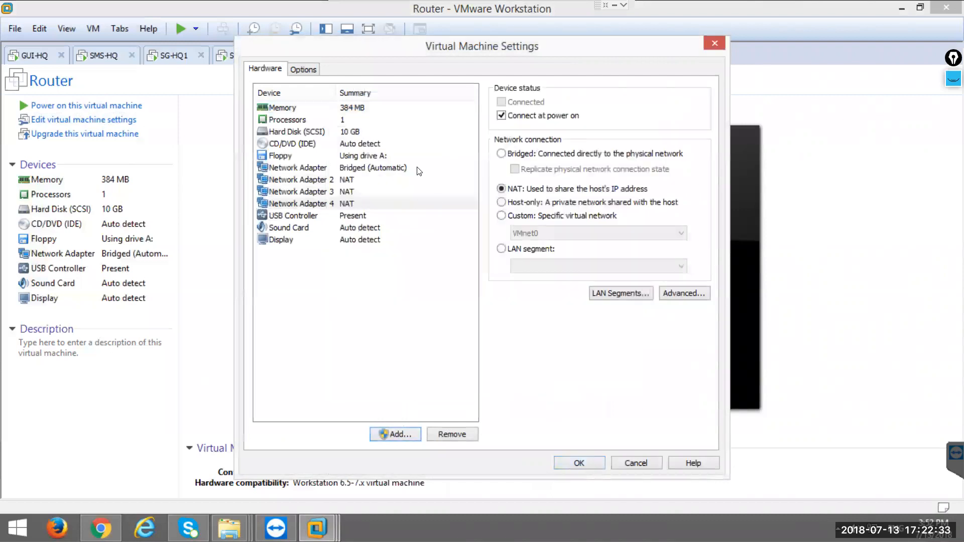
Raise the Router VM's memory from 384 MB to 1024 MB and save the settings
left_click(303, 109)
double_click(634, 132)
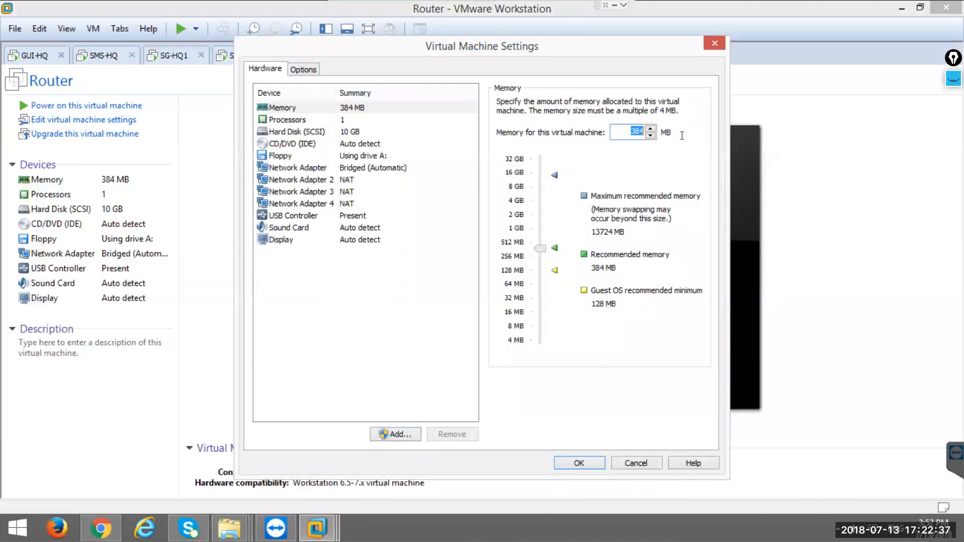
type("1024")
left_click(313, 120)
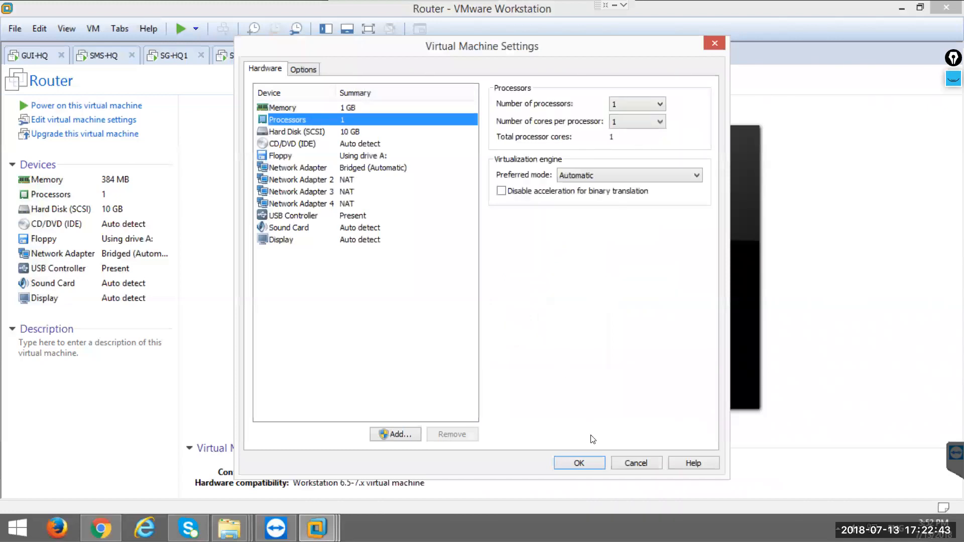
left_click(579, 463)
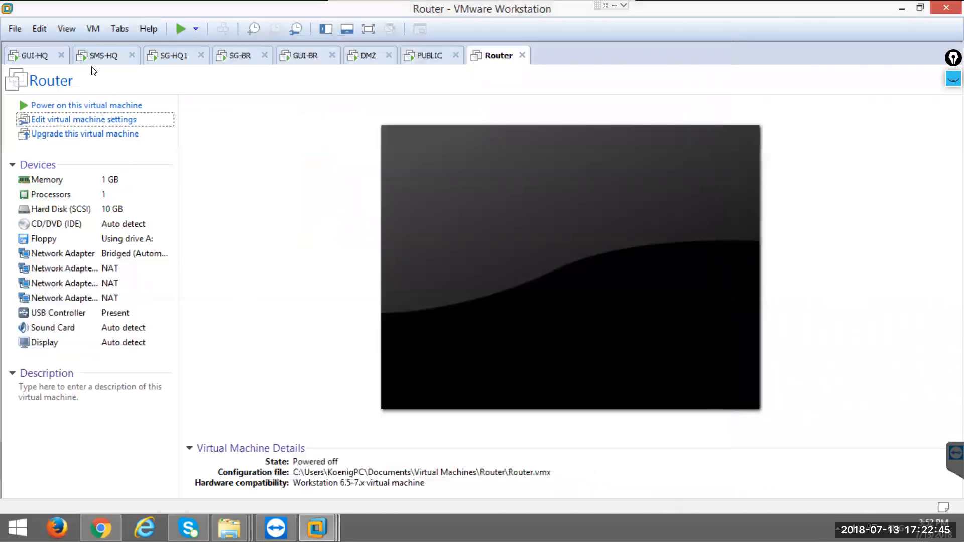
Power on Router and log on as Administrator, entering 'cc' as the shutdown comment
left_click(84, 106)
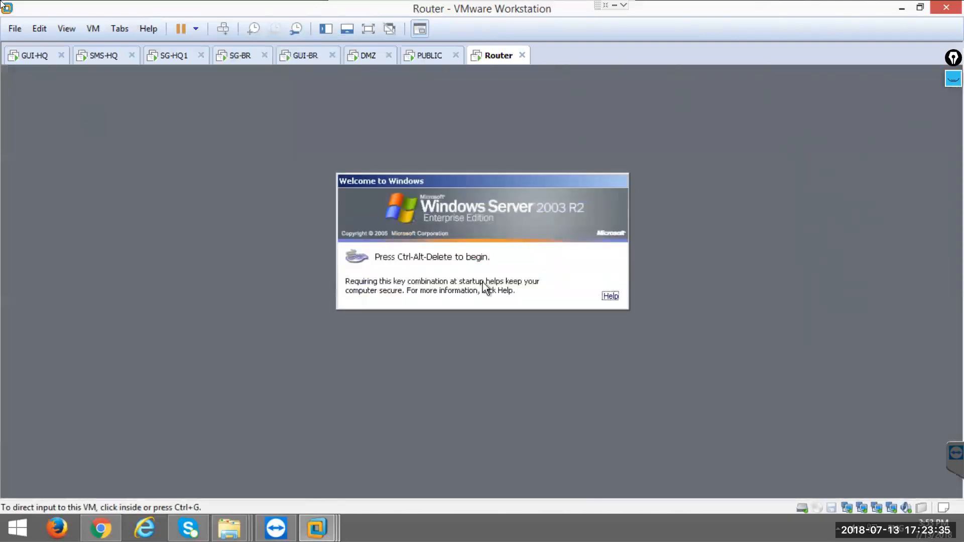
left_click(230, 30)
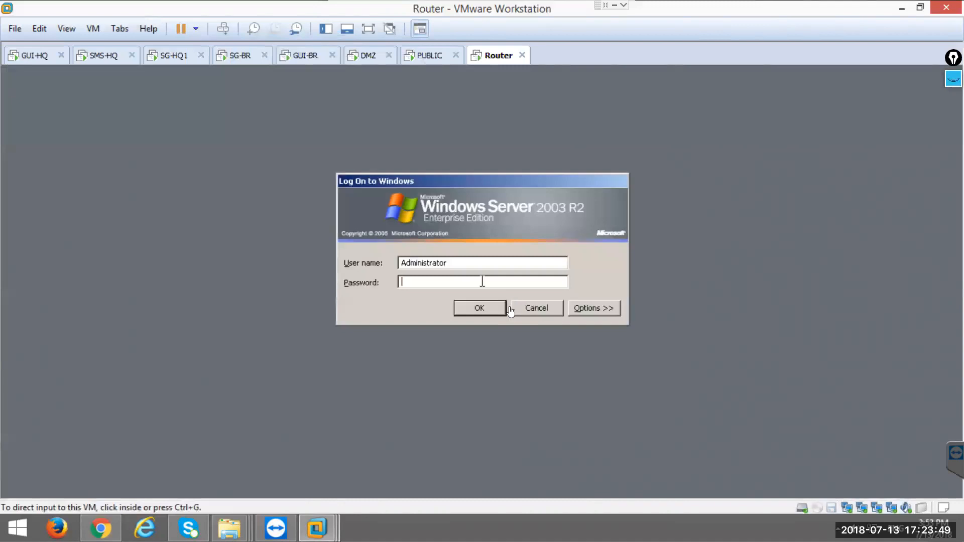
left_click(495, 312)
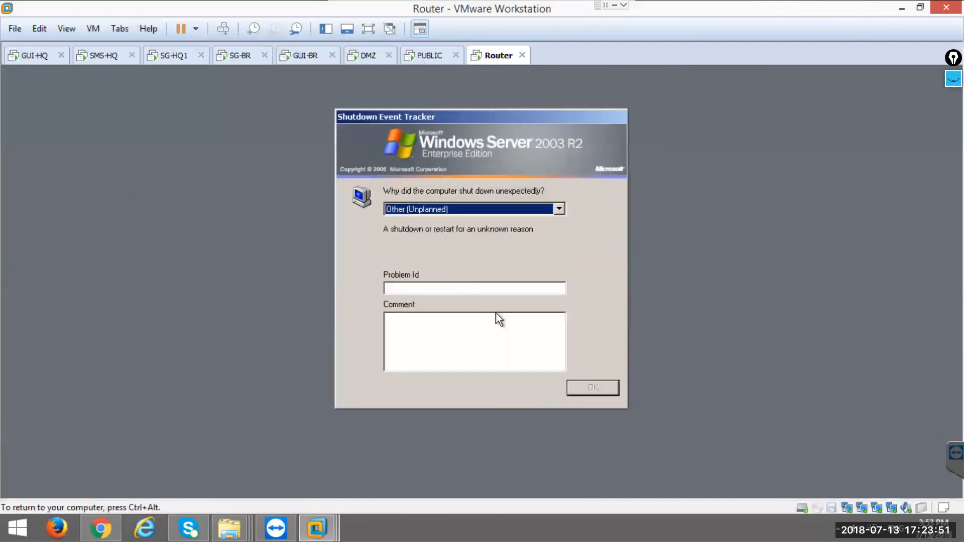
left_click(496, 331)
type("cc")
key("Return")
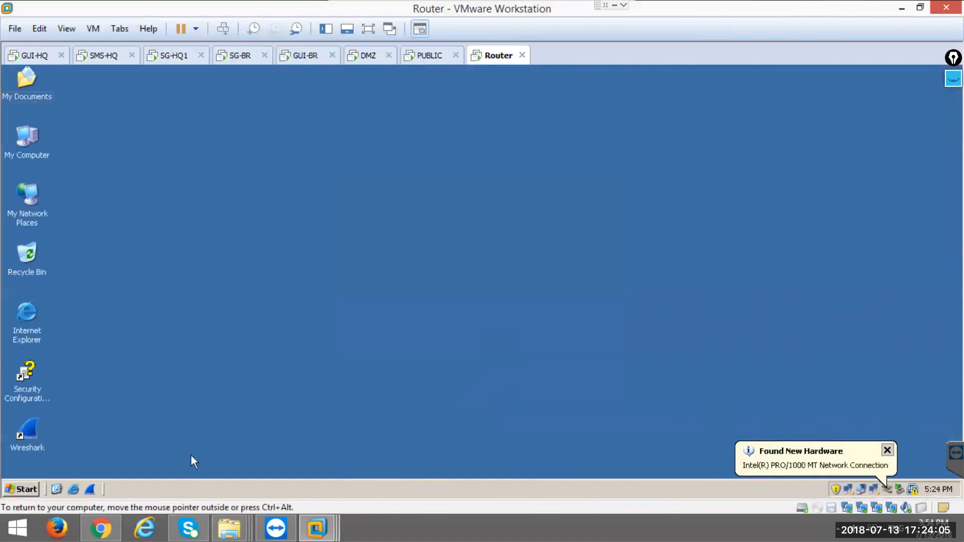
left_click(20, 491)
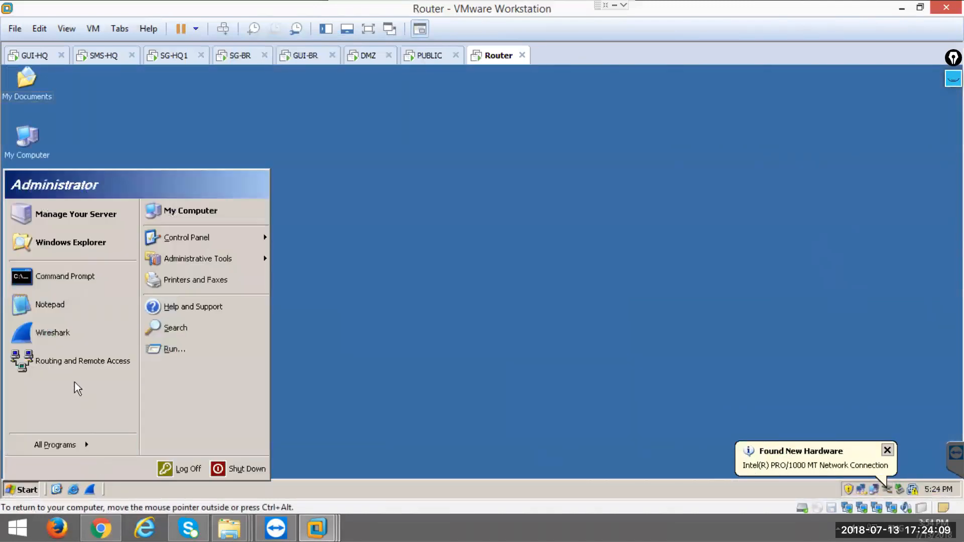
Launch Routing and Remote Access and start Configure and Enable with Custom configuration
left_click(52, 362)
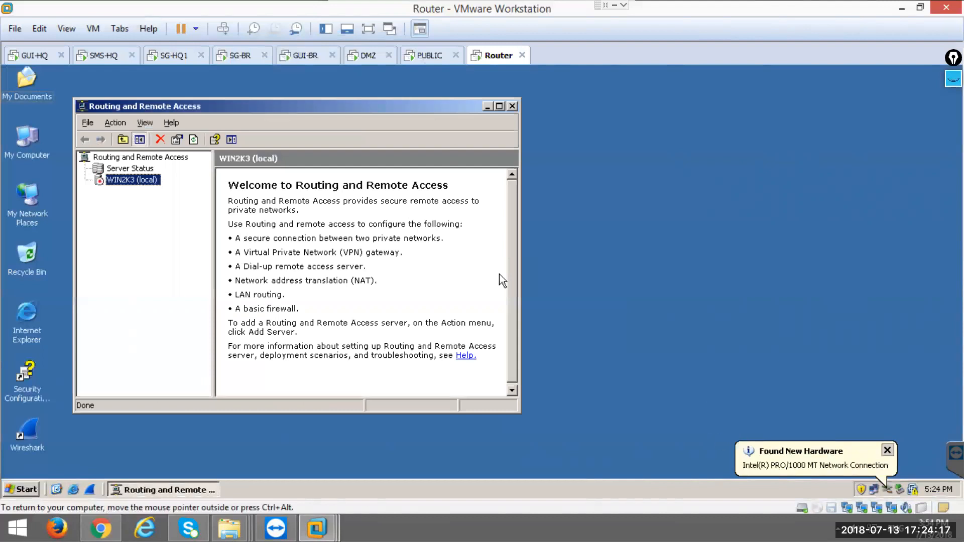
right_click(147, 182)
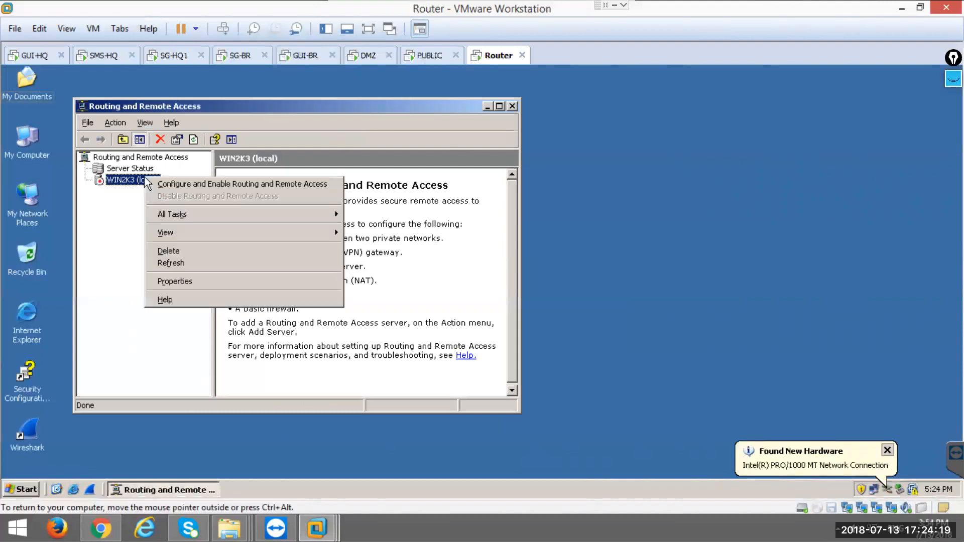
left_click(170, 186)
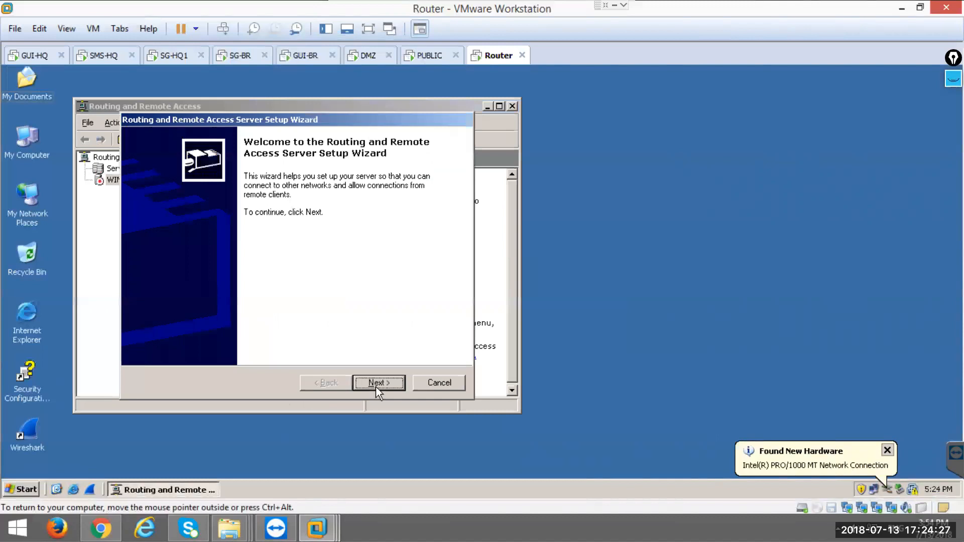
left_click(377, 384)
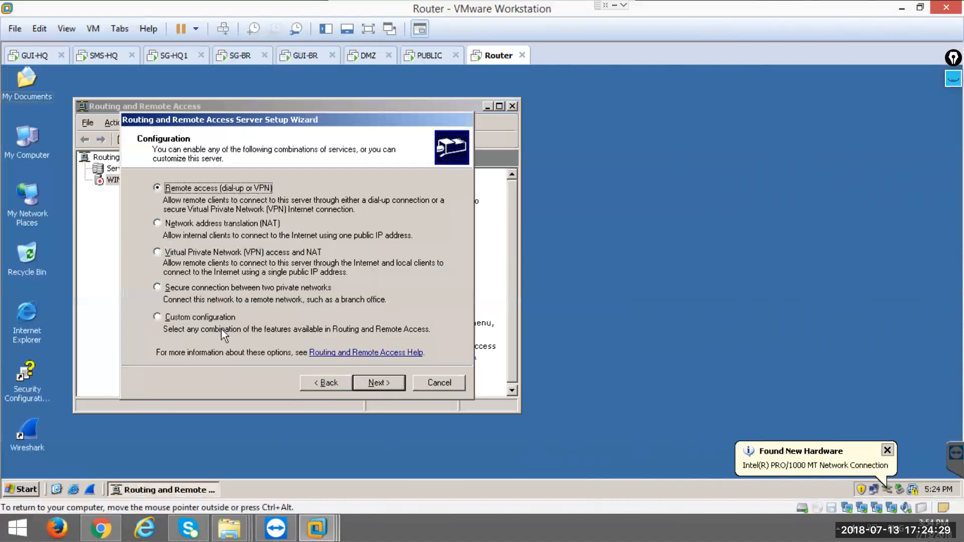
left_click(209, 322)
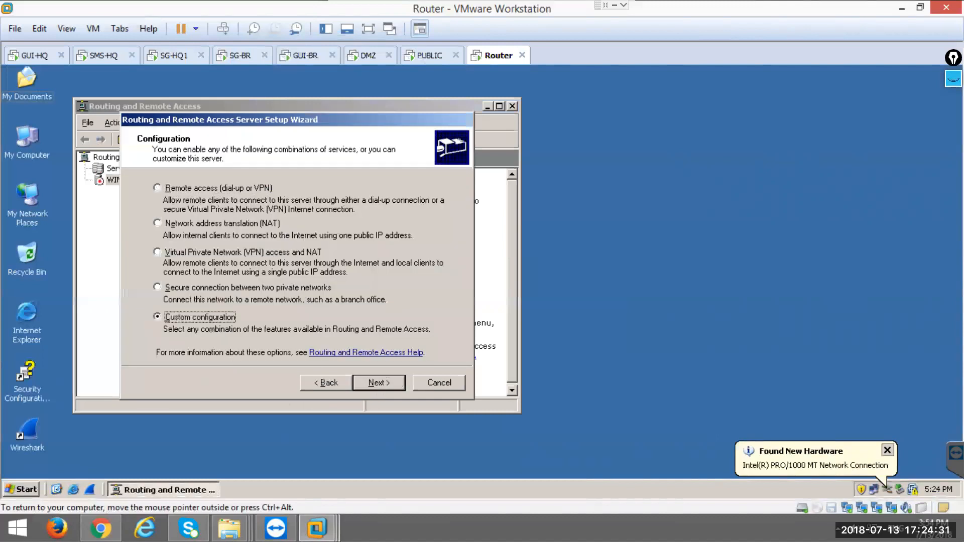
left_click(364, 382)
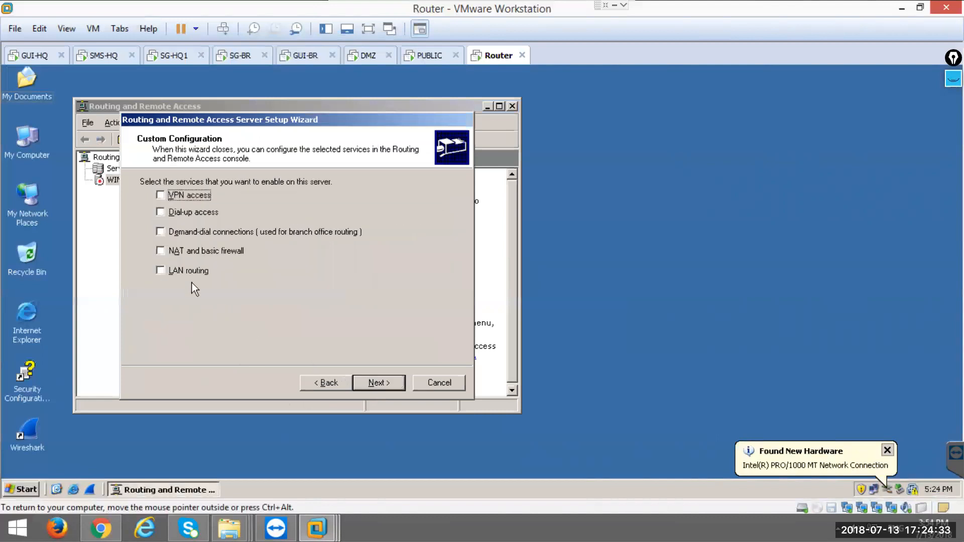
Select LAN routing and NAT and basic firewall, finish the wizard, and start the service
left_click(166, 272)
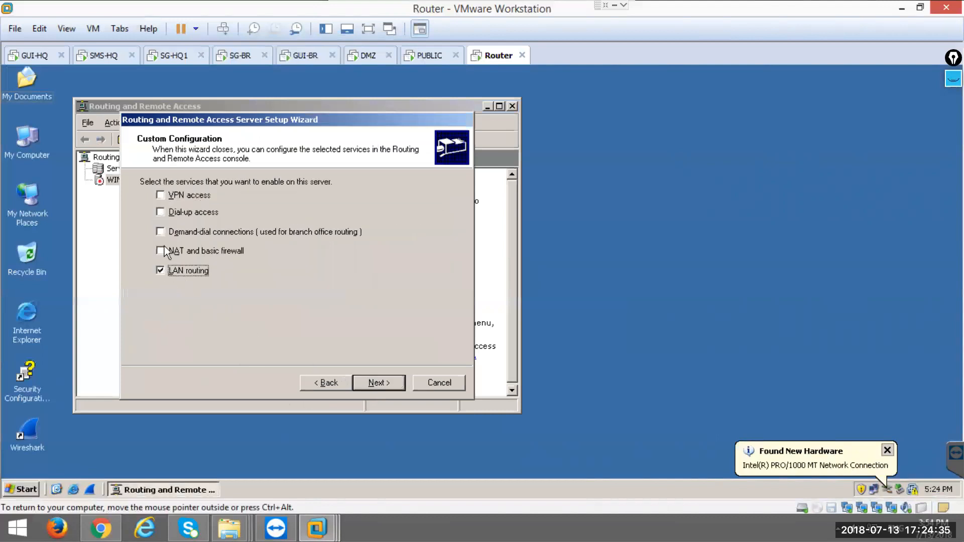
left_click(165, 253)
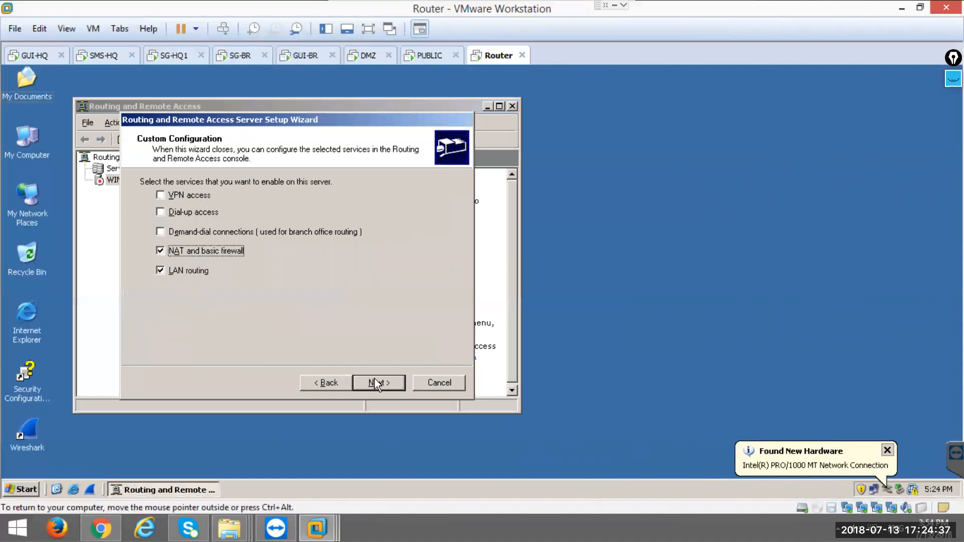
left_click(397, 385)
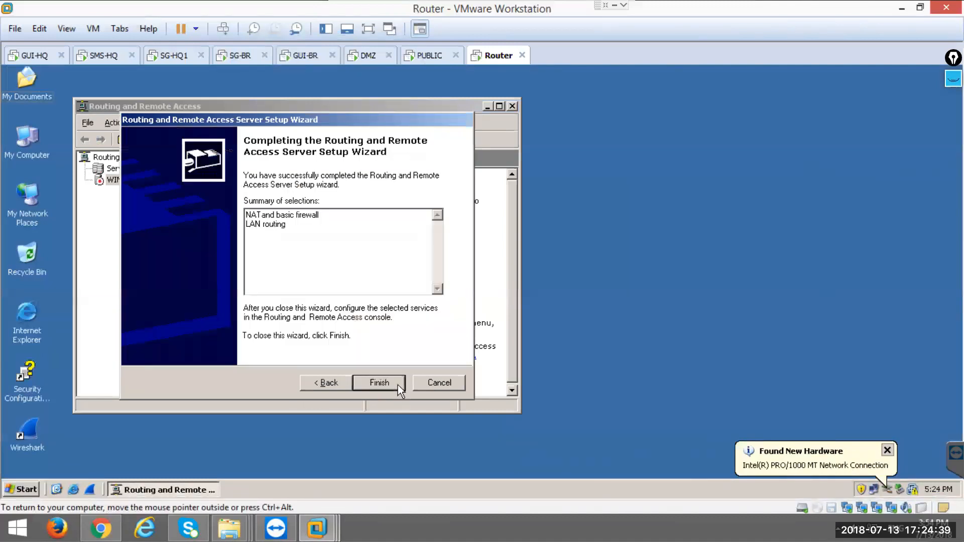
left_click(381, 383)
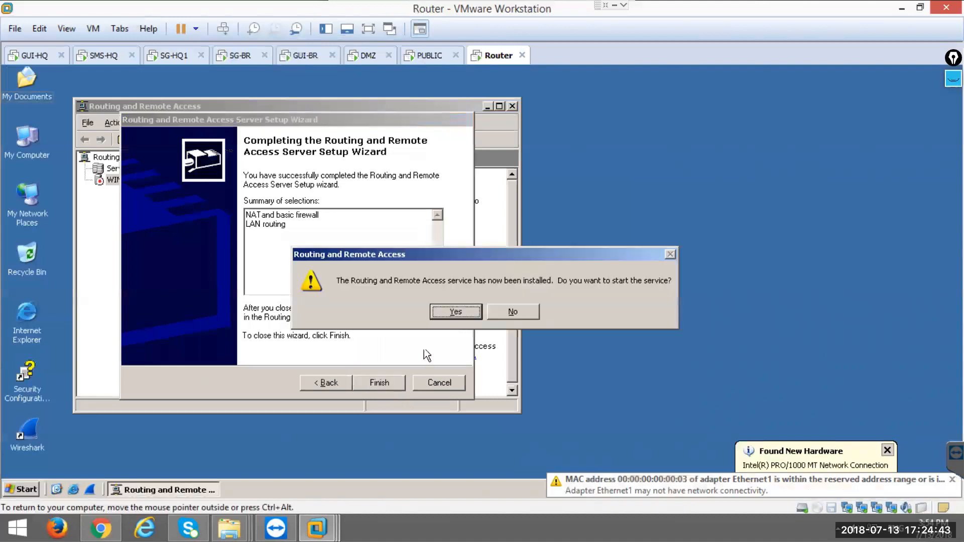
left_click(454, 312)
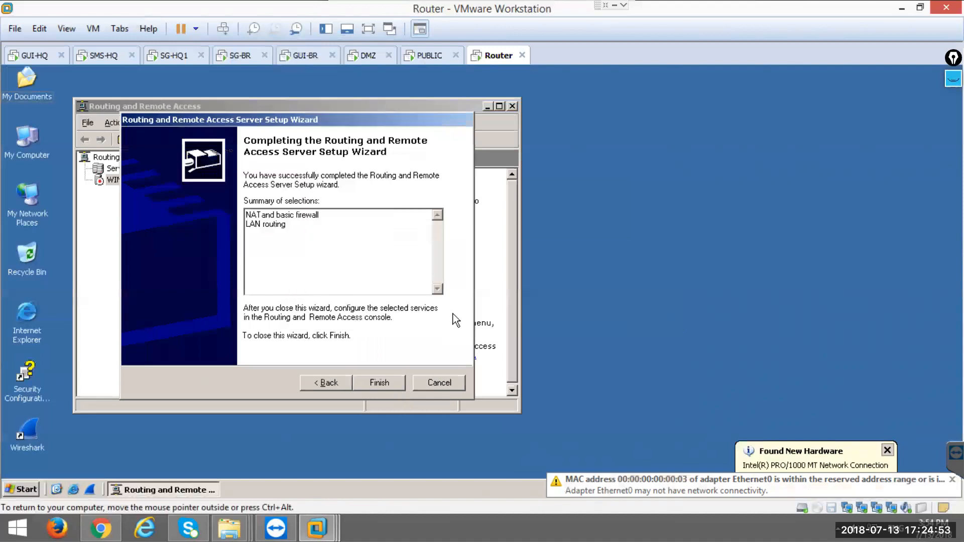
key("Return")
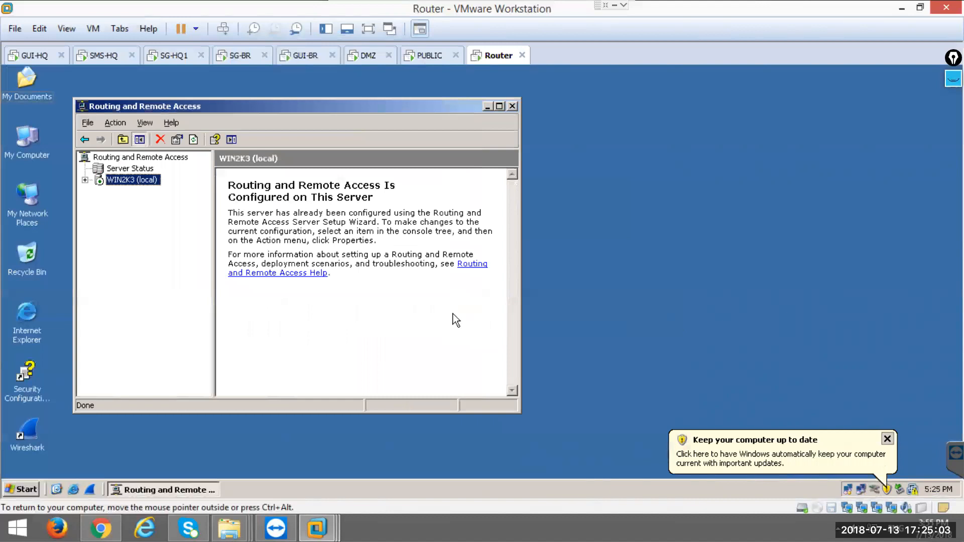
key("Right")
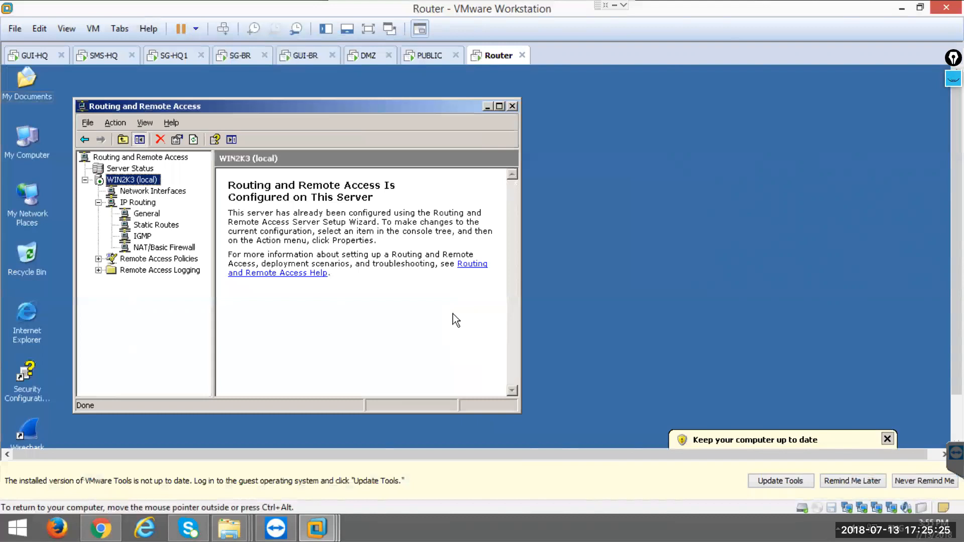
View IP Routing > General, dismiss the update balloon, and start the VMware Tools update
left_click(146, 213)
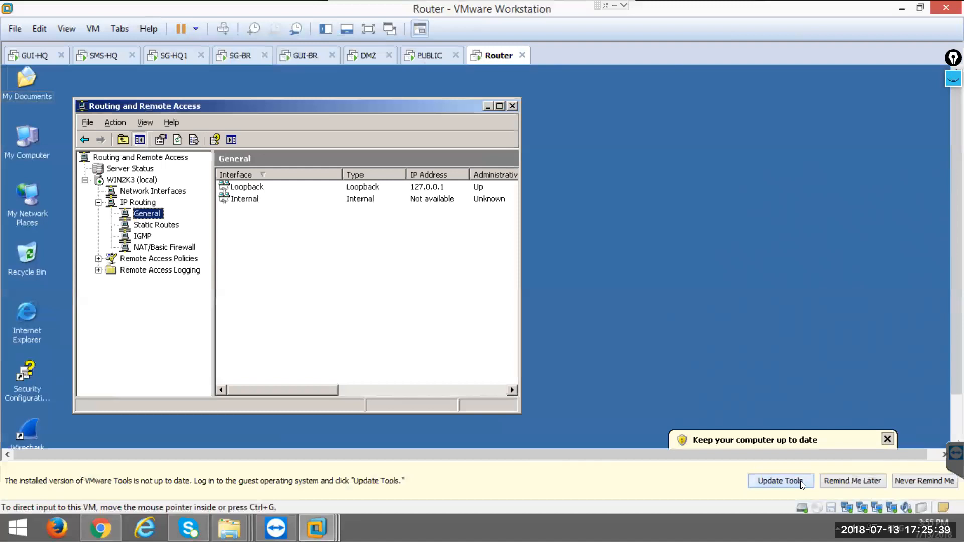
left_click(887, 440)
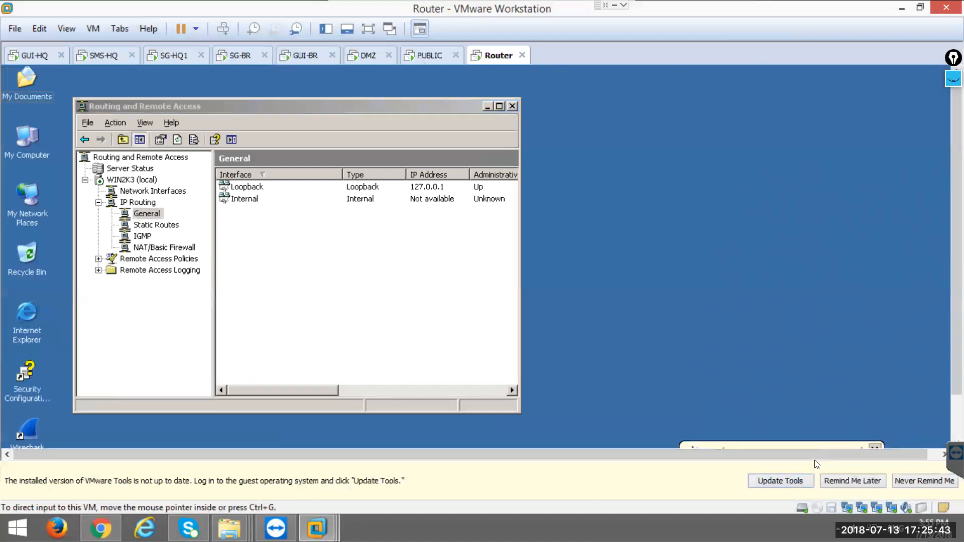
left_click(781, 481)
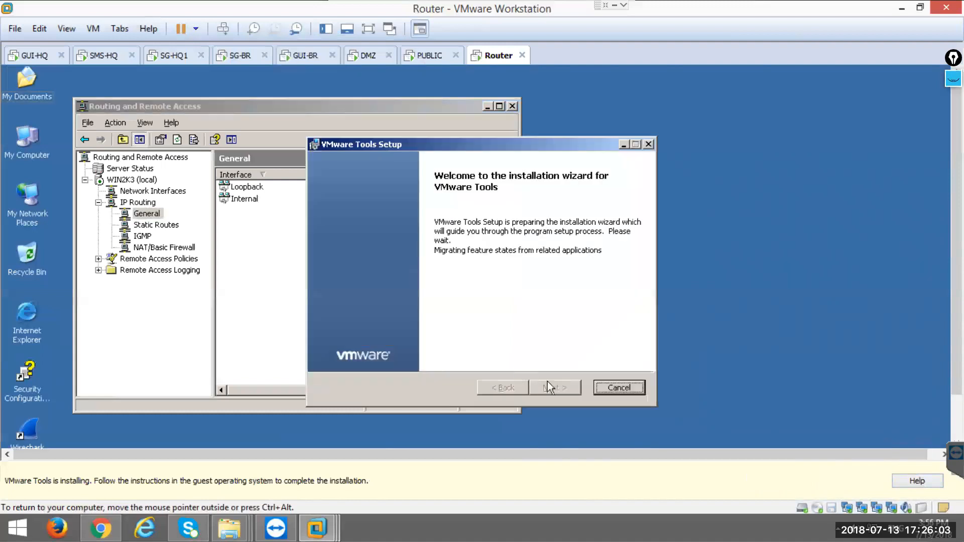
Advance the VMware Tools setup wizard past the setup type and begin installing
left_click(561, 389)
left_click(561, 389)
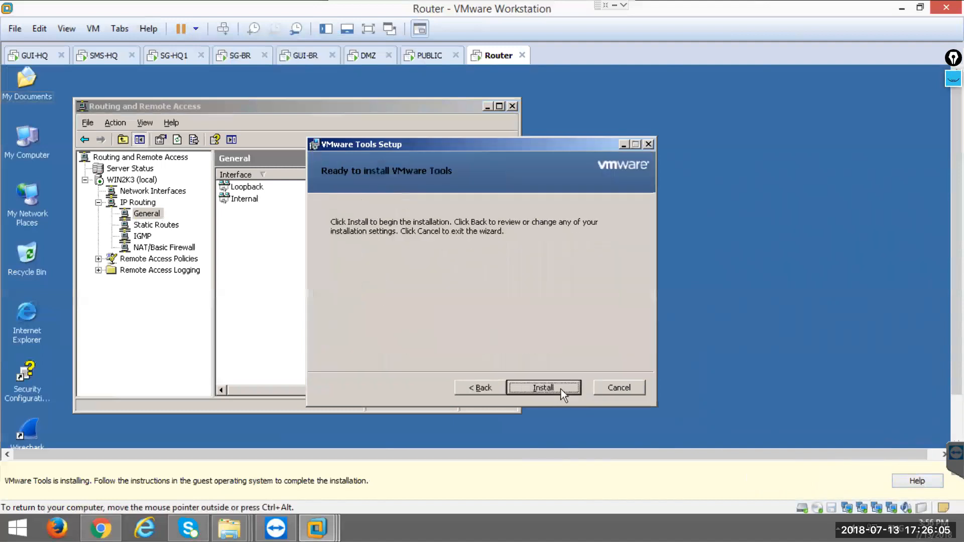
left_click(561, 390)
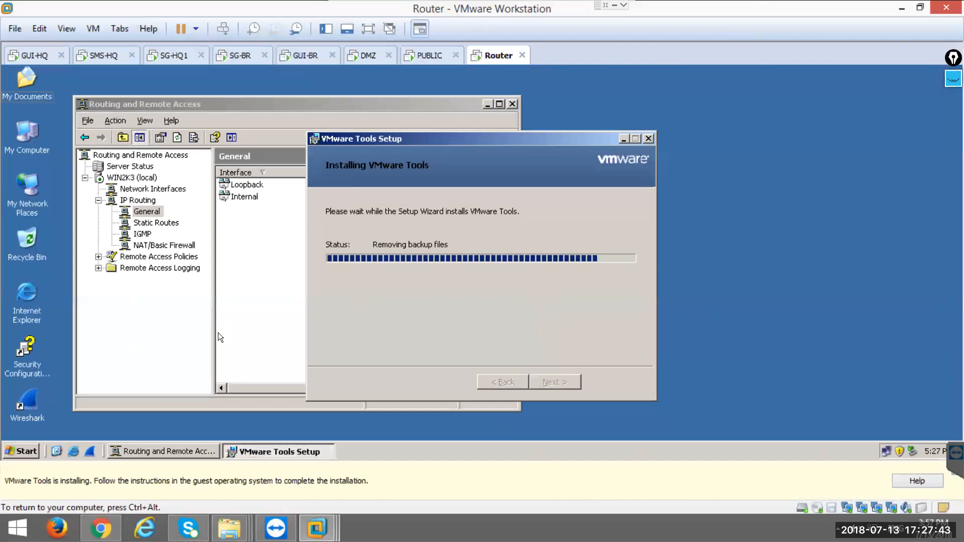
Run ncpa.cpl from a Command Prompt, review the four Local Area Connections, and close them
left_click(31, 451)
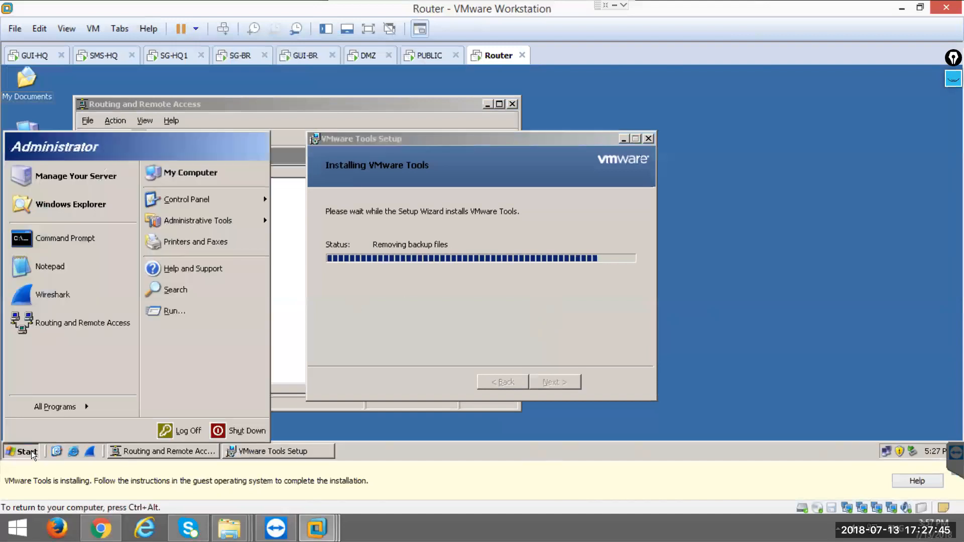
left_click(59, 245)
type("ncp")
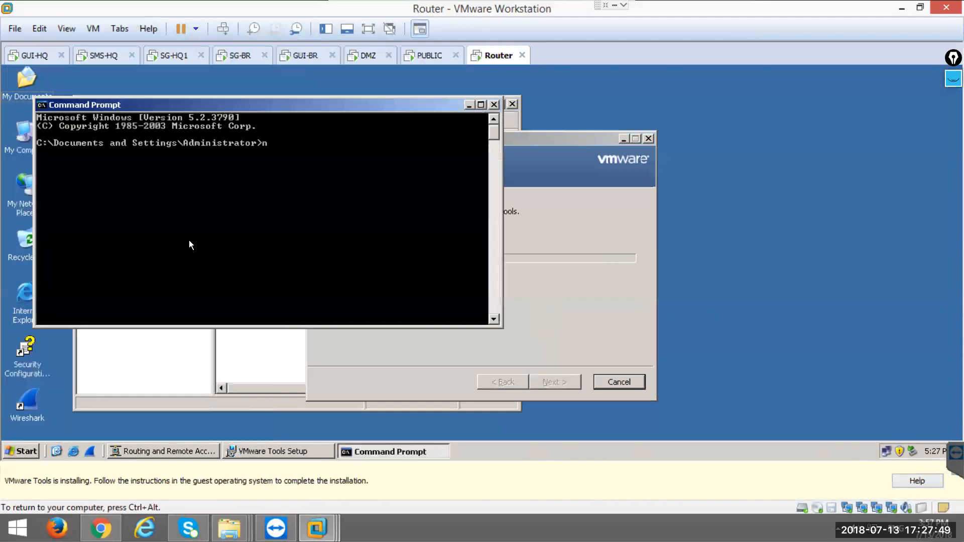
type("a.cpl")
key("Return")
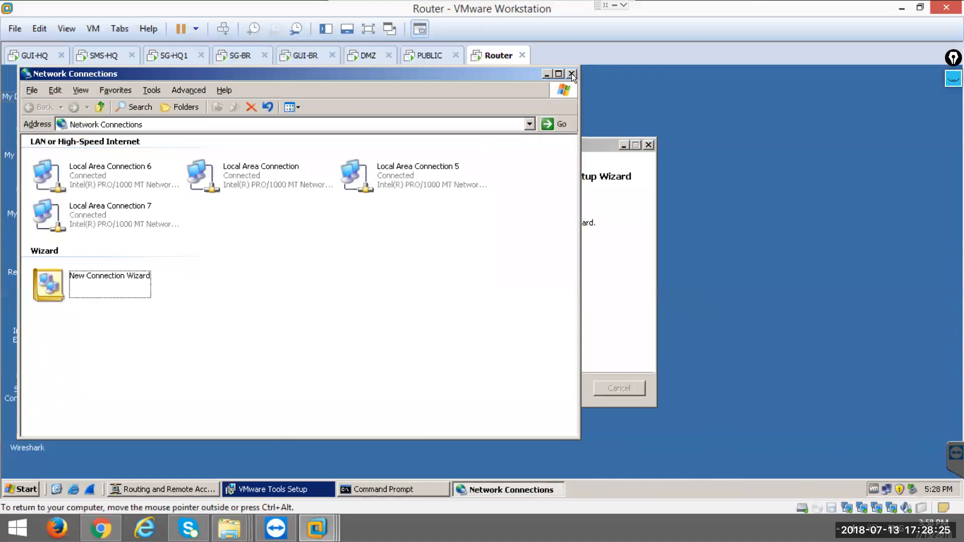
left_click(572, 73)
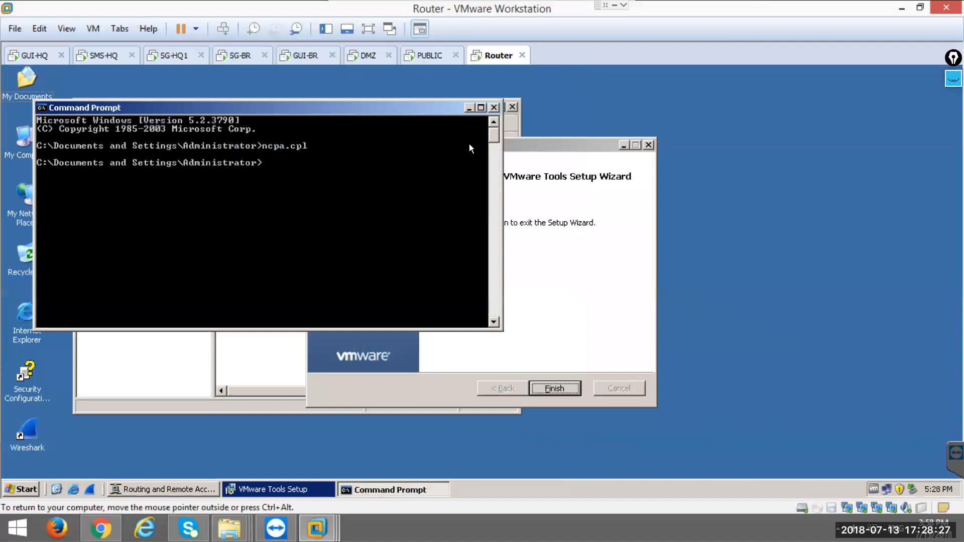
Close Command Prompt, complete VMware Tools Setup, and accept restarting the Router VM
left_click(495, 108)
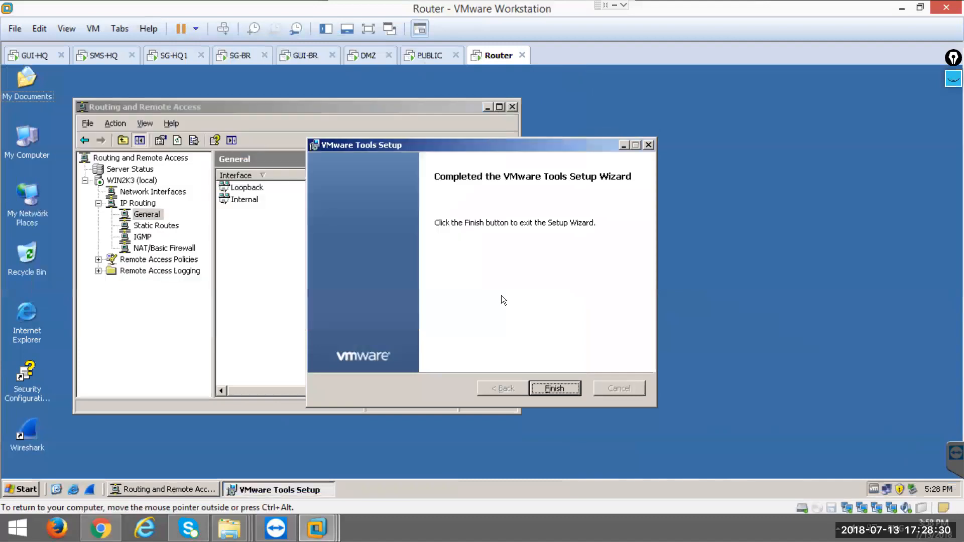
left_click(559, 388)
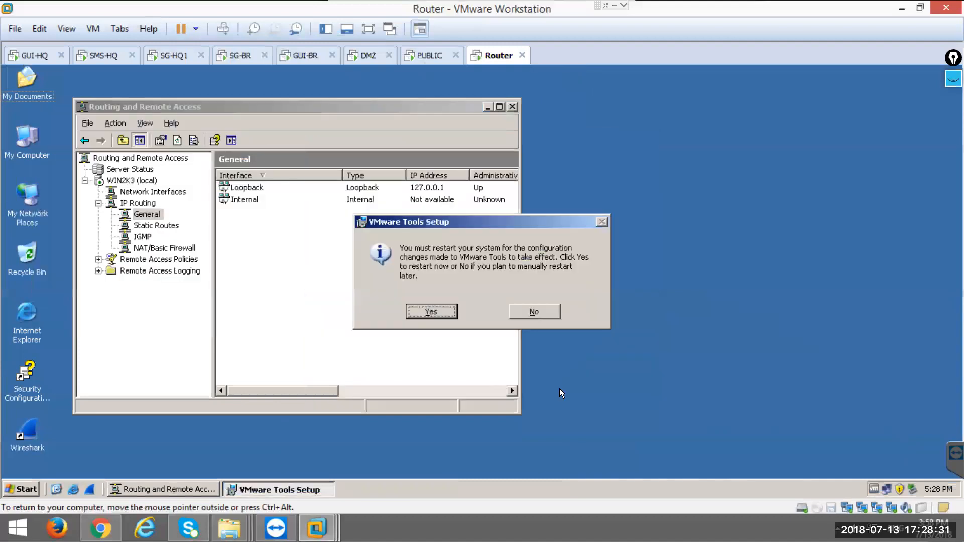
left_click(438, 313)
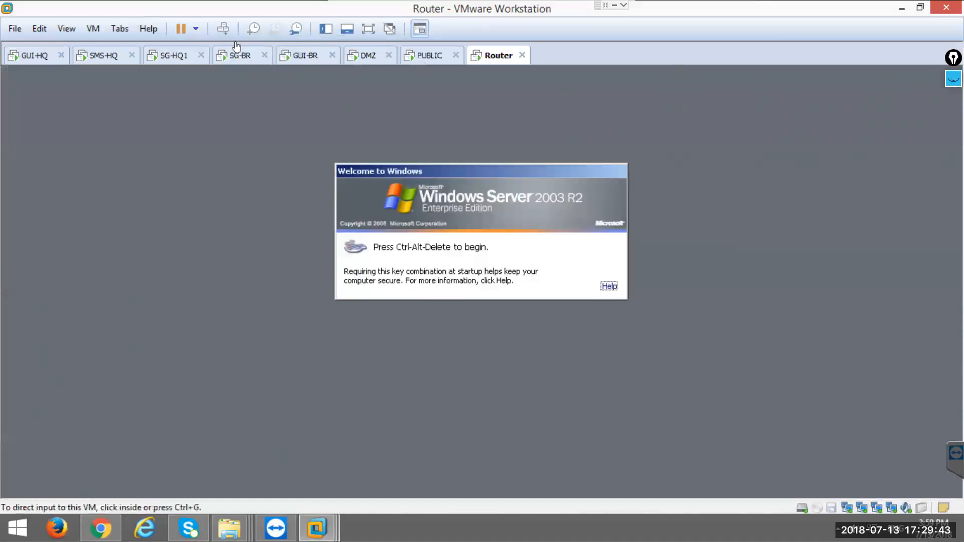
Log on to the Router VM as Administrator, dismissing the failed-logon message and retrying
left_click(222, 28)
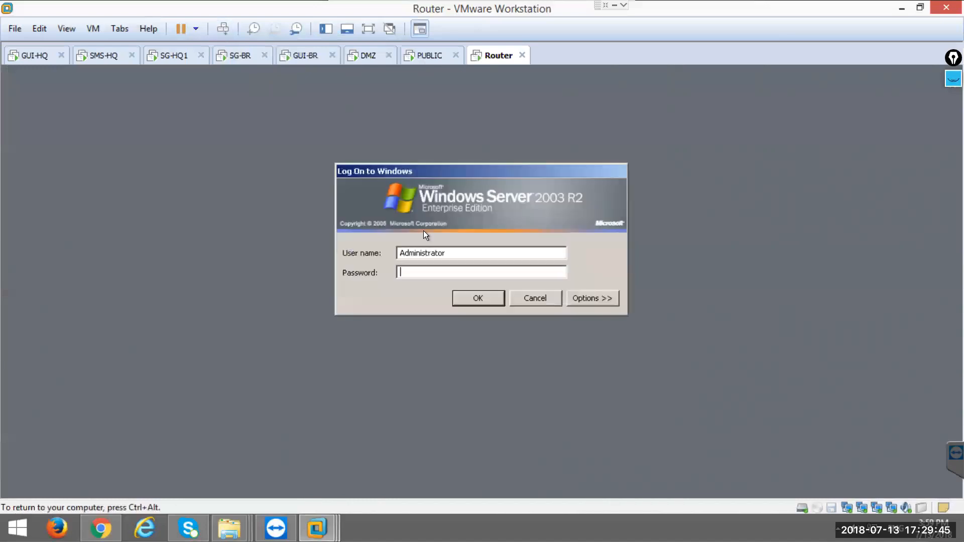
type("P•••••••••")
key("Return")
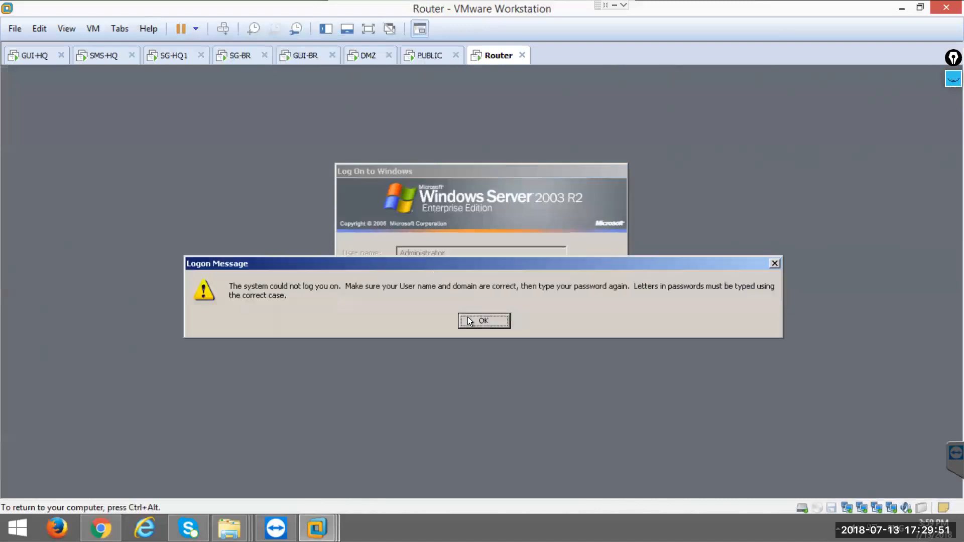
left_click(468, 317)
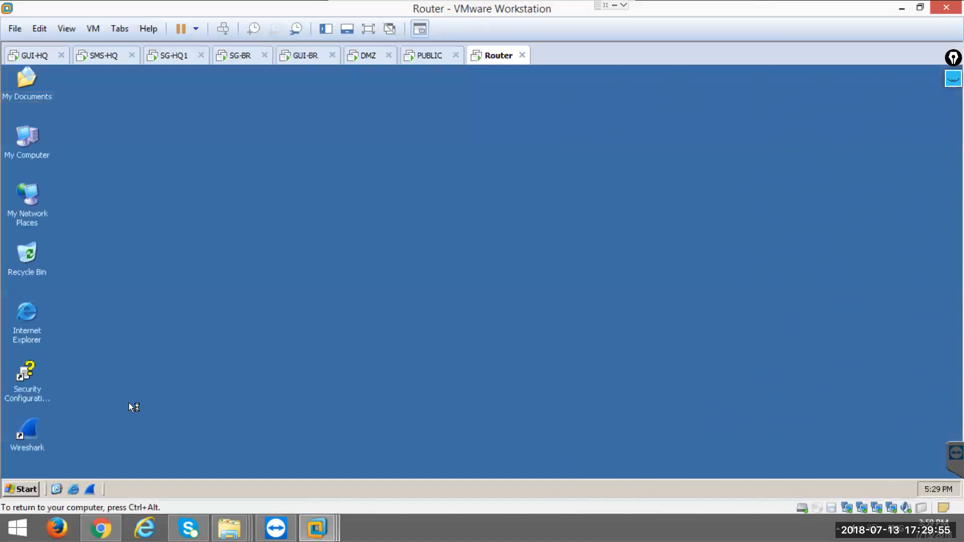
left_click(28, 489)
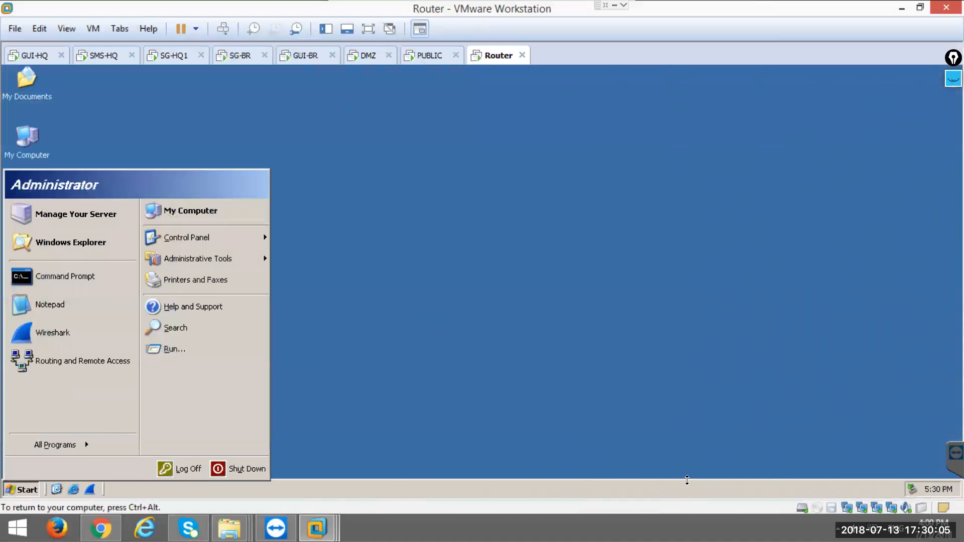
Run ncpa.cpl from a guest Command Prompt to show the Router's four Local Area Connections
left_click(601, 324)
left_click(32, 490)
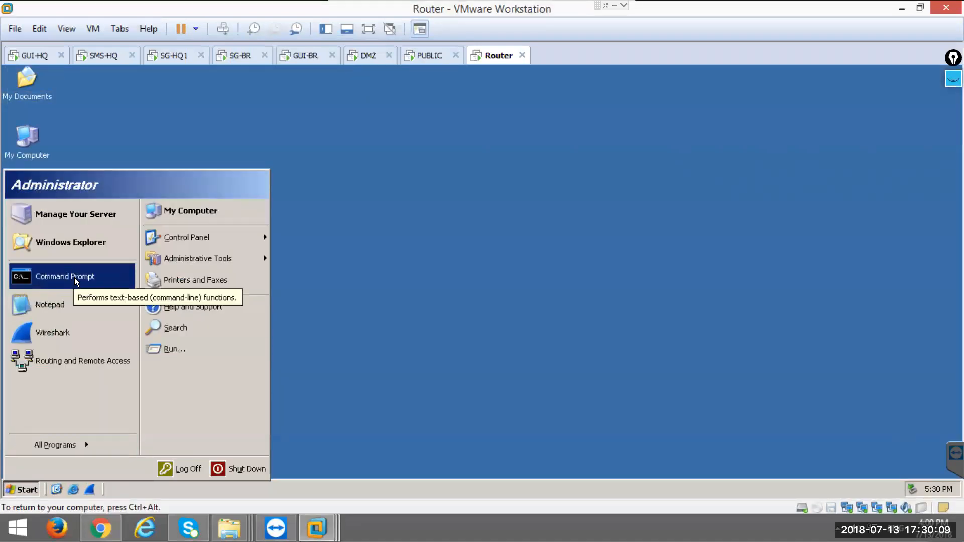
left_click(125, 277)
type("ncpa")
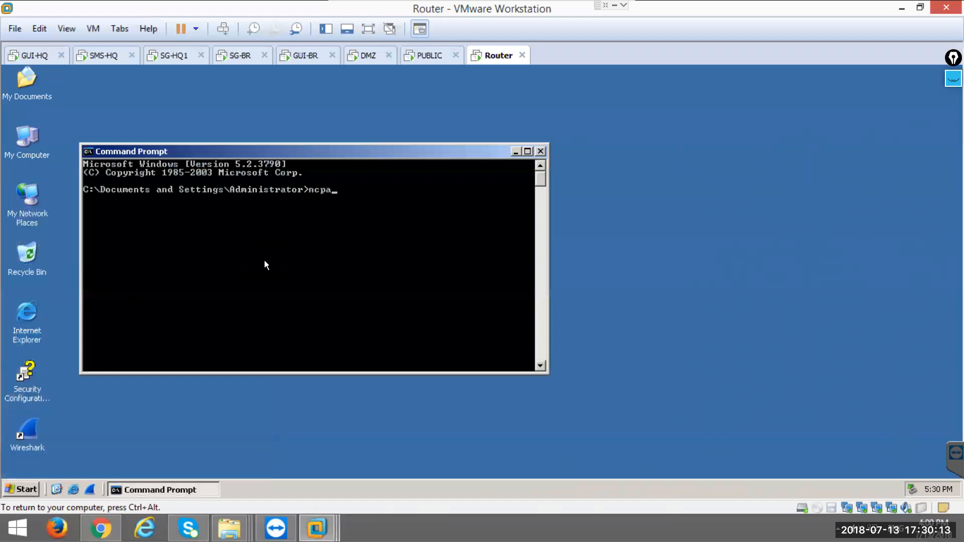
type(".cpl")
key("Return")
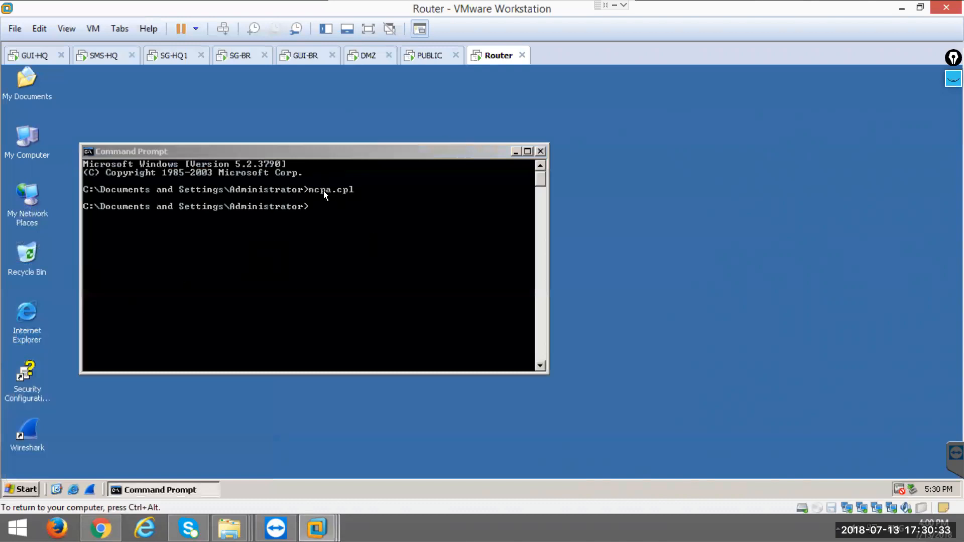
left_click(323, 206)
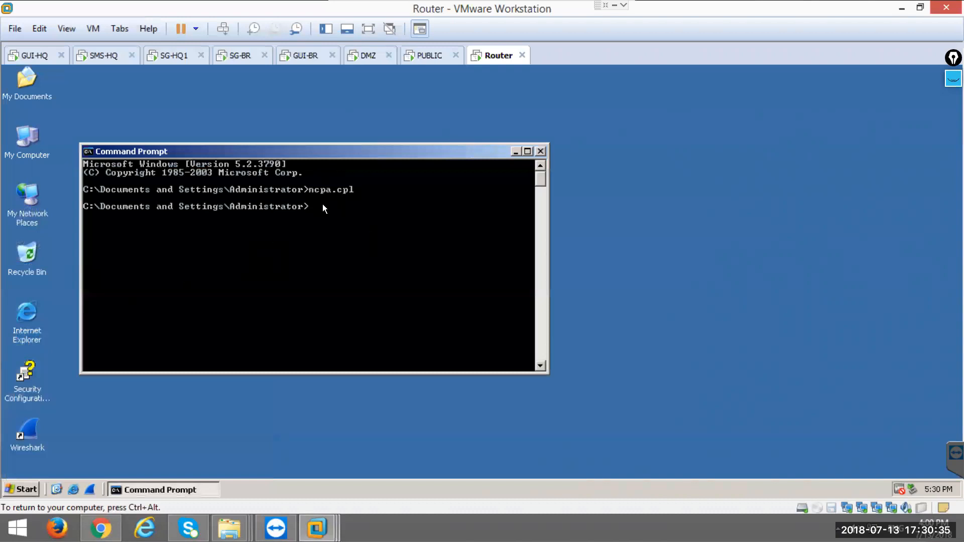
type("ncpa.cpl")
key("Return")
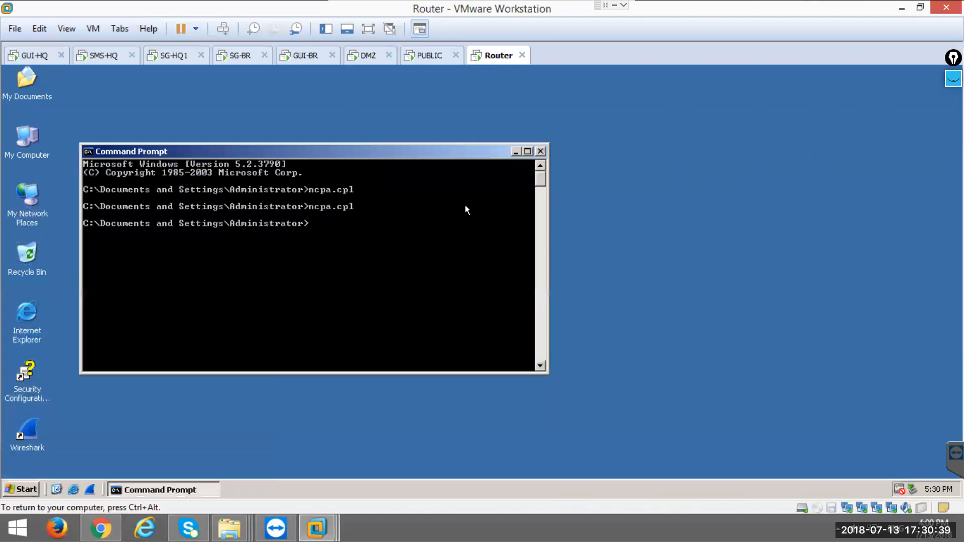
left_click(540, 151)
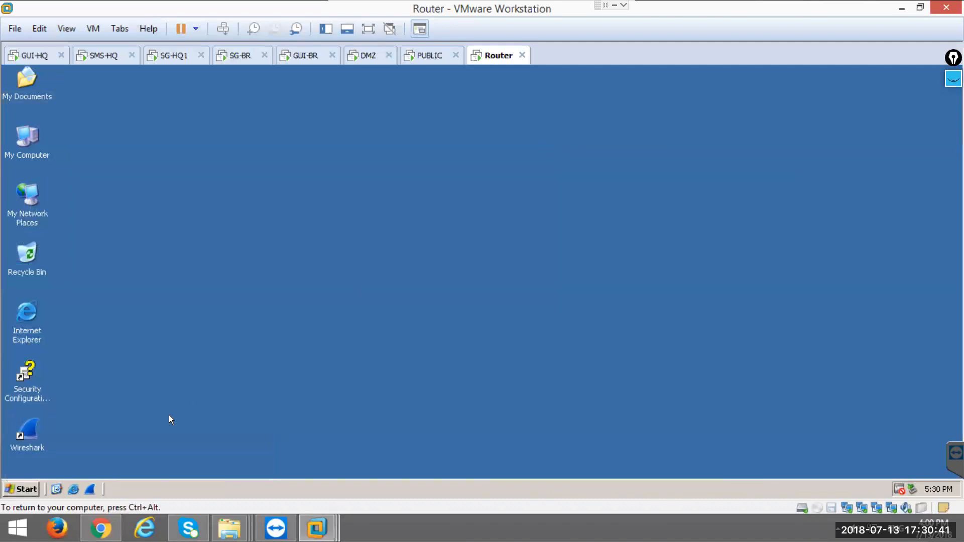
left_click(15, 490)
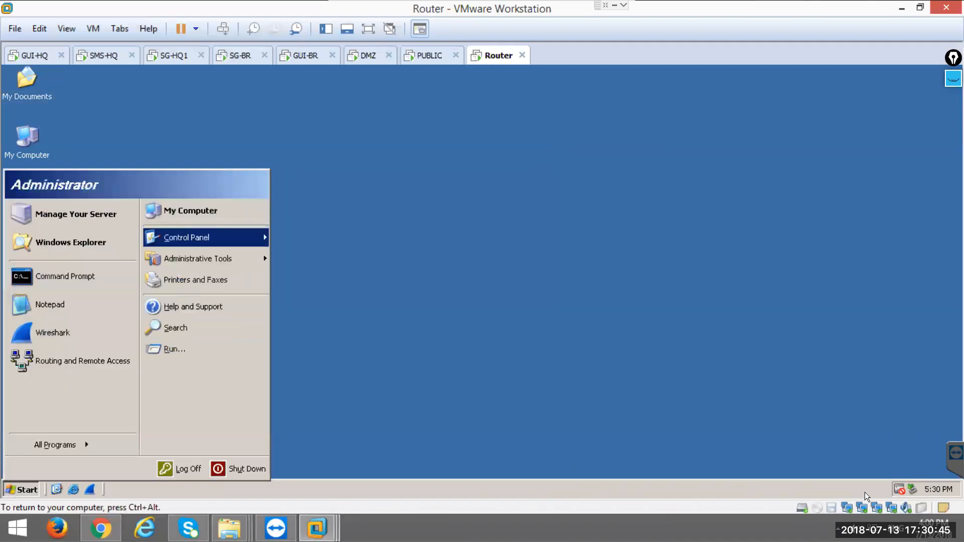
left_click(777, 374)
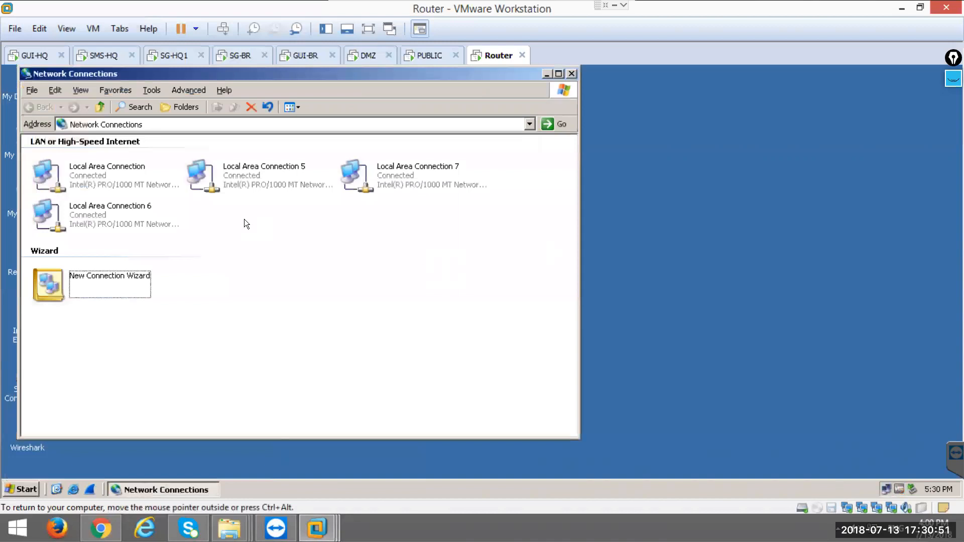
Select the first Local Area Connection, then minimize VMware Workstation and the Virtual Machines window
left_click(110, 172)
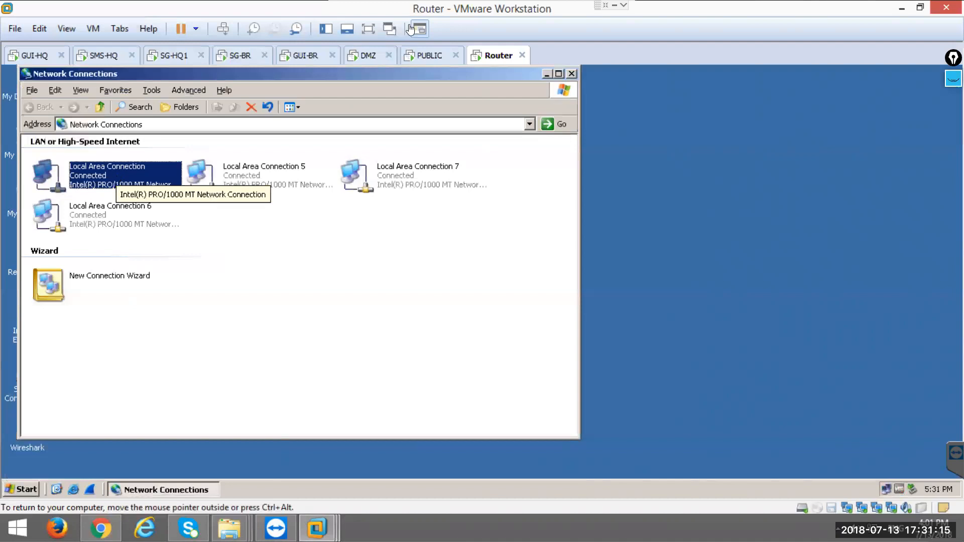
left_click(902, 9)
left_click(902, 9)
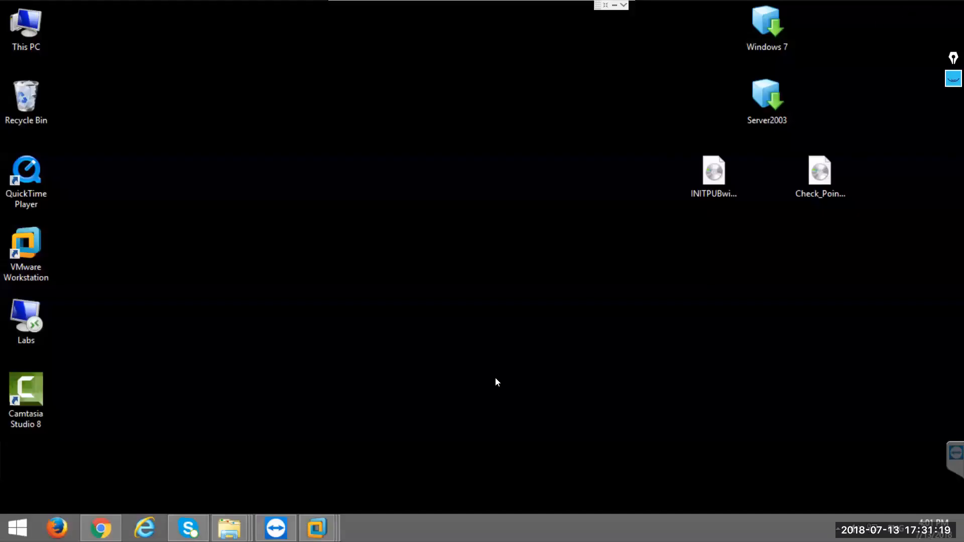
Bring back the Epic Pen network diagram over a maximized blank Notepad page
left_click(952, 79)
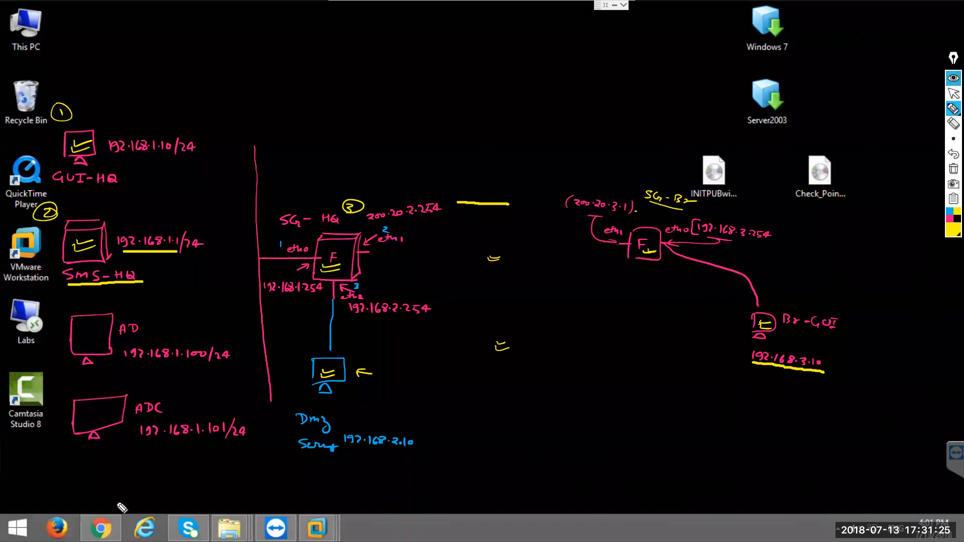
key("super+r")
key("Return")
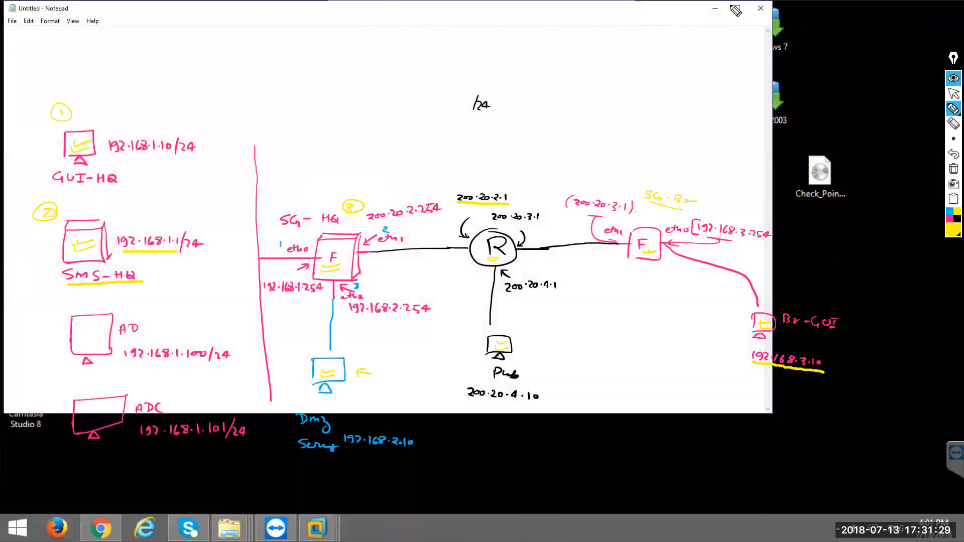
left_click(953, 93)
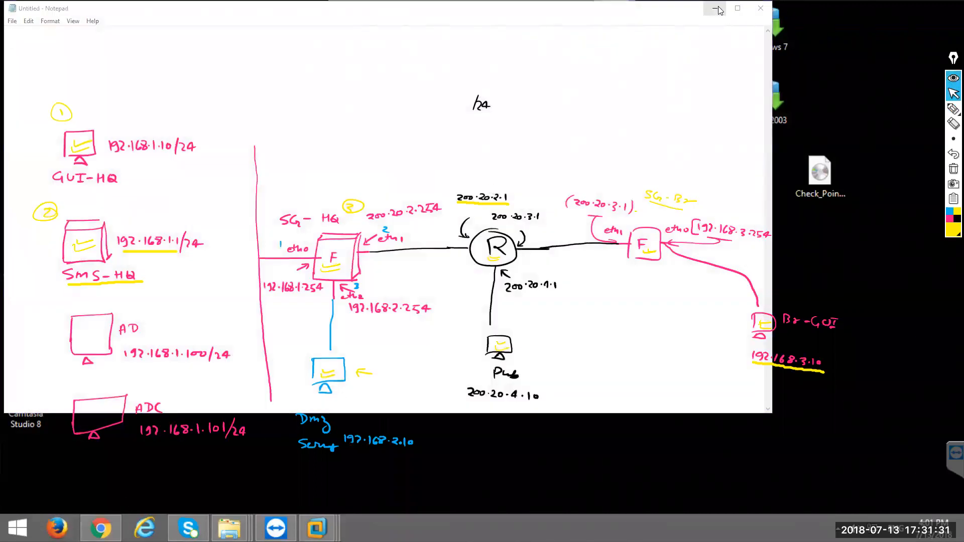
left_click(737, 8)
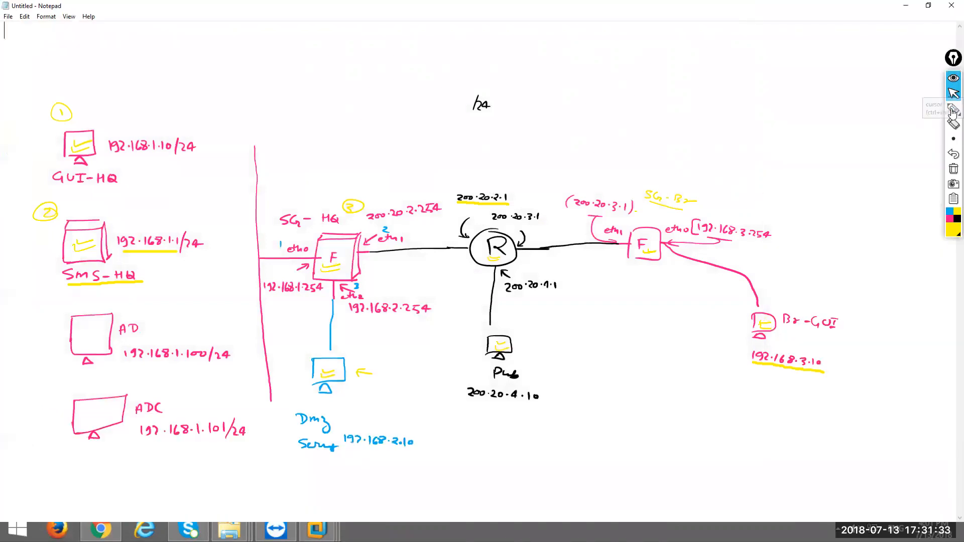
Switch Epic Pen back to the pen and set its colour to dark green
left_click(922, 109)
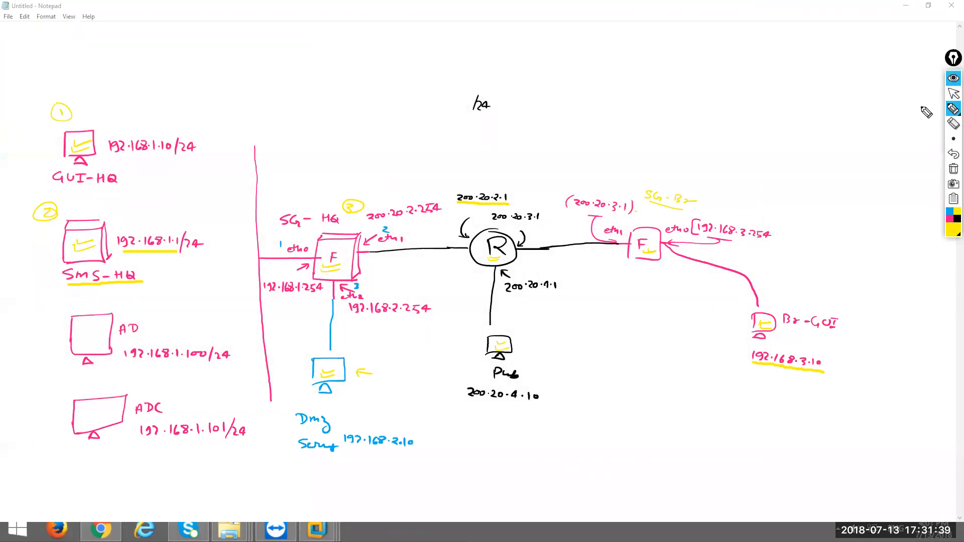
left_click(560, 171)
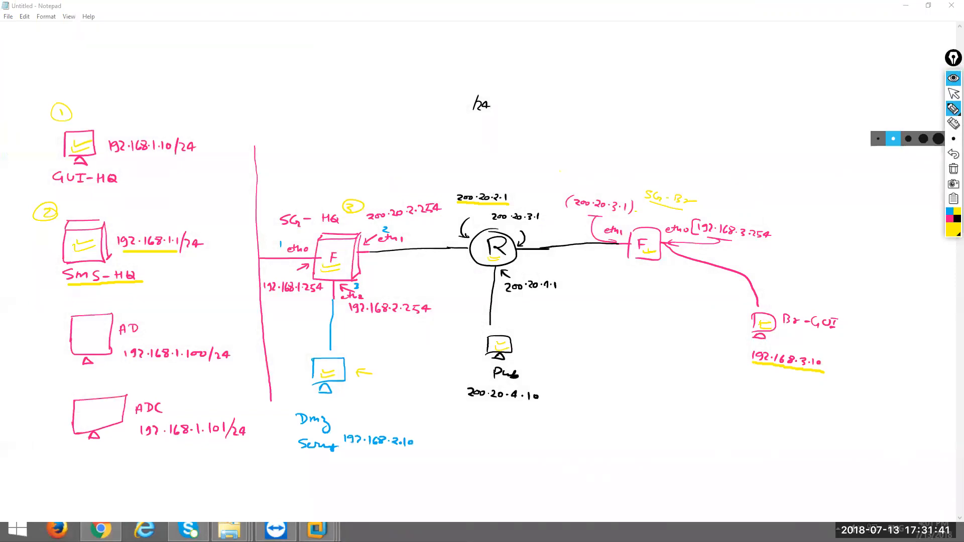
left_click(953, 223)
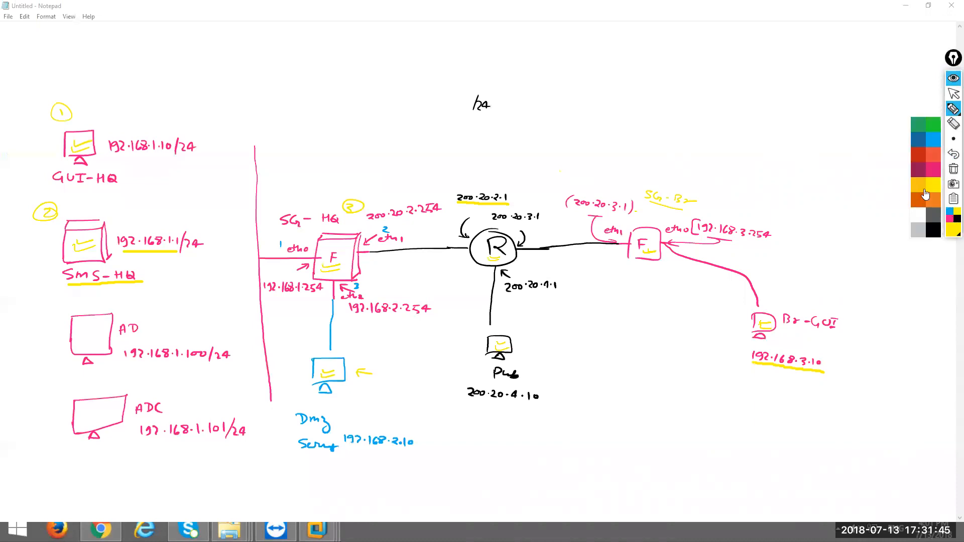
left_click(917, 129)
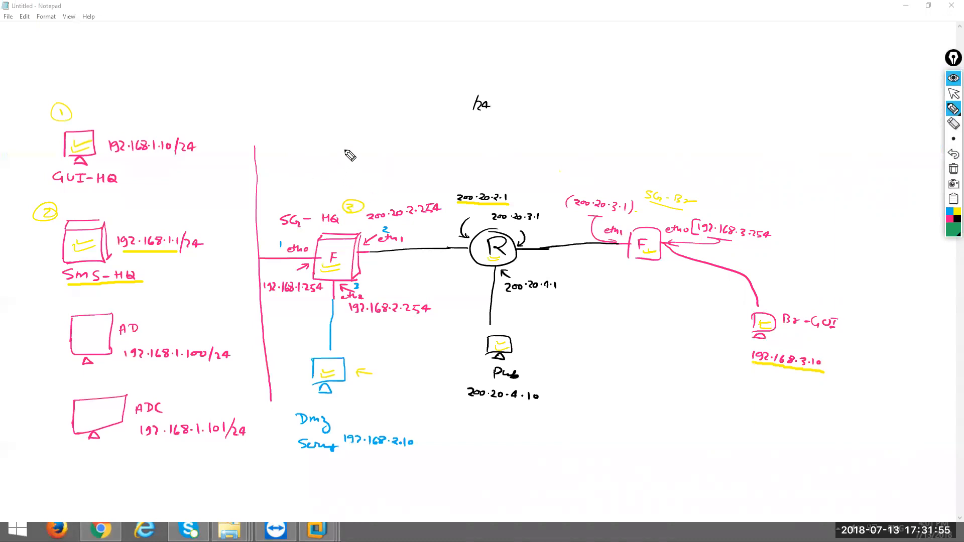
Draw a green line above SG-HQ with arrows labelled HQ-INT and HQ-out
mouse_move(346, 119)
left_mouse_down()
mouse_move(338, 155)
mouse_move(302, 135)
mouse_move(314, 142)
mouse_move(335, 206)
left_mouse_up()
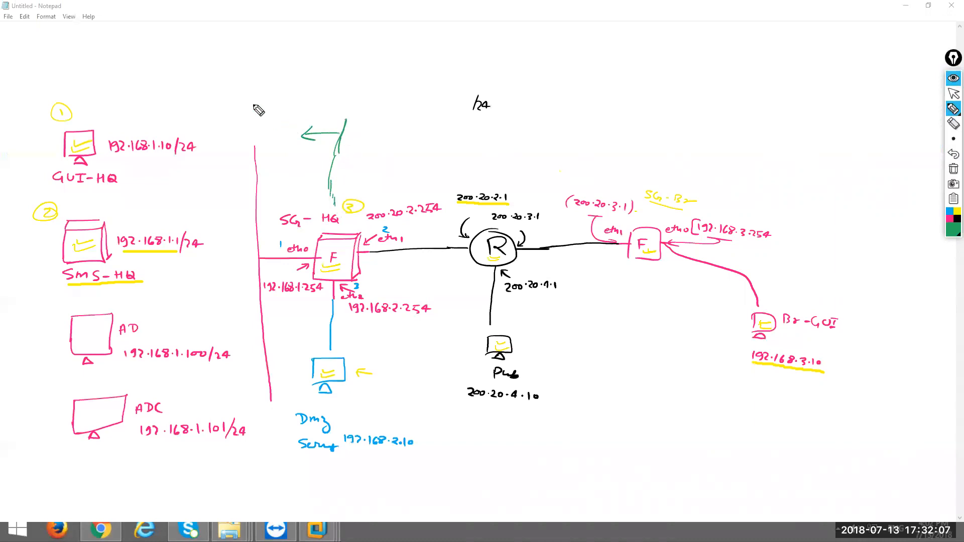
left_click_drag(244, 97, 248, 104)
left_click_drag(255, 97, 287, 99)
left_click_drag(285, 99, 285, 105)
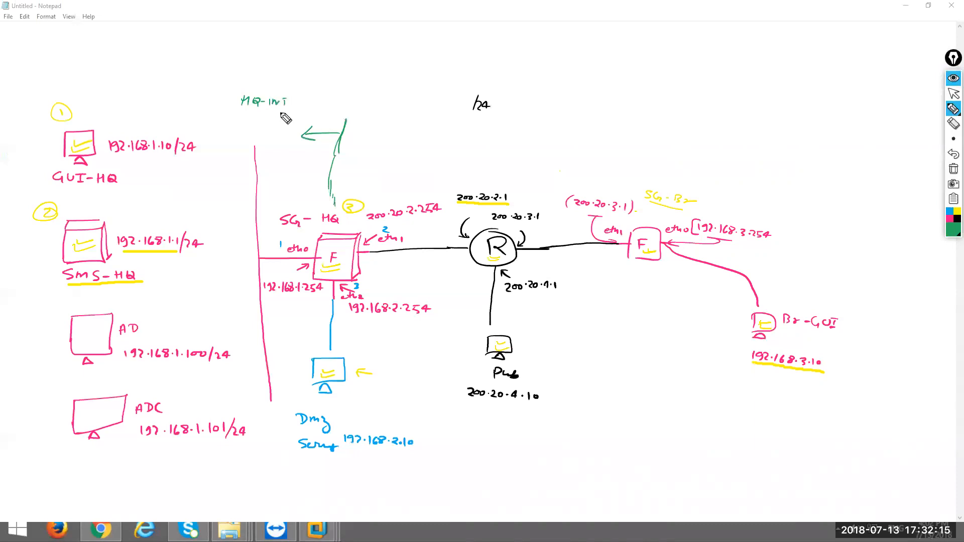
mouse_move(350, 126)
left_mouse_down()
mouse_move(384, 129)
mouse_move(363, 112)
left_mouse_up()
left_click_drag(363, 108, 385, 113)
left_click(376, 113)
left_click_drag(388, 110, 402, 110)
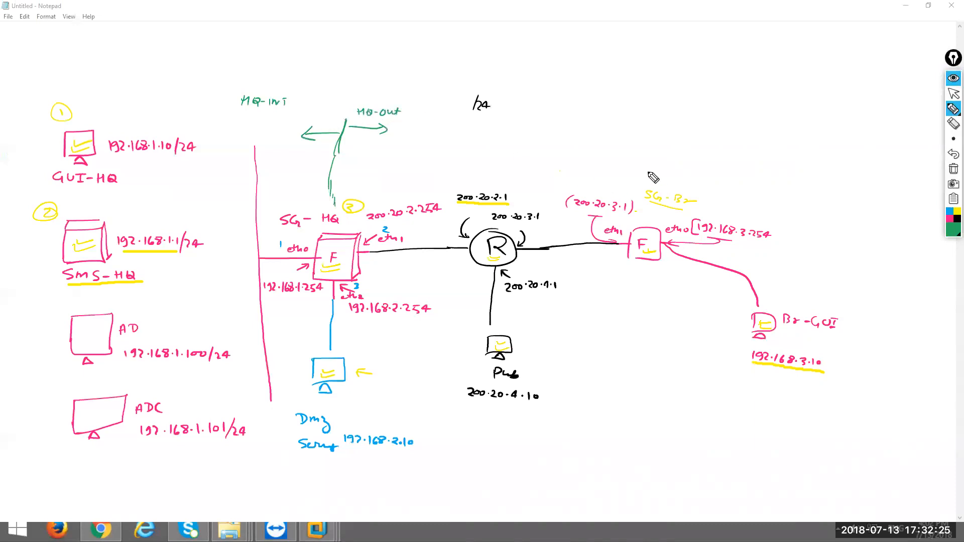
Add a divider with Br-In and Br-out arrows above SG-Br, plus a router link arrow
left_click_drag(656, 118, 658, 159)
left_click_drag(657, 118, 683, 119)
mouse_move(694, 113)
left_mouse_down()
mouse_move(689, 125)
mouse_move(732, 132)
left_mouse_up()
mouse_move(651, 124)
left_mouse_down()
mouse_move(622, 125)
mouse_move(630, 130)
left_mouse_up()
mouse_move(591, 105)
left_mouse_down()
mouse_move(594, 118)
mouse_move(634, 107)
left_mouse_up()
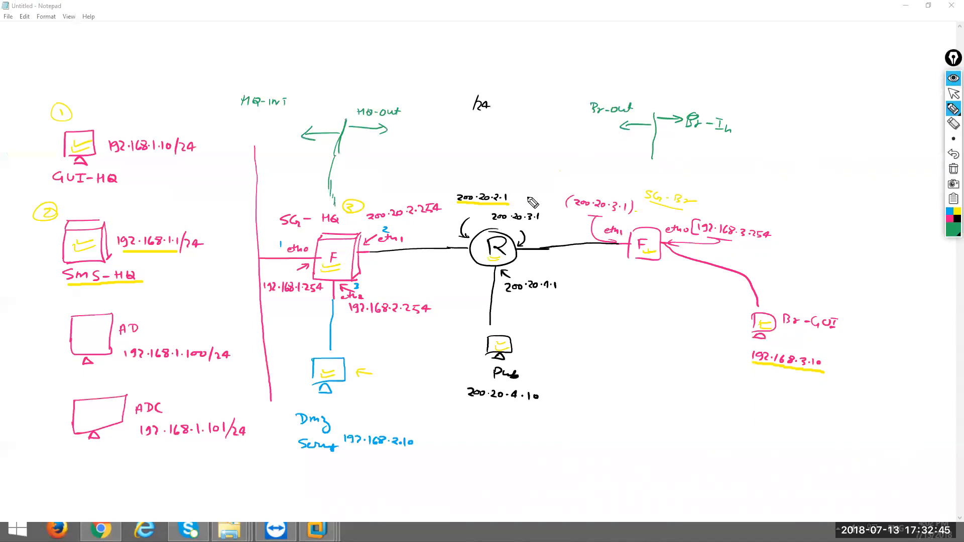
left_click_drag(529, 243, 524, 246)
Mark SG-Br, SG-HQ and router interfaces with green arrows; underline Br-out and HQ-out
left_click_drag(583, 234, 588, 239)
left_click_drag(611, 116, 592, 116)
left_click_drag(367, 256, 362, 259)
left_click_drag(465, 255, 460, 258)
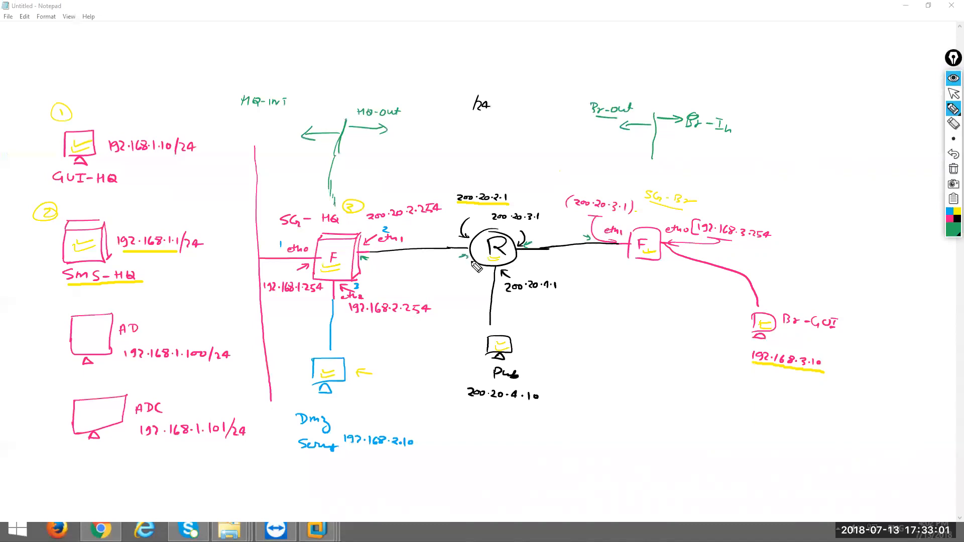
left_click_drag(370, 119, 386, 119)
Tick GUI-HQ, SMS-HQ, AD, ADC and the SG-HQ firewall, and underline HQ-INT
left_click_drag(105, 160, 112, 161)
left_click_drag(112, 220, 120, 223)
left_click_drag(121, 301, 129, 304)
left_click_drag(136, 391, 143, 392)
left_click(295, 263)
left_click_drag(295, 262, 305, 262)
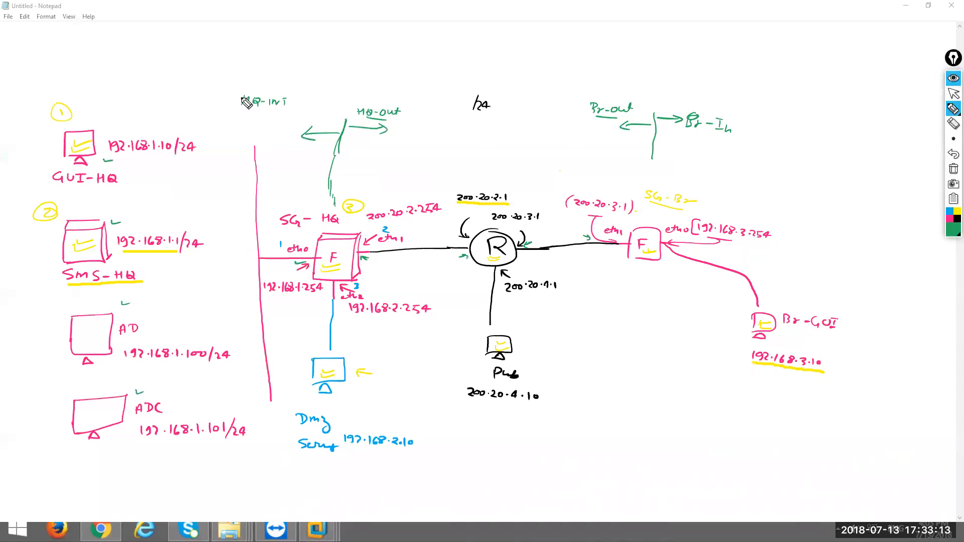
left_click_drag(234, 108, 282, 109)
Add arrows at SG-Br, Br-GUI and the router, underline Br-In, and label eth0
left_click_drag(663, 258, 670, 258)
left_click_drag(746, 302, 749, 306)
left_click_drag(698, 138, 723, 142)
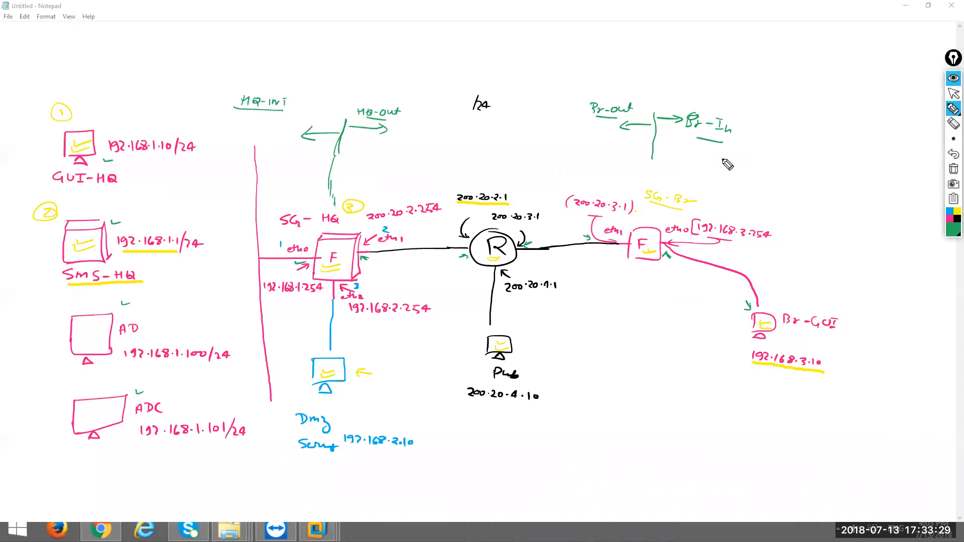
left_click_drag(483, 275, 488, 270)
mouse_move(472, 319)
left_mouse_down()
mouse_move(514, 309)
mouse_move(503, 314)
mouse_move(516, 317)
left_mouse_up()
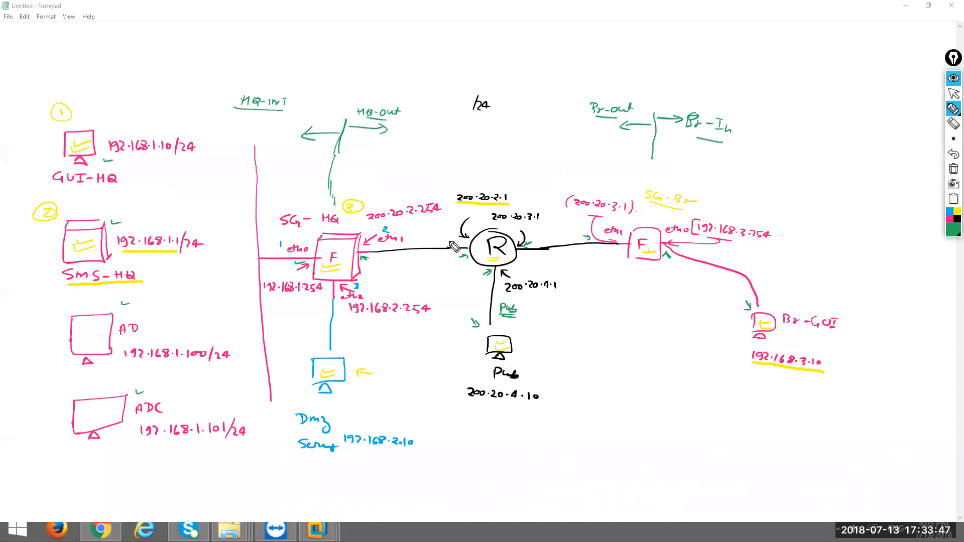
left_click_drag(443, 240, 462, 241)
left_click_drag(368, 256, 362, 260)
Leave drawing mode and hide the ink annotations
left_click(952, 94)
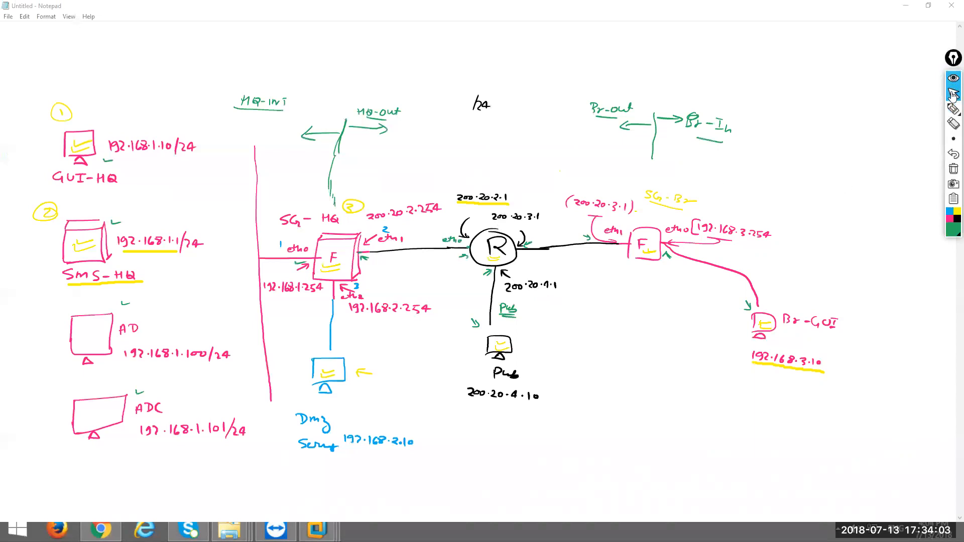
left_click(953, 79)
left_click(953, 79)
left_click(953, 79)
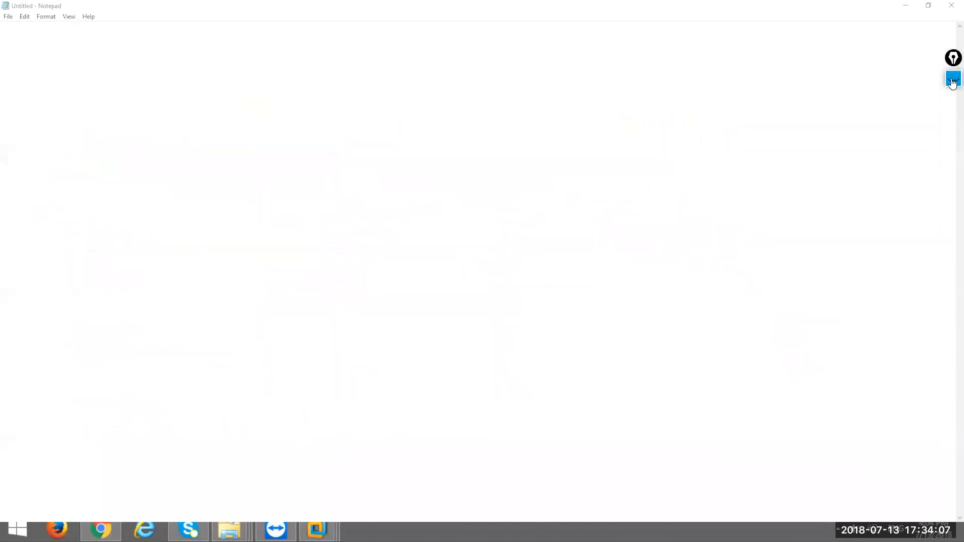
On the Router VM, open TCP/IP properties for the first Local Area Connection
left_click(318, 529)
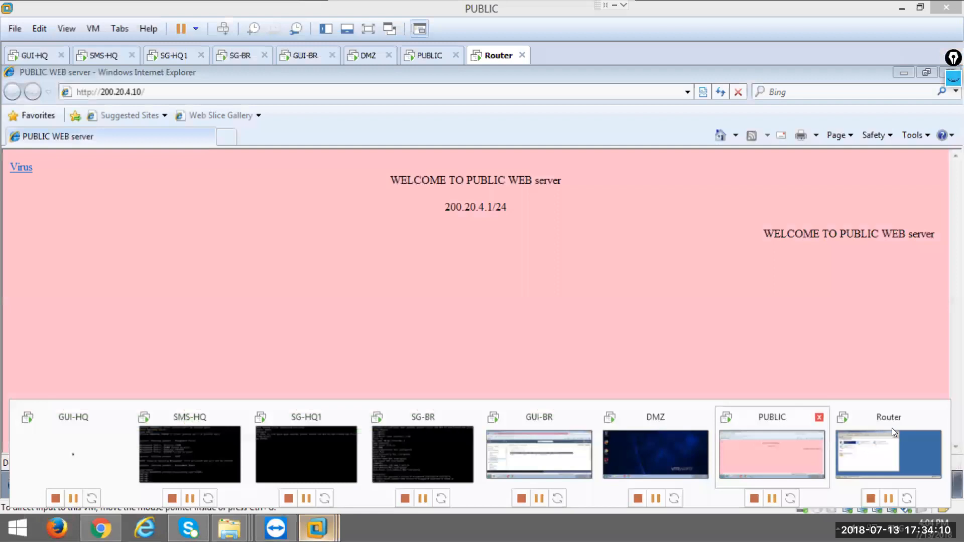
left_click(892, 428)
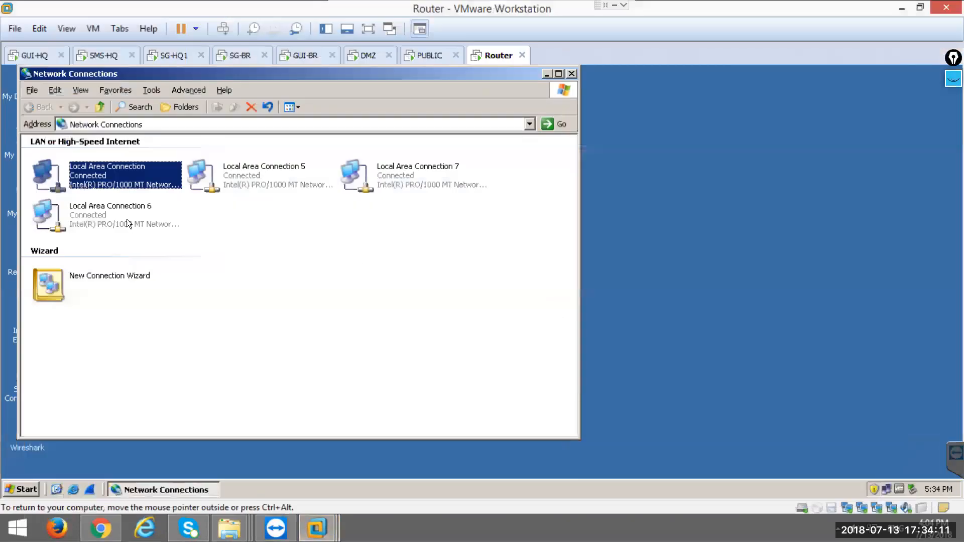
right_click(107, 169)
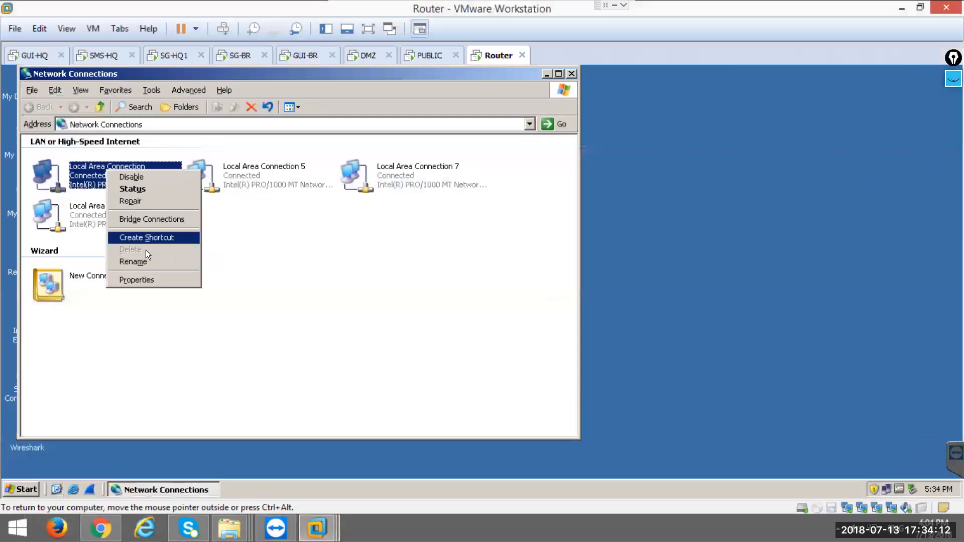
left_click(141, 279)
left_click(136, 225)
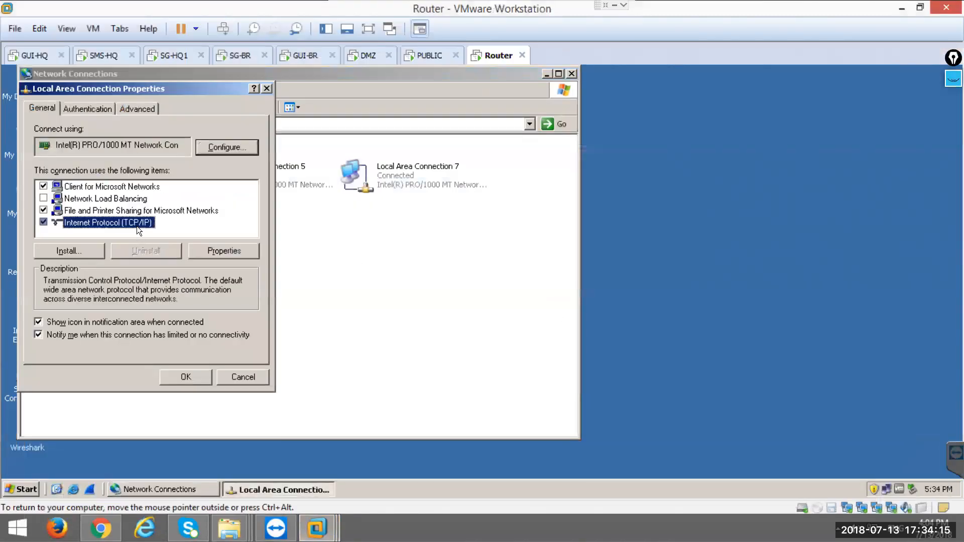
left_click(218, 251)
Set static IP 200.20.2.1, mask 255.255.255.0, DNS 8.8.8.8, then switch to SG-HQ1's console
left_click(154, 235)
left_click(197, 250)
type("1 . . .")
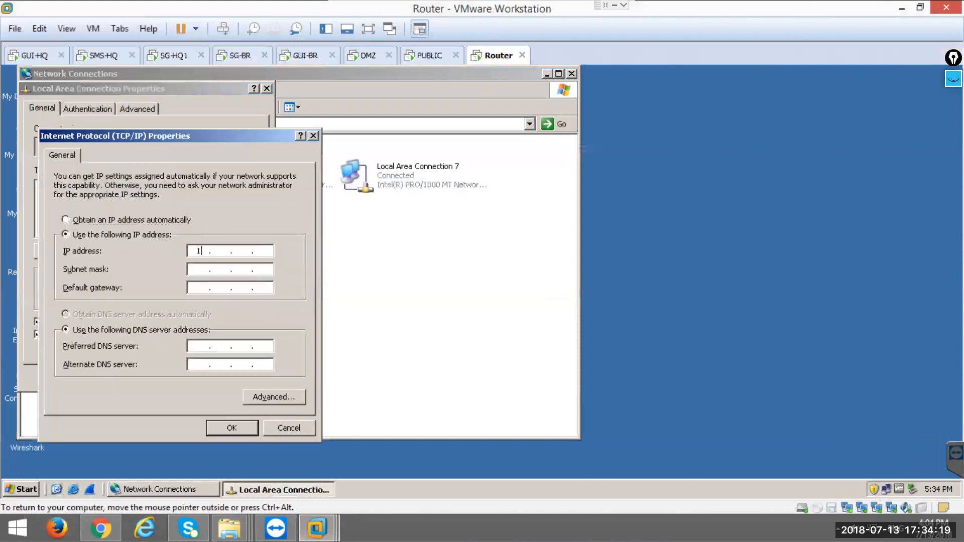
key("BackSpace")
type("200.20.2.1")
key("Tab")
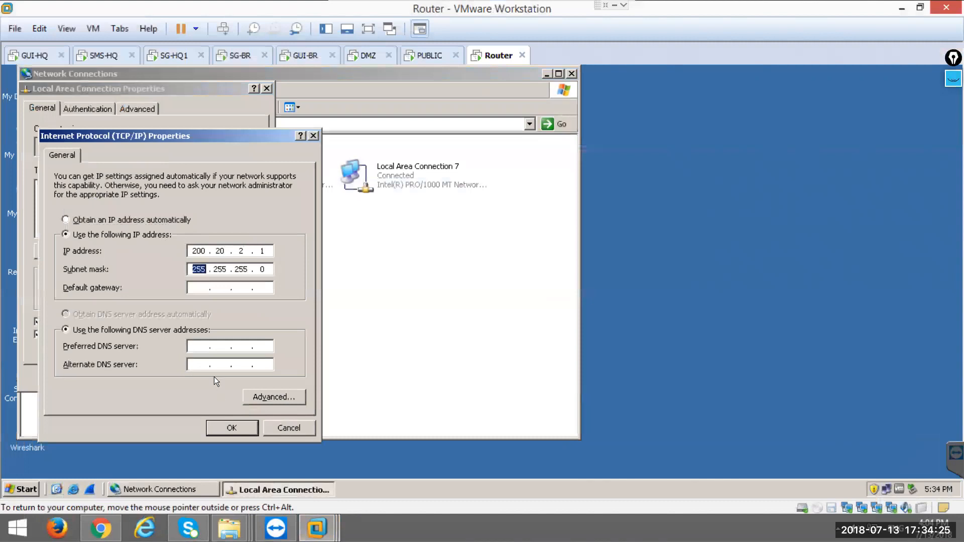
left_click(191, 346)
type("8.8.8.8")
left_click(223, 428)
left_click(197, 379)
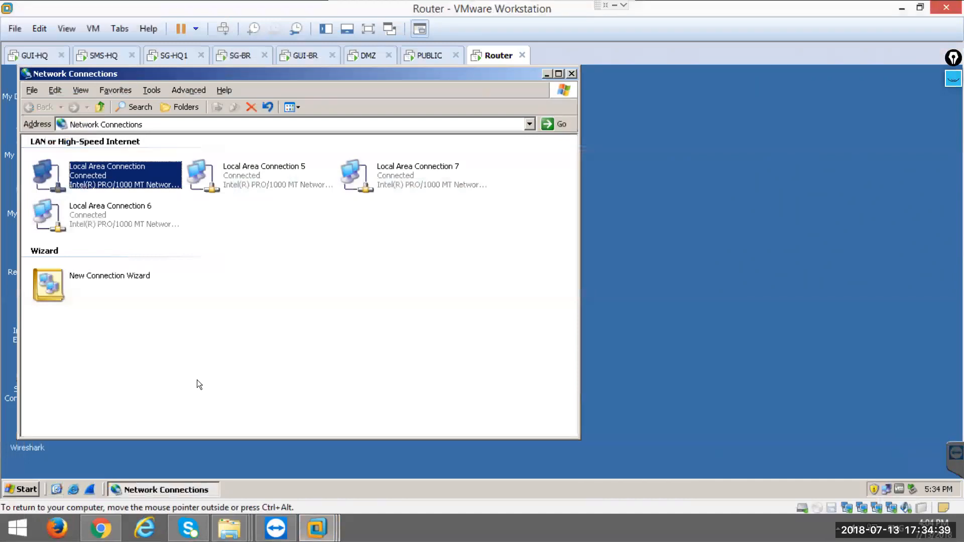
left_click(180, 56)
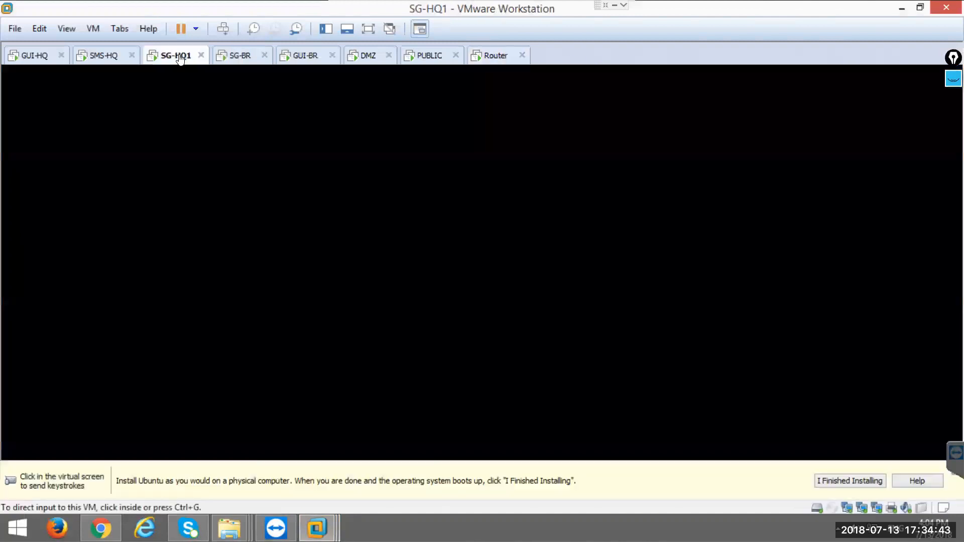
left_click(277, 223)
Log in to SG-HQ1 as admin and ping 200.20.2.1, getting Destination Host Unreachable
type("admin")
key("Return")
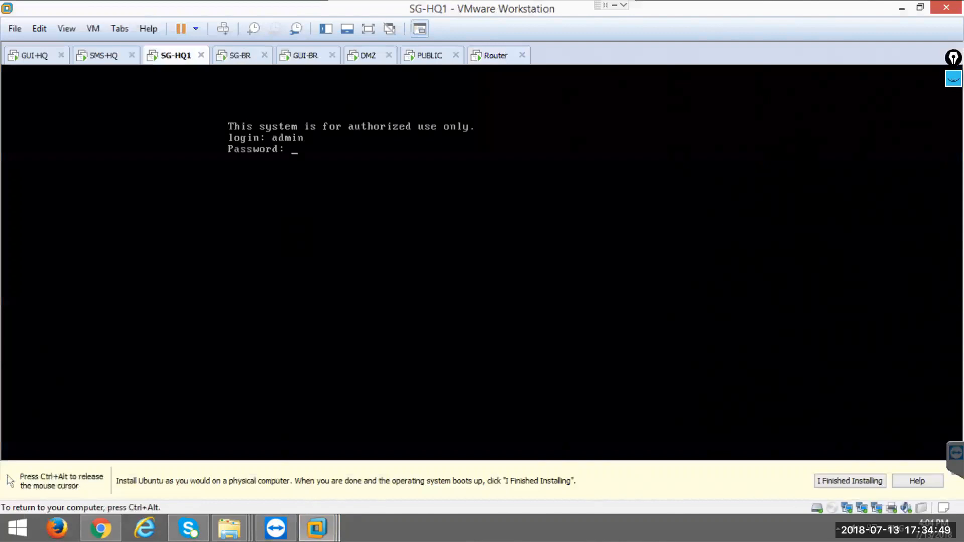
key("Return")
type("ping ")
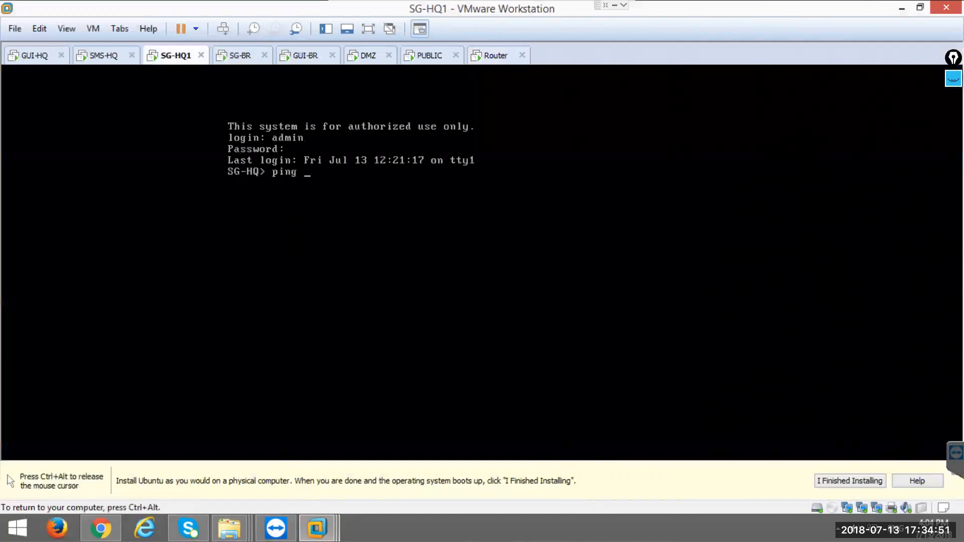
type("200.20.2.1")
key("Return")
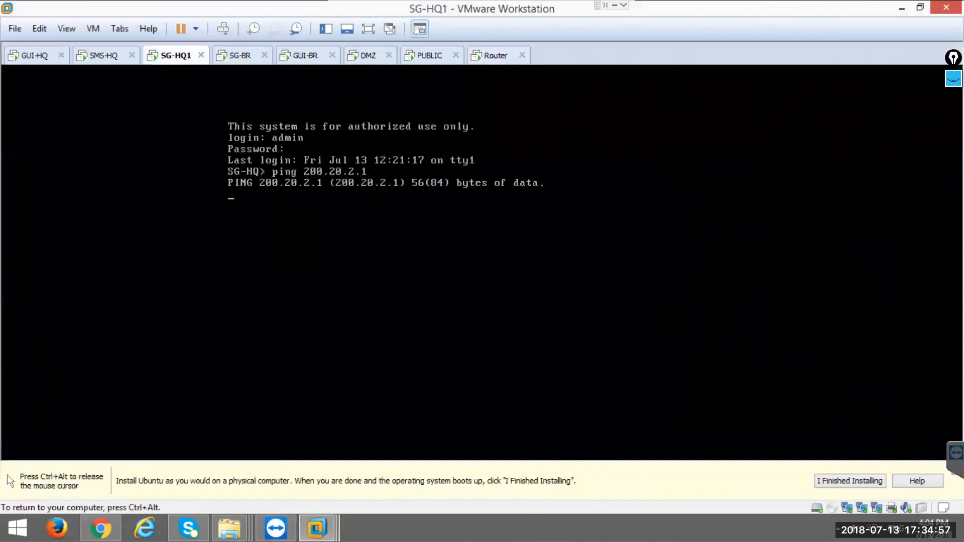
key("ctrl+alt")
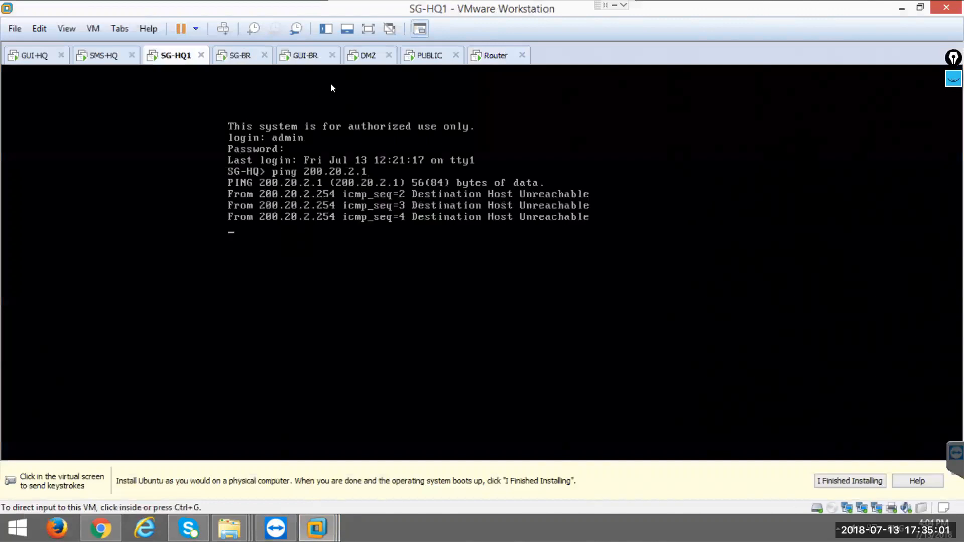
right_click(179, 64)
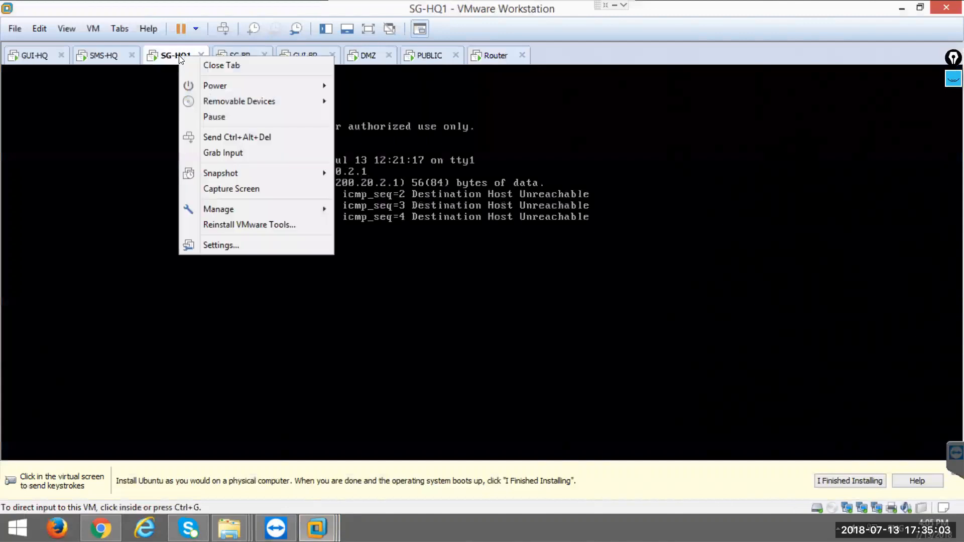
In SG-HQ1's settings, attach Network Adapter 2 to LAN segment HQ-OUT and save
left_click(241, 251)
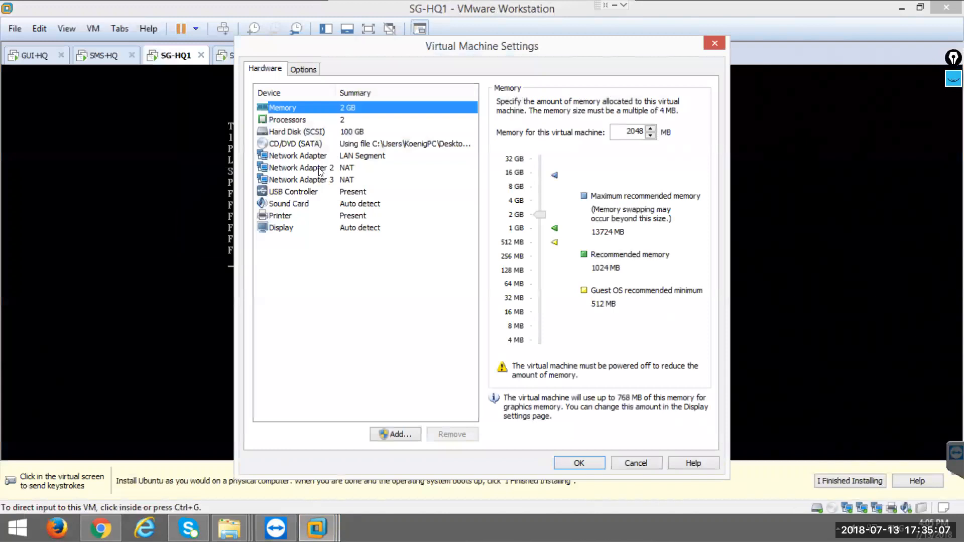
left_click(319, 169)
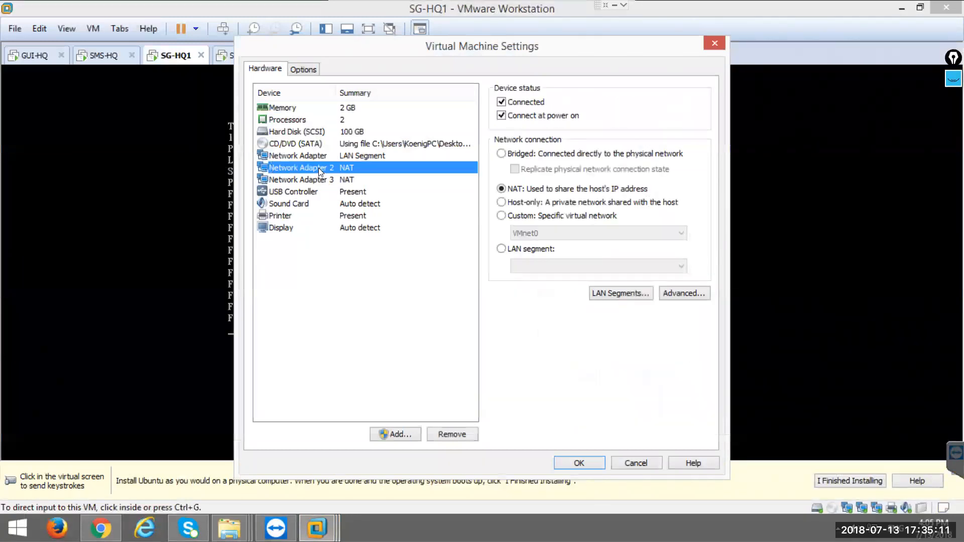
left_click(952, 80)
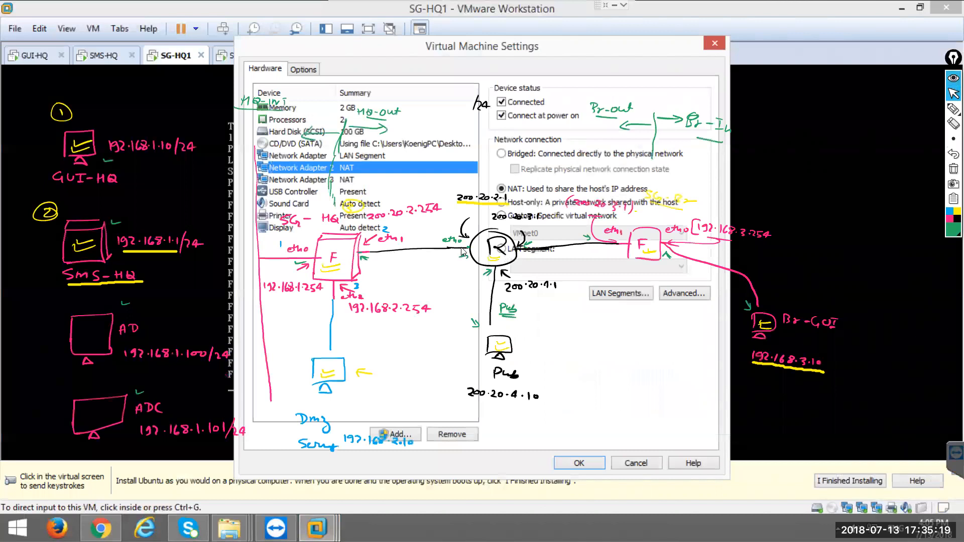
left_click(953, 78)
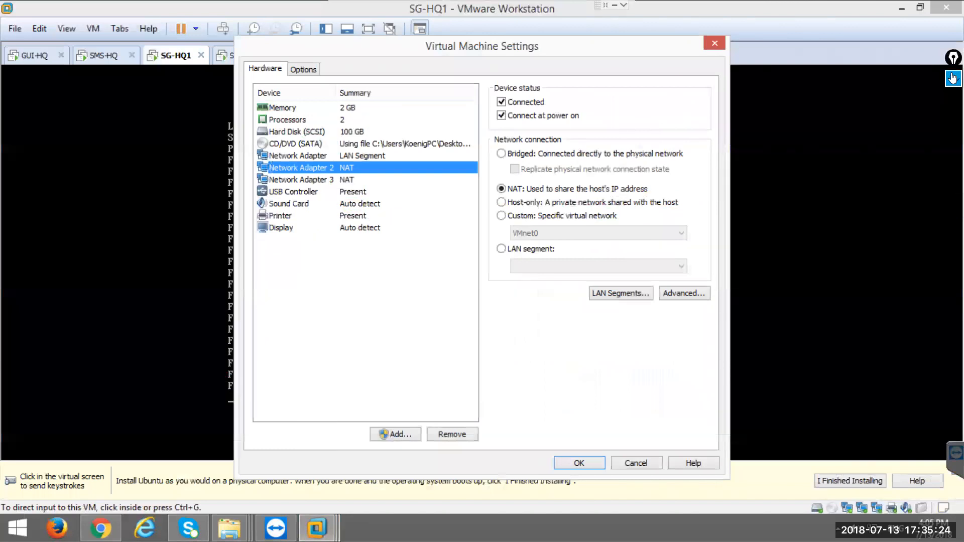
left_click(501, 248)
left_click(520, 265)
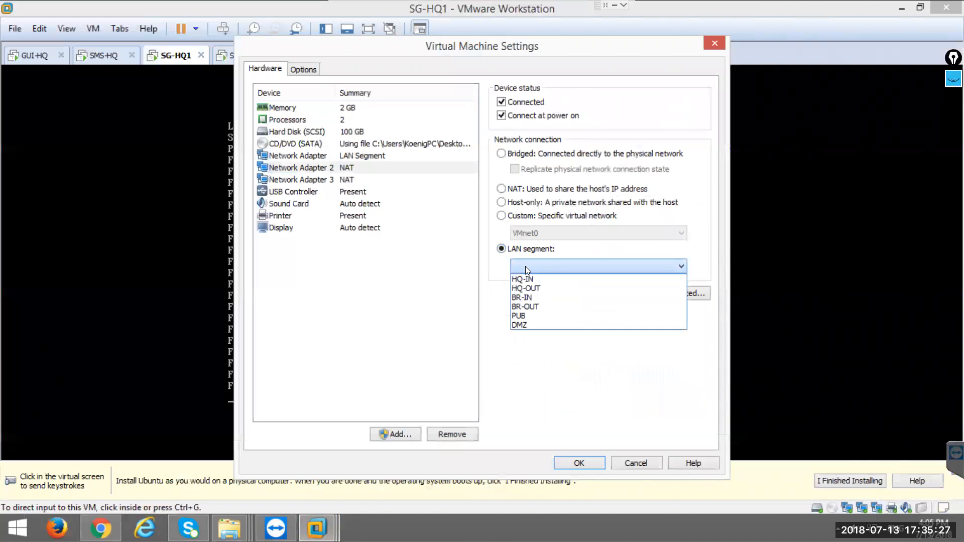
left_click(534, 289)
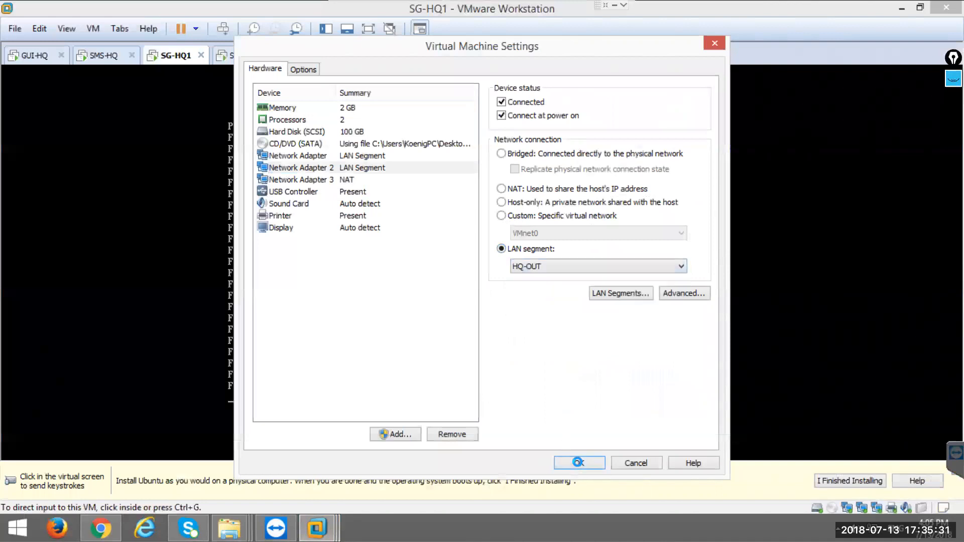
left_click(578, 462)
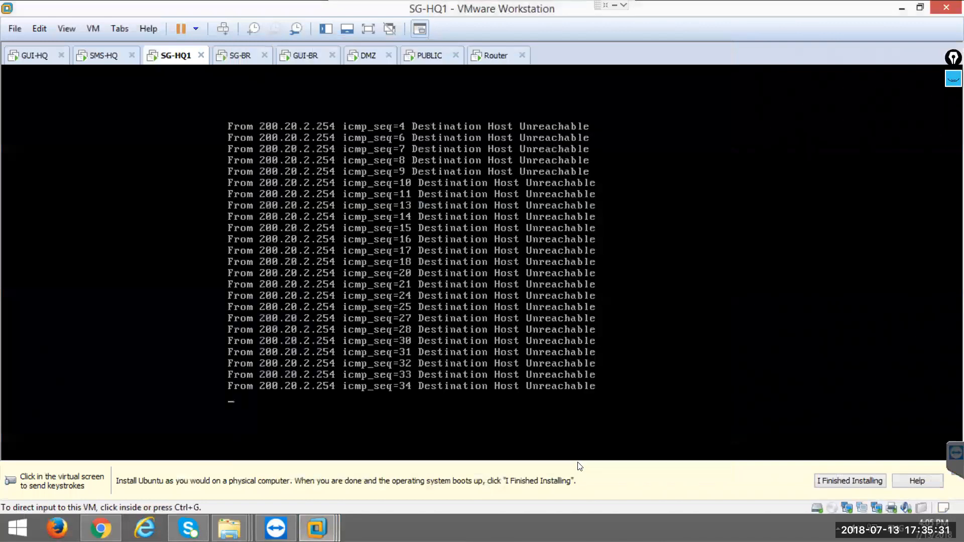
left_click(495, 55)
Connect the Router's first network adapter to the HQ-OUT LAN segment
right_click(495, 55)
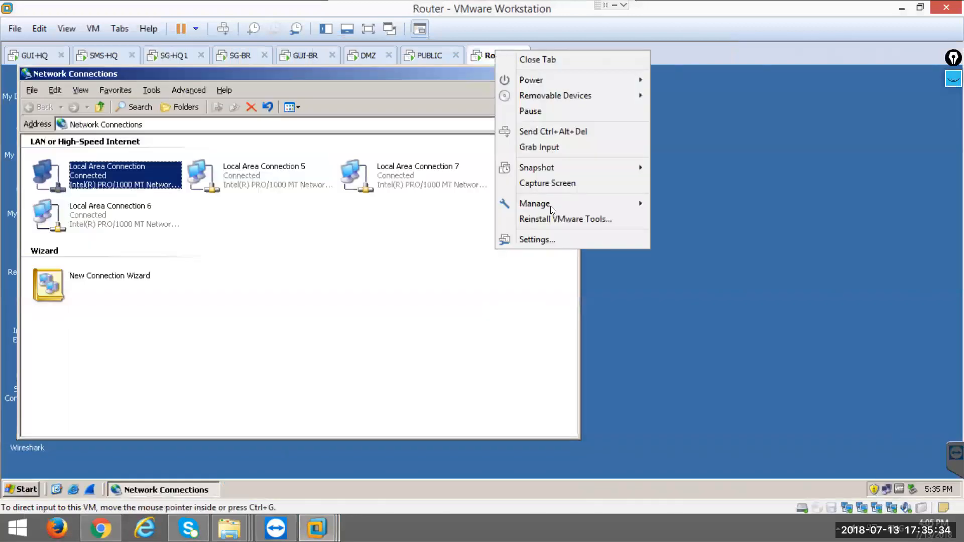
left_click(550, 234)
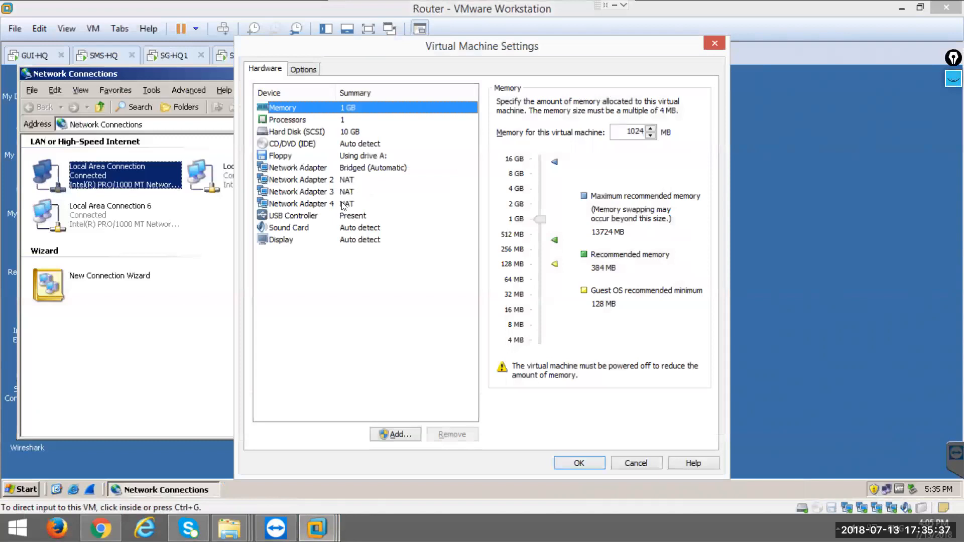
left_click(316, 172)
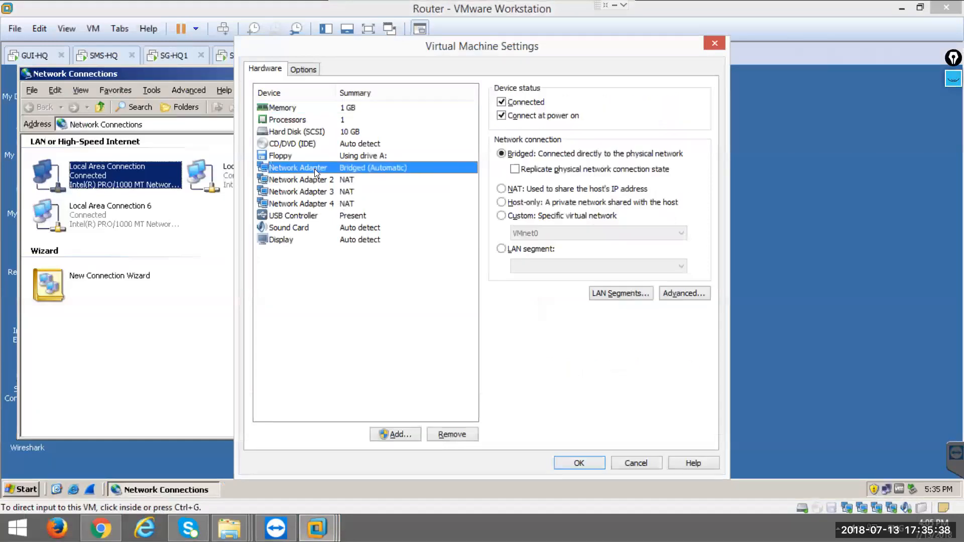
left_click(501, 248)
left_click(533, 267)
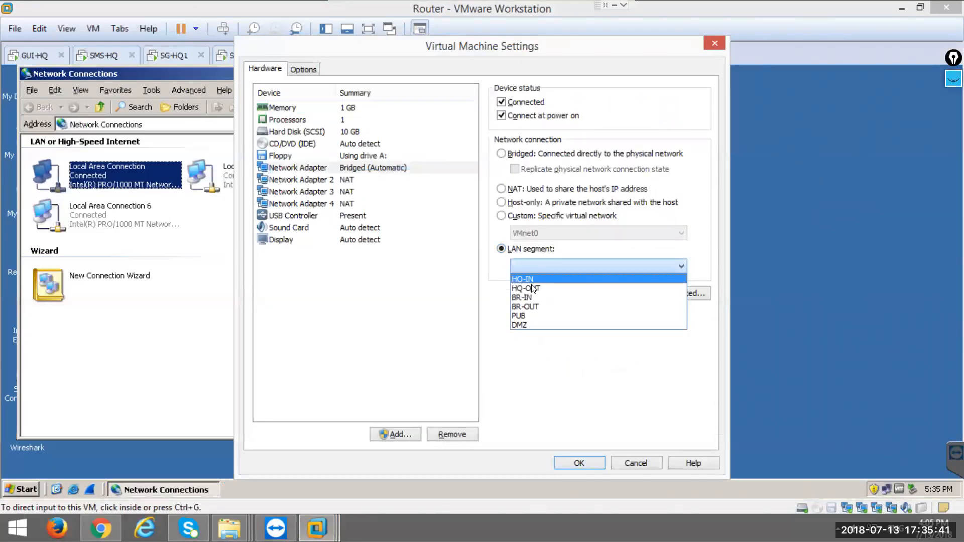
left_click(533, 279)
left_click(589, 460)
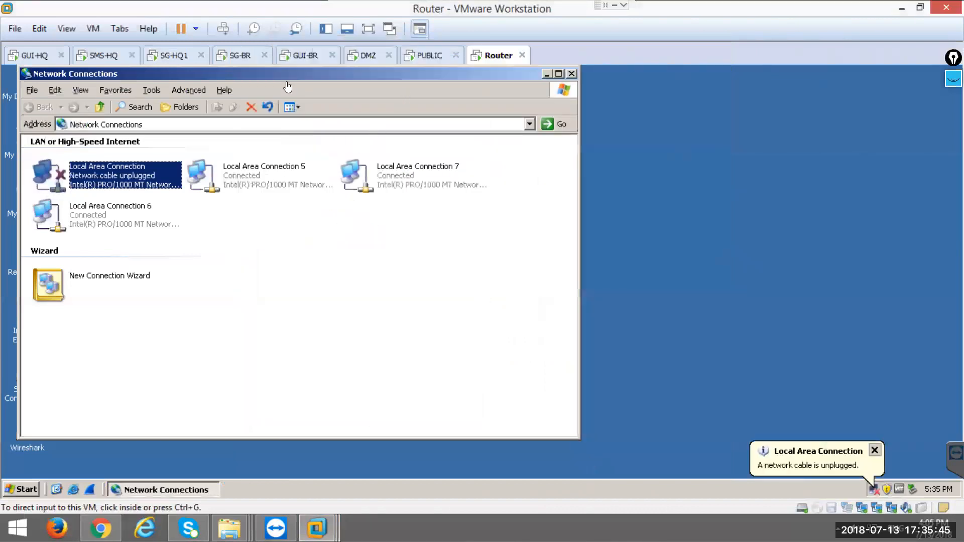
Stop SG-HQ1's ping to 200.20.2.1, now getting replies, and move to SG-BR
left_click(173, 56)
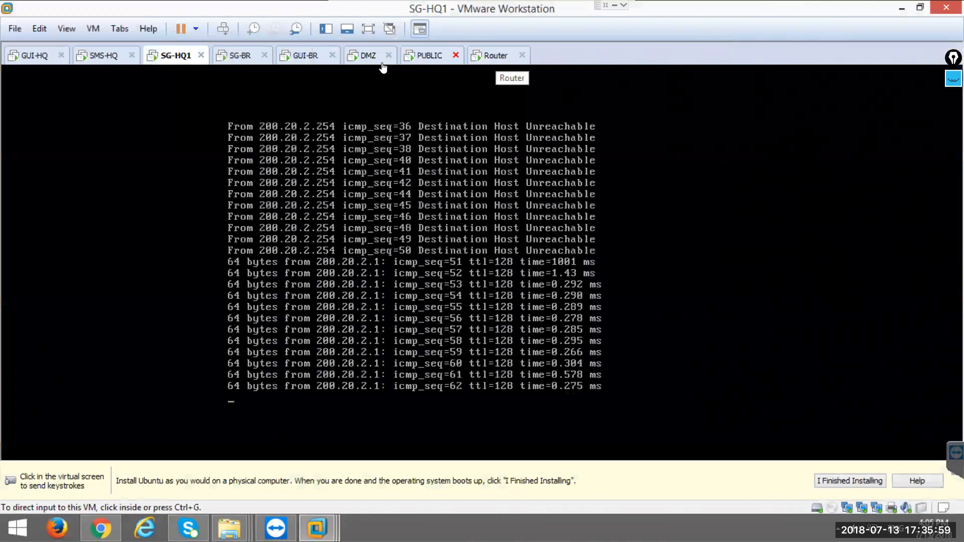
left_click(408, 240)
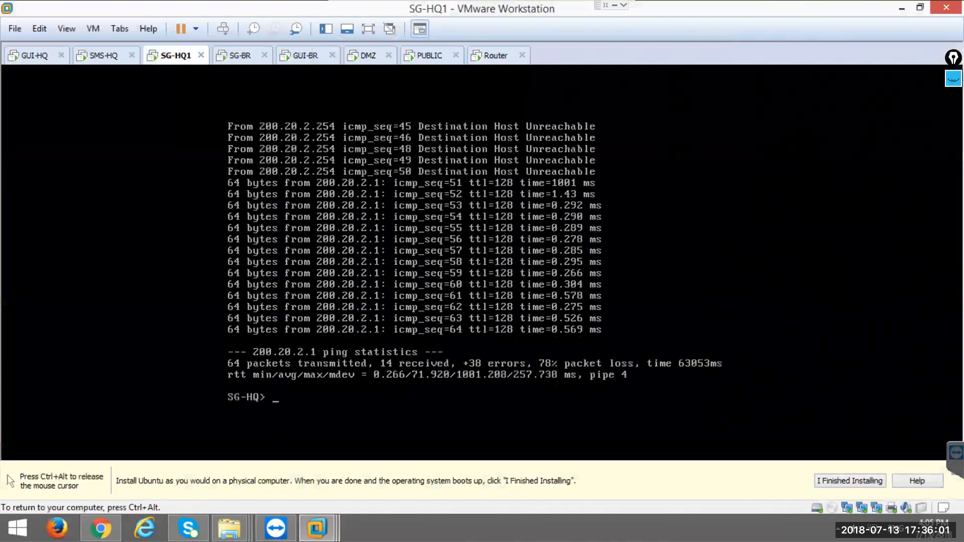
key("ctrl+alt")
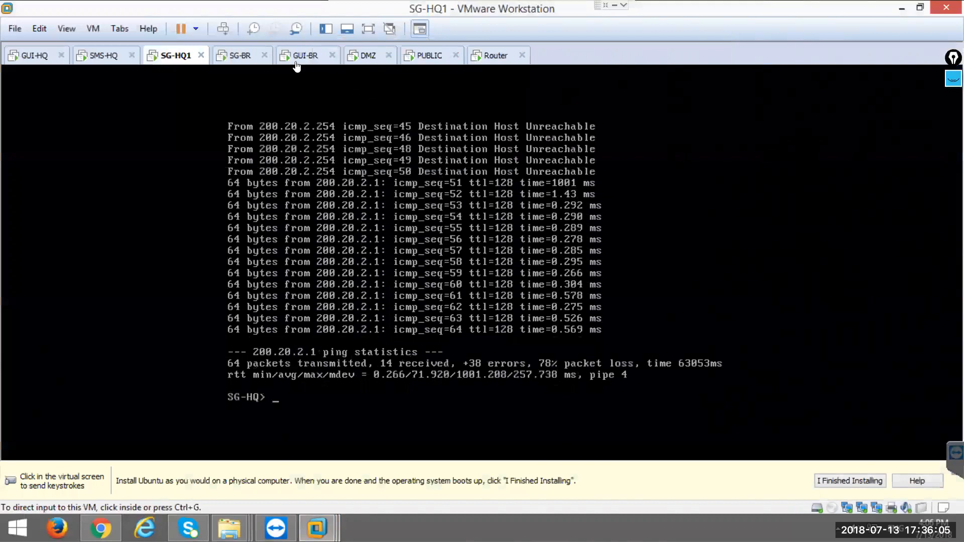
left_click(242, 59)
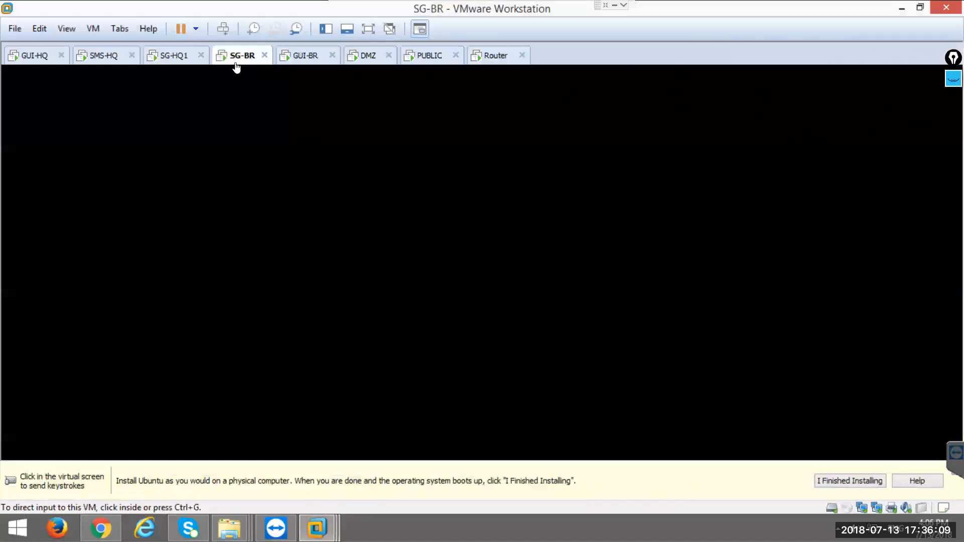
In SG-BR's settings, switch Network Adapter 2 from NAT to LAN segment BR-OUT and save
right_click(238, 59)
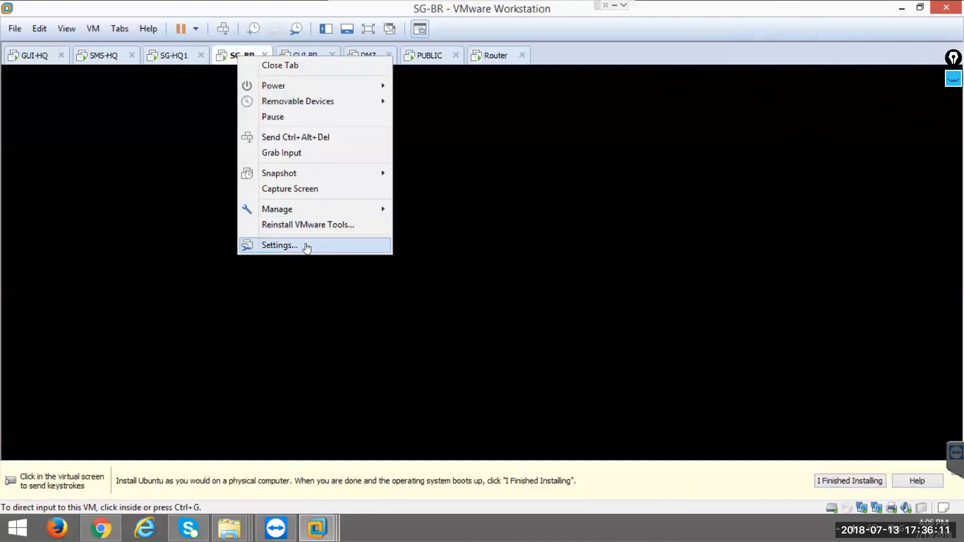
left_click(307, 245)
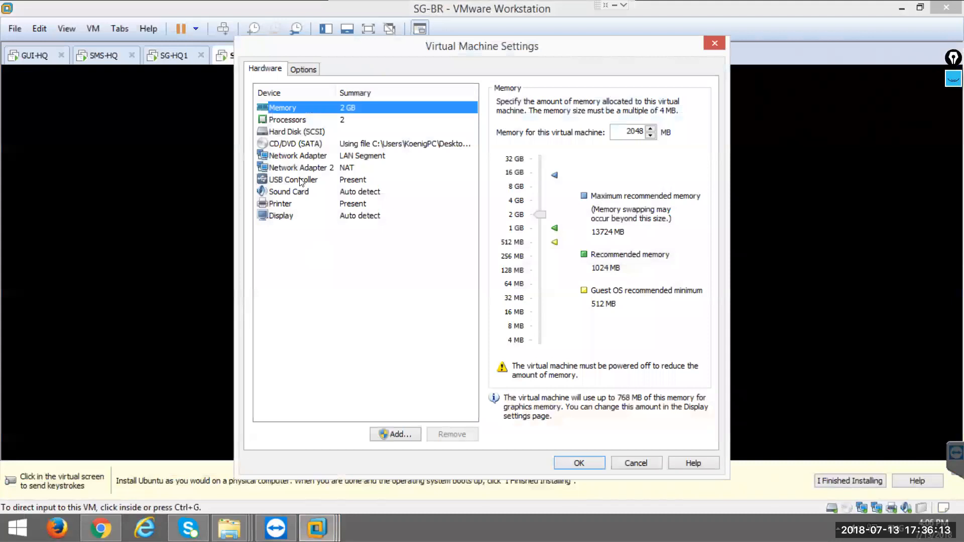
left_click(298, 158)
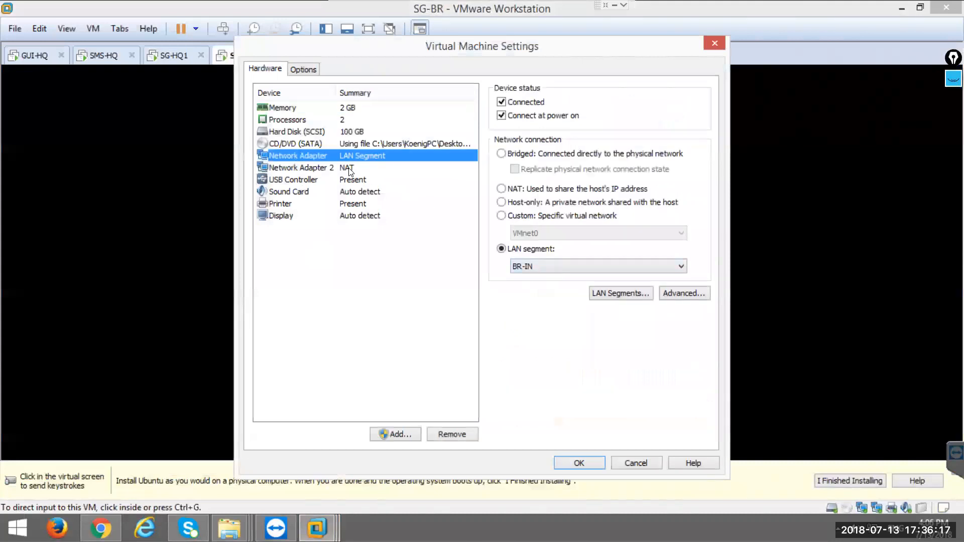
left_click(350, 168)
left_click(508, 251)
left_click(529, 264)
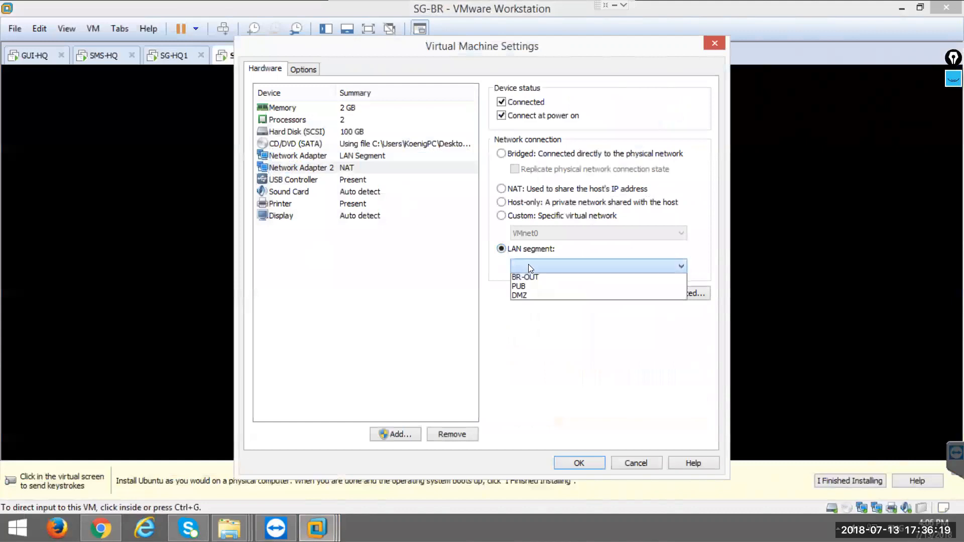
left_click(539, 310)
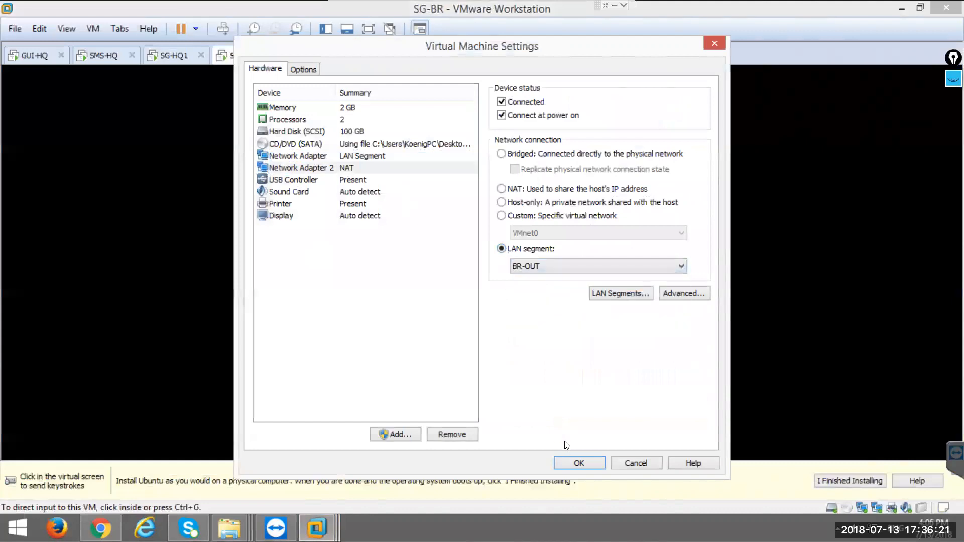
left_click(571, 461)
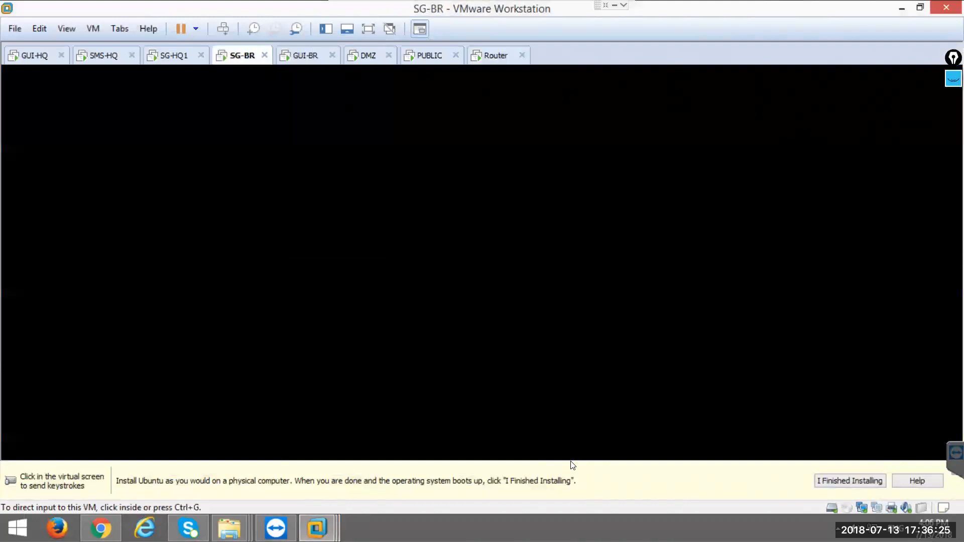
Log in to SG-BR as admin and ping 200.20.3.1, which returns Destination Host Unreachable
left_click(396, 237)
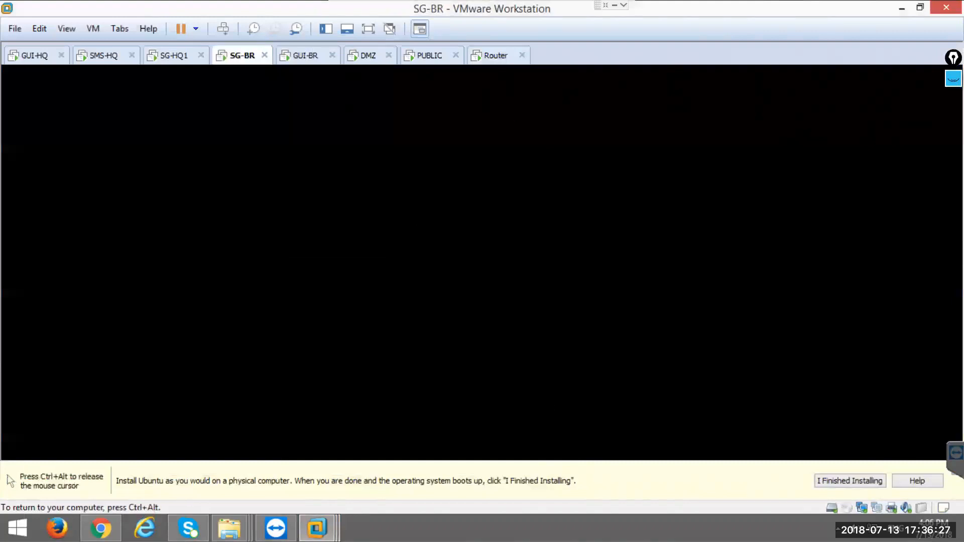
type("admin")
key("Return")
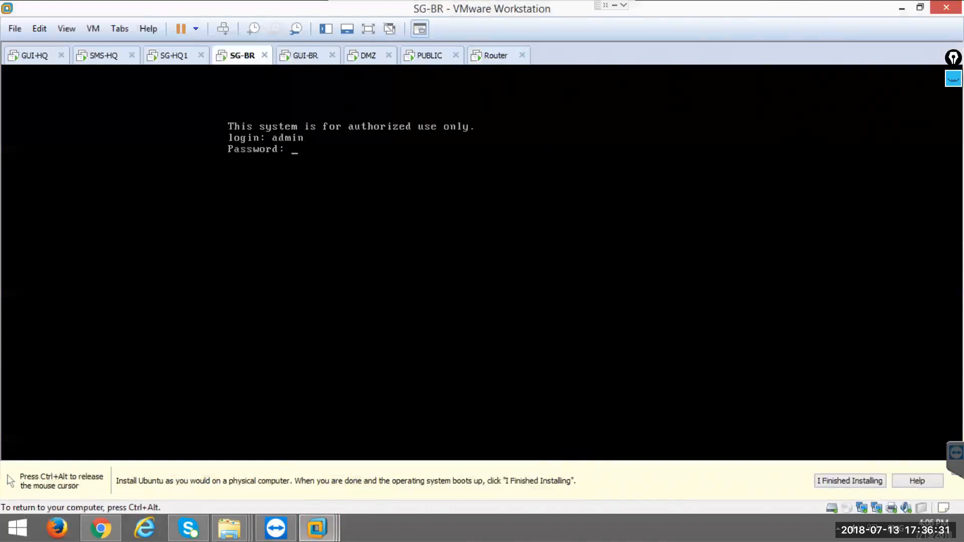
key("Return")
type("ping 2")
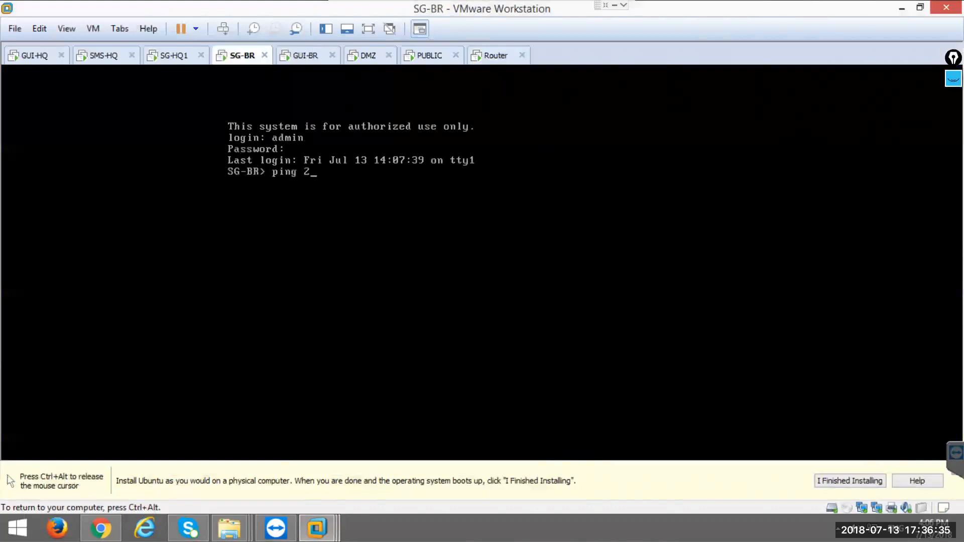
type("00.20.3.1")
key("Return")
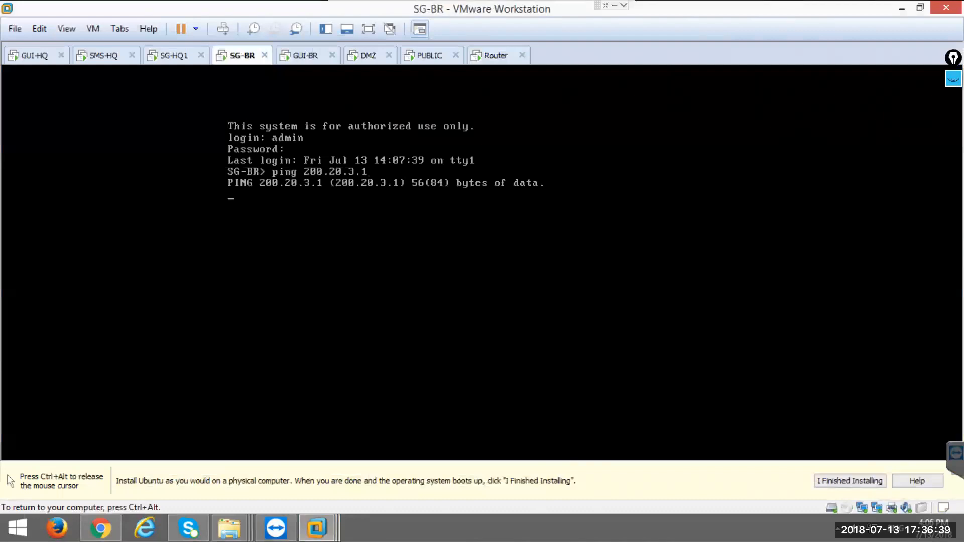
key("ctrl+alt")
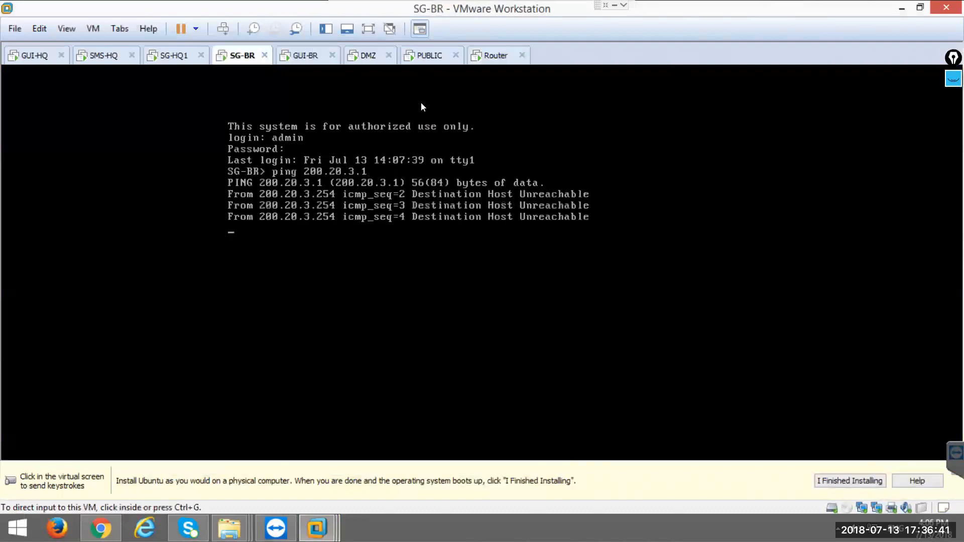
left_click(500, 56)
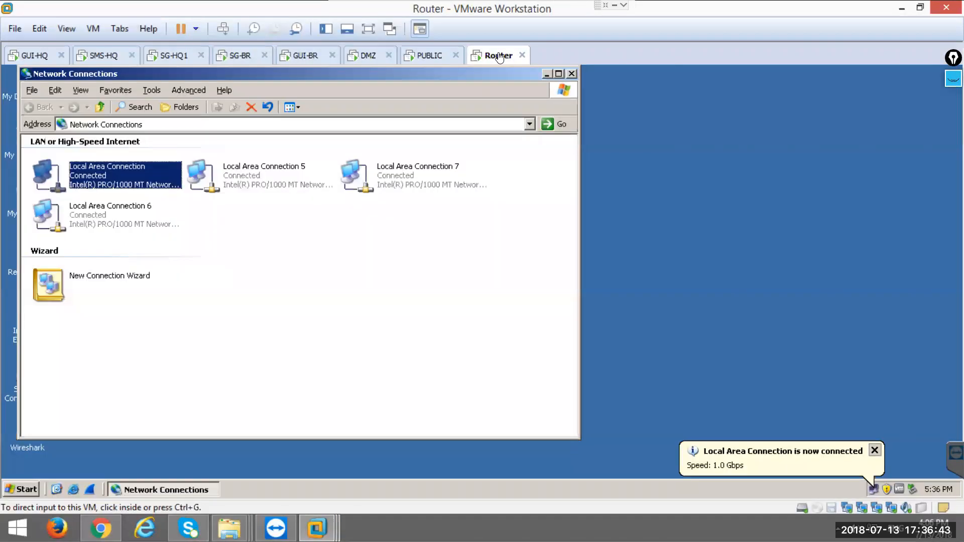
Open Local Area Connection 5's TCP/IP properties, enabling its notification-area icon
right_click(254, 174)
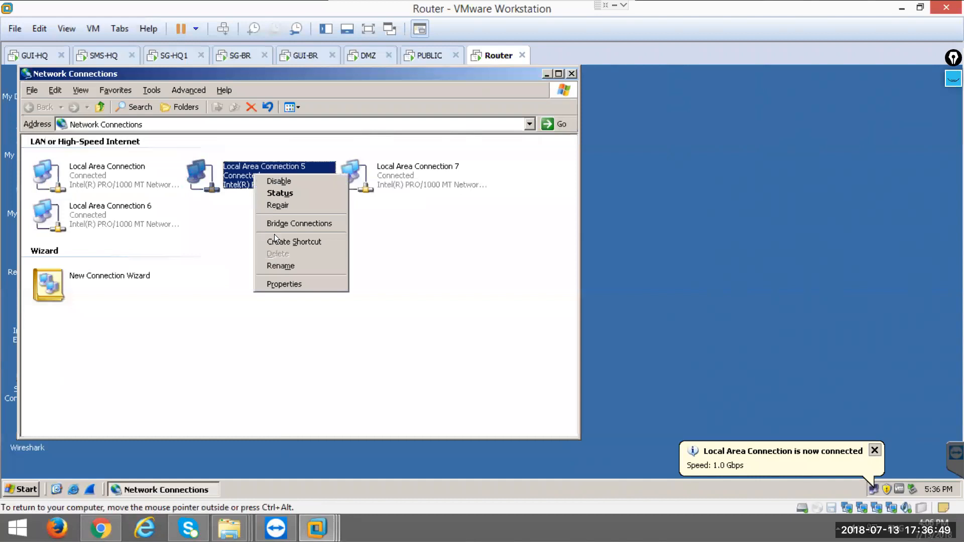
left_click(279, 282)
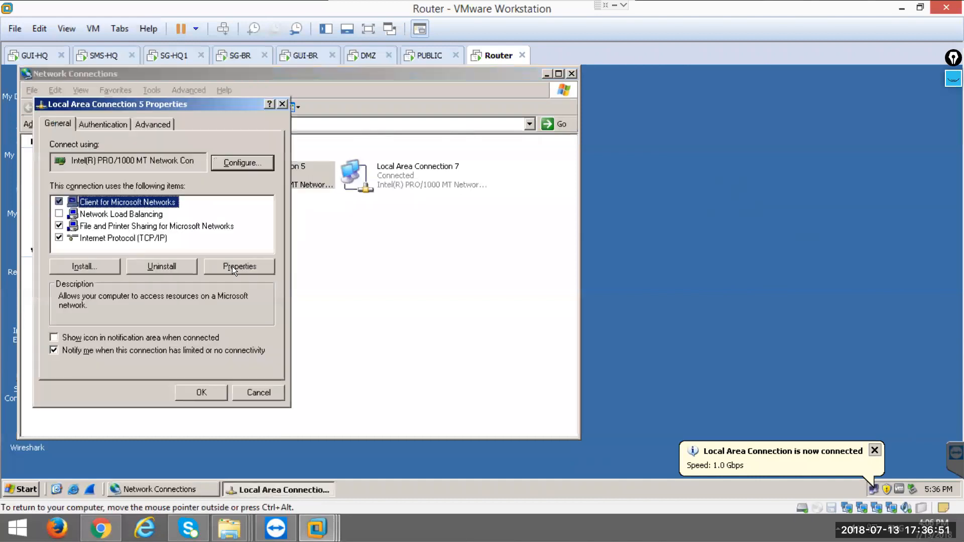
left_click(148, 239)
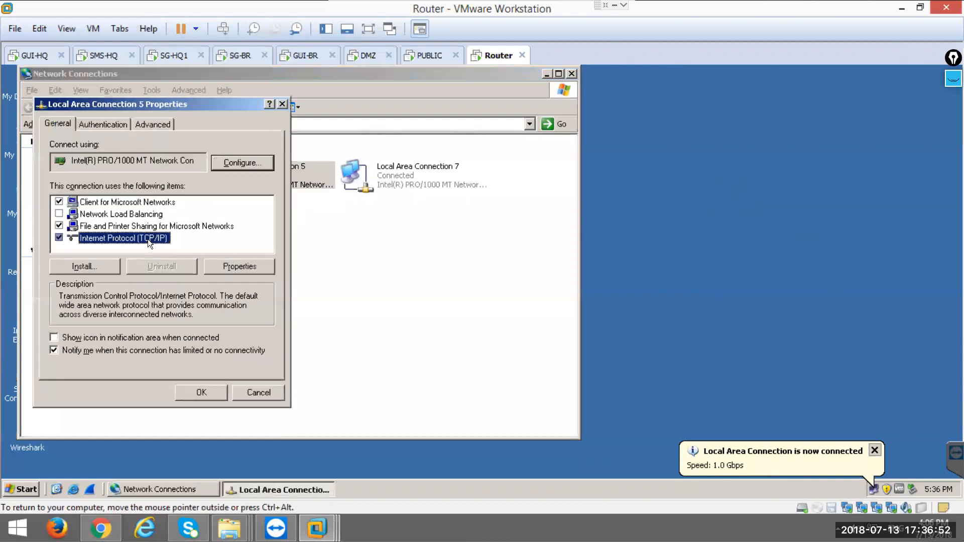
left_click(95, 339)
left_click(242, 267)
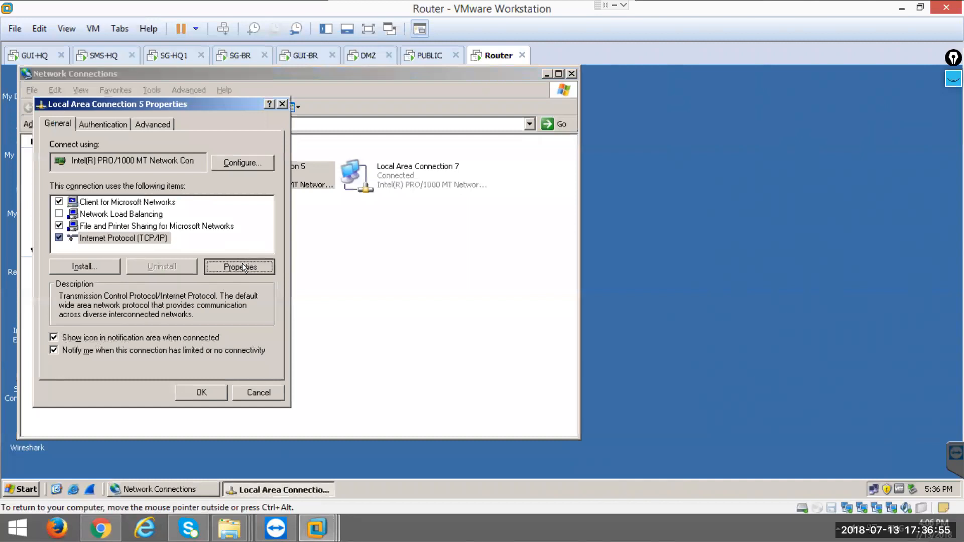
Assign static IP 200.20.3.1 with mask 255.255.255.0, confirming past the duplicate-address warning
left_click(171, 249)
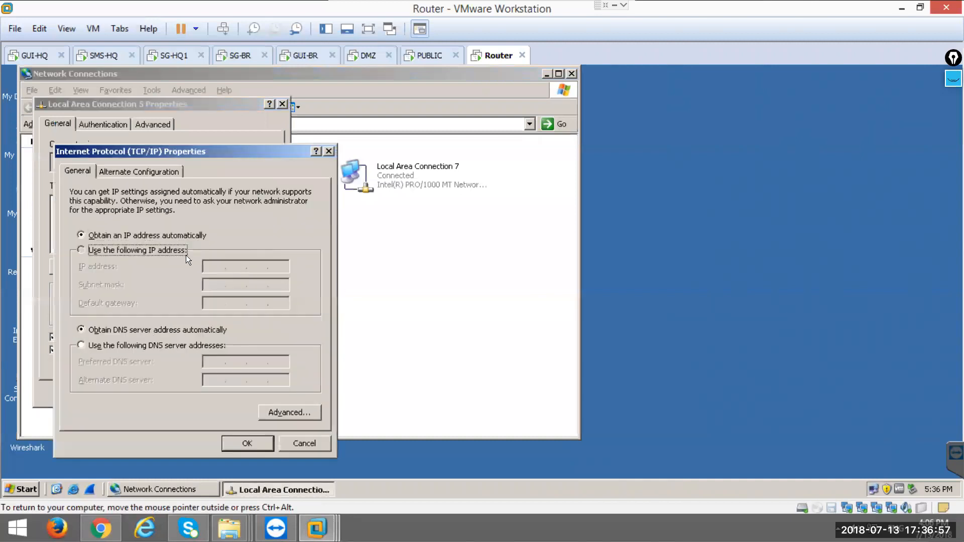
left_click(206, 266)
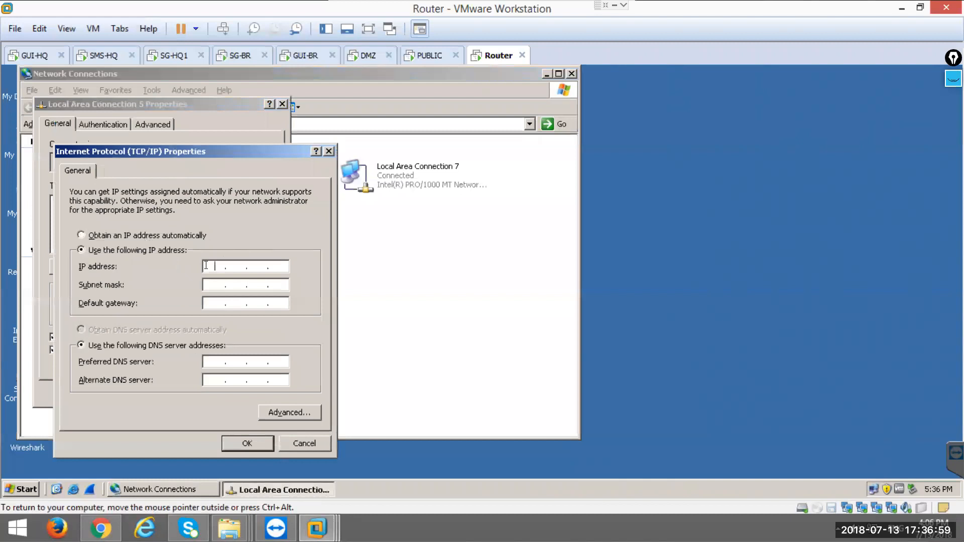
type("200 . 20 . 3 . 1")
key("Tab")
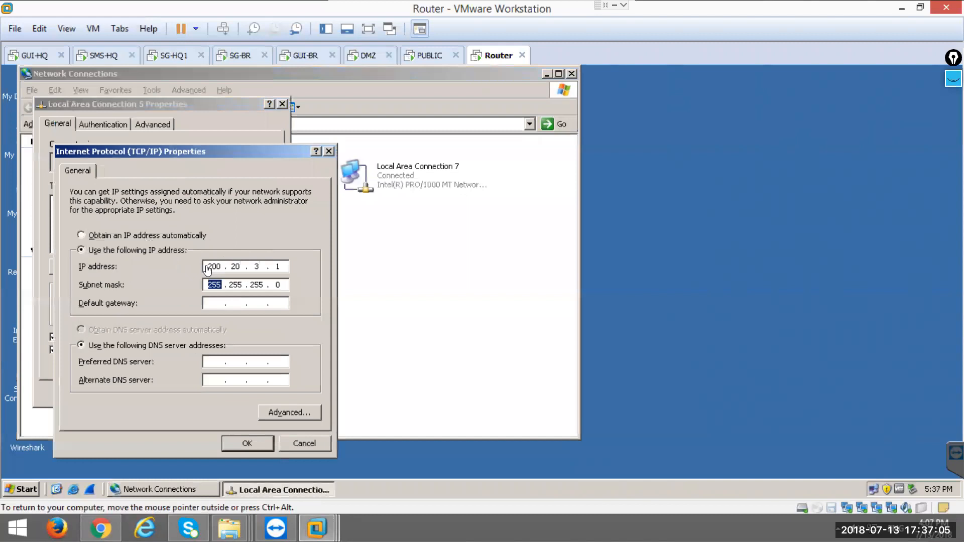
left_click(257, 441)
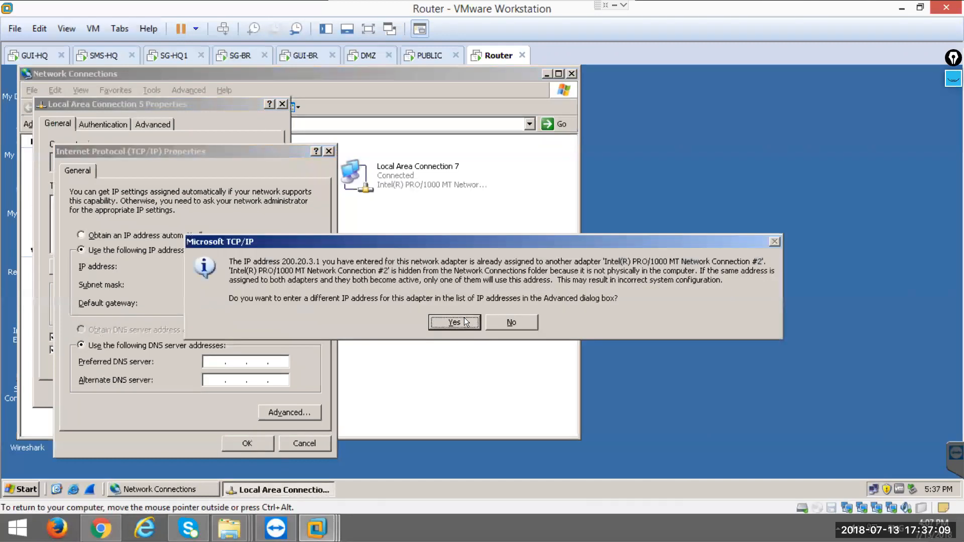
left_click(463, 321)
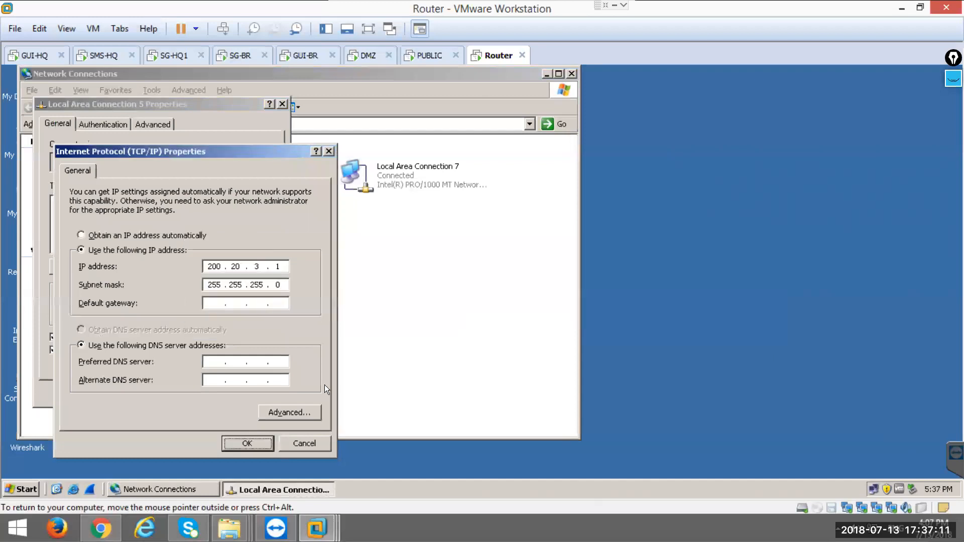
left_click(242, 447)
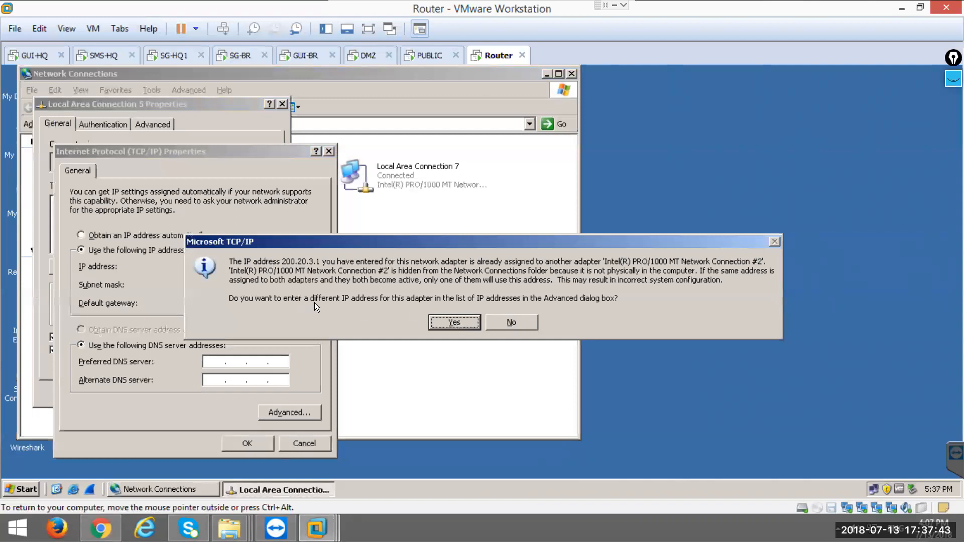
Keep 200.20.3.1 past the duplicate-address warning, close the connection properties, and check SG-BR's ping
left_click(521, 321)
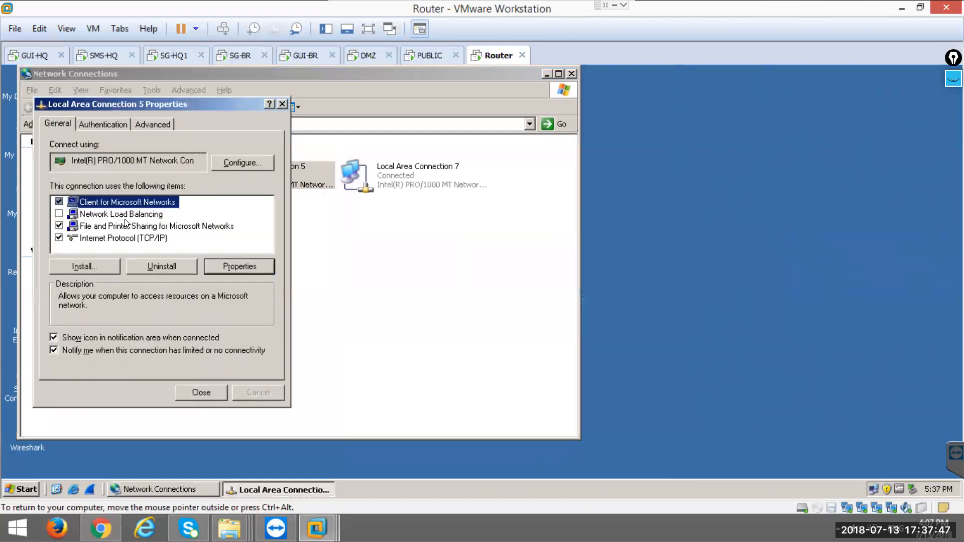
left_click(198, 394)
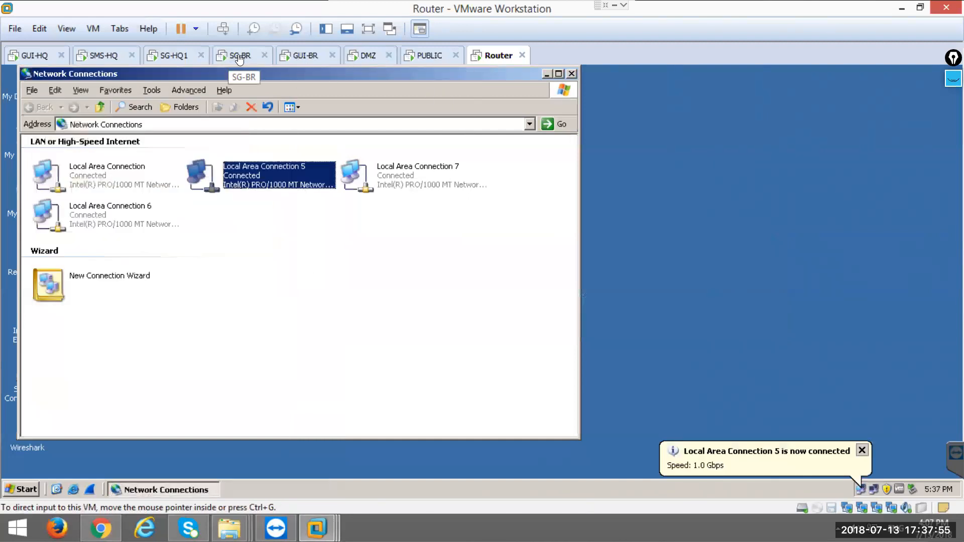
left_click(239, 56)
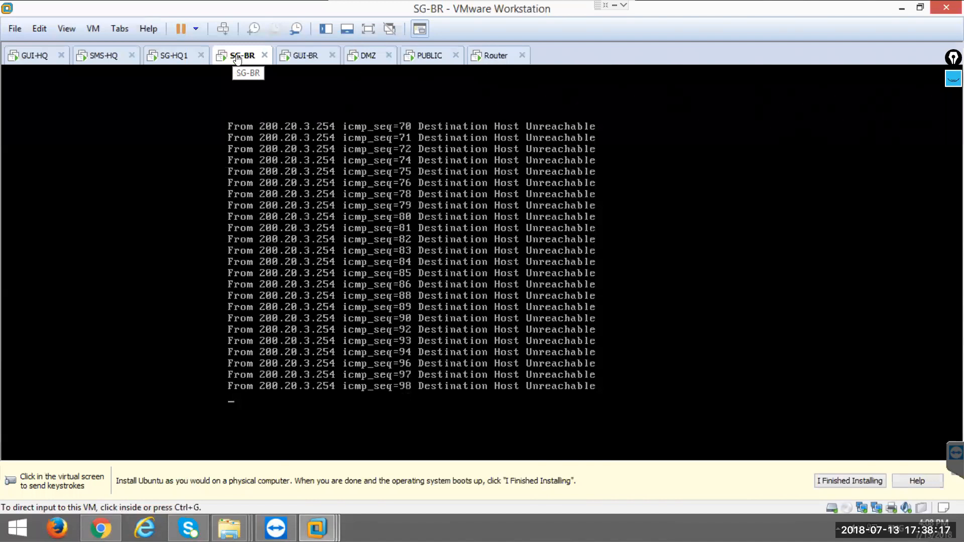
Disable and then re-enable the Router's Local Area Connection 5
right_click(238, 59)
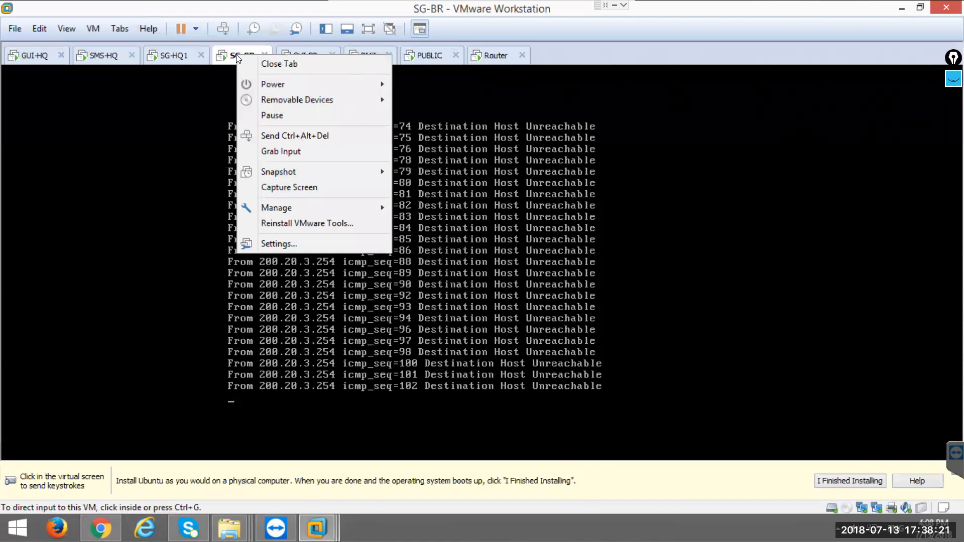
left_click(177, 133)
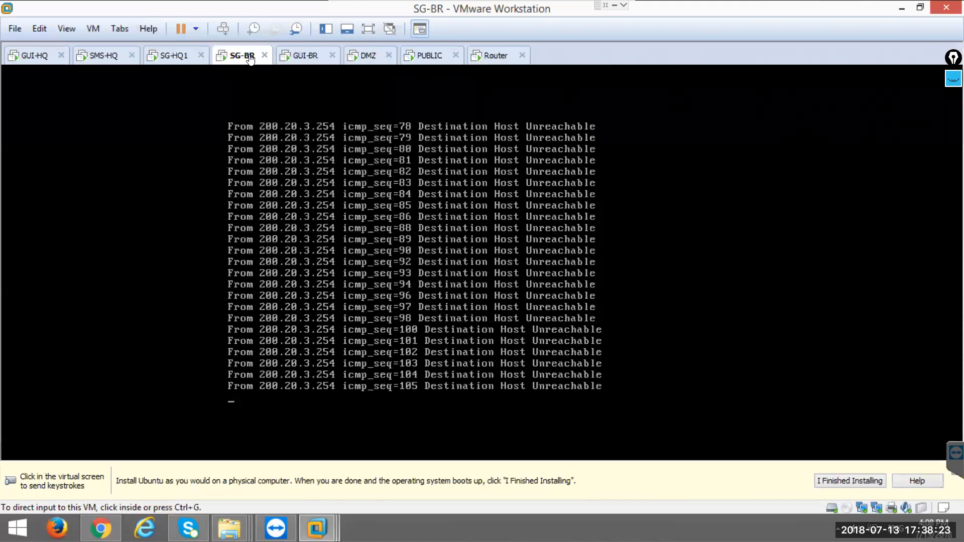
left_click(495, 55)
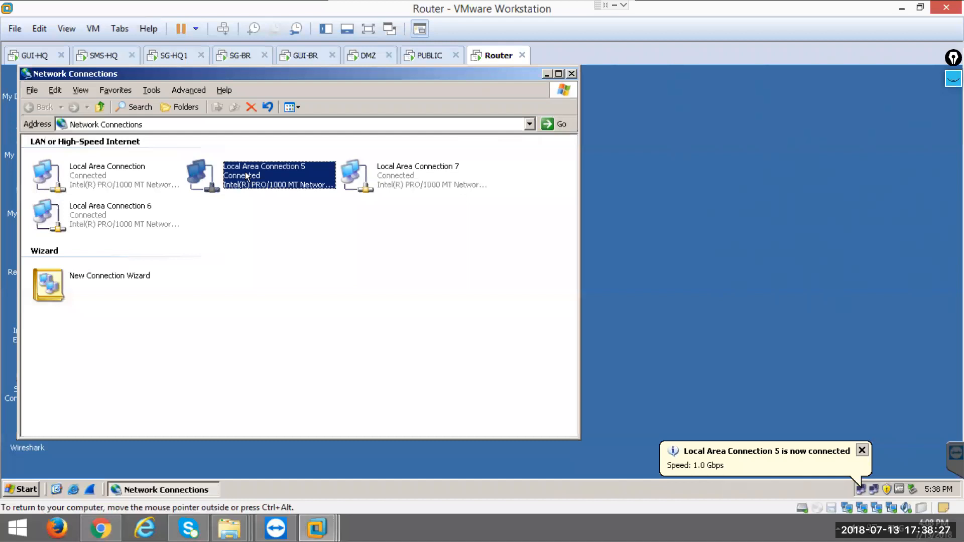
right_click(246, 174)
left_click(261, 179)
right_click(231, 175)
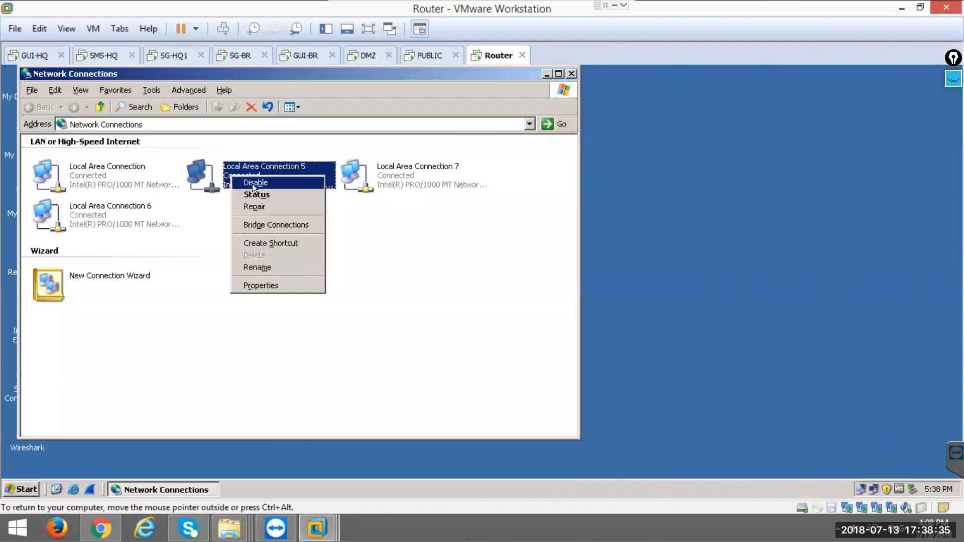
left_click(252, 184)
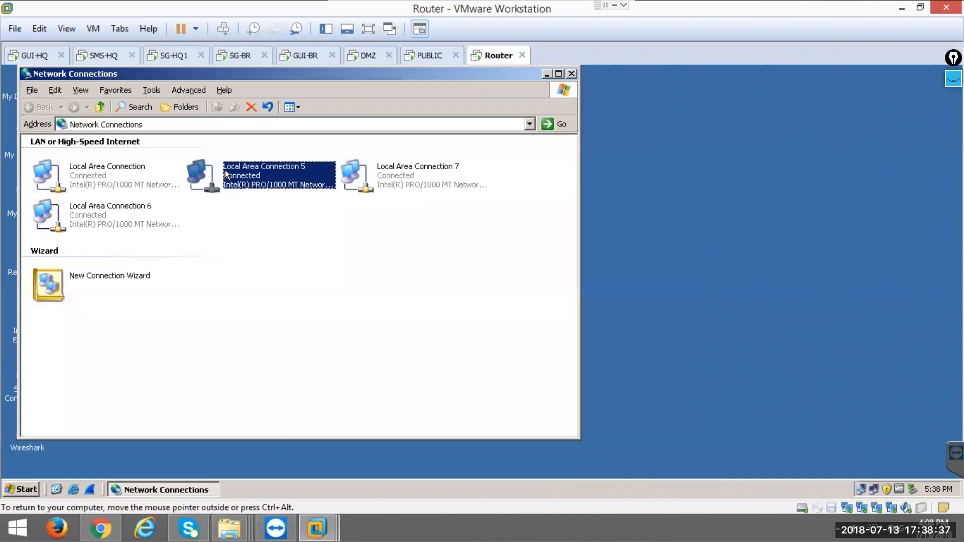
right_click(238, 179)
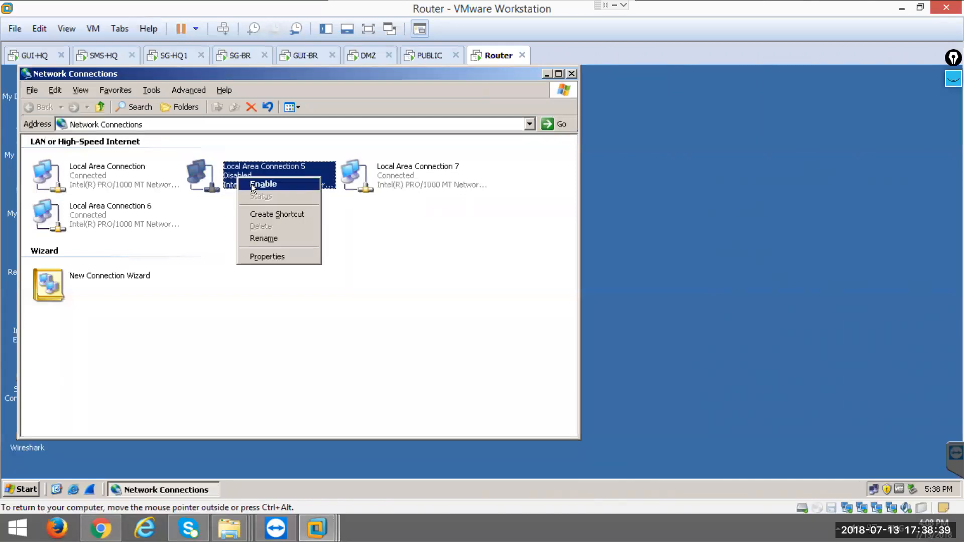
left_click(251, 184)
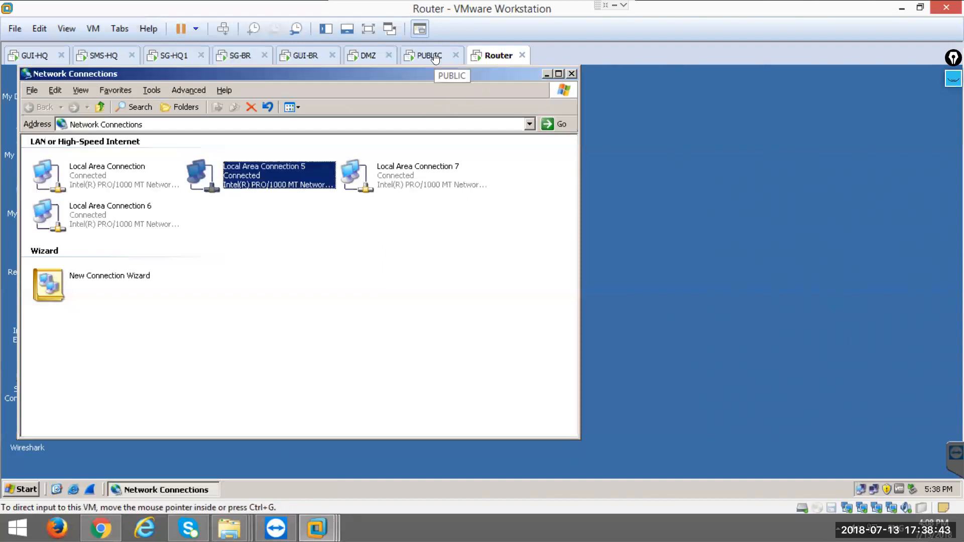
Recheck SG-BR's ping, still Destination Host Unreachable, and return to the Router's Network Connections
left_click(248, 57)
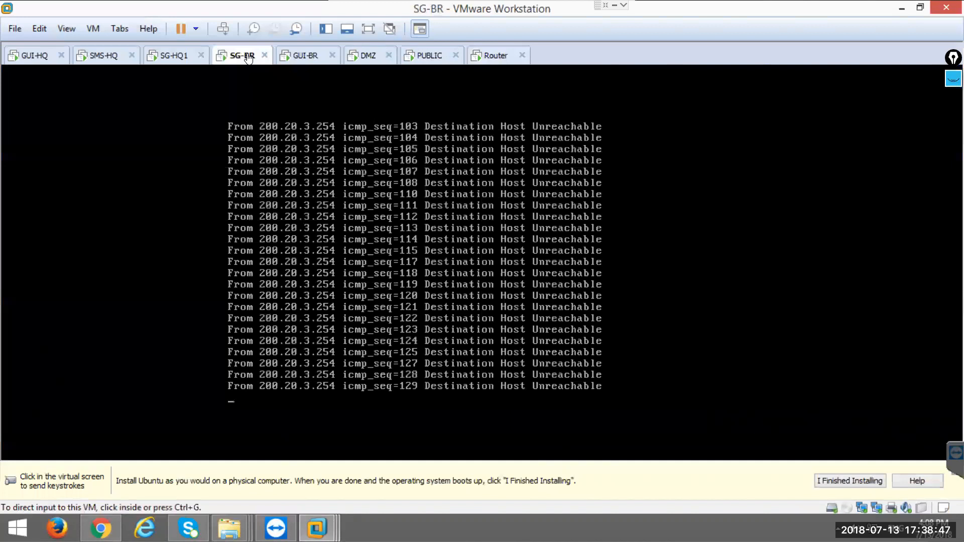
left_click(464, 329)
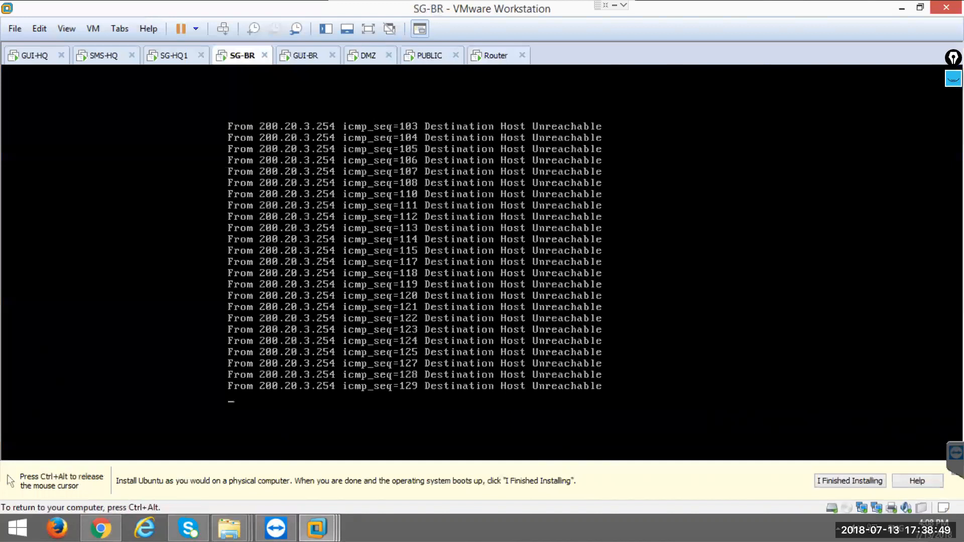
key("ctrl+alt")
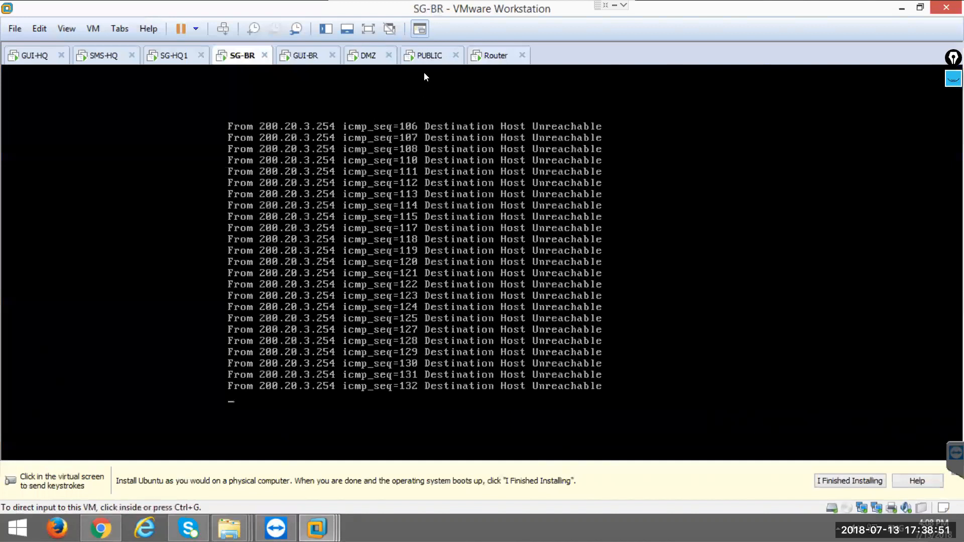
left_click(505, 56)
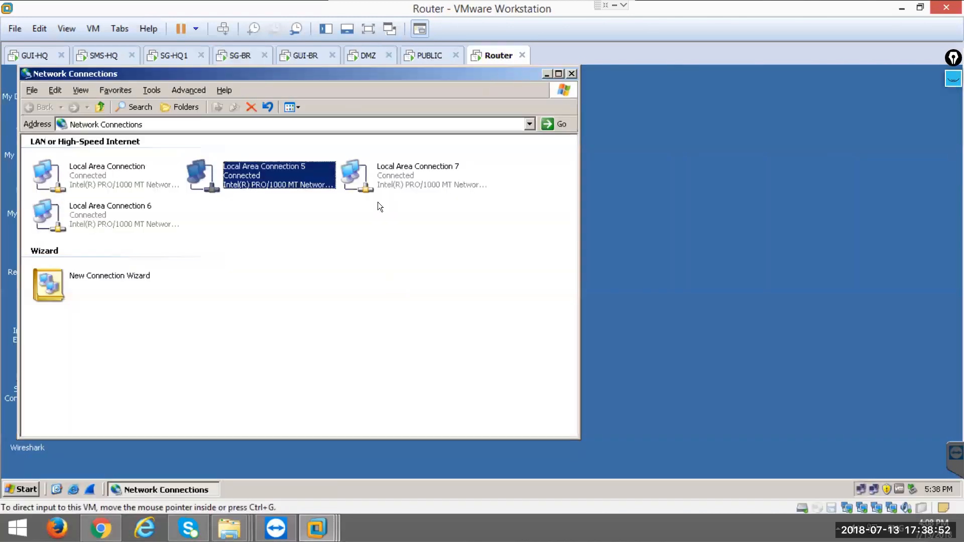
right_click(258, 178)
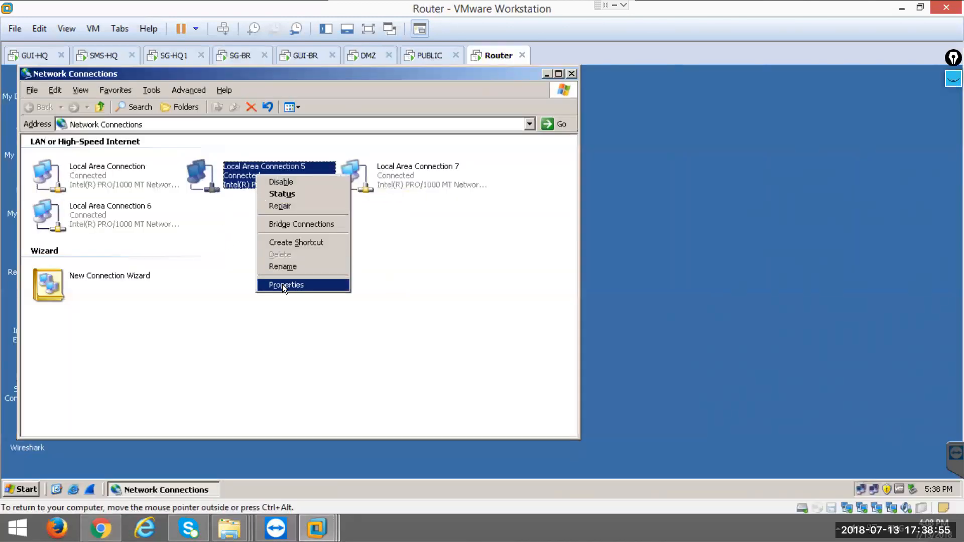
left_click(435, 273)
right_click(503, 57)
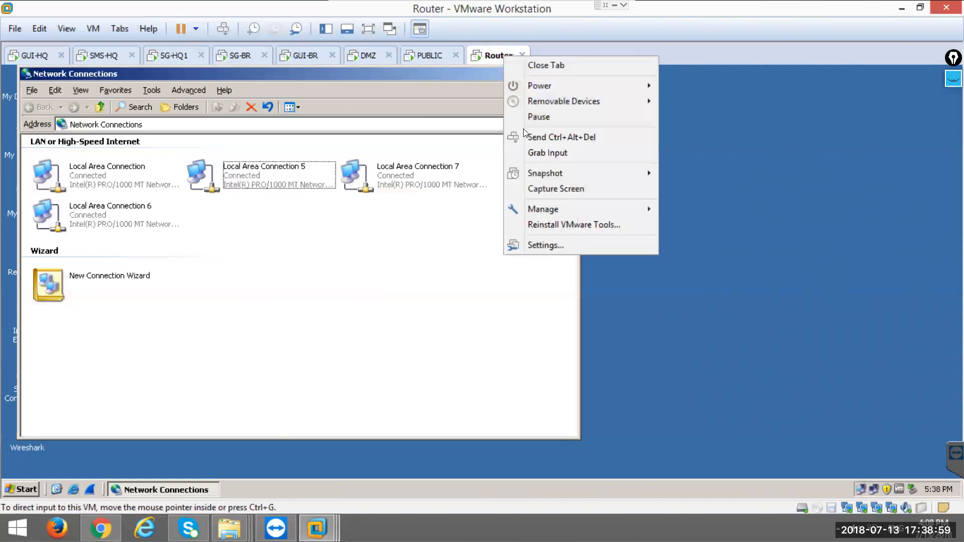
Attach the Router's Network Adapter 2 to the BR-OUT LAN segment
left_click(547, 246)
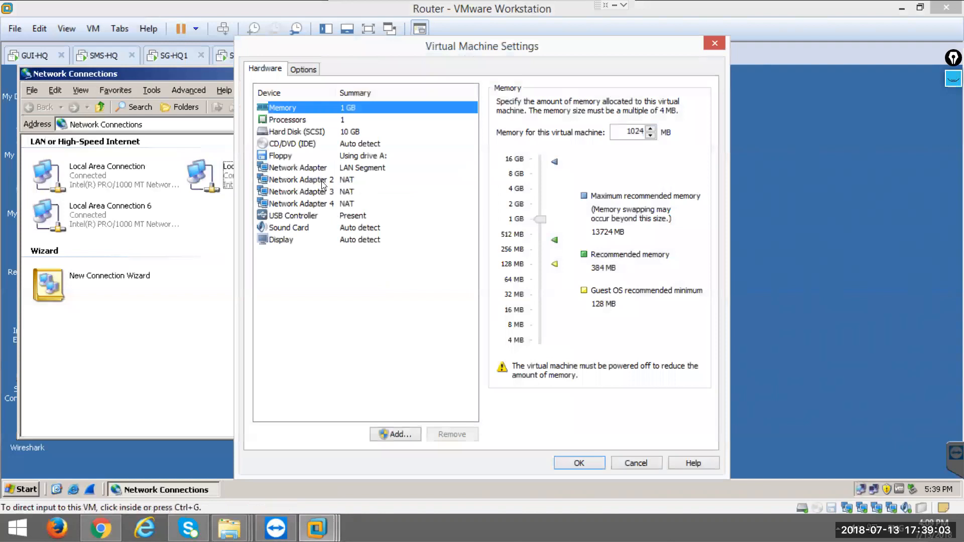
left_click(323, 180)
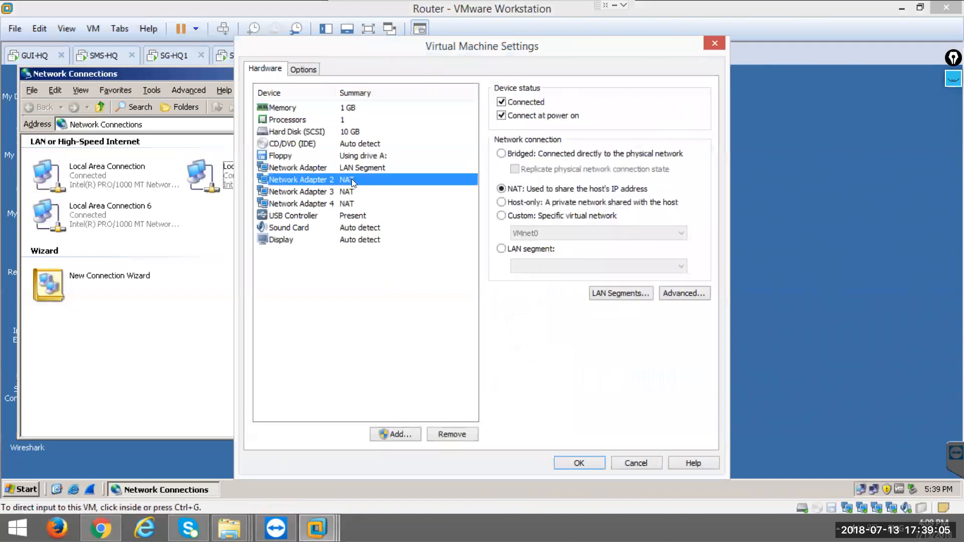
left_click(500, 249)
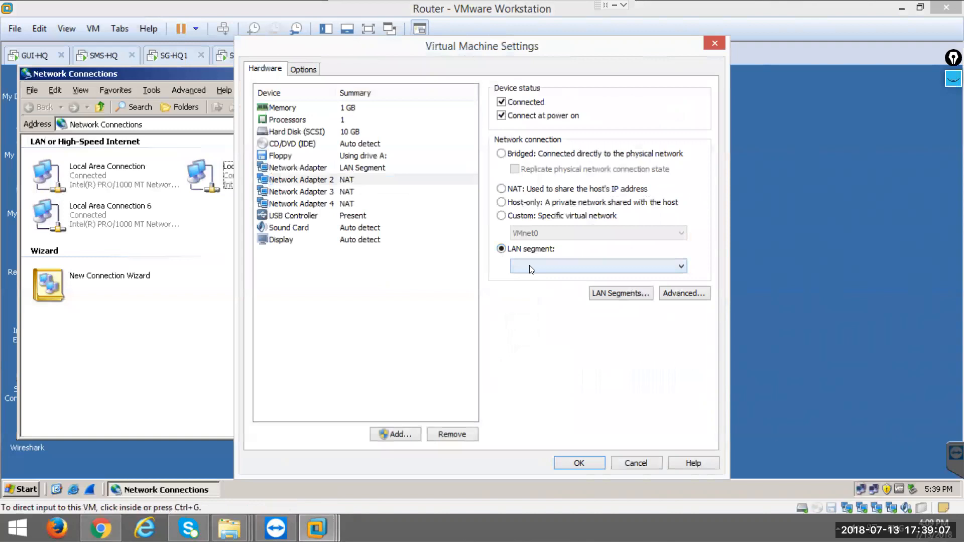
left_click(529, 266)
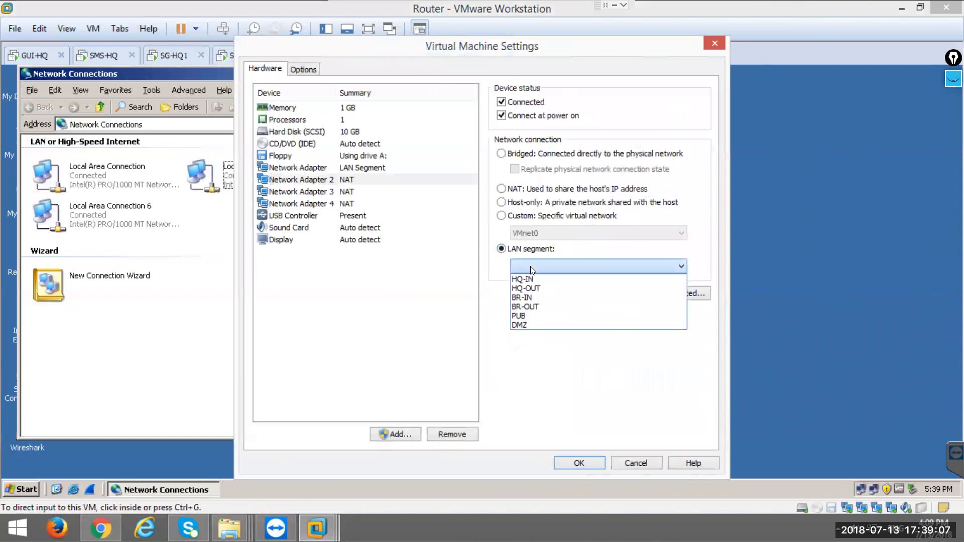
left_click(541, 305)
left_click(597, 463)
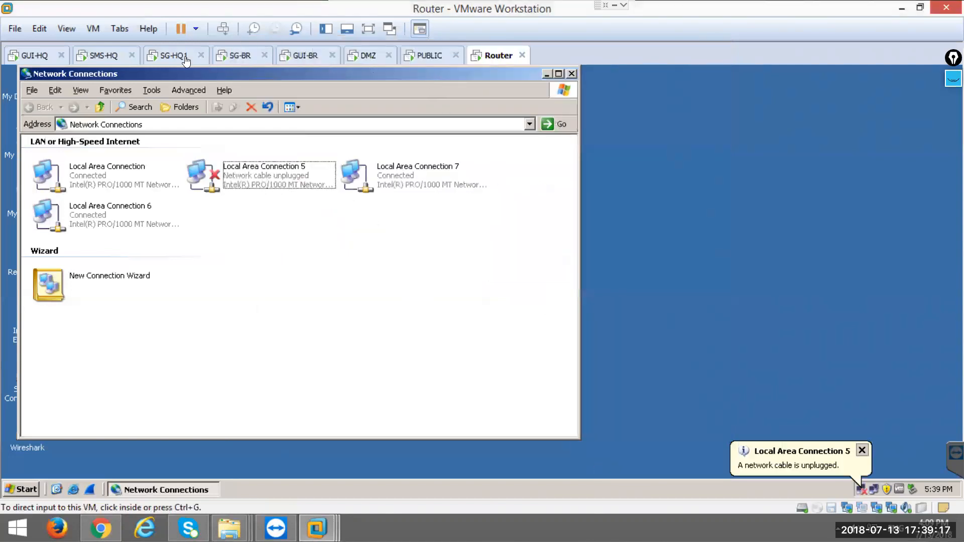
Confirm SG-BR's pings to 200.20.3.1 now succeed, then select the Router's Local Area Connection 7
left_click(241, 56)
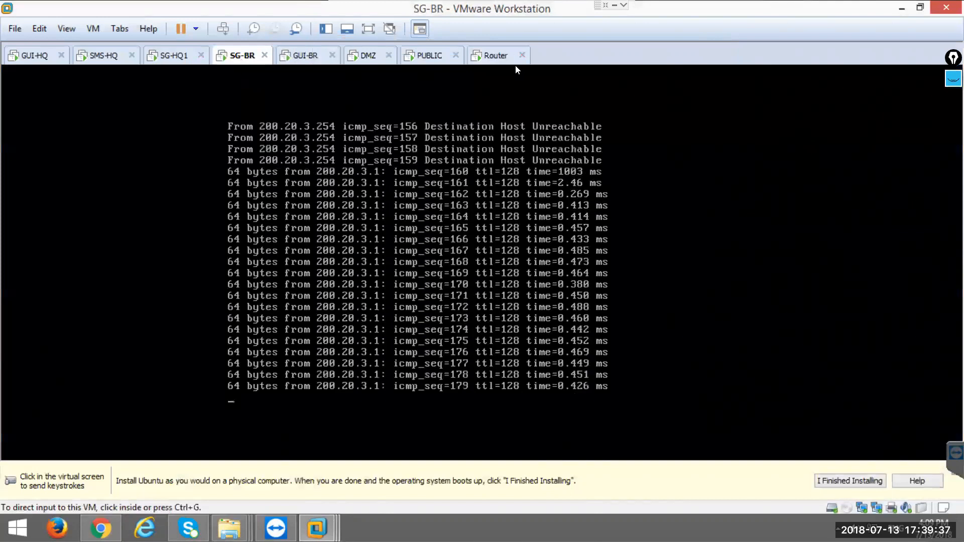
left_click(504, 58)
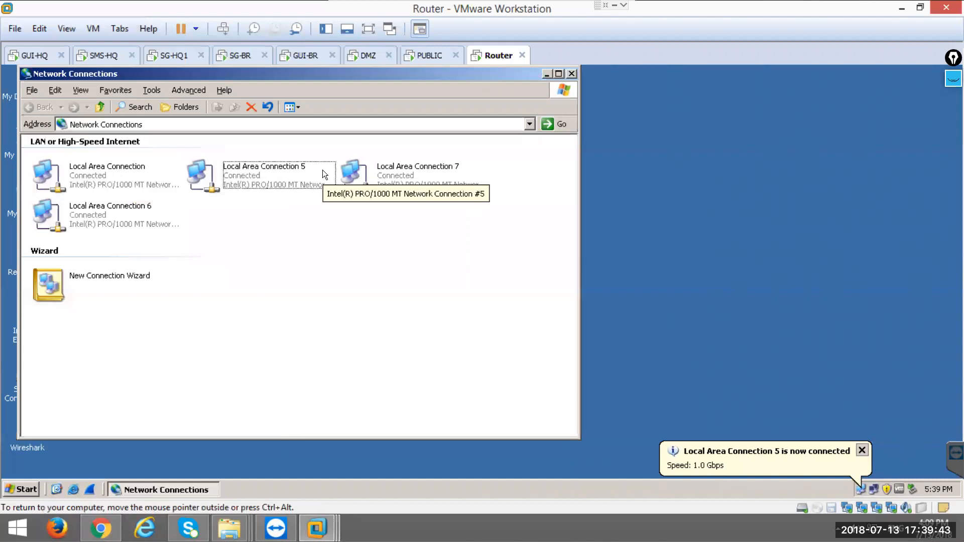
left_click(424, 179)
Give Local Area Connection 7 static IP 200.20.4.10, mask 255.255.255.0, acknowledging the address-conflict warning
right_click(424, 180)
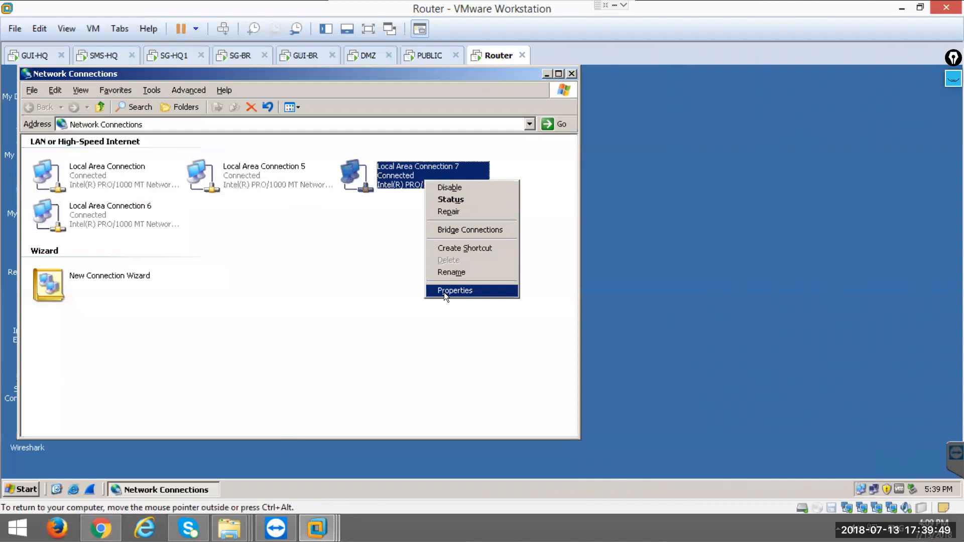
left_click(444, 291)
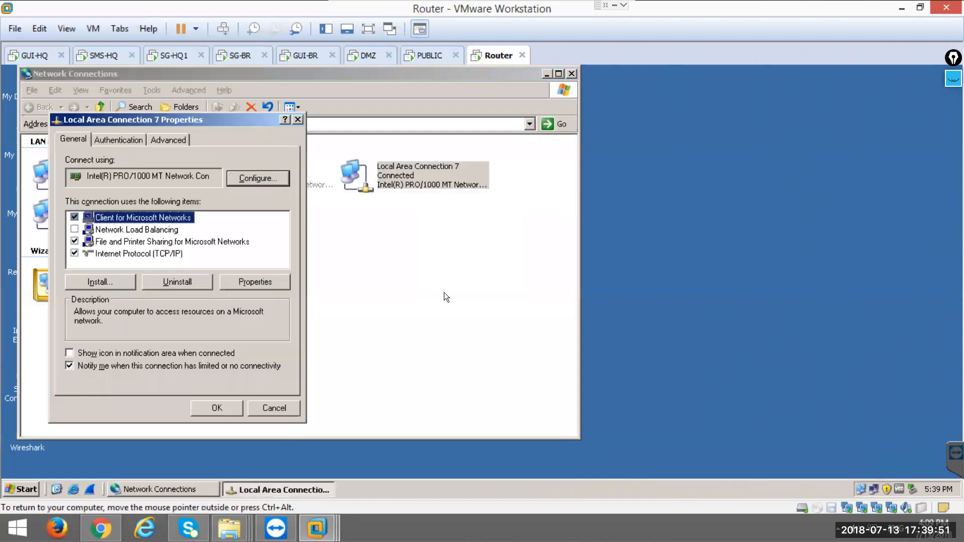
left_click(166, 254)
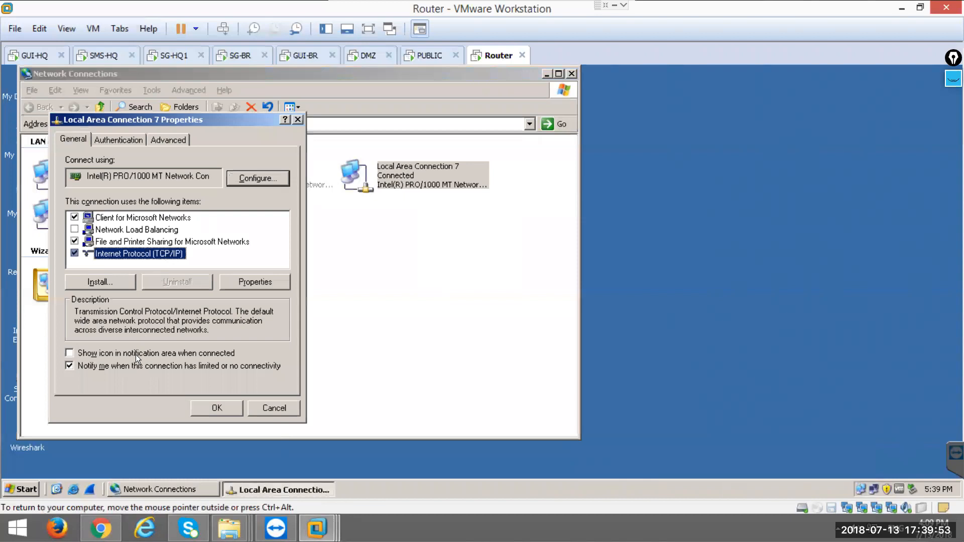
left_click(136, 354)
left_click(261, 280)
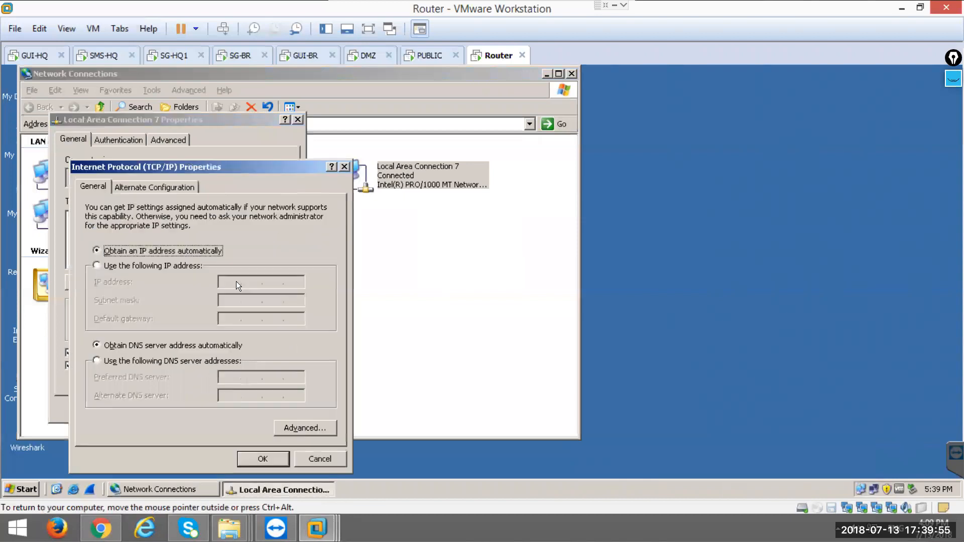
left_click(159, 264)
left_click(226, 281)
type("200 . 20 . ")
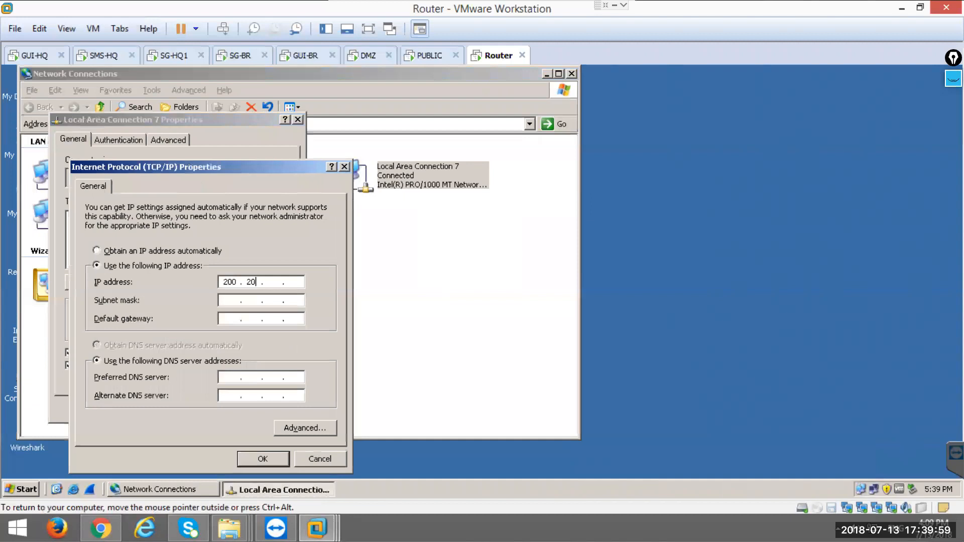
type("4 . 10")
key("Tab")
key("Tab")
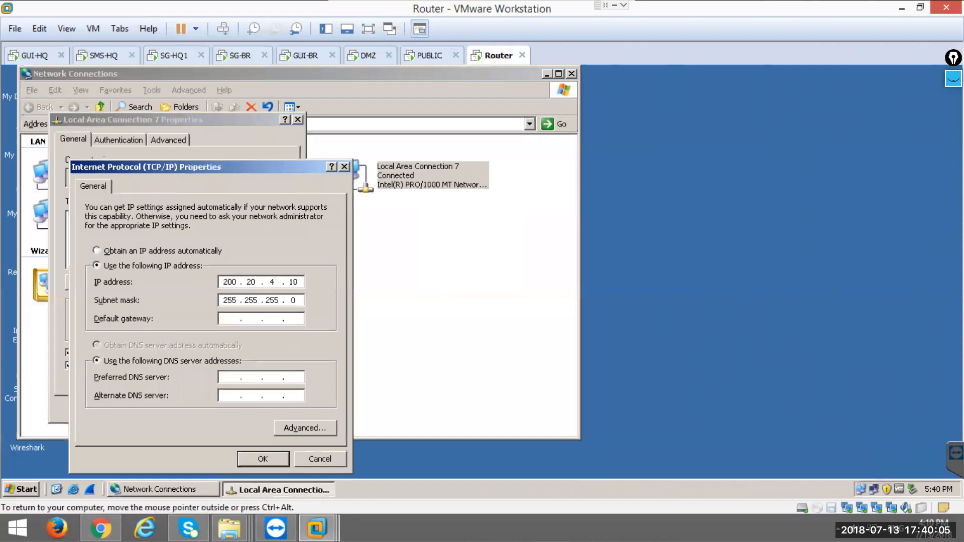
left_click(263, 459)
left_click(225, 410)
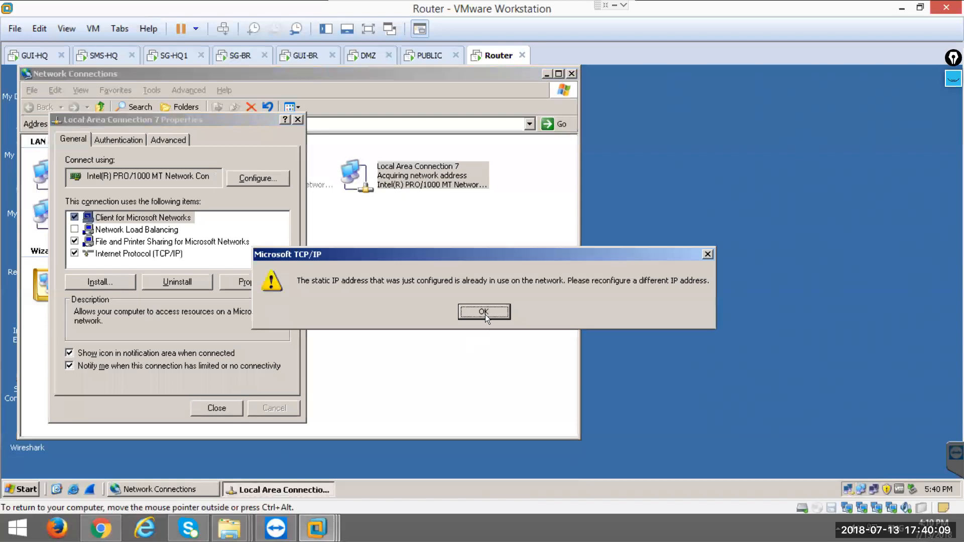
left_click(484, 312)
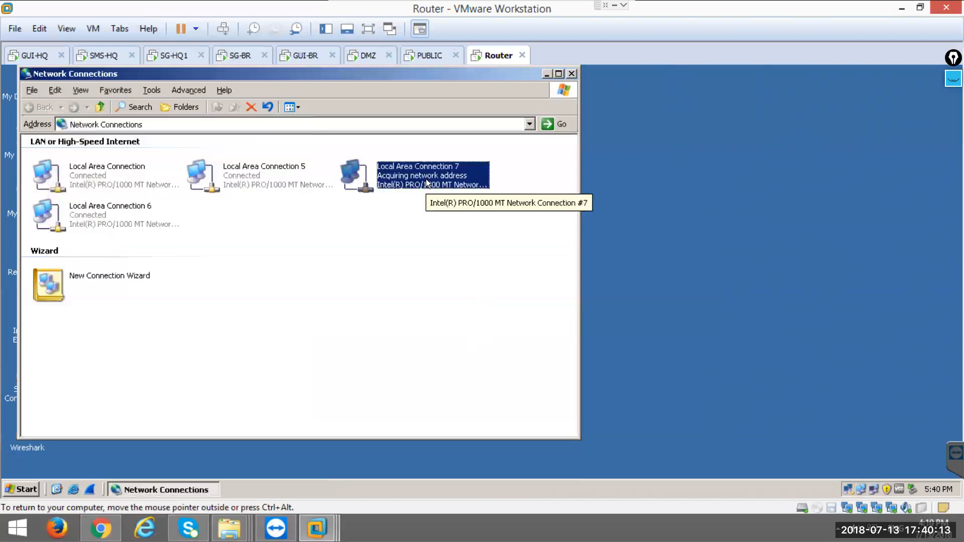
right_click(509, 53)
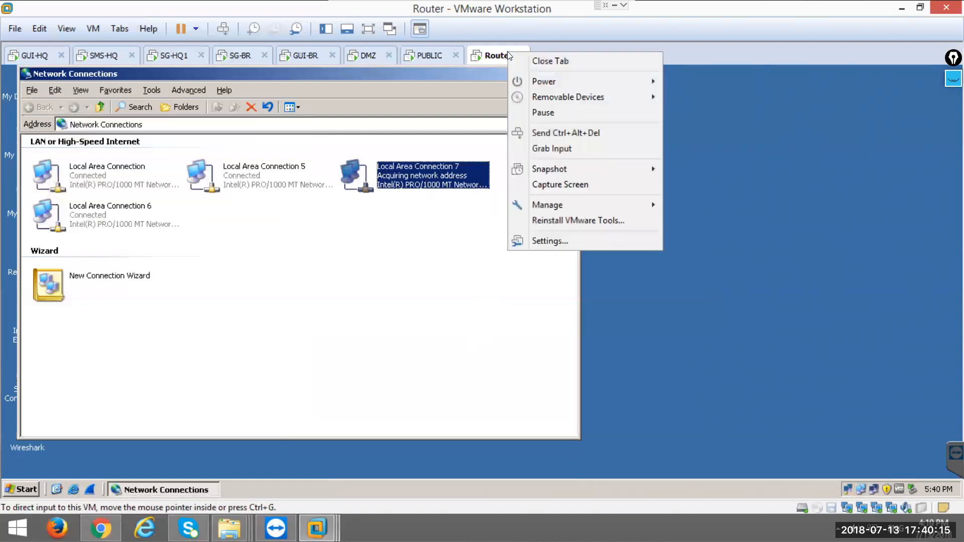
Attach the Router's Network Adapter 3 to the PUB LAN segment
left_click(551, 236)
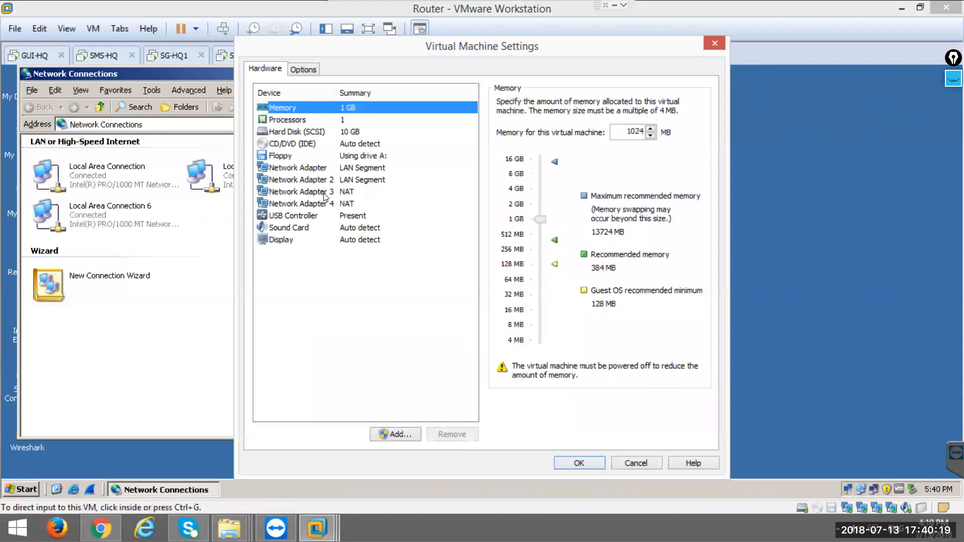
left_click(301, 192)
left_click(517, 253)
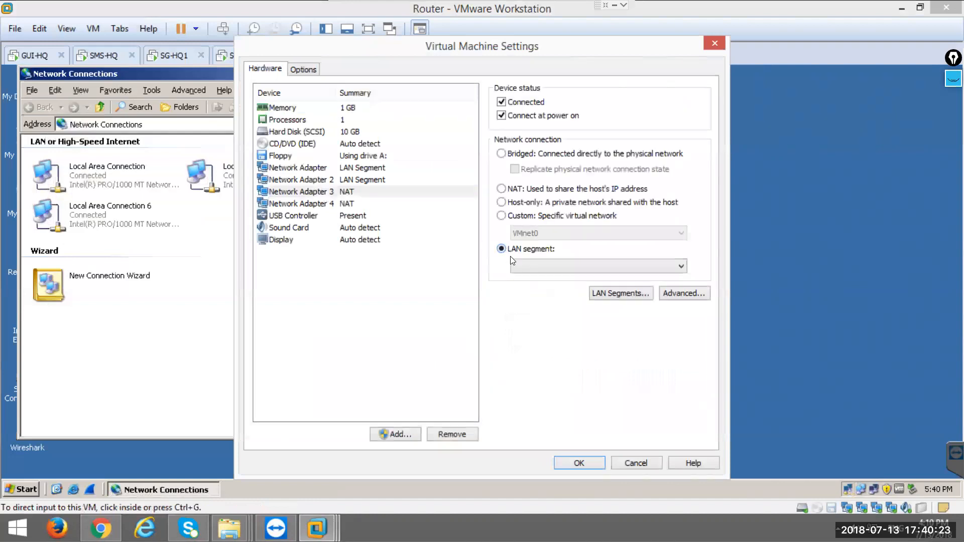
left_click(528, 267)
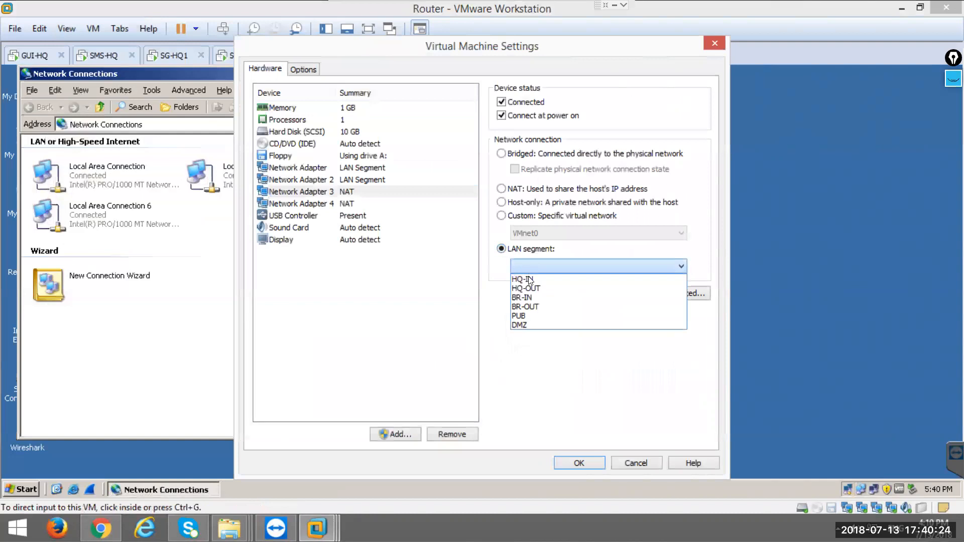
left_click(522, 315)
left_click(586, 461)
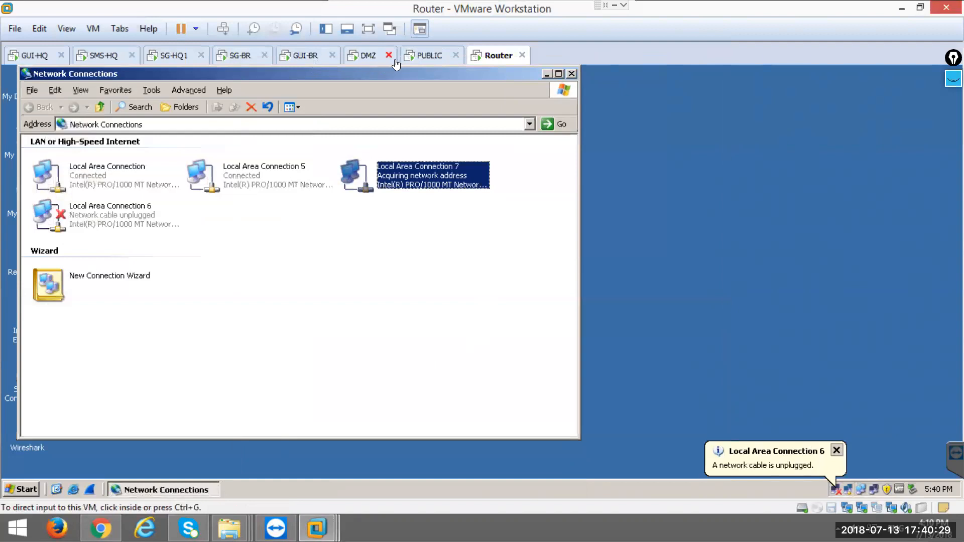
Begin switching the PUBLIC machine's network adapter from NAT to a LAN segment
left_click(431, 57)
right_click(431, 58)
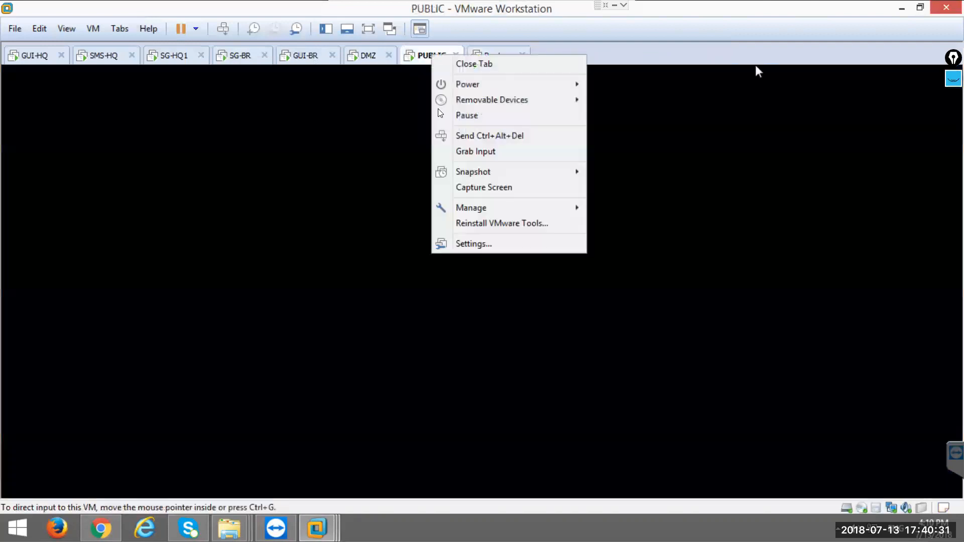
left_click(465, 244)
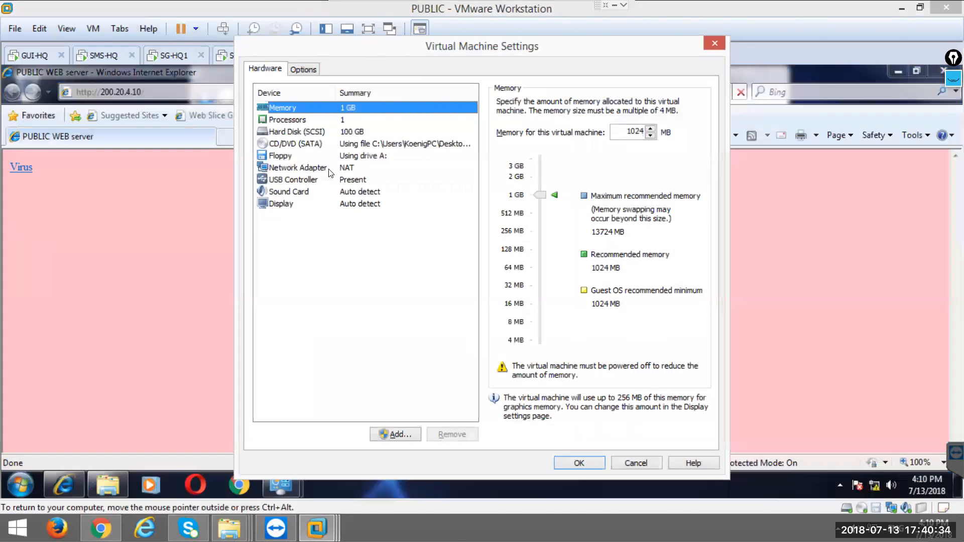
left_click(329, 170)
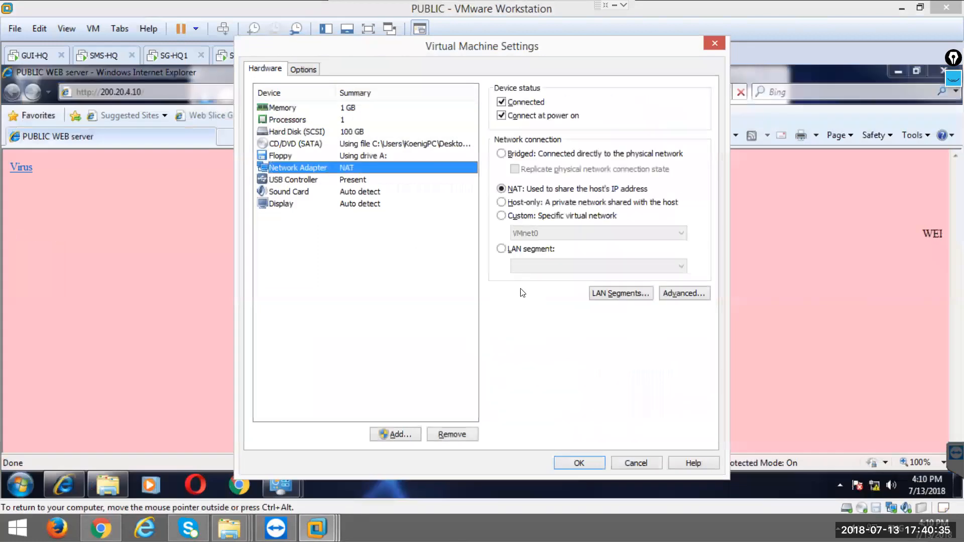
left_click(531, 251)
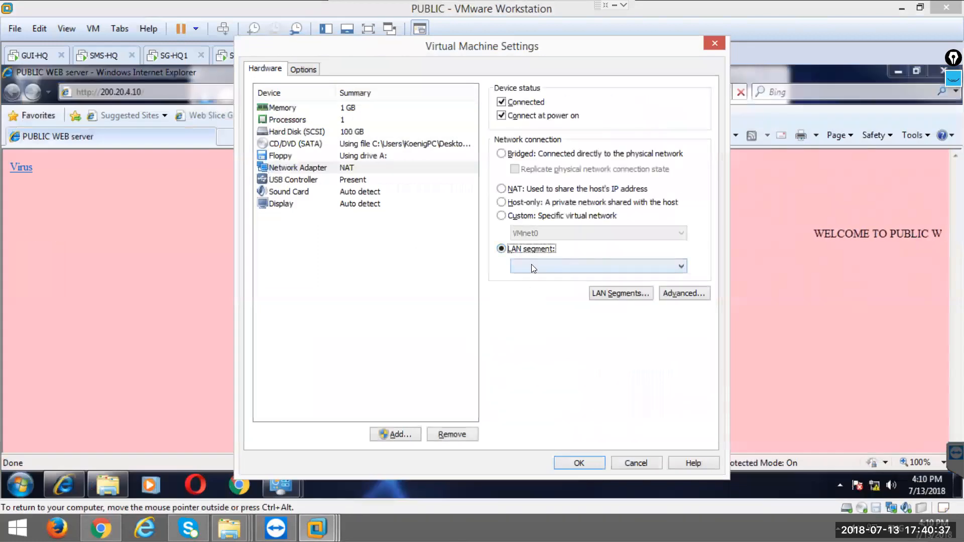
left_click(534, 266)
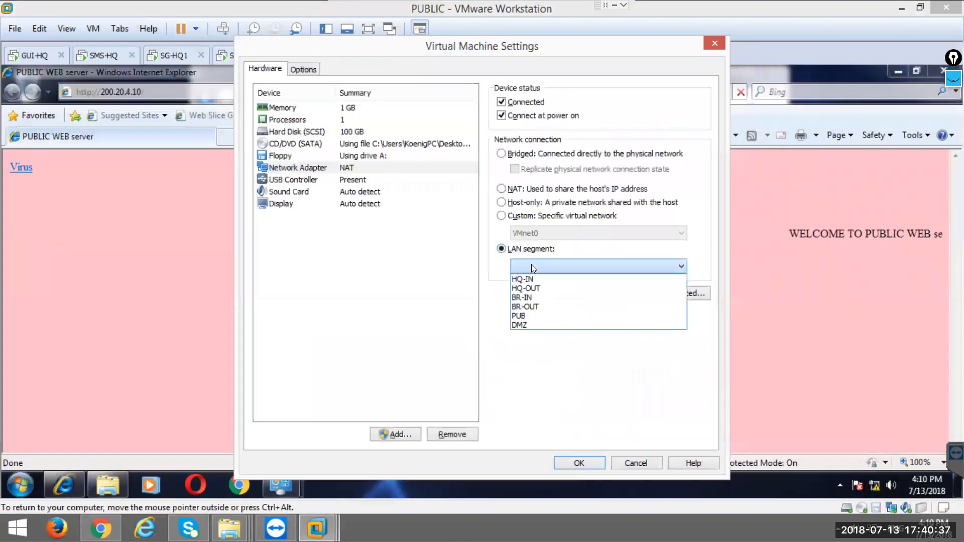
Put the PUBLIC machine's adapter on the PUB segment and open a command prompt
left_click(535, 316)
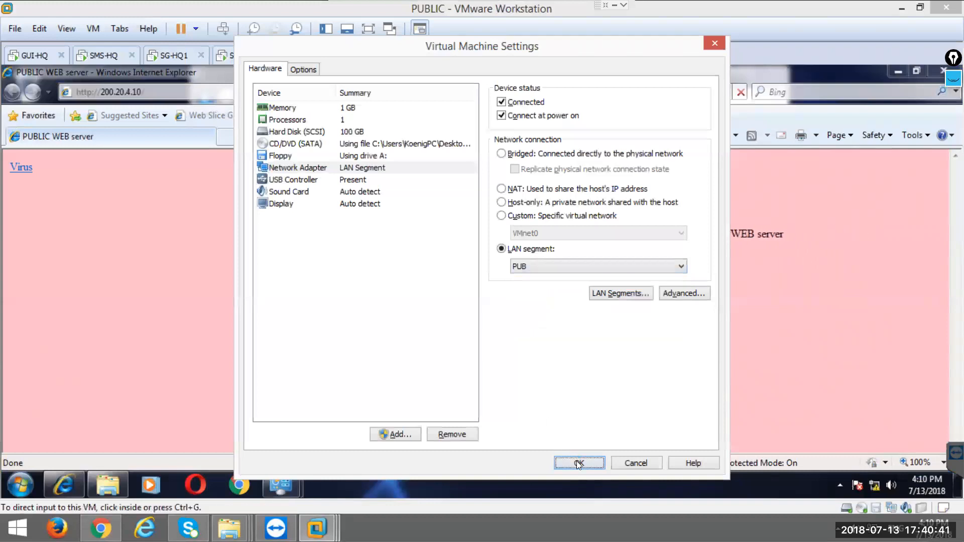
left_click(578, 462)
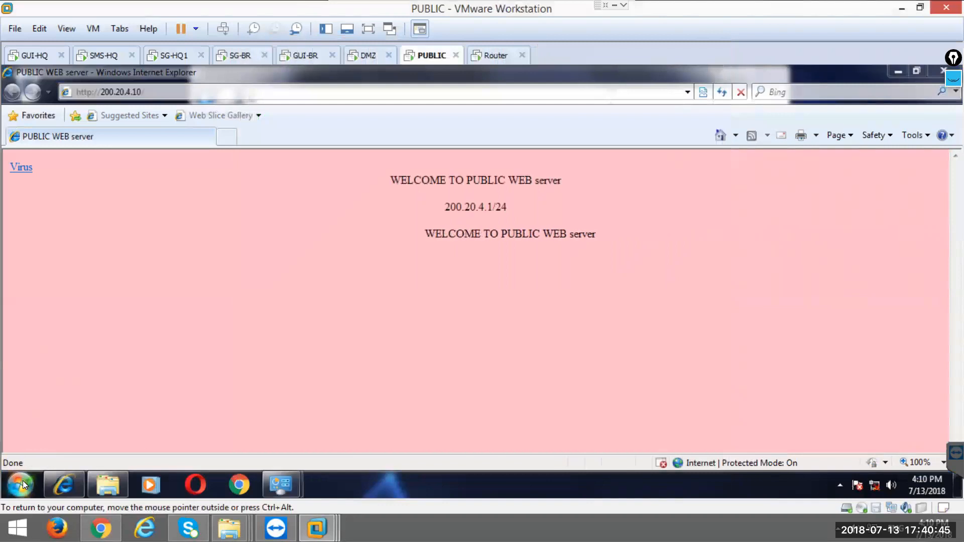
left_click(20, 483)
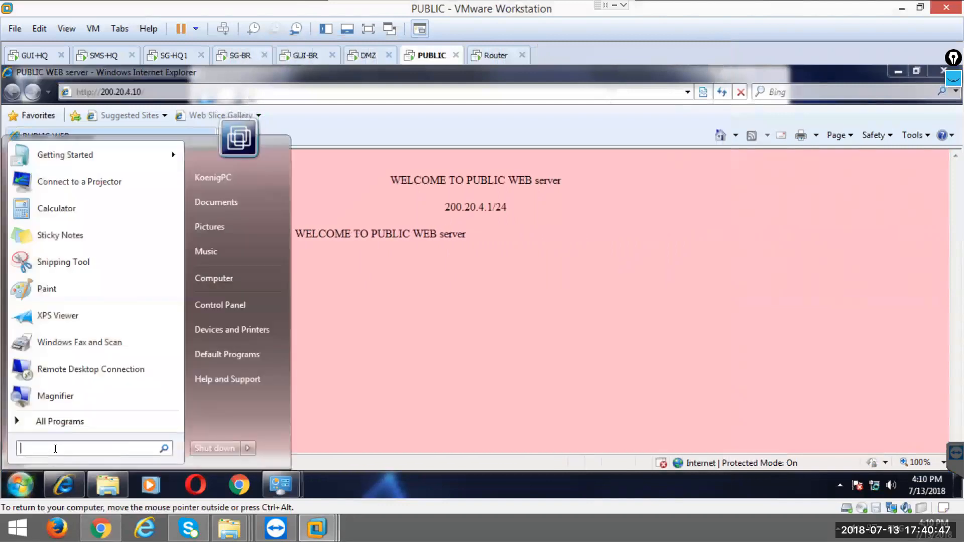
type("cmd")
key("Return")
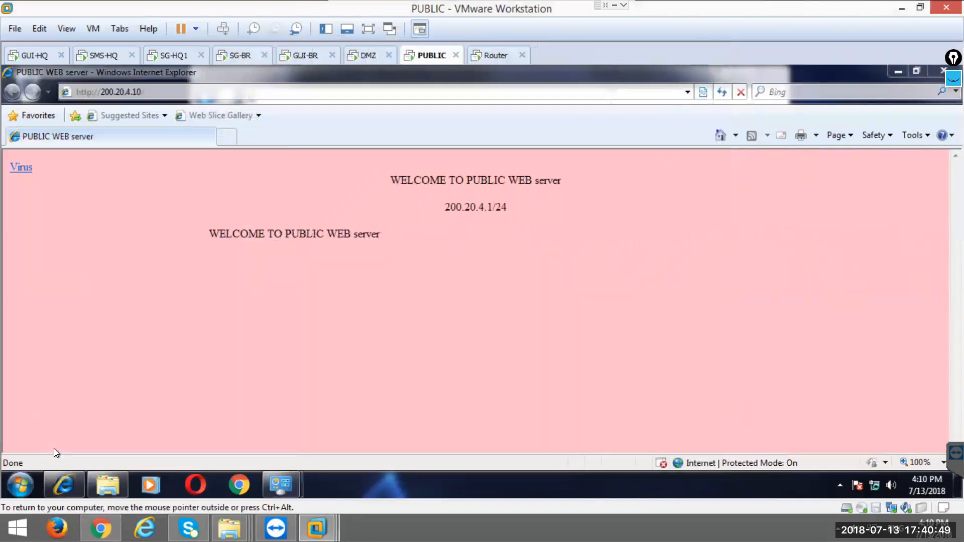
Ping 200.20.4.1, which times out, then start a continuous ping with -t
type("ping ")
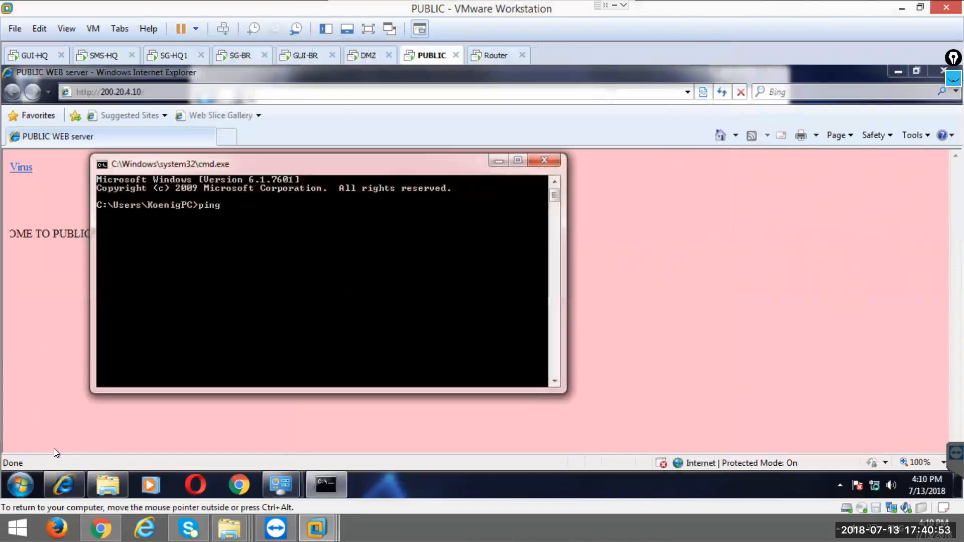
type("200")
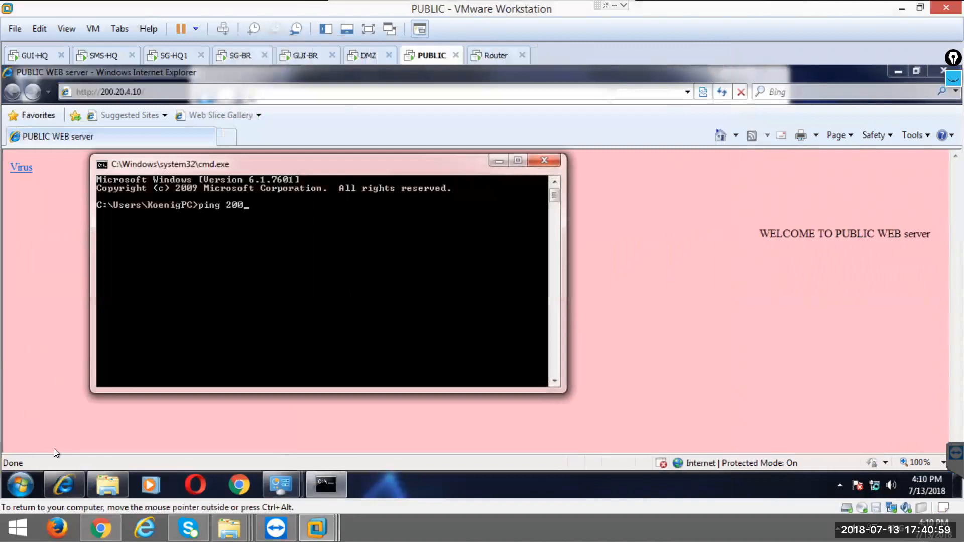
type(".20.4.1")
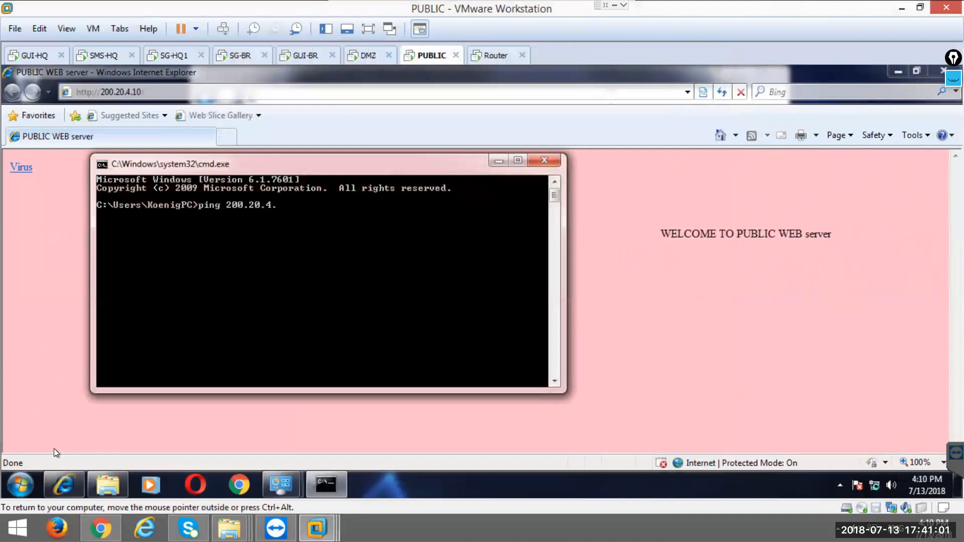
key("Return")
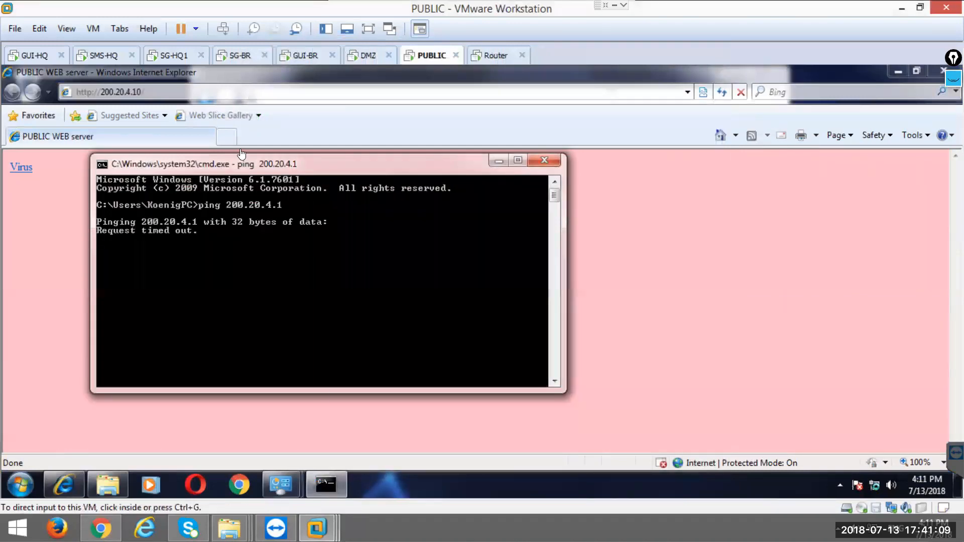
key("ctrl+c")
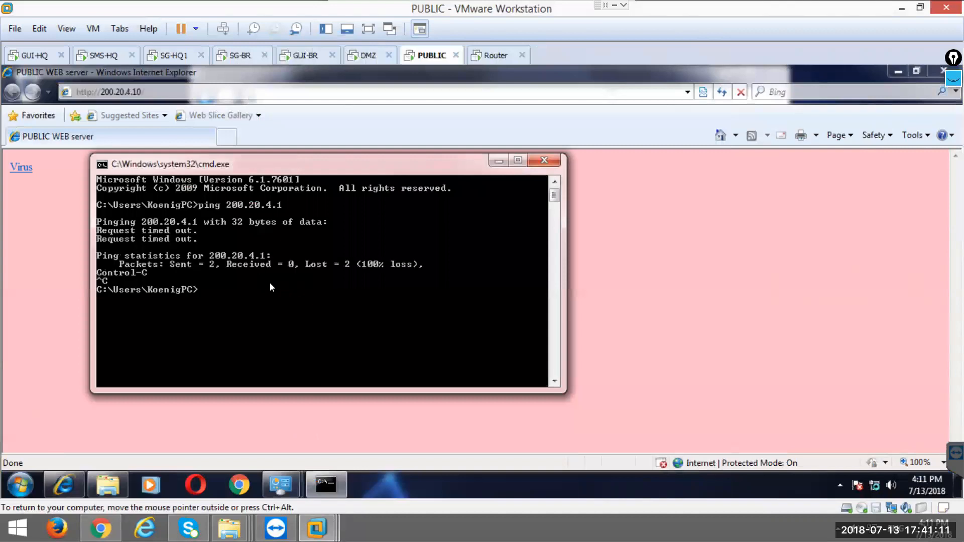
key("Up")
type("-t")
key("Return")
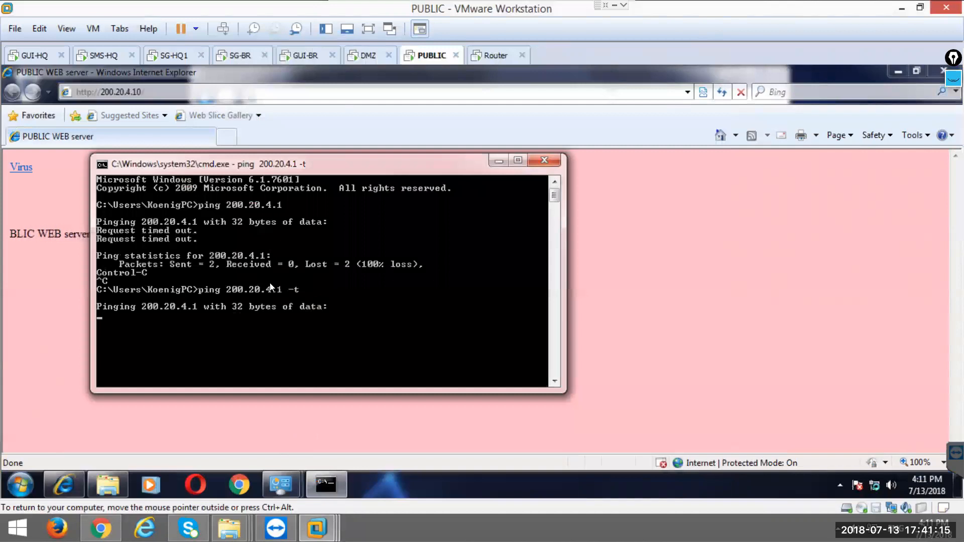
Disable and re-enable the Router's Local Area Connection 7, then return to PUBLIC's running ping
left_click(501, 60)
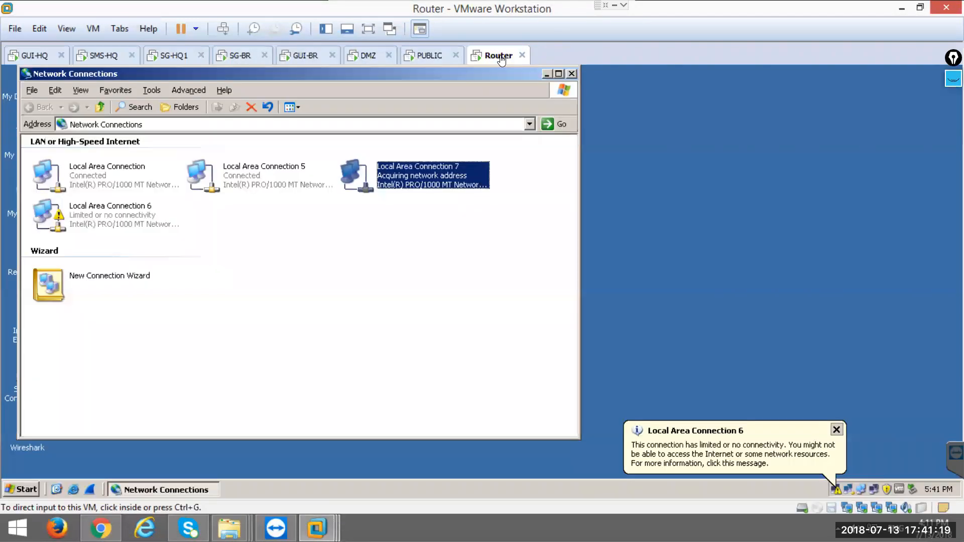
right_click(400, 184)
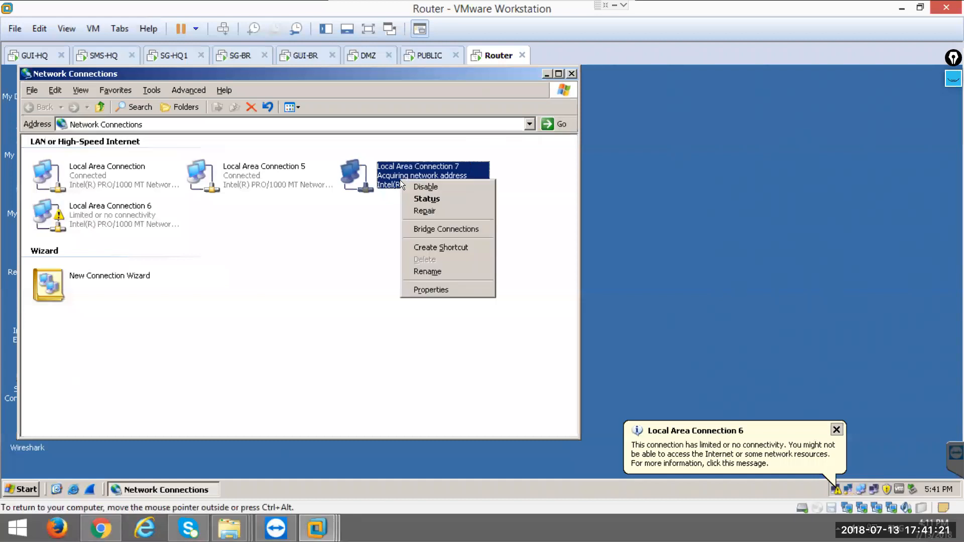
left_click(427, 187)
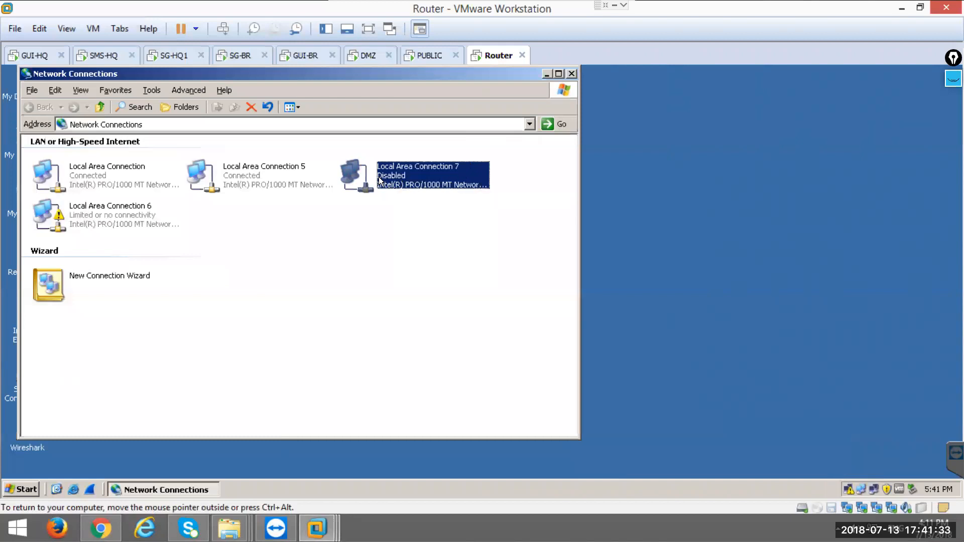
right_click(380, 181)
left_click(400, 187)
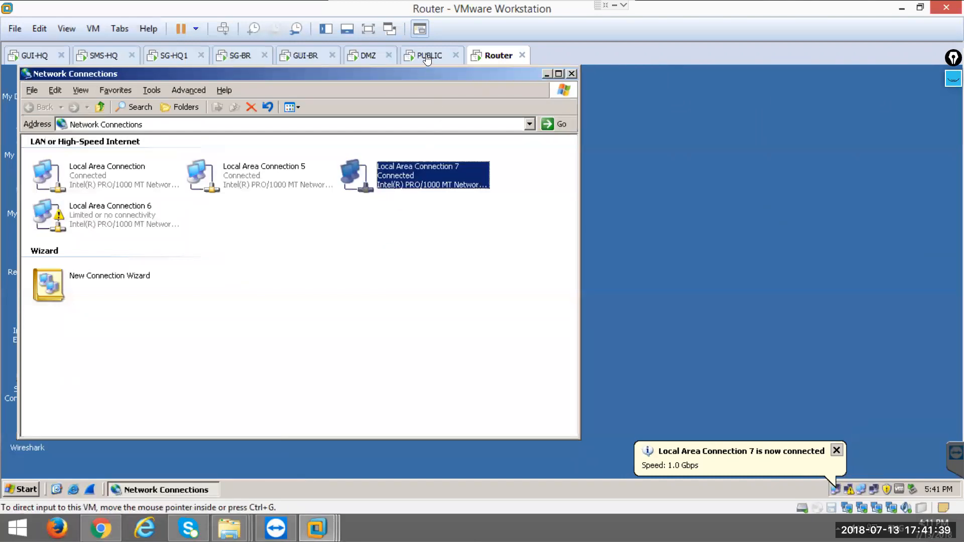
left_click(428, 56)
left_click(451, 315)
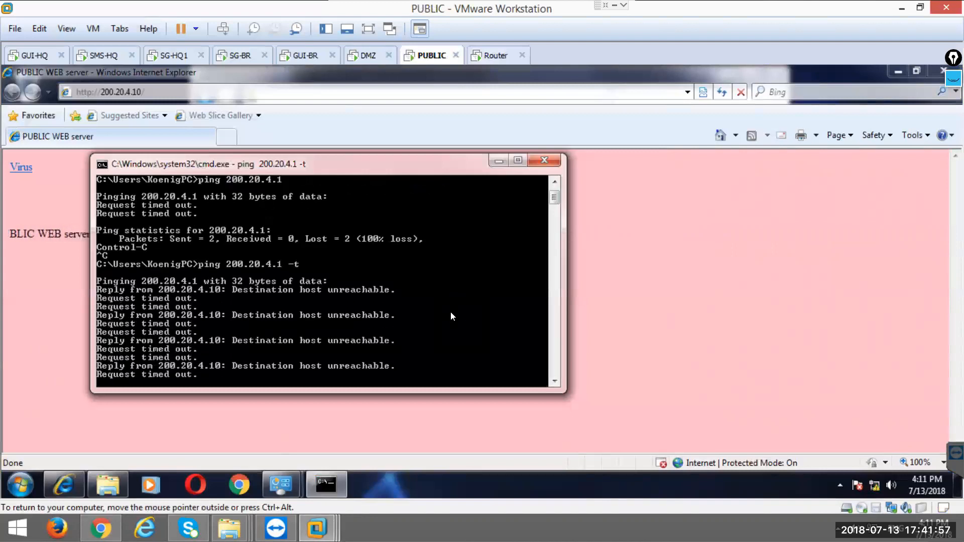
Verify the PUBLIC machine's network adapter stays on the PUB LAN segment
right_click(428, 56)
left_click(469, 250)
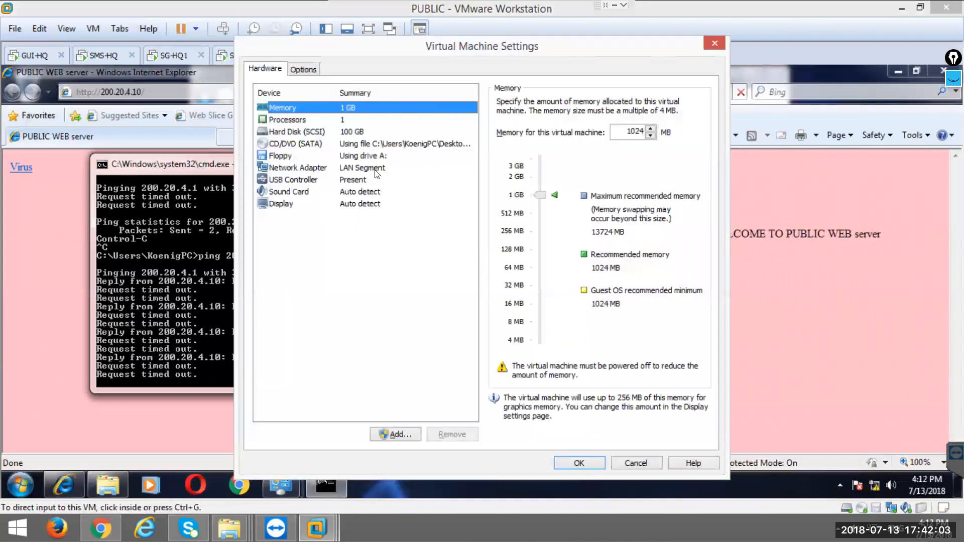
left_click(376, 169)
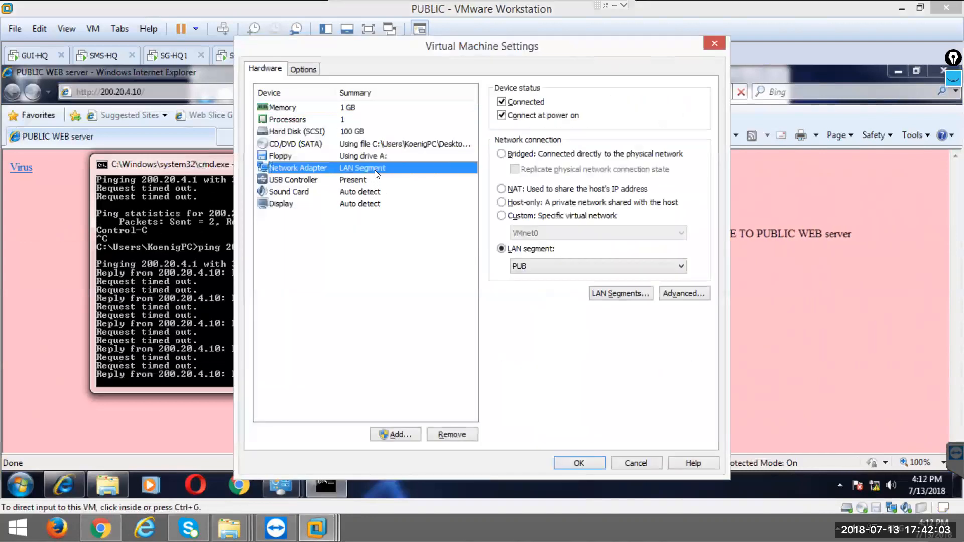
left_click(590, 461)
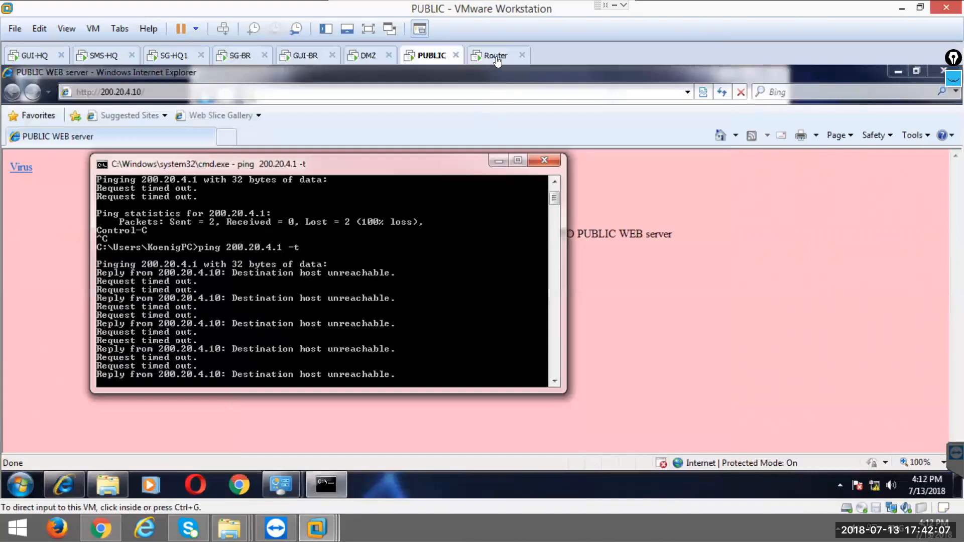
Review the Router's Network Adapters 2 and 3, keeping Adapter 3 on PUB
left_click(497, 56)
right_click(497, 57)
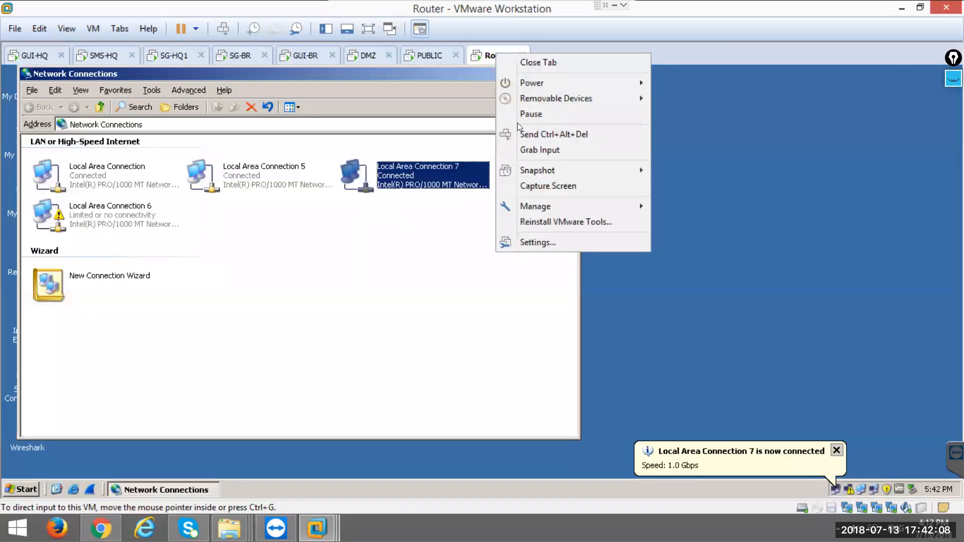
left_click(532, 243)
left_click(420, 179)
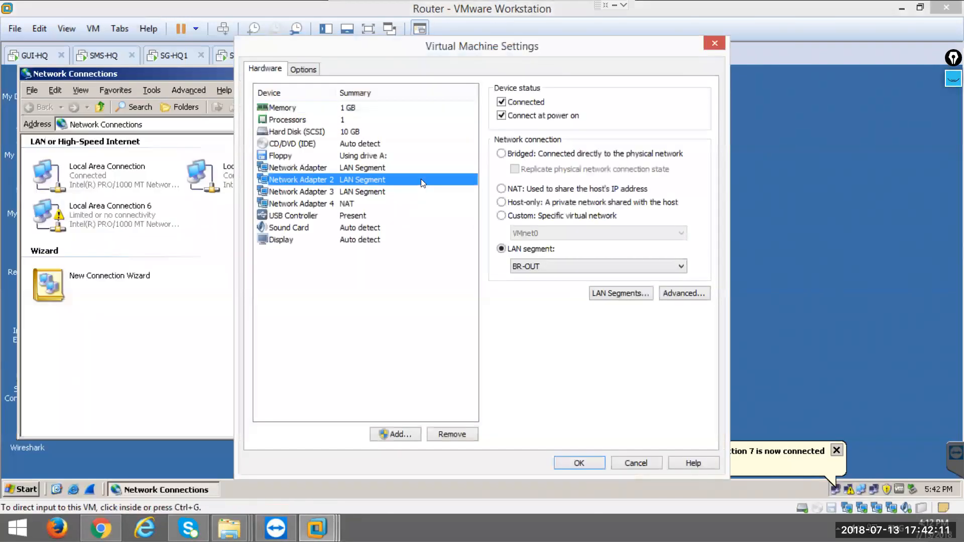
left_click(346, 195)
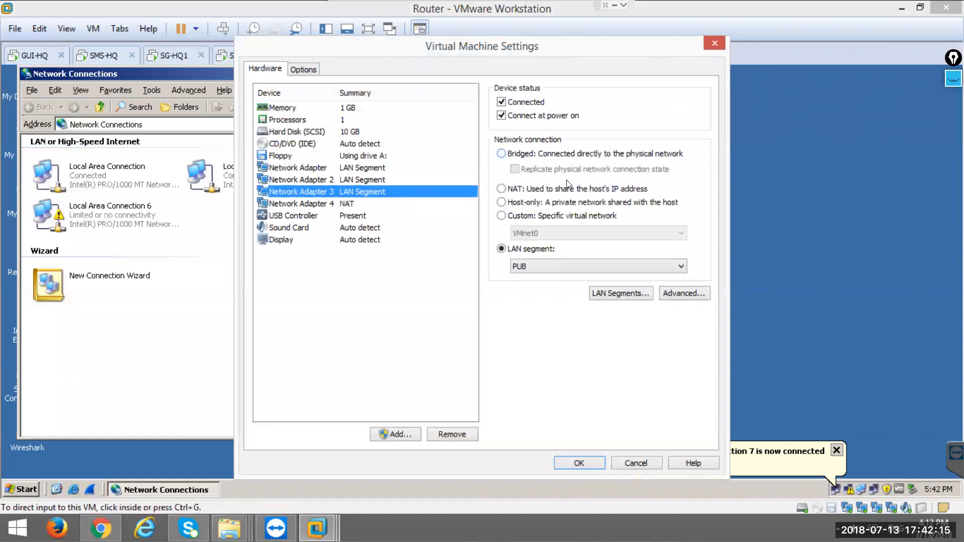
left_click(526, 270)
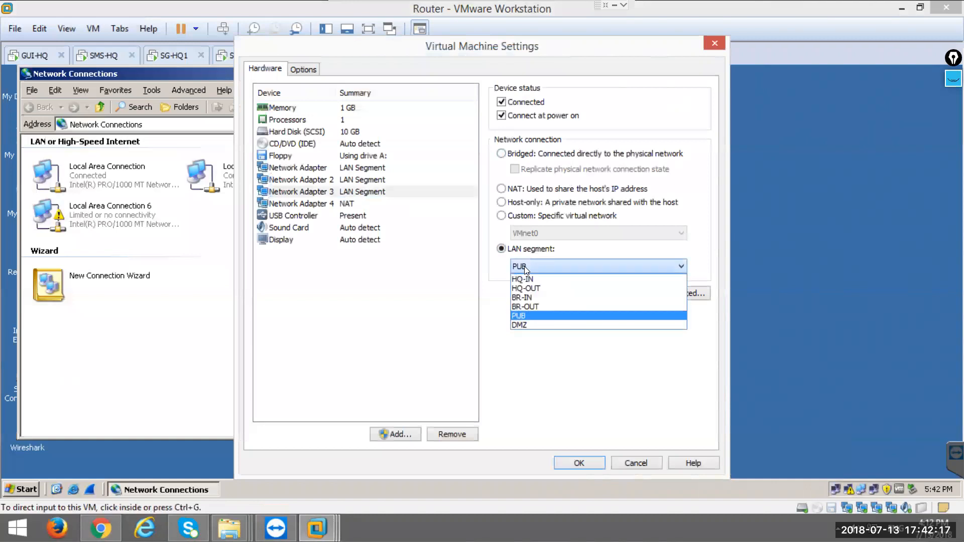
left_click(539, 316)
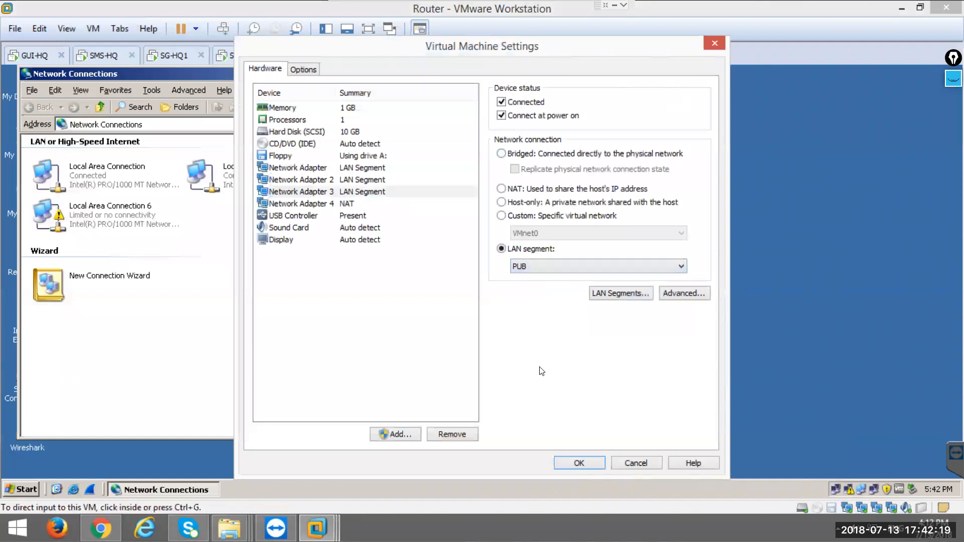
left_click(578, 463)
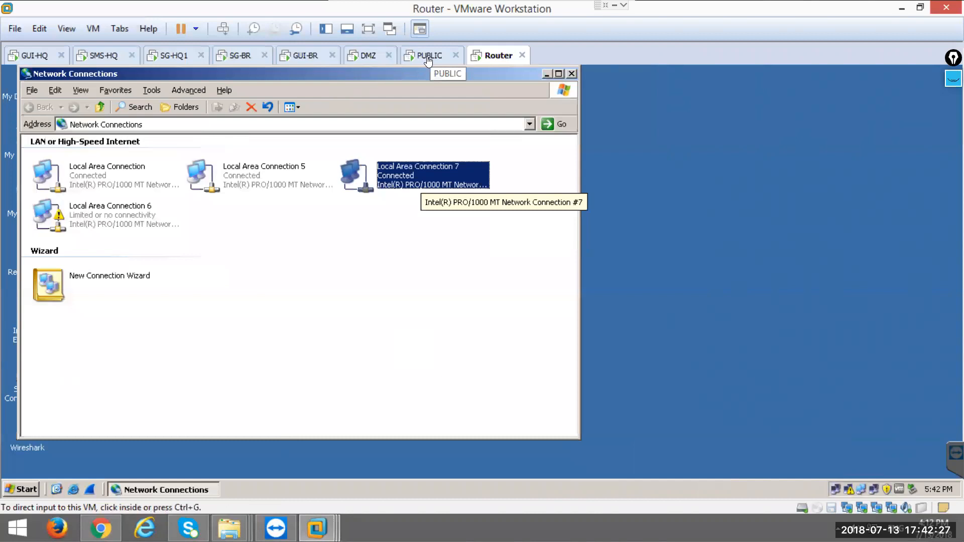
Uncheck Connected for the Router's Network Adapter 3 and apply the change
left_click(428, 59)
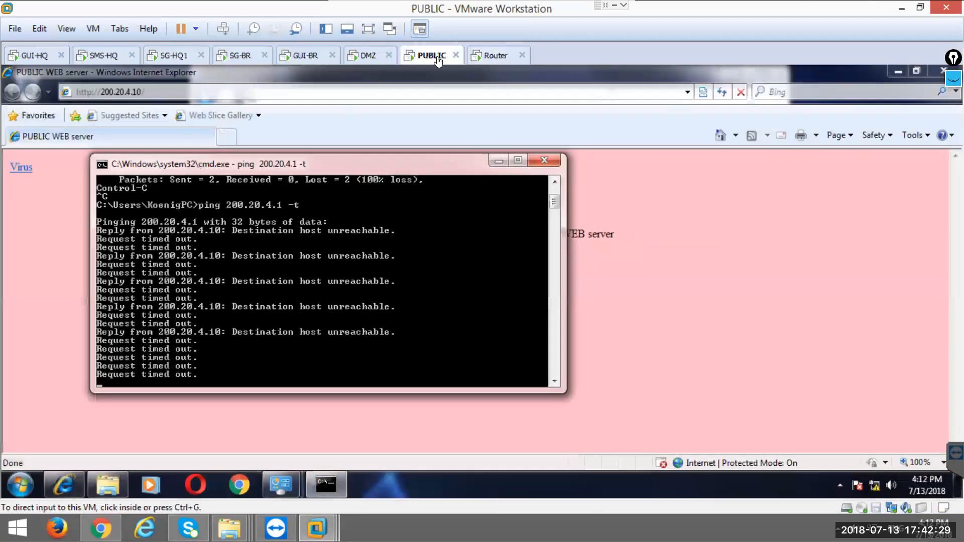
left_click(496, 57)
right_click(496, 57)
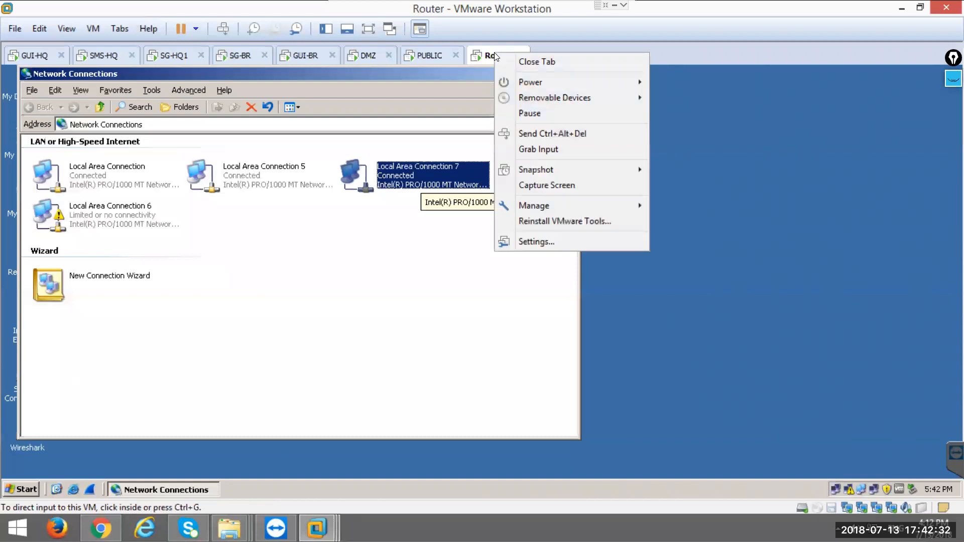
left_click(535, 242)
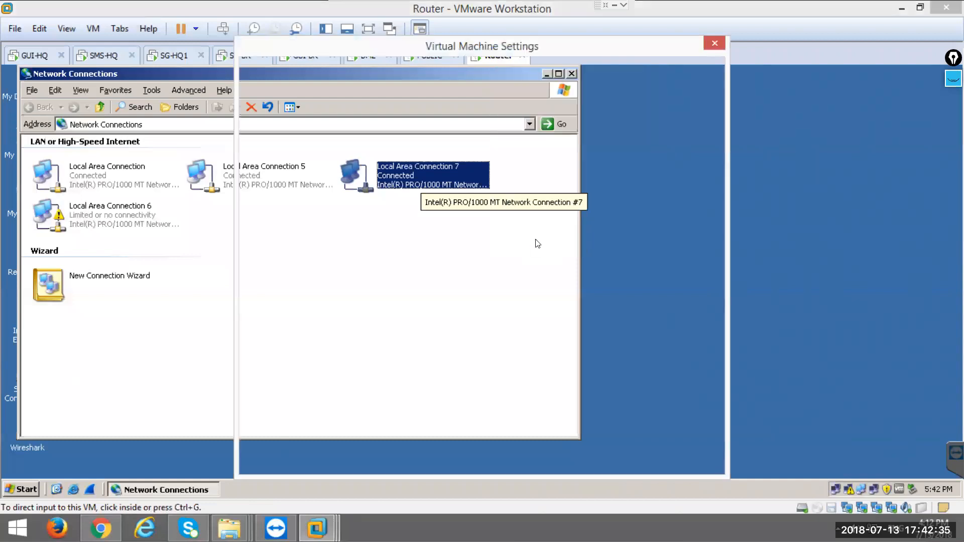
left_click(359, 193)
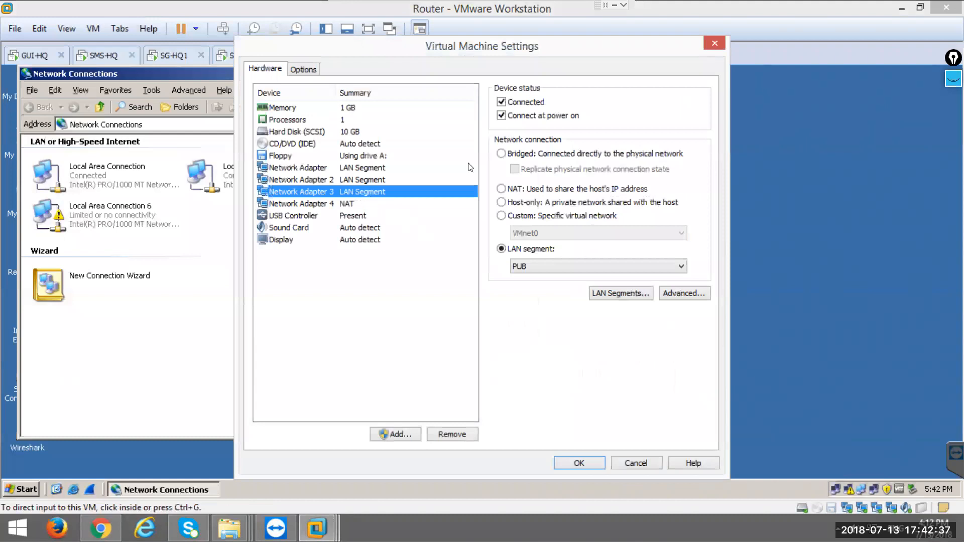
left_click(502, 102)
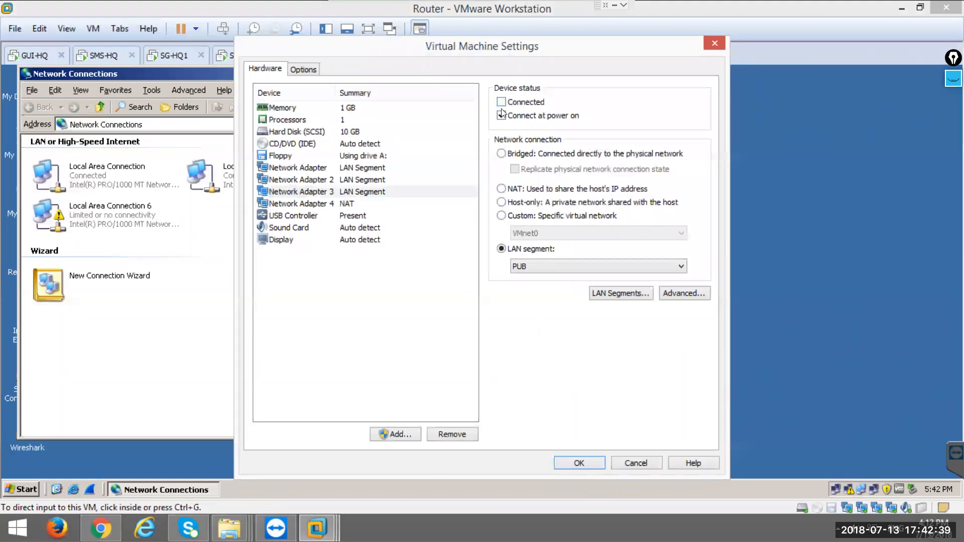
left_click(579, 463)
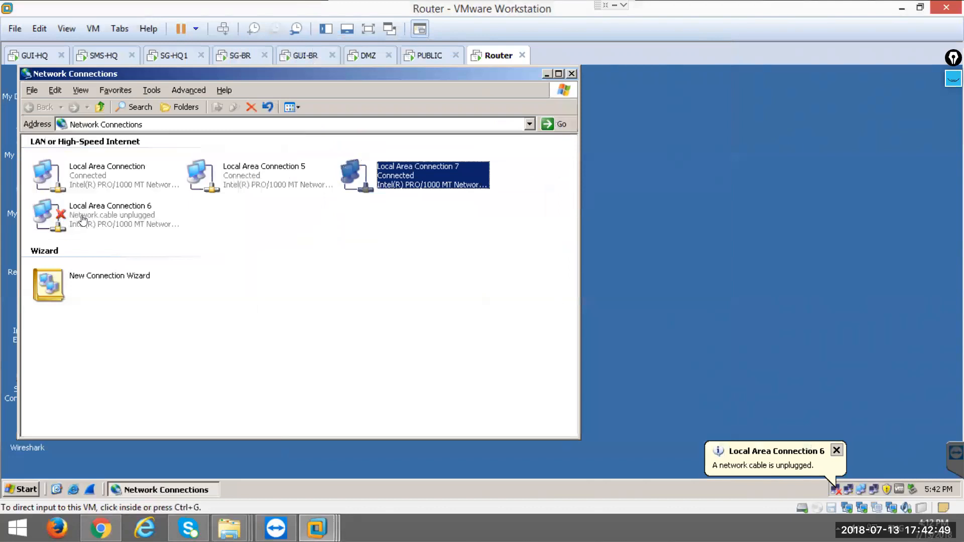
Set Local Area Connection 7 to obtain its IP and DNS addresses automatically
right_click(402, 177)
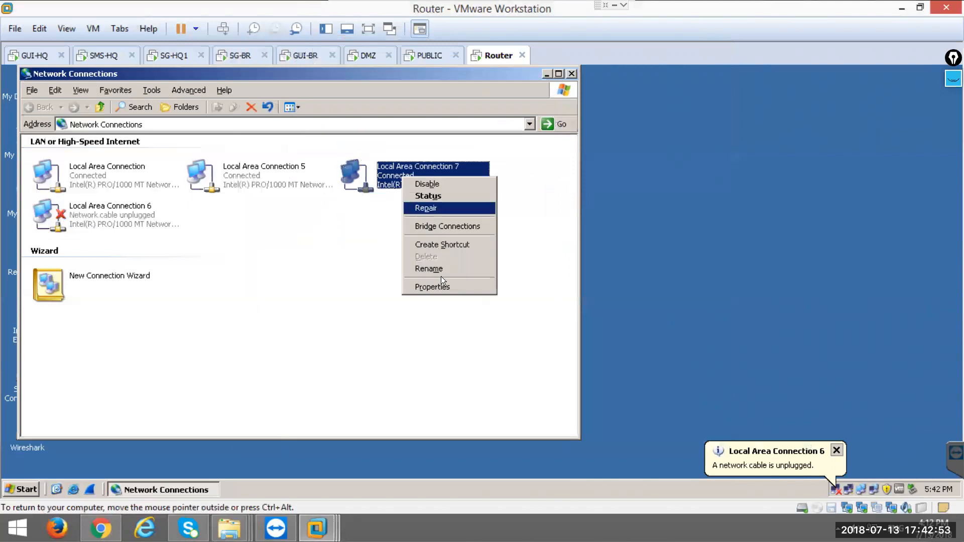
left_click(439, 289)
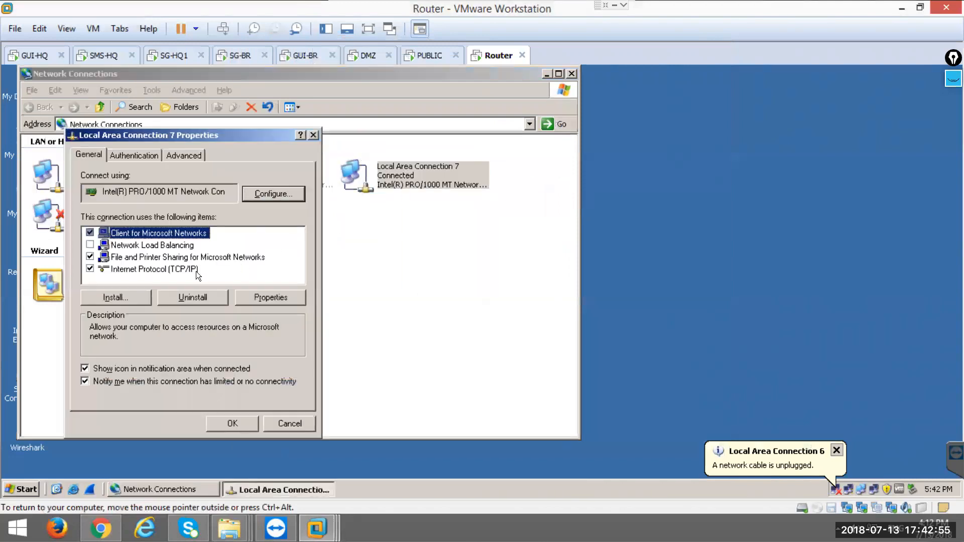
left_click(193, 271)
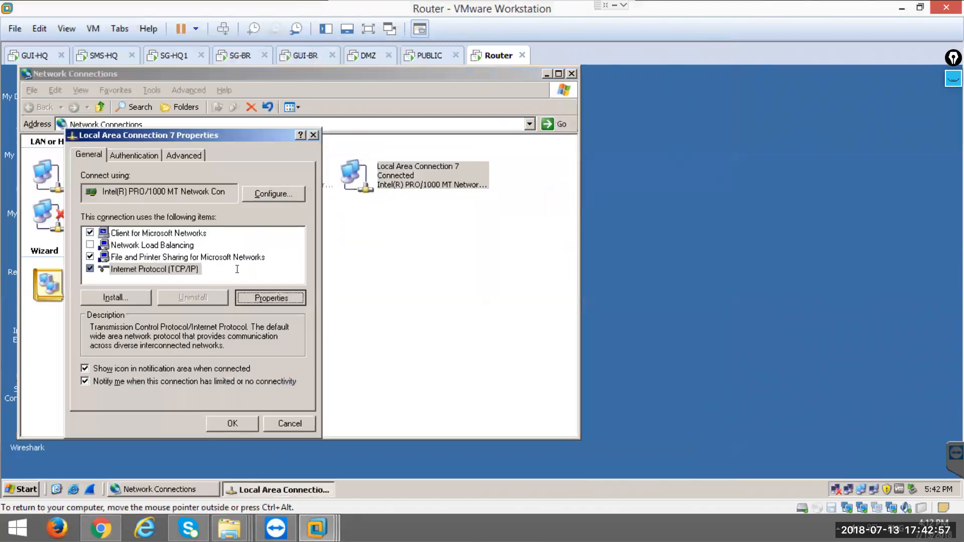
left_click(255, 298)
left_click(174, 252)
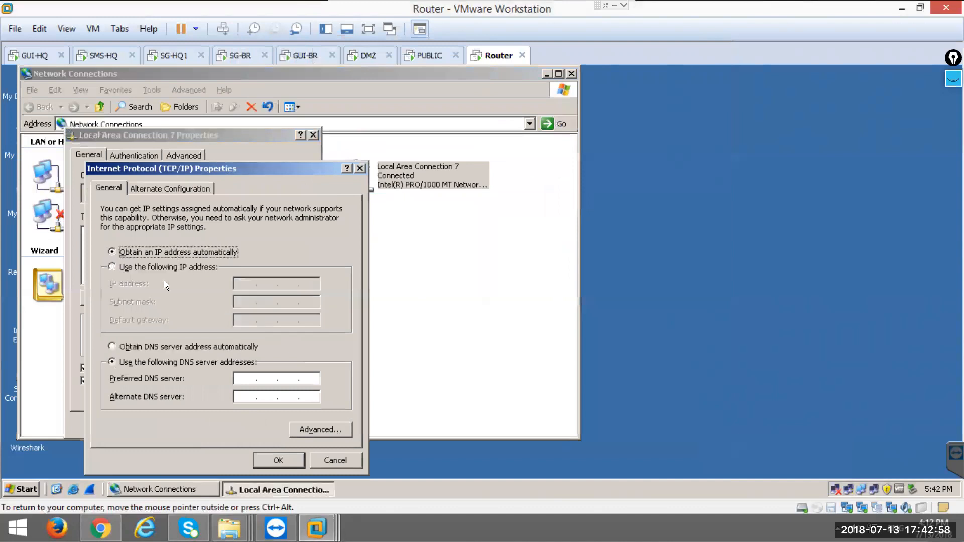
left_click(152, 346)
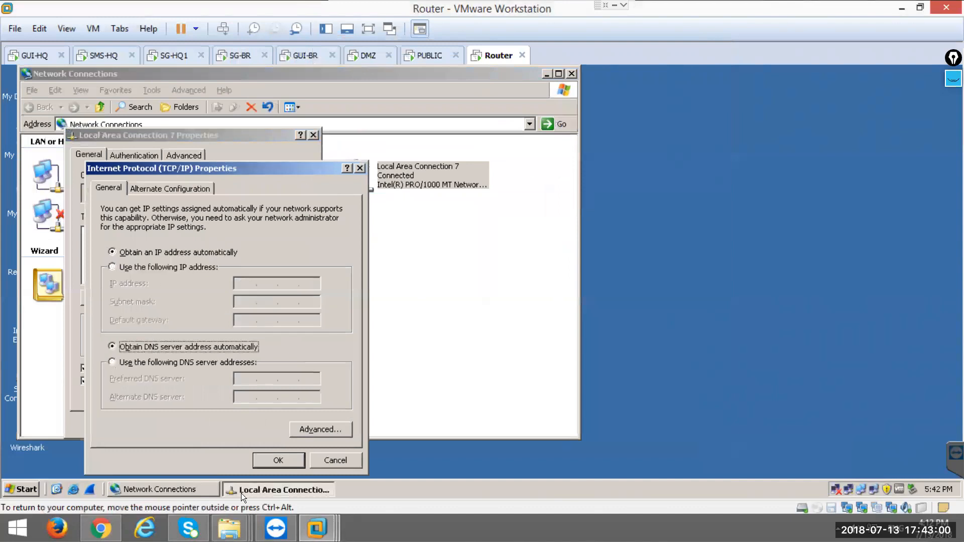
left_click(279, 461)
left_click(247, 423)
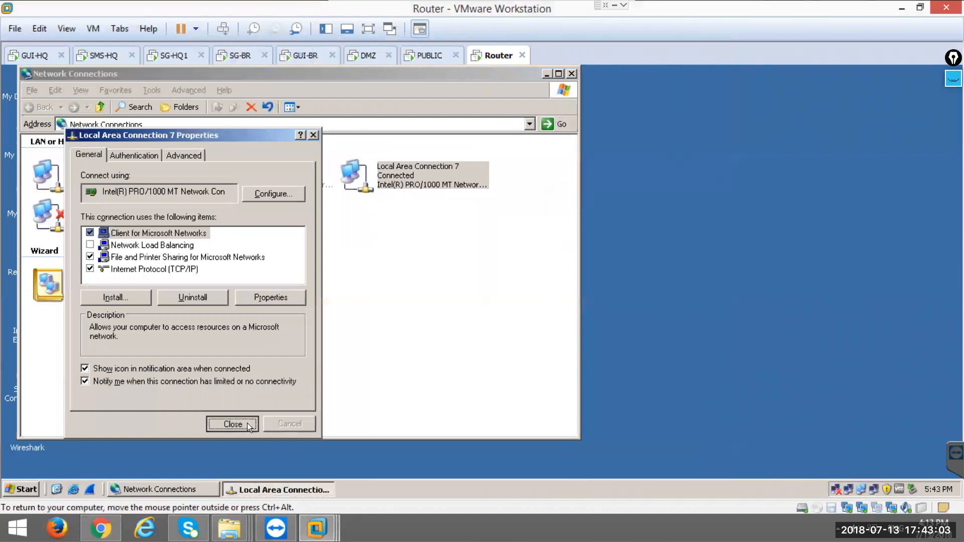
Start entering Connection 6's static IP 200.20.4.10, mask 255.255.255.0 and gateway 200.20.4.1
left_click(109, 219)
right_click(110, 219)
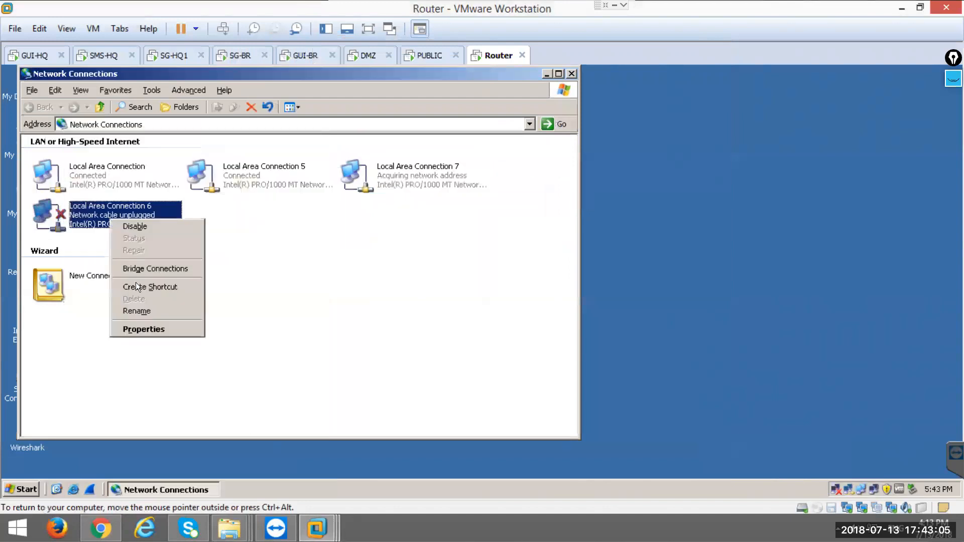
left_click(138, 330)
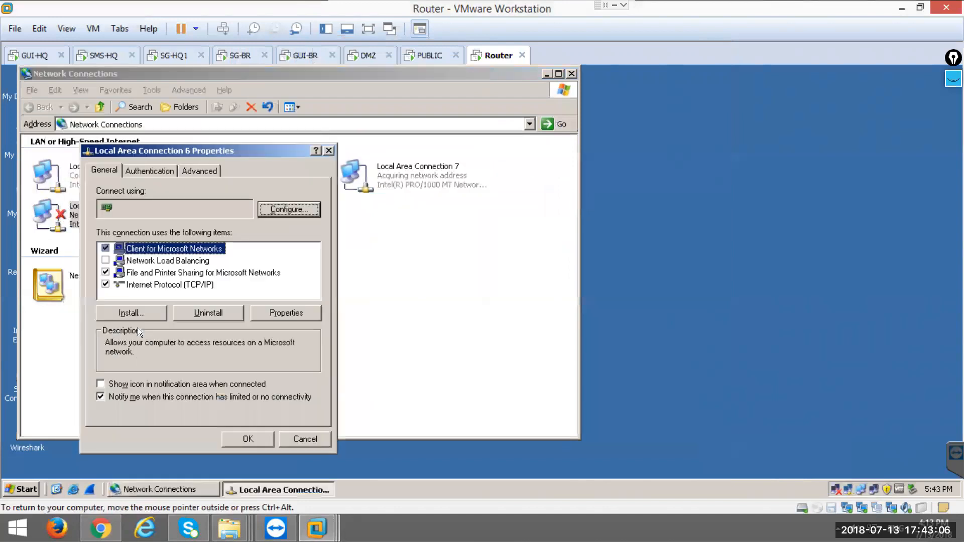
left_click(196, 285)
left_click(282, 311)
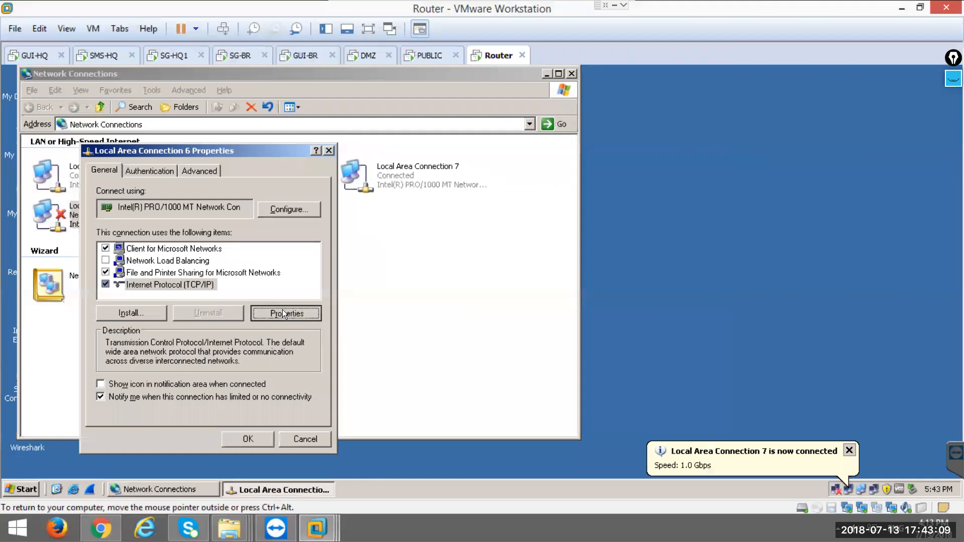
left_click(217, 266)
left_click(262, 282)
type("200.20.4.1")
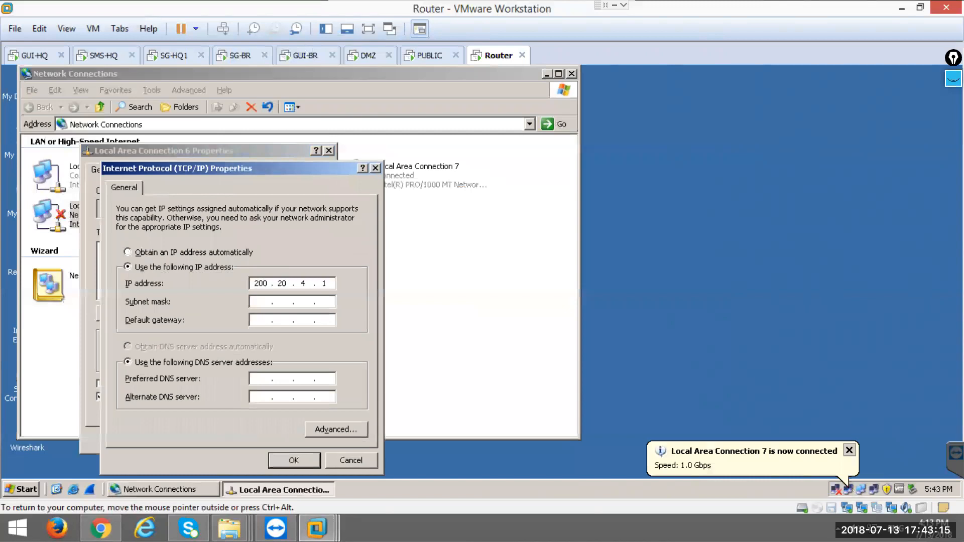
key("Tab")
key("Tab")
type("200")
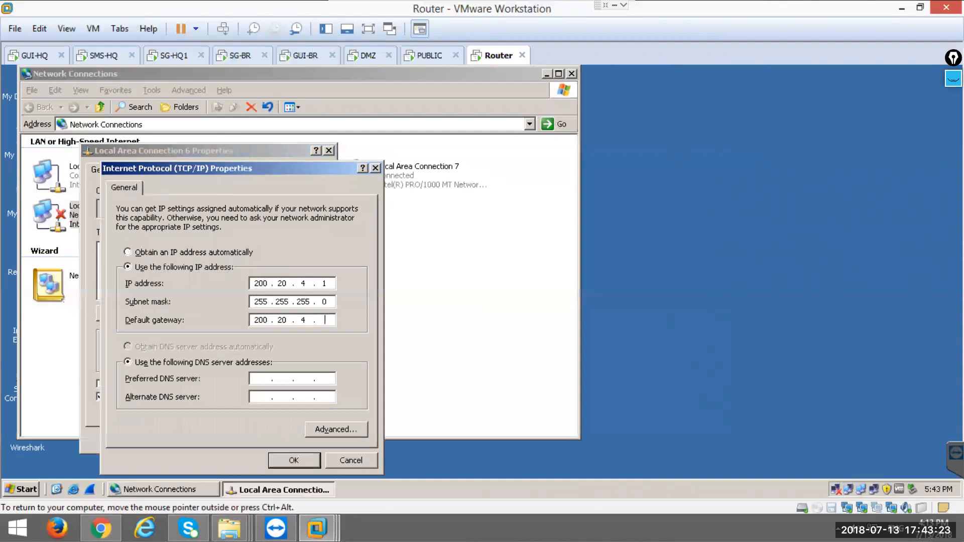
left_click(331, 283)
Finish Connection 6 with DNS 8.8.8.8, show its notification-area icon, and save
type("8 . 8 .")
left_click(289, 462)
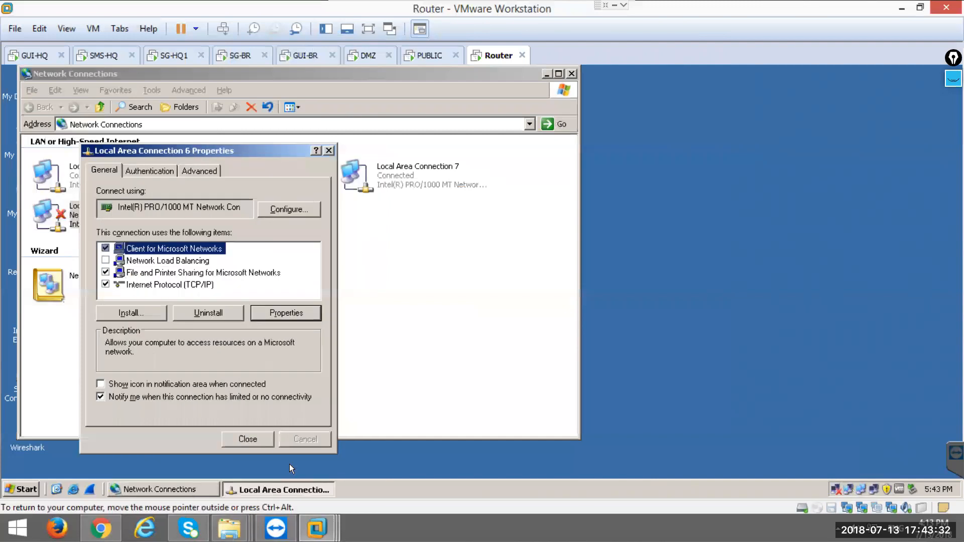
left_click(155, 385)
left_click(243, 436)
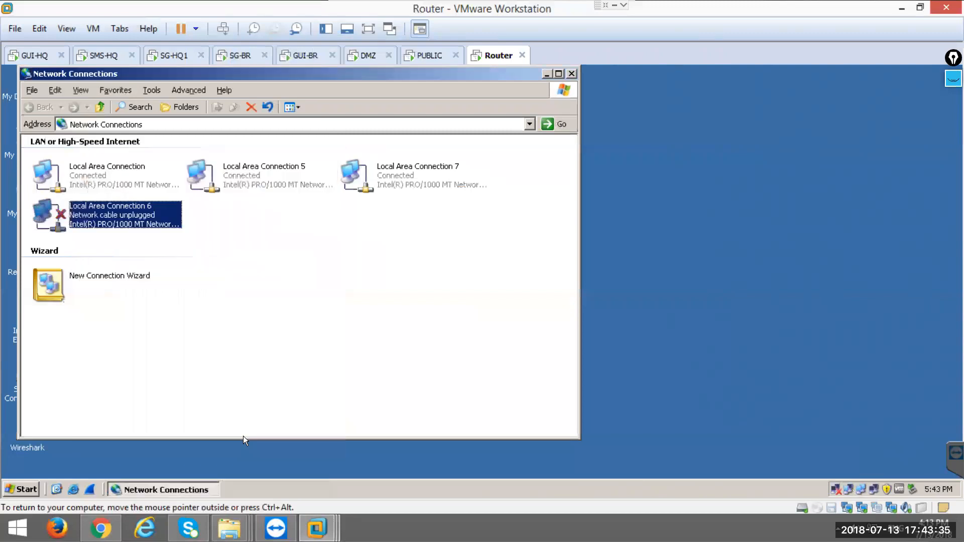
Confirm Local Area Connection 7 still obtains its address automatically, closing without changes
right_click(408, 179)
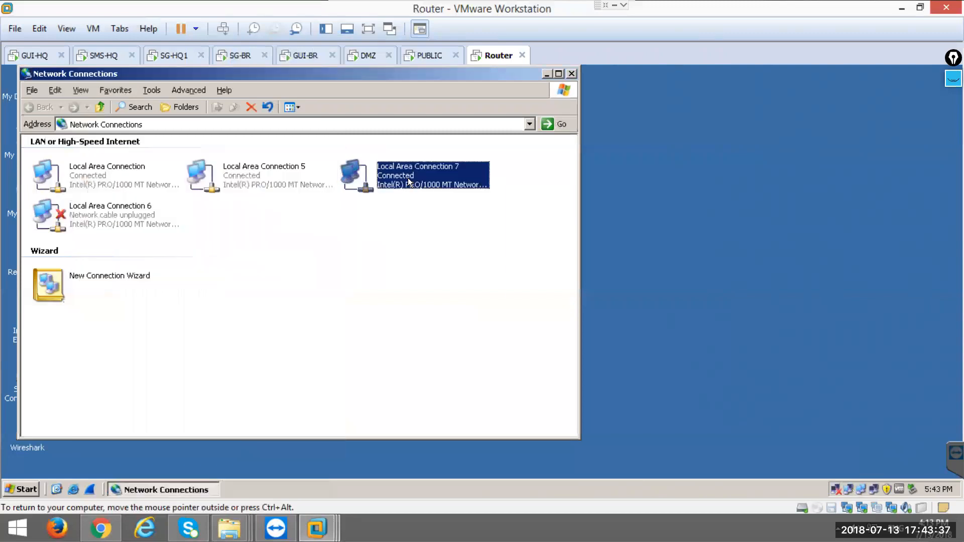
left_click(434, 289)
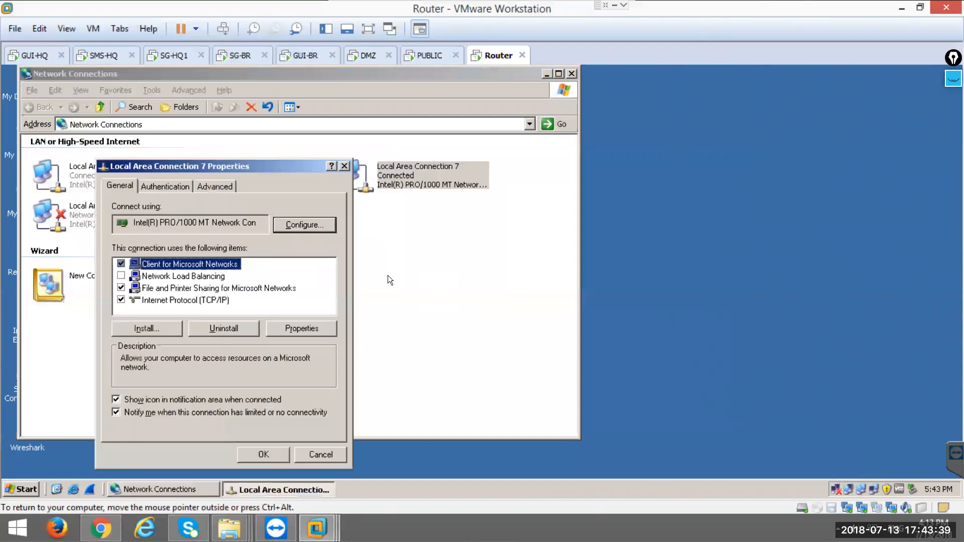
left_click(219, 301)
left_click(315, 328)
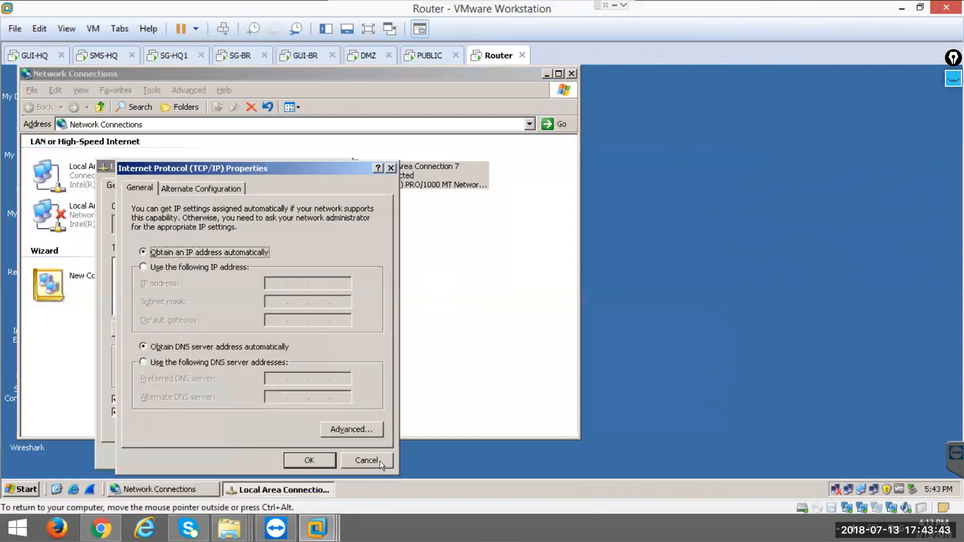
left_click(380, 461)
left_click(328, 455)
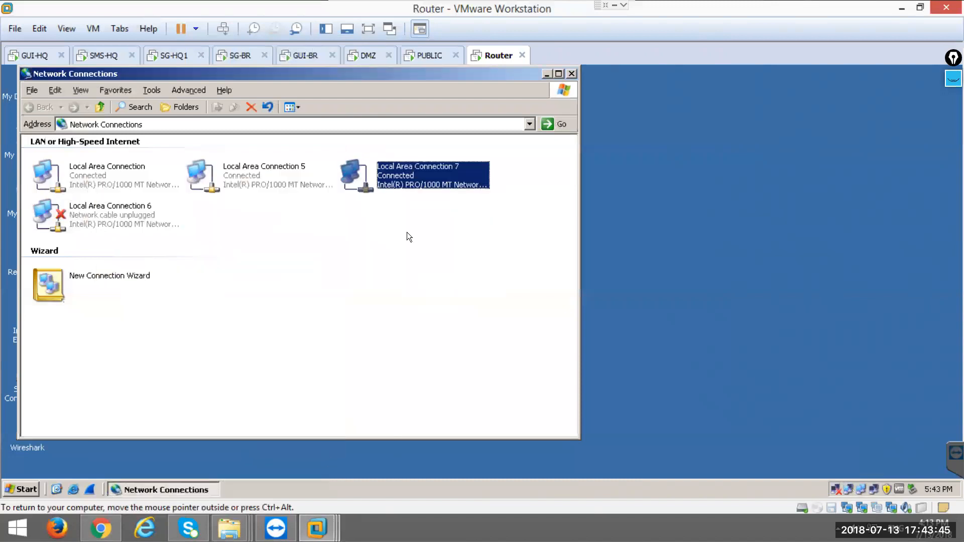
Put the Router VM's Network Adapter 3 on NAT and Network Adapter 4 on the PUB LAN segment
right_click(502, 57)
left_click(561, 244)
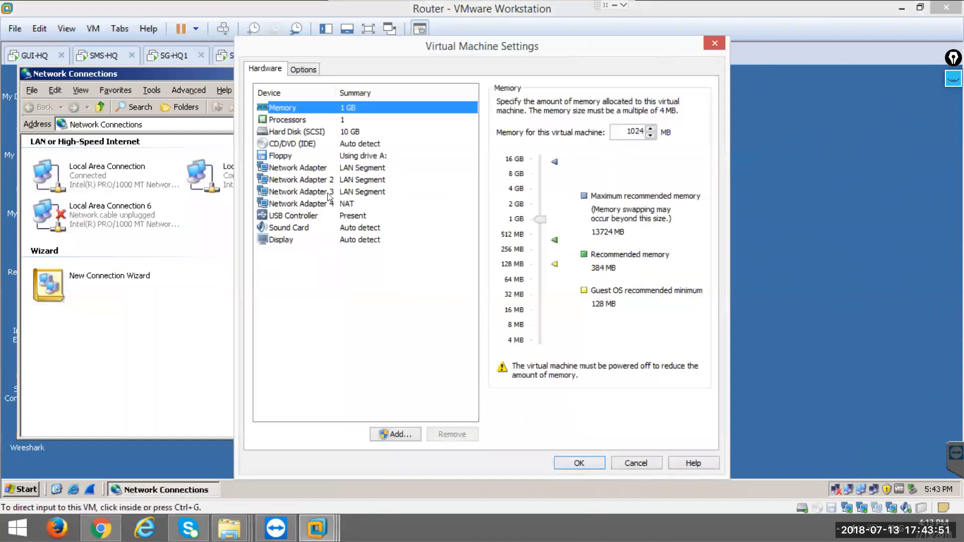
left_click(329, 196)
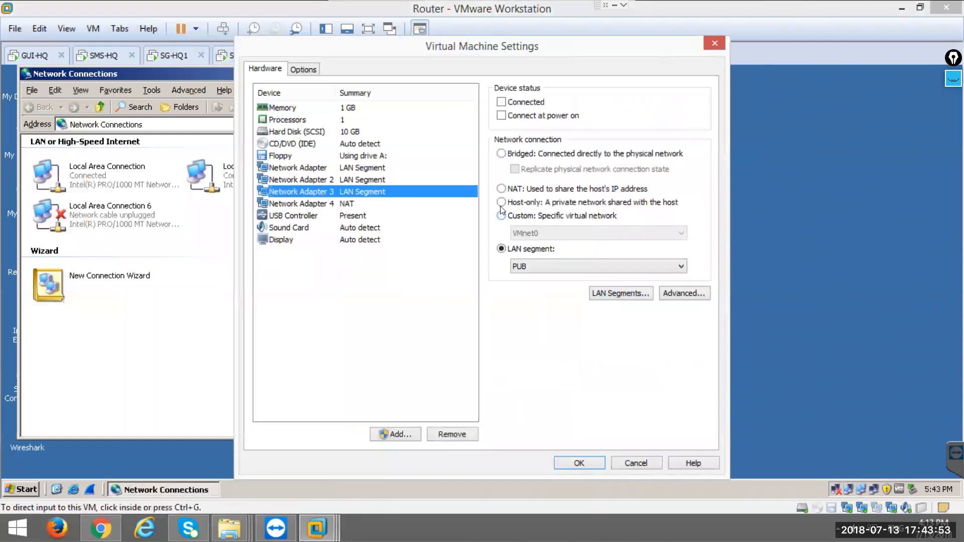
left_click(502, 189)
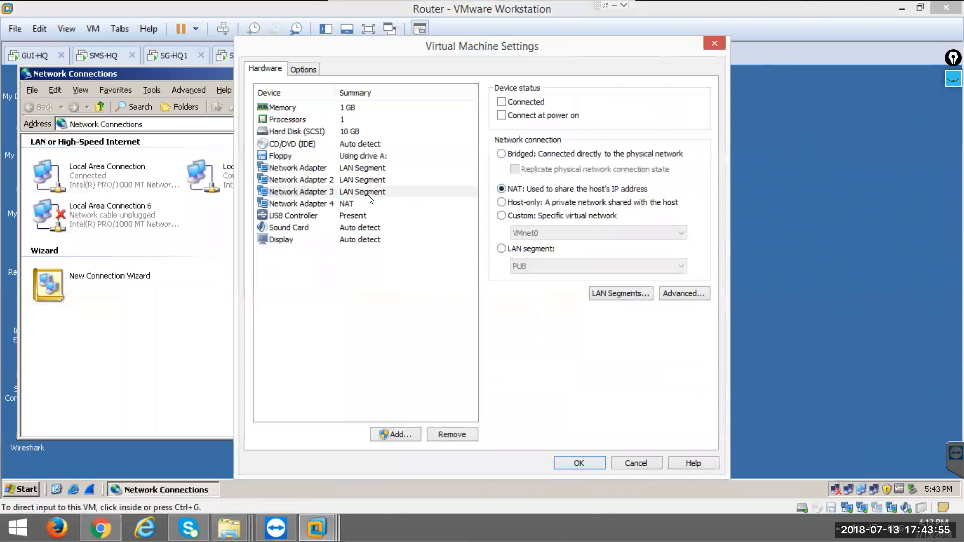
left_click(341, 207)
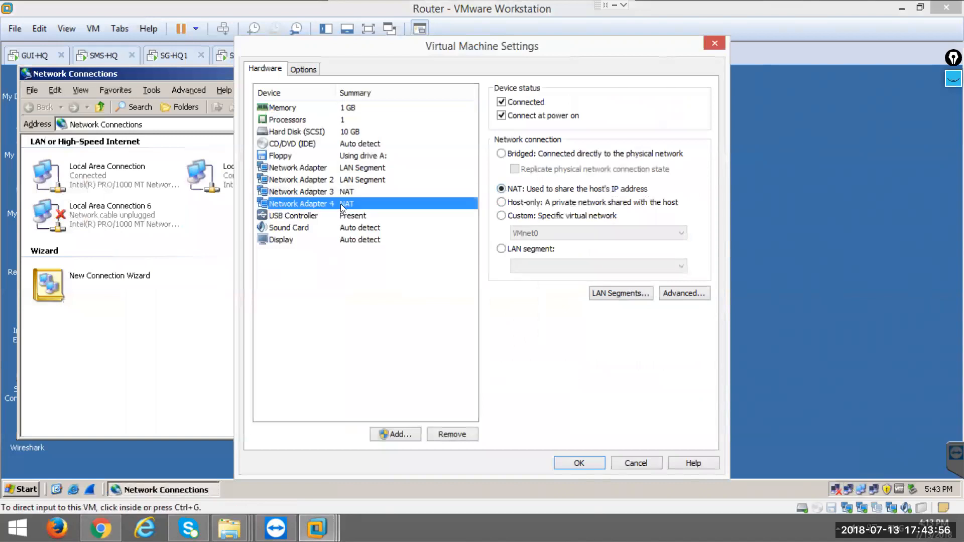
left_click(501, 248)
left_click(545, 274)
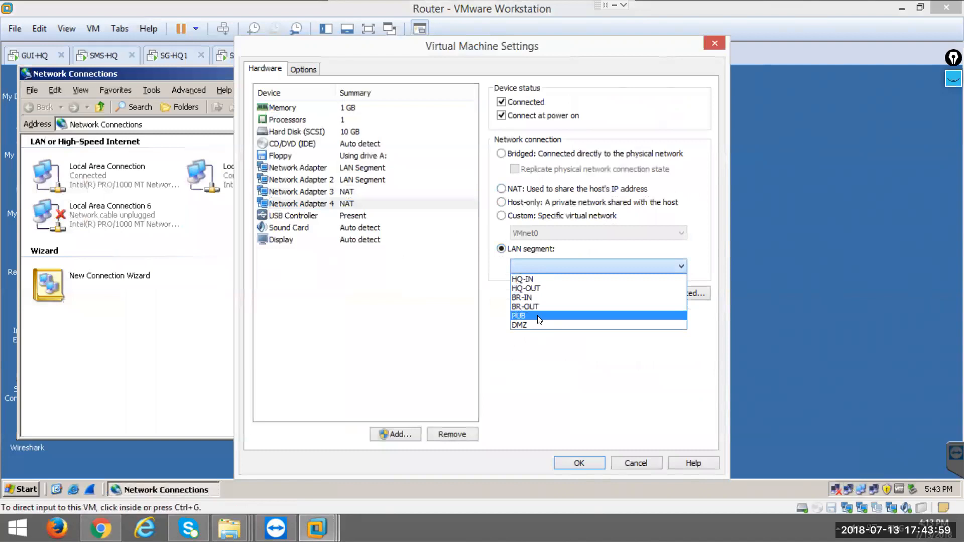
left_click(538, 317)
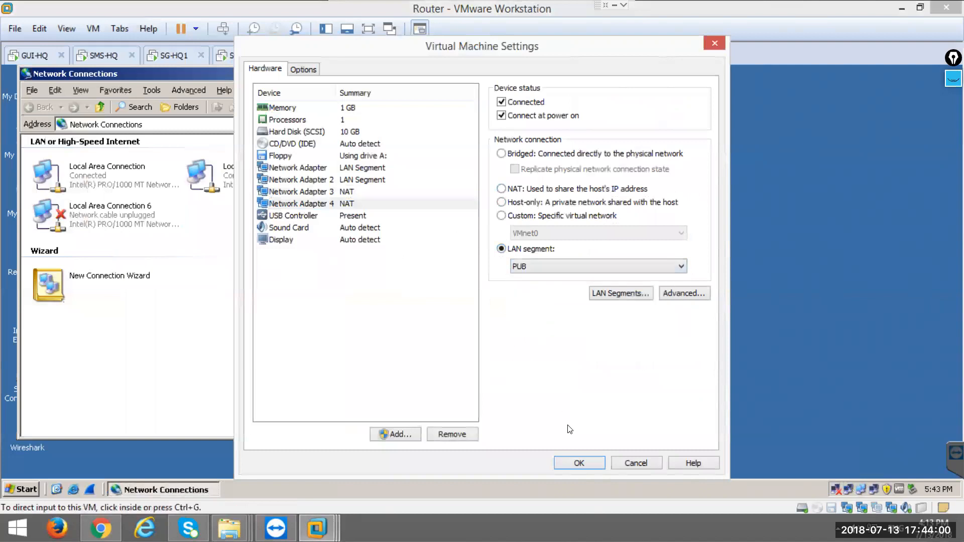
left_click(579, 463)
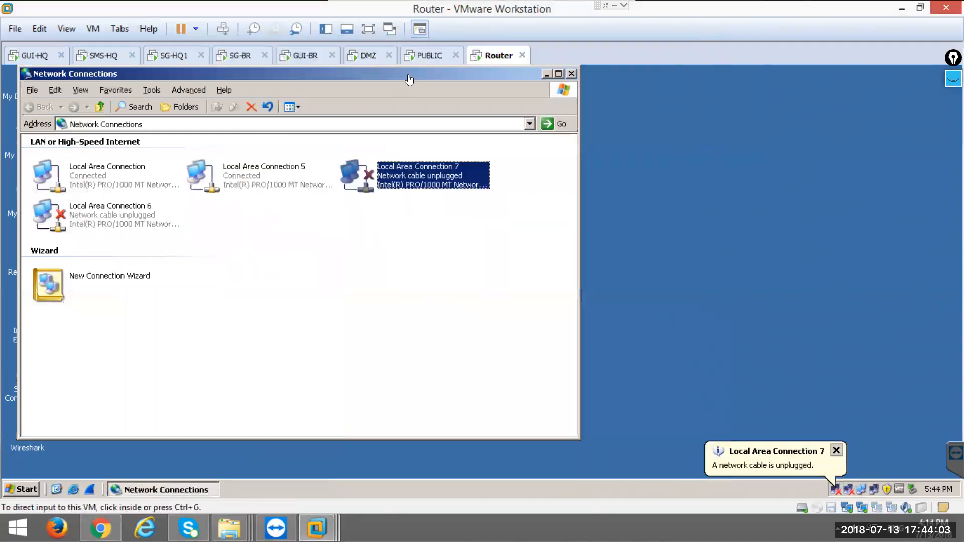
left_click(420, 63)
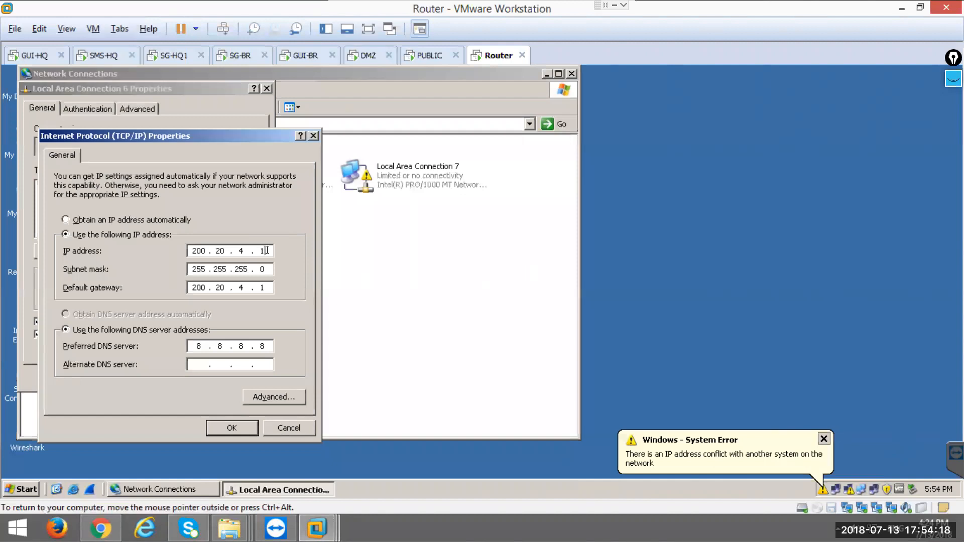
Clear Local Area Connection 6's default gateway and keep 200.20.4.1 despite the duplicate-address warning
key("BackSpace")
key("BackSpace")
key("BackSpace")
key("BackSpace")
key("BackSpace")
key("BackSpace")
left_click(239, 429)
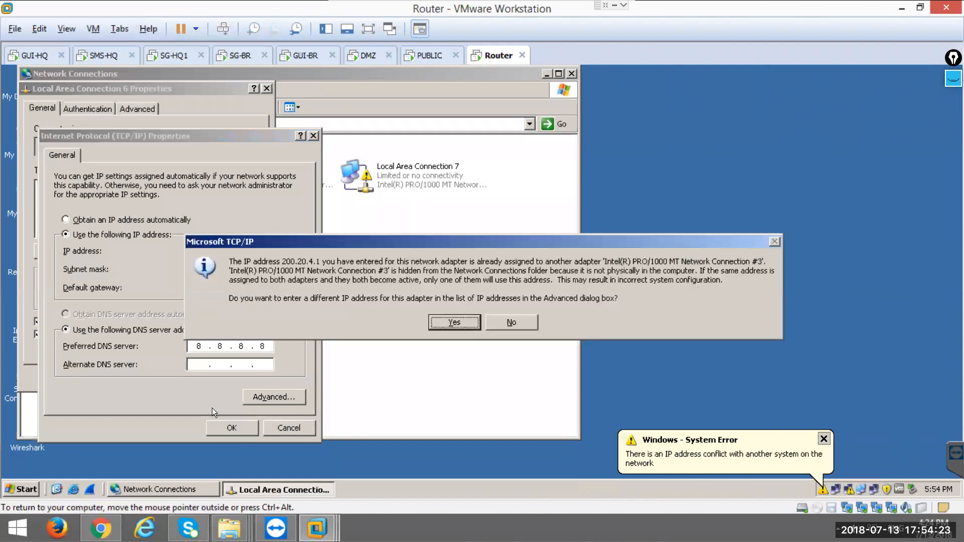
left_click(462, 322)
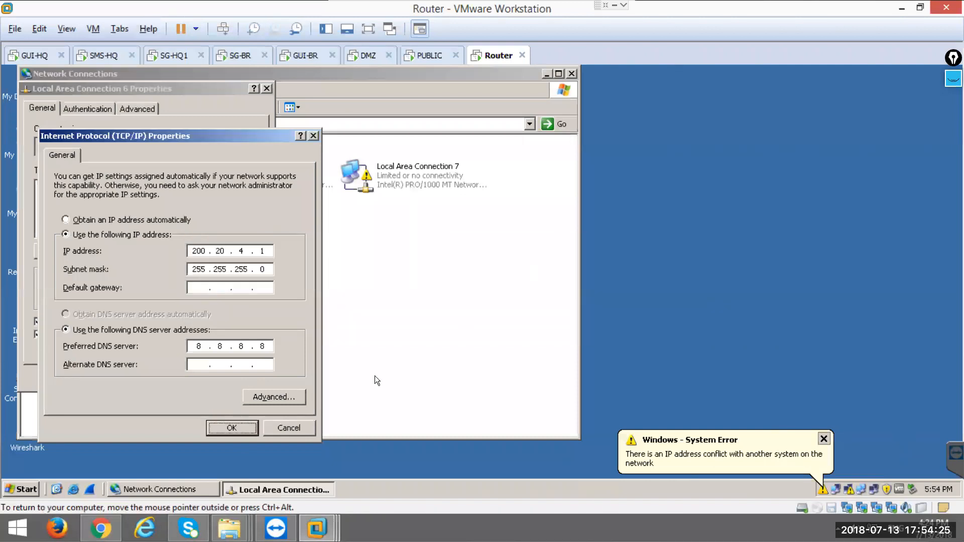
left_click(232, 428)
left_click(519, 324)
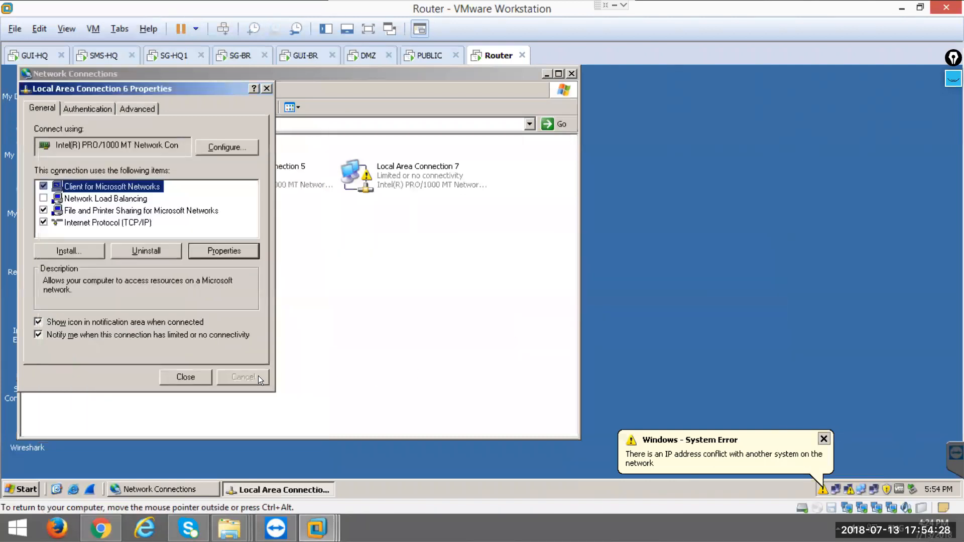
left_click(193, 378)
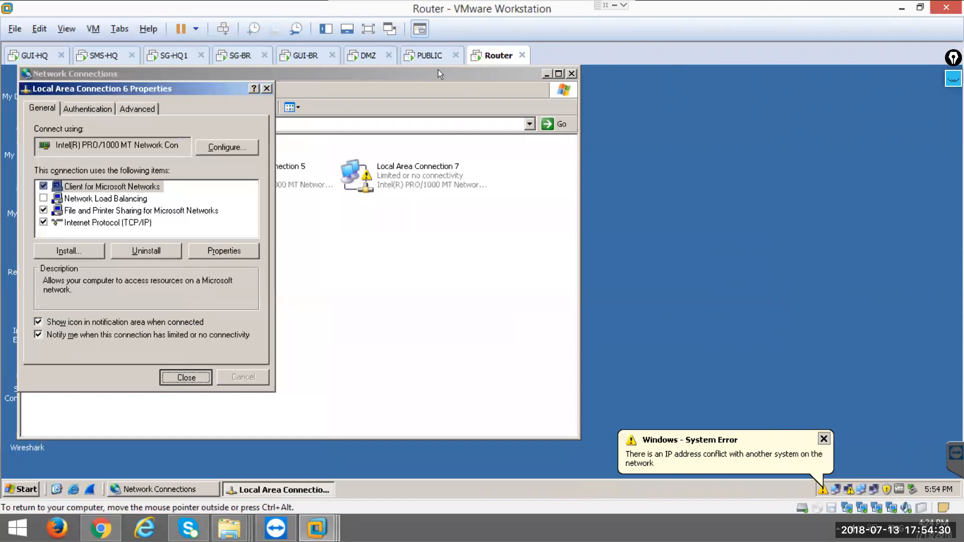
left_click(432, 56)
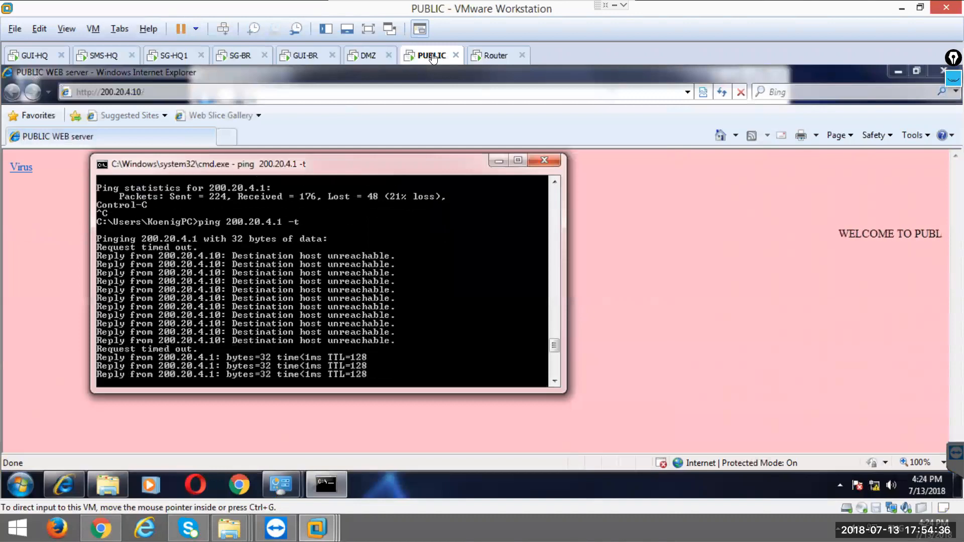
Switch the Router VM's Network Adapter 3 to NAT, then check the PUBLIC VM's ping
left_click(497, 57)
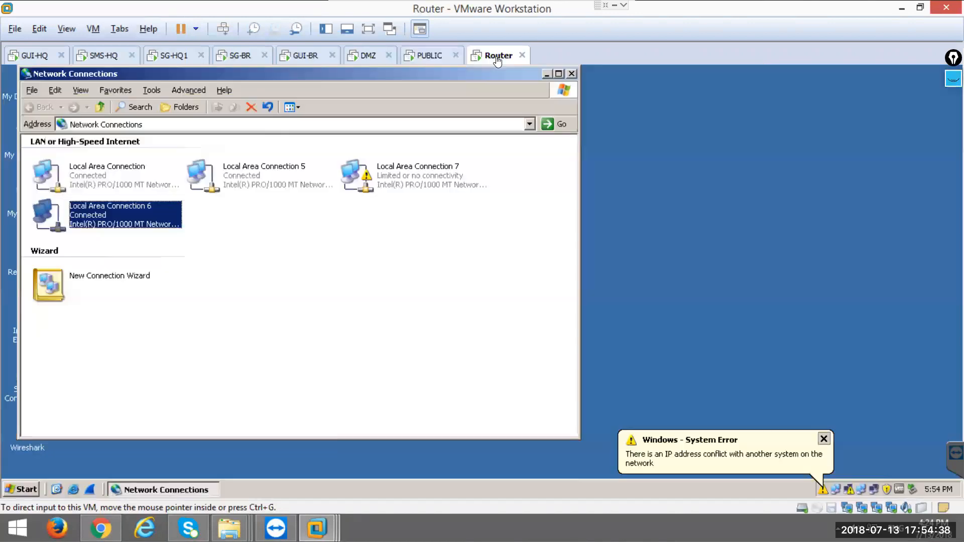
right_click(497, 58)
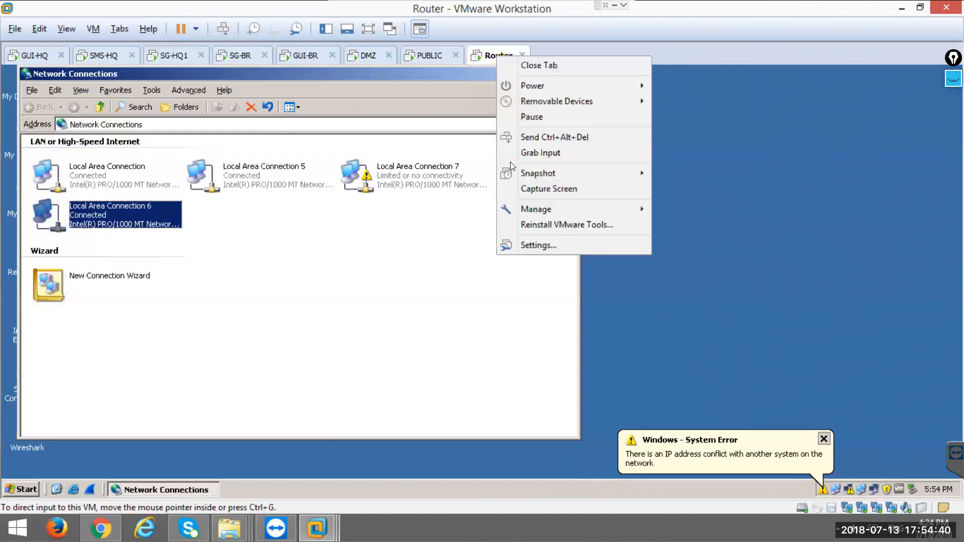
left_click(522, 243)
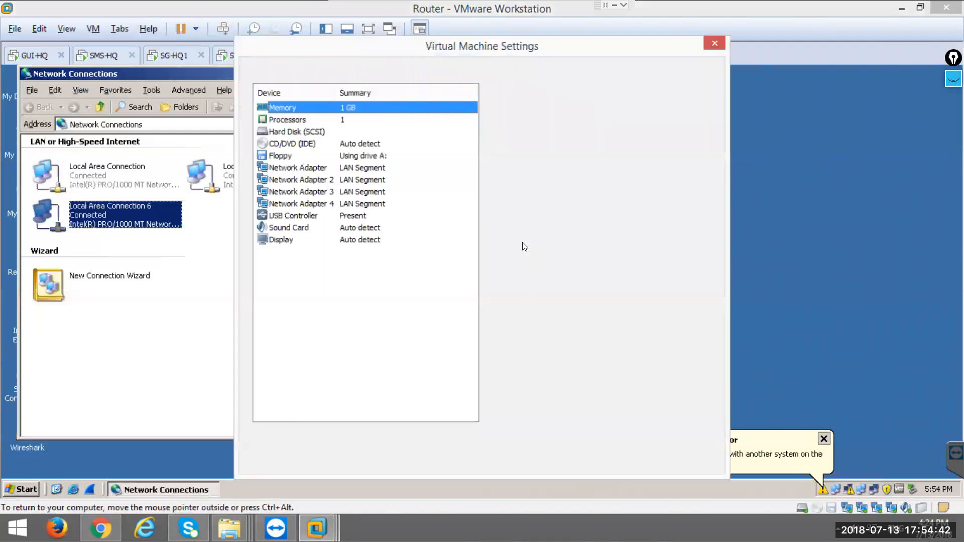
left_click(359, 206)
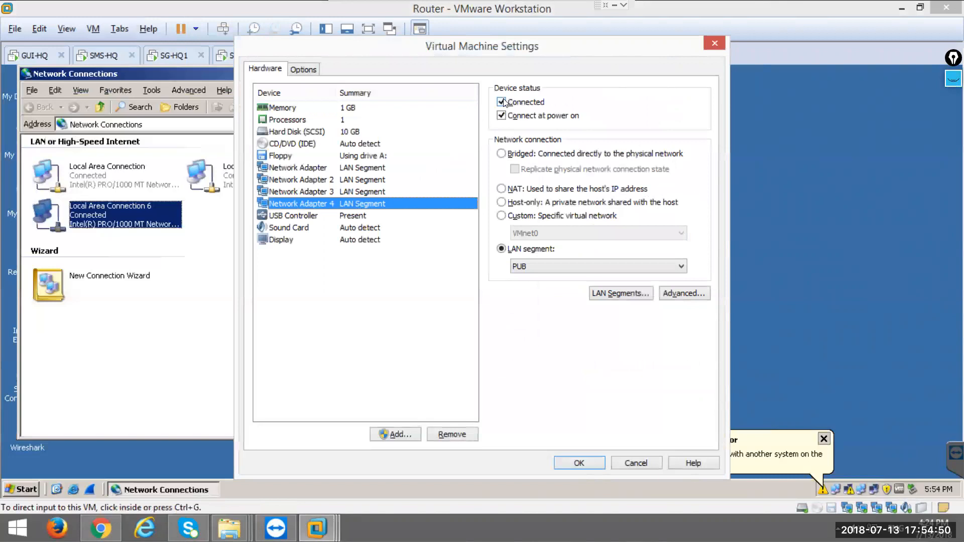
left_click(340, 192)
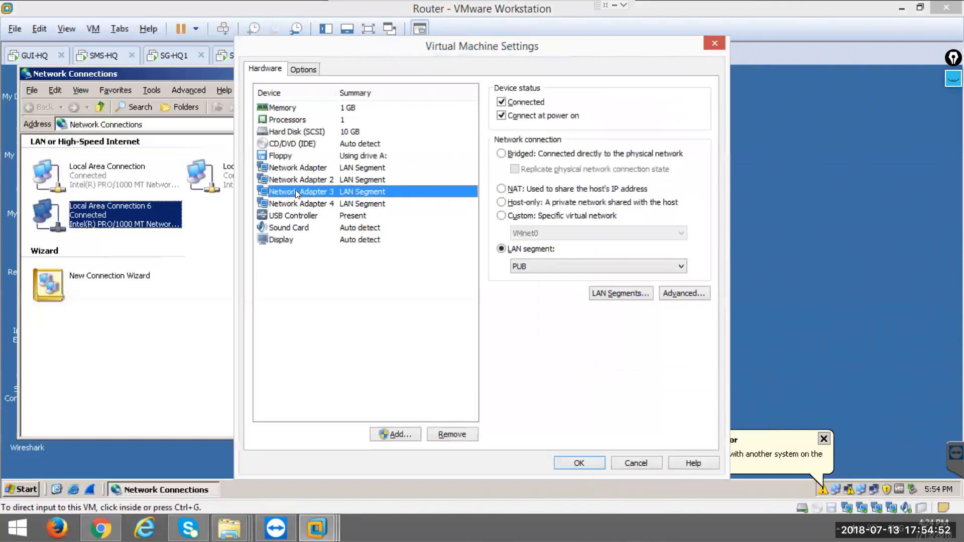
left_click(501, 189)
left_click(570, 463)
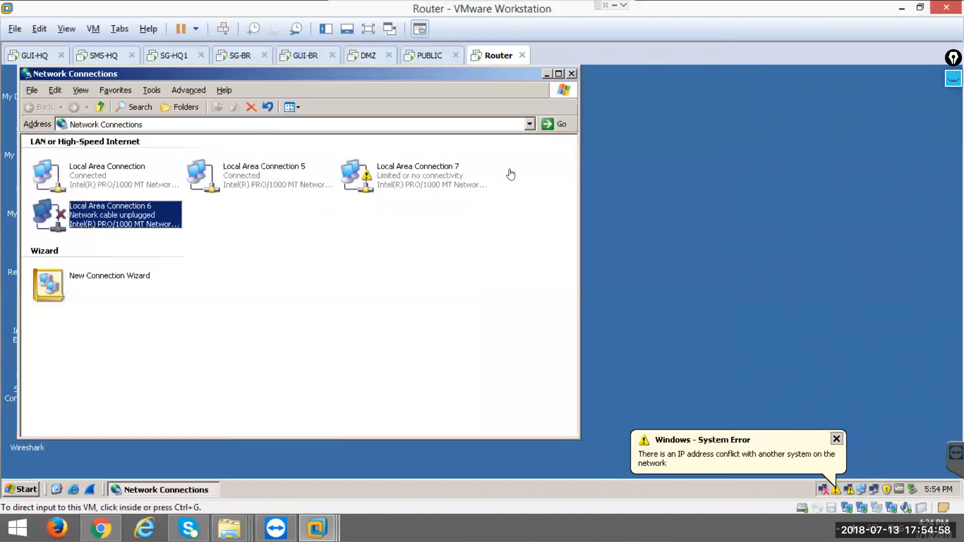
left_click(435, 55)
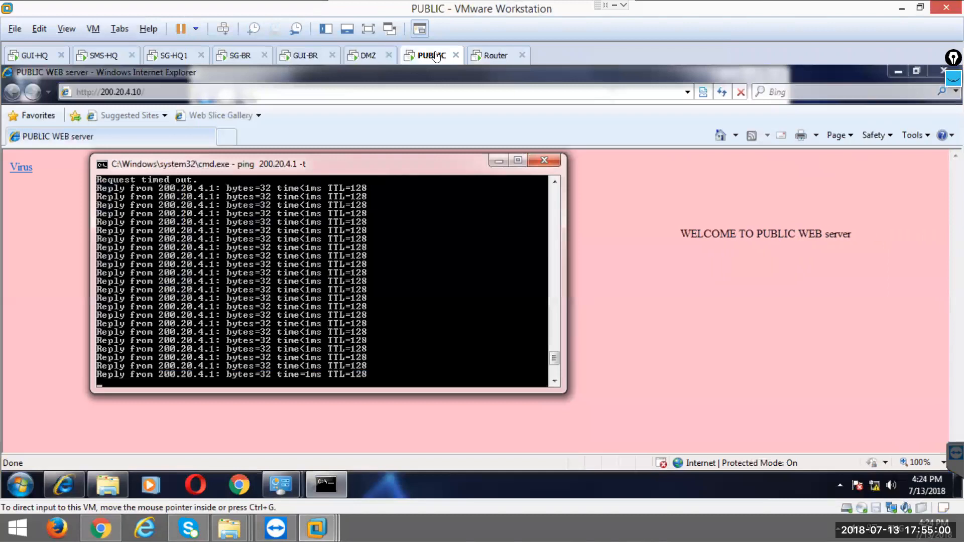
left_click(506, 57)
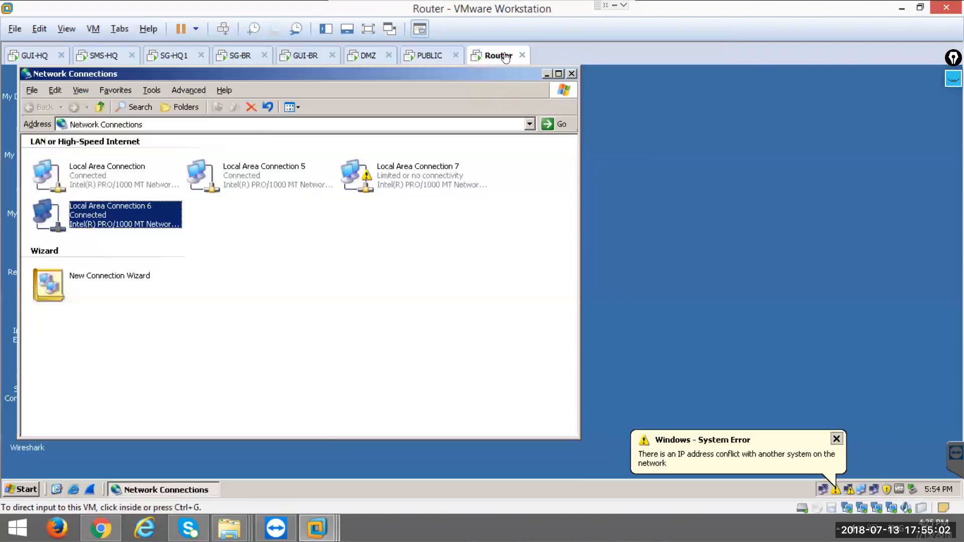
Move the Router VM's Network Adapter 3 to the PUB LAN segment and Network Adapter 4 to NAT
right_click(503, 57)
left_click(545, 243)
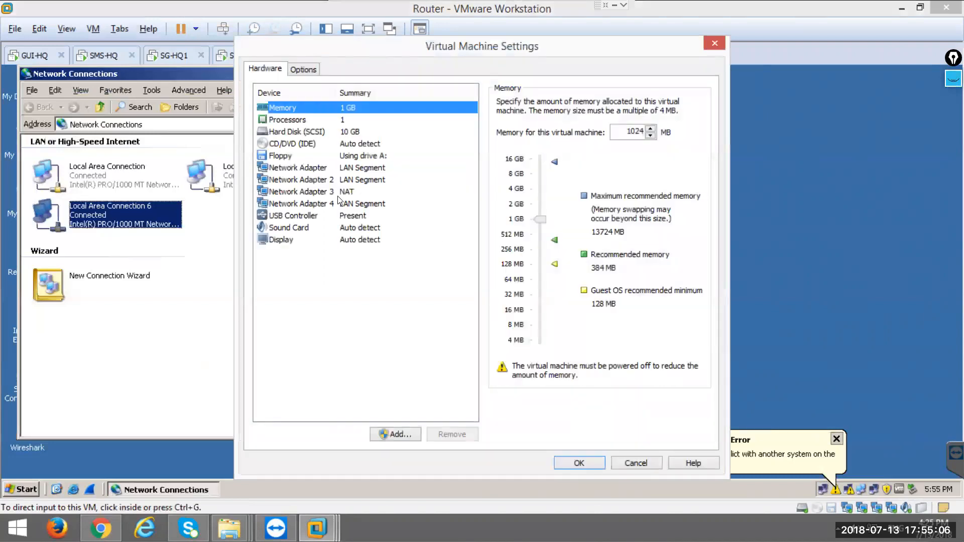
left_click(337, 194)
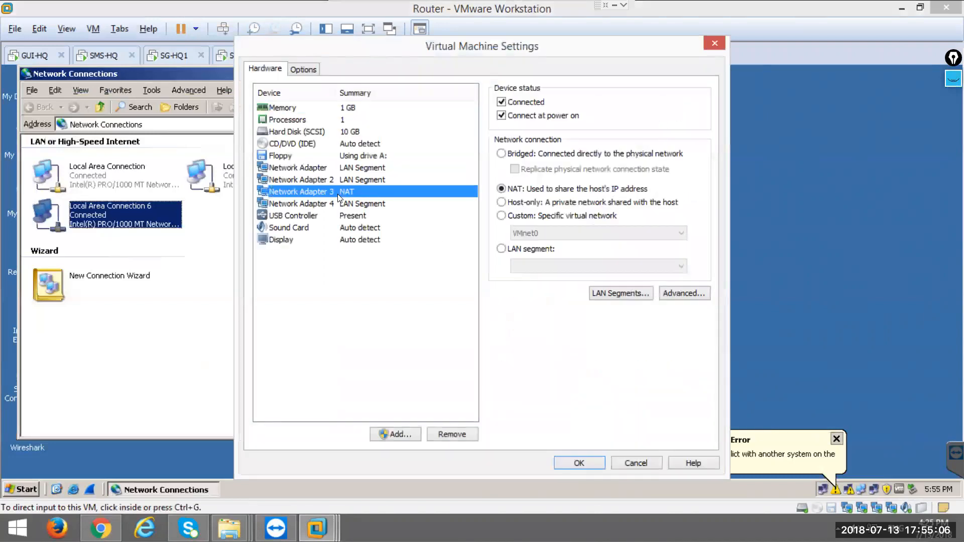
left_click(512, 250)
left_click(520, 264)
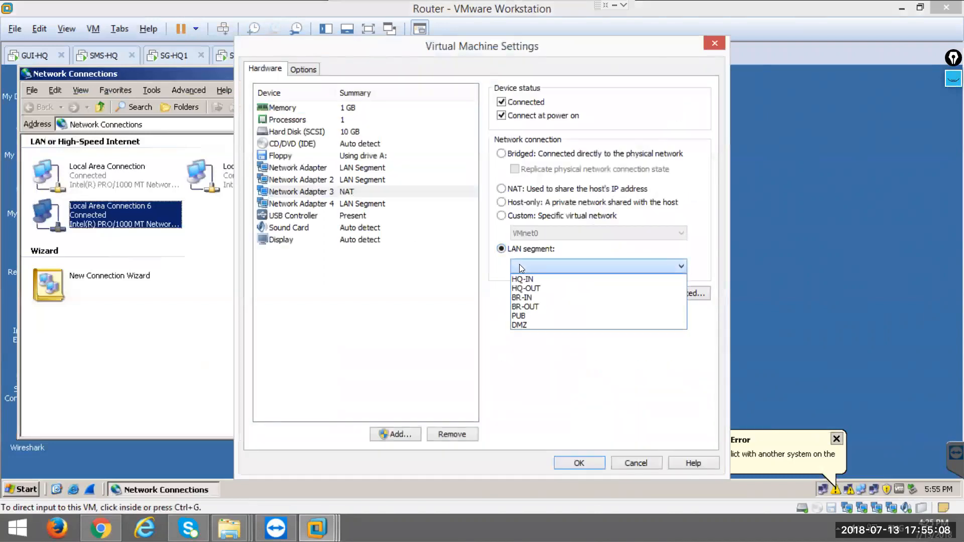
left_click(527, 316)
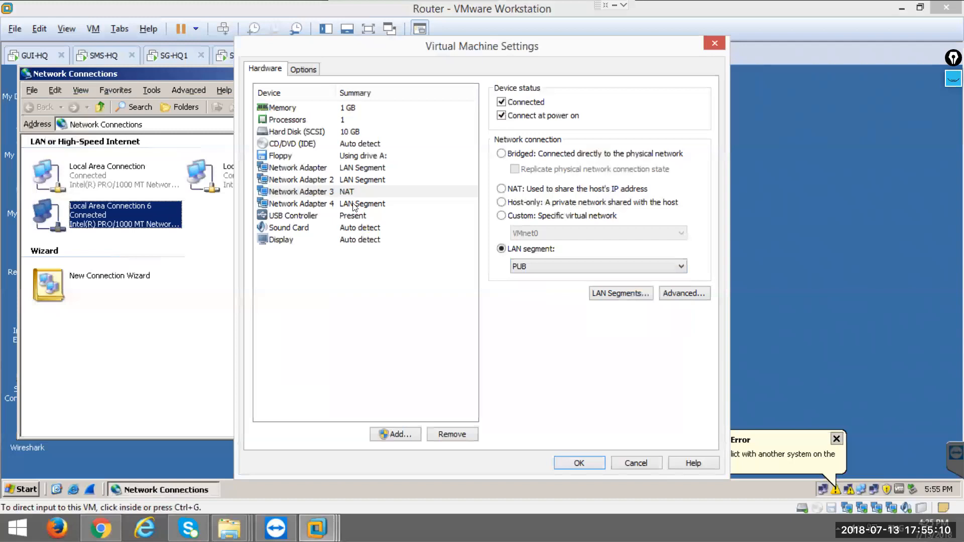
left_click(353, 205)
left_click(502, 190)
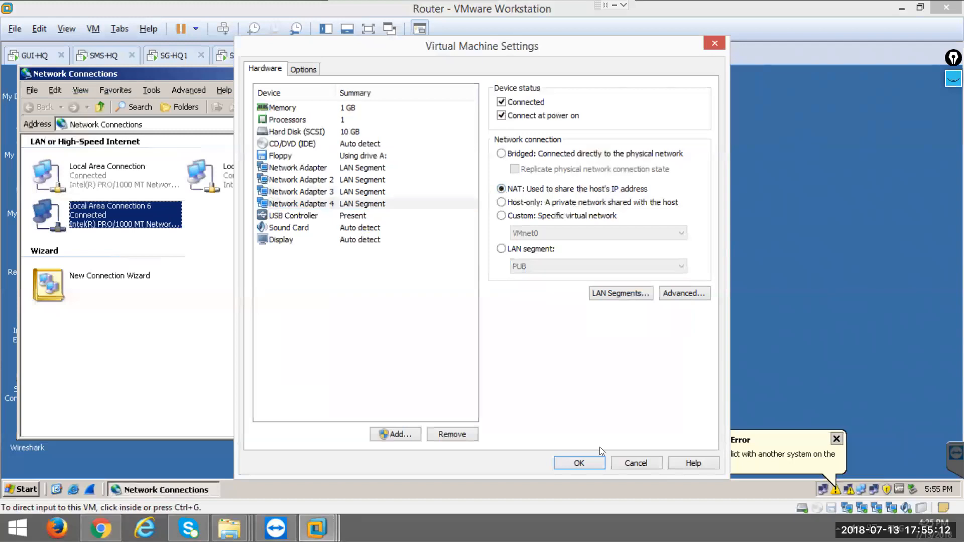
left_click(579, 463)
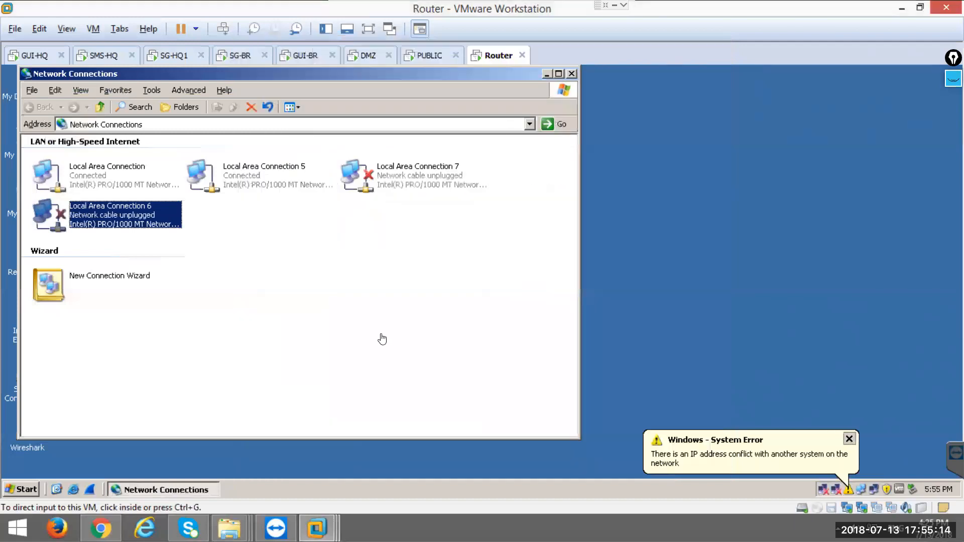
Stop and close the PUBLIC VM's ping window, then launch Routing and Remote Access on the Router
left_click(435, 56)
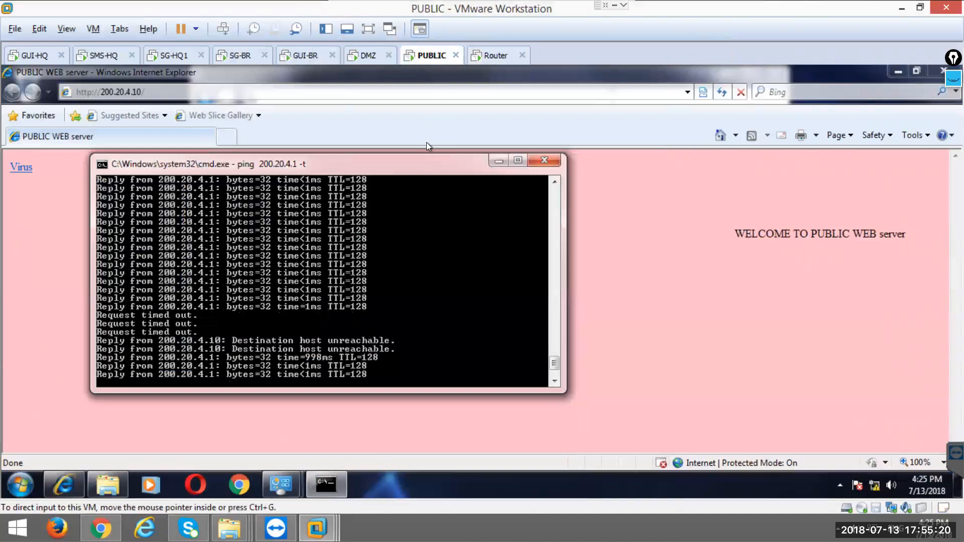
left_click(541, 159)
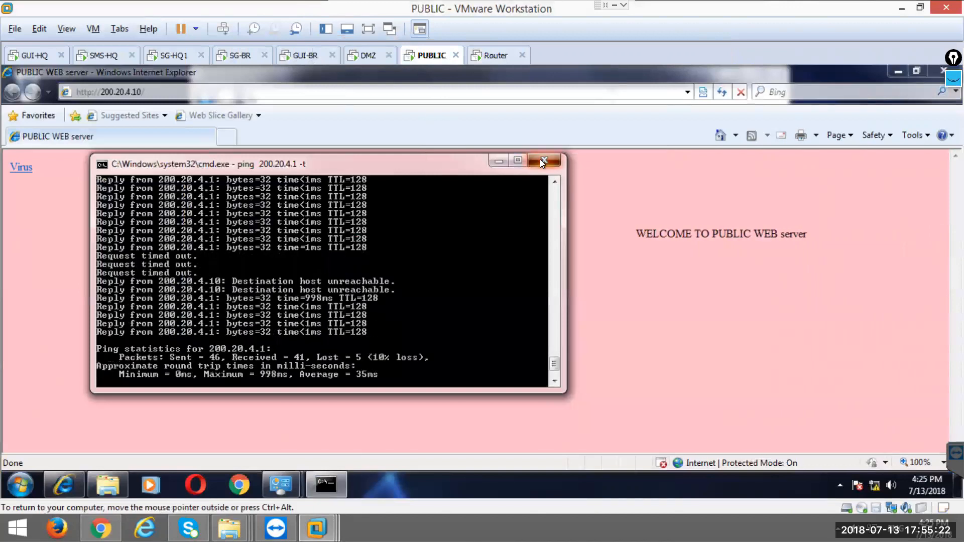
left_click(541, 161)
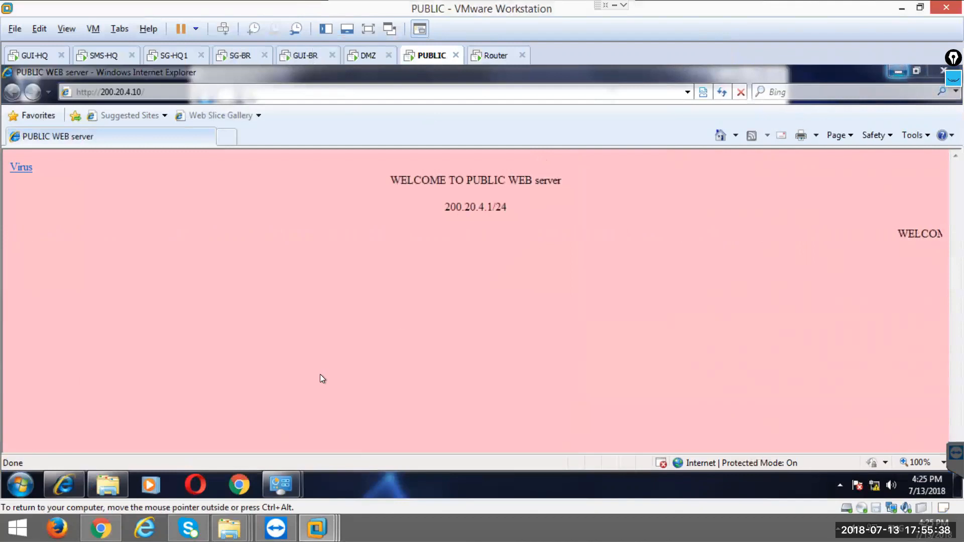
left_click(495, 56)
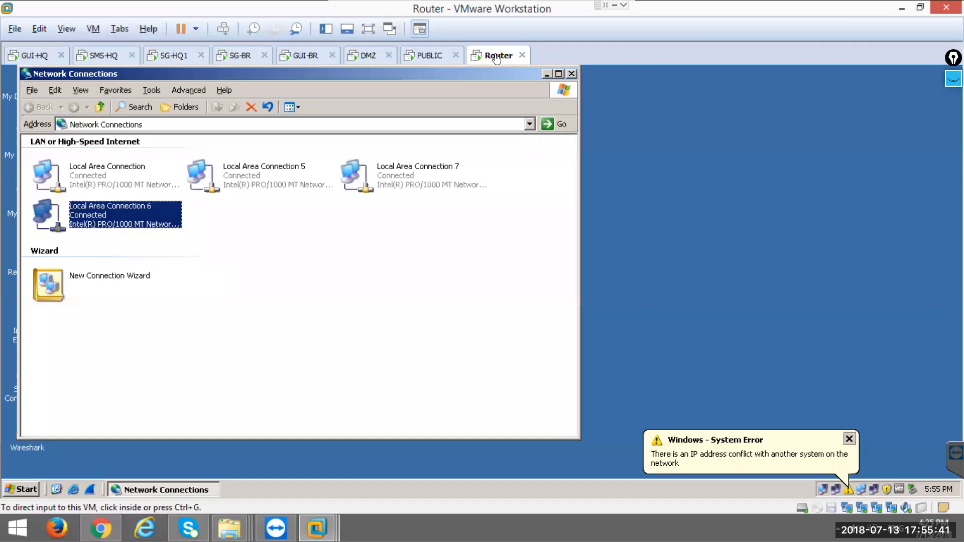
left_click(21, 489)
left_click(57, 359)
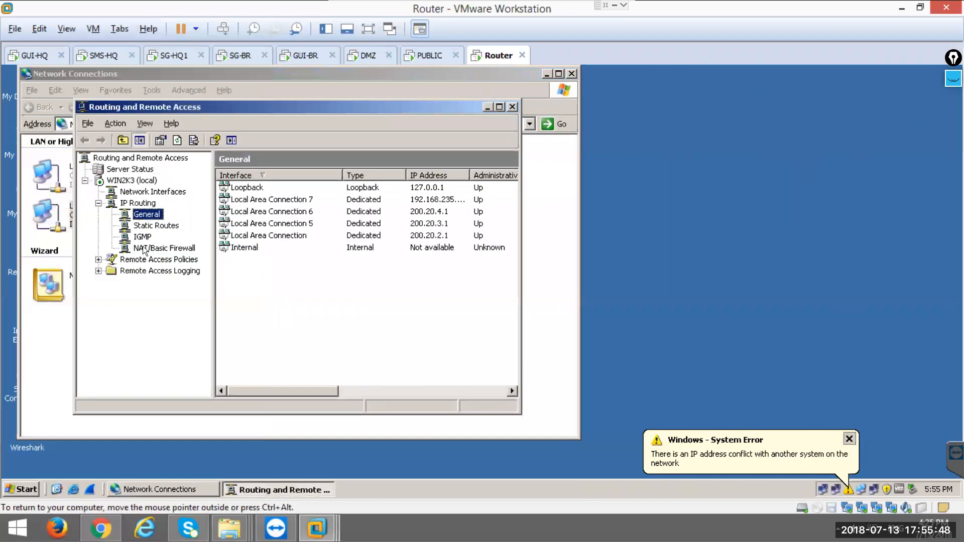
Add Local Area Connection 7 under NAT/Basic Firewall as an Internet-facing public interface with NAT enabled
left_click(144, 248)
right_click(254, 208)
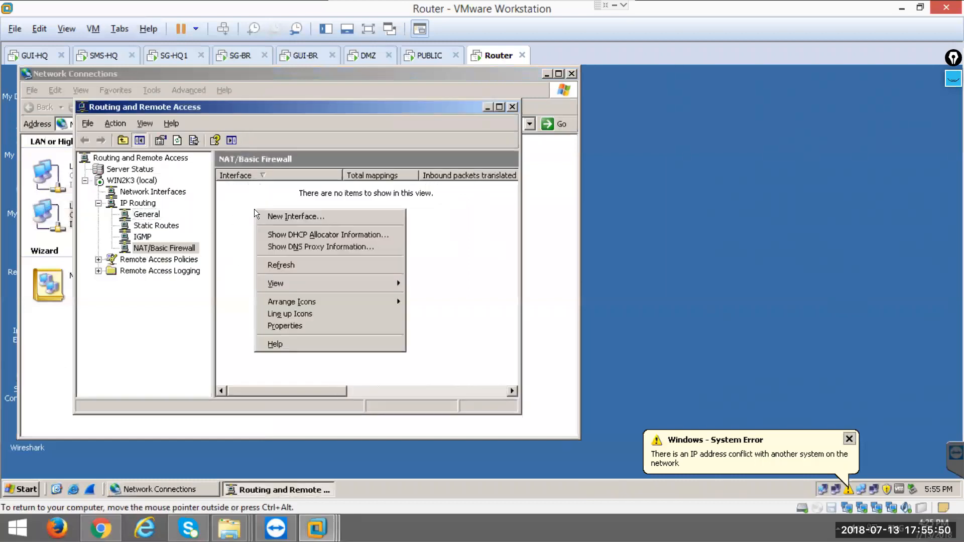
left_click(277, 217)
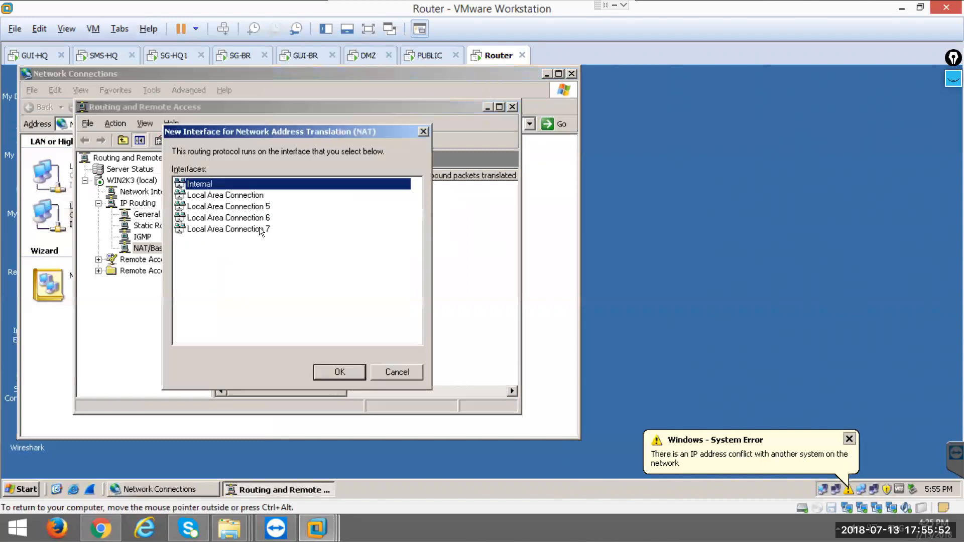
double_click(255, 230)
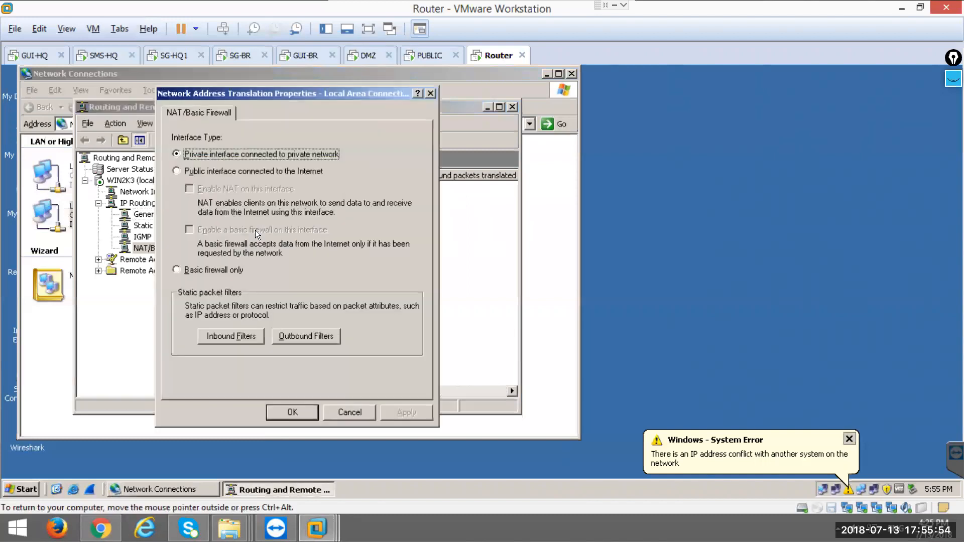
left_click(192, 172)
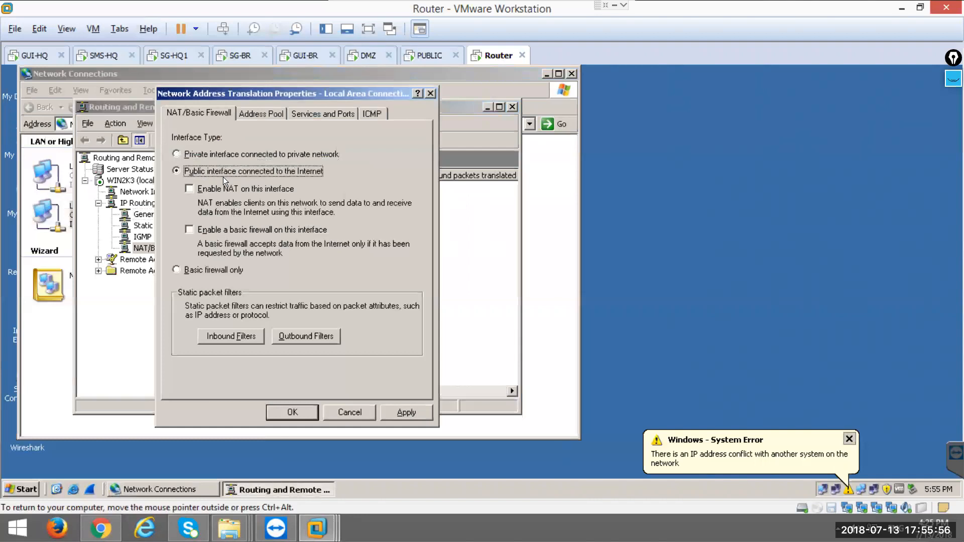
left_click(189, 189)
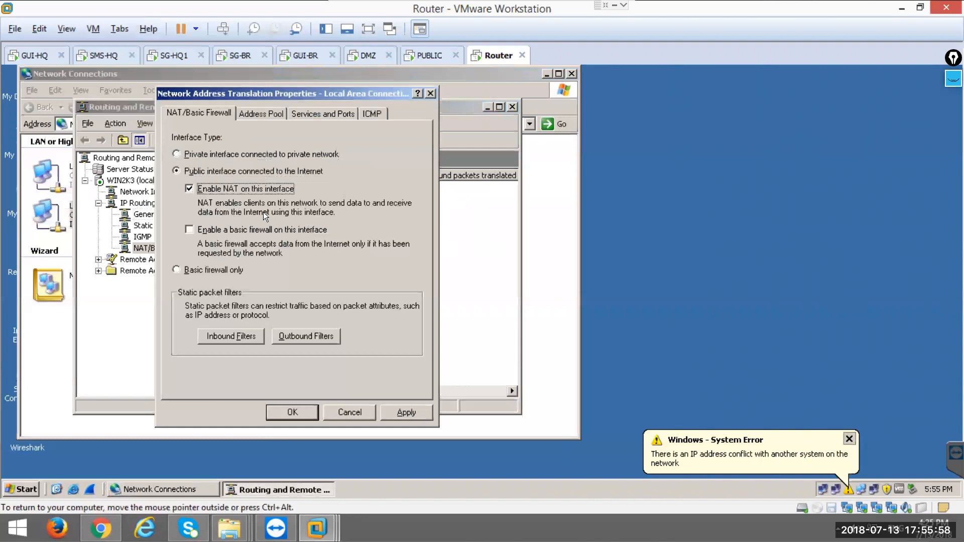
Save Local Area Connection 7's NAT settings and add Local Area Connection 6 as a private interface
left_click(406, 412)
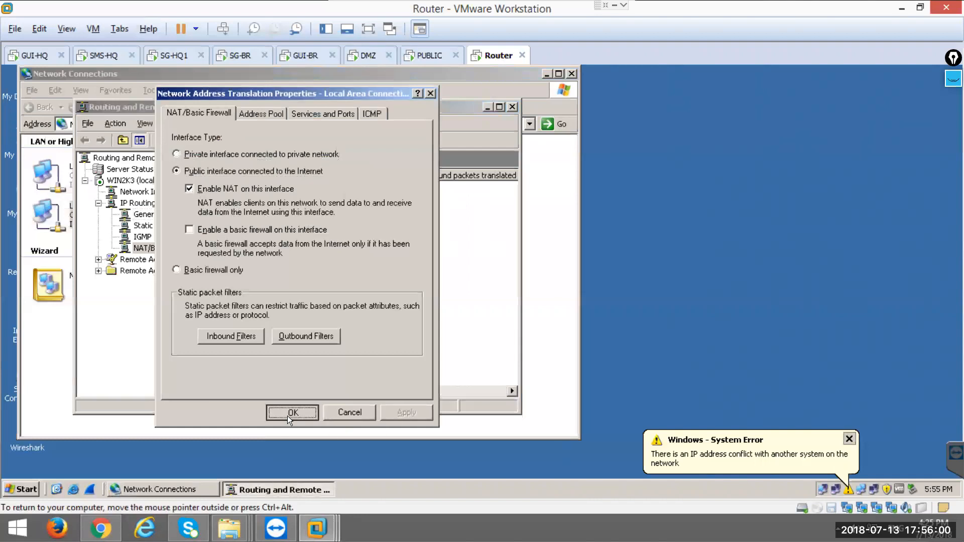
left_click(288, 415)
right_click(282, 226)
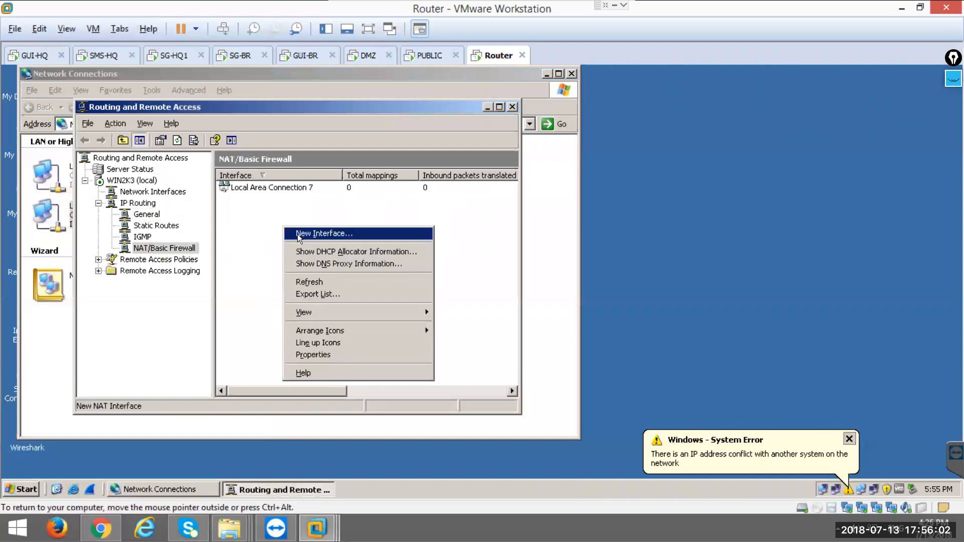
left_click(297, 234)
double_click(259, 219)
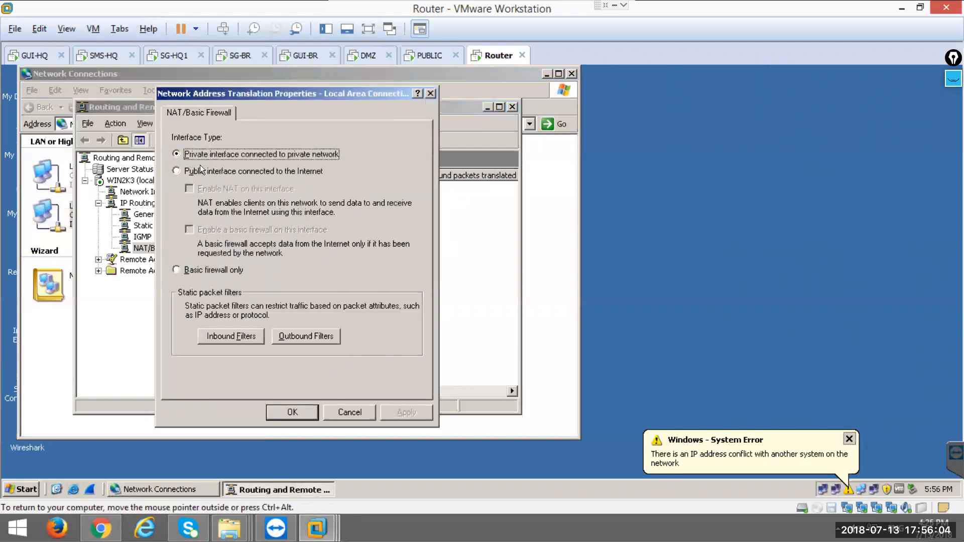
left_click(299, 414)
Add Local Area Connection 5 and Local Area Connection as private NAT interfaces
right_click(294, 277)
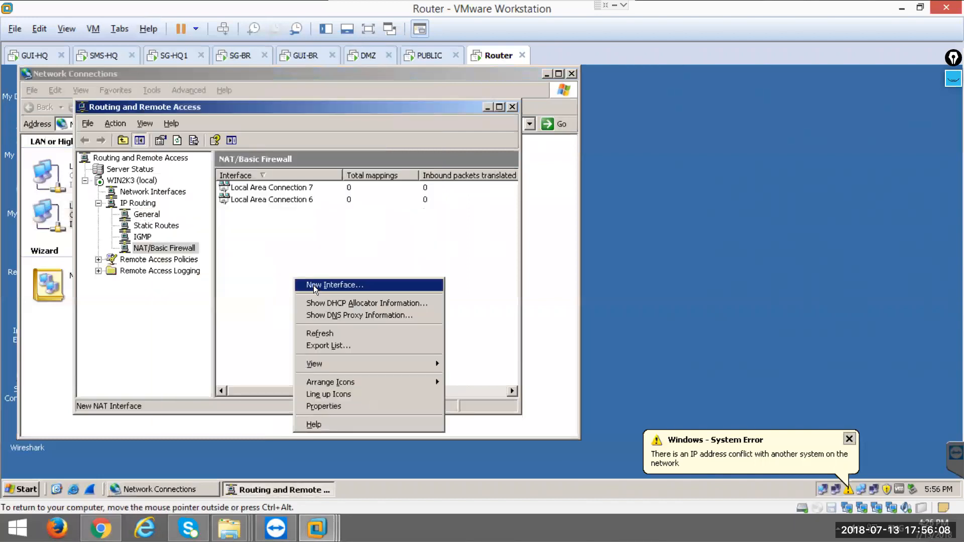
left_click(313, 284)
double_click(232, 207)
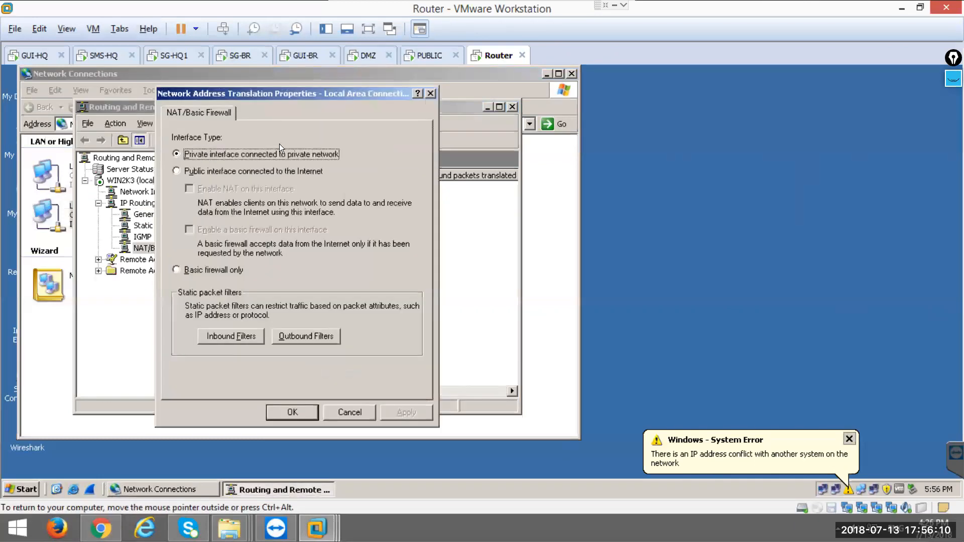
left_click(292, 411)
right_click(282, 262)
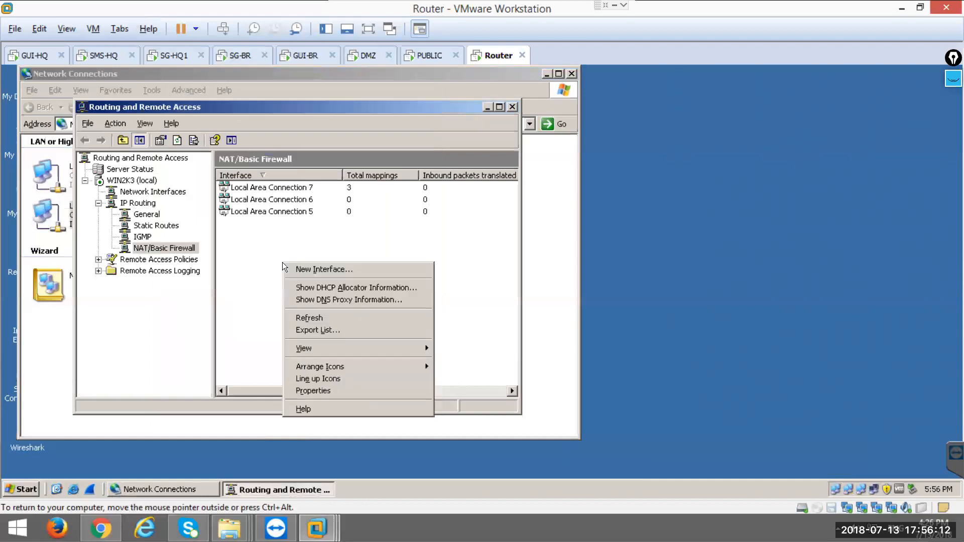
left_click(296, 270)
double_click(211, 197)
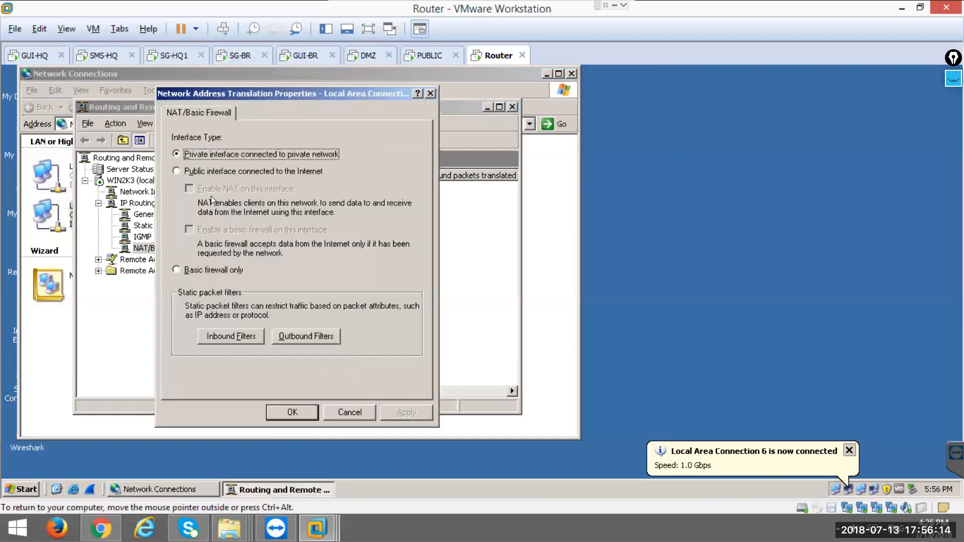
left_click(299, 411)
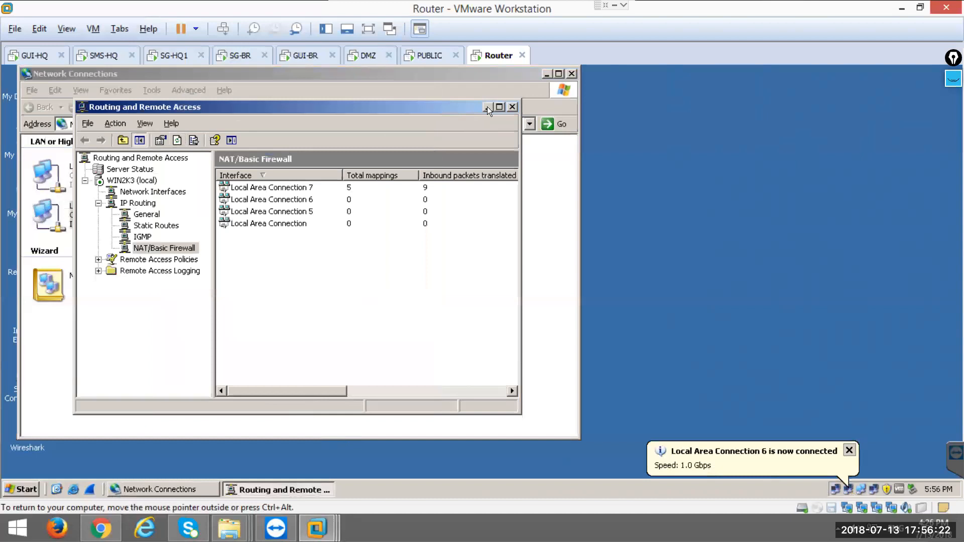
left_click(18, 490)
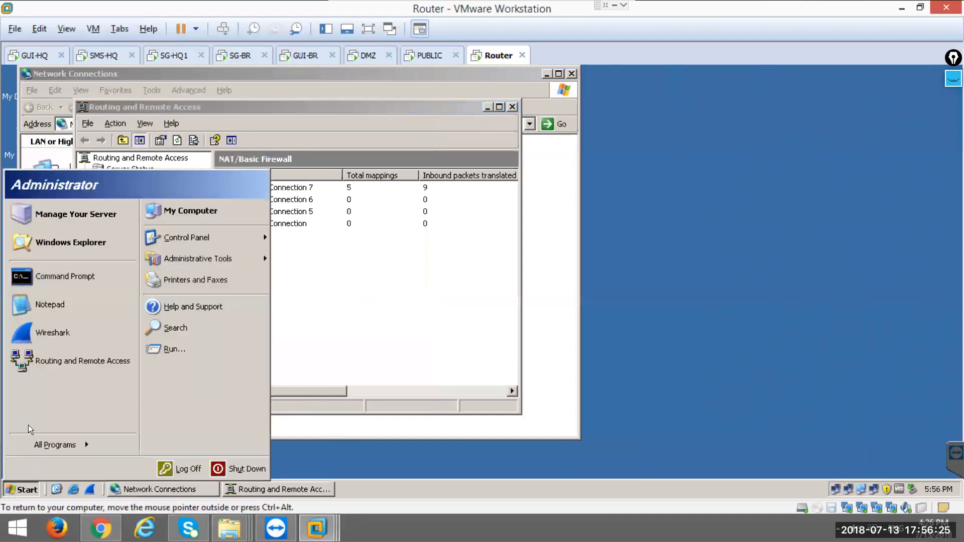
left_click(45, 278)
type("pin")
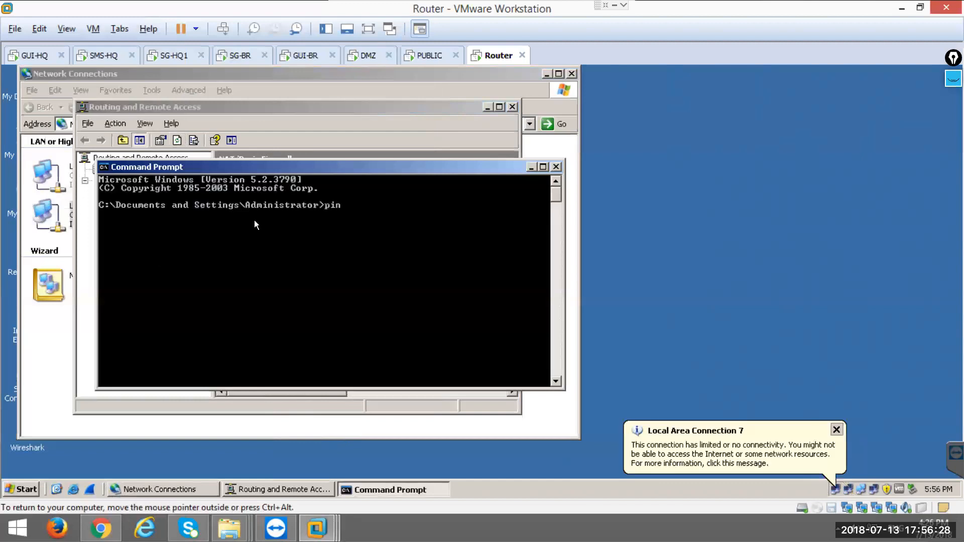
type("g 8.8.8.8")
key("Return")
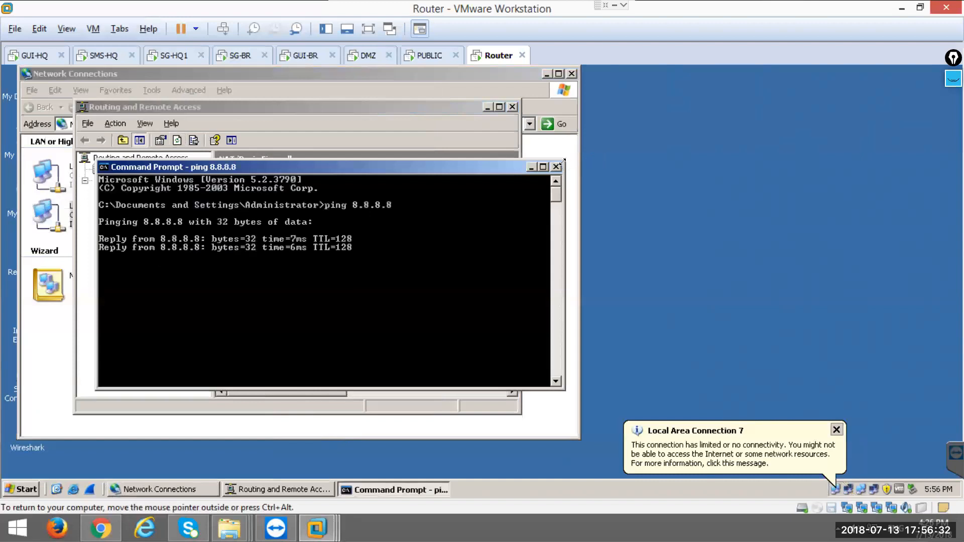
left_click(556, 167)
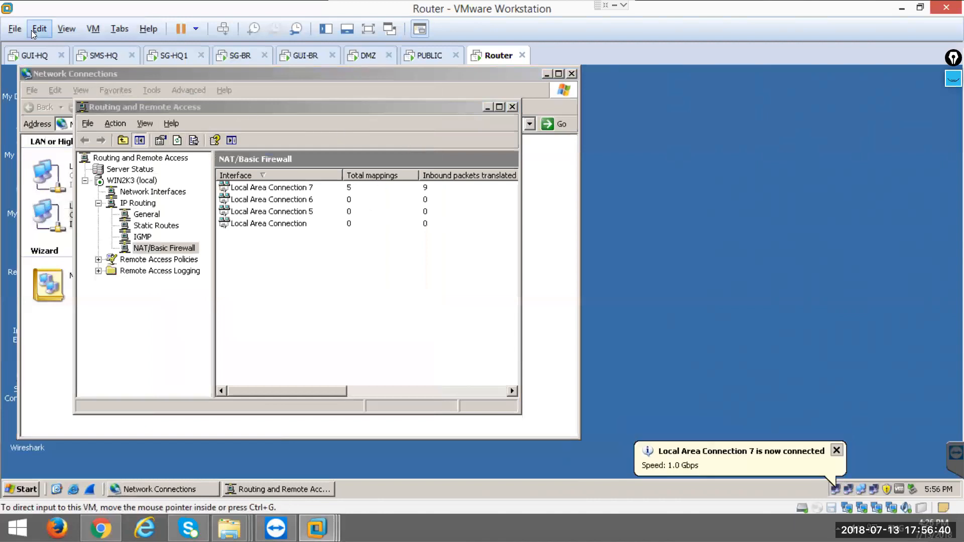
left_click(34, 56)
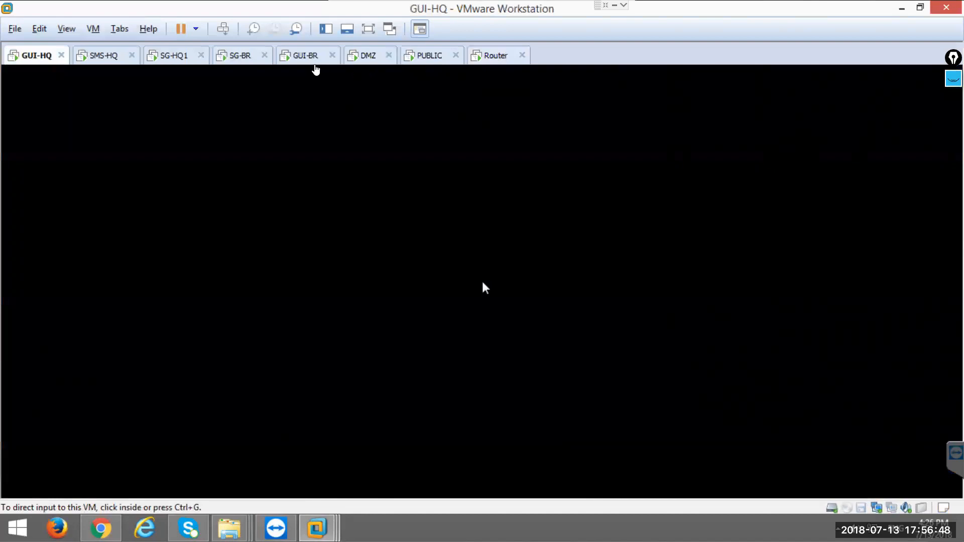
Open the GUI-BR virtual machine's settings and close them again
left_click(317, 54)
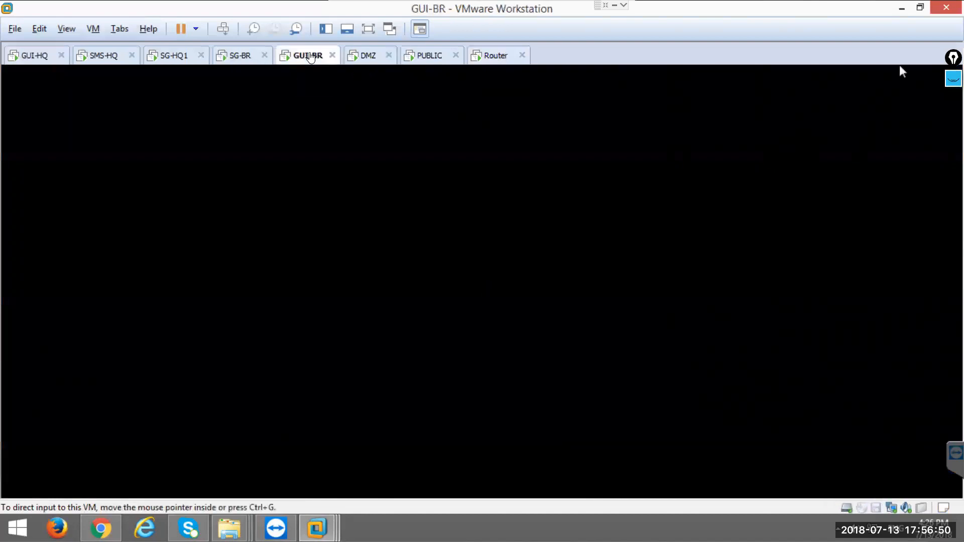
right_click(310, 52)
left_click(364, 240)
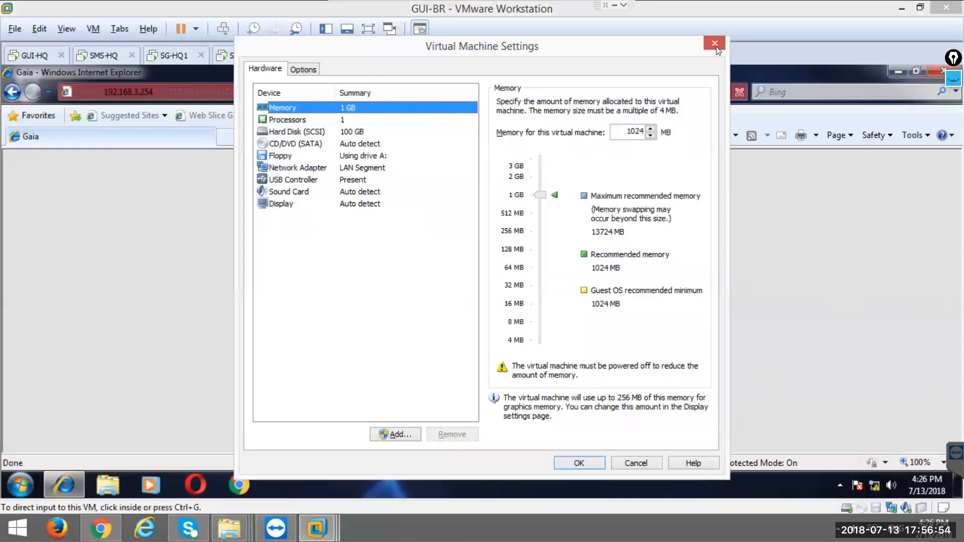
left_click(715, 44)
Verify SG-BR's two adapters are on BR-IN and BR-OUT segments, then return to GUI-HQ
left_click(246, 55)
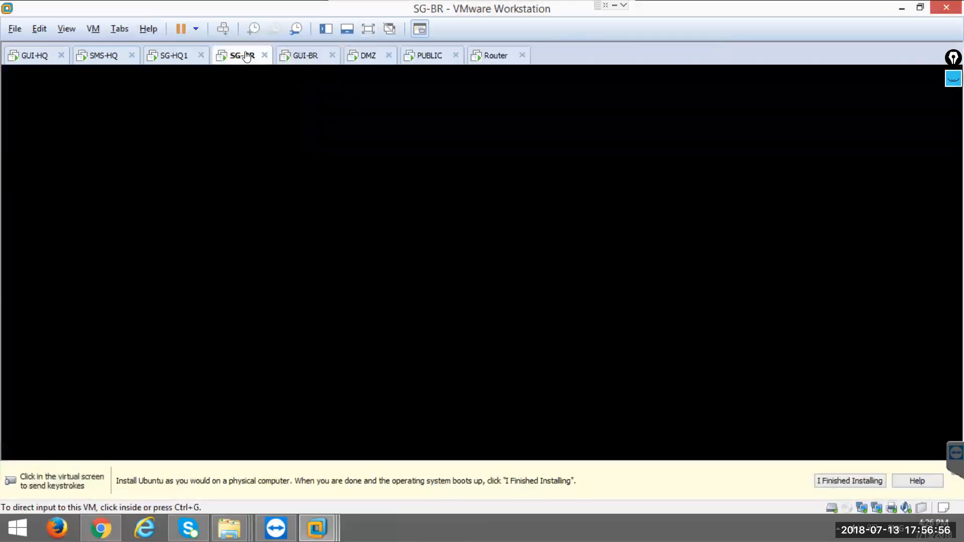
right_click(246, 56)
left_click(303, 240)
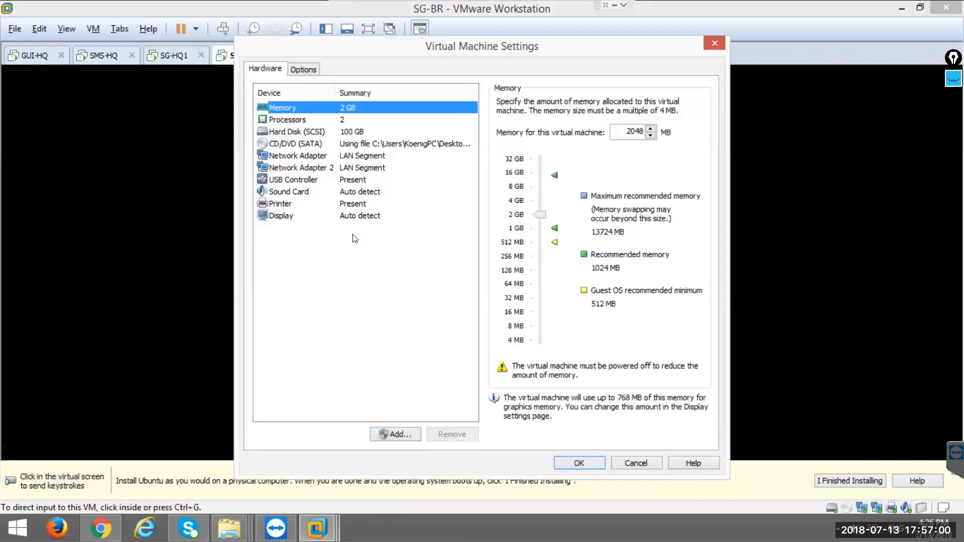
left_click(350, 157)
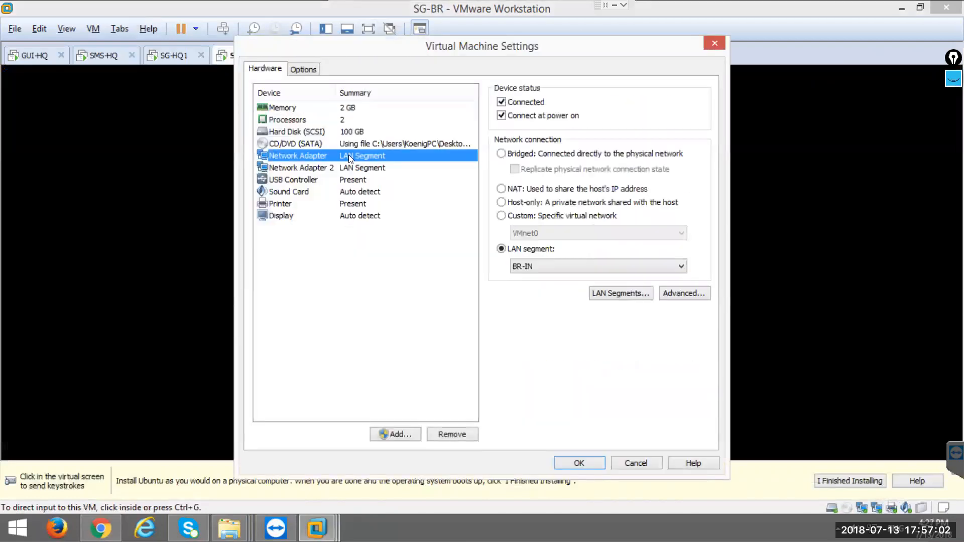
left_click(348, 169)
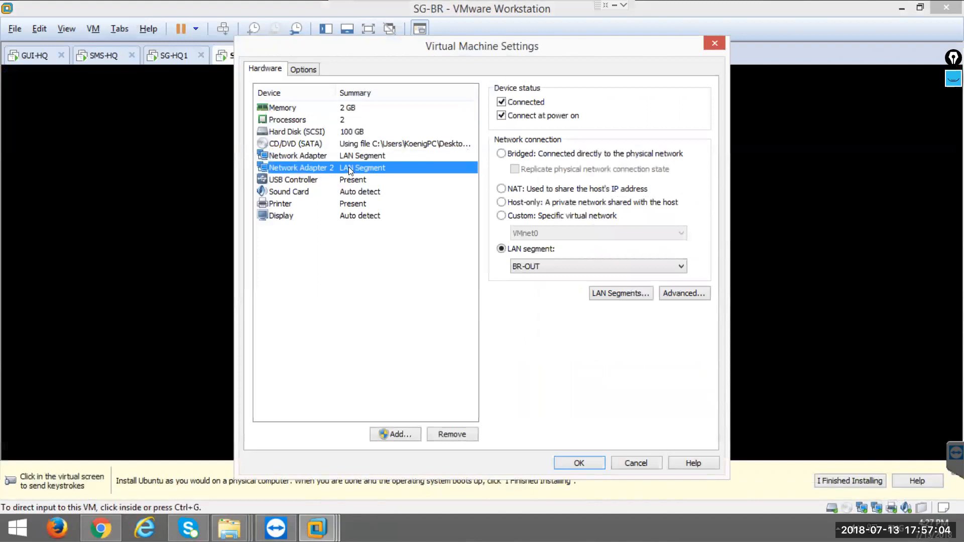
left_click(588, 462)
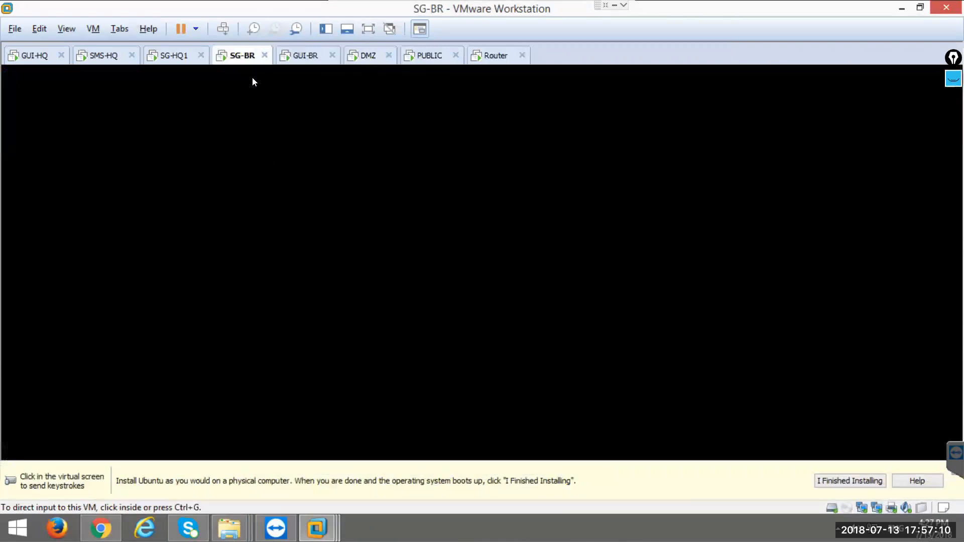
left_click(40, 57)
Create a classic-mode gateway named SG_BR with IPv4 address 200.20.3.254
left_click(482, 283)
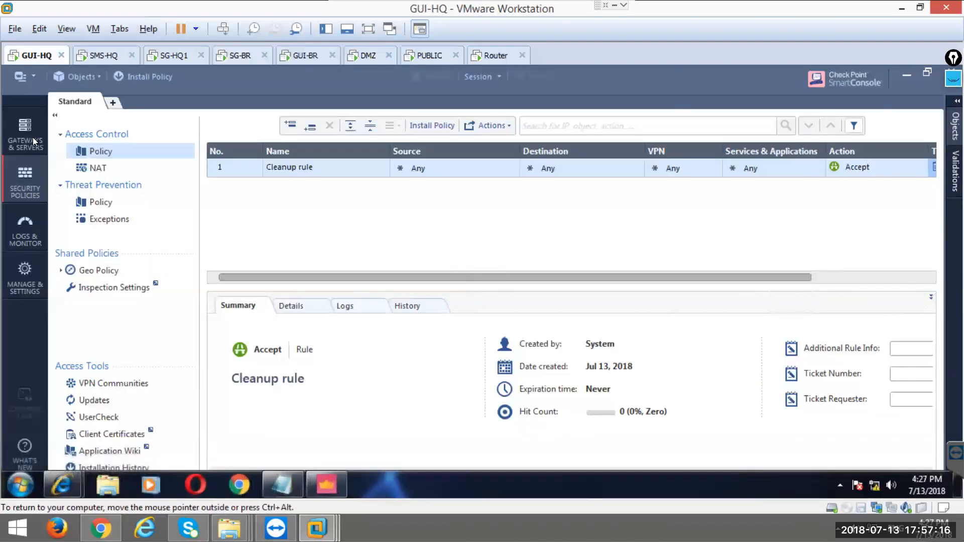
left_click(30, 137)
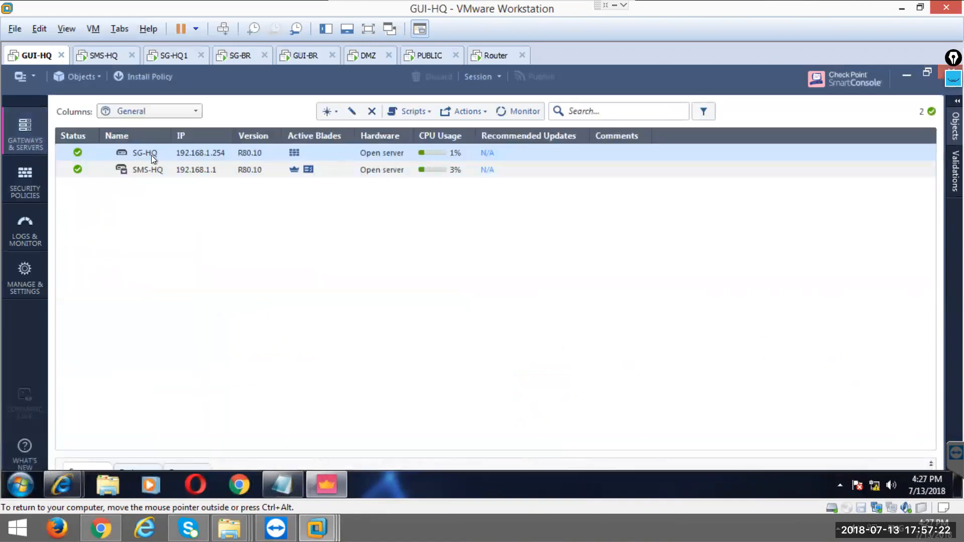
left_click(330, 113)
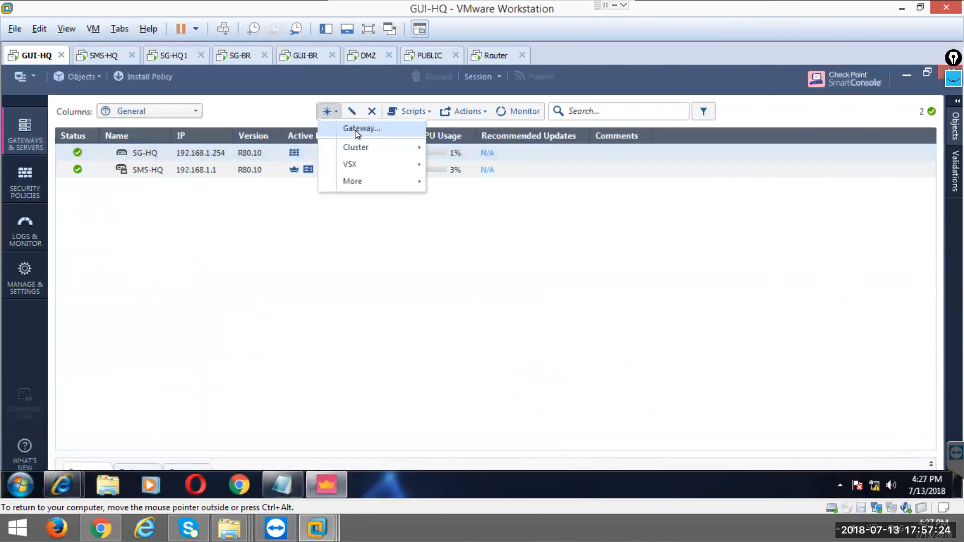
left_click(361, 128)
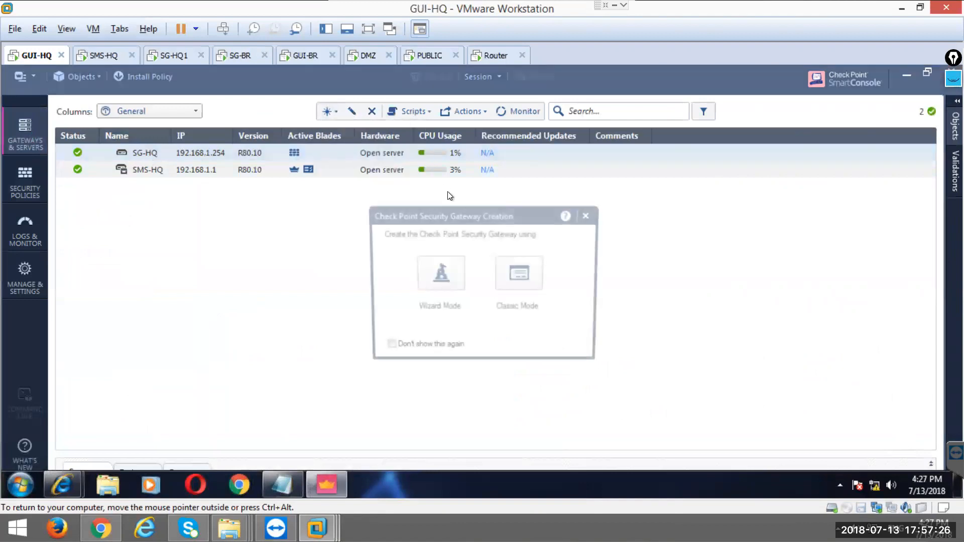
left_click(519, 280)
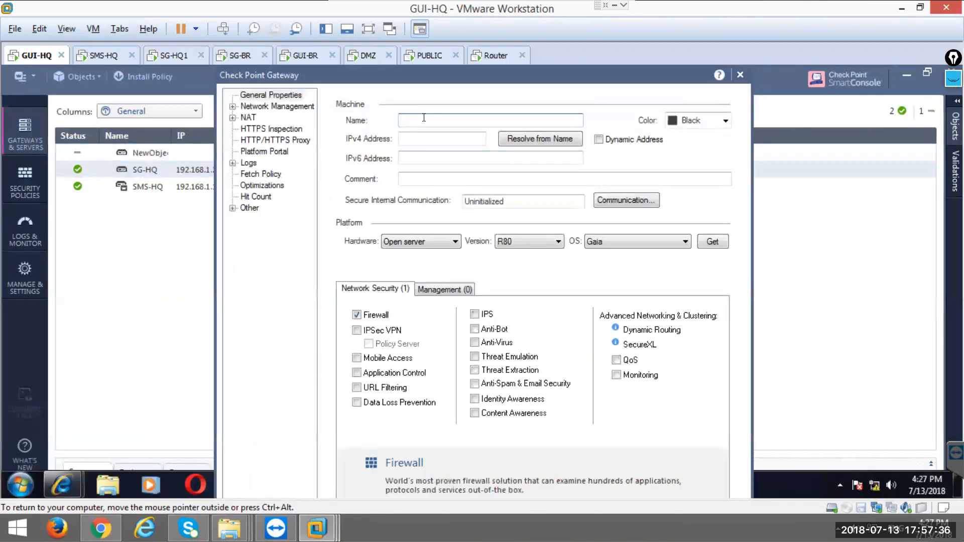
type("SG_BR")
key("Tab")
type("200.20")
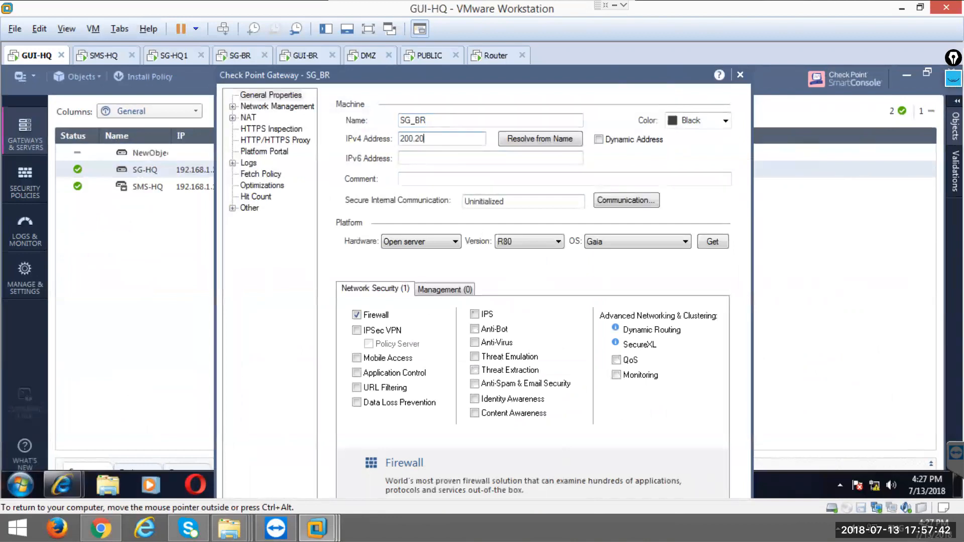
type(".3.254")
Initialize SG_BR's trusted communication with a one-time password entered and confirmed
left_click(643, 200)
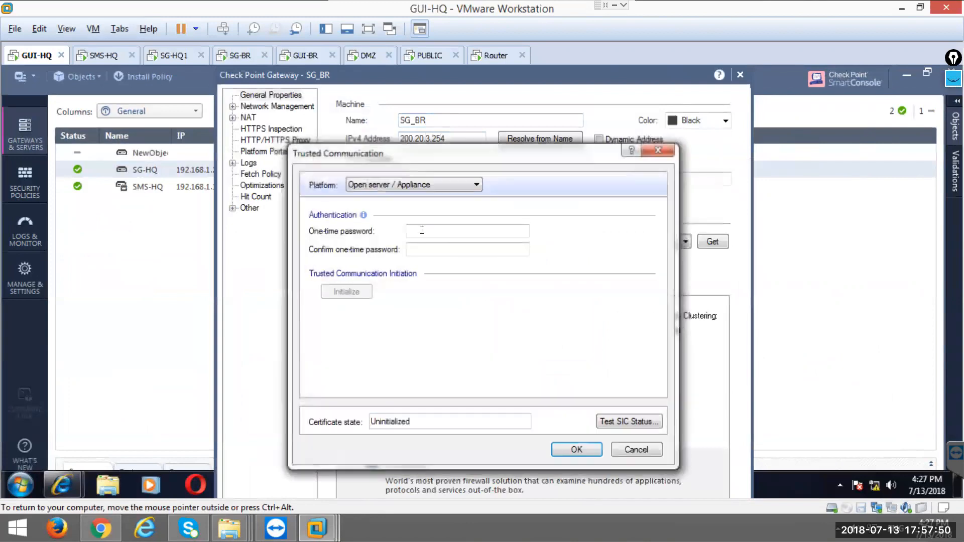
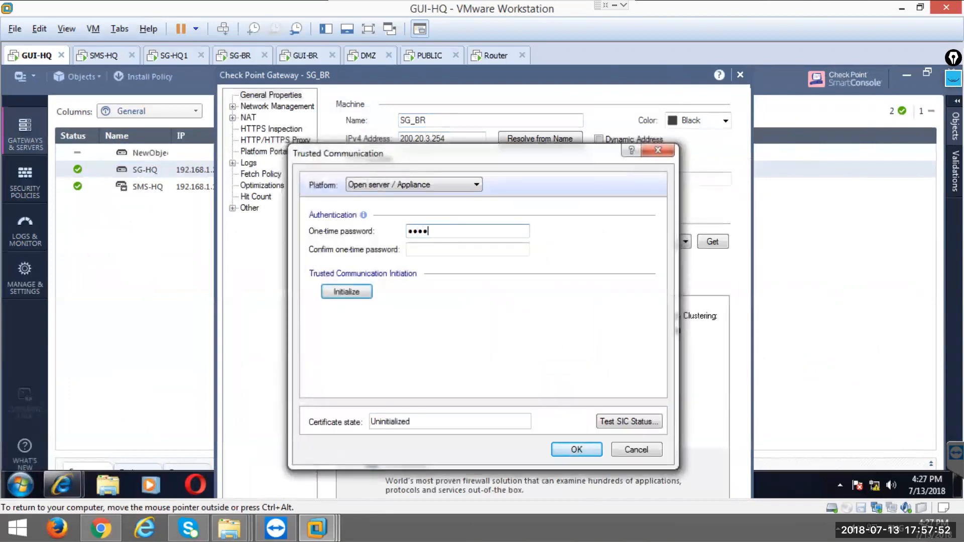
key("Tab")
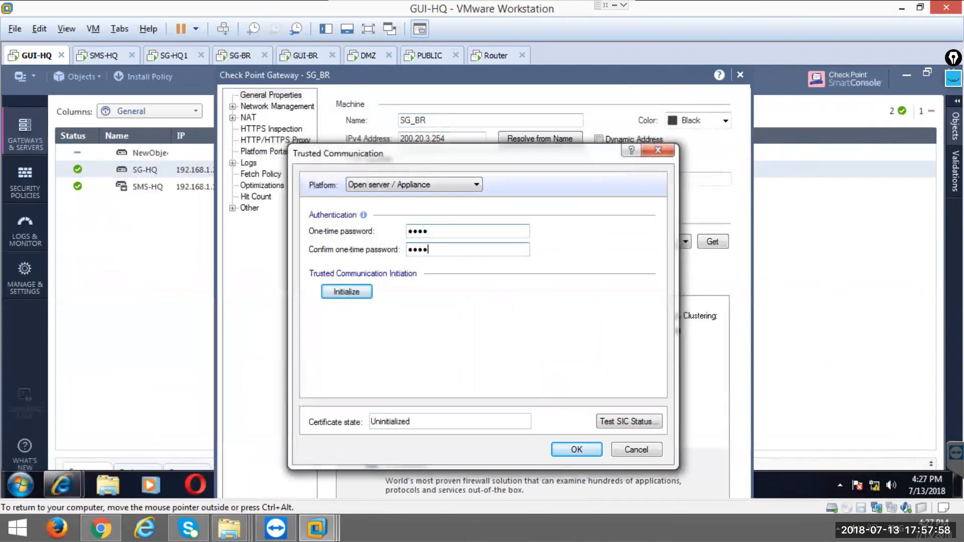
left_click(339, 292)
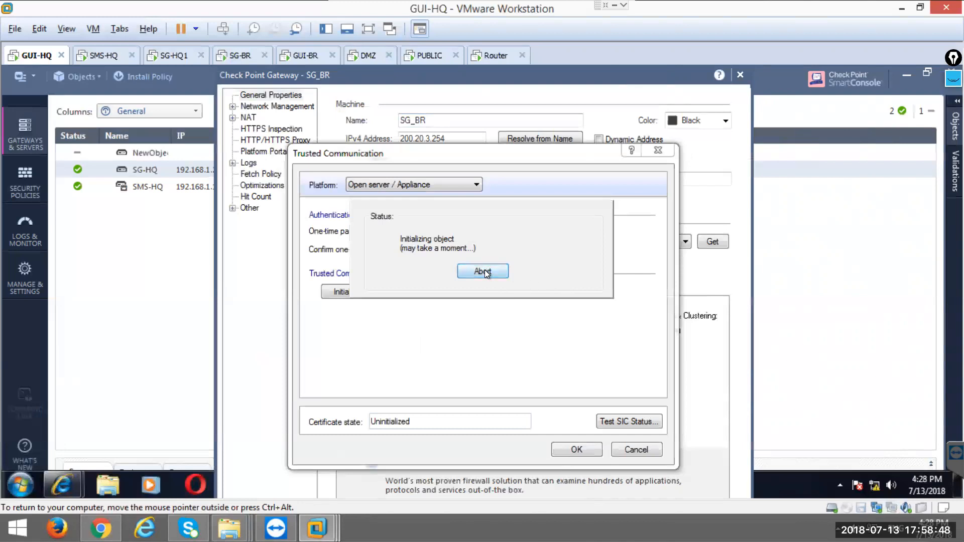
Dismiss SG_BR's connection failure and reset its SIC back to uninitialized
left_click(566, 327)
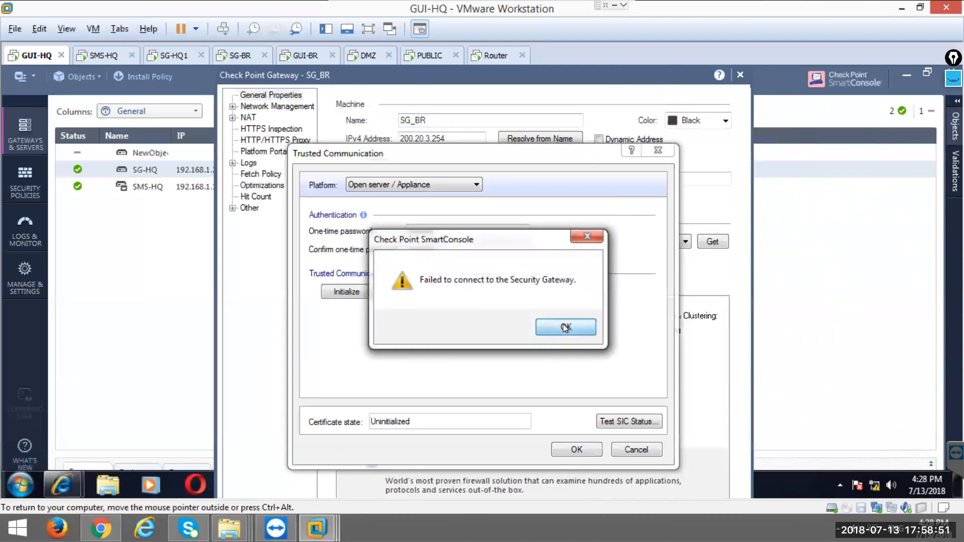
left_click(637, 447)
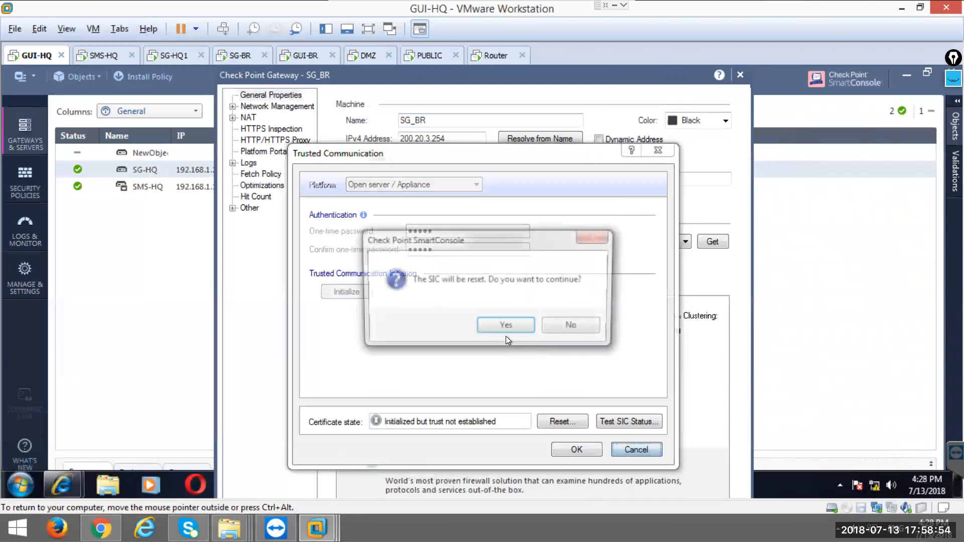
left_click(505, 324)
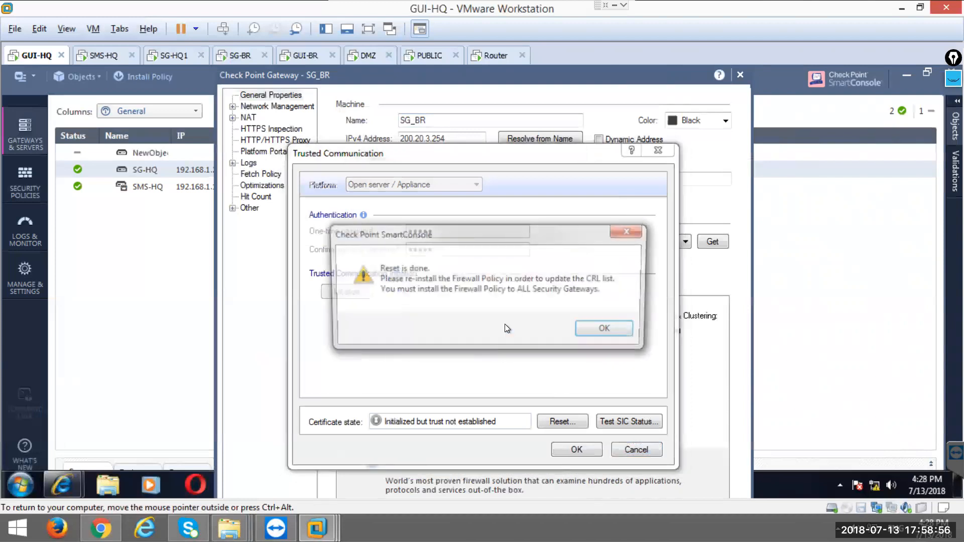
left_click(607, 332)
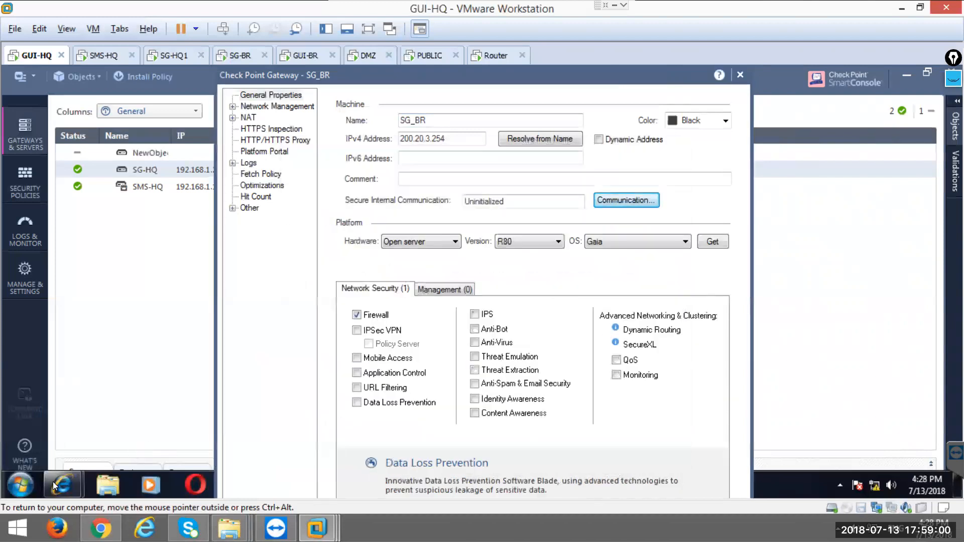
Ping 200.20.2.1 from GUI-HQ's command prompt, which times out
left_click(23, 484)
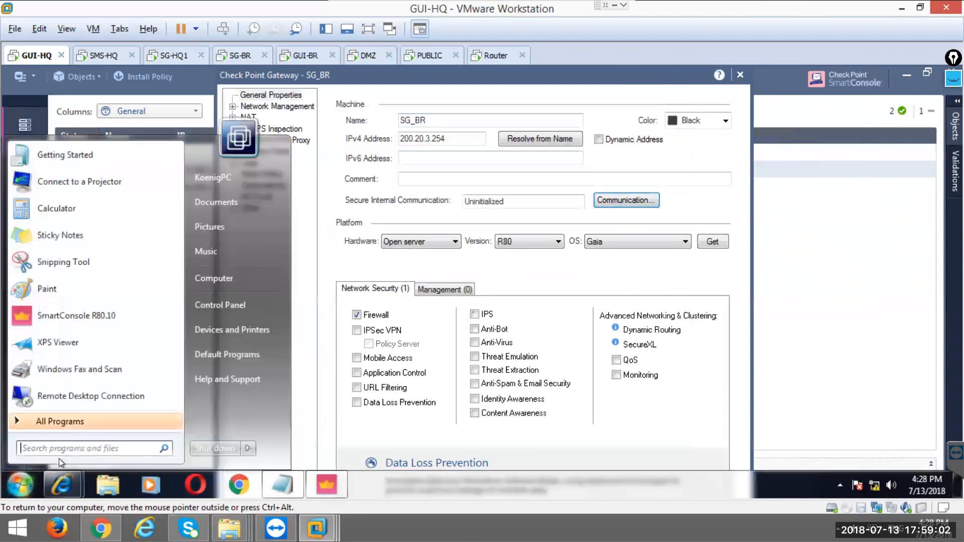
left_click(61, 448)
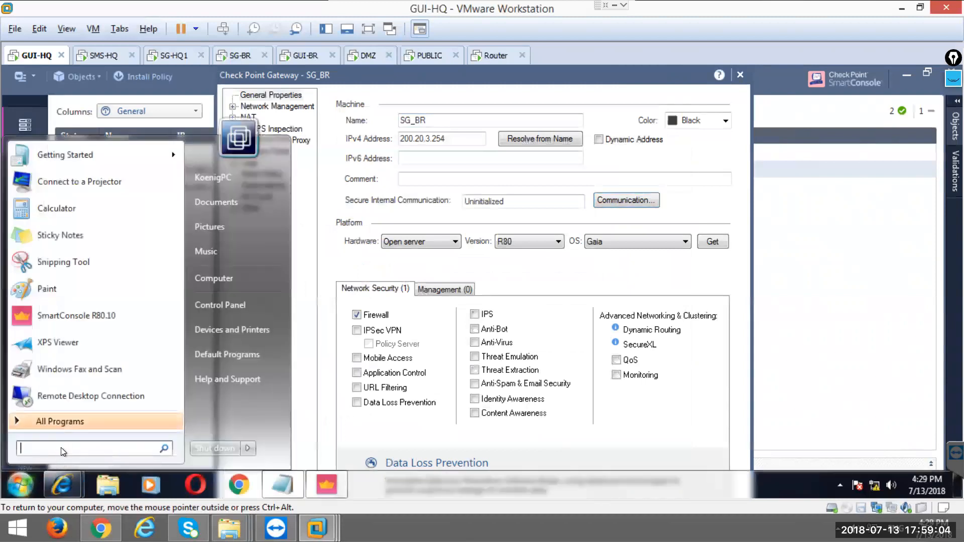
type("cmd")
key("Return")
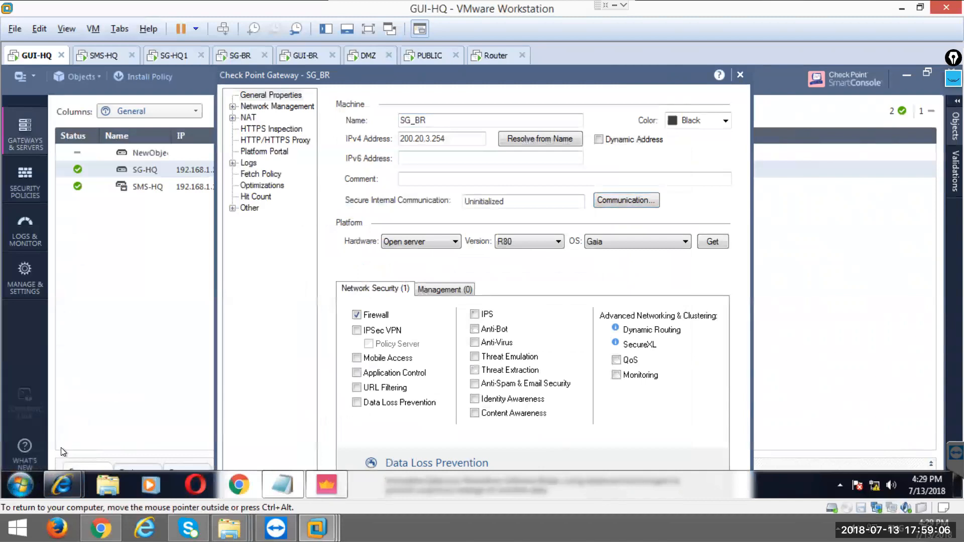
type("ping 200.20.2.1")
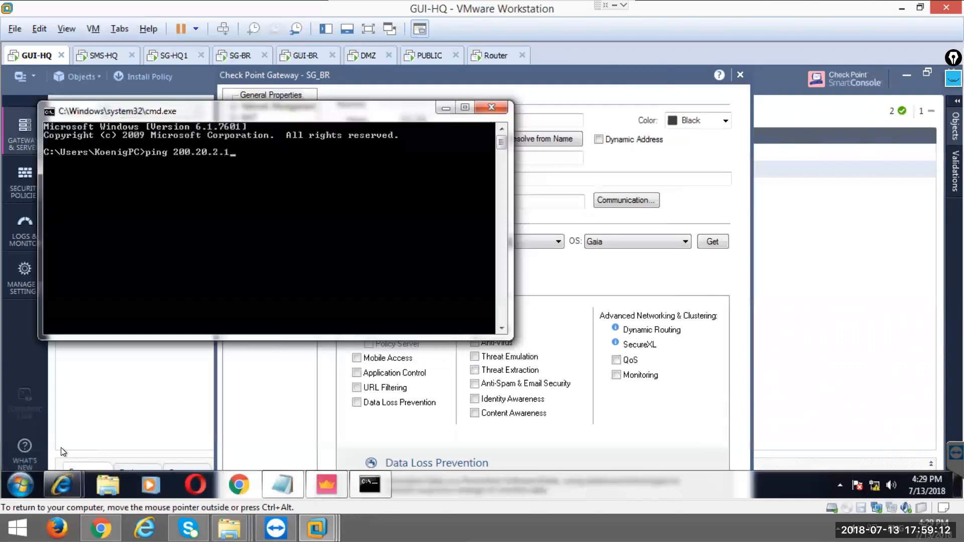
key("Return")
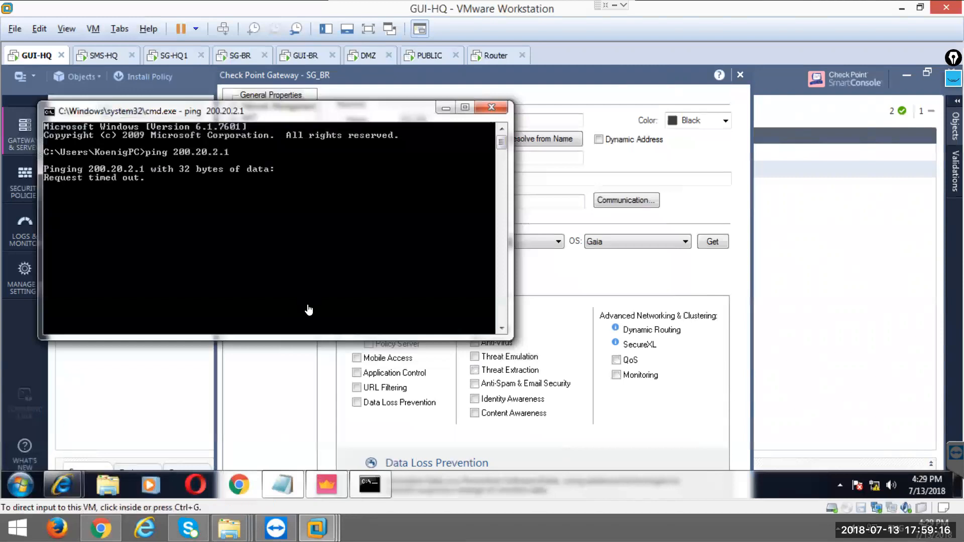
left_click(493, 109)
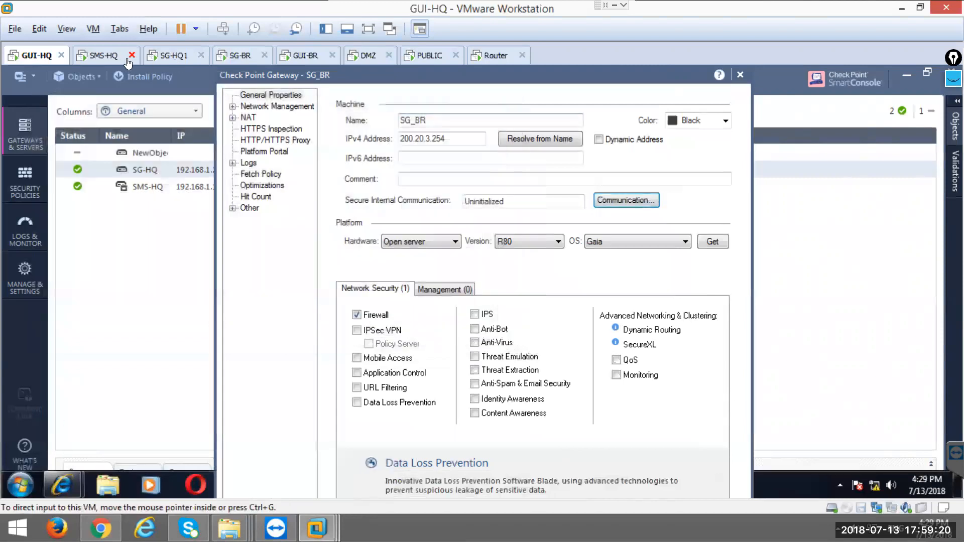
Open the SG-HQ1 virtual machine's settings
left_click(173, 55)
right_click(174, 56)
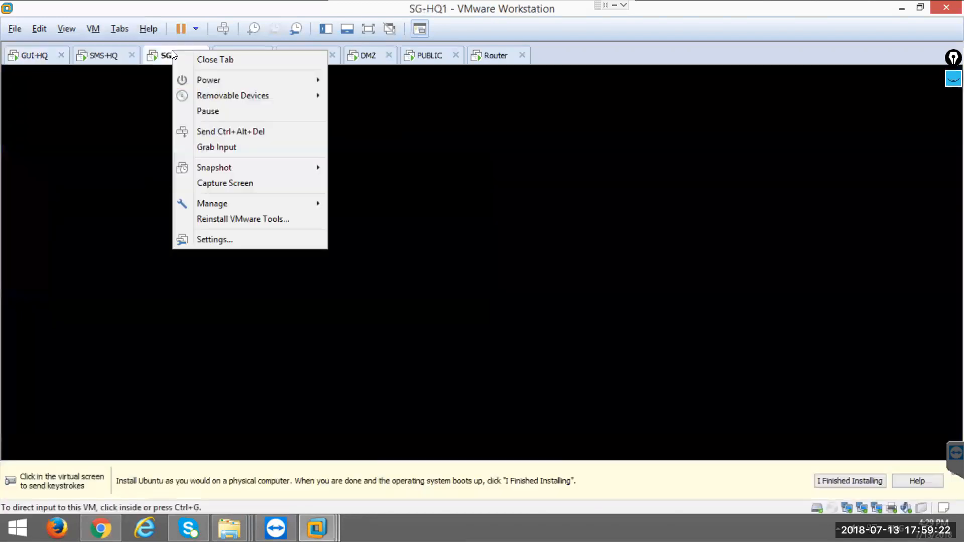
left_click(235, 240)
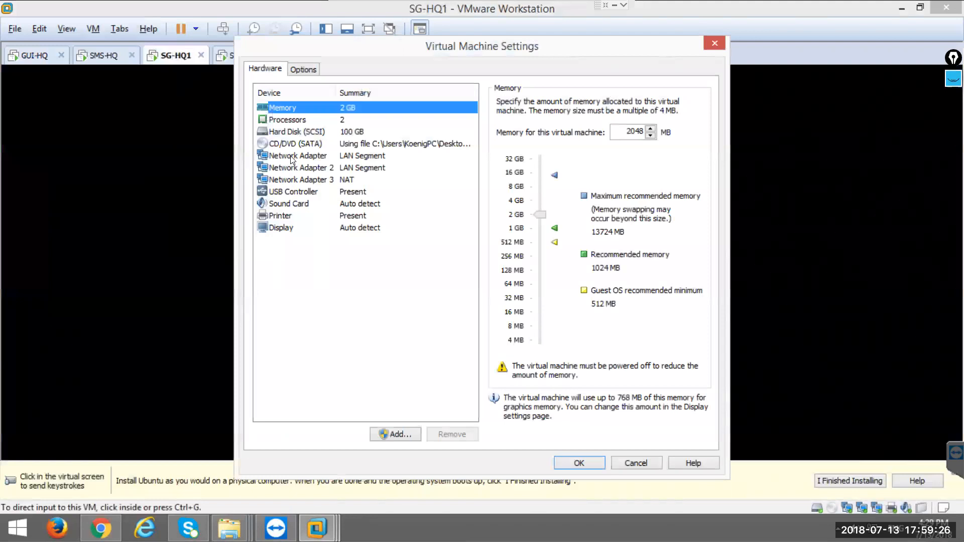
Connect SG-HQ1's Network Adapter 3 to the DMZ LAN segment and save the settings
left_click(291, 156)
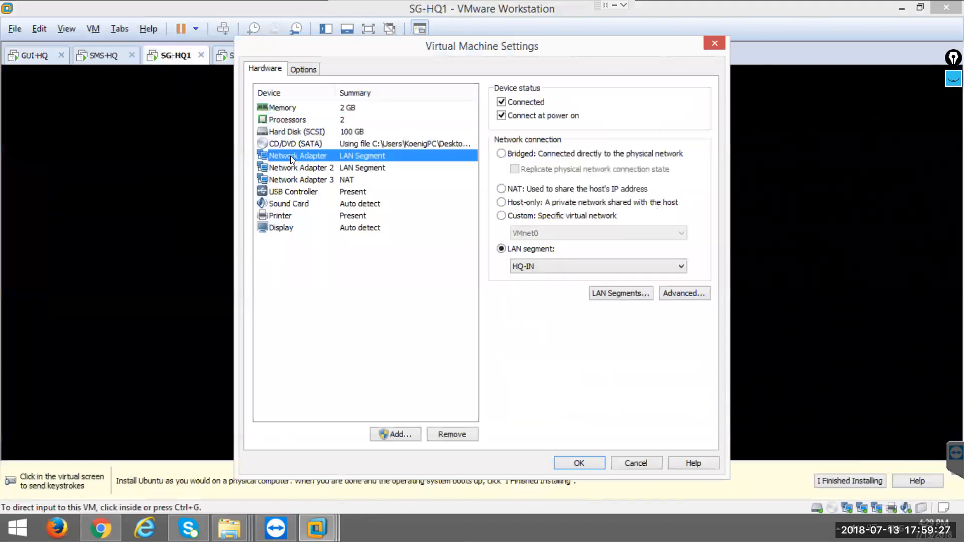
left_click(330, 167)
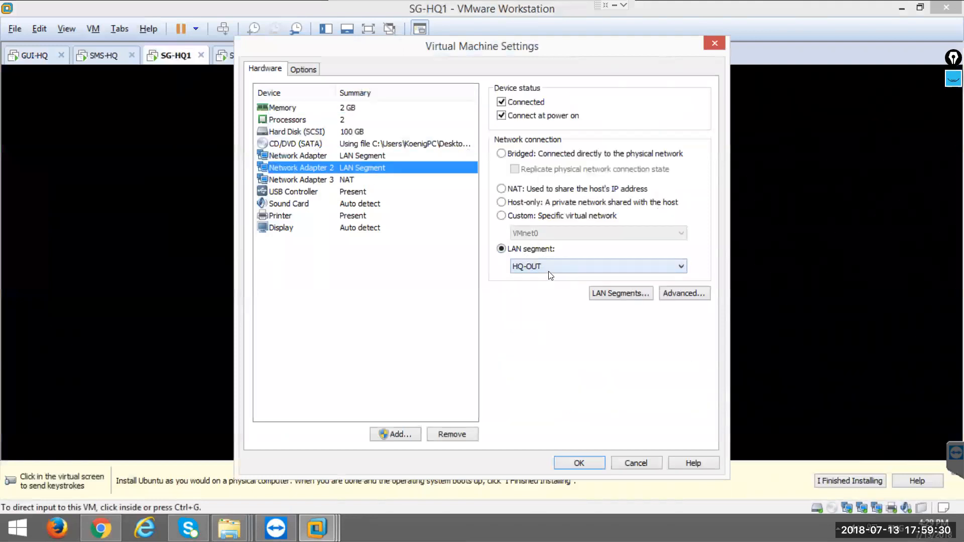
left_click(319, 182)
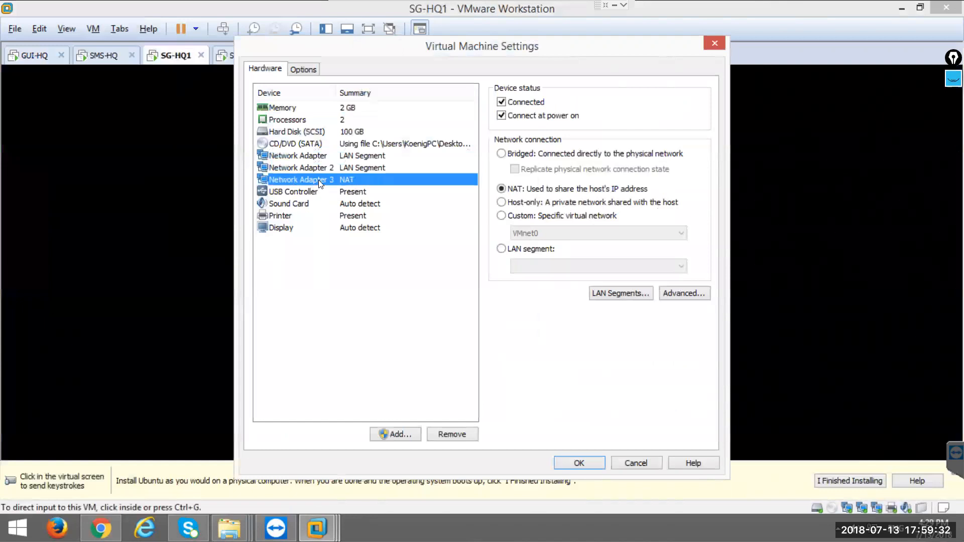
left_click(518, 254)
left_click(519, 263)
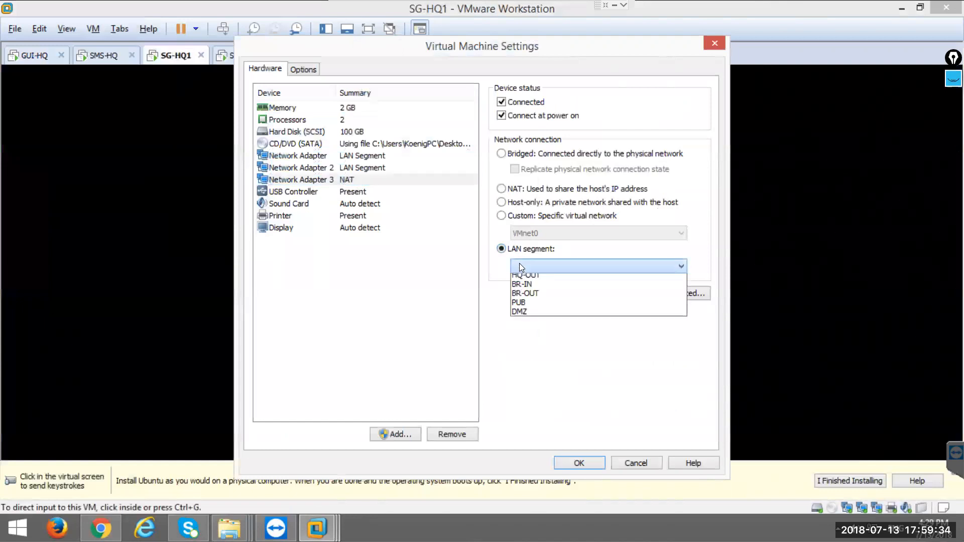
left_click(525, 324)
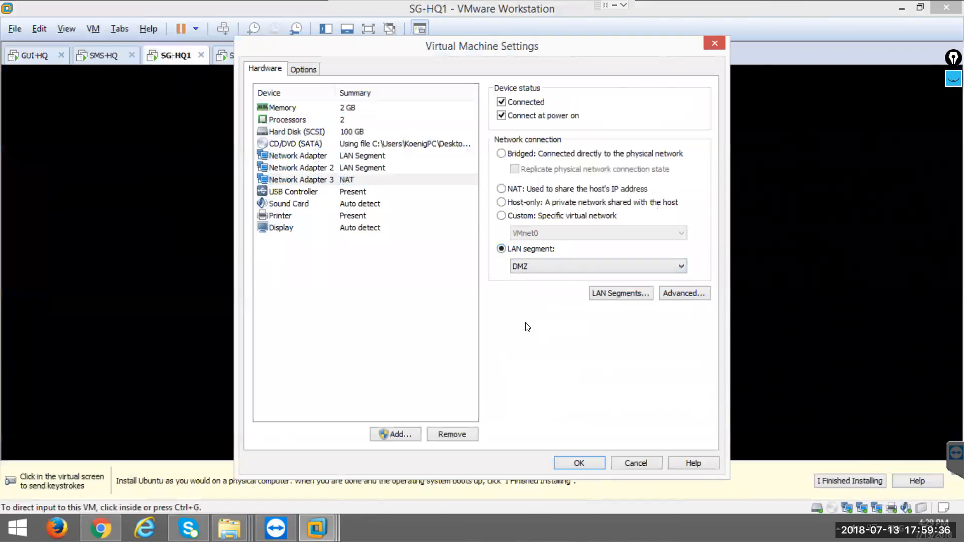
left_click(580, 463)
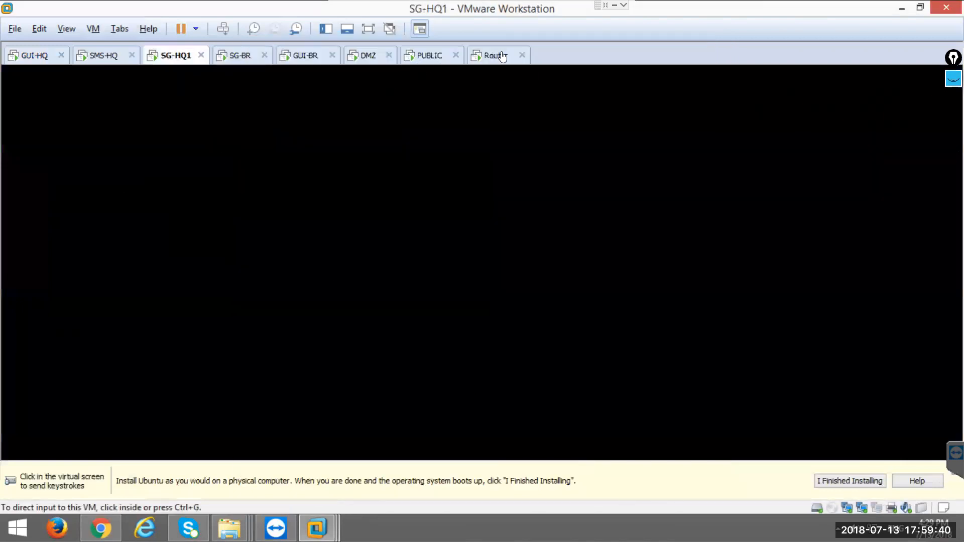
Review the Router's adapters: Adapter 1 on HQ-OUT, Adapter 3 on PUB, Adapter 4 on NAT
left_click_drag(502, 59, 241, 57)
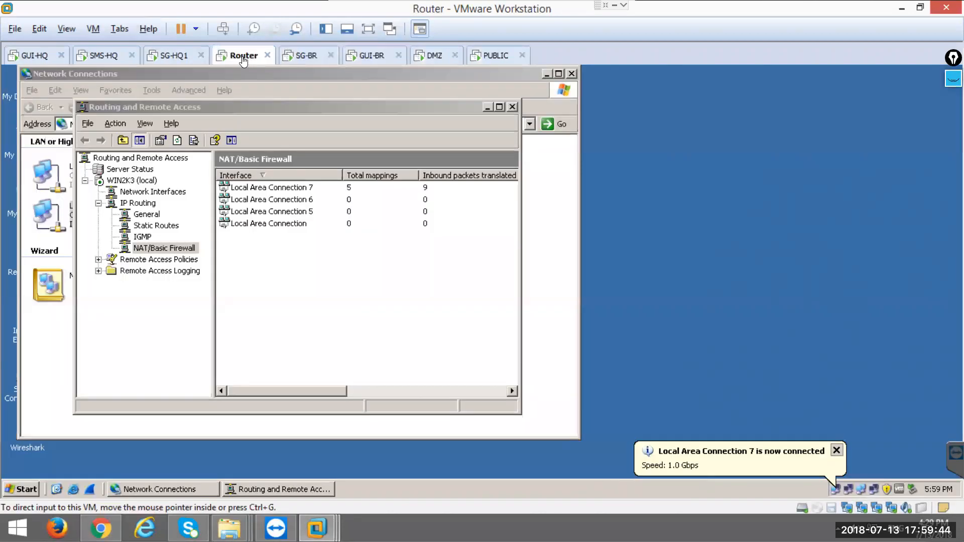
right_click(247, 59)
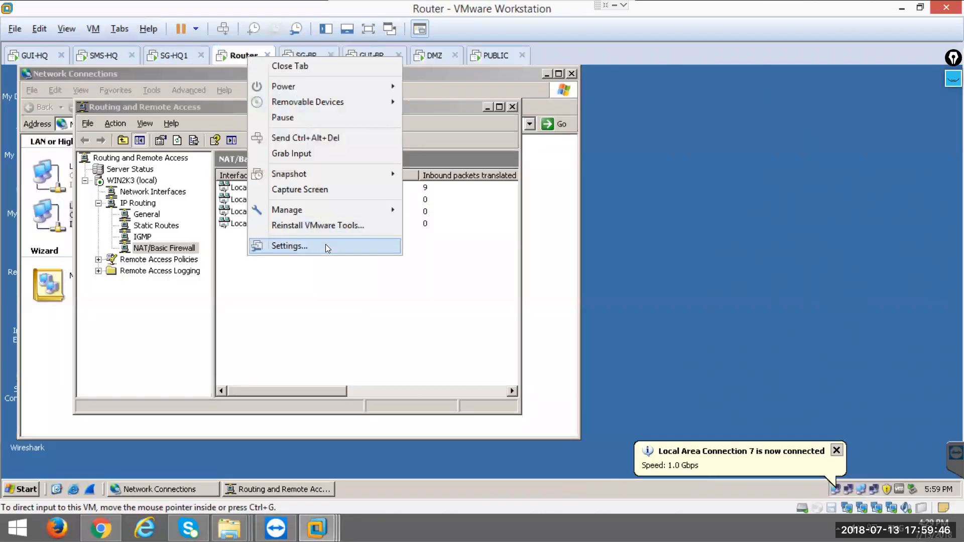
left_click(325, 244)
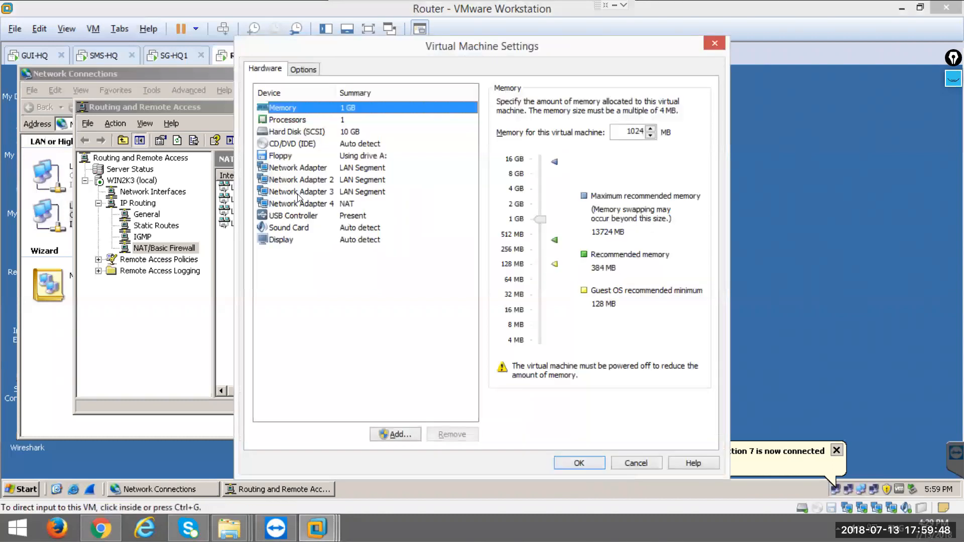
left_click(297, 168)
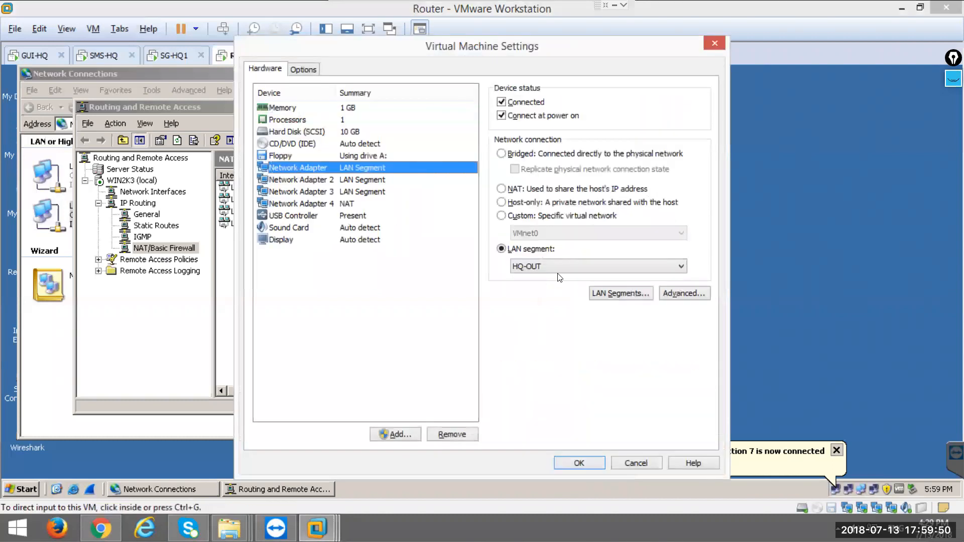
left_click(382, 183)
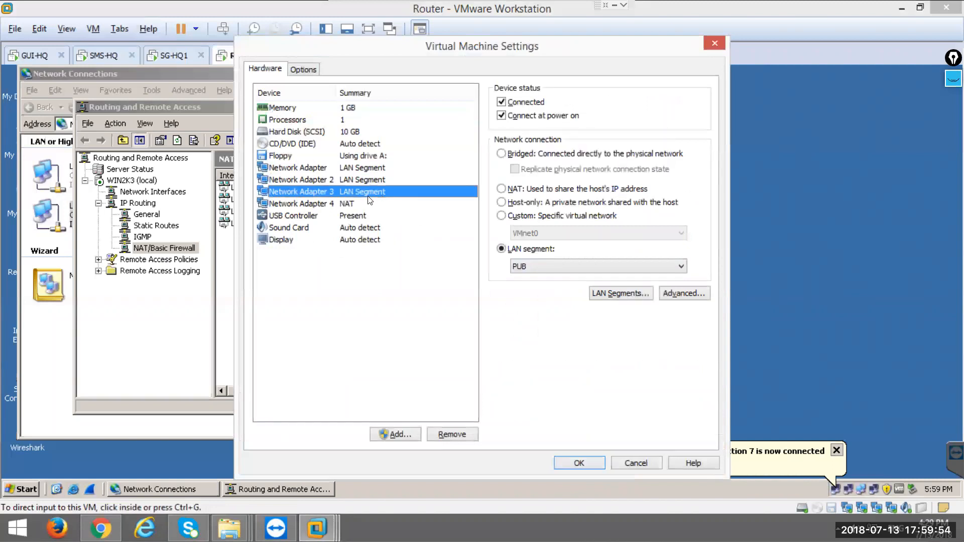
left_click(349, 205)
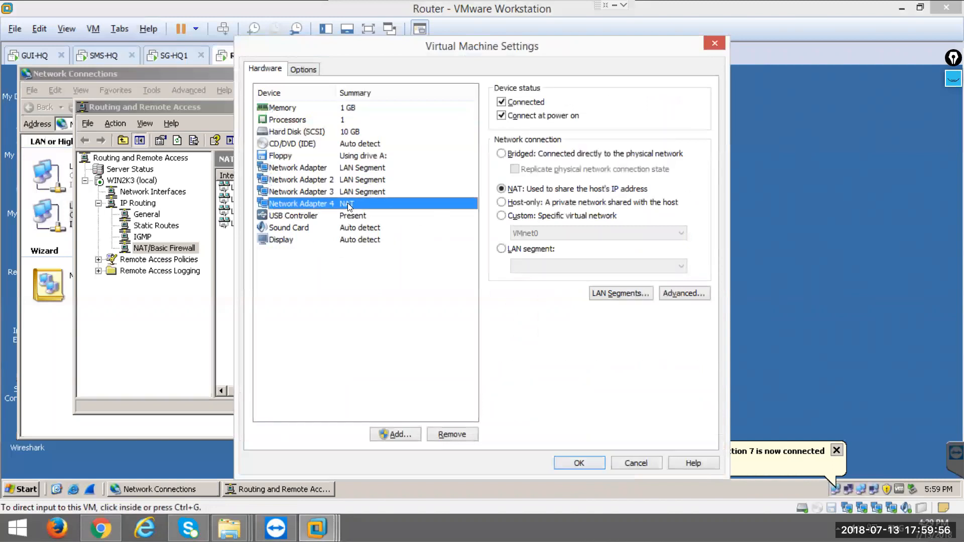
left_click(582, 463)
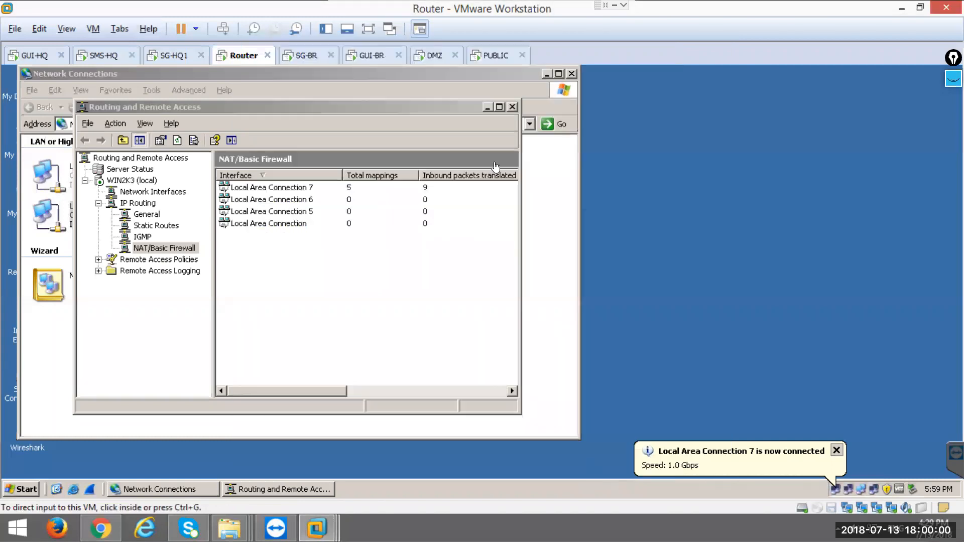
Add a Router static route to 192.168.1.0, mask 255.255.255.0, gateway 200.20.2.254
left_click(164, 226)
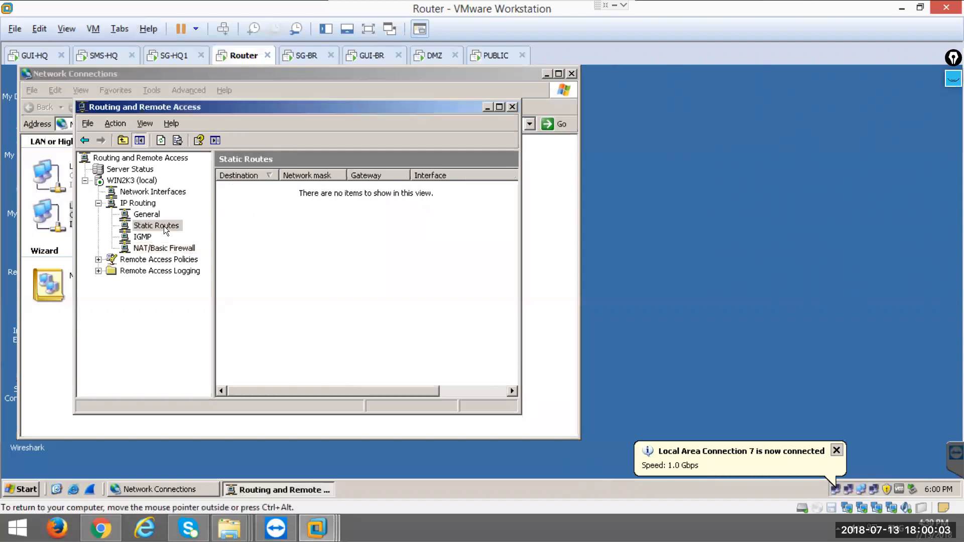
right_click(300, 215)
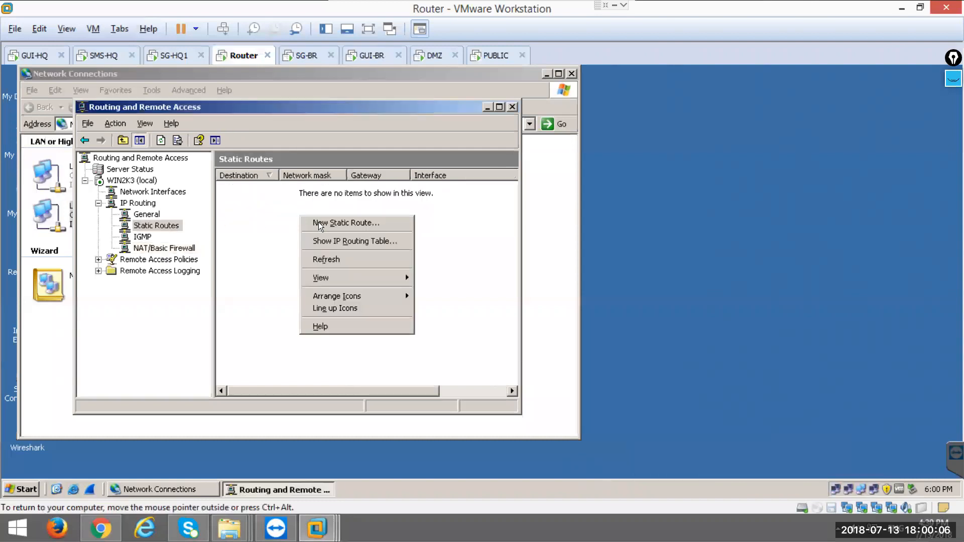
left_click(320, 222)
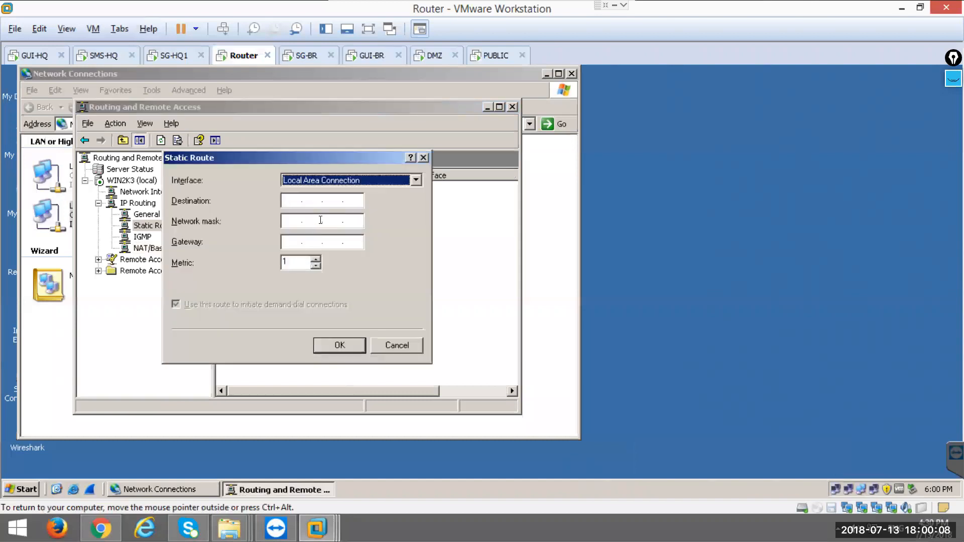
left_click(289, 196)
type("192 . ")
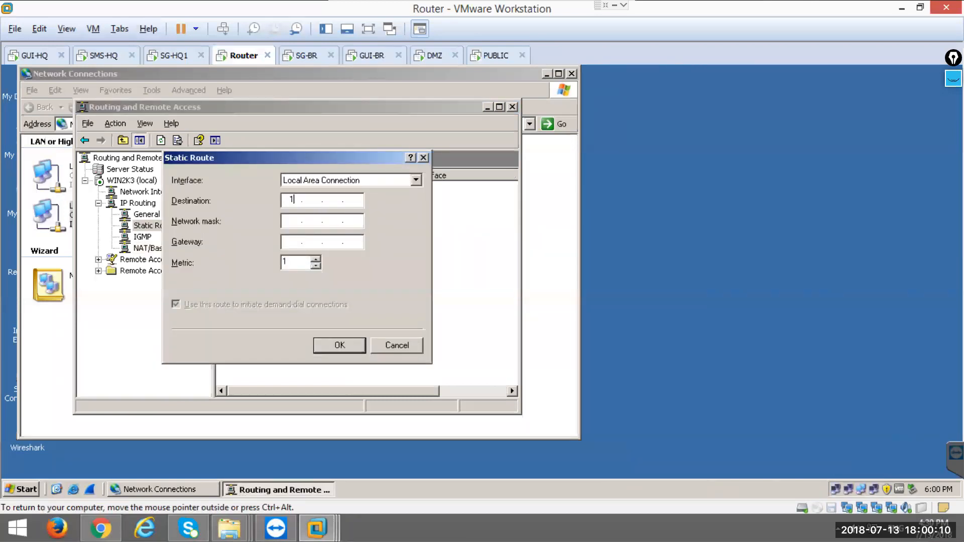
type("168")
type("1.0")
key("Tab")
type("2552552550")
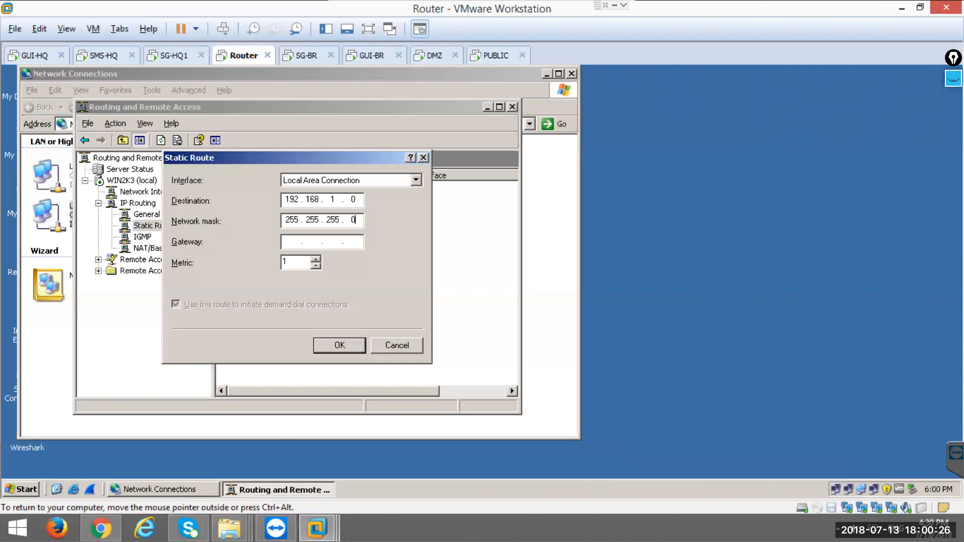
type("20020.2.254")
left_click(344, 345)
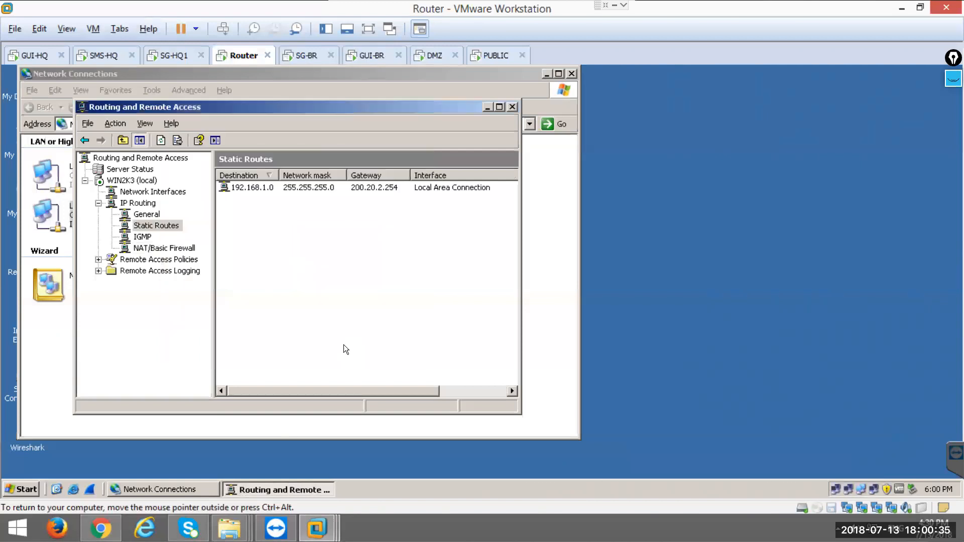
Add a second static route to 192.168.2.0, mask 255.255.255.0, gateway 200.20.2.254
right_click(289, 208)
left_click(306, 219)
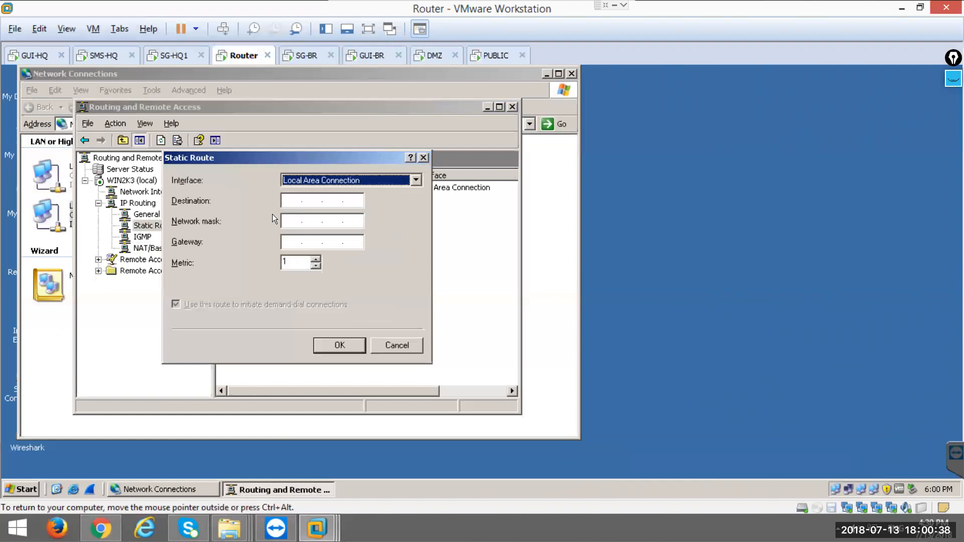
left_click(295, 199)
type("192 . 168 . 2 . 0")
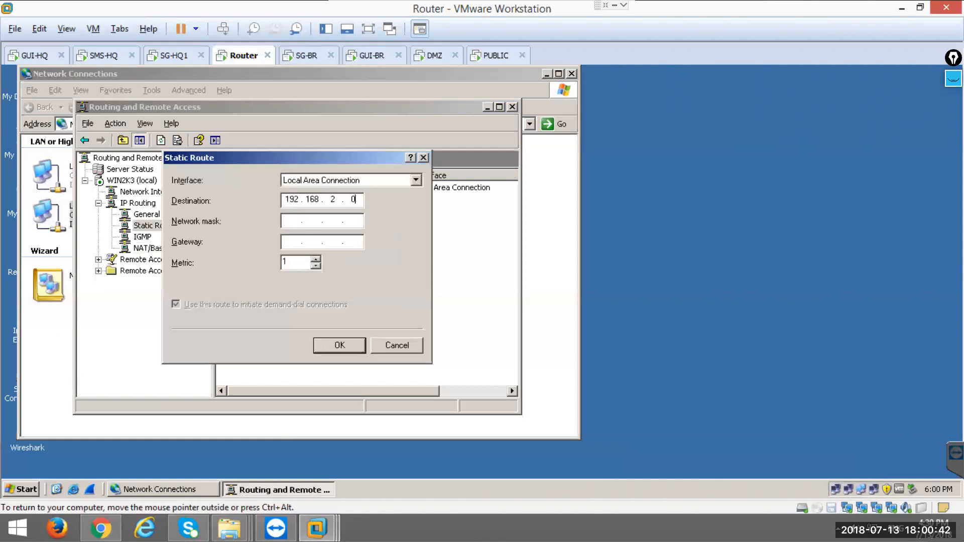
type("2")
key("BackSpace")
key("BackSpace")
type("0")
key("Tab")
type("255255255020020.2.225")
key("BackSpace")
key("BackSpace")
type("54")
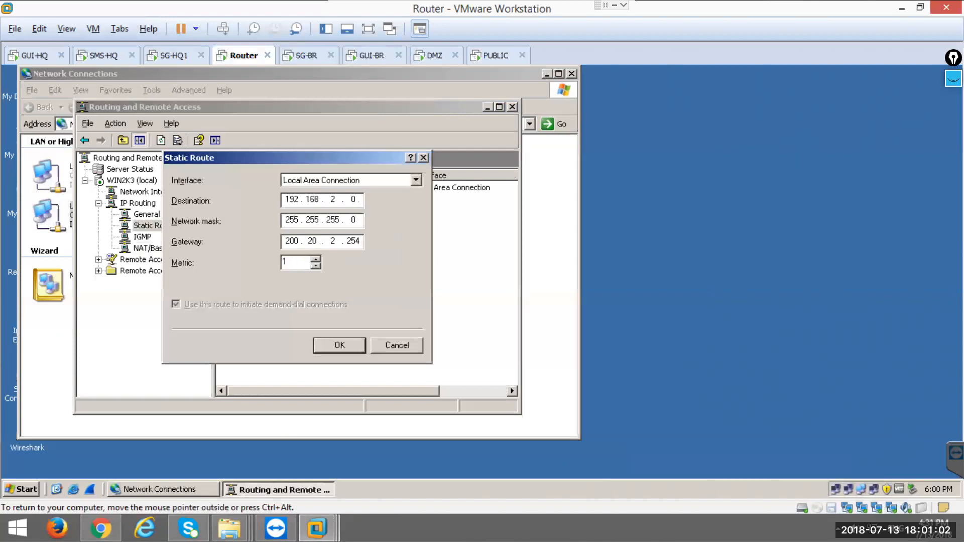
left_click(354, 348)
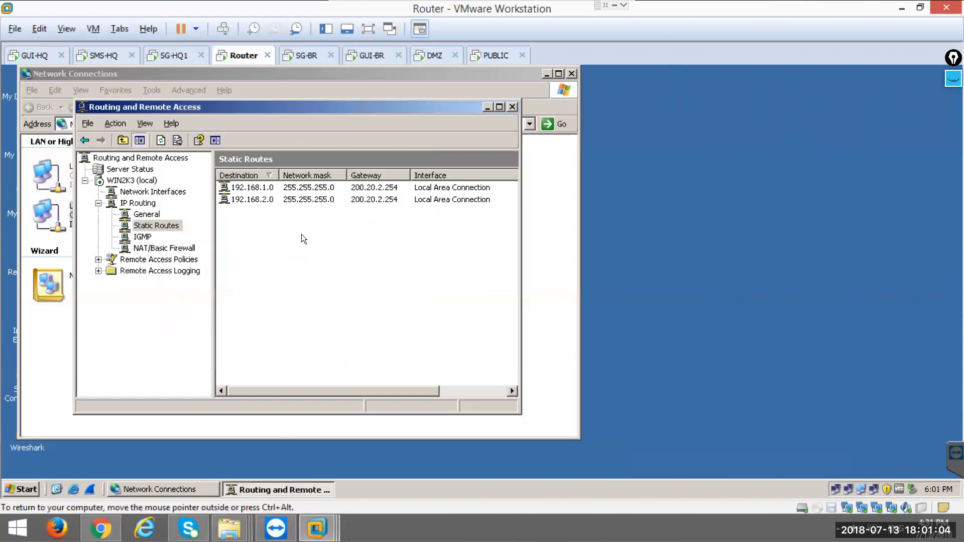
Create a static route on Local Area Connection 5: 192.168.3.0, 255.255.255.0, gateway 200.20.3.254
right_click(302, 234)
left_click(320, 243)
left_click(293, 197)
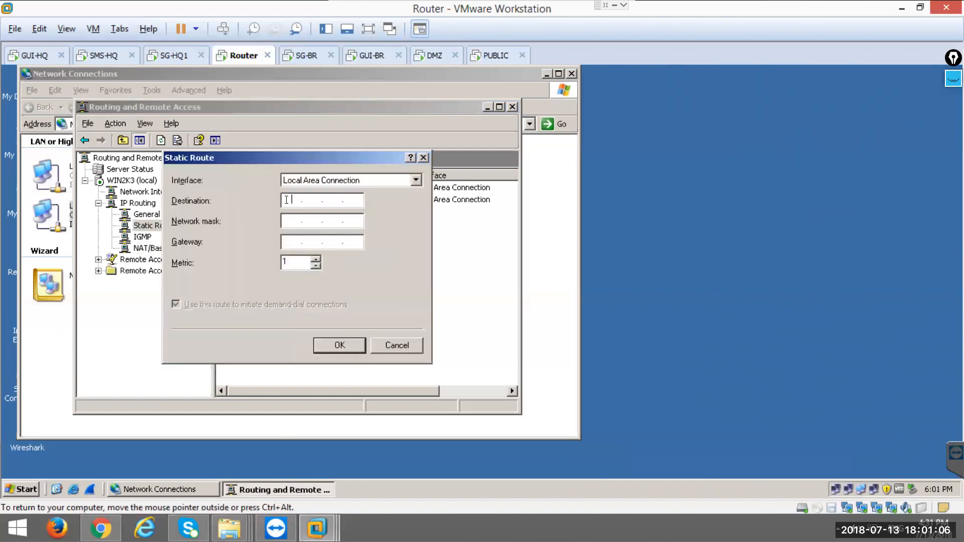
left_click(416, 180)
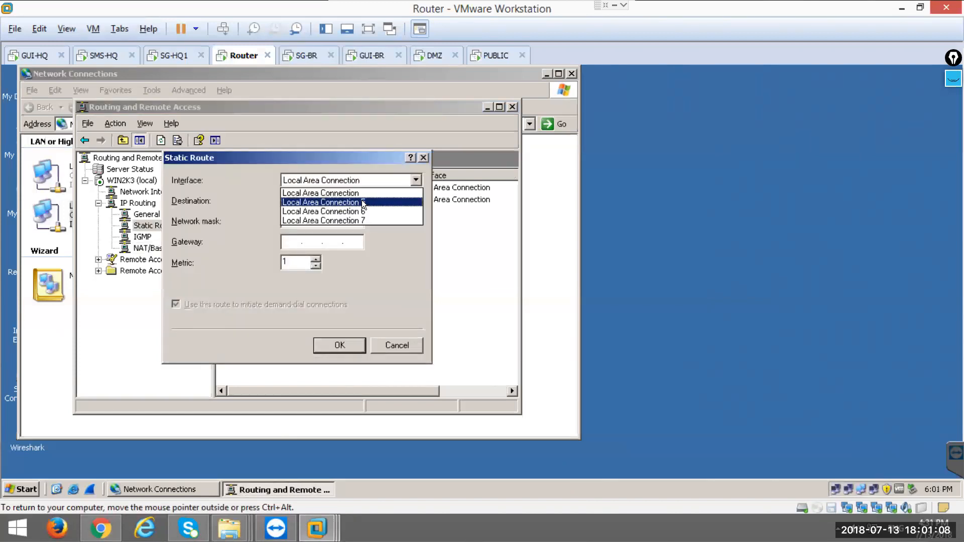
left_click(363, 202)
left_click(283, 206)
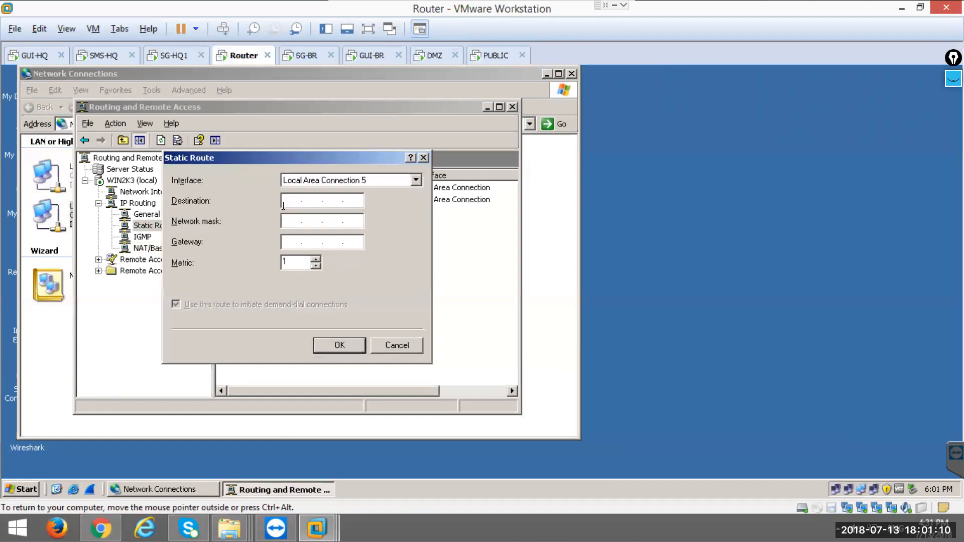
type("192.168.3.0")
key("Tab")
type("255")
type("255255.0")
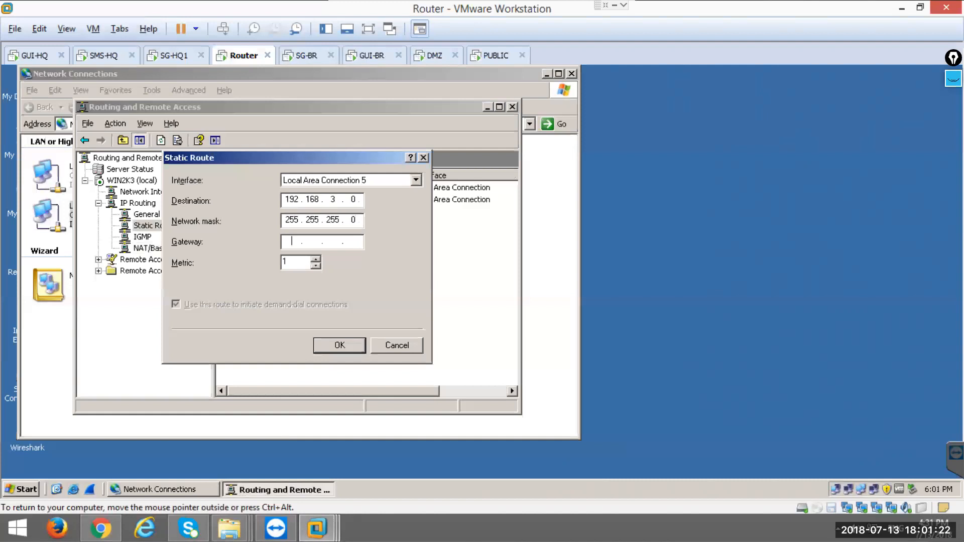
type("200.20.3.254")
left_click(335, 345)
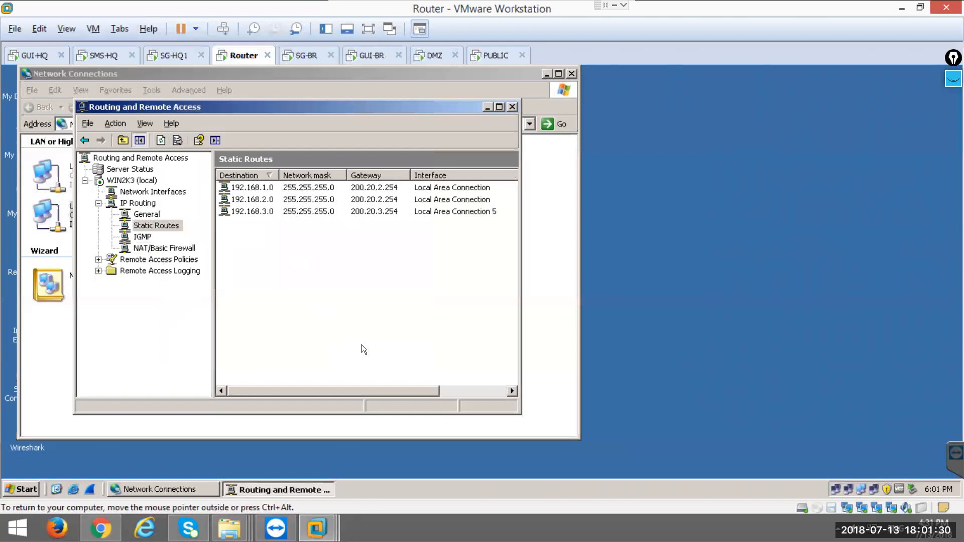
On GUI-HQ, initialize SG_BR trust with the one-time password, then close the retrieved topology results
left_click(43, 55)
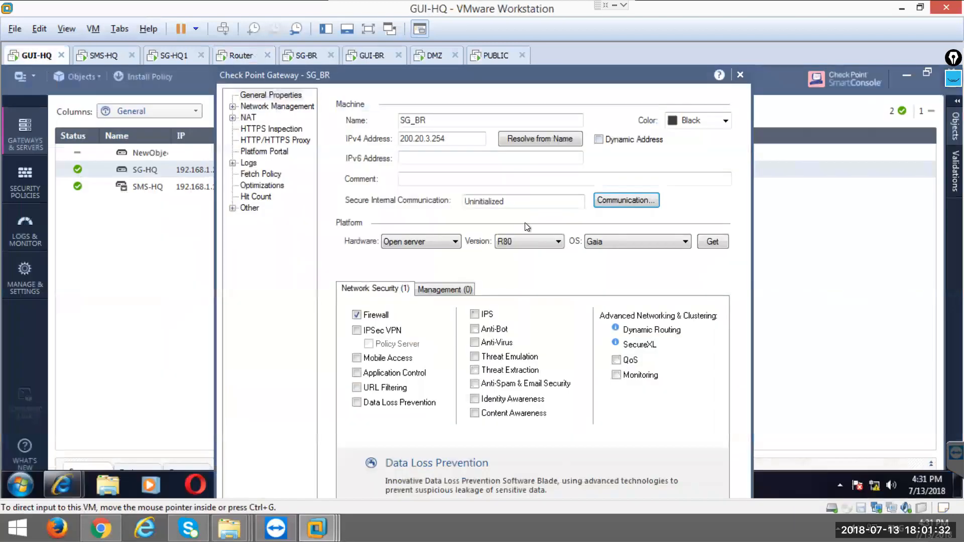
left_click(616, 200)
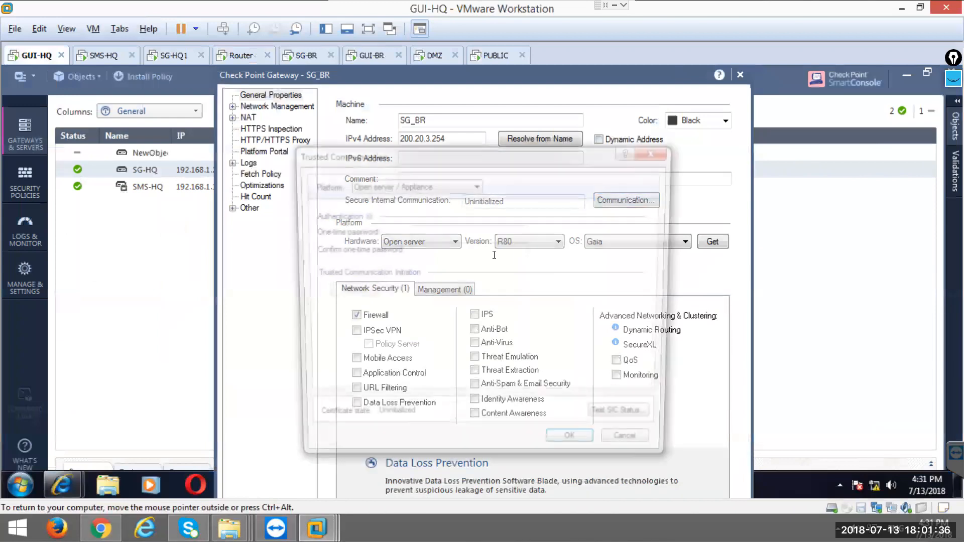
left_click(416, 231)
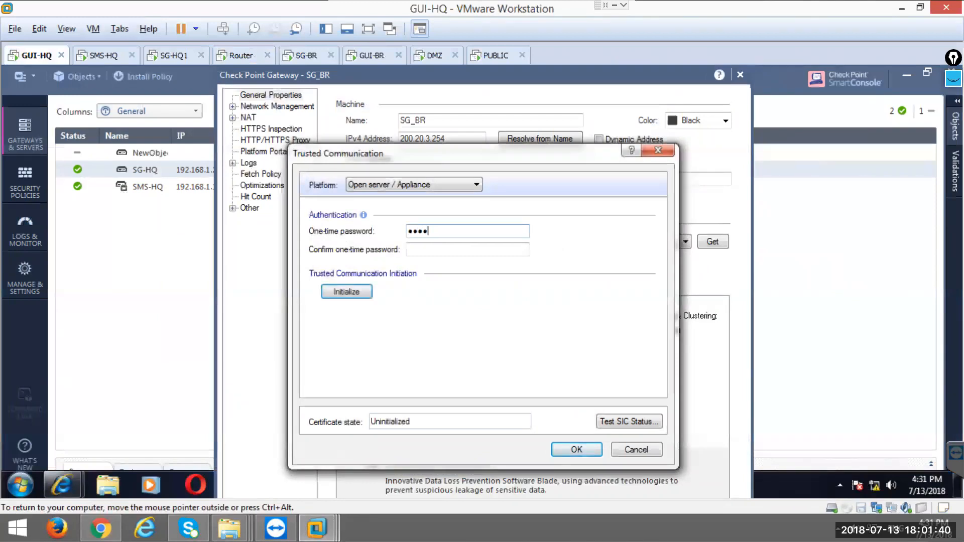
left_click(428, 249)
left_click(345, 291)
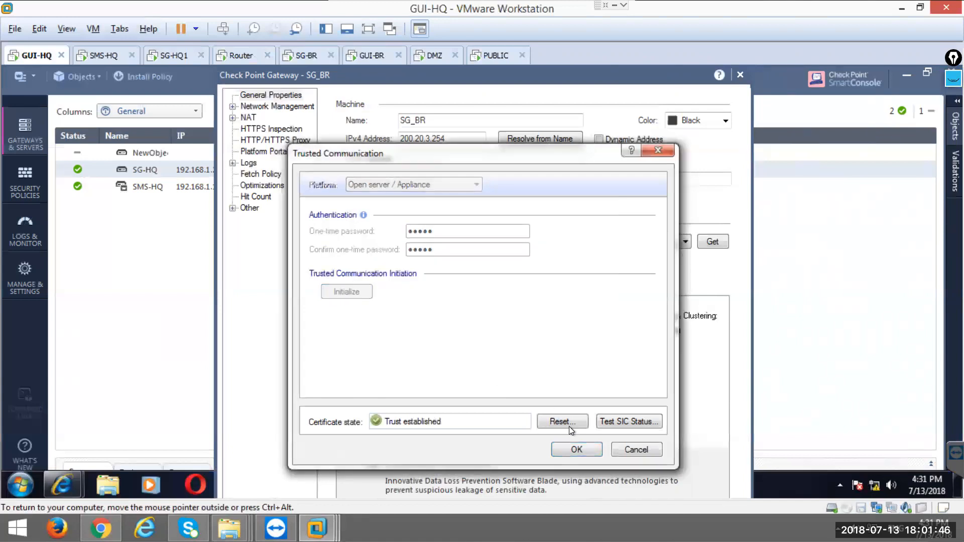
left_click(575, 447)
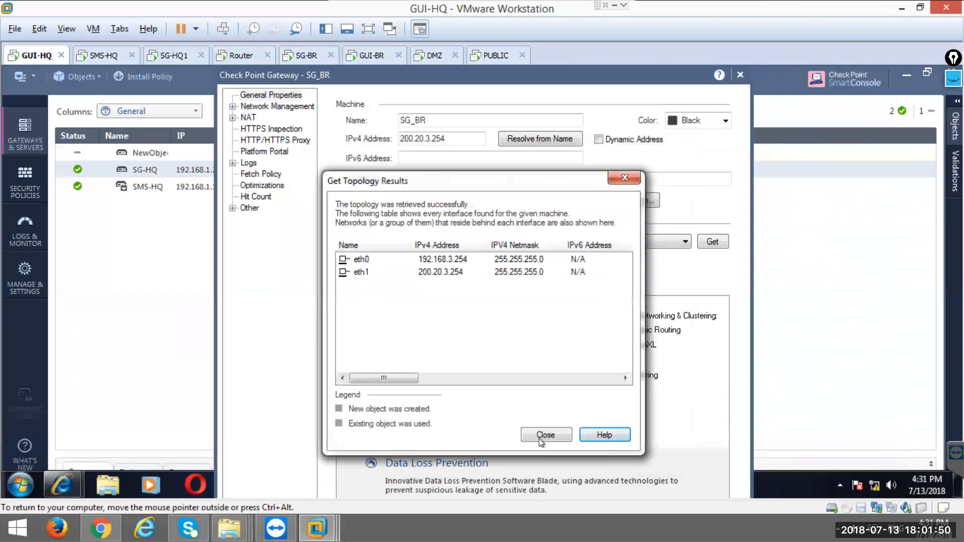
left_click(540, 435)
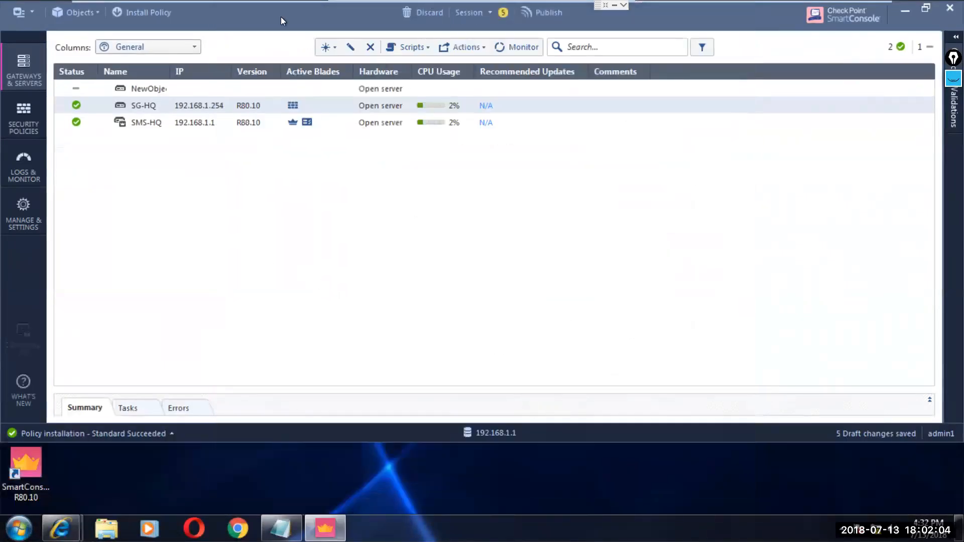
Publish the changes and install the Standard policy on both gateways
left_click(159, 18)
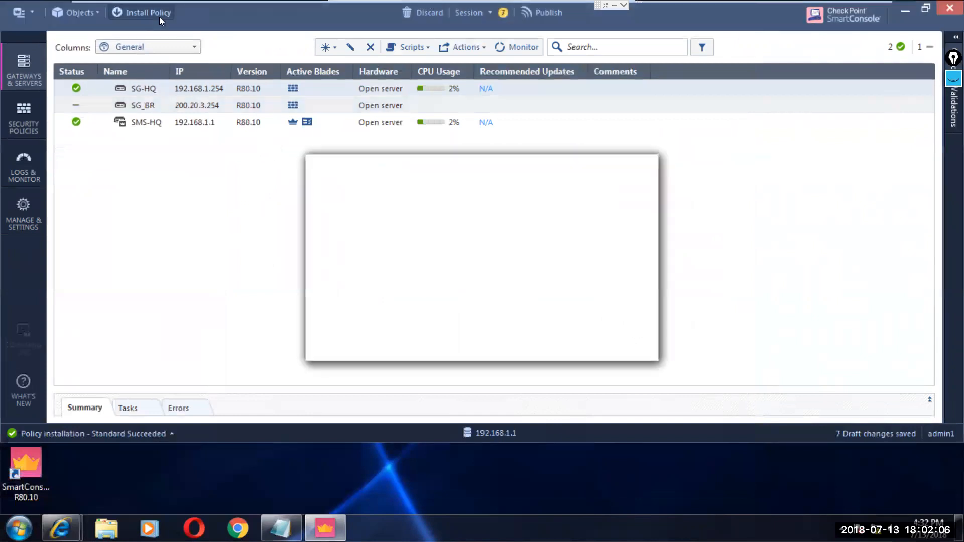
left_click(569, 344)
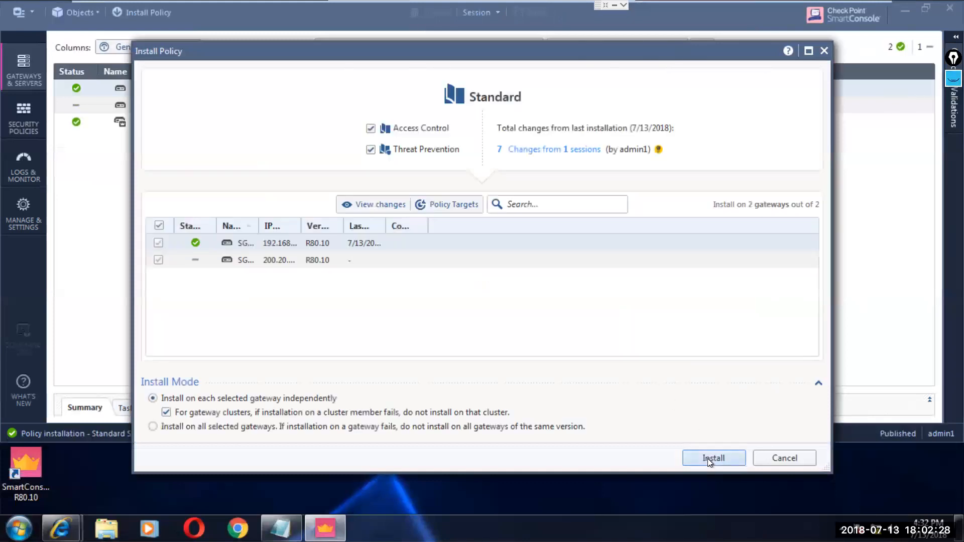
left_click(712, 458)
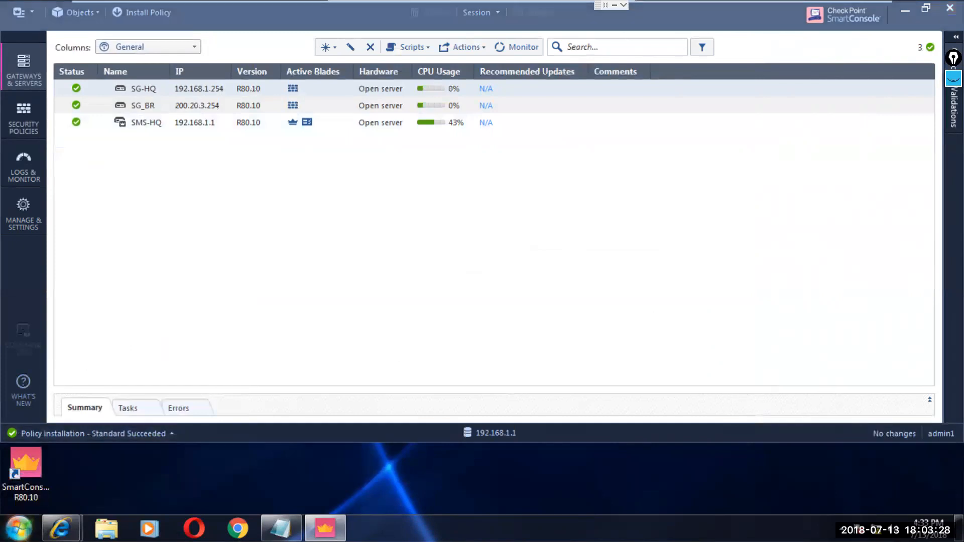
Launch Command Prompt by searching 'cmd' from the Start menu
left_click(19, 527)
left_click(35, 494)
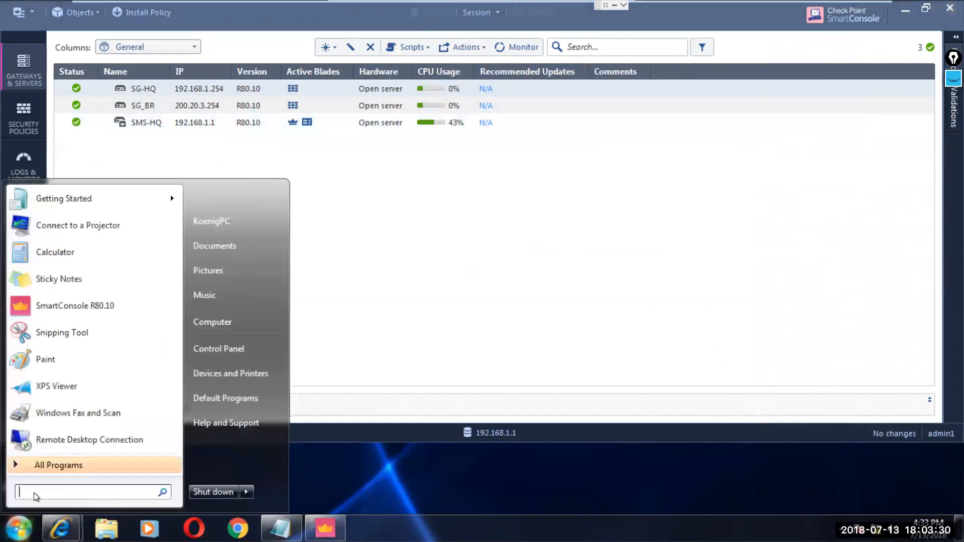
type("cmd")
key("Return")
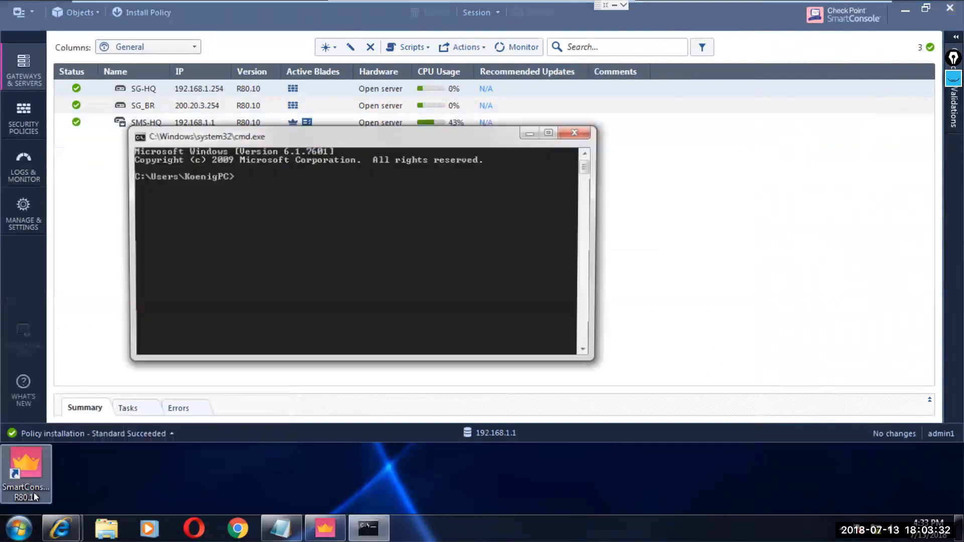
Ping 192.168.3.10, then rerun it continuously with -t after it times out
type("ping")
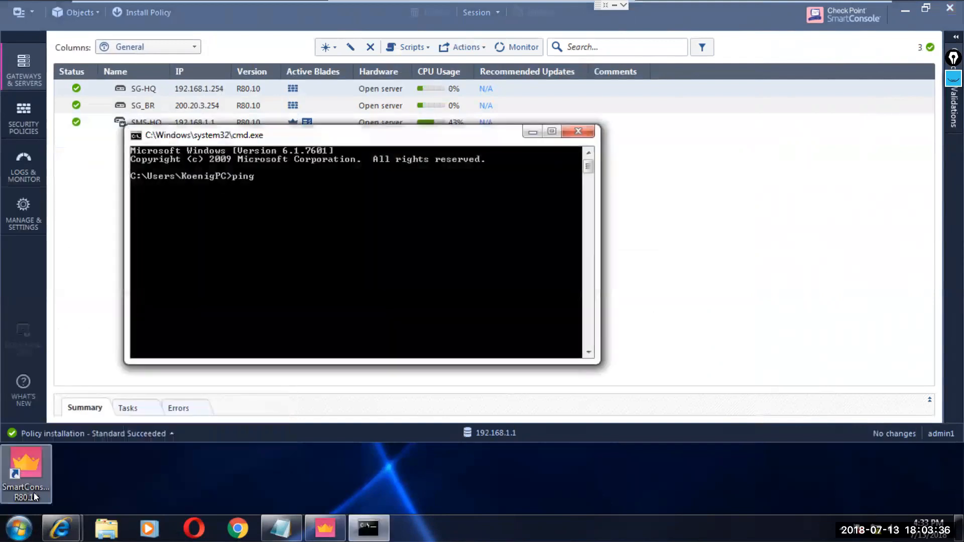
type(" 192.168.3.10")
key("Return")
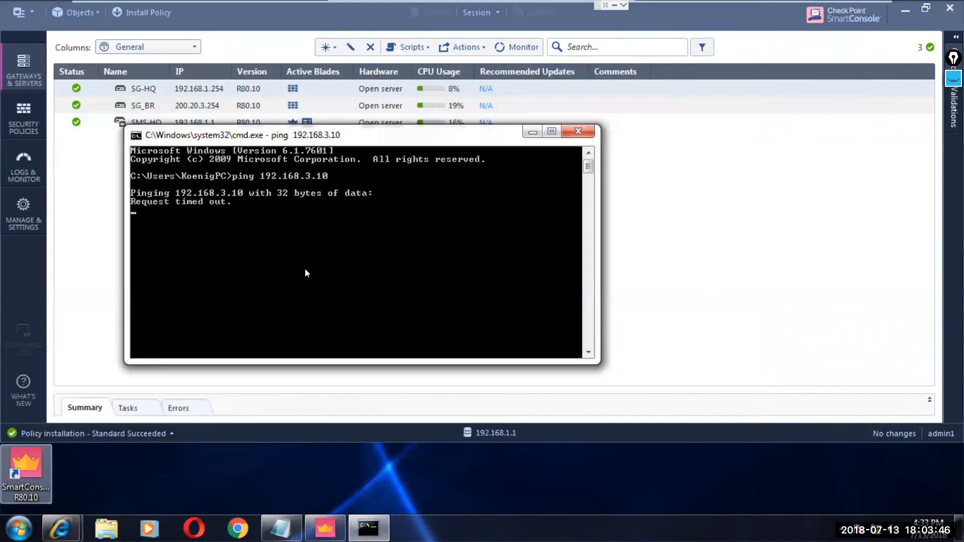
key("ctrl+c")
key("Up")
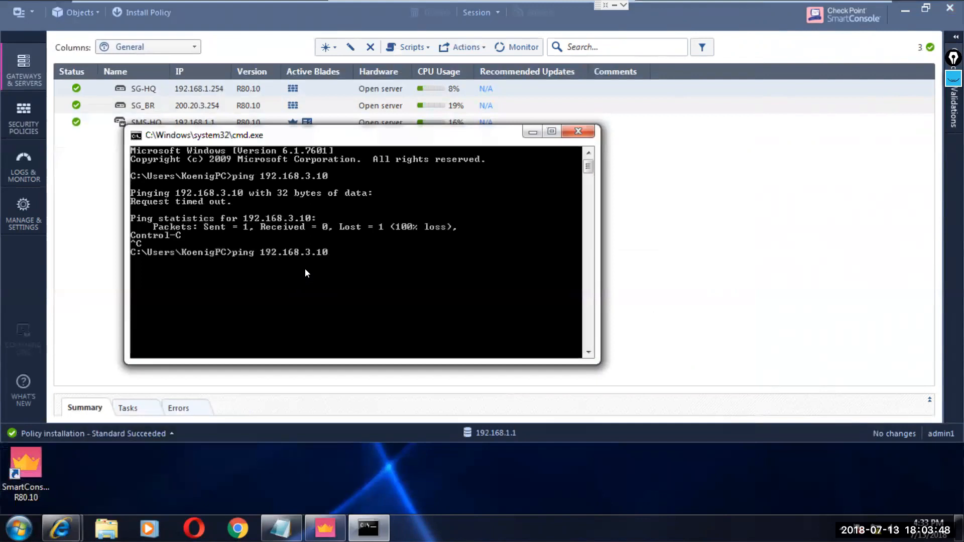
type("-t")
key("Return")
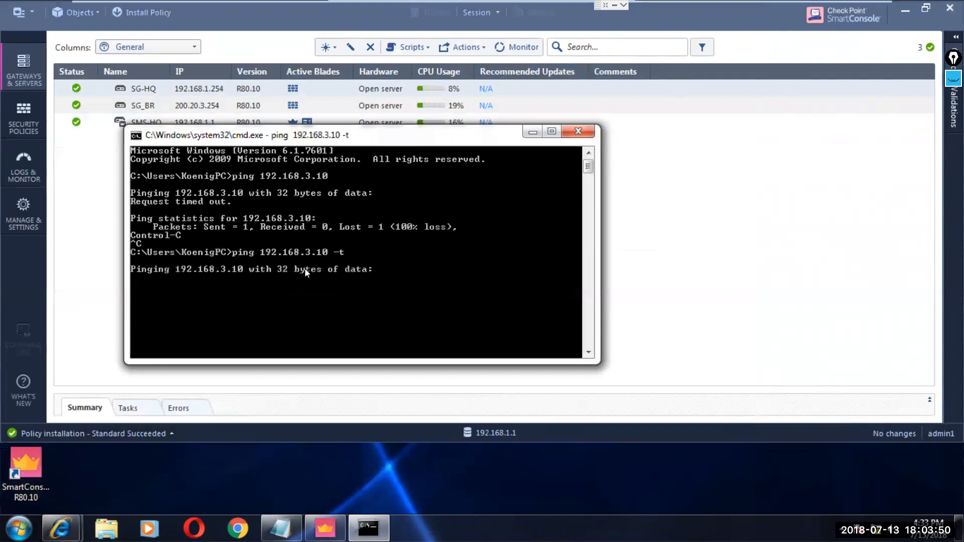
mouse_move(810, 12)
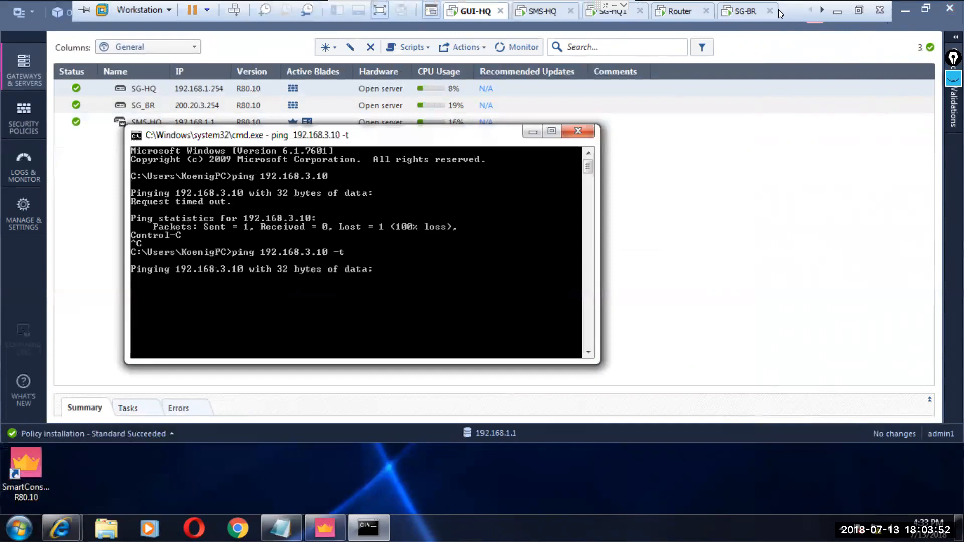
left_click(819, 10)
On GUI-BR, open Network Connections through the Network and Sharing Center
left_click(747, 11)
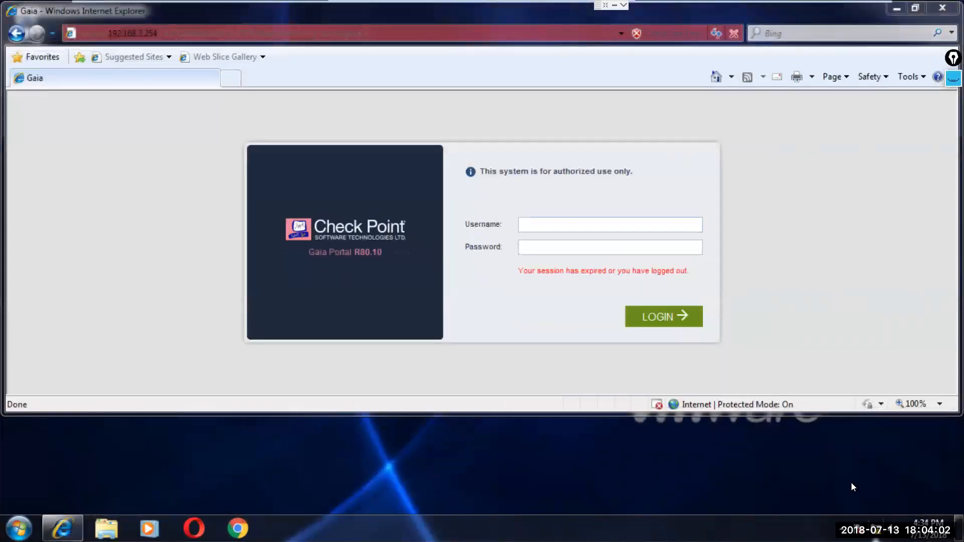
left_click(876, 539)
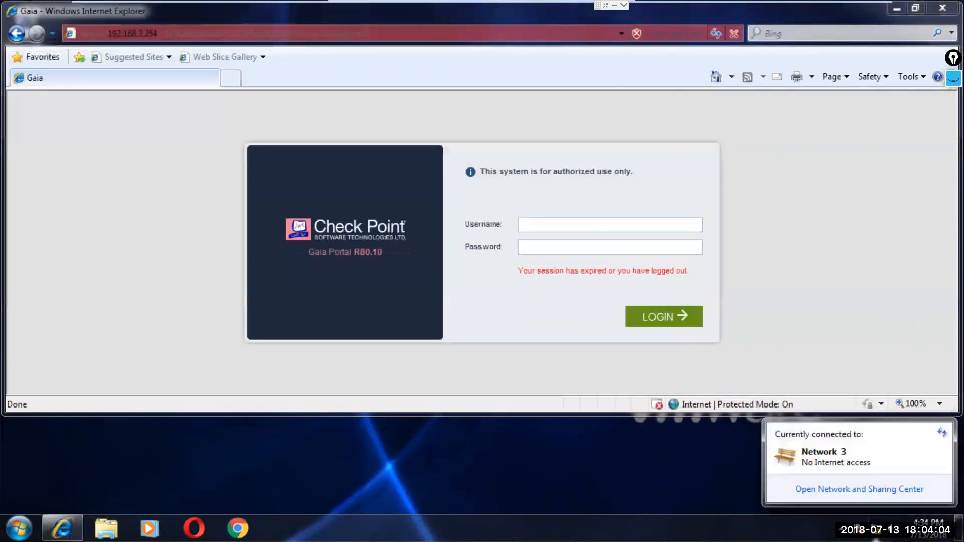
left_click(861, 489)
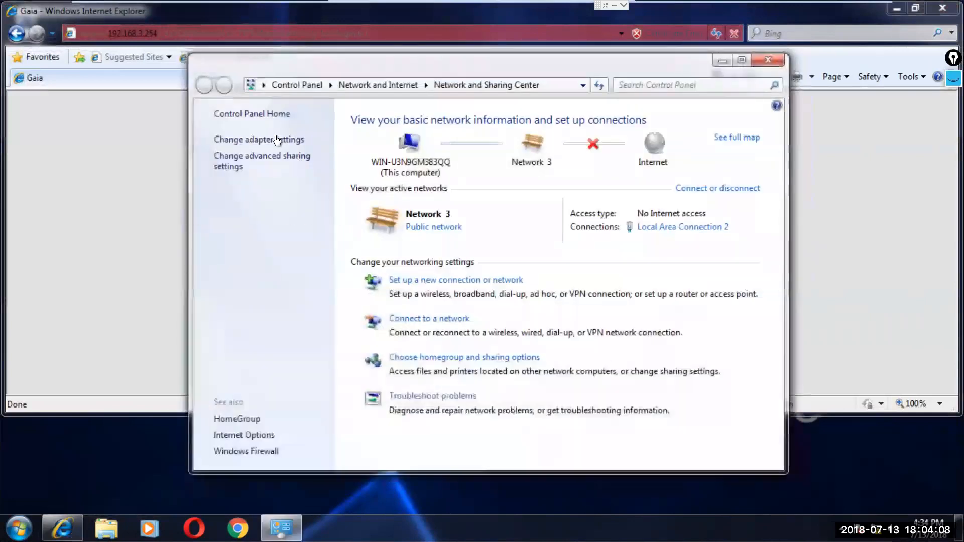
left_click(276, 140)
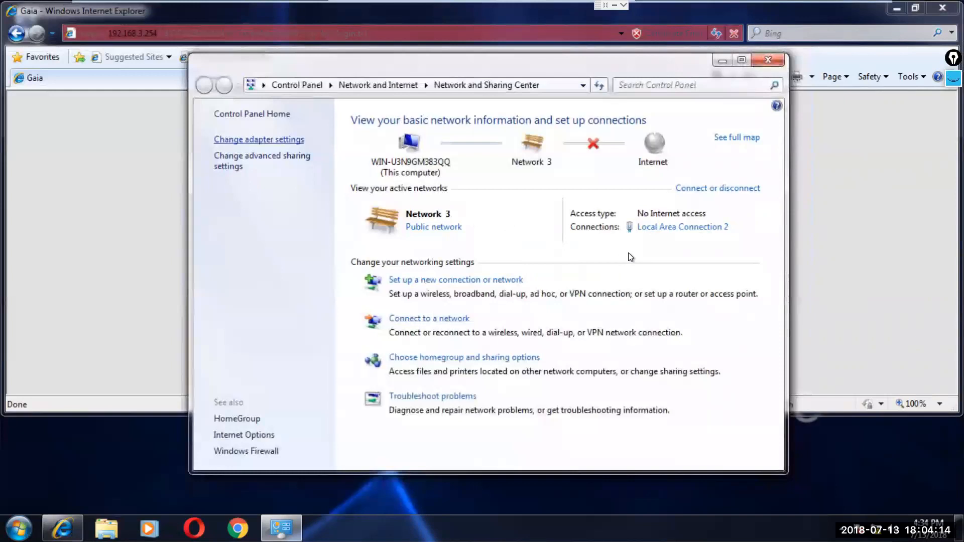
left_click(673, 227)
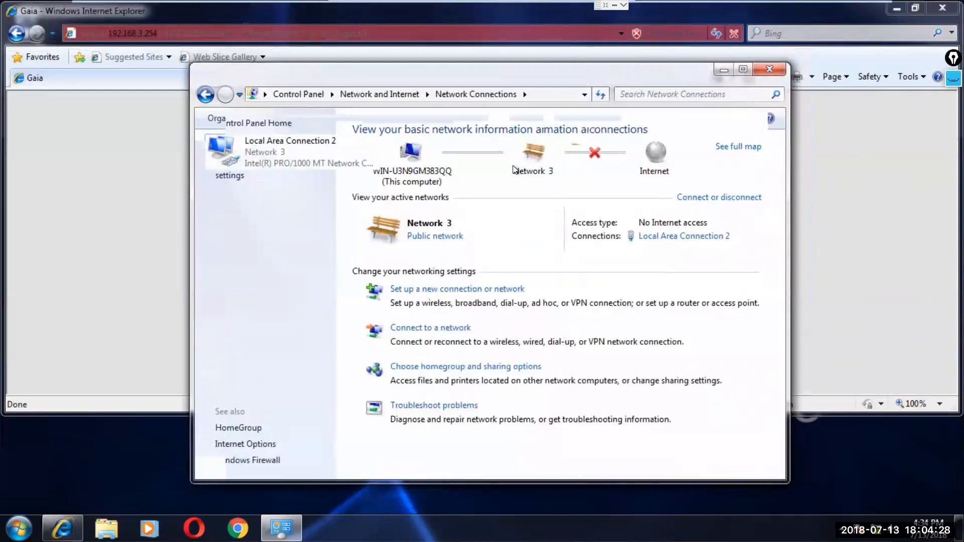
Check Local Area Connection 2's IPv4: 192.168.3.10/255.255.255.0, gateway 192.168.3.254, DNS 8.8.8.8
right_click(283, 145)
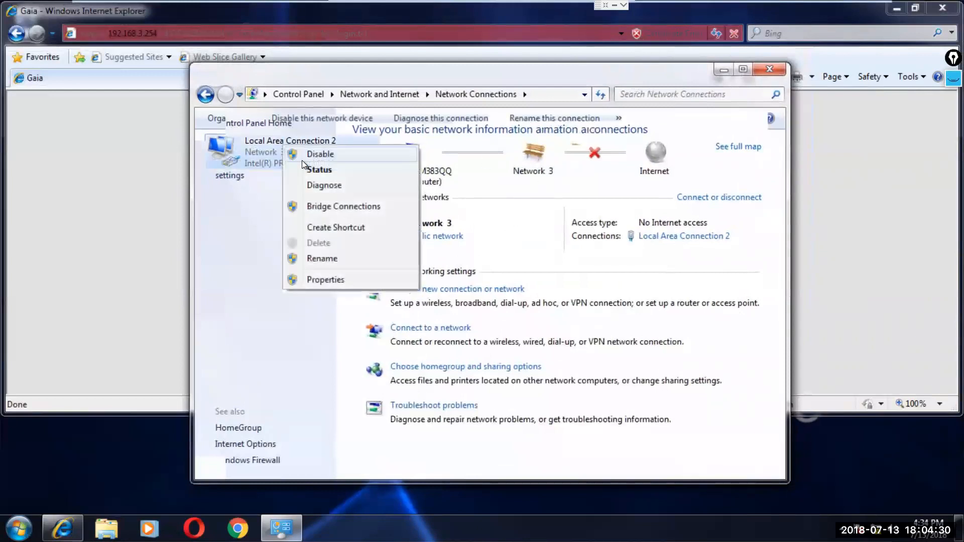
left_click(325, 281)
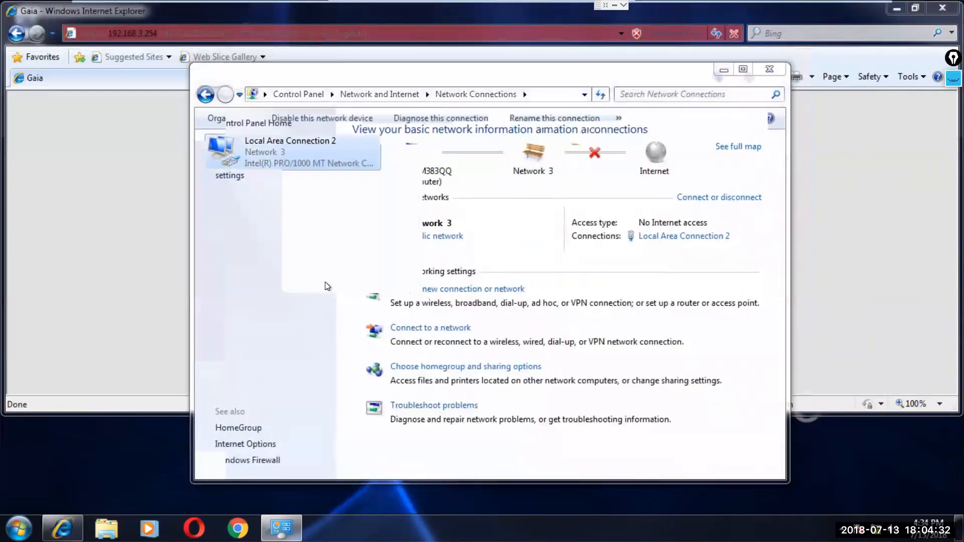
left_click(321, 293)
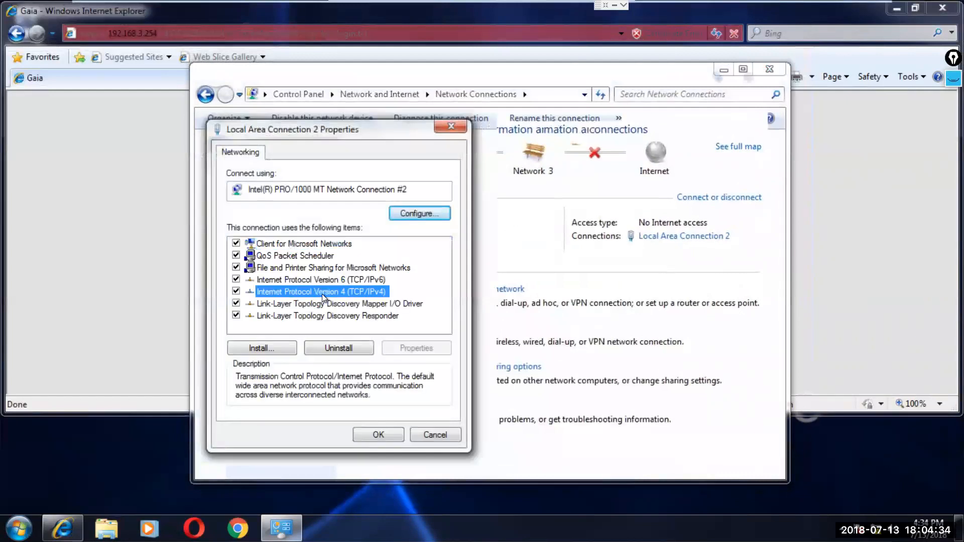
double_click(322, 293)
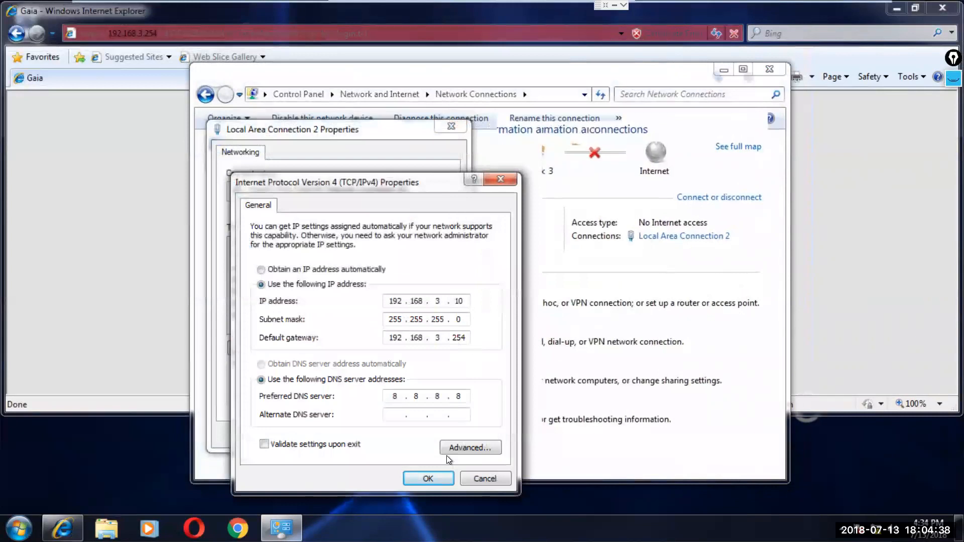
left_click(434, 480)
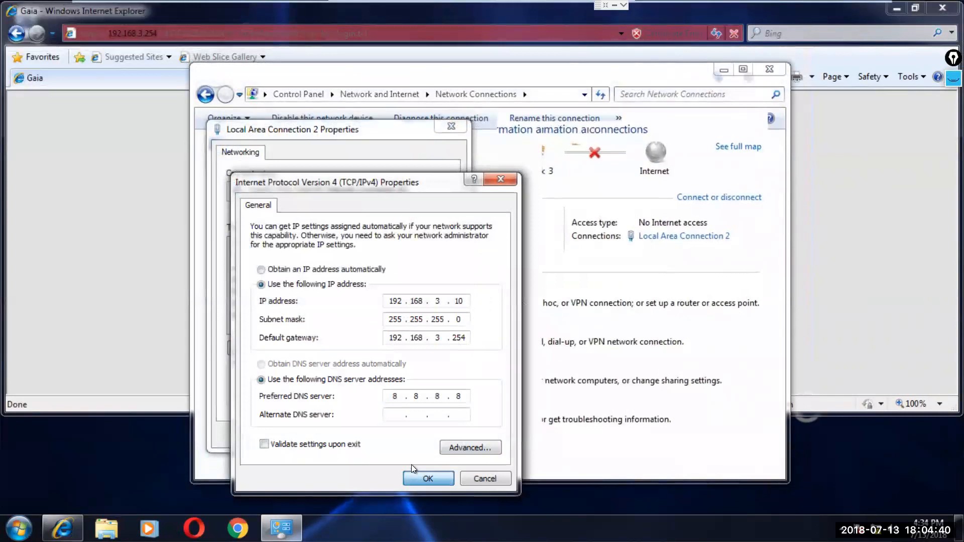
left_click(391, 435)
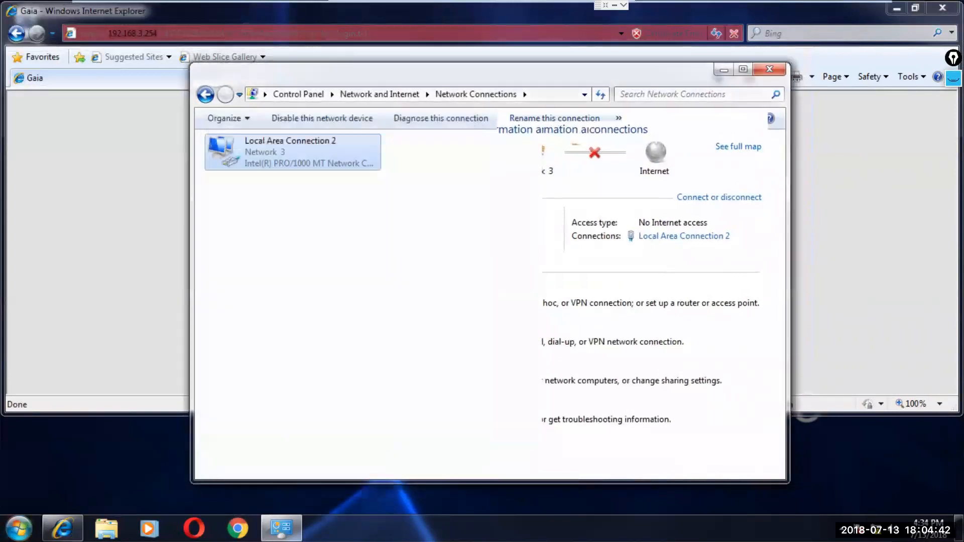
Run 'ping 192.168.1.10 -t', get TTL=125 replies, close the console and exit full screen
left_click(19, 527)
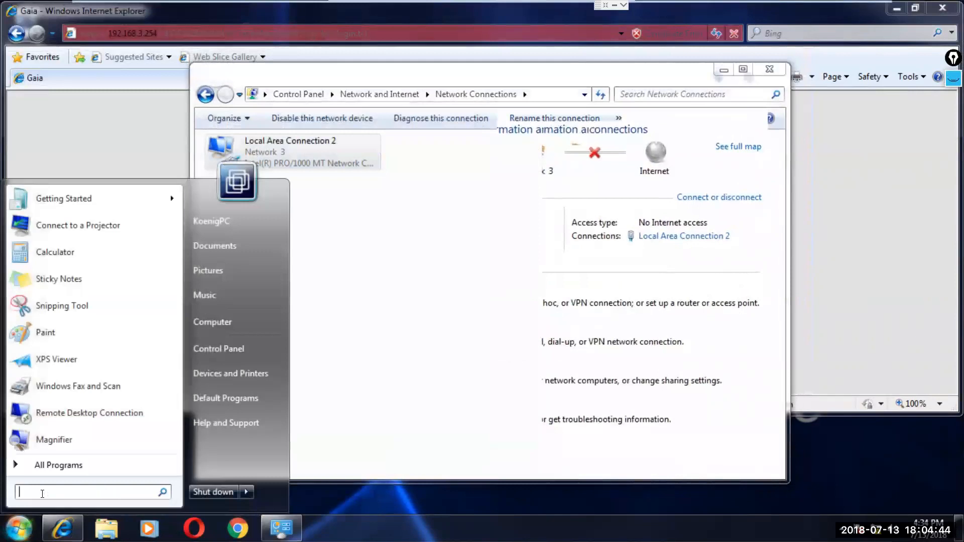
type("pin")
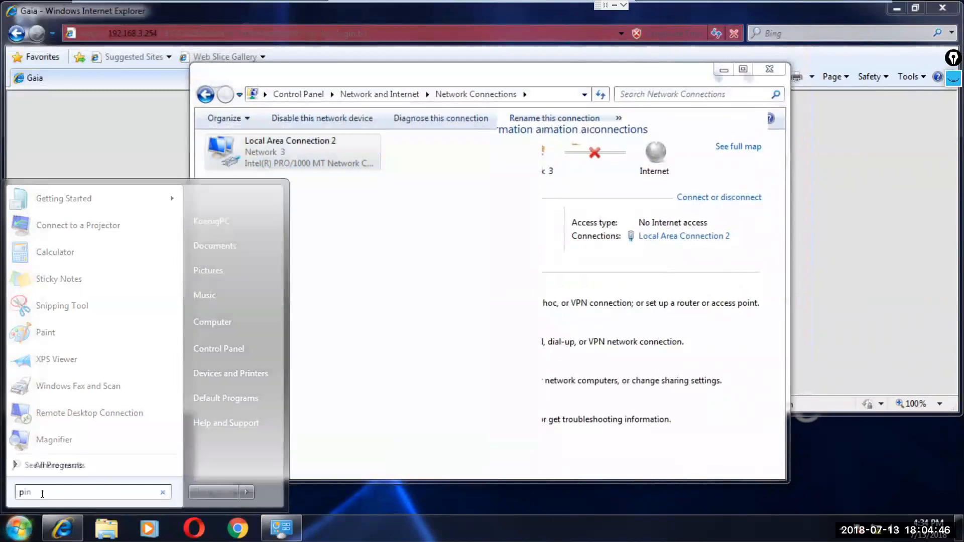
type("g ")
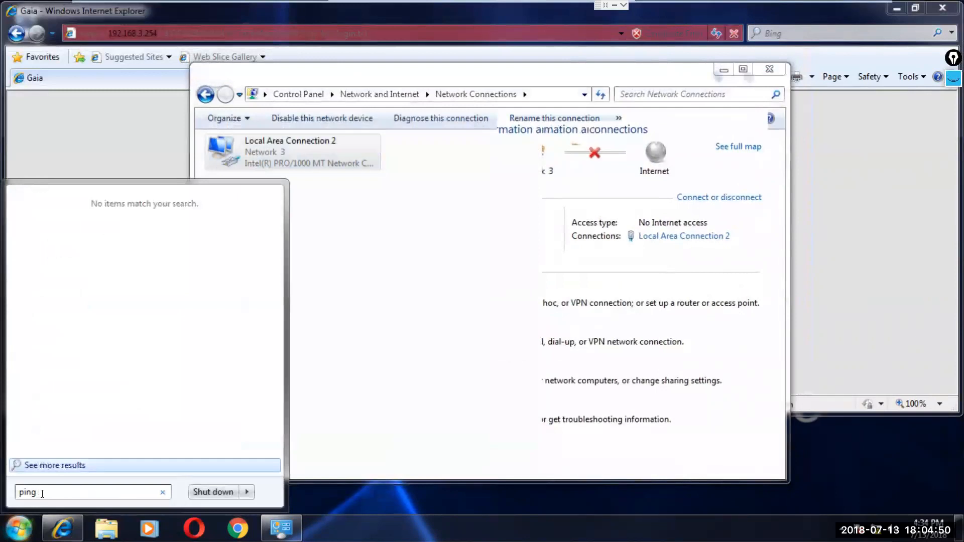
type("192.168.1.10 -t")
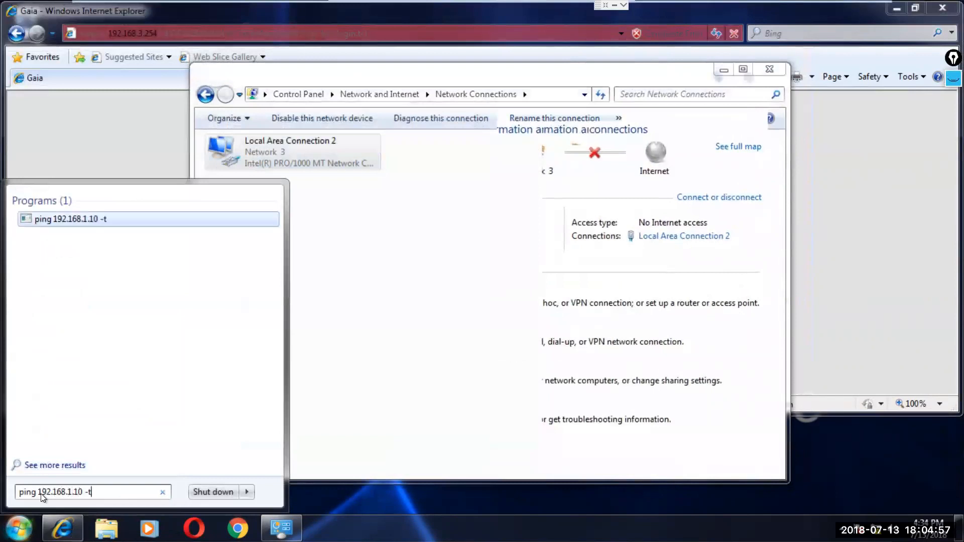
key("Return")
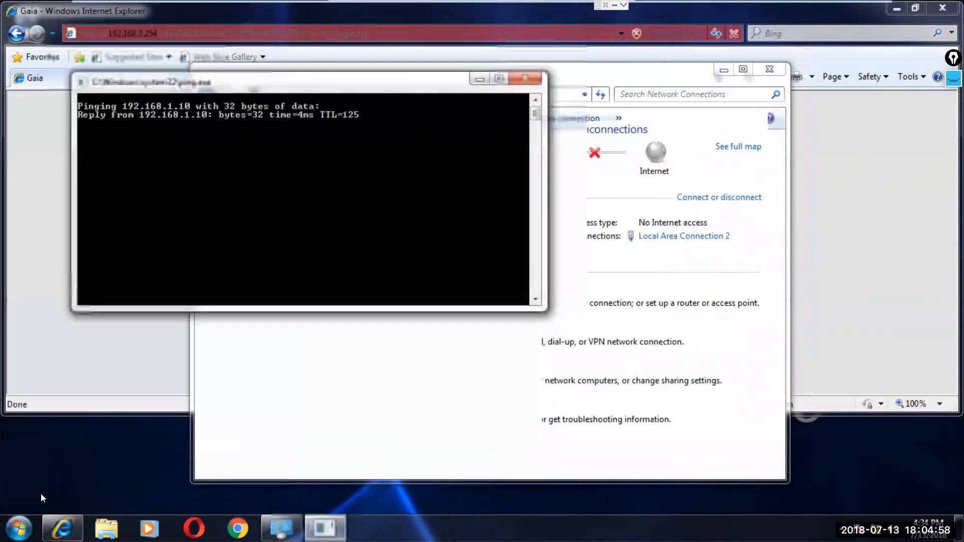
left_click(520, 80)
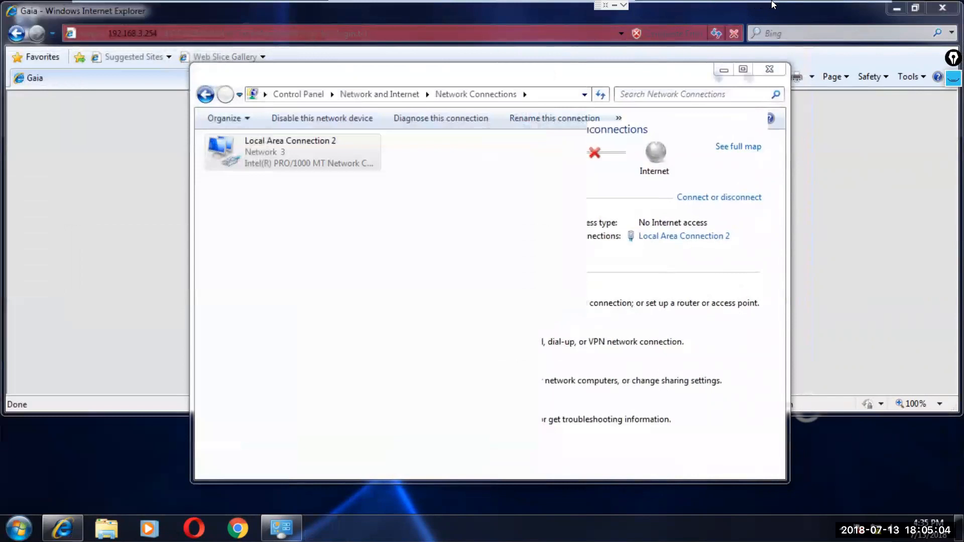
mouse_move(833, 5)
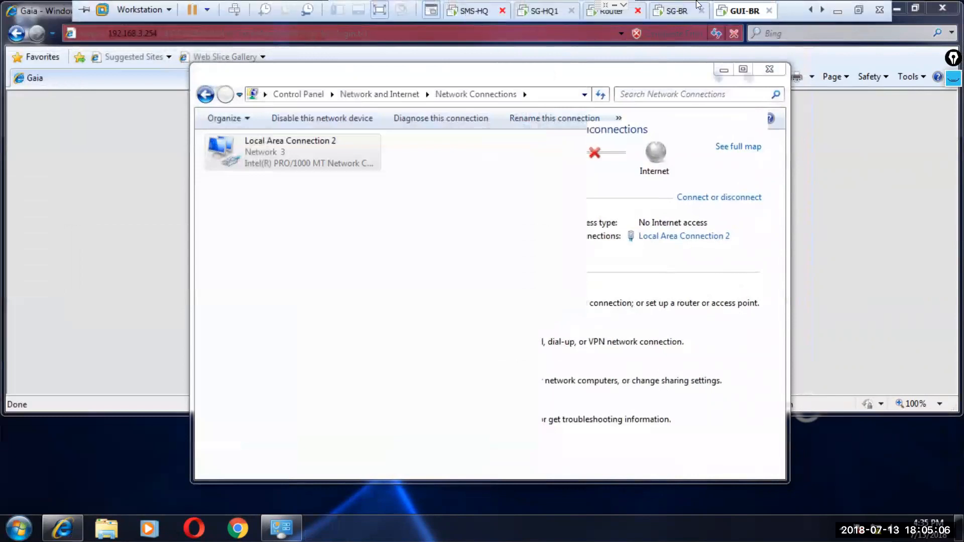
left_click(860, 11)
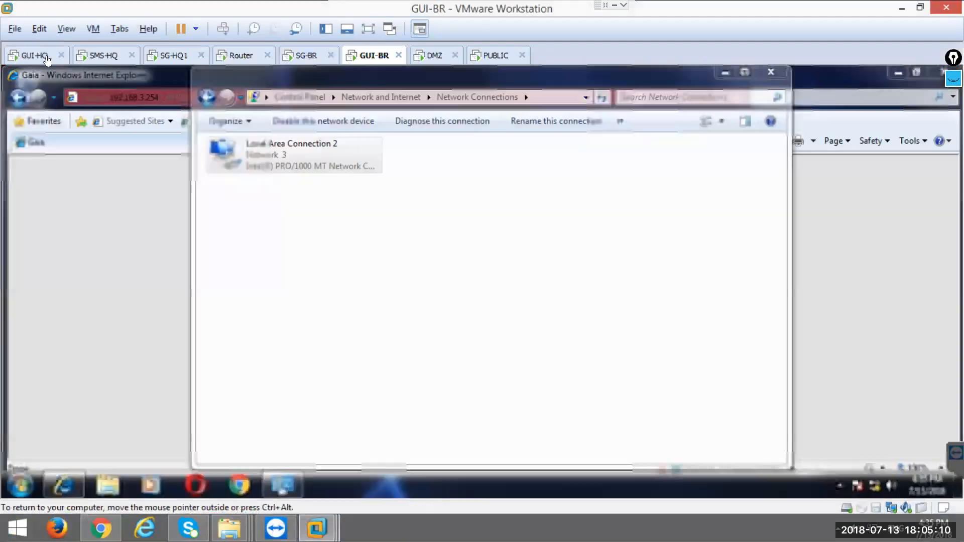
On GUI-HQ, retry the failing ping, run 'tracert -d 192.168.3.10', then view the PUBLIC machine
left_click(46, 57)
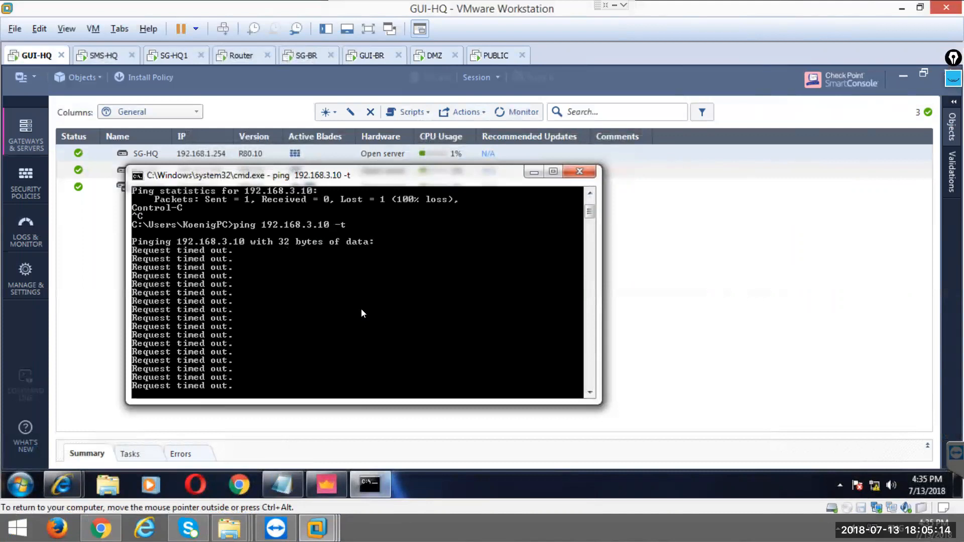
key("ctrl+c")
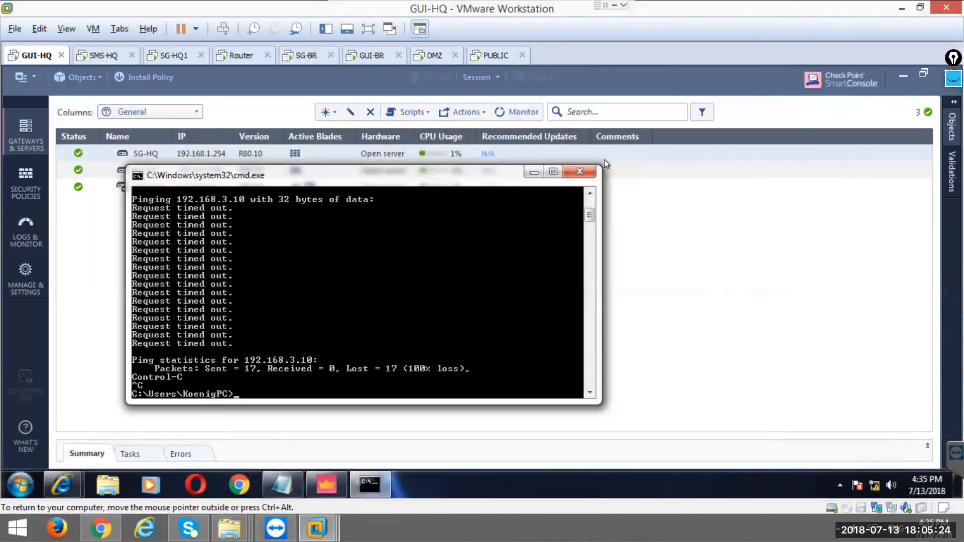
key("Up")
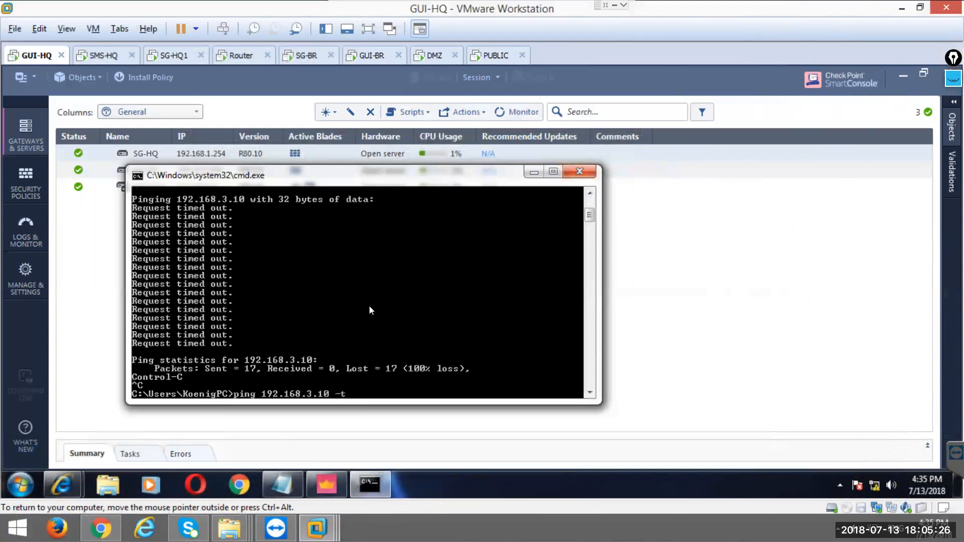
key("Return")
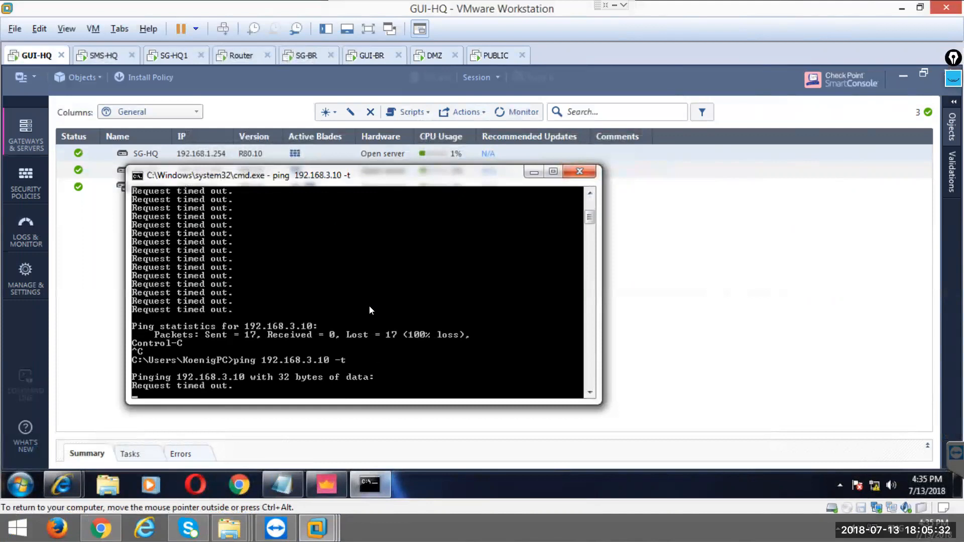
key("ctrl+c")
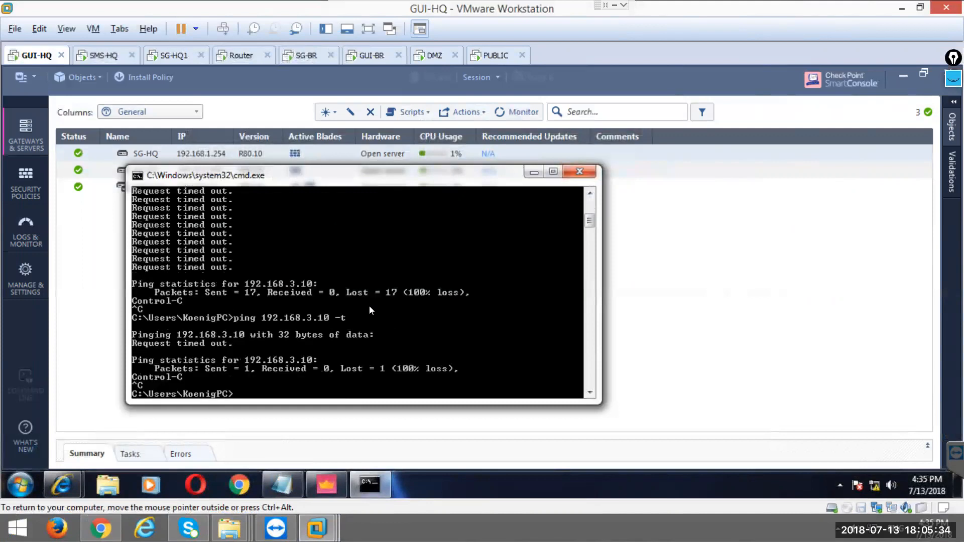
type("tracert -d 192.168.3.10")
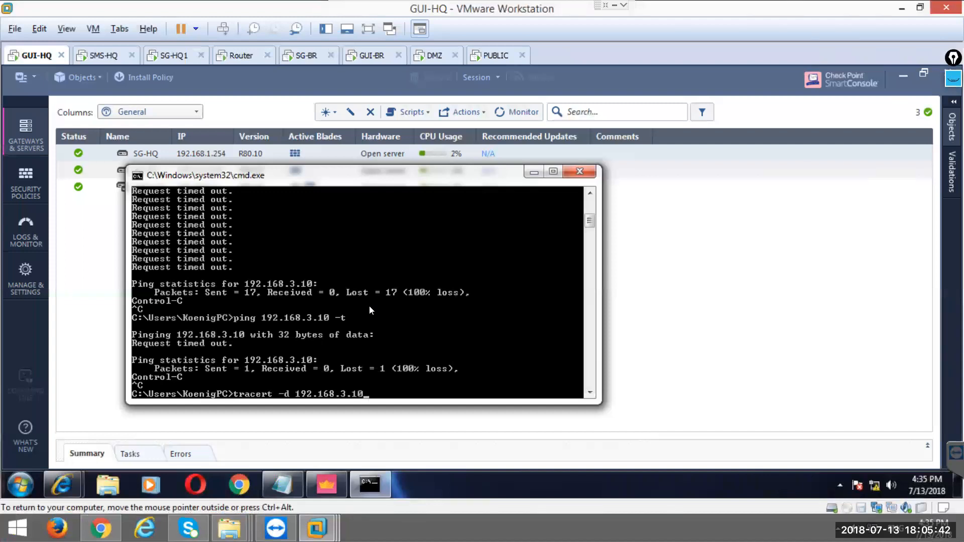
key("Return")
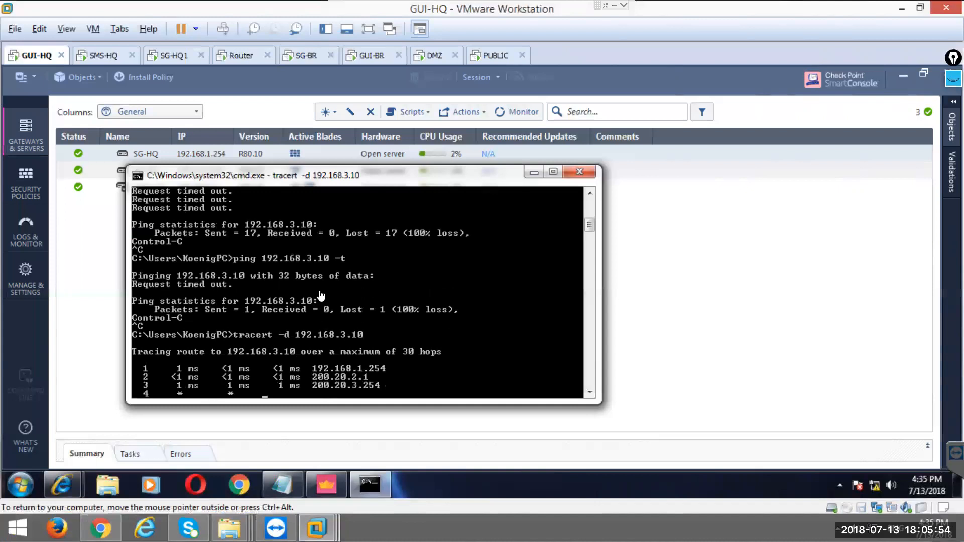
left_click(498, 56)
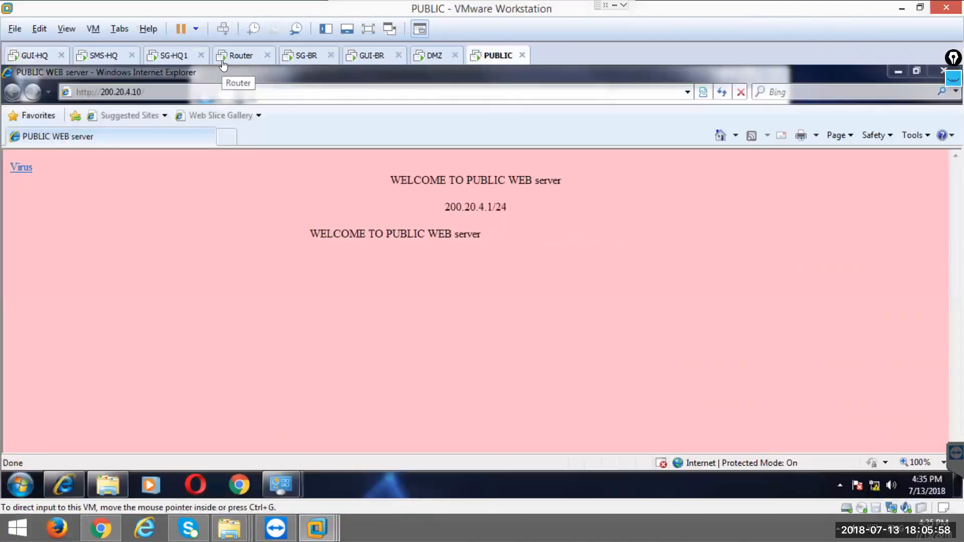
On GUI-BR, open Windows Firewall via Control Panel > System and Security
left_click(374, 56)
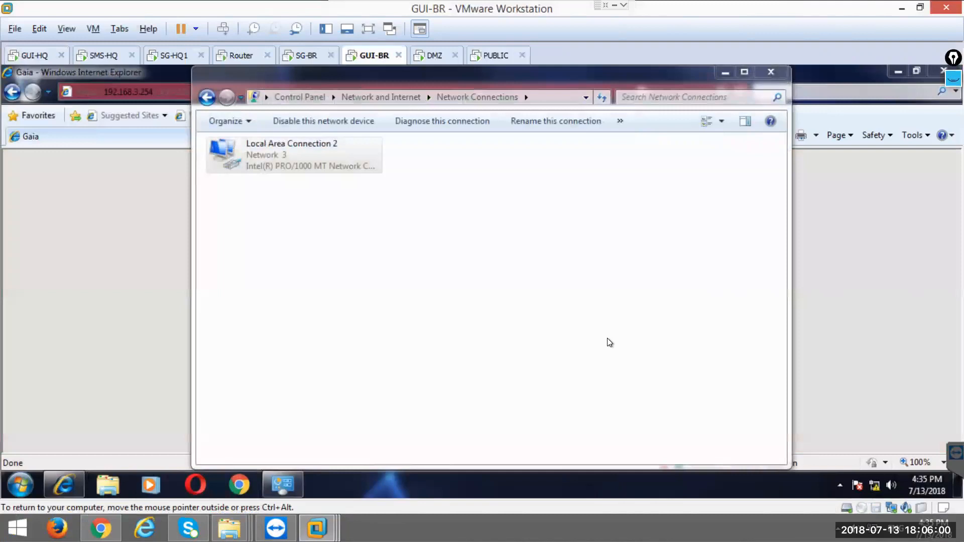
left_click(15, 488)
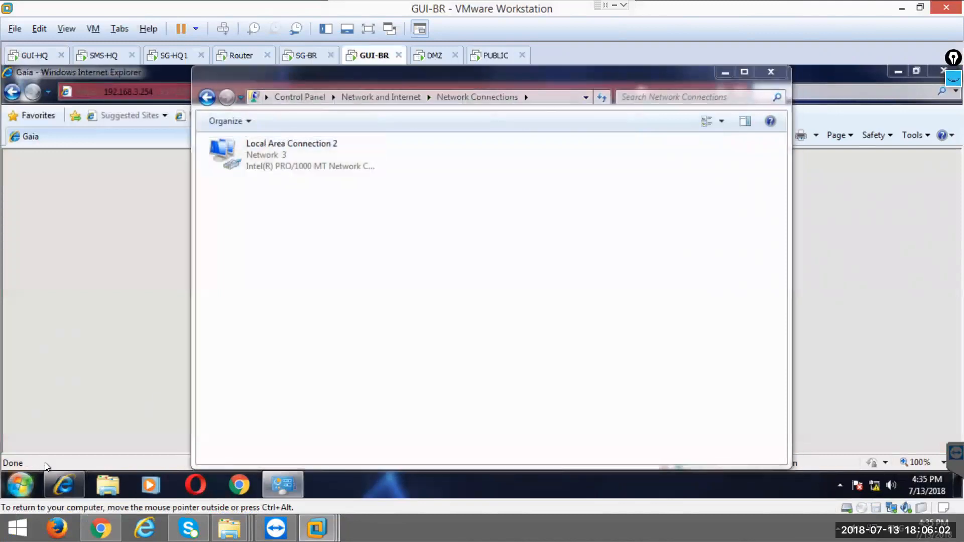
left_click(57, 448)
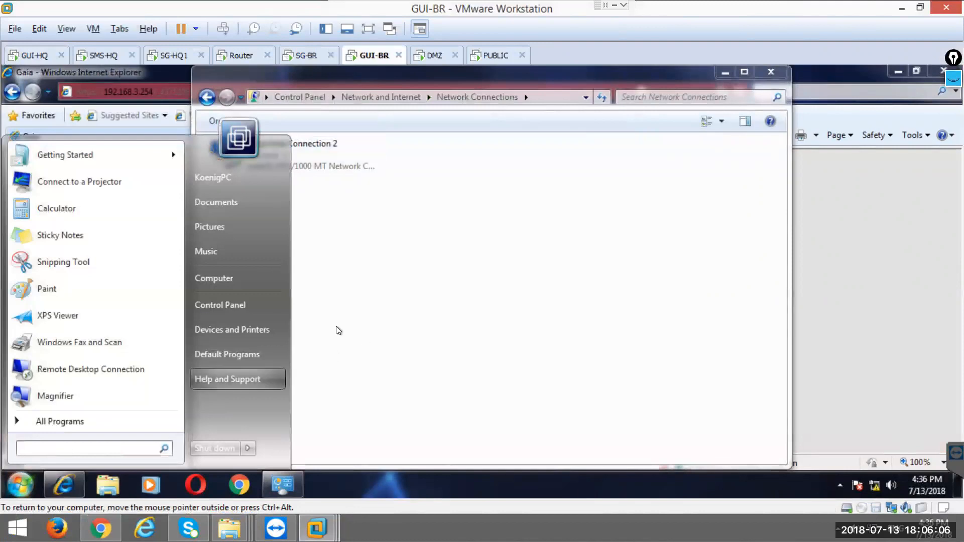
left_click(200, 306)
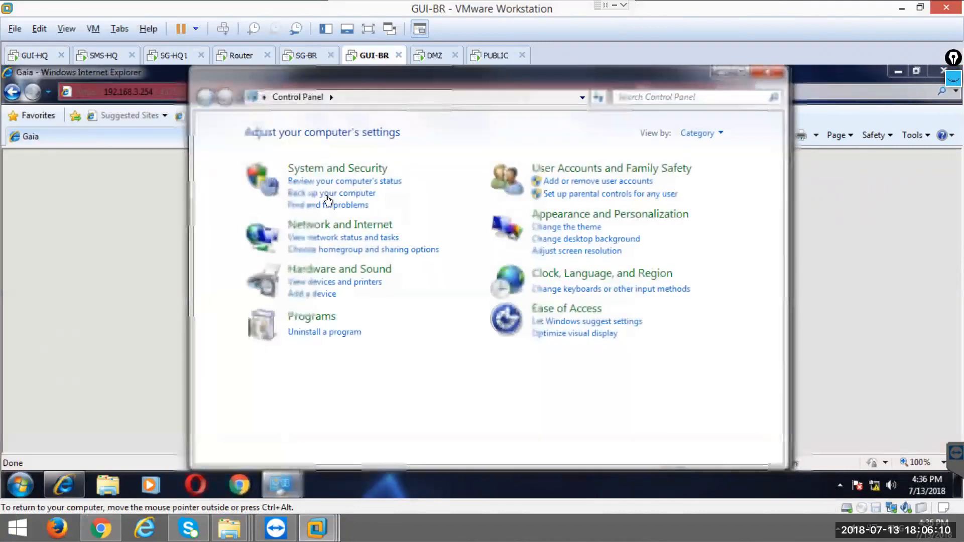
left_click(343, 170)
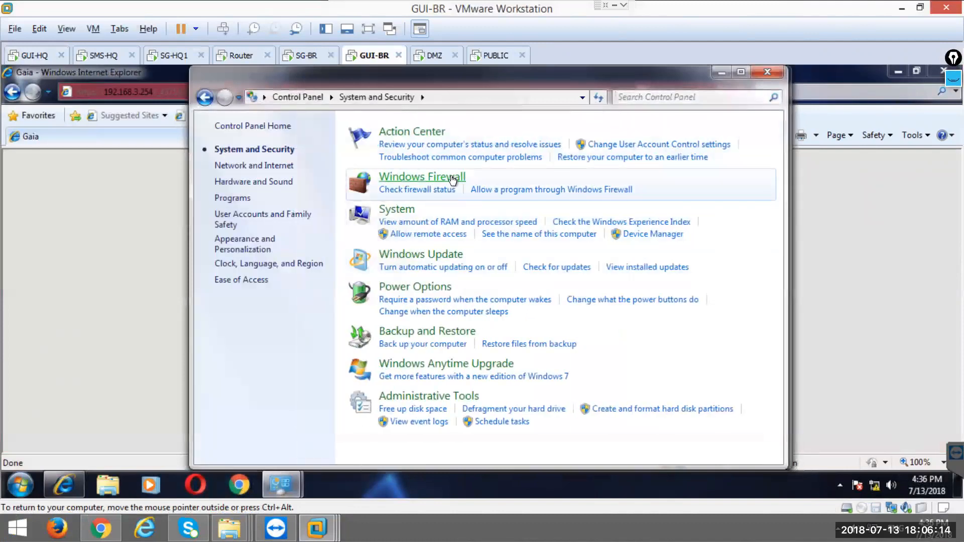
left_click(451, 178)
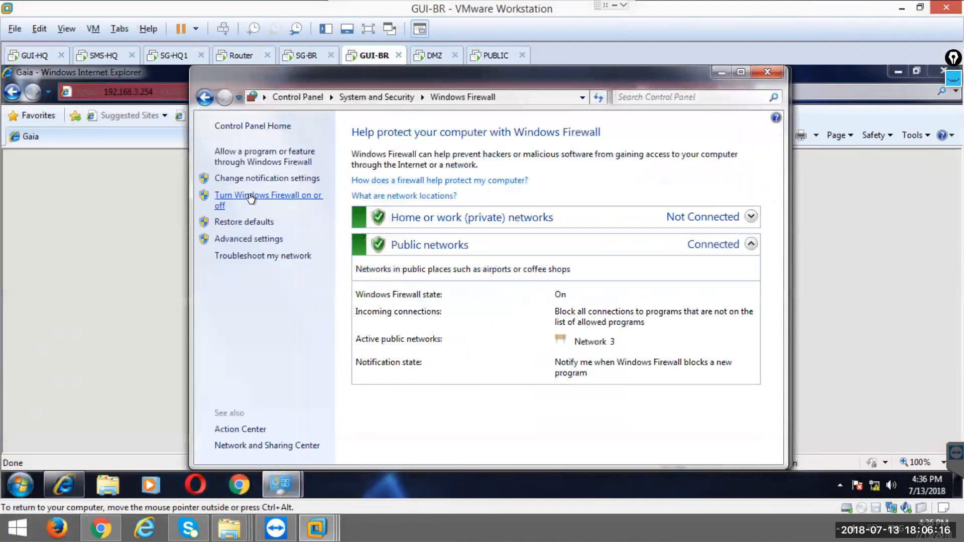
Turn the firewall off for private and public networks, then return to GUI-HQ
left_click(250, 197)
left_click(326, 243)
left_click(327, 325)
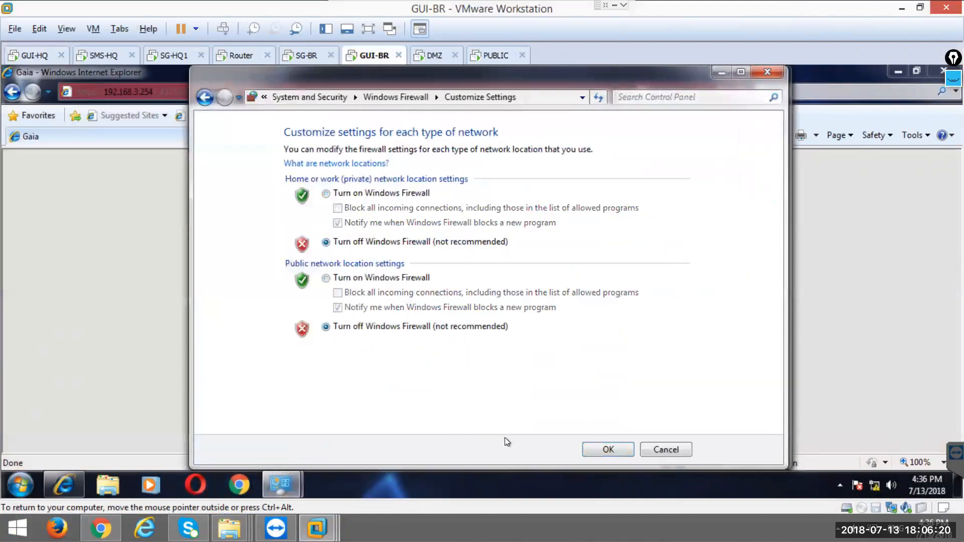
left_click(592, 448)
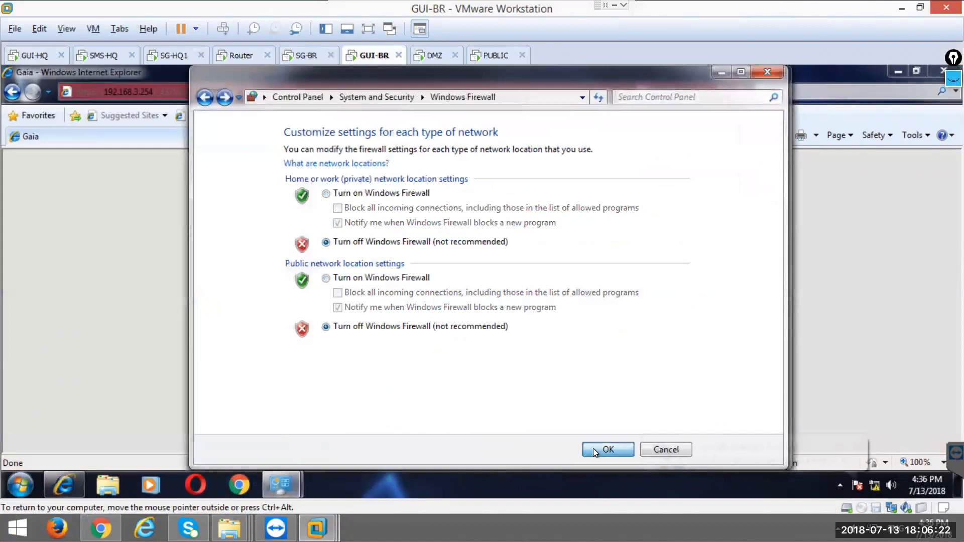
left_click(34, 56)
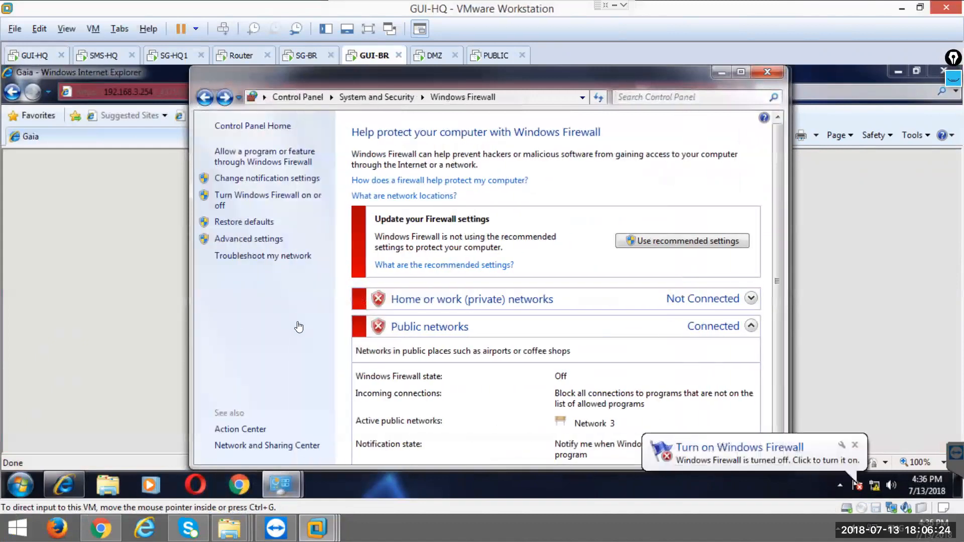
On GUI-HQ, rerun 'tracert -d 192.168.3.10', confirm it arrives in four hops, and close the command prompt
key("Return")
key("Up")
key("Return")
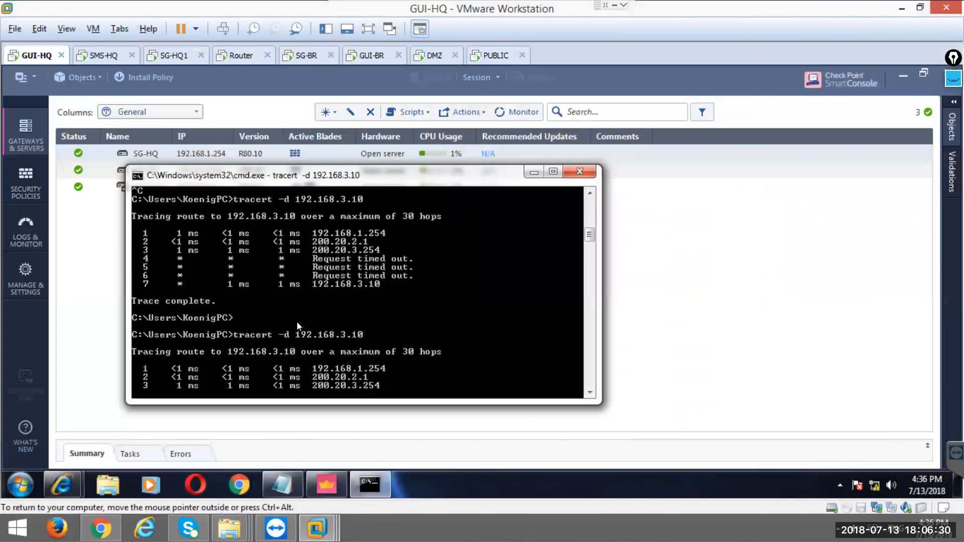
key("Return")
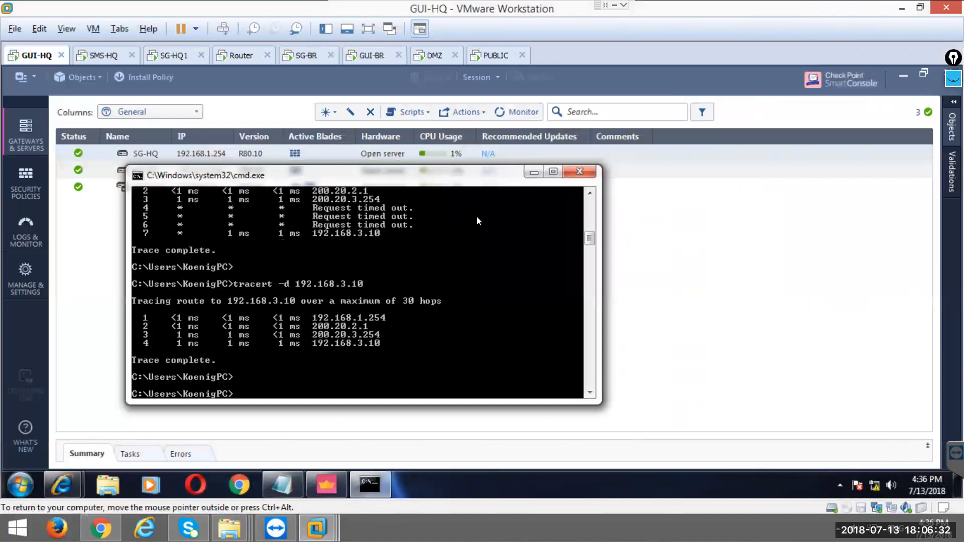
left_click(581, 173)
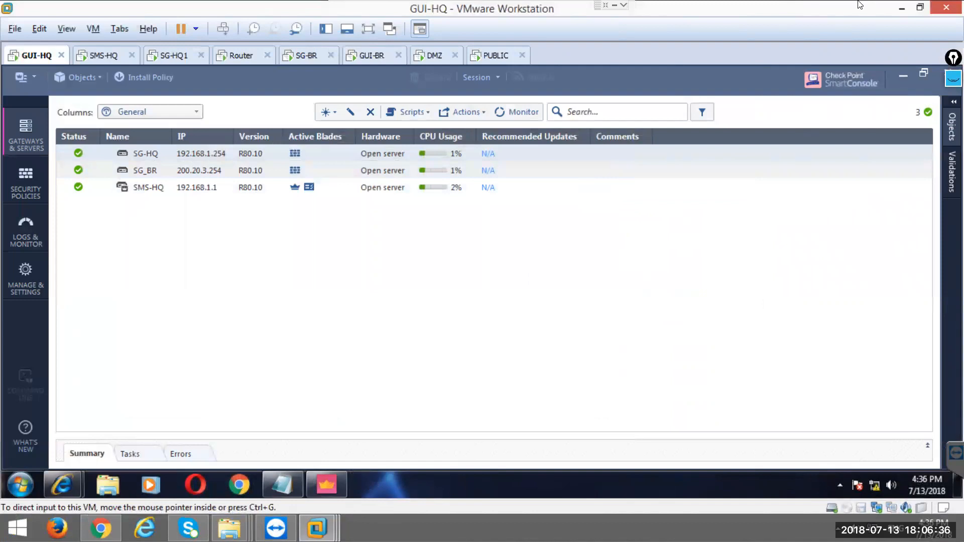